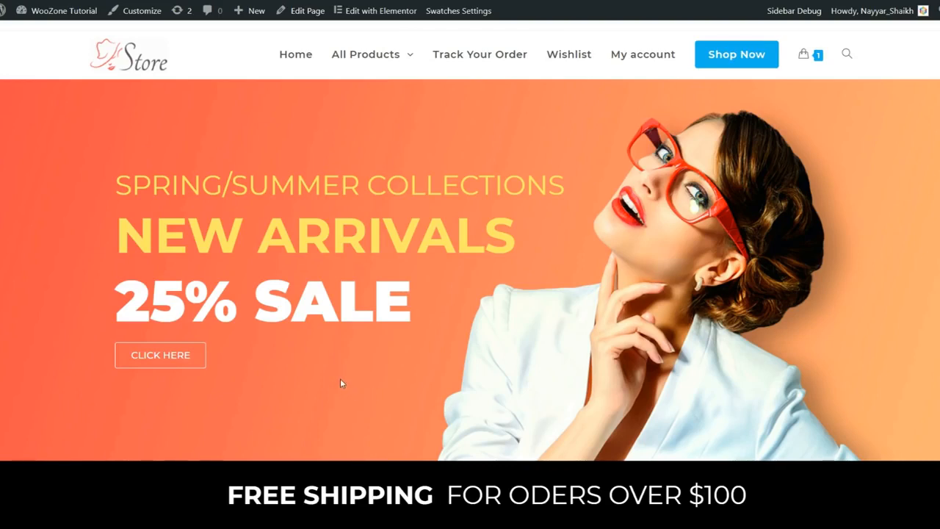
# Step: Scroll to New Comers and open the tan Fostelo Style Diva handbag page, priced $679.00
pyautogui.scroll(-2, 435, 381)
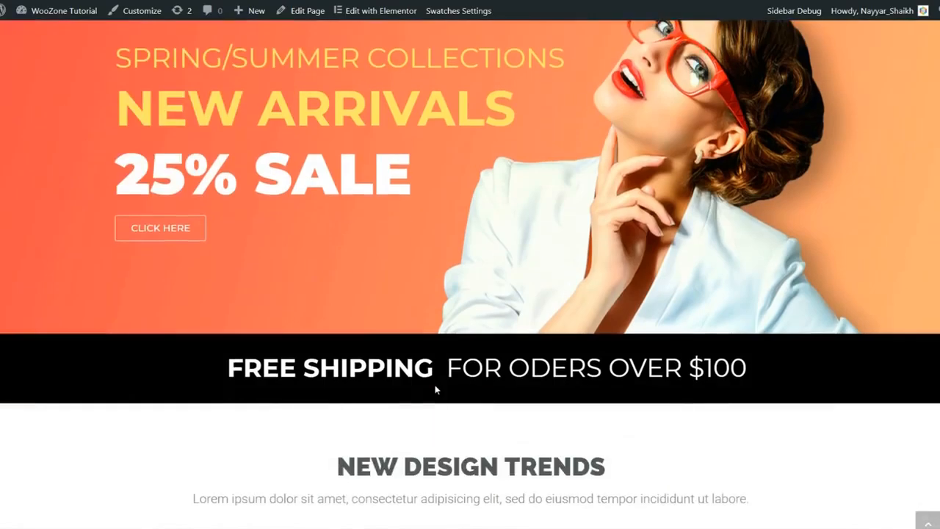
pyautogui.scroll(2, 440, 408)
pyautogui.scroll(-5, 455, 419)
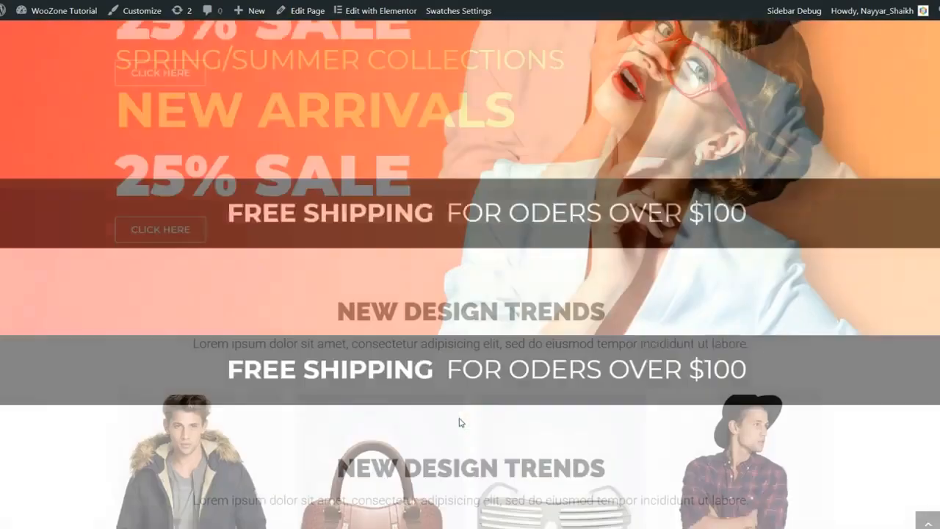
pyautogui.scroll(-12, 460, 424)
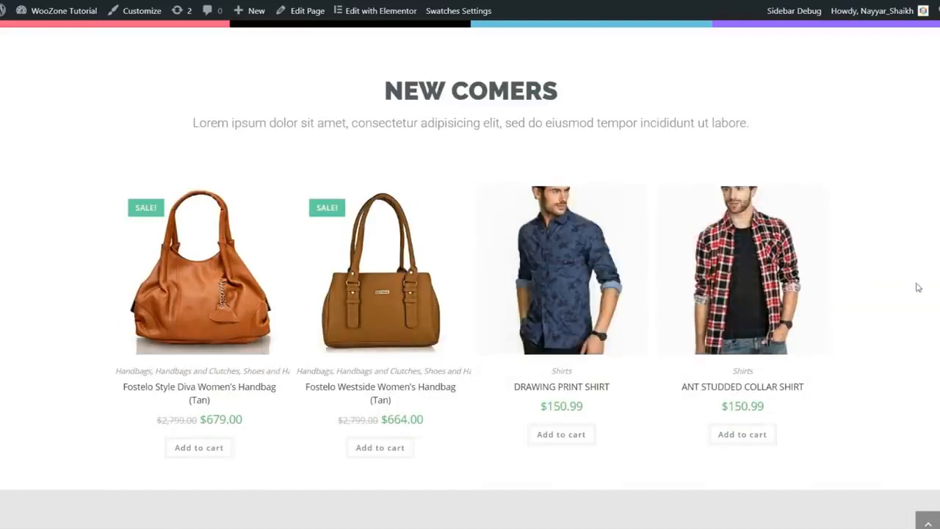
pyautogui.scroll(-4, 916, 294)
pyautogui.scroll(4, 910, 338)
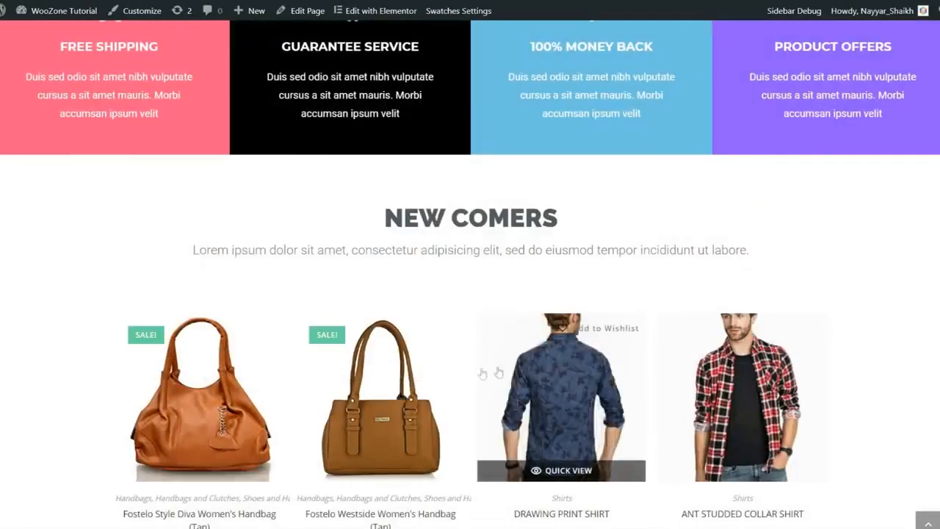
pyautogui.scroll(-2, 915, 367)
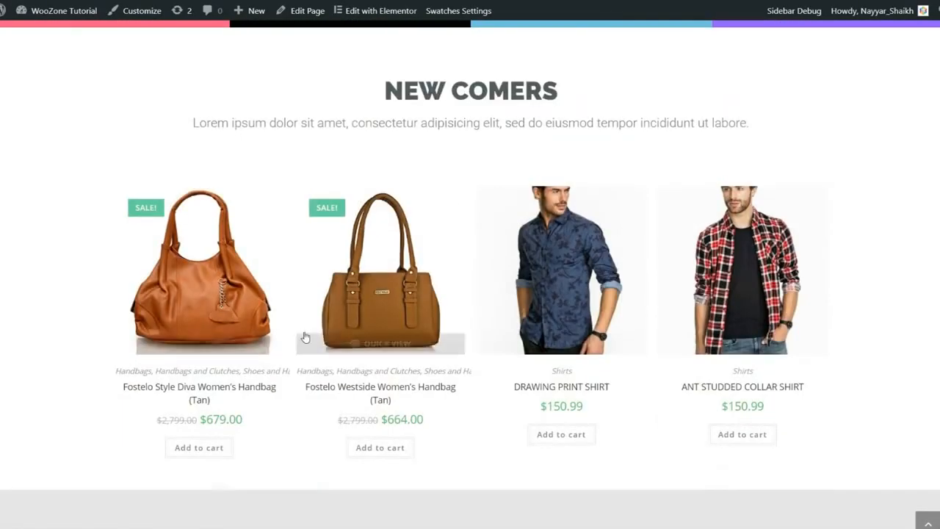
pyautogui.click(244, 288)
pyautogui.scroll(-6, 556, 279)
pyautogui.scroll(8, 469, 279)
pyautogui.click(433, 473)
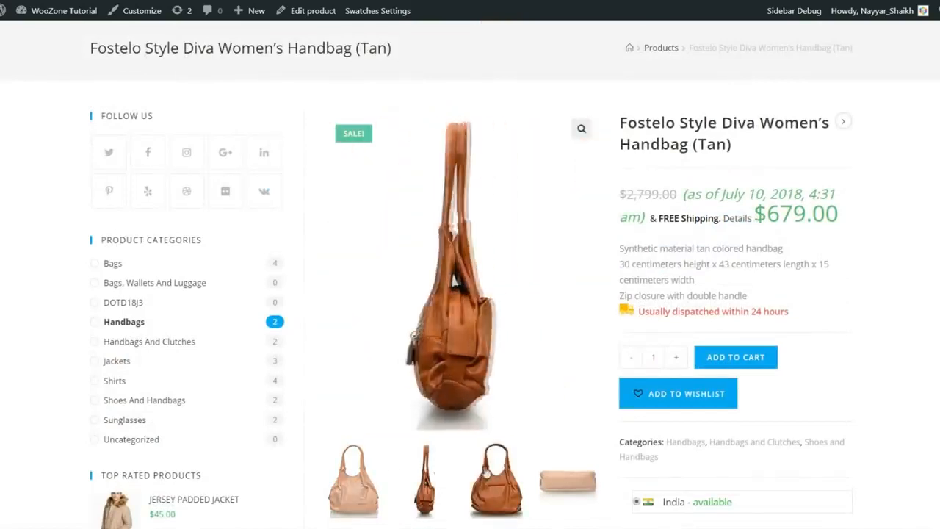
pyautogui.click(488, 474)
pyautogui.click(563, 480)
pyautogui.click(354, 480)
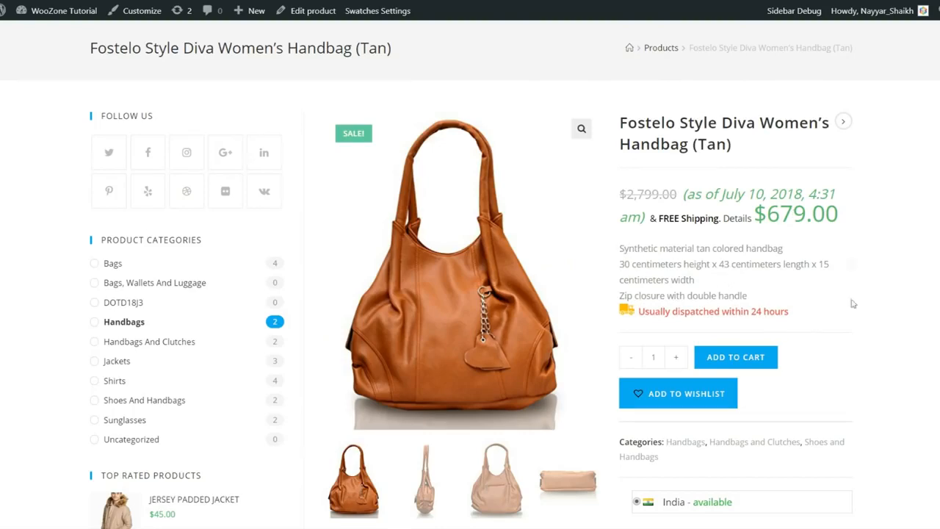
pyautogui.scroll(-10, 852, 264)
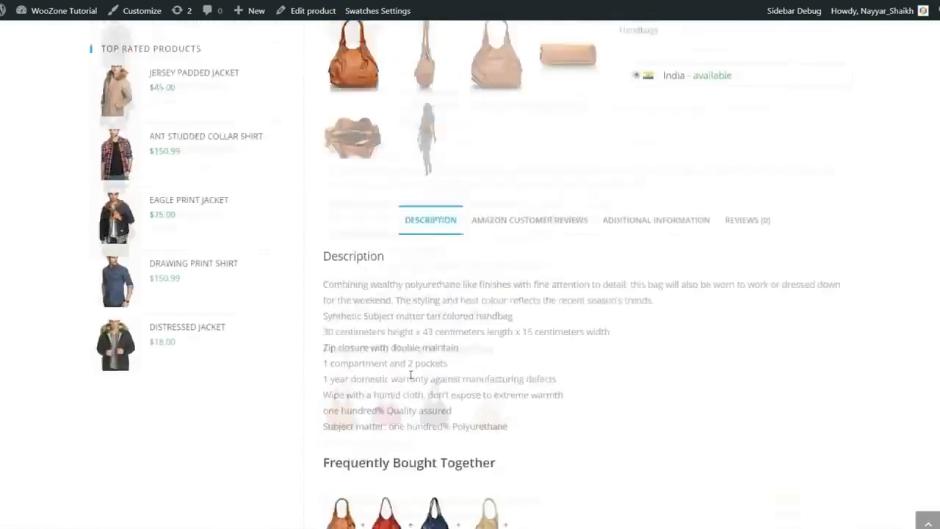
pyautogui.scroll(10, 410, 376)
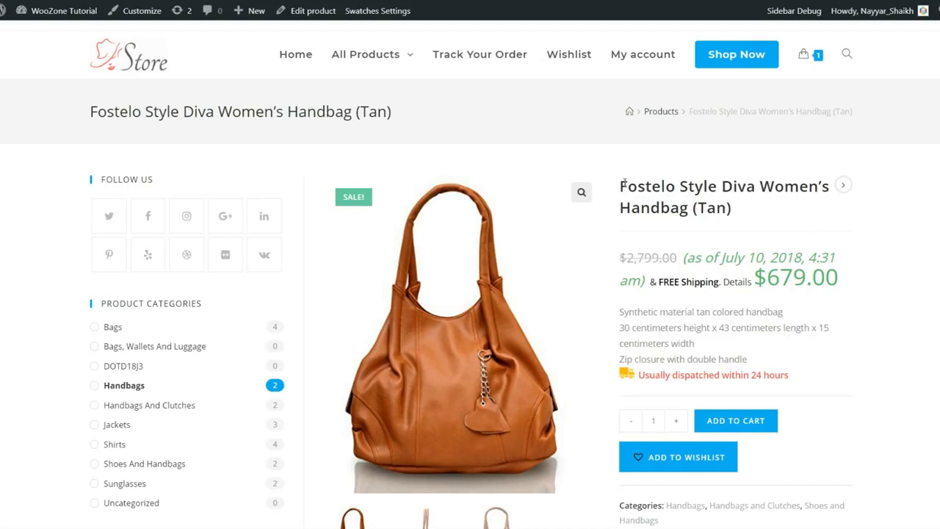
# Step: Highlight the handbag's title, then return to the home page with the 25% sale banner
pyautogui.moveTo(622, 181); pyautogui.dragTo(734, 224)
pyautogui.click(734, 223)
pyautogui.scroll(-6, 778, 286)
pyautogui.scroll(8, 762, 343)
pyautogui.click(130, 56)
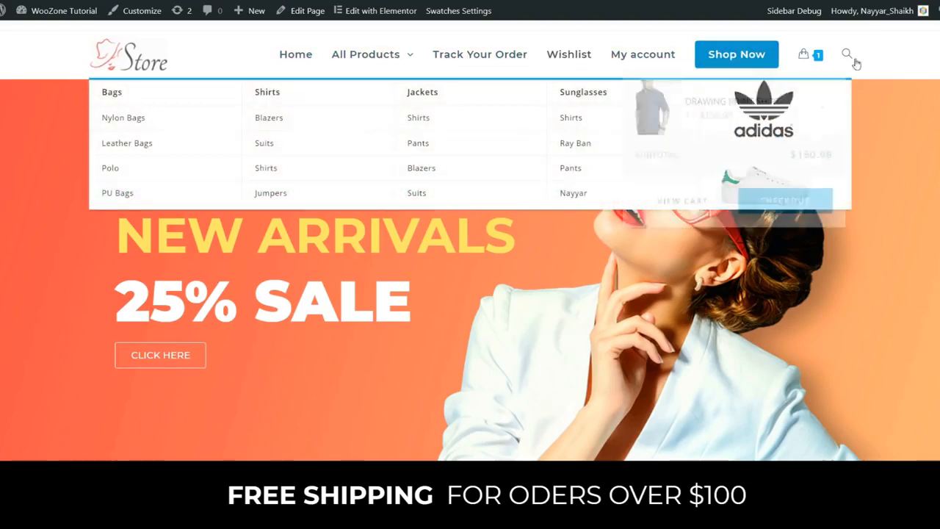
pyautogui.moveTo(373, 64)
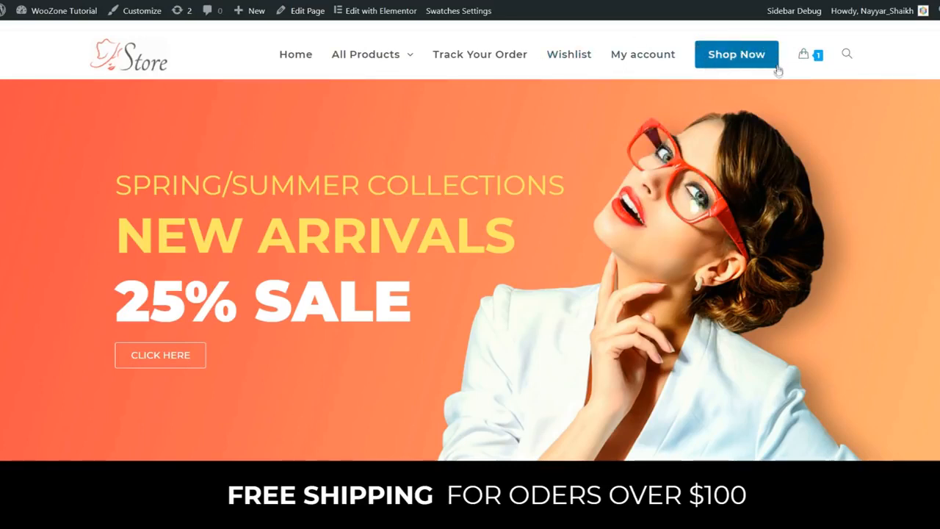
pyautogui.moveTo(813, 58)
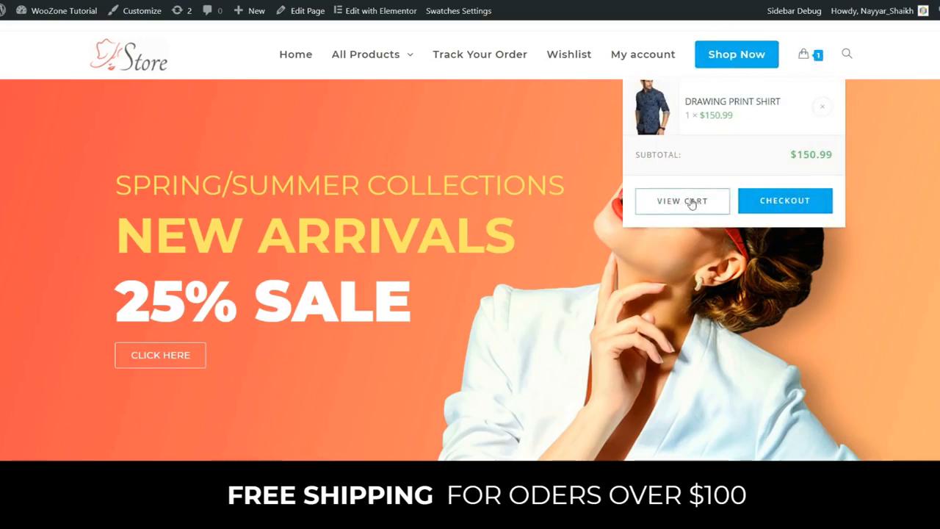
pyautogui.click(847, 55)
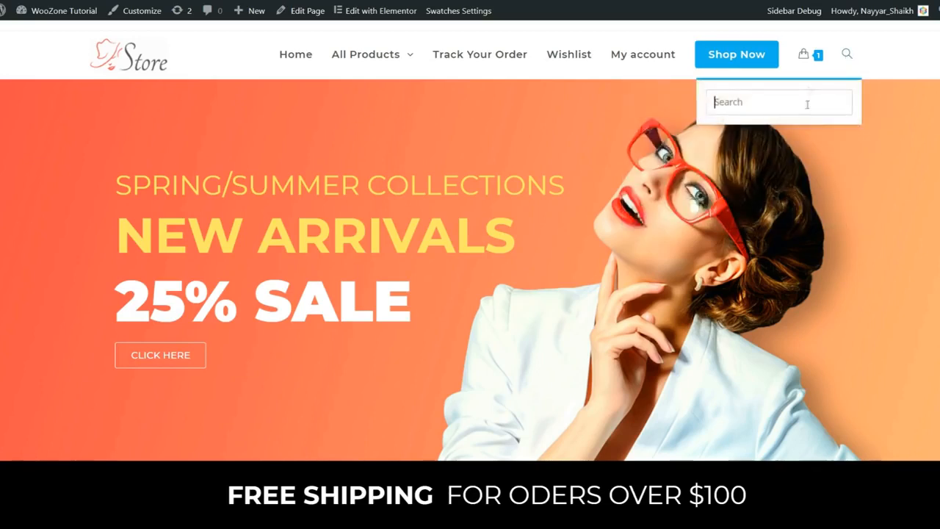
pyautogui.click(847, 54)
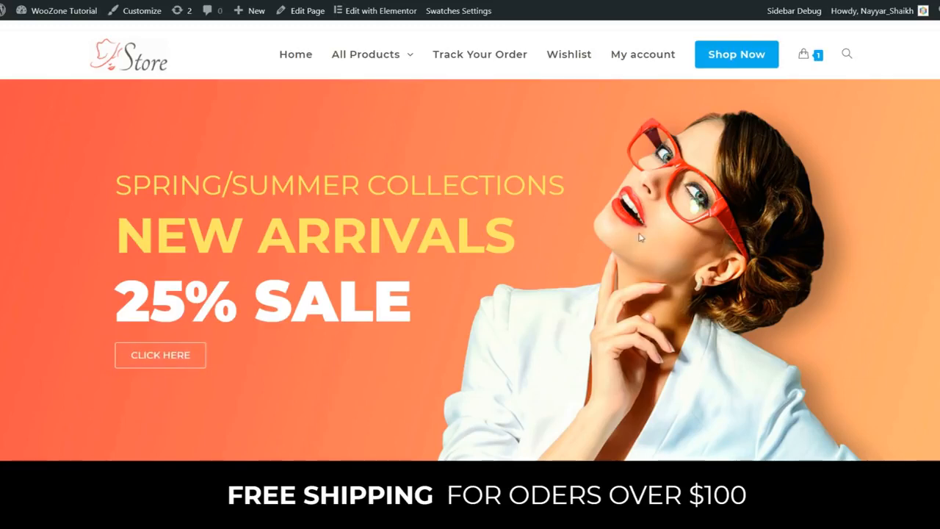
pyautogui.scroll(-3, 698, 276)
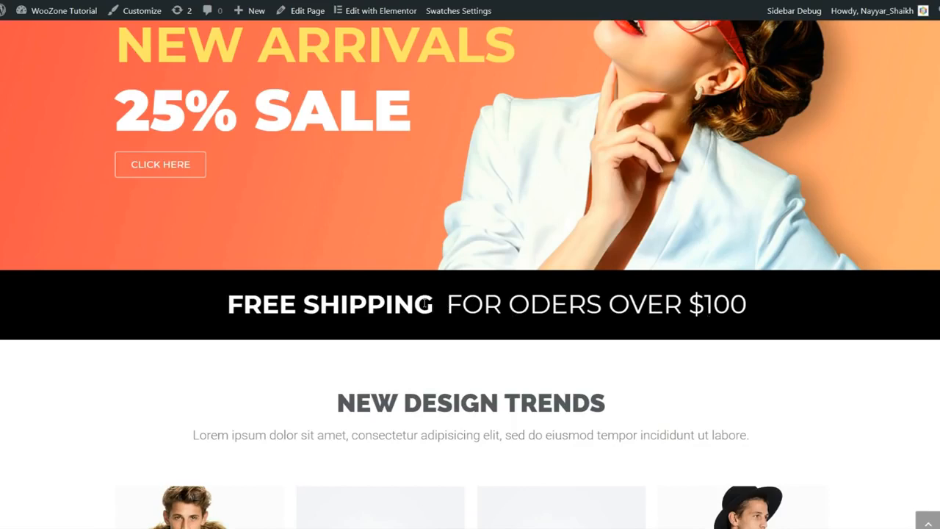
pyautogui.scroll(-4, 570, 296)
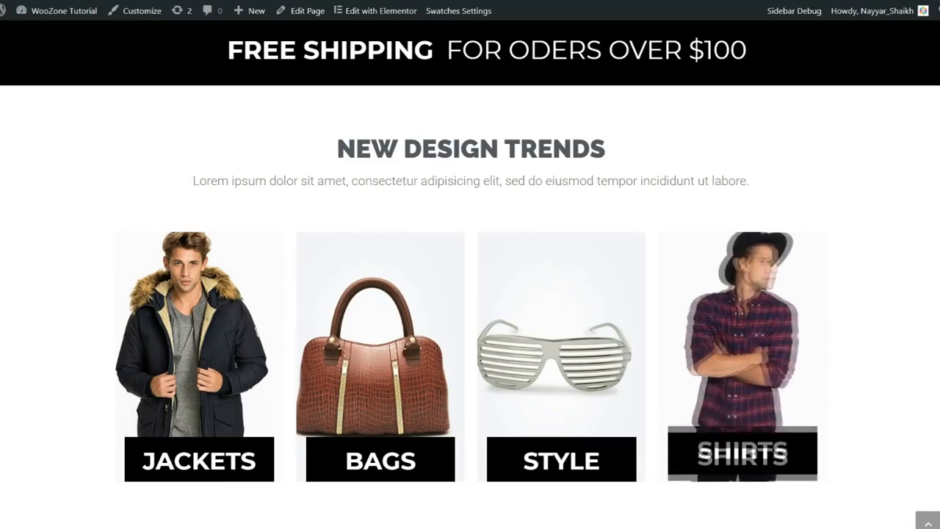
pyautogui.scroll(-4, 896, 323)
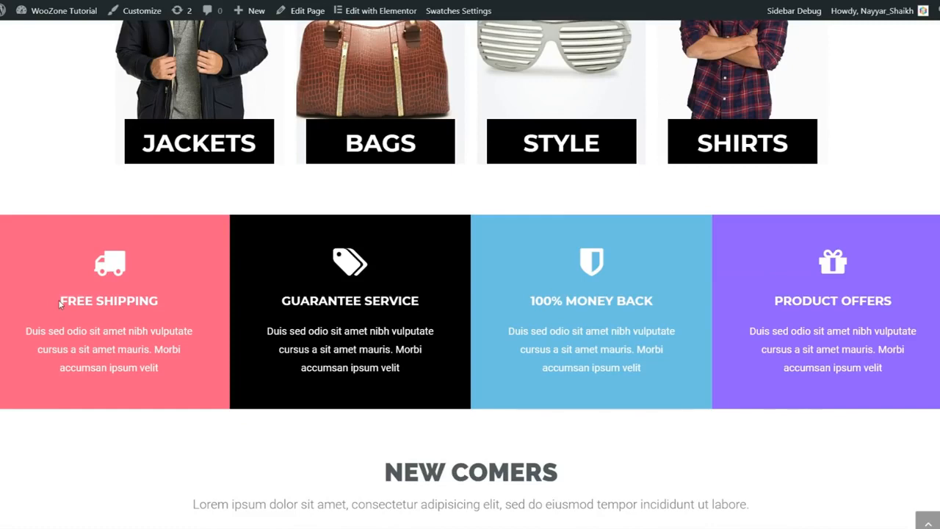
pyautogui.moveTo(59, 304); pyautogui.dragTo(175, 302)
pyautogui.click(171, 296)
pyautogui.moveTo(530, 303); pyautogui.dragTo(638, 301)
pyautogui.click(643, 300)
pyautogui.scroll(-4, 655, 363)
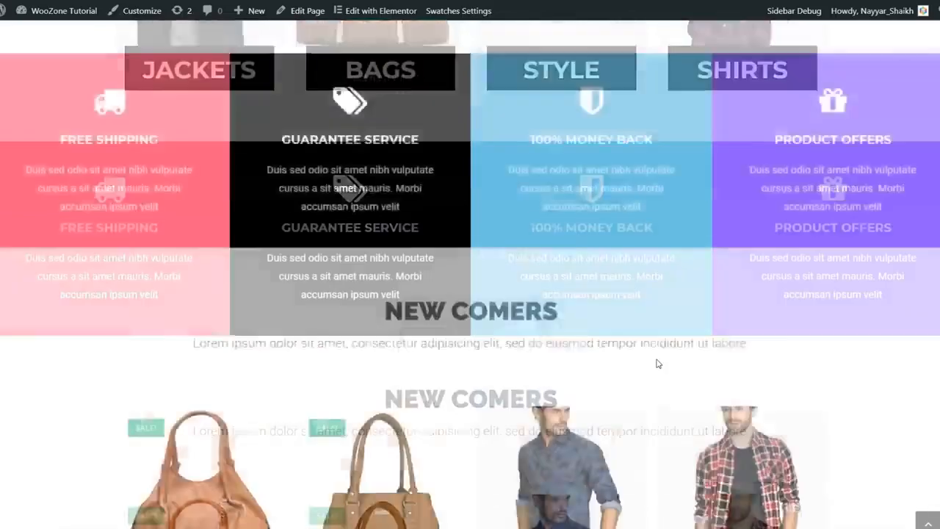
pyautogui.scroll(-1, 822, 338)
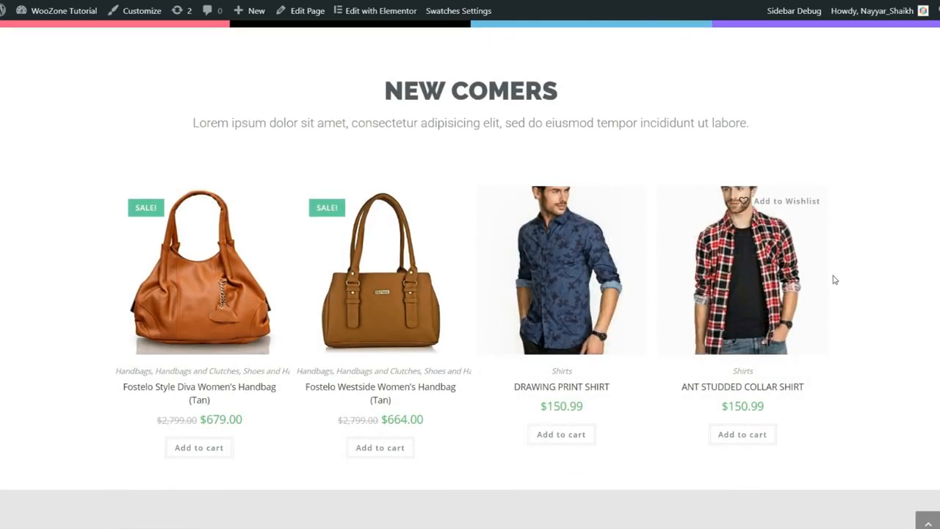
pyautogui.scroll(-5, 834, 279)
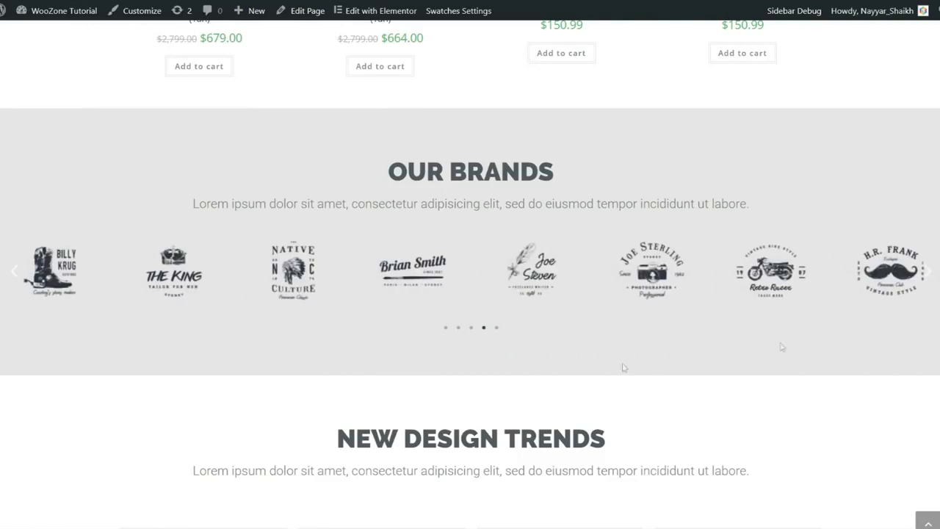
pyautogui.scroll(-3, 690, 337)
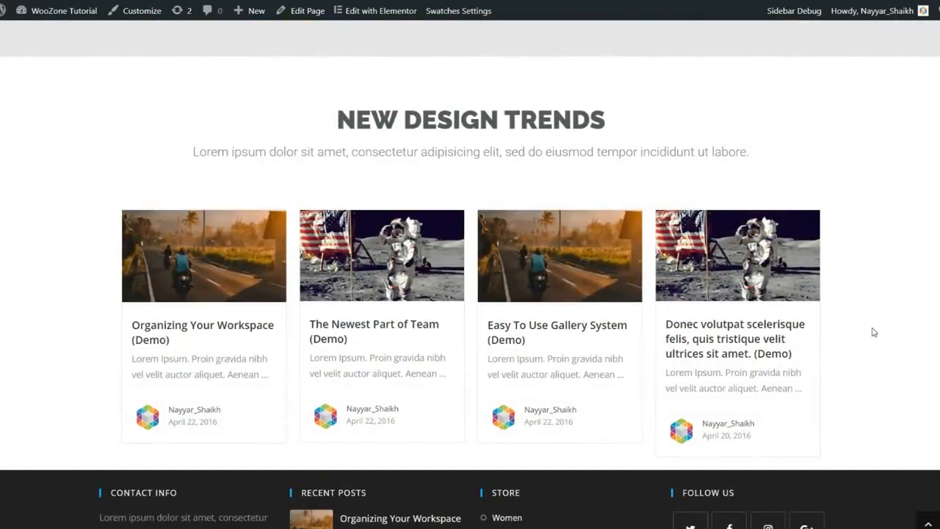
pyautogui.scroll(-1, 873, 332)
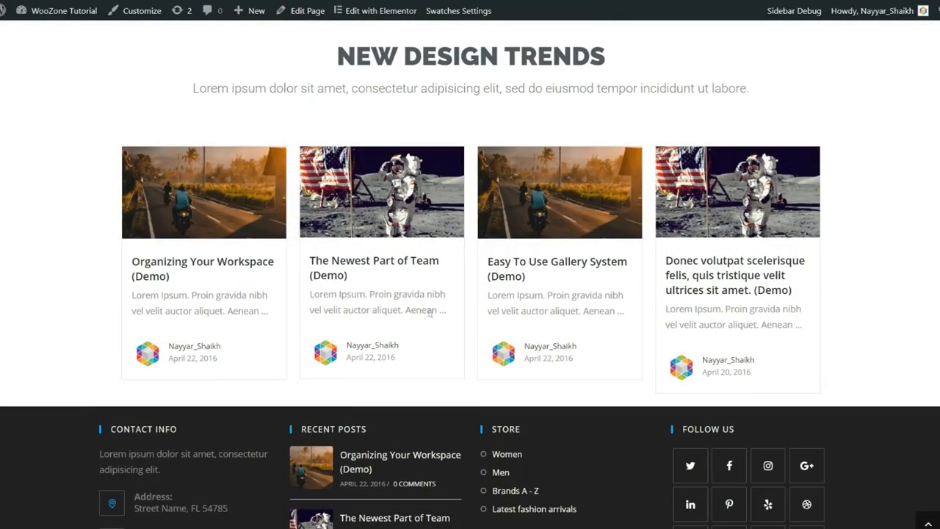
pyautogui.scroll(-2, 864, 295)
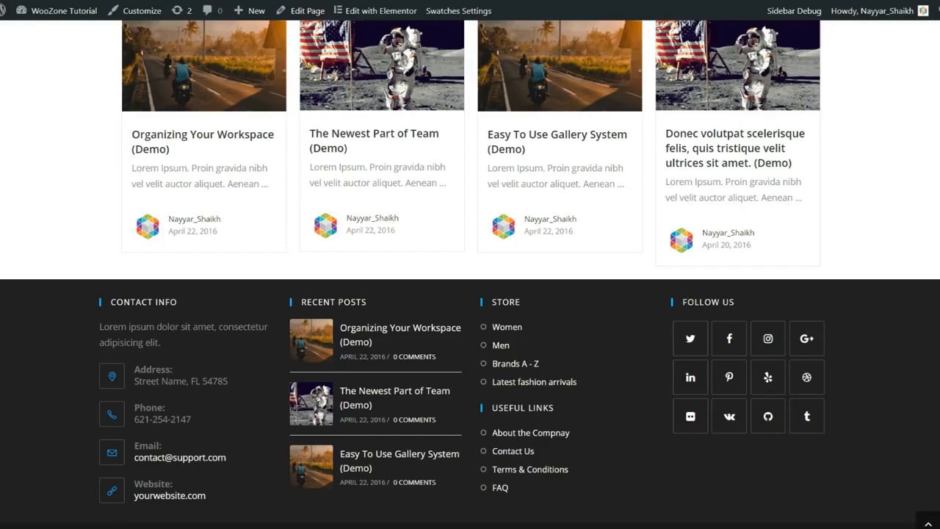
pyautogui.scroll(2, 910, 502)
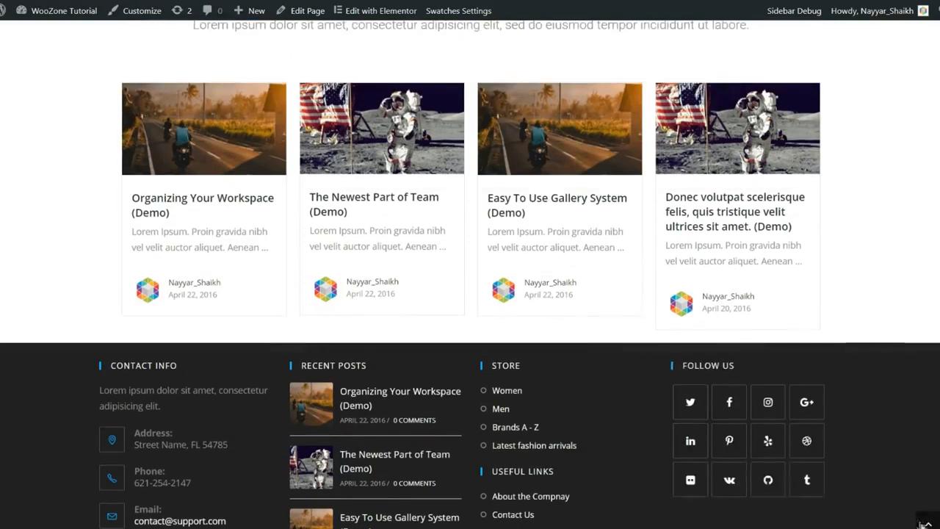
pyautogui.click(928, 523)
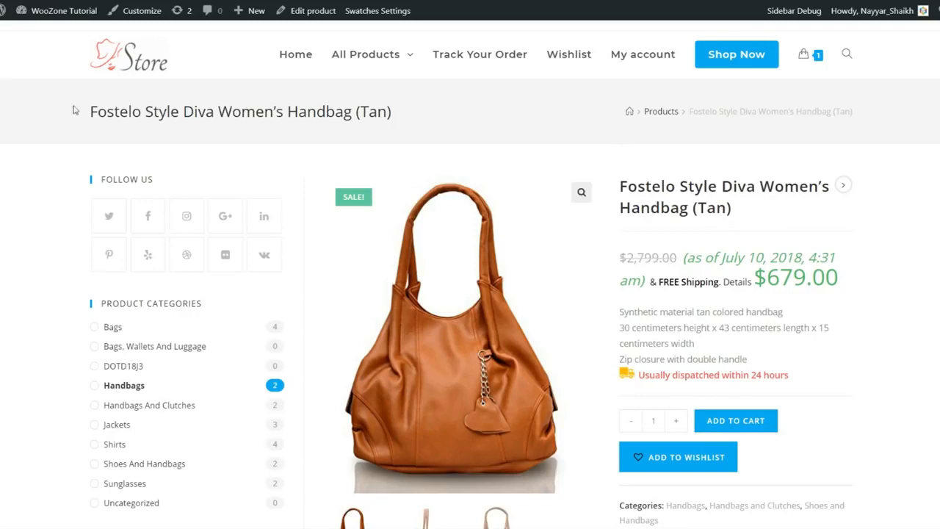
pyautogui.moveTo(74, 110); pyautogui.dragTo(403, 123)
pyautogui.click(411, 119)
pyautogui.moveTo(621, 116); pyautogui.dragTo(864, 113)
pyautogui.click(869, 113)
pyautogui.moveTo(714, 112); pyautogui.dragTo(848, 115)
pyautogui.click(848, 116)
pyautogui.scroll(-2, 800, 231)
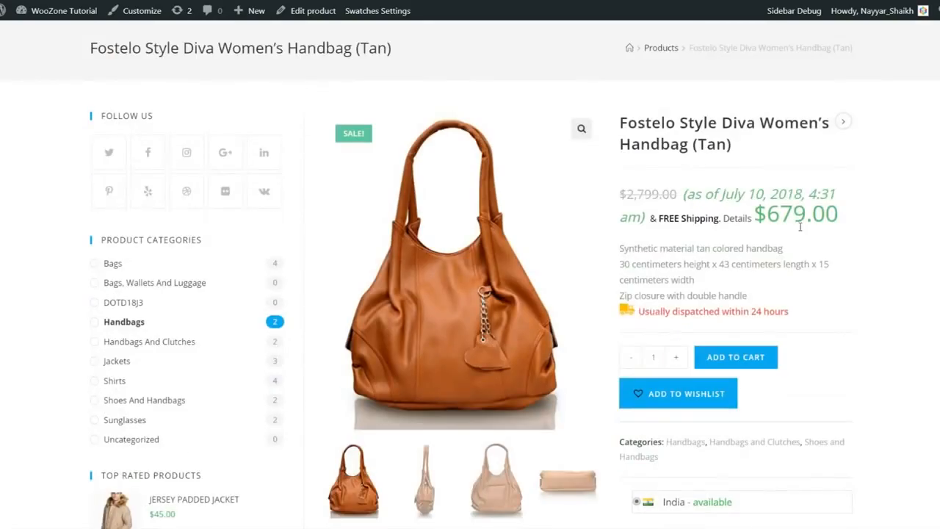
pyautogui.scroll(-4, 206, 246)
pyautogui.scroll(-3, 195, 244)
pyautogui.scroll(7, 201, 287)
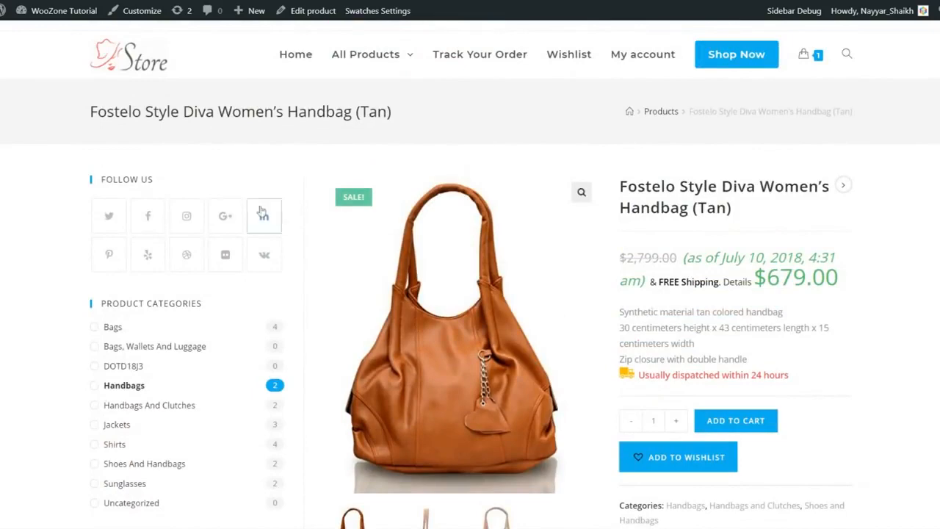
pyautogui.scroll(-1, 246, 233)
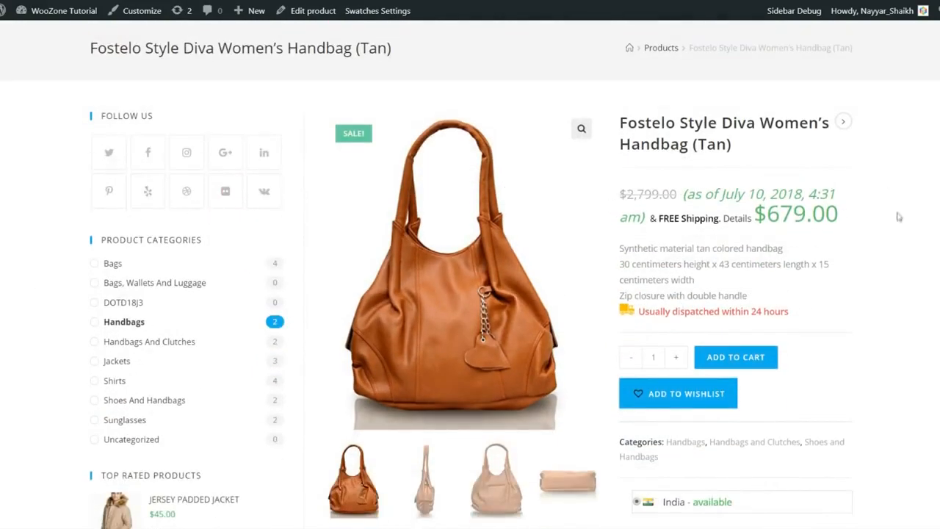
pyautogui.scroll(1, 897, 219)
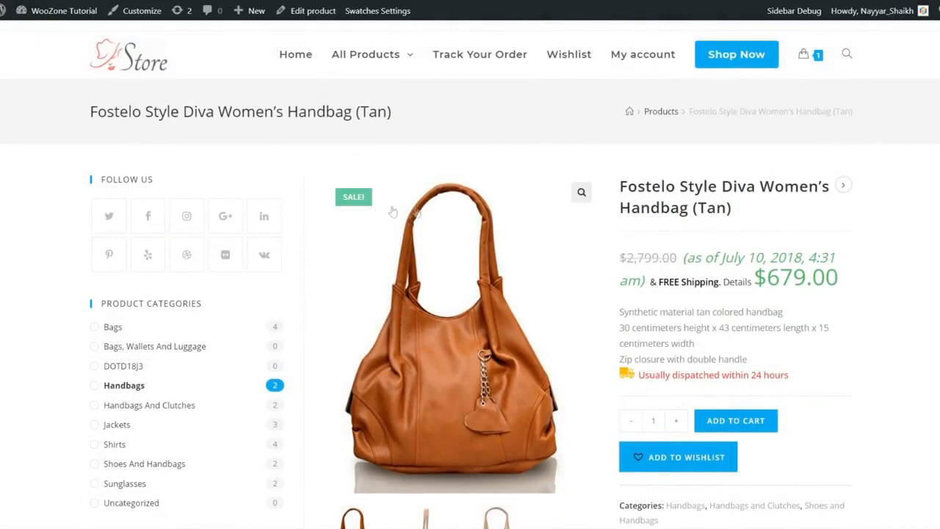
pyautogui.scroll(-1, 182, 254)
pyautogui.scroll(1, 185, 272)
pyautogui.scroll(-2, 257, 228)
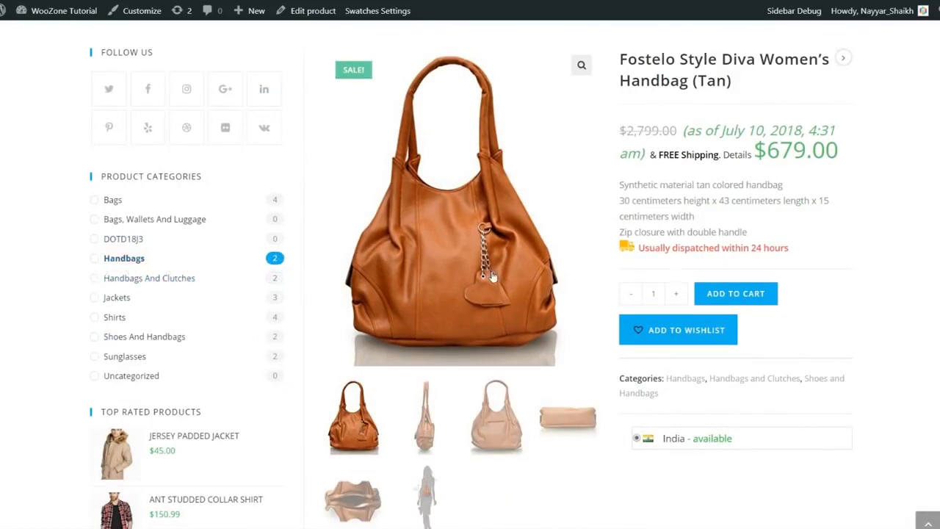
pyautogui.scroll(2, 152, 266)
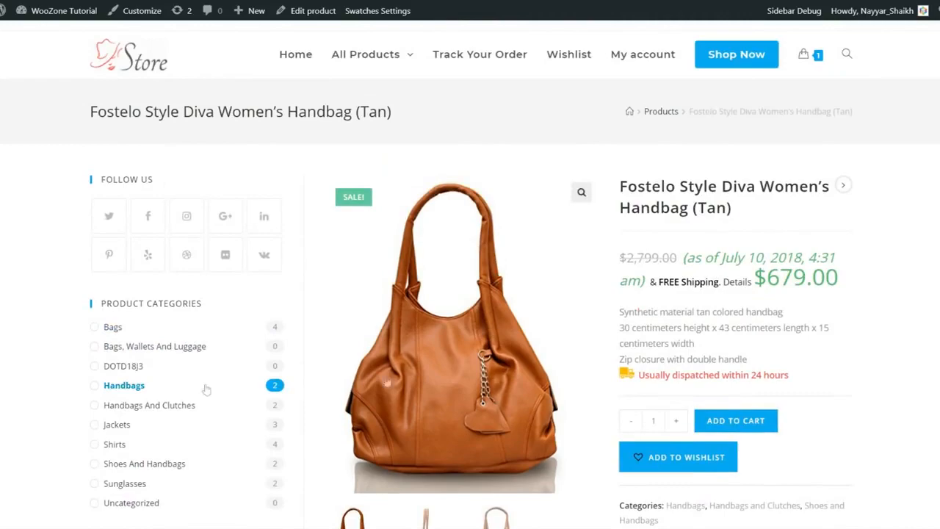
pyautogui.scroll(-5, 289, 328)
pyautogui.scroll(-1, 290, 328)
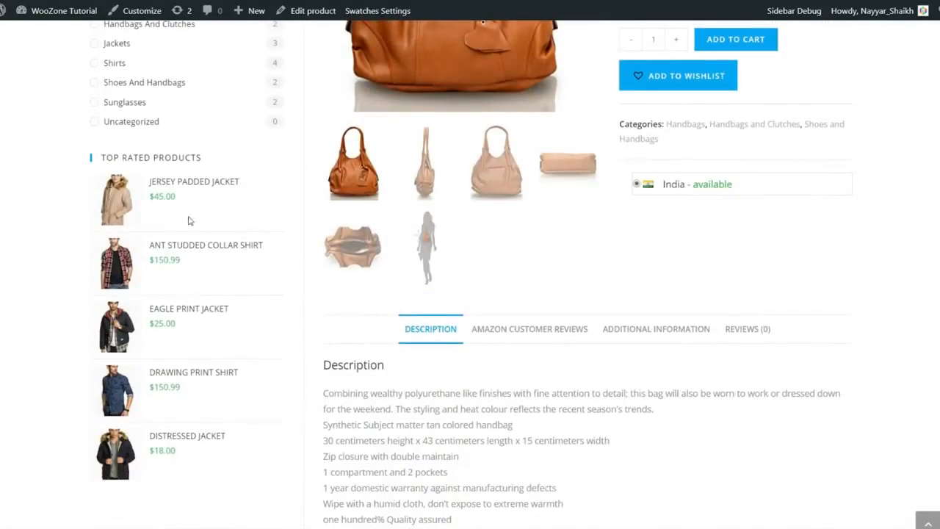
pyautogui.scroll(6, 215, 367)
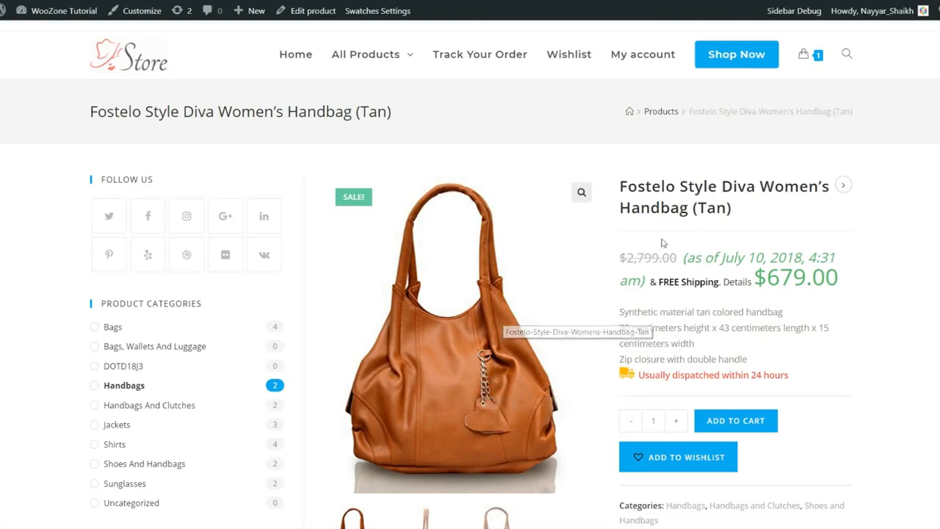
pyautogui.moveTo(626, 187); pyautogui.dragTo(732, 209)
pyautogui.click(696, 272)
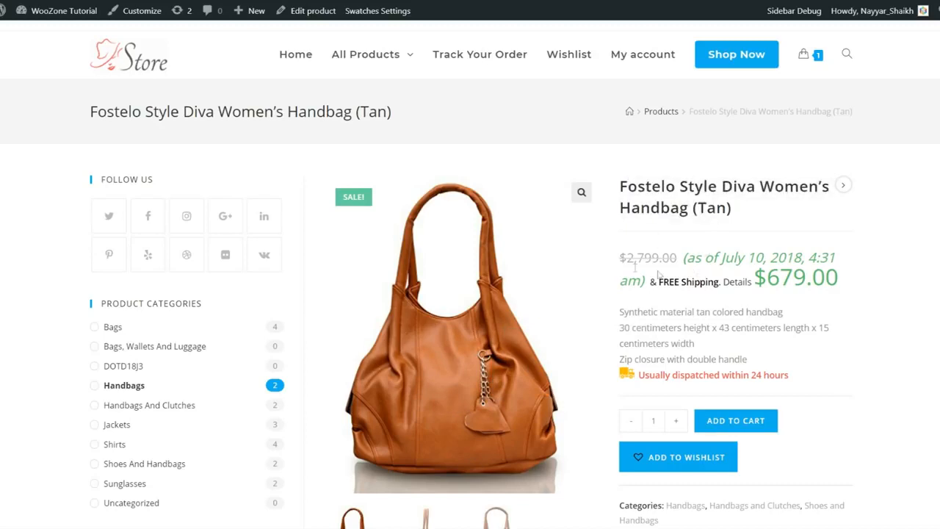
pyautogui.moveTo(623, 258)
pyautogui.mouseDown()
pyautogui.moveTo(676, 257)
pyautogui.moveTo(603, 265)
pyautogui.moveTo(621, 255)
pyautogui.mouseUp()
pyautogui.click(678, 257)
pyautogui.click(651, 256)
pyautogui.moveTo(683, 259); pyautogui.dragTo(617, 259)
pyautogui.click(630, 253)
pyautogui.moveTo(857, 286); pyautogui.dragTo(756, 281)
pyautogui.click(759, 280)
pyautogui.moveTo(682, 257); pyautogui.dragTo(649, 282)
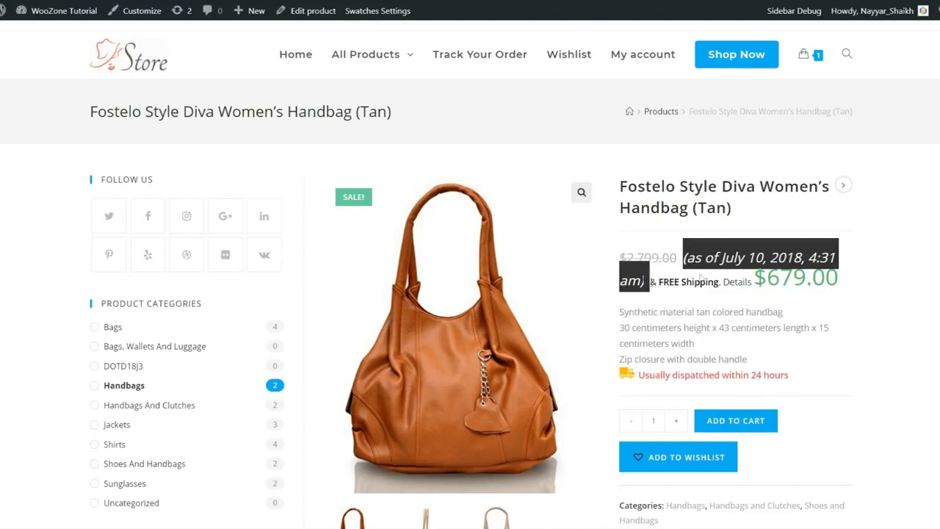
pyautogui.click(821, 257)
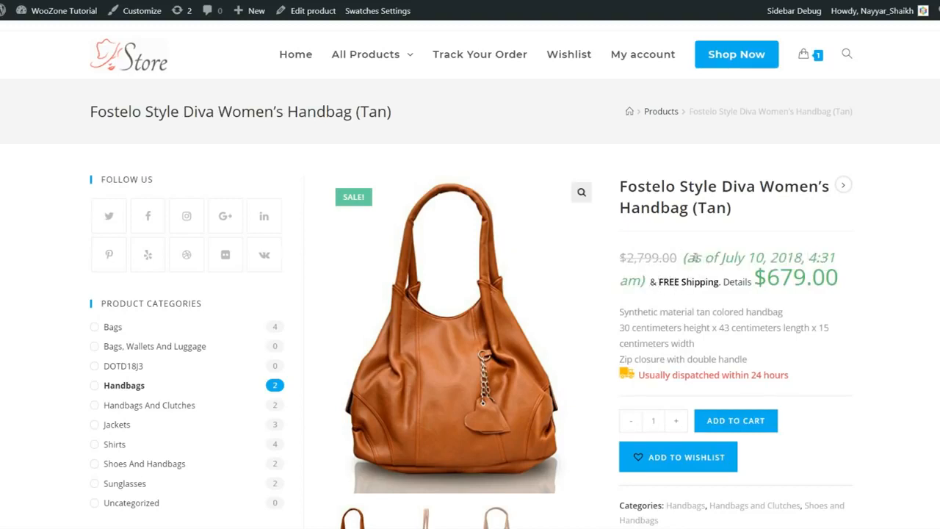
pyautogui.moveTo(684, 256); pyautogui.dragTo(763, 282)
pyautogui.click(769, 297)
pyautogui.moveTo(684, 264); pyautogui.dragTo(859, 257)
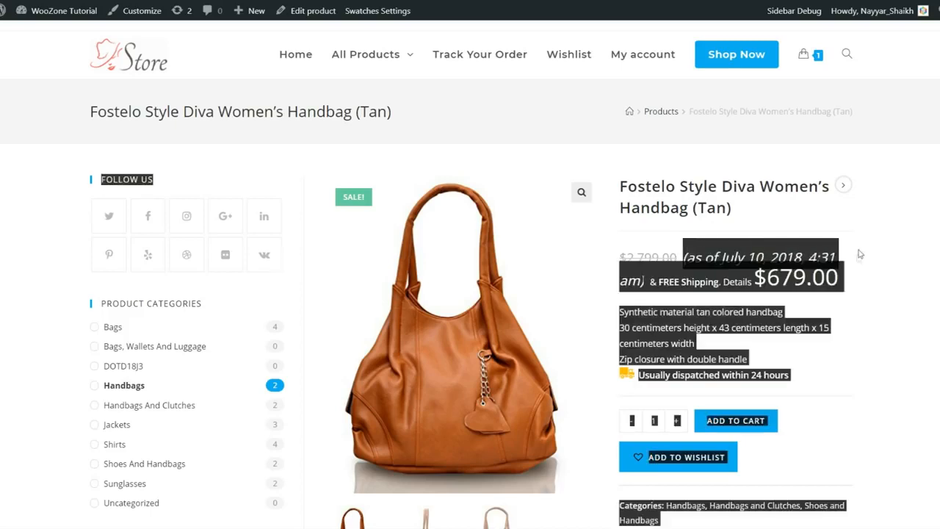
pyautogui.click(787, 266)
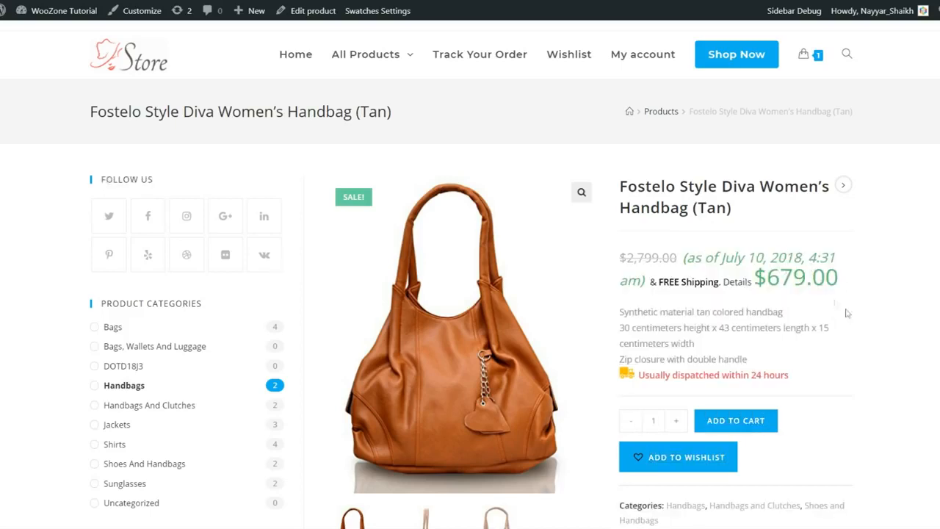
pyautogui.moveTo(621, 312); pyautogui.dragTo(770, 354)
pyautogui.click(770, 355)
pyautogui.scroll(-1, 852, 361)
pyautogui.moveTo(651, 312); pyautogui.dragTo(771, 314)
pyautogui.click(825, 318)
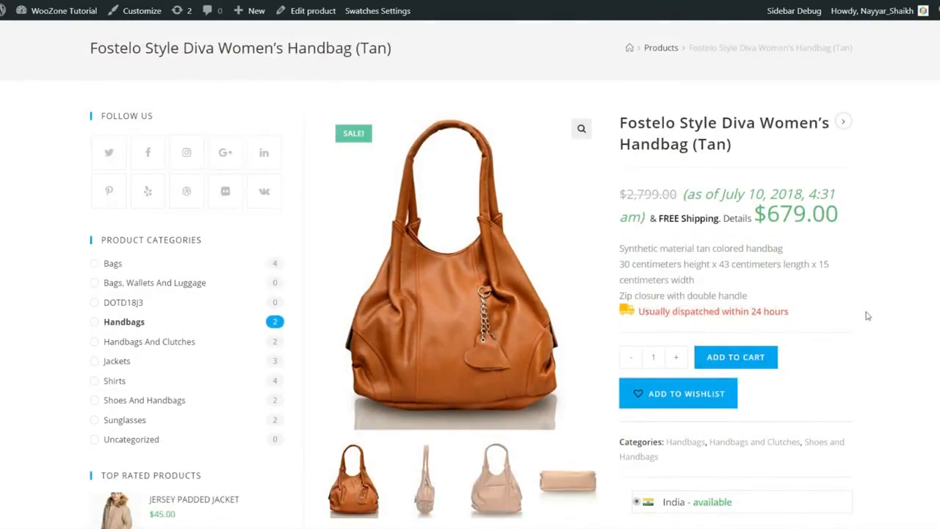
pyautogui.scroll(-2, 869, 323)
pyautogui.scroll(-1, 671, 374)
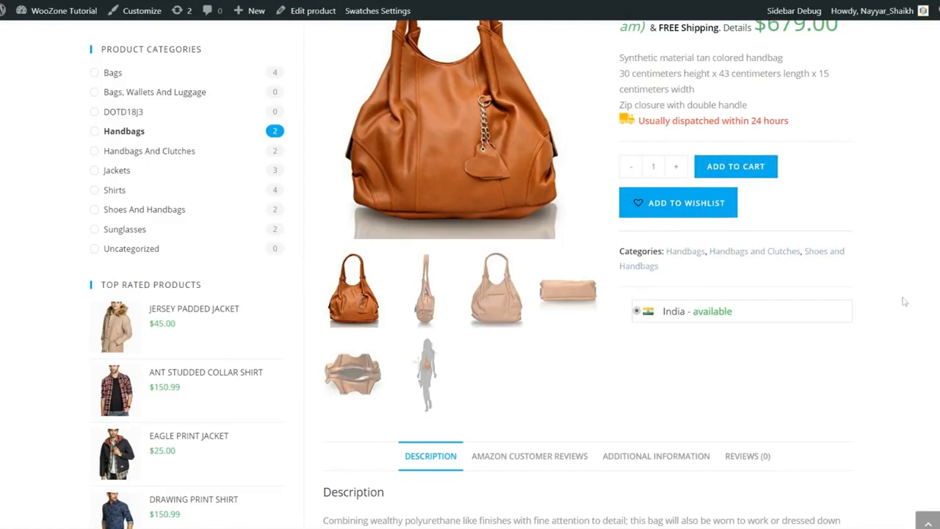
pyautogui.scroll(-1, 643, 249)
pyautogui.moveTo(634, 248); pyautogui.dragTo(759, 269)
pyautogui.click(760, 269)
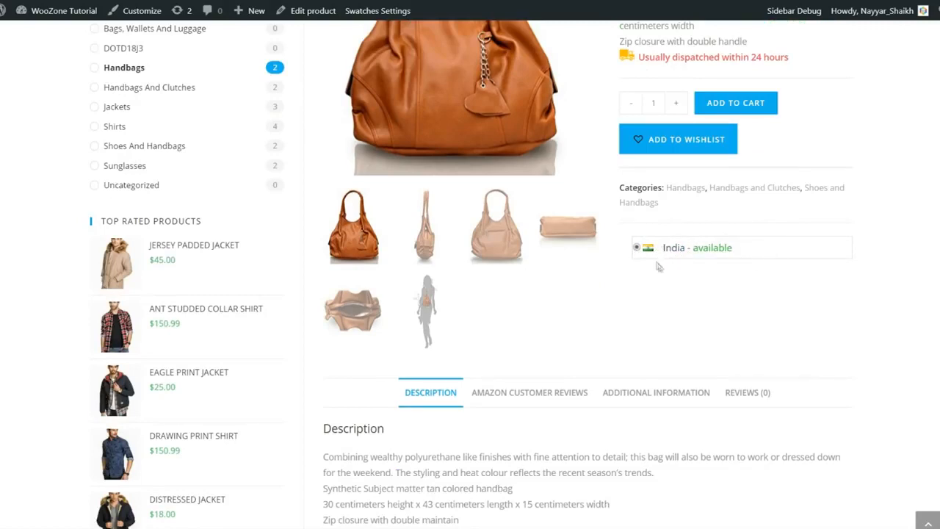
pyautogui.scroll(2, 456, 261)
pyautogui.scroll(-1, 678, 397)
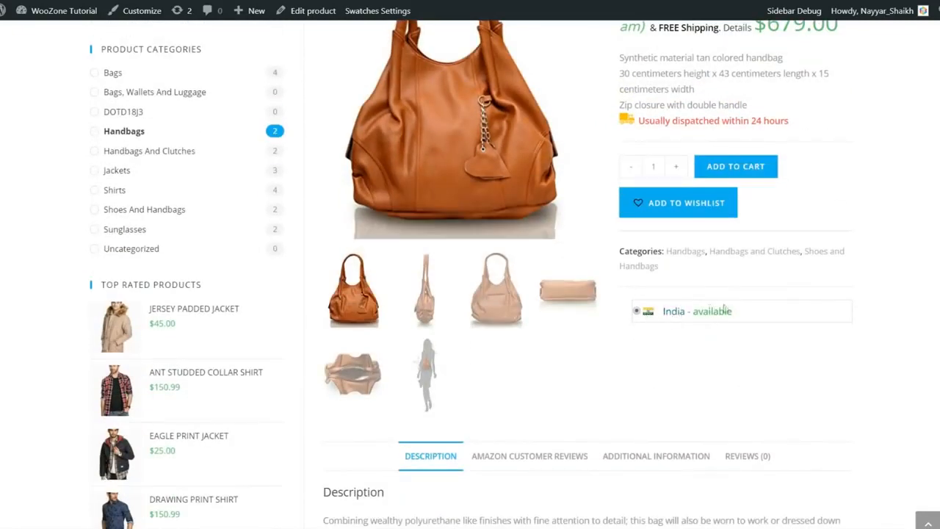
pyautogui.scroll(-5, 732, 314)
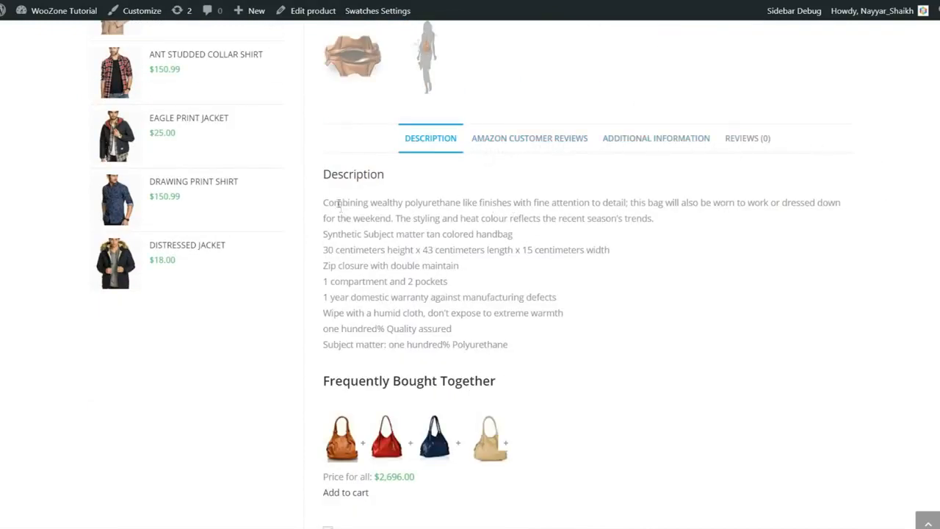
pyautogui.moveTo(321, 204); pyautogui.dragTo(634, 350)
pyautogui.click(635, 351)
pyautogui.moveTo(367, 268); pyautogui.dragTo(429, 264)
pyautogui.click(429, 264)
pyautogui.scroll(-3, 554, 294)
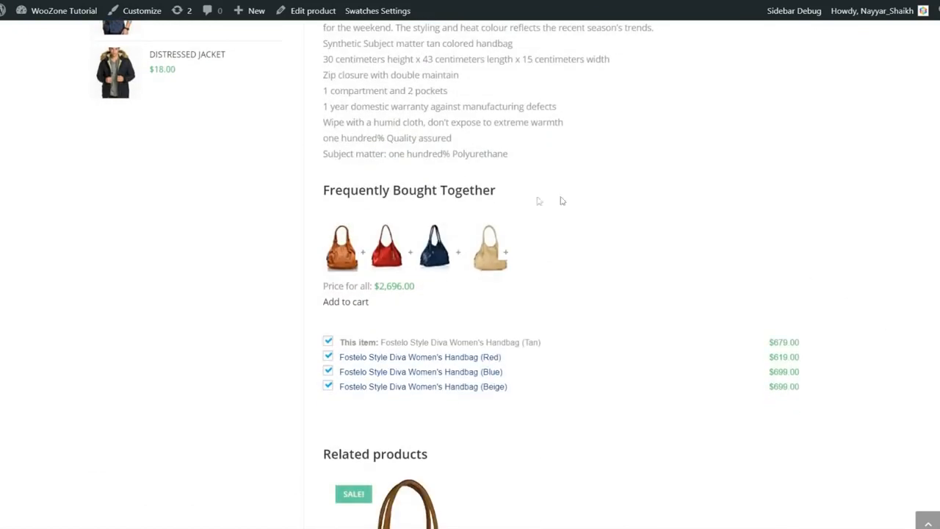
pyautogui.click(329, 343)
pyautogui.click(328, 358)
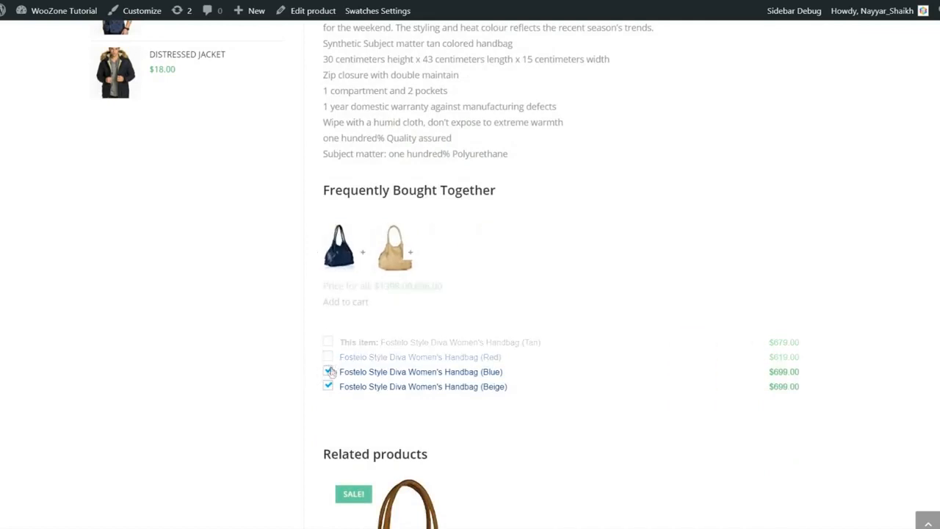
pyautogui.click(329, 358)
pyautogui.click(328, 342)
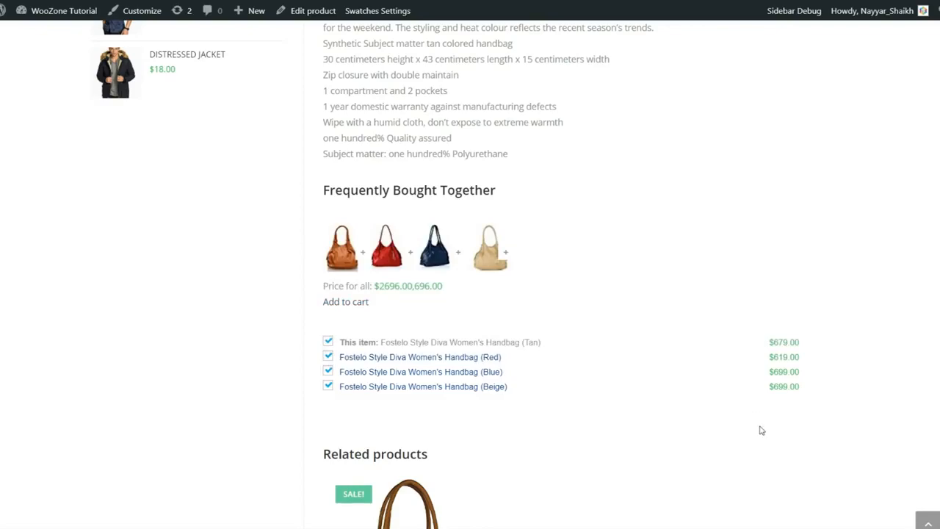
pyautogui.scroll(8, 762, 435)
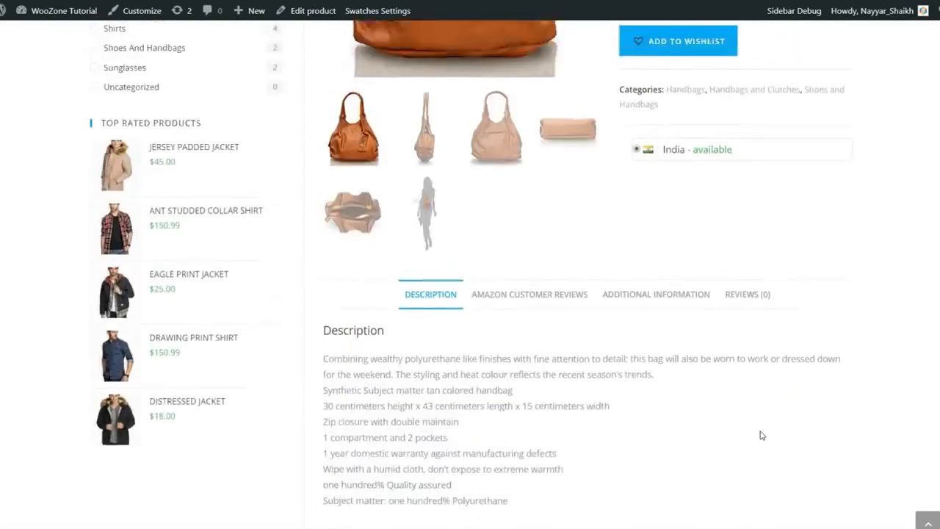
pyautogui.scroll(-3, 723, 377)
pyautogui.click(579, 268)
pyautogui.scroll(-3, 727, 316)
pyautogui.scroll(3, 734, 319)
pyautogui.scroll(-3, 897, 354)
pyautogui.scroll(-5, 583, 304)
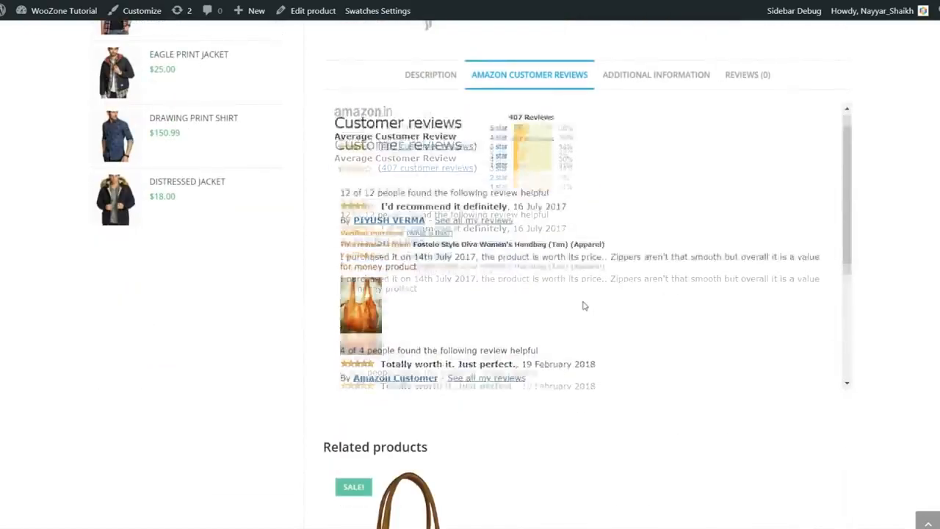
pyautogui.scroll(1, 931, 367)
pyautogui.scroll(-3, 531, 290)
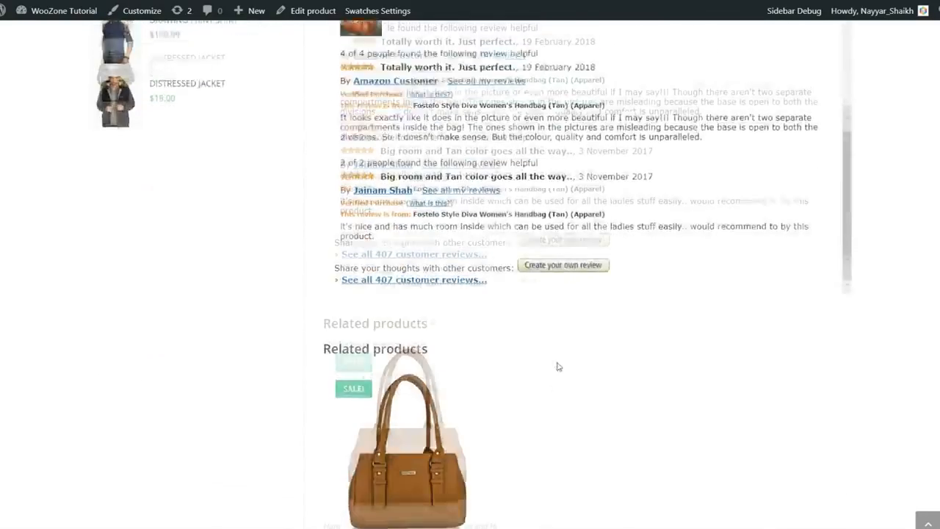
pyautogui.scroll(4, 556, 367)
pyautogui.scroll(5, 602, 361)
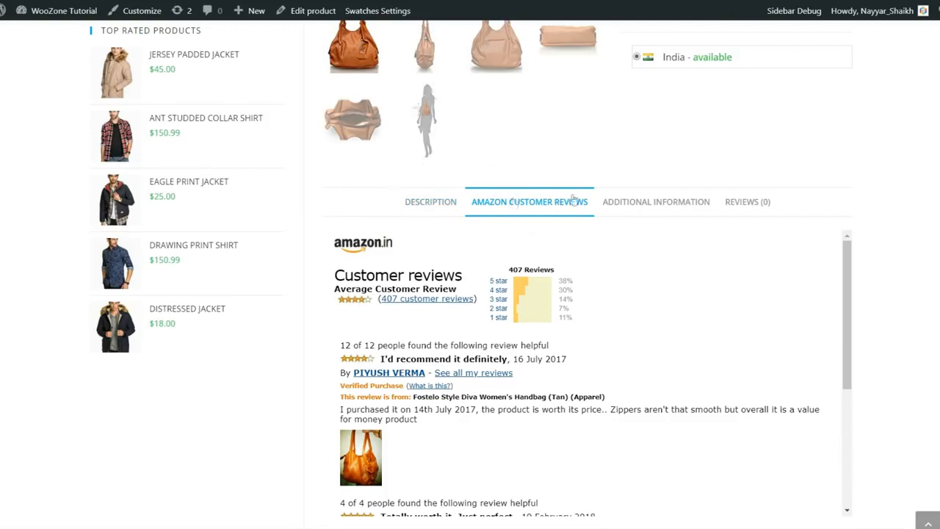
pyautogui.click(639, 204)
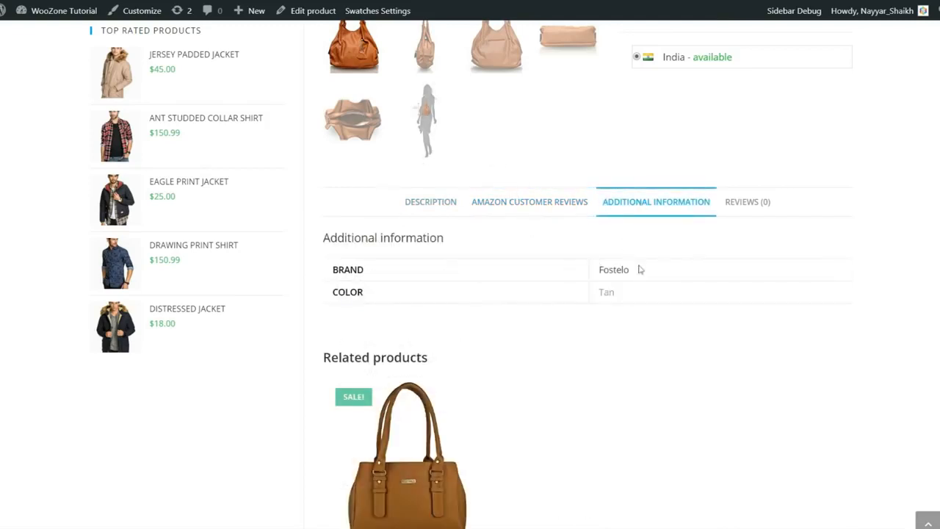
pyautogui.click(743, 205)
pyautogui.scroll(-4, 529, 308)
pyautogui.scroll(4, 563, 316)
pyautogui.click(444, 215)
pyautogui.scroll(-8, 445, 220)
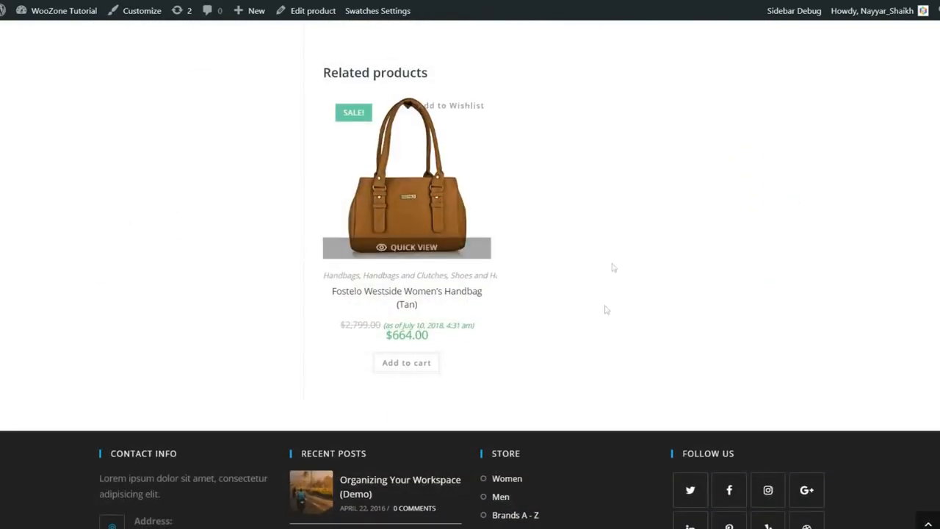
pyautogui.scroll(2, 441, 240)
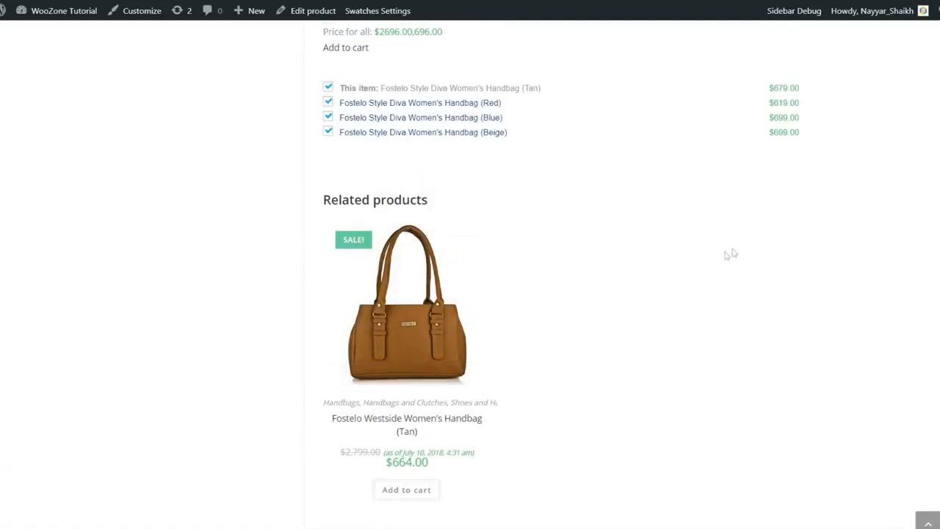
pyautogui.scroll(4, 829, 323)
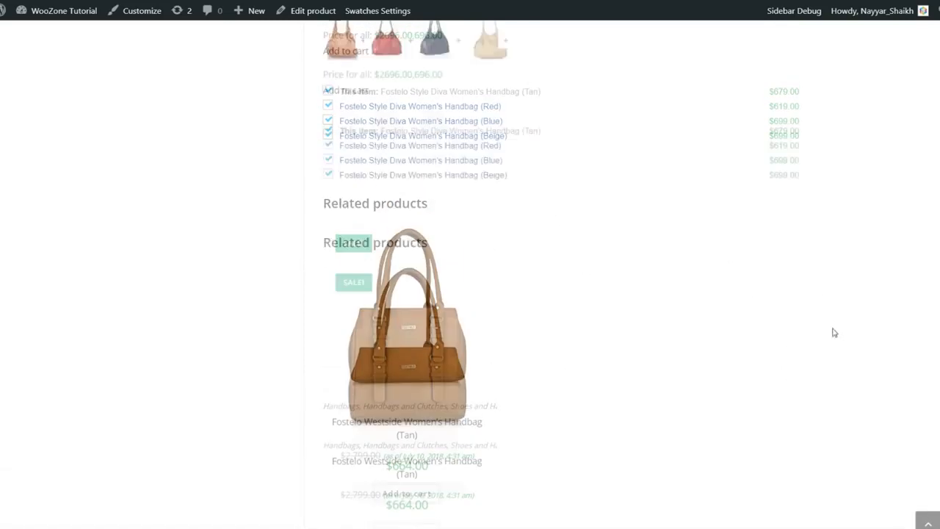
pyautogui.scroll(10, 832, 349)
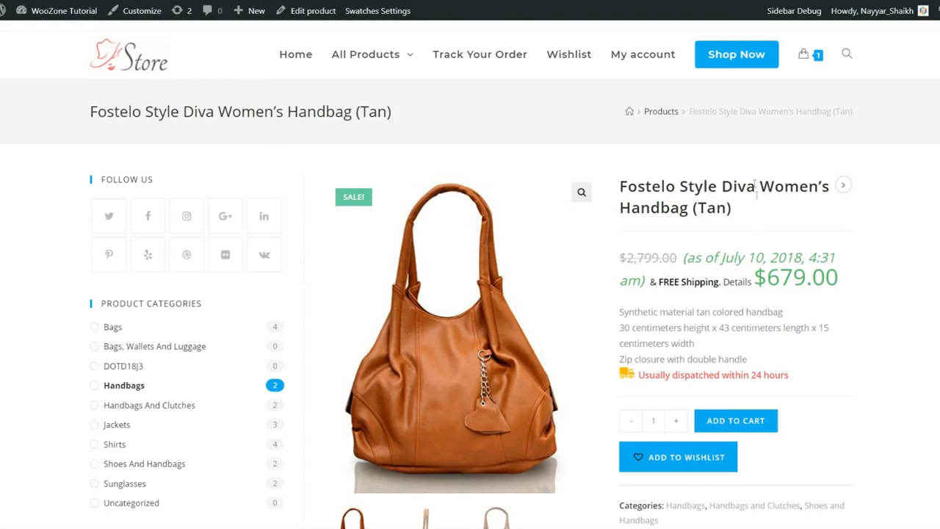
# Step: Open the full shop listing and highlight the Products heading and store subtitle
pyautogui.click(740, 68)
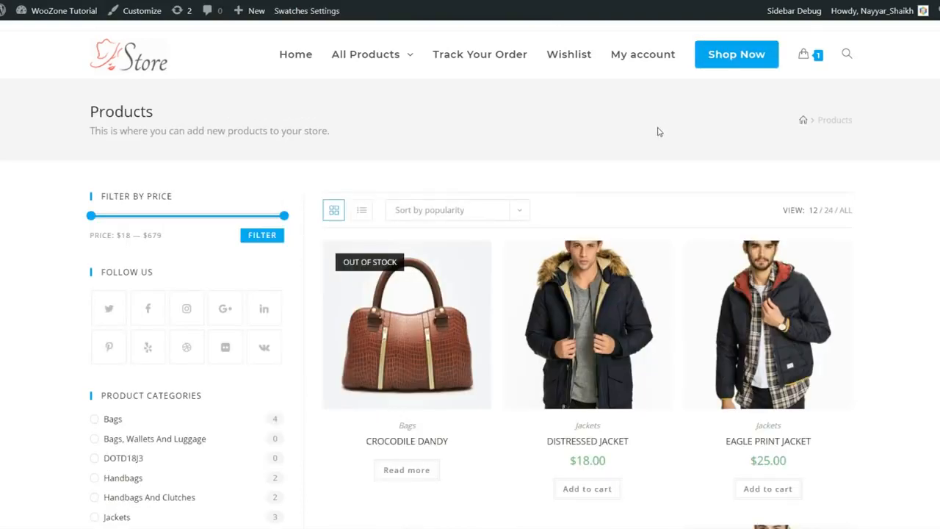
pyautogui.moveTo(84, 118); pyautogui.dragTo(310, 142)
pyautogui.click(310, 141)
pyautogui.moveTo(154, 132); pyautogui.dragTo(333, 132)
pyautogui.click(335, 133)
# Step: Scroll the shop page and highlight the FILTER BY PRICE heading
pyautogui.scroll(-2, 308, 204)
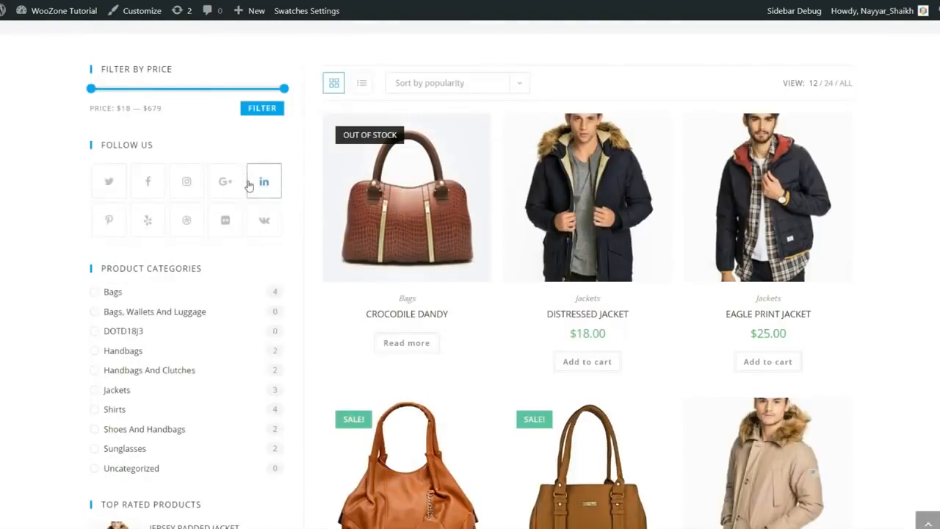
pyautogui.scroll(2, 244, 190)
pyautogui.scroll(-7, 227, 247)
pyautogui.scroll(-1, 229, 279)
pyautogui.scroll(9, 230, 310)
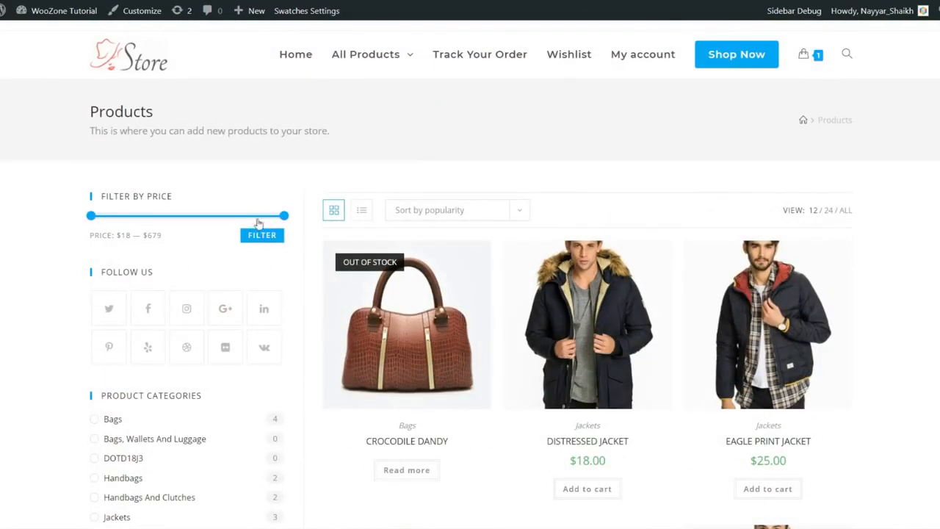
pyautogui.moveTo(105, 196); pyautogui.dragTo(186, 198)
pyautogui.click(186, 197)
# Step: Browse the shop products and highlight the Distressed Jacket's $18.00 price
pyautogui.scroll(-1, 150, 226)
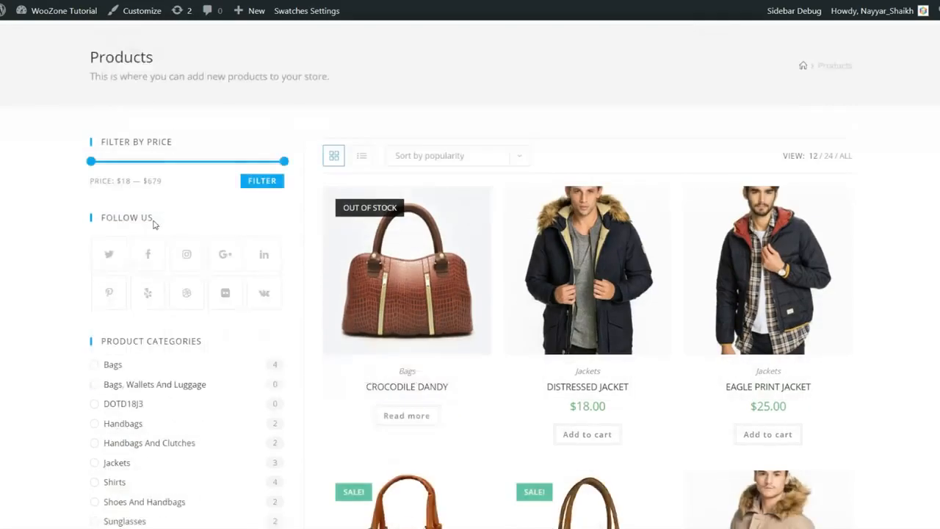
pyautogui.scroll(-3, 132, 213)
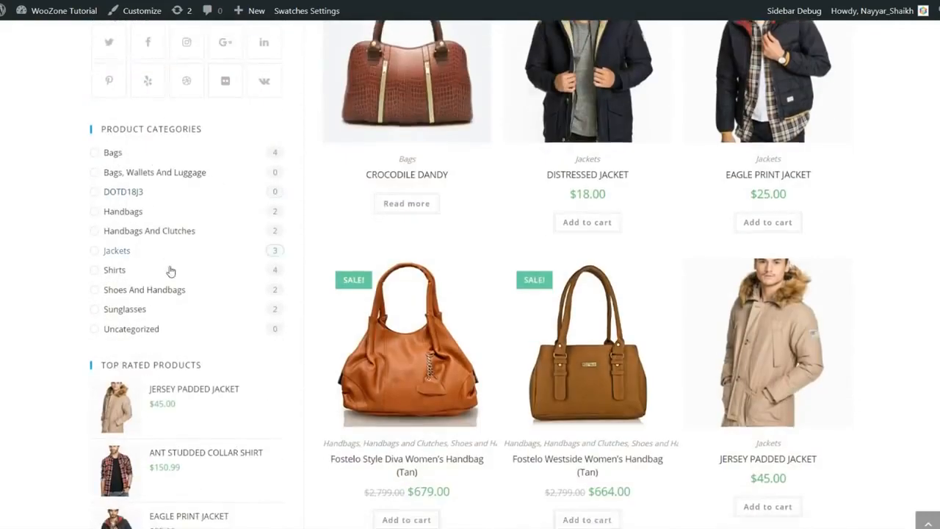
pyautogui.scroll(-3, 169, 272)
pyautogui.scroll(6, 169, 353)
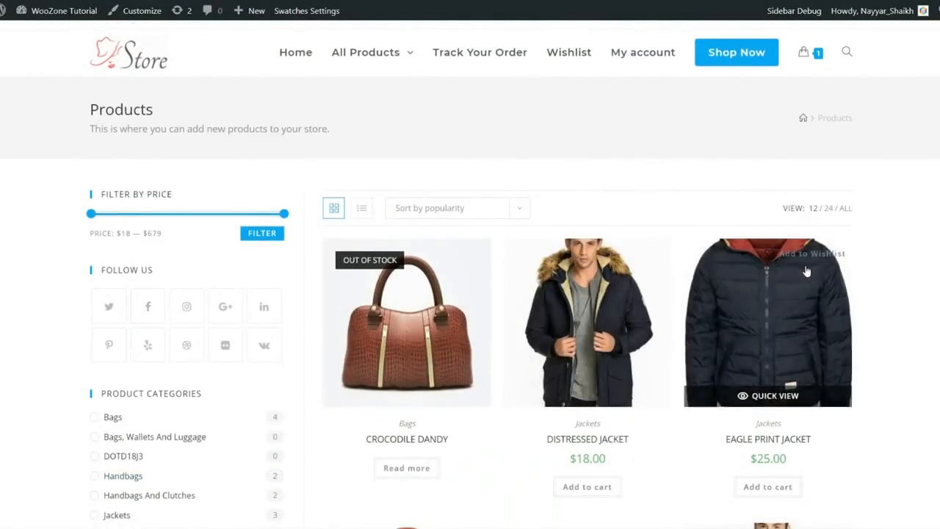
pyautogui.scroll(-3, 806, 272)
pyautogui.scroll(1, 776, 181)
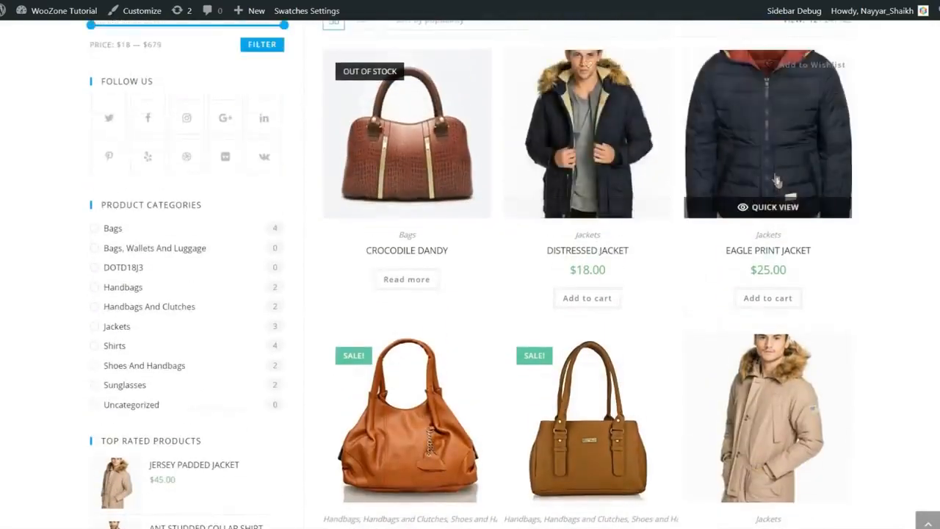
pyautogui.scroll(1, 776, 181)
pyautogui.scroll(-2, 404, 220)
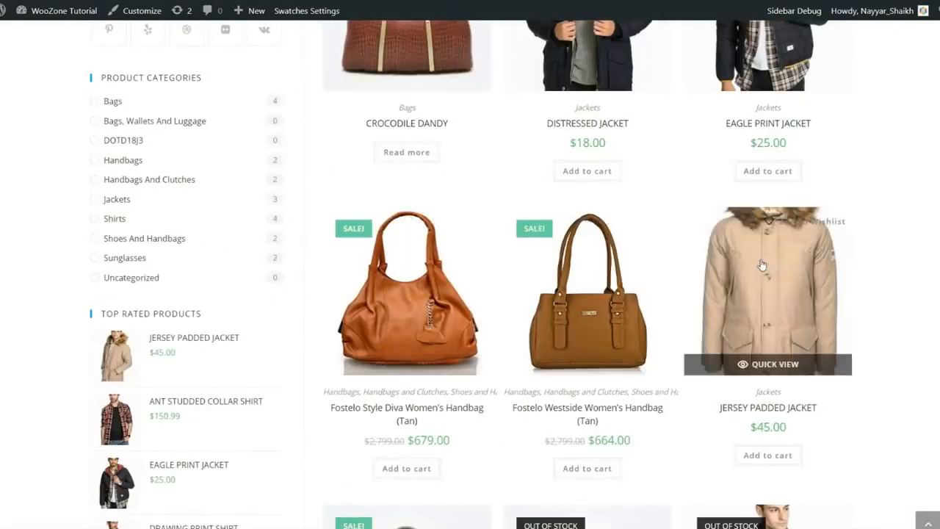
pyautogui.scroll(-3, 762, 264)
pyautogui.scroll(-1, 400, 349)
pyautogui.scroll(-3, 400, 349)
pyautogui.scroll(12, 910, 220)
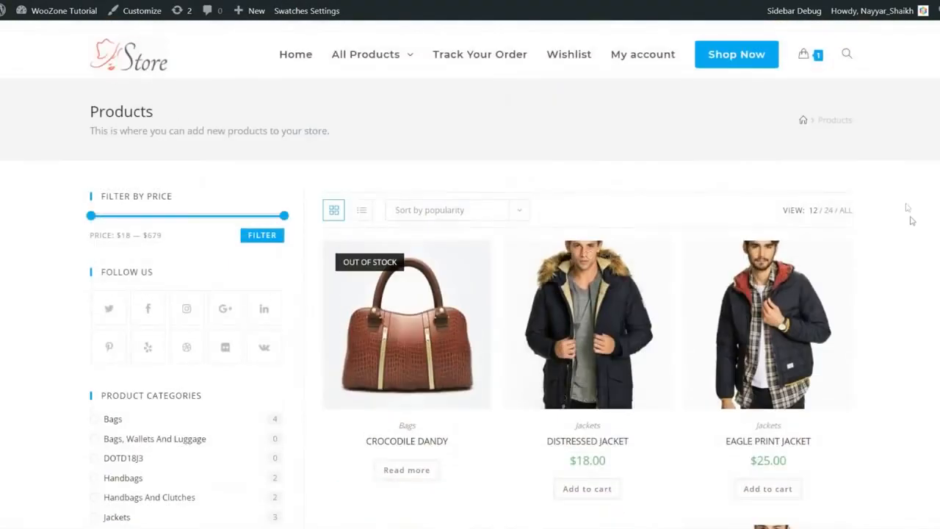
pyautogui.scroll(-2, 910, 220)
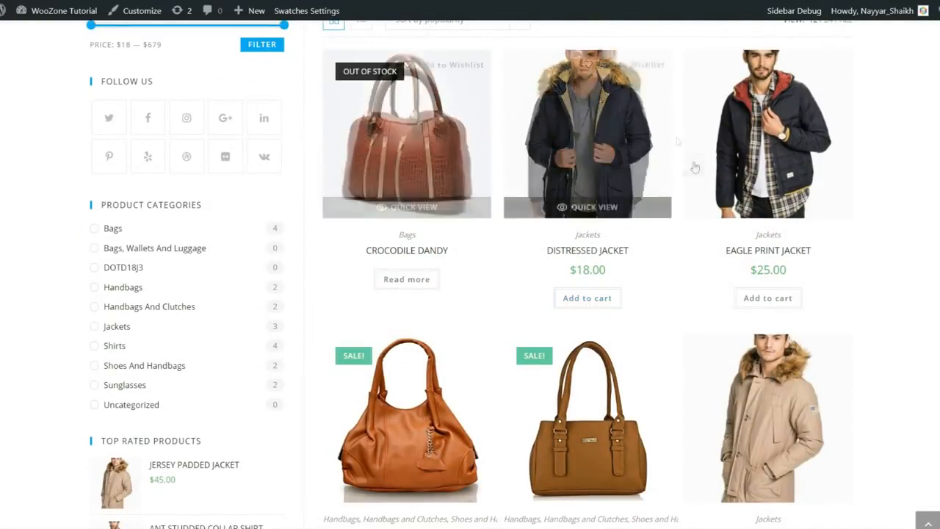
pyautogui.scroll(2, 799, 239)
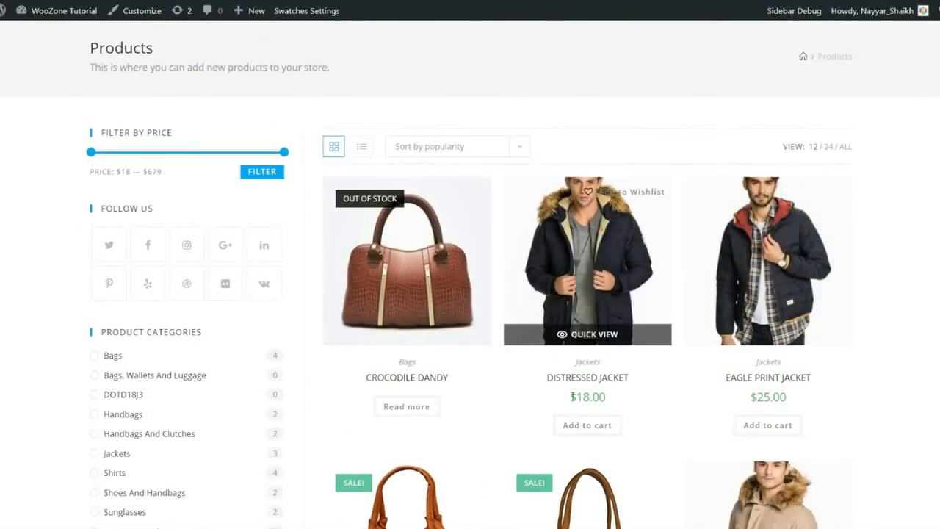
pyautogui.moveTo(571, 397); pyautogui.dragTo(630, 396)
pyautogui.click(628, 395)
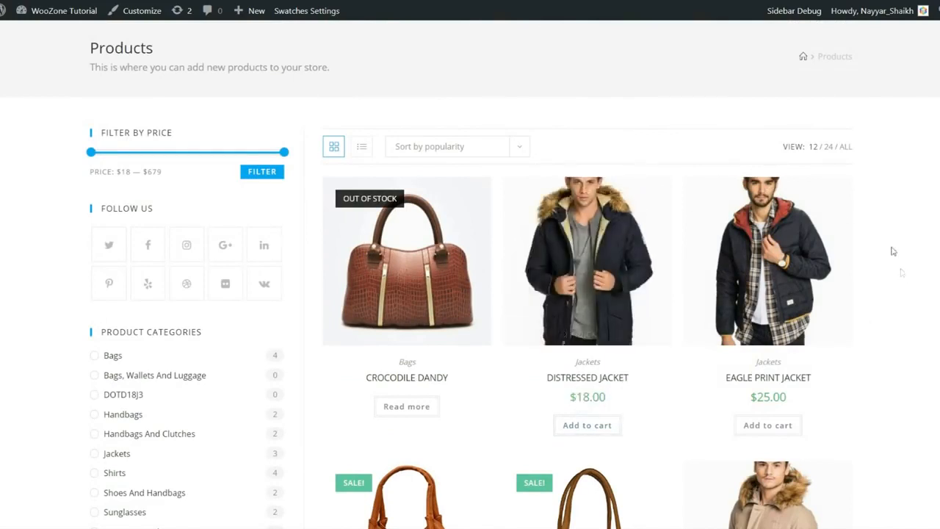
# Step: Open the Wishlist listing Crocodile Dandy, Distressed Jacket and the tan Fostelo Westside handbag
pyautogui.scroll(1, 892, 249)
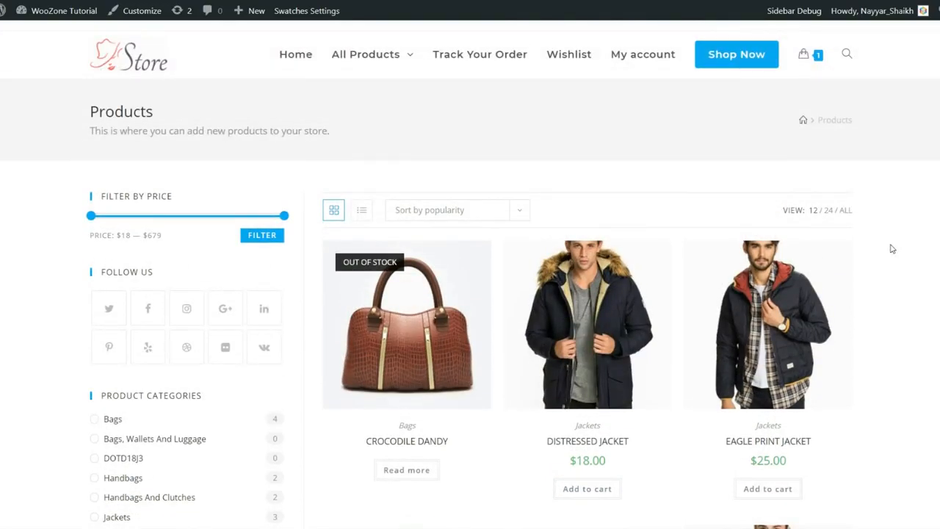
pyautogui.scroll(-1, 879, 256)
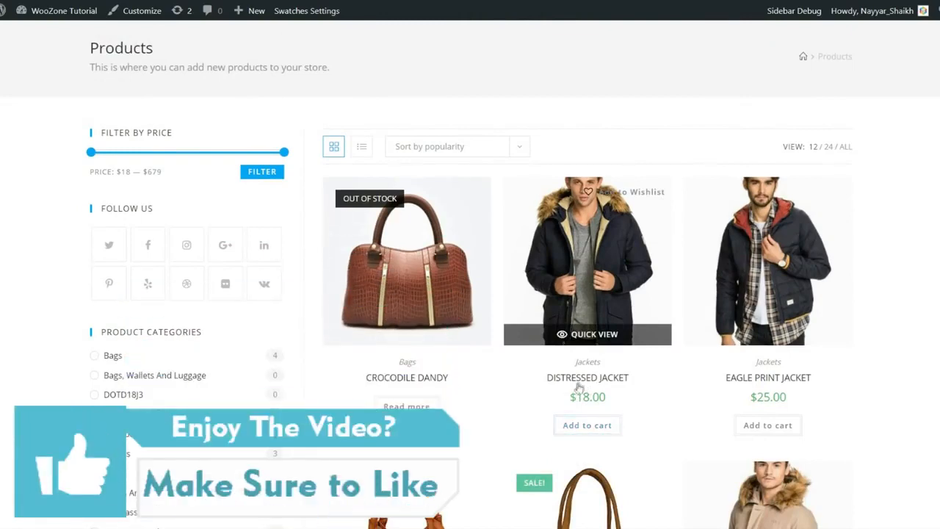
pyautogui.scroll(1, 916, 292)
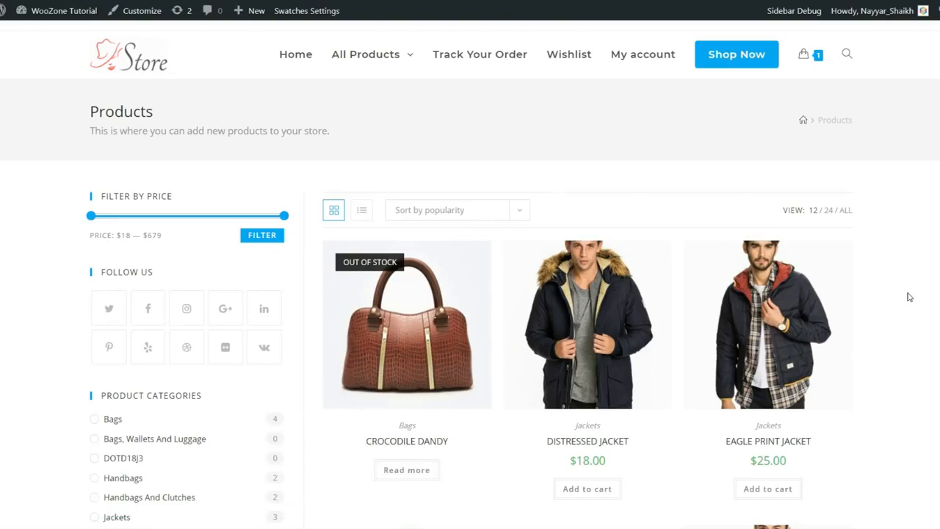
pyautogui.click(568, 54)
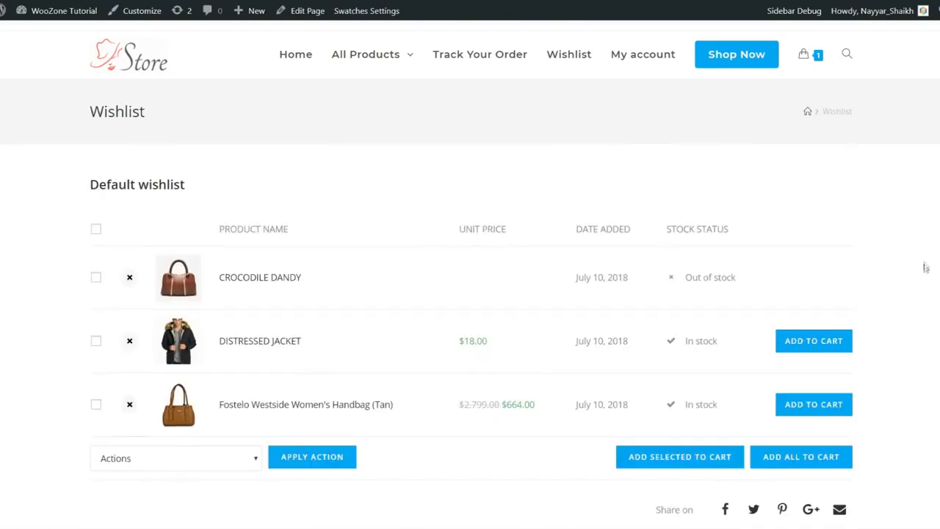
pyautogui.scroll(-1, 925, 268)
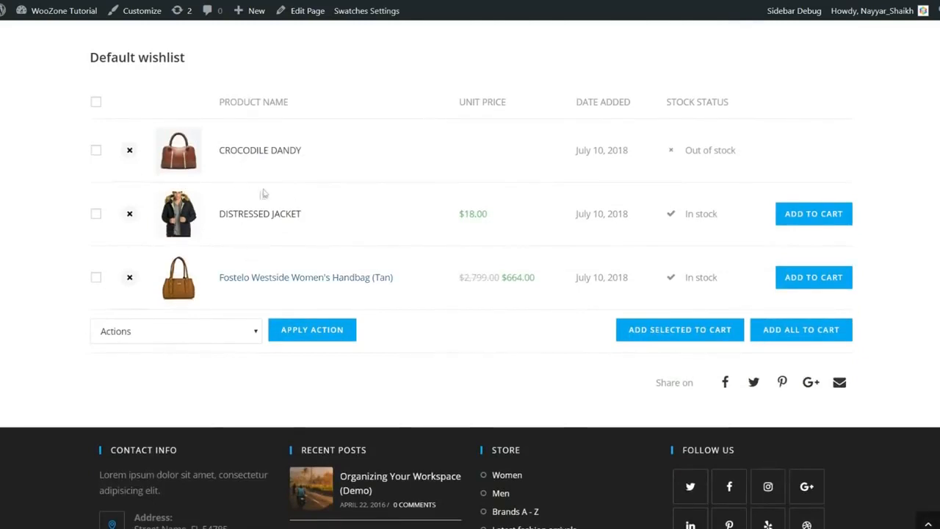
pyautogui.scroll(1, 287, 273)
pyautogui.scroll(-1, 835, 338)
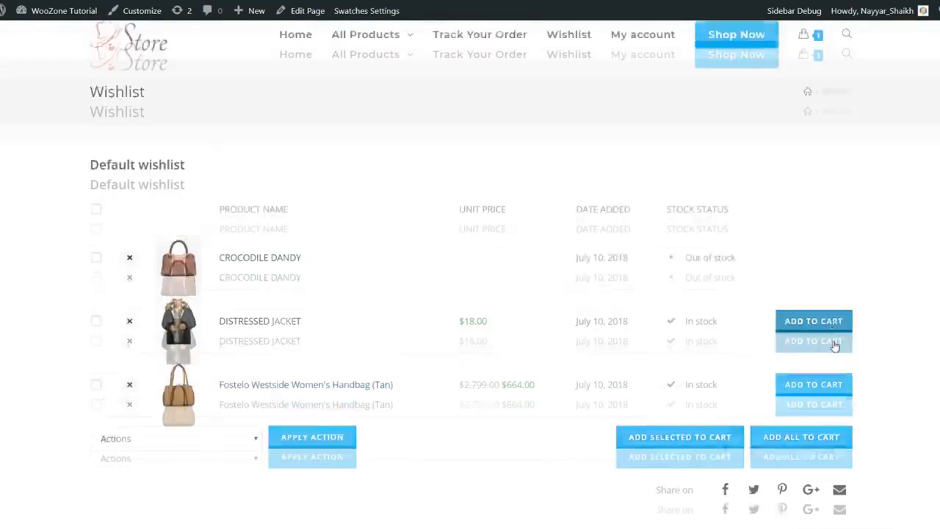
pyautogui.moveTo(745, 223); pyautogui.dragTo(671, 214)
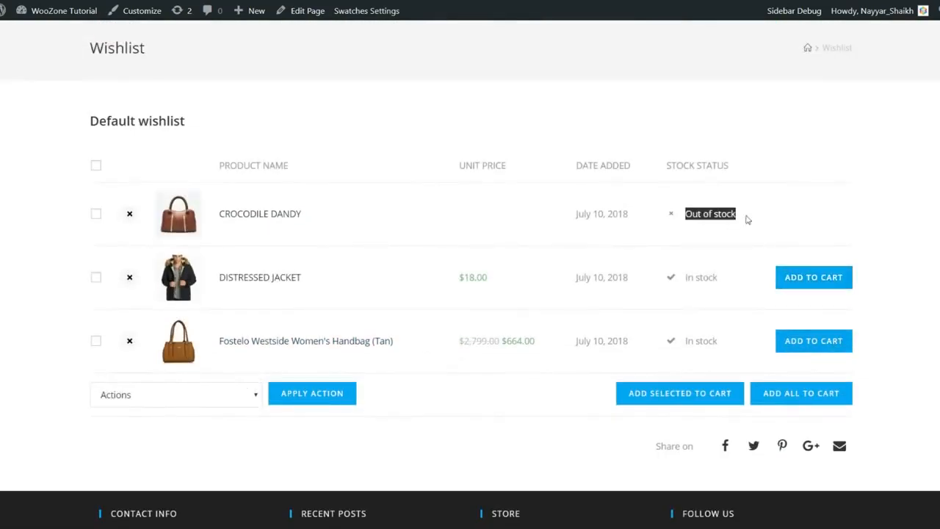
pyautogui.click(721, 229)
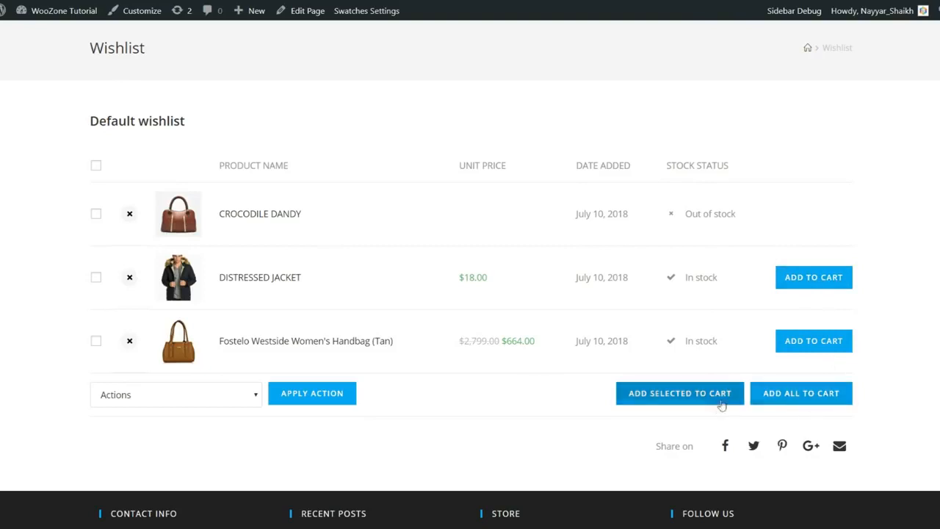
pyautogui.scroll(-2, 587, 384)
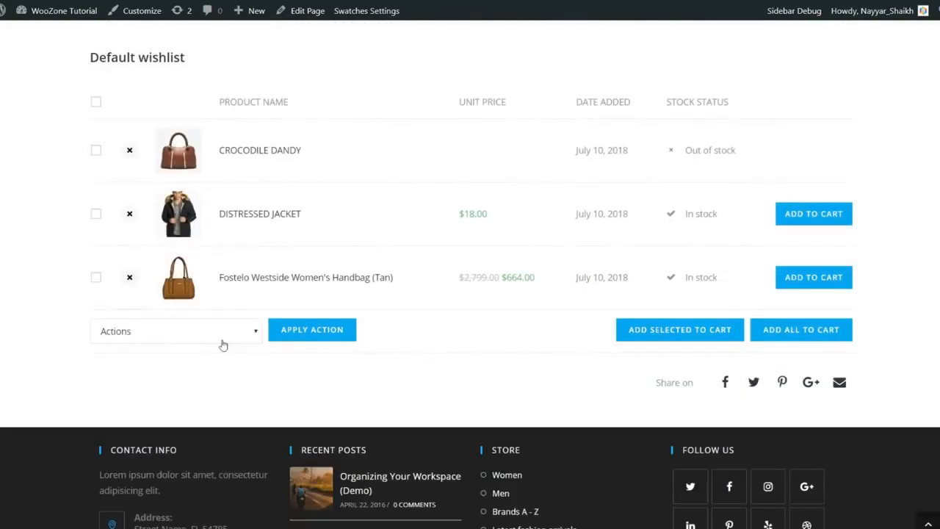
pyautogui.click(224, 339)
pyautogui.click(348, 363)
pyautogui.scroll(3, 360, 363)
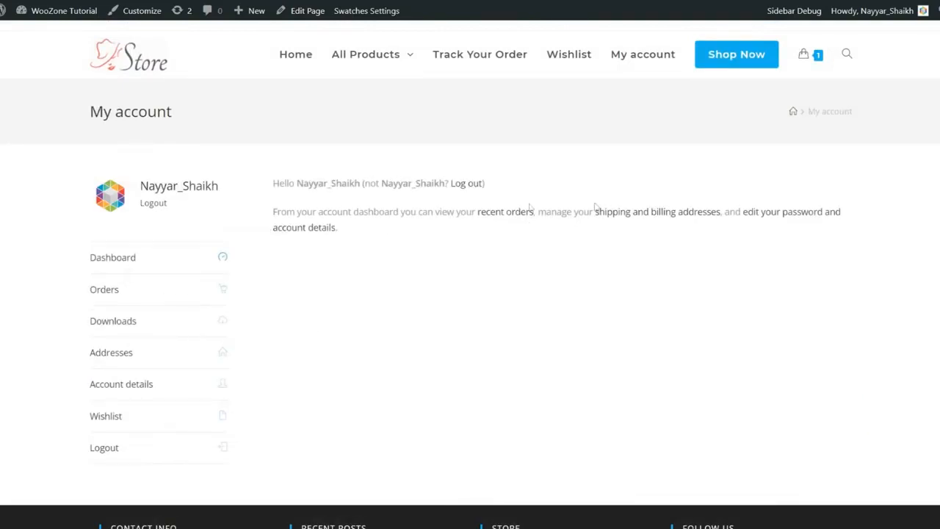
# Step: Review the account's orders, downloads and saved billing and shipping addresses
pyautogui.scroll(-1, 151, 256)
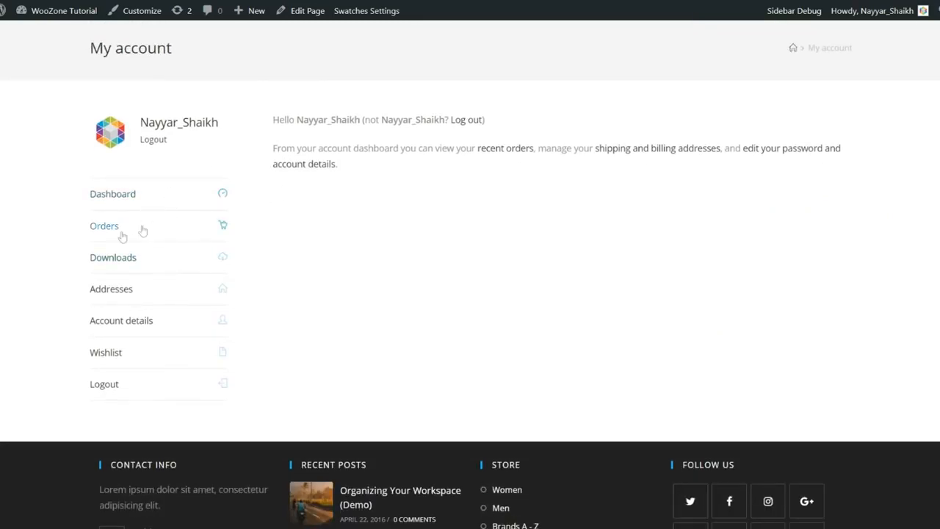
pyautogui.click(143, 231)
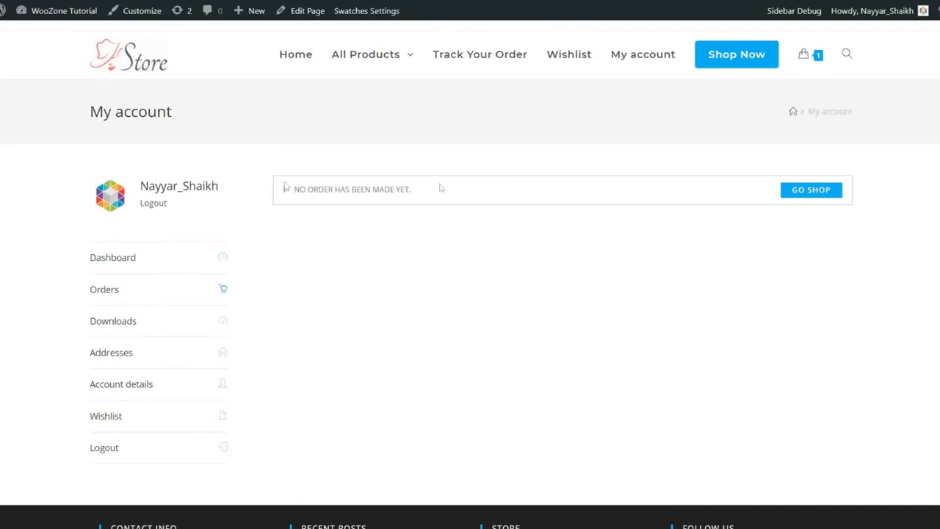
pyautogui.scroll(-1, 513, 189)
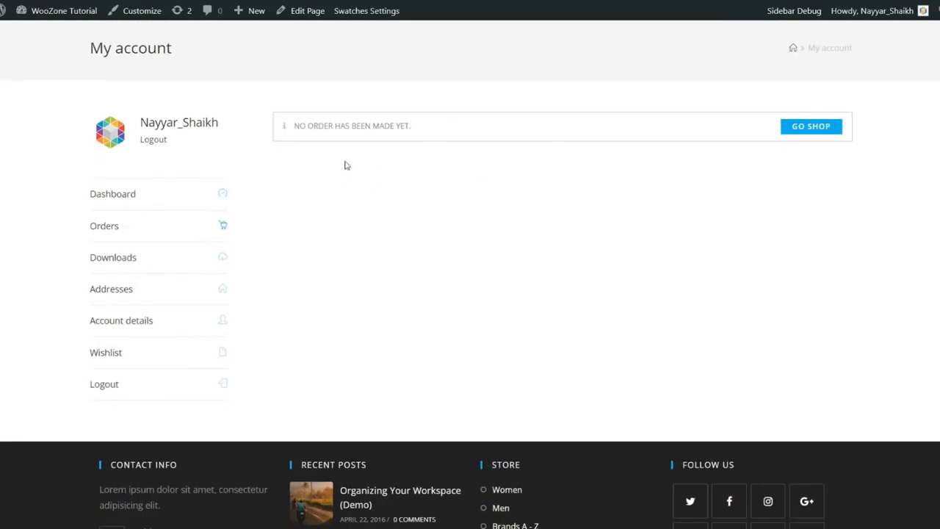
pyautogui.click(168, 258)
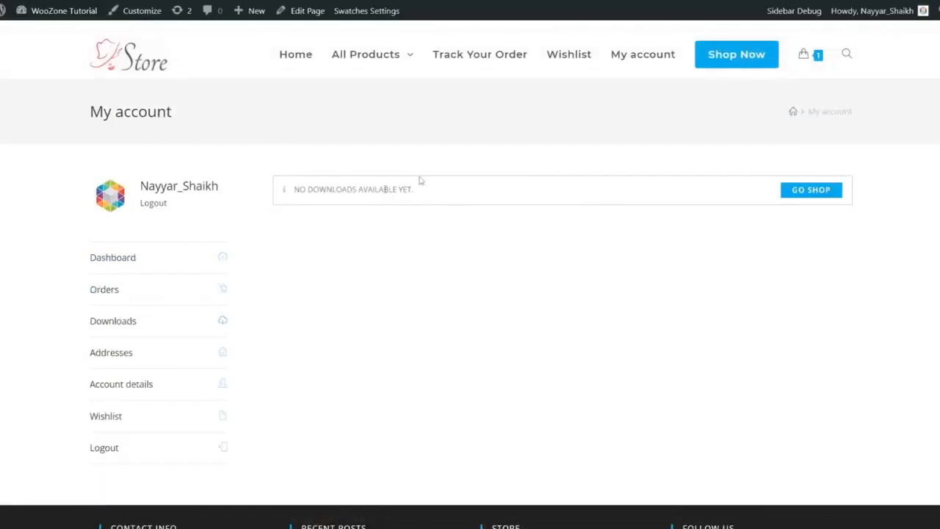
pyautogui.scroll(-1, 519, 207)
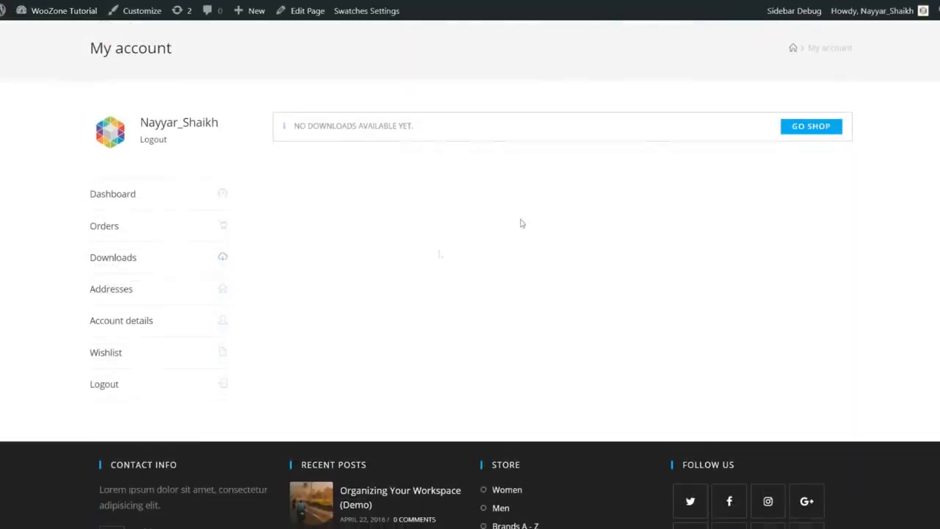
pyautogui.click(152, 297)
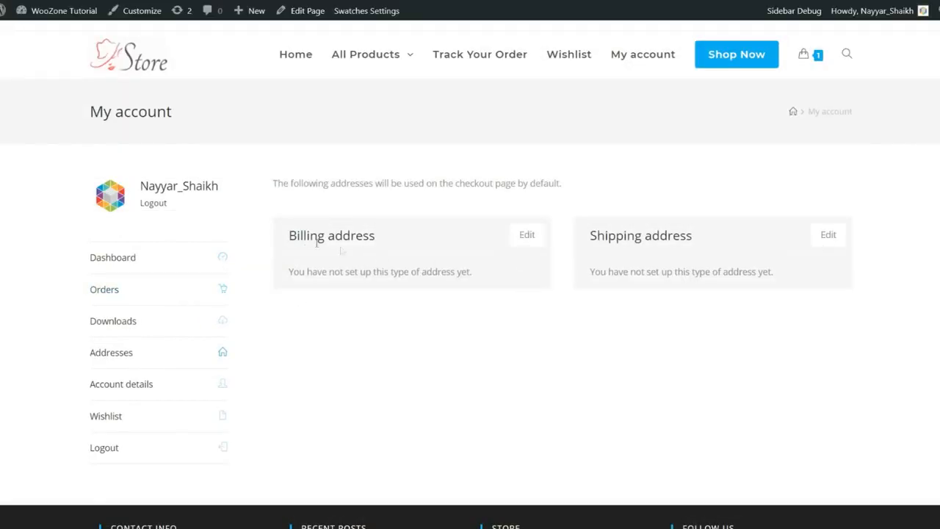
pyautogui.scroll(-1, 603, 279)
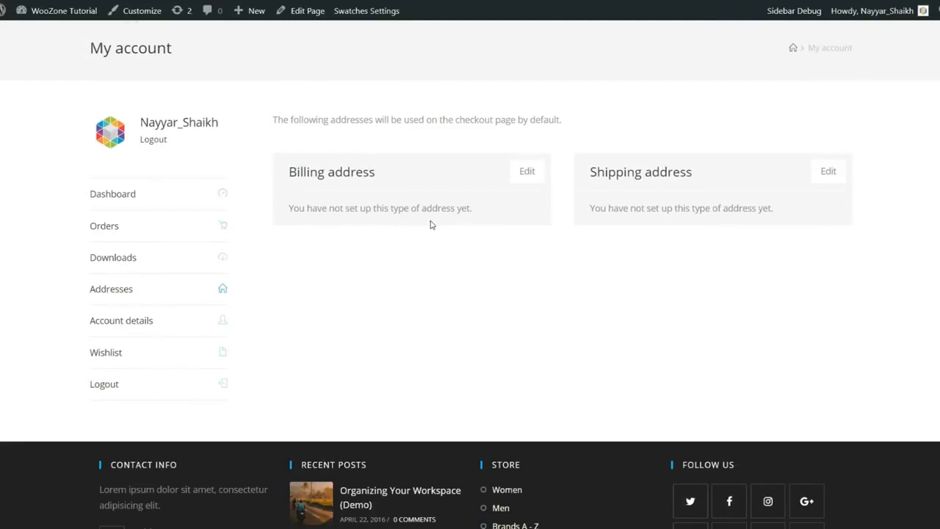
pyautogui.scroll(1, 430, 223)
pyautogui.scroll(-2, 430, 223)
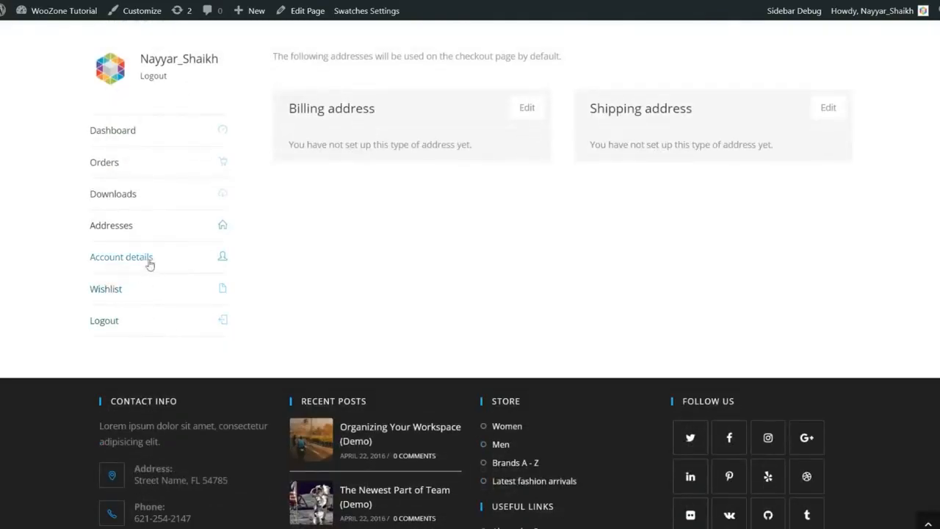
pyautogui.scroll(1, 257, 268)
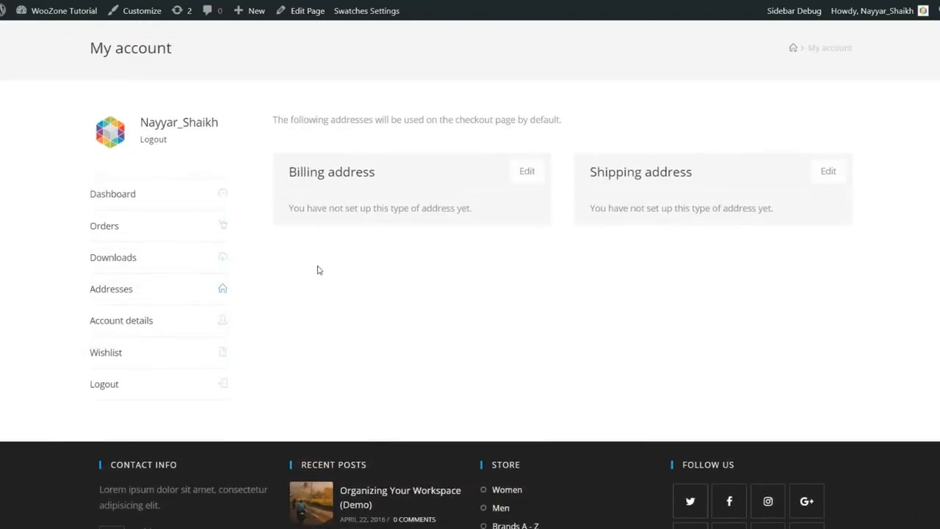
pyautogui.scroll(1, 323, 271)
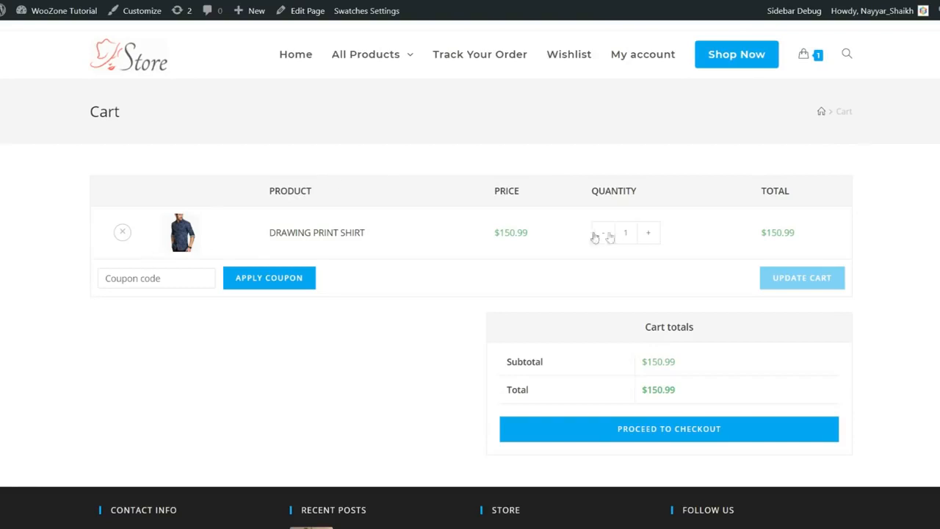
# Step: Highlight the $150.99 cart total and proceed to checkout for the Drawing Print Shirt
pyautogui.moveTo(762, 232); pyautogui.dragTo(821, 236)
pyautogui.click(822, 237)
pyautogui.click(688, 433)
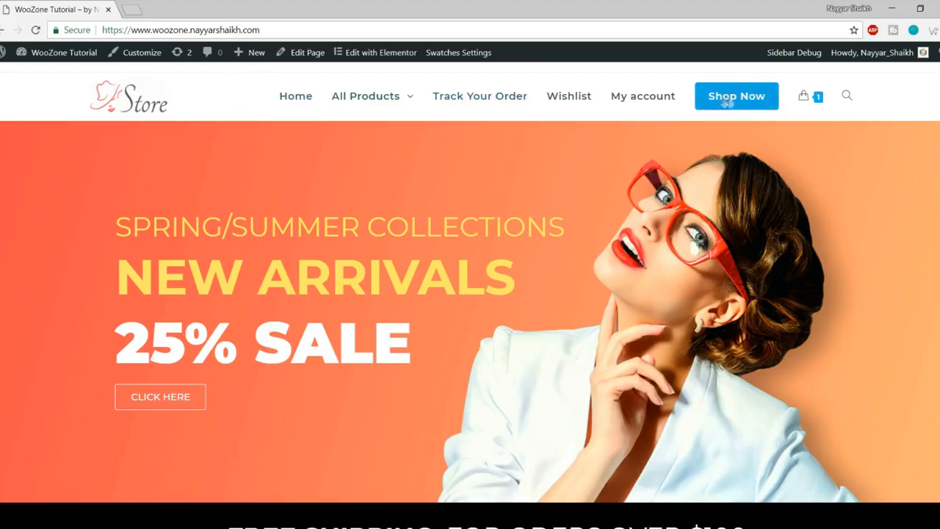
pyautogui.scroll(-5, 685, 344)
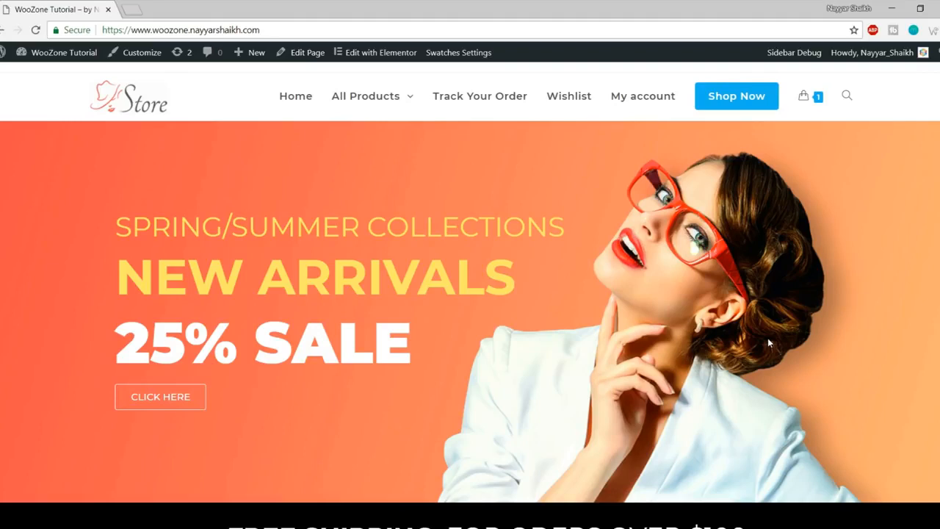
pyautogui.scroll(-9, 767, 342)
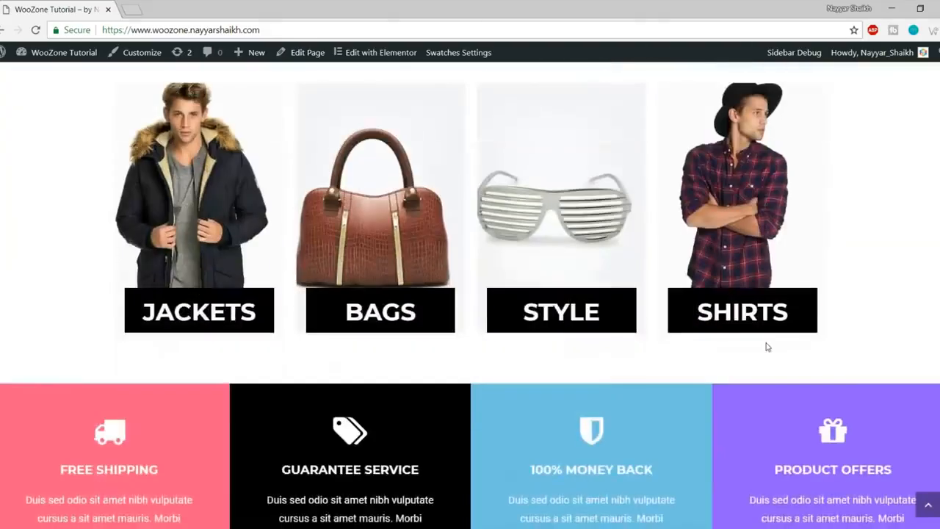
pyautogui.scroll(9, 768, 347)
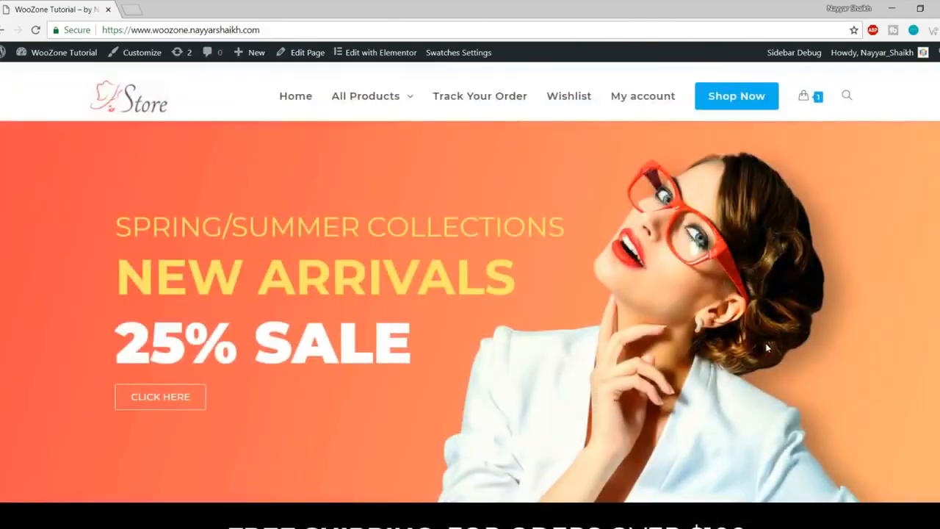
pyautogui.scroll(-15, 758, 331)
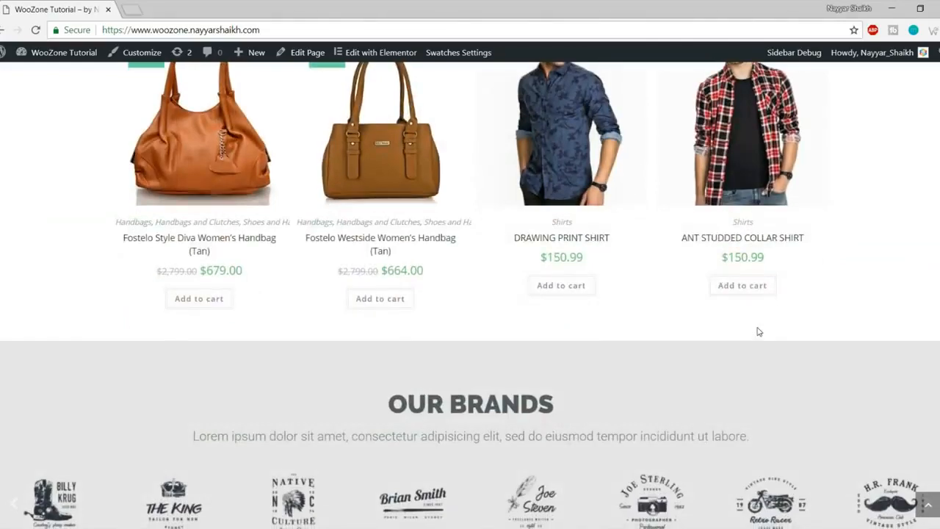
pyautogui.scroll(-10, 759, 331)
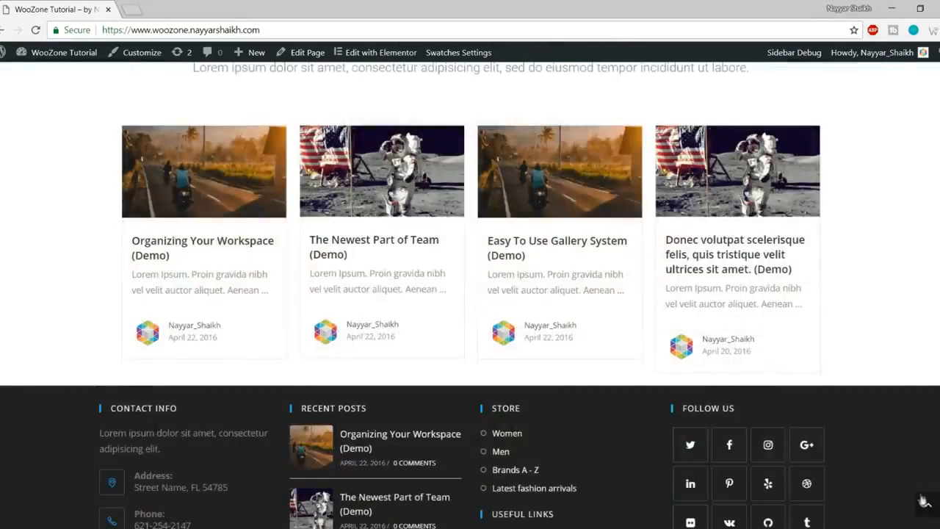
pyautogui.click(925, 504)
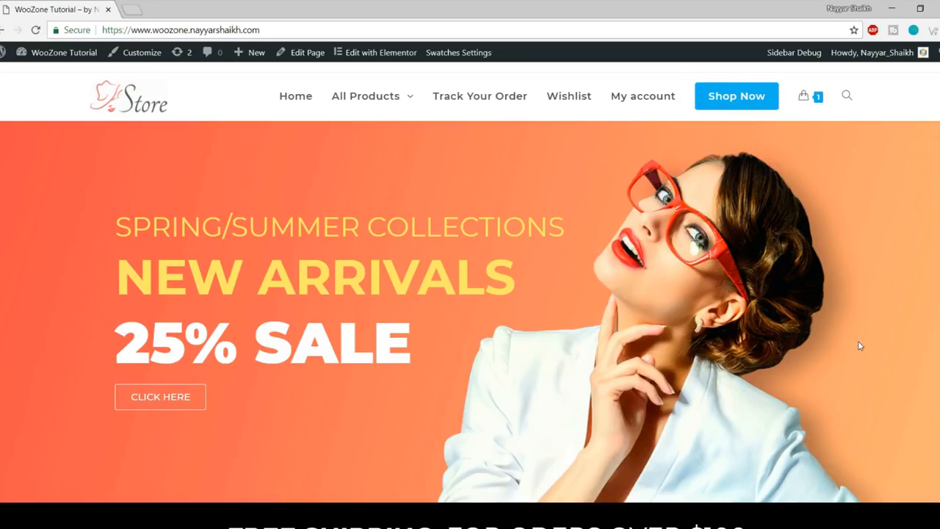
# Step: Open a new tab and go to bloggdude.com/tmd, TMD Hosting's 65%-off cloud hosting page
pyautogui.click(137, 6)
pyautogui.write('bloggdude.com')
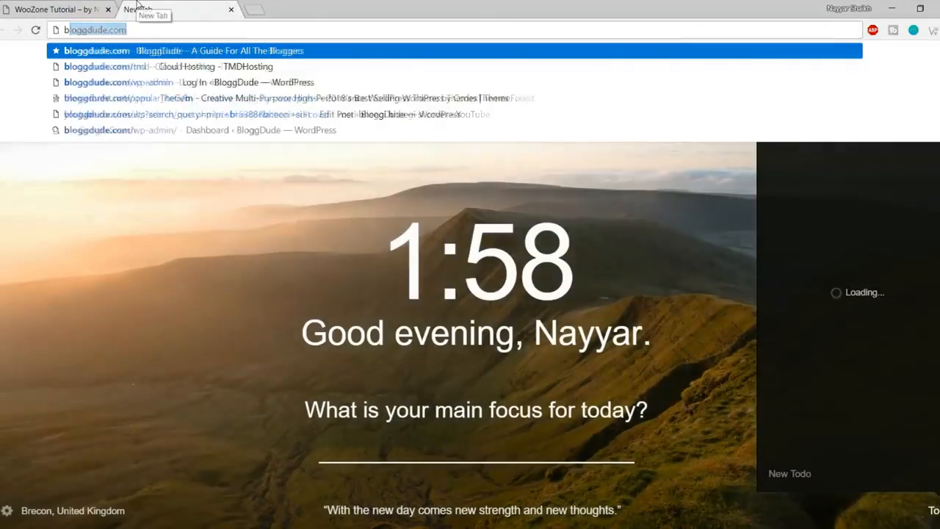
pyautogui.write('/tmd')
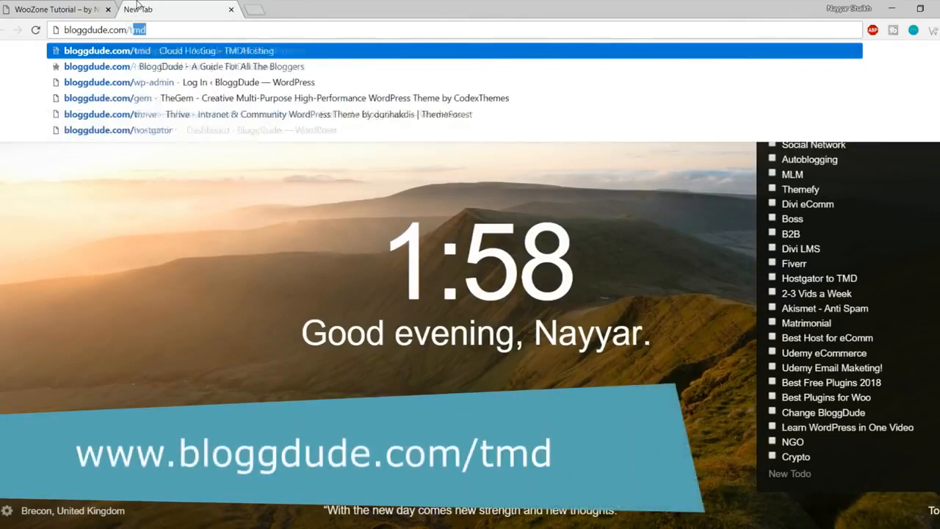
pyautogui.press('Return')
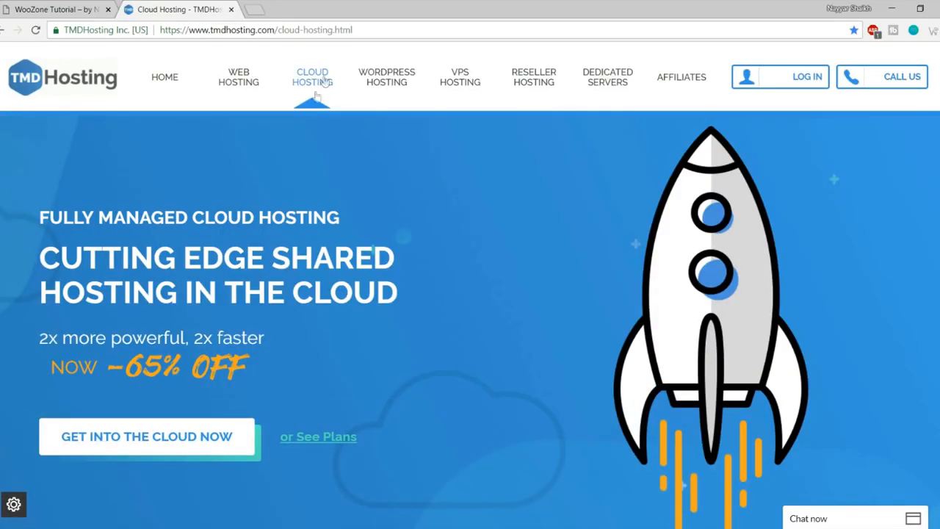
pyautogui.scroll(-10, 508, 270)
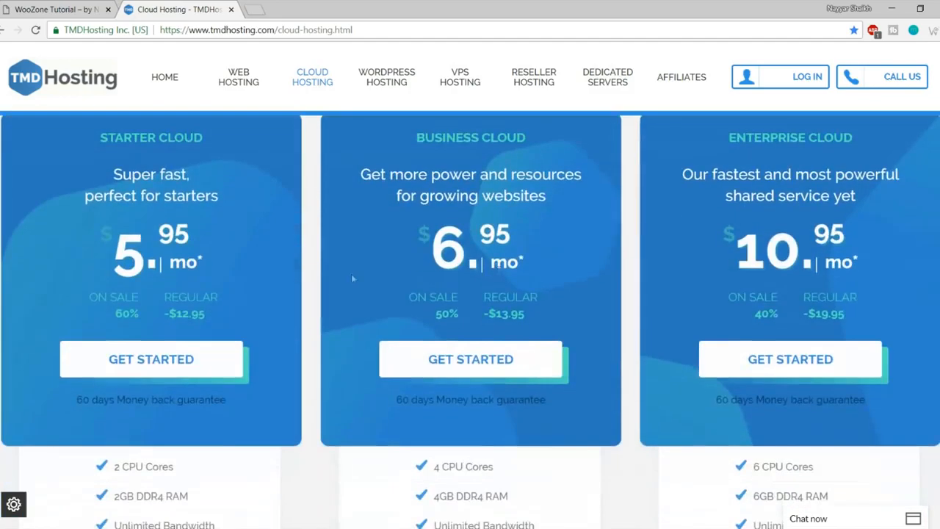
pyautogui.scroll(1, 263, 243)
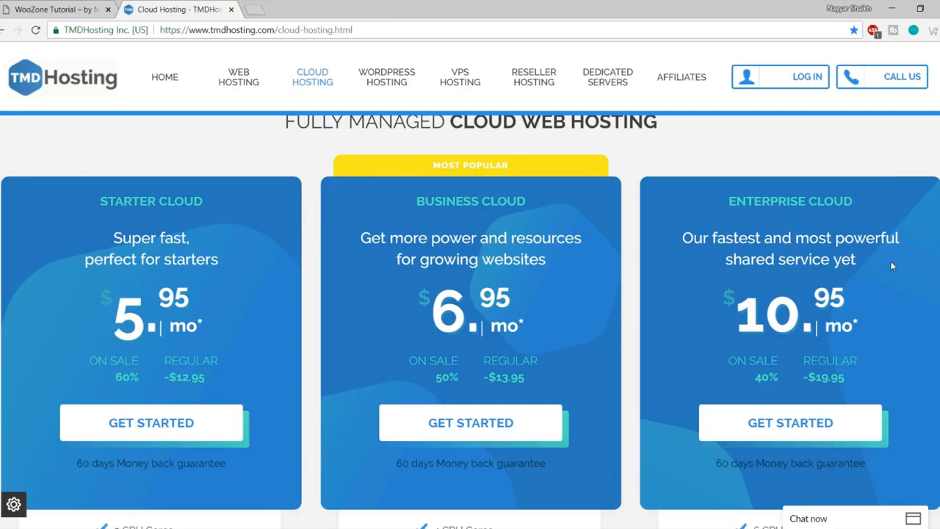
# Step: Open the web hosting page in a new tab and highlight its Starter $2.95 price
pyautogui.rightClick(237, 82)
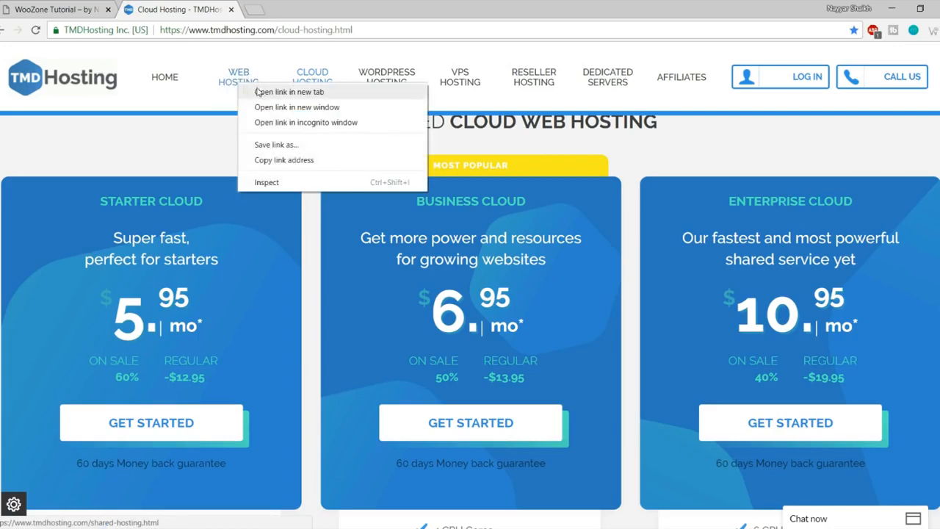
pyautogui.click(257, 91)
pyautogui.click(268, 9)
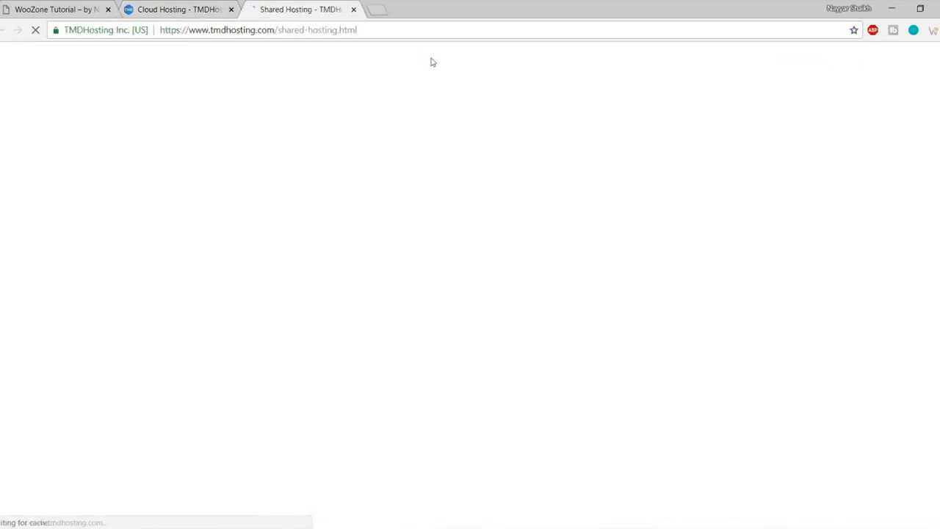
pyautogui.scroll(-5, 477, 320)
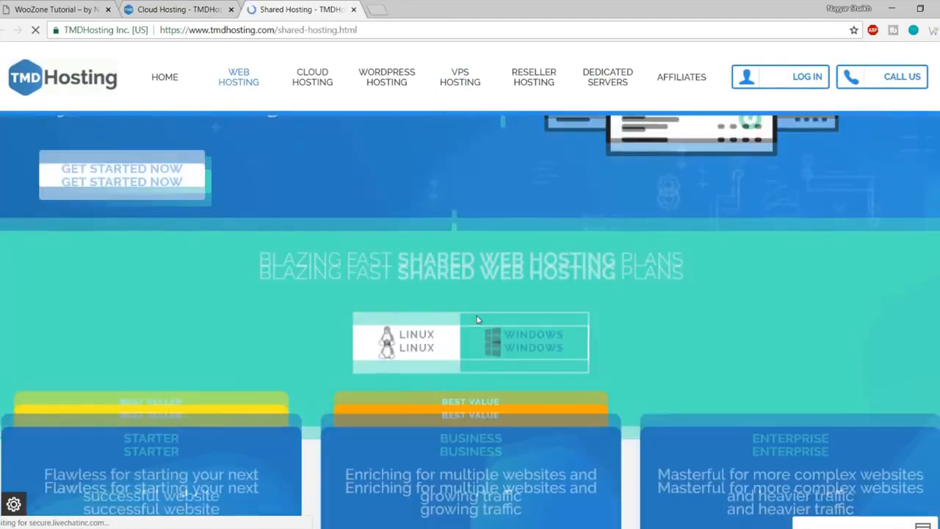
pyautogui.scroll(-4, 476, 320)
pyautogui.scroll(2, 477, 315)
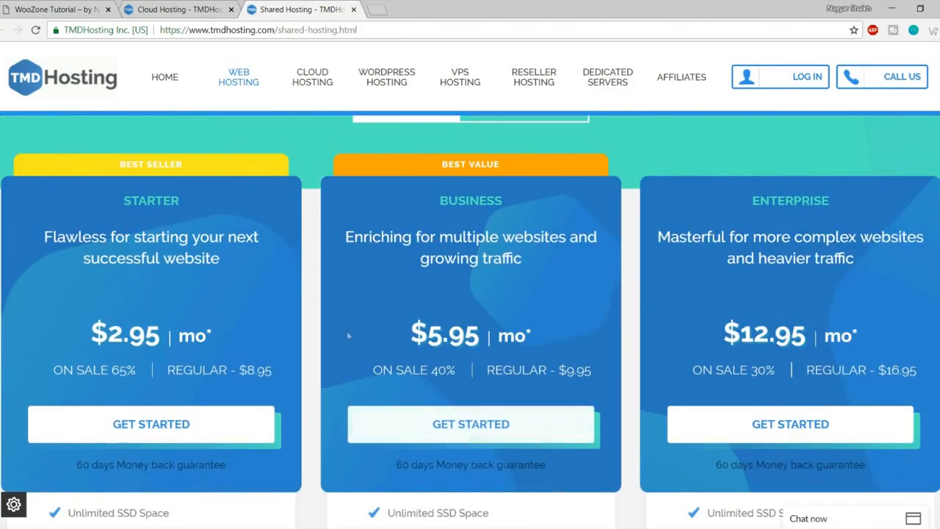
pyautogui.moveTo(88, 334); pyautogui.dragTo(158, 334)
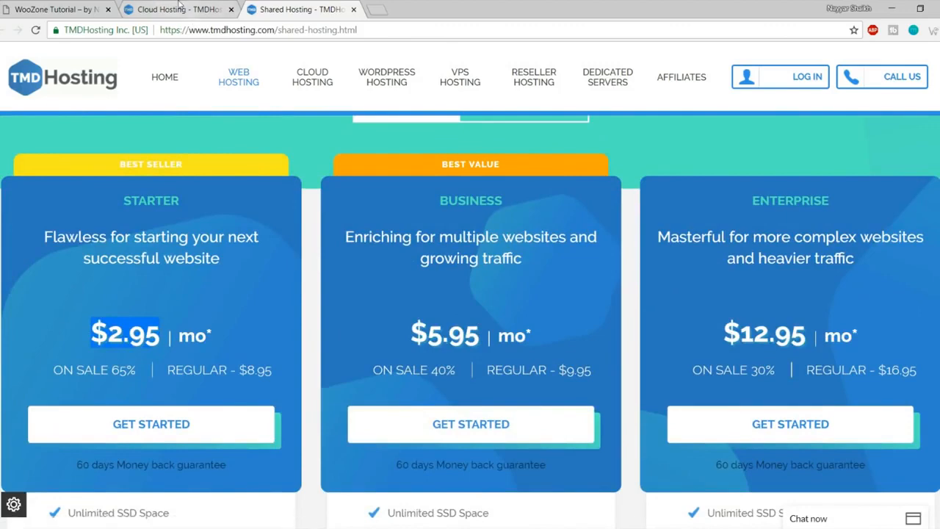
# Step: Compare the Starter Cloud monthly price against shared hosting, then close the shared hosting tab
pyautogui.click(177, 9)
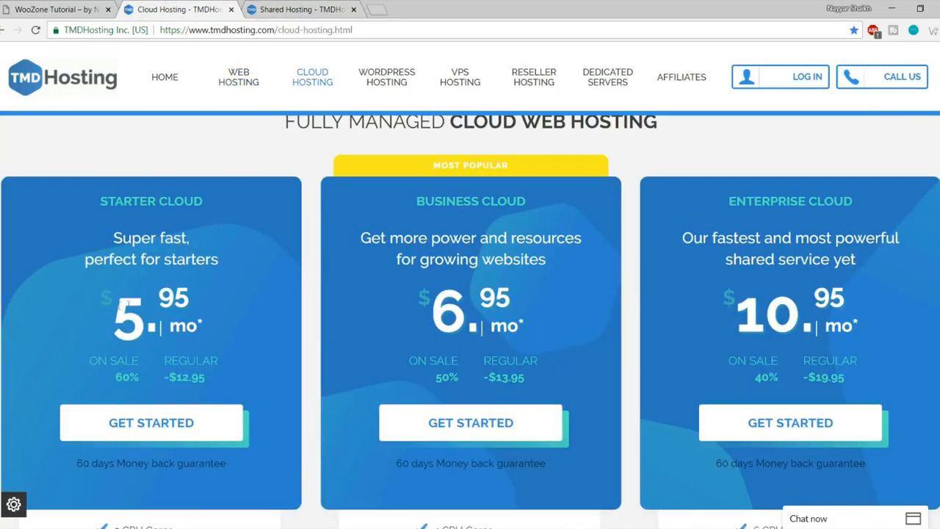
pyautogui.moveTo(120, 306); pyautogui.dragTo(209, 301)
pyautogui.click(220, 299)
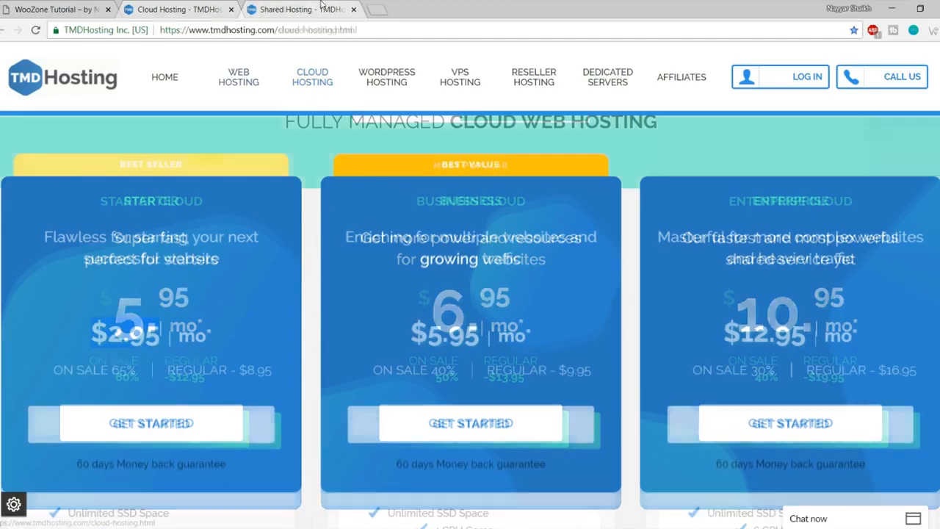
pyautogui.scroll(-4, 403, 312)
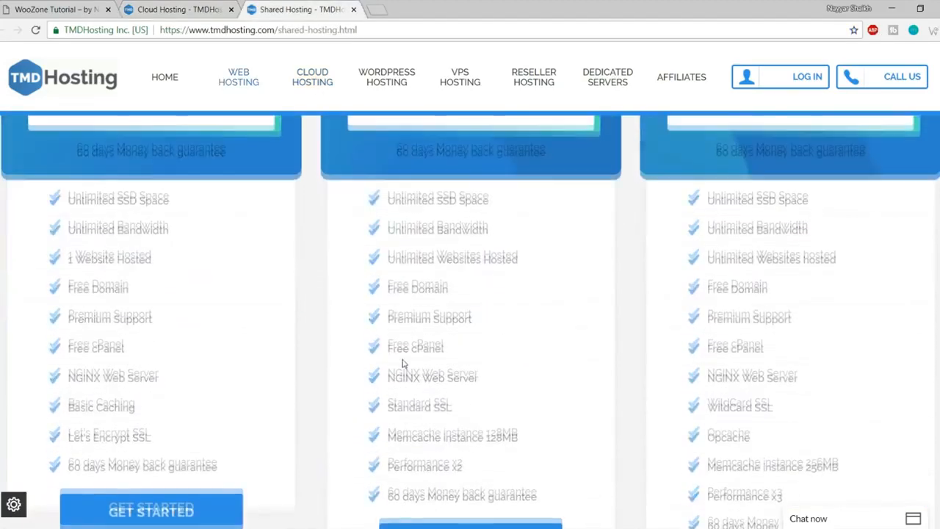
pyautogui.scroll(4, 403, 362)
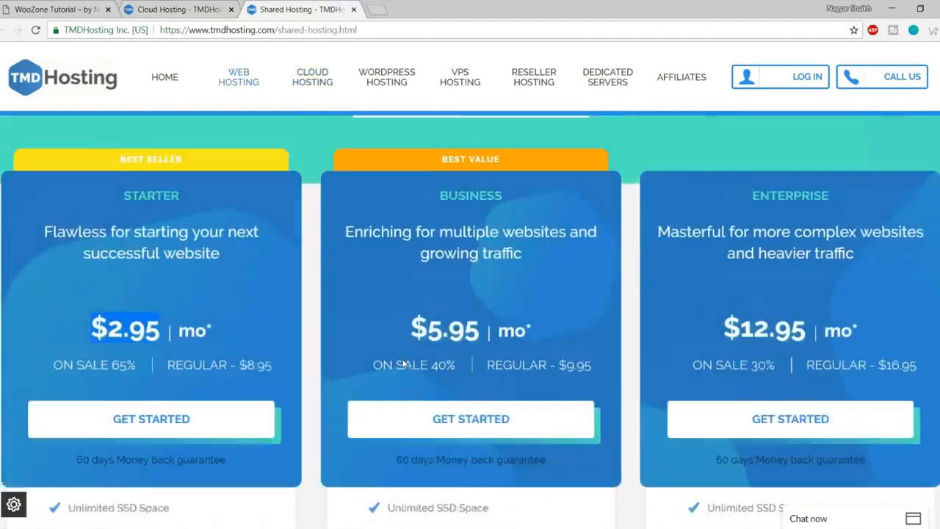
pyautogui.click(403, 364)
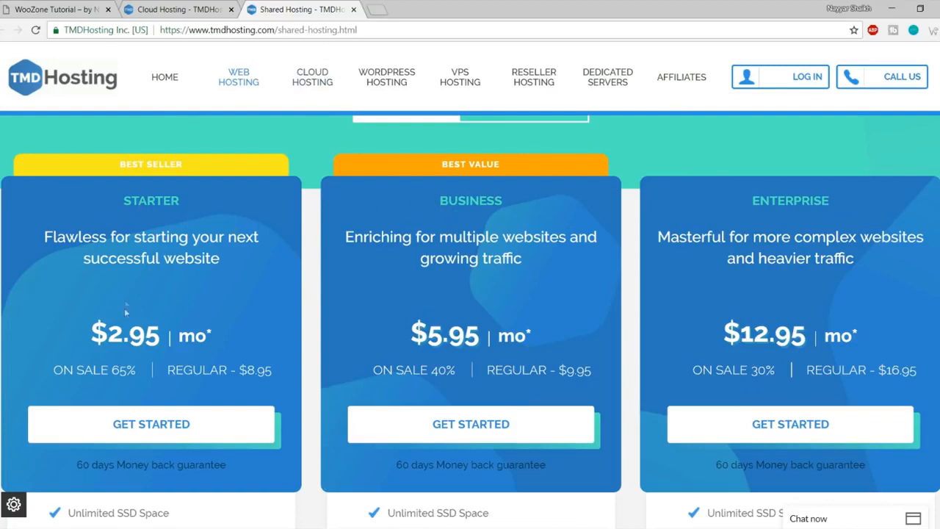
pyautogui.click(176, 8)
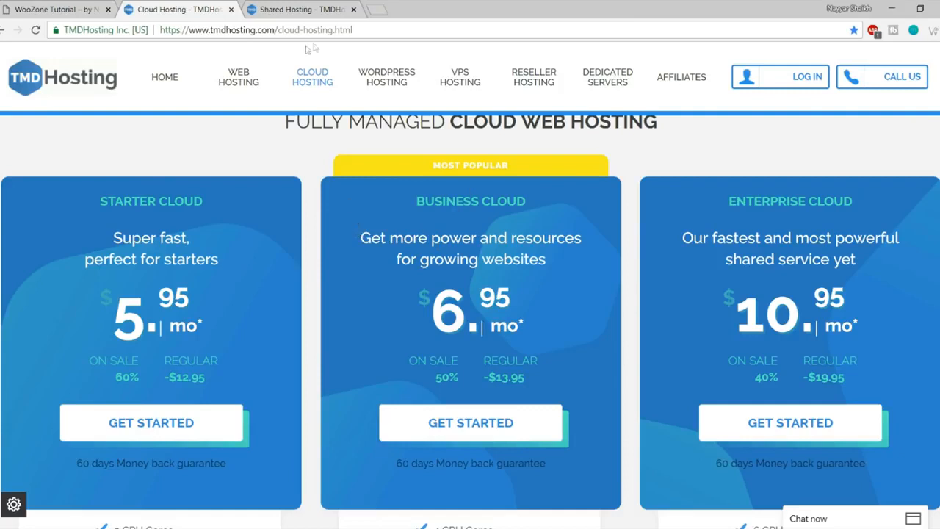
pyautogui.click(331, 9)
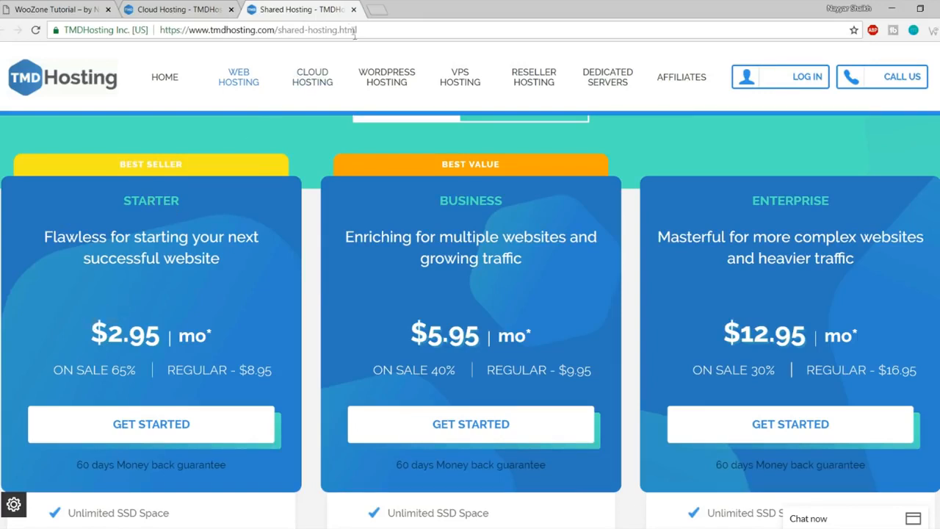
pyautogui.click(353, 9)
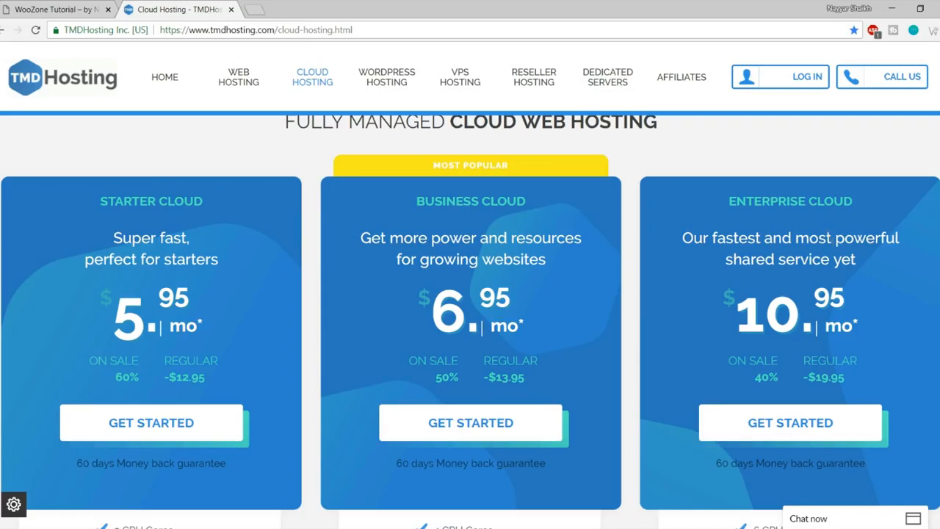
# Step: Collapse the sales chat and highlight Enterprise Cloud's 6 CPU cores and 6GB DDR4 RAM
pyautogui.scroll(-1, 853, 291)
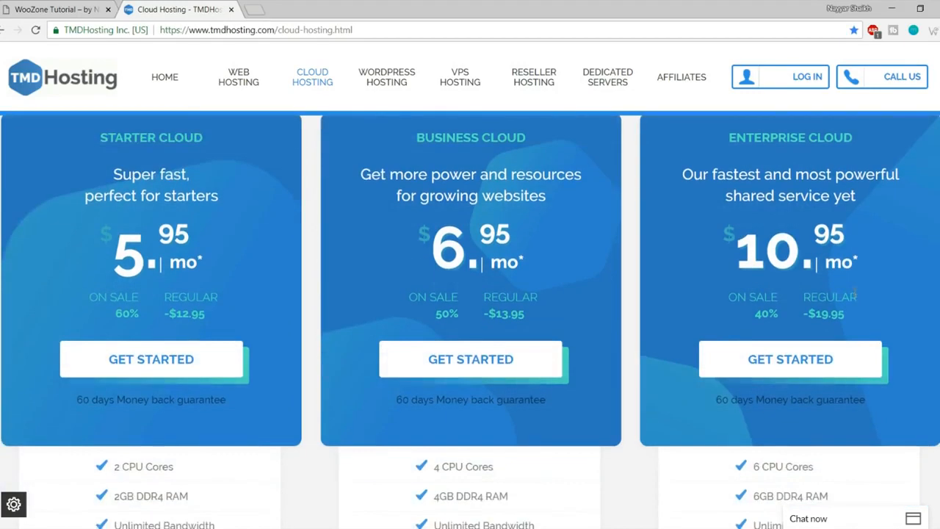
pyautogui.scroll(1, 853, 291)
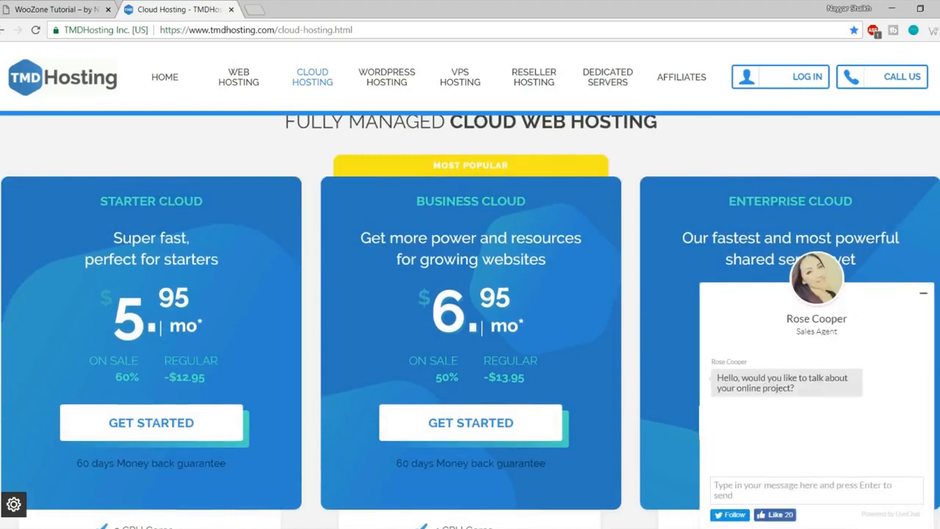
pyautogui.click(925, 297)
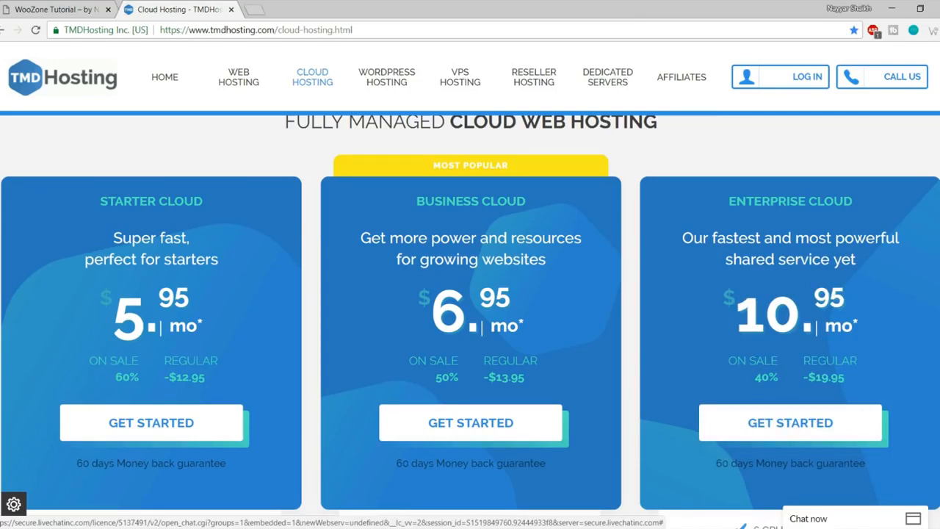
pyautogui.scroll(-5, 469, 315)
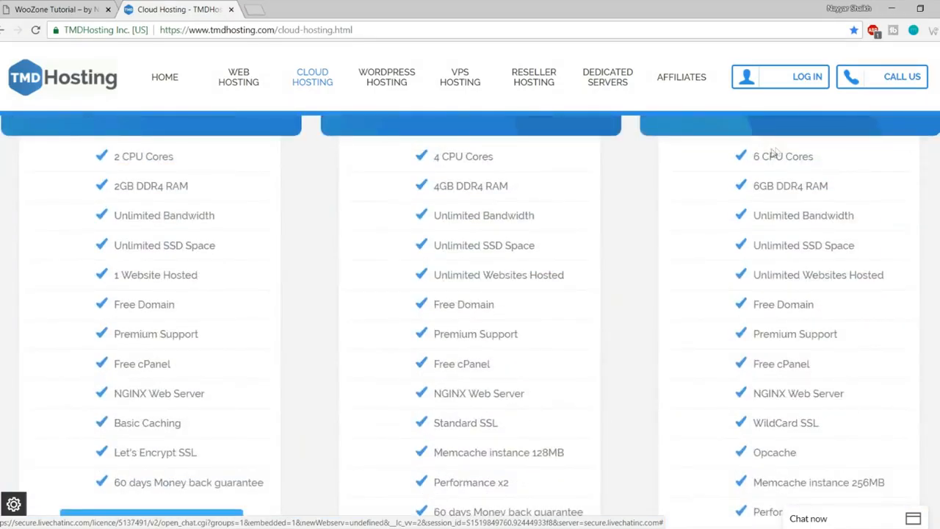
pyautogui.moveTo(751, 153); pyautogui.dragTo(838, 190)
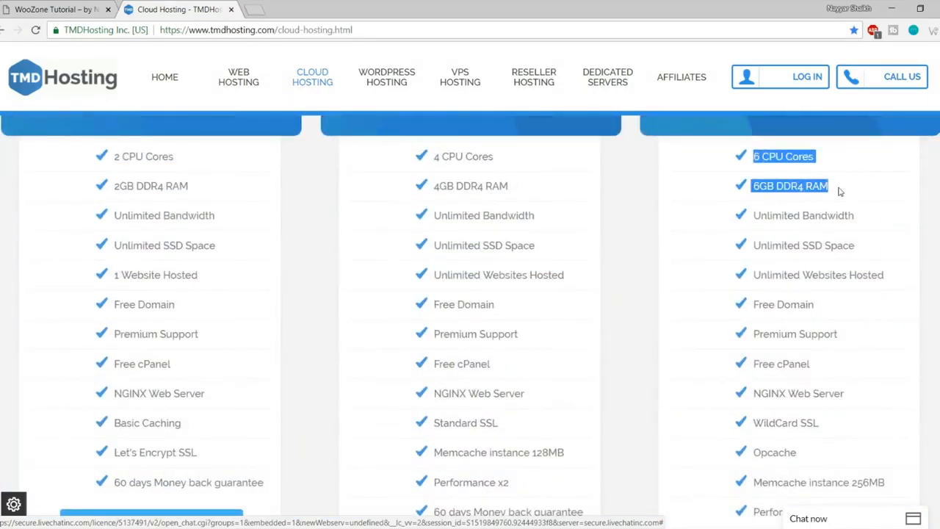
pyautogui.click(787, 160)
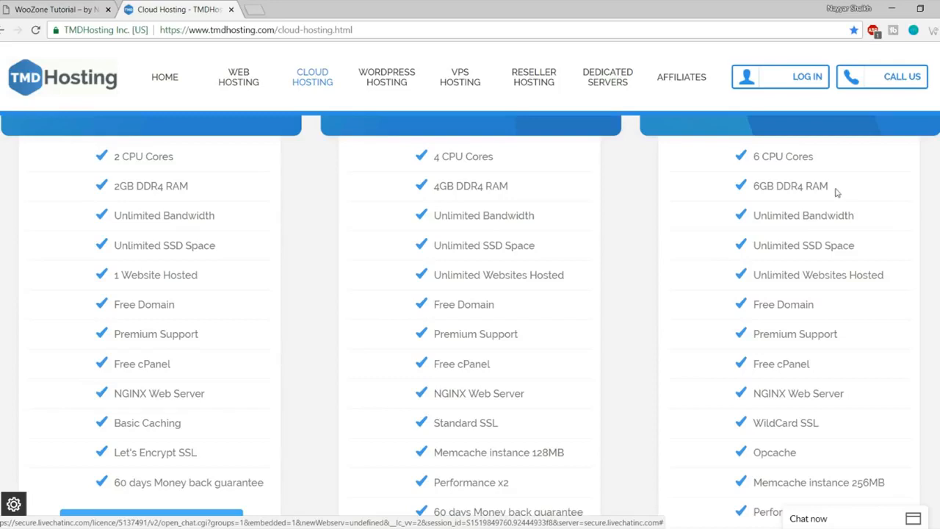
pyautogui.moveTo(837, 191); pyautogui.dragTo(754, 156)
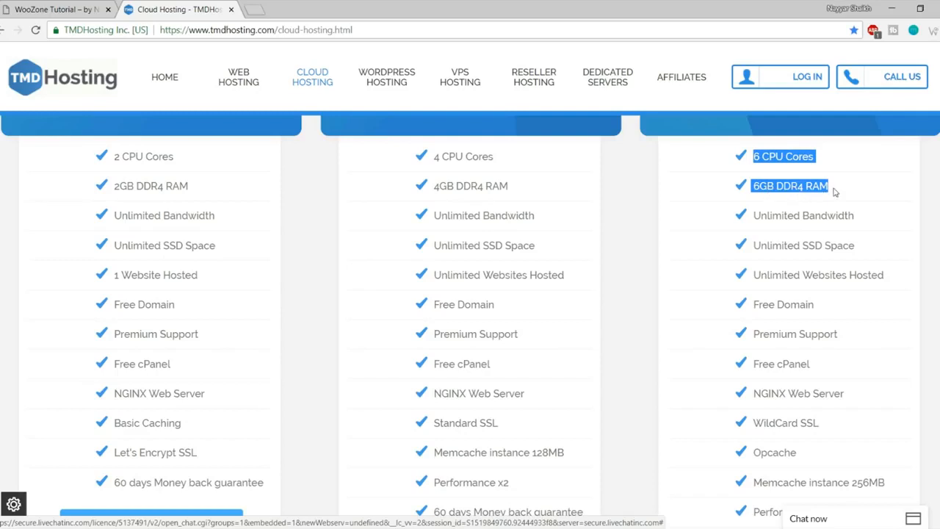
pyautogui.moveTo(864, 216); pyautogui.dragTo(752, 212)
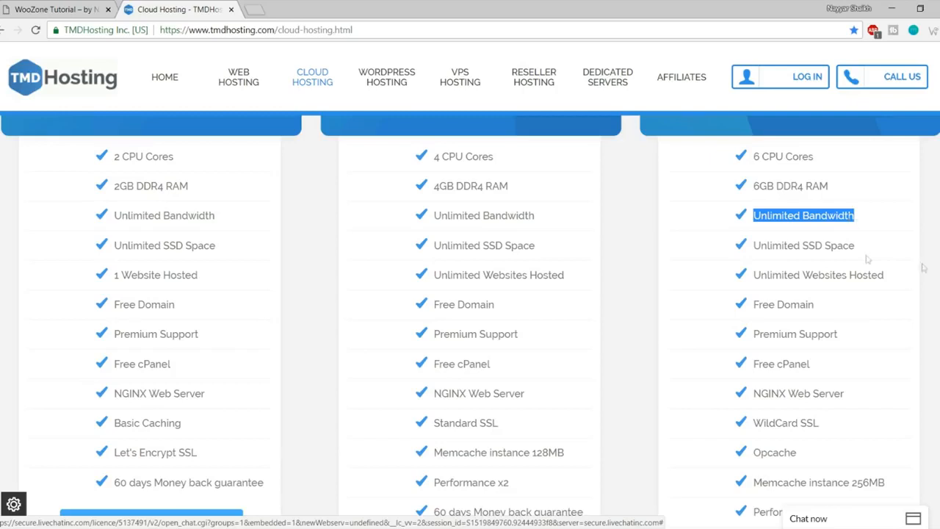
pyautogui.moveTo(855, 246); pyautogui.dragTo(803, 246)
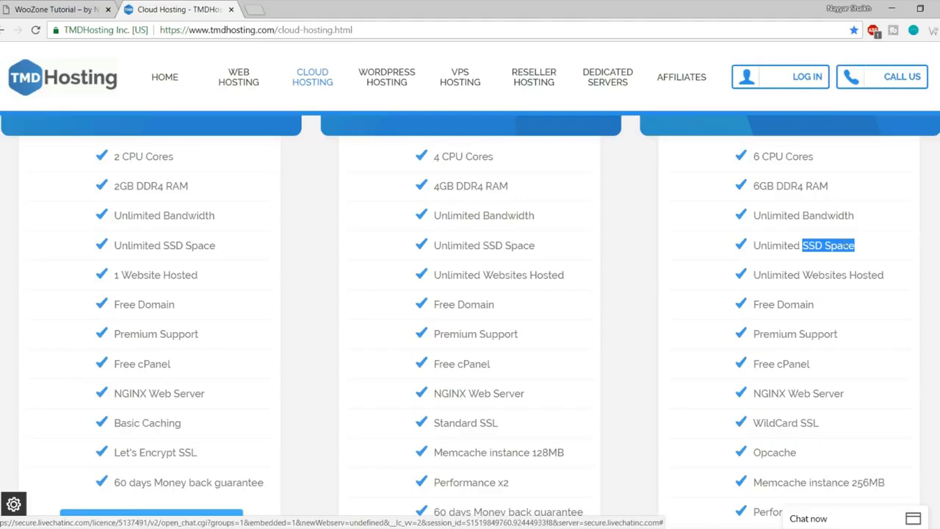
pyautogui.click(254, 9)
pyautogui.write('ssd')
pyautogui.press('Down')
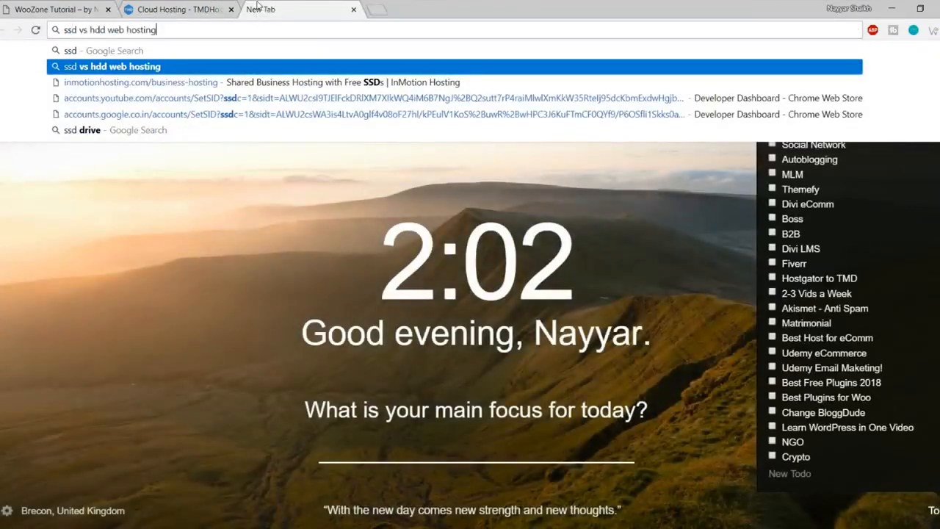
pyautogui.press('Return')
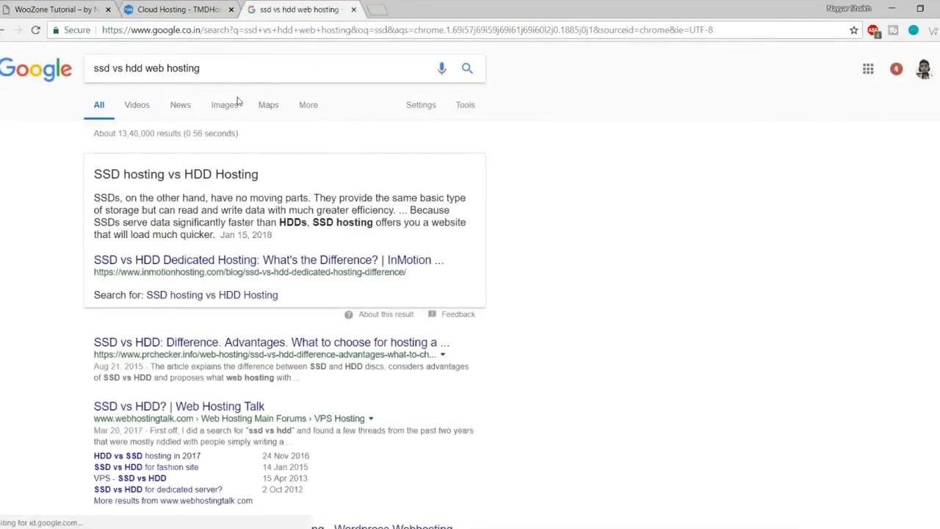
pyautogui.scroll(-3, 329, 291)
pyautogui.scroll(-8, 329, 291)
pyautogui.scroll(-2, 596, 359)
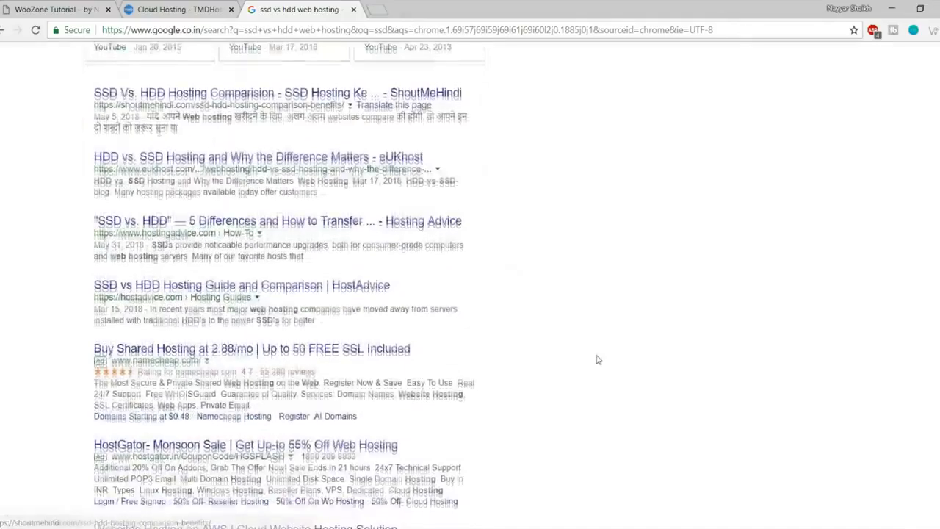
pyautogui.scroll(-2, 596, 359)
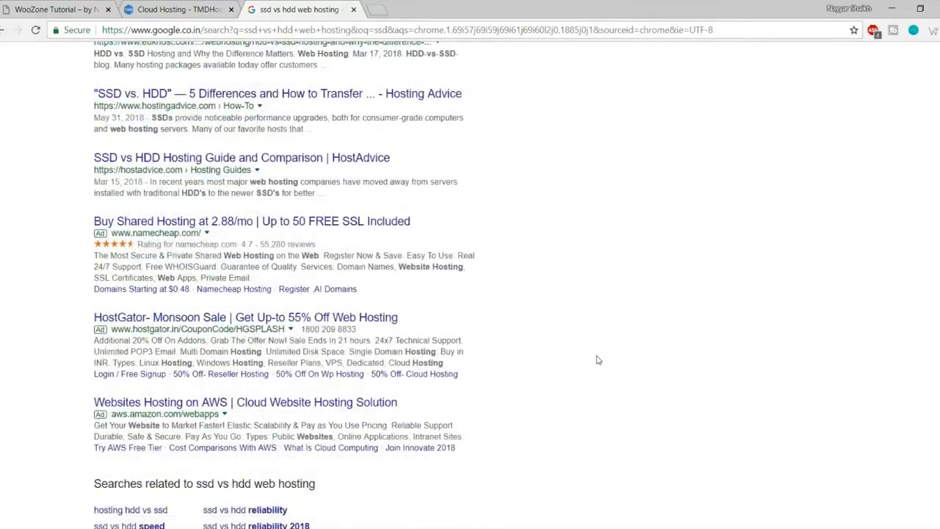
pyautogui.scroll(15, 593, 373)
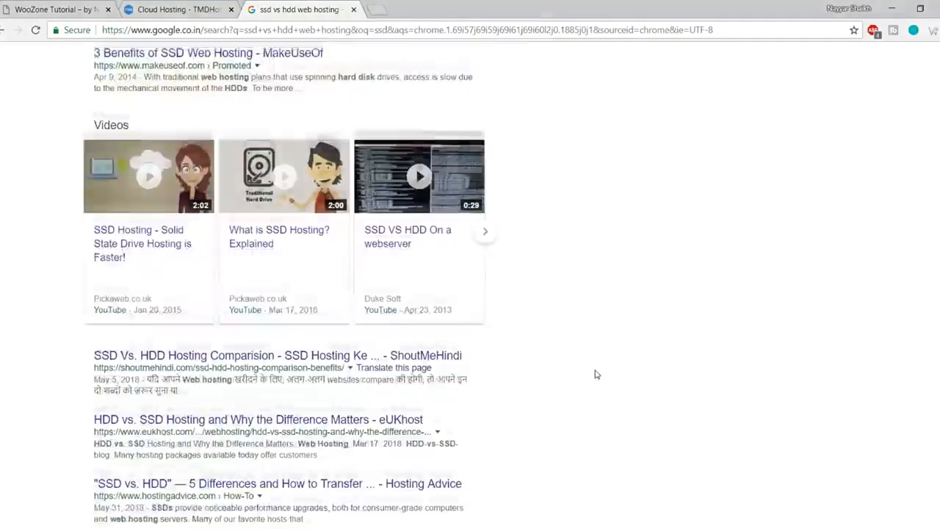
pyautogui.click(223, 104)
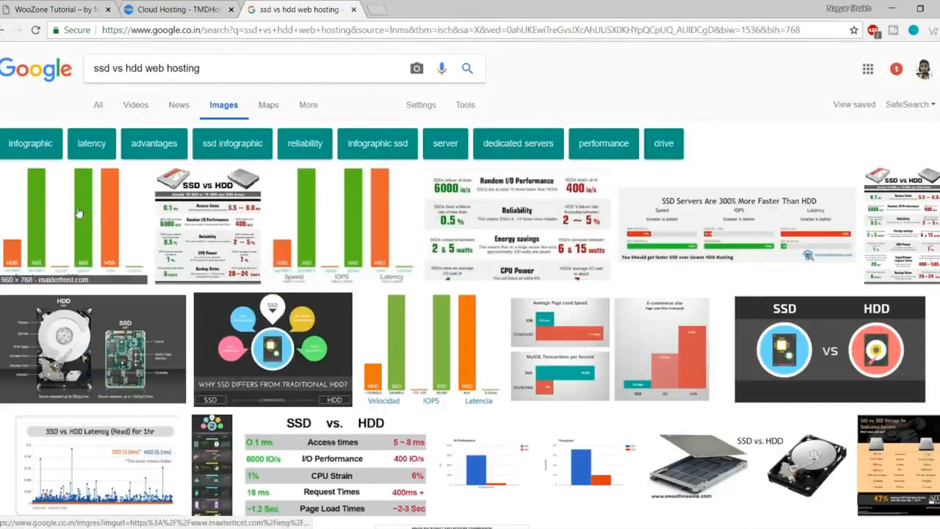
pyautogui.click(65, 218)
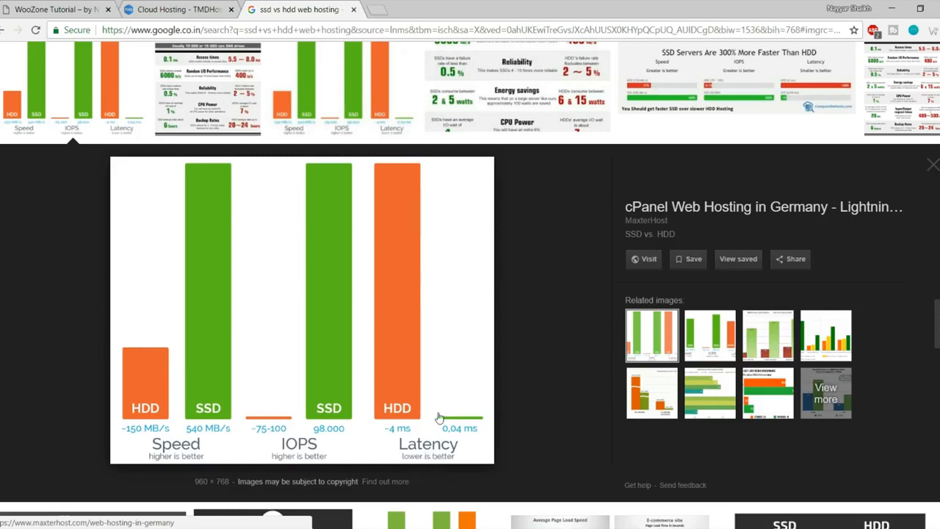
pyautogui.click(354, 10)
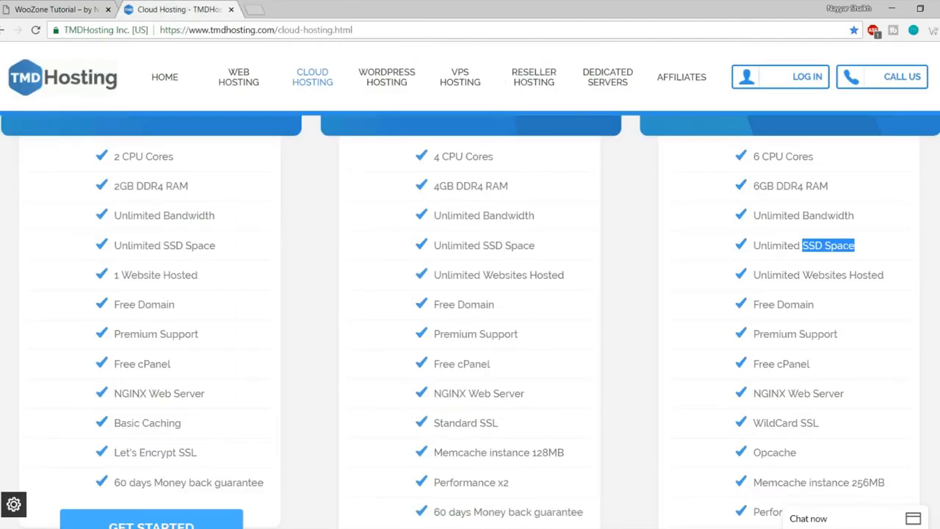
pyautogui.click(863, 250)
pyautogui.moveTo(860, 250); pyautogui.dragTo(756, 245)
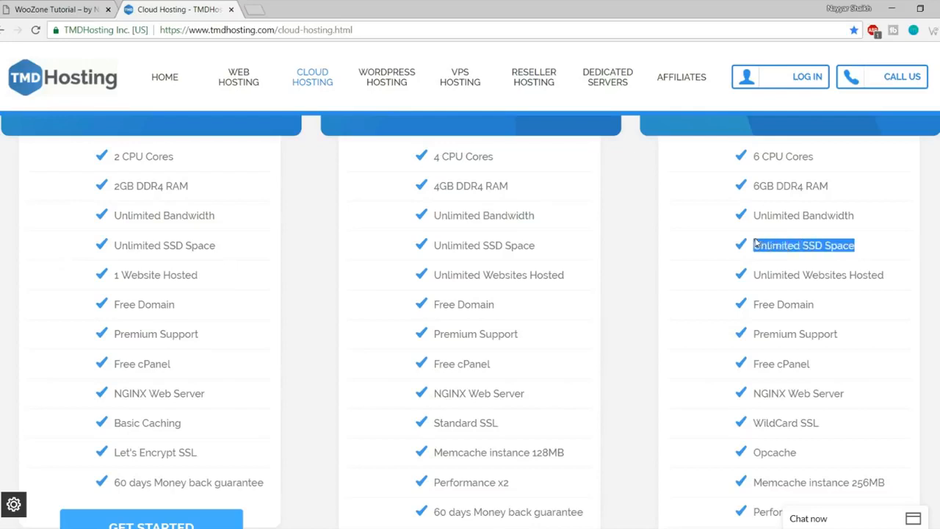
pyautogui.click(767, 247)
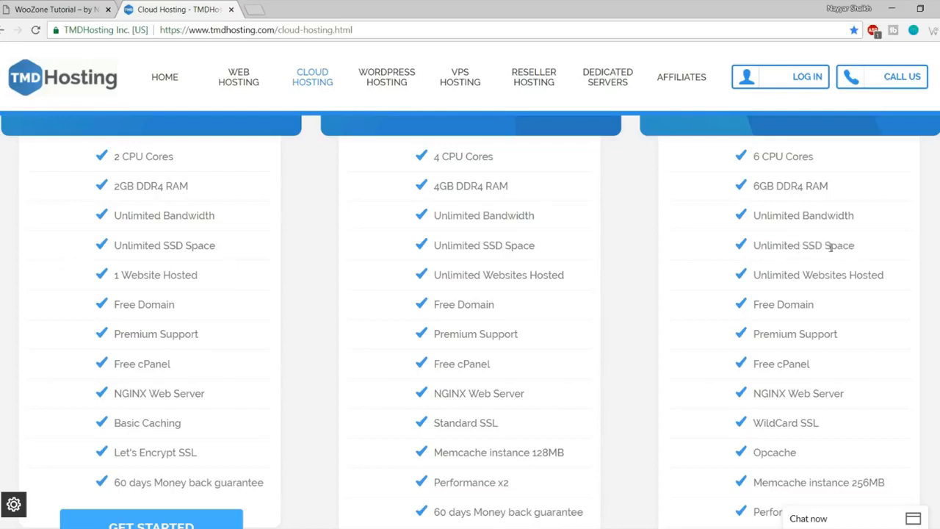
pyautogui.moveTo(760, 273); pyautogui.dragTo(910, 276)
pyautogui.click(899, 281)
pyautogui.scroll(2, 886, 326)
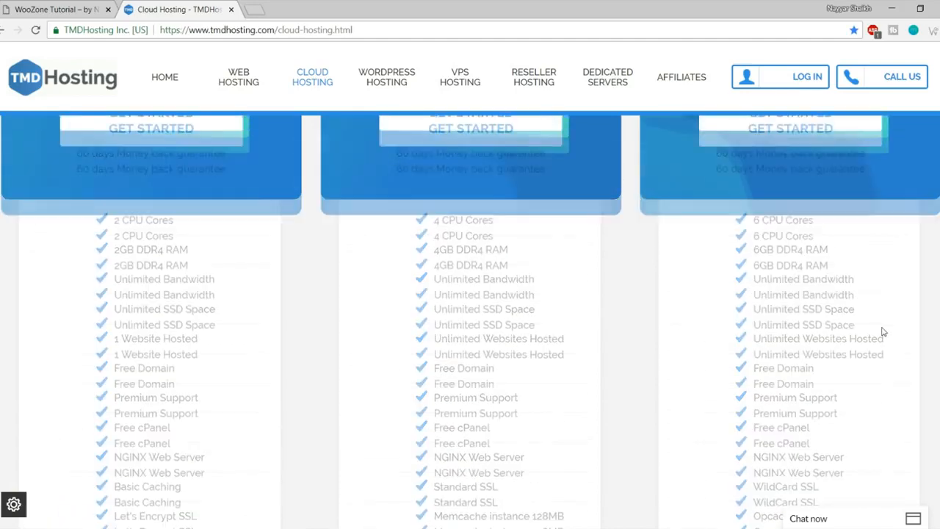
pyautogui.scroll(-2, 883, 332)
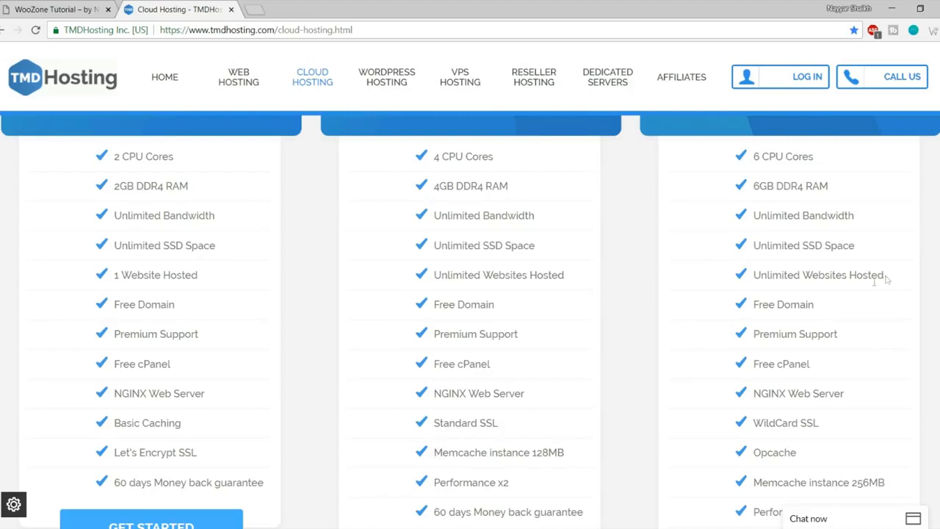
pyautogui.moveTo(814, 307); pyautogui.dragTo(751, 305)
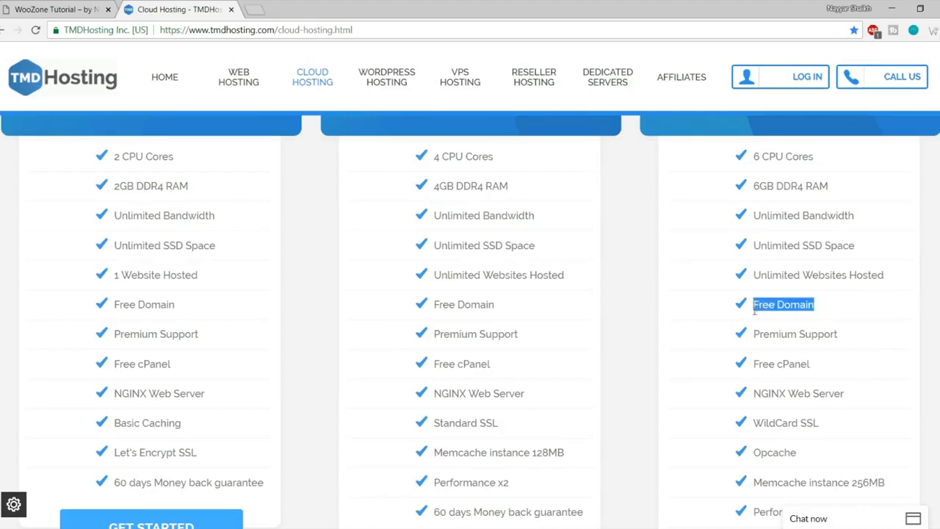
pyautogui.moveTo(839, 336); pyautogui.dragTo(758, 348)
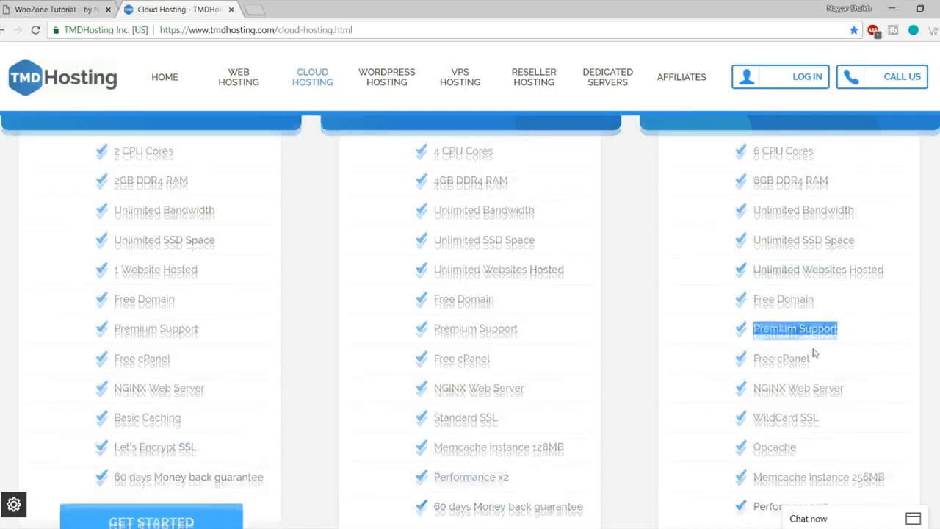
pyautogui.scroll(-2, 814, 350)
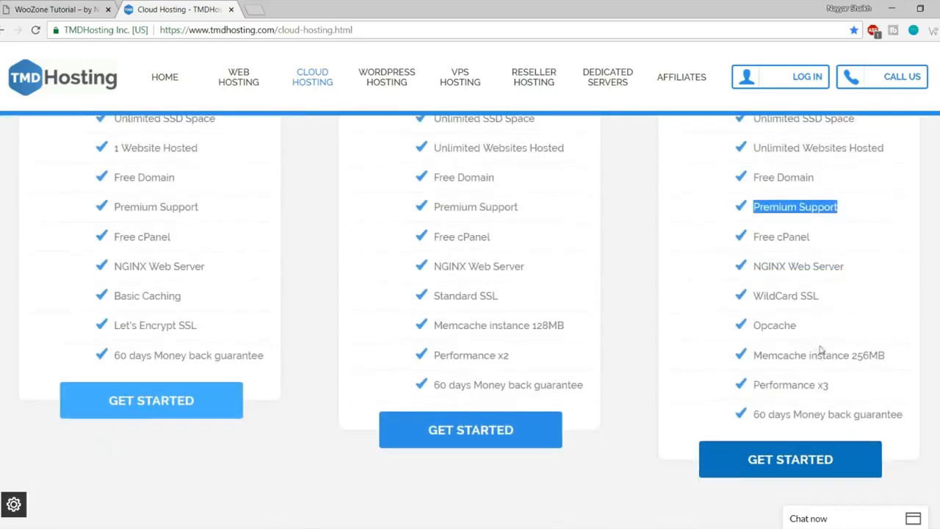
# Step: Open and collapse the sales chat, then highlight Enterprise's Free cPanel, NGINX Web Server and WildCard SSL
pyautogui.click(848, 520)
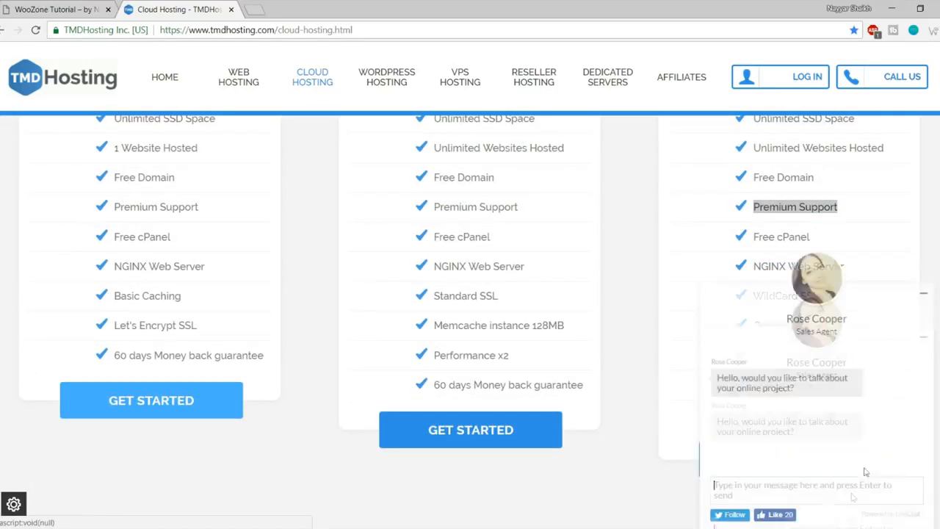
pyautogui.click(924, 294)
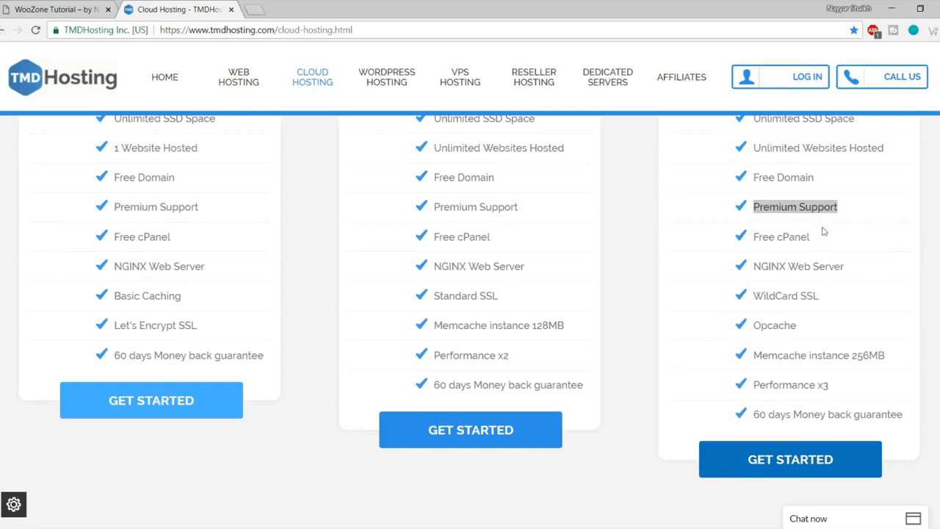
pyautogui.moveTo(812, 236); pyautogui.dragTo(750, 237)
pyautogui.moveTo(855, 269); pyautogui.dragTo(750, 270)
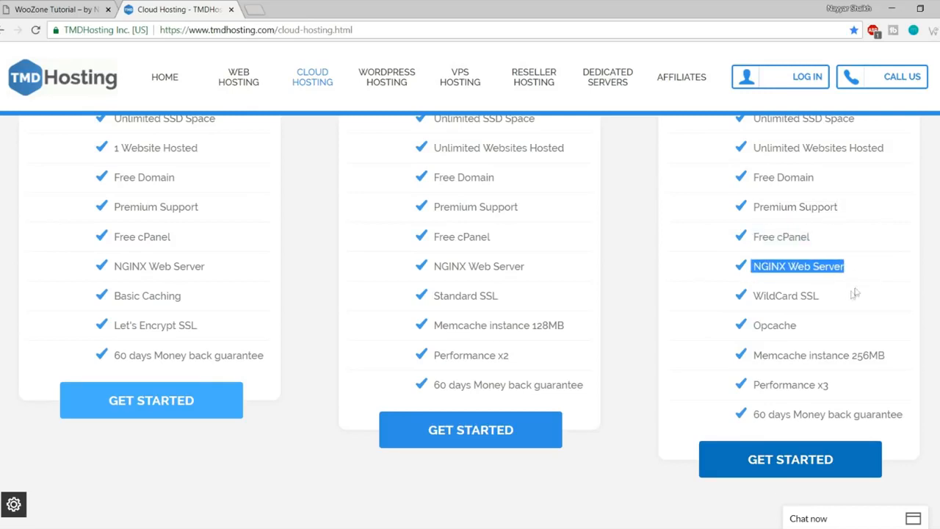
pyautogui.moveTo(837, 297); pyautogui.dragTo(750, 295)
pyautogui.click(829, 294)
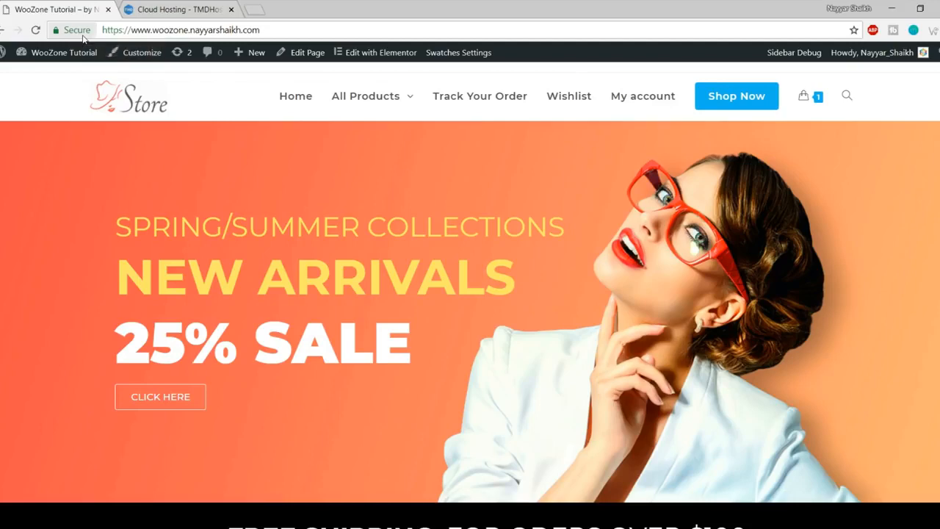
# Step: Note Enterprise's WildCard SSL, scroll the WooZone store homepage, then return to the cloud plans tab
pyautogui.click(168, 9)
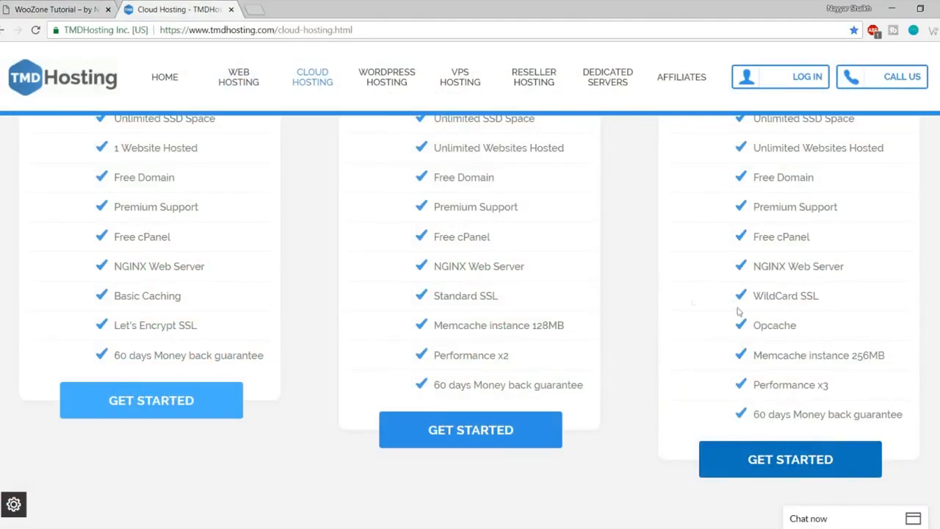
pyautogui.moveTo(819, 295); pyautogui.dragTo(802, 295)
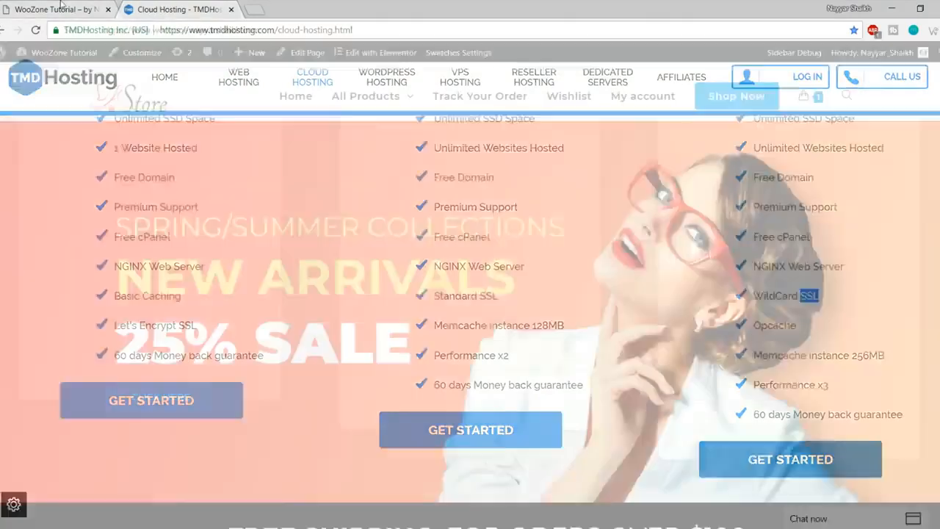
pyautogui.click(68, 8)
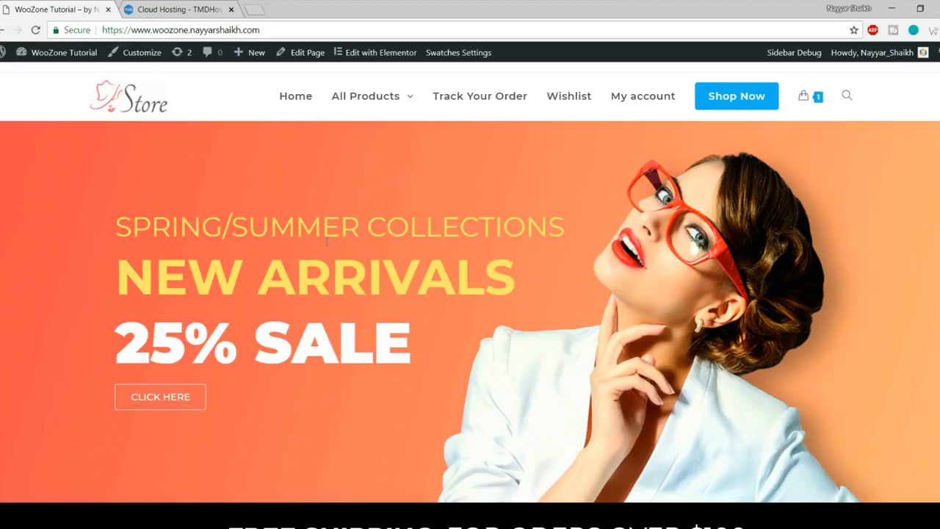
pyautogui.scroll(-4, 345, 271)
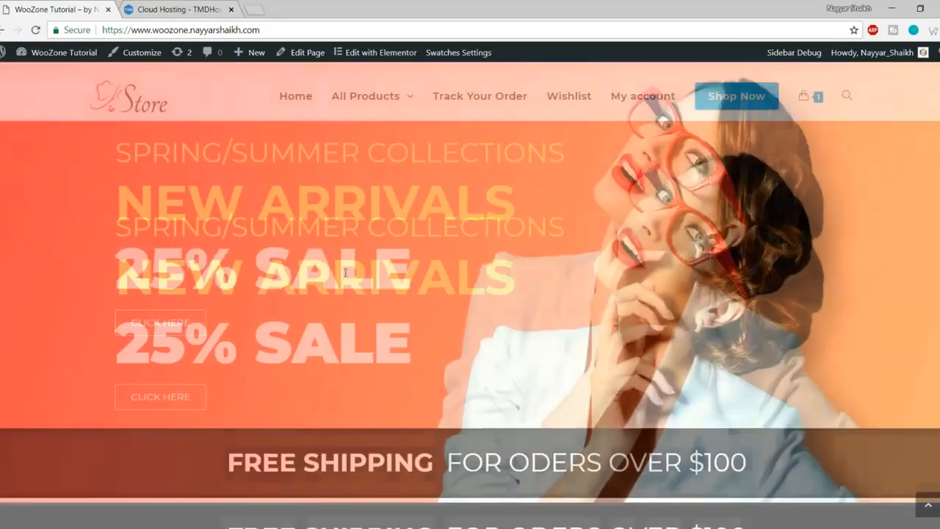
pyautogui.scroll(-10, 345, 272)
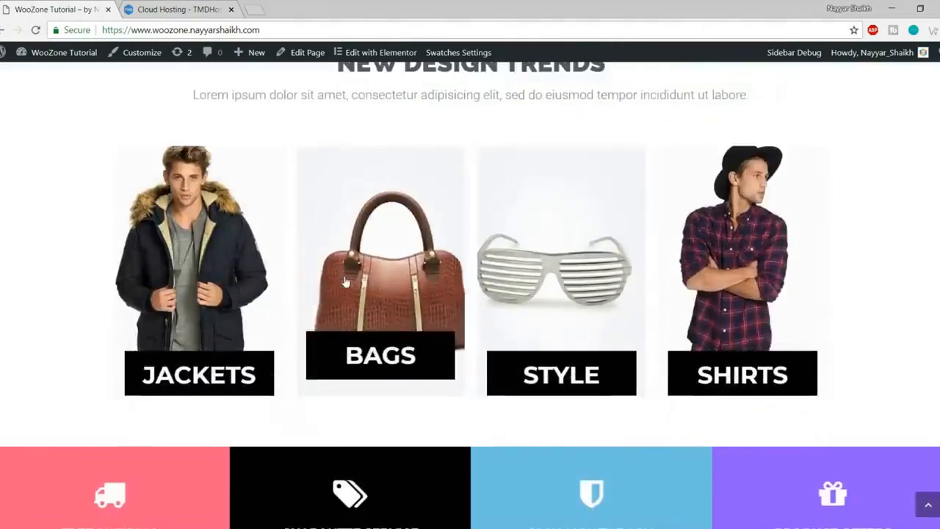
pyautogui.scroll(-4, 345, 281)
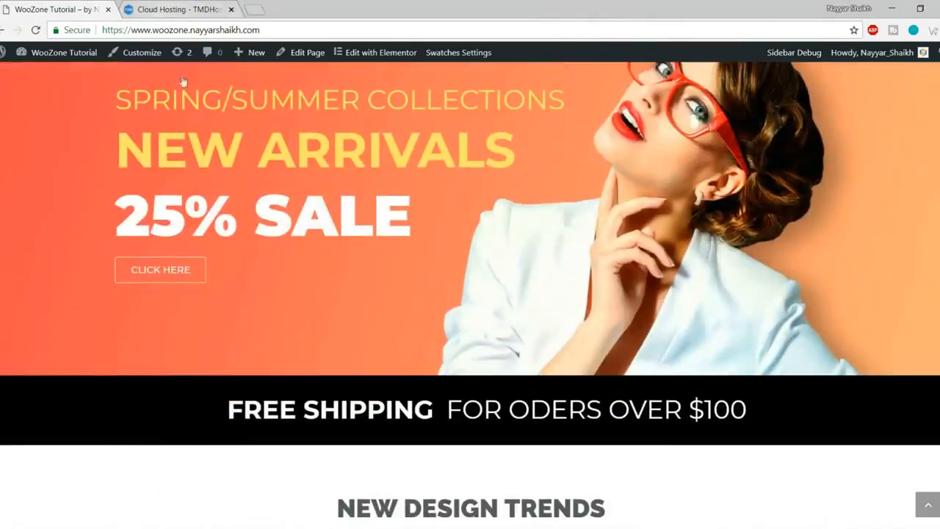
pyautogui.scroll(2, 277, 249)
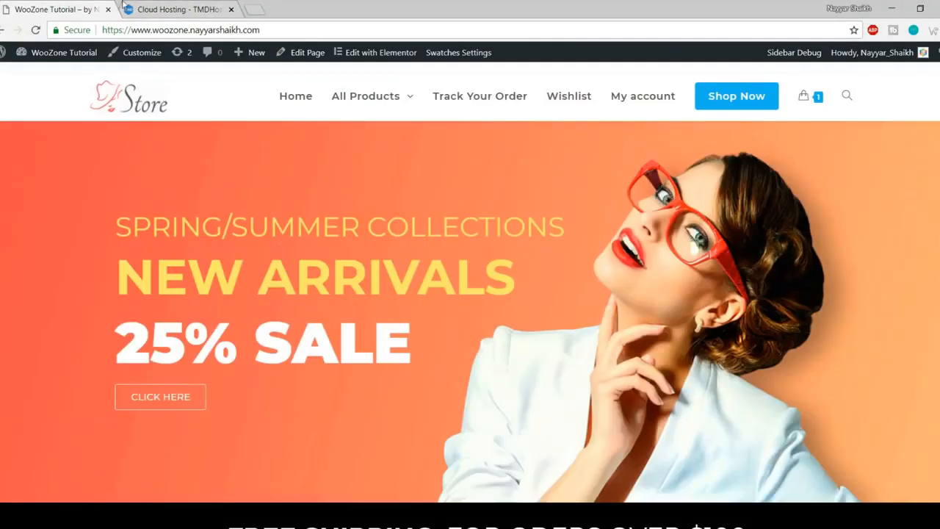
pyautogui.click(147, 7)
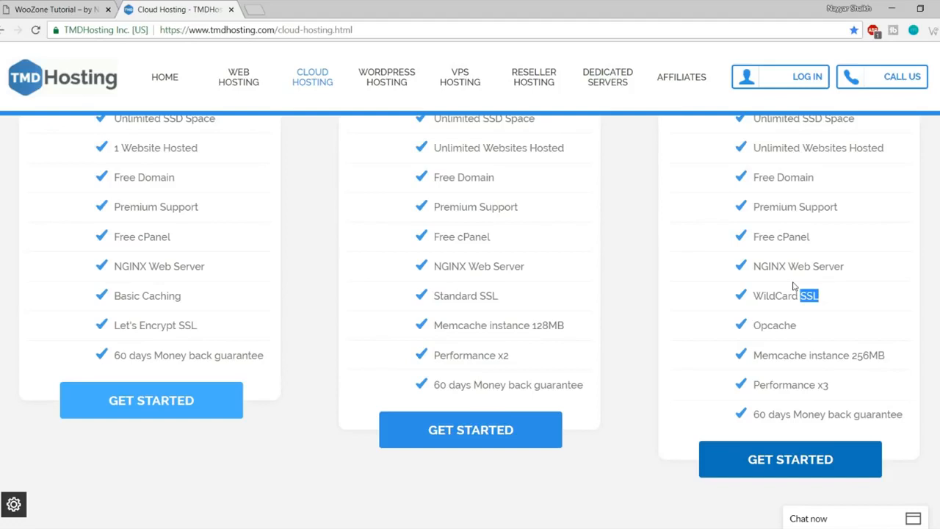
pyautogui.click(833, 306)
pyautogui.moveTo(808, 331); pyautogui.dragTo(751, 330)
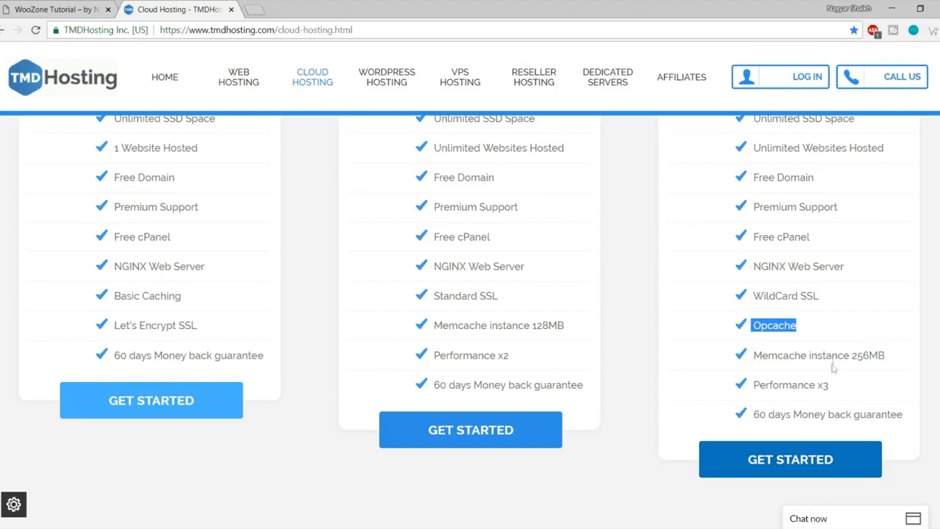
pyautogui.moveTo(800, 356); pyautogui.dragTo(893, 355)
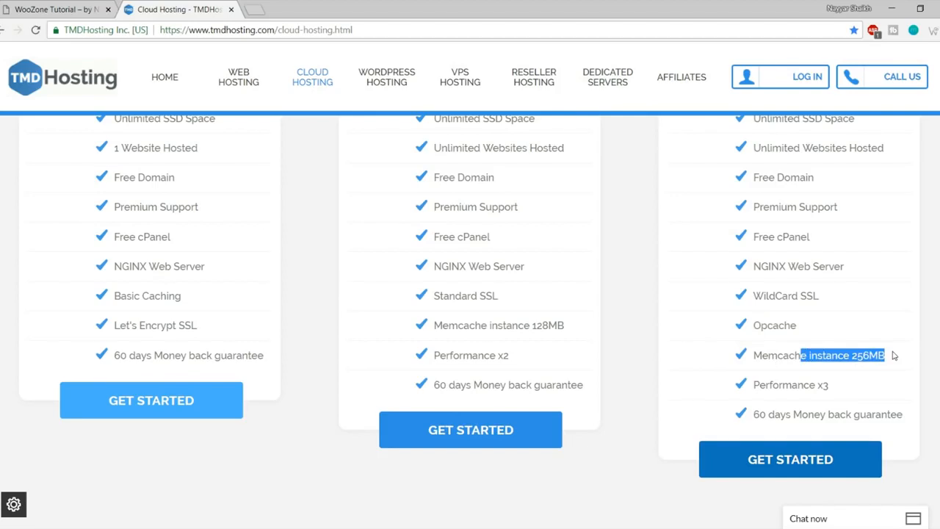
pyautogui.moveTo(828, 384); pyautogui.dragTo(751, 385)
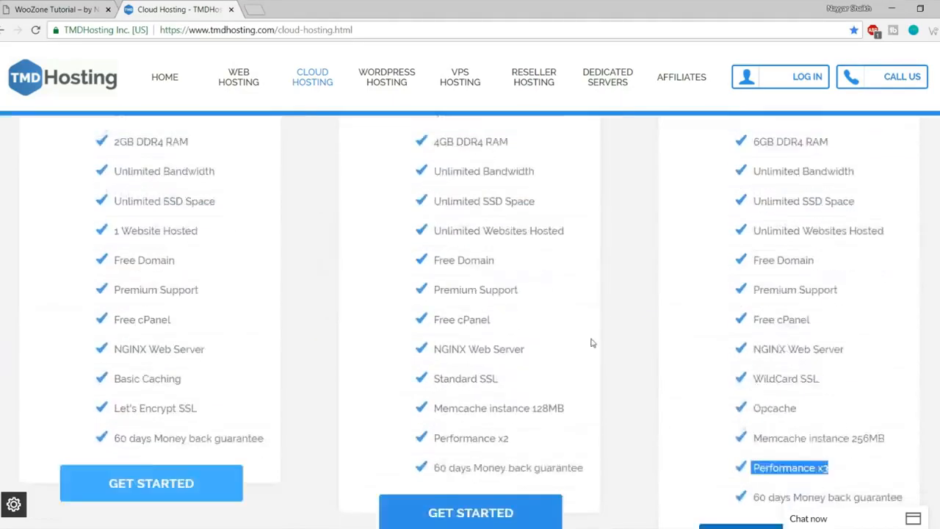
pyautogui.scroll(-2, 756, 353)
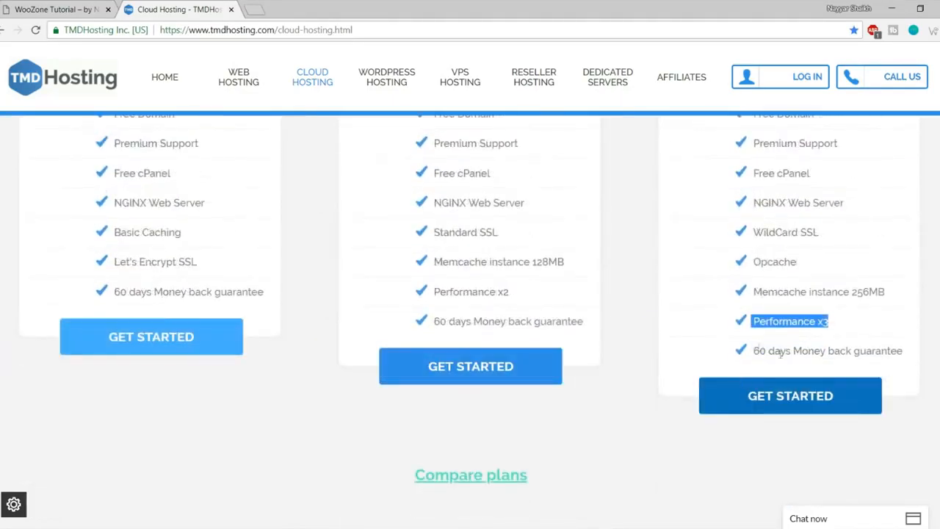
pyautogui.moveTo(756, 354); pyautogui.dragTo(916, 361)
# Step: Highlight the STARTER CLOUD heading and its 1 Website Hosted limit
pyautogui.click(917, 361)
pyautogui.scroll(1, 916, 361)
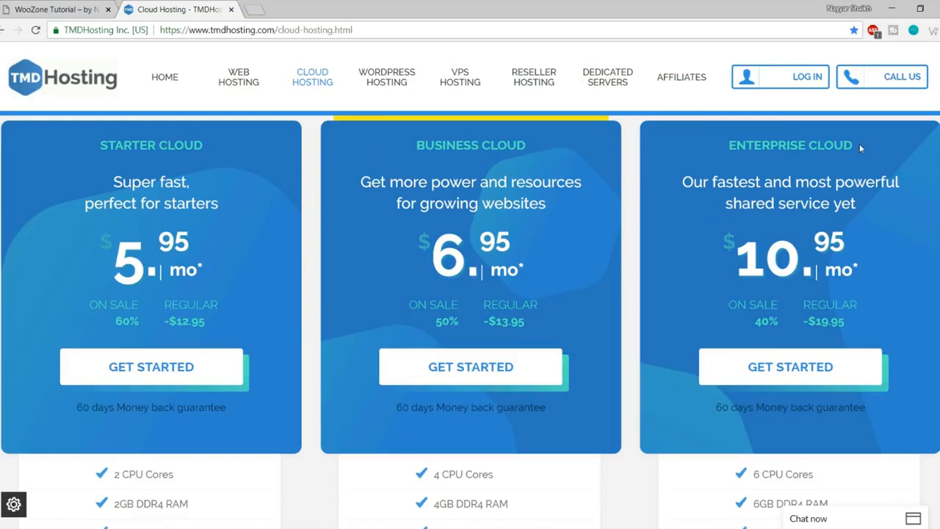
pyautogui.scroll(-4, 315, 264)
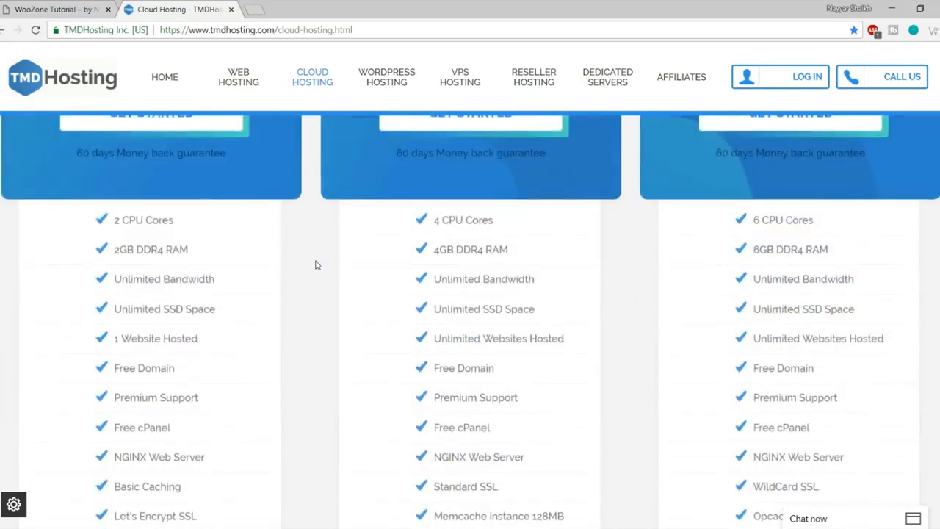
pyautogui.scroll(4, 316, 266)
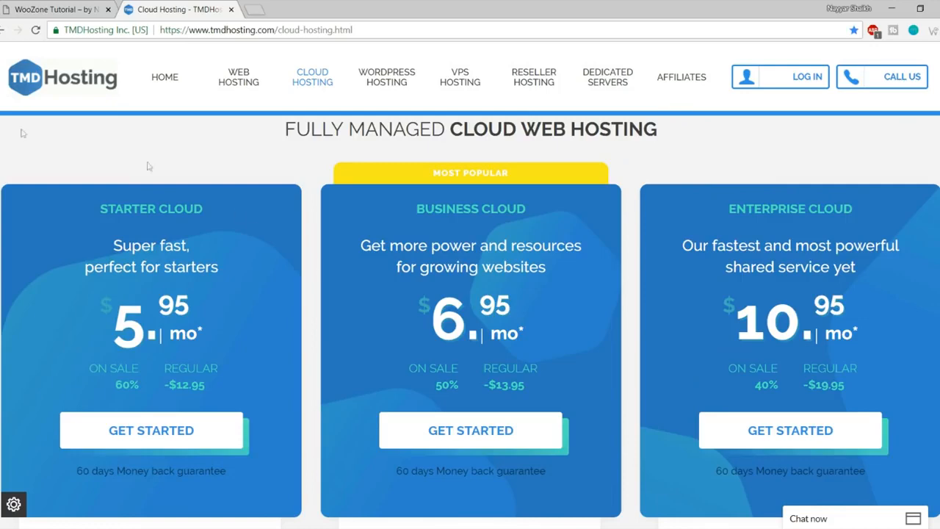
pyautogui.moveTo(97, 209); pyautogui.dragTo(226, 210)
pyautogui.click(226, 209)
pyautogui.scroll(-4, 223, 235)
pyautogui.moveTo(198, 339); pyautogui.dragTo(111, 332)
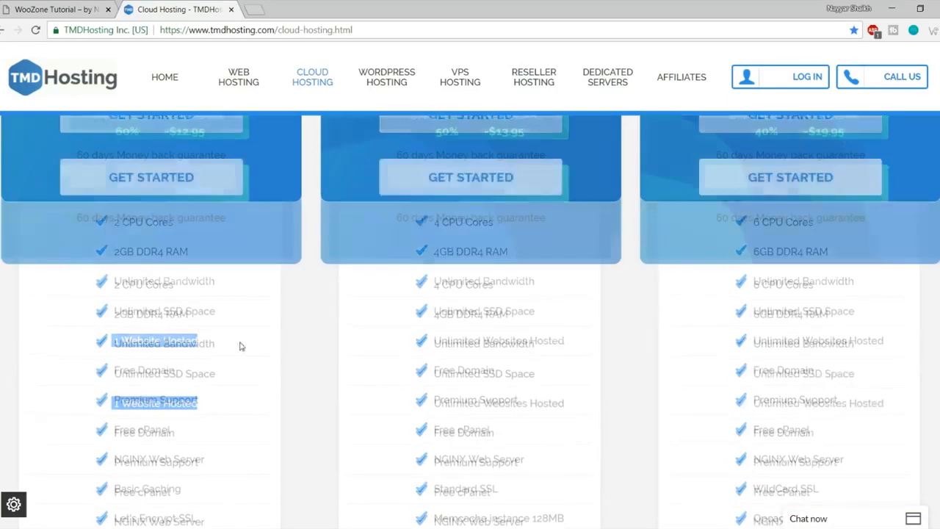
# Step: Highlight the BUSINESS CLOUD heading and the Starter Cloud monthly price
pyautogui.scroll(5, 240, 345)
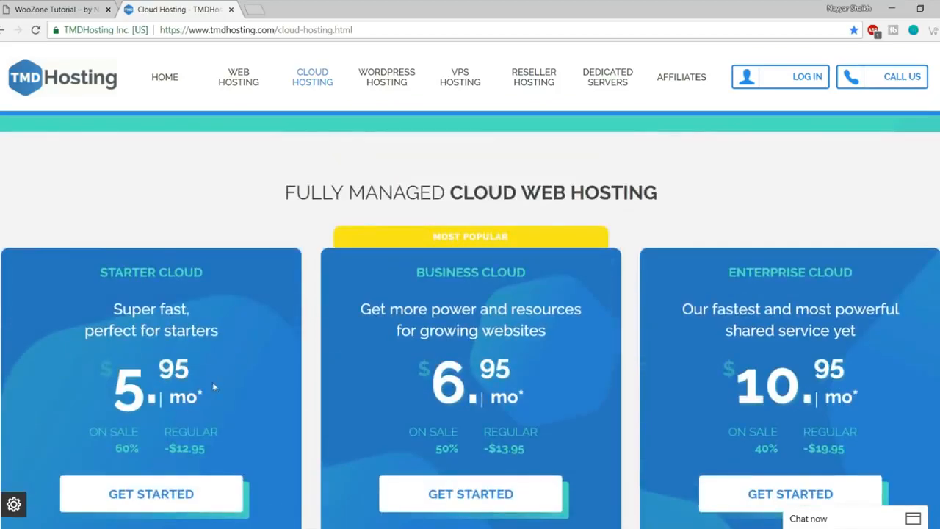
pyautogui.scroll(-4, 189, 376)
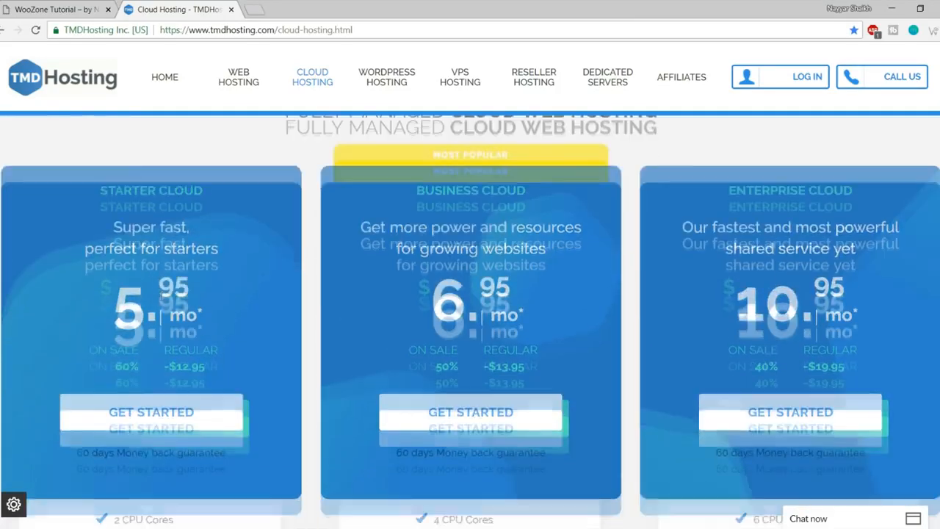
pyautogui.scroll(4, 199, 394)
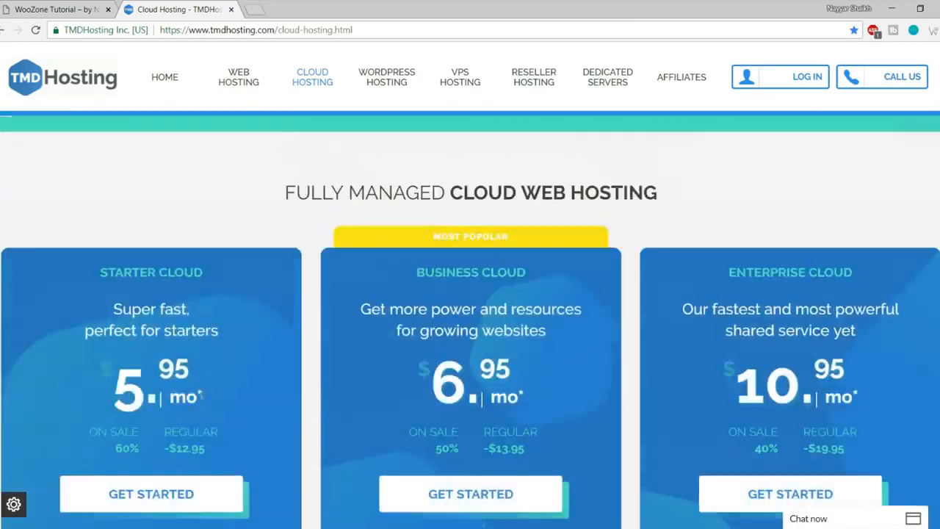
pyautogui.scroll(-4, 191, 411)
pyautogui.scroll(3, 181, 434)
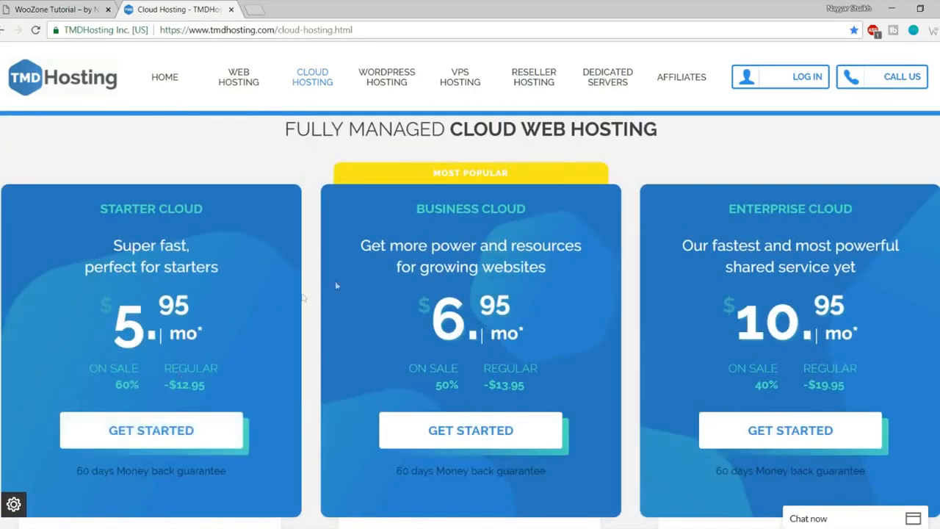
pyautogui.tripleClick(564, 217)
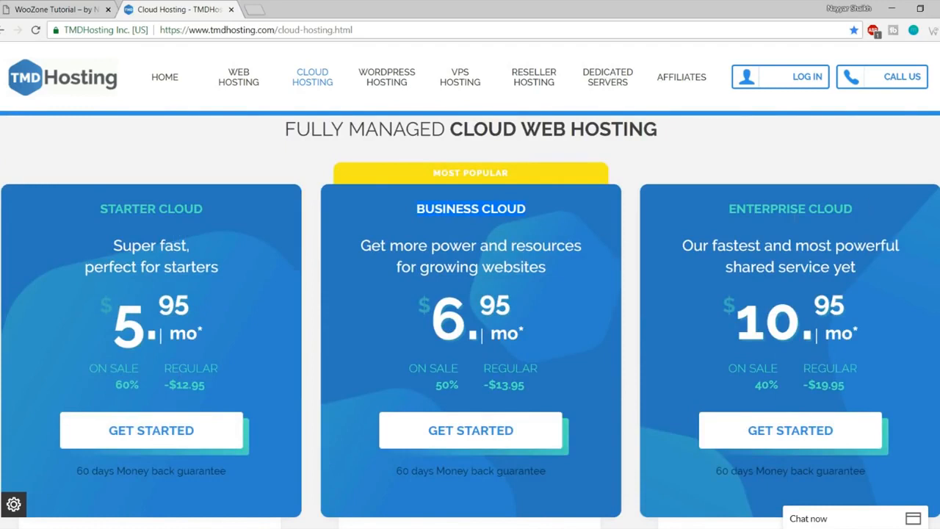
pyautogui.moveTo(116, 314); pyautogui.dragTo(210, 307)
pyautogui.click(211, 326)
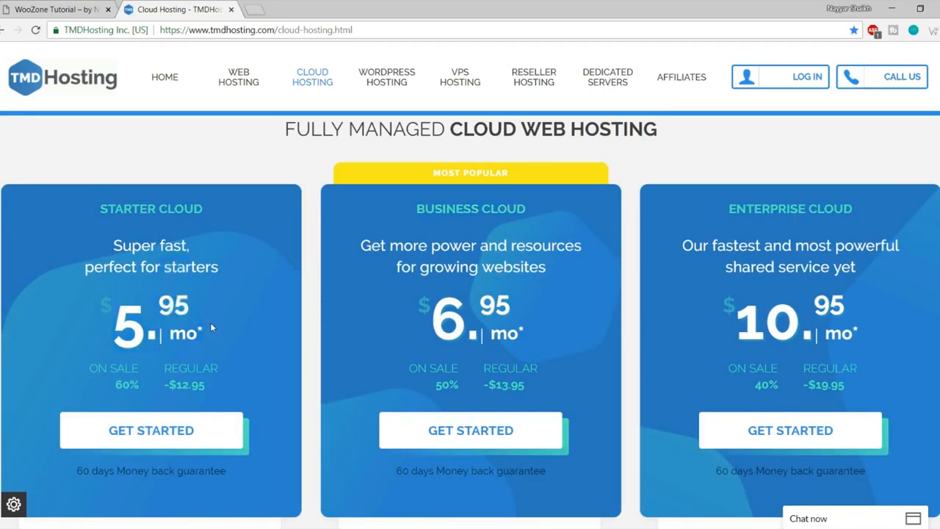
# Step: Review Business Cloud's Unlimited Websites Hosted and tagline, then scroll back over the plan cards
pyautogui.scroll(-5, 210, 322)
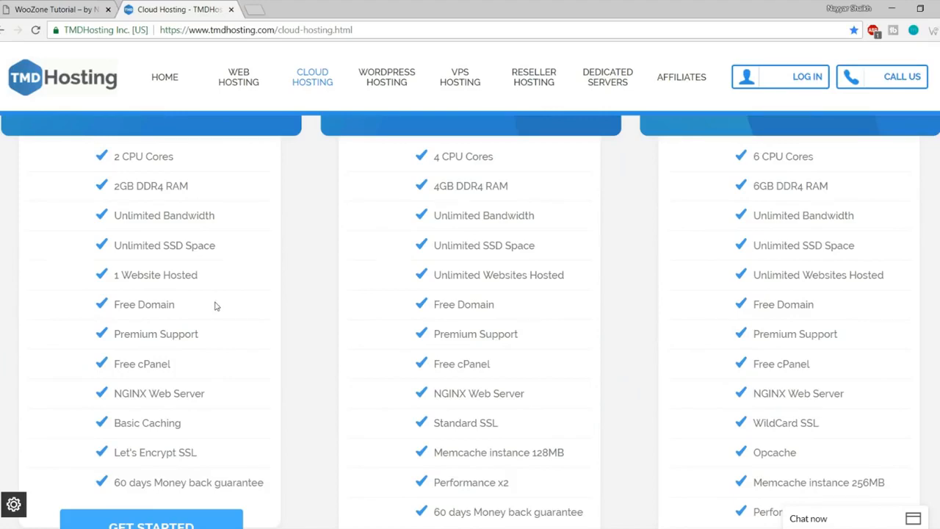
pyautogui.scroll(5, 215, 304)
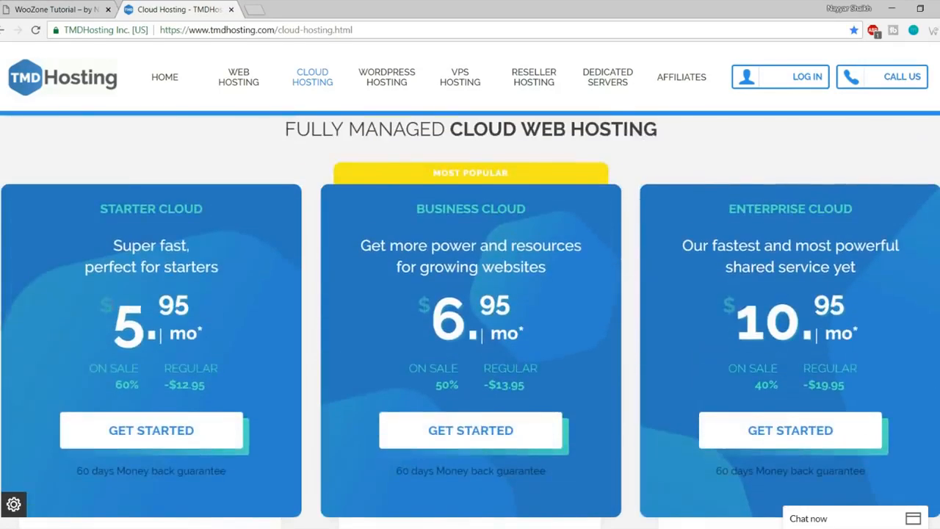
pyautogui.scroll(-5, 409, 297)
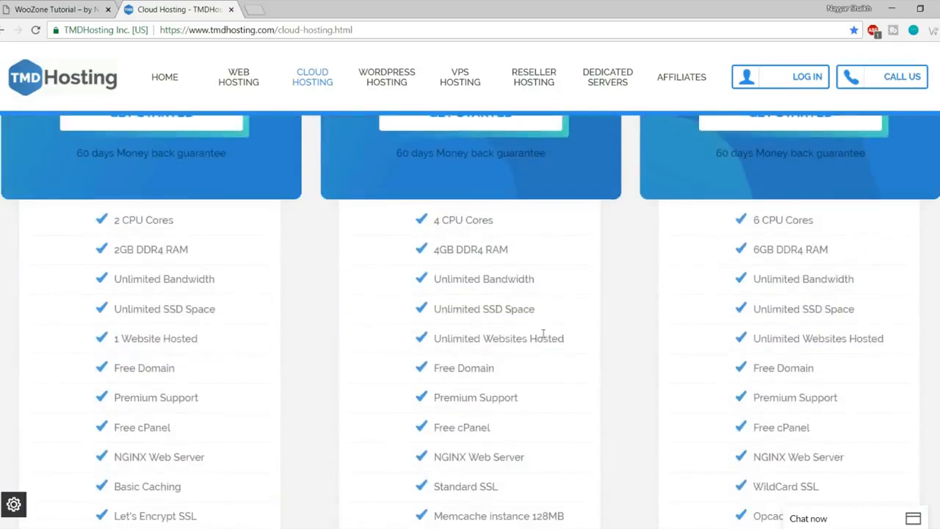
pyautogui.moveTo(576, 341); pyautogui.dragTo(420, 340)
pyautogui.click(486, 338)
pyautogui.scroll(5, 487, 338)
pyautogui.moveTo(389, 245); pyautogui.dragTo(516, 245)
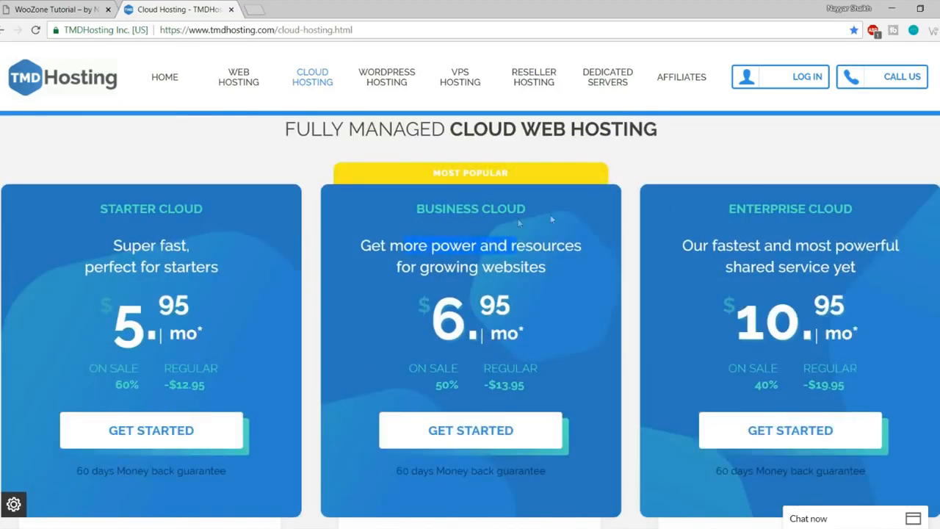
pyautogui.click(724, 209)
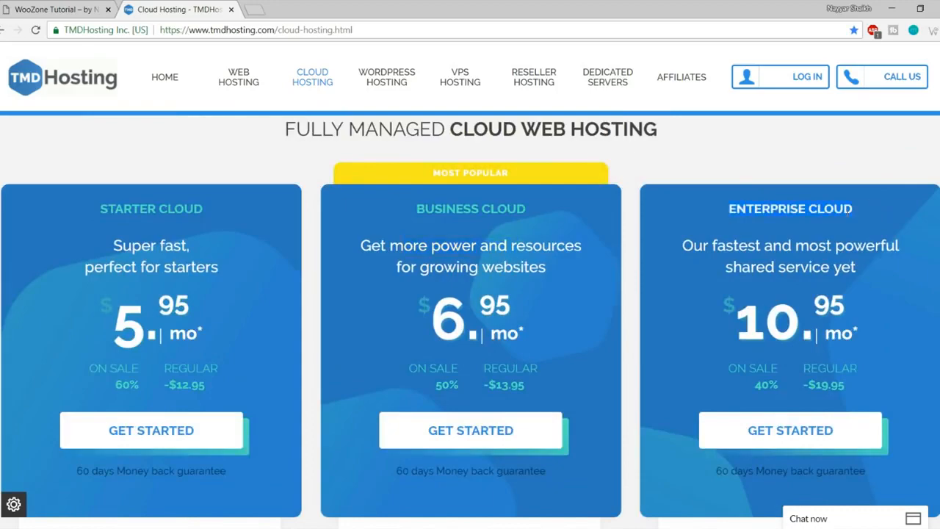
pyautogui.scroll(-2, 844, 279)
pyautogui.scroll(2, 837, 281)
pyautogui.scroll(-1, 903, 250)
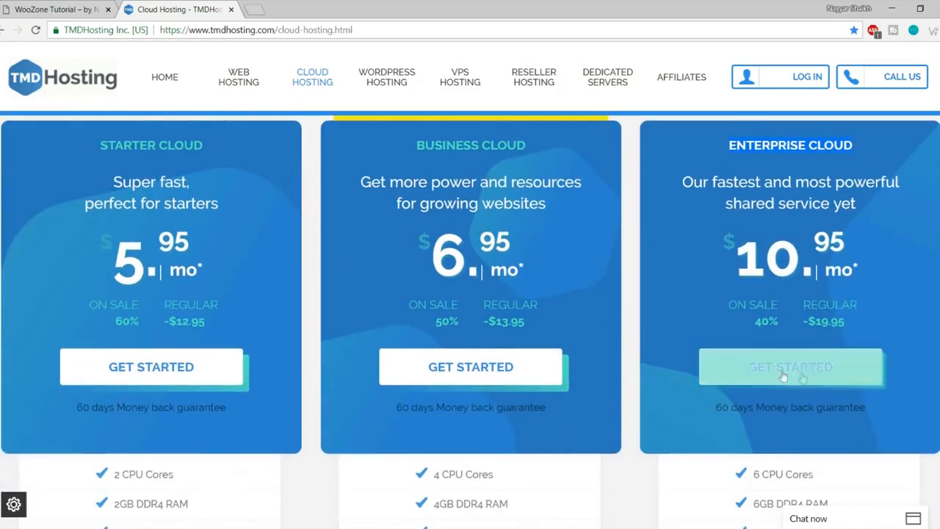
# Step: Start the Enterprise Cloud order and enter 'domainnameforfreeee' as the free domain name
pyautogui.click(798, 378)
pyautogui.scroll(-2, 881, 315)
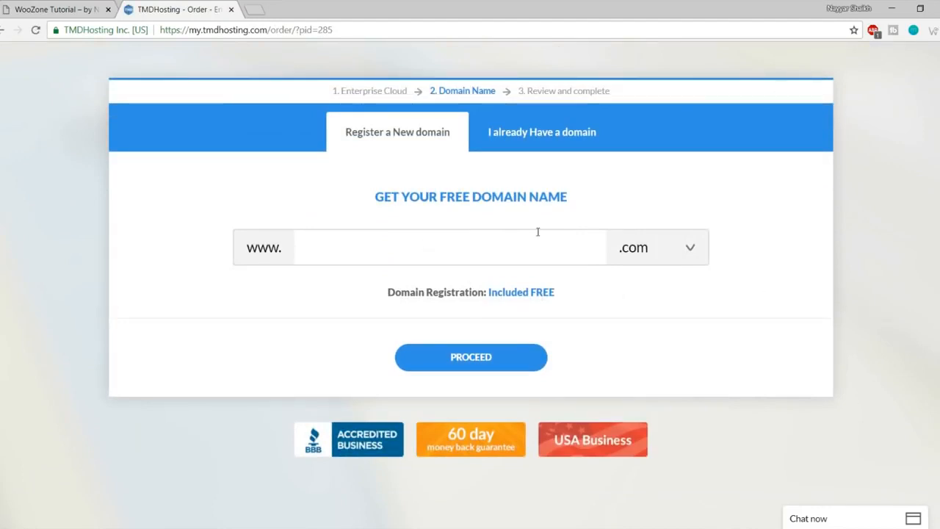
pyautogui.write('domainnameforfreeee')
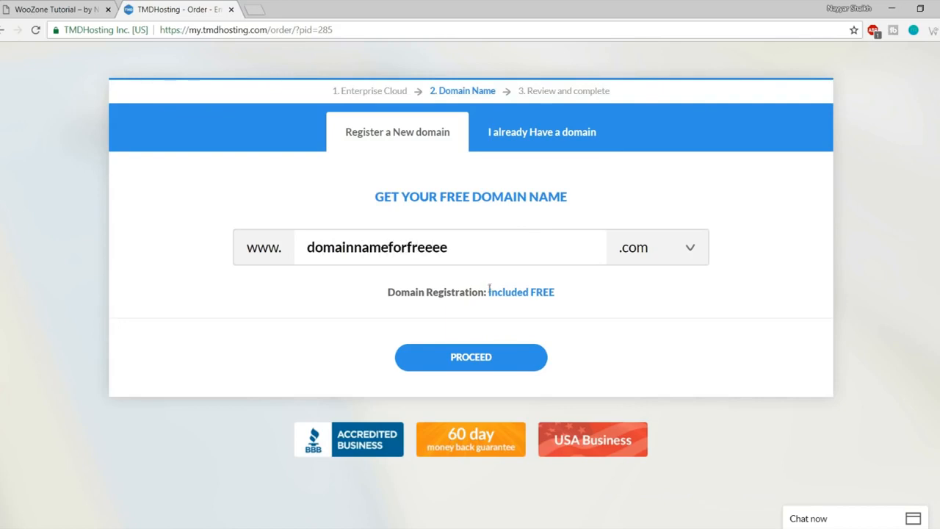
# Step: Choose the .com extension for domainnameforfreeee and submit the domain
pyautogui.click(674, 250)
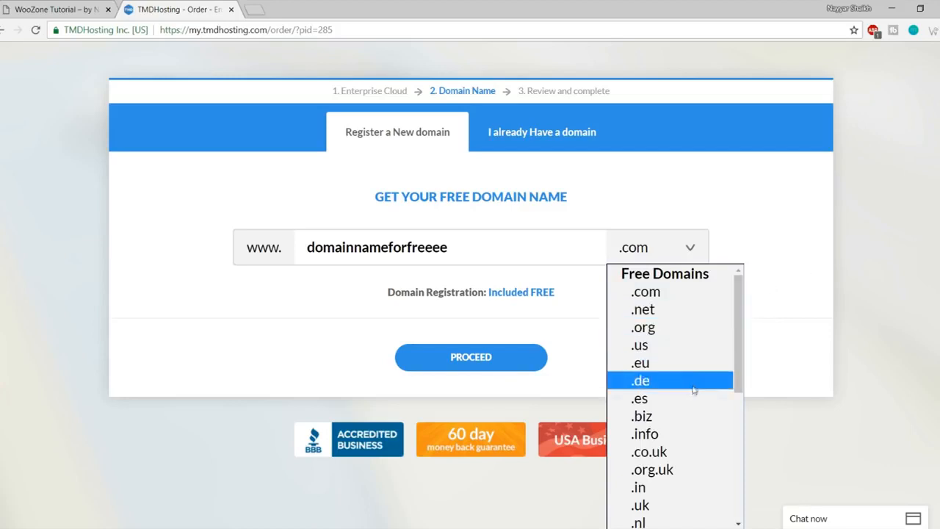
pyautogui.scroll(-5, 687, 400)
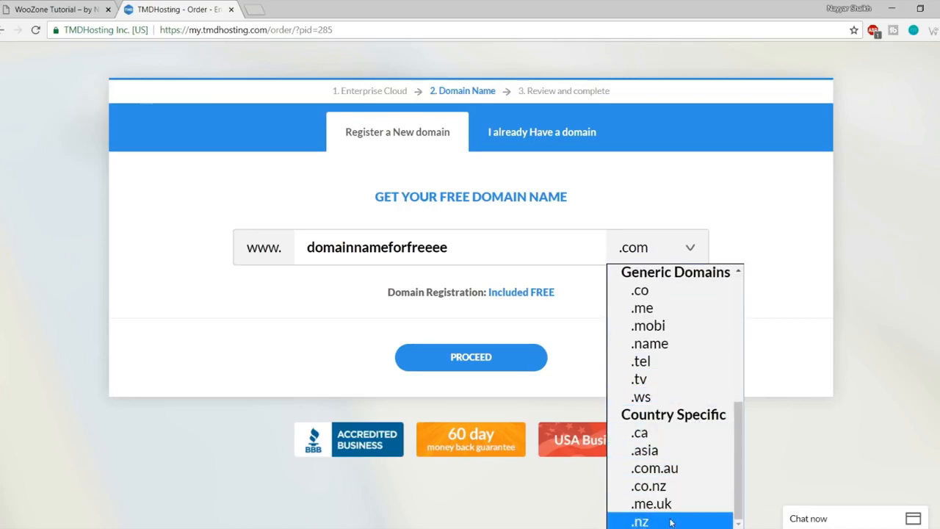
pyautogui.scroll(3, 670, 507)
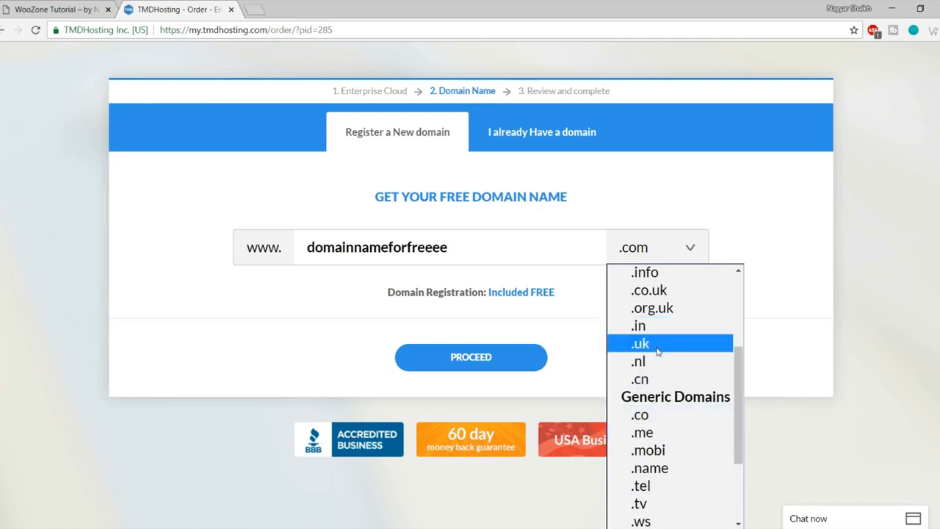
pyautogui.scroll(3, 671, 382)
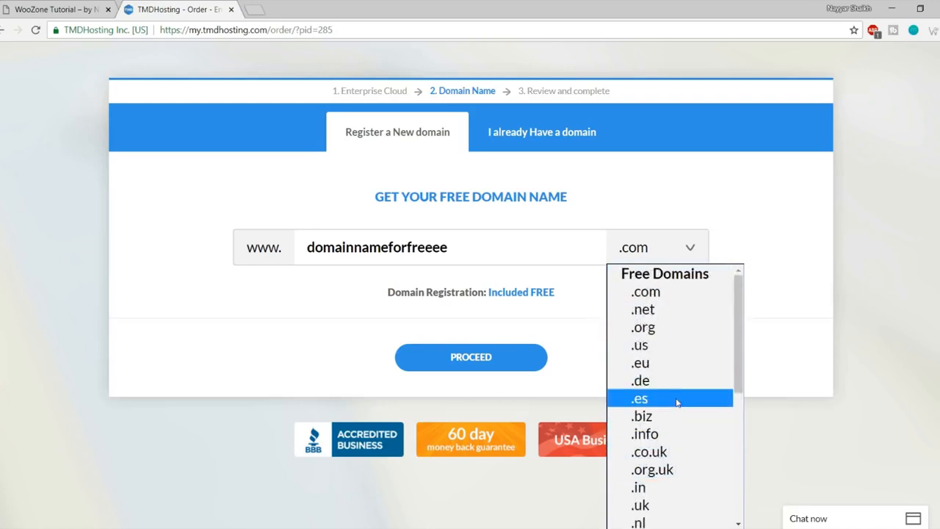
pyautogui.click(666, 298)
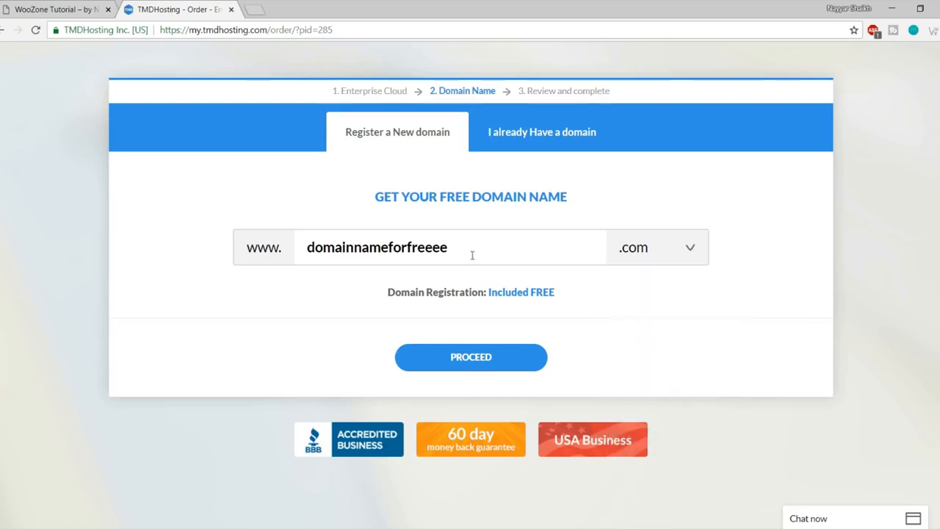
pyautogui.moveTo(472, 257); pyautogui.dragTo(296, 253)
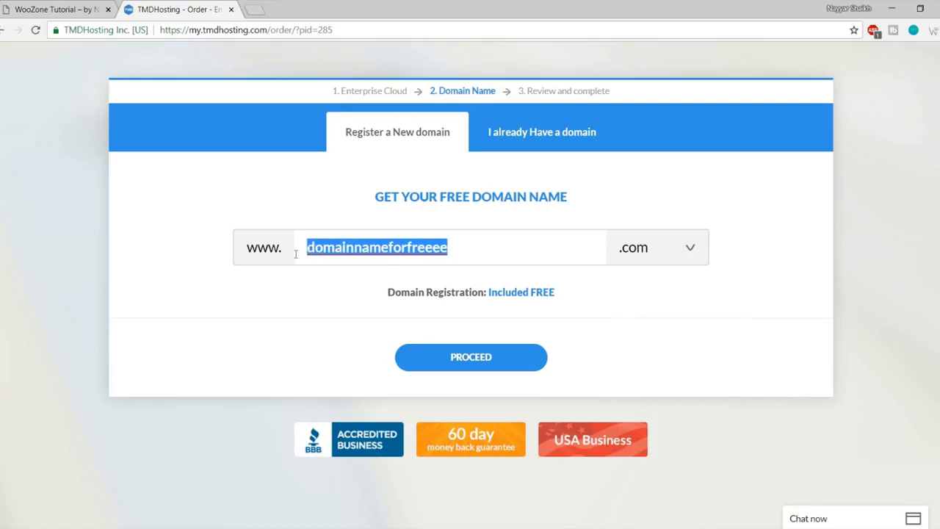
pyautogui.click(486, 363)
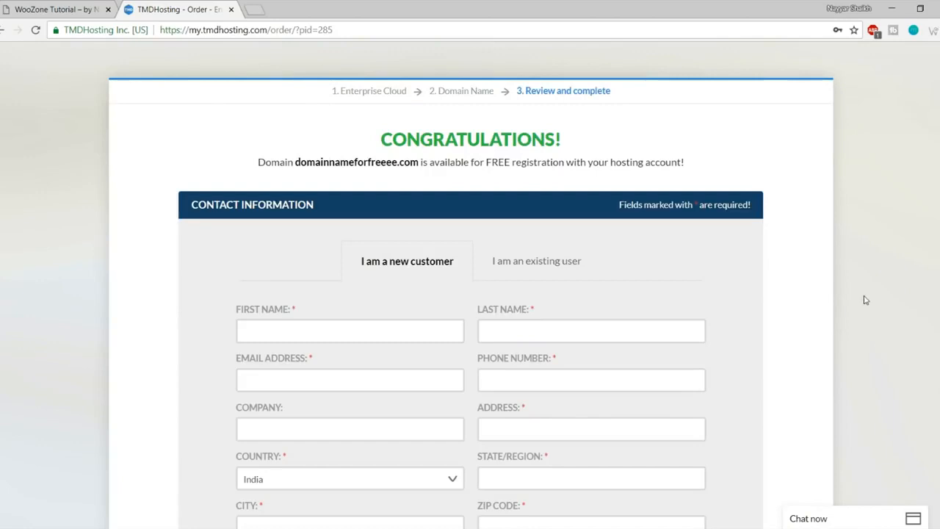
# Step: Check the PayPal payment option under Payment Information, then return to Credit Card
pyautogui.scroll(-3, 864, 299)
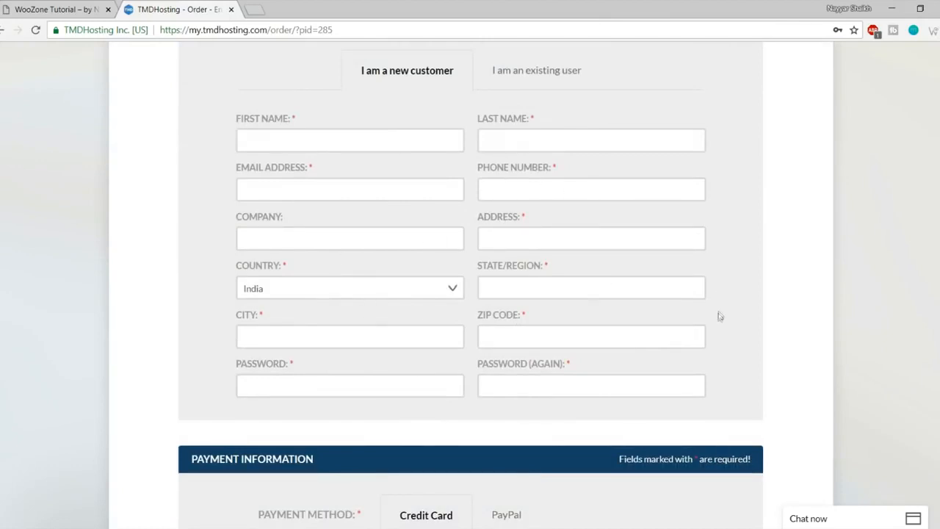
pyautogui.scroll(-6, 718, 314)
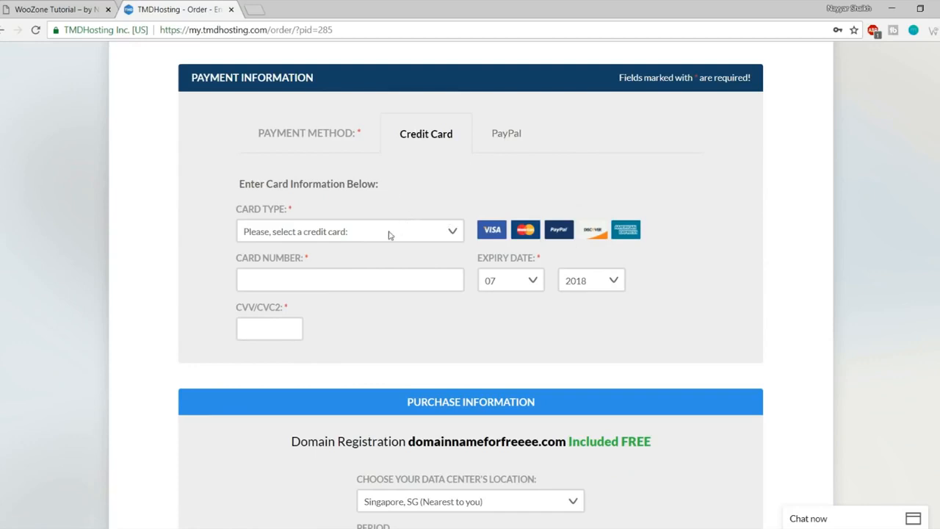
pyautogui.click(514, 139)
pyautogui.click(430, 144)
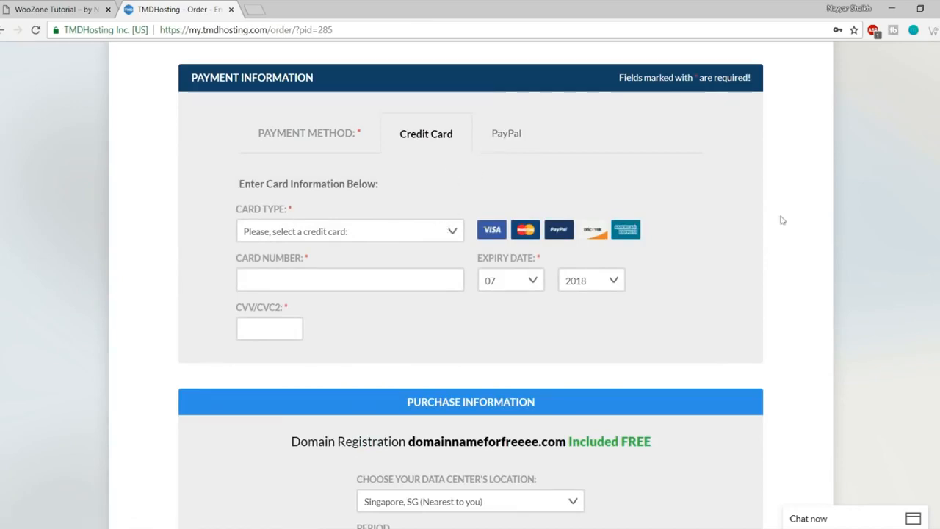
pyautogui.scroll(-3, 825, 228)
pyautogui.scroll(-2, 825, 228)
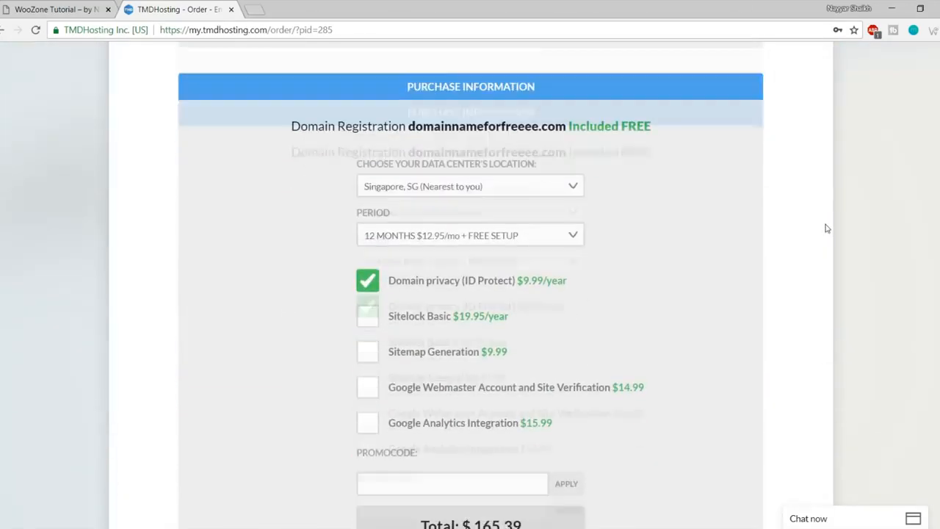
pyautogui.scroll(-1, 824, 227)
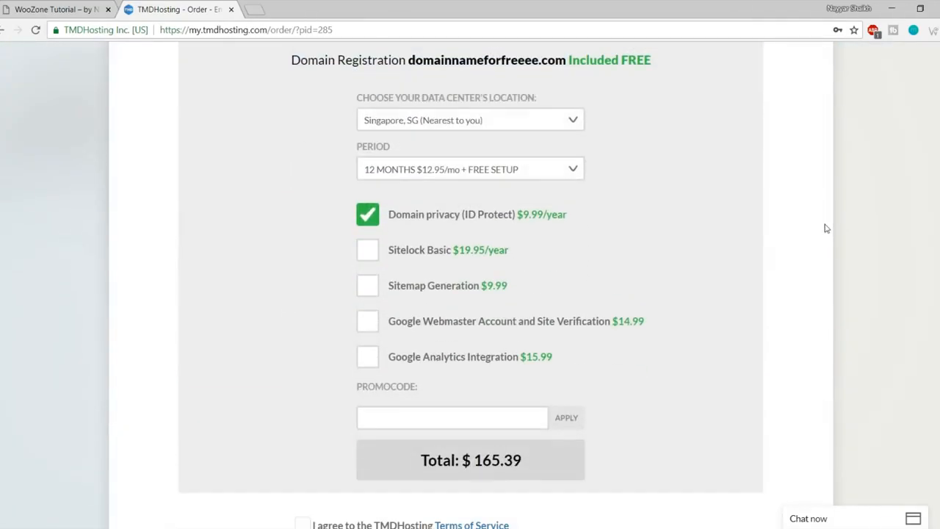
pyautogui.click(473, 122)
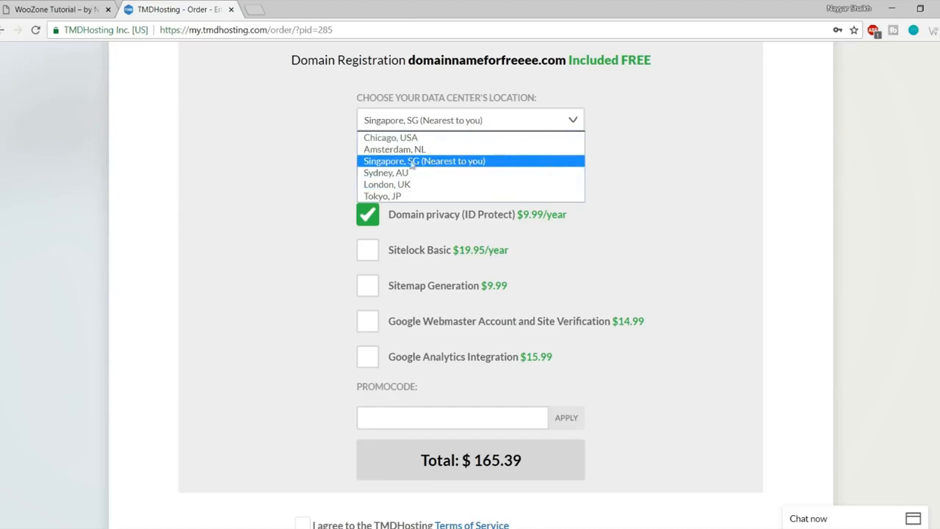
pyautogui.click(468, 163)
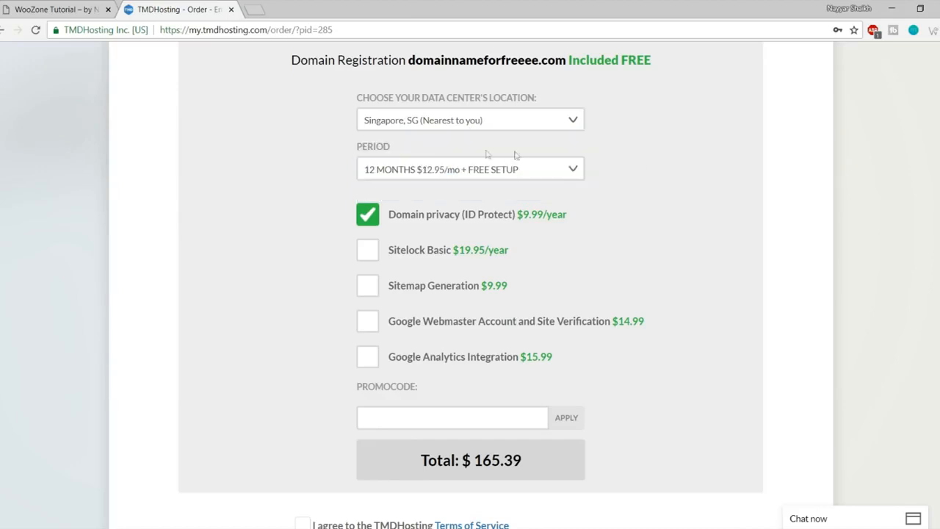
pyautogui.click(420, 171)
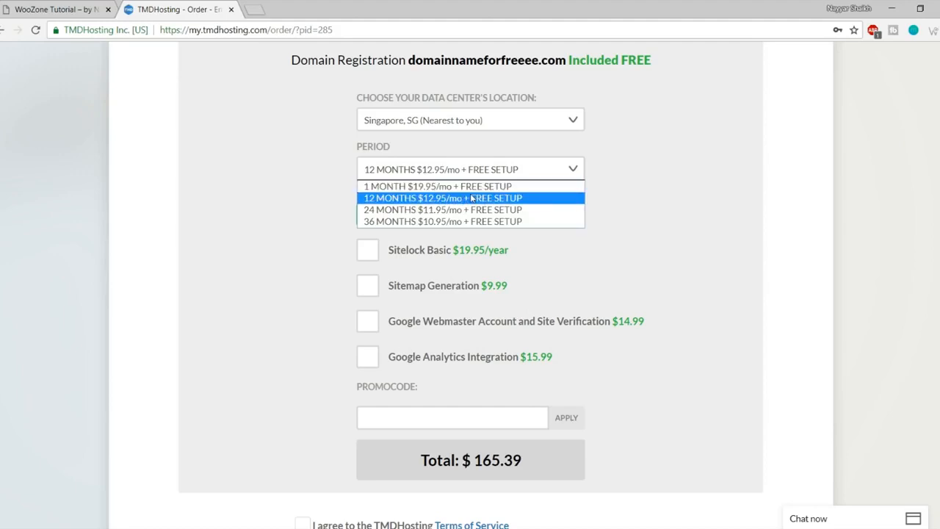
pyautogui.click(383, 202)
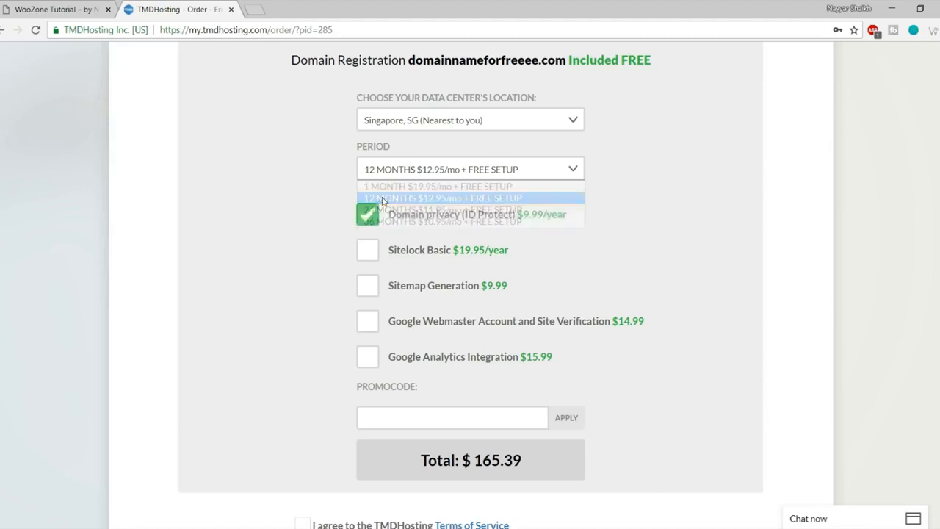
pyautogui.scroll(-1, 433, 189)
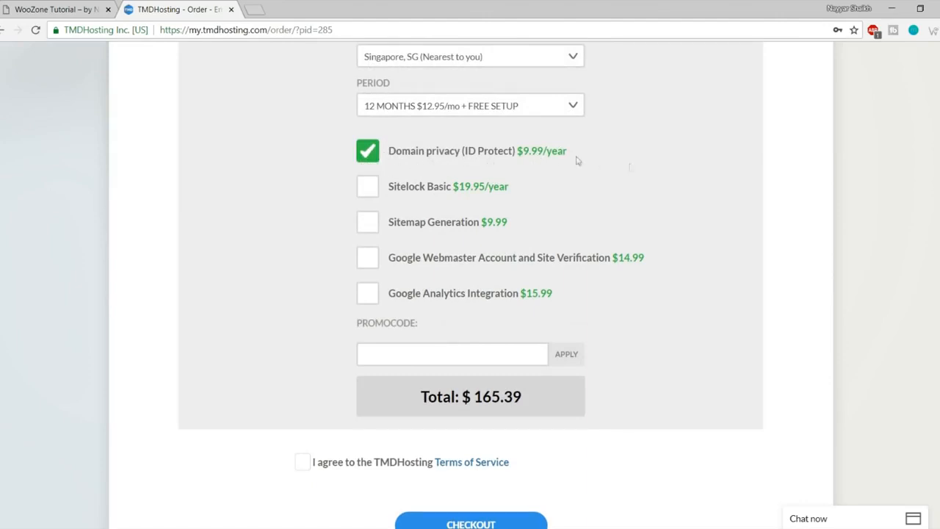
pyautogui.moveTo(523, 152); pyautogui.dragTo(550, 154)
pyautogui.click(627, 157)
pyautogui.scroll(-2, 734, 262)
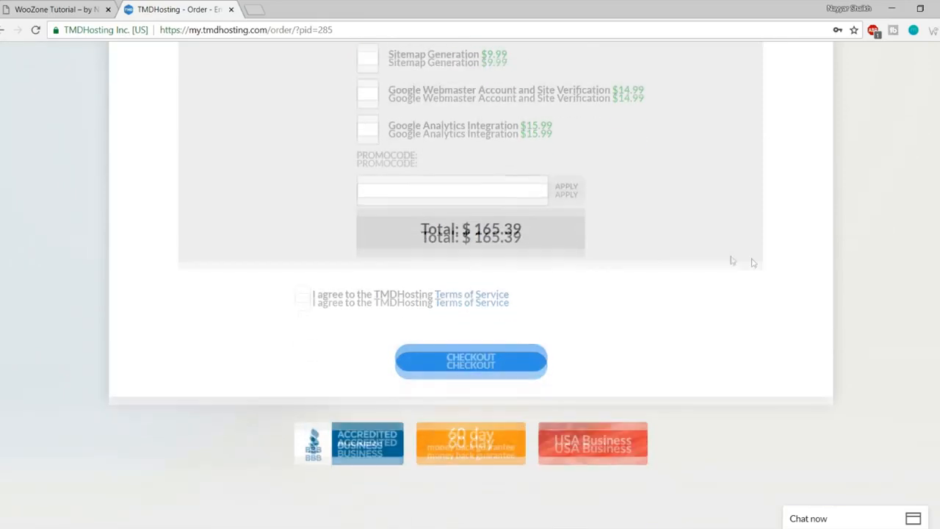
# Step: Apply the 7% promo code to bring the total to $154.51, and accept the Terms of Service
pyautogui.click(429, 186)
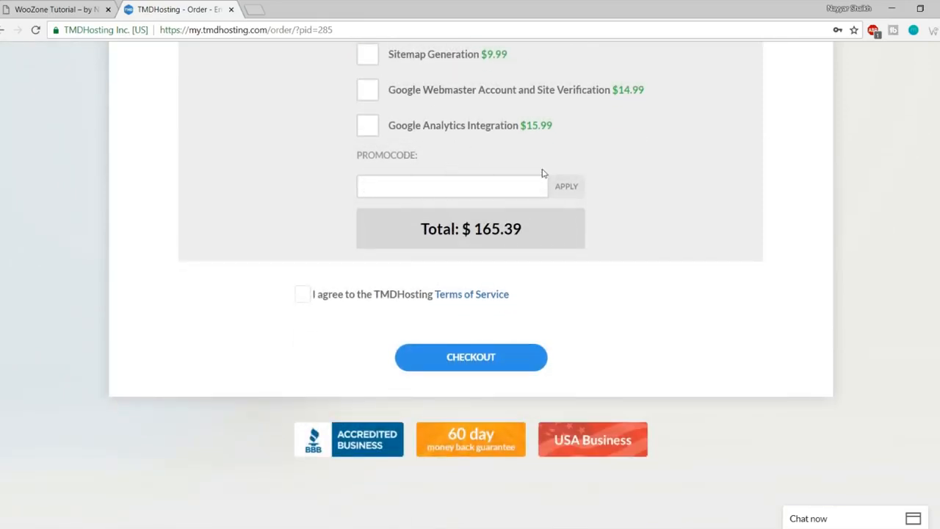
pyautogui.write('NAYYAR7')
pyautogui.click(570, 191)
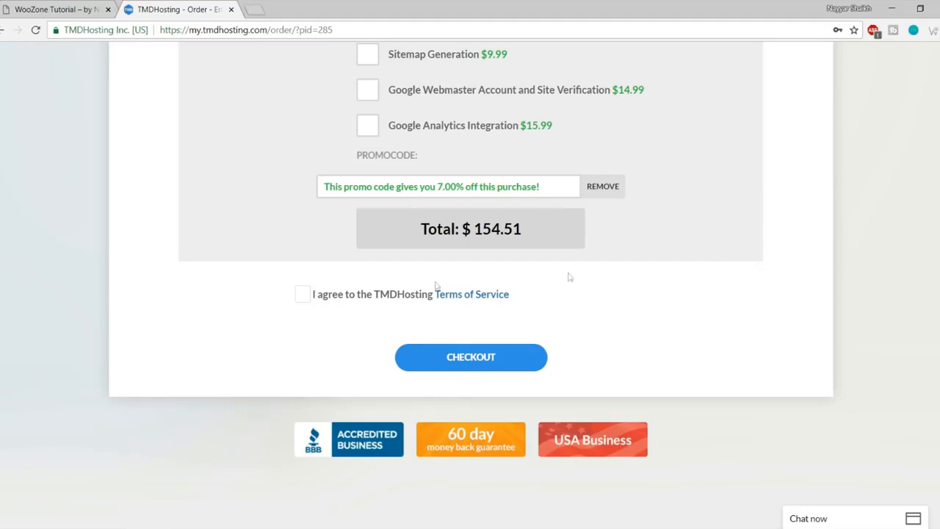
pyautogui.click(302, 296)
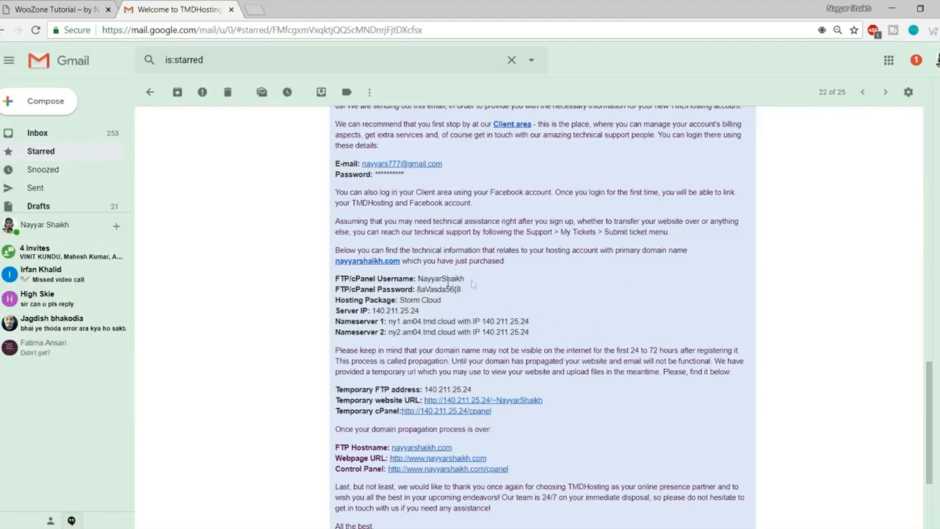
pyautogui.moveTo(464, 279); pyautogui.dragTo(417, 290)
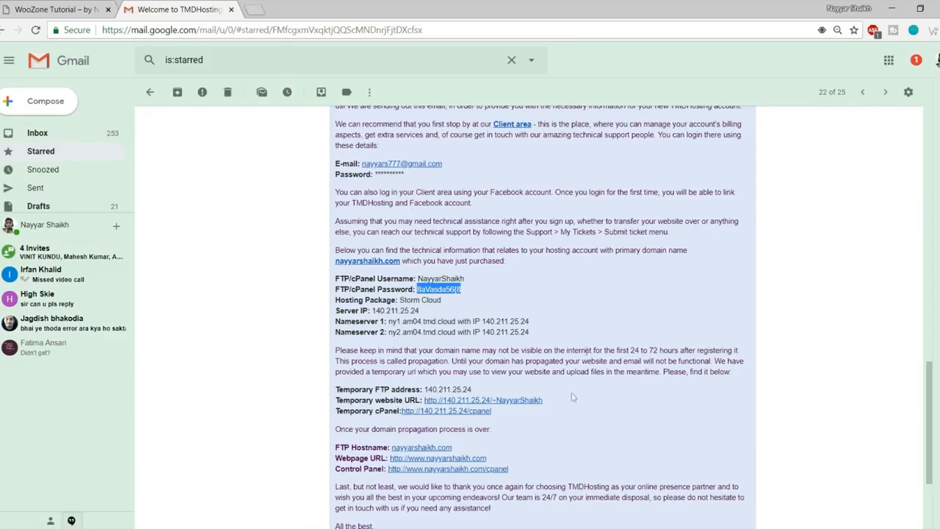
# Step: Open the email's Control Panel link in a new tab and highlight the cPanel username and password
pyautogui.rightClick(421, 471)
pyautogui.click(463, 365)
pyautogui.moveTo(413, 280); pyautogui.dragTo(478, 286)
pyautogui.moveTo(412, 290); pyautogui.dragTo(460, 290)
# Step: Log in to cPanel using the saved login credentials
pyautogui.click(316, 10)
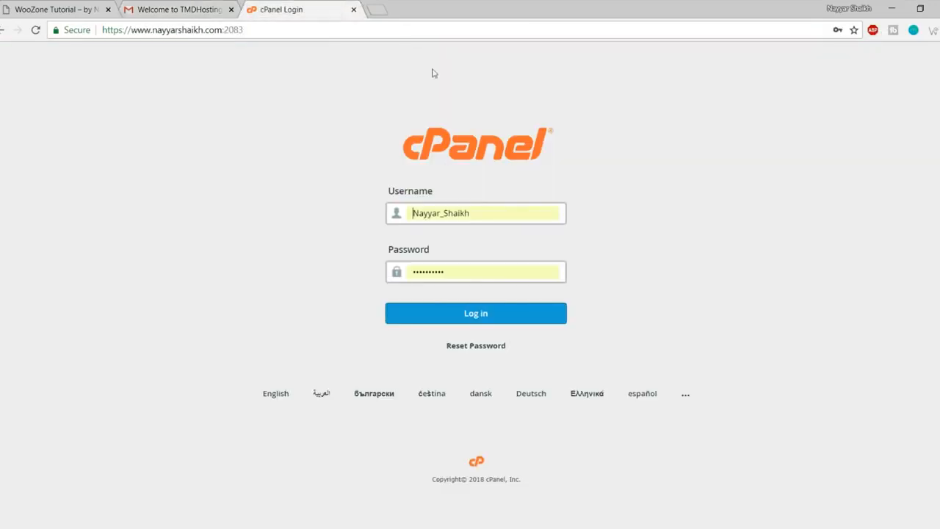
pyautogui.doubleClick(479, 212)
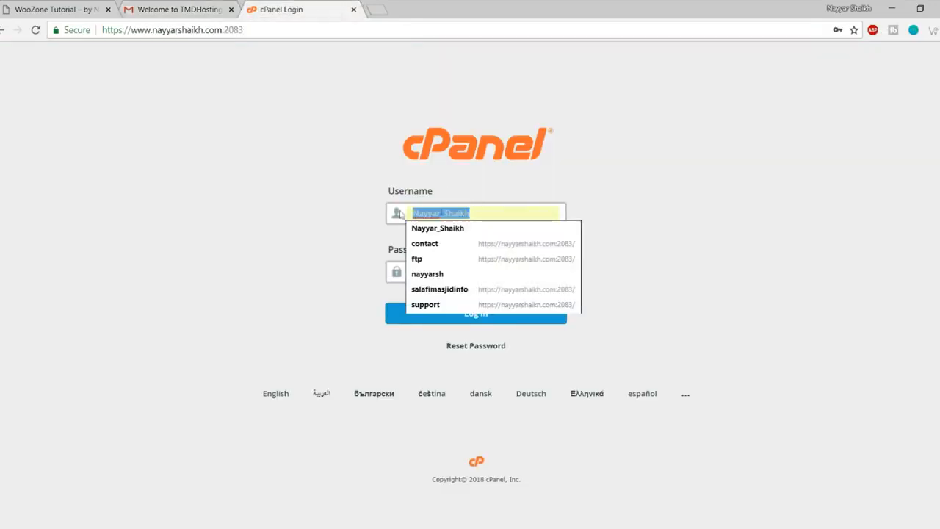
pyautogui.click(453, 276)
pyautogui.click(474, 313)
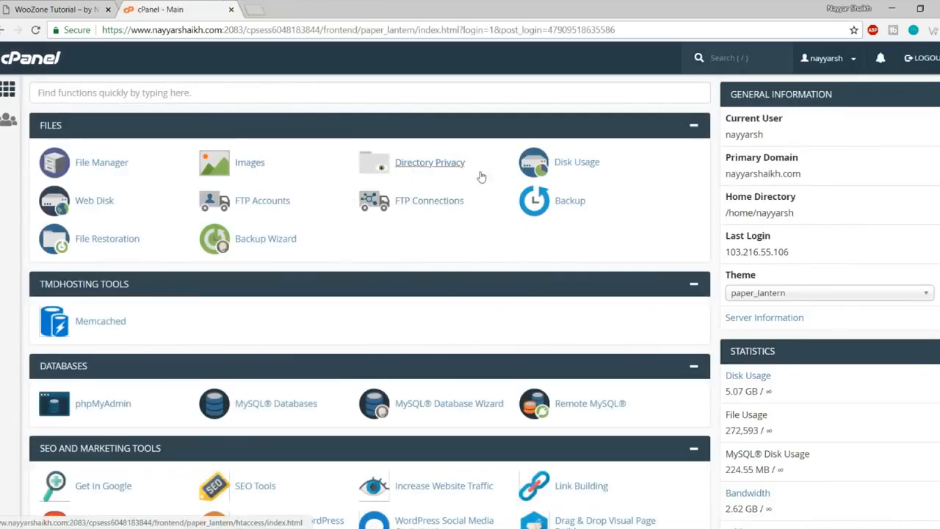
# Step: Scroll the cPanel dashboard to find and open Softaculous Apps Installer
pyautogui.scroll(-3, 703, 263)
pyautogui.scroll(-3, 701, 263)
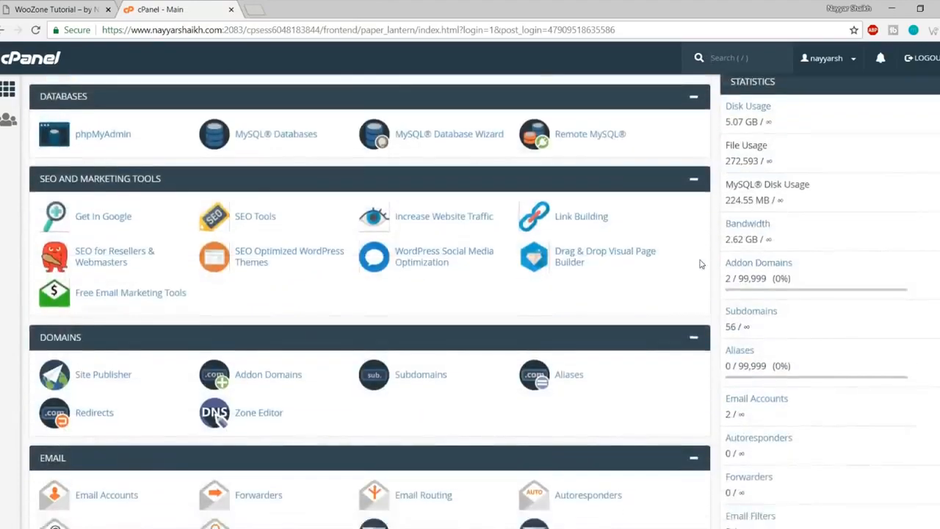
pyautogui.scroll(5, 701, 263)
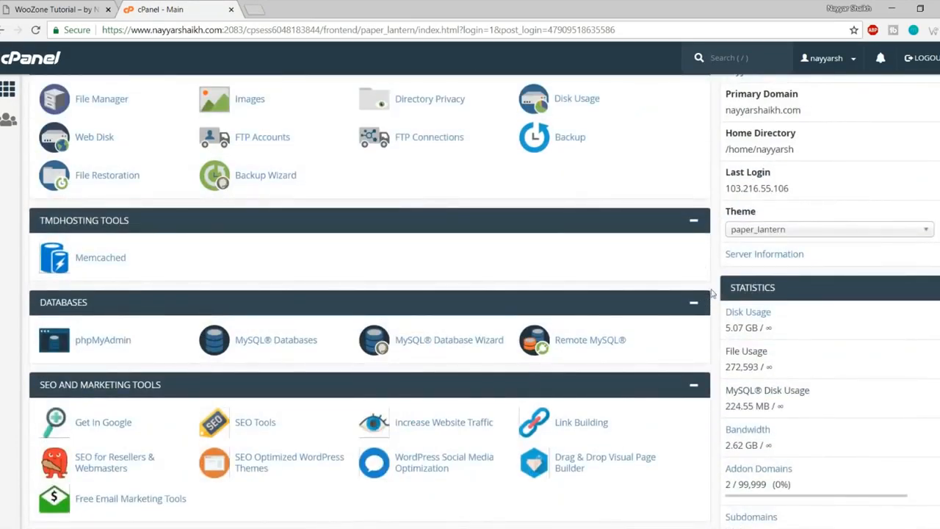
pyautogui.scroll(1, 711, 293)
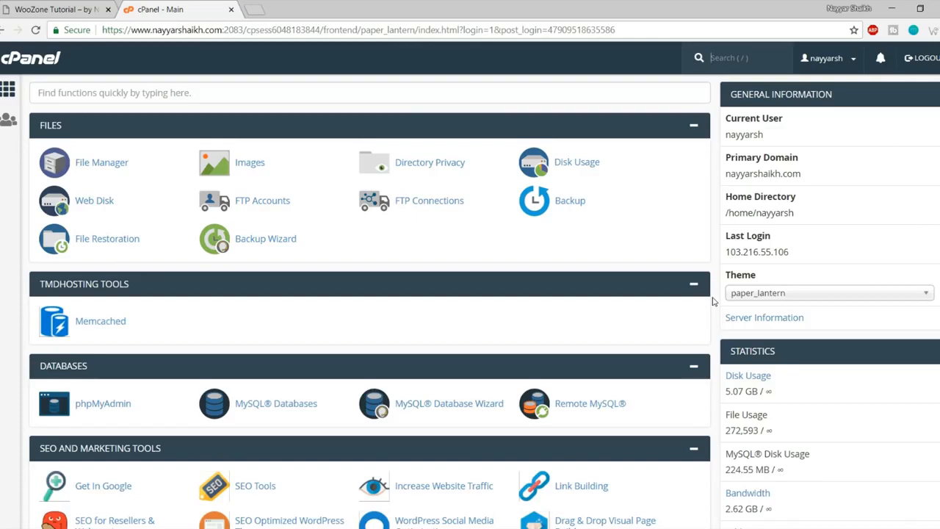
pyautogui.scroll(-15, 713, 301)
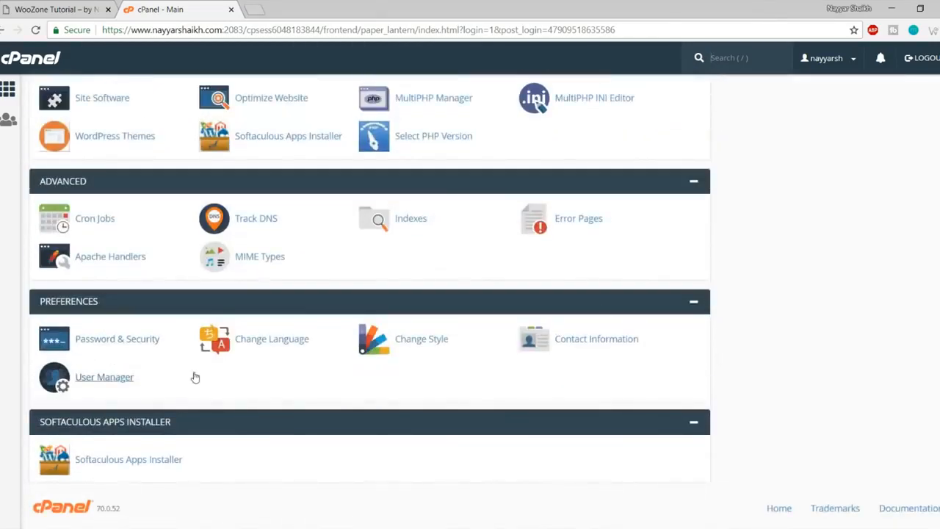
pyautogui.click(135, 459)
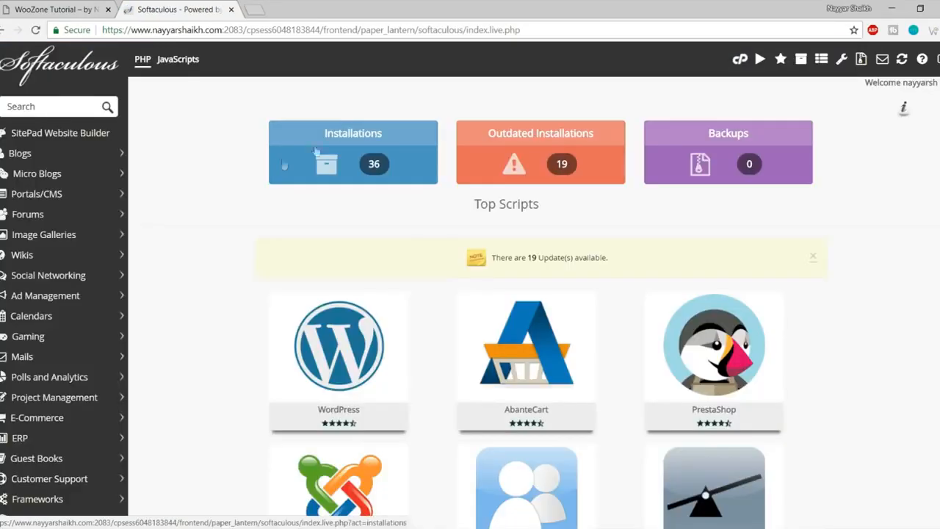
pyautogui.moveTo(294, 391)
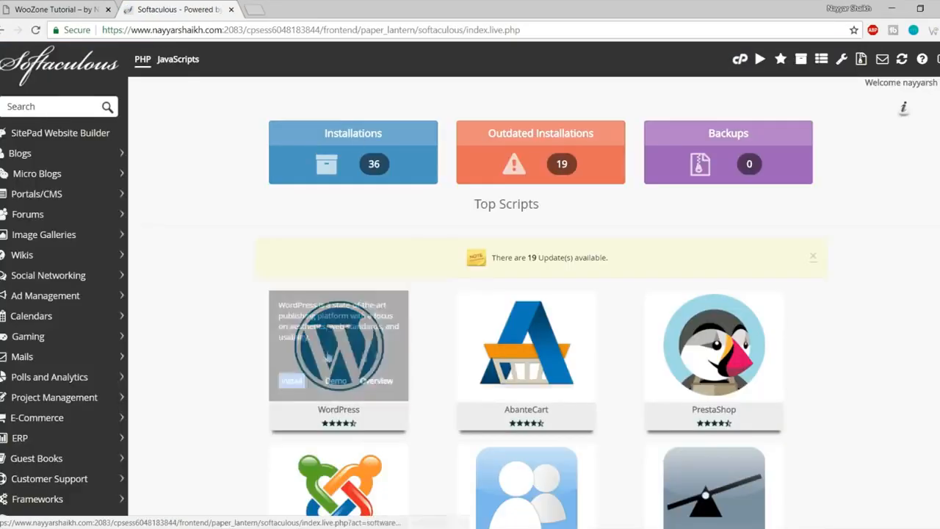
pyautogui.click(291, 388)
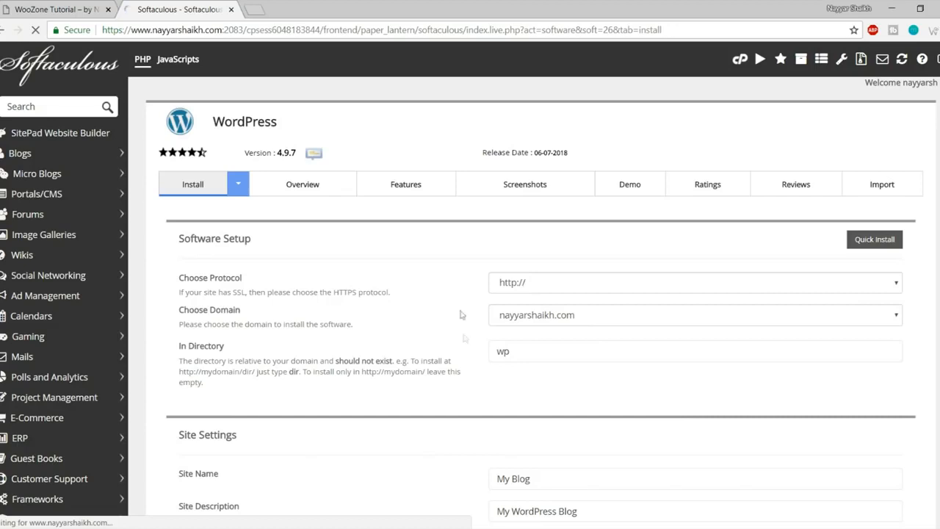
pyautogui.click(572, 284)
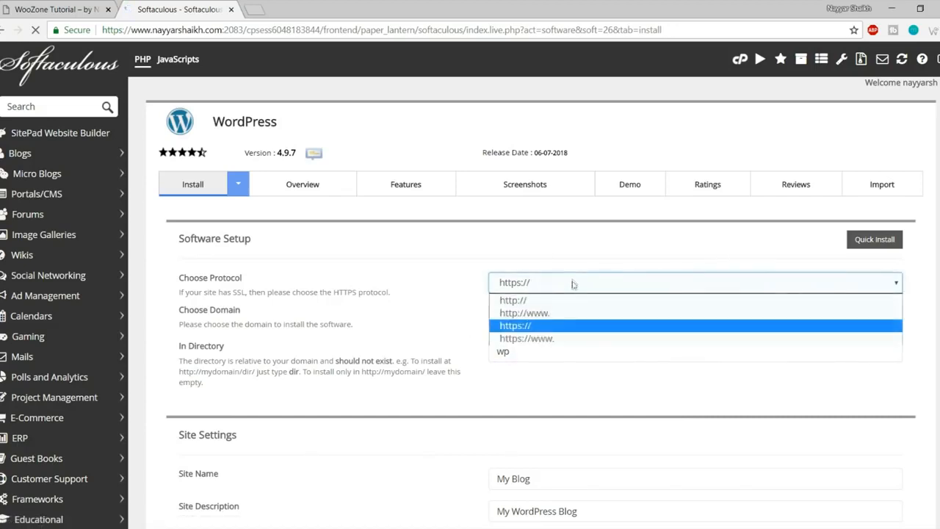
pyautogui.click(546, 340)
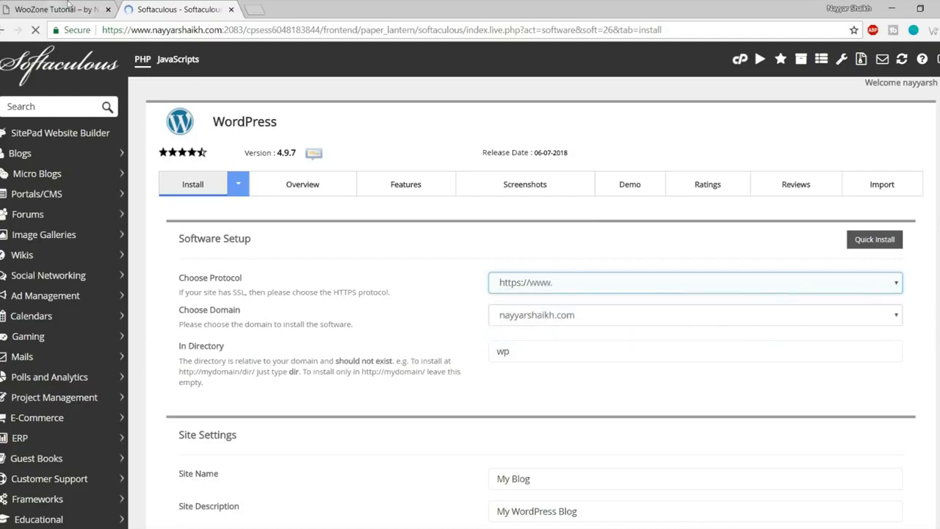
pyautogui.click(29, 9)
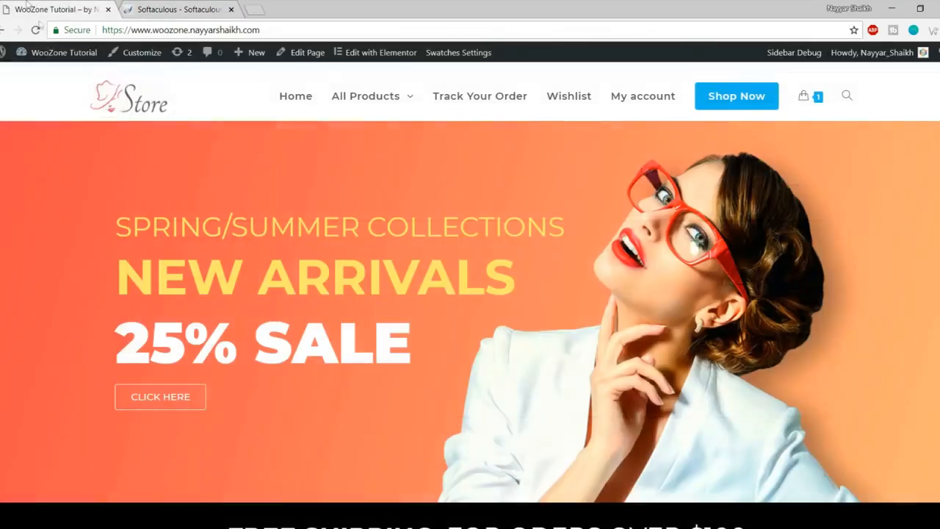
pyautogui.click(120, 30)
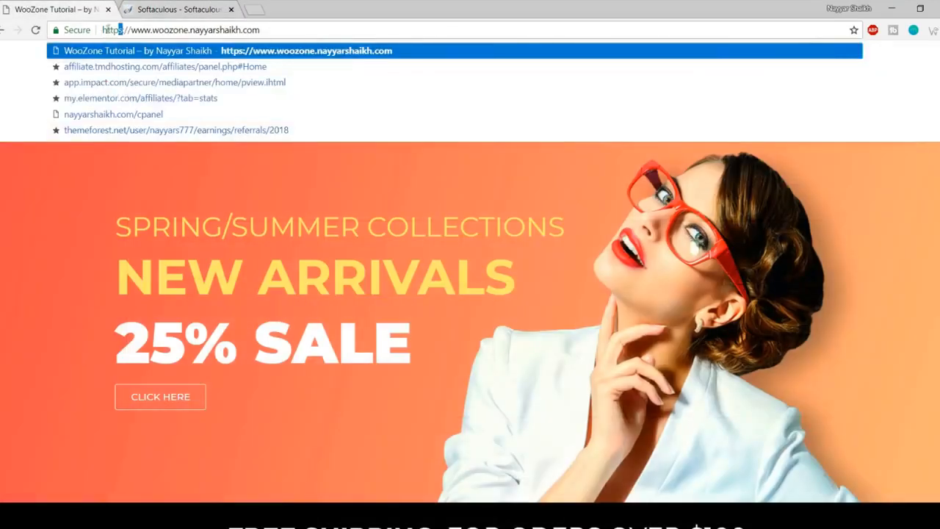
pyautogui.click(178, 9)
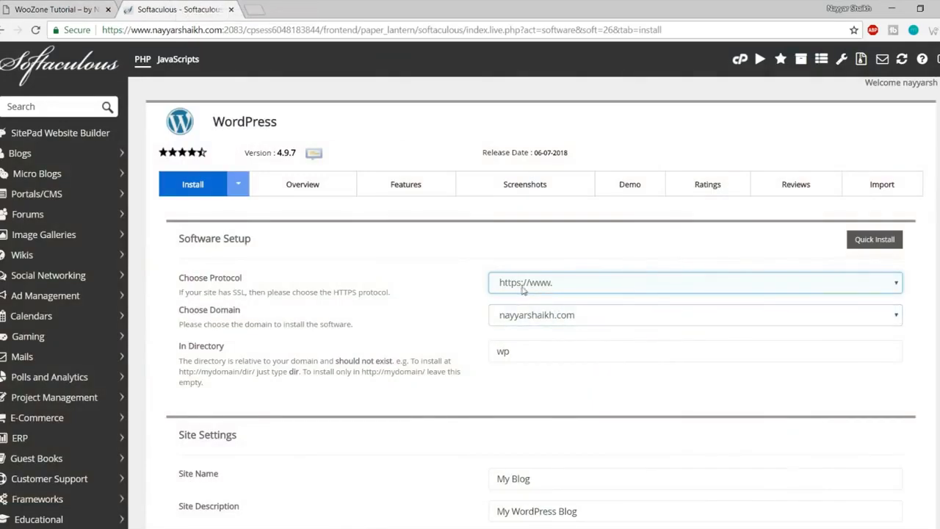
# Step: Choose the woozone2 subdomain and select the default wp directory name
pyautogui.click(561, 320)
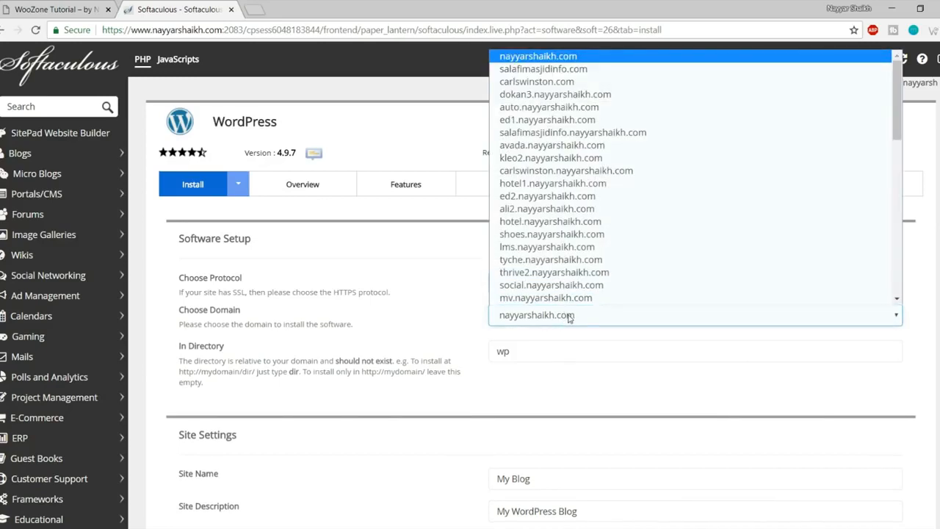
pyautogui.press('w')
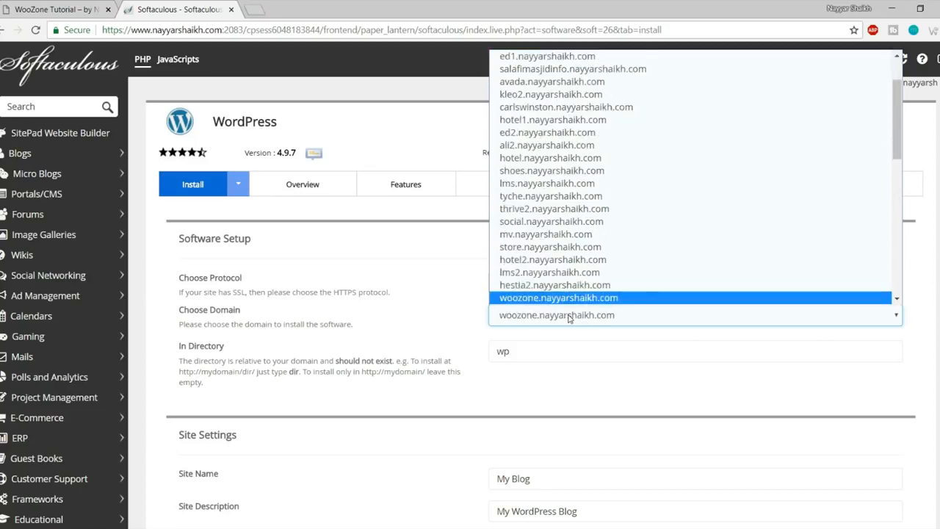
pyautogui.press('Down')
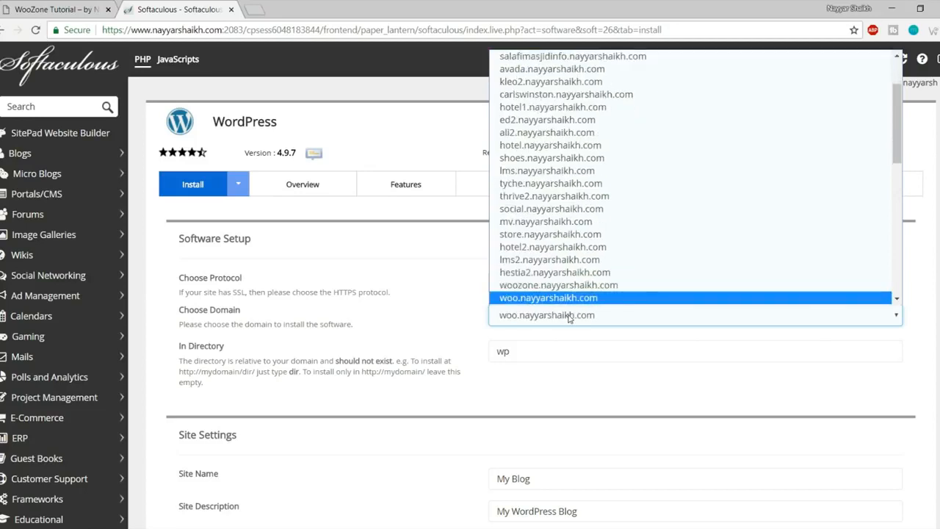
pyautogui.press('Down')
pyautogui.click(570, 353)
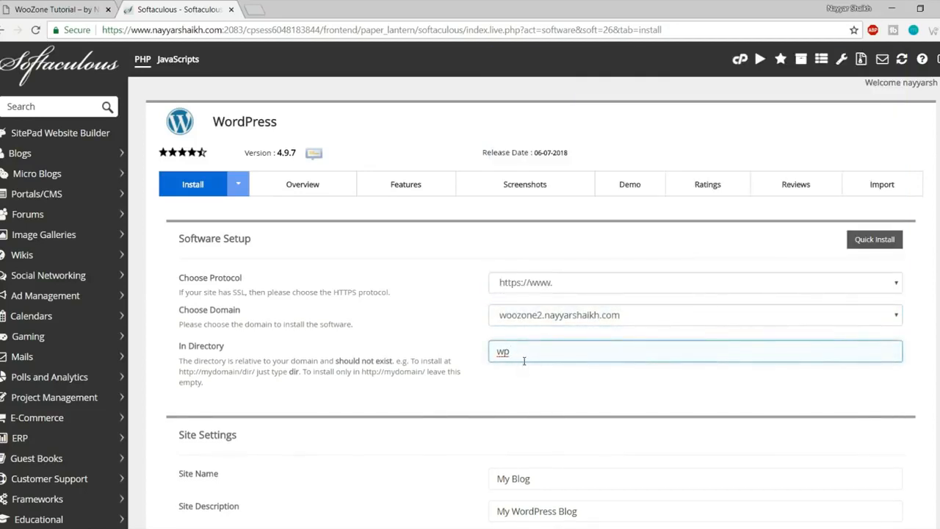
pyautogui.moveTo(529, 356); pyautogui.dragTo(483, 358)
# Step: Clear the wp install directory so WordPress installs at the domain root
pyautogui.click(510, 350)
pyautogui.press('BackSpace')
pyautogui.press('BackSpace')
pyautogui.scroll(-2, 629, 373)
pyautogui.scroll(-2, 585, 377)
# Step: Set the site name to WooZone Tutorial from the autofill suggestion
pyautogui.press('Tab')
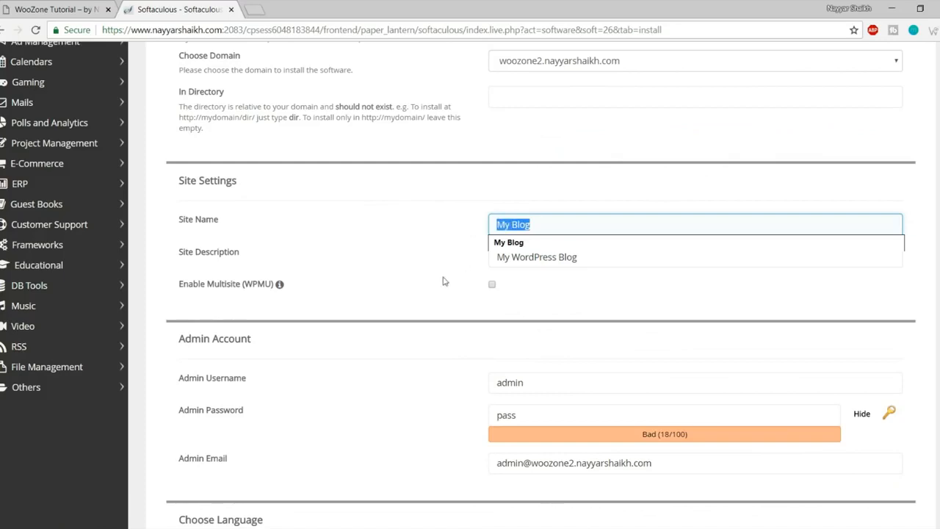
pyautogui.press('Tab')
pyautogui.hotkey('shift', 'Tab')
pyautogui.write('W')
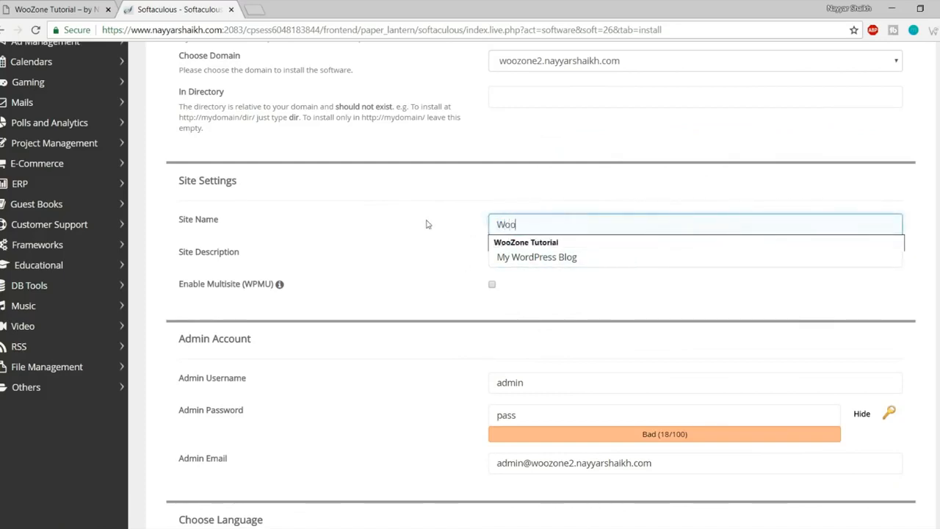
pyautogui.write('oo')
pyautogui.press('Down')
pyautogui.press('Return')
# Step: Fill the site description with the author byline and review the name and description fields
pyautogui.press('Tab')
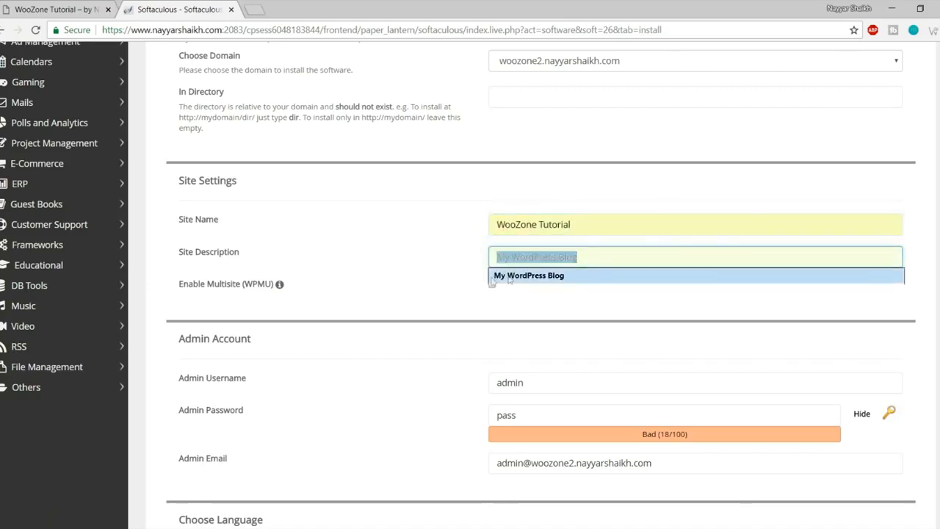
pyautogui.write('b')
pyautogui.hotkey('ctrl', 'a')
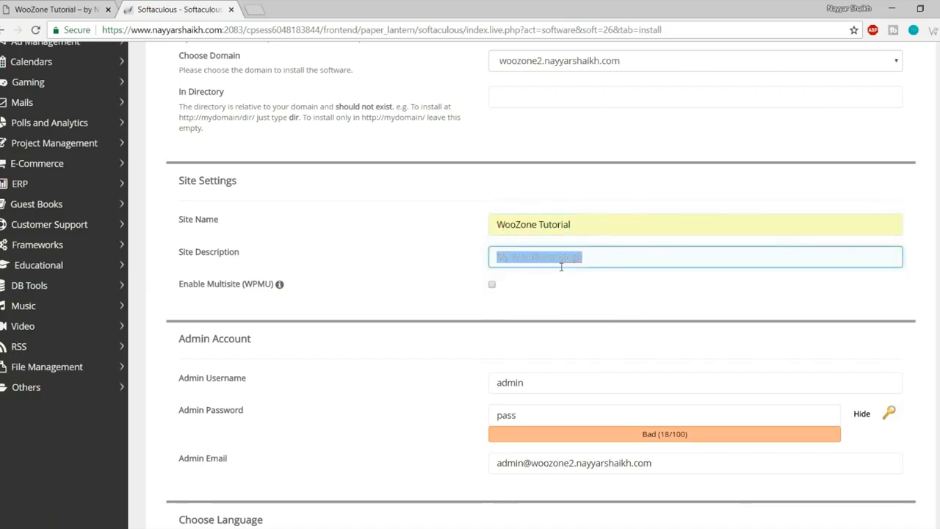
pyautogui.write('b')
pyautogui.press('Down')
pyautogui.press('Return')
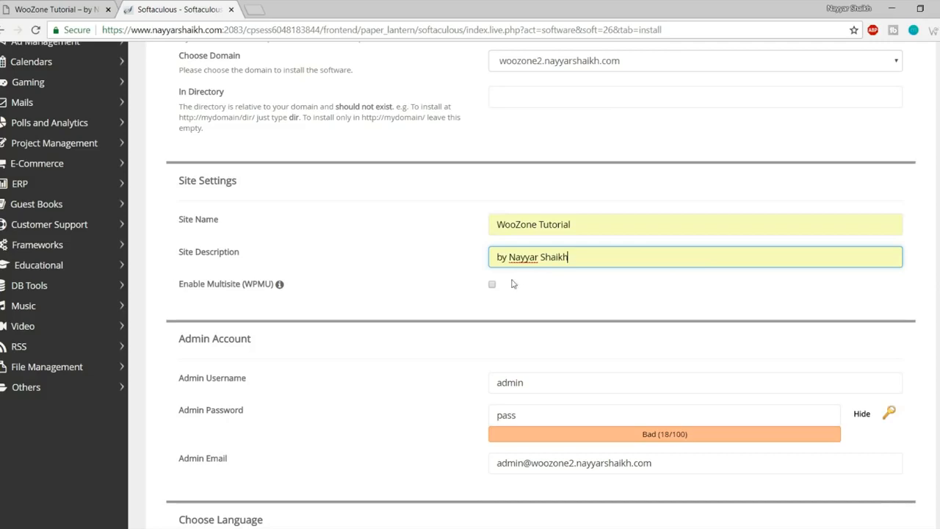
pyautogui.moveTo(600, 223); pyautogui.dragTo(460, 226)
pyautogui.click(459, 226)
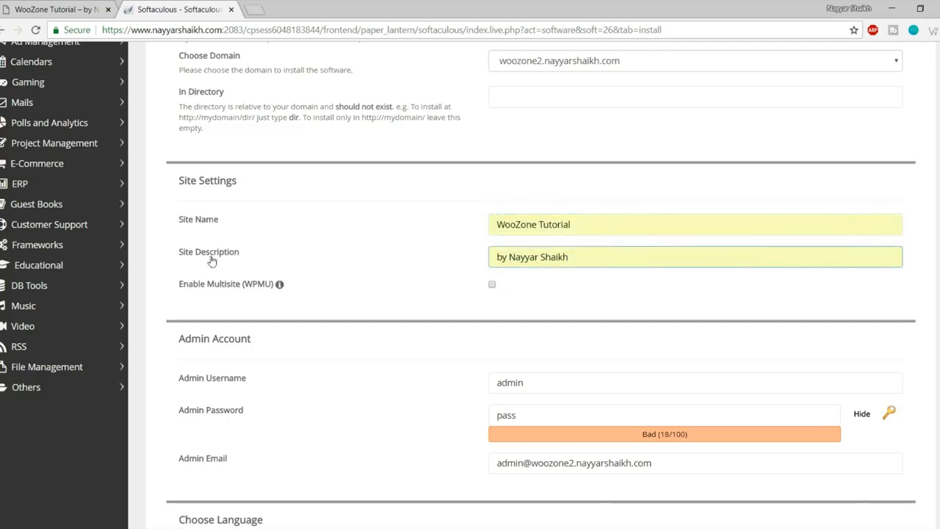
pyautogui.moveTo(590, 260); pyautogui.dragTo(436, 262)
pyautogui.click(433, 266)
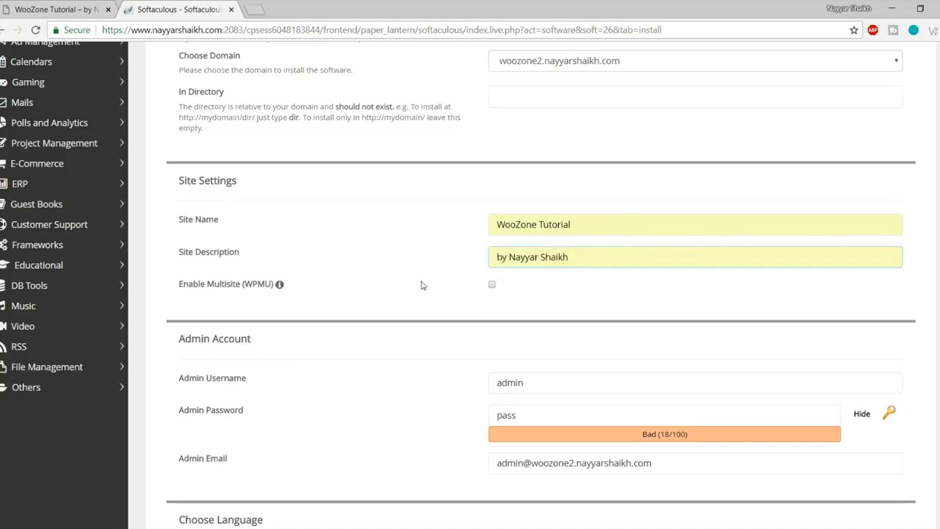
pyautogui.scroll(-3, 427, 336)
pyautogui.moveTo(569, 195); pyautogui.dragTo(569, 226)
# Step: Replace the admin username with a saved username from autofill
pyautogui.hotkey('ctrl', 'a')
pyautogui.write('N')
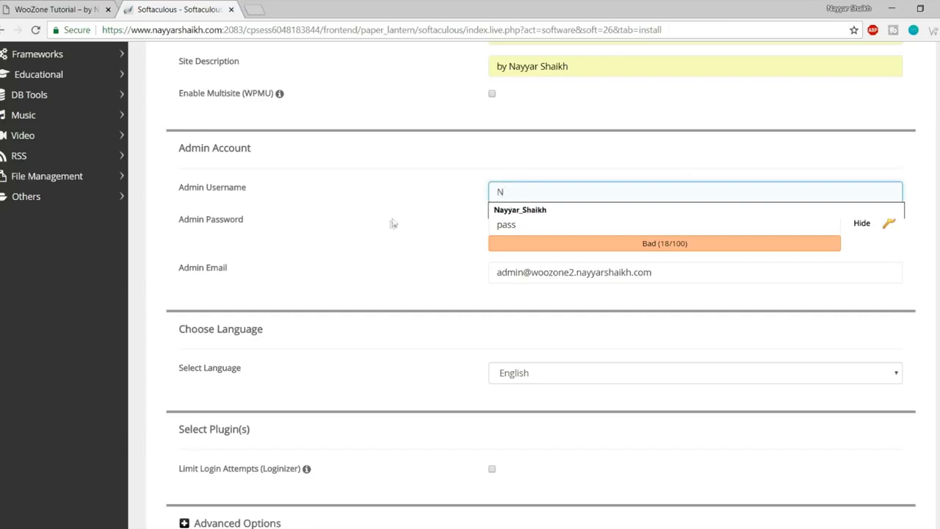
pyautogui.click(508, 213)
pyautogui.doubleClick(569, 194)
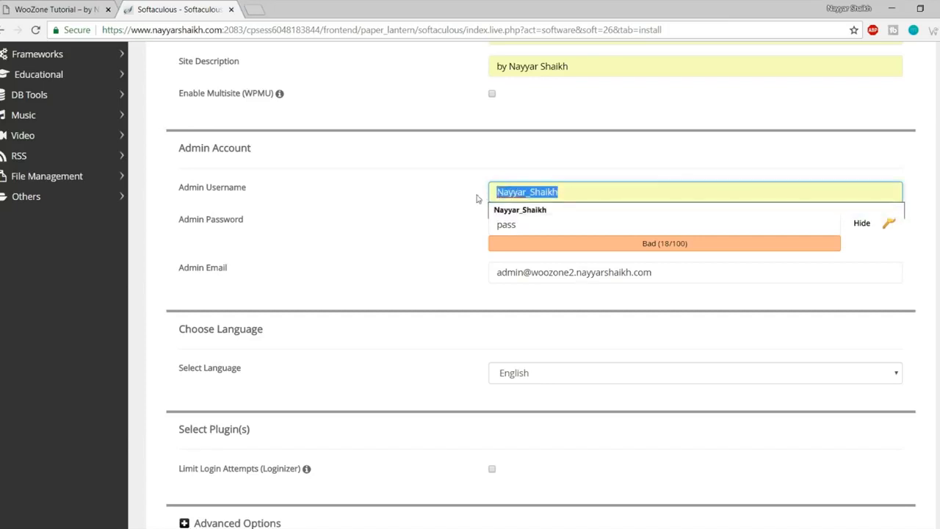
pyautogui.click(471, 200)
pyautogui.click(497, 192)
pyautogui.moveTo(497, 191); pyautogui.dragTo(503, 192)
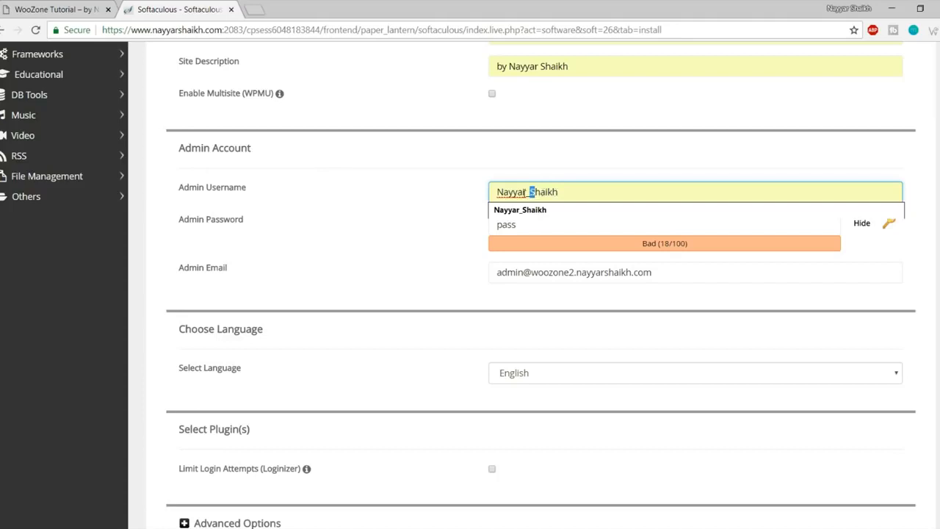
pyautogui.moveTo(502, 192); pyautogui.dragTo(523, 192)
pyautogui.click(527, 191)
pyautogui.doubleClick(527, 192)
pyautogui.click(573, 172)
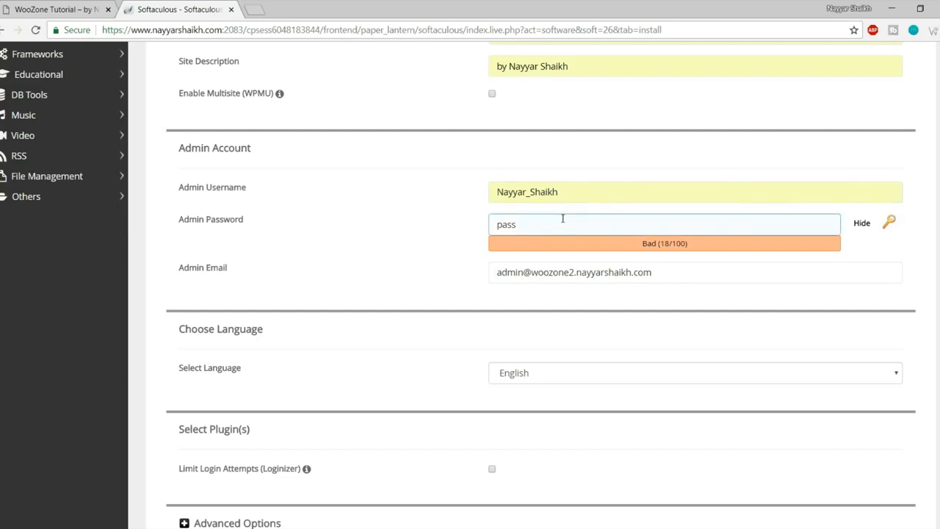
# Step: Enter a new masked admin password and fill the admin e-mail from a saved address
pyautogui.moveTo(563, 218); pyautogui.dragTo(456, 223)
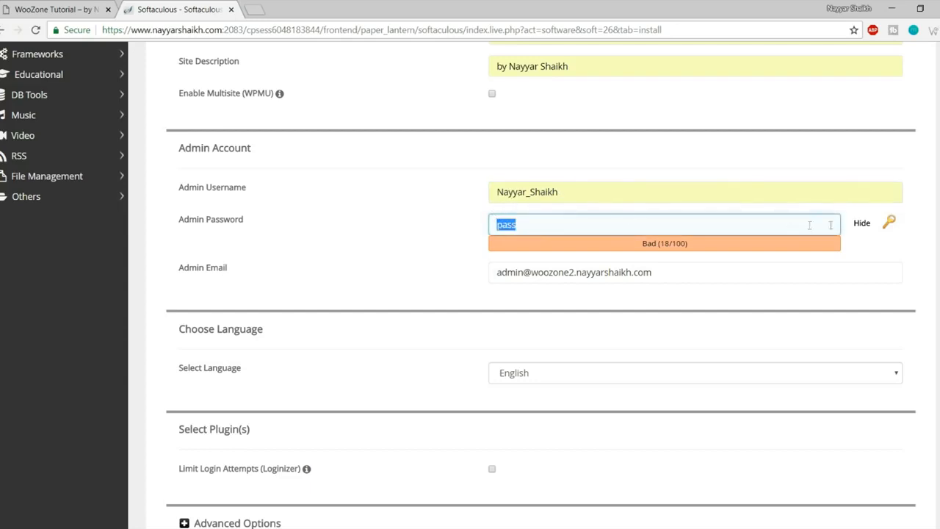
pyautogui.click(859, 225)
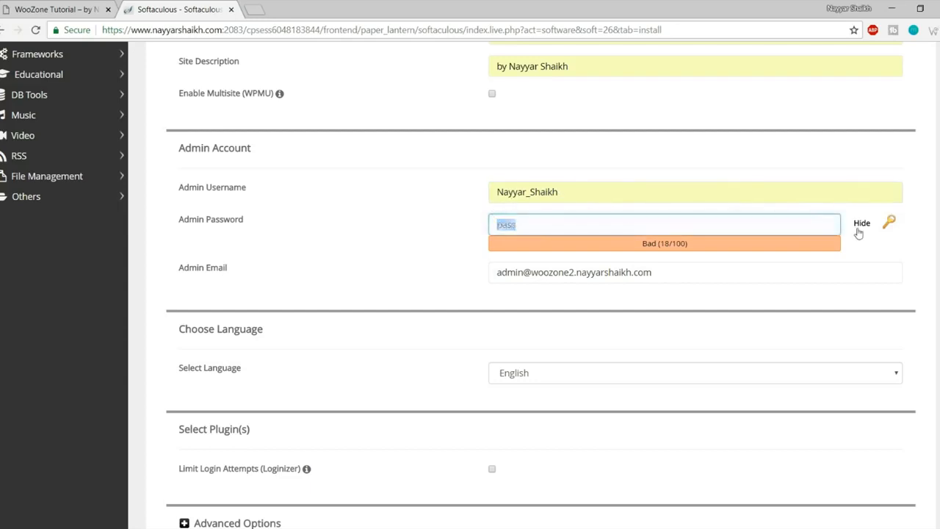
pyautogui.doubleClick(621, 226)
pyautogui.write('••••••')
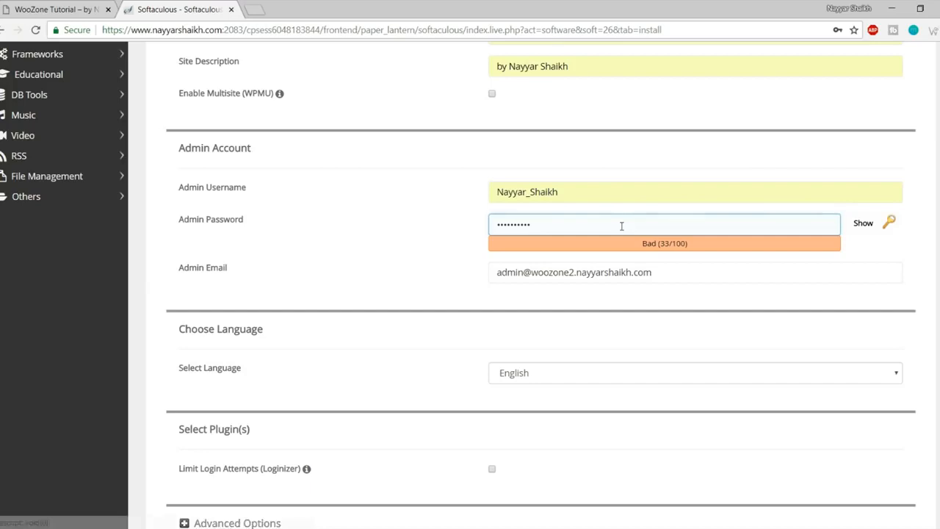
pyautogui.press('Tab')
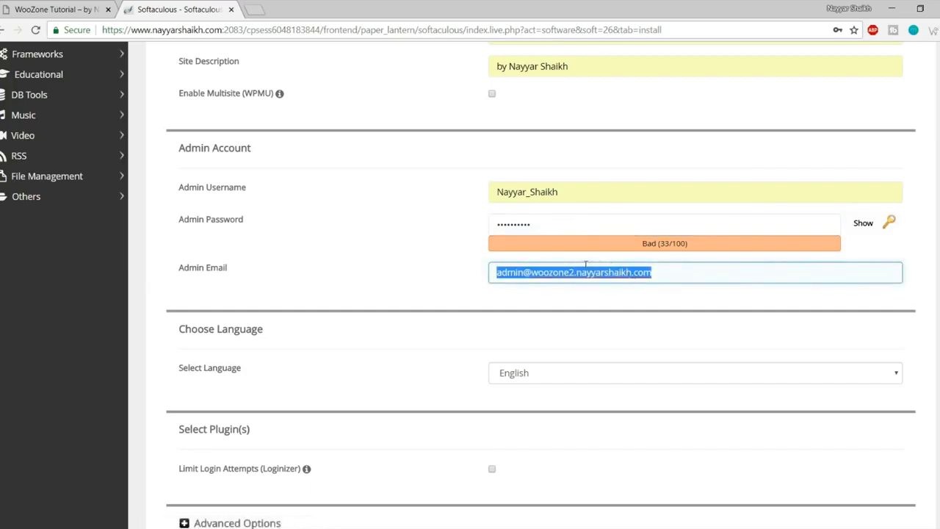
pyautogui.click(556, 288)
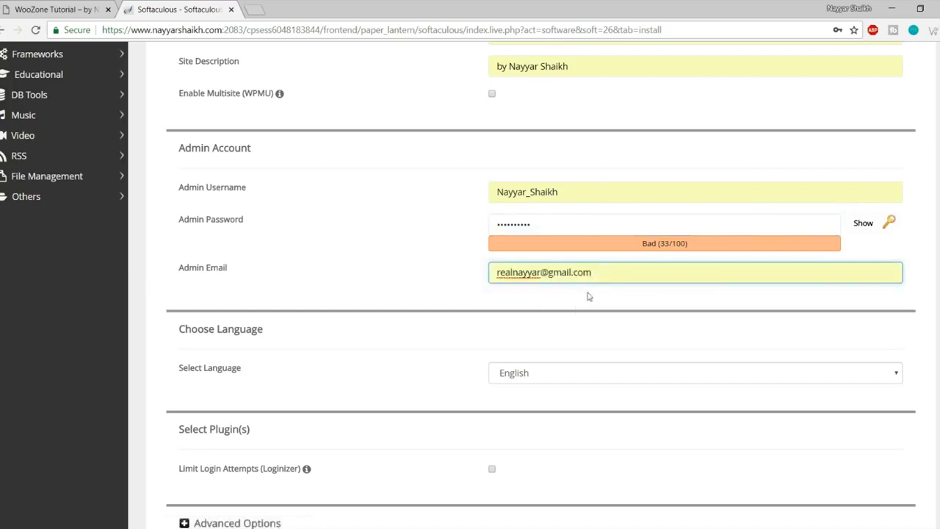
pyautogui.scroll(-7, 602, 323)
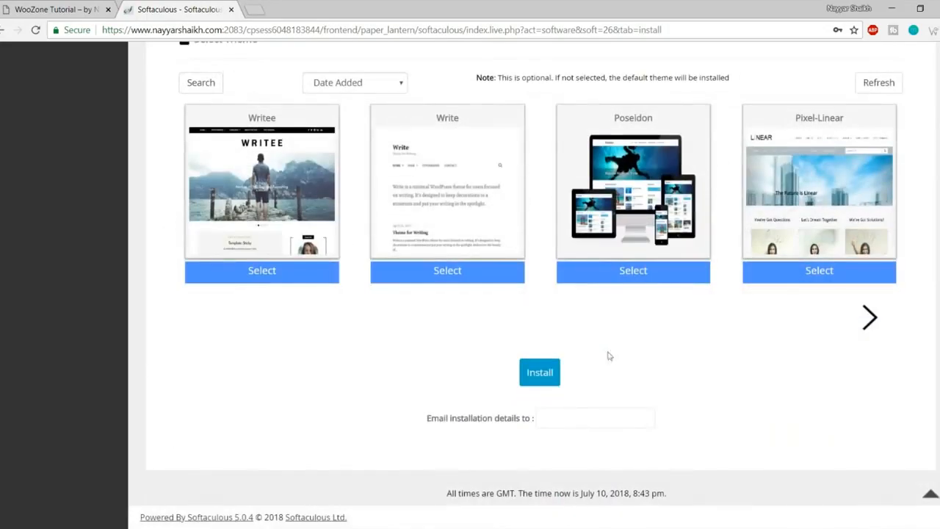
# Step: Install WordPress and open the new site in a new tab to view it
pyautogui.click(543, 373)
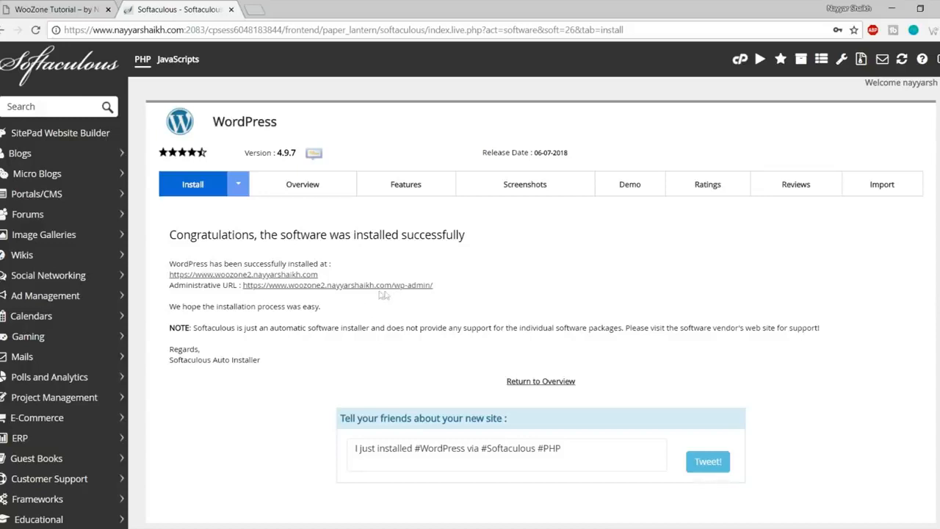
pyautogui.rightClick(283, 276)
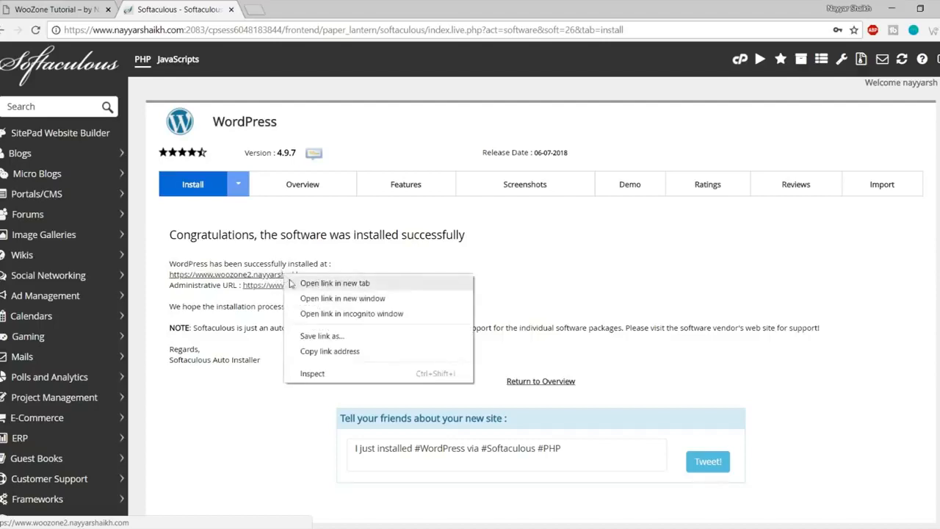
pyautogui.click(335, 282)
pyautogui.click(301, 9)
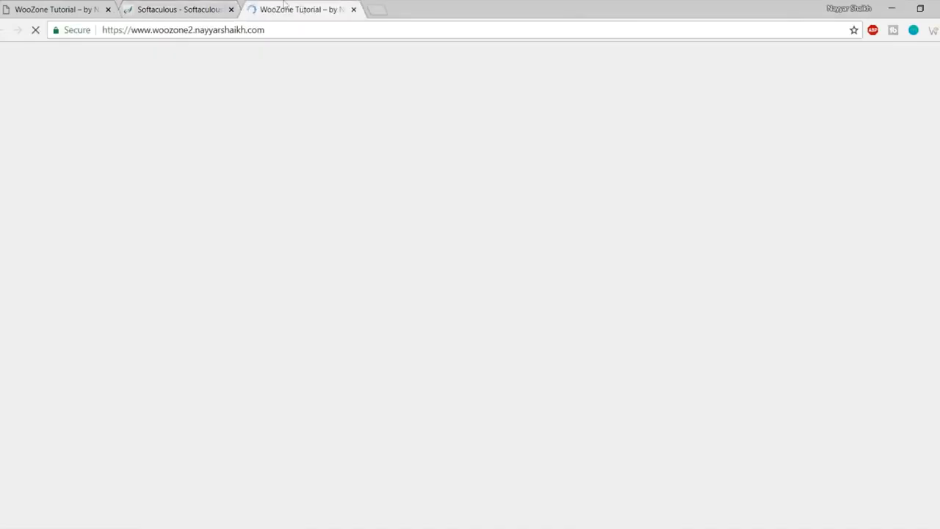
pyautogui.scroll(-5, 509, 315)
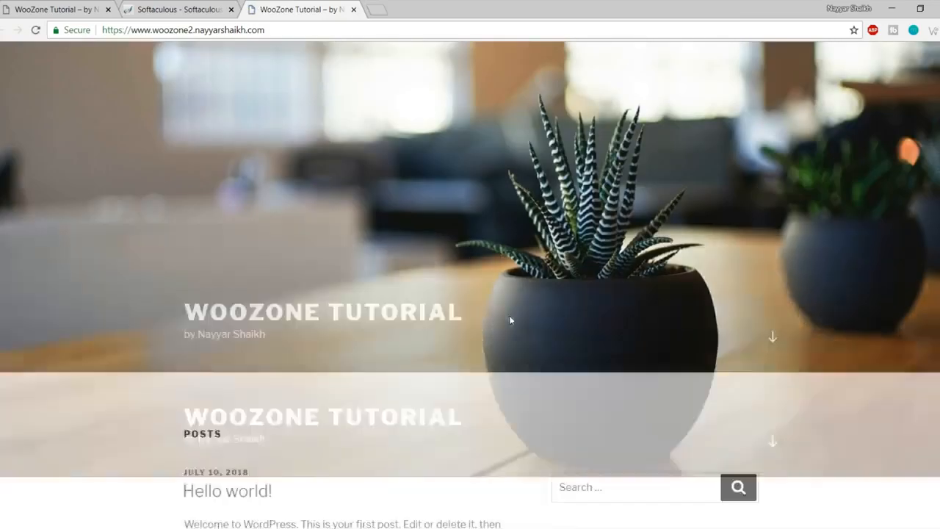
pyautogui.scroll(5, 513, 326)
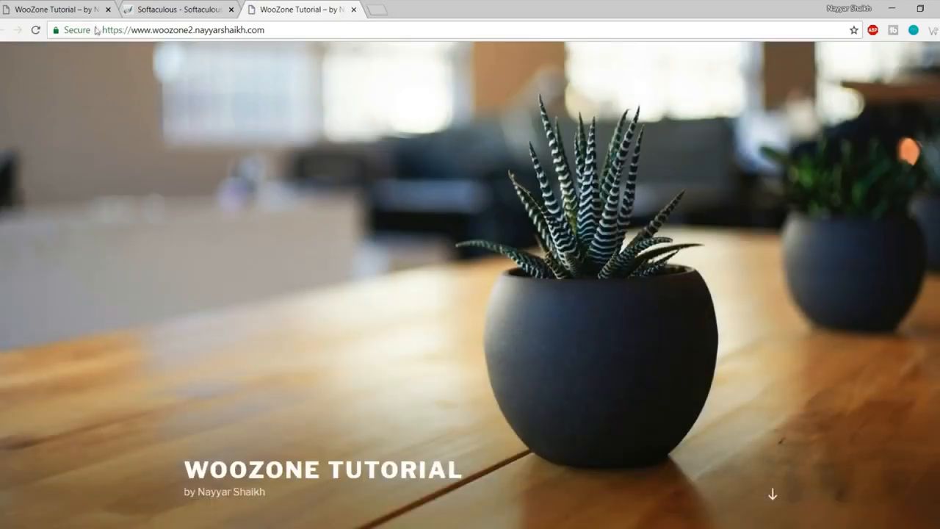
# Step: Open the Administrative URL in a new tab placed beside the installer
pyautogui.click(176, 9)
pyautogui.rightClick(332, 285)
pyautogui.click(371, 292)
pyautogui.moveTo(416, 9); pyautogui.dragTo(269, 6)
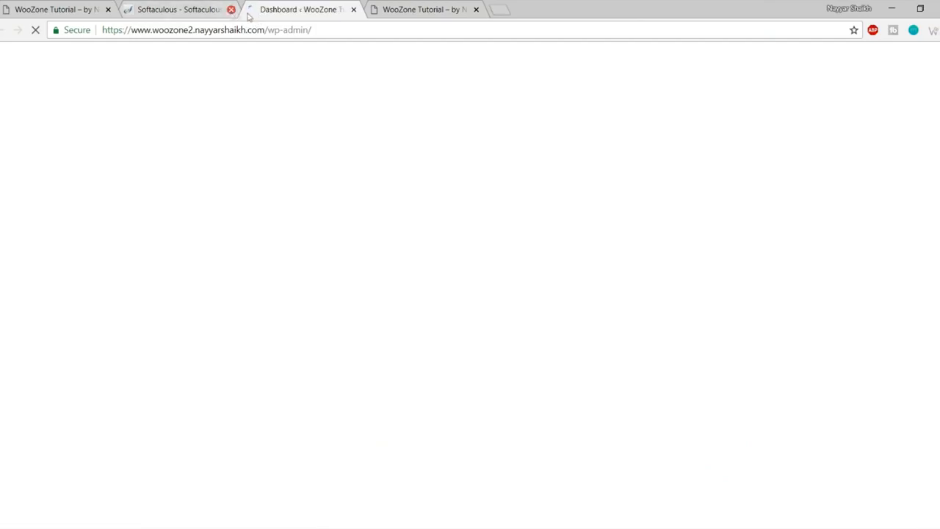
# Step: Close the Softaculous tab, dismiss the privacy notice, and compare the dashboard with the live site
pyautogui.click(231, 9)
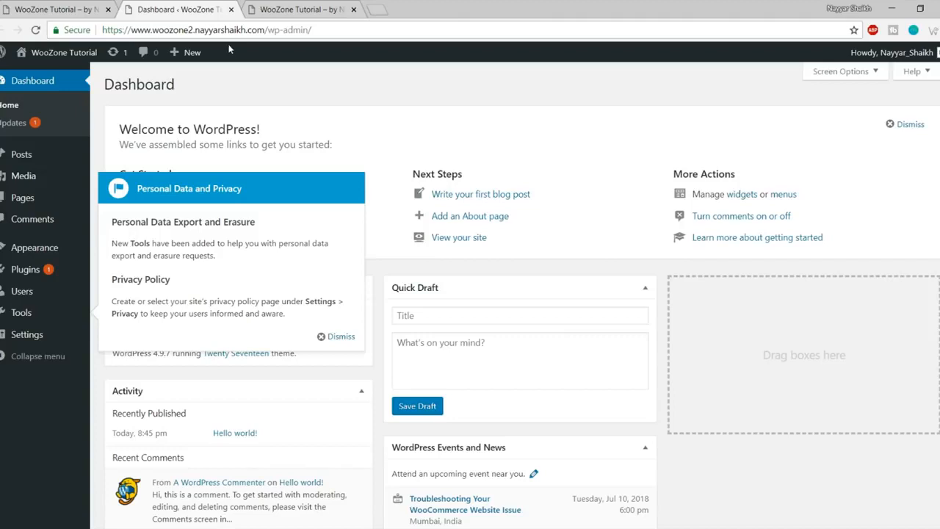
pyautogui.click(341, 337)
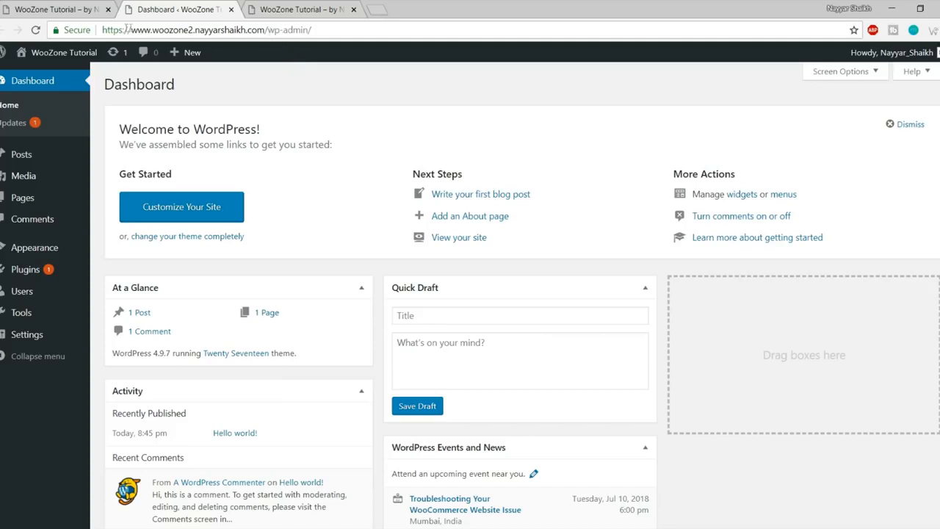
pyautogui.moveTo(104, 29); pyautogui.dragTo(266, 30)
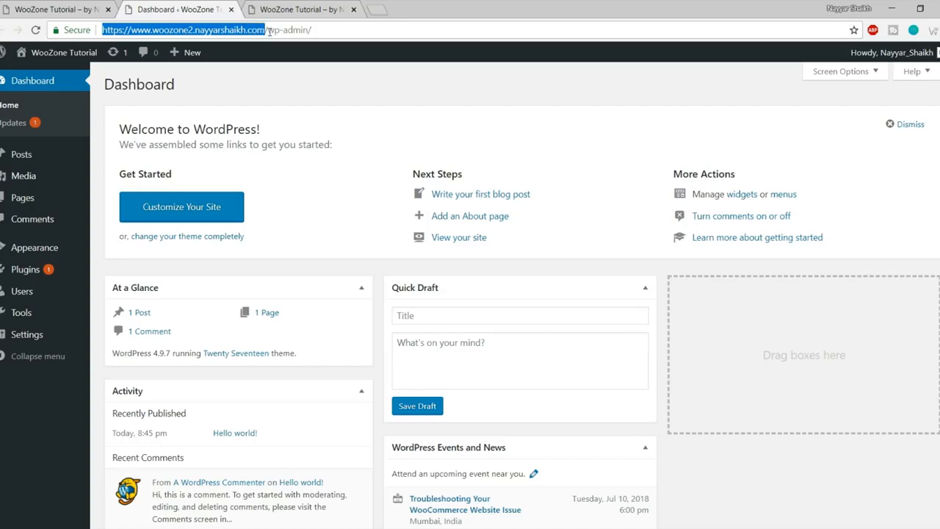
pyautogui.moveTo(333, 29); pyautogui.dragTo(257, 29)
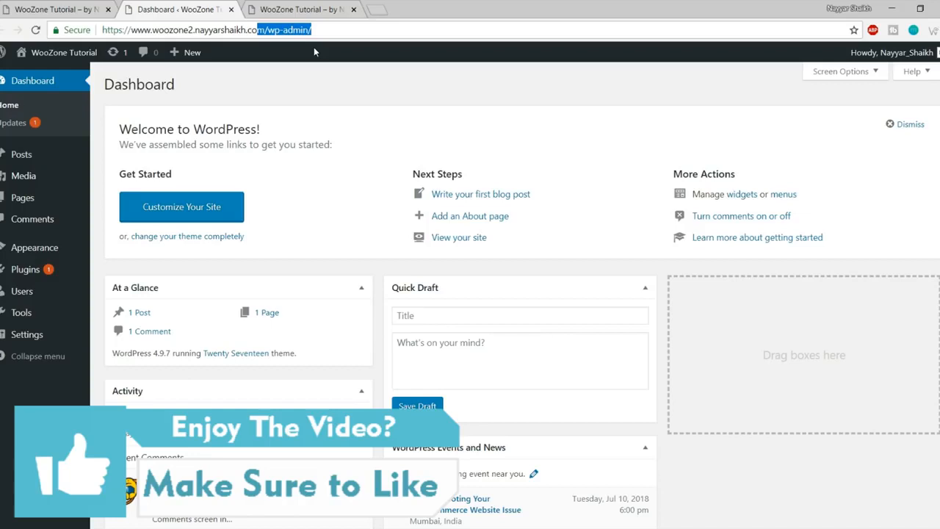
pyautogui.click(317, 11)
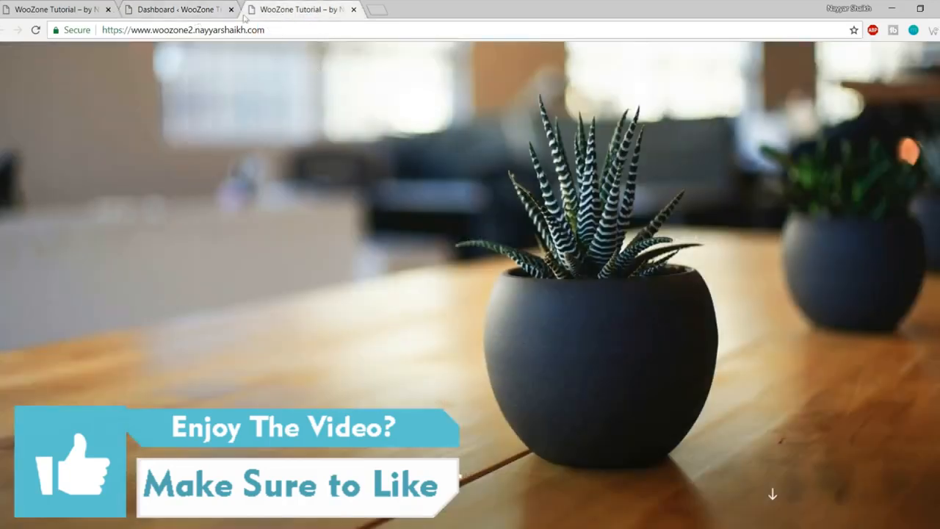
pyautogui.click(163, 8)
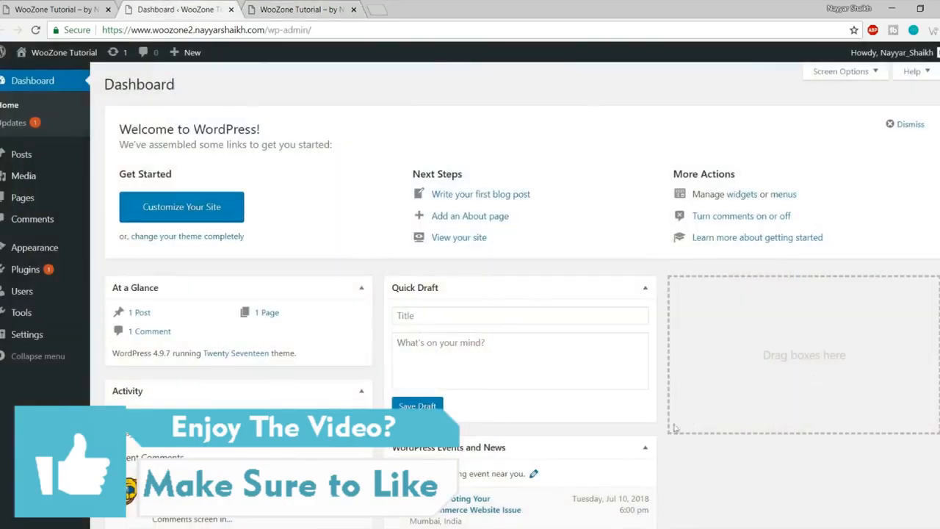
pyautogui.scroll(-3, 690, 415)
pyautogui.scroll(3, 703, 468)
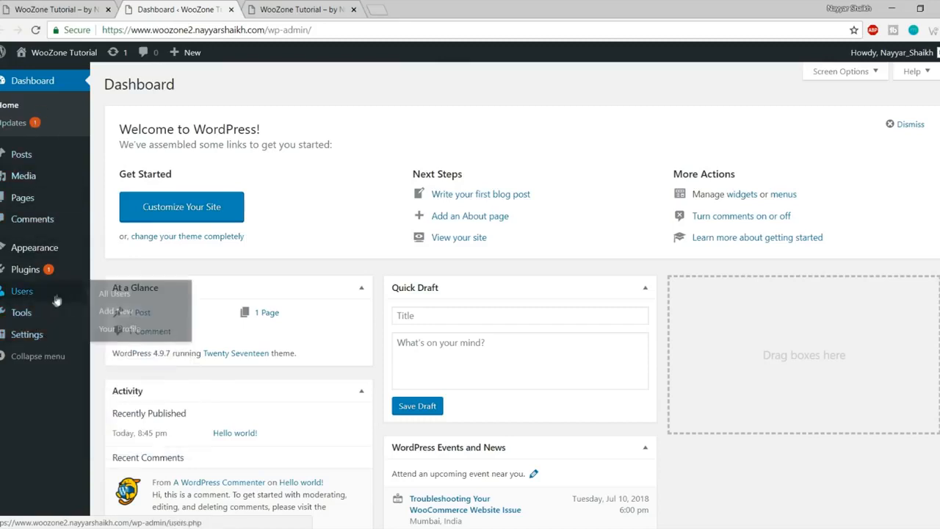
# Step: Open the Themes page and compare it with the live site's front page
pyautogui.click(45, 251)
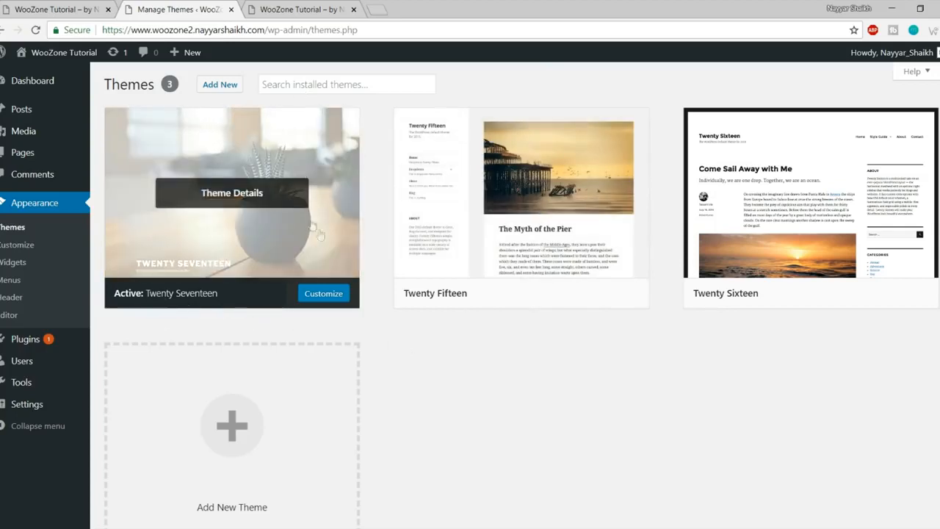
pyautogui.click(308, 8)
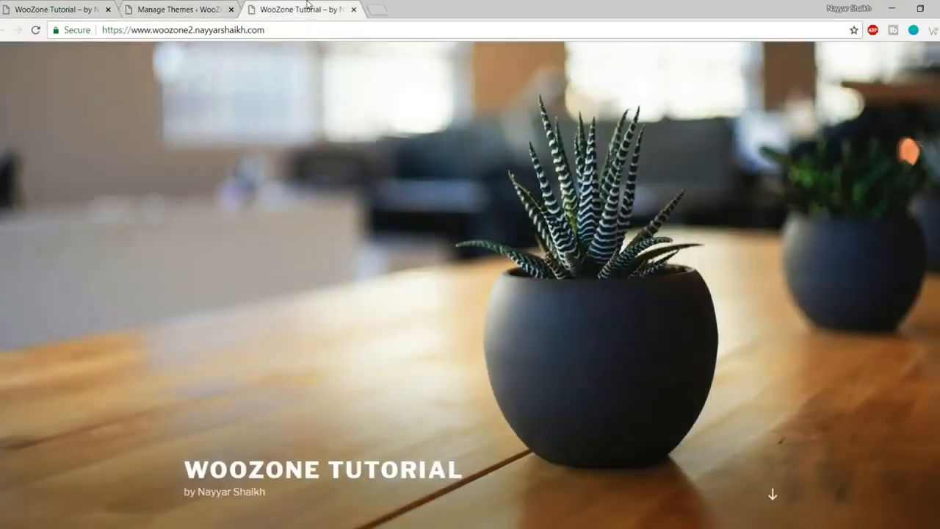
pyautogui.scroll(-5, 913, 381)
pyautogui.scroll(5, 913, 381)
pyautogui.click(176, 9)
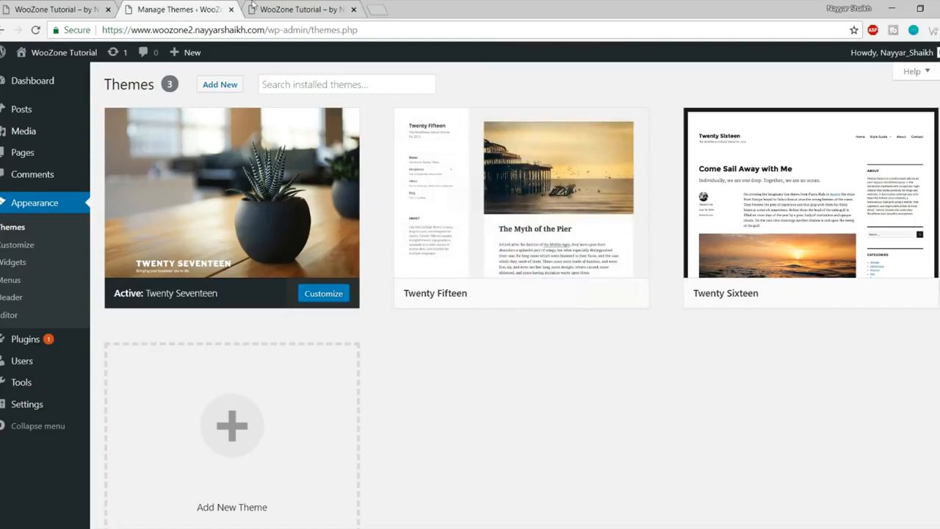
pyautogui.click(280, 5)
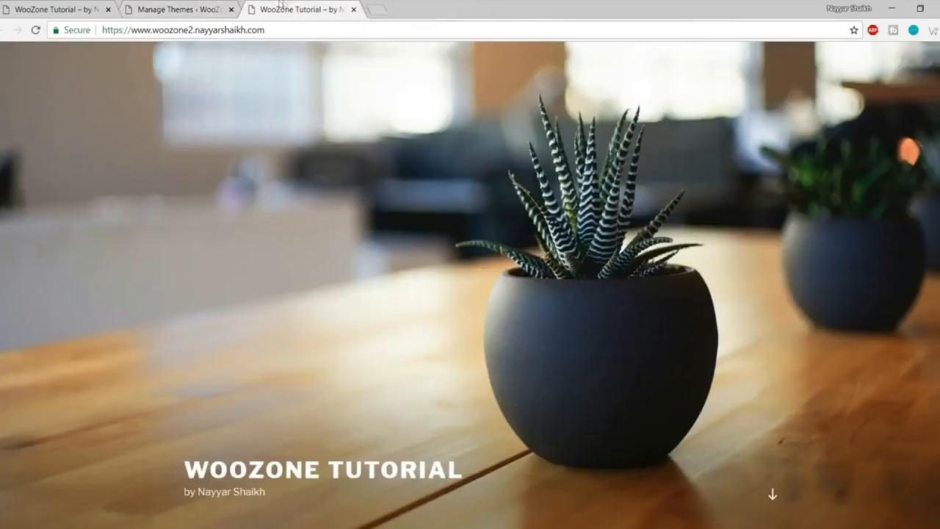
pyautogui.click(196, 6)
# Step: Delete the Twenty Fifteen and Twenty Sixteen themes
pyautogui.click(528, 209)
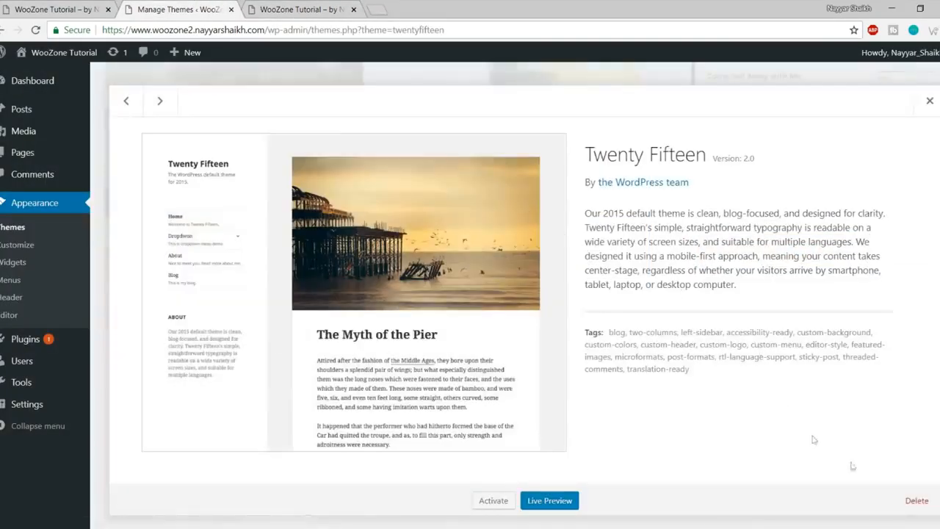
pyautogui.click(911, 500)
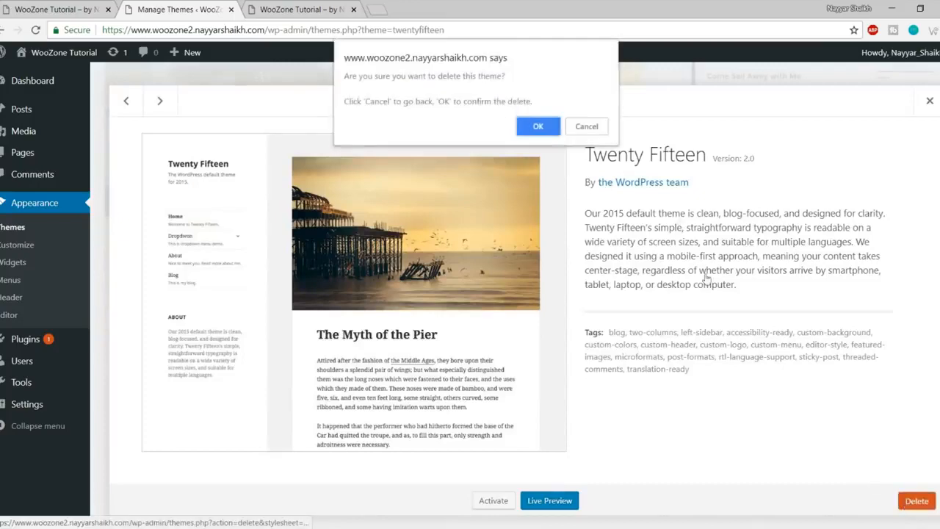
pyautogui.click(538, 127)
pyautogui.click(525, 205)
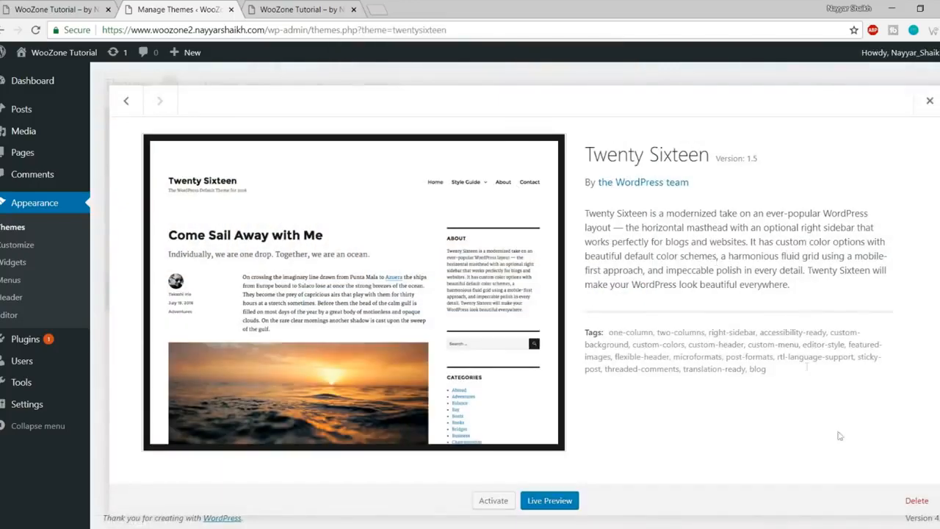
pyautogui.click(902, 505)
pyautogui.click(537, 125)
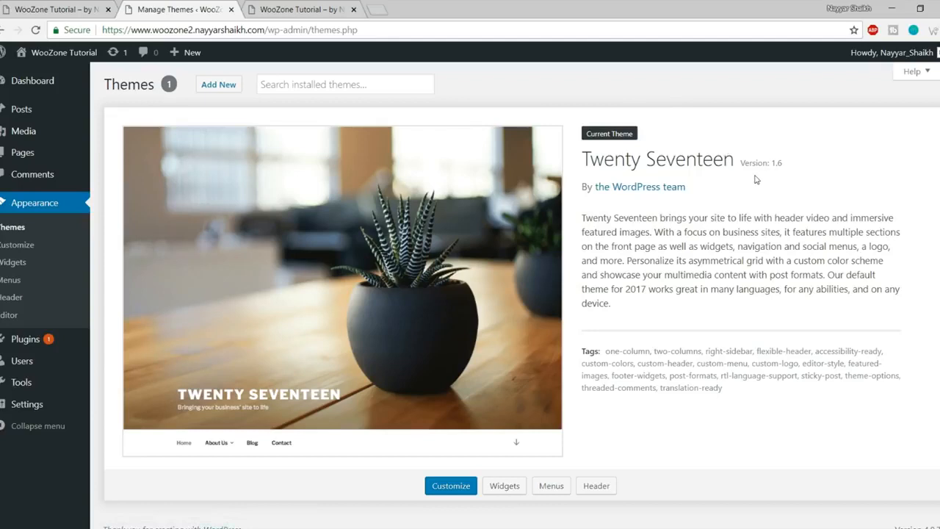
# Step: Search the theme directory for oceanwp, then install and activate OceanWP
pyautogui.click(224, 85)
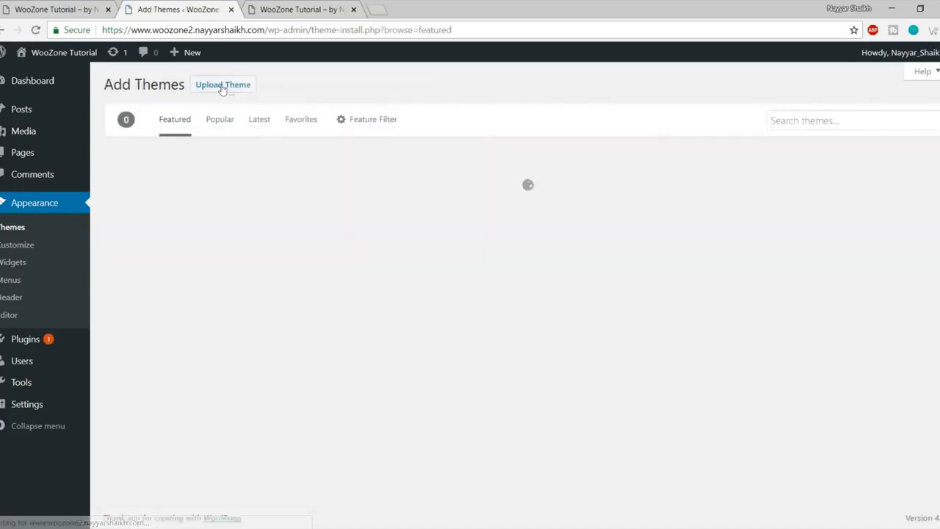
pyautogui.scroll(-4, 771, 232)
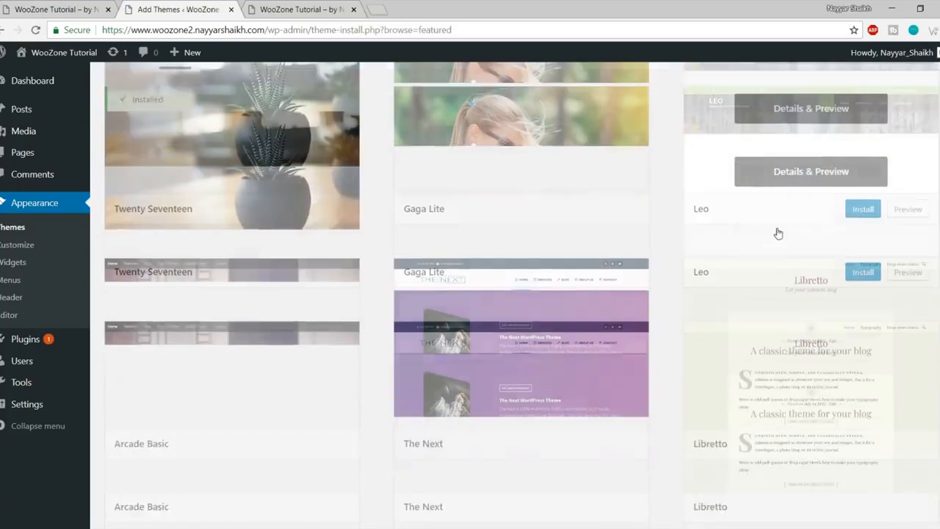
pyautogui.scroll(-5, 765, 234)
pyautogui.scroll(9, 755, 273)
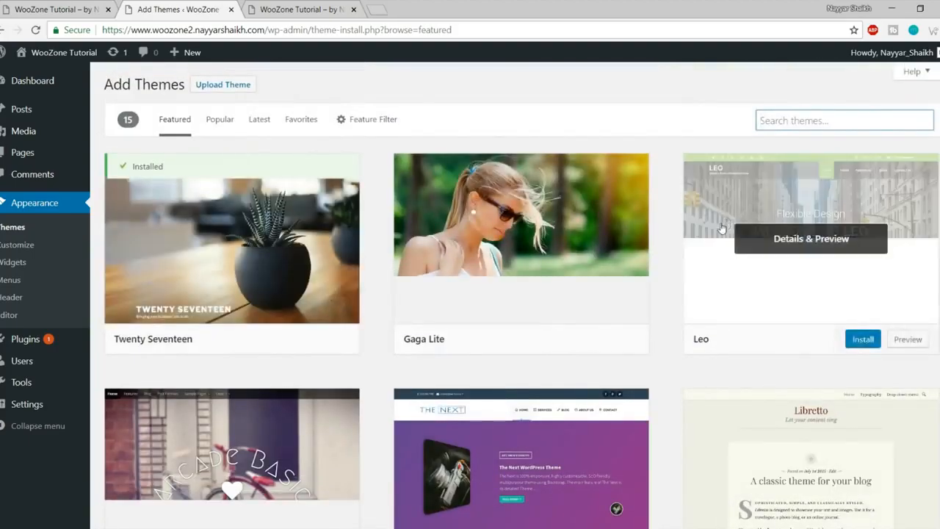
pyautogui.scroll(-3, 587, 242)
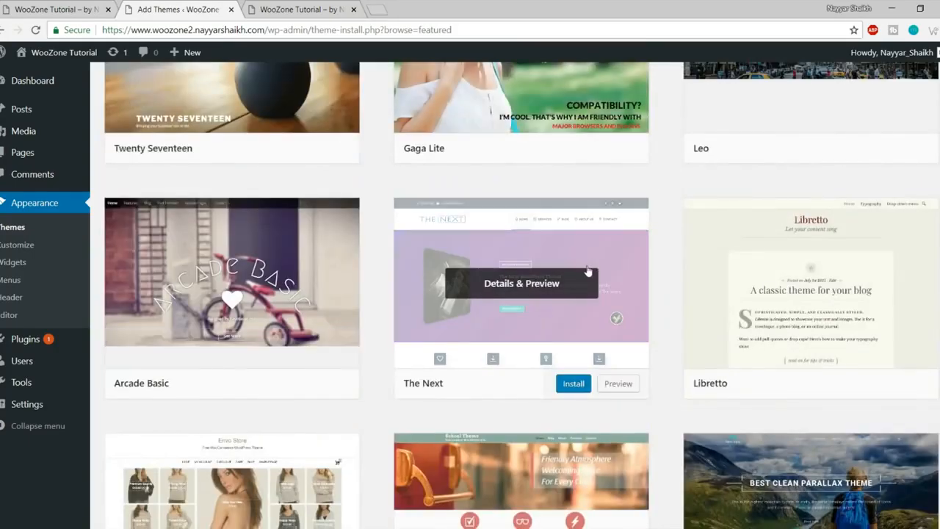
pyautogui.scroll(3, 588, 271)
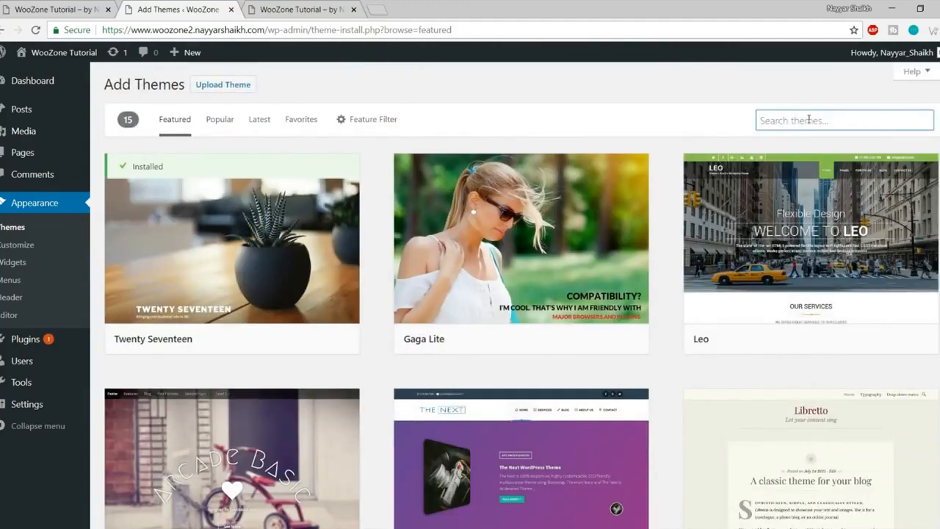
pyautogui.write('oceanwp')
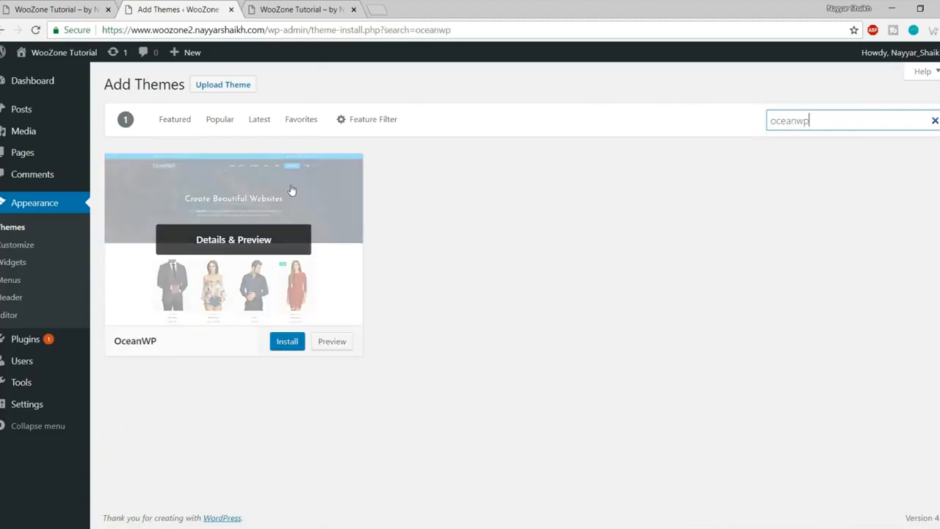
pyautogui.click(288, 342)
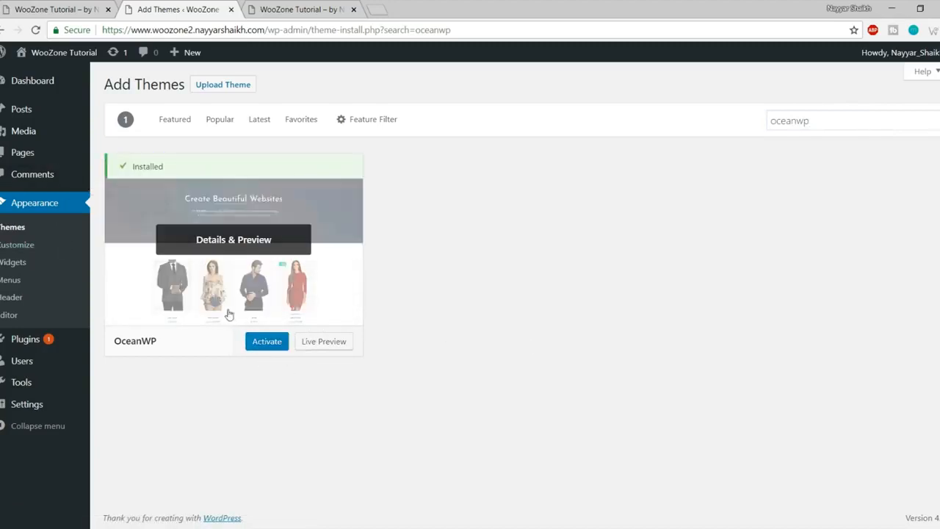
pyautogui.click(258, 343)
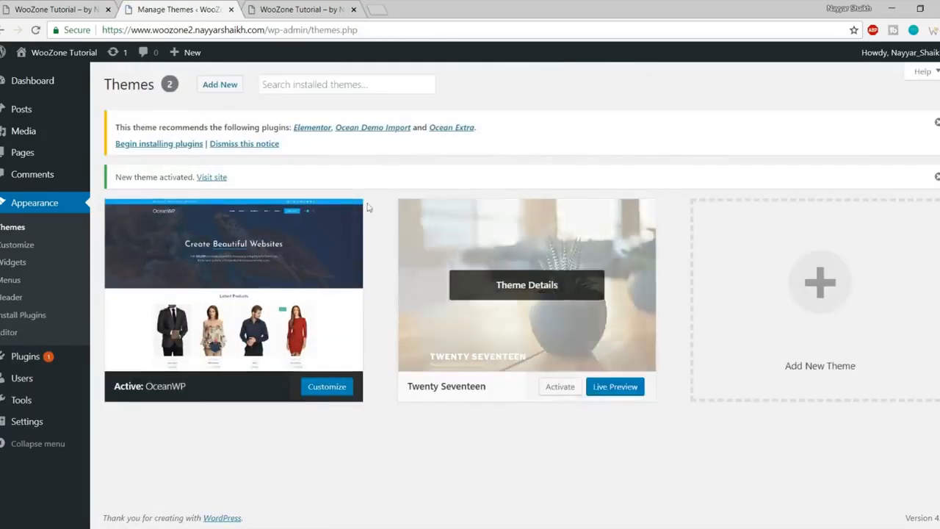
pyautogui.click(293, 8)
pyautogui.click(35, 31)
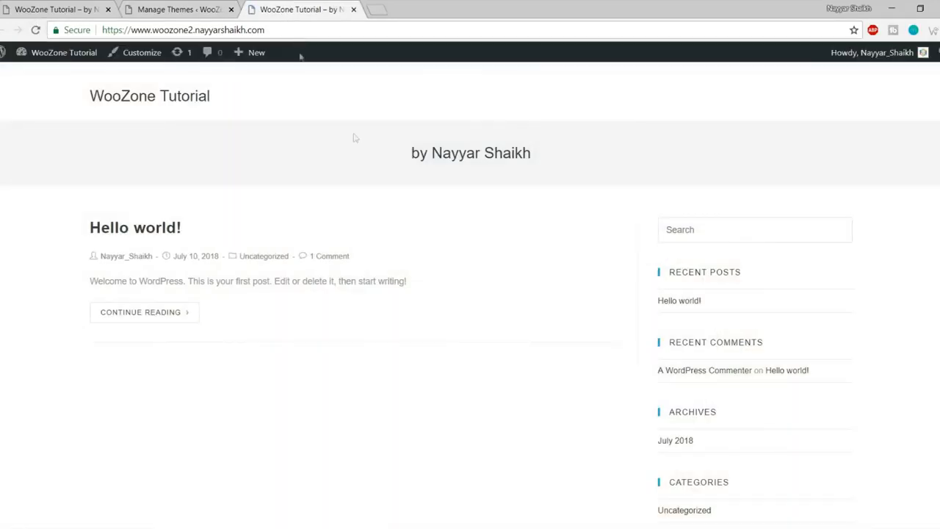
pyautogui.scroll(-5, 419, 278)
pyautogui.scroll(4, 420, 316)
pyautogui.scroll(-3, 779, 354)
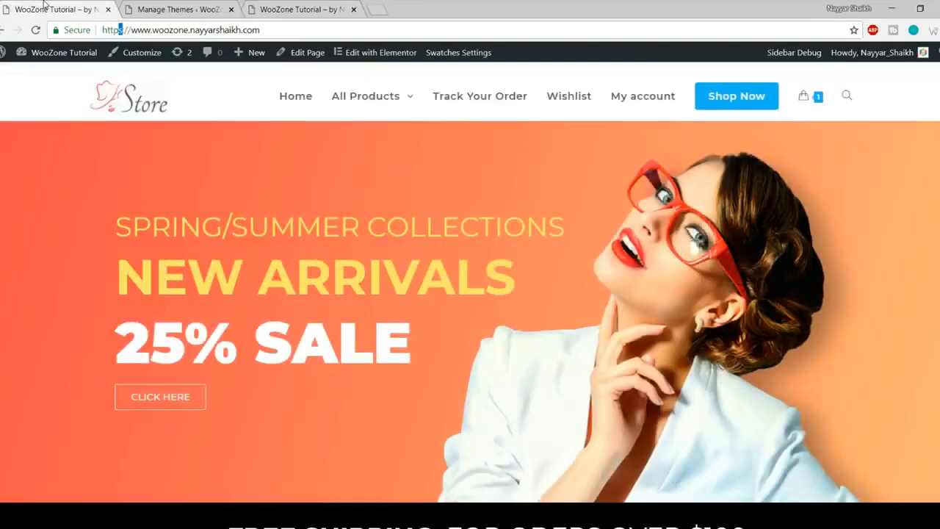
pyautogui.scroll(-5, 155, 273)
pyautogui.scroll(-3, 155, 273)
pyautogui.scroll(10, 156, 273)
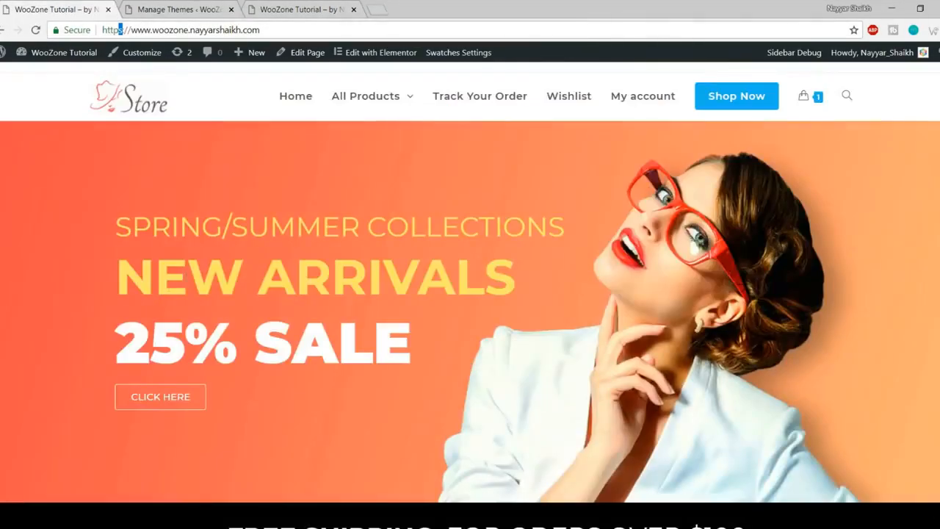
pyautogui.click(195, 8)
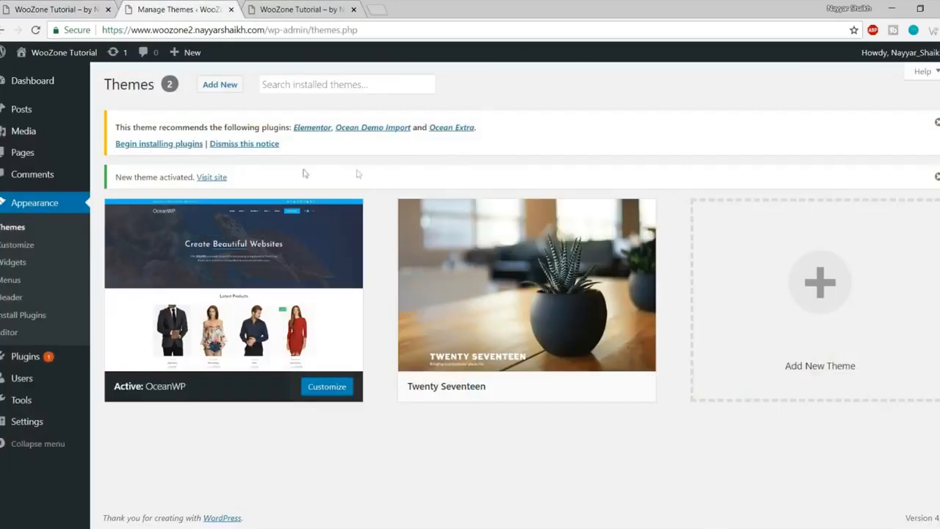
pyautogui.moveTo(114, 128); pyautogui.dragTo(384, 149)
# Step: Bulk-install Elementor, Ocean Demo Import and Ocean Extra, then return to the Dashboard
pyautogui.click(386, 150)
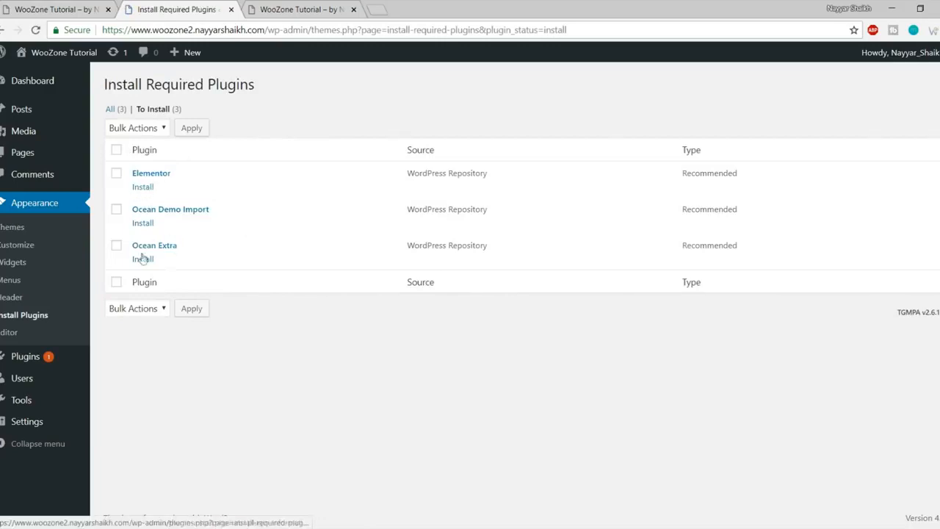
pyautogui.click(116, 151)
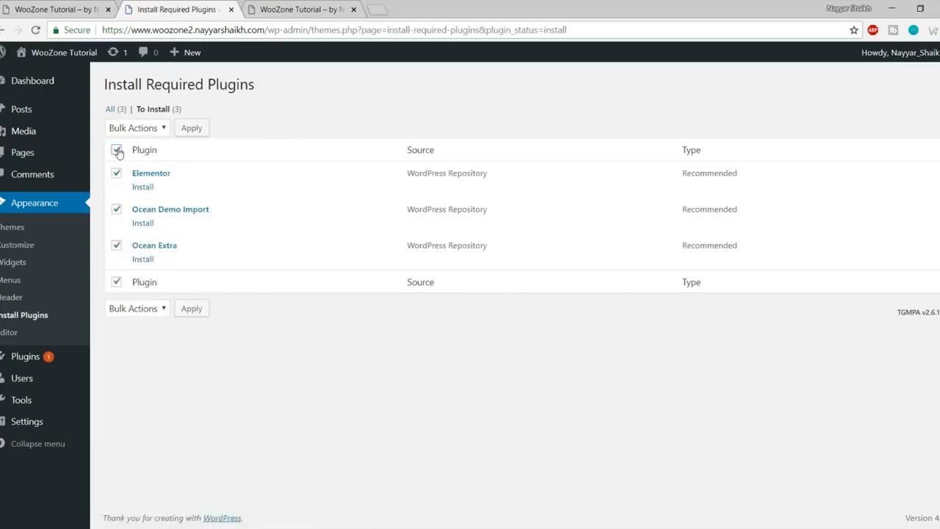
pyautogui.click(149, 129)
pyautogui.click(146, 156)
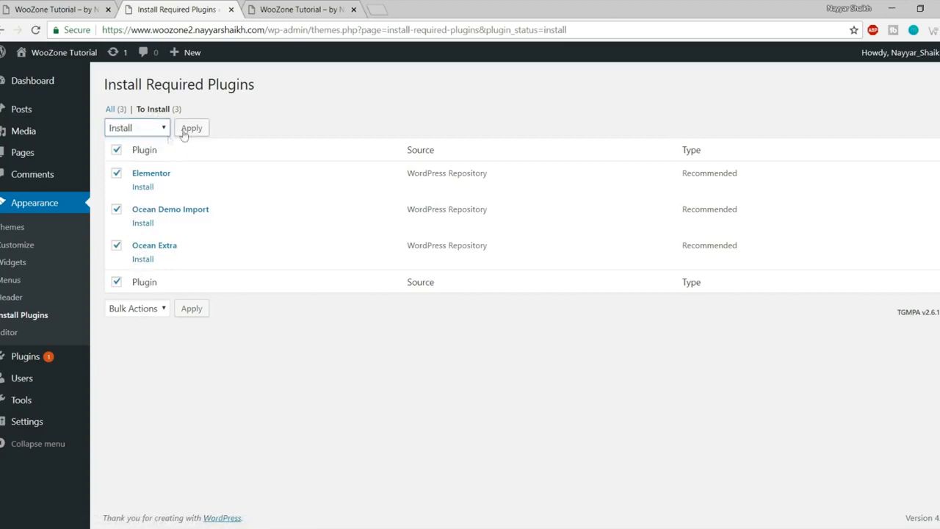
pyautogui.click(188, 130)
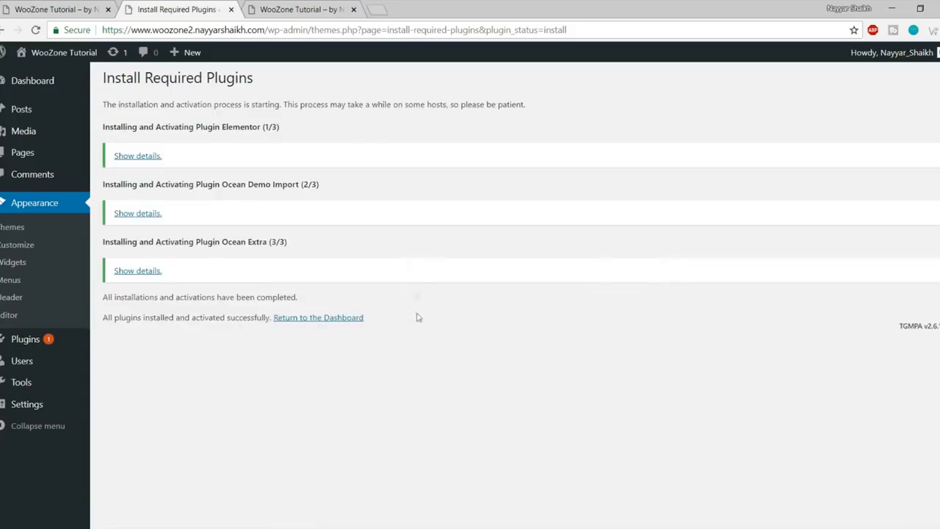
pyautogui.click(317, 318)
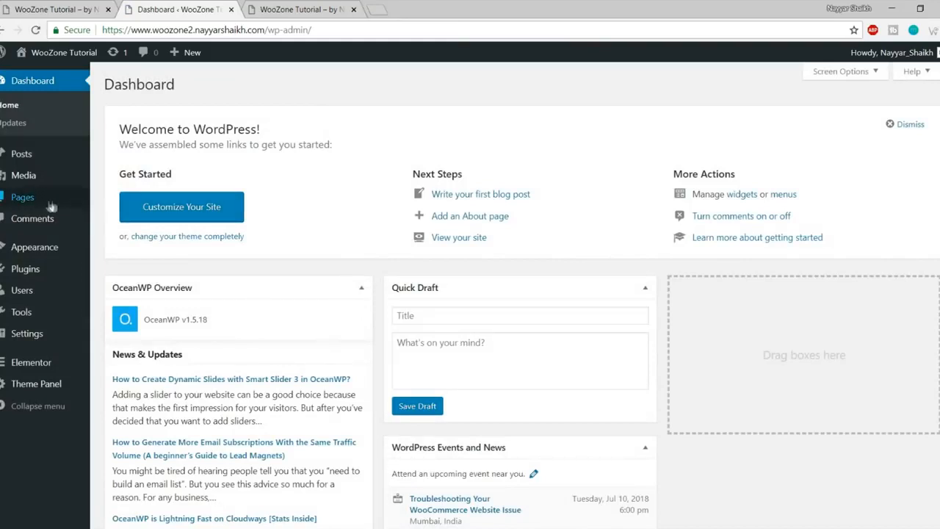
# Step: Search Add New plugins for woocommerce, then install and activate the WooCommerce plugin
pyautogui.moveTo(22, 282)
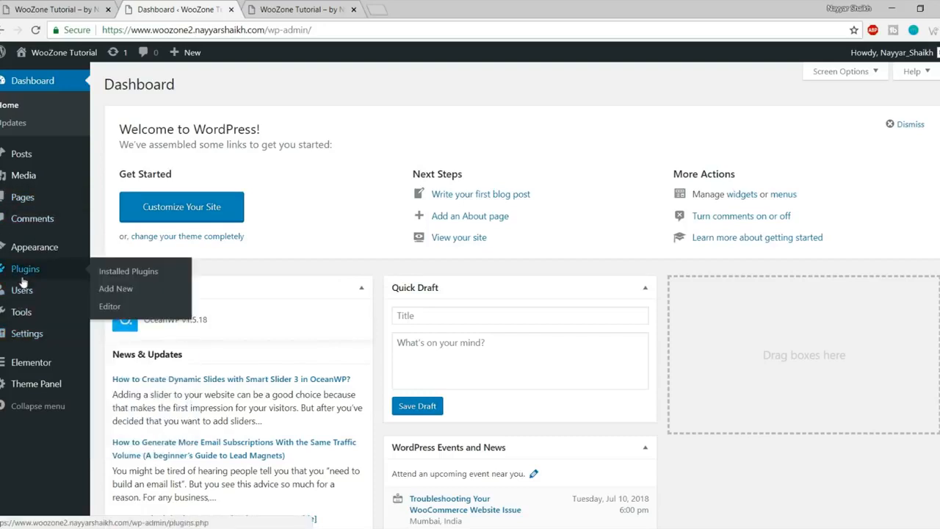
pyautogui.click(129, 289)
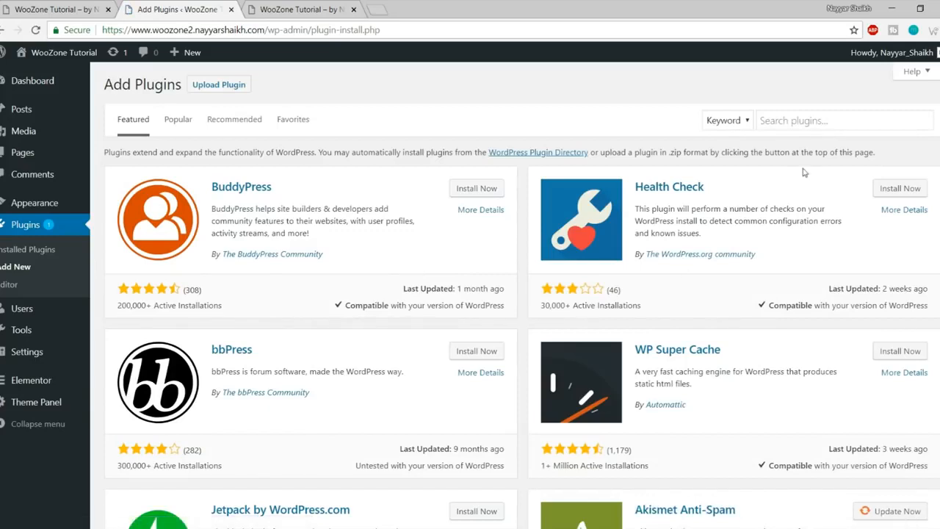
pyautogui.click(796, 119)
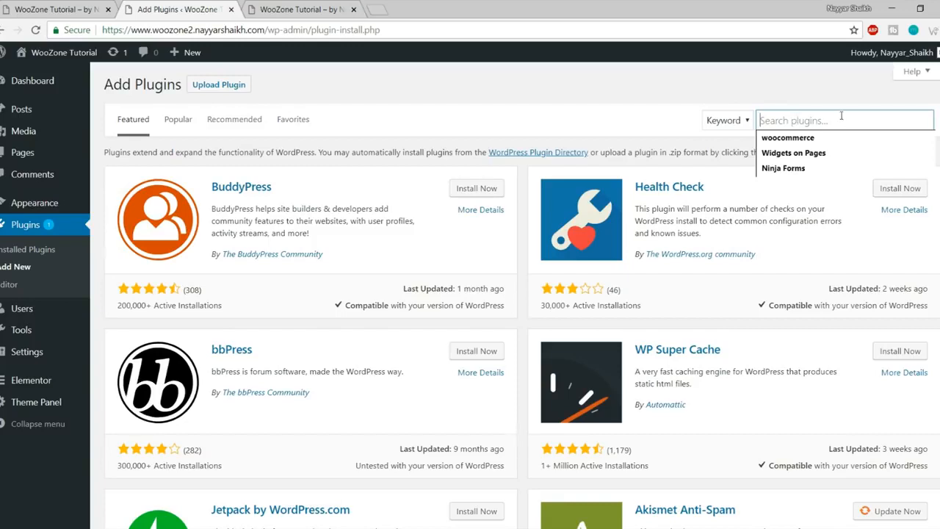
pyautogui.press('Down')
pyautogui.press('Return')
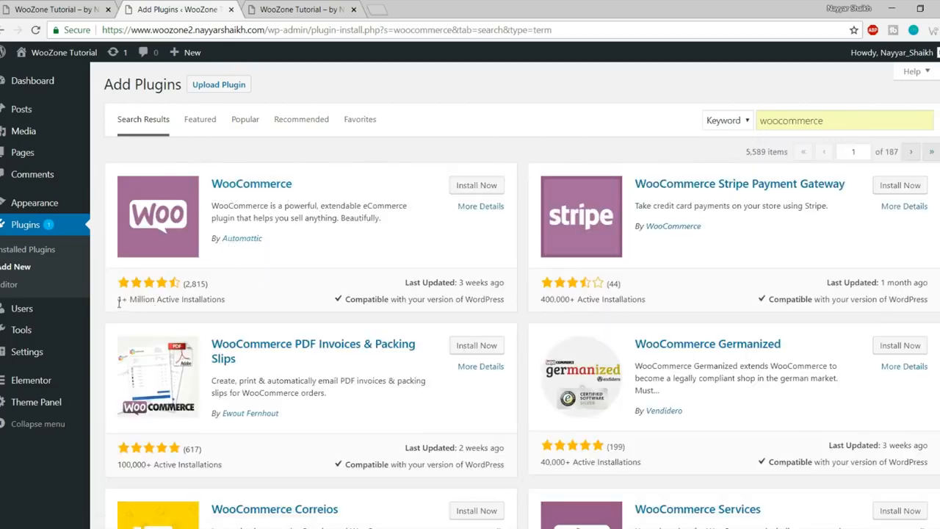
pyautogui.moveTo(118, 300); pyautogui.dragTo(246, 300)
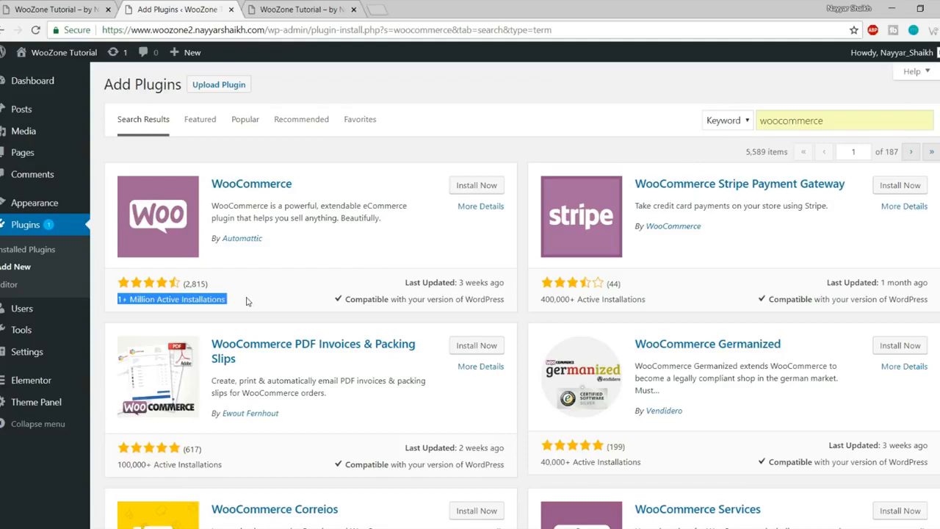
pyautogui.click(247, 300)
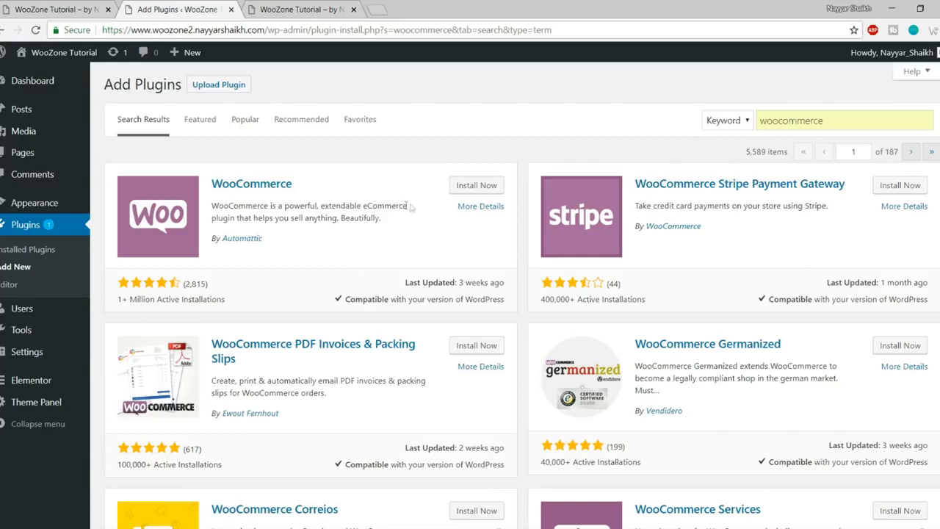
pyautogui.click(456, 188)
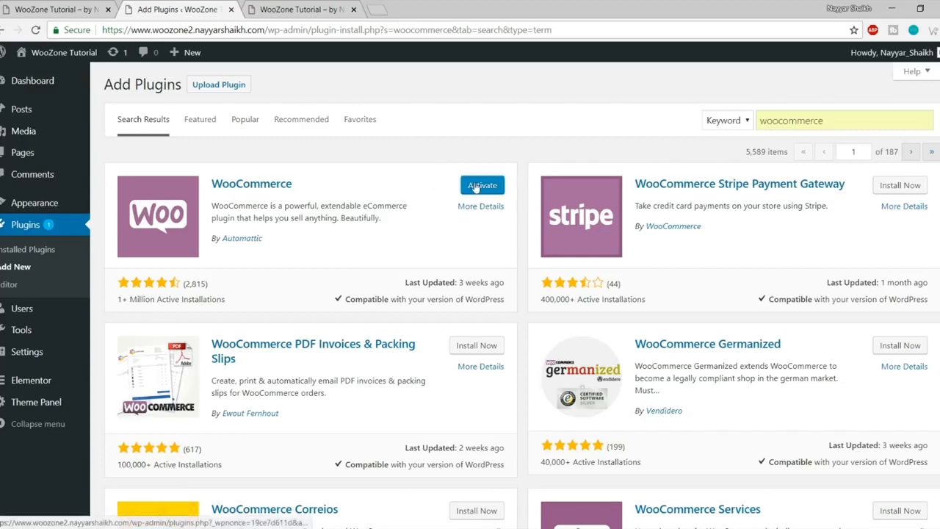
pyautogui.click(485, 185)
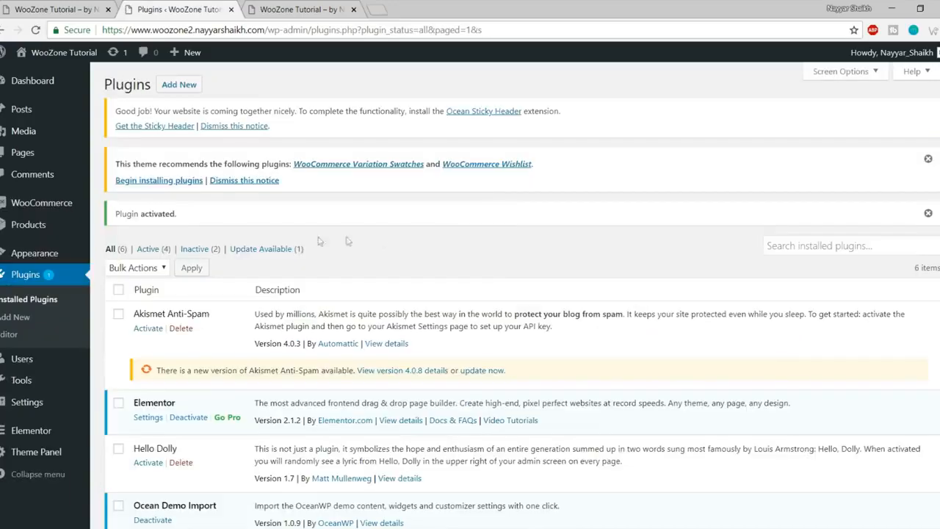
# Step: Check the Plugin activated notice and return to Plugins > Add New
pyautogui.scroll(-3, 389, 298)
pyautogui.scroll(3, 293, 323)
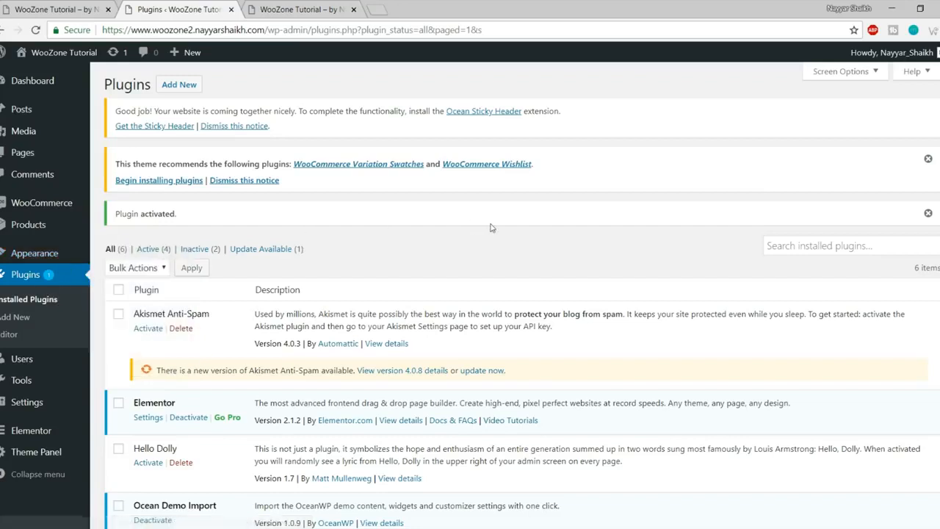
pyautogui.click(20, 319)
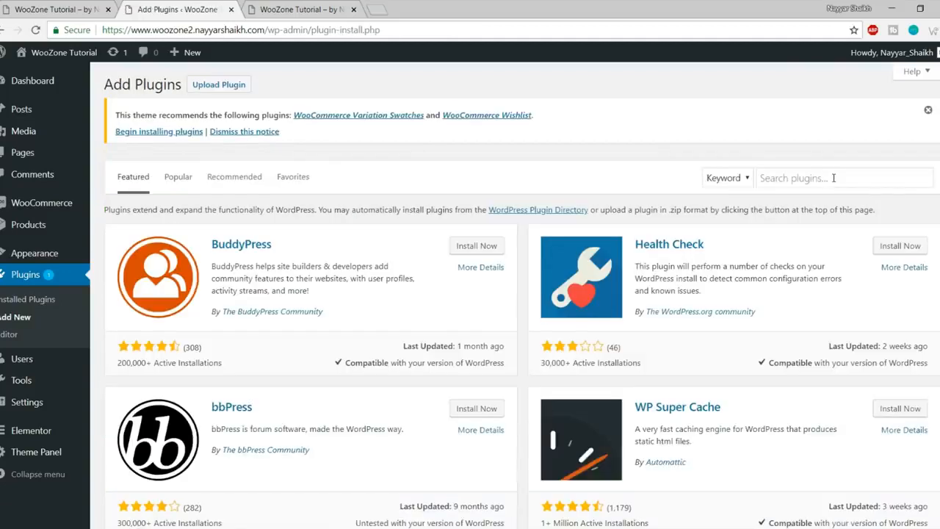
# Step: Find and install Elementor Essential Addons and Premium Addons for Elementor
pyautogui.click(833, 178)
pyautogui.write('Elementor Essential Addons')
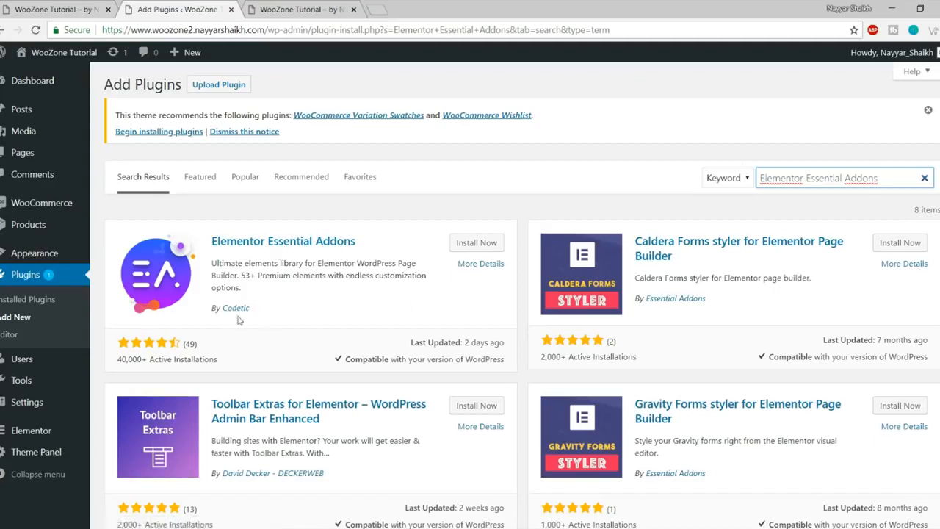
pyautogui.click(476, 243)
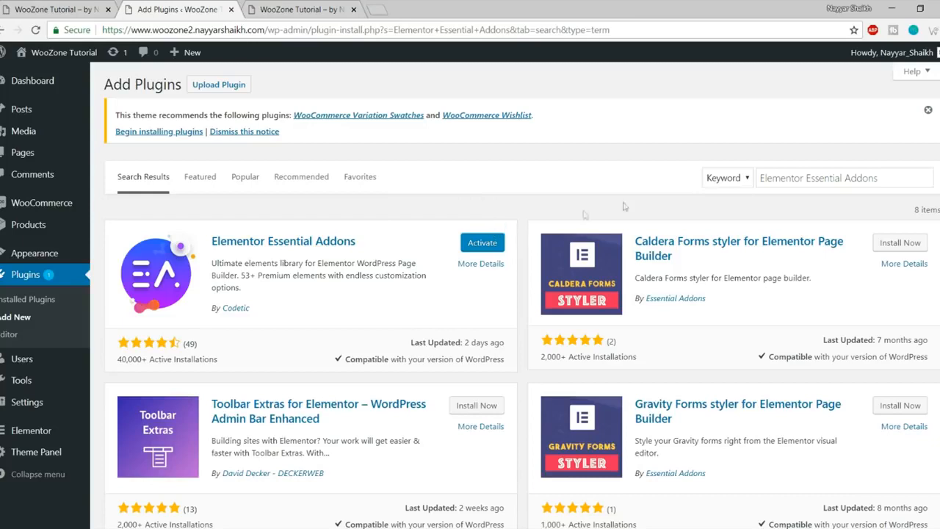
pyautogui.click(823, 177)
pyautogui.hotkey('ctrl', 'a')
pyautogui.write('Premium Addons for Elementor')
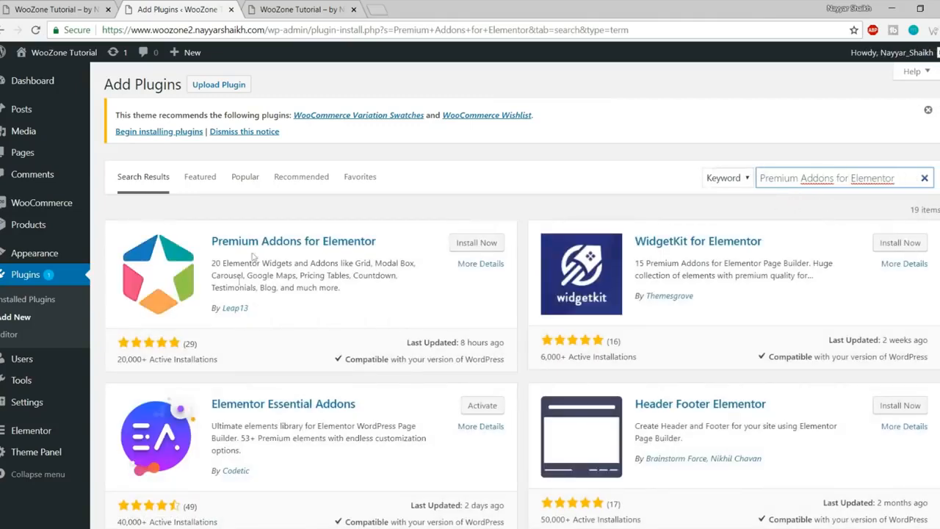
pyautogui.click(485, 244)
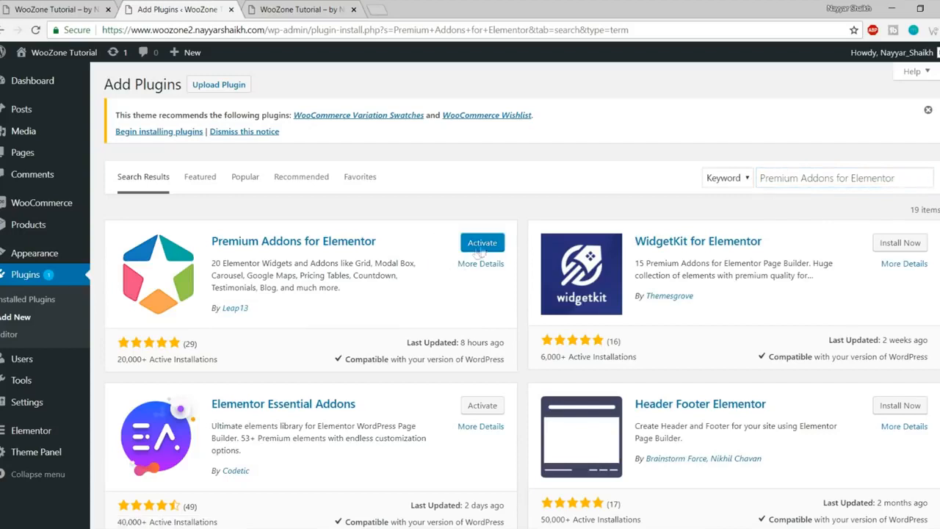
# Step: Search for and install Sizzify Lite and Custom Sidebars
pyautogui.tripleClick(794, 178)
pyautogui.write('Elementor Addons & Templates - Sizzify Lite')
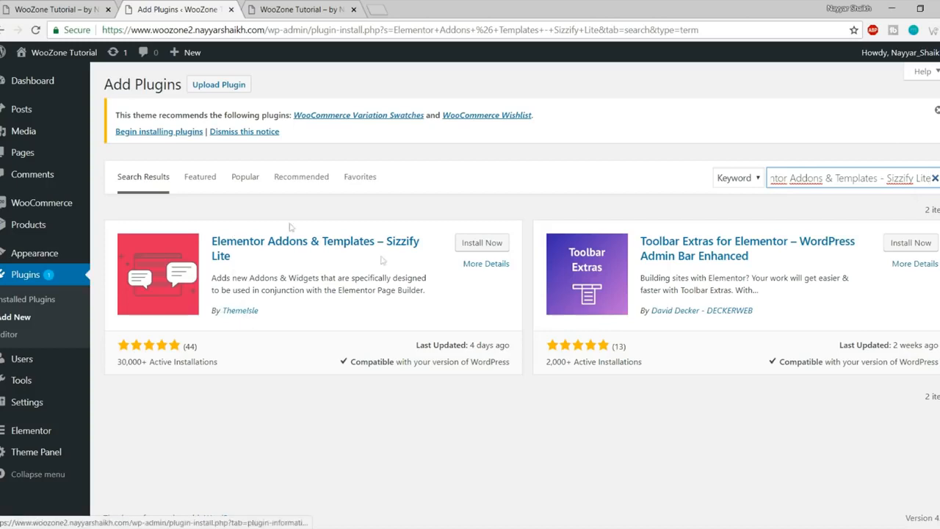
pyautogui.click(486, 246)
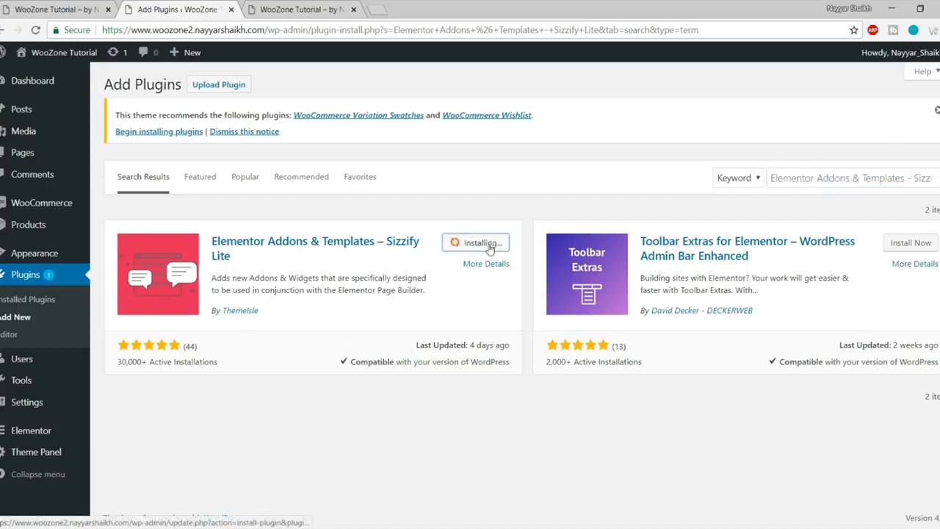
pyautogui.tripleClick(848, 178)
pyautogui.write('Custom Sidebar')
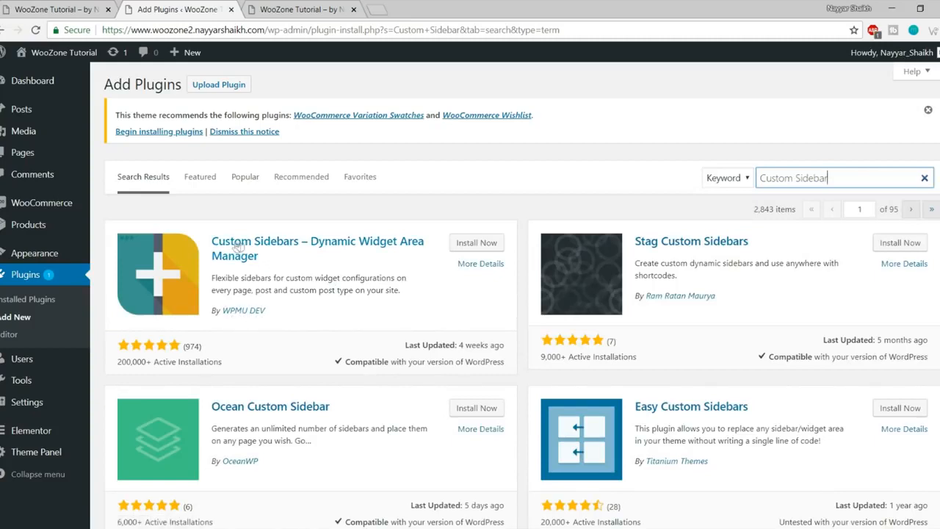
pyautogui.click(477, 243)
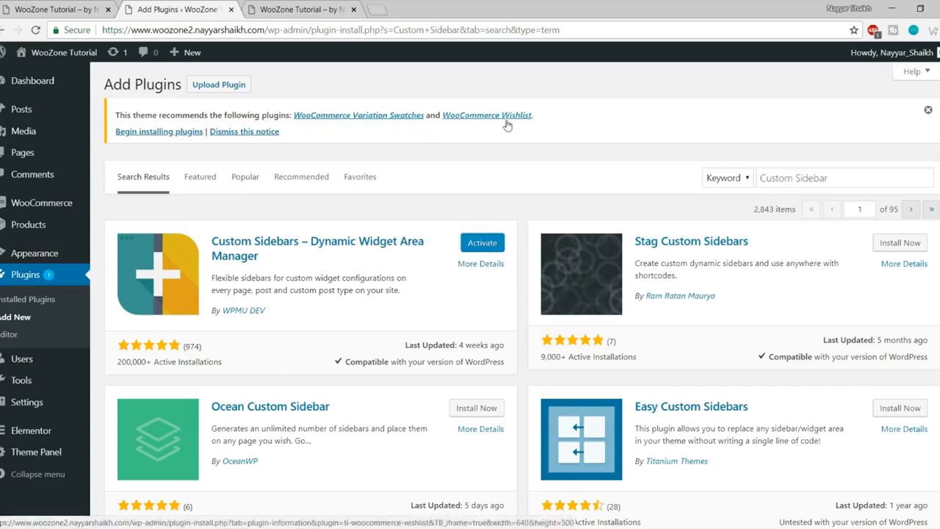
# Step: Bulk-install WooCommerce Variation Swatches and WooCommerce Wishlist from the theme's recommended-plugins installer
pyautogui.click(171, 135)
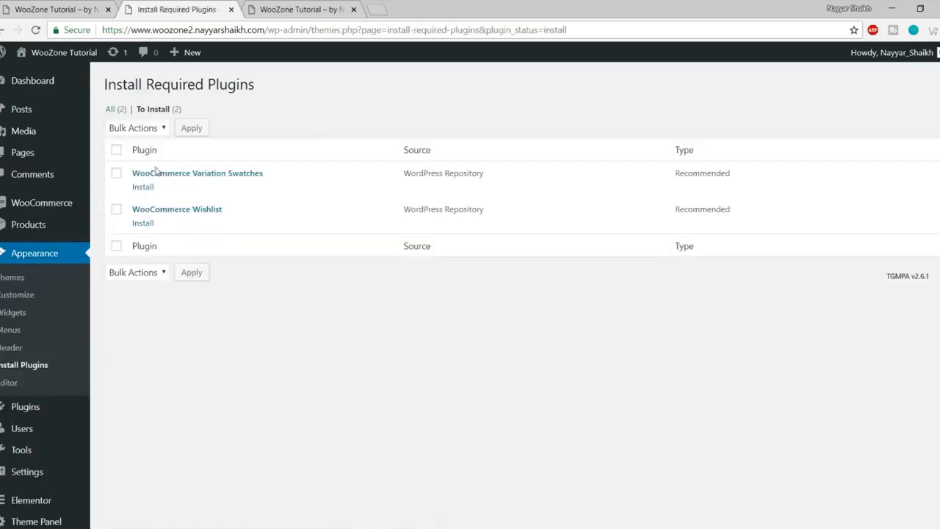
pyautogui.click(115, 150)
pyautogui.click(137, 129)
pyautogui.click(143, 155)
pyautogui.click(194, 131)
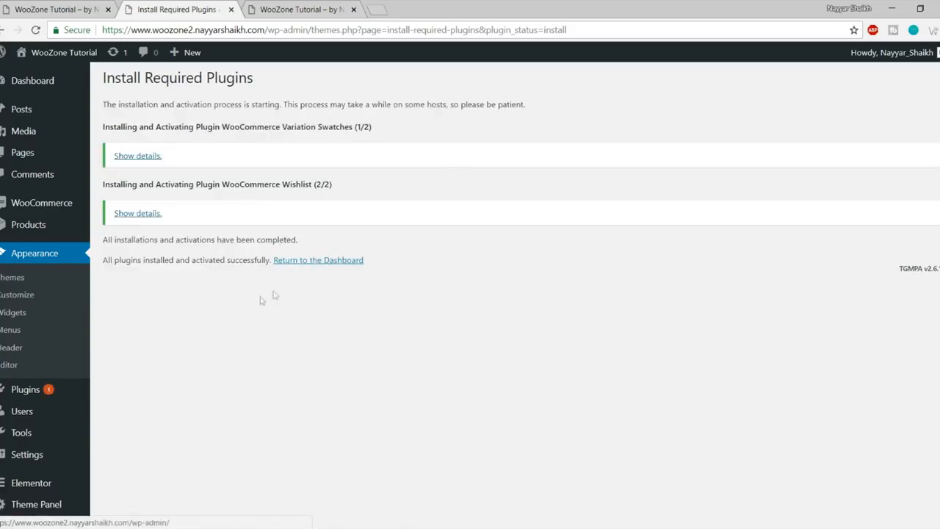
pyautogui.scroll(-1, 261, 298)
pyautogui.scroll(-2, 258, 300)
pyautogui.click(66, 379)
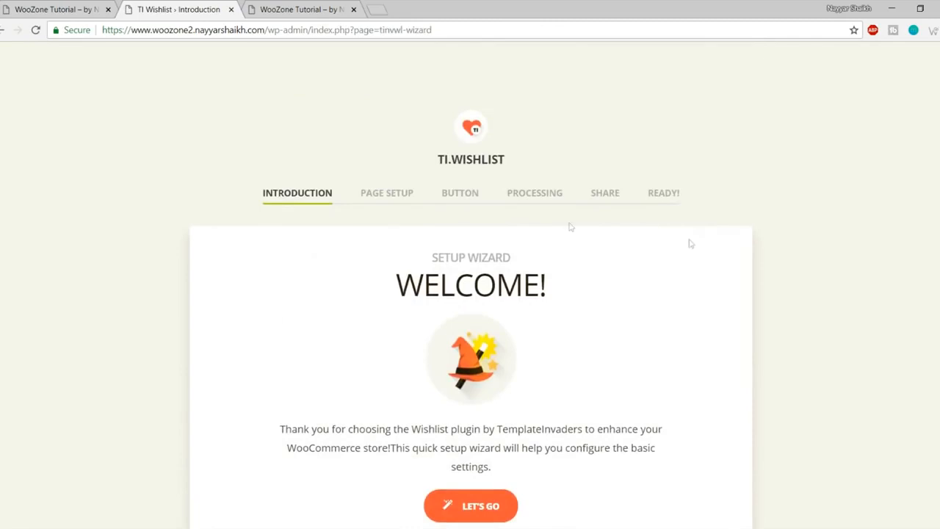
# Step: Look over the TI Wishlist setup wizard welcome screen
pyautogui.scroll(-1, 691, 244)
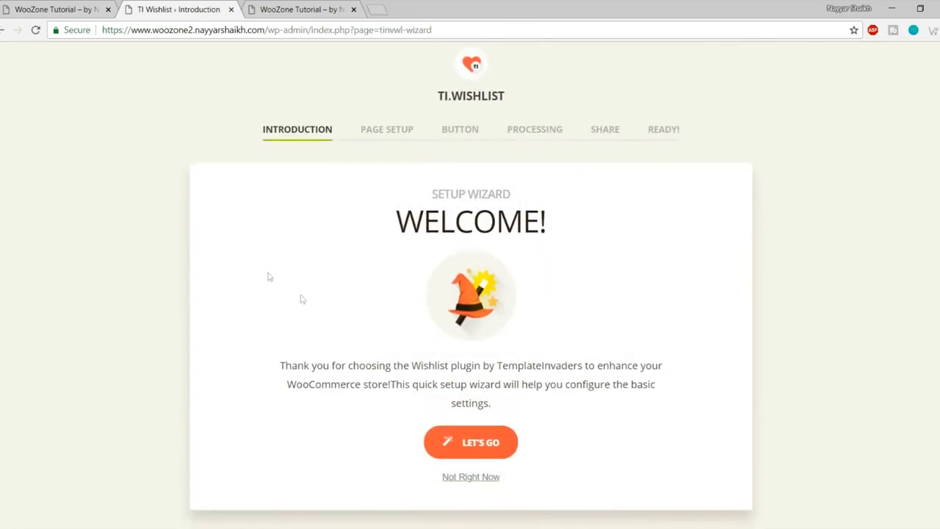
pyautogui.scroll(-1, 737, 308)
pyautogui.scroll(2, 731, 338)
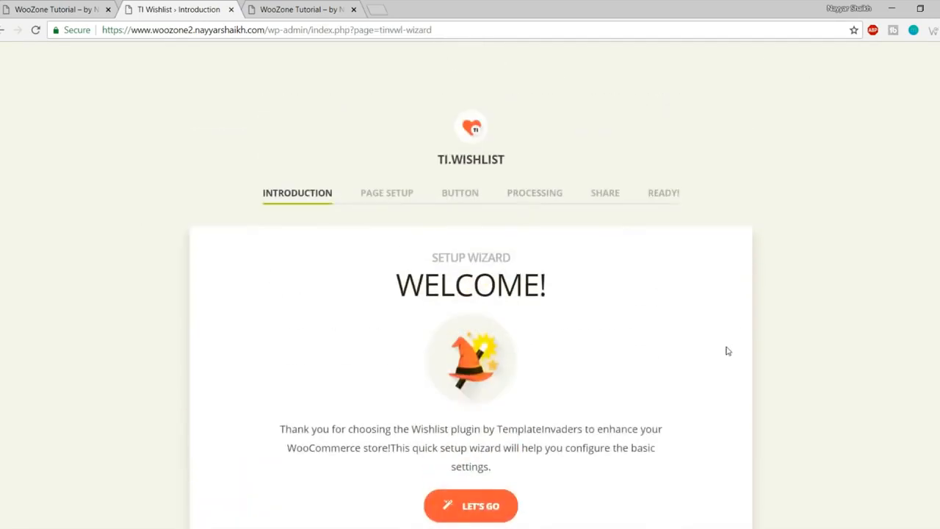
pyautogui.scroll(-1, 727, 351)
pyautogui.scroll(1, 725, 350)
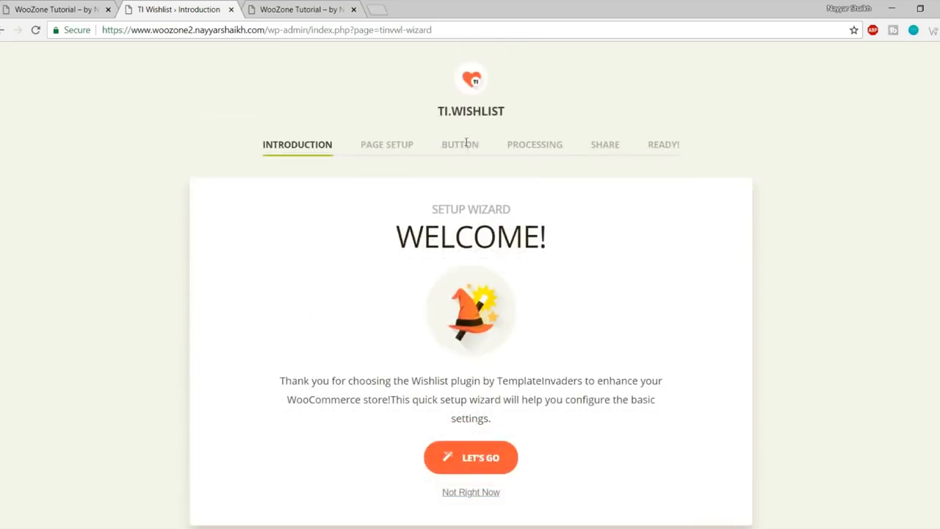
pyautogui.moveTo(433, 116); pyautogui.dragTo(521, 114)
pyautogui.click(522, 114)
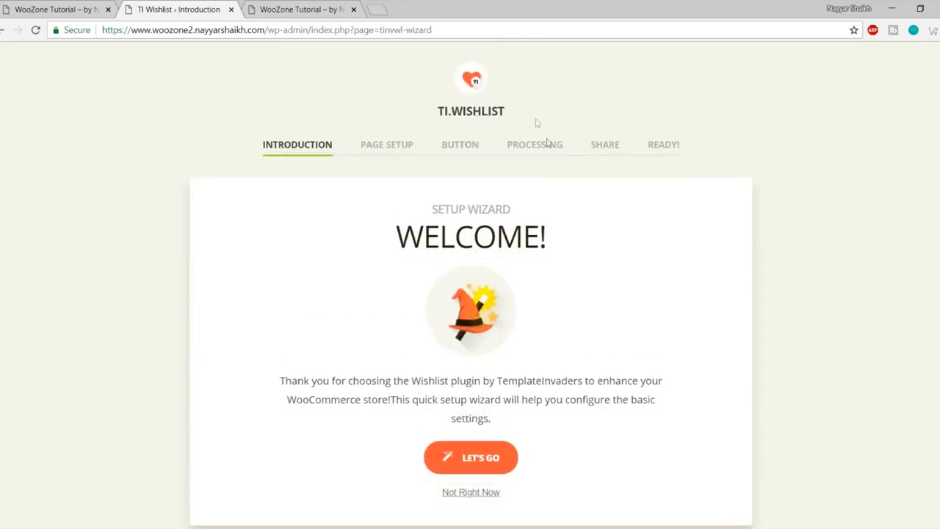
# Step: Accept the default page, button, processing and share settings in the wishlist wizard, then return to the dashboard
pyautogui.click(476, 462)
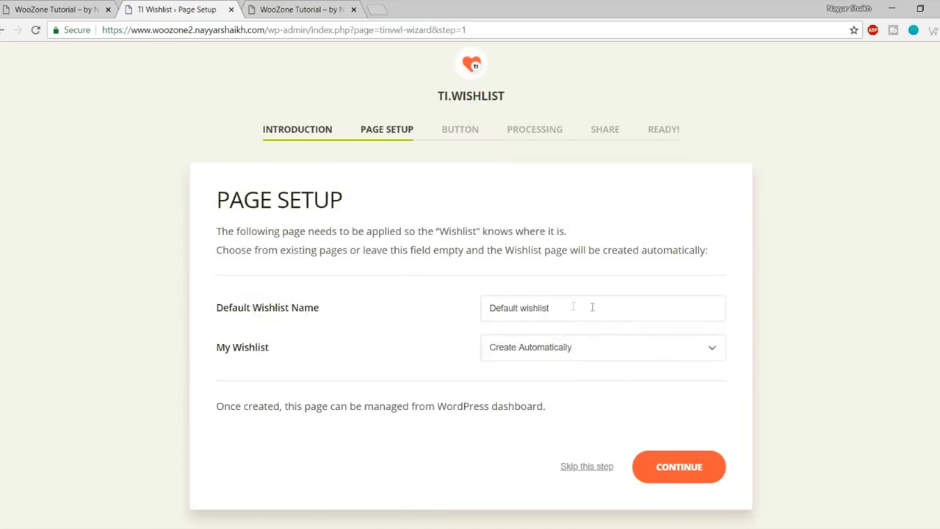
pyautogui.click(672, 470)
pyautogui.scroll(-3, 613, 206)
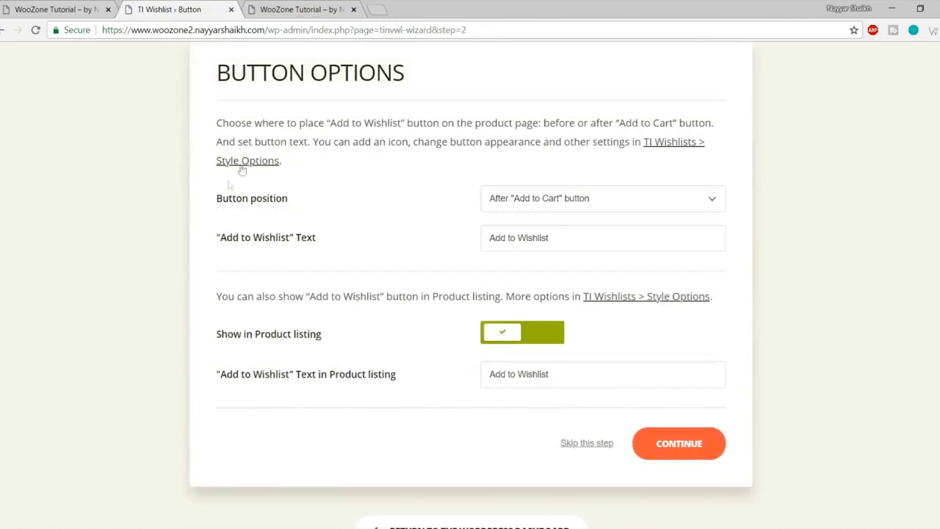
pyautogui.click(686, 440)
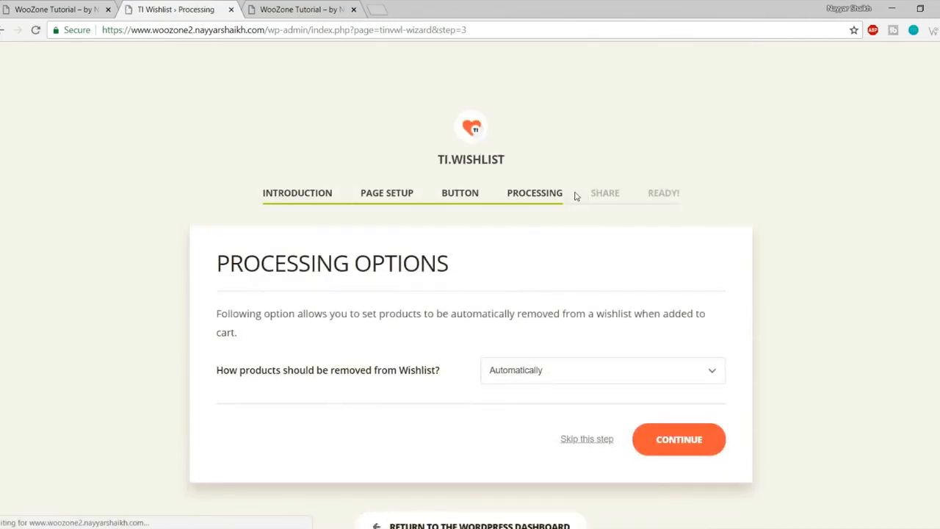
pyautogui.click(713, 443)
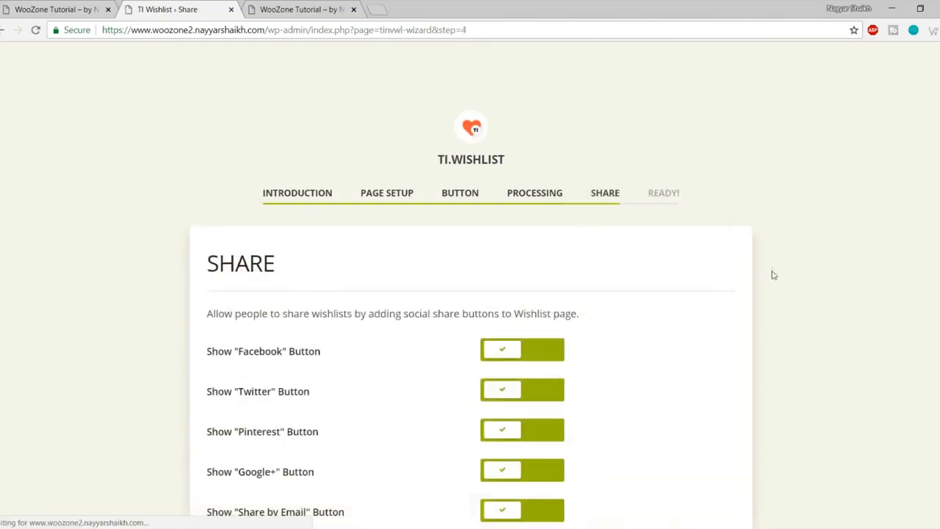
pyautogui.click(698, 357)
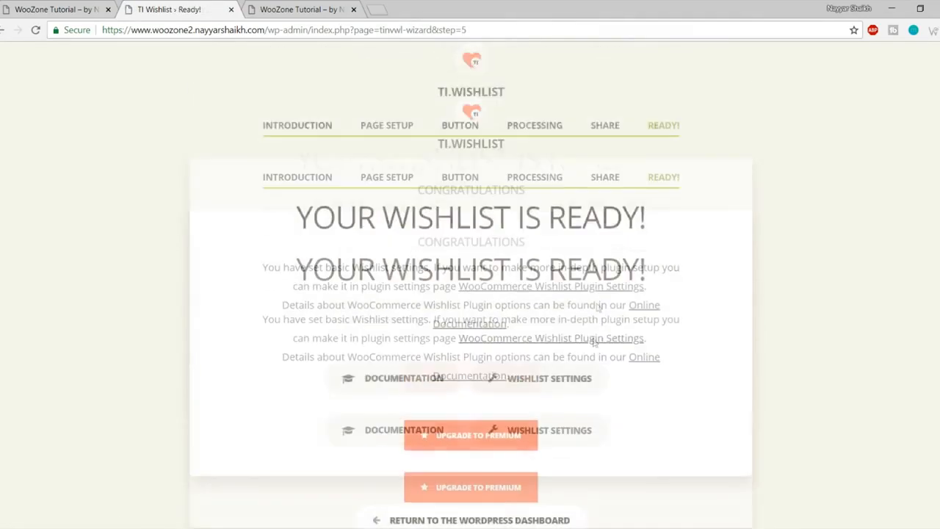
pyautogui.scroll(-2, 752, 193)
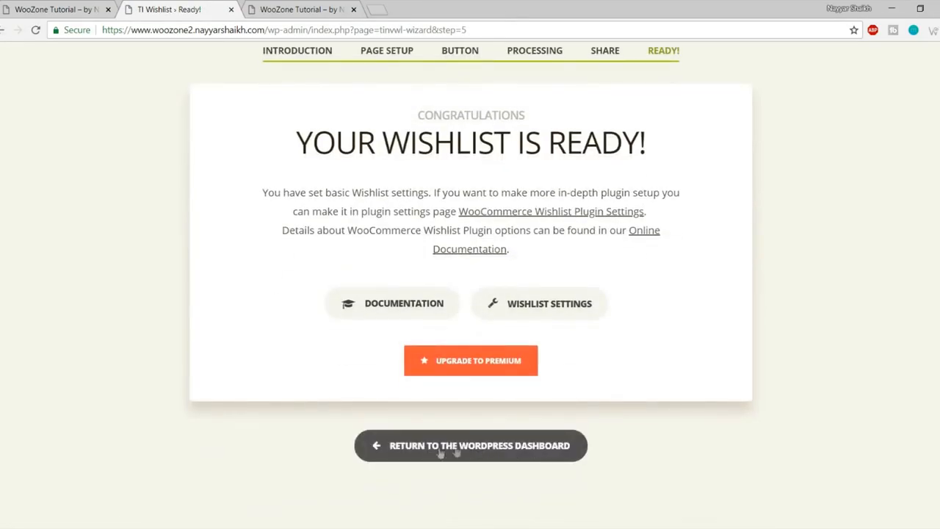
pyautogui.click(489, 449)
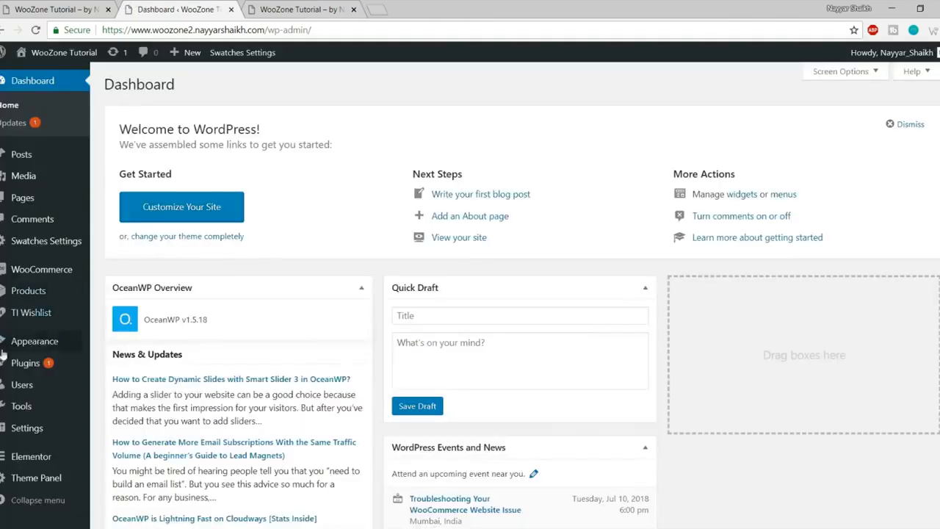
pyautogui.moveTo(93, 357)
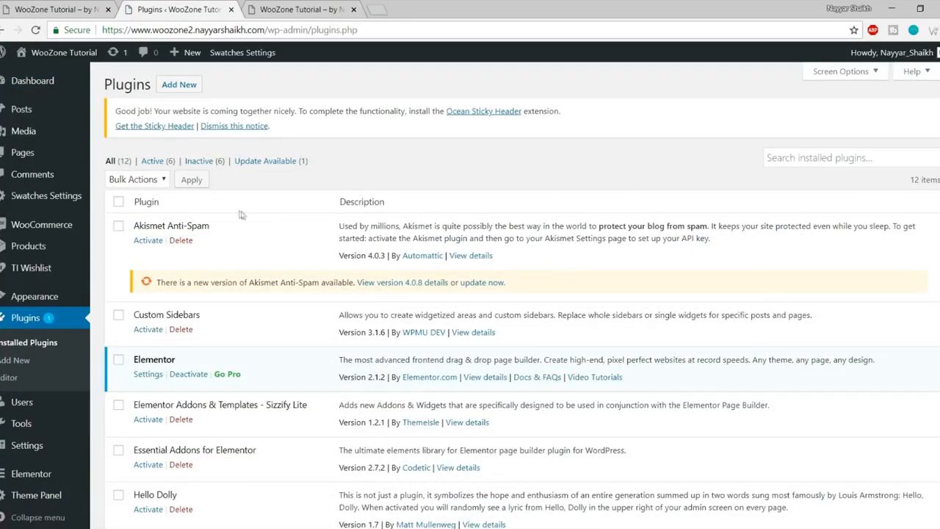
# Step: Delete the Akismet Anti-Spam and Hello Dolly plugins
pyautogui.scroll(-5, 717, 251)
pyautogui.scroll(5, 718, 268)
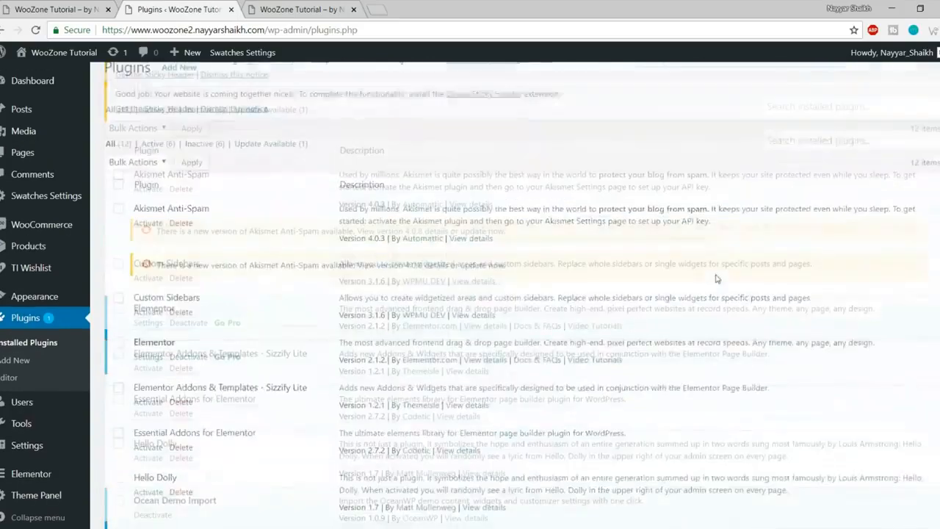
pyautogui.moveTo(133, 228); pyautogui.dragTo(220, 225)
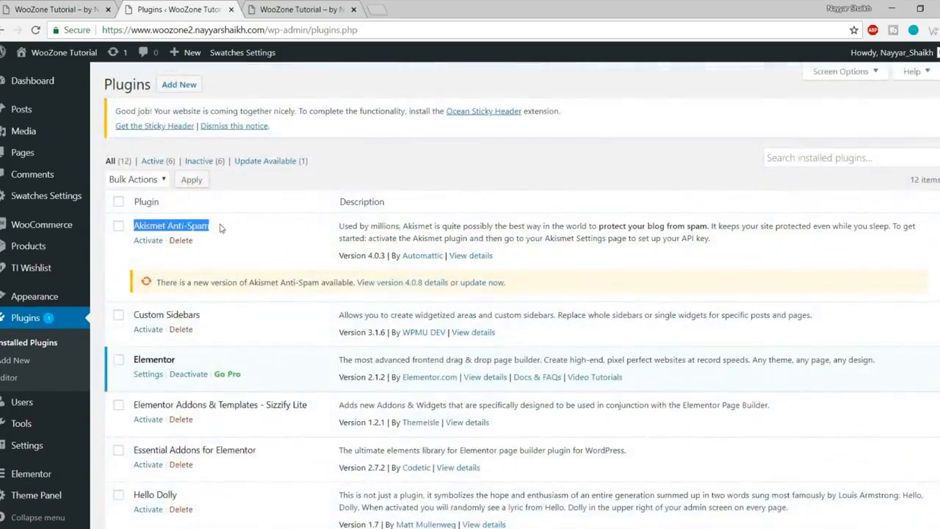
pyautogui.click(181, 240)
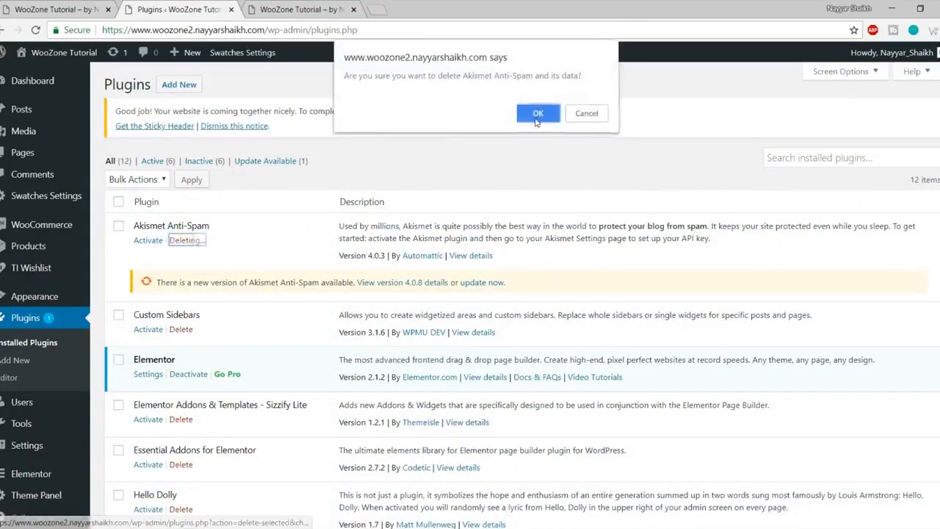
pyautogui.click(538, 114)
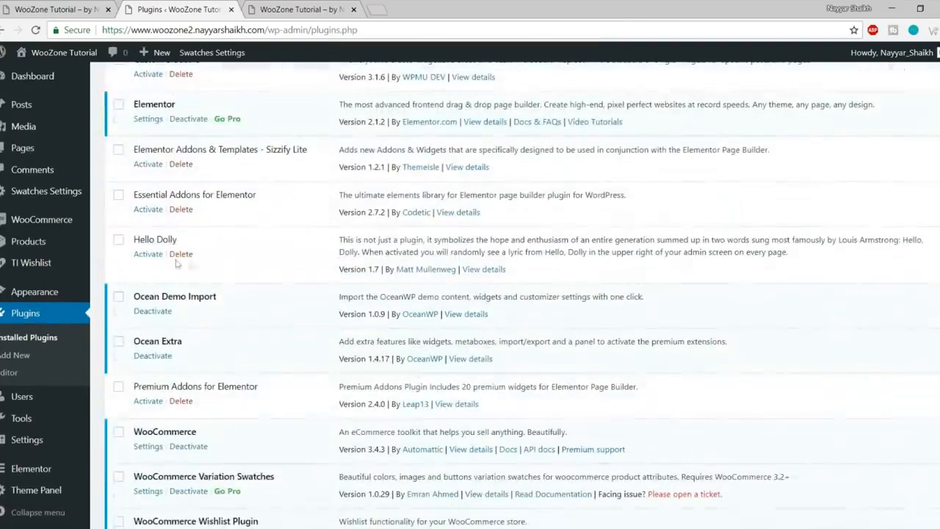
pyautogui.click(180, 254)
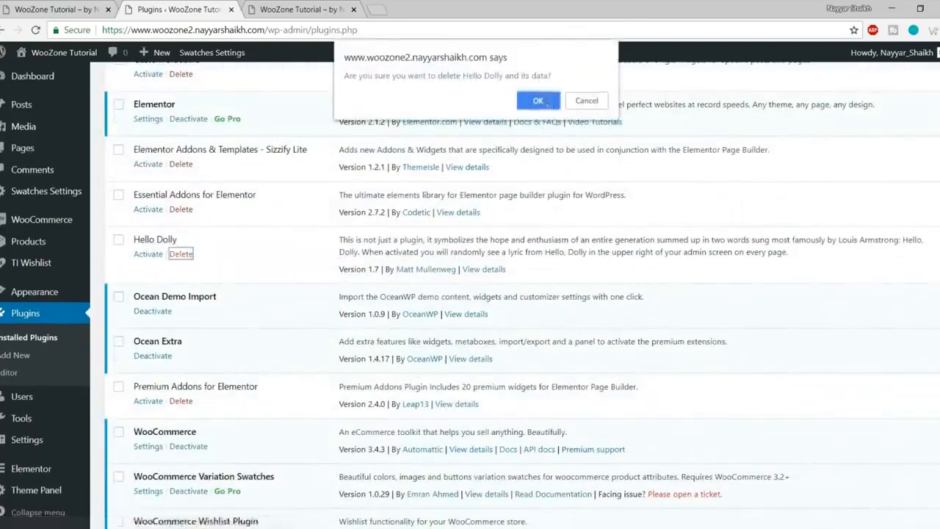
pyautogui.click(537, 101)
# Step: Bulk-activate every remaining plugin in the Installed Plugins list
pyautogui.scroll(-2, 205, 243)
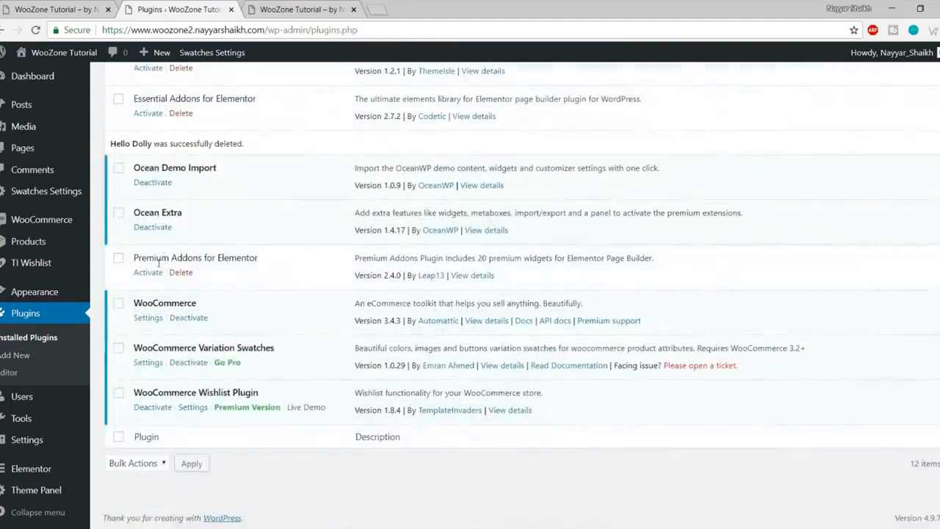
pyautogui.scroll(5, 162, 272)
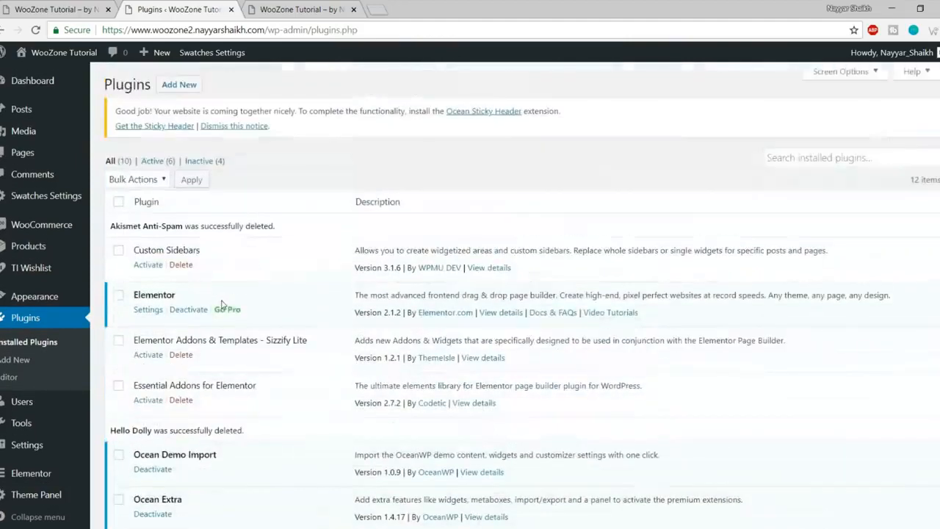
pyautogui.click(119, 202)
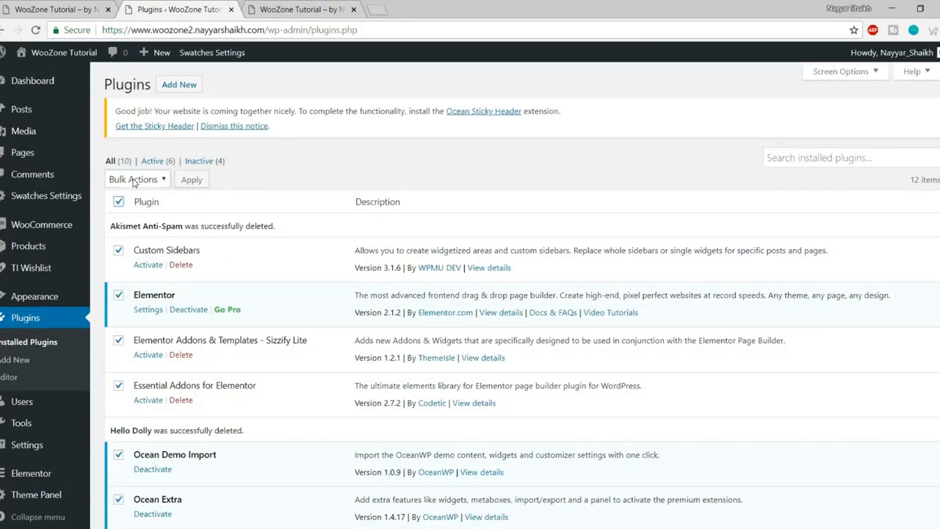
pyautogui.click(134, 182)
pyautogui.click(149, 209)
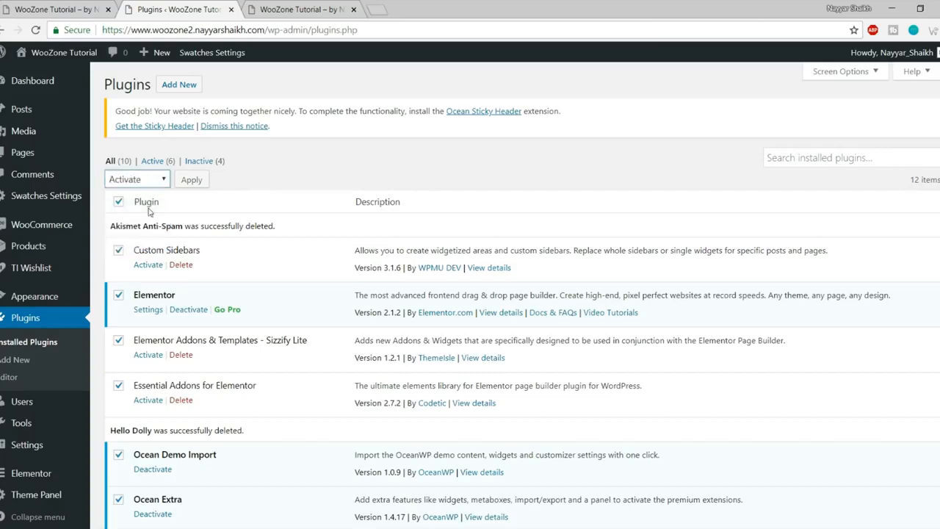
pyautogui.click(191, 179)
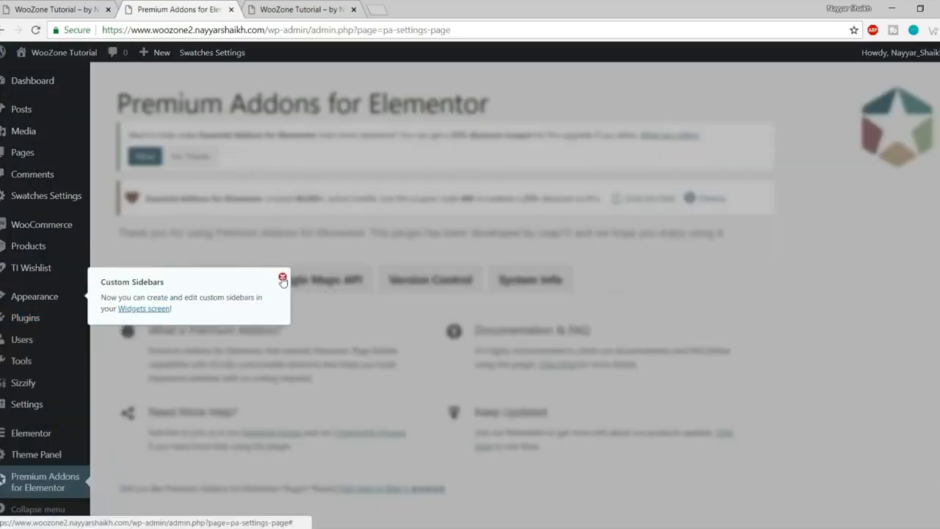
# Step: Close the Custom Sidebars notice, then switch to the WooZone Tutorial site tab
pyautogui.click(282, 276)
pyautogui.scroll(1, 444, 304)
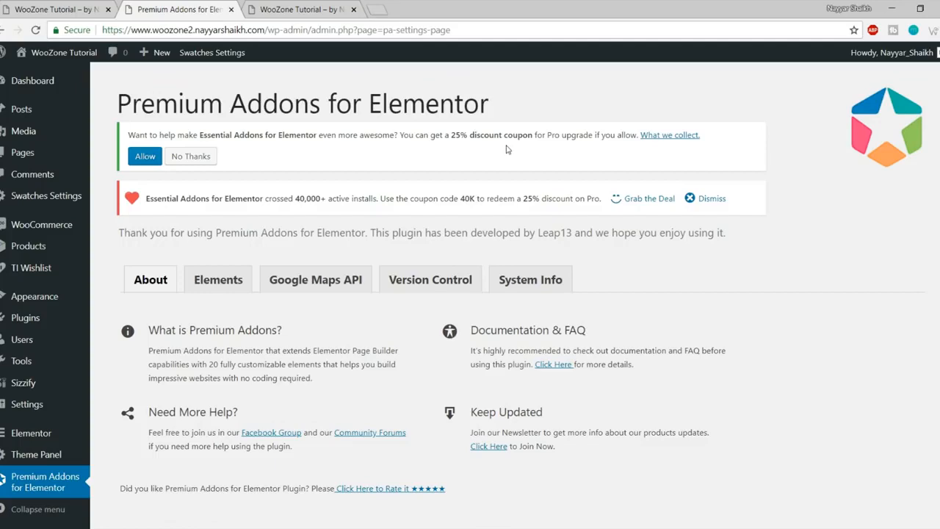
pyautogui.click(362, 9)
# Step: Load bloggdude.com/woozone in a new tab and browse the WooZone product page
pyautogui.click(377, 9)
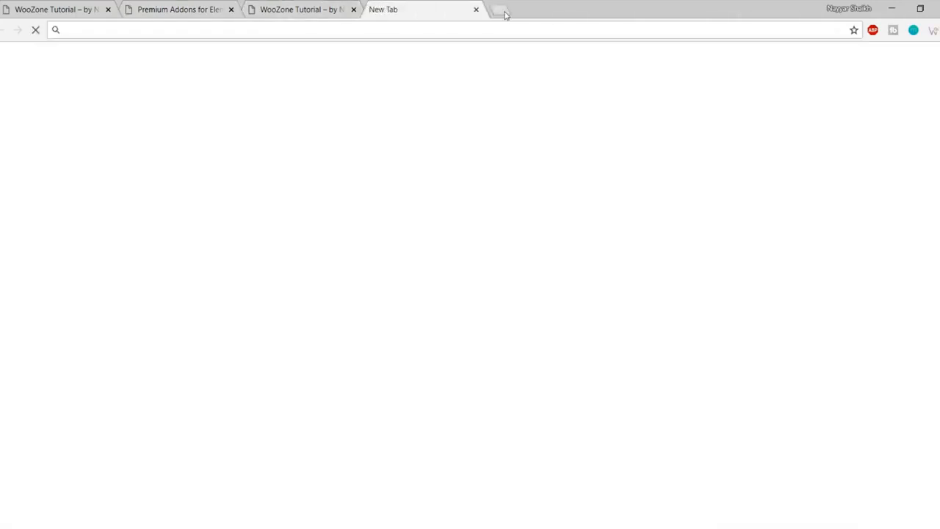
pyautogui.write('bloggdude.com')
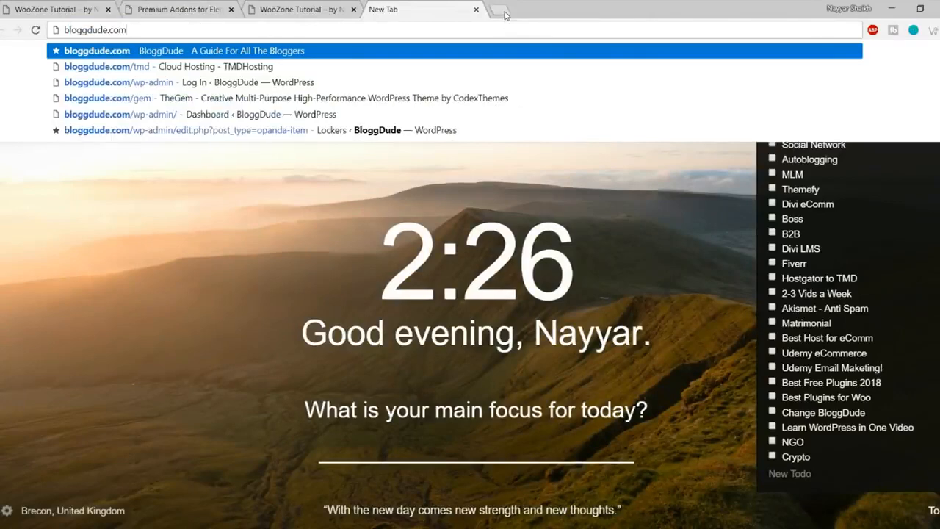
pyautogui.write('/woozone')
pyautogui.press('Return')
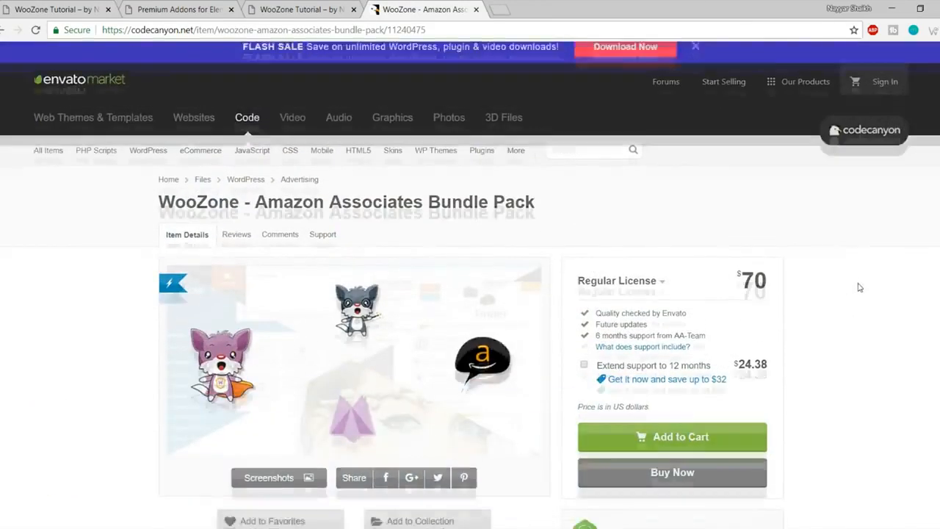
pyautogui.scroll(-3, 856, 287)
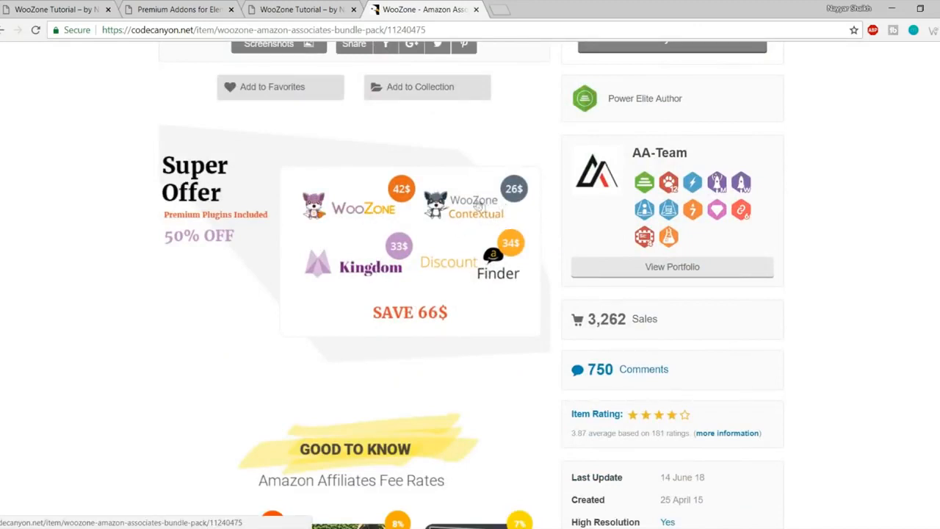
pyautogui.scroll(-1, 888, 242)
pyautogui.scroll(-2, 888, 242)
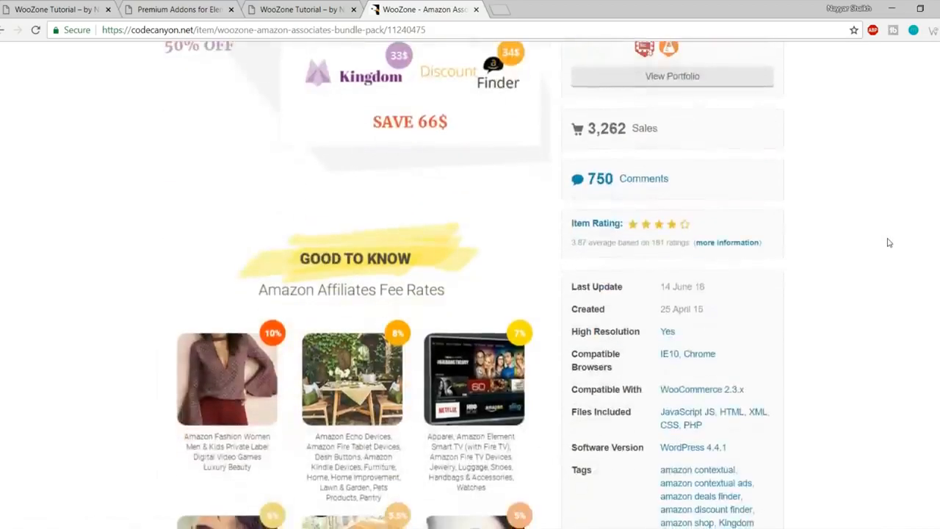
# Step: Check the $70 WooZone bundle price, then close the product page tab
pyautogui.scroll(3, 888, 242)
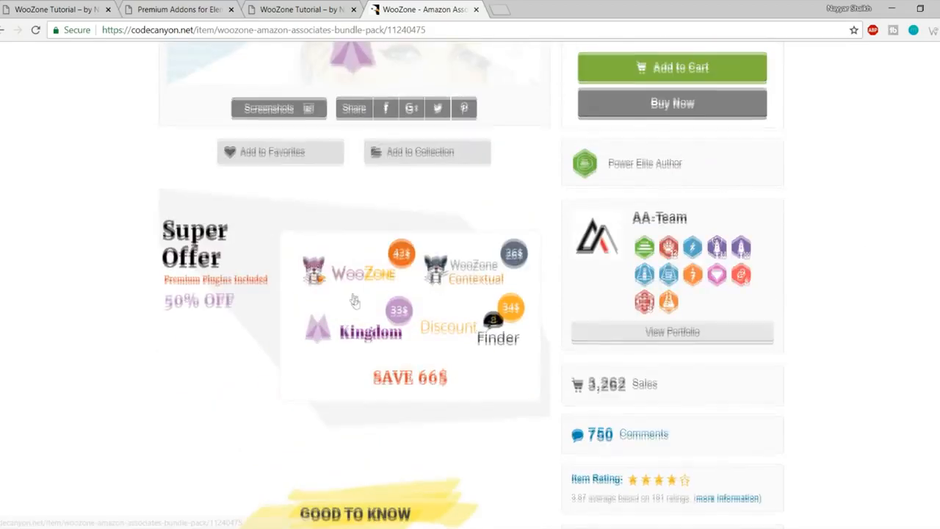
pyautogui.scroll(5, 352, 308)
pyautogui.moveTo(737, 285); pyautogui.dragTo(782, 286)
pyautogui.click(799, 289)
pyautogui.scroll(-2, 798, 290)
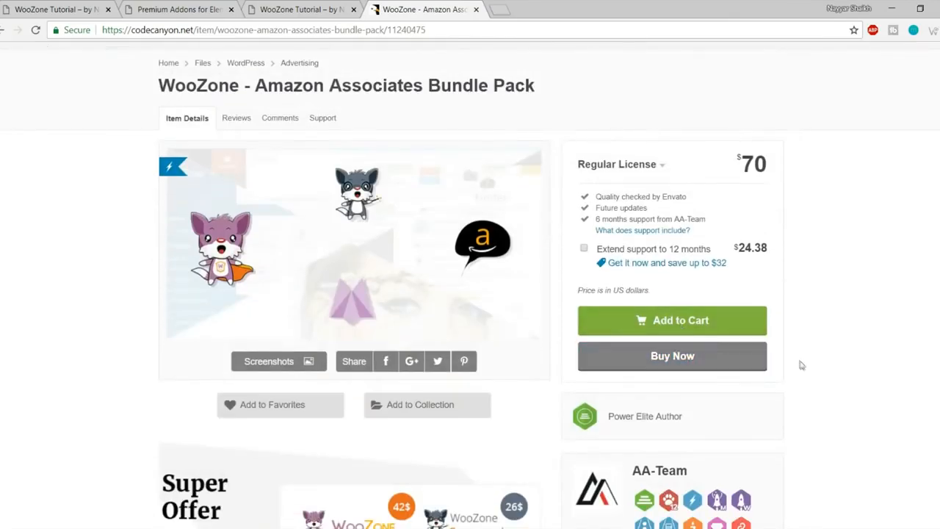
pyautogui.scroll(2, 797, 360)
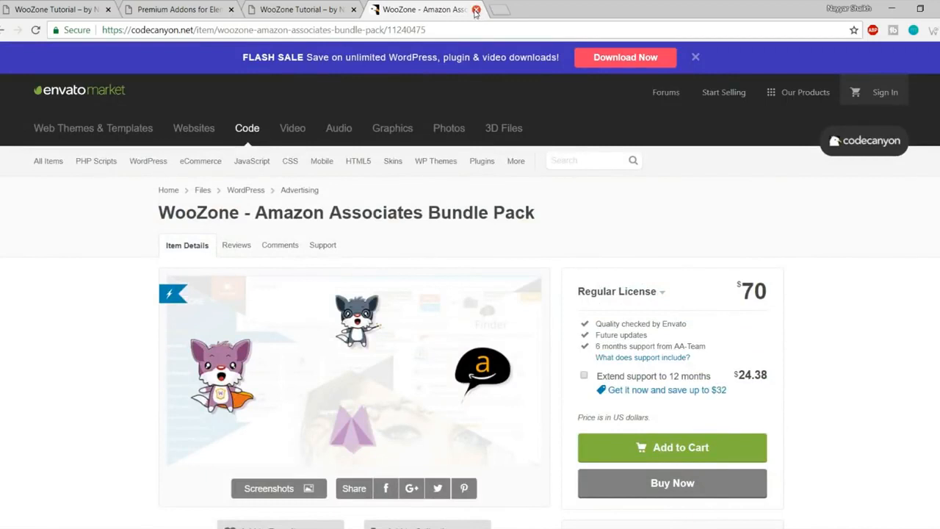
pyautogui.click(476, 10)
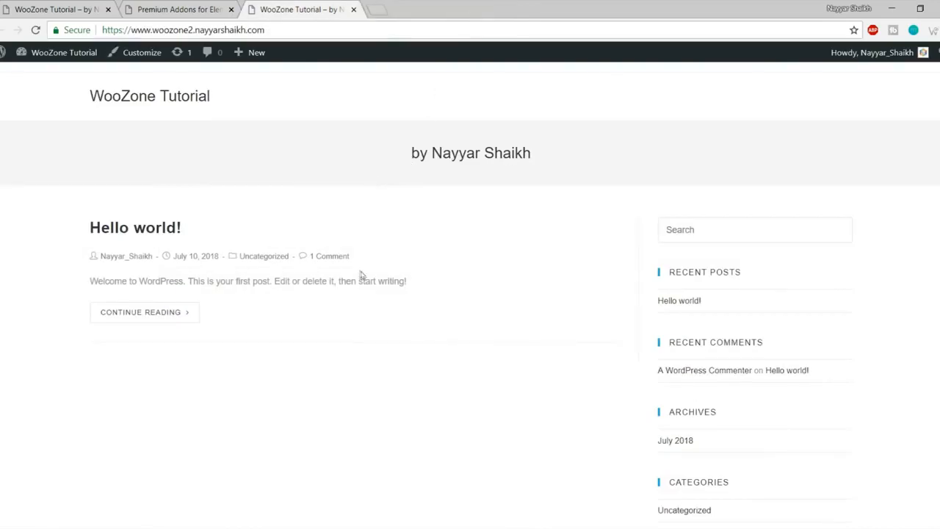
# Step: Look through the 2.6 and 73753_woozone100 archives in the WooZone folder
pyautogui.click(86, 526)
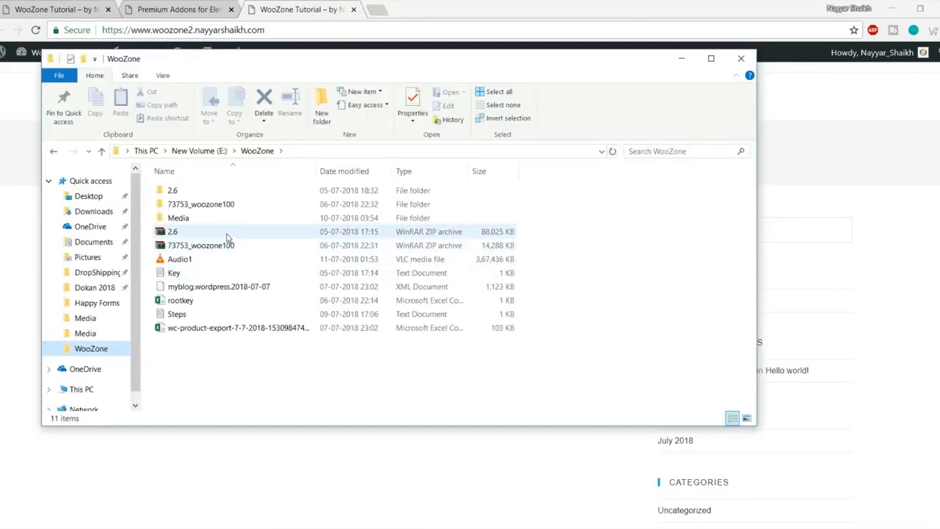
pyautogui.click(187, 232)
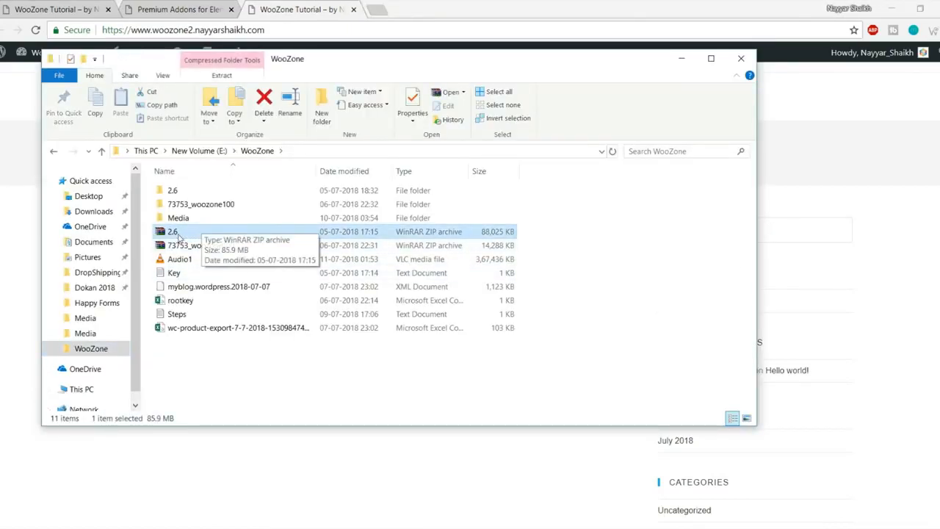
pyautogui.click(183, 259)
pyautogui.click(201, 242)
pyautogui.click(199, 235)
pyautogui.rightClick(170, 233)
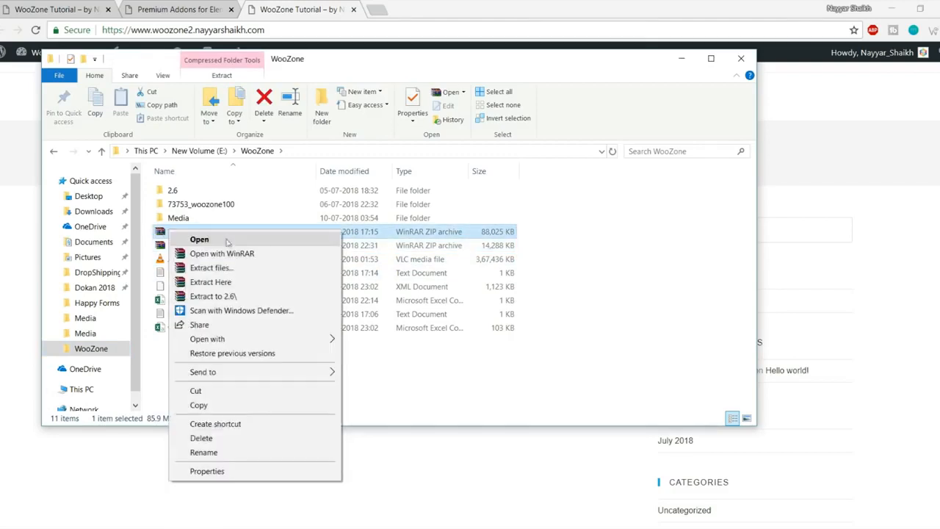
pyautogui.click(595, 223)
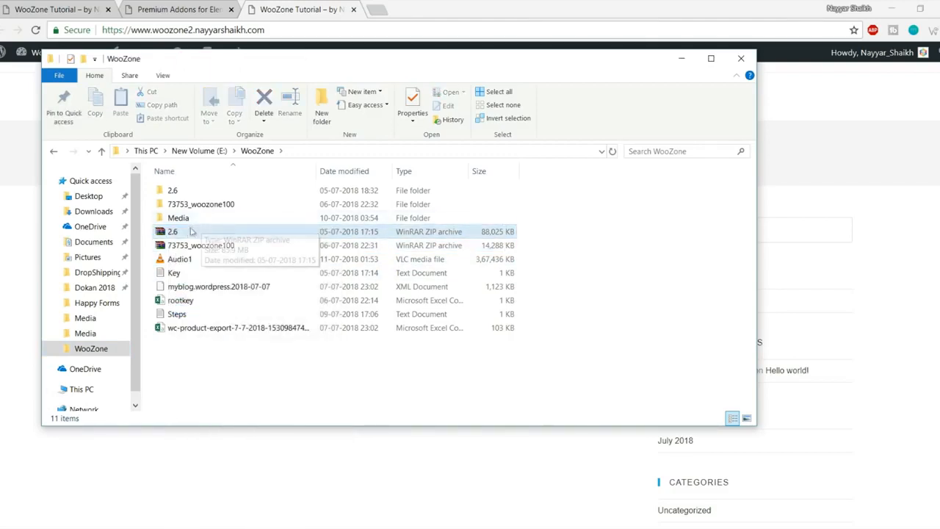
# Step: Open the 2.6 > 2.6 folder and review its ADF, Kingdom and WooZone Contextual folders
pyautogui.doubleClick(190, 194)
pyautogui.doubleClick(193, 193)
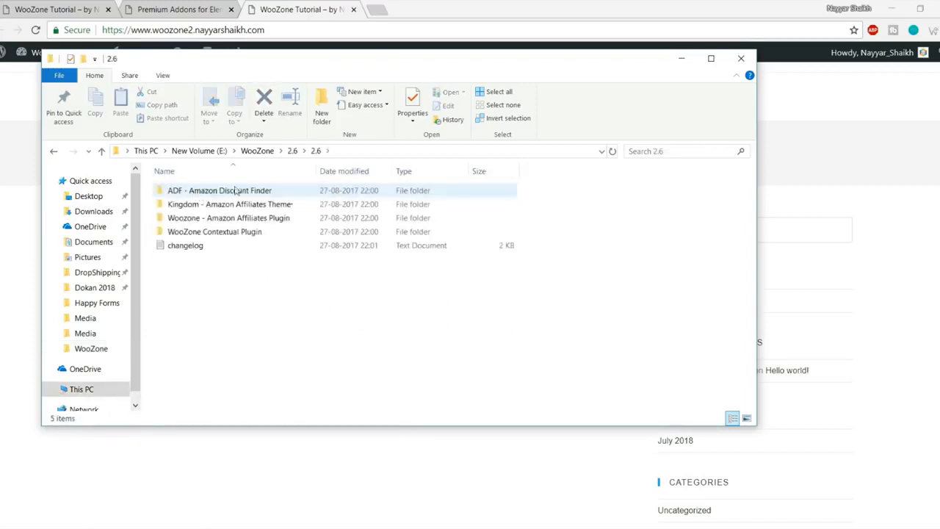
pyautogui.click(230, 191)
pyautogui.click(243, 206)
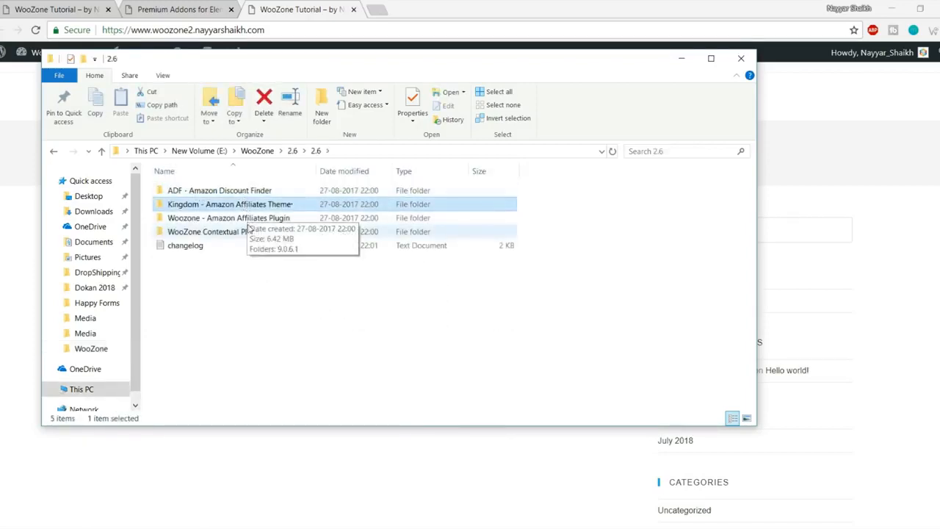
pyautogui.click(251, 232)
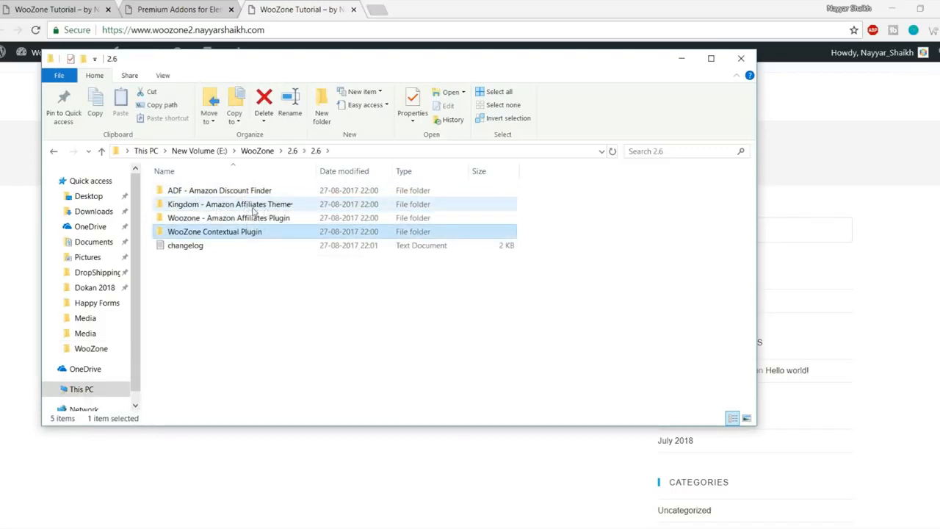
pyautogui.click(243, 209)
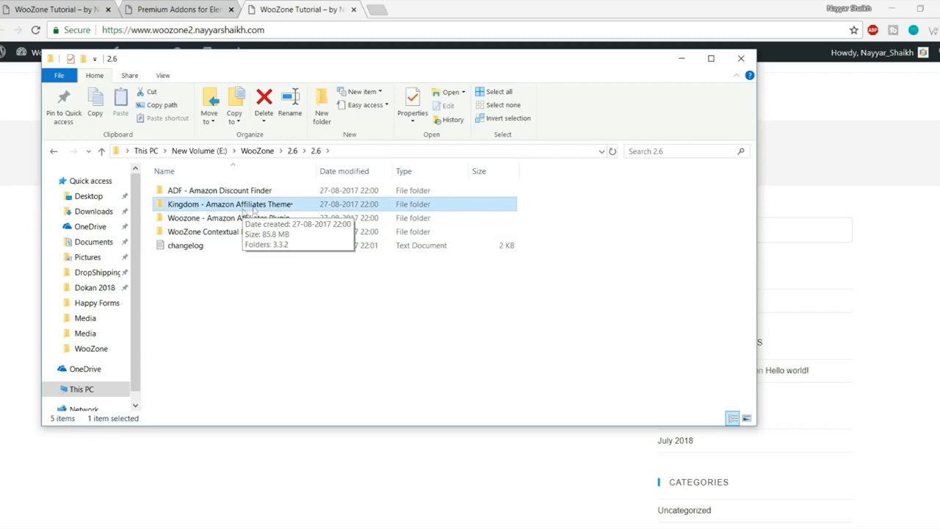
pyautogui.moveTo(316, 170); pyautogui.dragTo(337, 170)
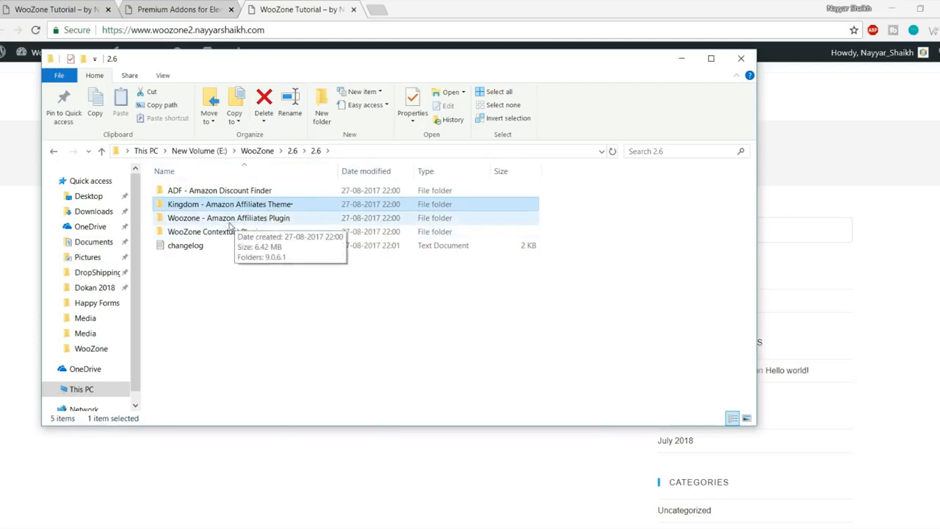
# Step: Open Woozone - Amazon Affiliates Plugin > 9.0.6.1 > Plugin and select woozone.zip
pyautogui.doubleClick(266, 218)
pyautogui.doubleClick(204, 193)
pyautogui.doubleClick(210, 194)
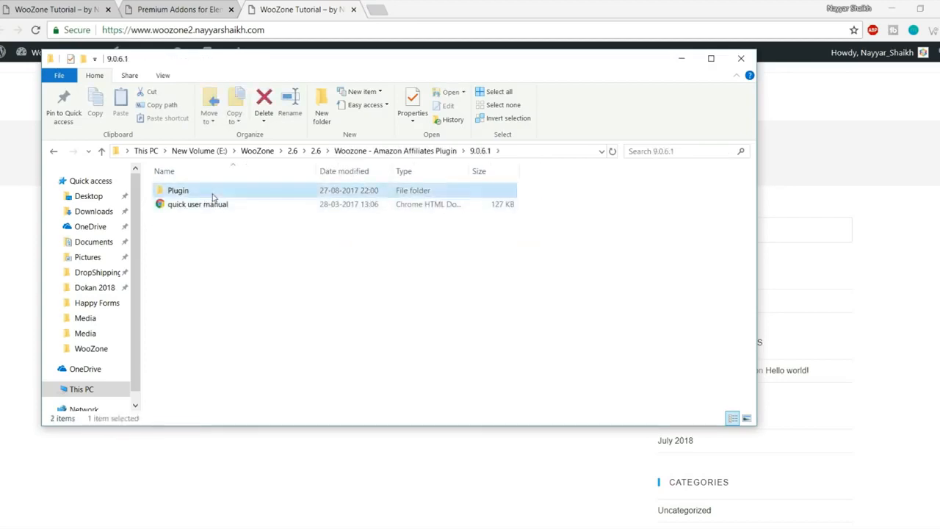
pyautogui.click(213, 192)
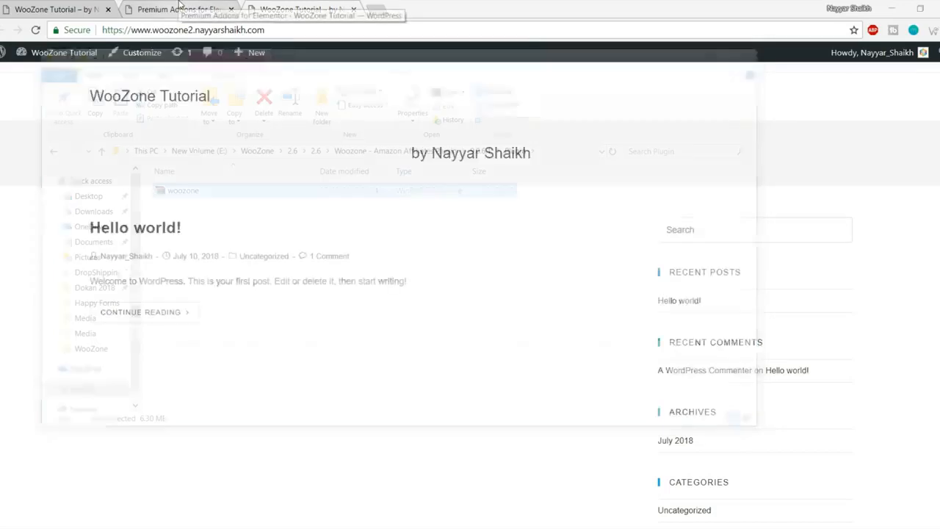
pyautogui.click(178, 7)
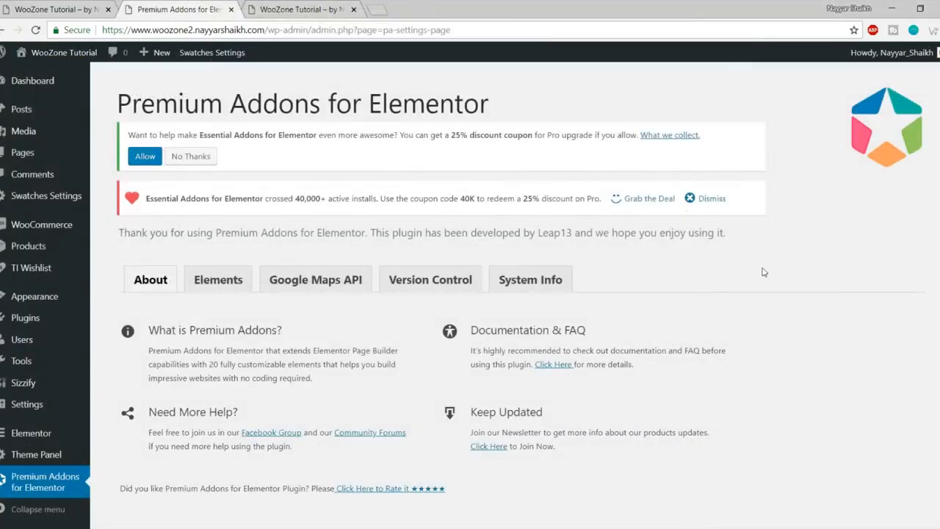
# Step: Open Media > Add New and highlight the 2 MB maximum upload file size
pyautogui.moveTo(37, 133)
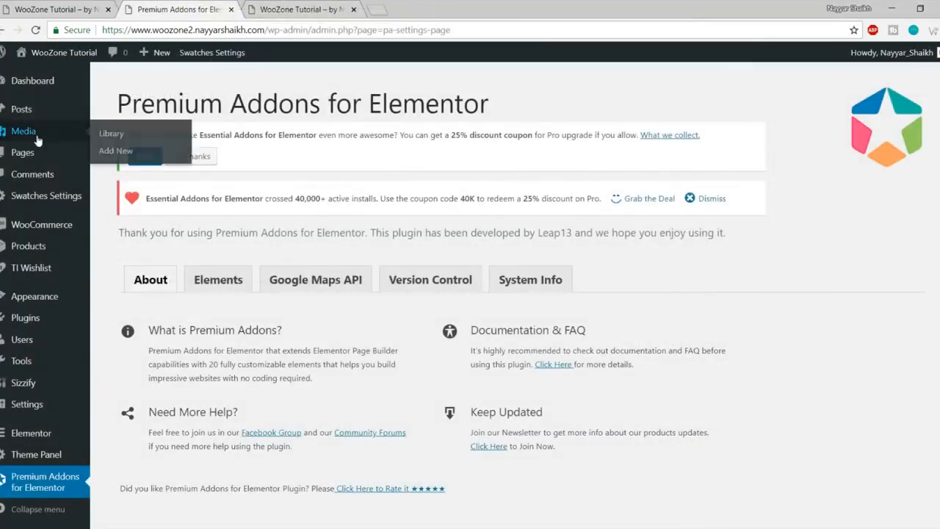
pyautogui.click(115, 150)
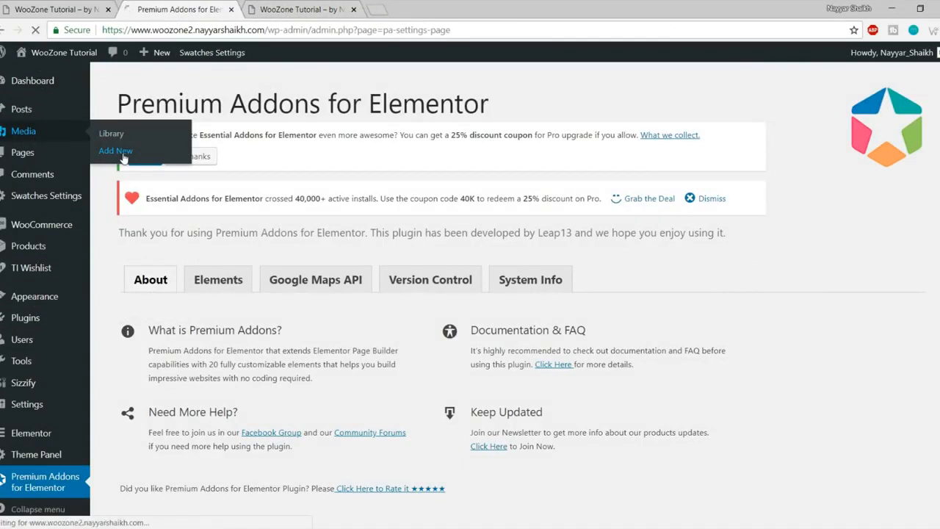
pyautogui.moveTo(224, 376); pyautogui.dragTo(104, 380)
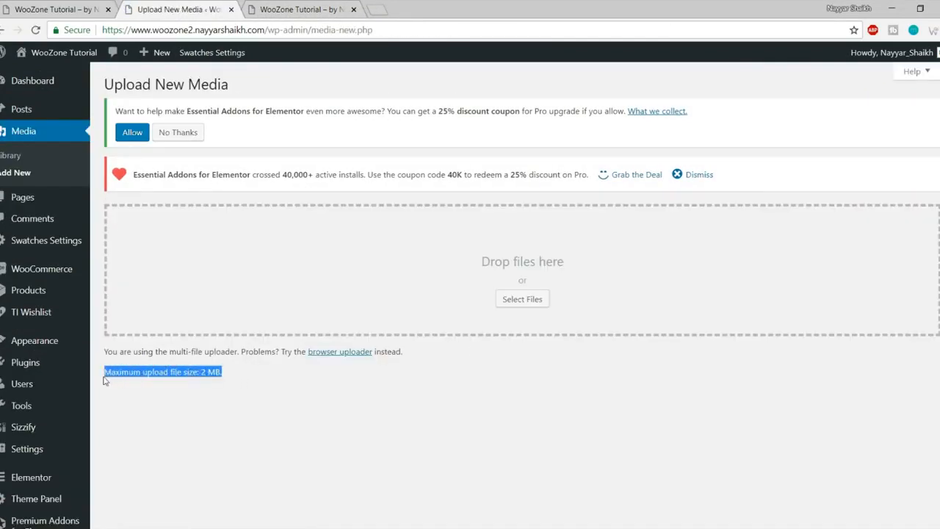
pyautogui.click(179, 385)
pyautogui.moveTo(200, 374); pyautogui.dragTo(228, 375)
pyautogui.click(241, 378)
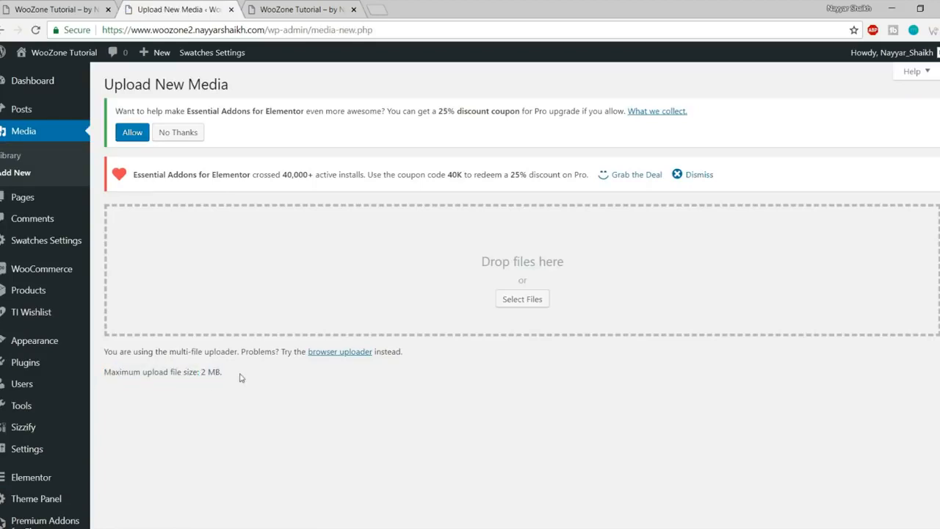
# Step: Revisit the Plugin folder and the upload-size note, then launch FileZilla
pyautogui.click(87, 528)
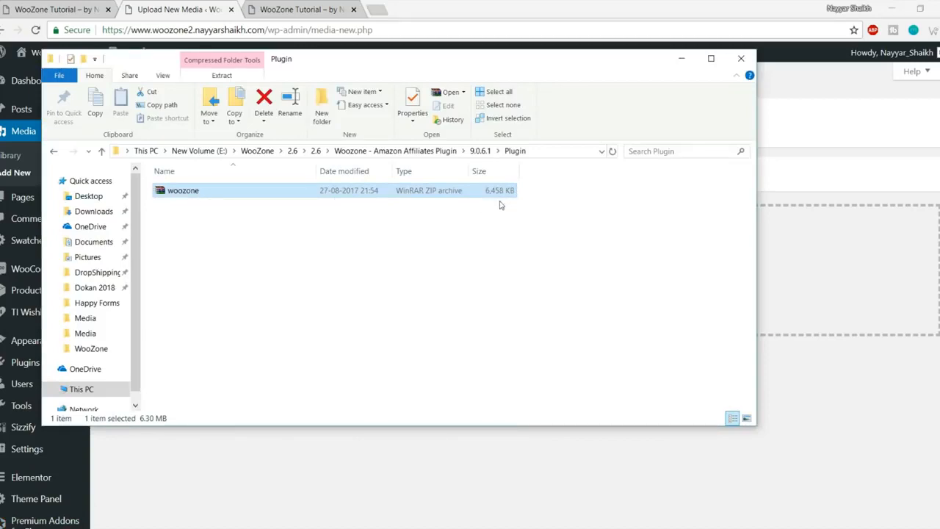
pyautogui.click(820, 163)
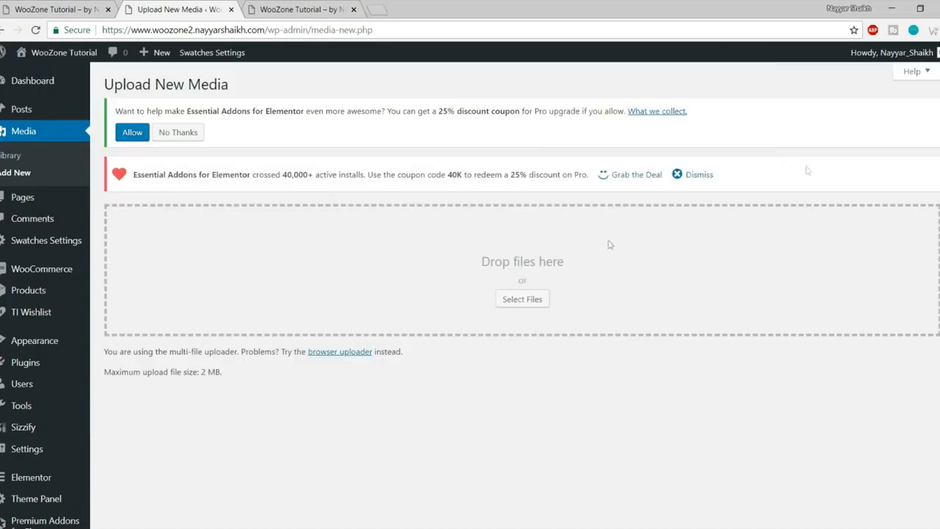
pyautogui.moveTo(222, 371); pyautogui.dragTo(102, 371)
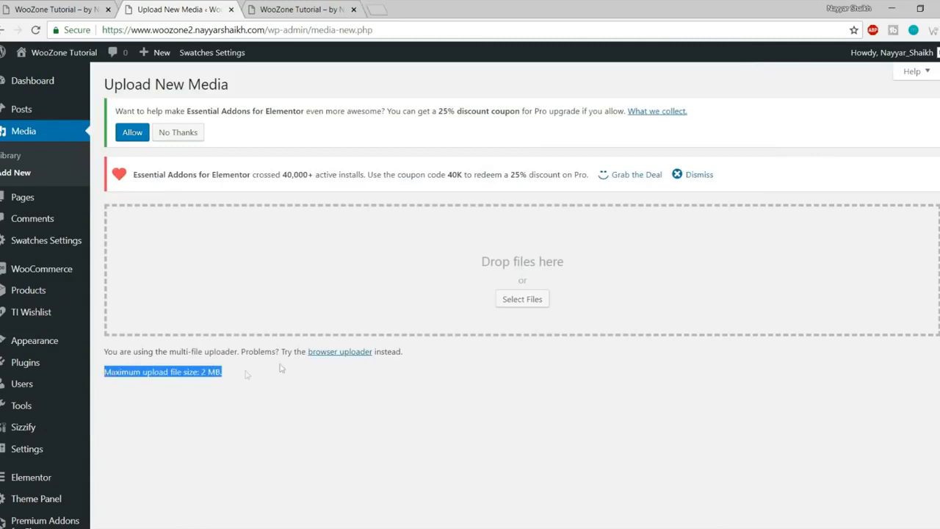
pyautogui.click(72, 527)
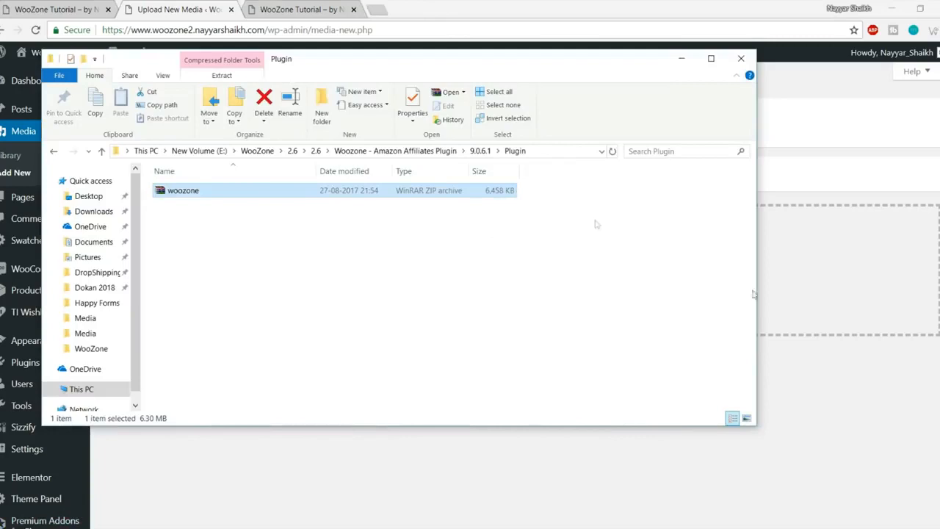
pyautogui.click(839, 425)
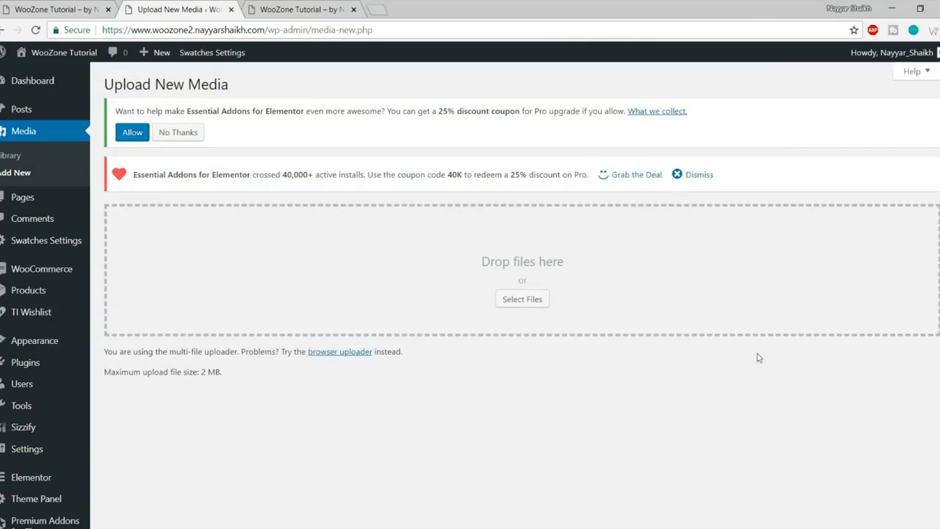
pyautogui.click(4, 526)
pyautogui.click(563, 486)
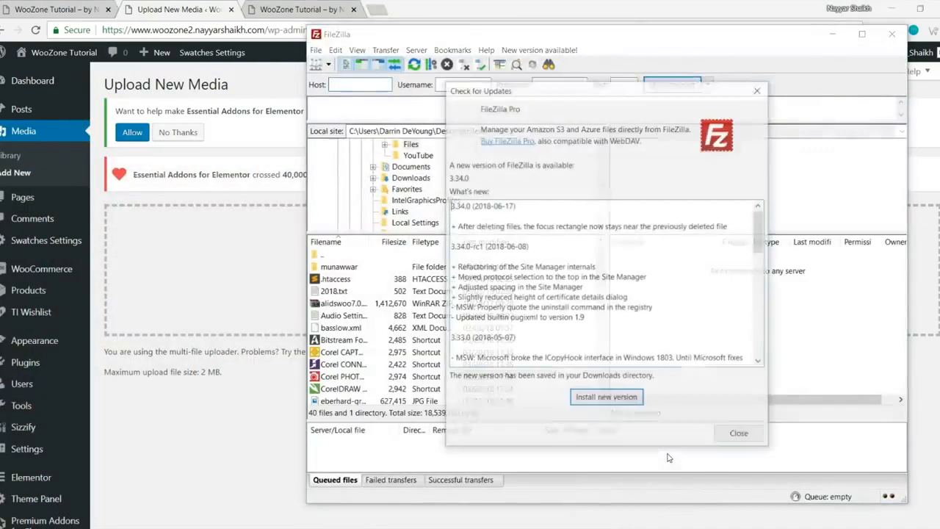
# Step: Connect FileZilla to the saved FTP site and open the woozone2 site folder
pyautogui.click(739, 435)
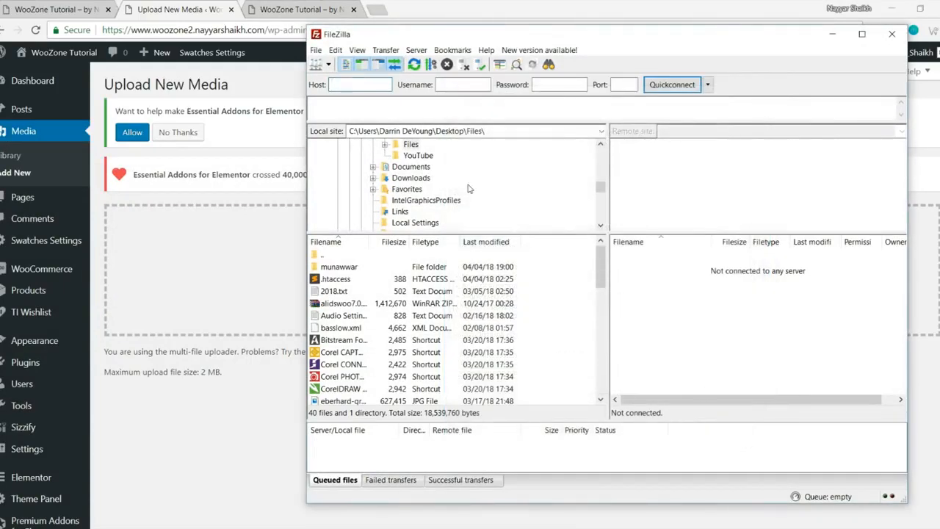
pyautogui.click(328, 65)
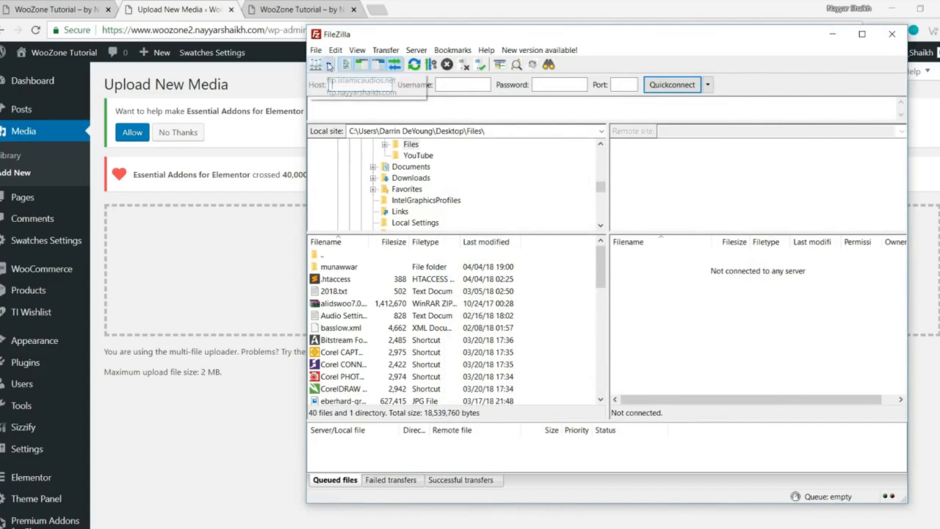
pyautogui.click(364, 85)
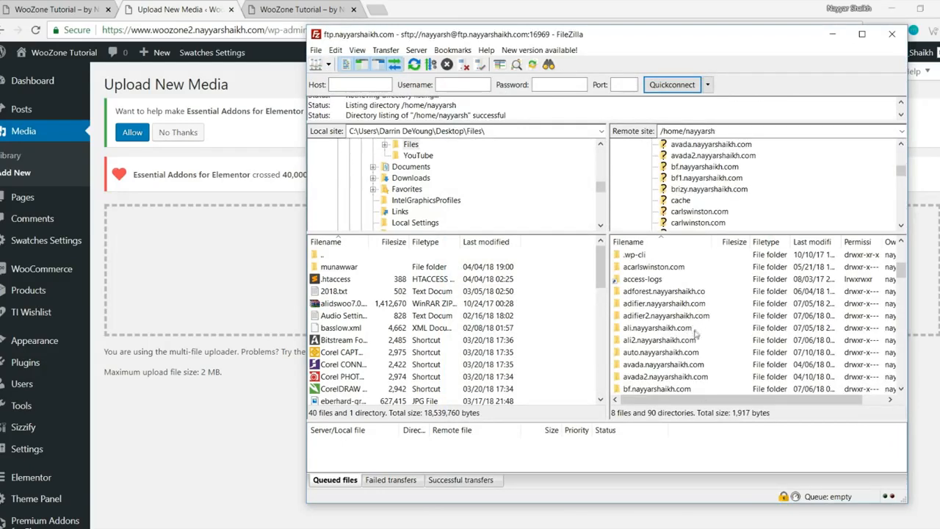
pyautogui.scroll(-2, 694, 334)
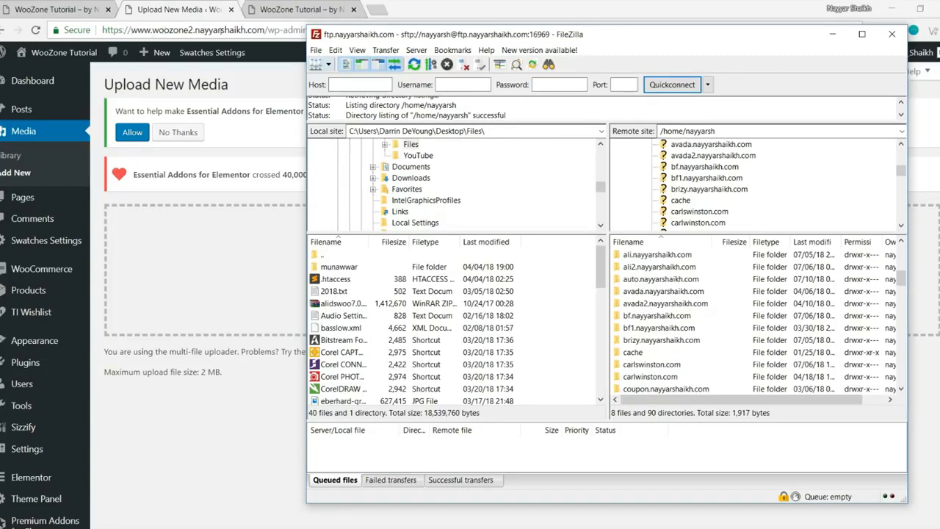
pyautogui.scroll(-2, 698, 339)
pyautogui.scroll(-8, 698, 342)
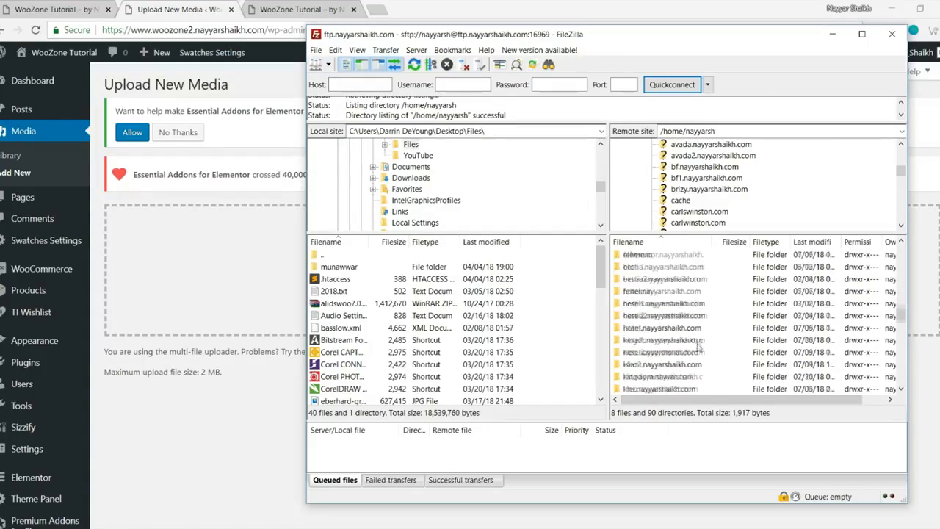
pyautogui.scroll(-10, 697, 345)
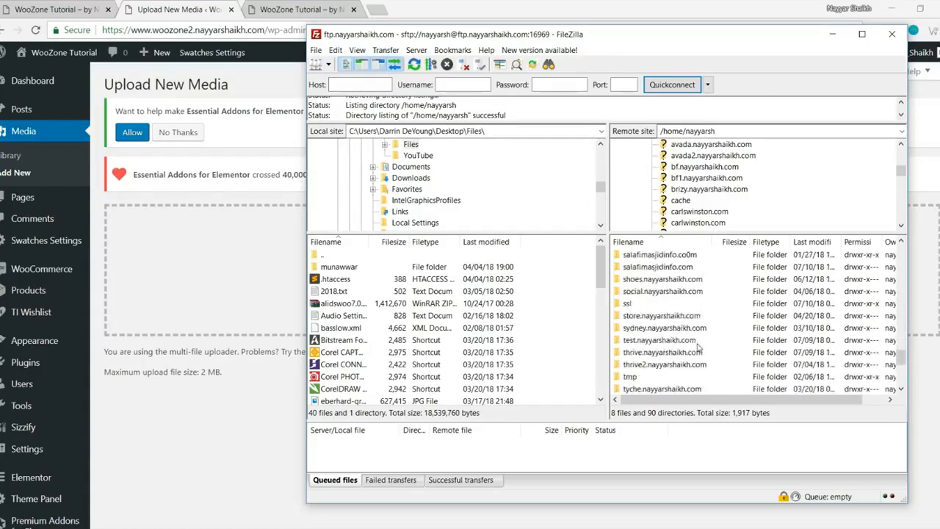
pyautogui.doubleClick(668, 316)
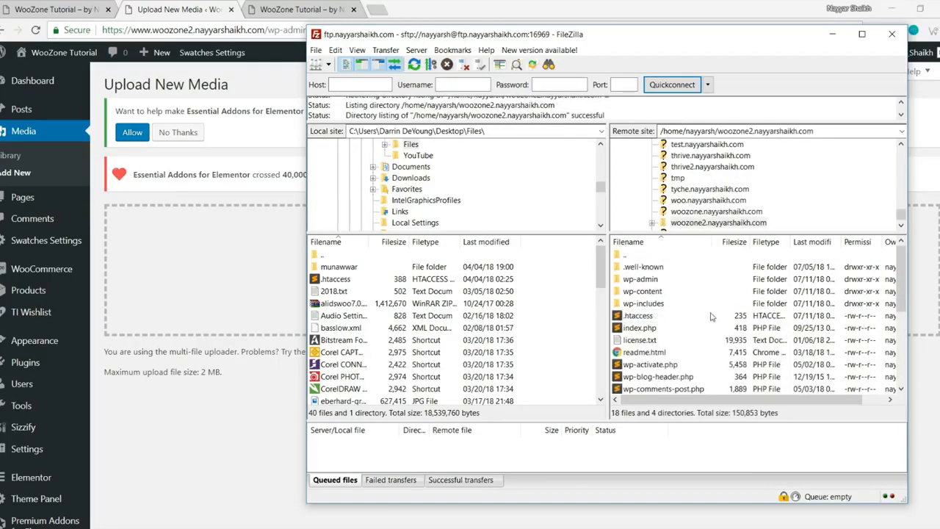
# Step: Download the server's .htaccess into the local Desktop folder and place the Sublime Text shortcut mid-desktop
pyautogui.click(638, 316)
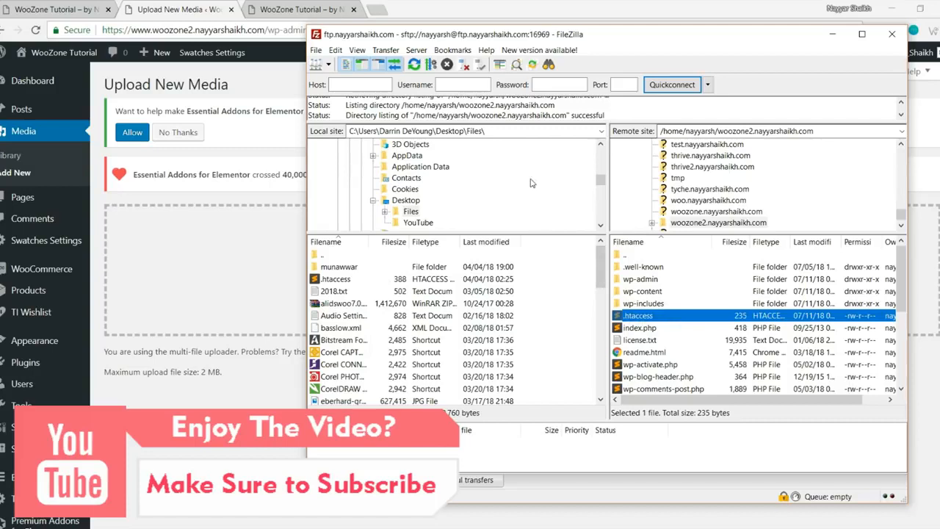
pyautogui.scroll(-4, 532, 182)
pyautogui.scroll(2, 531, 183)
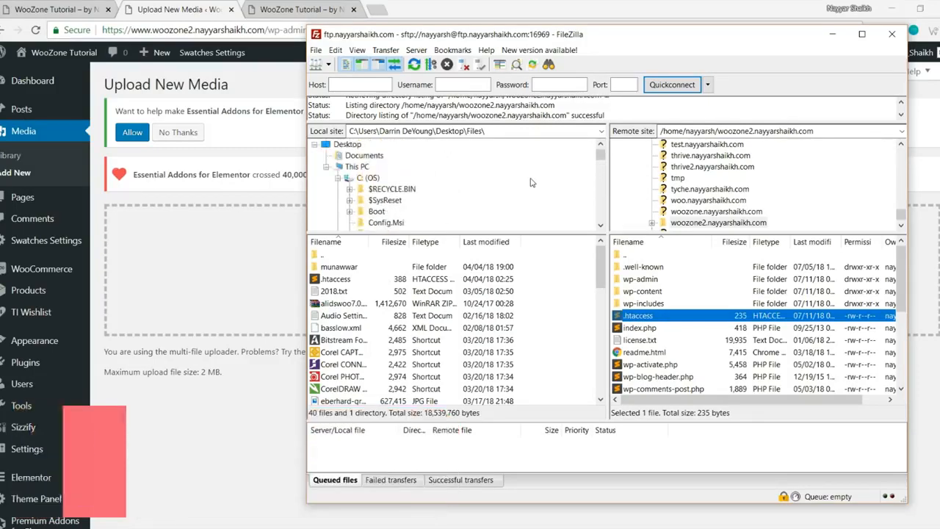
pyautogui.click(347, 144)
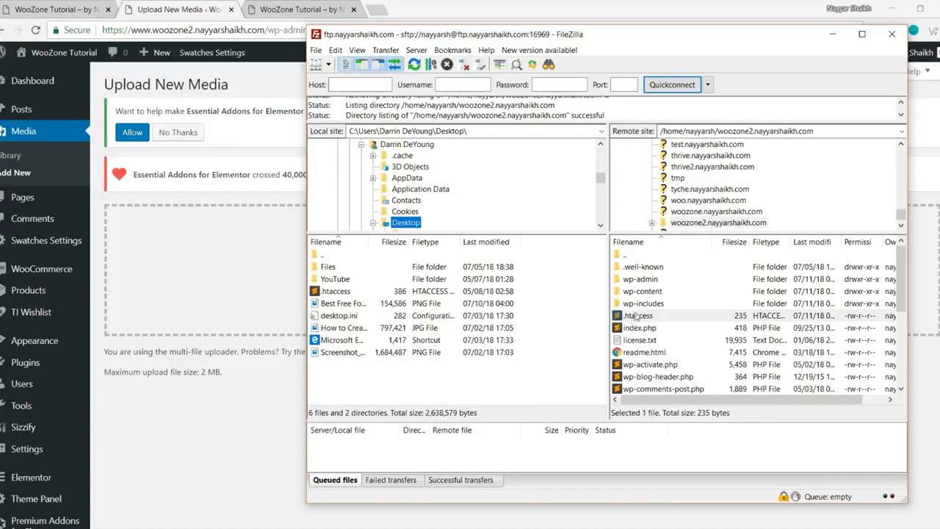
pyautogui.moveTo(641, 316); pyautogui.dragTo(339, 379)
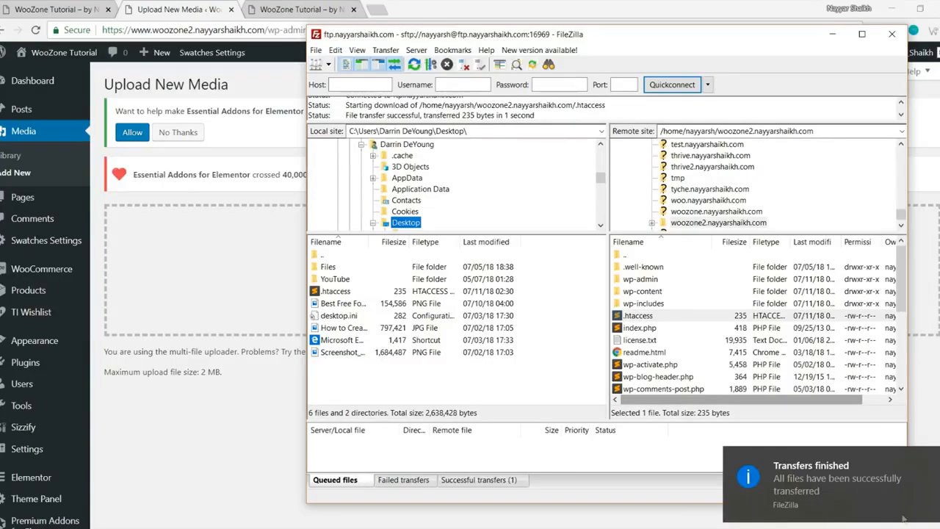
pyautogui.click(938, 528)
pyautogui.moveTo(15, 273); pyautogui.dragTo(354, 156)
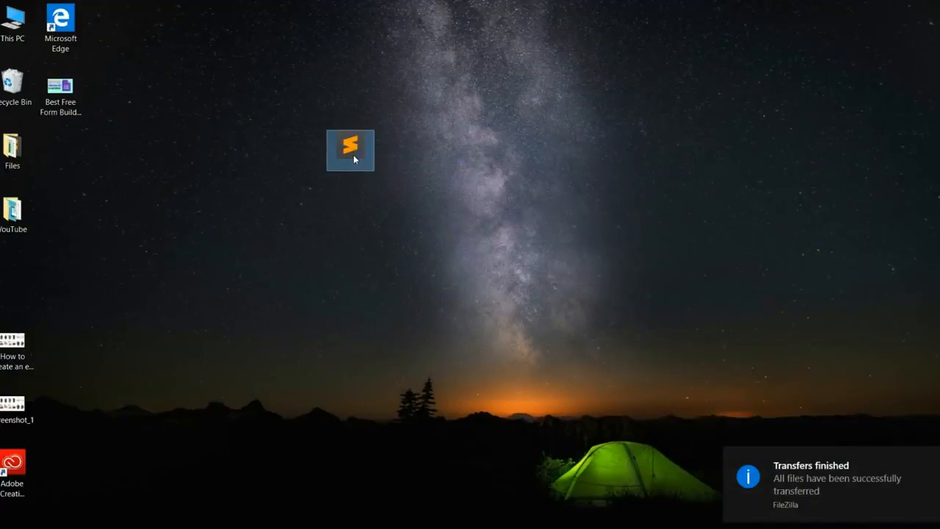
# Step: Open the downloaded .htaccess in Sublime Text with the cursor on empty line 11
pyautogui.doubleClick(353, 156)
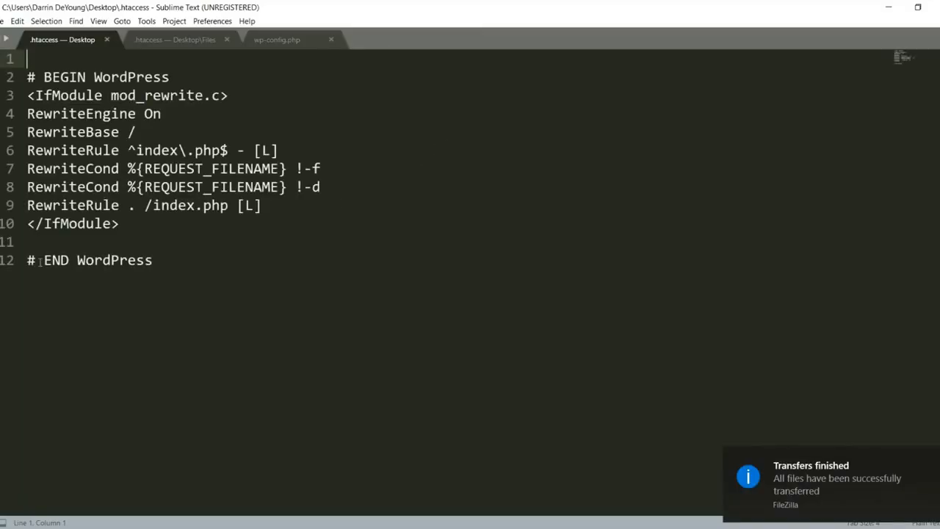
pyautogui.moveTo(28, 260); pyautogui.dragTo(27, 248)
pyautogui.click(561, 283)
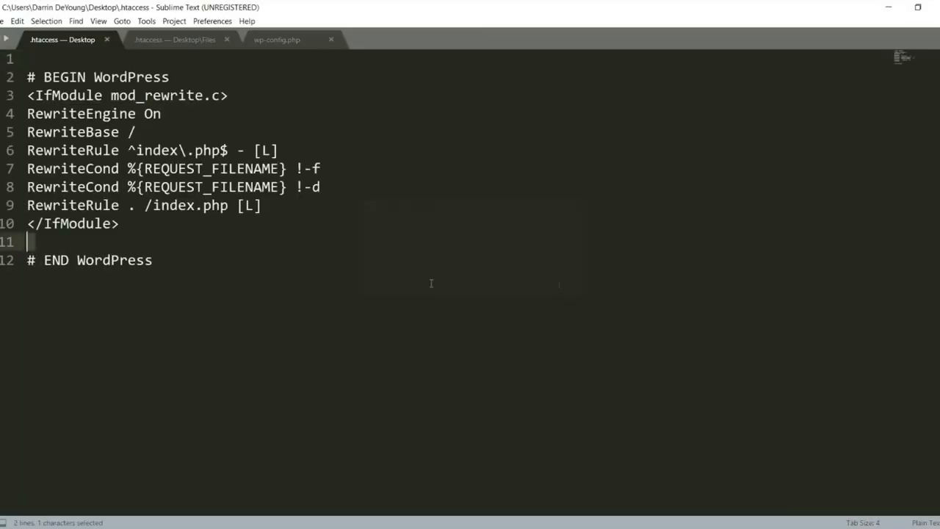
pyautogui.click(44, 235)
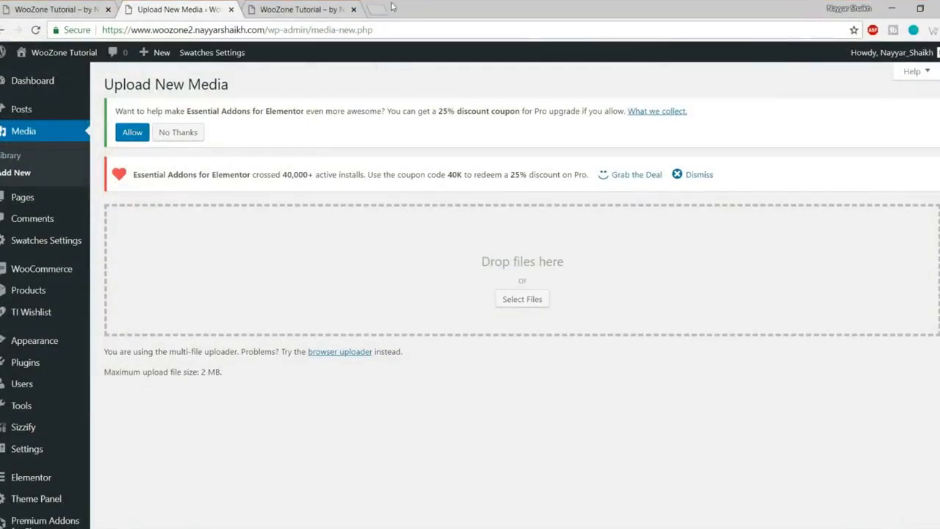
# Step: Load bloggdude.com in a new browser tab
pyautogui.click(388, 4)
pyautogui.write('b')
pyautogui.press('Return')
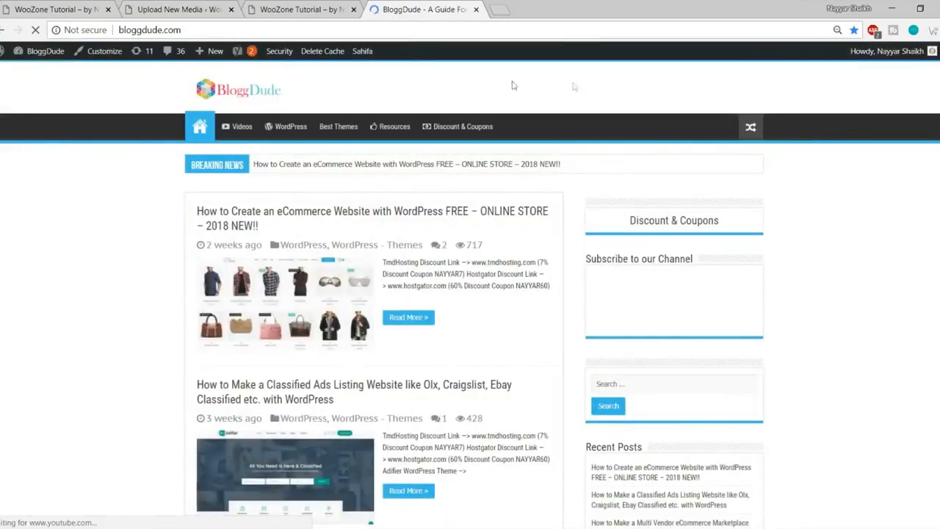
# Step: Go to page 2 of BloggDude posts and open the upload_max_filesize fix article
pyautogui.scroll(-20, 779, 264)
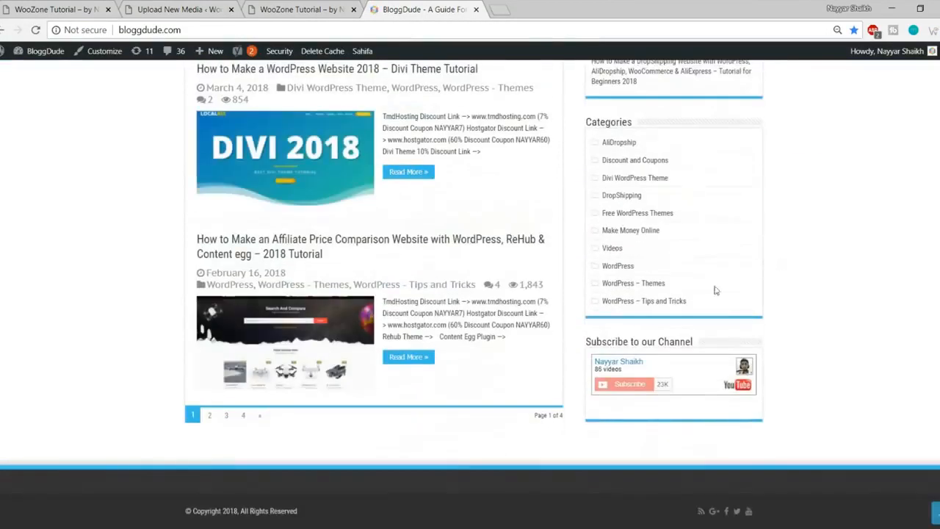
pyautogui.click(210, 416)
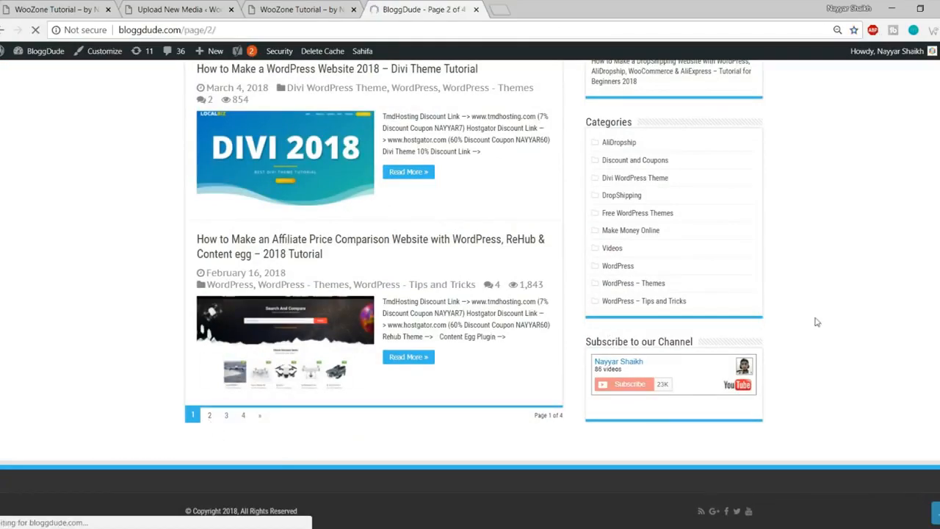
pyautogui.scroll(-3, 815, 316)
pyautogui.scroll(-6, 815, 316)
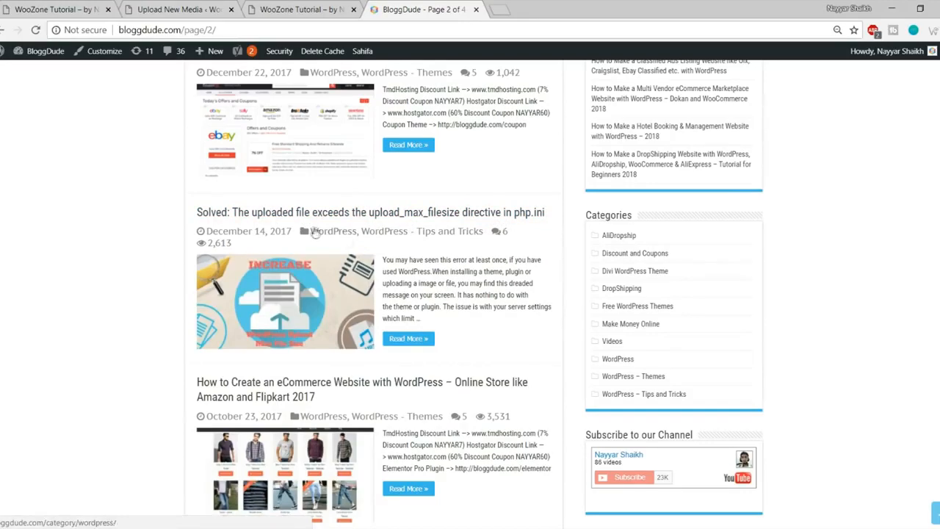
pyautogui.click(338, 280)
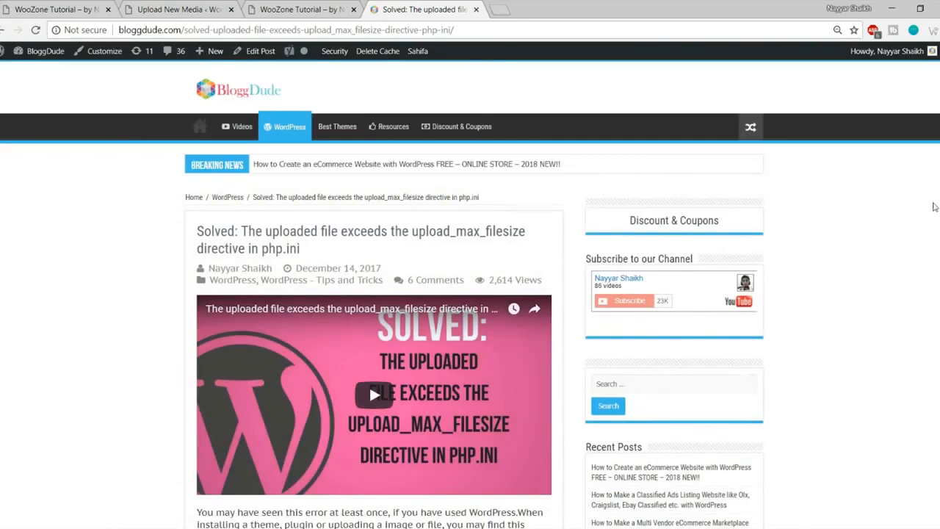
# Step: Paste the article's five php_value lines into .htaccess line 11, save, and close Sublime Text
pyautogui.scroll(-10, 933, 205)
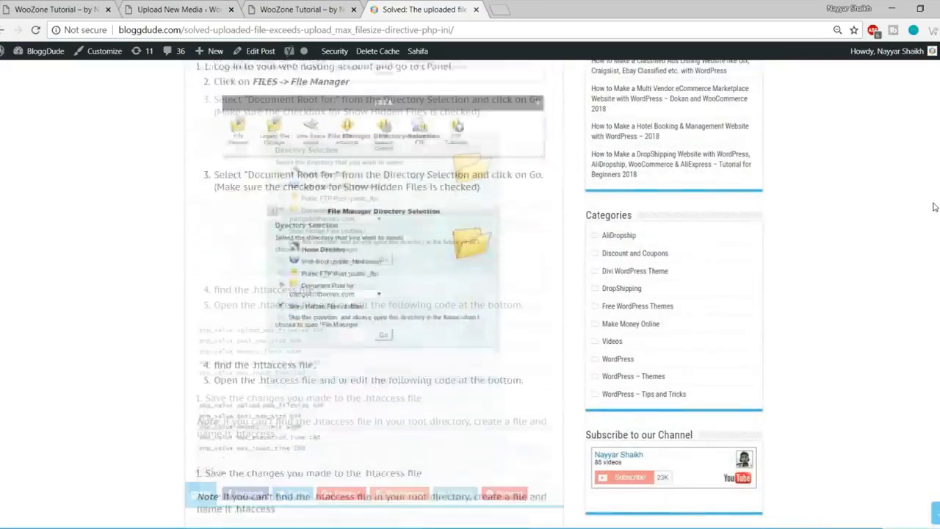
pyautogui.scroll(-4, 933, 206)
pyautogui.scroll(4, 639, 205)
pyautogui.moveTo(311, 342); pyautogui.dragTo(187, 289)
pyautogui.hotkey('ctrl', 'c')
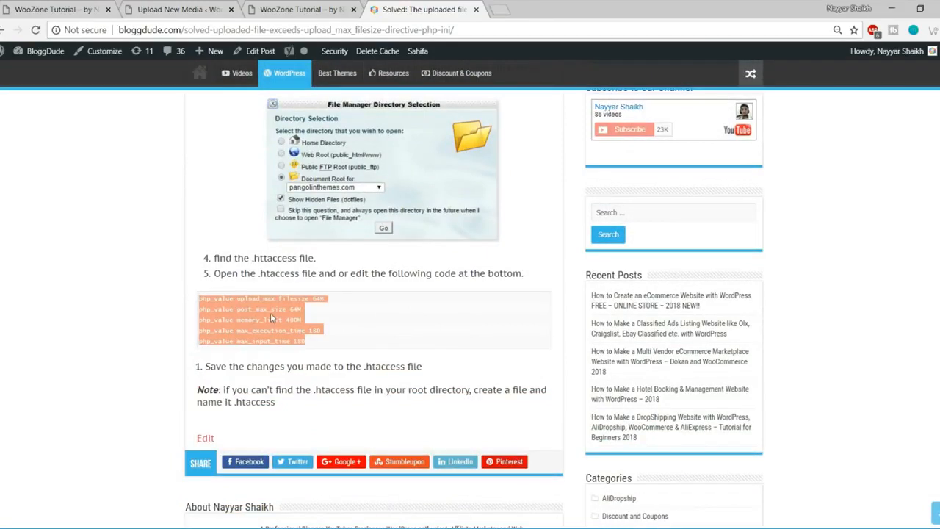
pyautogui.click(200, 527)
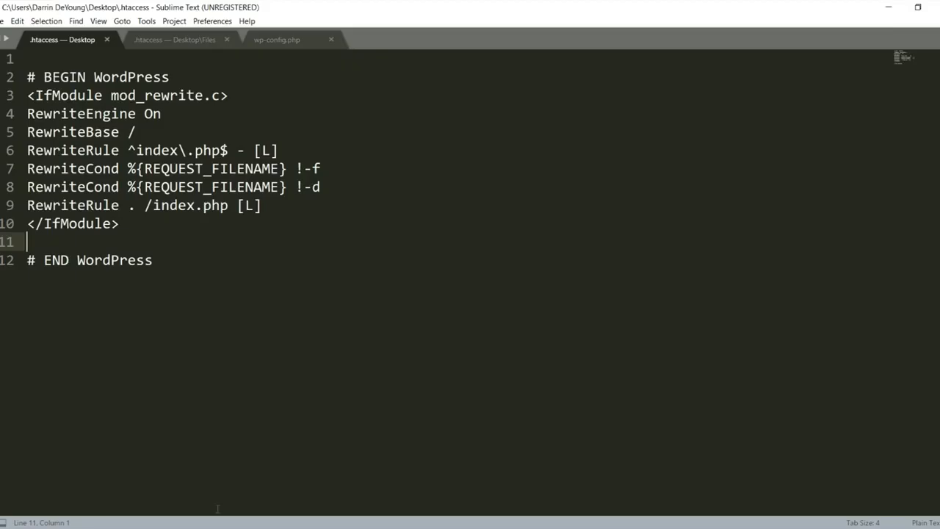
pyautogui.hotkey('ctrl', 'v')
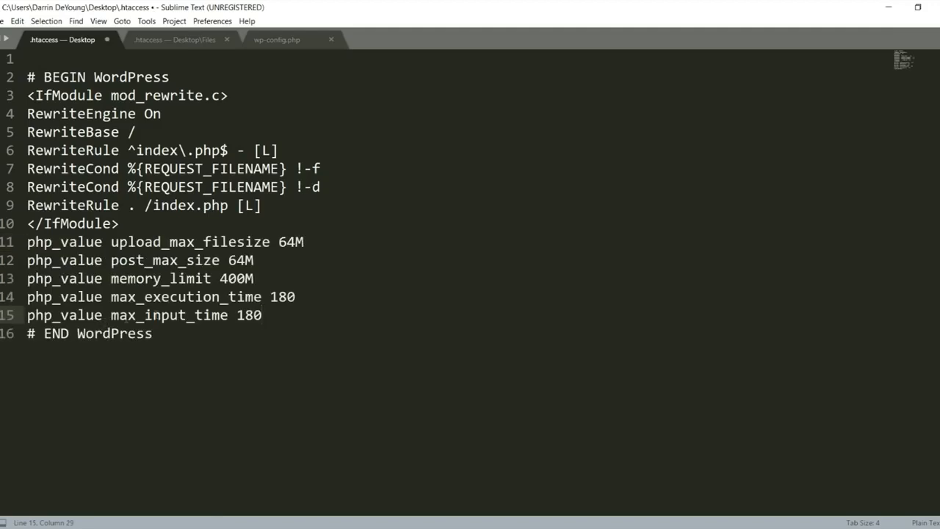
pyautogui.hotkey('ctrl', 's')
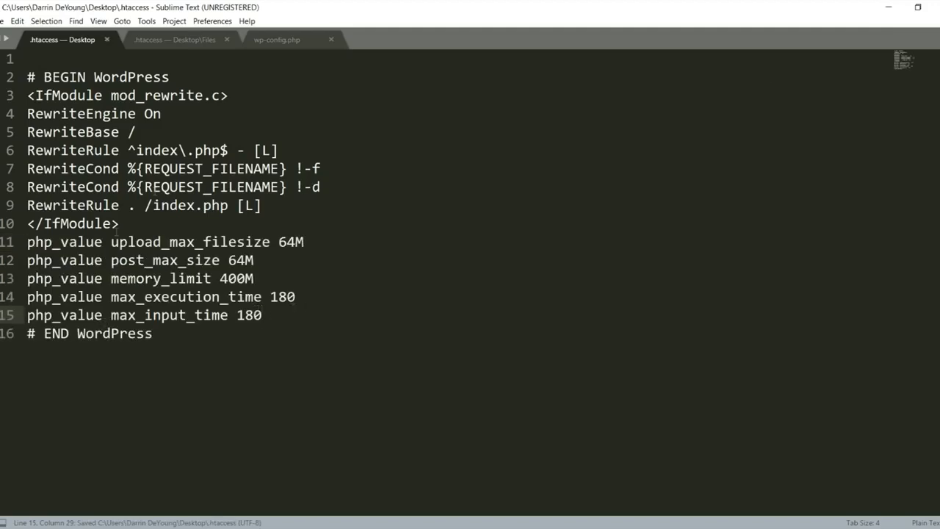
pyautogui.click(936, 8)
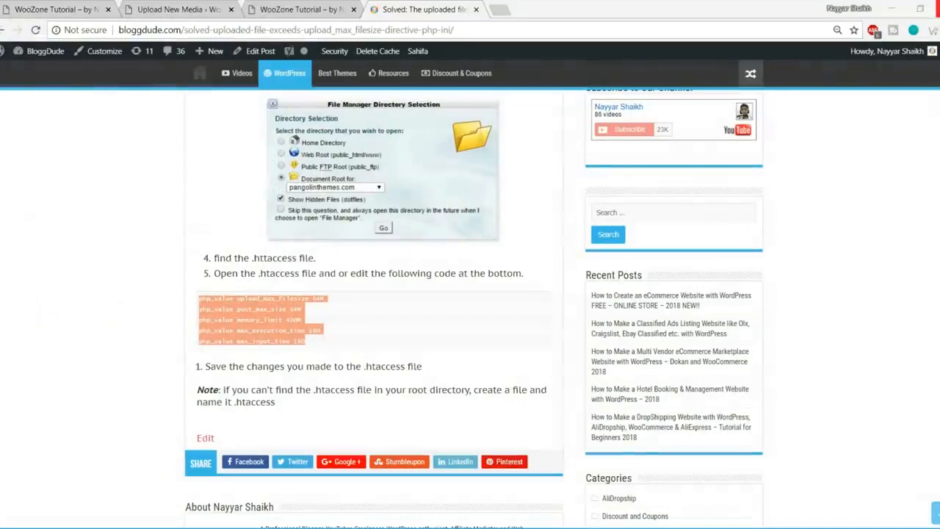
# Step: Refresh FileZilla's local list and upload the 386-byte .htaccess, overwriting the server's copy
pyautogui.click(257, 527)
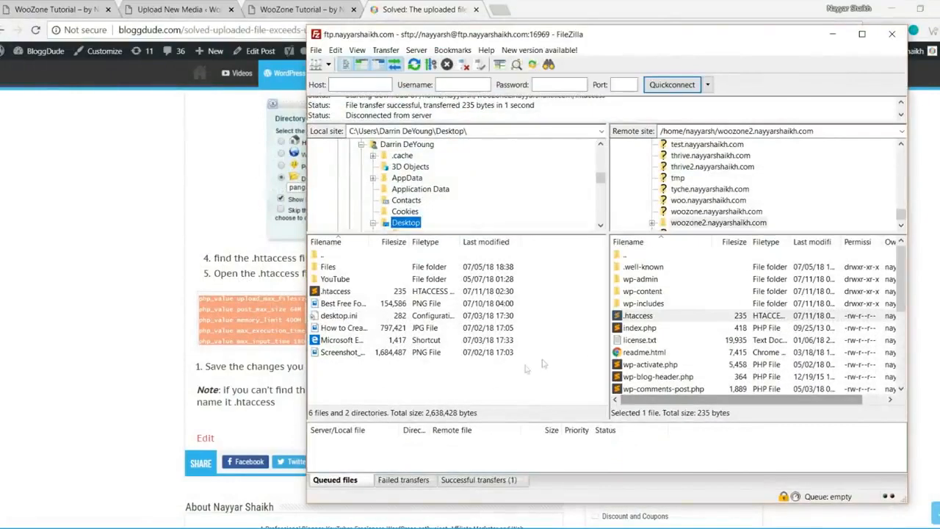
pyautogui.rightClick(502, 377)
pyautogui.click(549, 461)
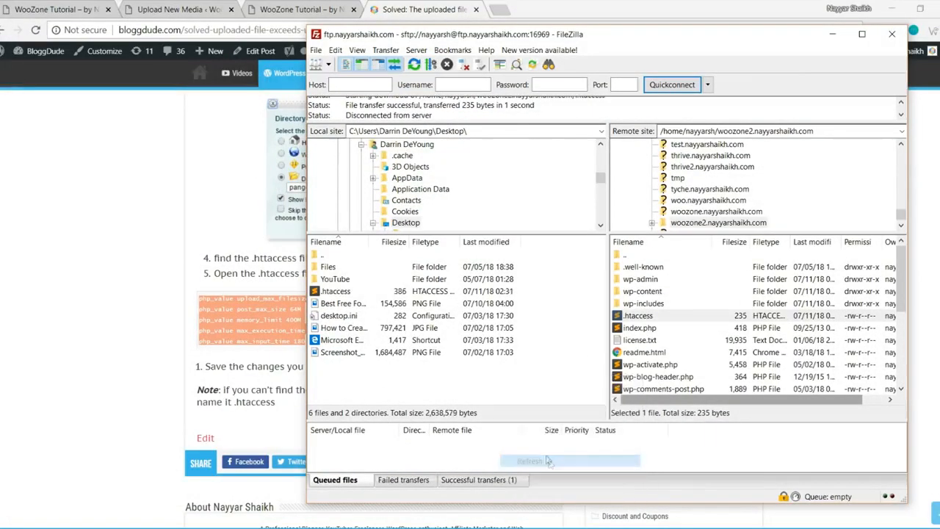
pyautogui.moveTo(325, 292); pyautogui.dragTo(691, 326)
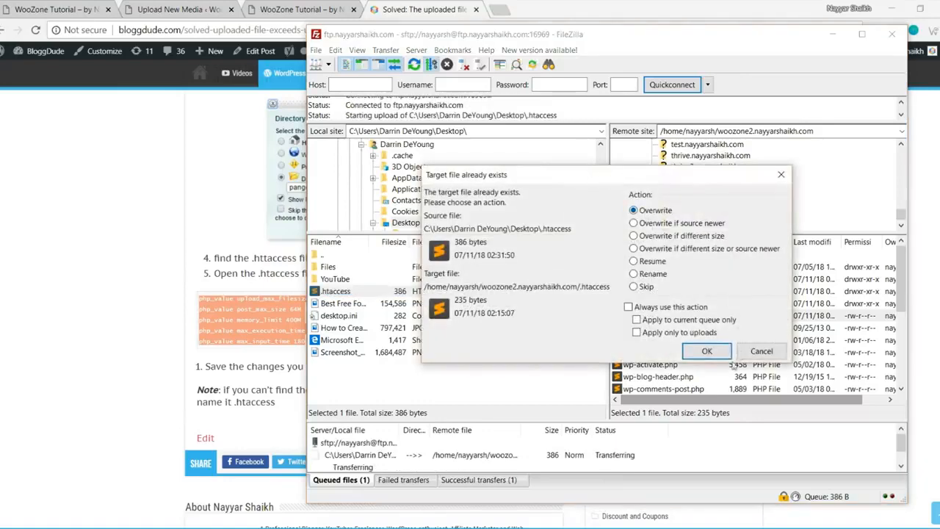
pyautogui.click(706, 350)
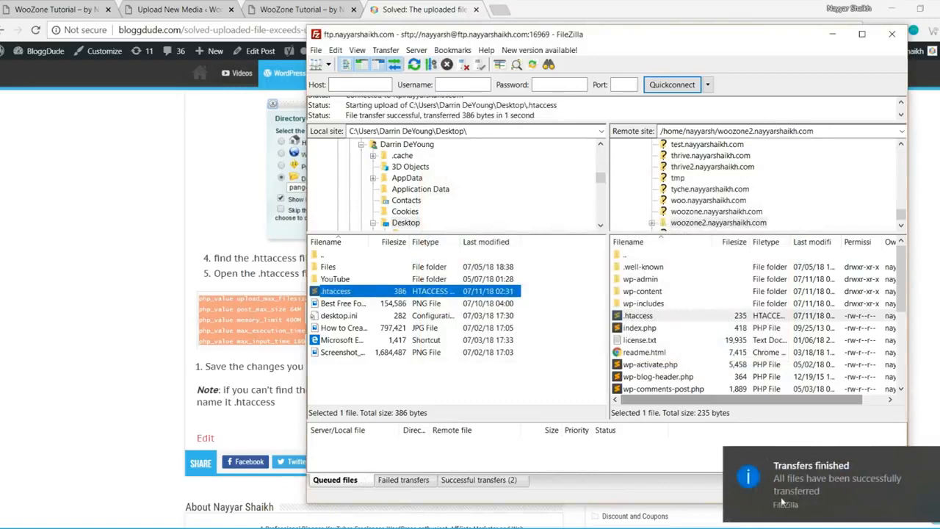
pyautogui.click(781, 502)
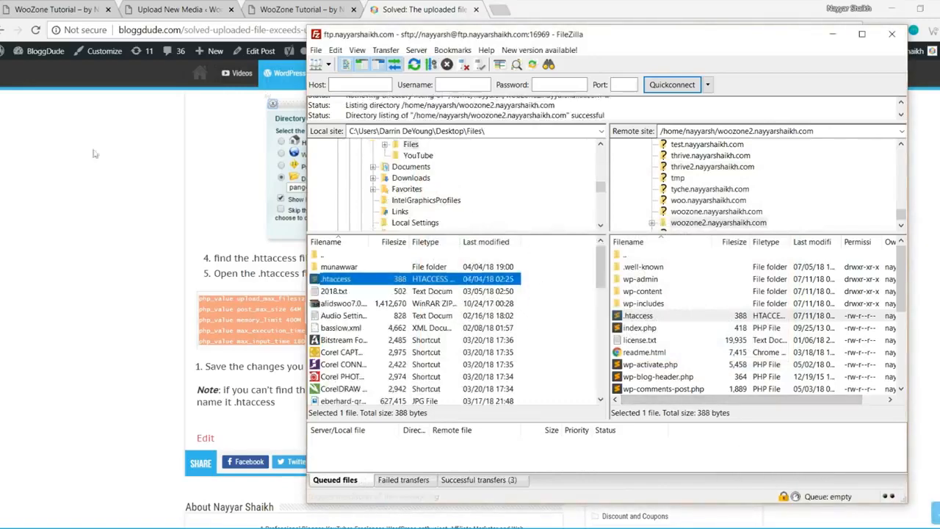
pyautogui.click(87, 155)
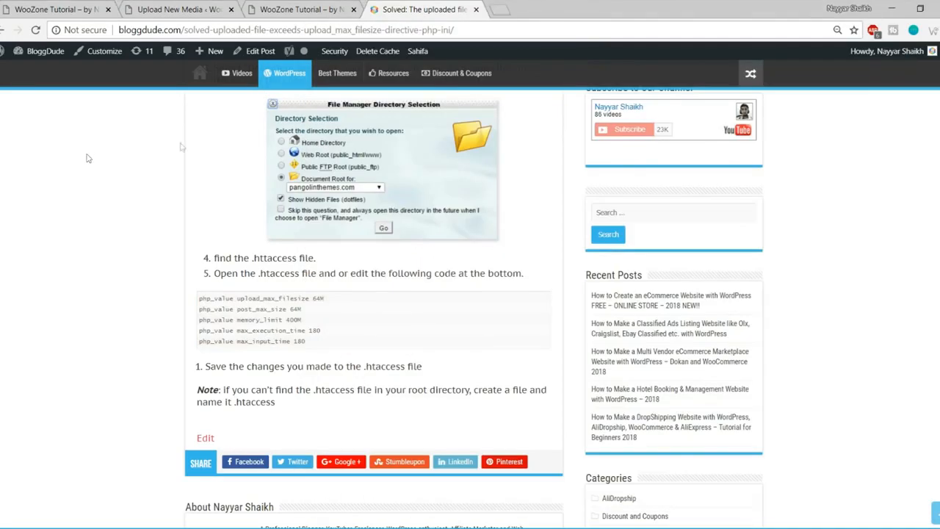
# Step: Reload Upload New Media to confirm the maximum upload size rose from 2 MB to 64 MB
pyautogui.click(163, 6)
pyautogui.moveTo(224, 371); pyautogui.dragTo(108, 373)
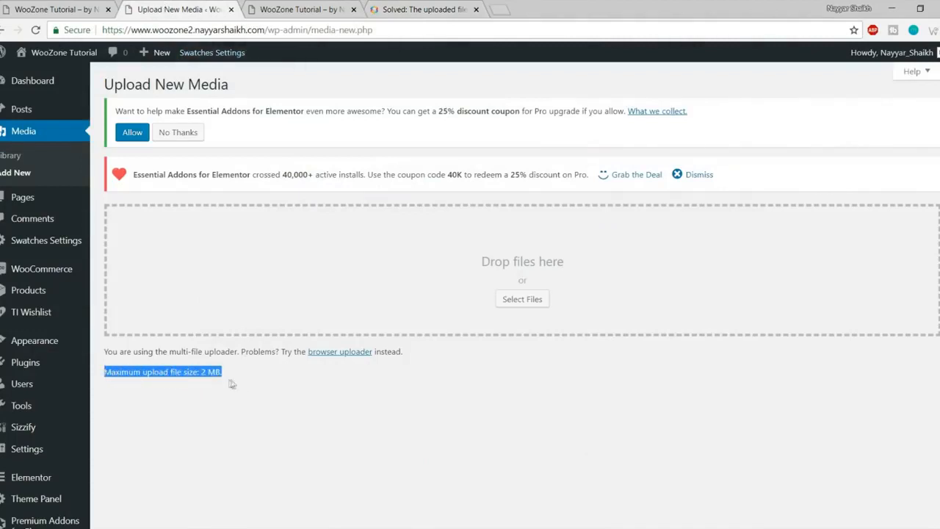
pyautogui.click(35, 31)
pyautogui.moveTo(227, 372); pyautogui.dragTo(103, 376)
pyautogui.click(217, 388)
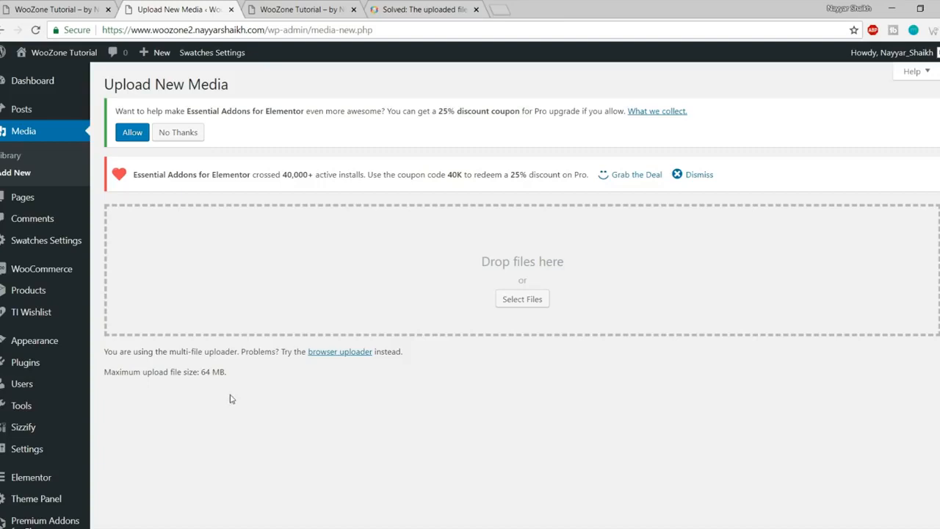
pyautogui.moveTo(24, 364)
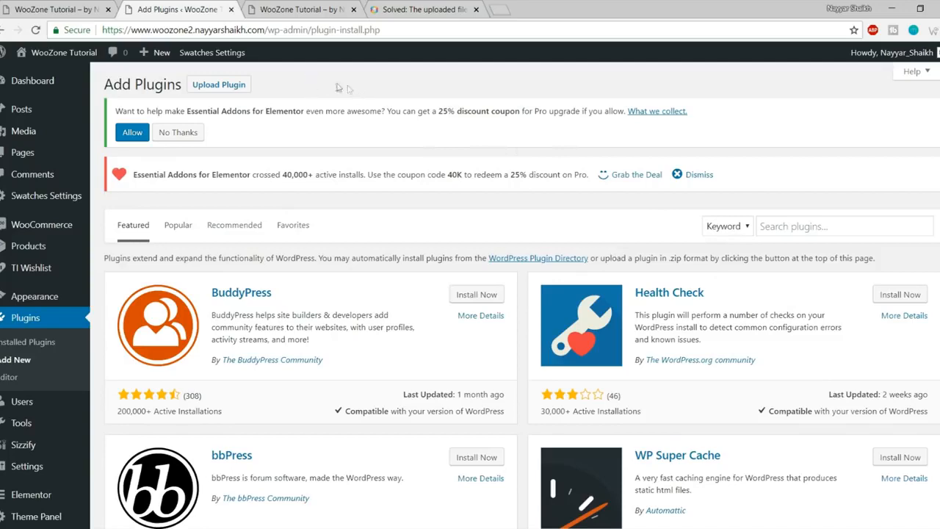
# Step: Open the plugin upload panel and browse to E:\WooZone\2.6\2.6\Woozone - Amazon Affiliates Plugin
pyautogui.click(219, 86)
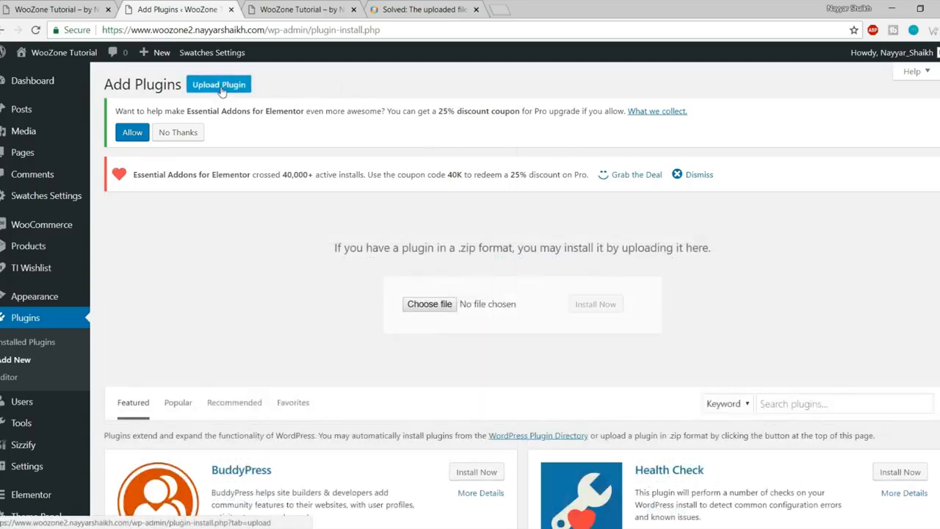
pyautogui.click(429, 307)
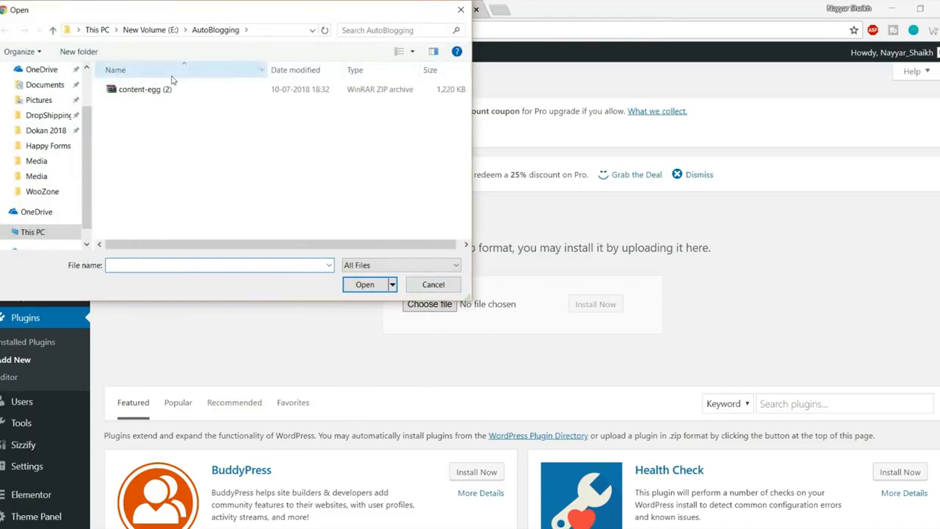
pyautogui.click(150, 30)
pyautogui.scroll(-5, 168, 172)
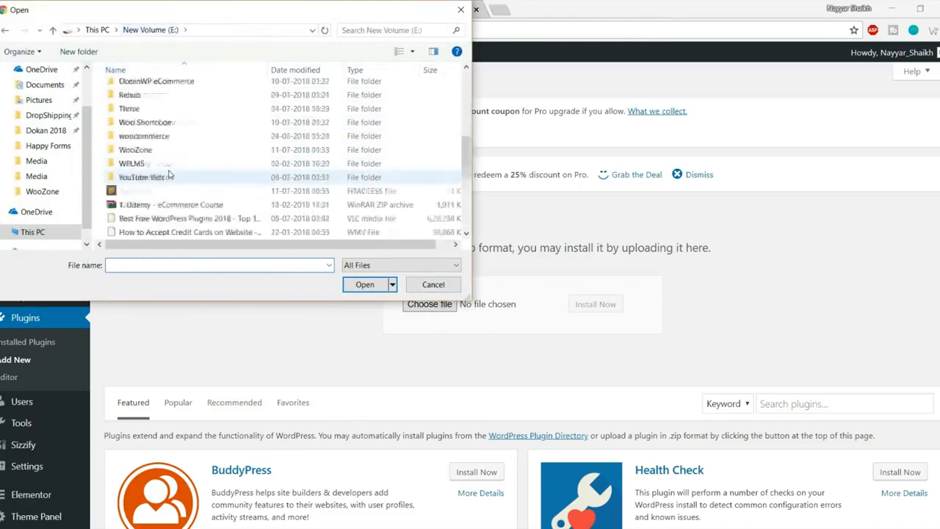
pyautogui.scroll(3, 170, 176)
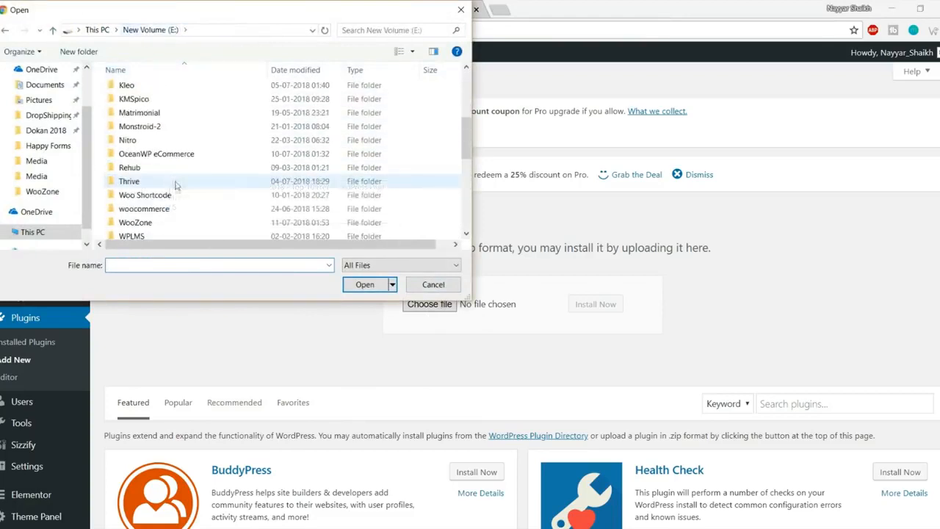
pyautogui.click(154, 223)
pyautogui.doubleClick(154, 222)
pyautogui.doubleClick(147, 89)
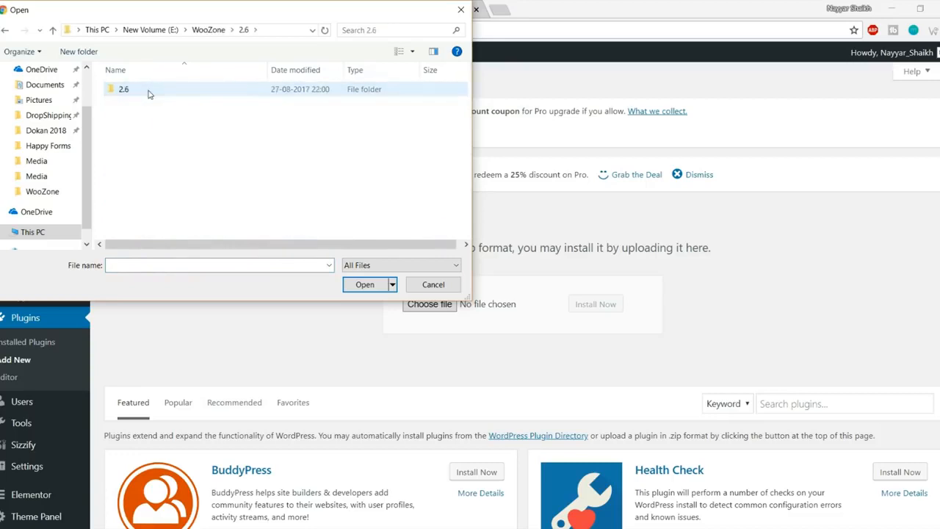
pyautogui.doubleClick(147, 89)
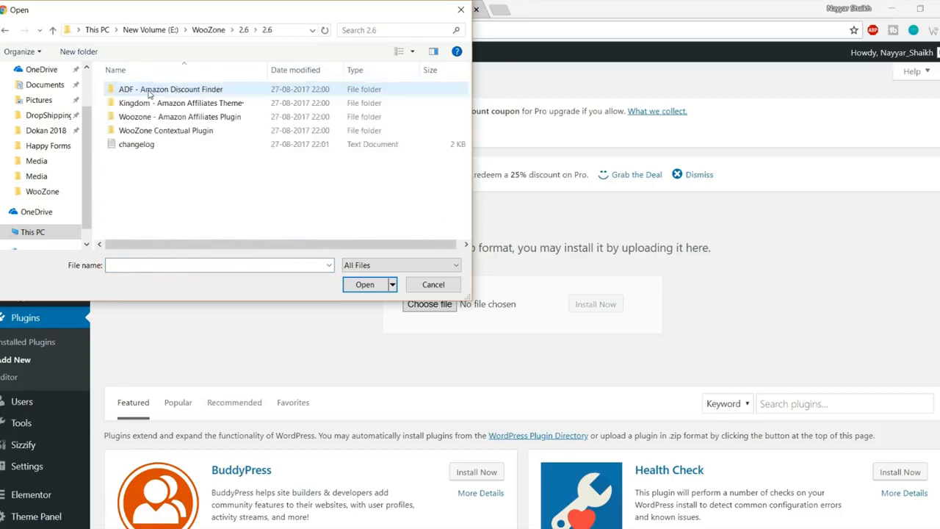
pyautogui.doubleClick(194, 117)
# Step: Choose woozone.zip from the 9.0.6.1 Plugin folder and install it
pyautogui.click(151, 92)
pyautogui.doubleClick(151, 93)
pyautogui.doubleClick(150, 92)
pyautogui.click(150, 93)
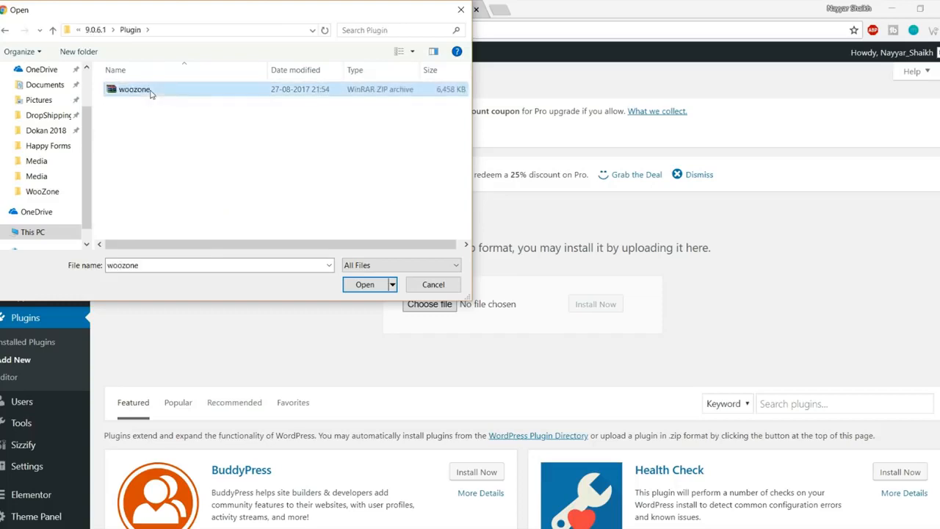
pyautogui.click(364, 285)
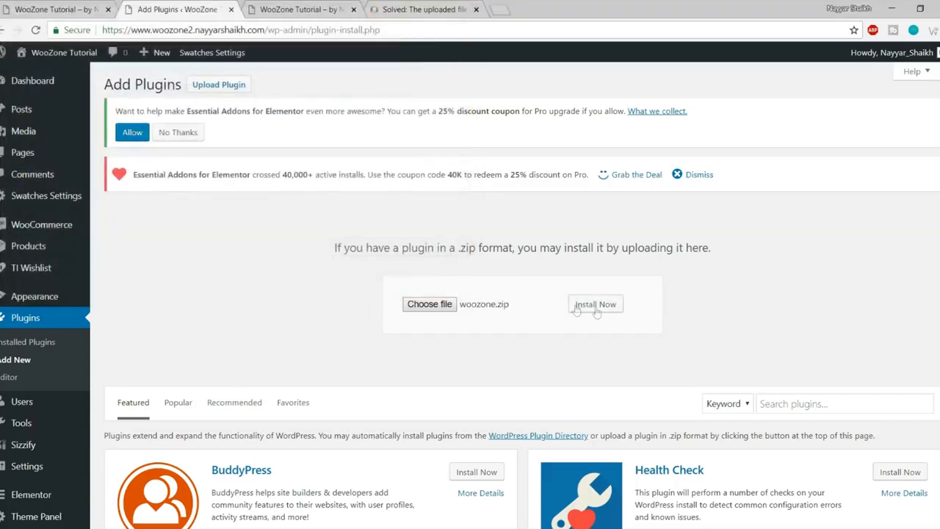
pyautogui.click(594, 305)
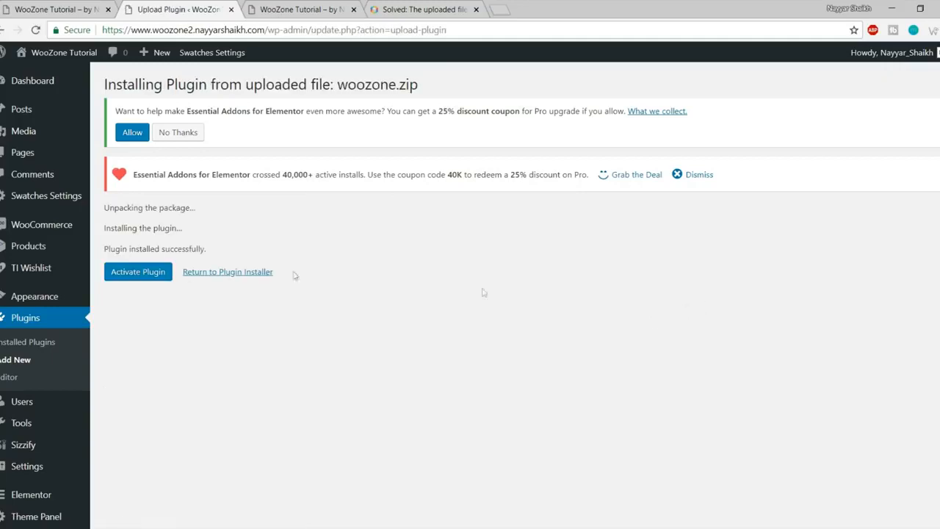
# Step: Activate WooZone and submit the Item Purchase Code to licence the plugin
pyautogui.click(149, 276)
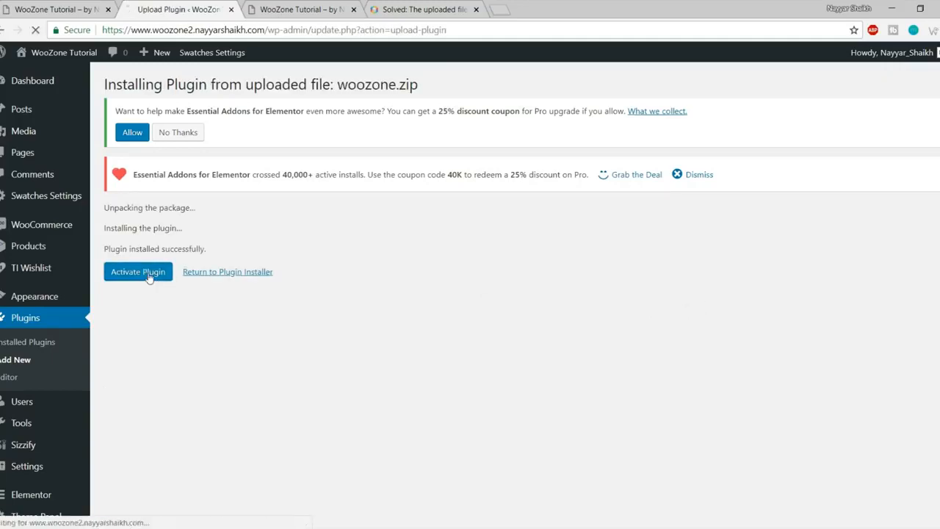
pyautogui.scroll(-12, 637, 387)
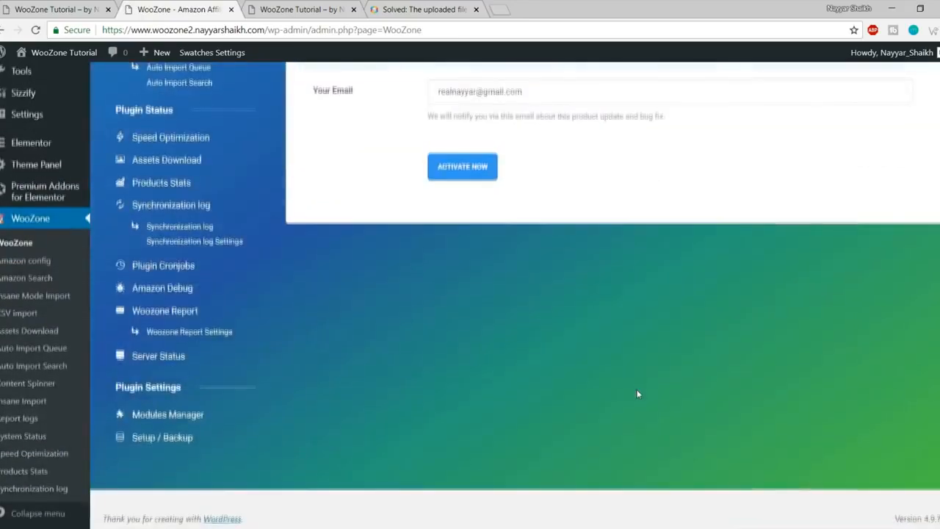
pyautogui.scroll(3, 637, 389)
pyautogui.click(474, 211)
pyautogui.scroll(2, 397, 286)
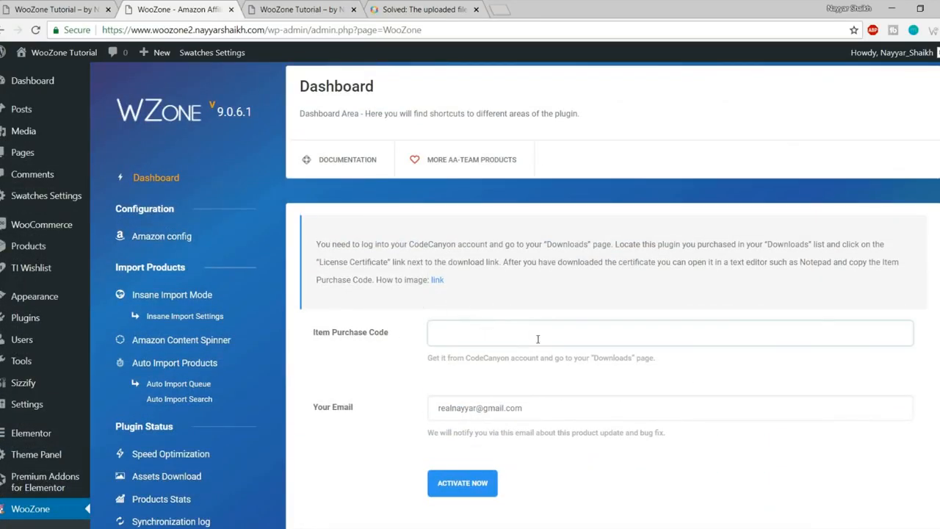
pyautogui.scroll(-1, 537, 339)
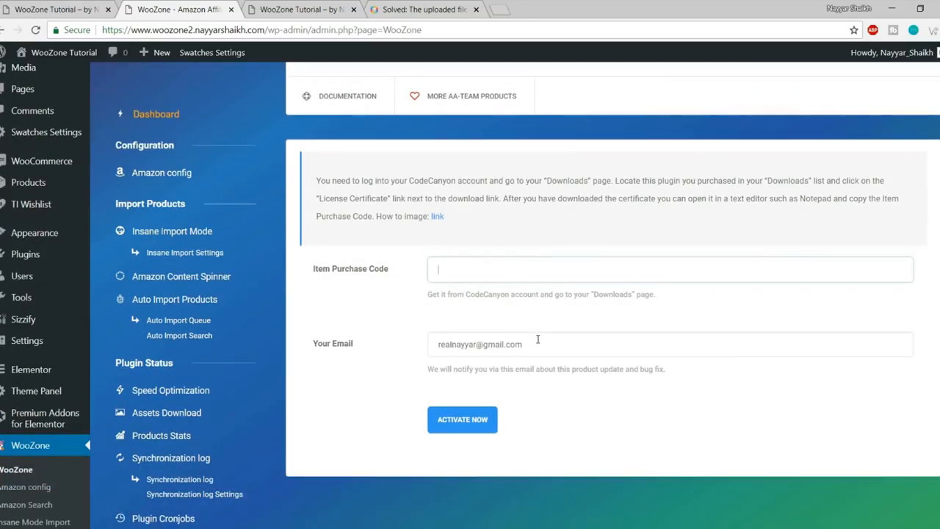
pyautogui.hotkey('ctrl', 'v')
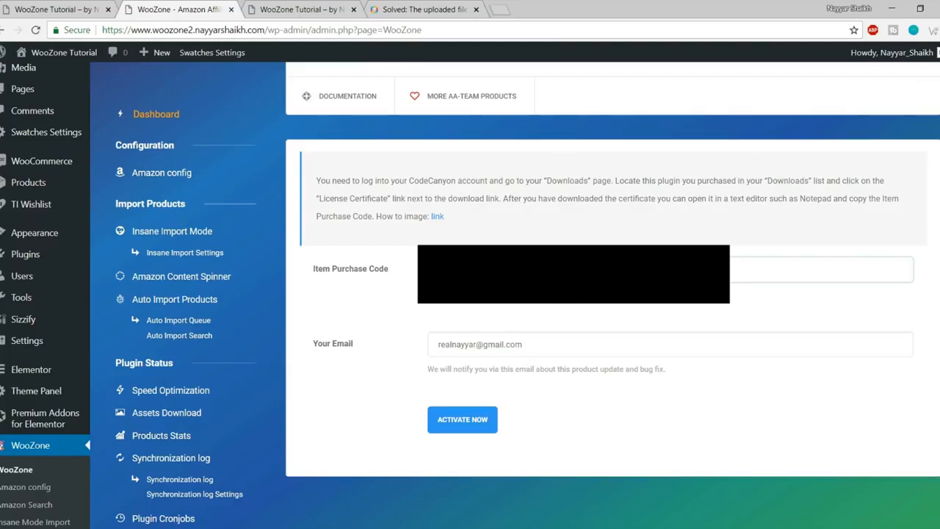
pyautogui.click(458, 428)
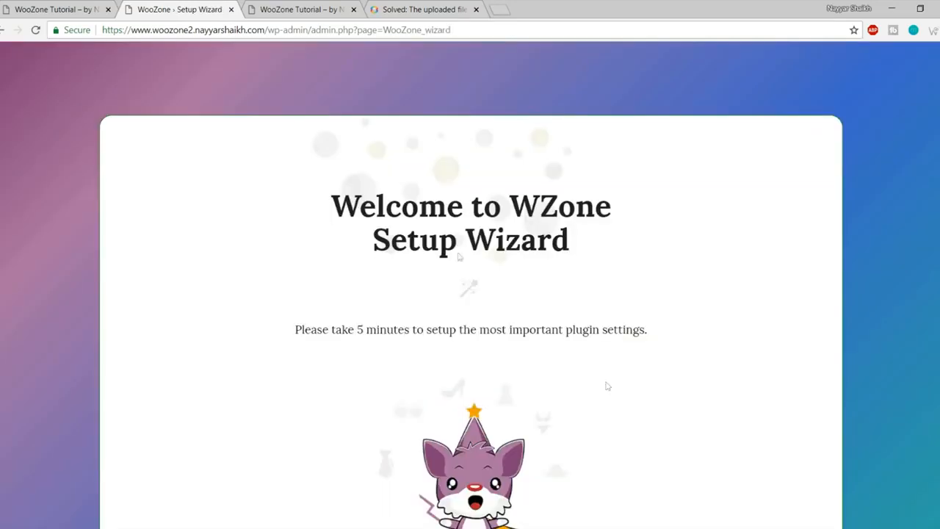
# Step: Start the WZone setup wizard and mark the site as an Online Store
pyautogui.scroll(-3, 538, 252)
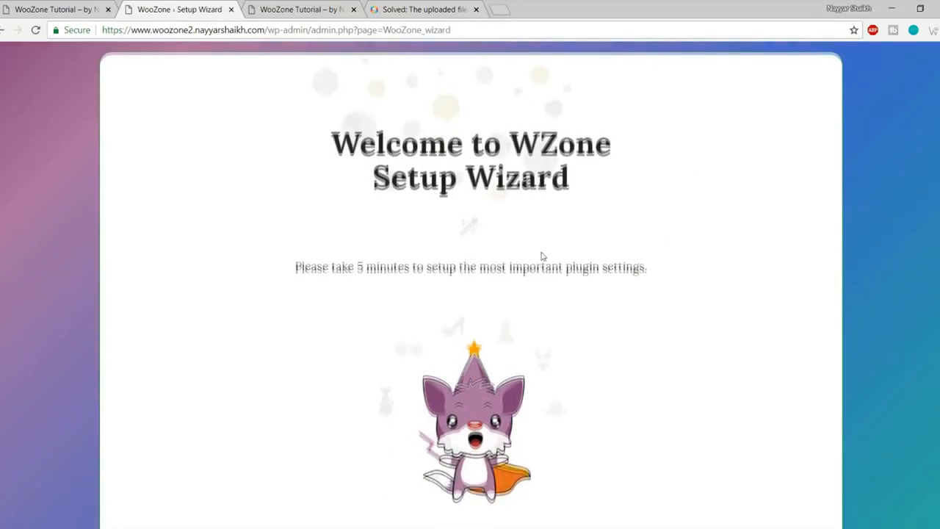
pyautogui.scroll(3, 529, 294)
pyautogui.scroll(-3, 812, 253)
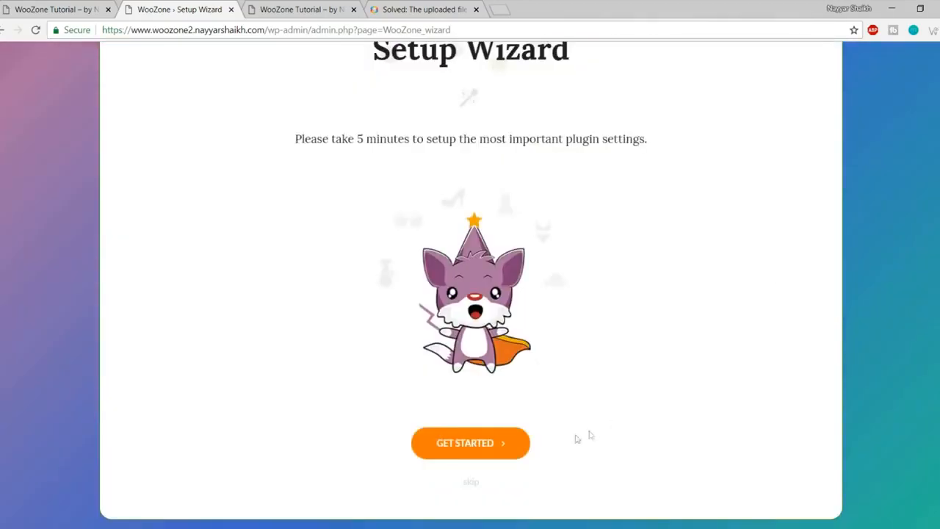
pyautogui.click(481, 448)
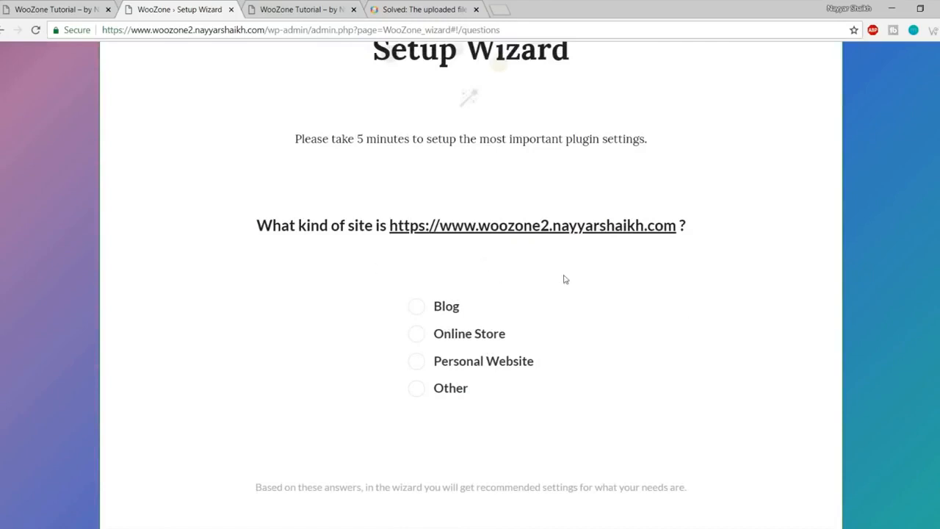
pyautogui.click(490, 315)
pyautogui.click(440, 341)
pyautogui.scroll(-2, 624, 352)
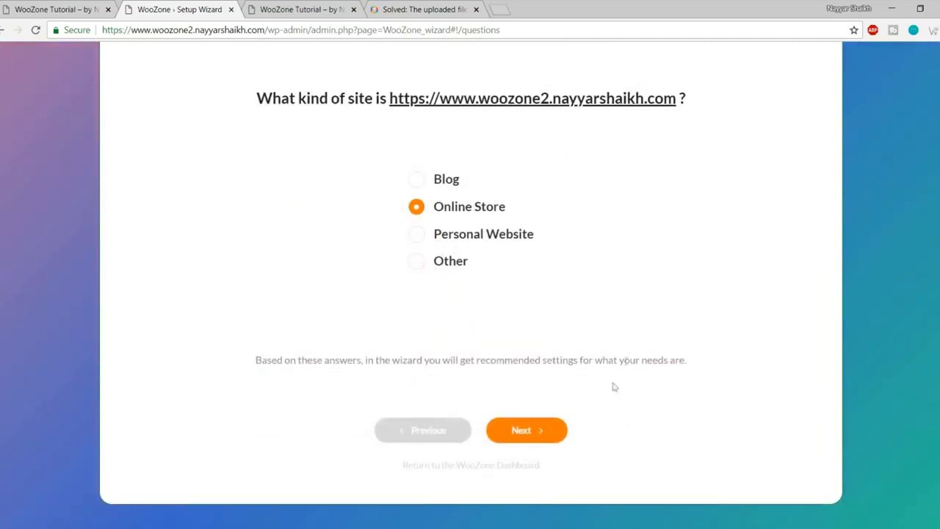
pyautogui.click(530, 431)
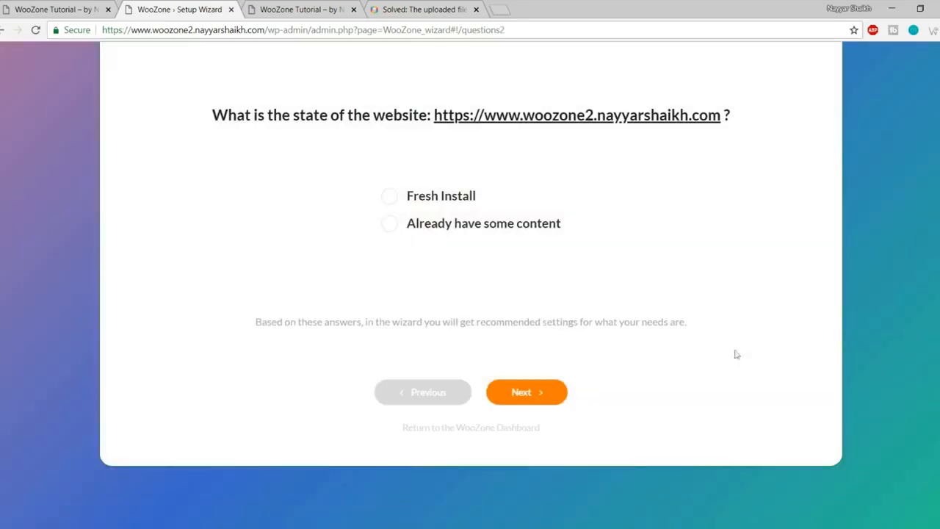
# Step: Answer the site-state question and choose earning affiliate money from an existing website
pyautogui.scroll(2, 735, 356)
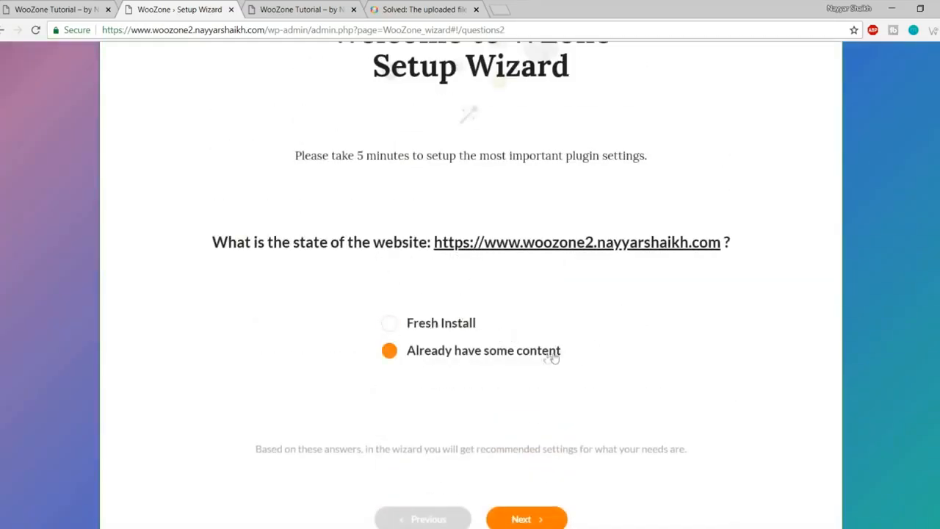
pyautogui.click(439, 327)
pyautogui.scroll(-1, 591, 336)
pyautogui.click(541, 456)
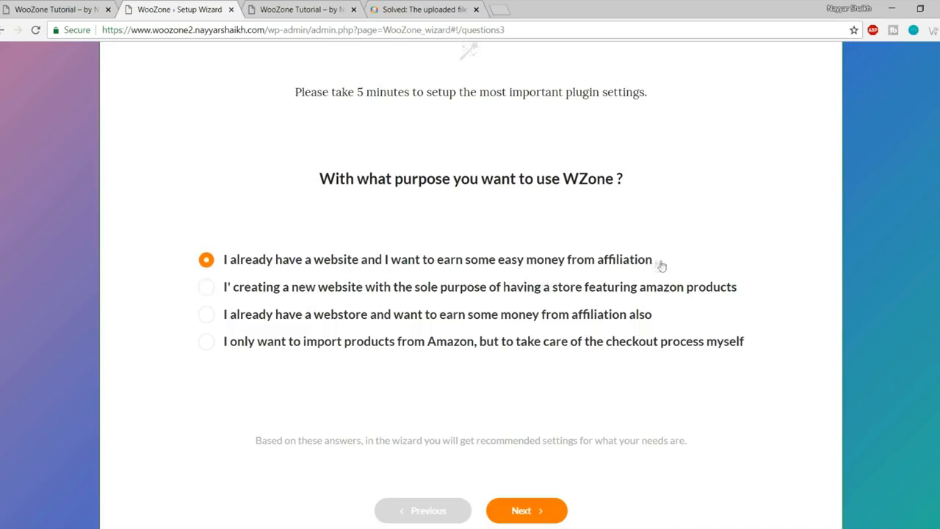
pyautogui.click(548, 512)
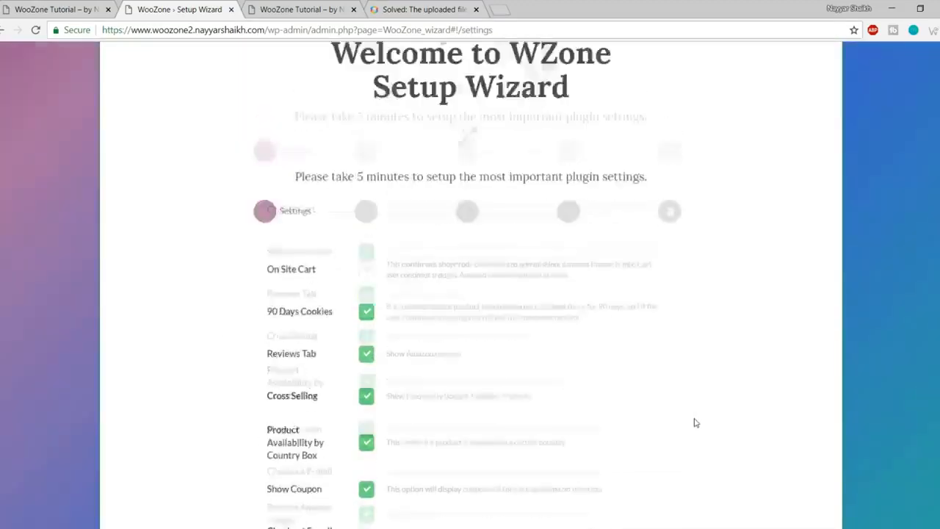
# Step: Enable the On Site Cart option on the wizard's Settings step
pyautogui.scroll(-3, 696, 423)
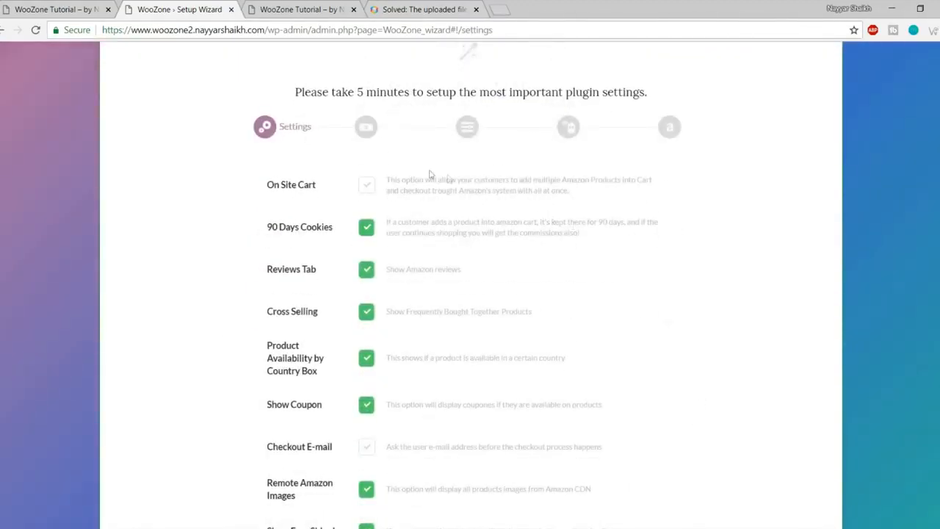
pyautogui.scroll(-2, 401, 289)
pyautogui.scroll(2, 415, 360)
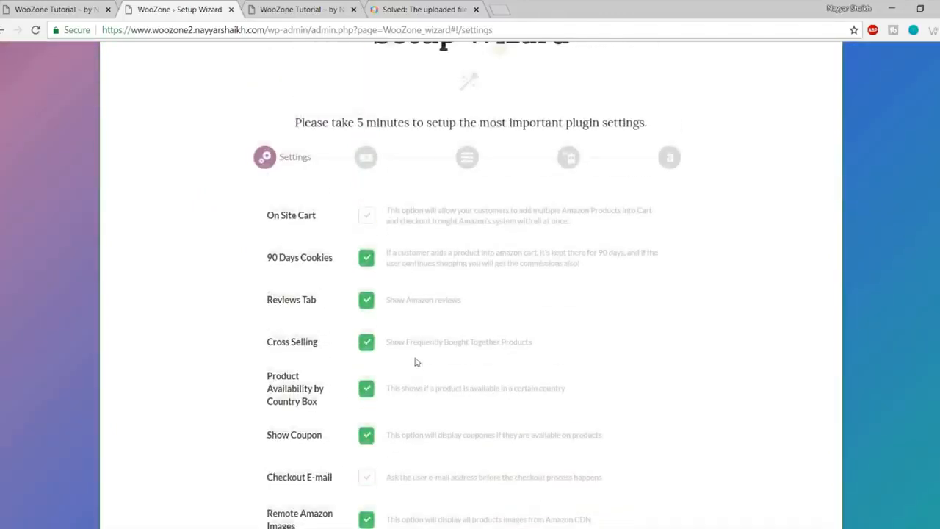
pyautogui.scroll(-3, 398, 262)
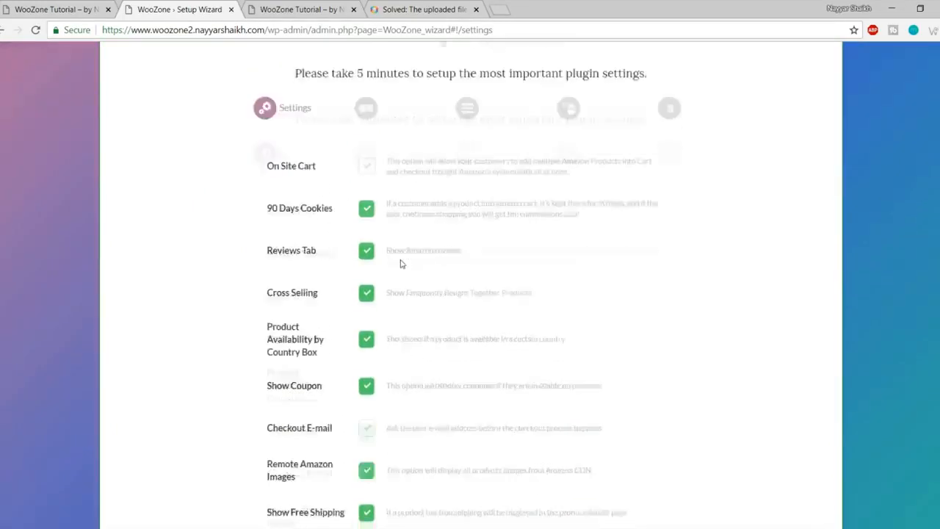
pyautogui.scroll(2, 398, 256)
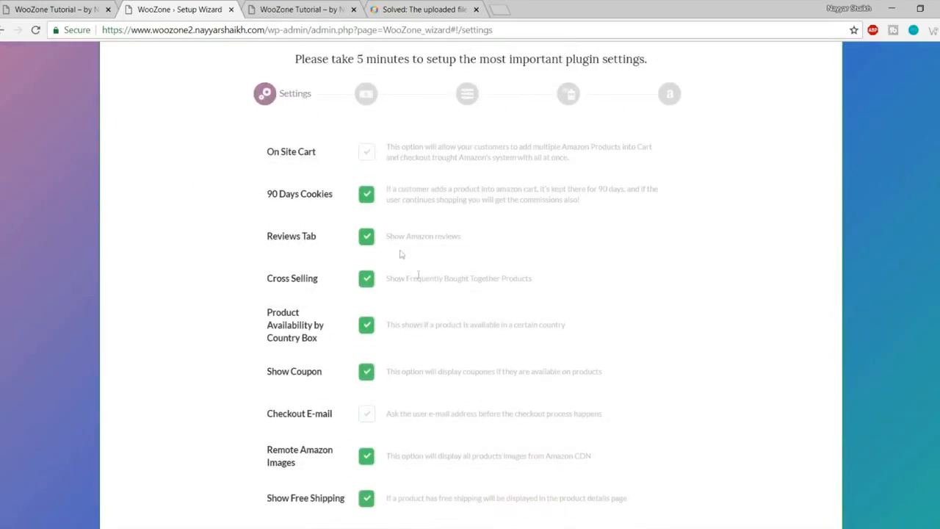
pyautogui.scroll(1, 423, 282)
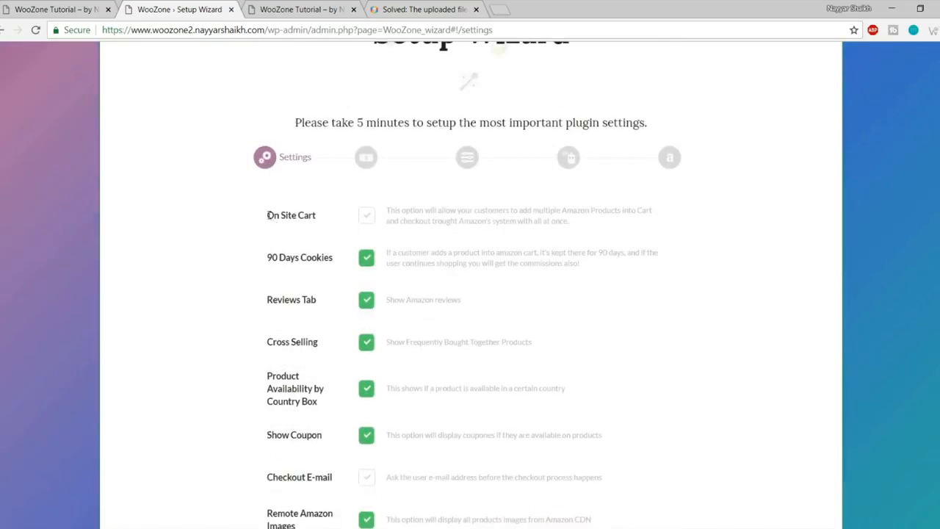
pyautogui.moveTo(267, 215); pyautogui.dragTo(319, 217)
pyautogui.click(325, 218)
pyautogui.click(369, 218)
# Step: Review the enabled Reviews Tab and Cross Selling options further down the Settings step
pyautogui.scroll(-1, 635, 308)
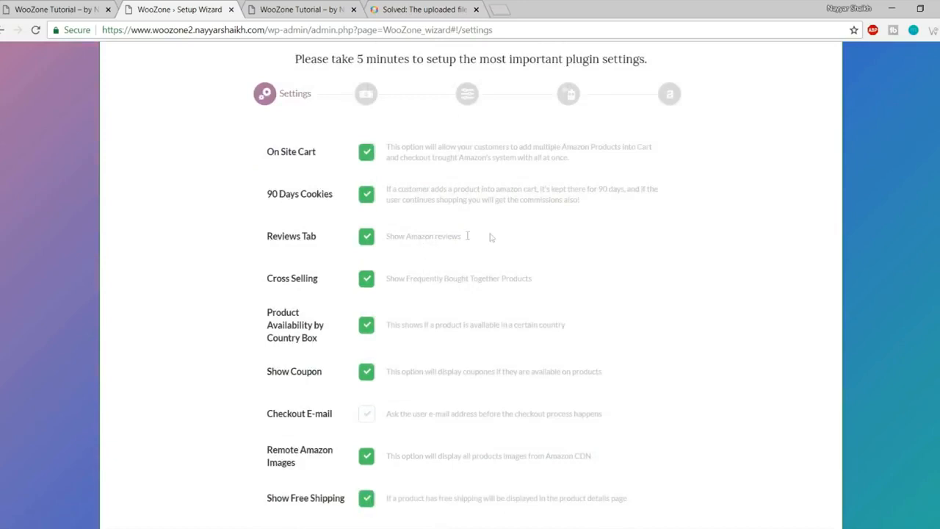
pyautogui.moveTo(472, 235); pyautogui.dragTo(385, 236)
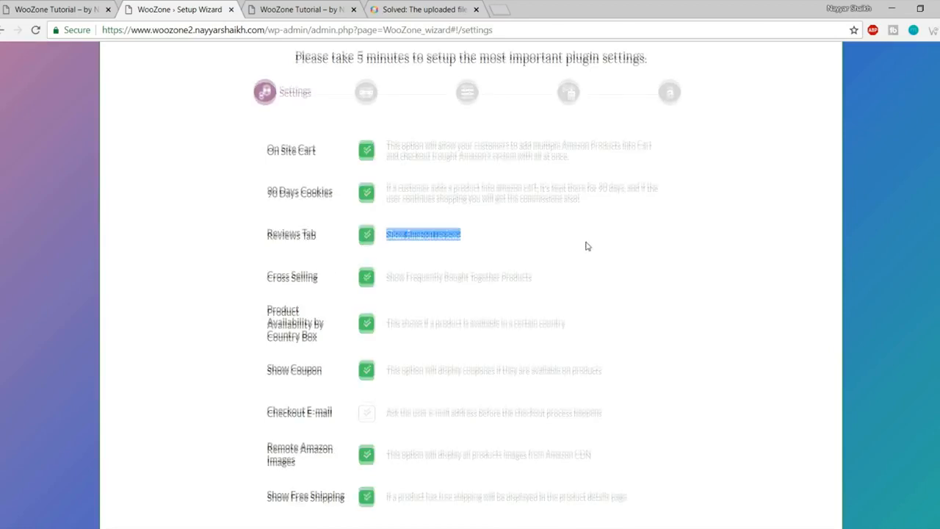
pyautogui.scroll(-1, 565, 248)
pyautogui.moveTo(386, 214); pyautogui.dragTo(534, 218)
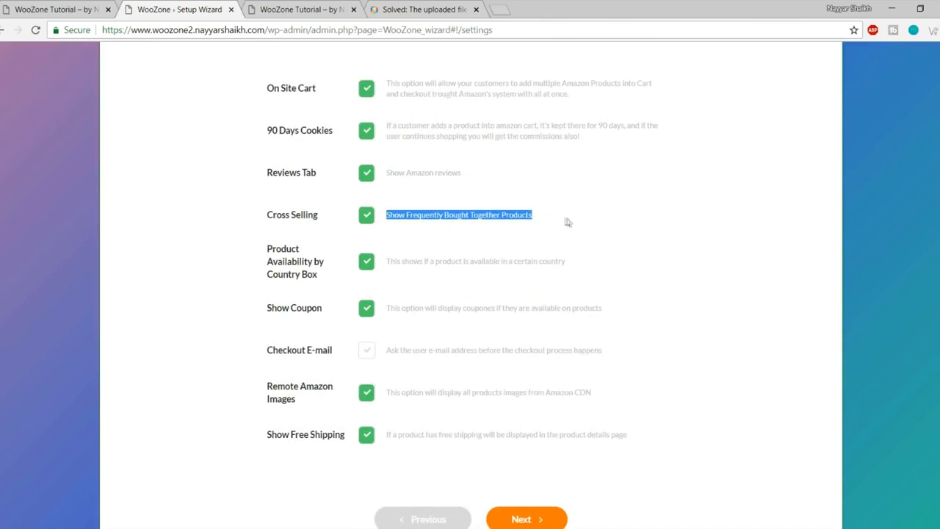
pyautogui.click(566, 221)
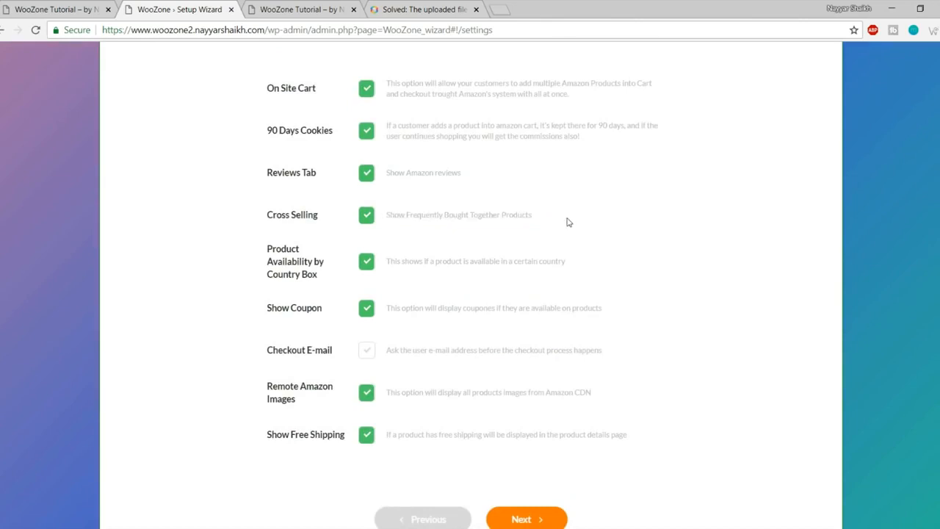
pyautogui.click(29, 9)
# Step: Open the Diva handbag's product page and view its Amazon customer reviews tab
pyautogui.scroll(-5, 567, 249)
pyautogui.scroll(-11, 571, 272)
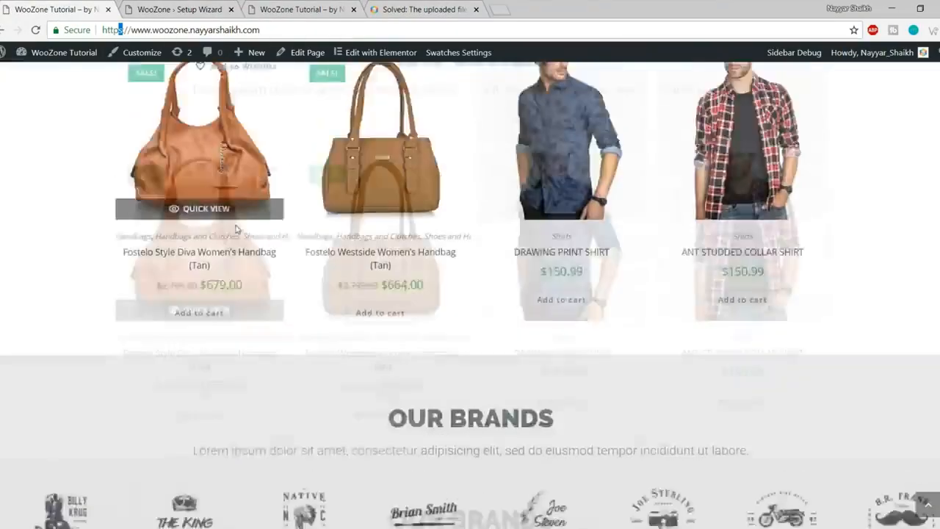
pyautogui.scroll(2, 235, 227)
pyautogui.click(220, 254)
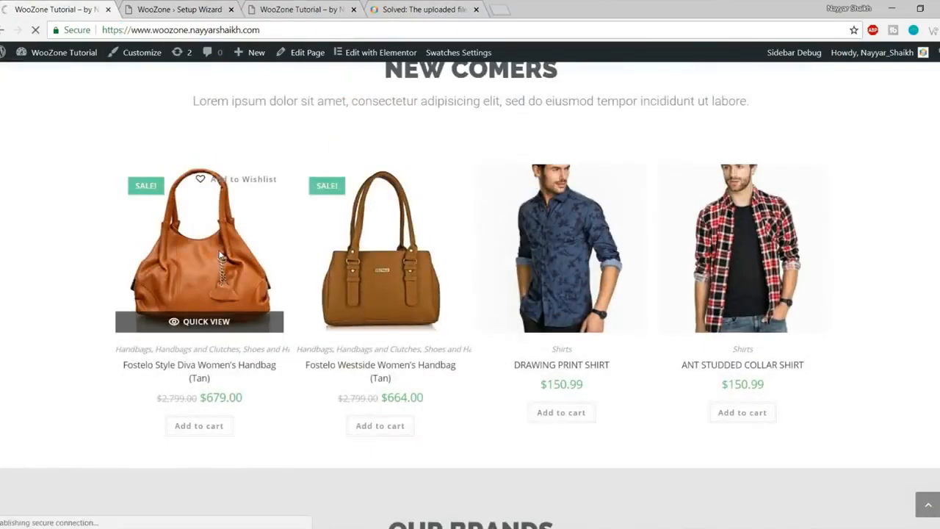
pyautogui.scroll(-10, 724, 313)
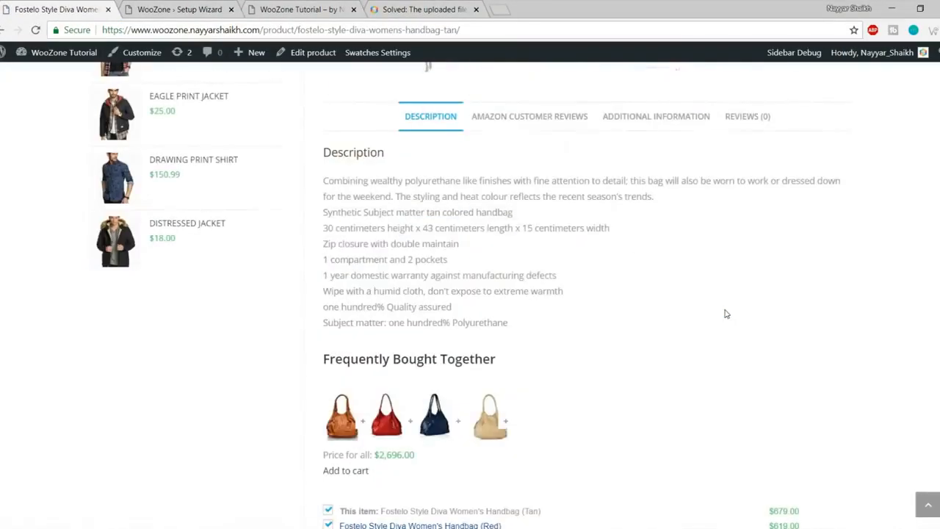
pyautogui.click(524, 131)
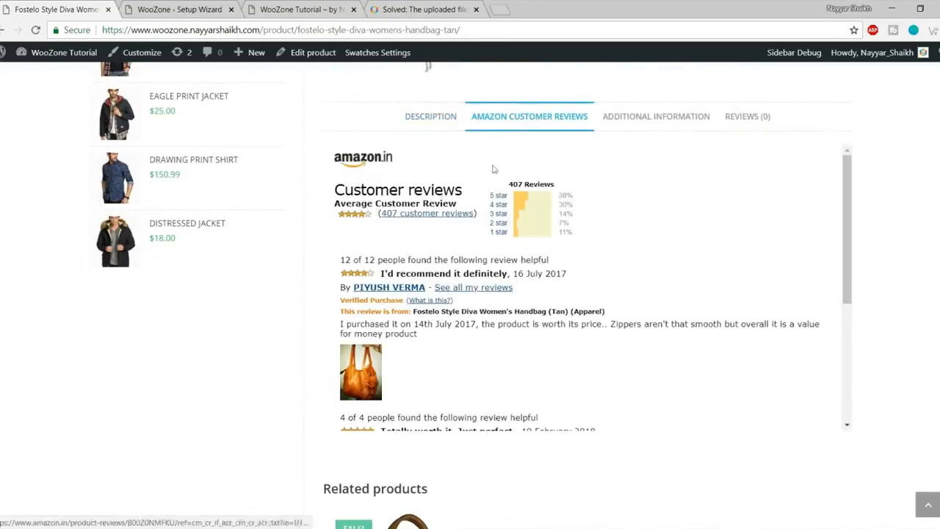
pyautogui.scroll(-1, 528, 320)
pyautogui.scroll(2, 587, 293)
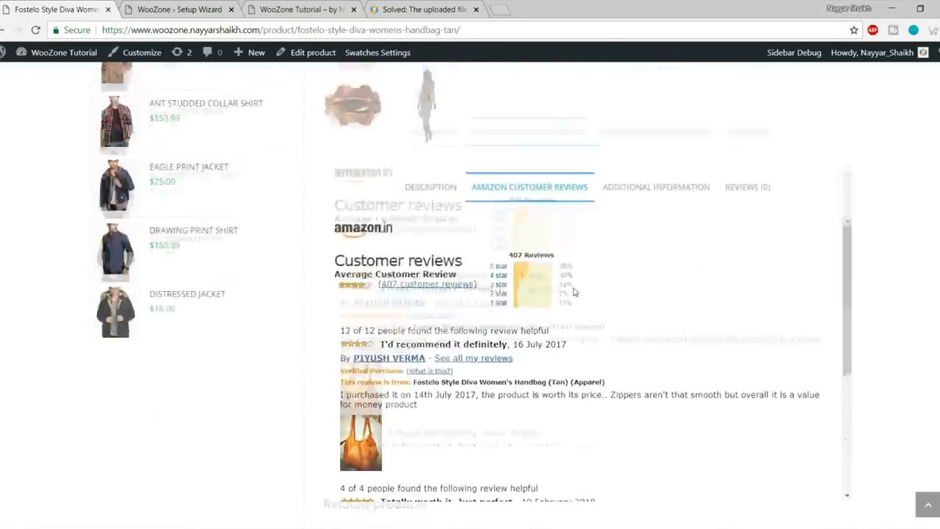
# Step: Back in the setup wizard, switch the Reviews Tab option off and on again
pyautogui.click(309, 8)
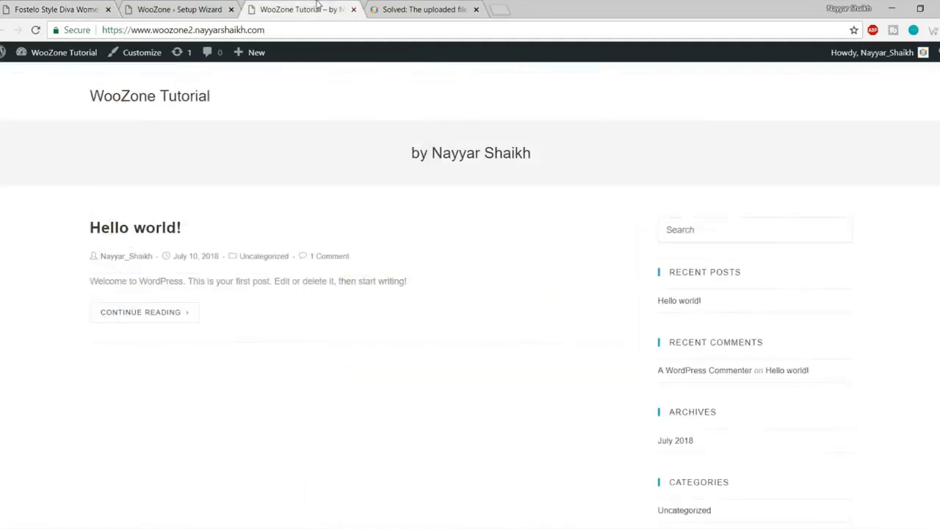
pyautogui.click(192, 5)
pyautogui.click(367, 174)
pyautogui.click(367, 173)
# Step: Check the handbag's description and Frequently Bought Together section, then return to the wizard
pyautogui.click(76, 7)
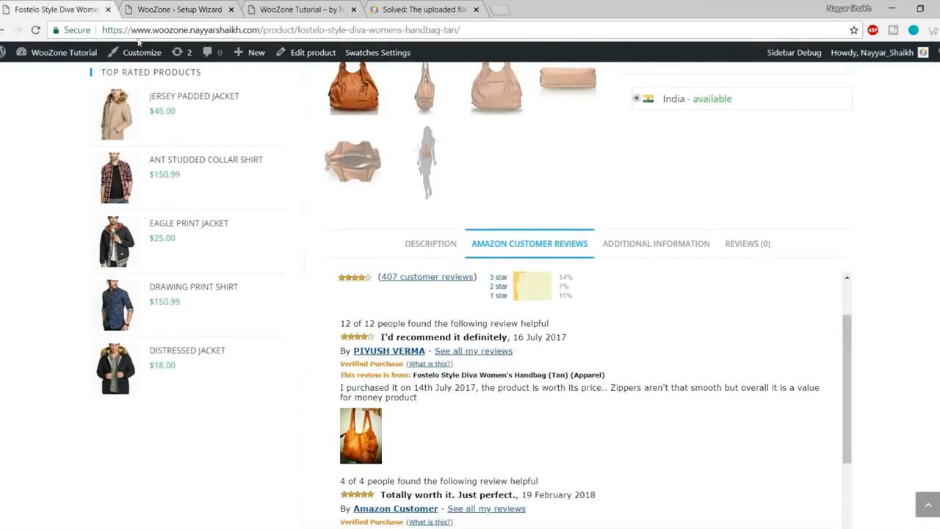
pyautogui.click(431, 246)
pyautogui.scroll(-3, 518, 270)
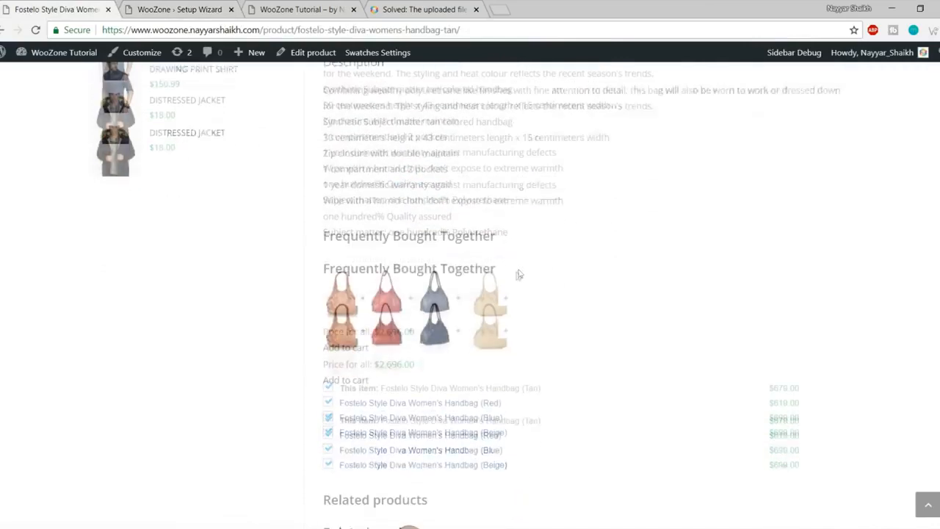
pyautogui.moveTo(320, 236); pyautogui.dragTo(573, 236)
pyautogui.click(569, 235)
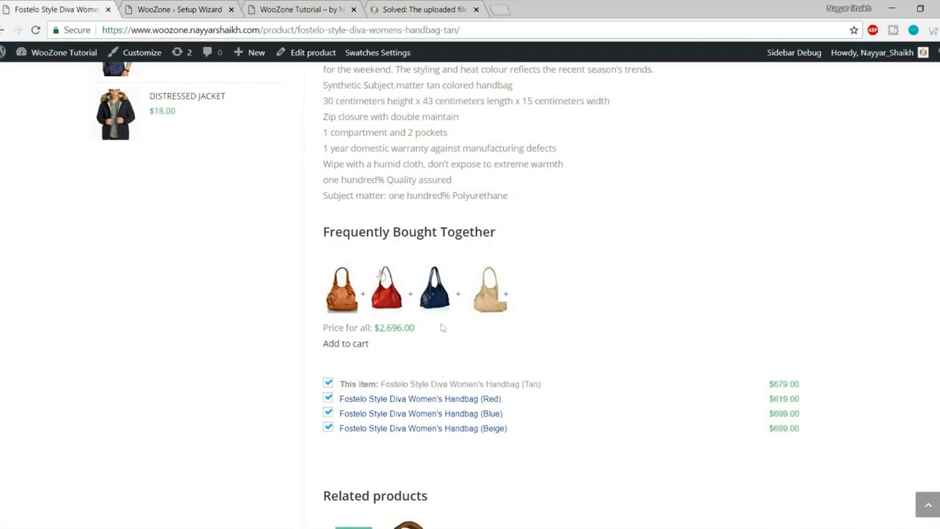
pyautogui.click(201, 7)
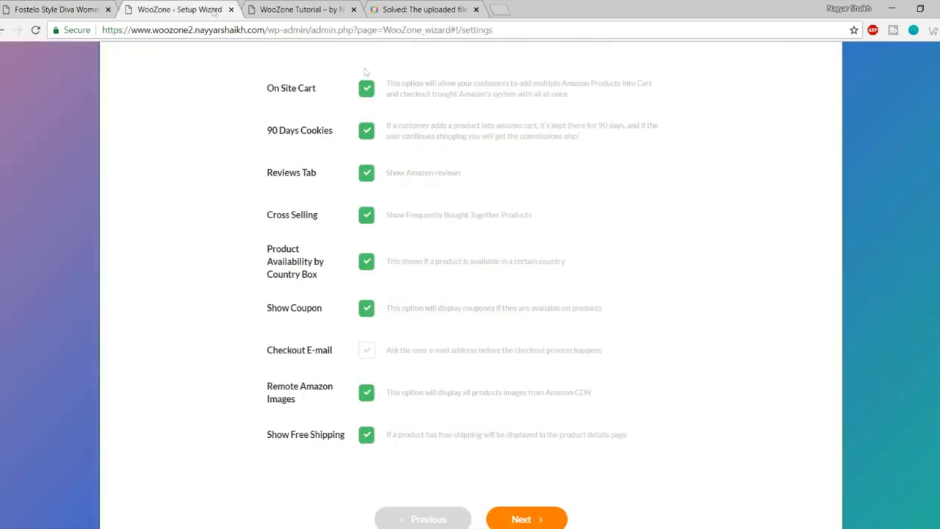
# Step: Toggle Cross Selling and Product Availability by Country Box off and back on
pyautogui.click(367, 214)
pyautogui.click(366, 214)
pyautogui.moveTo(267, 248); pyautogui.dragTo(334, 286)
pyautogui.click(334, 287)
pyautogui.click(365, 268)
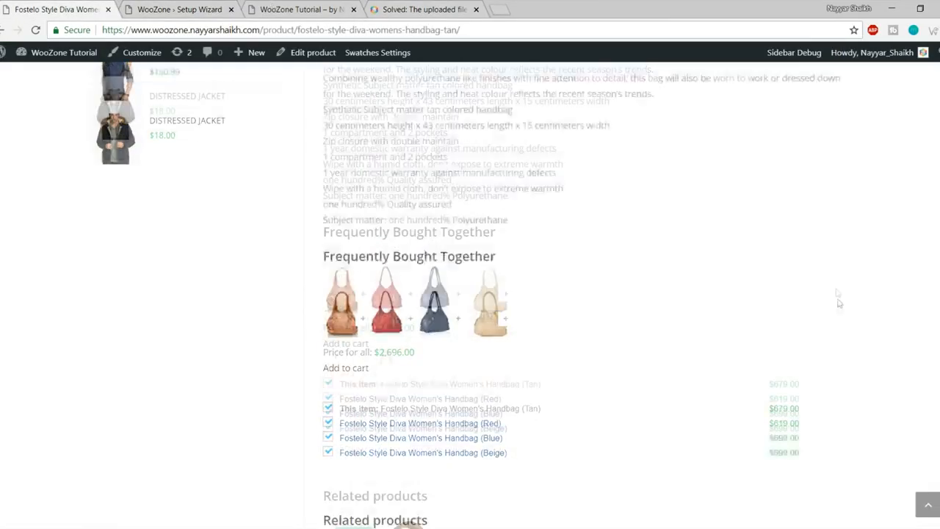
pyautogui.scroll(10, 838, 302)
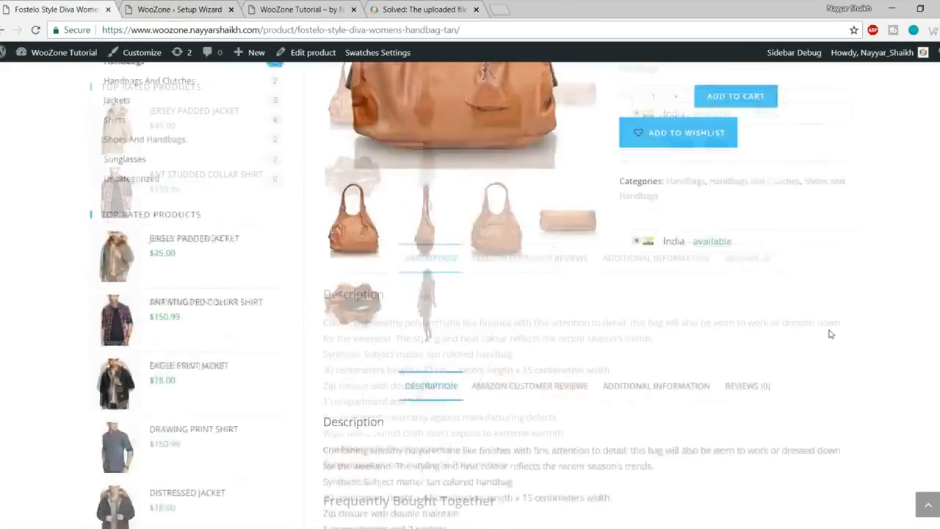
pyautogui.moveTo(638, 417)
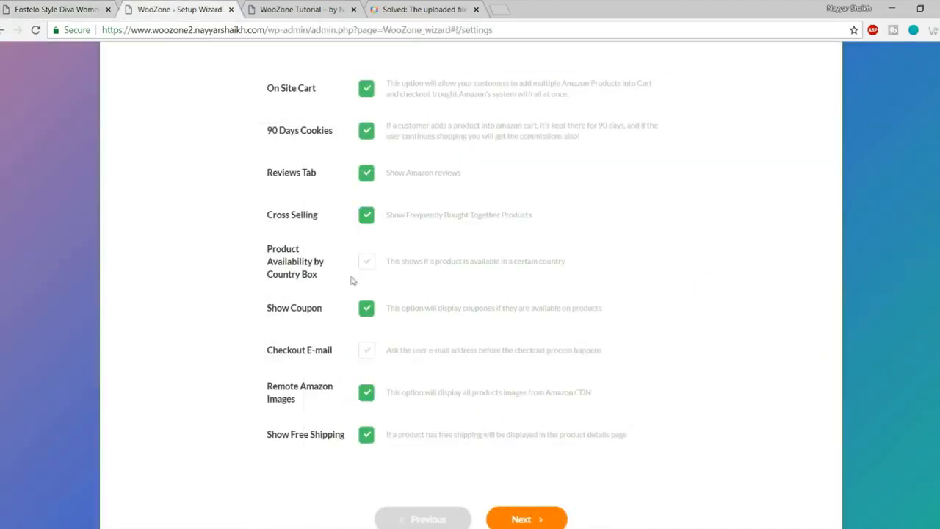
pyautogui.click(366, 261)
pyautogui.scroll(-1, 738, 271)
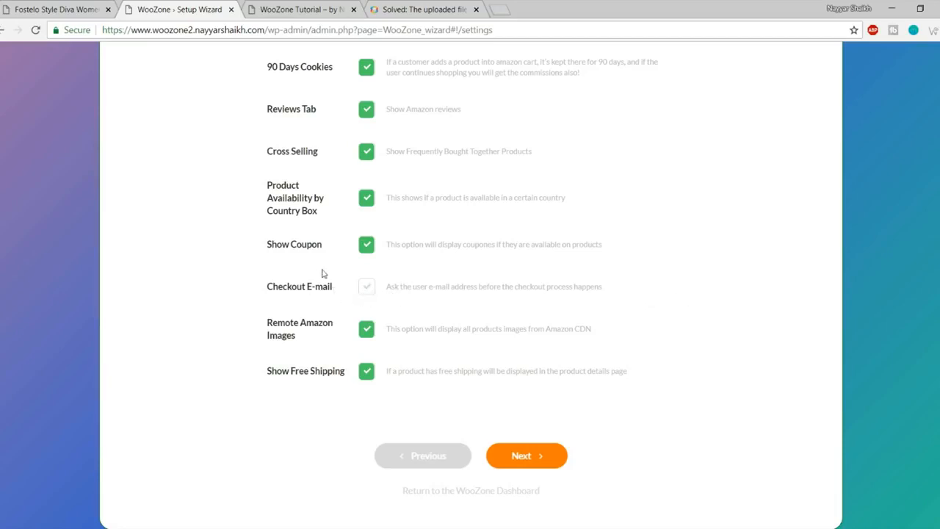
# Step: Review the Checkout E-mail and Remote Amazon Images labels and descriptions
pyautogui.moveTo(257, 287); pyautogui.dragTo(347, 287)
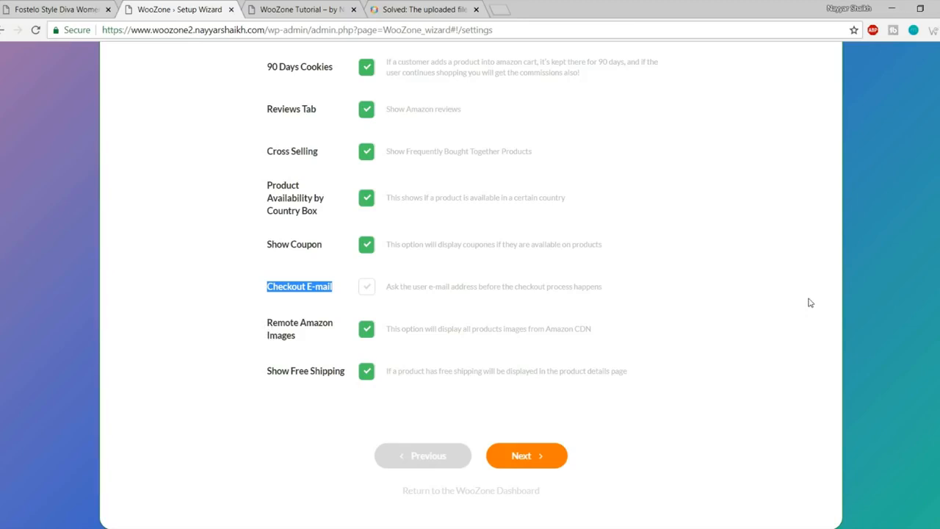
pyautogui.click(267, 329)
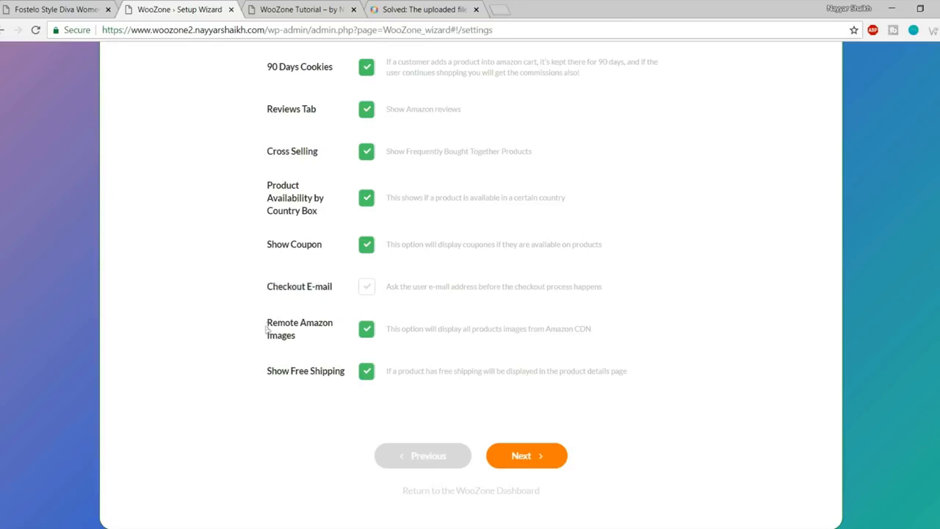
pyautogui.moveTo(267, 323); pyautogui.dragTo(324, 339)
pyautogui.click(324, 339)
pyautogui.moveTo(267, 367); pyautogui.dragTo(317, 373)
pyautogui.click(321, 373)
# Step: Glance at the handbag page, then advance the wizard to Prices Setup
pyautogui.click(62, 10)
pyautogui.scroll(3, 430, 107)
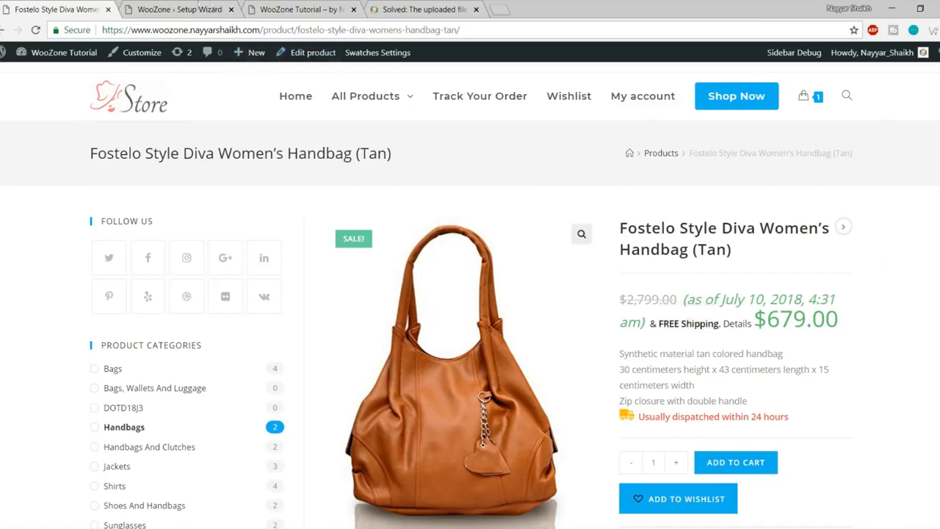
pyautogui.click(172, 9)
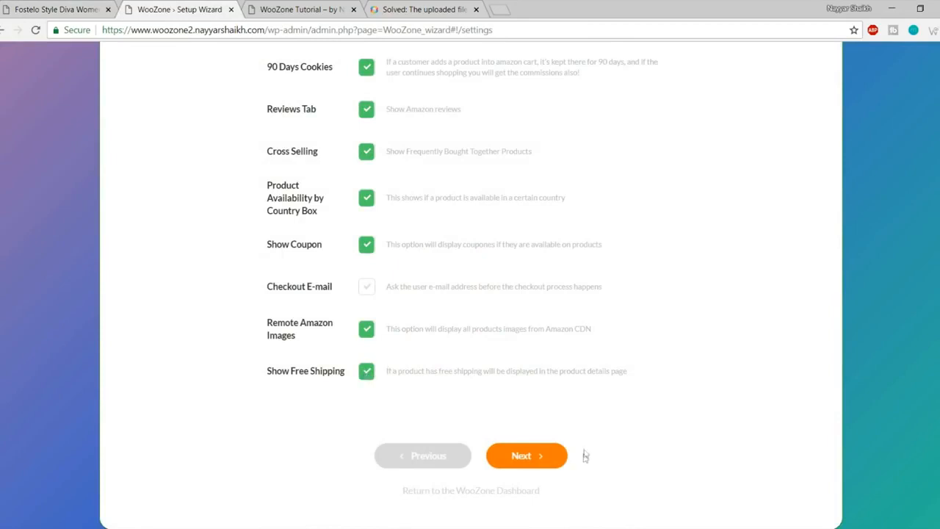
pyautogui.click(537, 458)
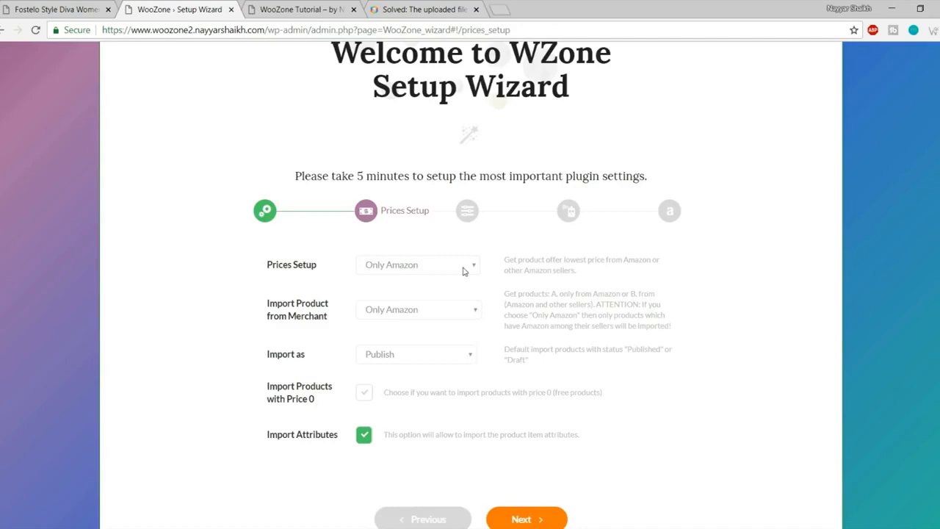
# Step: Keep Prices Setup at Only Amazon and set merchant import to 'Amazon and other sellers'
pyautogui.click(438, 273)
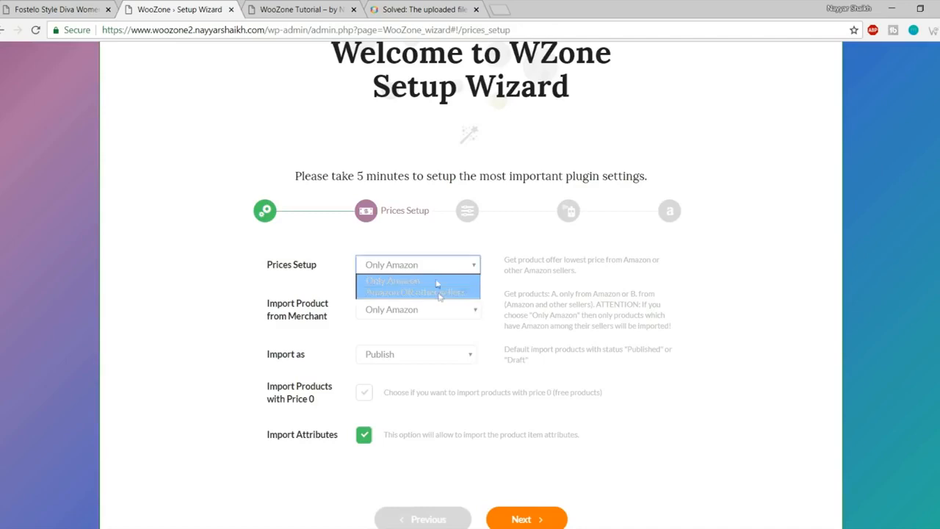
pyautogui.click(421, 283)
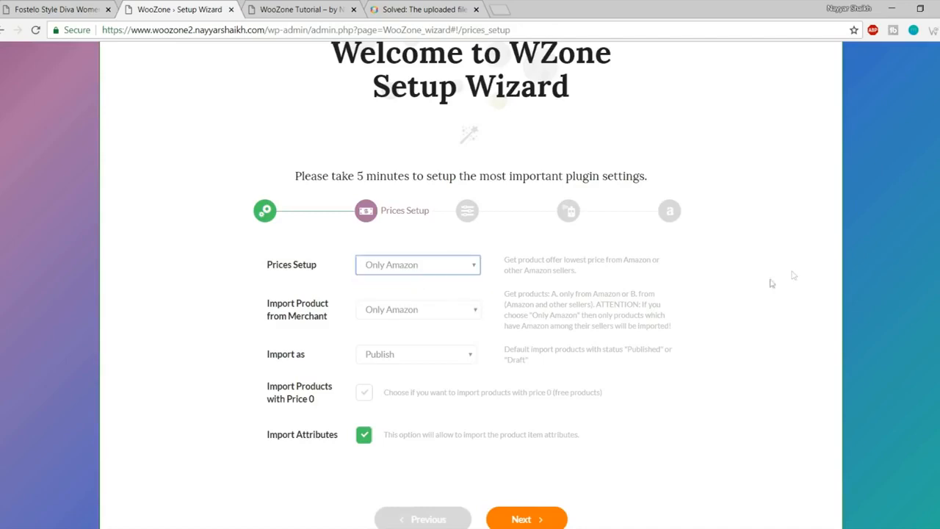
pyautogui.click(309, 312)
pyautogui.click(405, 313)
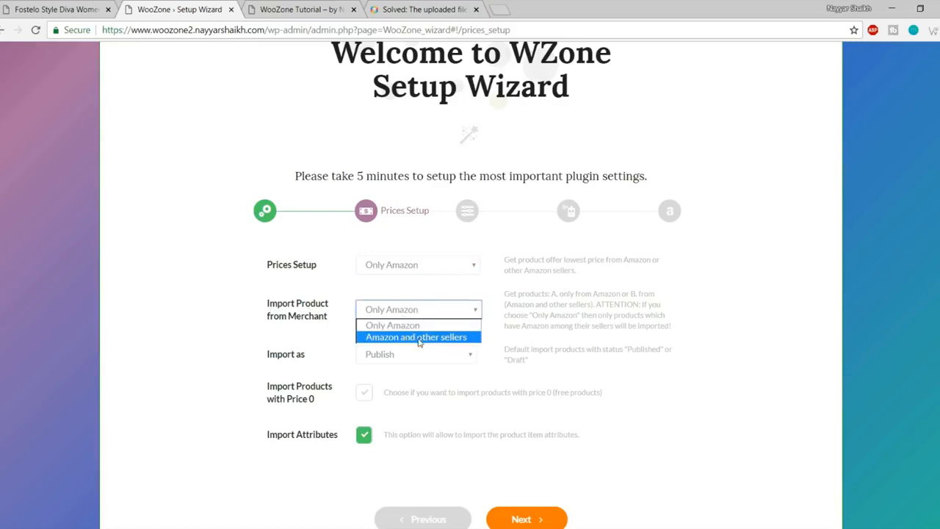
pyautogui.click(420, 337)
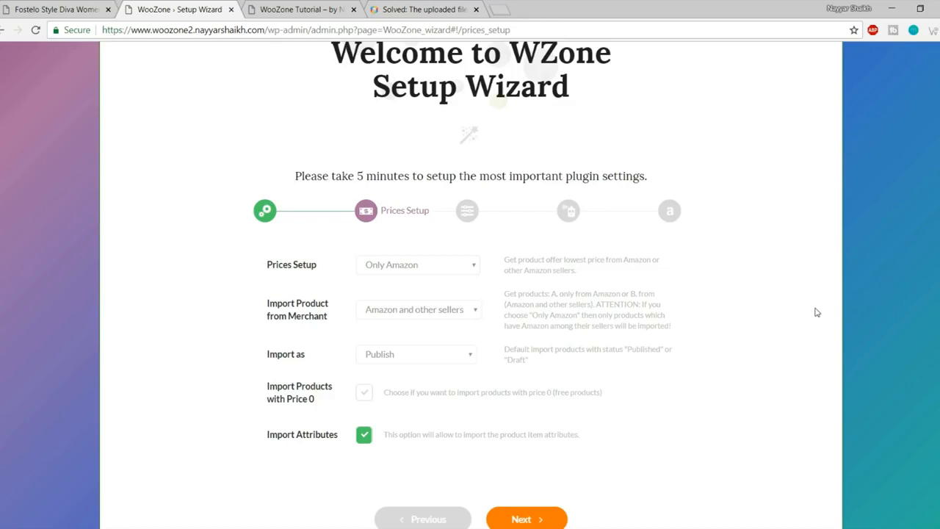
pyautogui.click(439, 308)
pyautogui.click(445, 313)
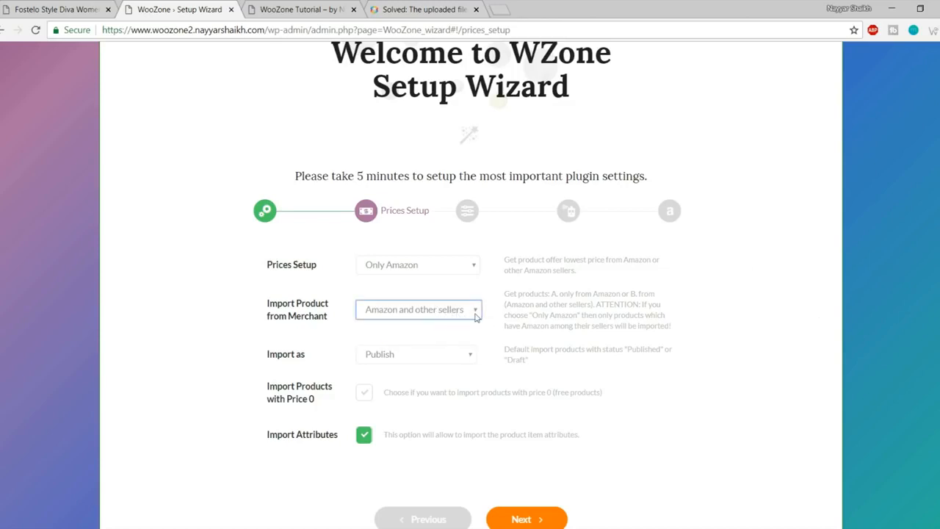
# Step: Try Draft as the Import as status, then set it back to Publish
pyautogui.click(424, 357)
pyautogui.scroll(-1, 632, 396)
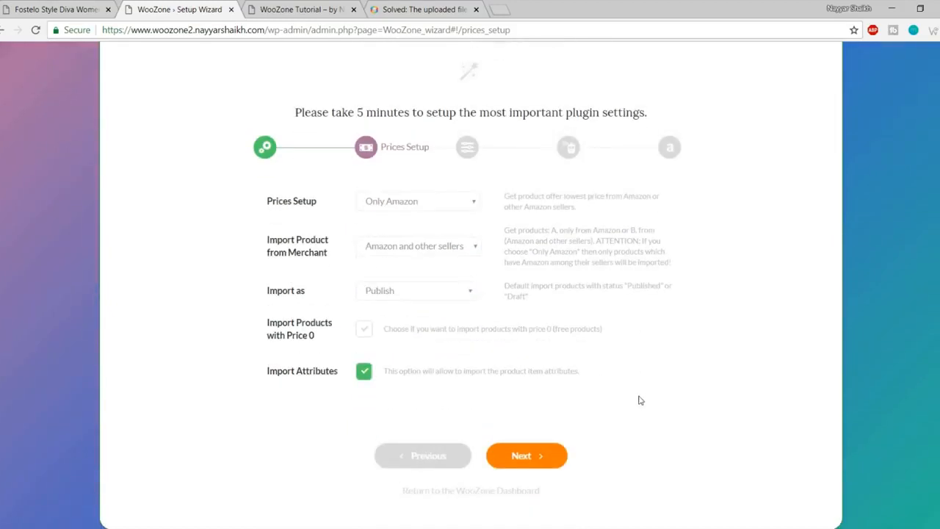
pyautogui.click(430, 289)
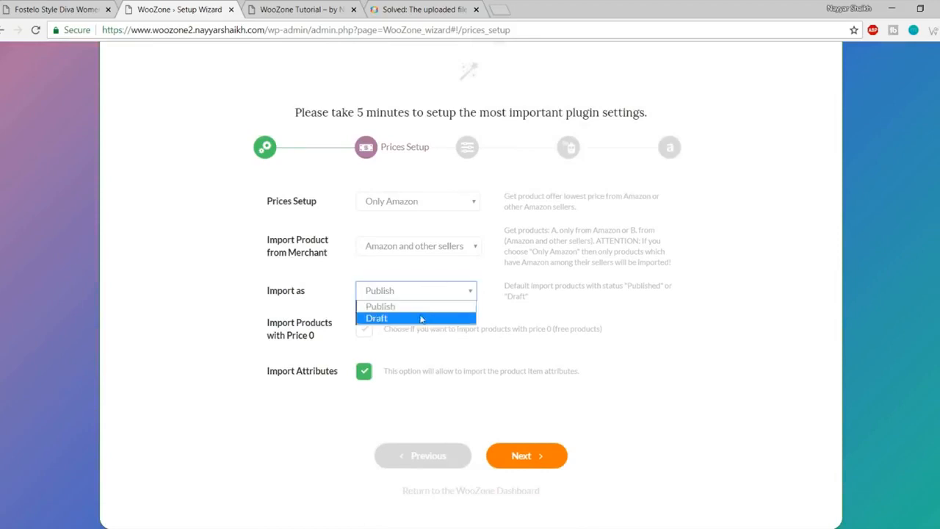
pyautogui.click(420, 319)
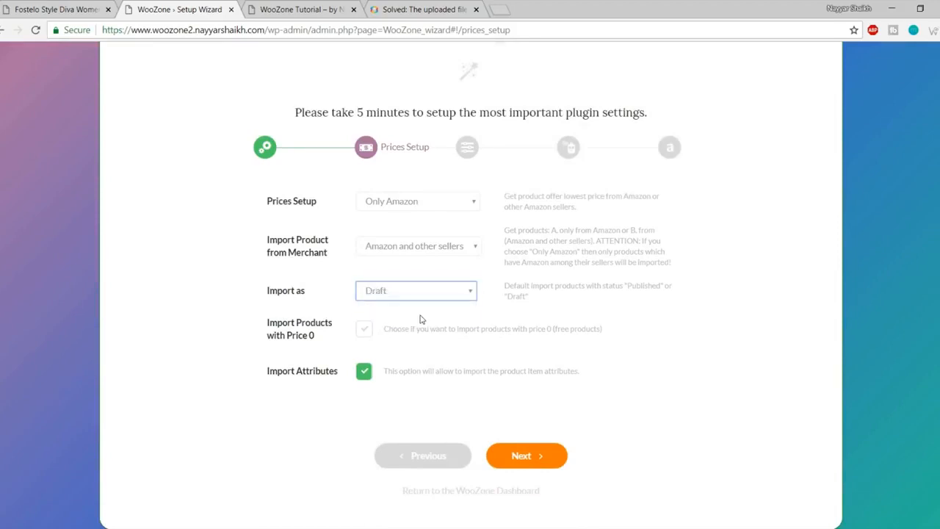
pyautogui.click(451, 292)
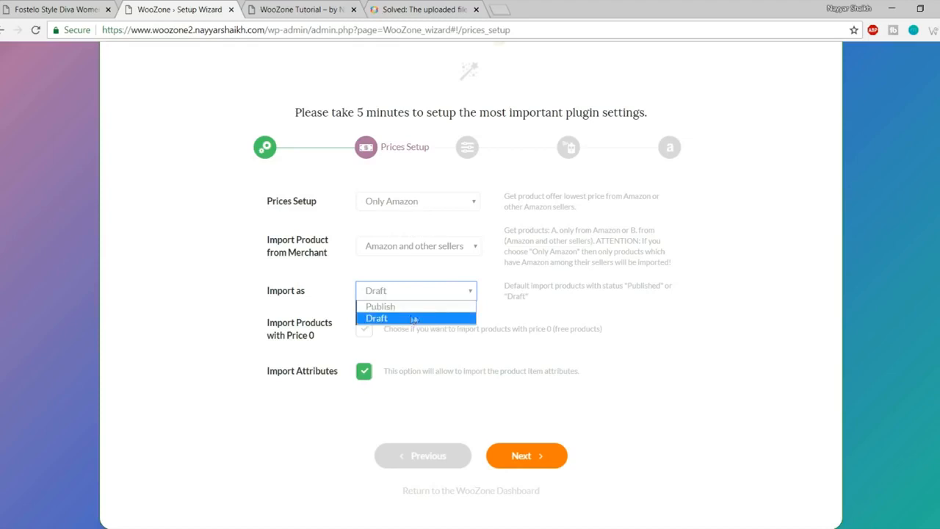
pyautogui.click(538, 309)
pyautogui.click(456, 295)
pyautogui.click(424, 306)
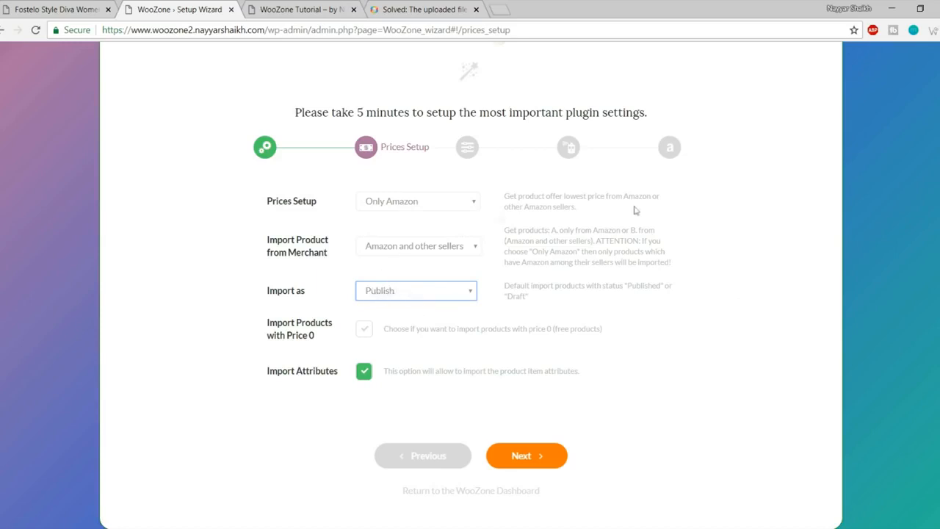
pyautogui.click(395, 292)
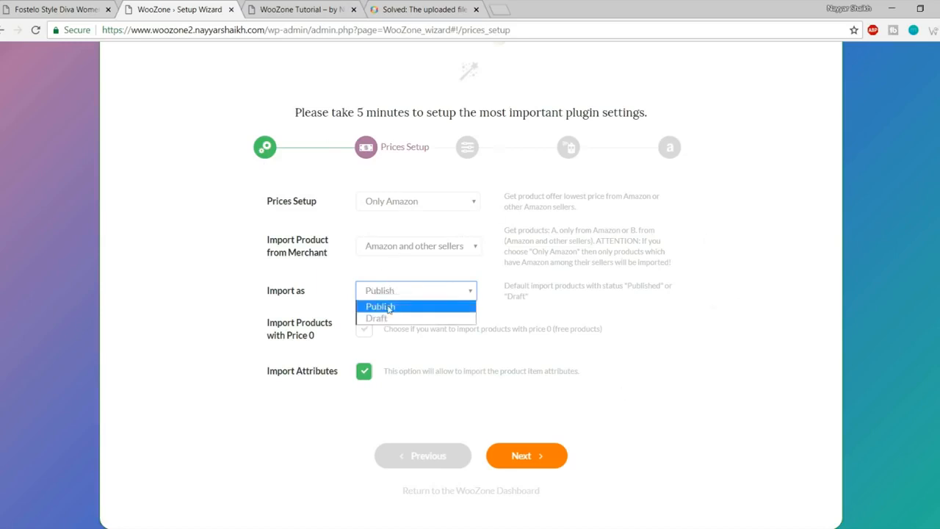
pyautogui.click(386, 308)
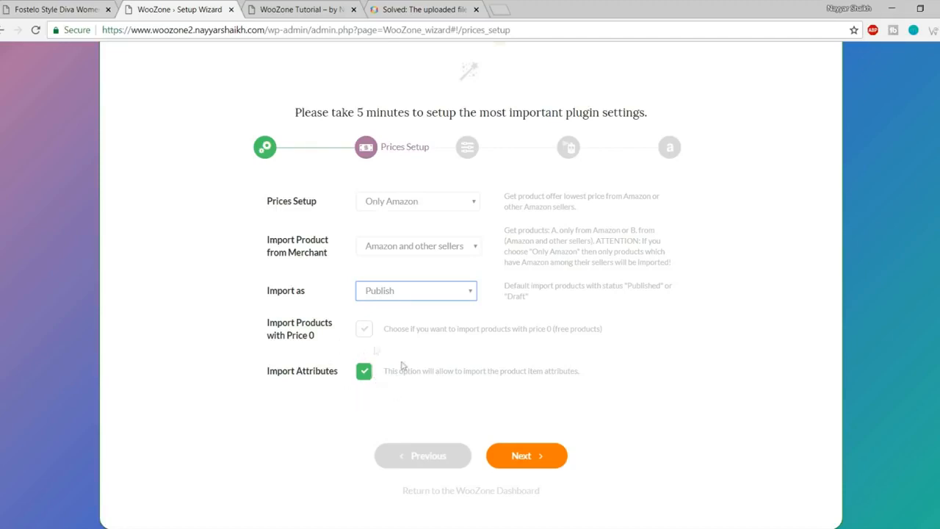
# Step: Advance the WooZone wizard from Prices Setup to the Fine Tuning step
pyautogui.click(541, 456)
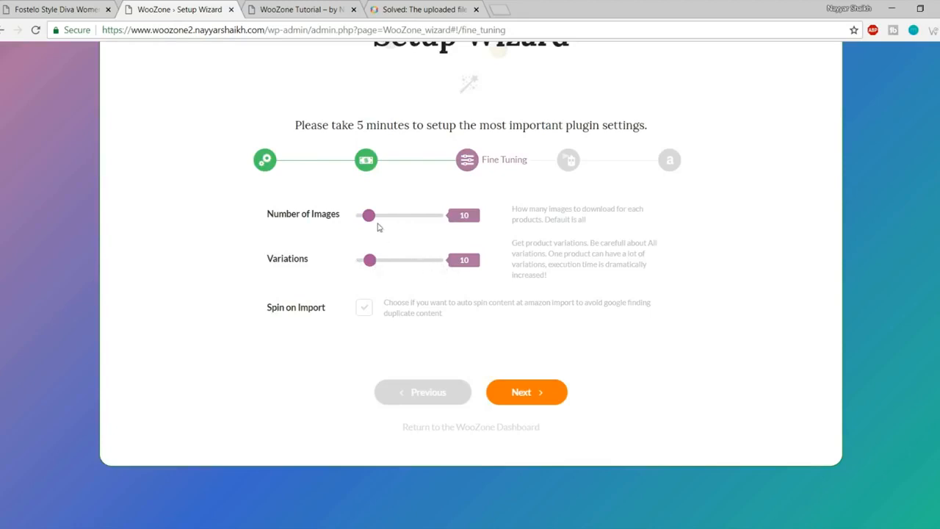
# Step: Set both the Number of Images and Variations sliders to 'all' on Fine Tuning
pyautogui.moveTo(369, 220); pyautogui.dragTo(567, 216)
pyautogui.moveTo(368, 267); pyautogui.dragTo(663, 262)
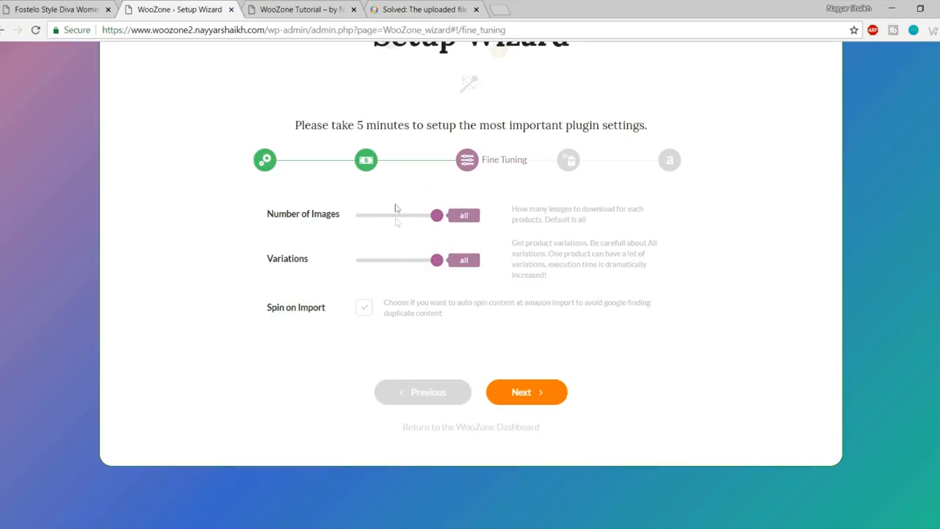
pyautogui.moveTo(437, 215)
pyautogui.mouseDown()
pyautogui.moveTo(390, 221)
pyautogui.moveTo(448, 224)
pyautogui.mouseUp()
# Step: Go to the Customization step and inspect the default checkout message
pyautogui.click(523, 396)
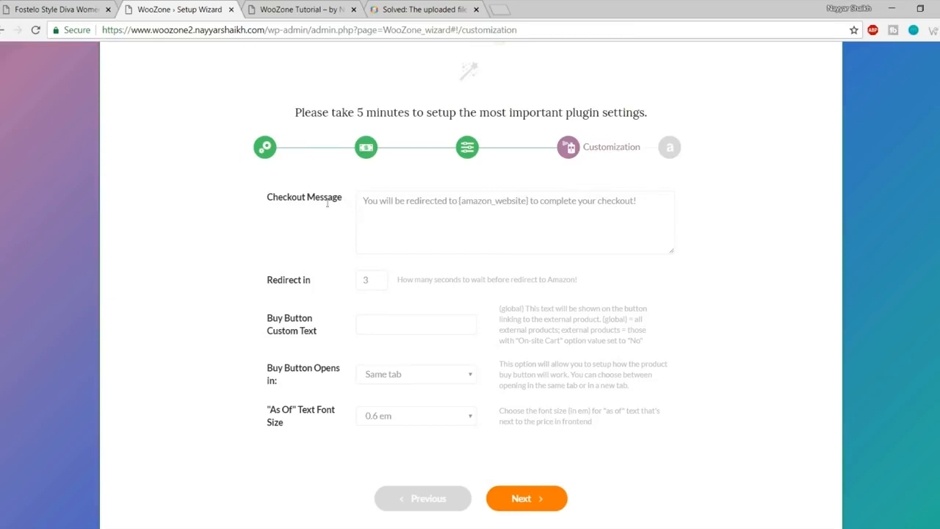
pyautogui.moveTo(365, 202); pyautogui.dragTo(656, 208)
pyautogui.click(527, 213)
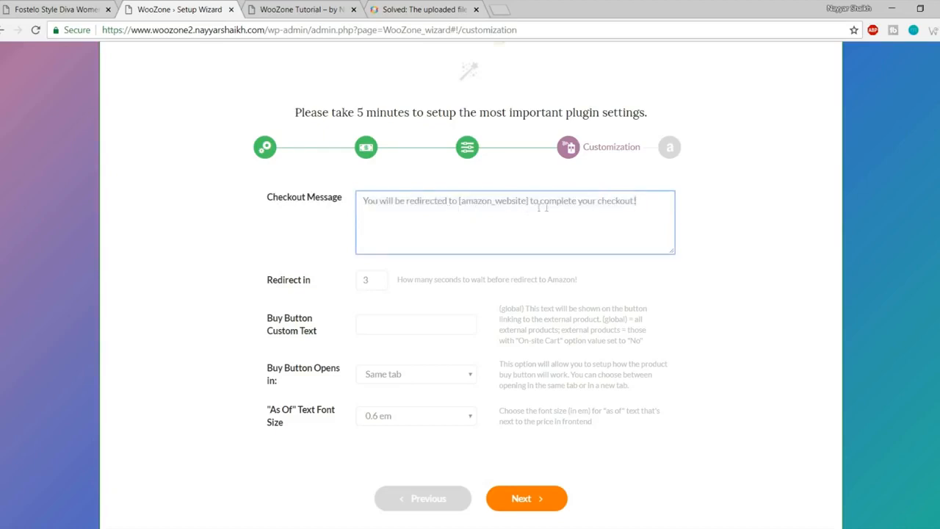
pyautogui.moveTo(646, 202); pyautogui.dragTo(343, 206)
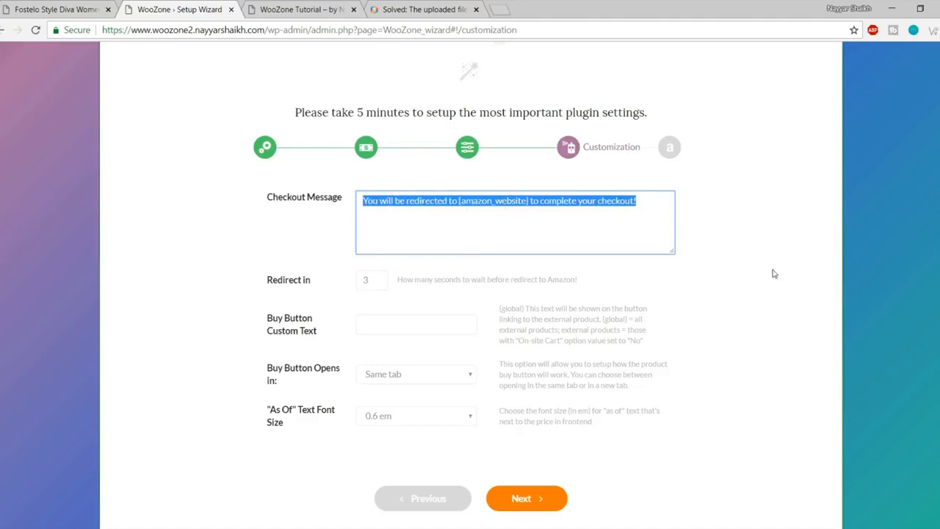
pyautogui.moveTo(640, 215); pyautogui.dragTo(286, 208)
# Step: Review the 3-second Redirect in value, leaving it and the checkout message unchanged
pyautogui.click(371, 280)
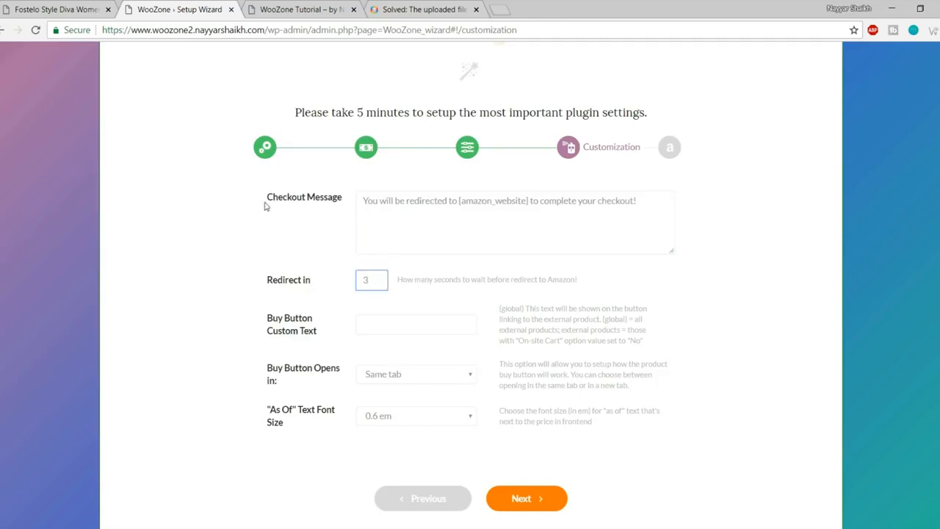
pyautogui.moveTo(363, 200); pyautogui.dragTo(642, 199)
pyautogui.click(792, 222)
pyautogui.moveTo(378, 282); pyautogui.dragTo(355, 280)
# Step: Open the Amazon Keys step and inspect the demo access key and secret key
pyautogui.click(527, 498)
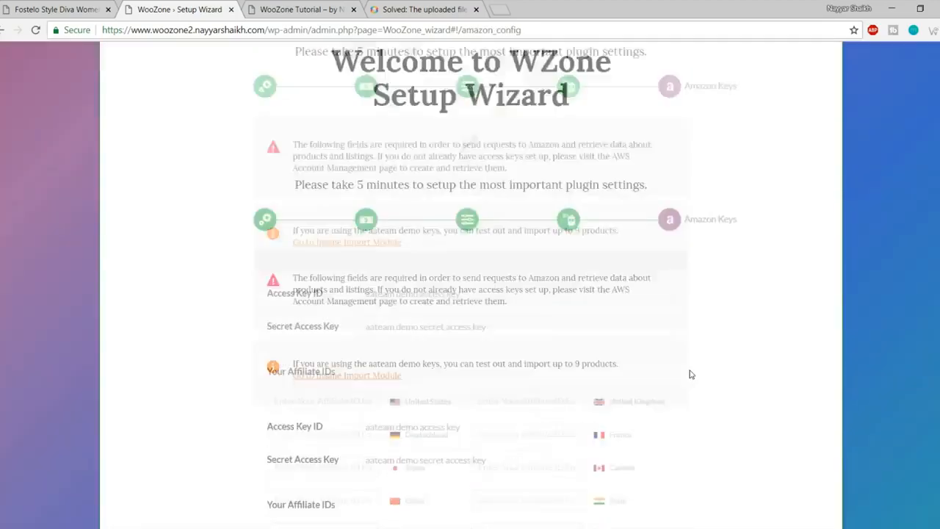
pyautogui.scroll(-5, 738, 353)
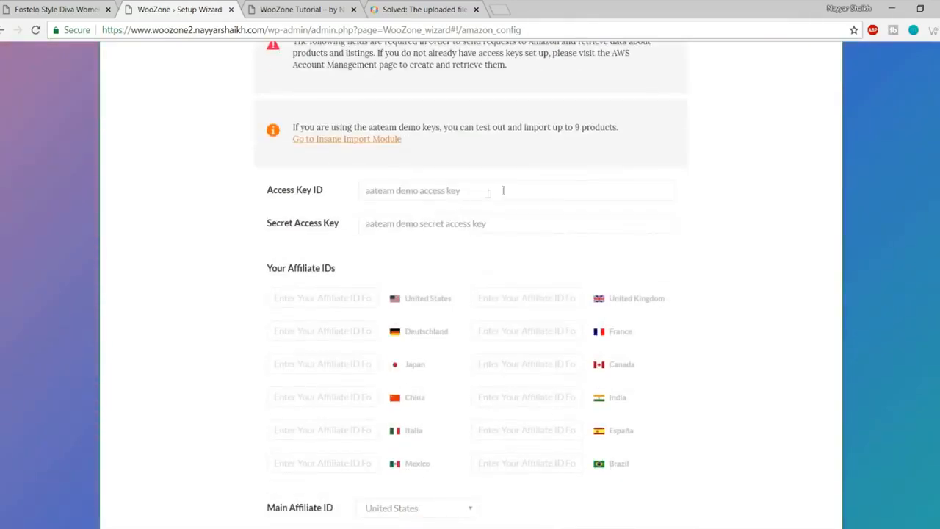
pyautogui.moveTo(503, 190); pyautogui.dragTo(312, 189)
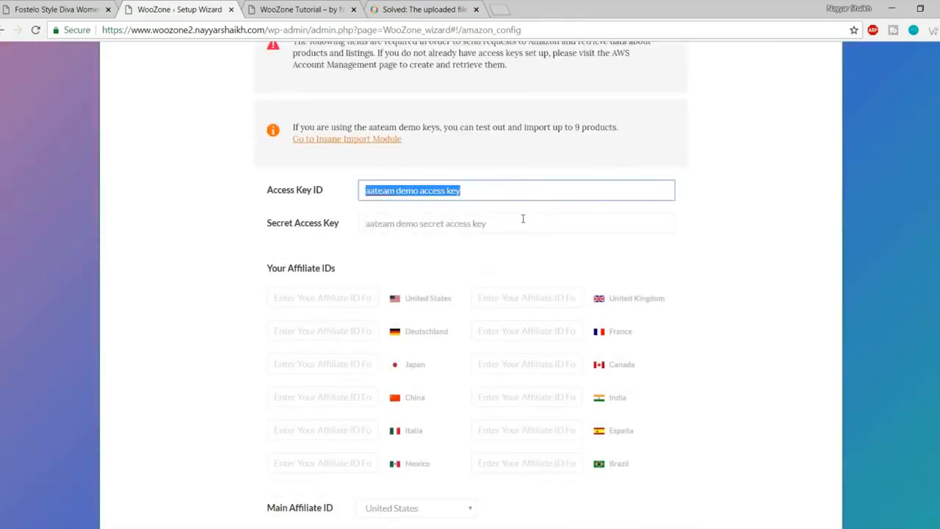
pyautogui.moveTo(523, 218); pyautogui.dragTo(316, 219)
pyautogui.click(419, 259)
# Step: Check the India, Canada and United States affiliate ID fields, leaving them blank
pyautogui.scroll(-2, 482, 269)
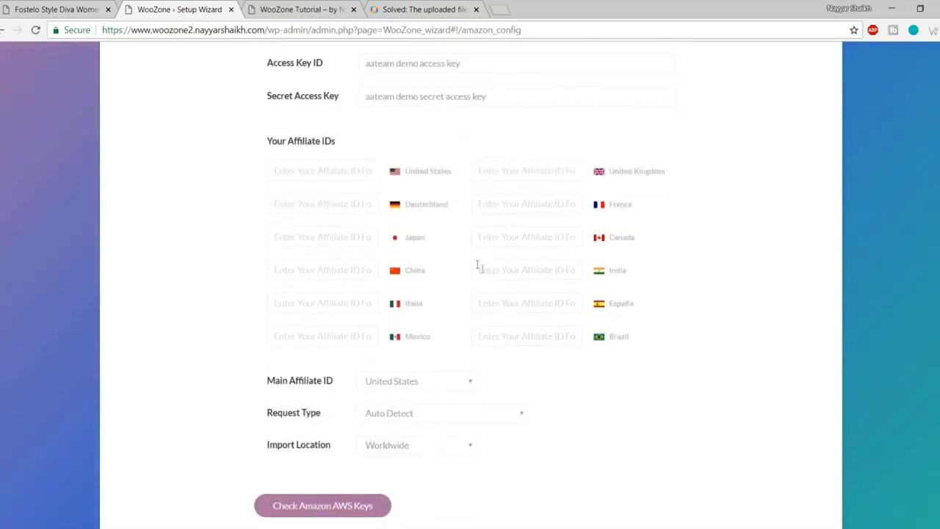
pyautogui.click(544, 268)
pyautogui.click(712, 267)
pyautogui.click(539, 234)
pyautogui.click(804, 236)
pyautogui.click(328, 175)
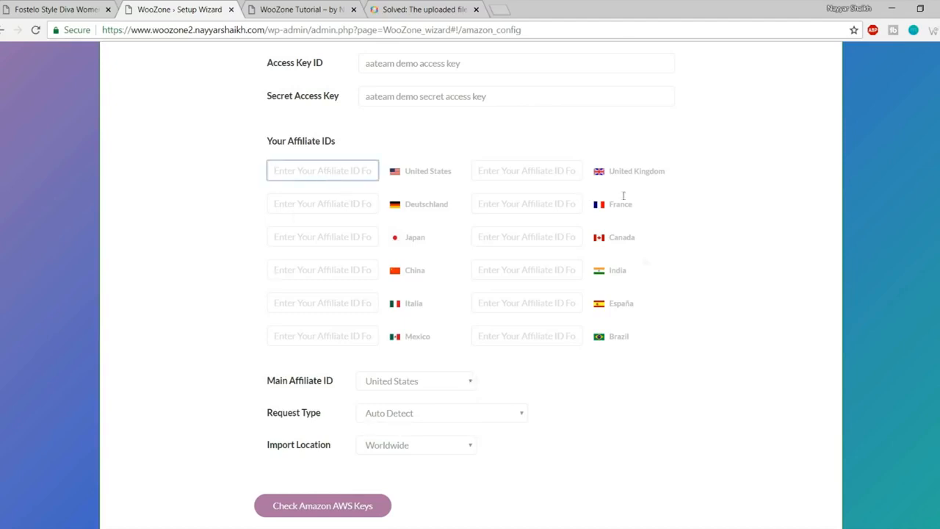
# Step: Re-examine the demo Access Key ID and Secret Access Key values
pyautogui.scroll(3, 804, 345)
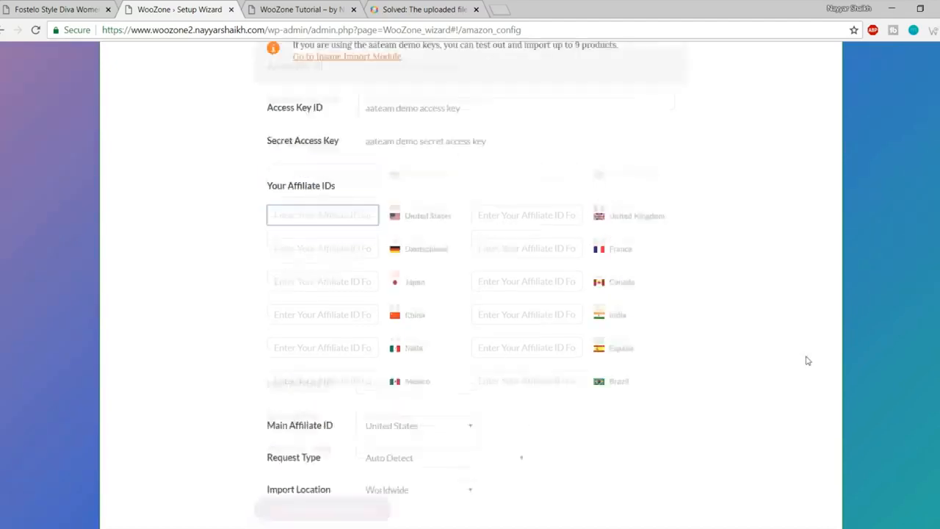
pyautogui.moveTo(526, 255); pyautogui.dragTo(259, 258)
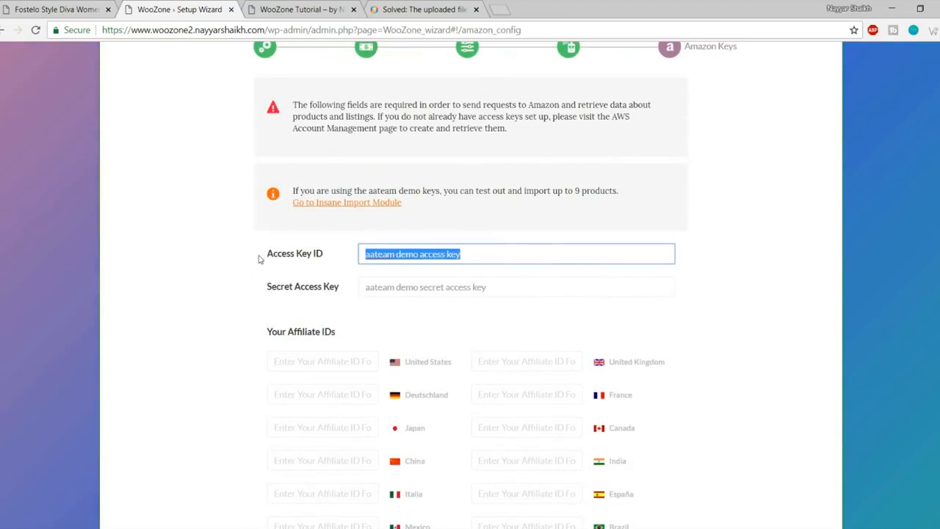
pyautogui.moveTo(537, 281); pyautogui.dragTo(337, 292)
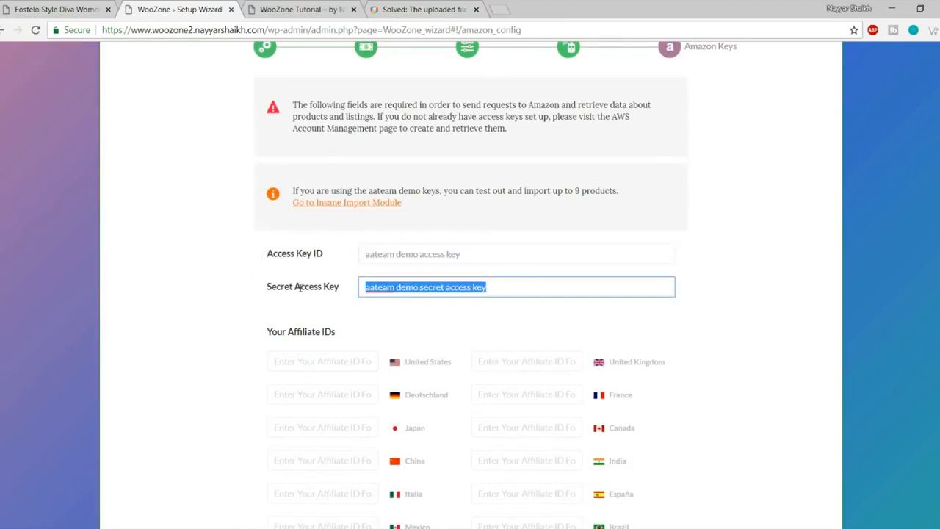
pyautogui.click(625, 324)
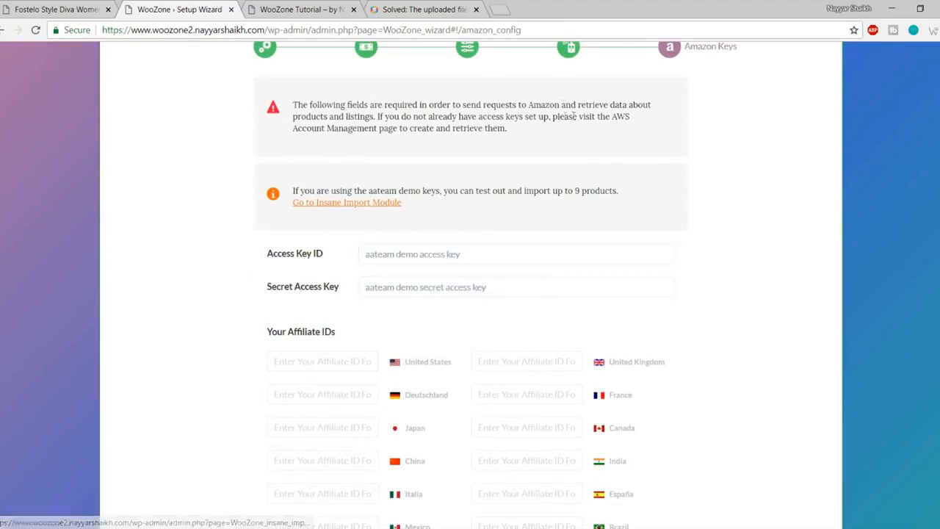
# Step: Search Google for 'amazon associate' in a new tab and open the Amazon.in Associates site
pyautogui.click(506, 10)
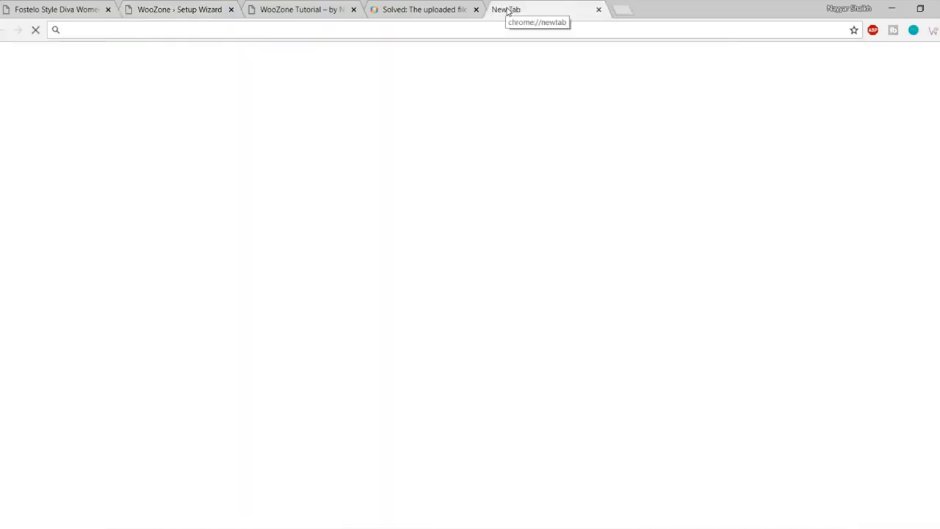
pyautogui.write('ama')
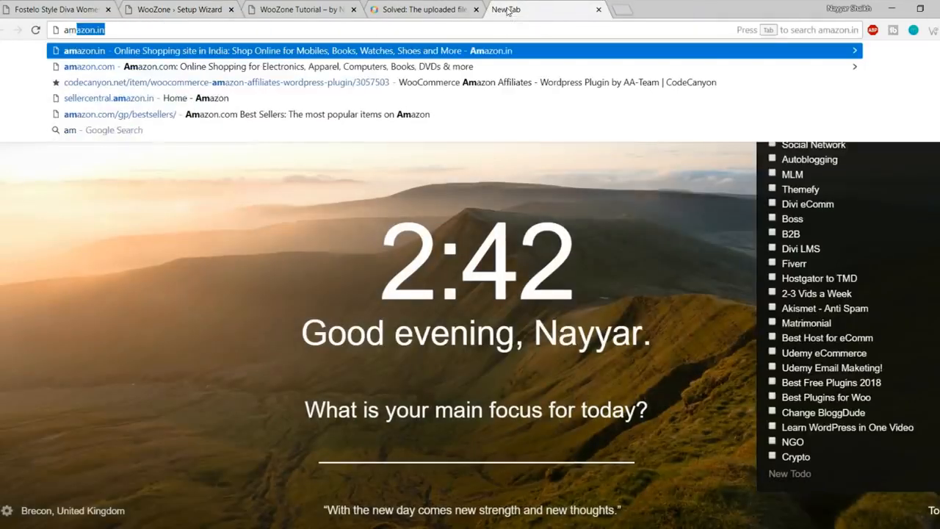
pyautogui.write('zon associ')
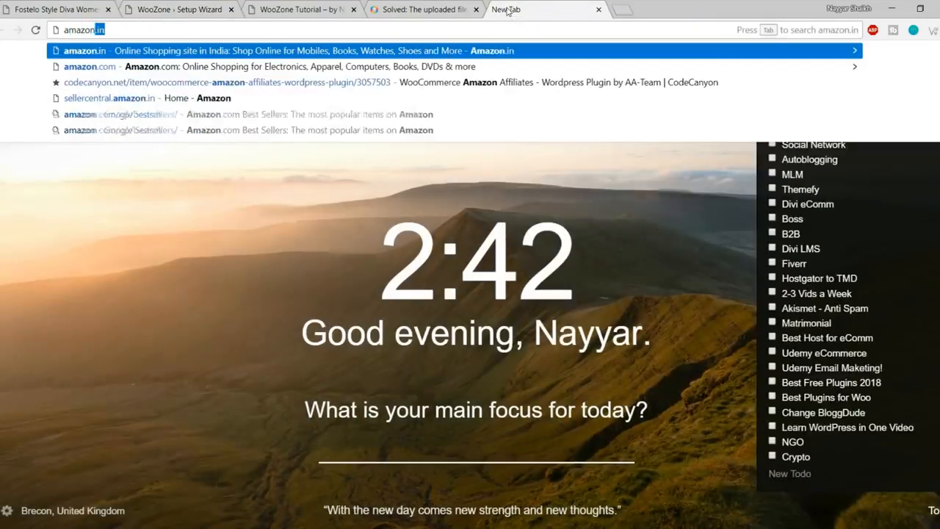
pyautogui.write('ate')
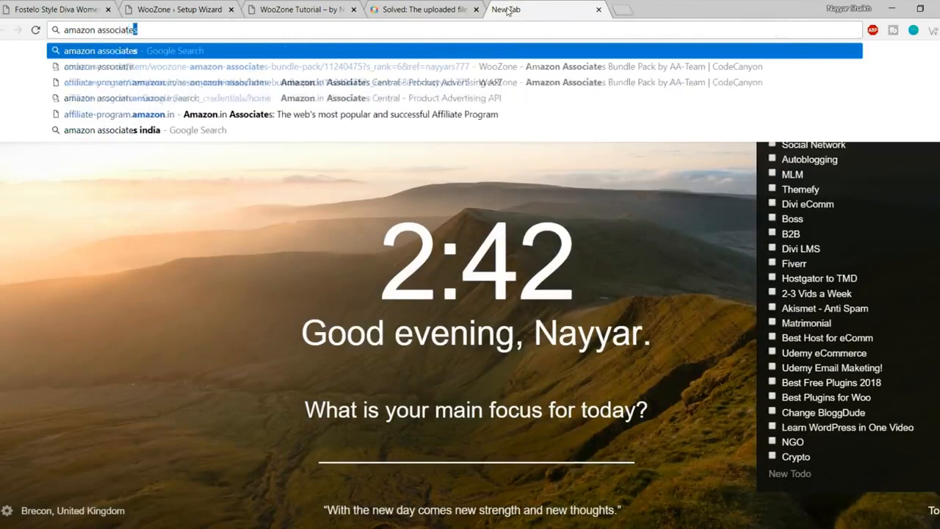
pyautogui.press('Return')
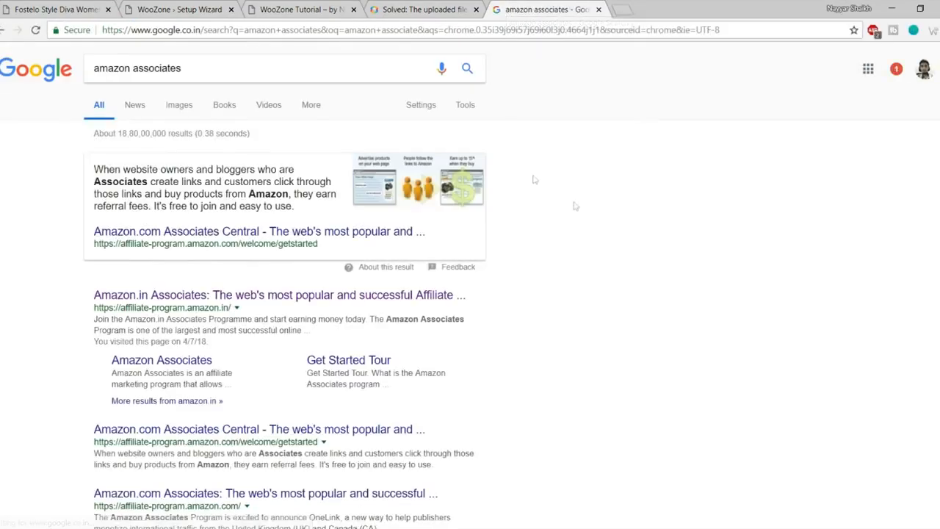
pyautogui.scroll(-1, 529, 213)
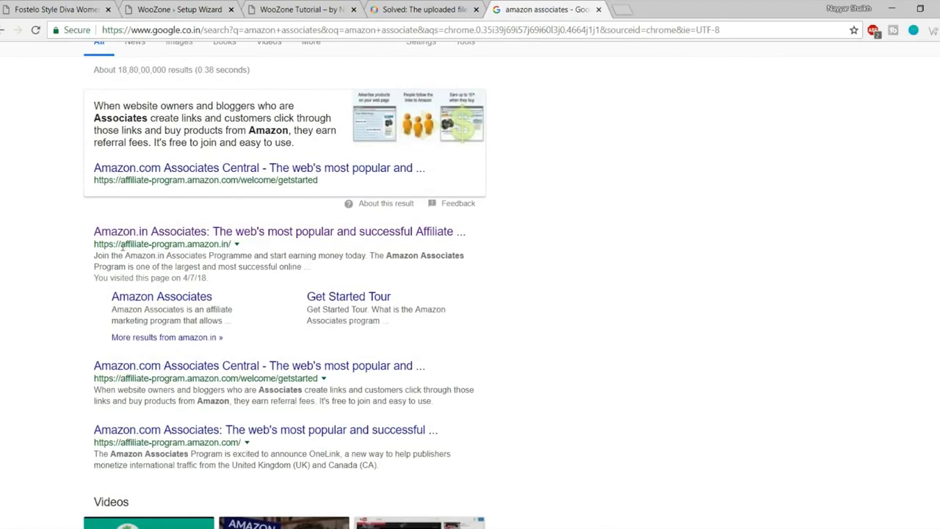
pyautogui.moveTo(121, 244); pyautogui.dragTo(243, 250)
pyautogui.click(260, 248)
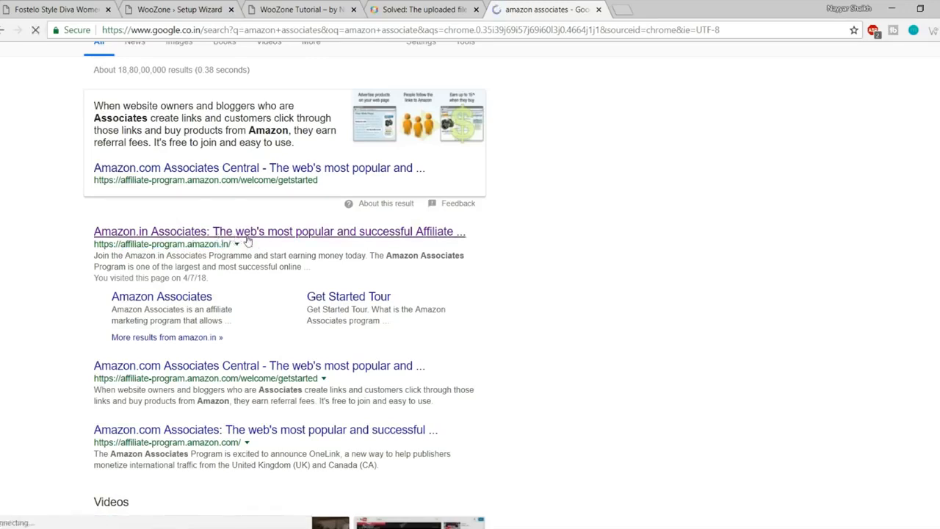
pyautogui.click(248, 239)
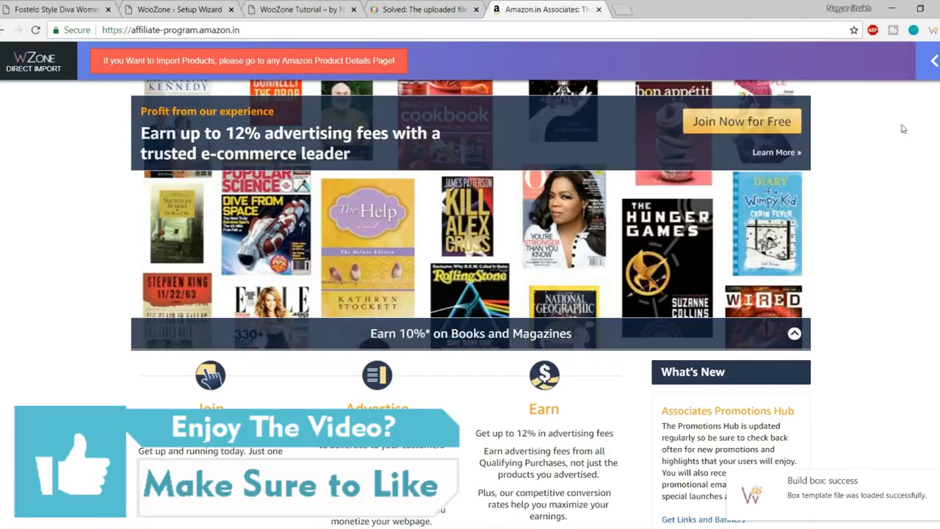
# Step: Collapse the WZone import bar and sign in to Amazon Associates
pyautogui.click(934, 61)
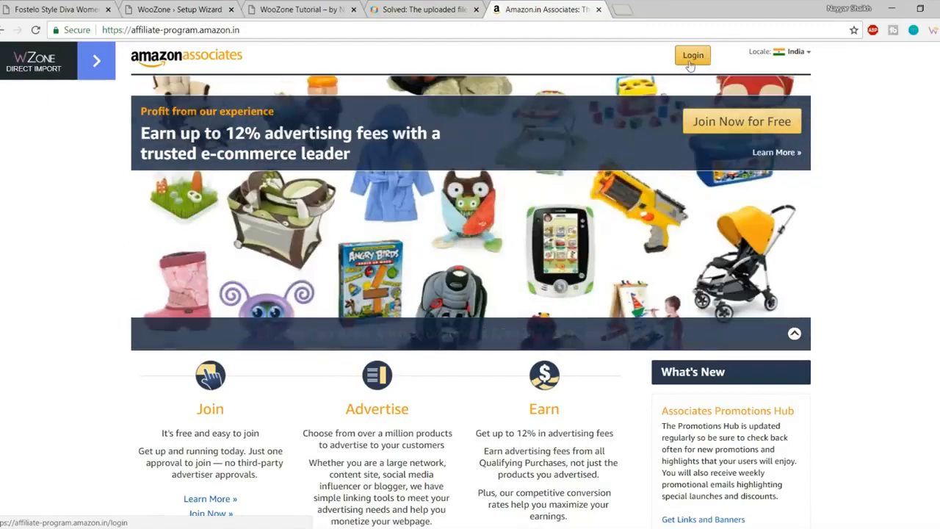
pyautogui.click(691, 62)
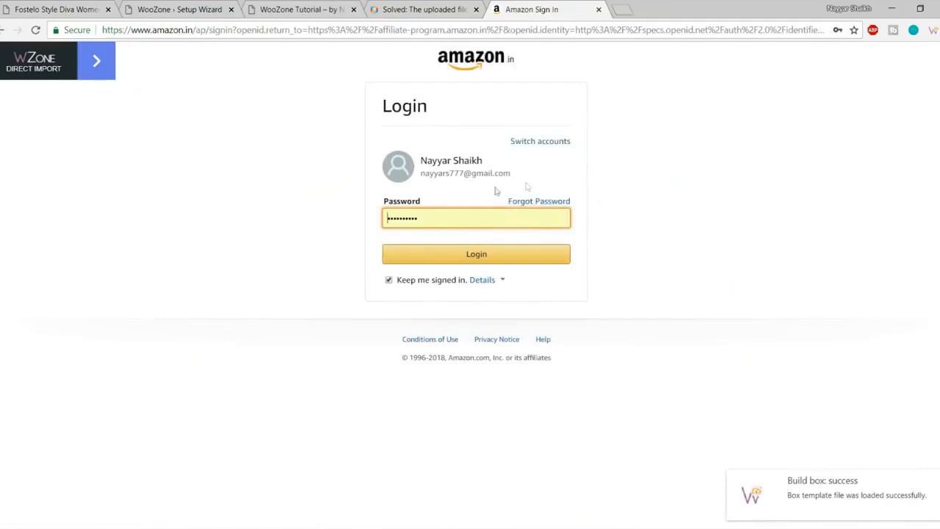
pyautogui.click(500, 255)
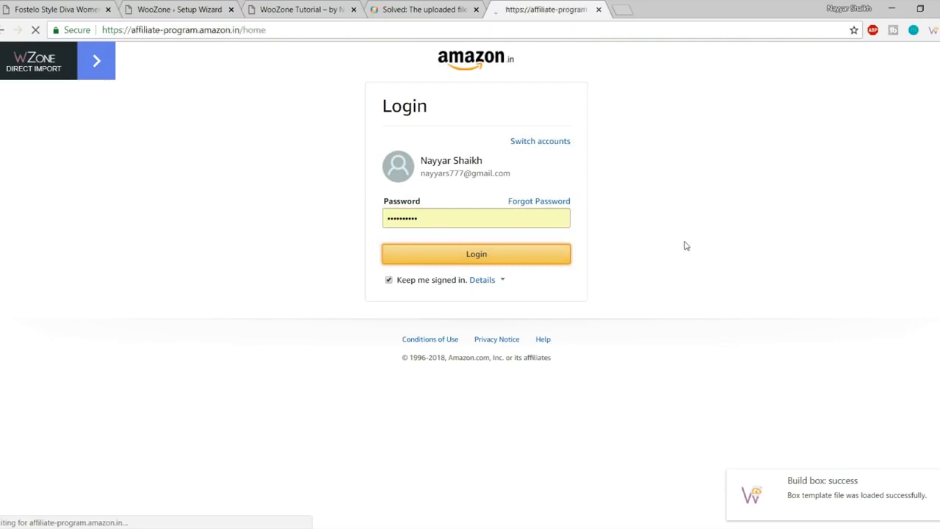
pyautogui.scroll(-6, 340, 243)
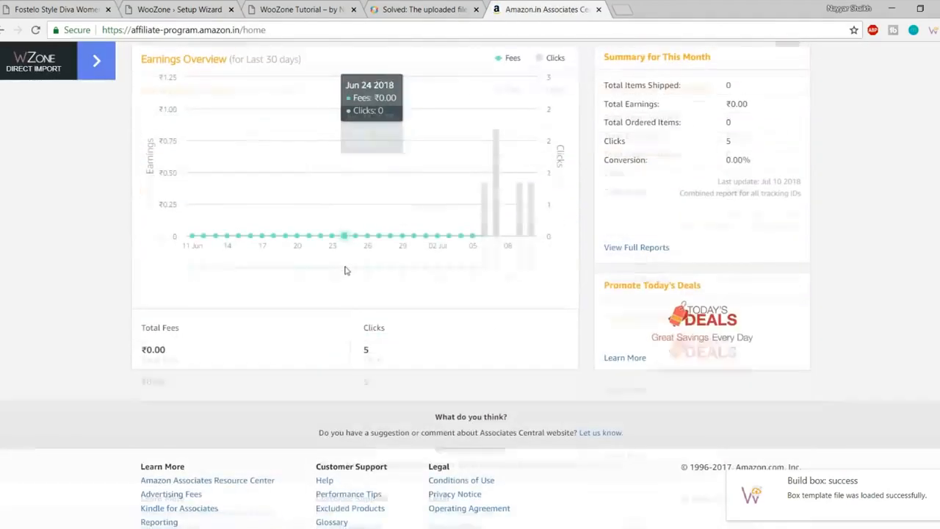
pyautogui.scroll(1, 511, 293)
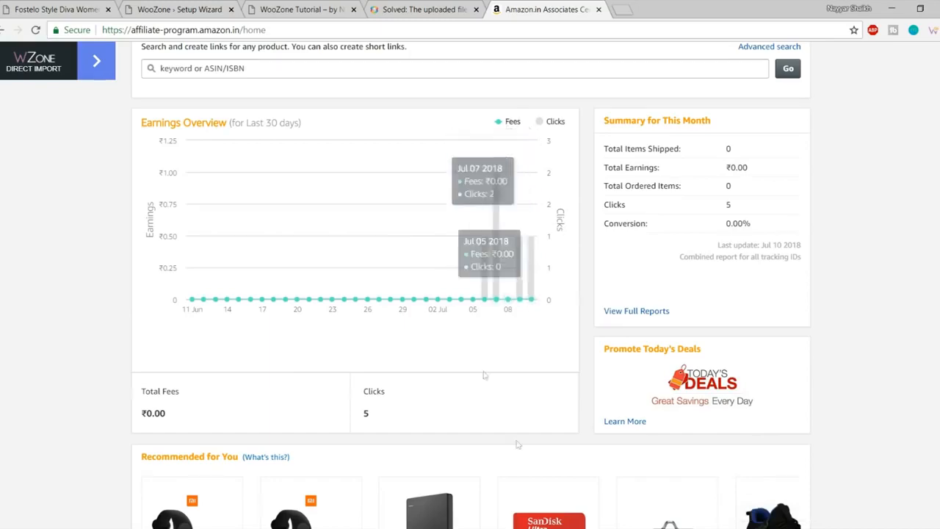
pyautogui.scroll(3, 518, 450)
pyautogui.scroll(2, 518, 451)
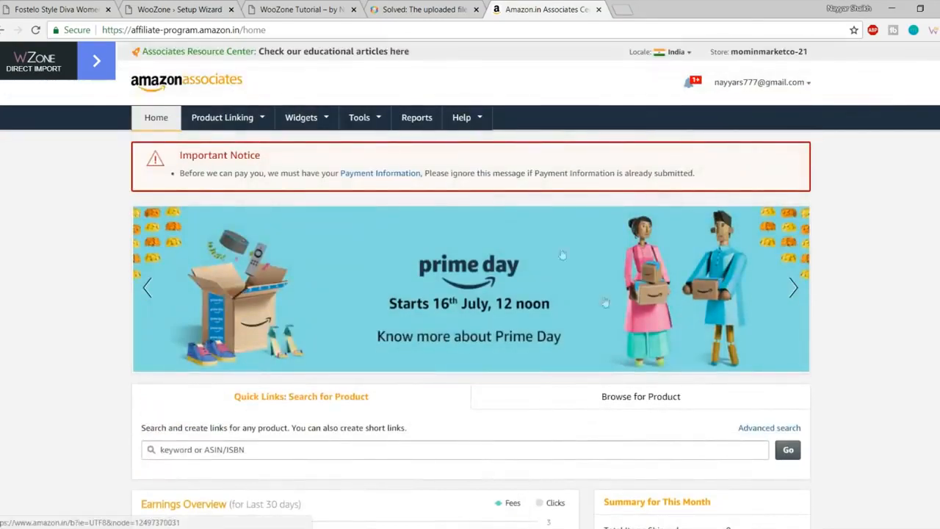
# Step: Check the Access Key ID and Secret Access Key labels in the WooZone wizard
pyautogui.click(209, 9)
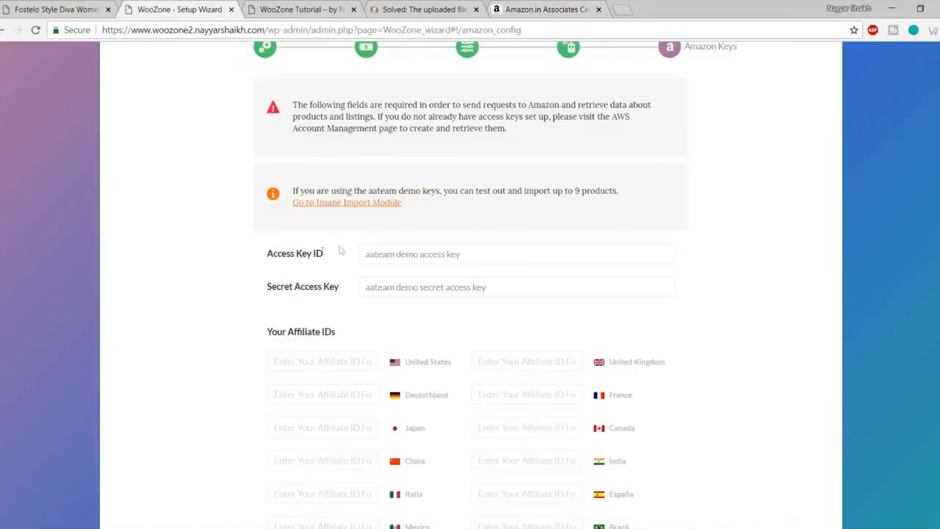
pyautogui.moveTo(268, 253); pyautogui.dragTo(335, 255)
pyautogui.moveTo(267, 286); pyautogui.dragTo(358, 291)
pyautogui.click(313, 292)
# Step: Go to Tools > Product Advertising API and open Manage Credentials to reach AWS sign-in
pyautogui.click(547, 9)
pyautogui.moveTo(381, 134)
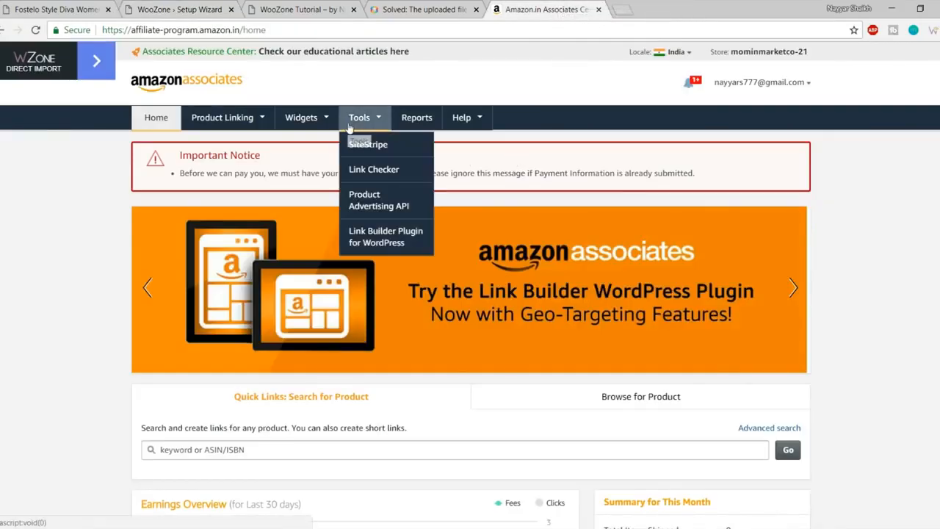
pyautogui.click(393, 205)
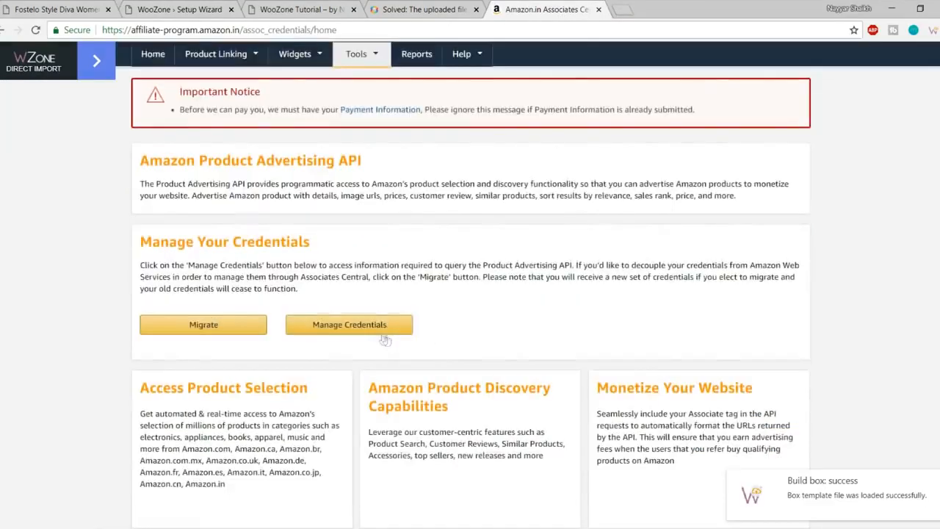
pyautogui.click(367, 328)
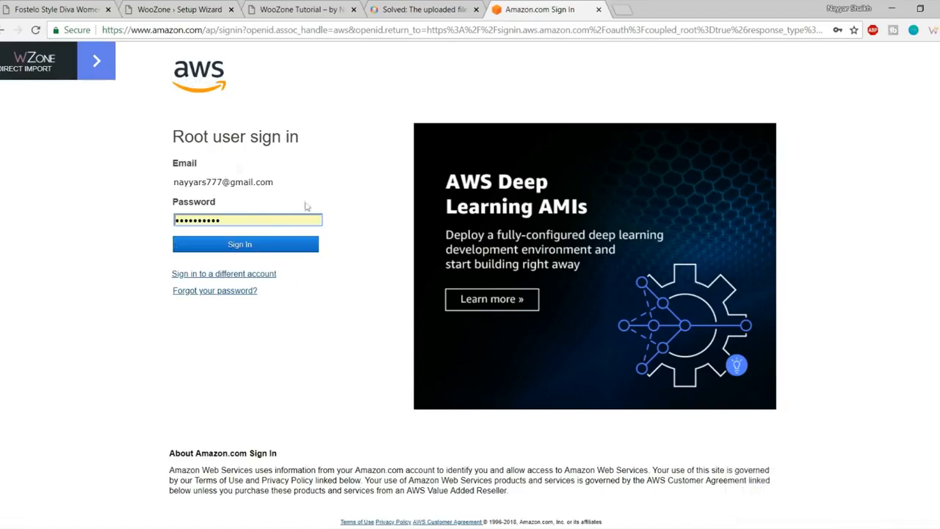
# Step: Sign in as AWS root user and expand the Access keys list in Security Credentials
pyautogui.click(280, 252)
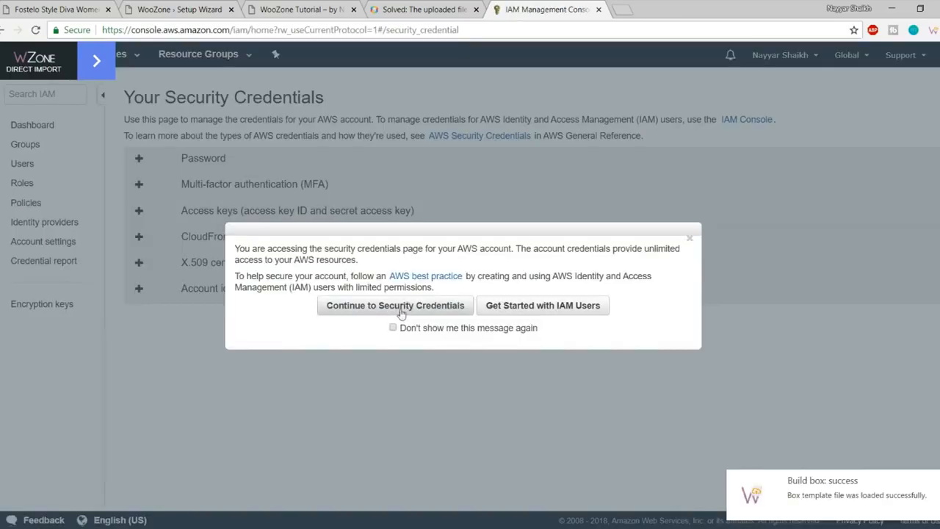
pyautogui.click(400, 309)
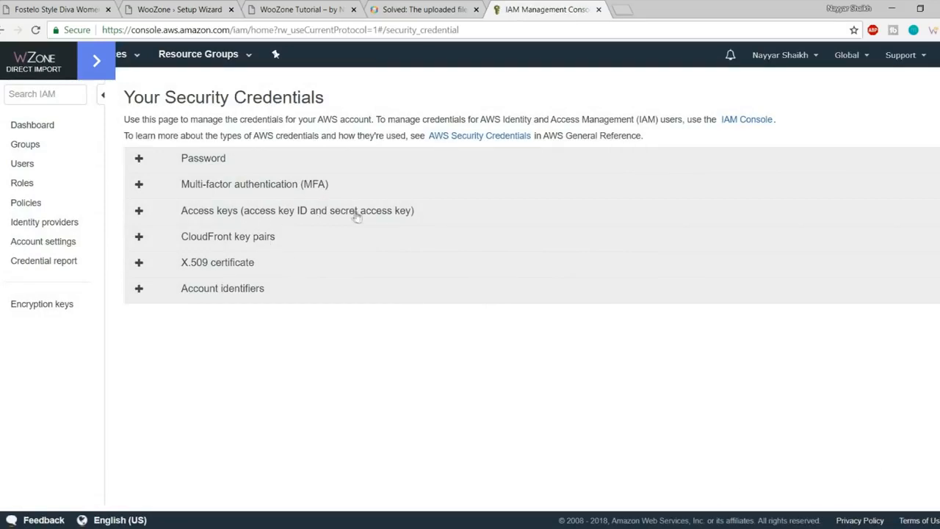
pyautogui.click(196, 216)
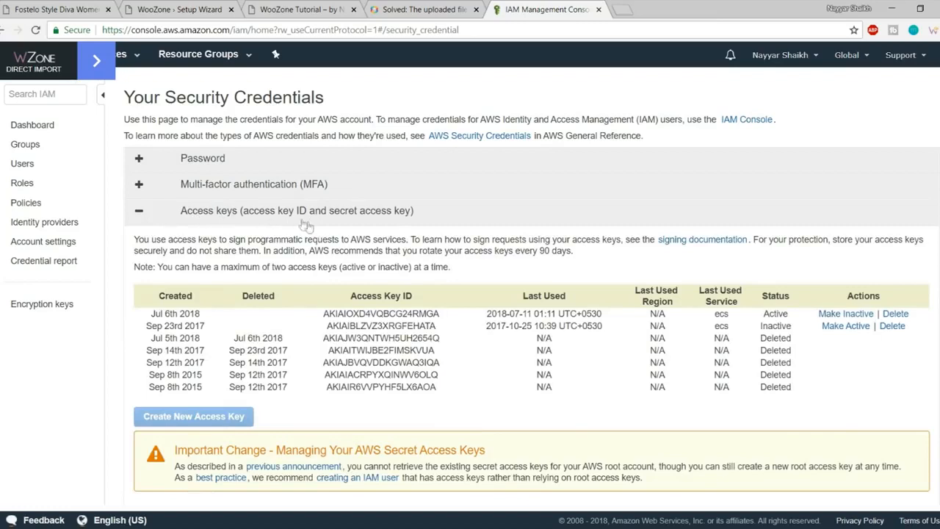
pyautogui.moveTo(600, 385); pyautogui.dragTo(440, 327)
pyautogui.click(440, 326)
# Step: Delete the inactive Sep 23rd 2017 access key and confirm
pyautogui.moveTo(372, 374); pyautogui.dragTo(319, 343)
pyautogui.click(416, 348)
pyautogui.click(892, 325)
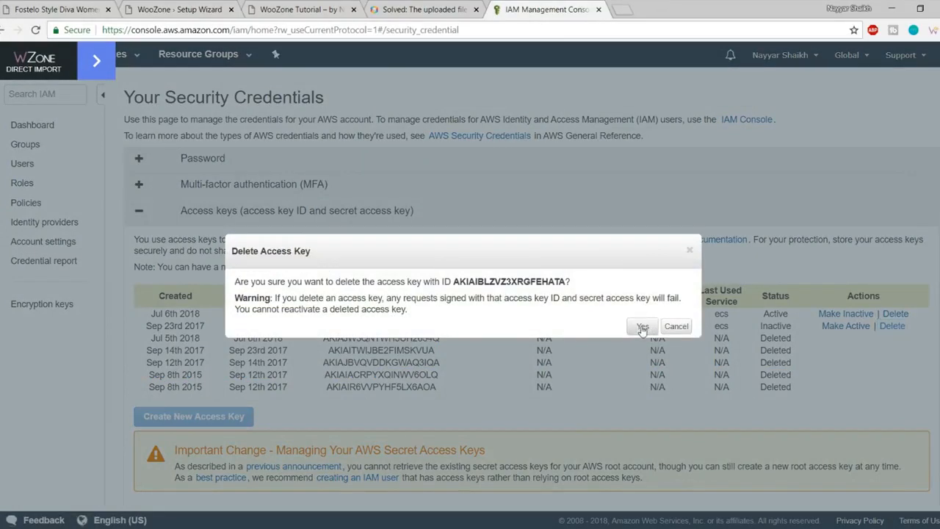
pyautogui.click(641, 327)
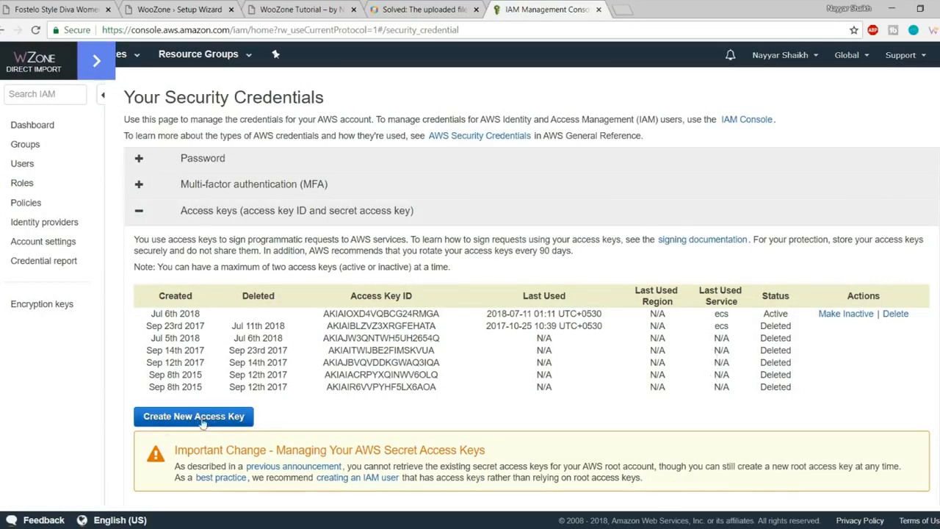
# Step: Create a new AWS access key and paste its ID into WooZone's Access Key ID field
pyautogui.click(210, 416)
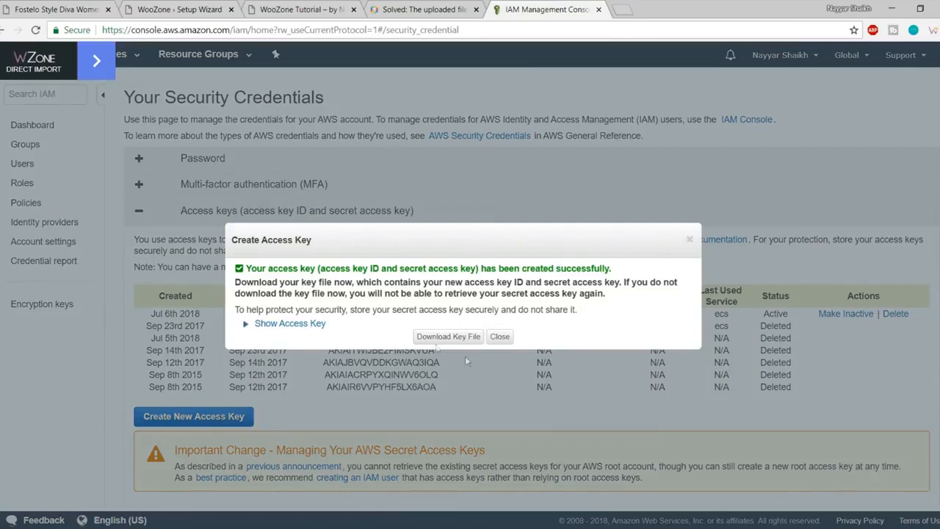
pyautogui.click(288, 323)
pyautogui.moveTo(498, 346); pyautogui.dragTo(354, 342)
pyautogui.hotkey('ctrl', 'c')
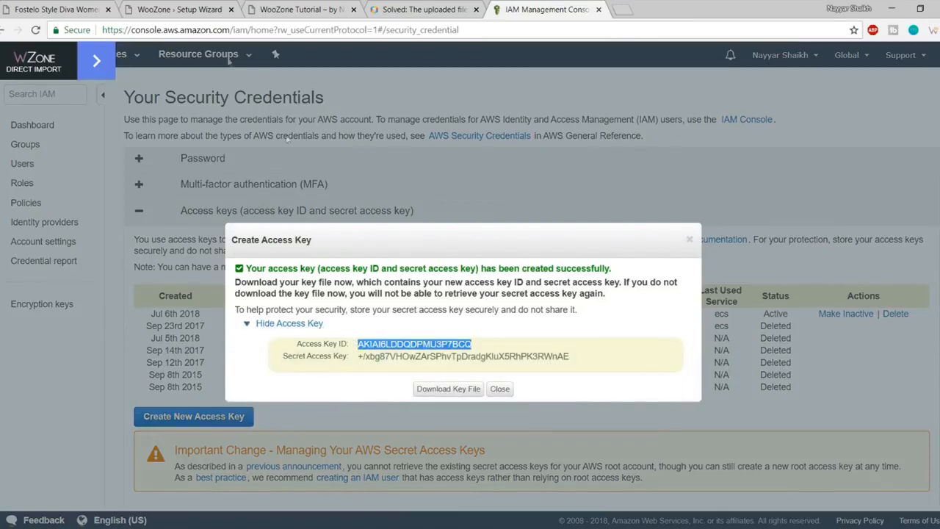
pyautogui.click(201, 6)
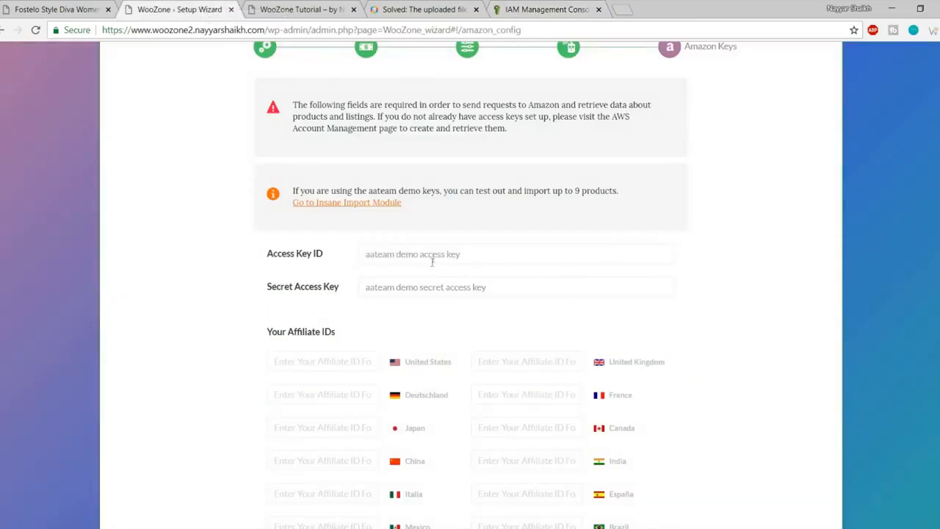
pyautogui.tripleClick(431, 257)
pyautogui.hotkey('ctrl', 'v')
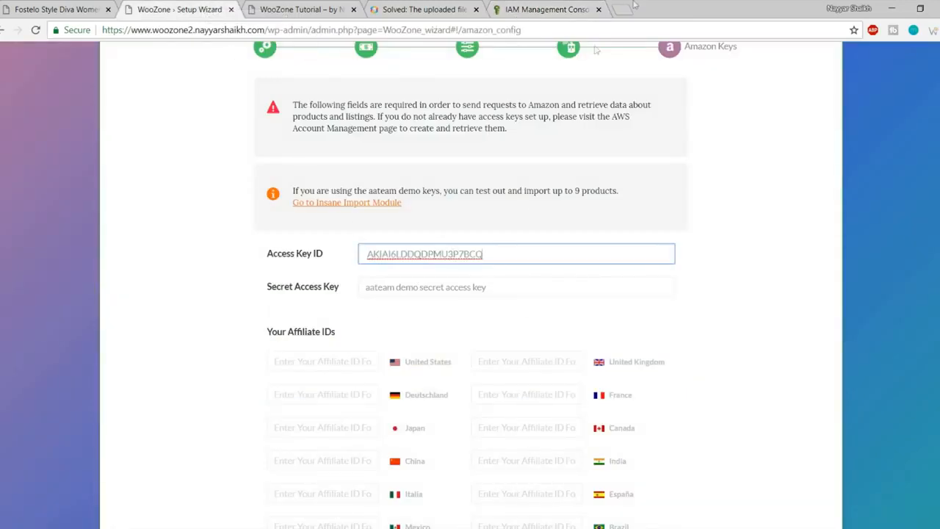
pyautogui.click(511, 7)
pyautogui.click(541, 365)
# Step: Copy the new secret access key into WooZone's Secret Access Key field
pyautogui.moveTo(583, 360); pyautogui.dragTo(357, 362)
pyautogui.hotkey('ctrl', 'c')
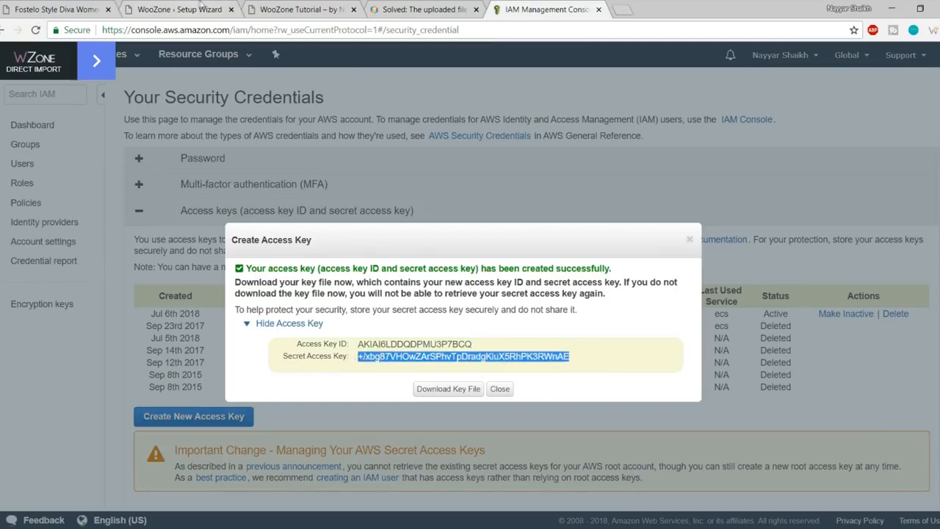
pyautogui.click(192, 9)
pyautogui.click(438, 293)
pyautogui.hotkey('ctrl', 'v')
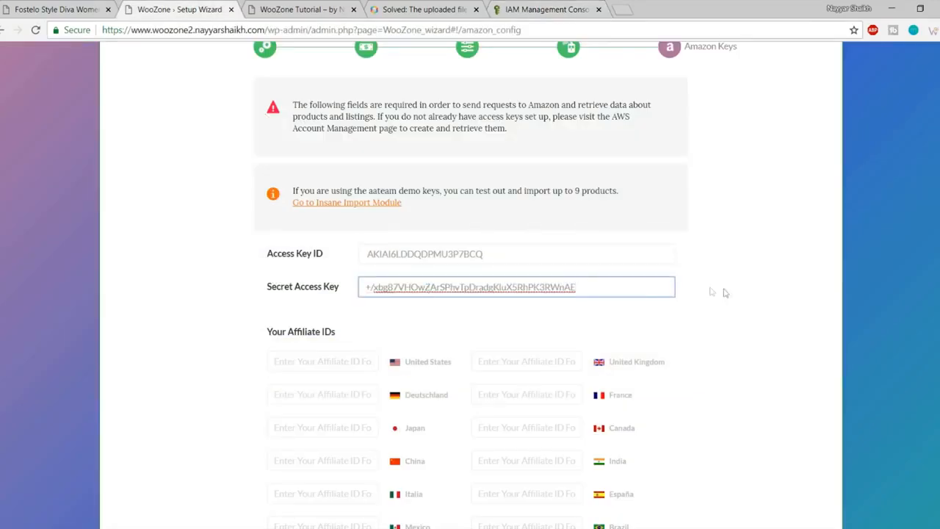
# Step: Download the new key file and close the key dialog, back on the credentials list
pyautogui.click(539, 8)
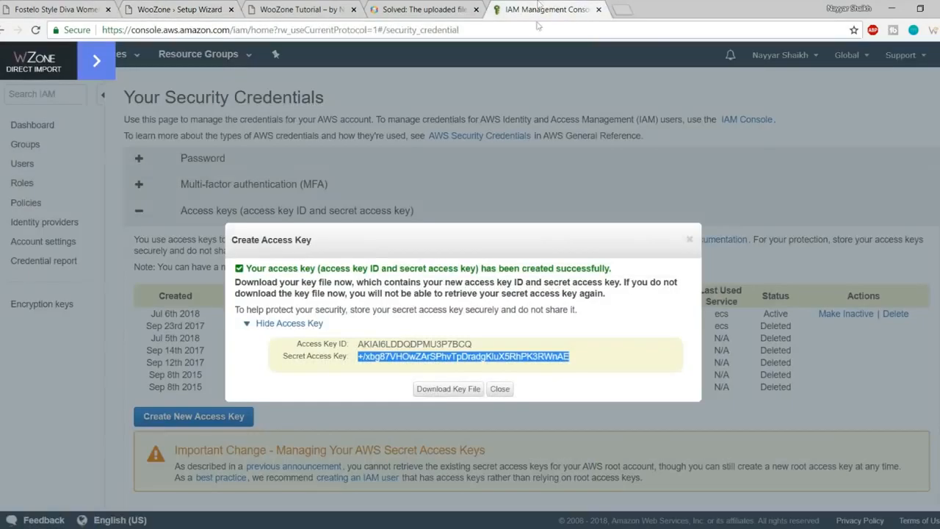
pyautogui.click(450, 396)
pyautogui.click(500, 389)
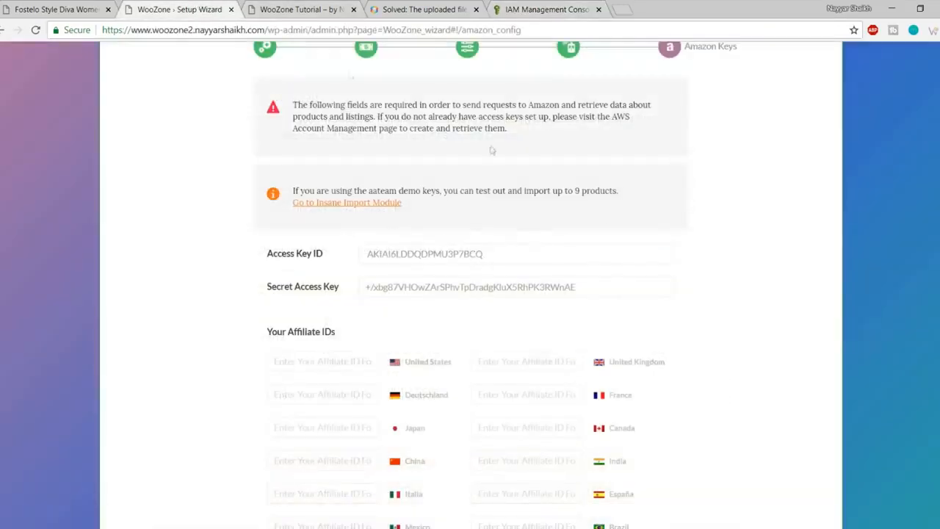
pyautogui.scroll(-2, 617, 238)
pyautogui.scroll(-2, 617, 237)
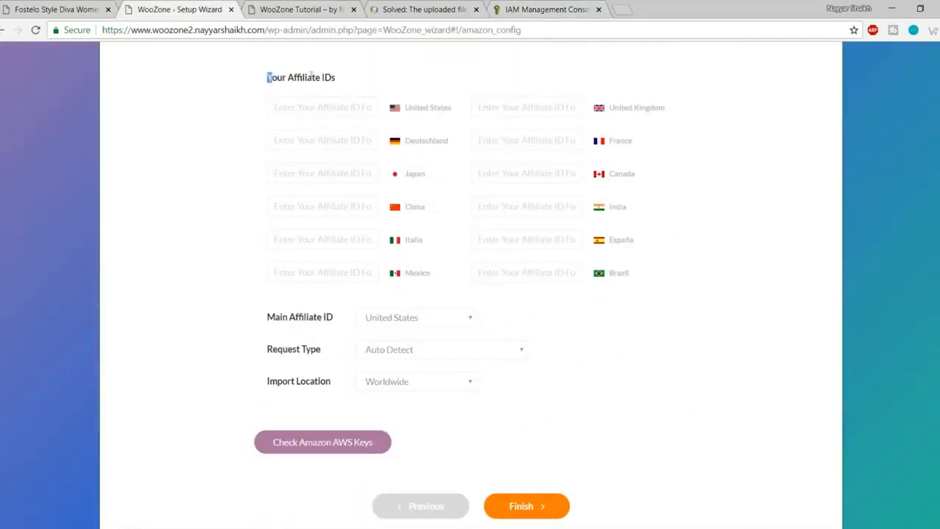
pyautogui.click(542, 8)
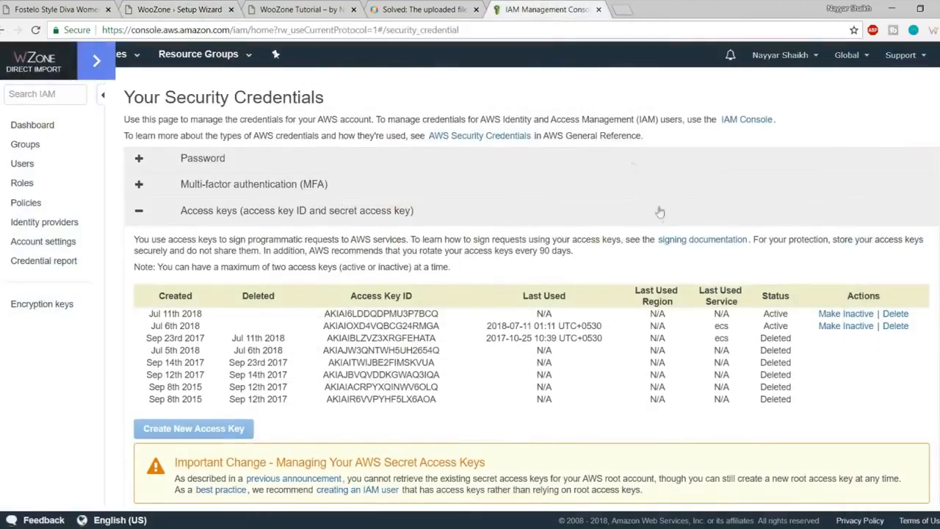
# Step: Copy the store's tracking ID from Associates Central into WooZone's India affiliate ID field
pyautogui.click(2, 33)
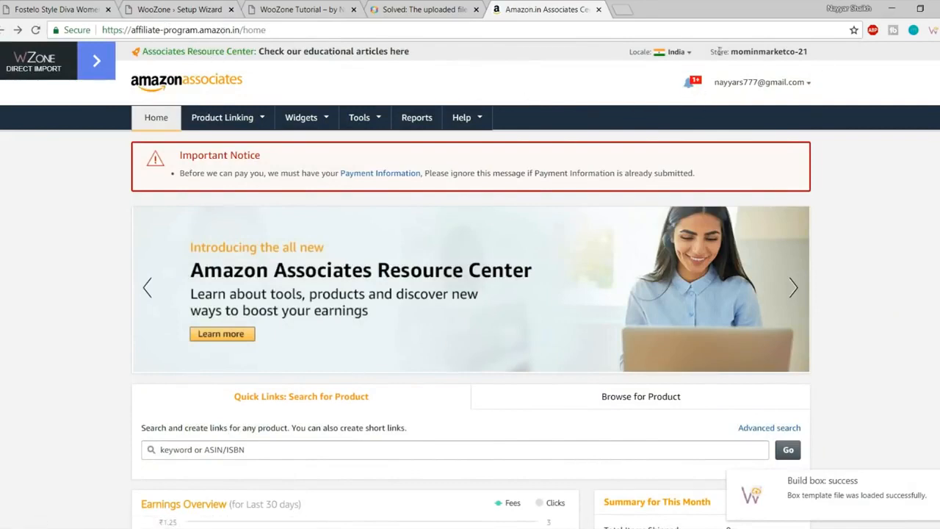
pyautogui.moveTo(714, 51); pyautogui.dragTo(811, 55)
pyautogui.click(821, 57)
pyautogui.click(735, 57)
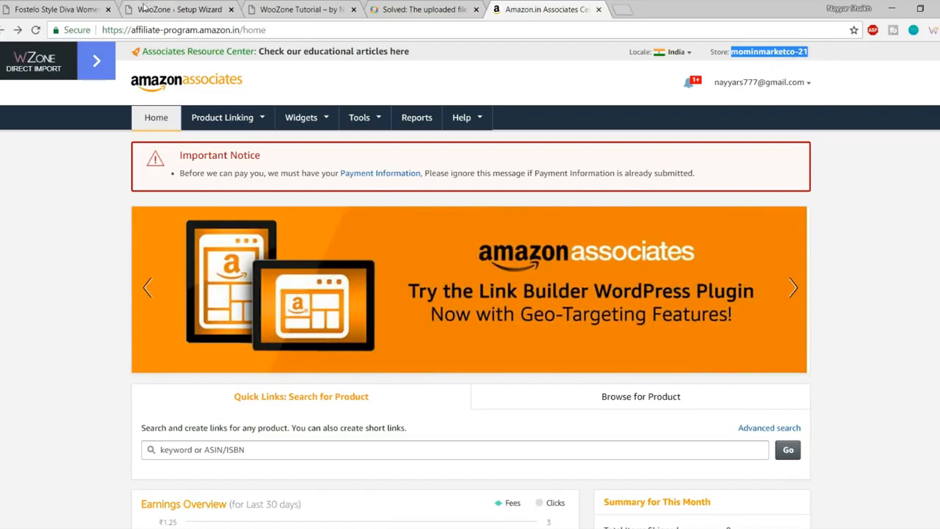
pyautogui.click(149, 6)
pyautogui.click(533, 210)
pyautogui.click(518, 221)
pyautogui.moveTo(637, 212); pyautogui.dragTo(607, 209)
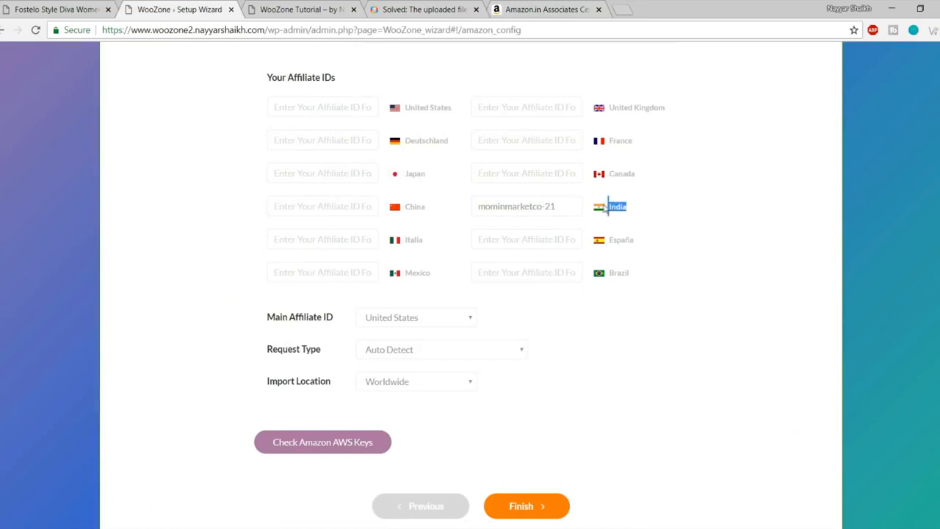
# Step: Make India the main affiliate country
pyautogui.click(688, 213)
pyautogui.scroll(-1, 751, 241)
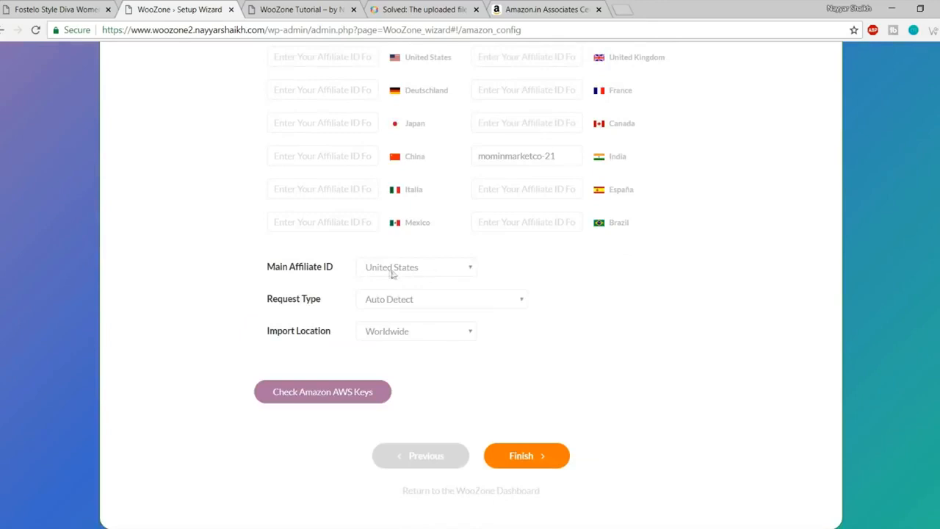
pyautogui.scroll(2, 623, 319)
pyautogui.scroll(-1, 581, 296)
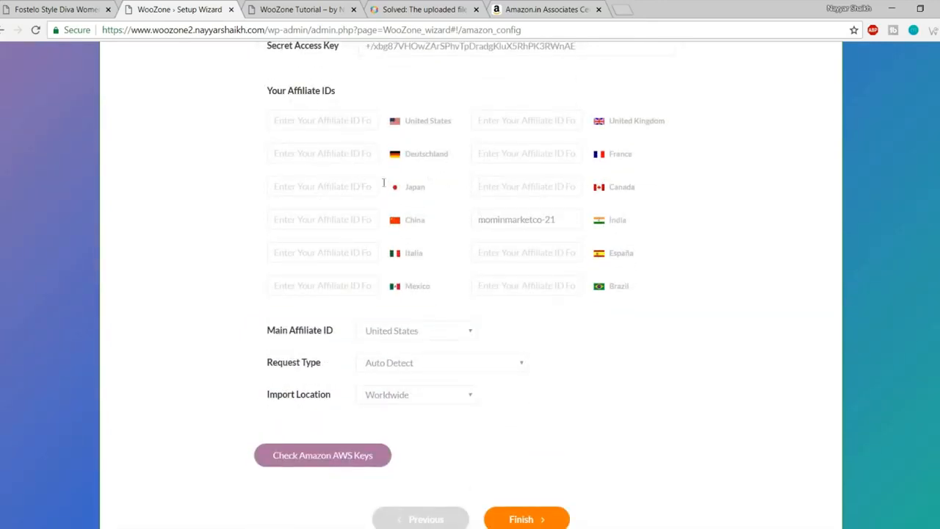
pyautogui.scroll(-1, 590, 323)
pyautogui.click(436, 266)
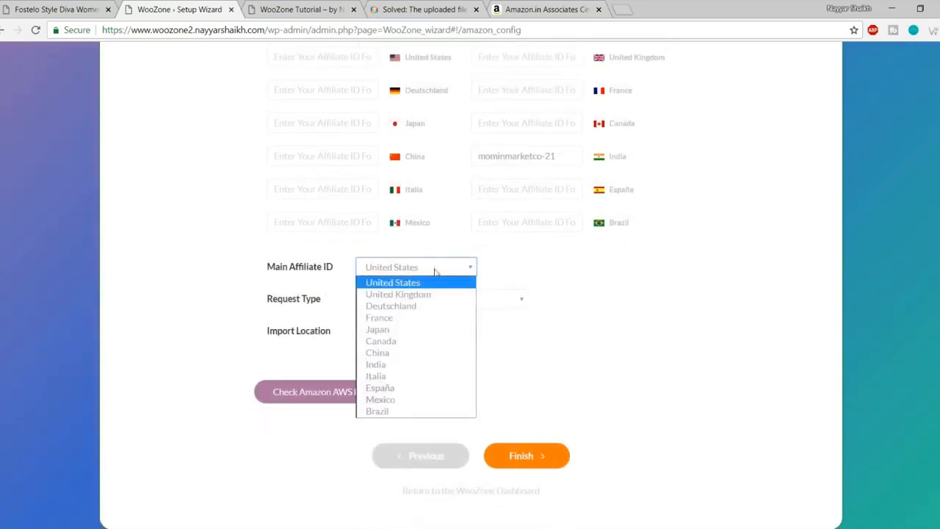
pyautogui.click(409, 364)
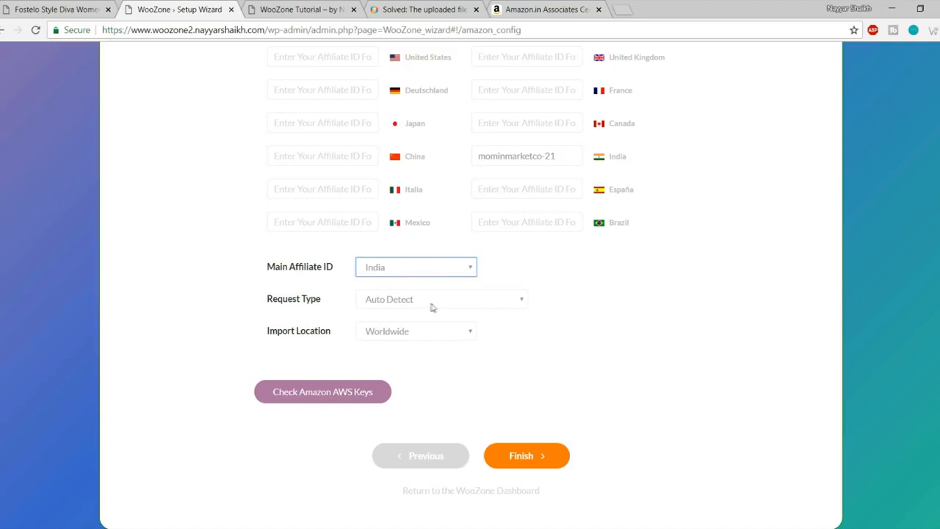
# Step: Set the import location to India
pyautogui.click(402, 337)
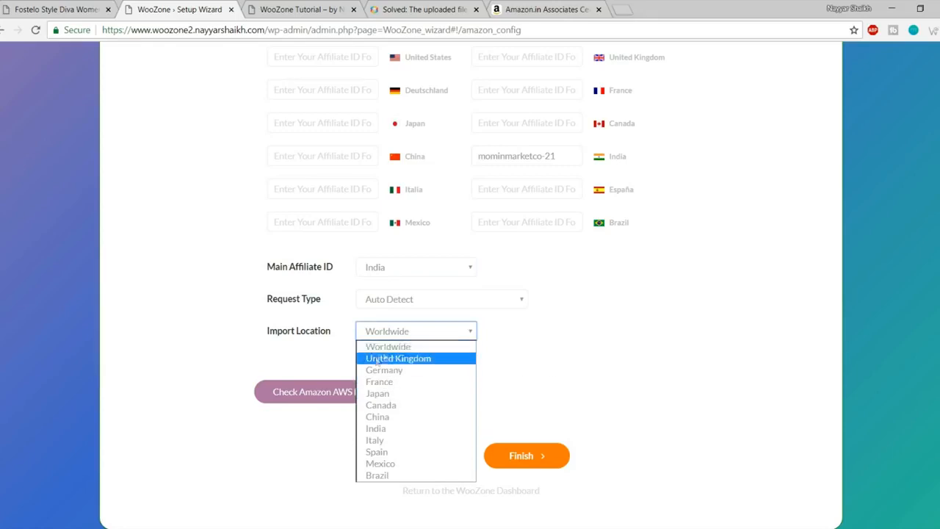
pyautogui.click(412, 346)
pyautogui.click(409, 338)
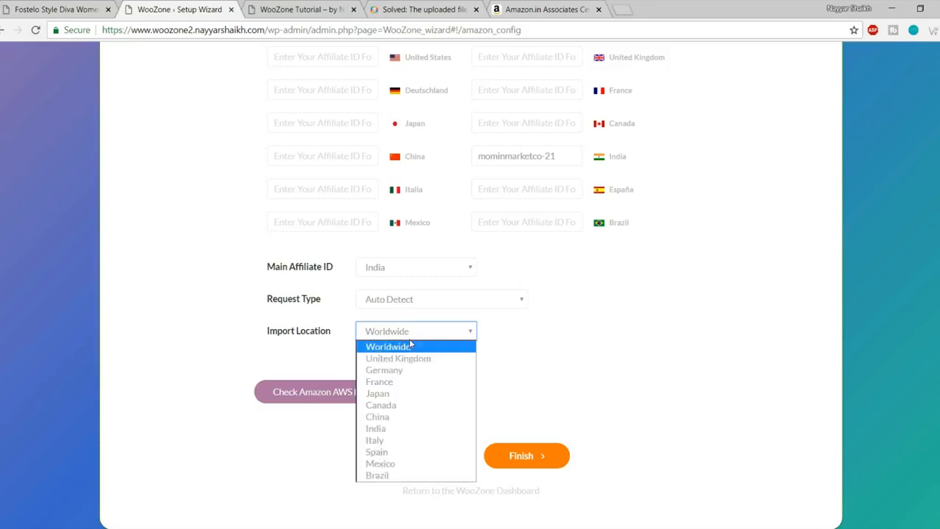
pyautogui.click(401, 429)
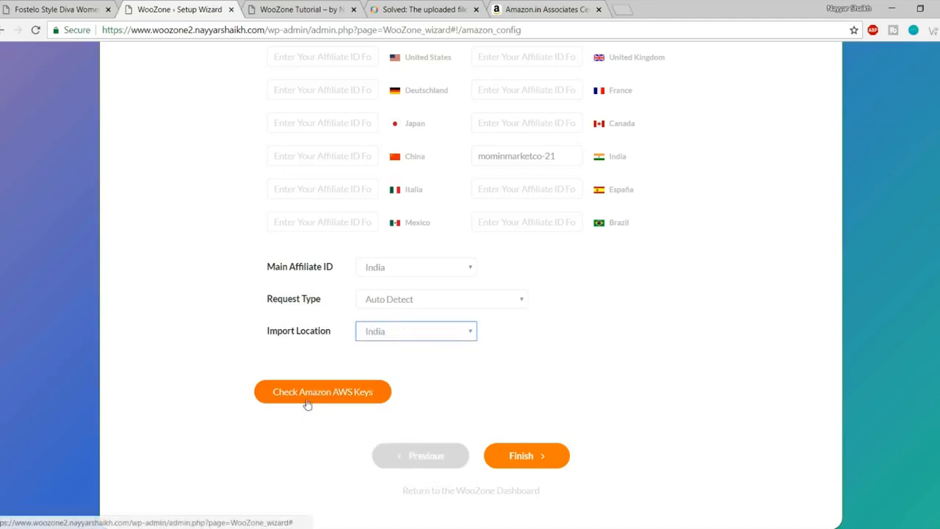
# Step: Verify the Amazon AWS keys connect successfully and finish the setup wizard
pyautogui.click(359, 402)
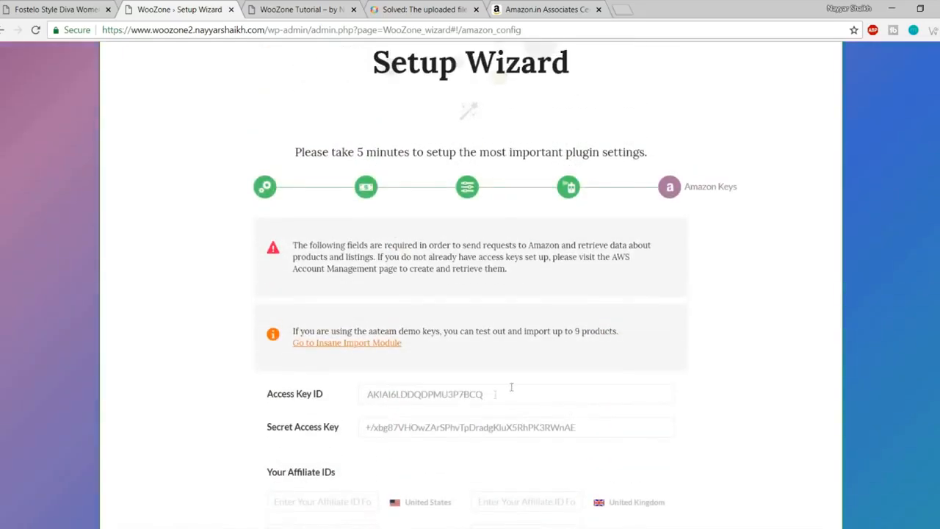
pyautogui.scroll(-3, 514, 385)
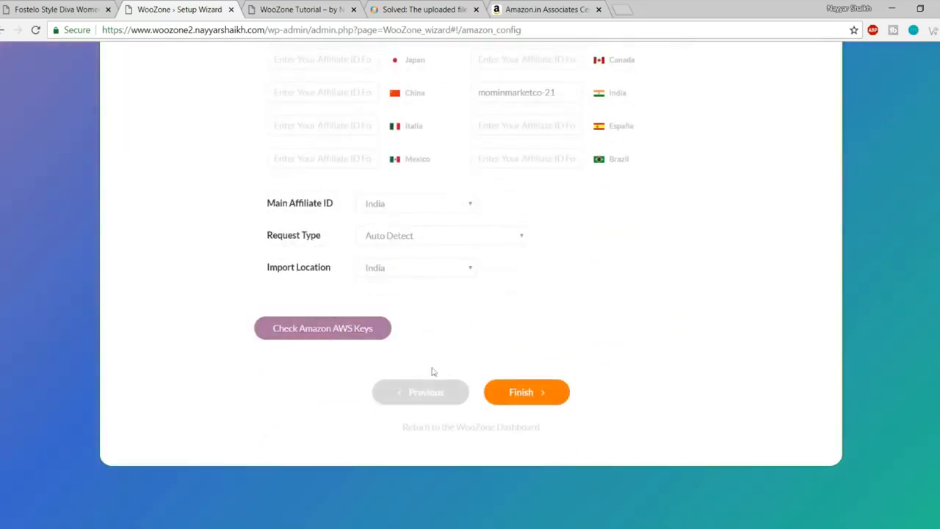
pyautogui.click(329, 335)
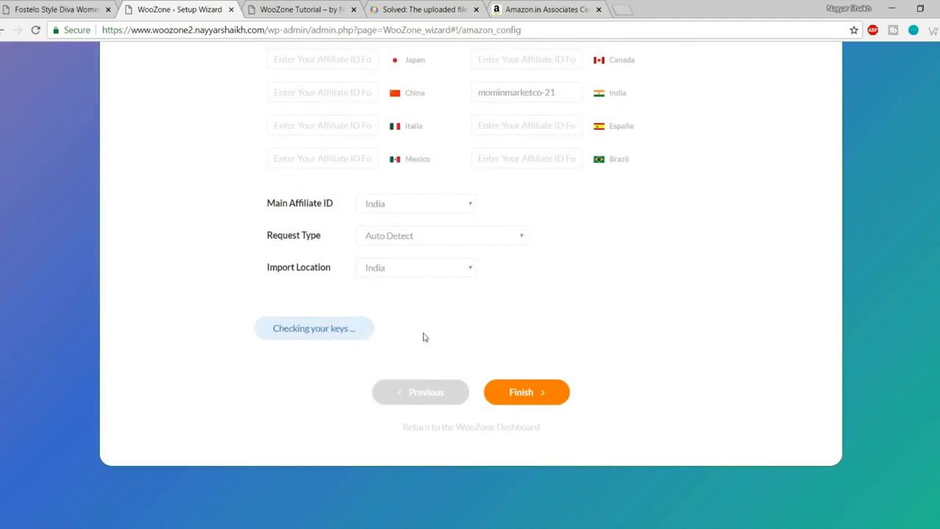
pyautogui.moveTo(262, 388); pyautogui.dragTo(657, 383)
pyautogui.click(470, 383)
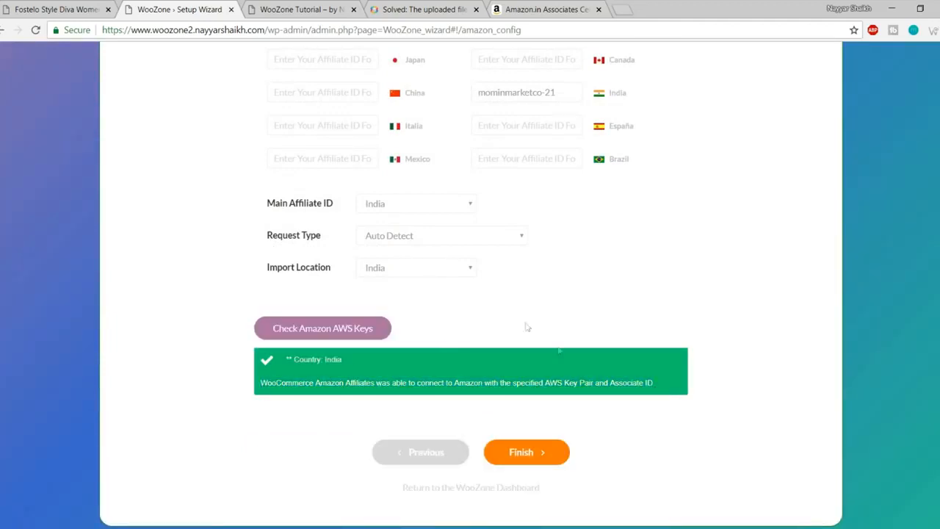
pyautogui.click(521, 454)
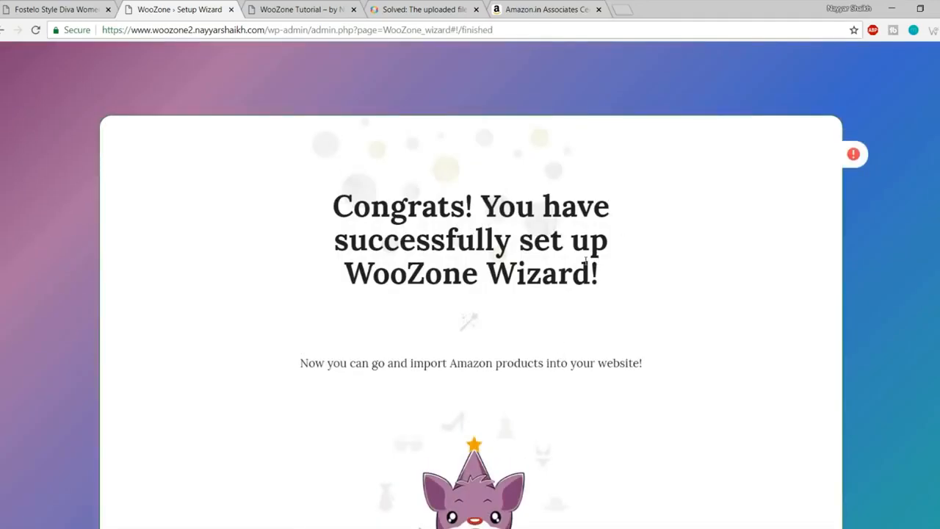
pyautogui.scroll(-3, 675, 261)
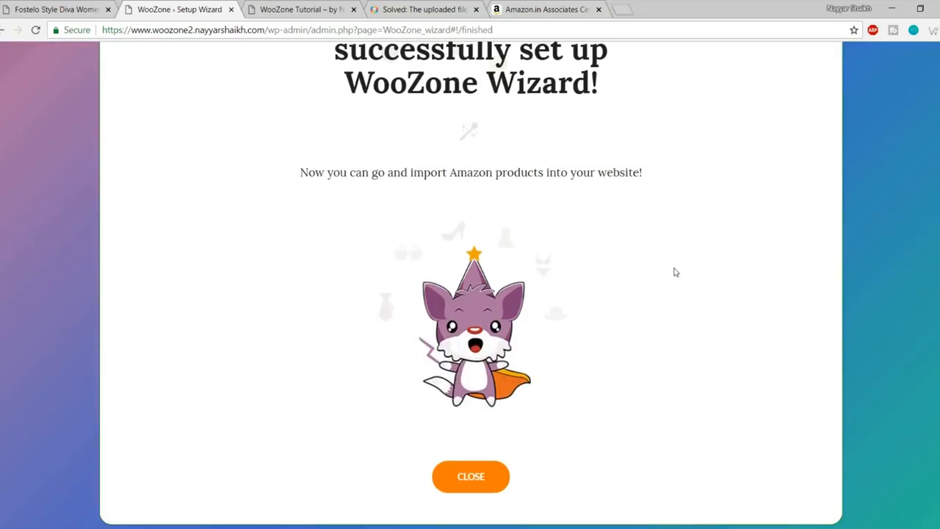
# Step: Close the finished setup wizard and dismiss both Essential Addons notices, declining data sharing
pyautogui.click(476, 477)
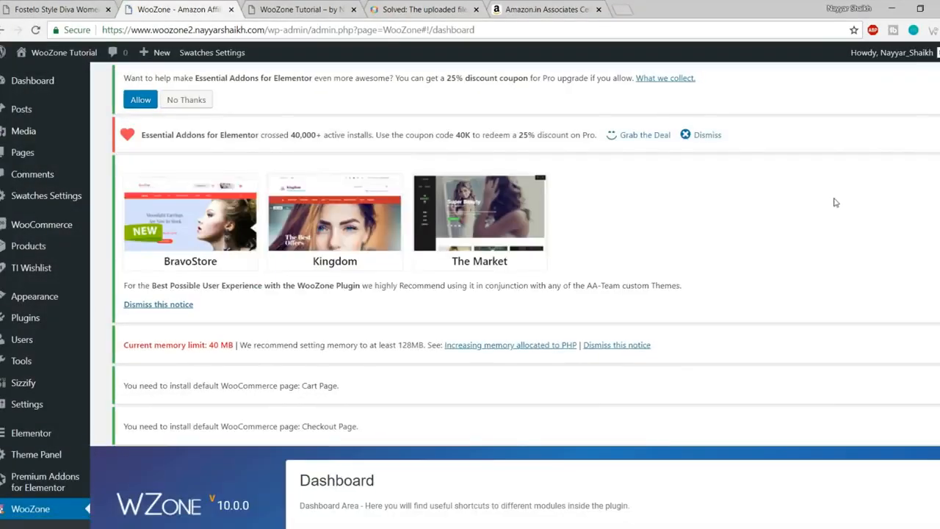
pyautogui.scroll(-10, 849, 257)
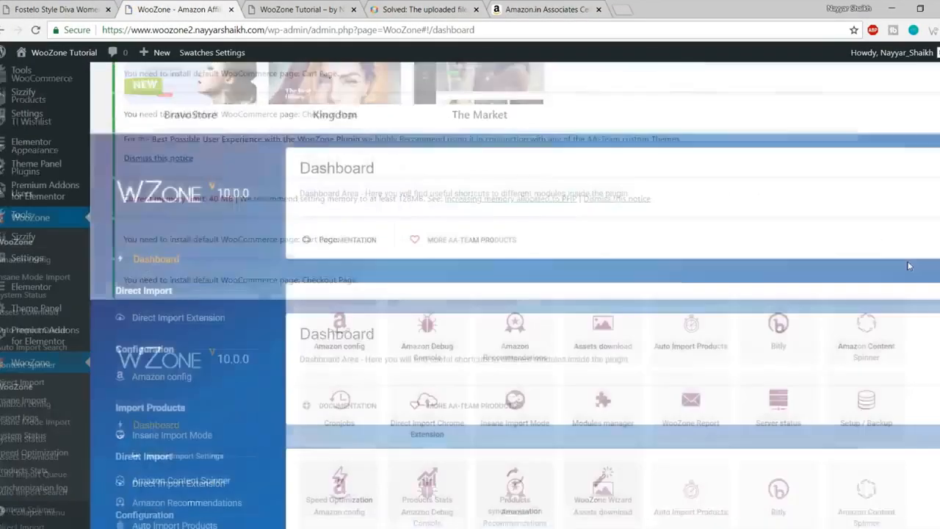
pyautogui.scroll(10, 904, 290)
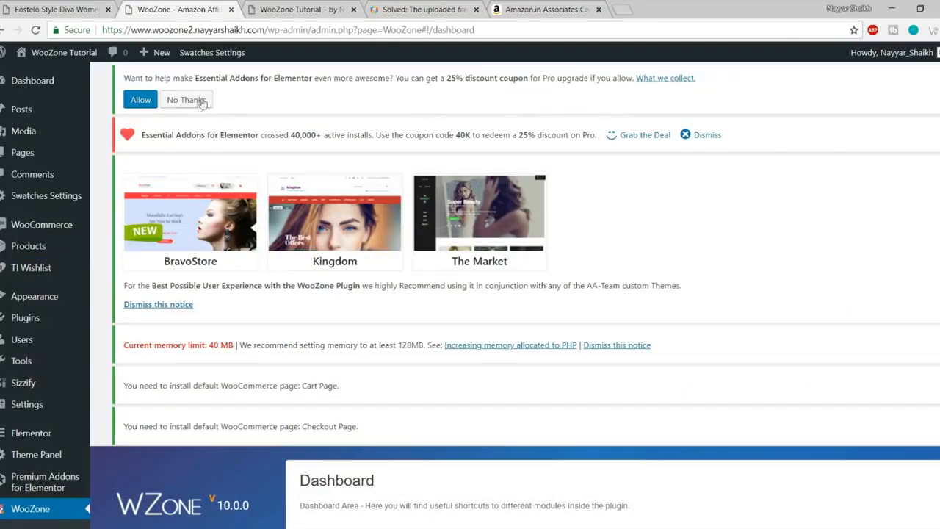
pyautogui.click(705, 136)
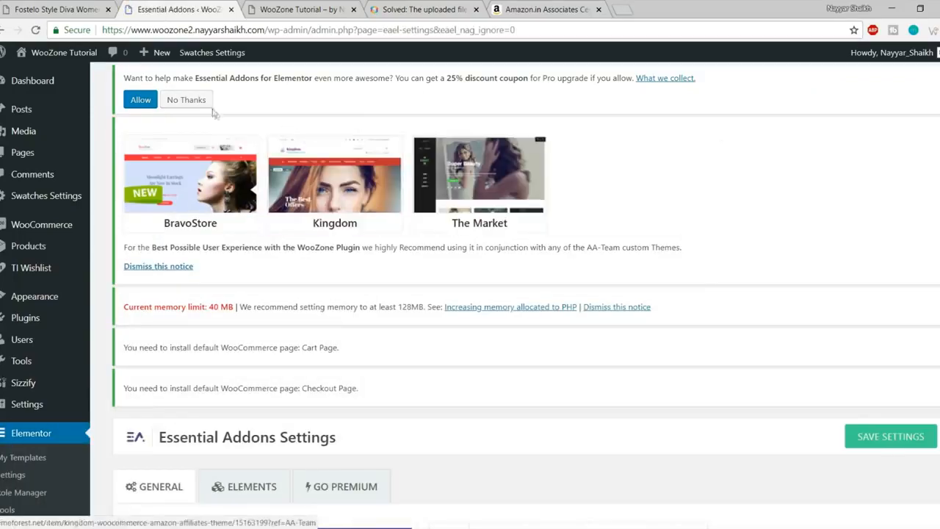
pyautogui.click(196, 103)
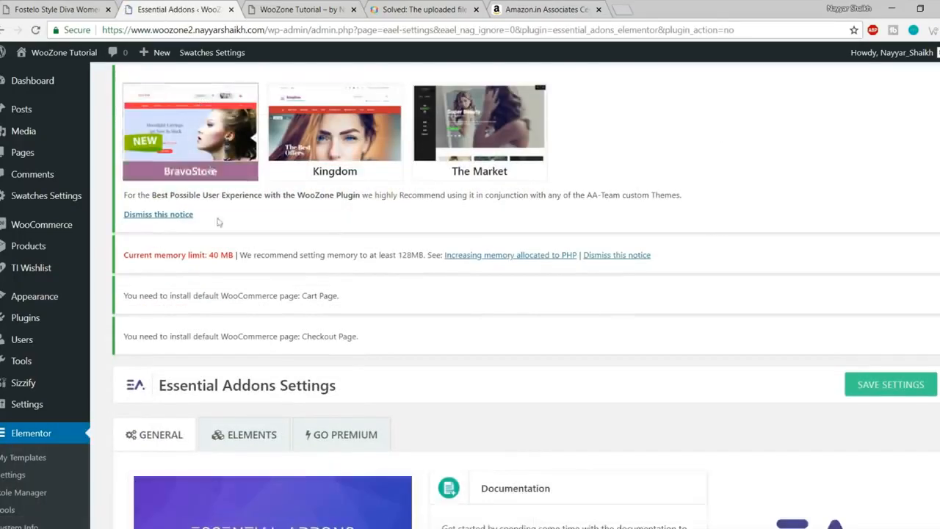
# Step: Dismiss the theme recommendation and PHP memory limit notices, then go to the Pages list
pyautogui.click(180, 214)
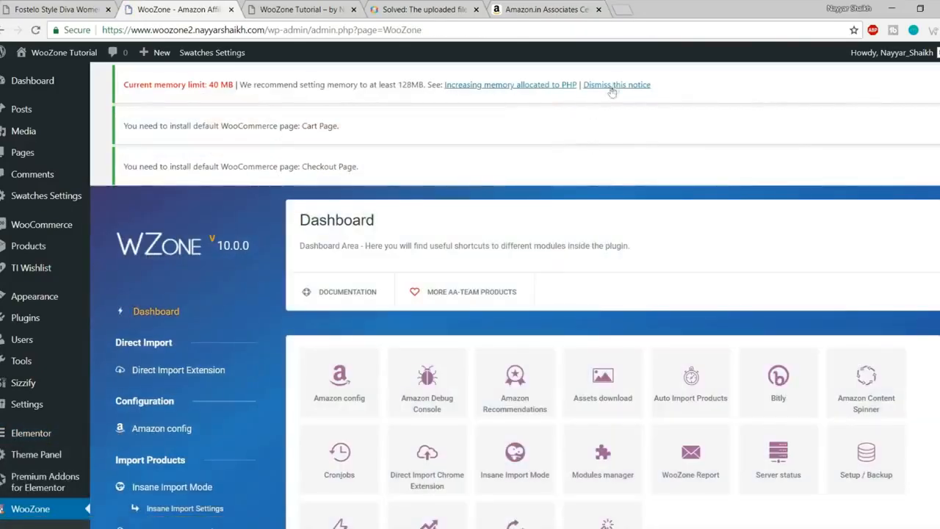
pyautogui.click(615, 84)
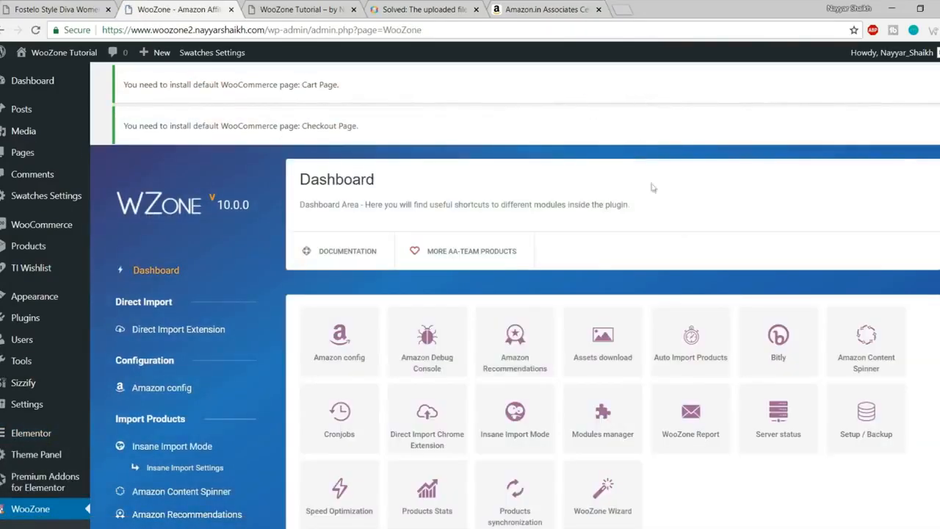
pyautogui.scroll(-15, 651, 307)
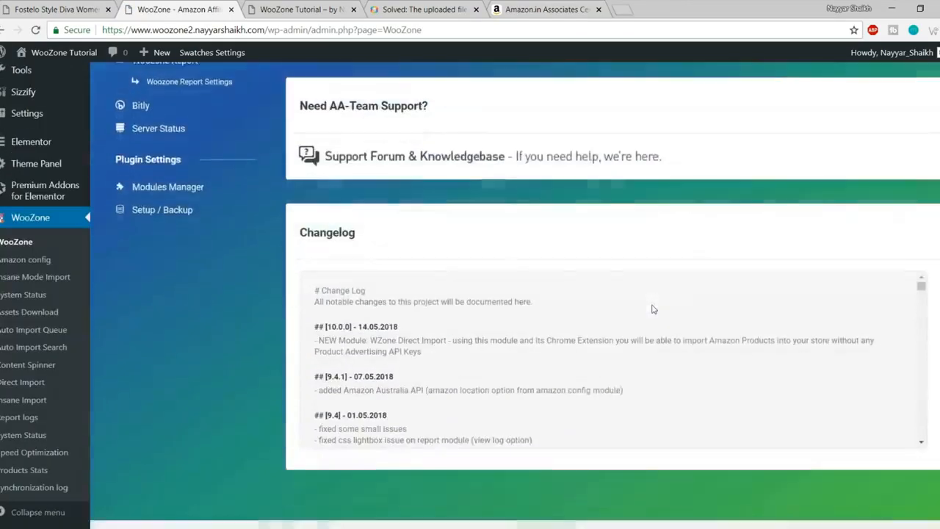
pyautogui.scroll(15, 660, 364)
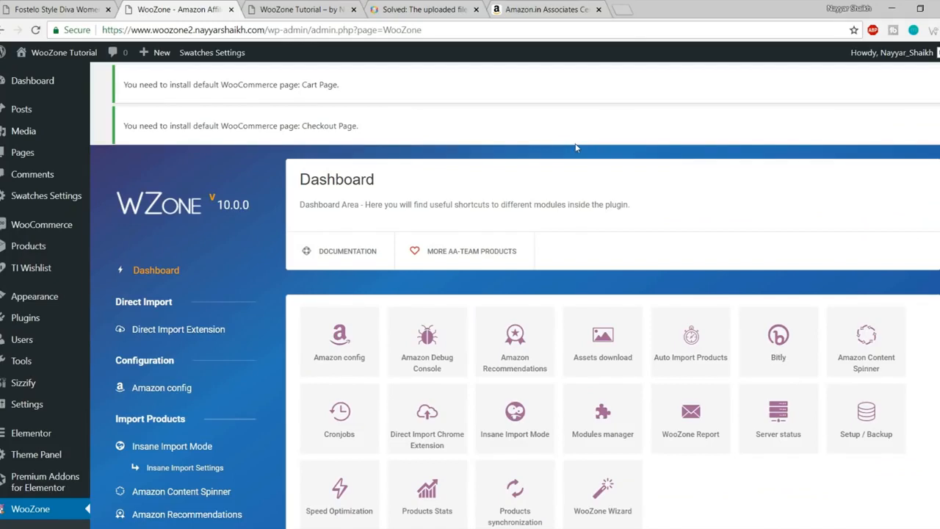
pyautogui.click(26, 152)
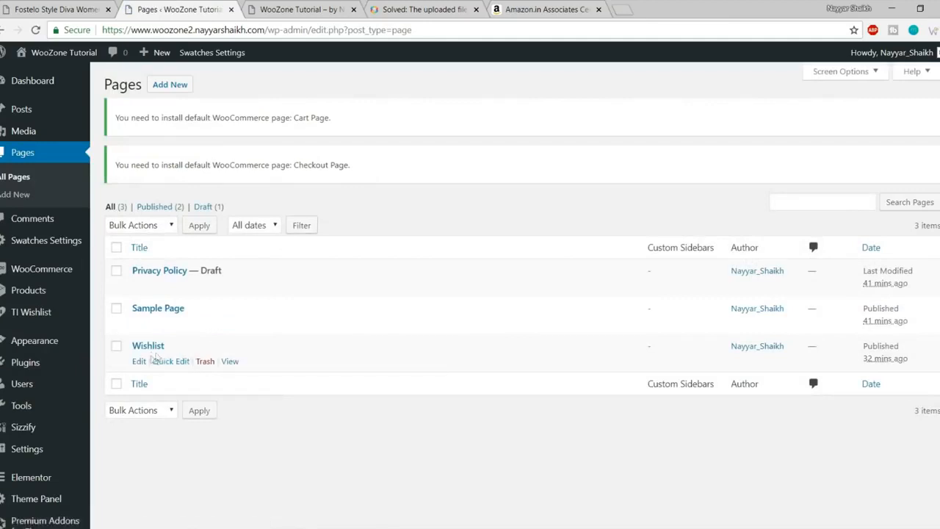
# Step: Trash Sample Page and start a new page titled 'Shop'
pyautogui.moveTo(134, 347); pyautogui.dragTo(184, 347)
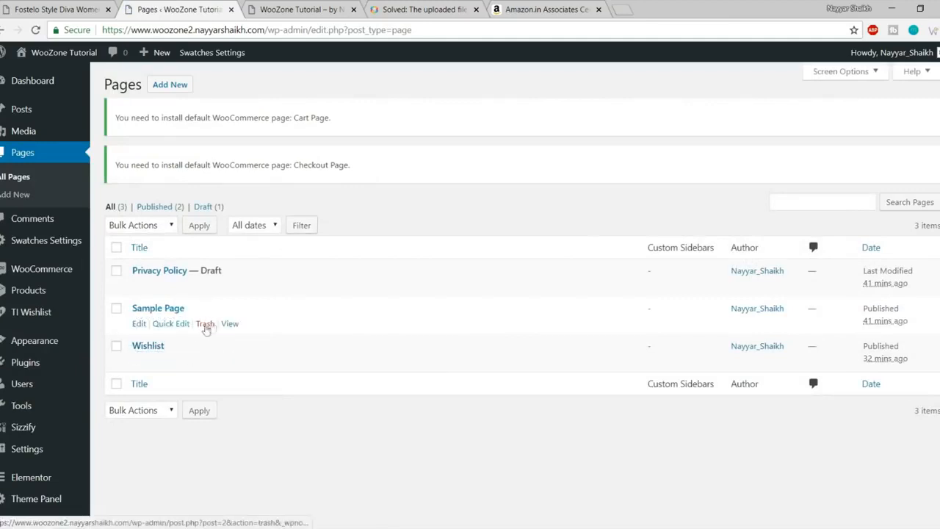
pyautogui.click(206, 324)
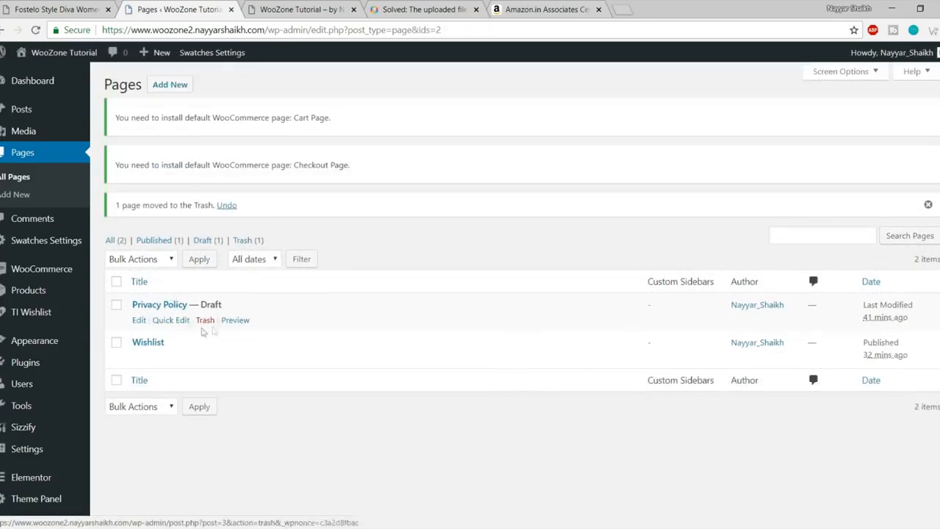
pyautogui.moveTo(236, 307); pyautogui.dragTo(189, 303)
pyautogui.click(245, 302)
pyautogui.click(243, 304)
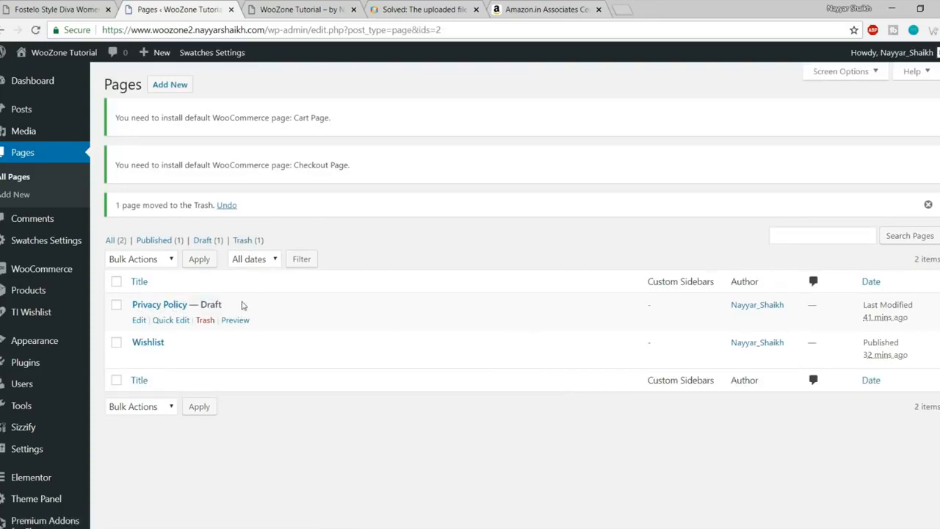
pyautogui.click(168, 86)
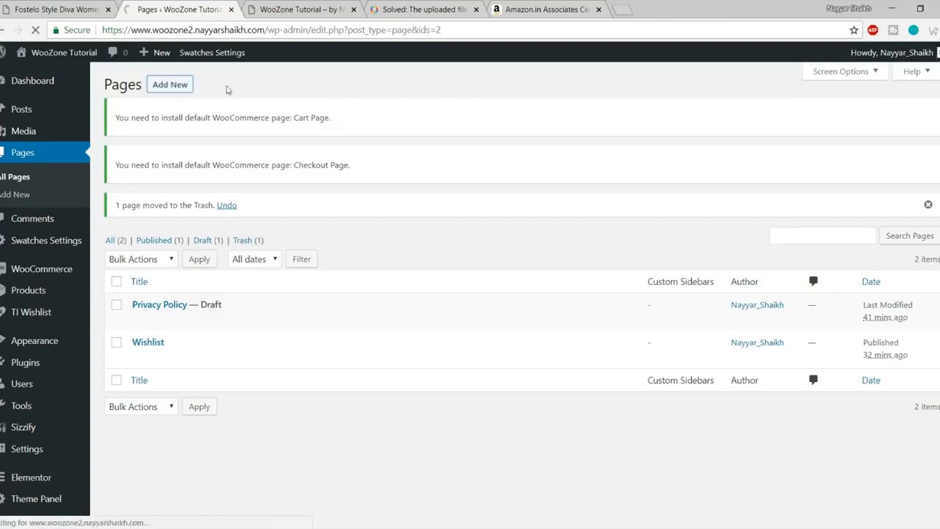
pyautogui.write('Shop')
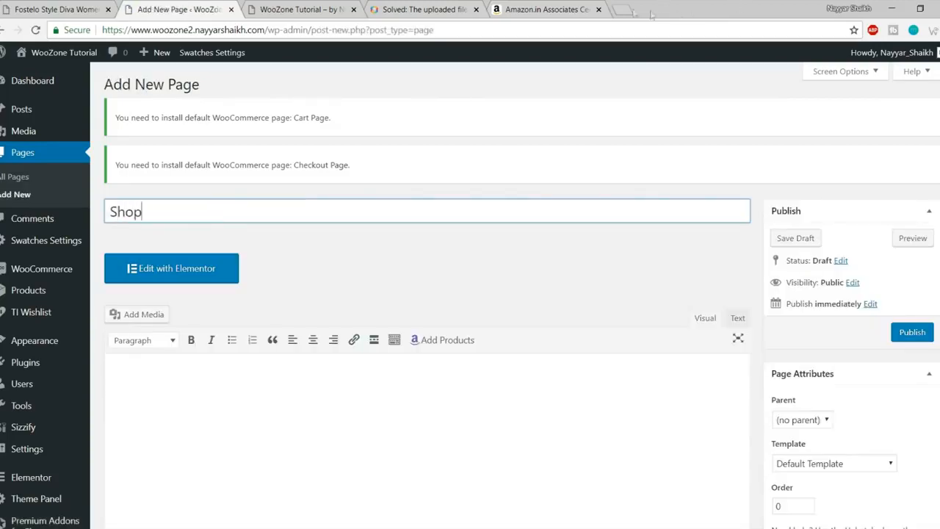
# Step: Close the forum and Amazon Associates tabs and search Google for 'woocommerce shortcodes'
pyautogui.click(446, 13)
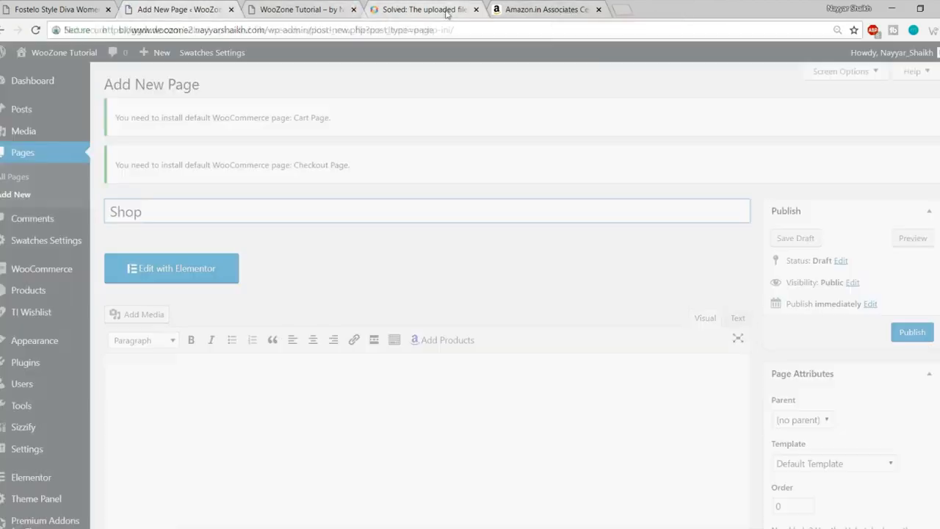
pyautogui.click(476, 10)
pyautogui.click(475, 10)
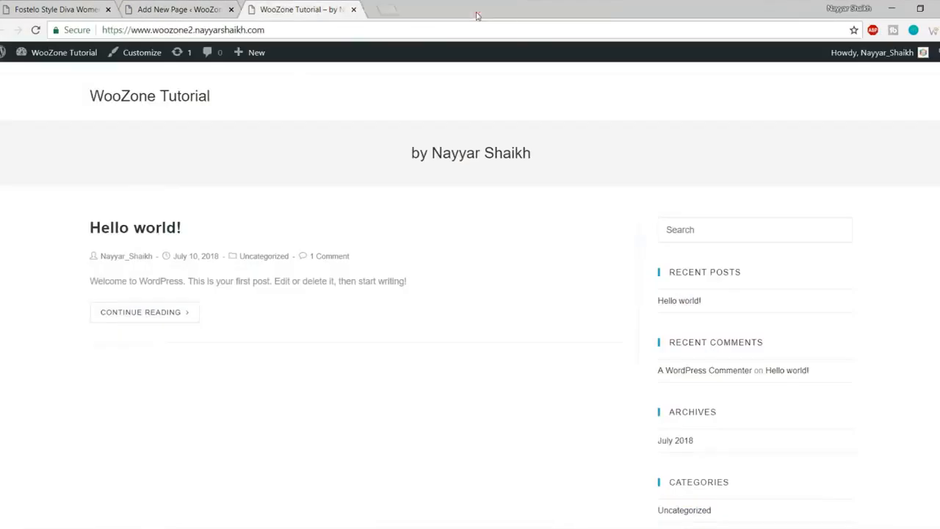
pyautogui.click(374, 6)
pyautogui.write('wooco')
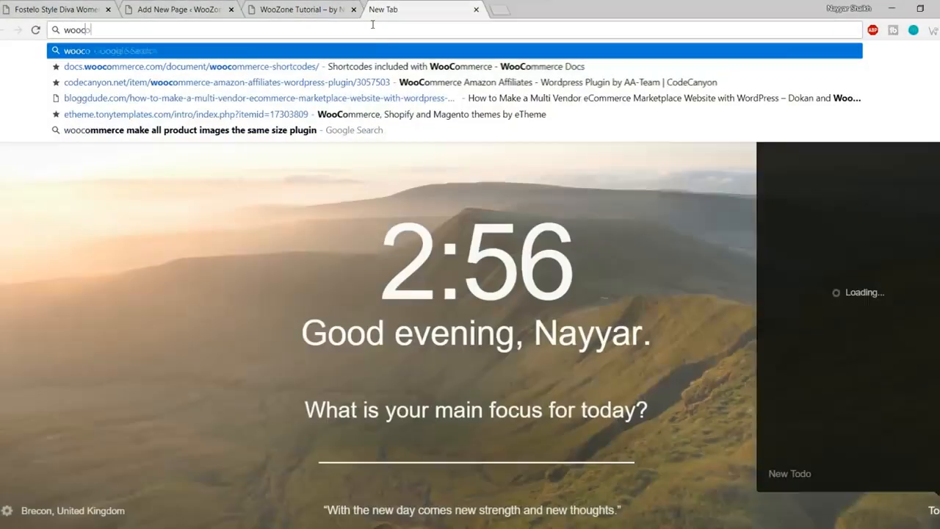
pyautogui.write('merce s')
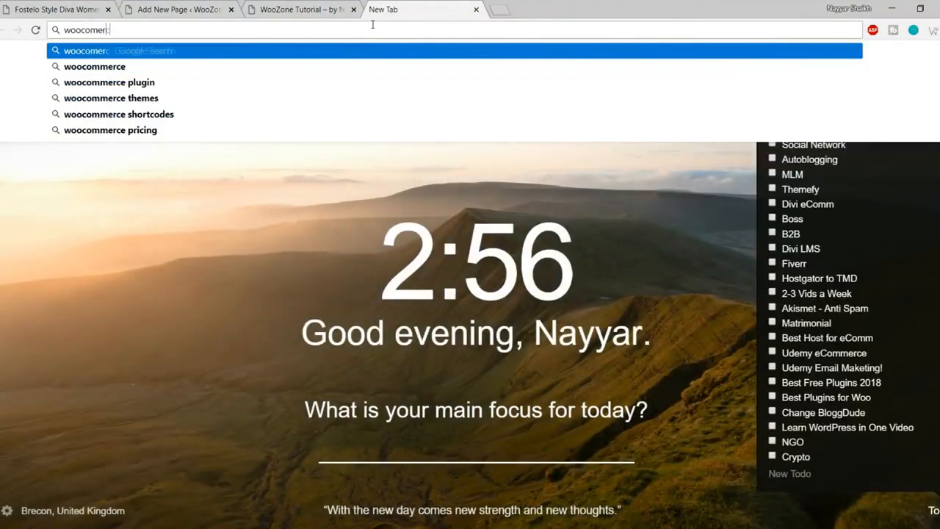
pyautogui.press('Down')
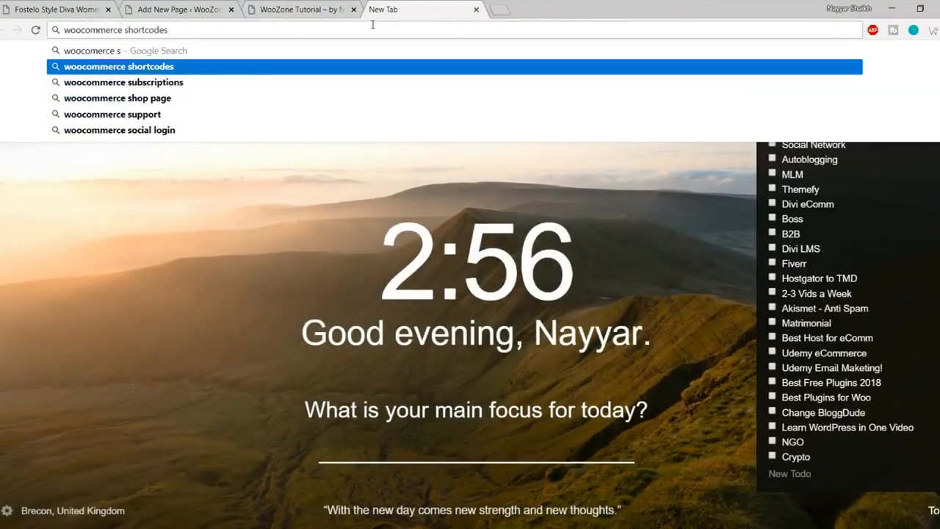
pyautogui.press('Return')
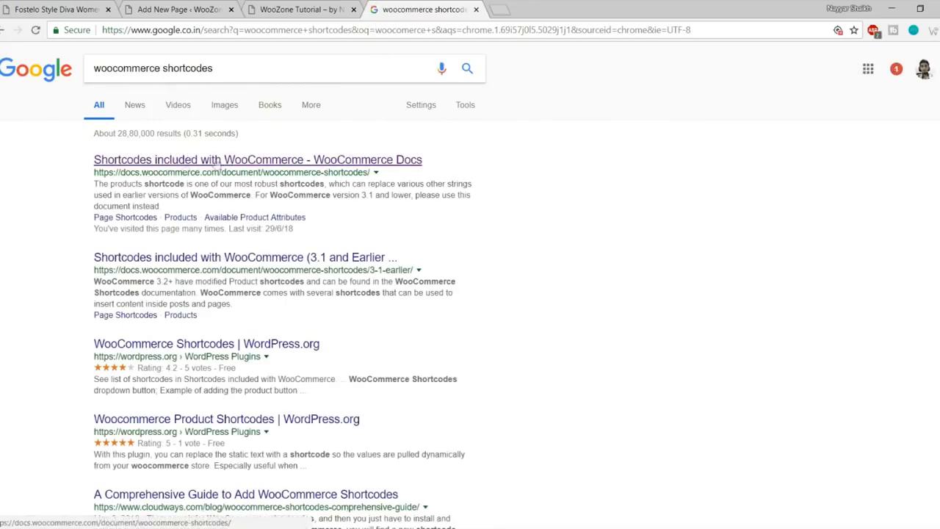
# Step: Open the WooCommerce Docs shortcodes page and select the [woocommerce_cart] shortcode
pyautogui.click(253, 165)
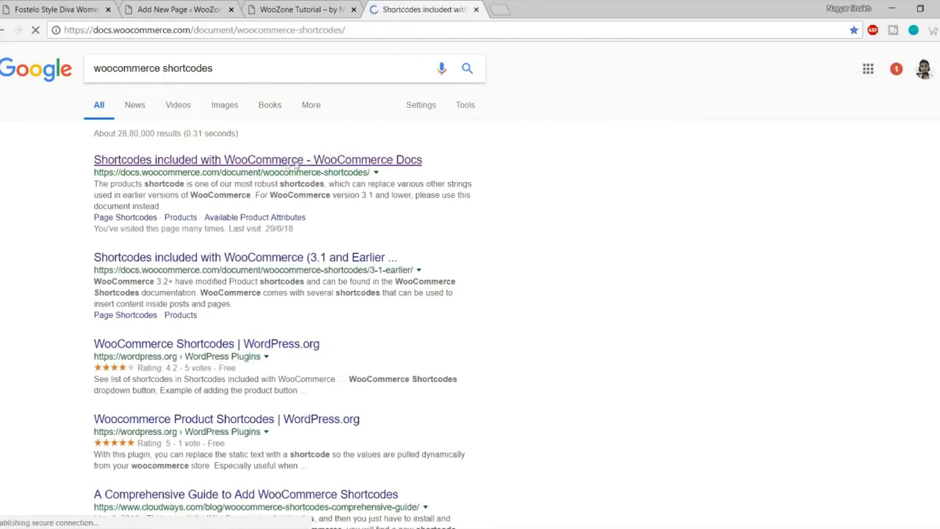
pyautogui.scroll(-5, 522, 208)
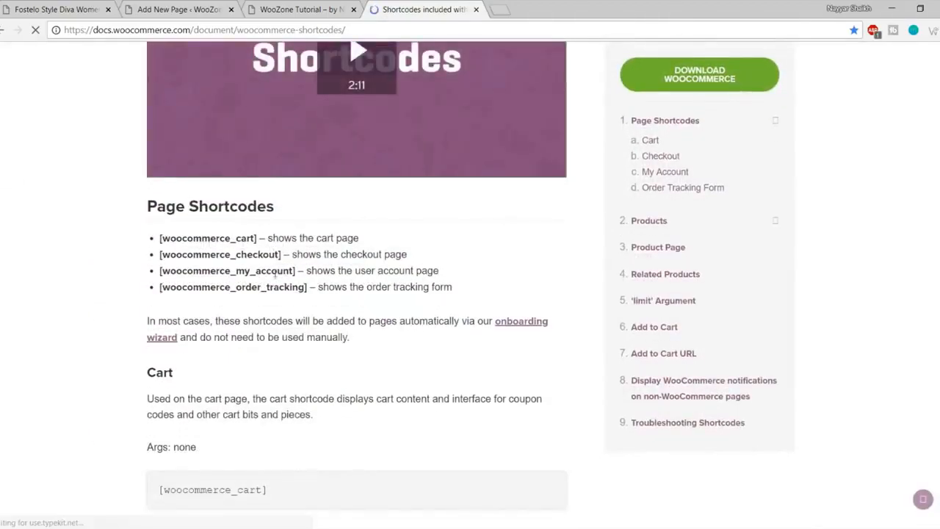
pyautogui.scroll(-1, 330, 302)
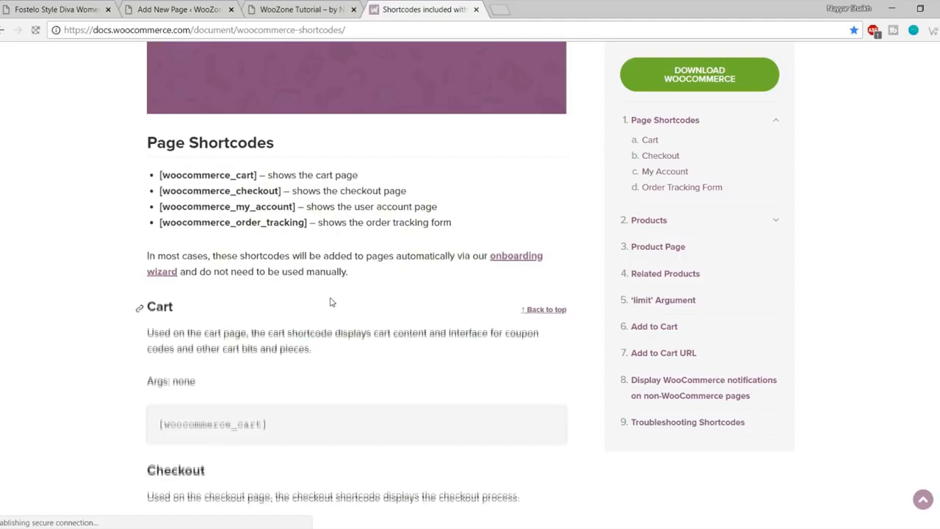
pyautogui.scroll(-3, 330, 302)
pyautogui.scroll(-9, 330, 302)
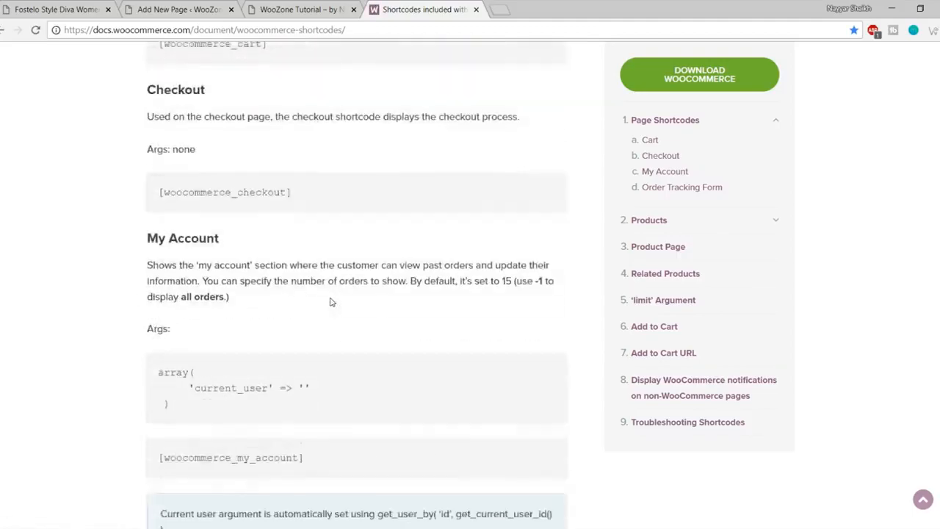
pyautogui.scroll(-1, 346, 284)
pyautogui.scroll(10, 351, 286)
pyautogui.scroll(5, 351, 287)
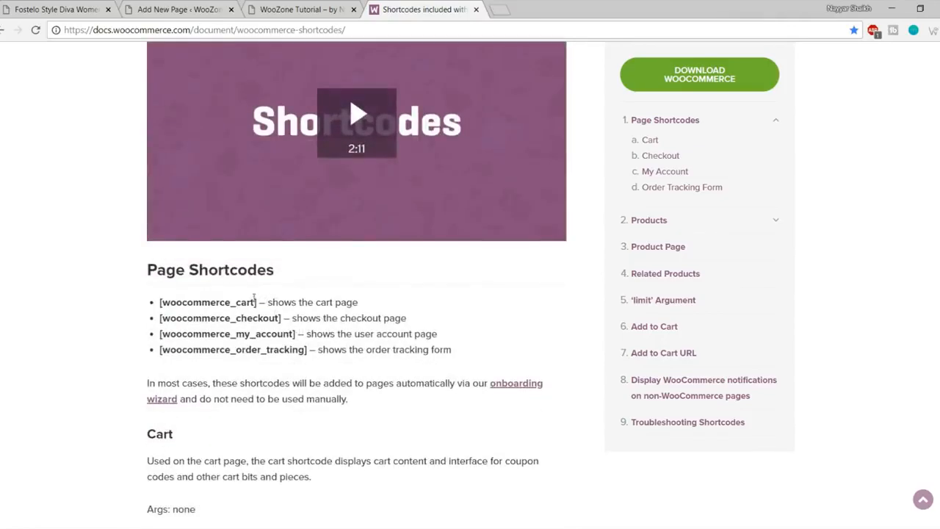
pyautogui.moveTo(256, 302); pyautogui.dragTo(158, 294)
pyautogui.hotkey('ctrl', 'c')
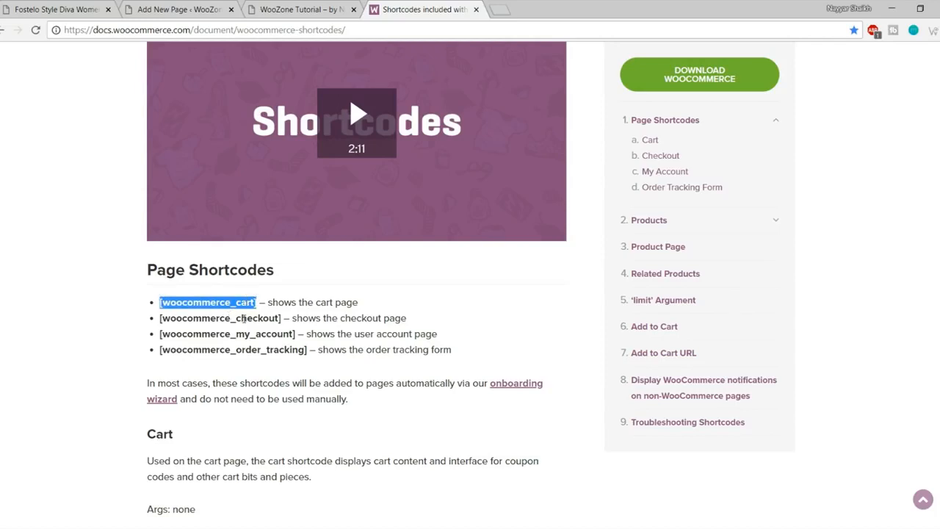
pyautogui.click(294, 10)
# Step: Retitle the new page 'Cart', paste [woocommerce_cart] into its body and publish it
pyautogui.click(180, 8)
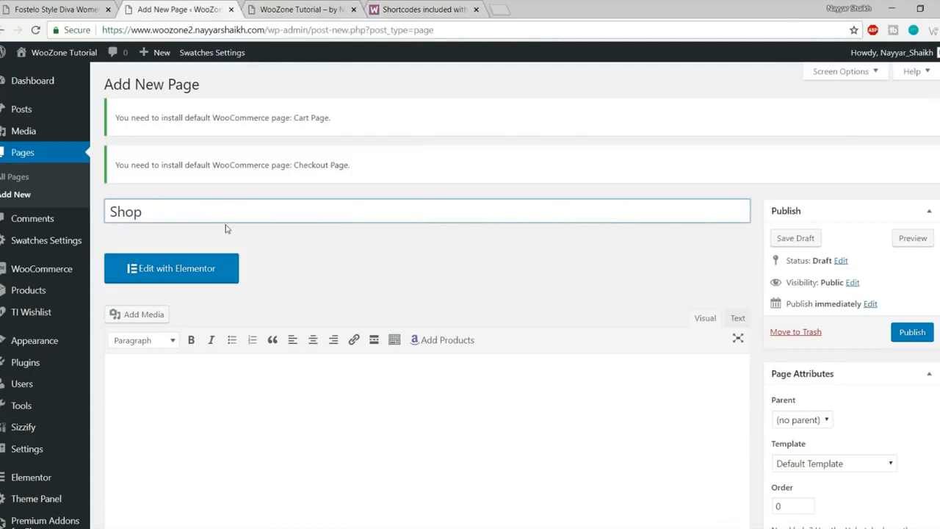
pyautogui.hotkey('ctrl', 'a')
pyautogui.write('Cart')
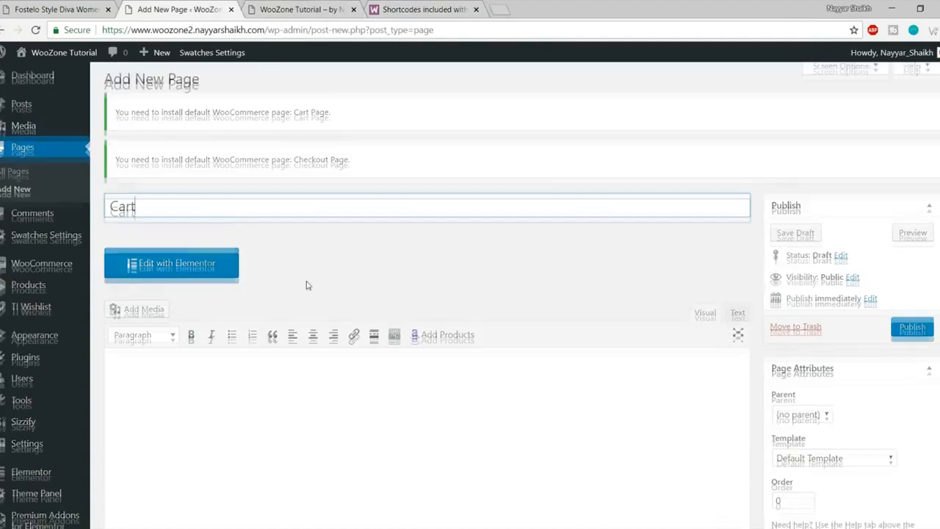
pyautogui.scroll(-2, 304, 283)
pyautogui.click(304, 329)
pyautogui.hotkey('ctrl', 'v')
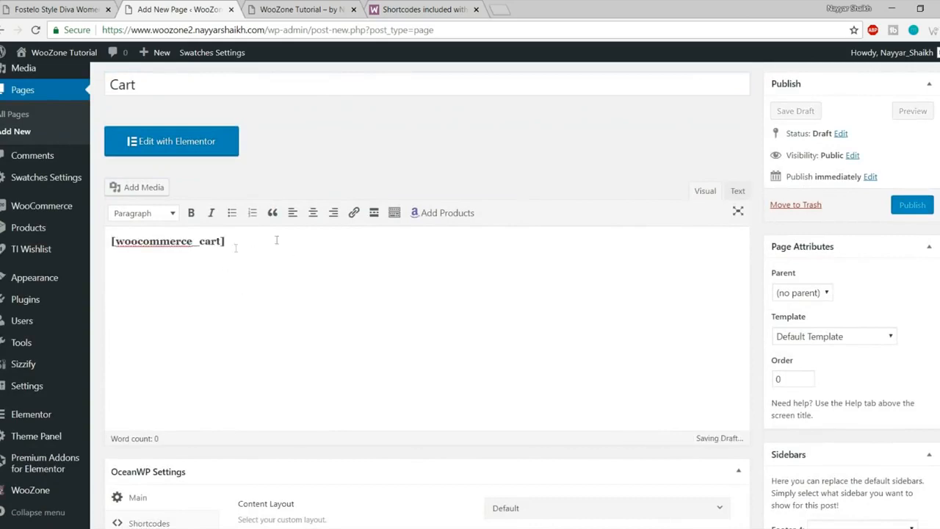
pyautogui.click(910, 209)
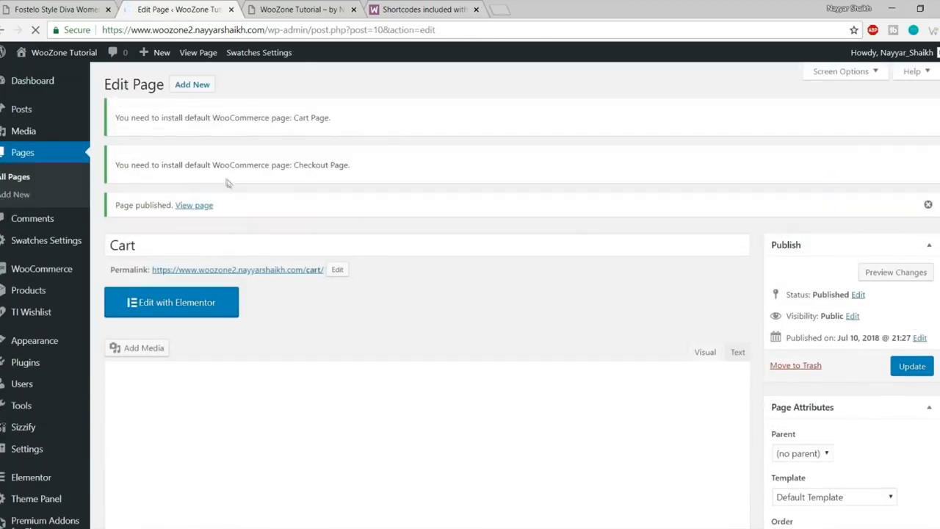
# Step: Start another new page and copy [woocommerce_checkout] from the shortcode docs
pyautogui.click(191, 84)
pyautogui.hotkey('ctrl', '4')
pyautogui.scroll(-1, 334, 231)
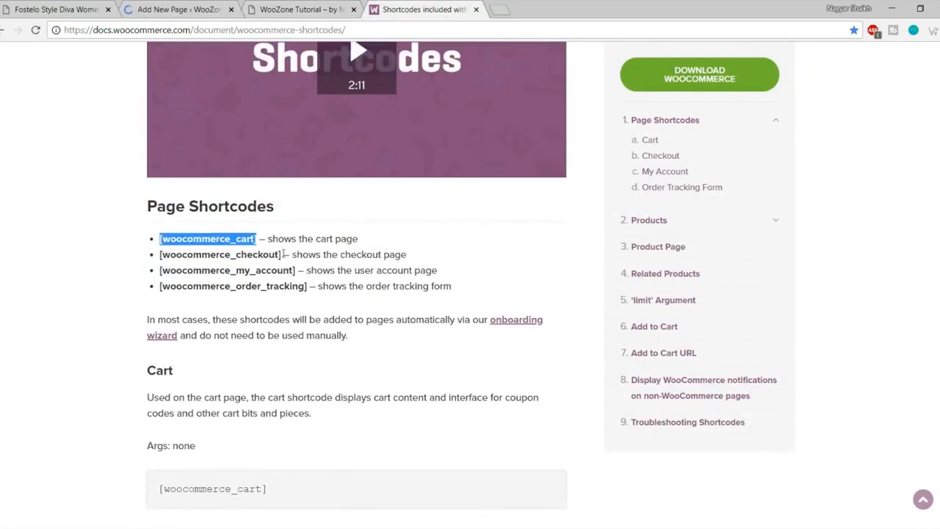
pyautogui.moveTo(285, 254); pyautogui.dragTo(158, 254)
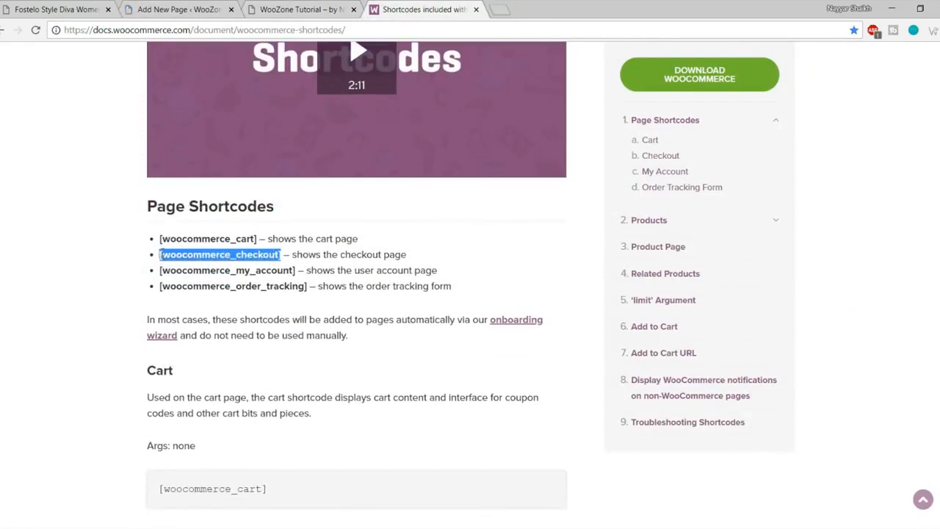
pyautogui.click(186, 8)
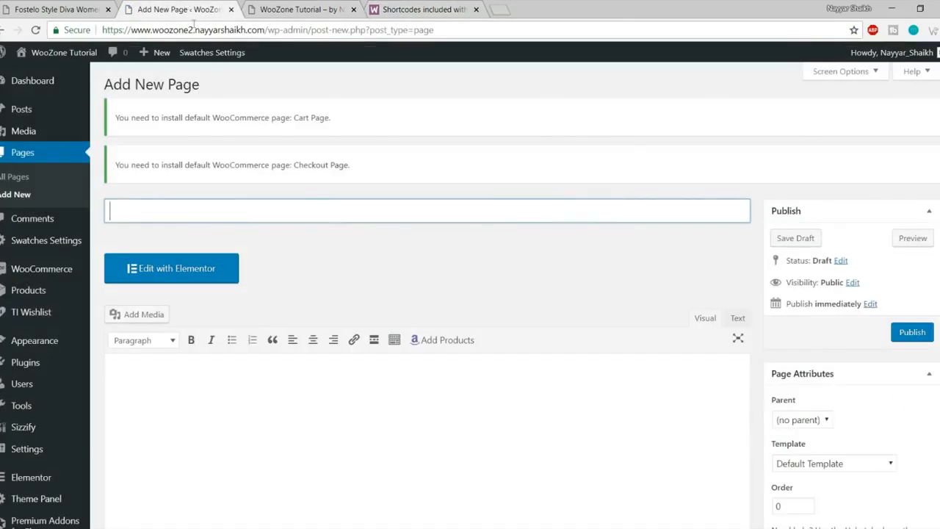
# Step: Highlight the notices warning that the Cart and Checkout pages are missing
pyautogui.moveTo(119, 117); pyautogui.dragTo(334, 128)
pyautogui.click(334, 128)
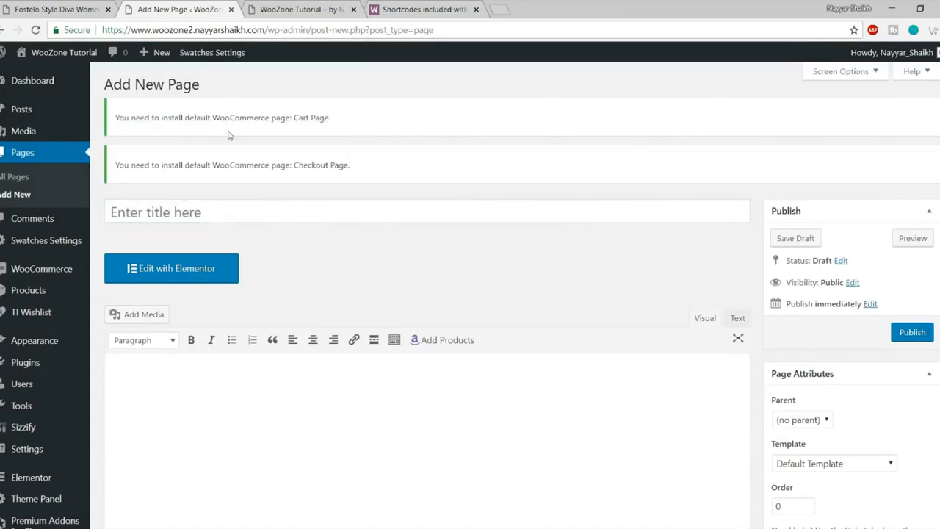
pyautogui.moveTo(328, 122); pyautogui.dragTo(275, 121)
pyautogui.click(328, 171)
pyautogui.moveTo(347, 166); pyautogui.dragTo(261, 166)
pyautogui.click(243, 194)
# Step: Paste [woocommerce_checkout] into the Checkout page body and publish it
pyautogui.click(238, 210)
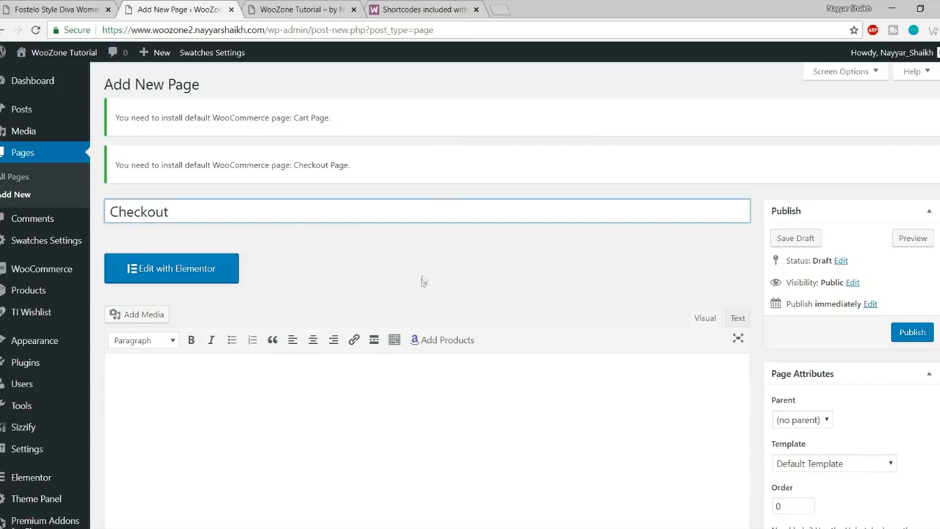
pyautogui.click(230, 435)
pyautogui.scroll(-2, 274, 413)
pyautogui.write('[woocommerce_checkout]')
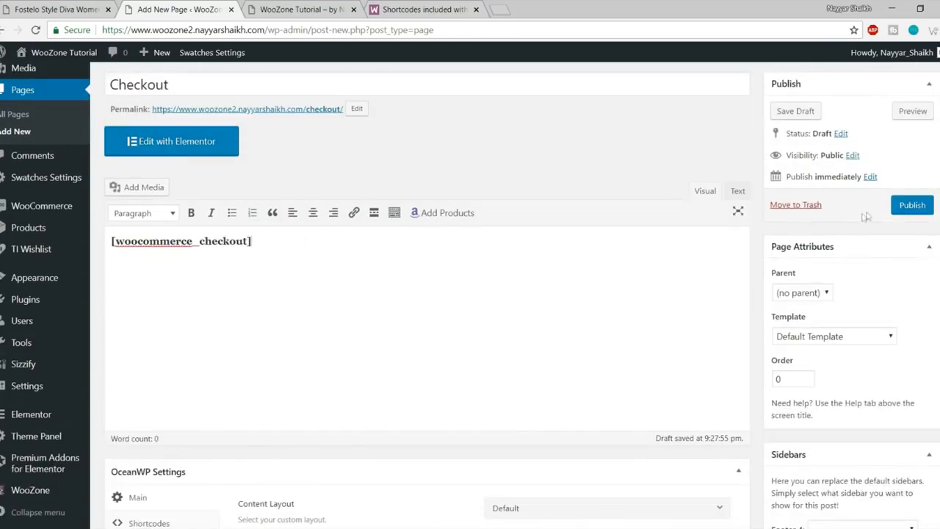
pyautogui.click(913, 204)
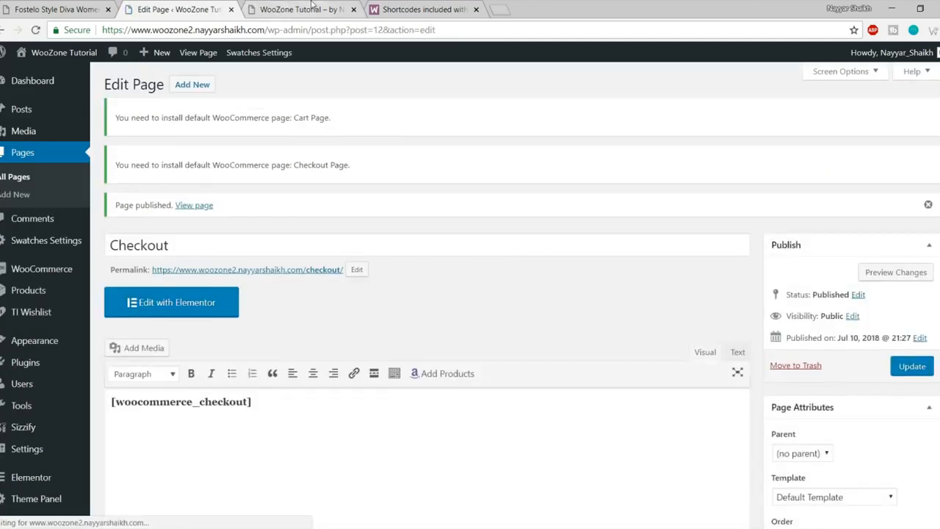
# Step: Copy the [woocommerce_my_account] shortcode from the WooCommerce docs
pyautogui.click(312, 6)
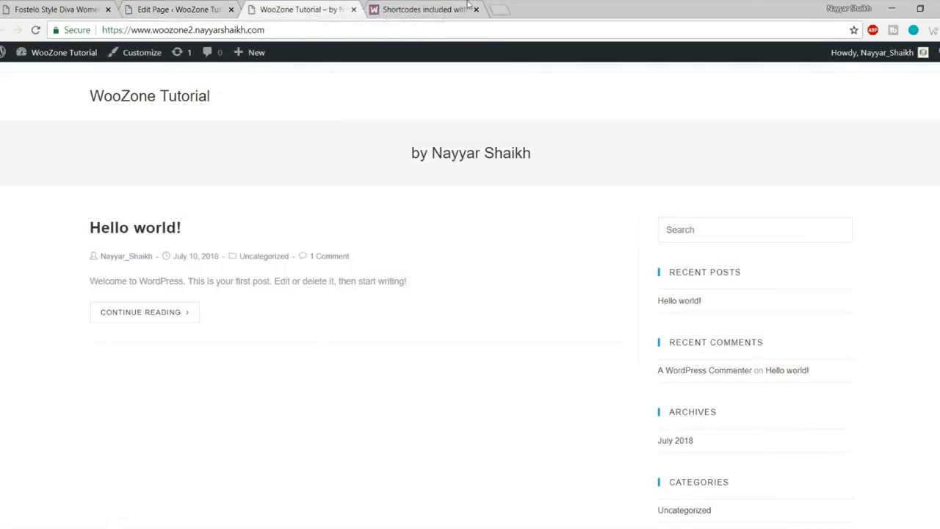
pyautogui.click(467, 6)
pyautogui.moveTo(295, 270); pyautogui.dragTo(160, 267)
pyautogui.hotkey('ctrl', 'c')
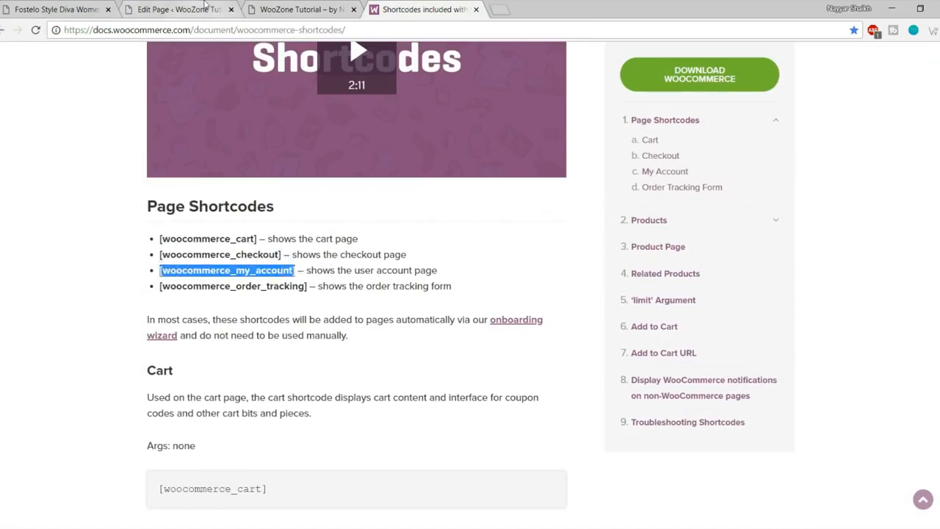
pyautogui.click(205, 8)
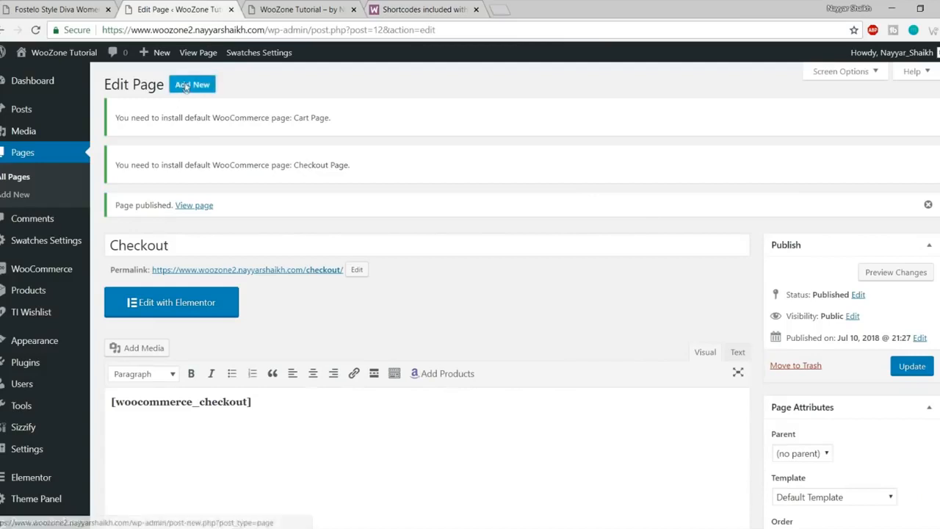
# Step: Create a page titled 'My Account' containing [woocommerce_my_account] and publish it
pyautogui.click(192, 85)
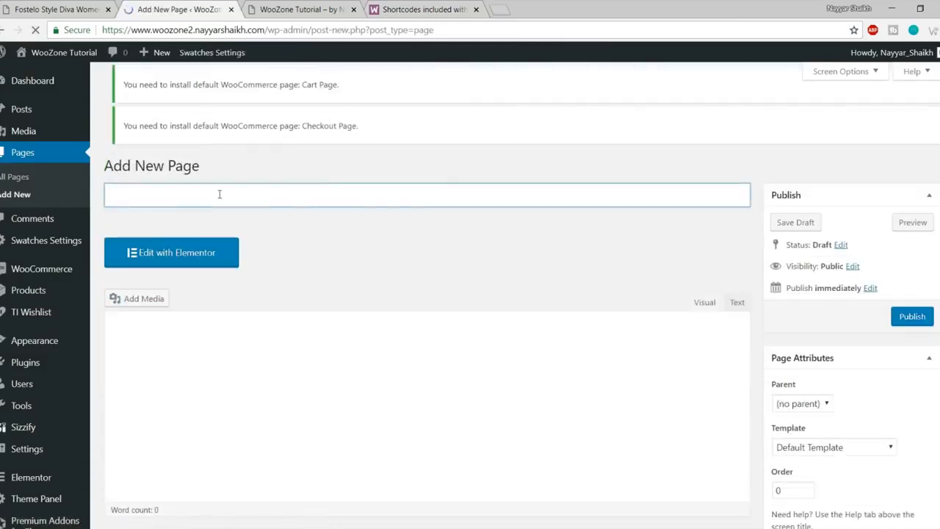
pyautogui.write('My Ac')
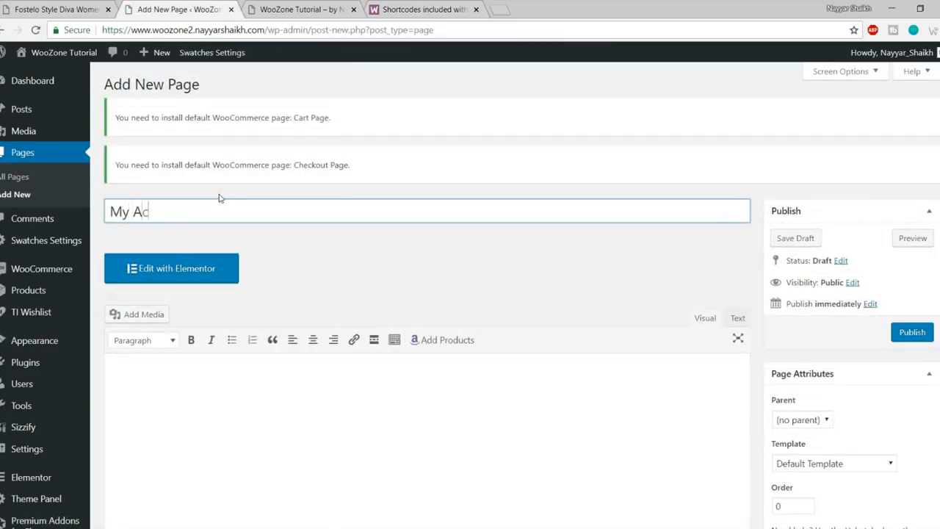
pyautogui.write('count')
pyautogui.scroll(-2, 229, 310)
pyautogui.click(237, 356)
pyautogui.hotkey('ctrl', 'v')
pyautogui.click(930, 205)
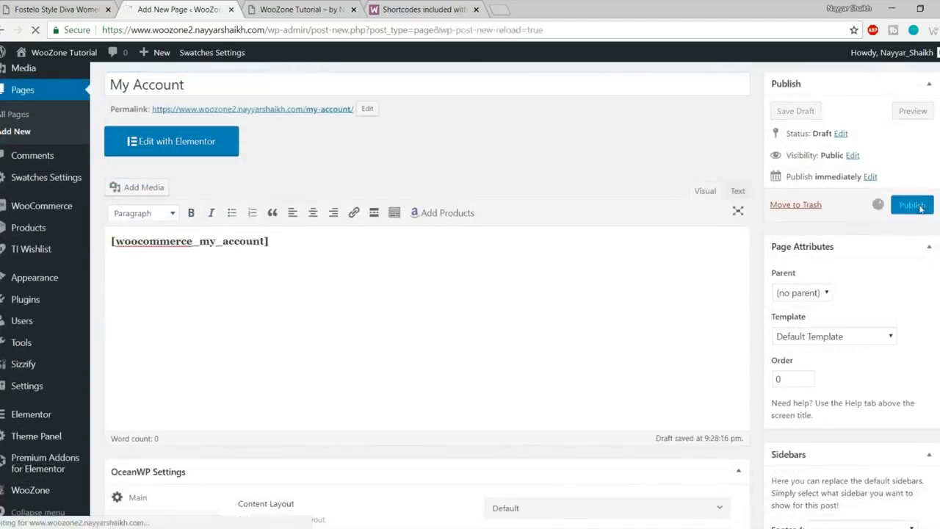
# Step: Highlight [woocommerce_order_tracking] in the docs, then close the docs tab
pyautogui.click(444, 6)
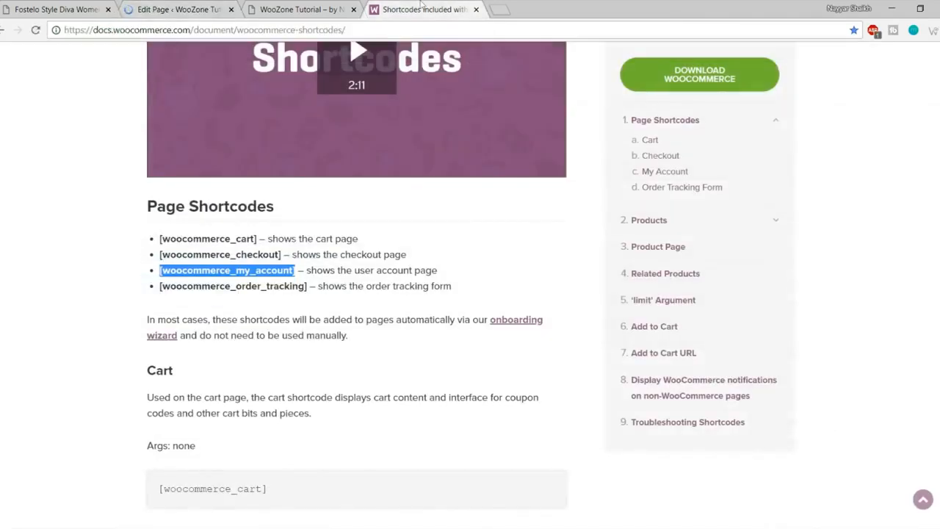
pyautogui.moveTo(155, 289); pyautogui.dragTo(295, 287)
pyautogui.click(311, 287)
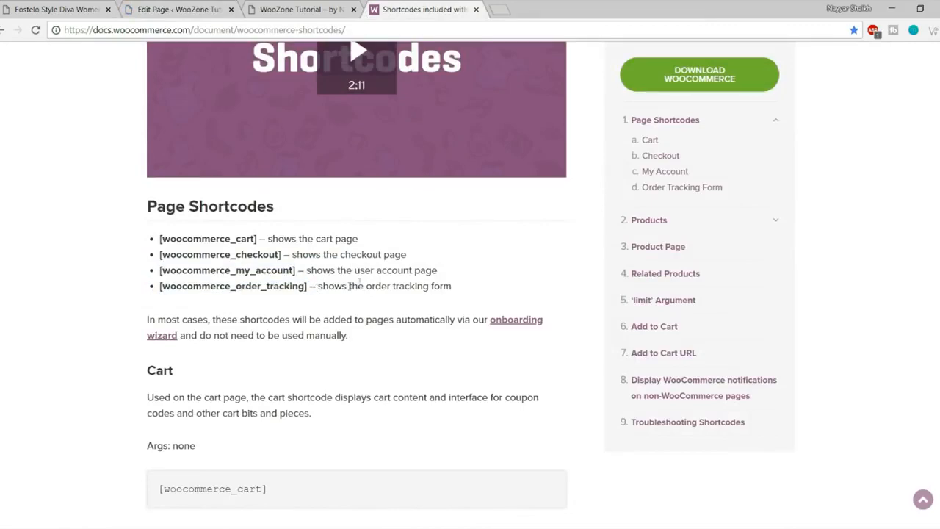
pyautogui.scroll(5, 453, 296)
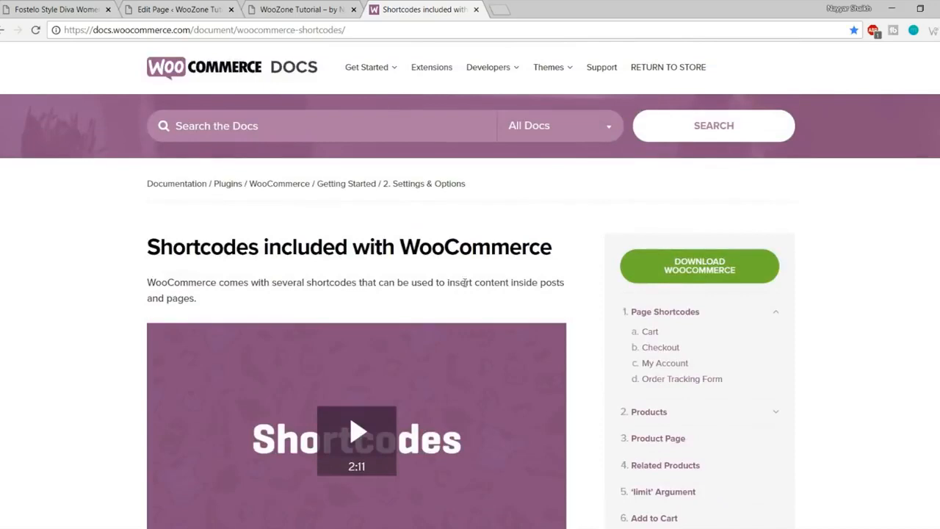
pyautogui.scroll(-2, 598, 258)
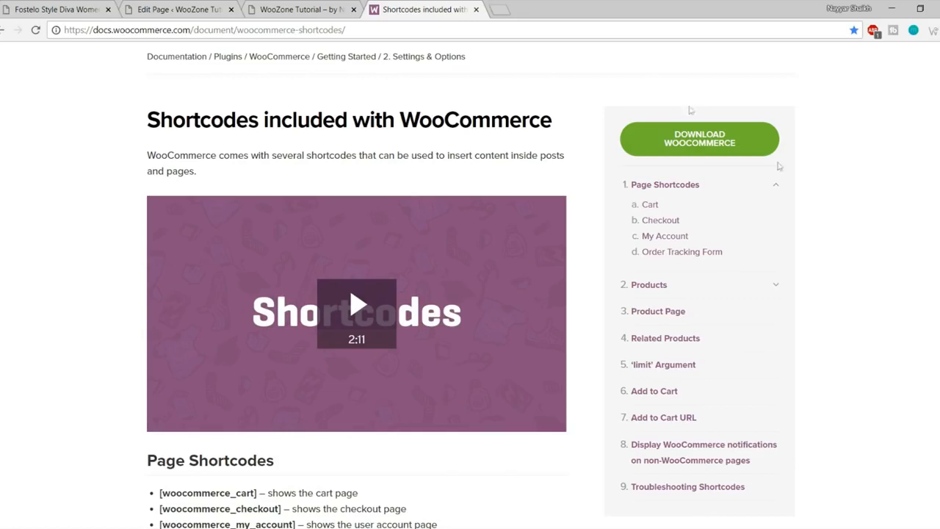
pyautogui.click(477, 10)
# Step: Create a new empty page titled 'Shop' and publish it
pyautogui.click(179, 10)
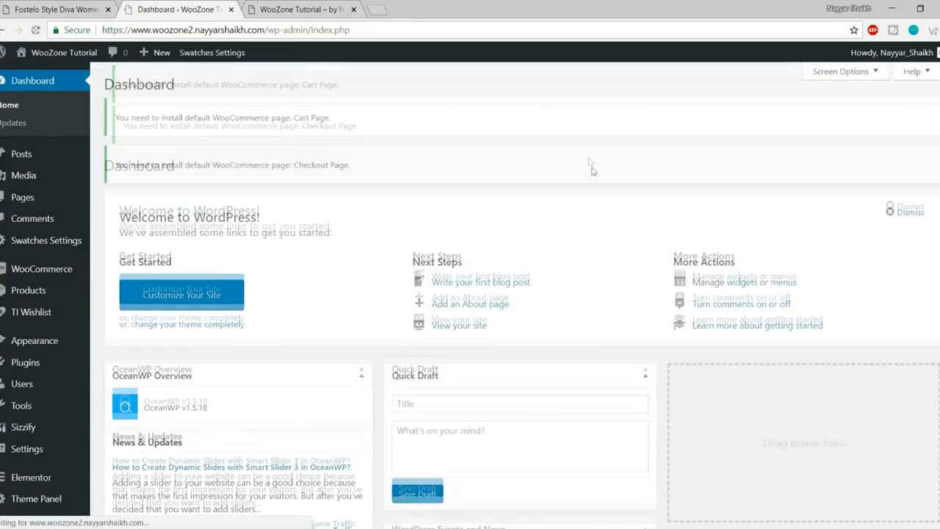
pyautogui.click(29, 207)
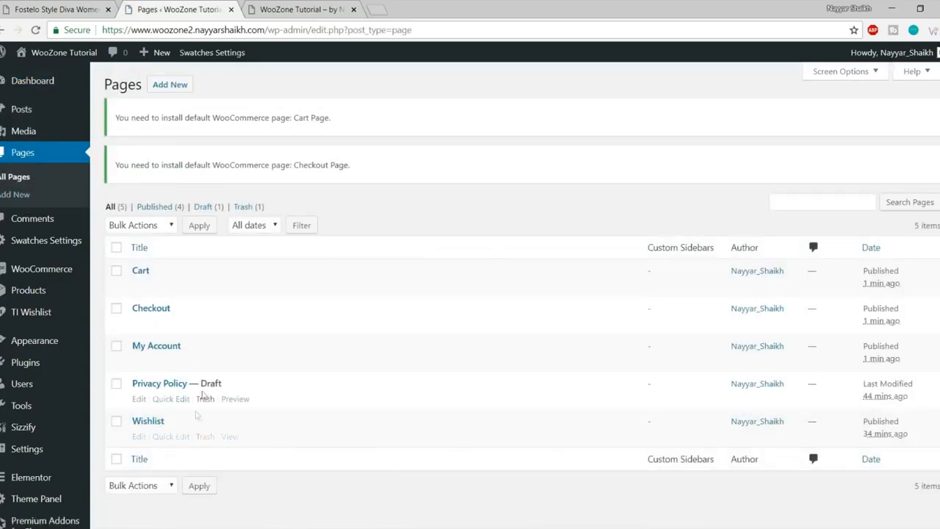
pyautogui.click(167, 88)
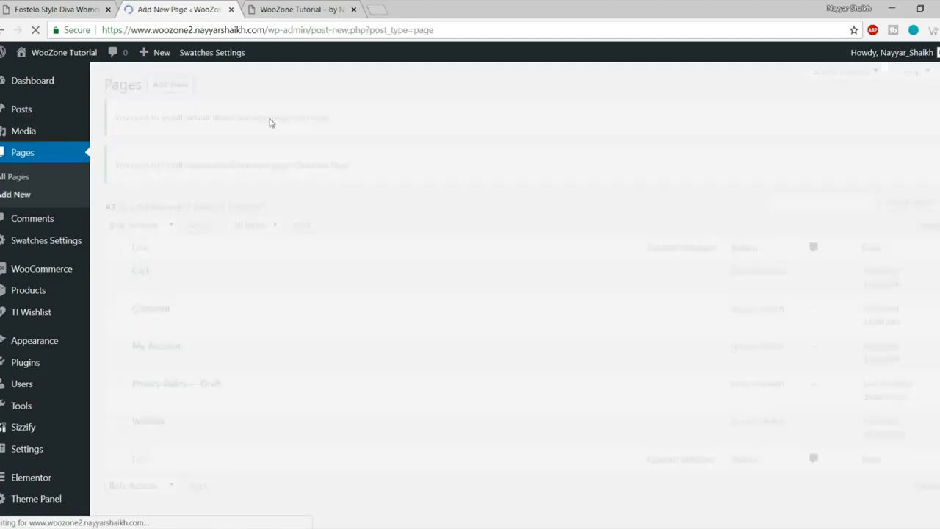
pyautogui.write('Shop')
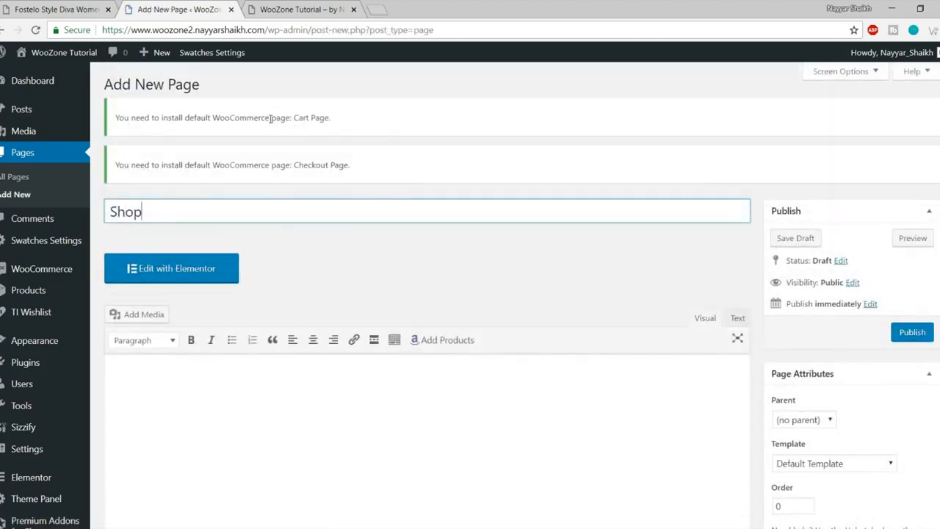
pyautogui.scroll(-2, 237, 450)
pyautogui.scroll(2, 352, 379)
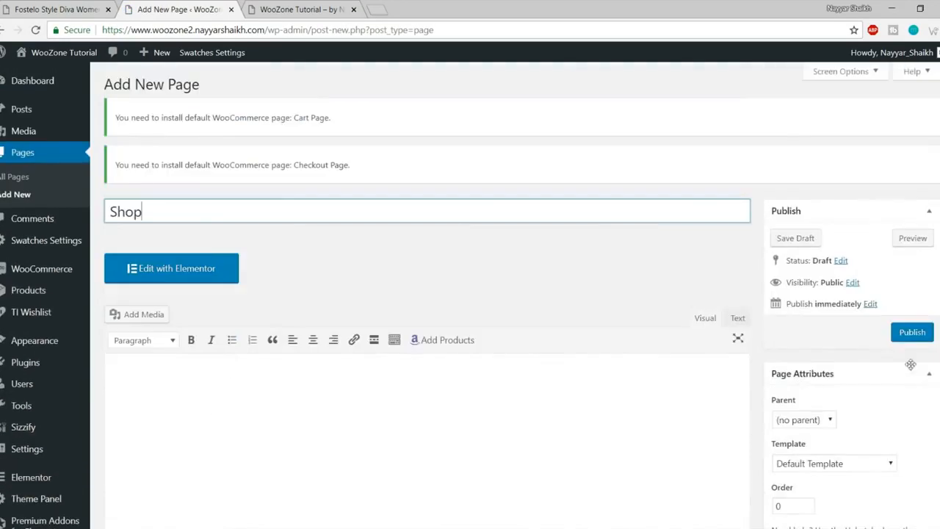
pyautogui.click(911, 338)
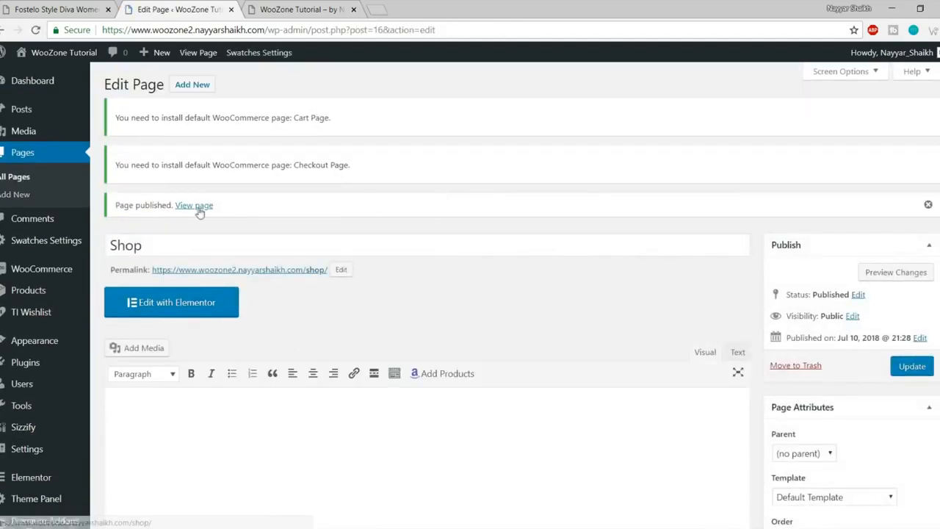
# Step: View the published Shop page in a new tab, then close that tab
pyautogui.rightClick(196, 208)
pyautogui.click(235, 214)
pyautogui.click(294, 5)
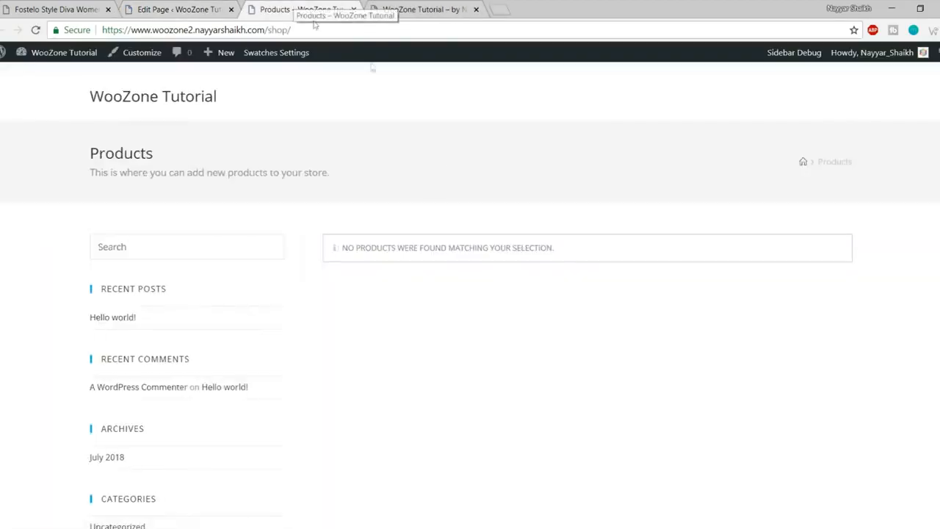
pyautogui.scroll(-3, 373, 313)
pyautogui.scroll(3, 384, 346)
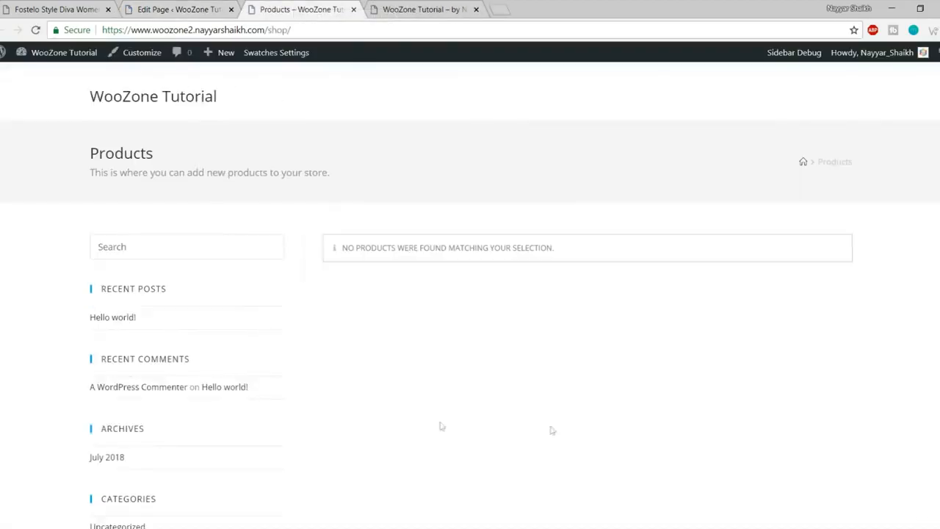
pyautogui.click(354, 9)
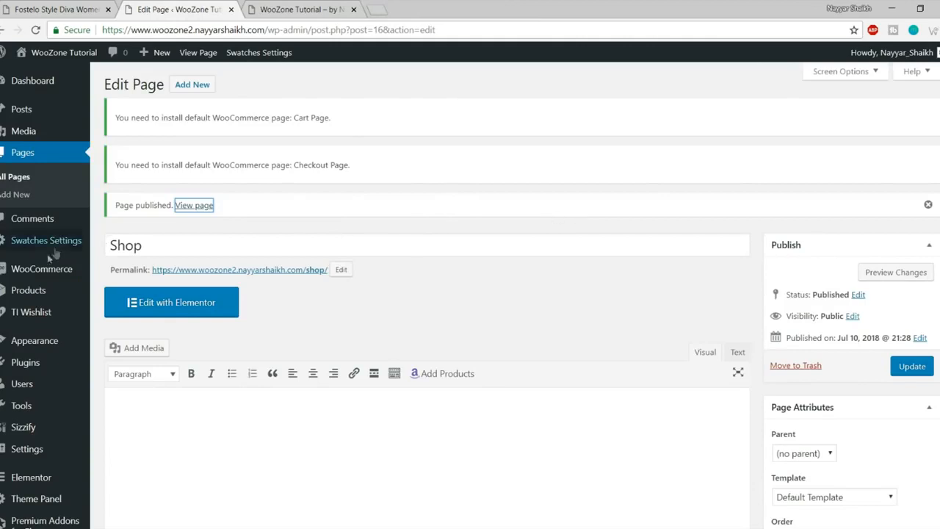
# Step: Fill in the store address in WooCommerce settings with country/state India — Maharashtra
pyautogui.moveTo(42, 268)
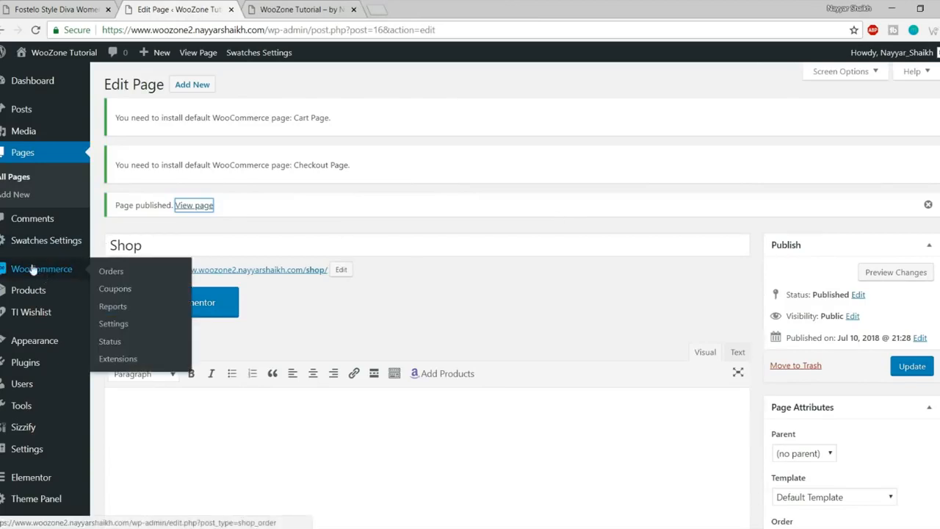
pyautogui.click(120, 324)
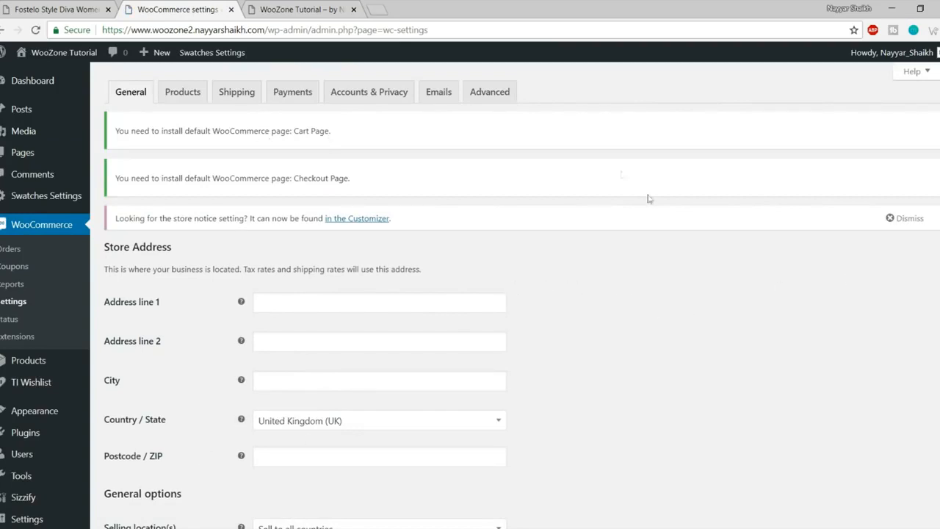
pyautogui.scroll(-1, 492, 261)
pyautogui.click(334, 238)
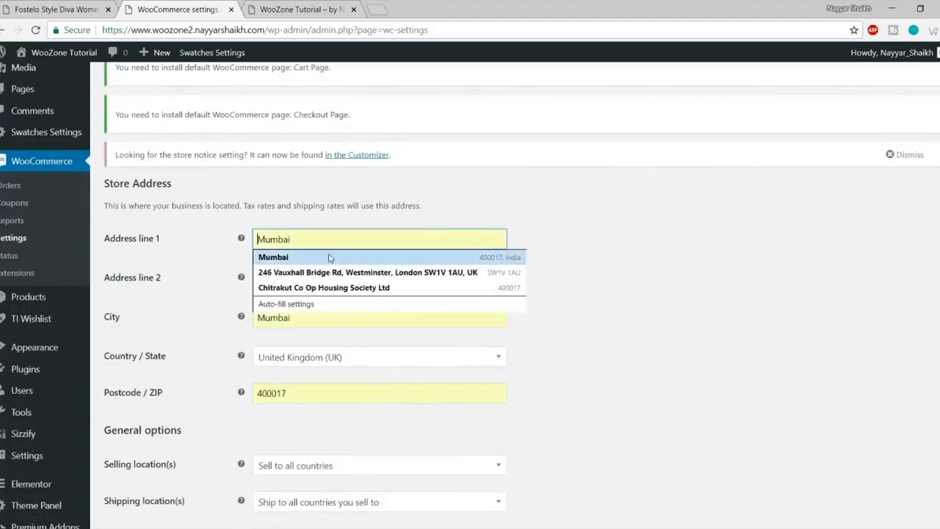
pyautogui.click(332, 257)
pyautogui.scroll(-1, 513, 254)
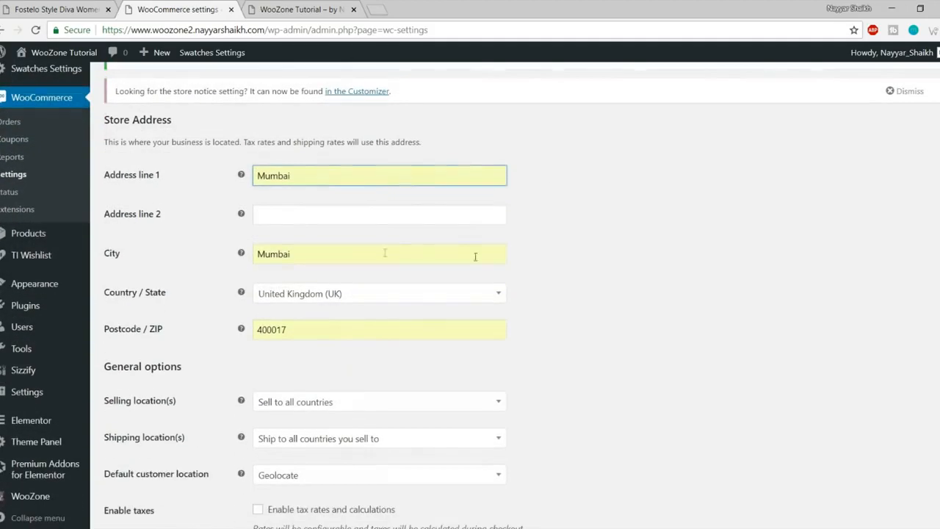
pyautogui.click(322, 293)
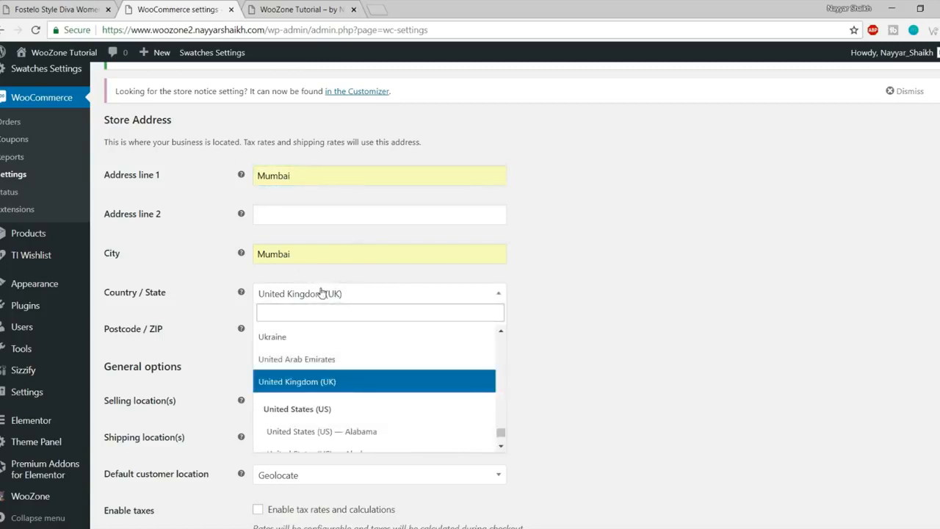
pyautogui.write('ind')
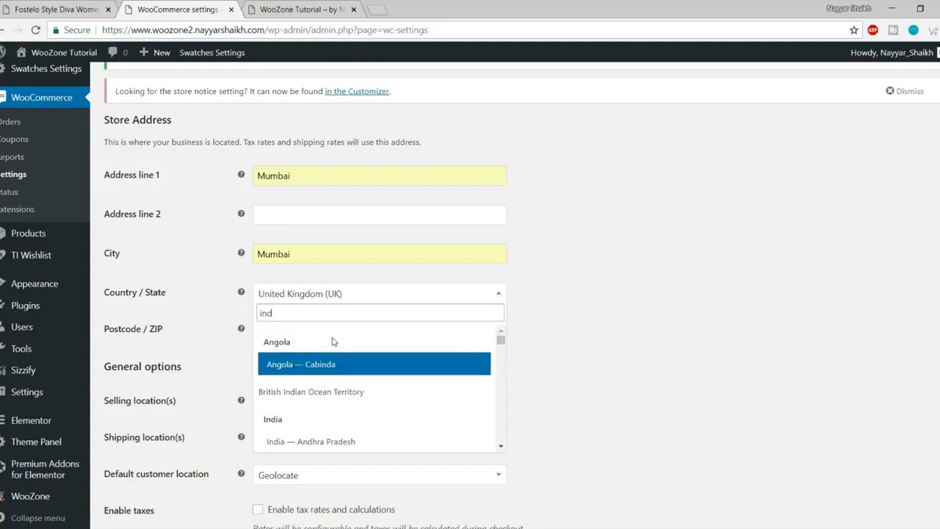
pyautogui.scroll(-5, 342, 409)
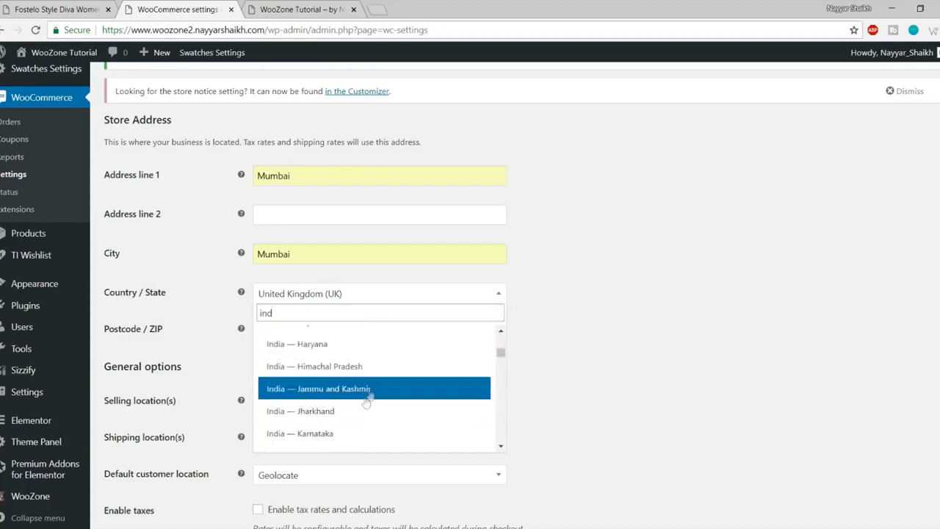
pyautogui.scroll(-3, 371, 396)
pyautogui.click(376, 380)
# Step: Sell only to India and ship to all countries the store sells to
pyautogui.scroll(-1, 669, 367)
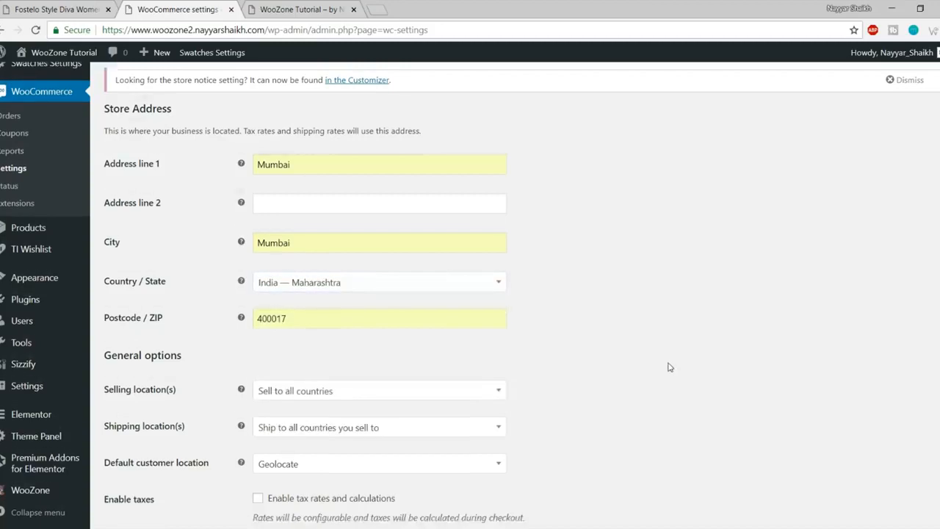
pyautogui.scroll(-2, 670, 367)
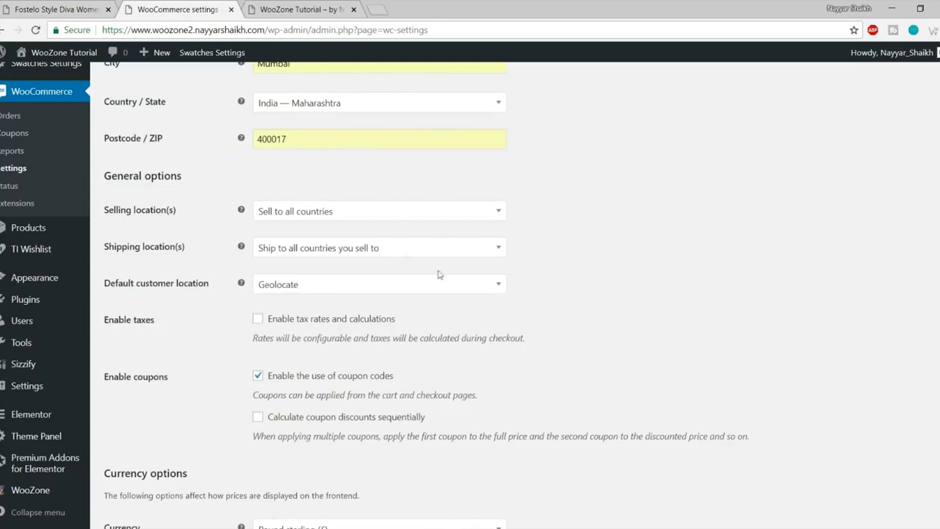
pyautogui.click(308, 218)
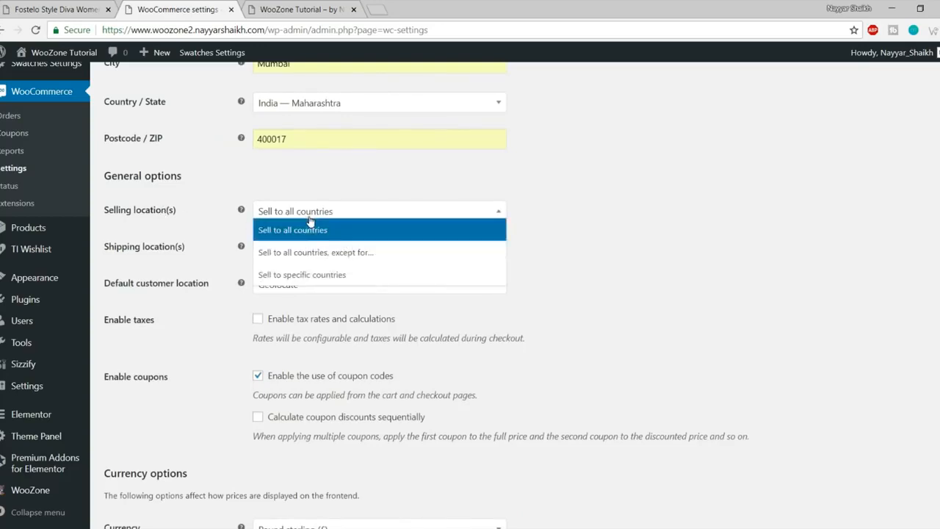
pyautogui.click(317, 276)
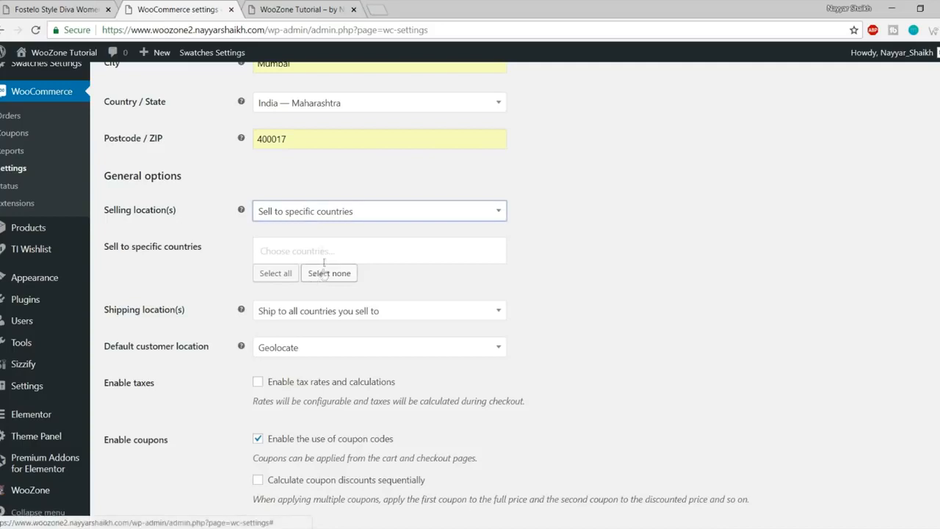
pyautogui.click(322, 250)
pyautogui.write('india')
pyautogui.click(315, 298)
pyautogui.click(553, 255)
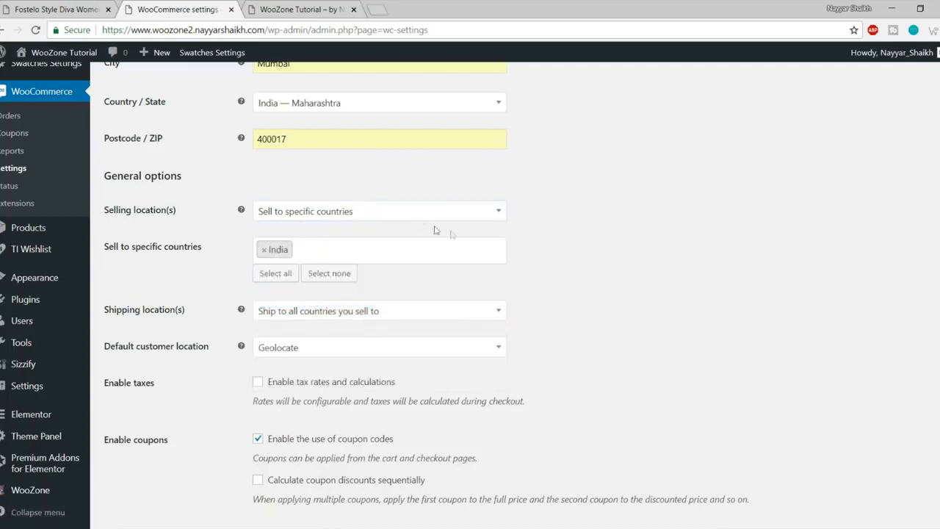
pyautogui.click(345, 251)
pyautogui.scroll(-3, 332, 338)
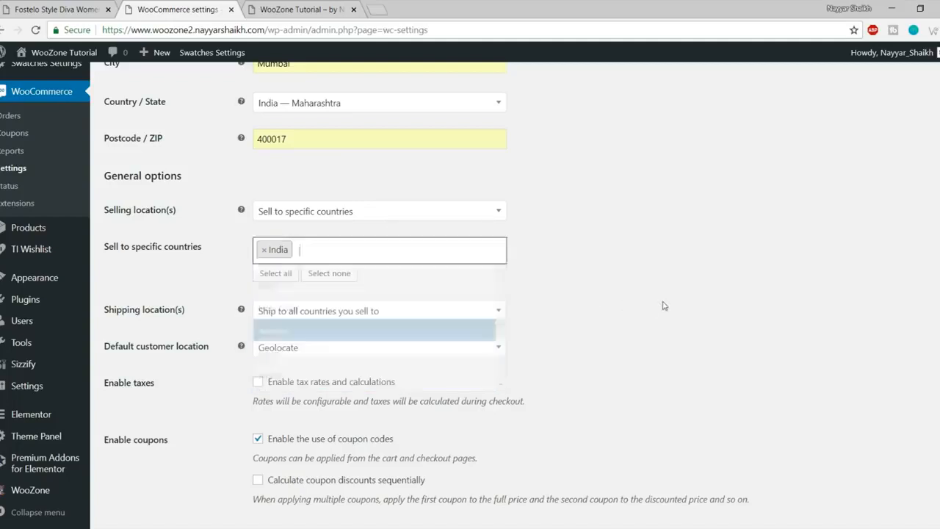
pyautogui.scroll(-2, 676, 260)
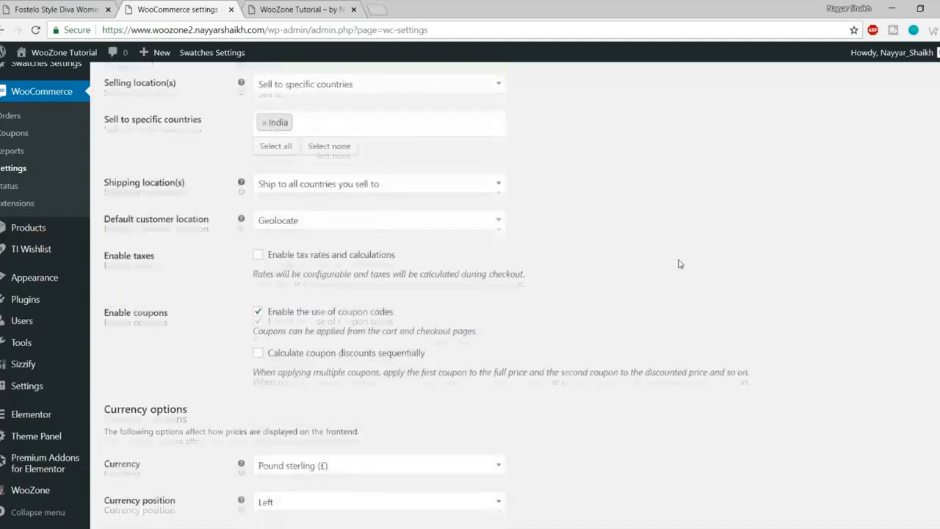
pyautogui.click(323, 193)
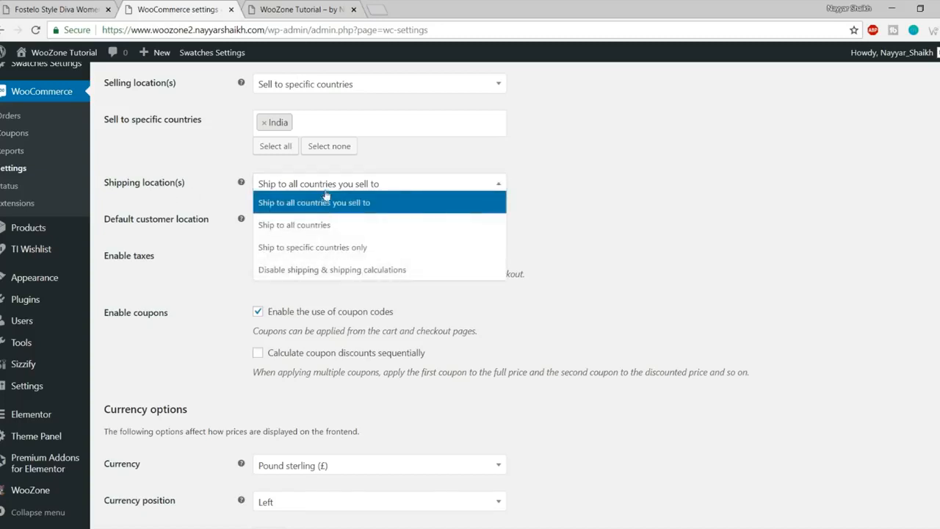
pyautogui.click(381, 207)
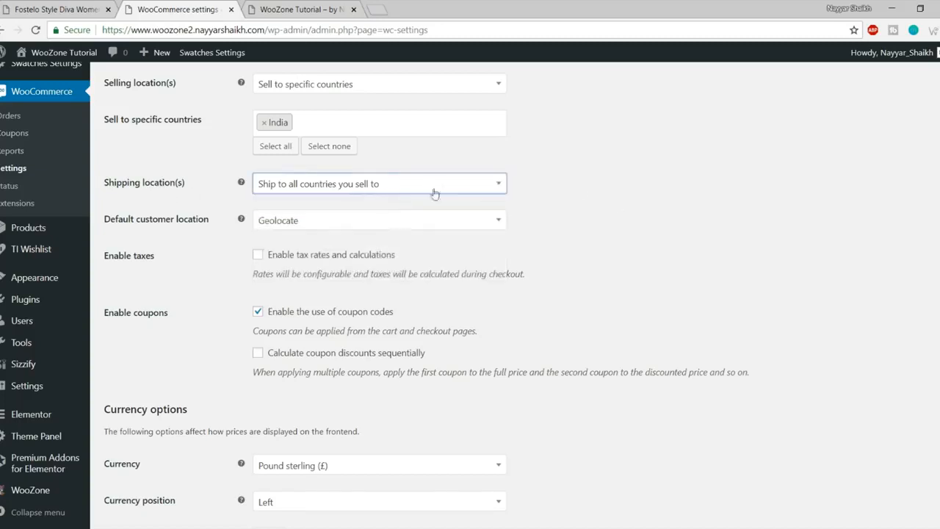
# Step: Set the store currency to Indian rupee (₹) and save the general settings
pyautogui.scroll(-1, 695, 232)
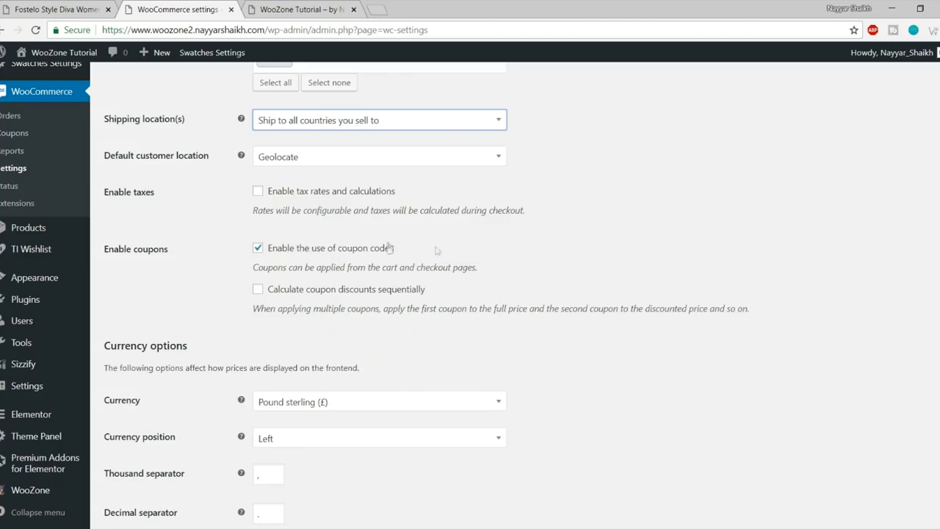
pyautogui.scroll(-1, 620, 263)
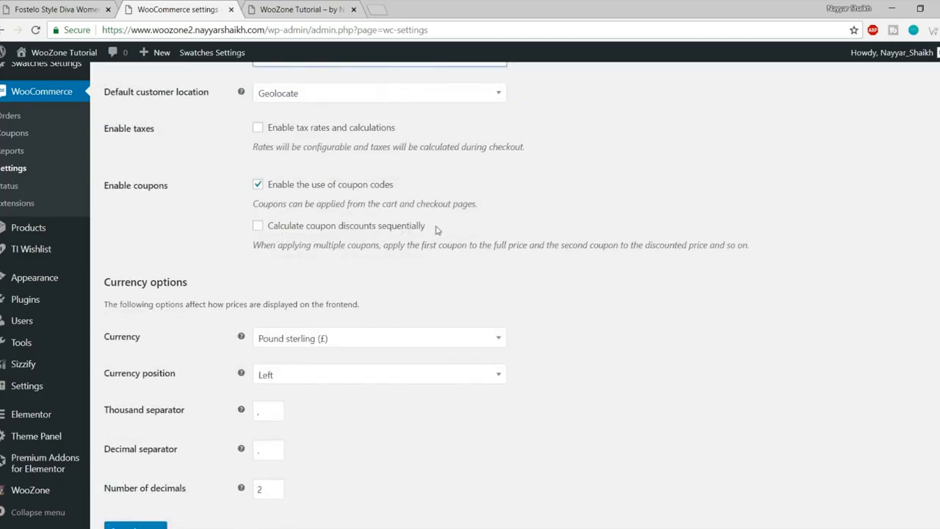
pyautogui.scroll(-1, 615, 262)
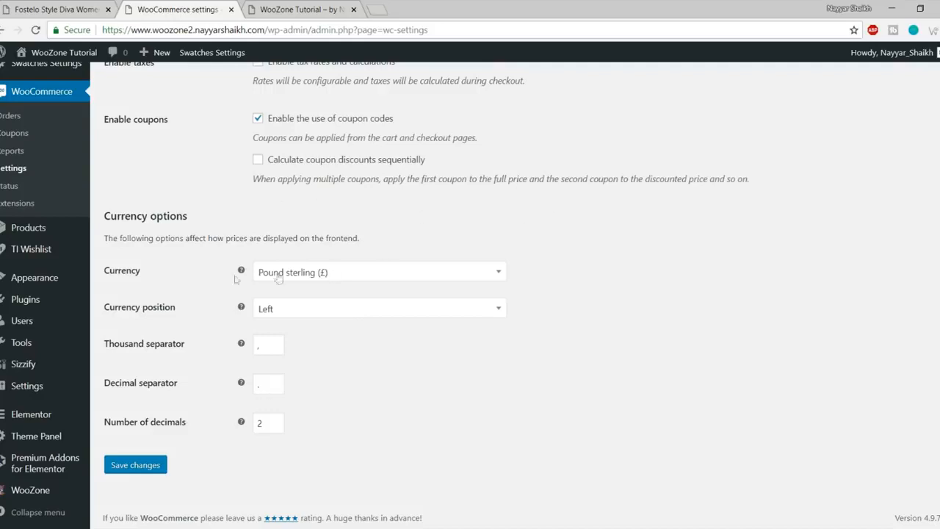
pyautogui.click(308, 278)
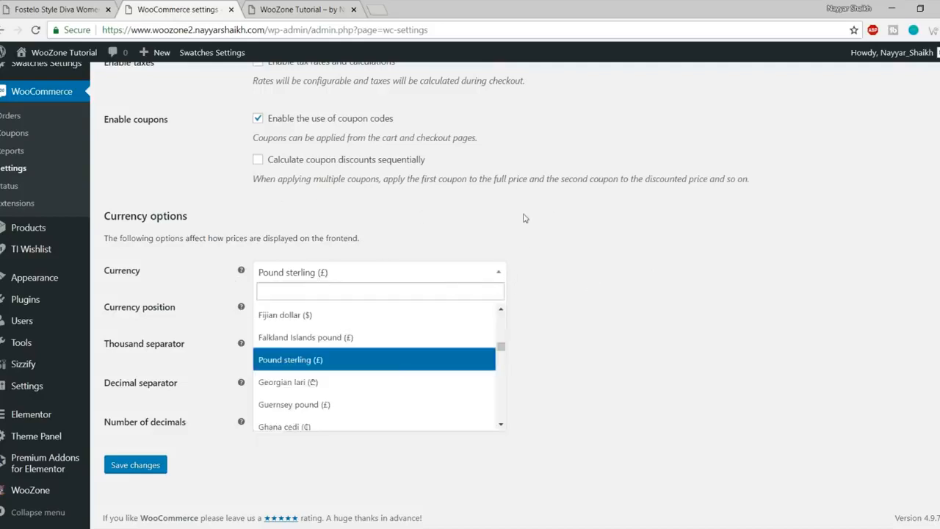
pyautogui.write('inr')
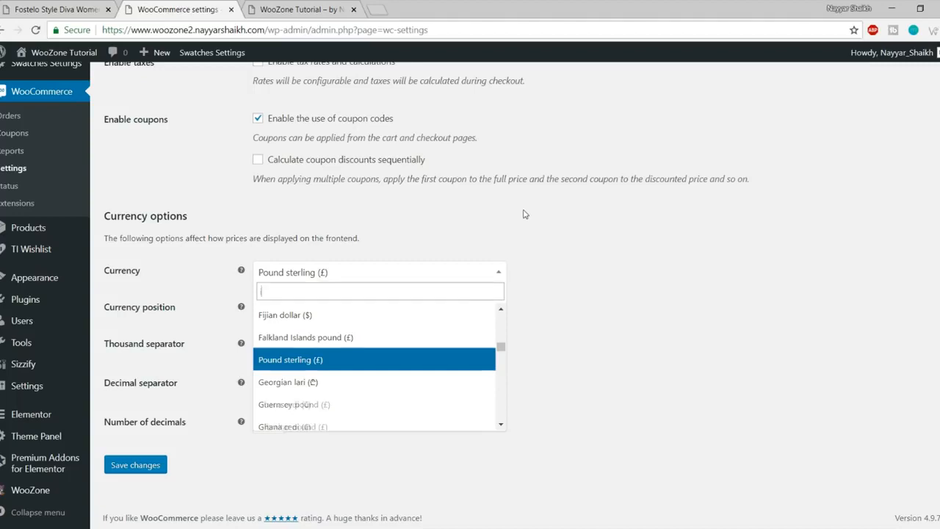
pyautogui.write('indian')
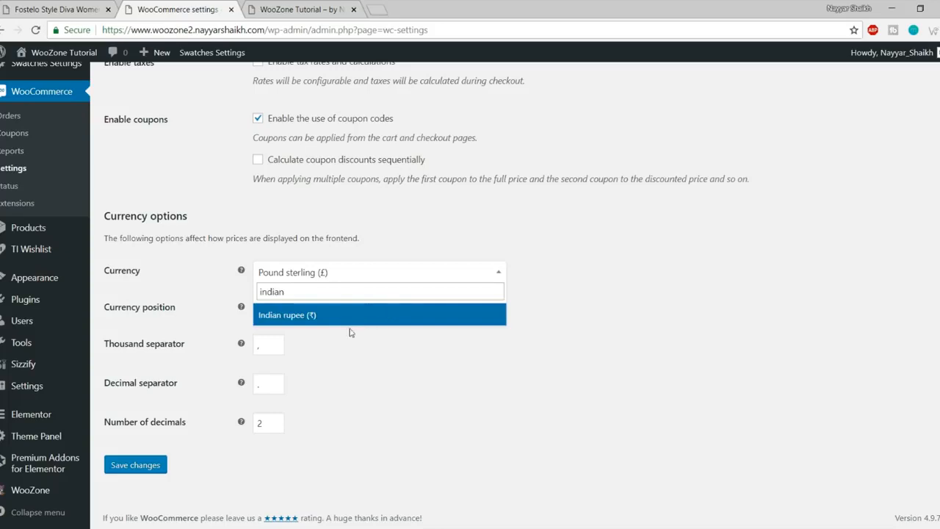
pyautogui.click(350, 322)
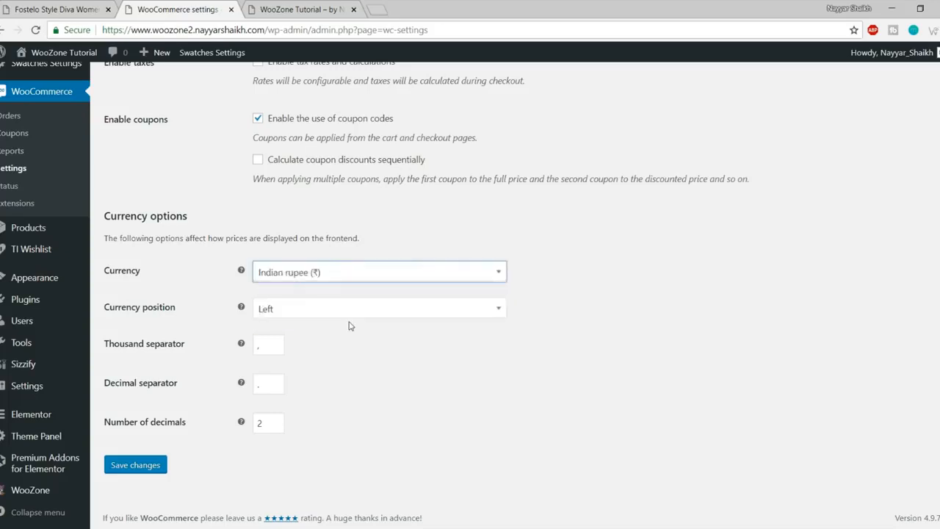
pyautogui.click(135, 471)
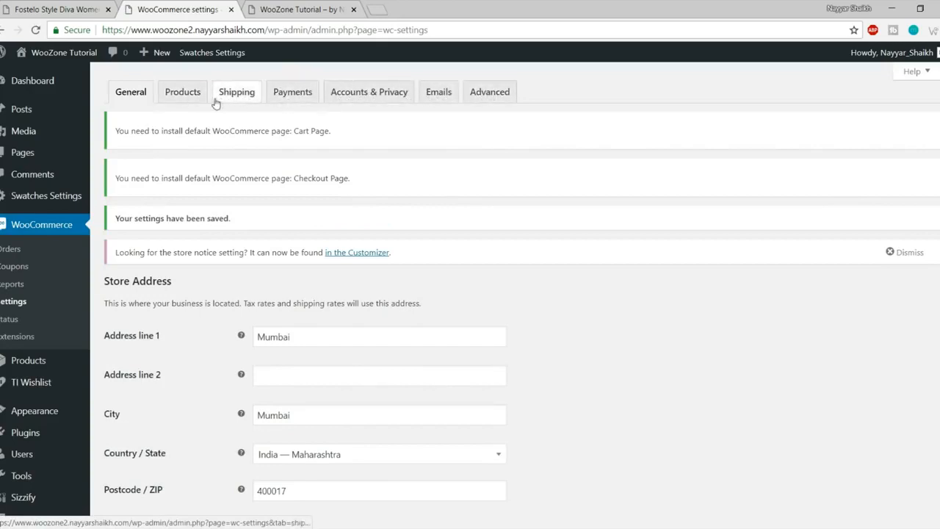
# Step: In the Products settings, choose 'Shop' as the shop page and save the changes
pyautogui.click(186, 101)
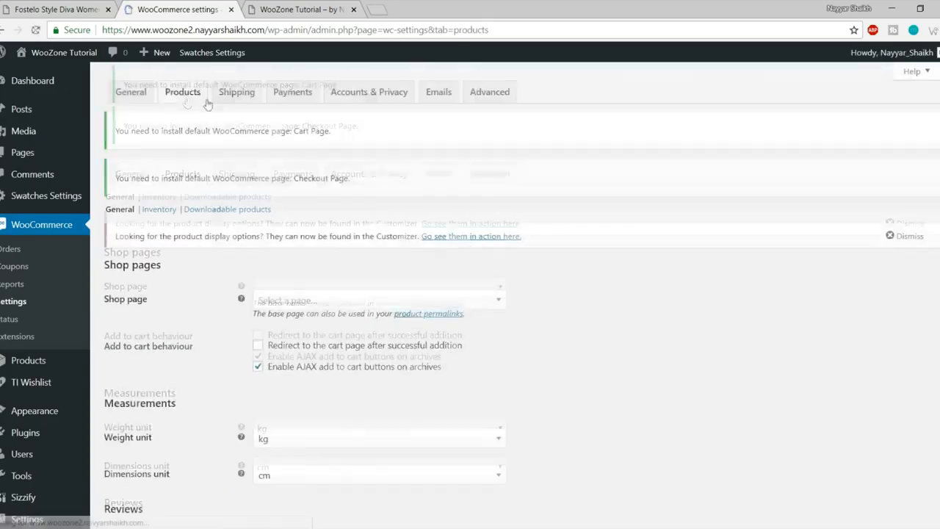
pyautogui.scroll(-1, 352, 301)
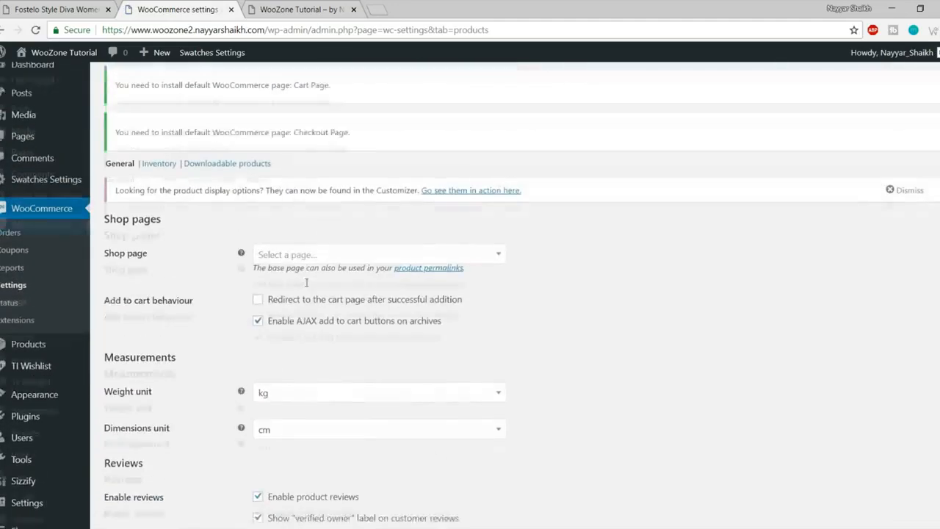
pyautogui.click(303, 209)
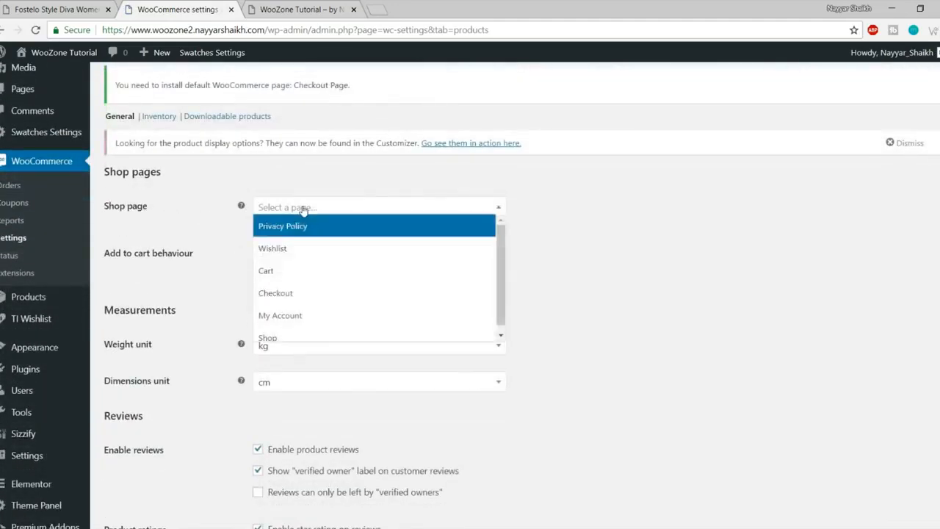
pyautogui.click(298, 335)
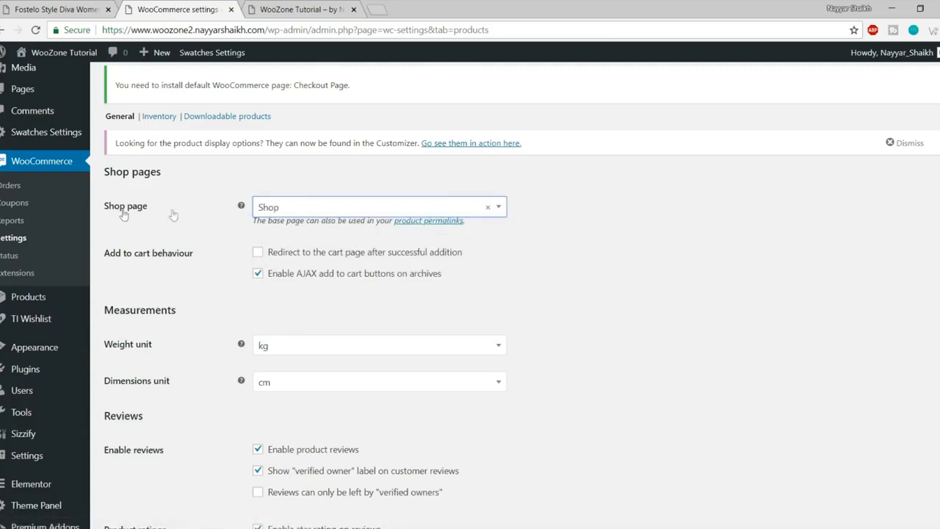
pyautogui.scroll(-2, 455, 259)
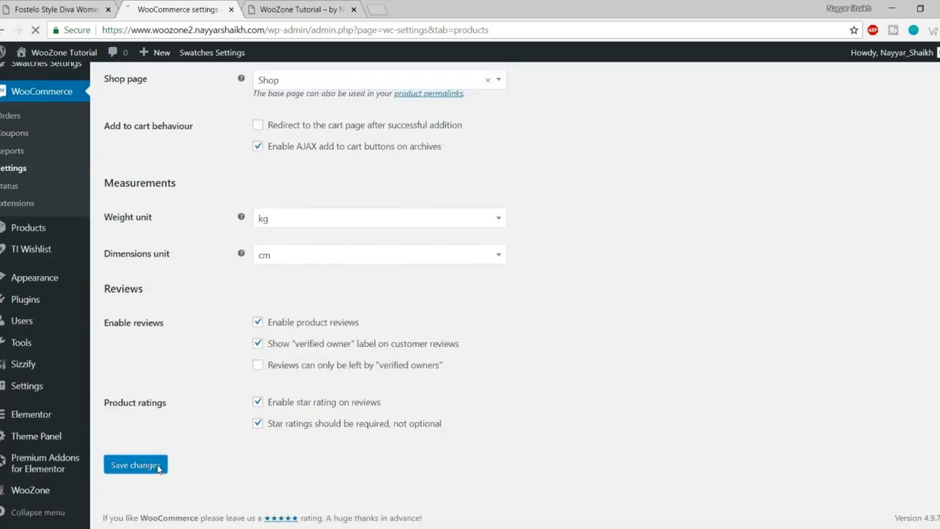
pyautogui.click(135, 465)
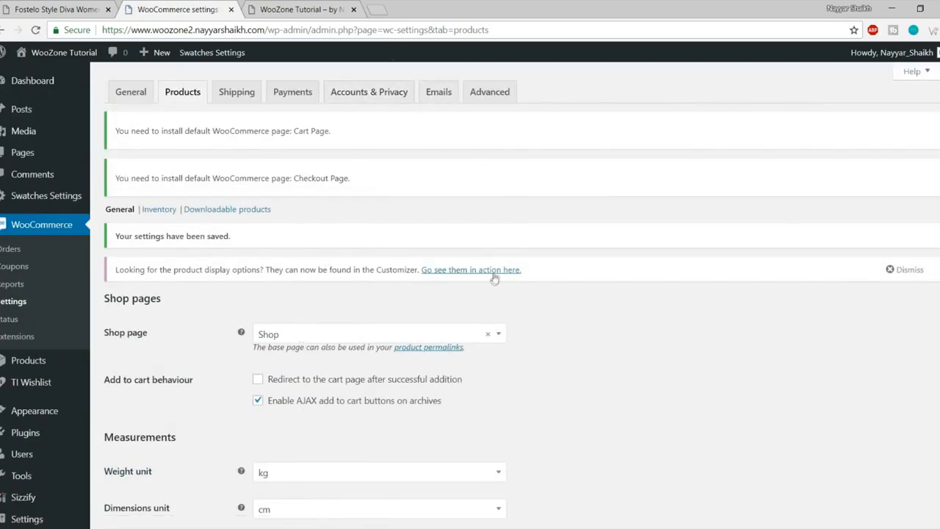
pyautogui.scroll(-4, 495, 323)
pyautogui.scroll(4, 478, 302)
# Step: Allow login at checkout and account creation on My account, without auto-generated usernames or passwords
pyautogui.click(238, 98)
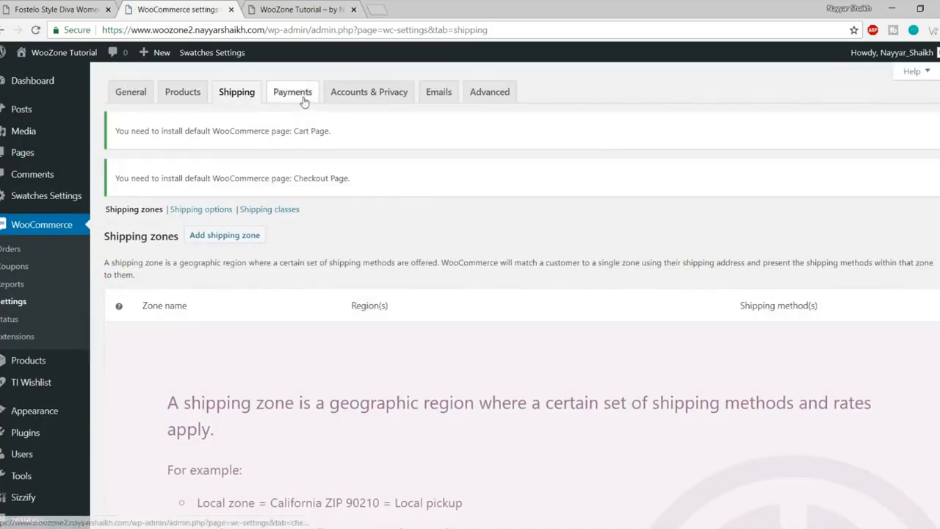
pyautogui.click(346, 101)
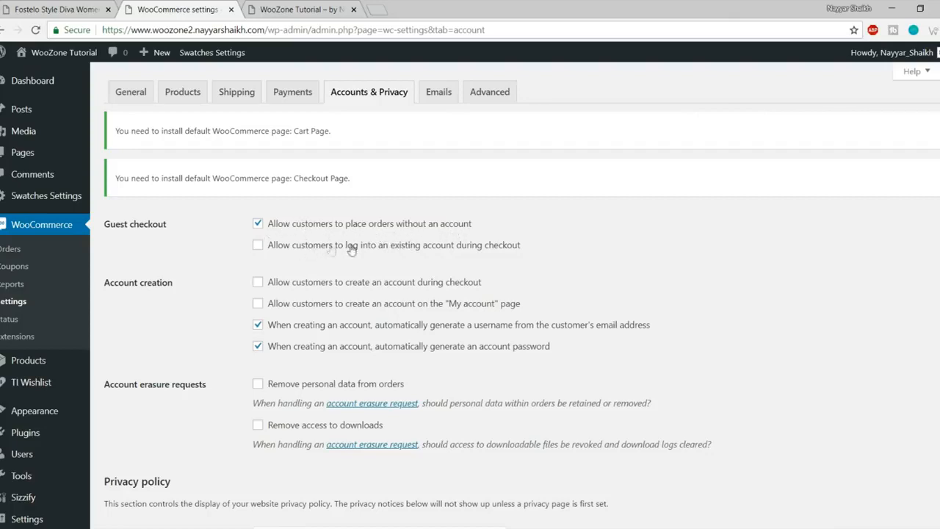
pyautogui.click(448, 250)
pyautogui.click(419, 313)
pyautogui.click(294, 328)
pyautogui.click(297, 351)
# Step: Leave personal-data removal from orders off and save the Accounts & Privacy settings
pyautogui.scroll(-3, 635, 360)
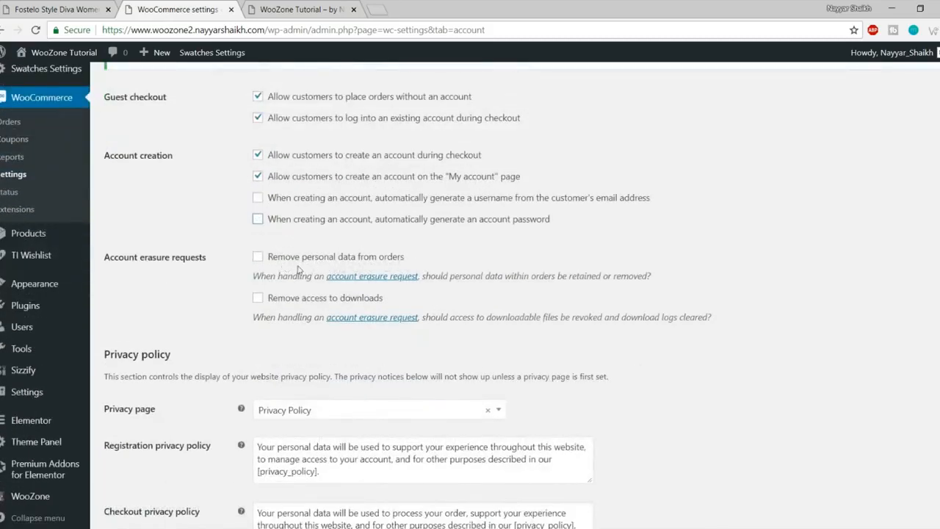
pyautogui.moveTo(420, 265); pyautogui.dragTo(283, 261)
pyautogui.click(283, 259)
pyautogui.click(284, 260)
pyautogui.scroll(-5, 359, 315)
pyautogui.scroll(3, 465, 306)
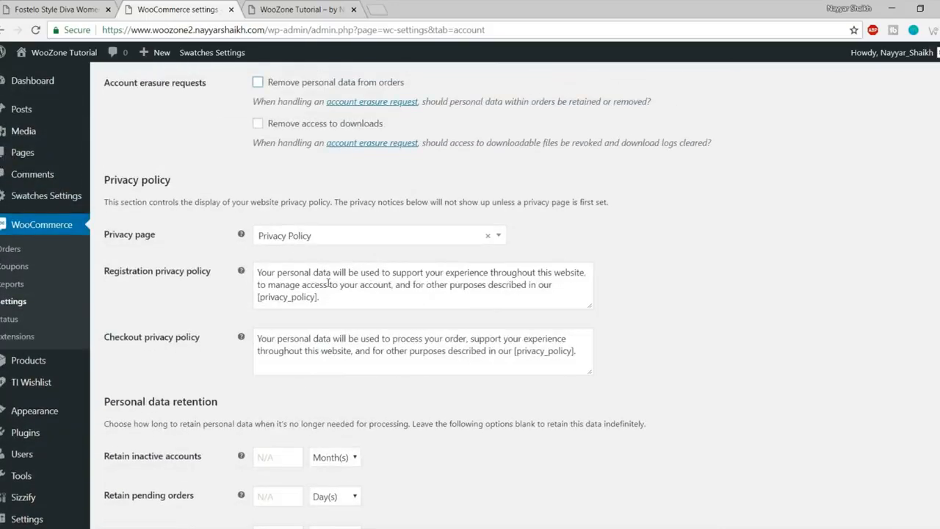
pyautogui.moveTo(255, 339); pyautogui.dragTo(487, 351)
pyautogui.click(488, 350)
pyautogui.scroll(-3, 387, 262)
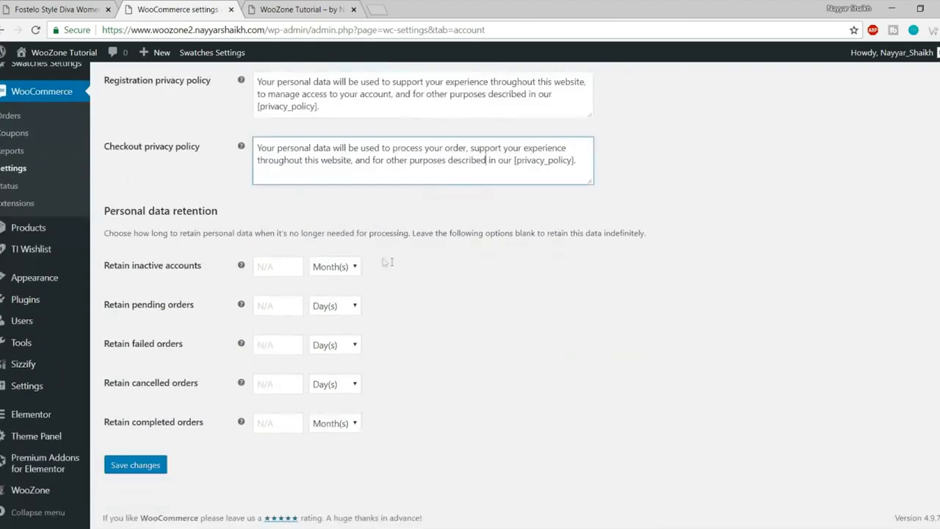
pyautogui.click(119, 465)
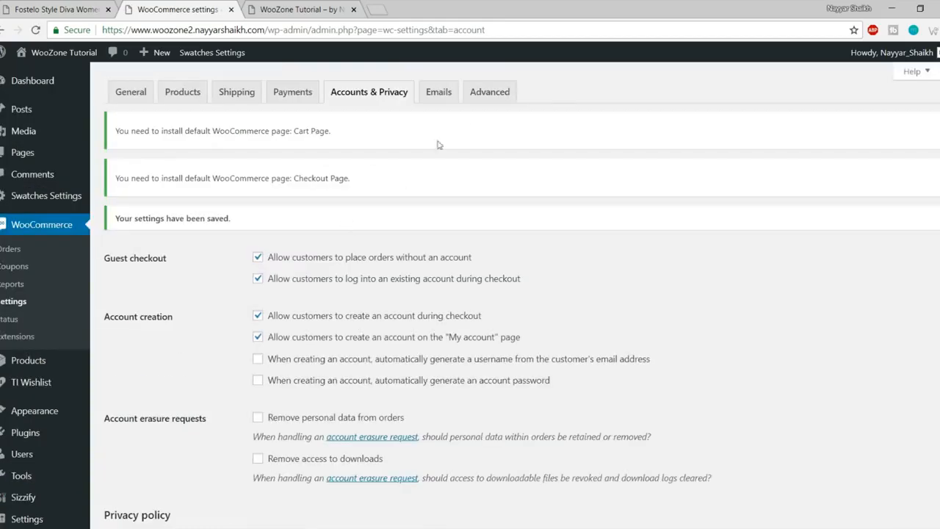
# Step: In Advanced page setup, assign the Cart, Checkout and My Account pages
pyautogui.click(485, 100)
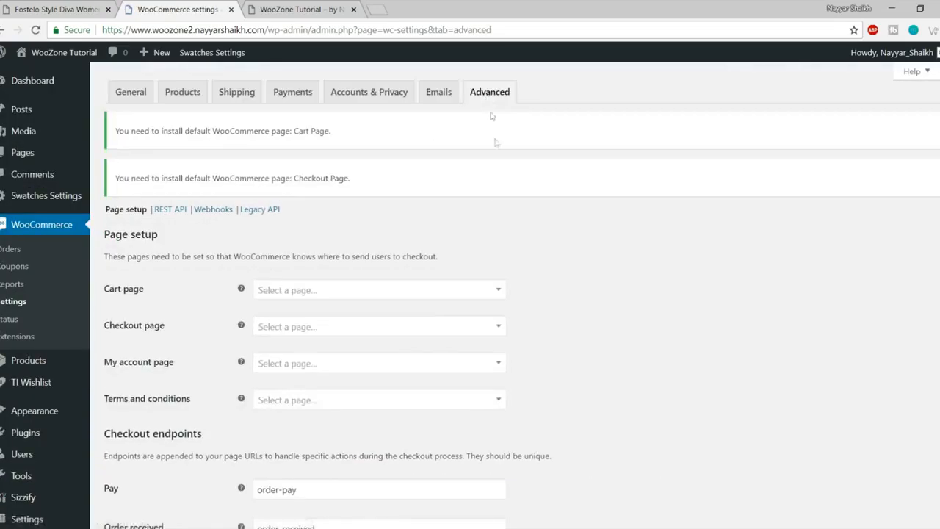
pyautogui.scroll(-2, 487, 243)
pyautogui.click(323, 164)
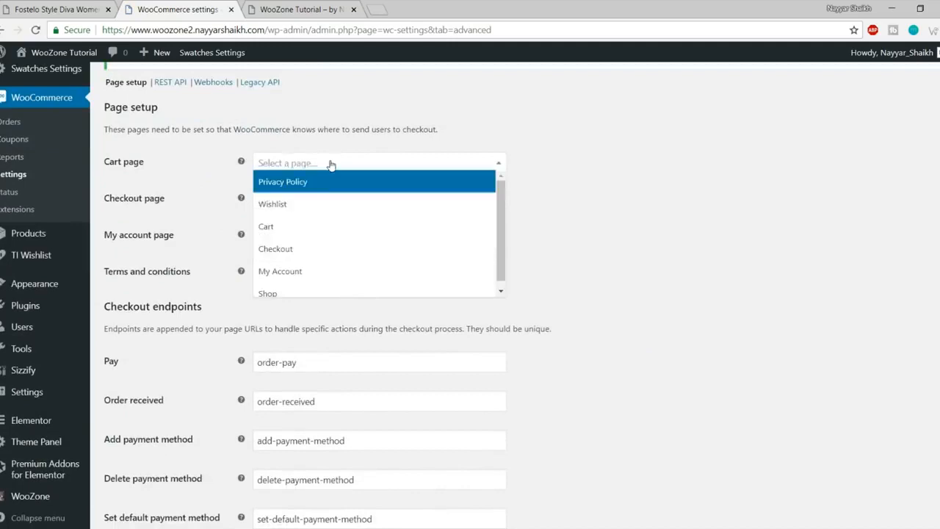
pyautogui.click(331, 232)
pyautogui.click(312, 202)
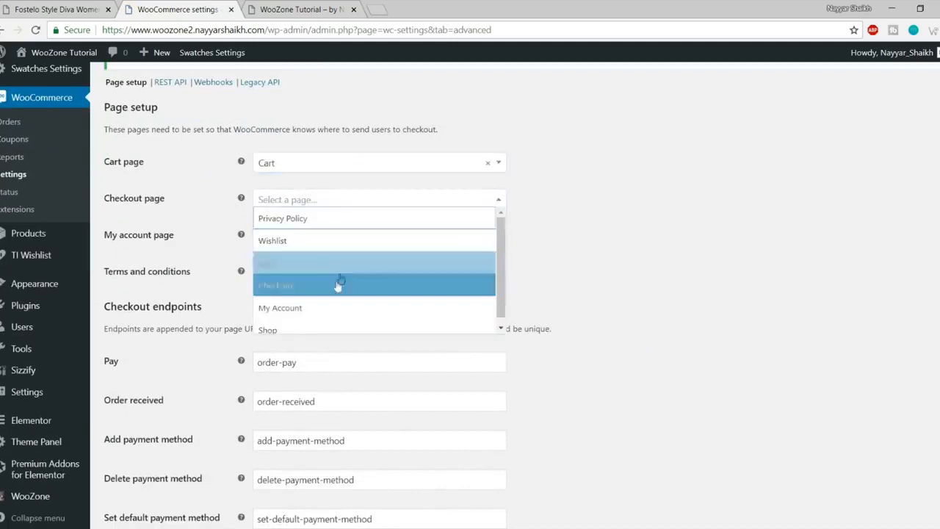
pyautogui.click(336, 286)
pyautogui.click(311, 241)
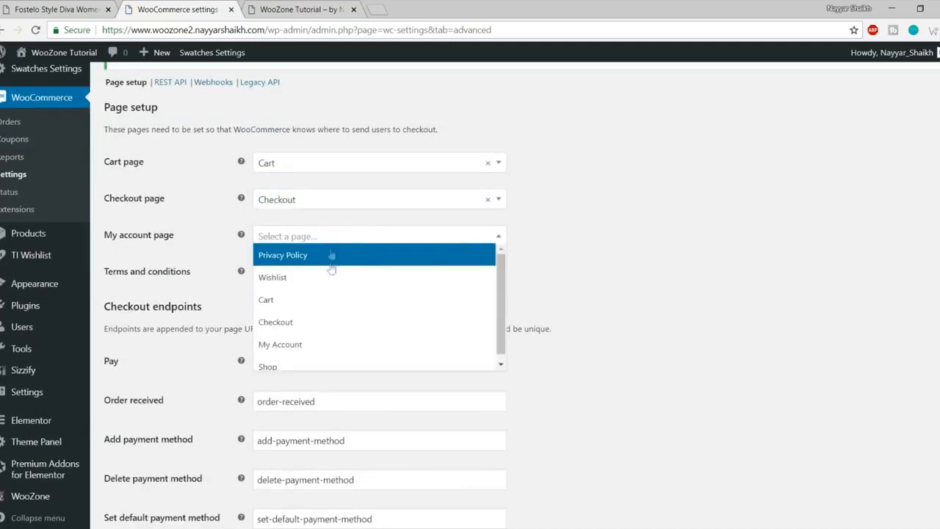
pyautogui.click(317, 343)
# Step: Set terms and conditions to Privacy Policy, save, and view the site's front page
pyautogui.click(330, 273)
pyautogui.click(340, 289)
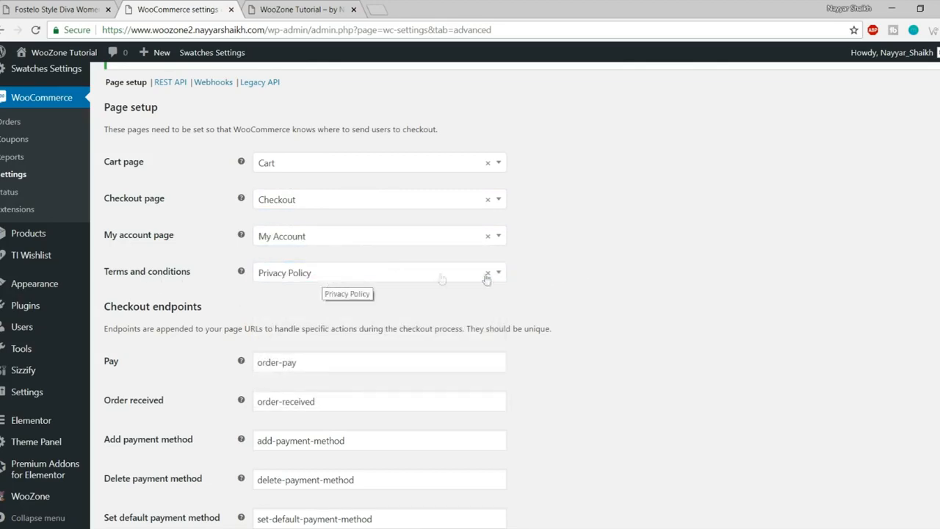
pyautogui.scroll(-4, 711, 301)
pyautogui.scroll(-2, 711, 301)
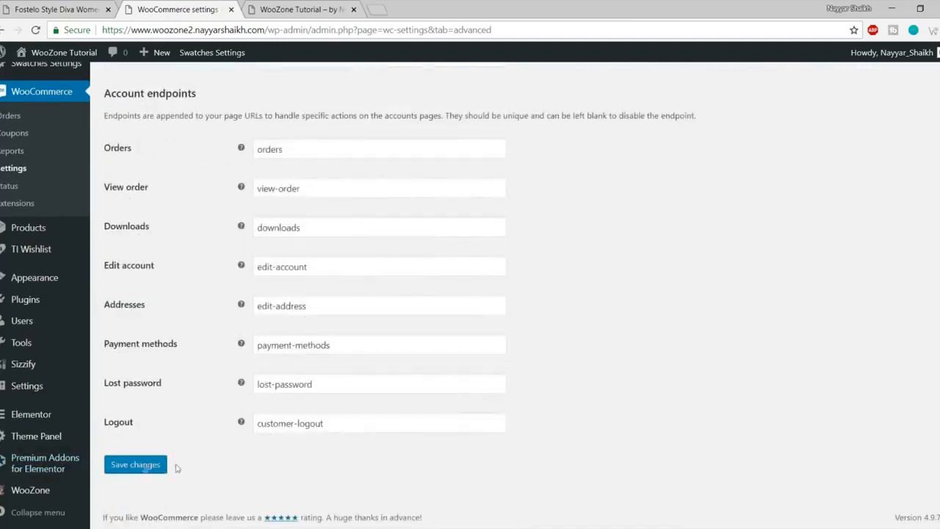
pyautogui.click(147, 465)
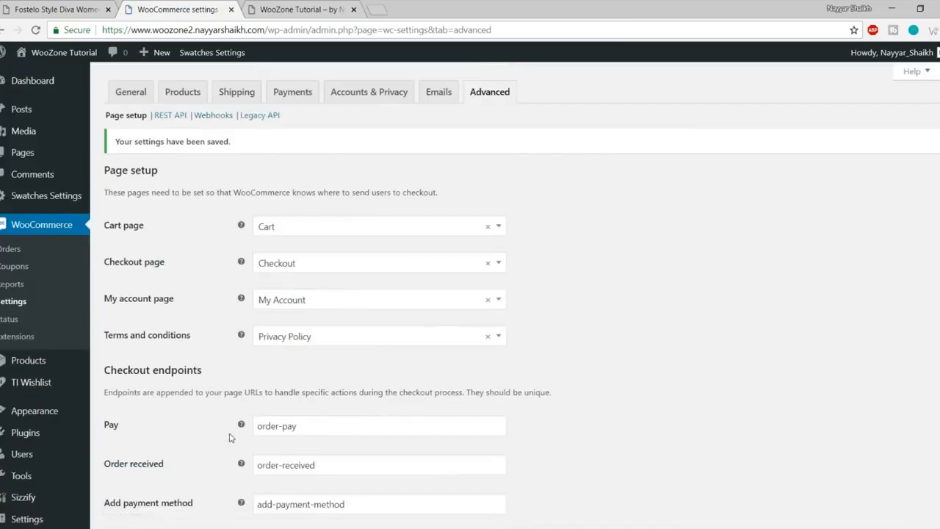
pyautogui.click(294, 9)
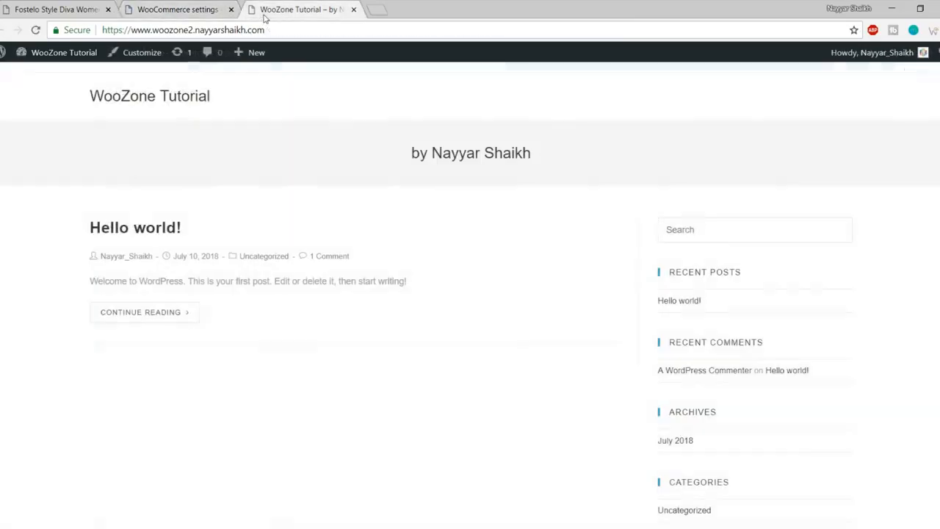
# Step: Reload the front page, then go back to WooCommerce Advanced settings and its checkout endpoints
pyautogui.click(177, 99)
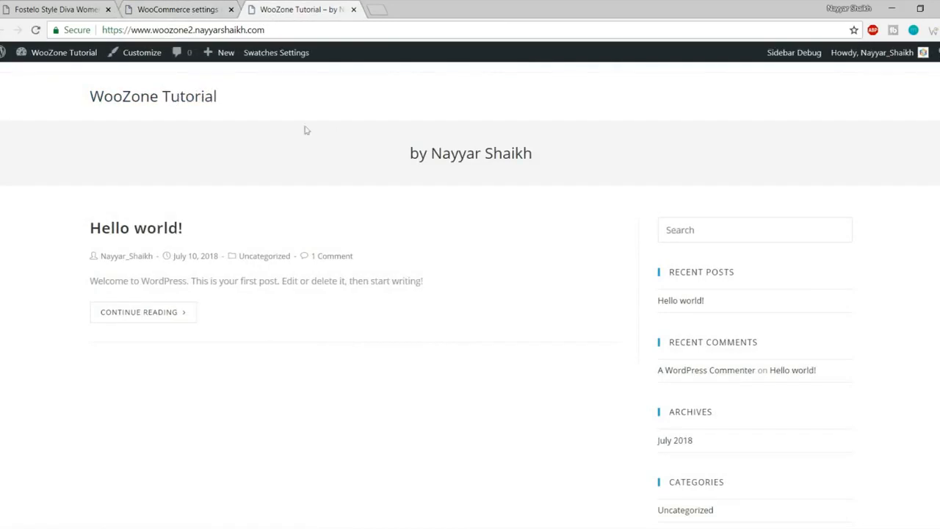
pyautogui.click(193, 7)
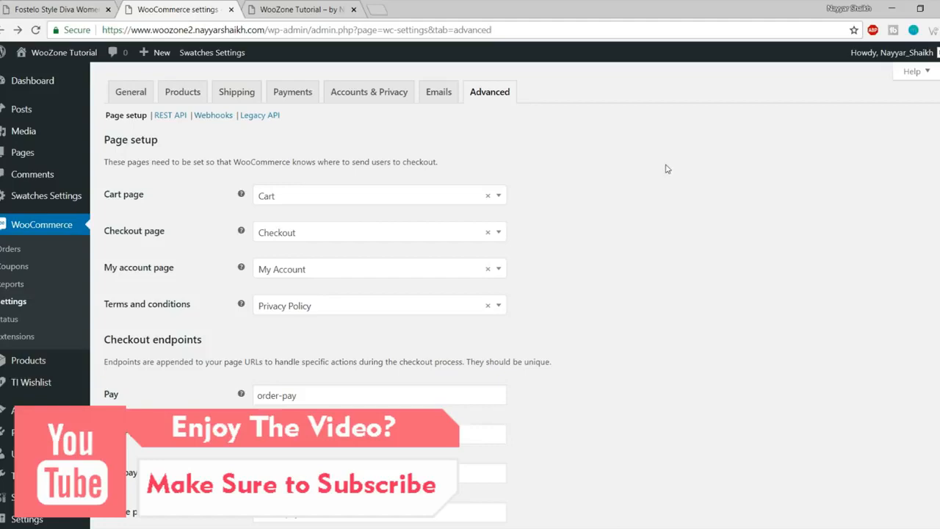
pyautogui.scroll(-3, 22, 359)
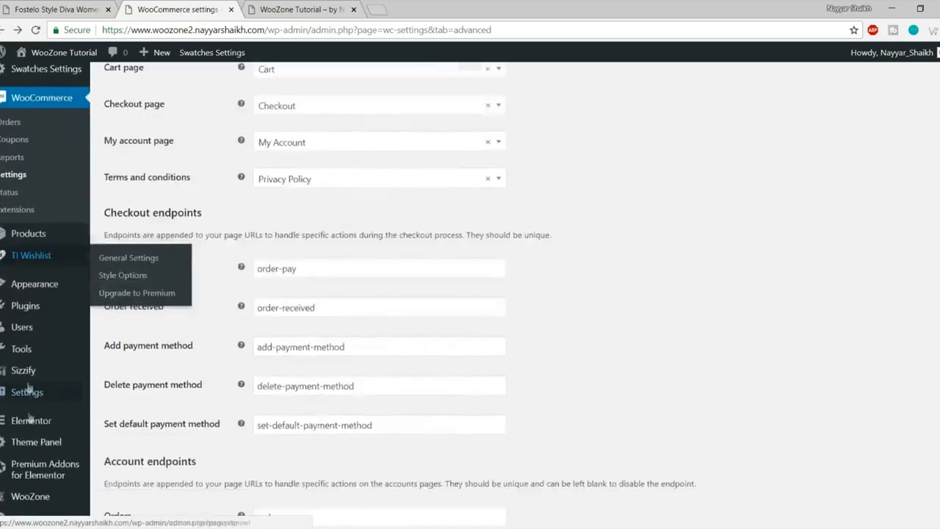
# Step: Open the WooZone plugin and its Amazon config section
pyautogui.moveTo(30, 420)
pyautogui.click(31, 490)
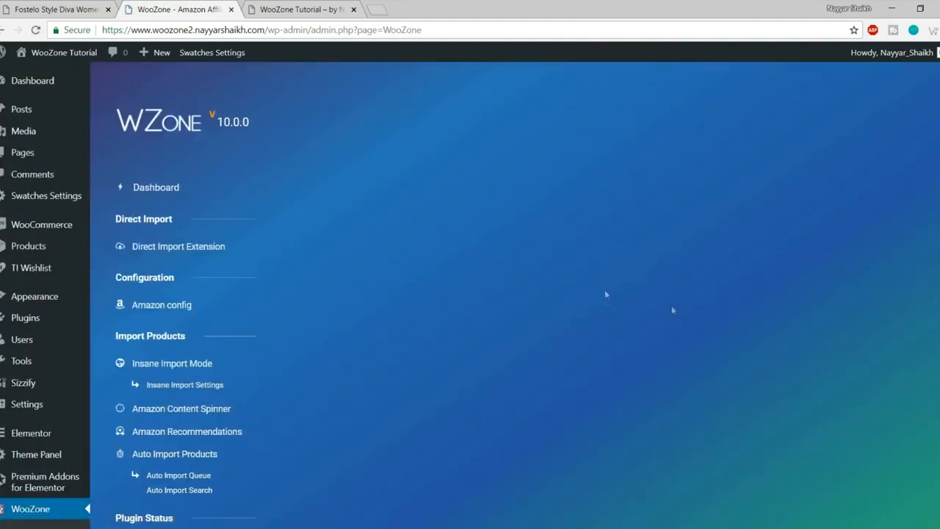
pyautogui.scroll(-2, 799, 284)
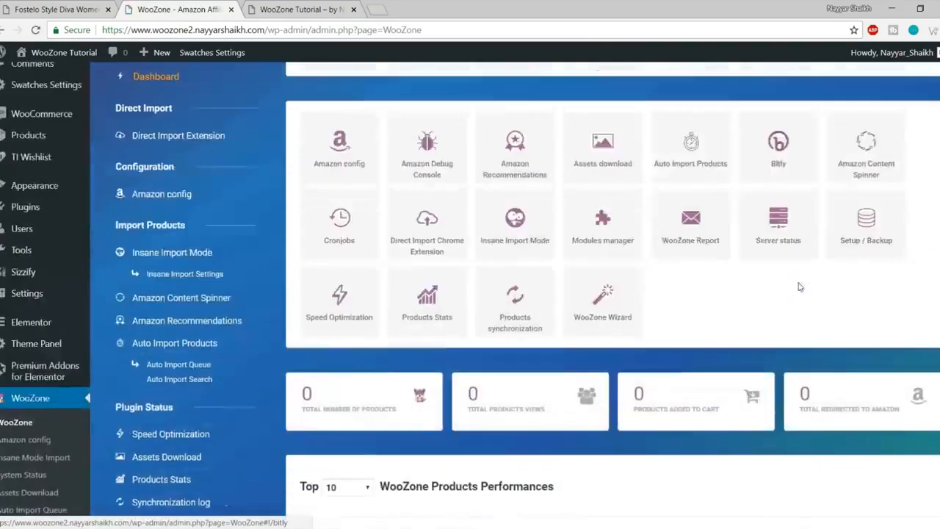
pyautogui.scroll(2, 798, 284)
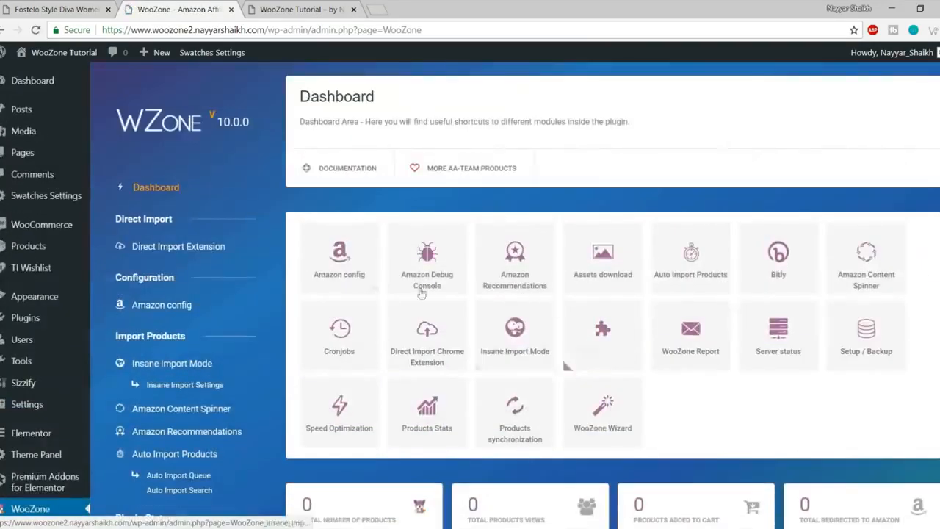
pyautogui.click(358, 272)
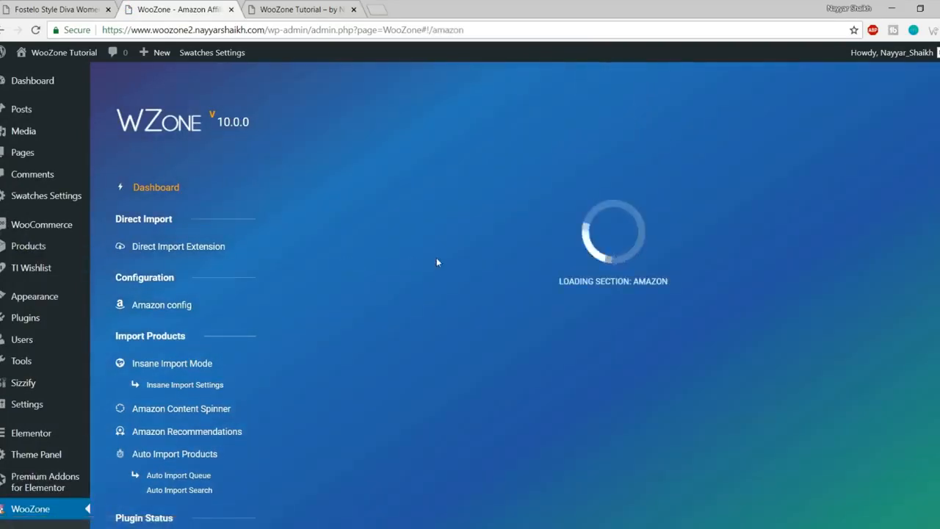
# Step: Review the stored Amazon keys and affiliate IDs, then return to the WZone Dashboard
pyautogui.scroll(-4, 525, 250)
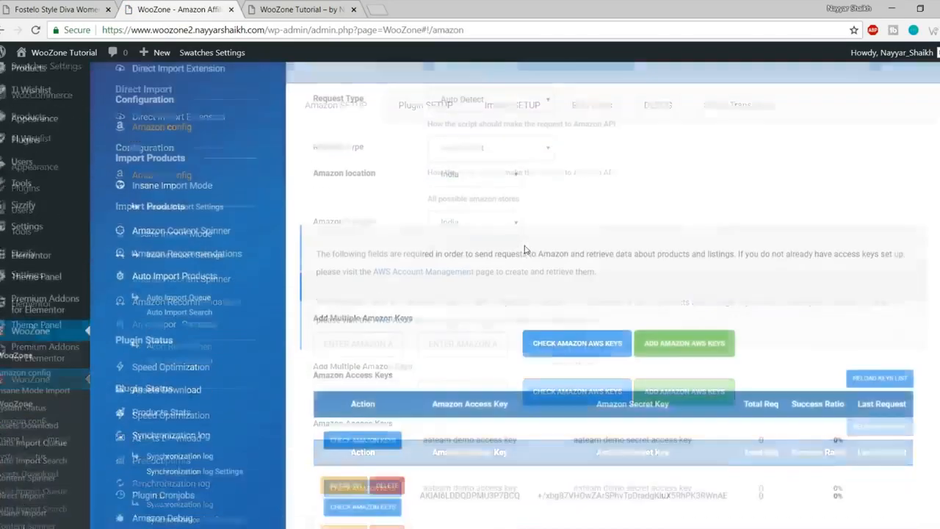
pyautogui.scroll(-1, 543, 271)
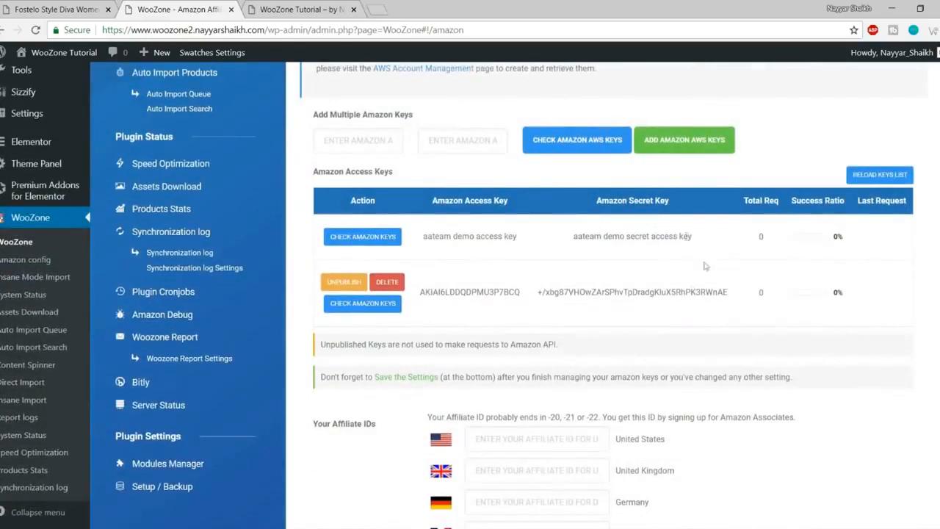
pyautogui.doubleClick(620, 291)
pyautogui.click(636, 236)
pyautogui.scroll(-6, 462, 234)
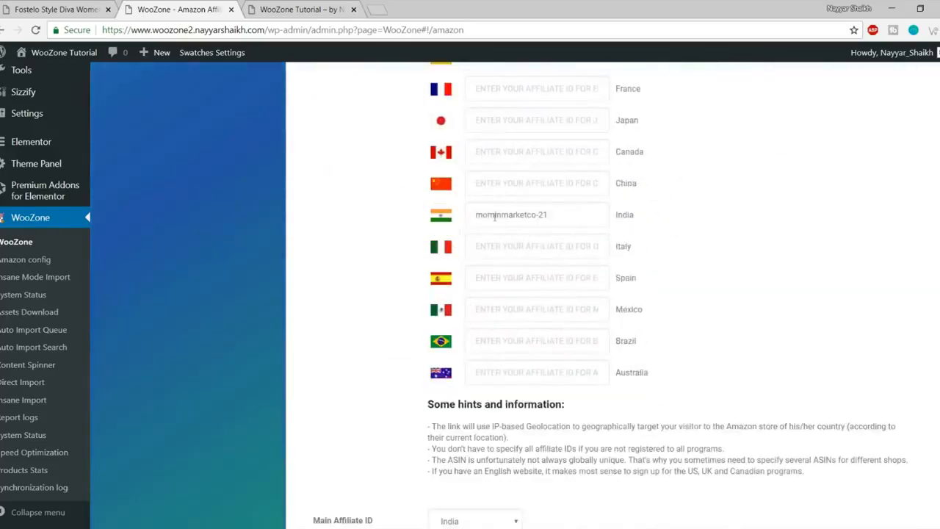
pyautogui.scroll(-5, 575, 212)
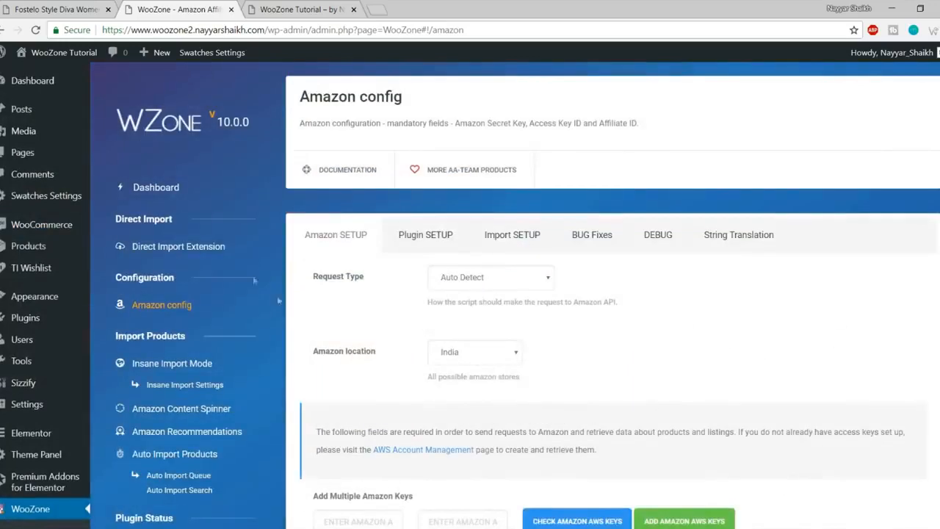
pyautogui.click(156, 188)
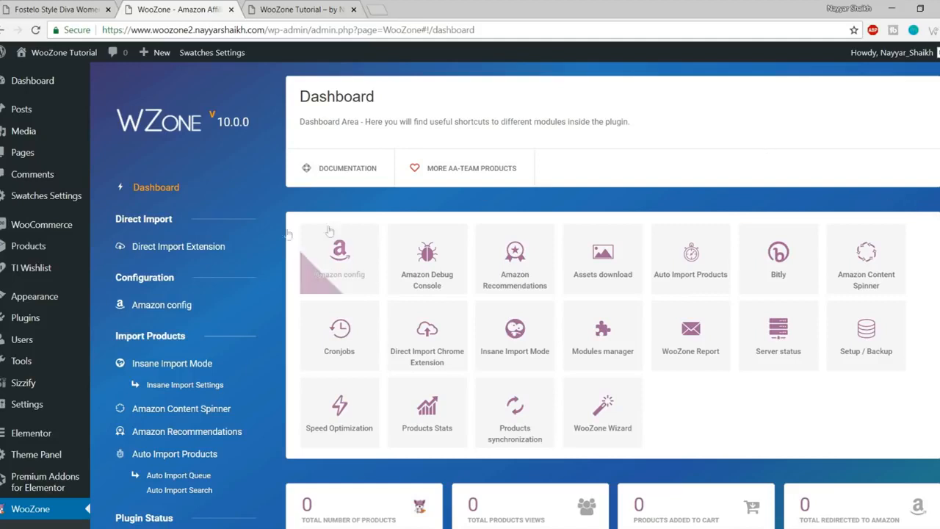
# Step: From WooZone's Direct Import Extension page, open the extension's Chrome Web Store link in a new tab
pyautogui.click(181, 251)
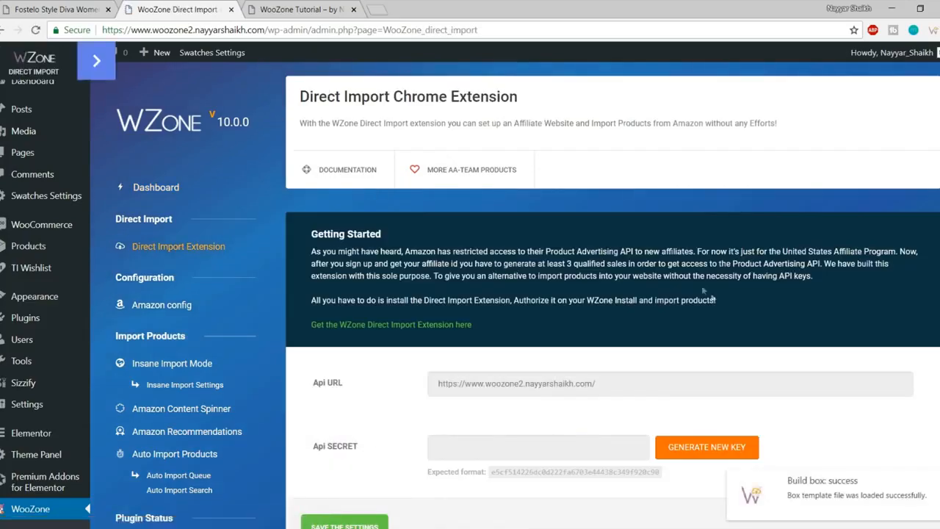
pyautogui.scroll(-2, 740, 313)
pyautogui.scroll(1, 815, 363)
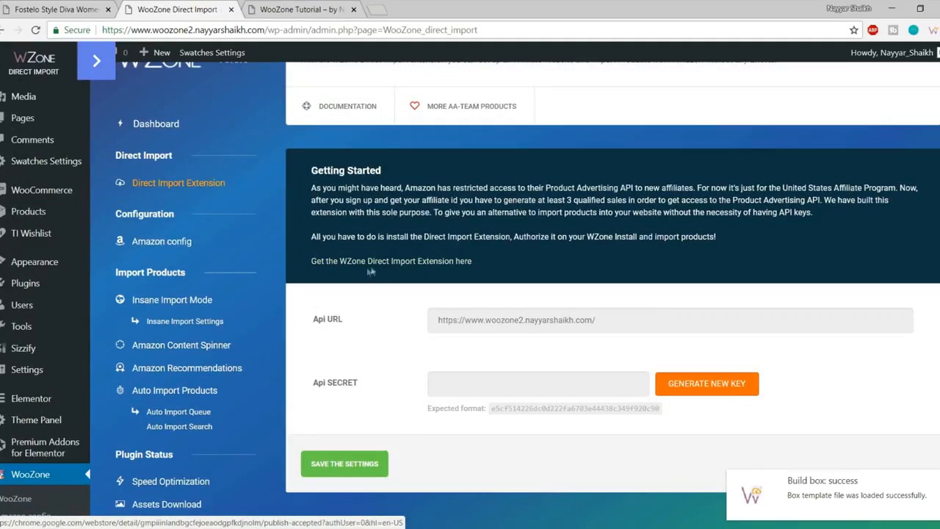
pyautogui.rightClick(430, 268)
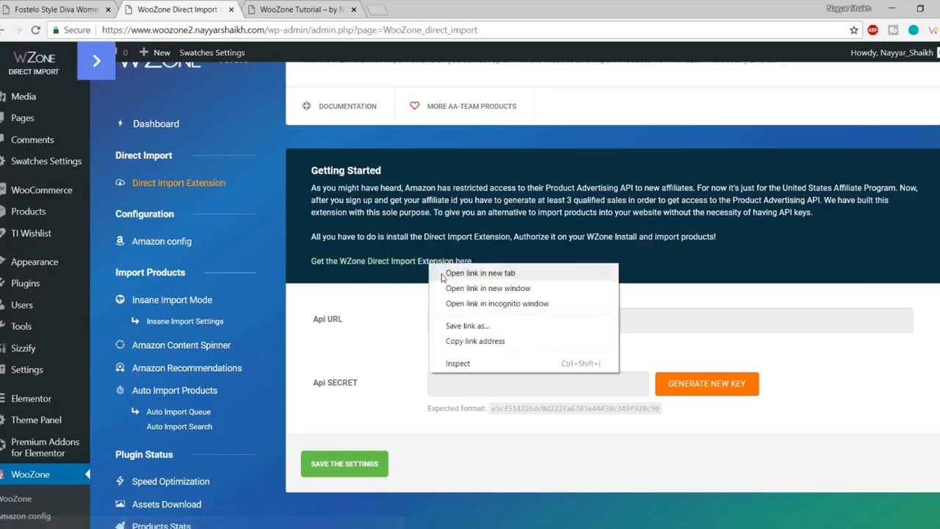
pyautogui.click(503, 271)
pyautogui.click(294, 9)
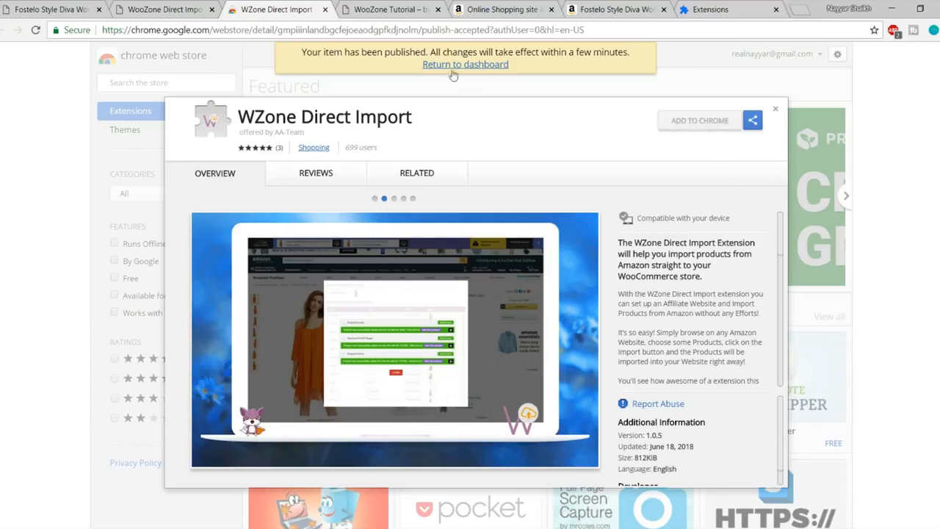
# Step: Search the Chrome Web Store for 'wzone direct import'
pyautogui.moveTo(412, 118); pyautogui.dragTo(237, 118)
pyautogui.hotkey('ctrl', 'c')
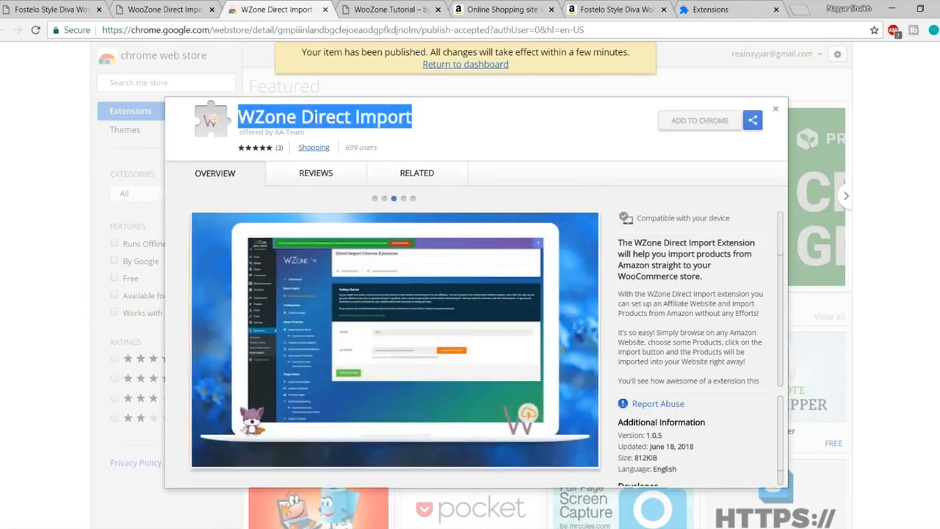
pyautogui.click(776, 110)
pyautogui.click(154, 83)
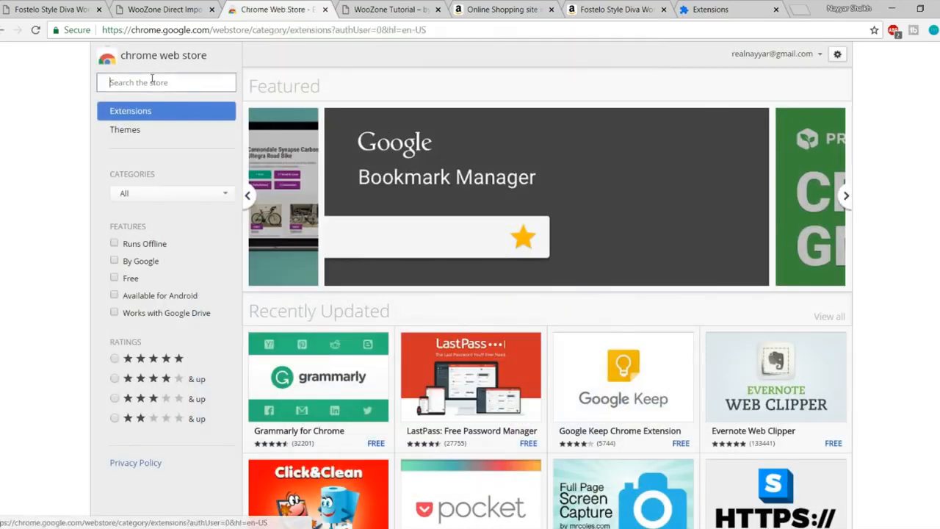
pyautogui.hotkey('ctrl', 'v')
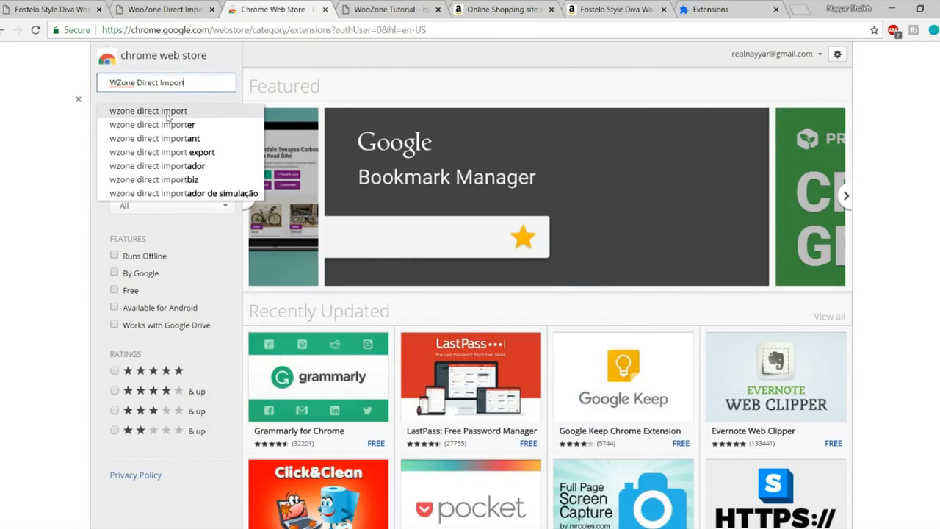
pyautogui.click(176, 114)
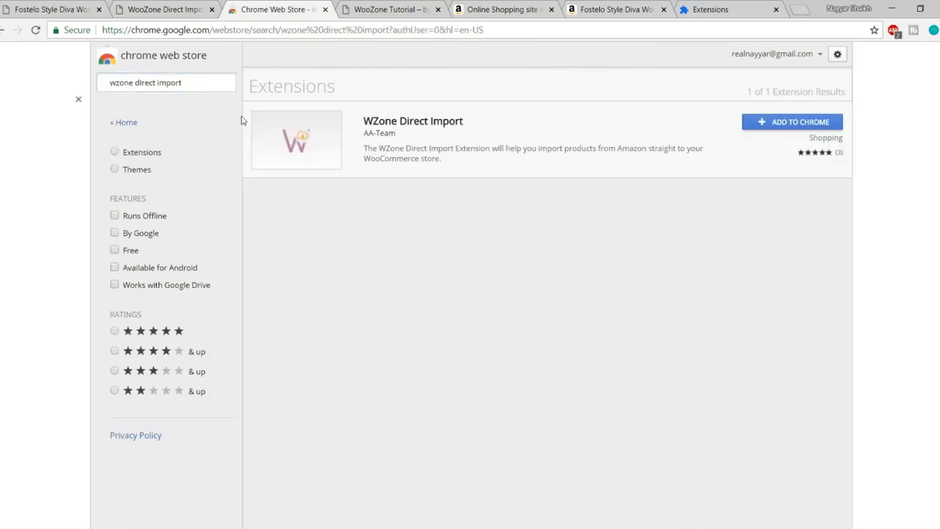
# Step: Add the WZone Direct Import extension to Chrome and return to the WooZone tab
pyautogui.click(785, 122)
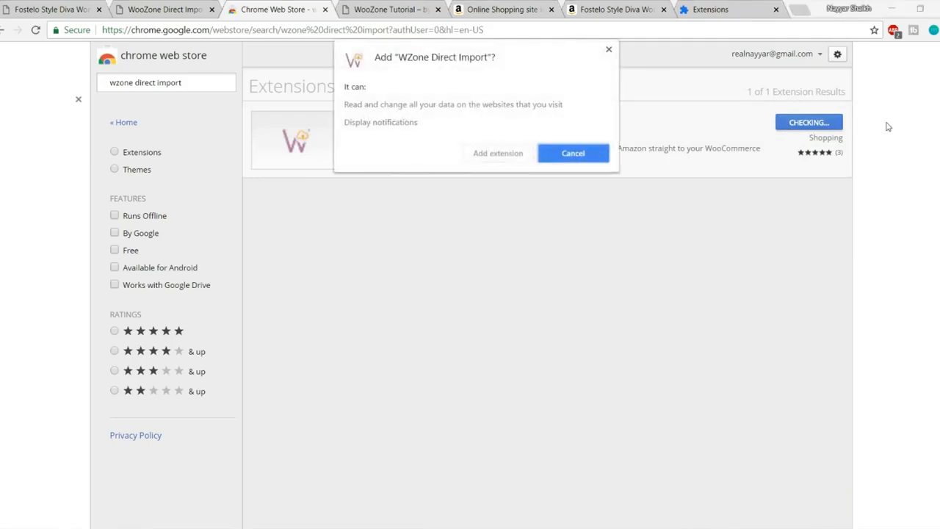
pyautogui.click(514, 153)
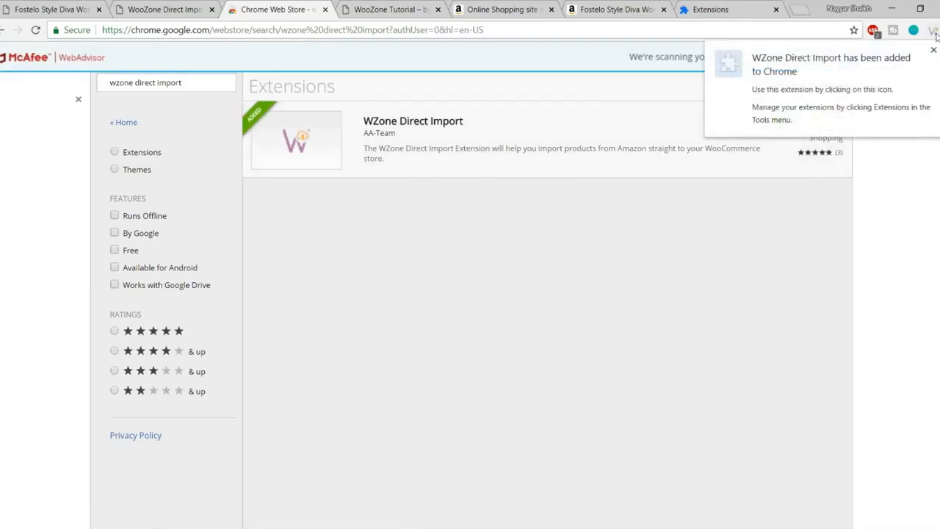
pyautogui.click(933, 32)
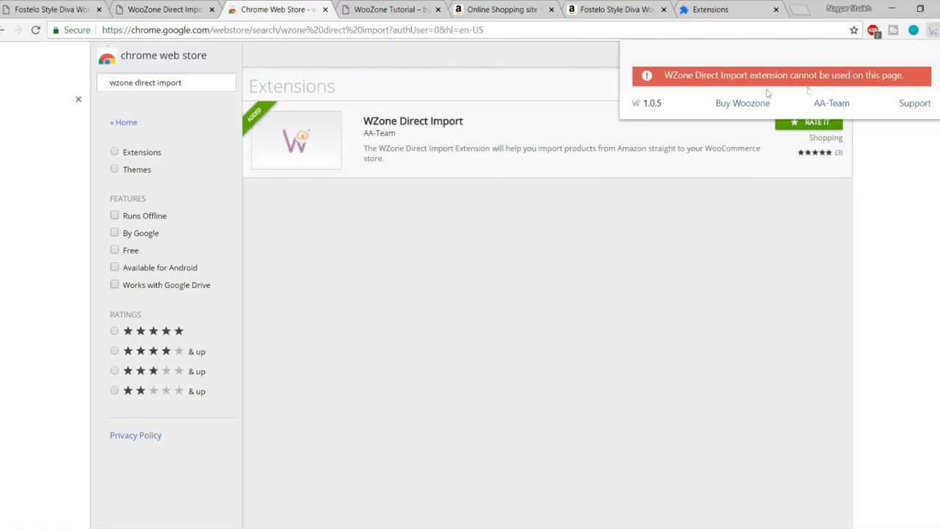
pyautogui.click(195, 12)
# Step: Save the Direct Import API settings and authorize the extension for this site
pyautogui.click(347, 408)
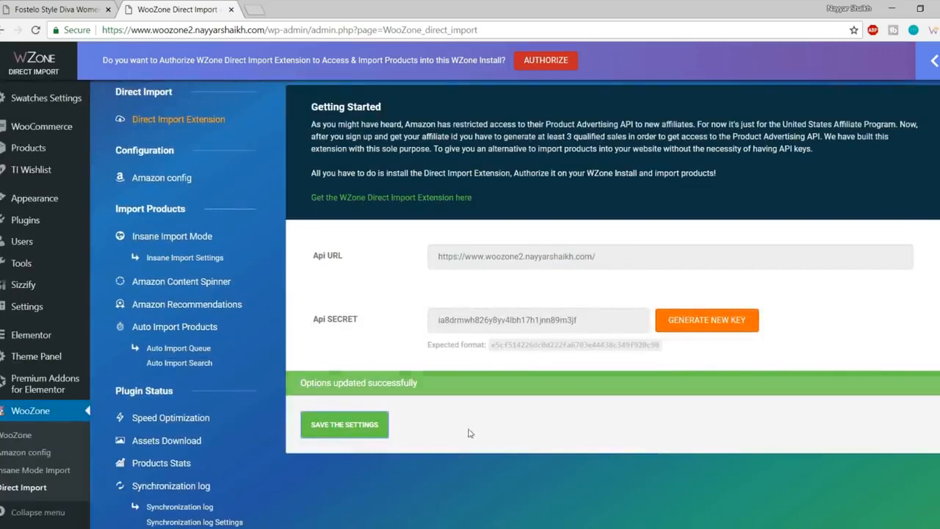
pyautogui.scroll(2, 470, 433)
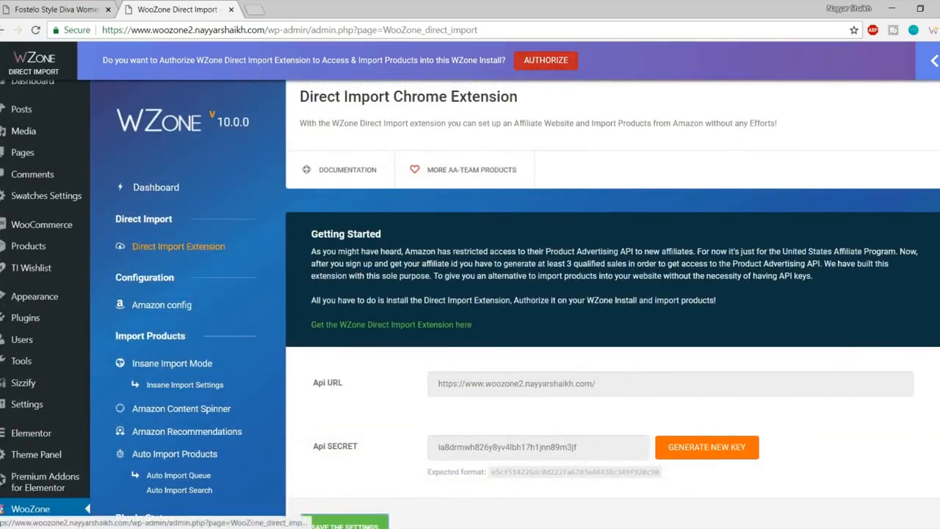
pyautogui.click(552, 65)
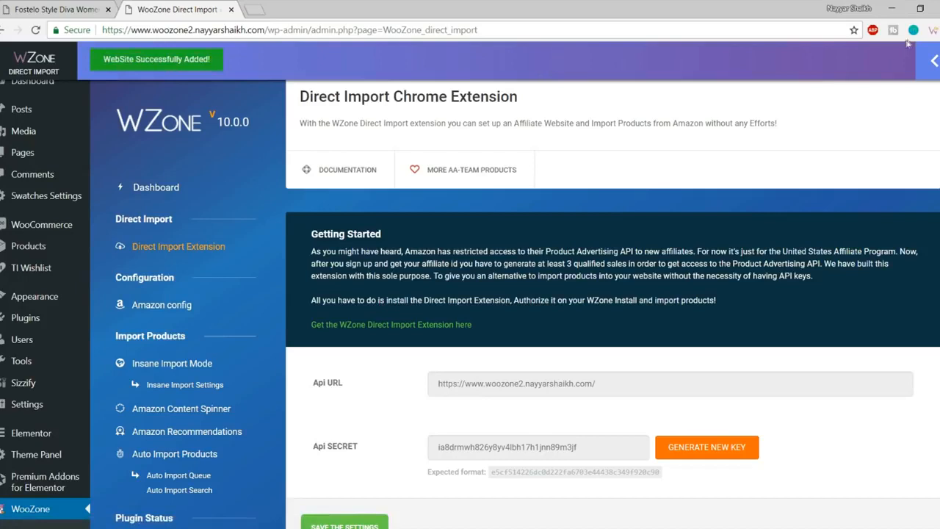
# Step: Check that WooZone Tutorial is among the extension's authorized websites, then start a new tab
pyautogui.click(932, 31)
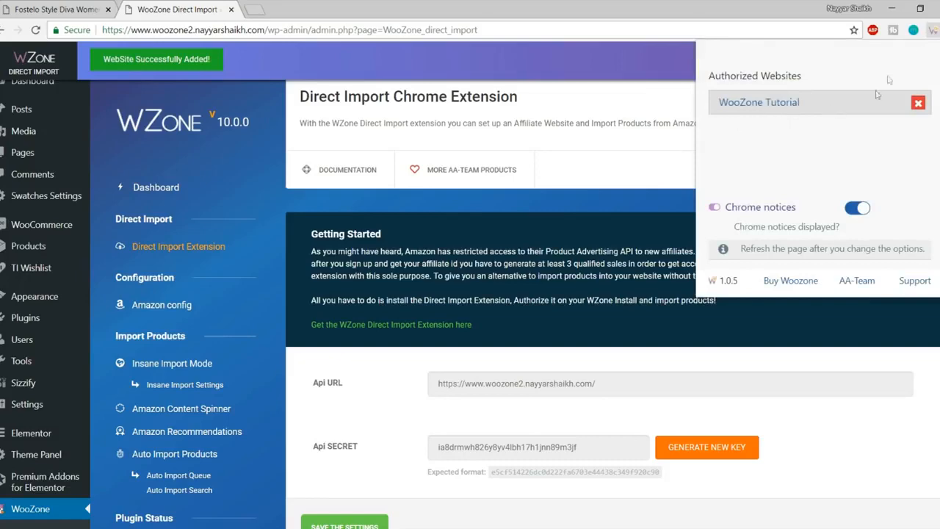
pyautogui.click(931, 30)
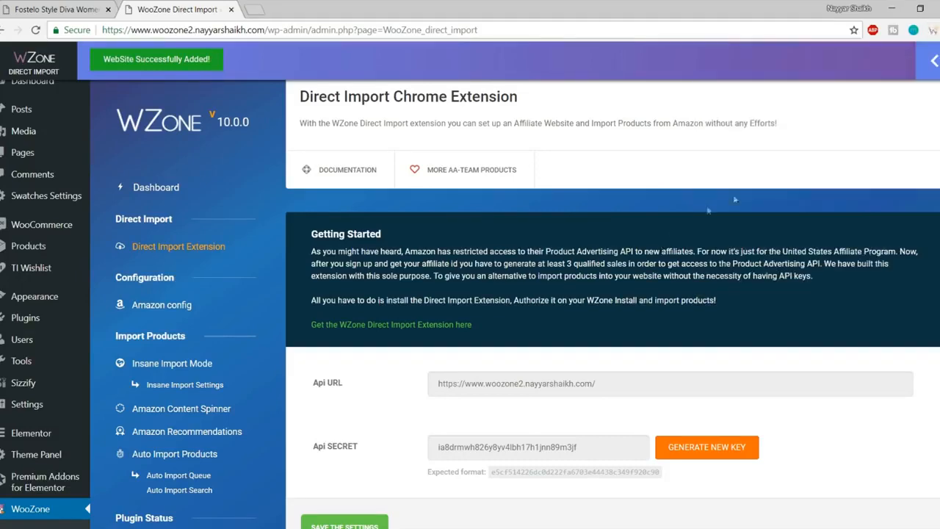
pyautogui.click(253, 8)
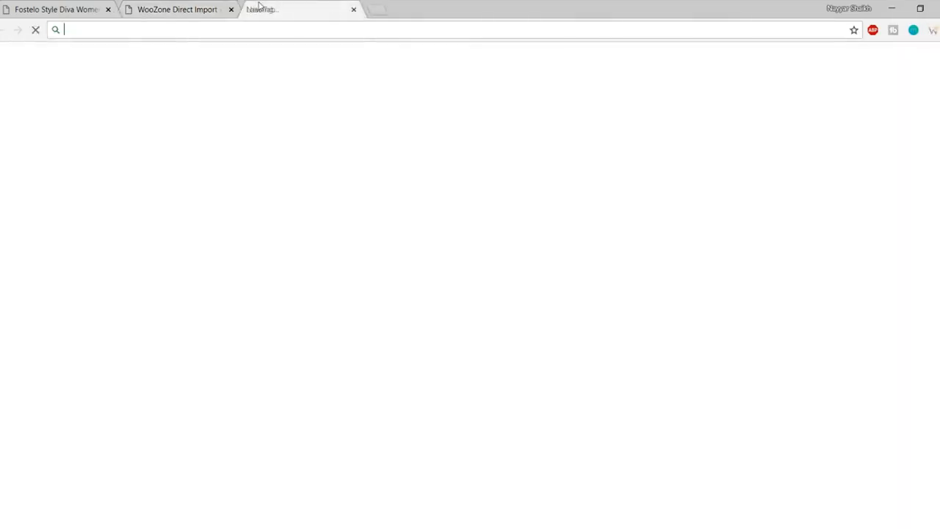
# Step: Go to amazon.in and open the first related handbag, the Fostelo Style Diva Women's Handbag (Tan)
pyautogui.write('am')
pyautogui.press('Return')
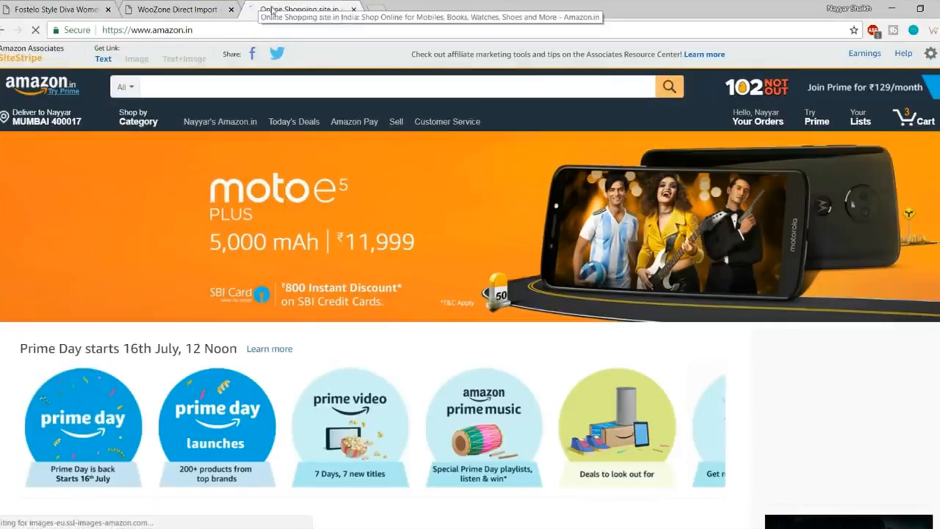
pyautogui.scroll(-10, 375, 129)
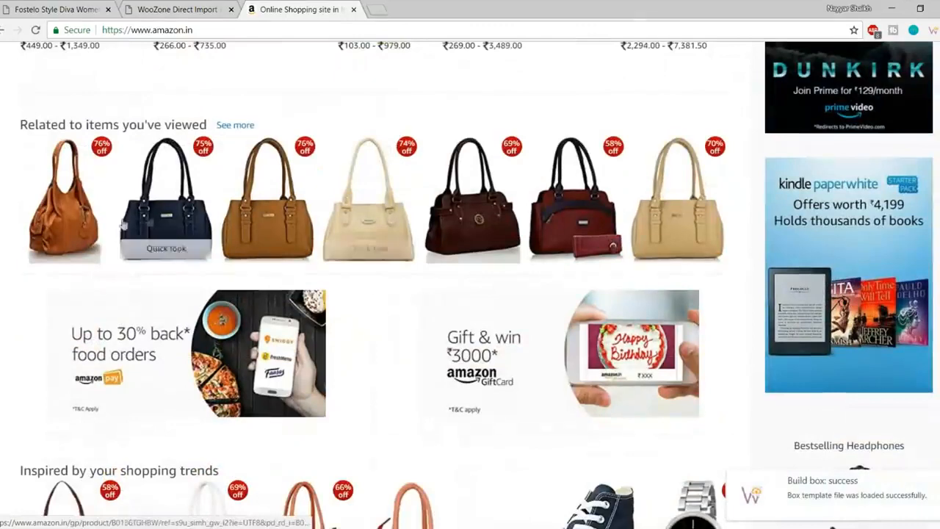
pyautogui.click(90, 191)
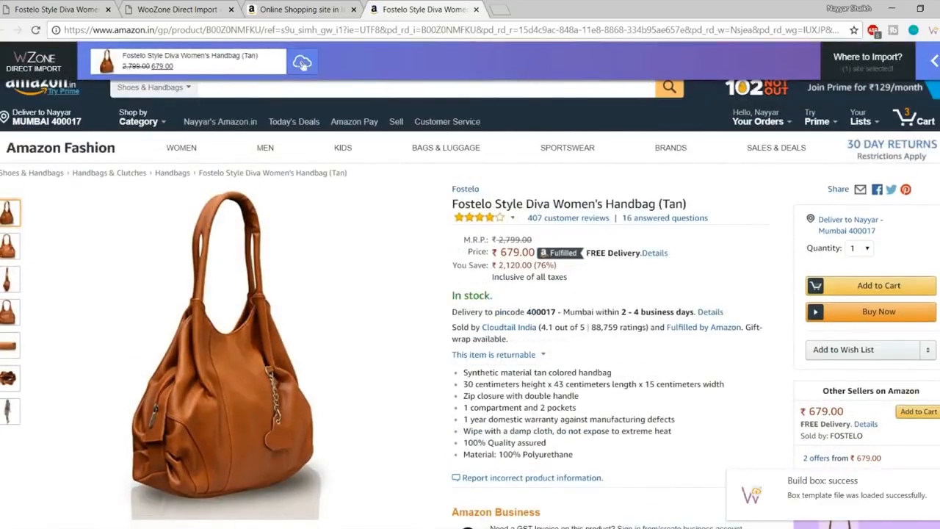
pyautogui.scroll(-8, 520, 385)
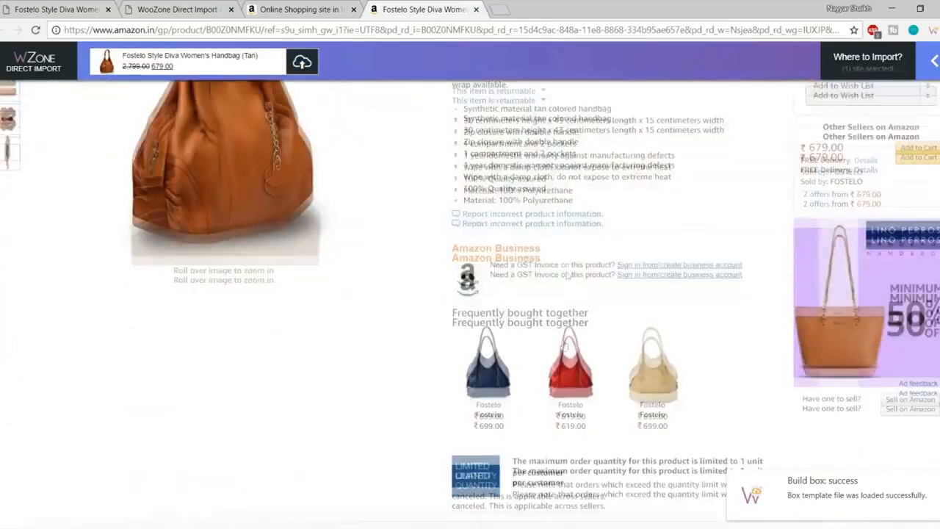
pyautogui.scroll(10, 520, 385)
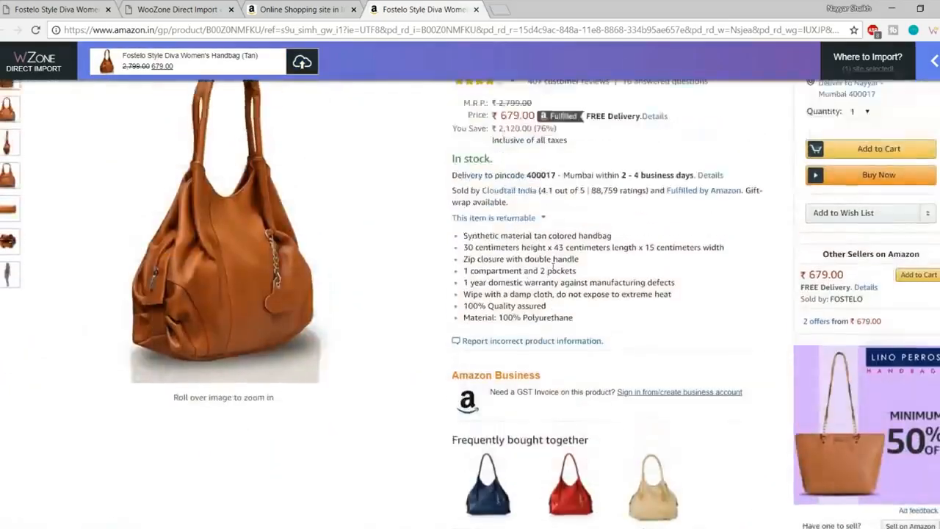
pyautogui.scroll(-8, 546, 374)
pyautogui.scroll(8, 539, 353)
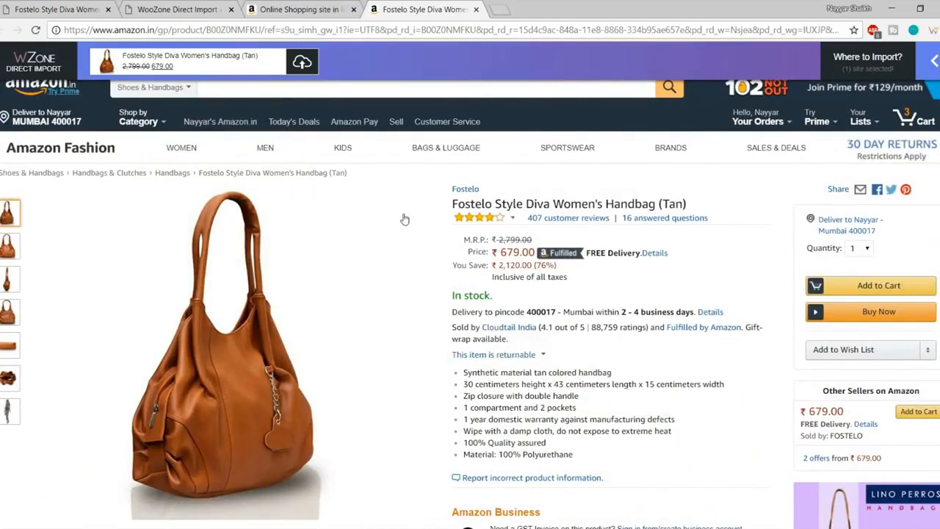
pyautogui.moveTo(907, 74)
pyautogui.moveTo(902, 99)
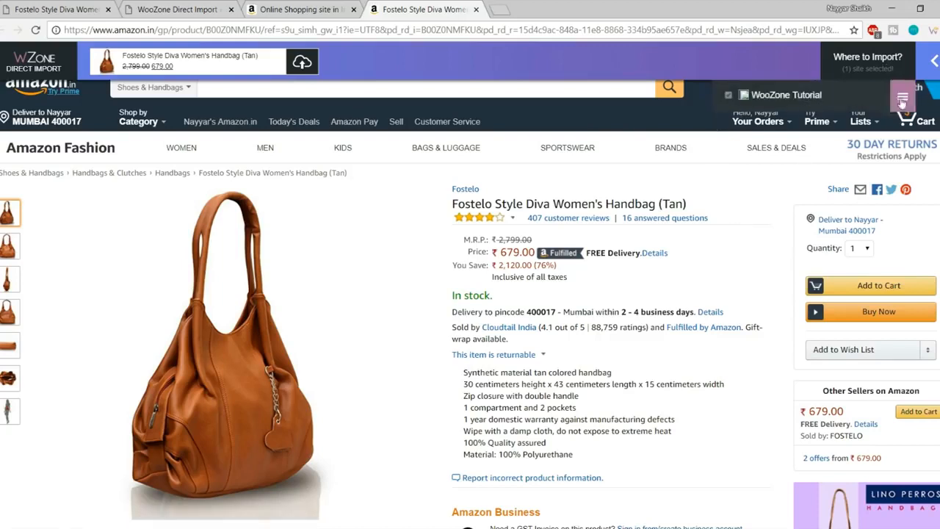
# Step: Review WooZone Tutorial's import settings, keeping max images per variation at 1
pyautogui.click(903, 105)
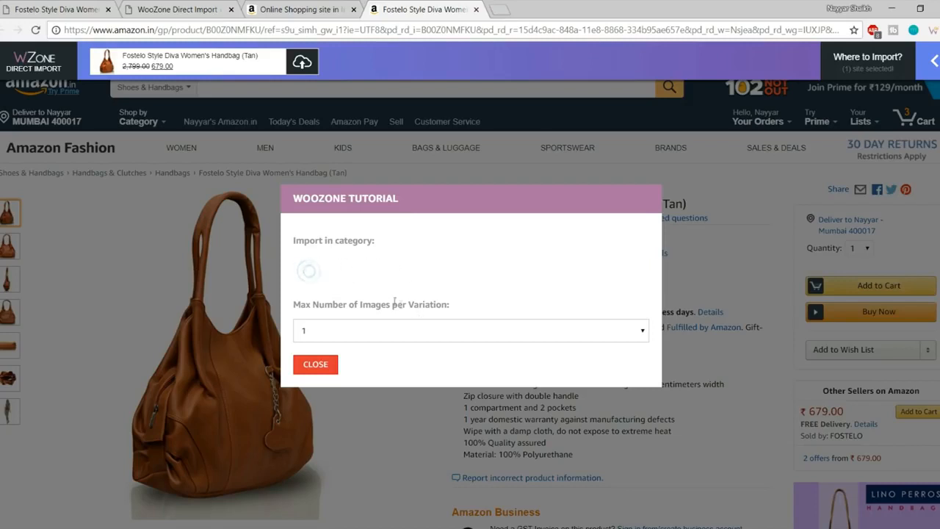
pyautogui.click(413, 331)
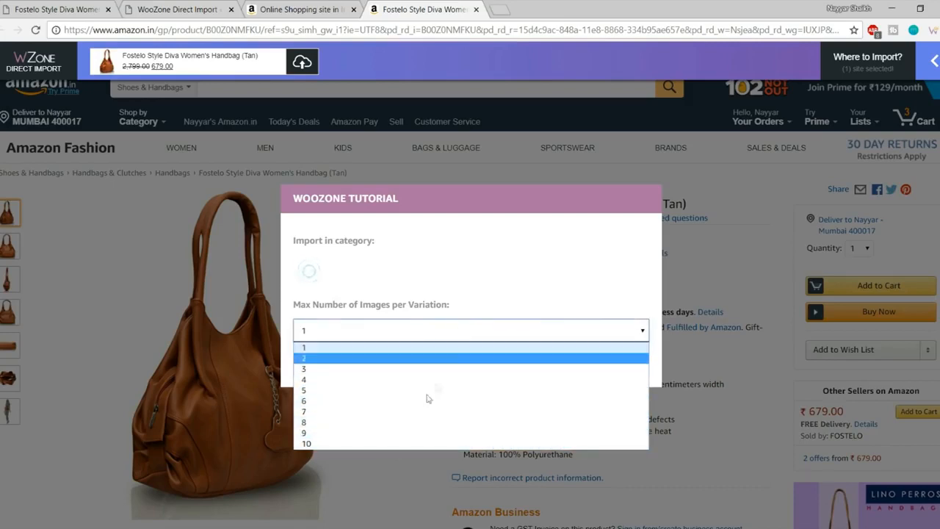
pyautogui.click(509, 284)
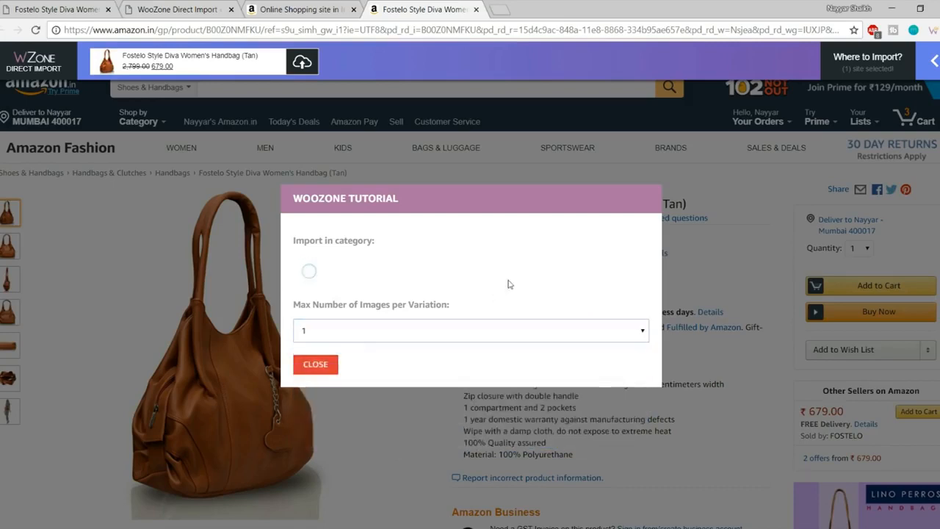
pyautogui.click(315, 364)
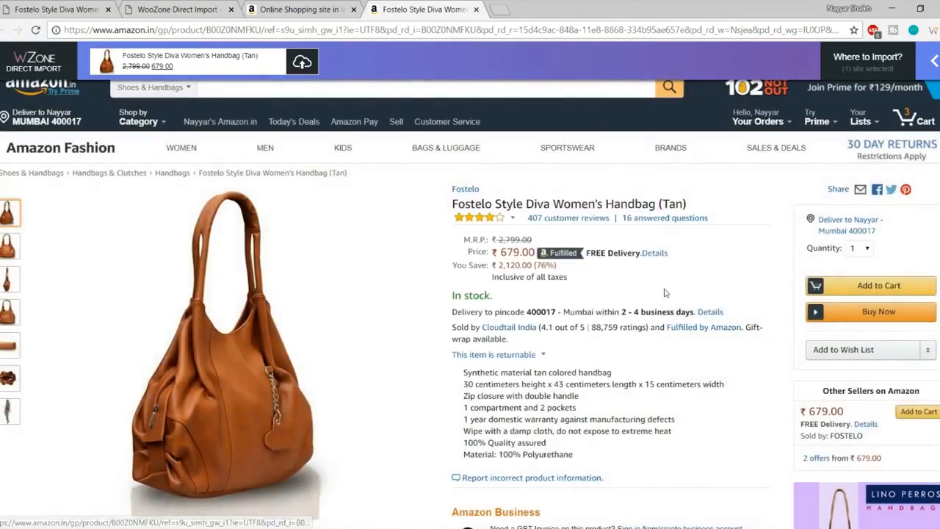
# Step: Import the handbag into WooZone Tutorial, confirmed as added with product ID 18
pyautogui.click(303, 64)
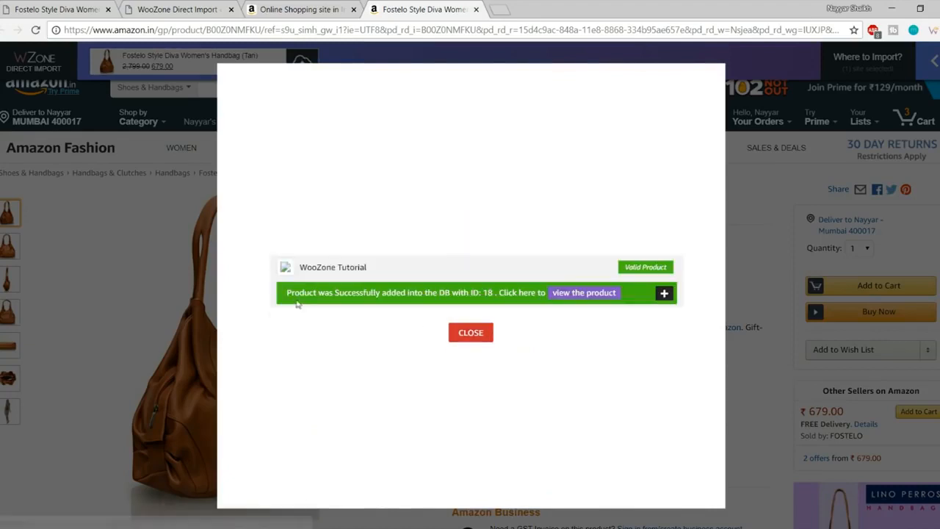
pyautogui.moveTo(287, 293); pyautogui.dragTo(493, 293)
pyautogui.click(495, 293)
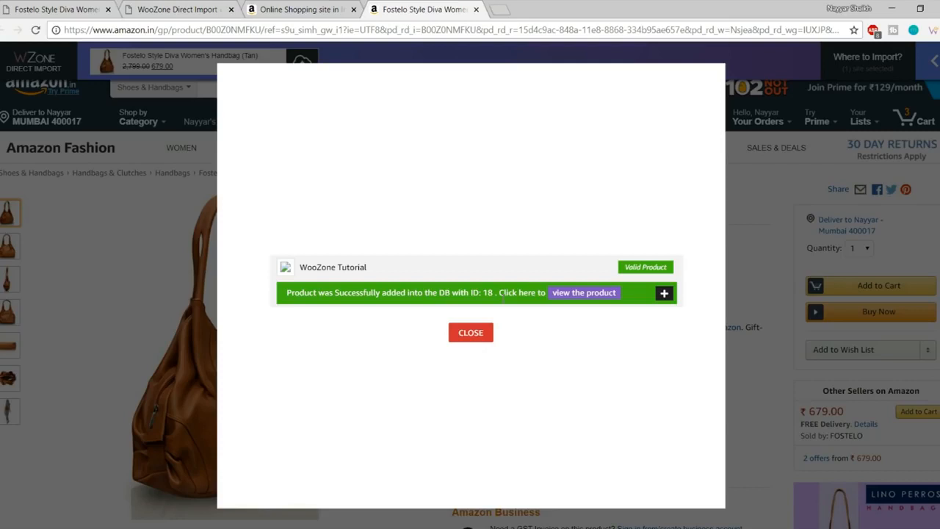
# Step: Open the imported handbag on the store and review its ₹679.00 price, gallery images and description
pyautogui.click(592, 293)
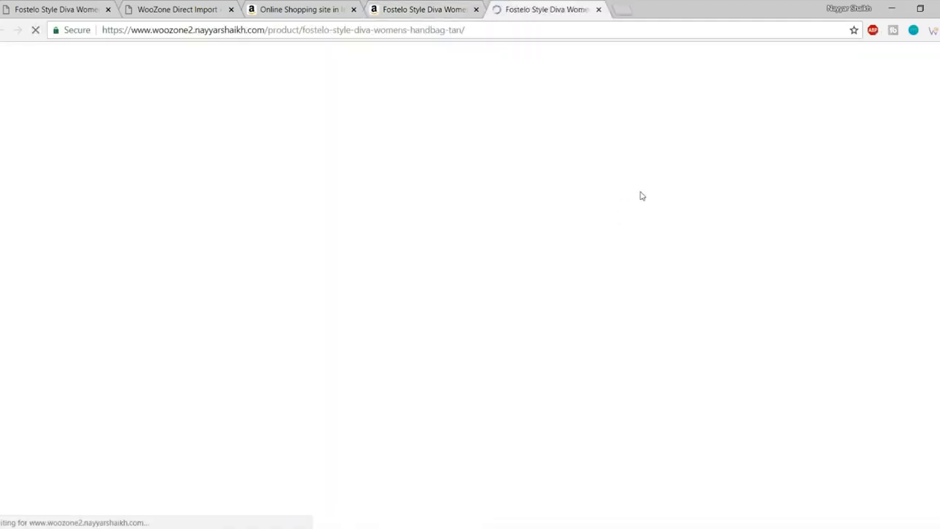
pyautogui.scroll(-2, 516, 313)
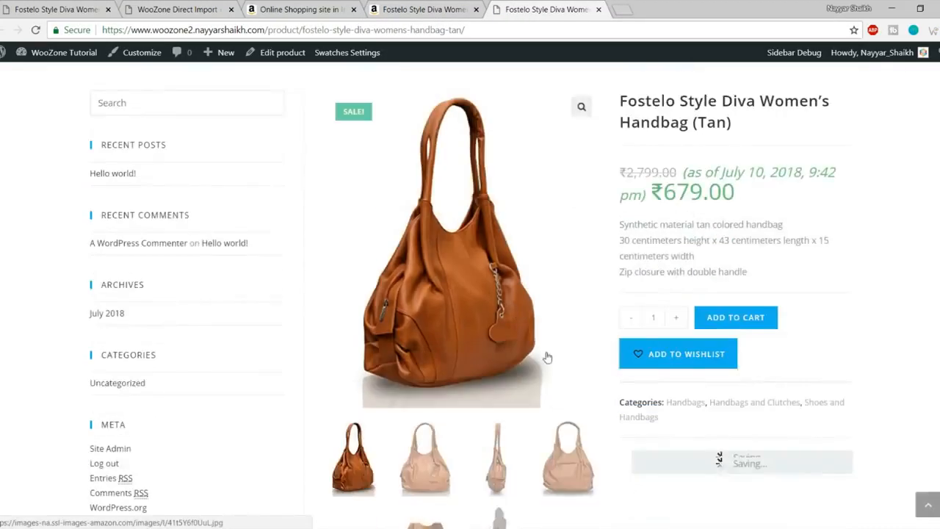
pyautogui.scroll(-3, 546, 357)
pyautogui.scroll(3, 554, 304)
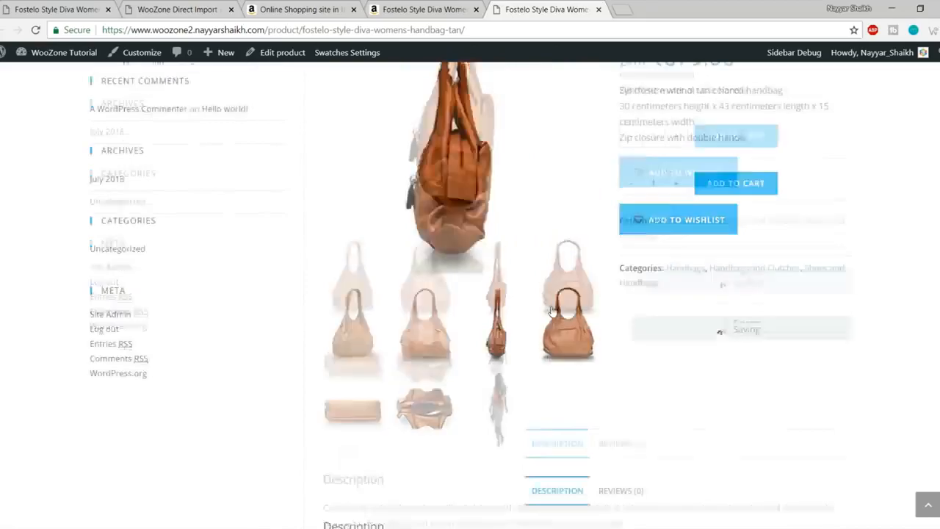
pyautogui.scroll(2, 578, 266)
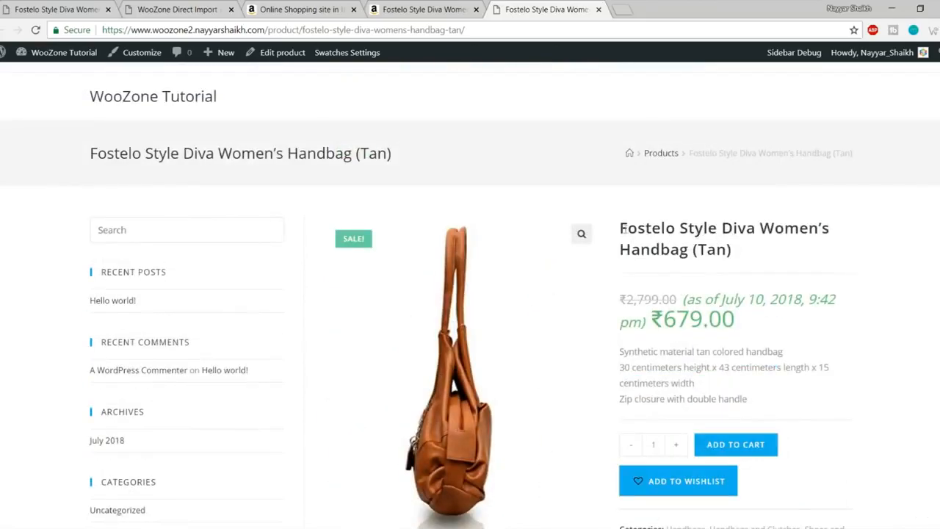
pyautogui.scroll(-4, 621, 229)
pyautogui.scroll(3, 736, 288)
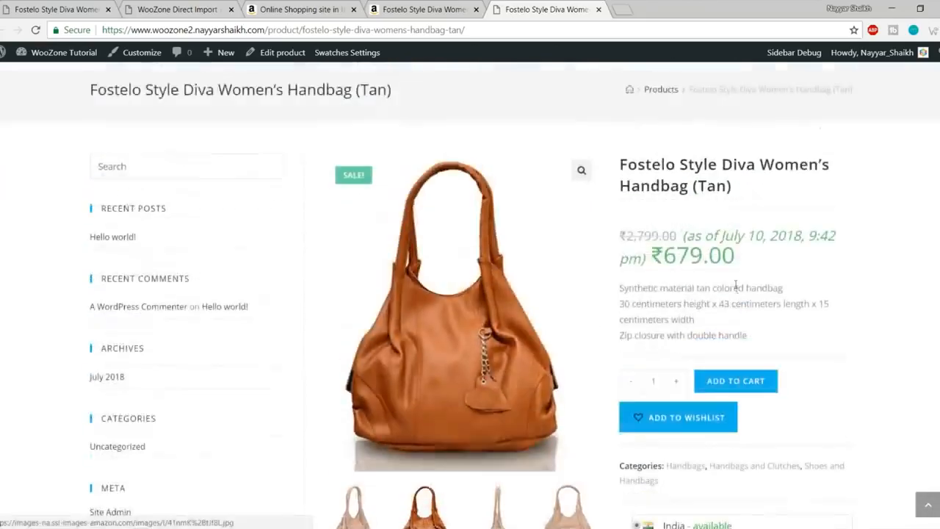
pyautogui.moveTo(620, 163); pyautogui.dragTo(730, 186)
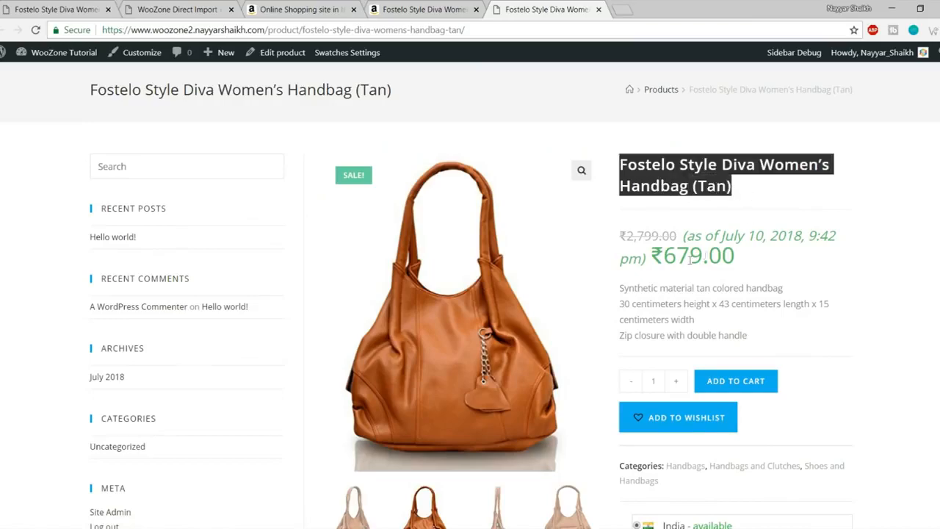
pyautogui.scroll(-2, 704, 255)
pyautogui.scroll(-6, 690, 243)
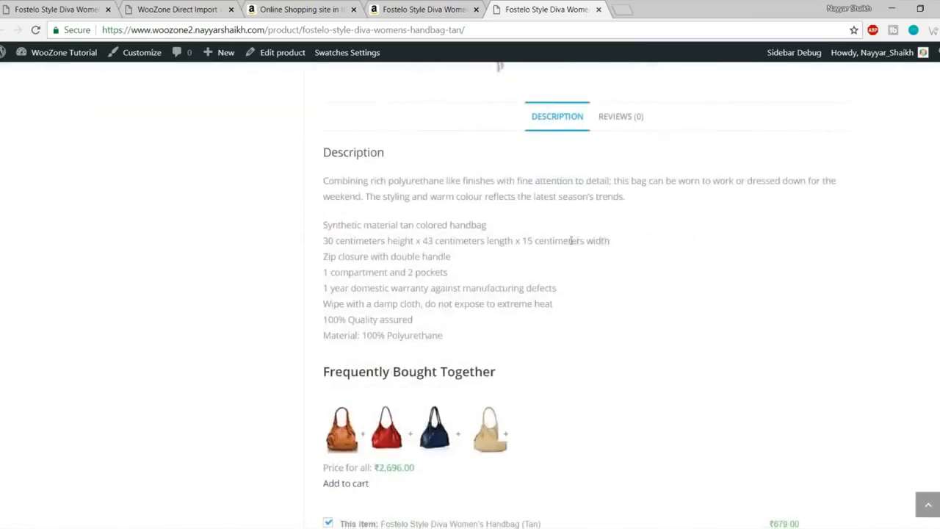
pyautogui.scroll(-1, 485, 242)
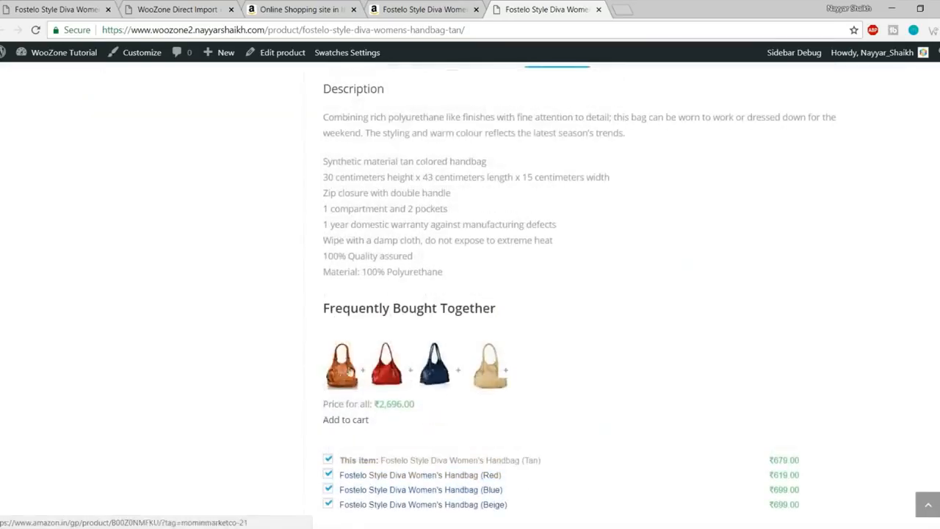
pyautogui.scroll(4, 440, 377)
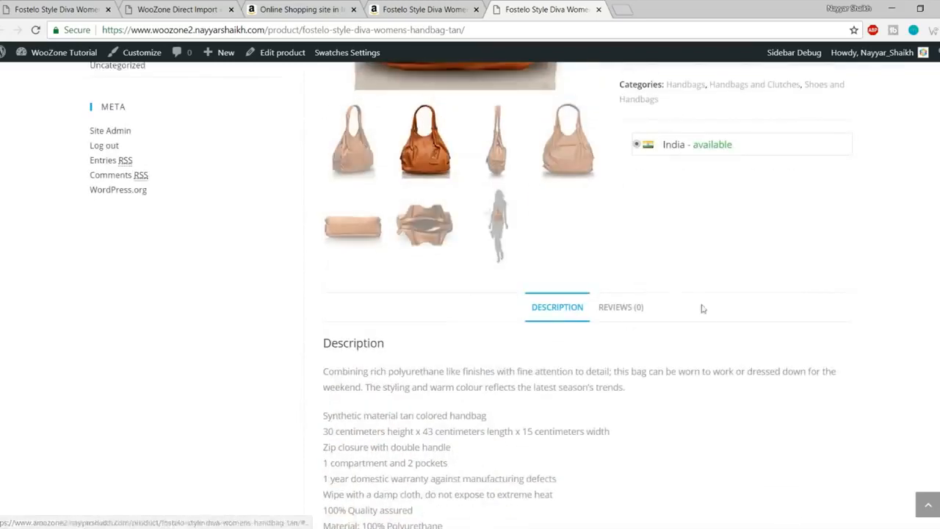
pyautogui.scroll(7, 701, 308)
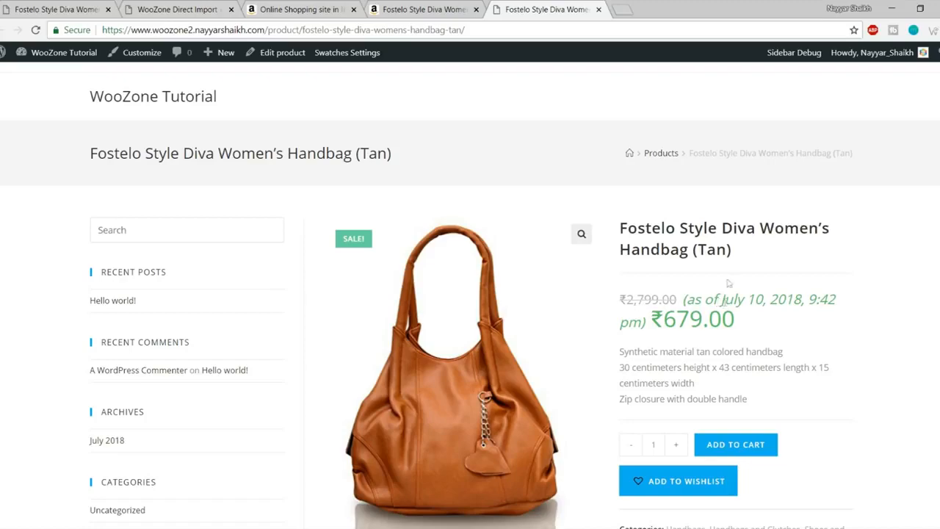
# Step: Dismiss the product-added confirmation and look over the Amazon product and home pages
pyautogui.click(426, 8)
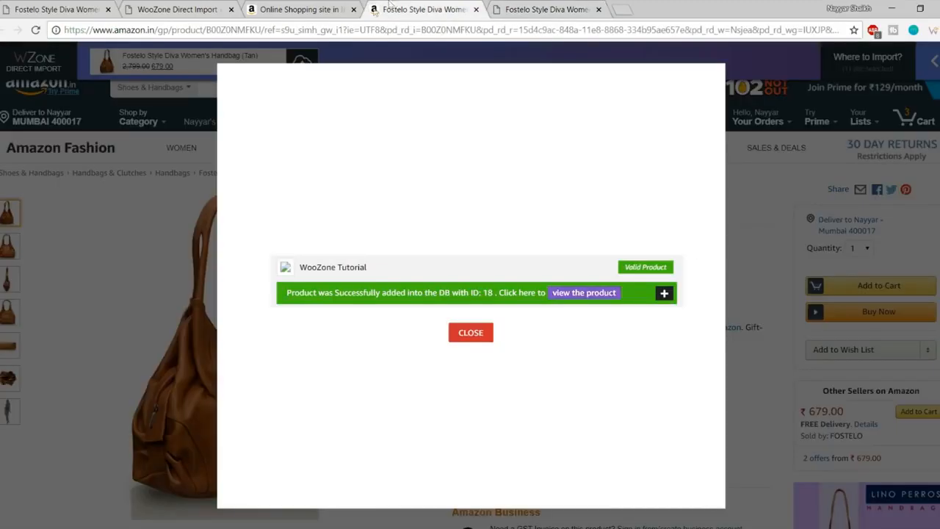
pyautogui.click(472, 332)
pyautogui.scroll(-5, 703, 314)
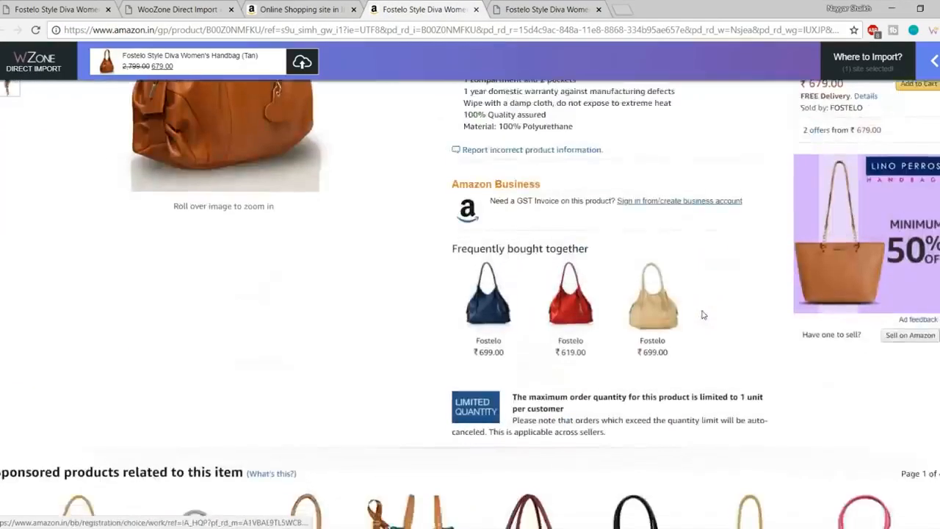
pyautogui.scroll(5, 697, 345)
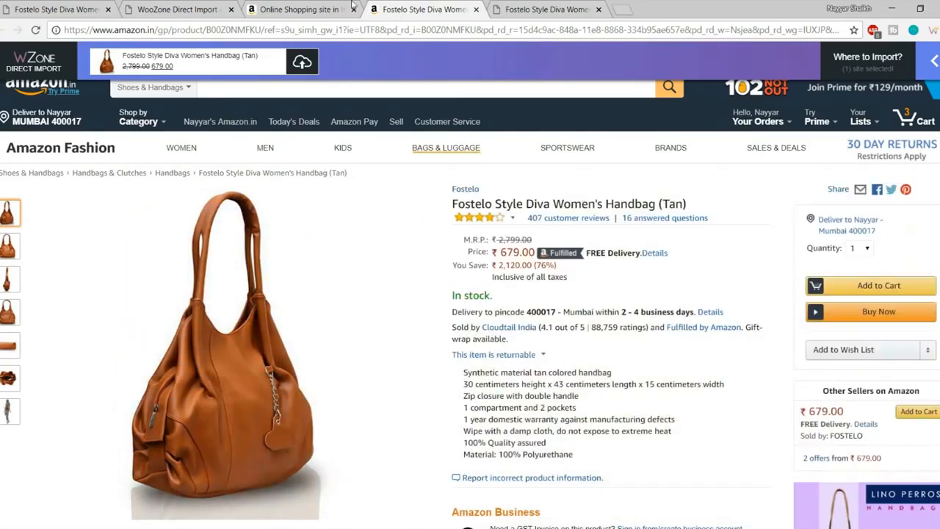
pyautogui.click(353, 7)
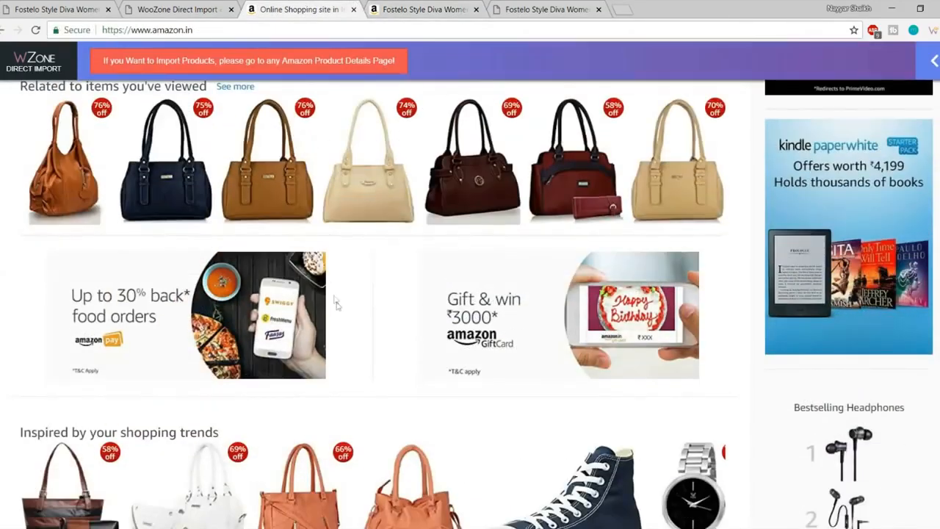
pyautogui.scroll(10, 331, 299)
pyautogui.moveTo(96, 67); pyautogui.dragTo(389, 68)
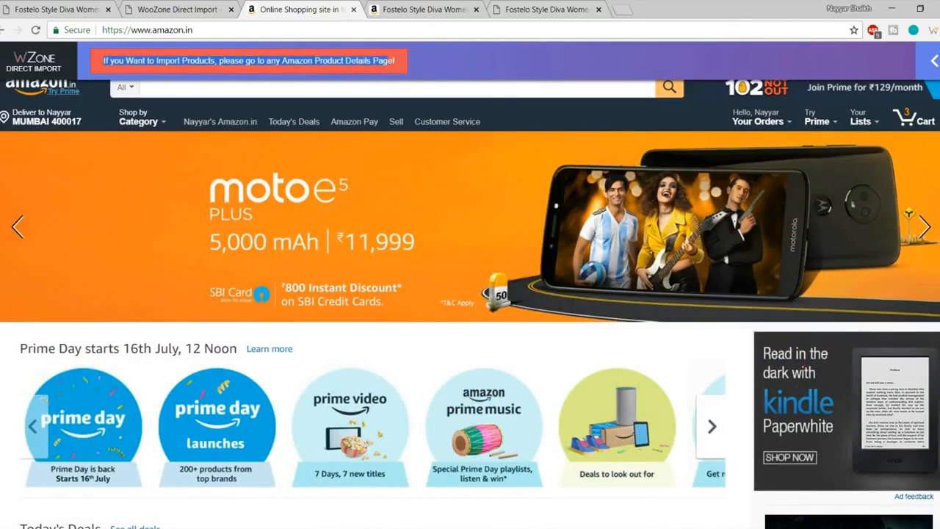
pyautogui.click(390, 67)
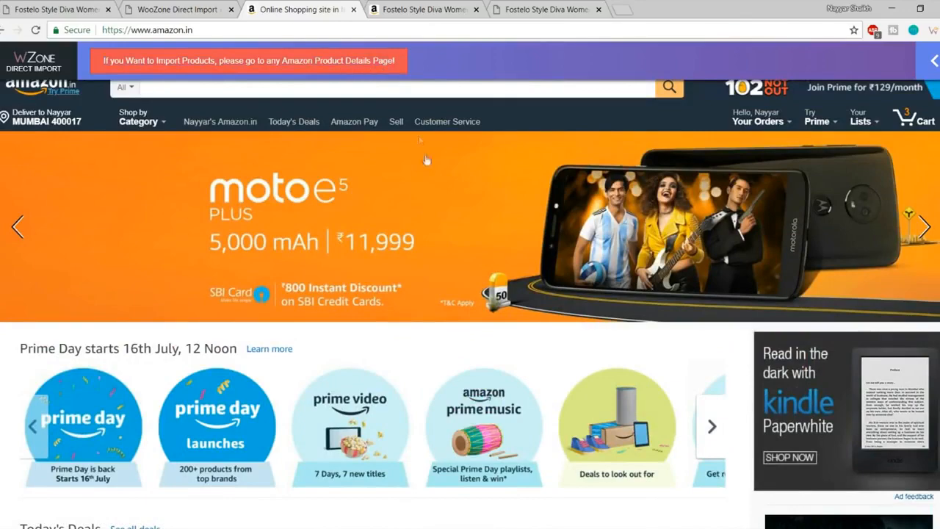
pyautogui.scroll(-5, 419, 140)
pyautogui.scroll(-5, 520, 288)
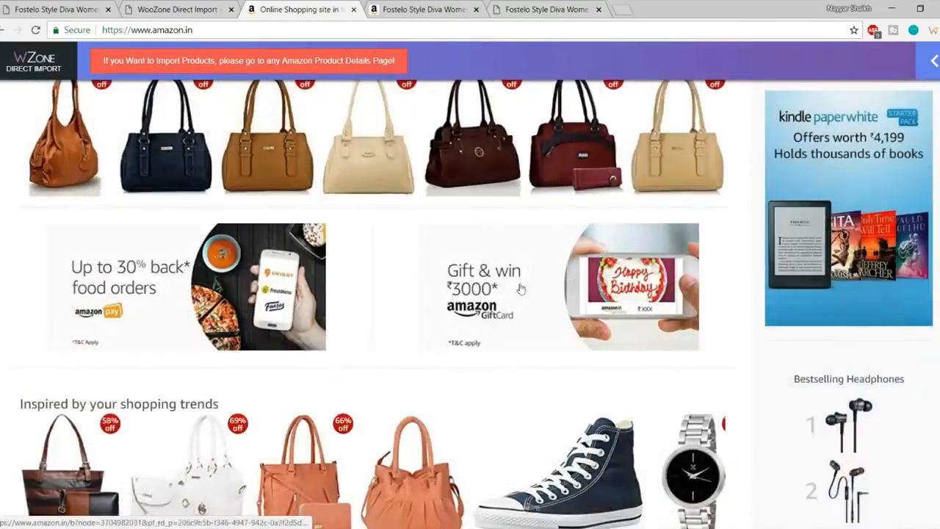
# Step: Close both Amazon tabs and return to the WooZone Direct Import page
pyautogui.click(409, 9)
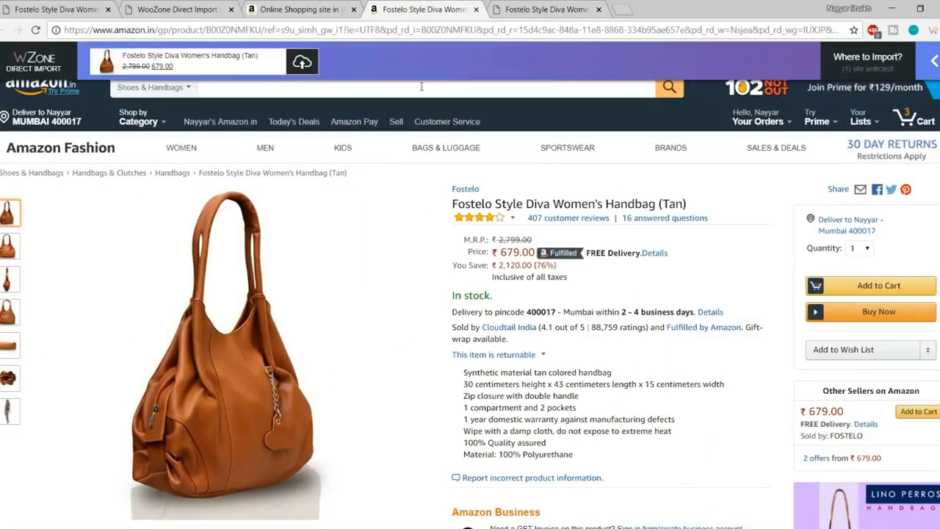
pyautogui.click(316, 6)
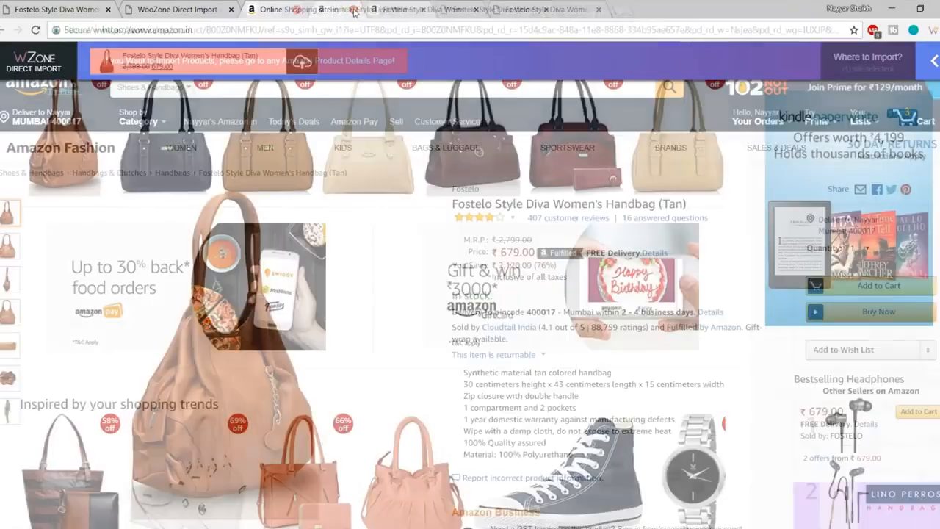
pyautogui.click(353, 9)
pyautogui.hotkey('ctrl', 'w')
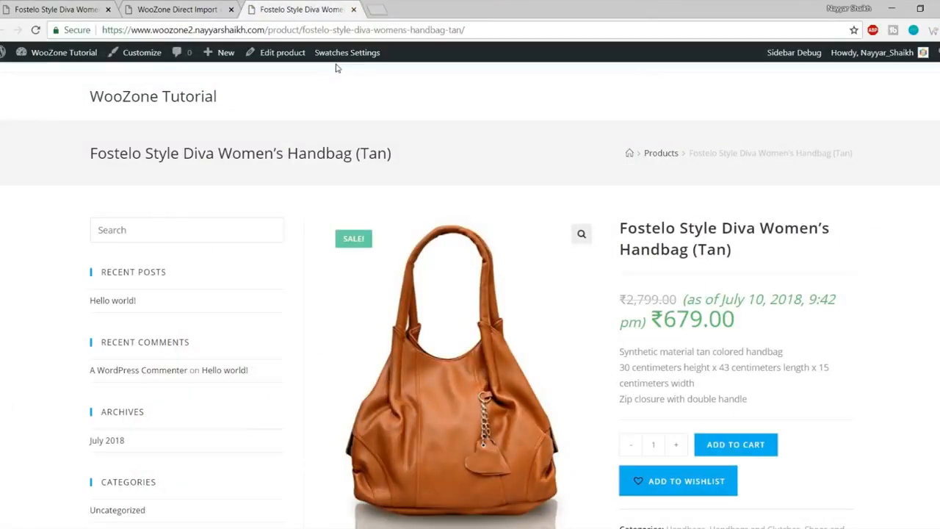
pyautogui.click(202, 6)
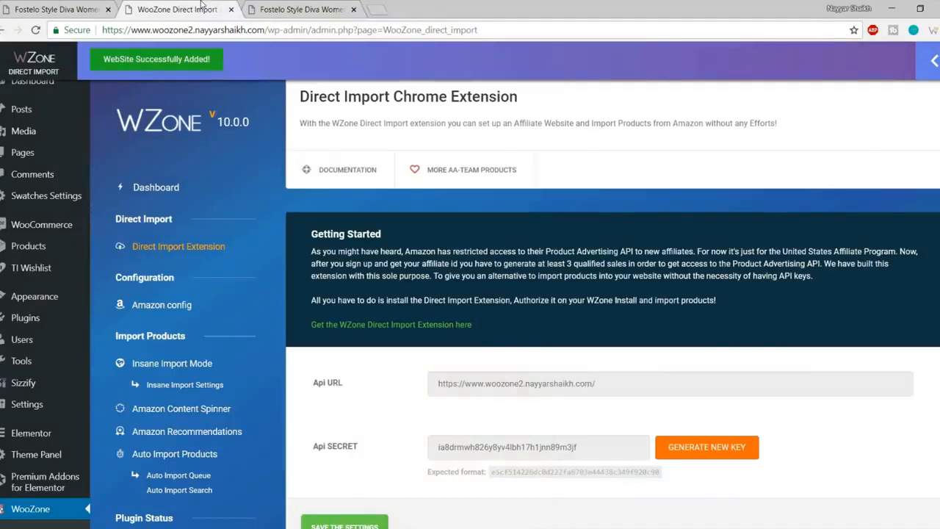
# Step: Open Insane Import Mode from the WZone Dashboard and focus the Keyword field
pyautogui.click(153, 187)
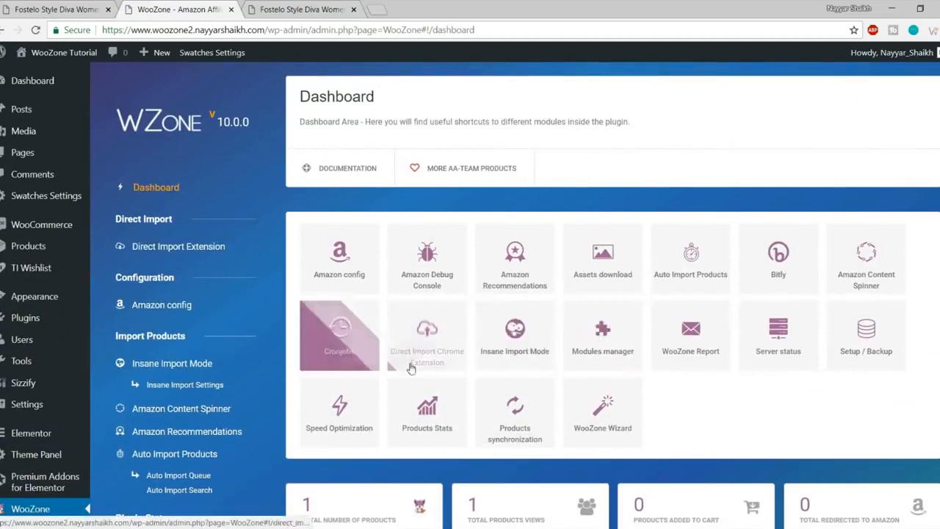
pyautogui.click(529, 351)
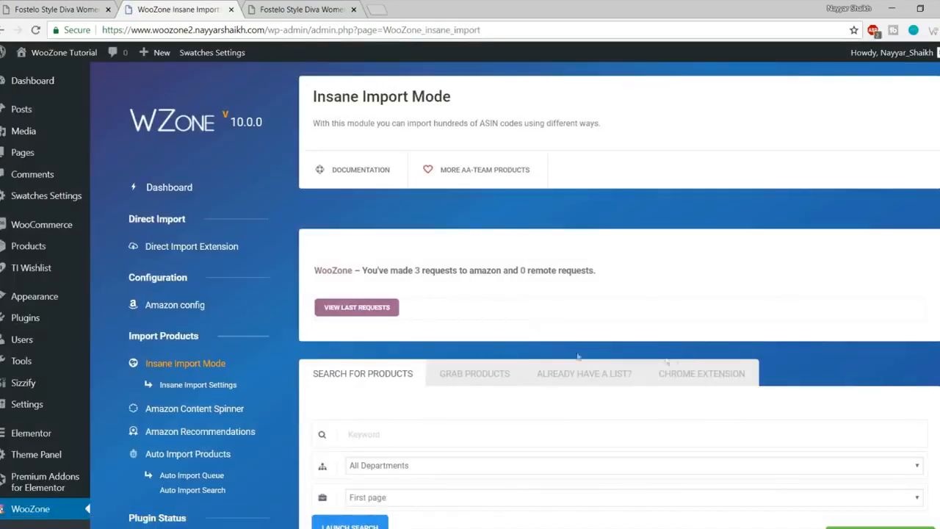
pyautogui.scroll(-3, 704, 371)
pyautogui.click(371, 186)
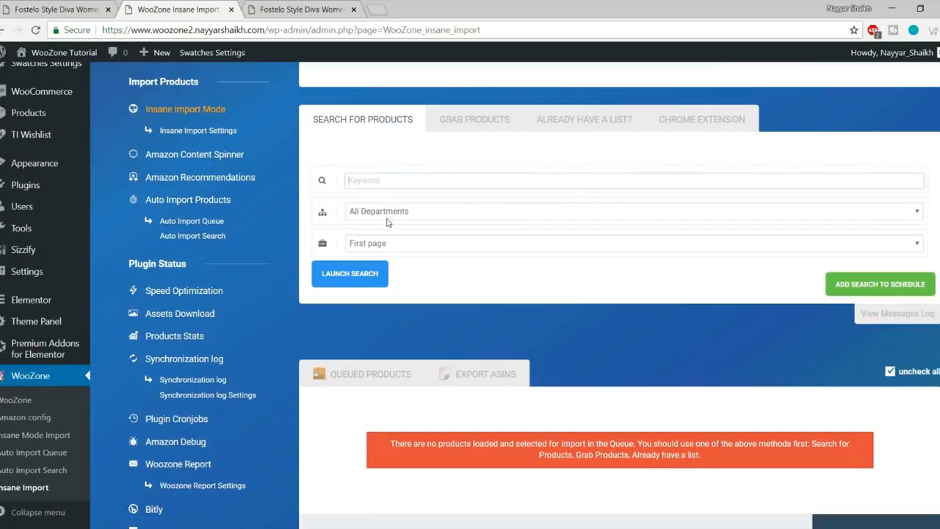
# Step: Copy 'Fostelo' from the imported handbag's title into the Keyword field
pyautogui.click(284, 7)
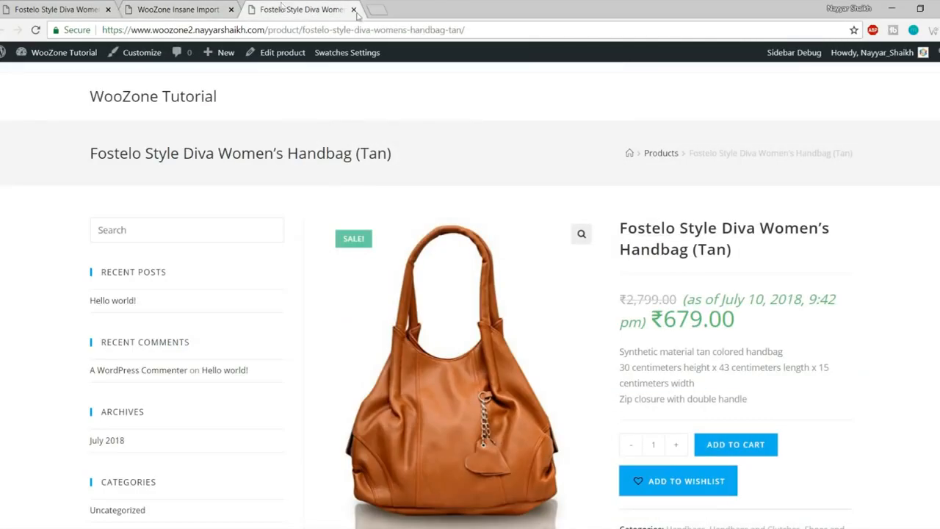
pyautogui.moveTo(620, 227); pyautogui.dragTo(679, 228)
pyautogui.hotkey('ctrl', 'c')
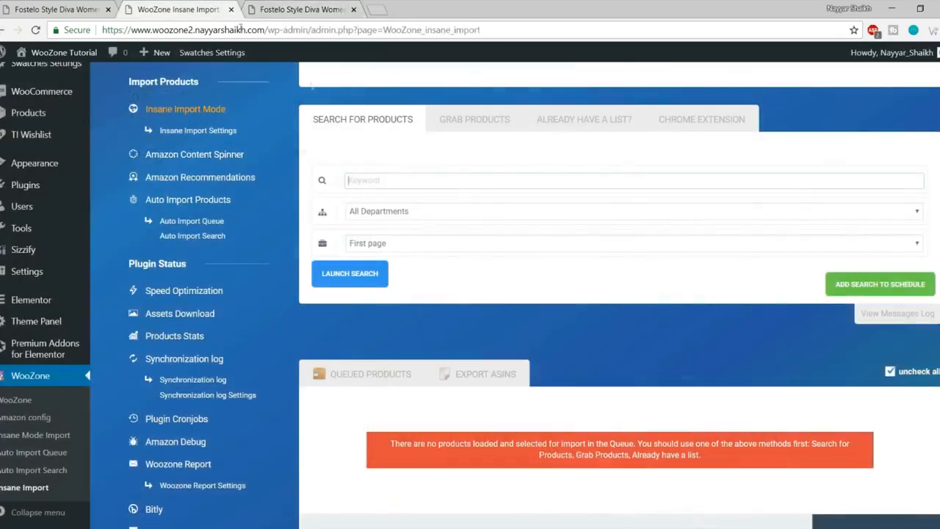
pyautogui.click(212, 7)
pyautogui.hotkey('ctrl', 'v')
pyautogui.click(408, 211)
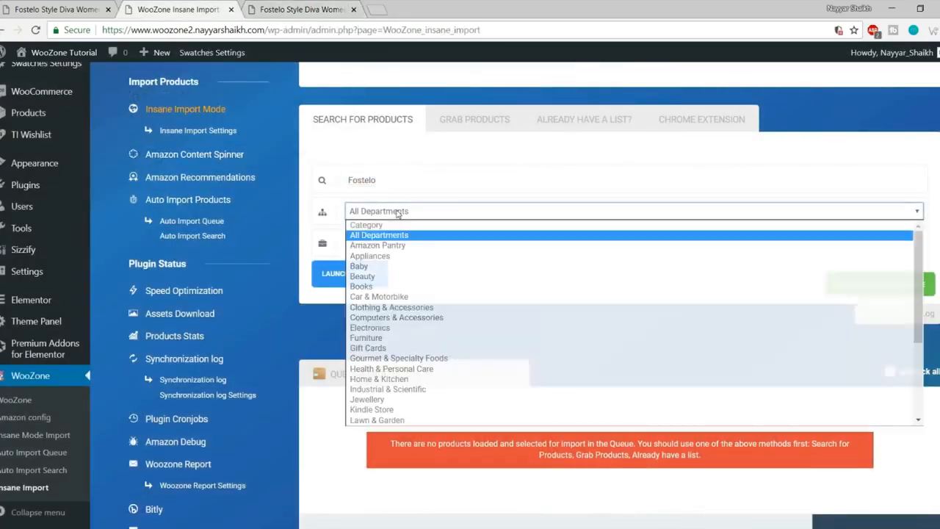
# Step: Choose Luggage & Bags as the search department
pyautogui.scroll(-3, 410, 338)
pyautogui.scroll(5, 409, 337)
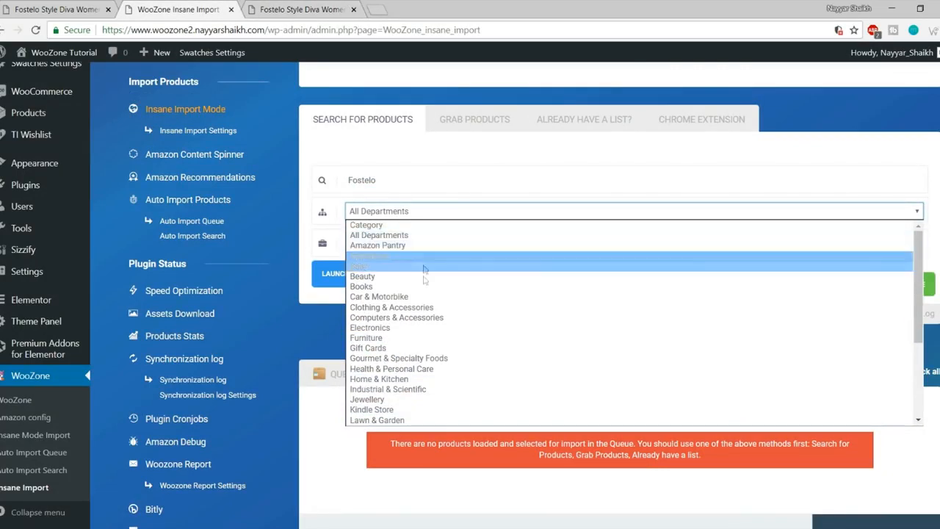
pyautogui.click(469, 177)
pyautogui.click(412, 213)
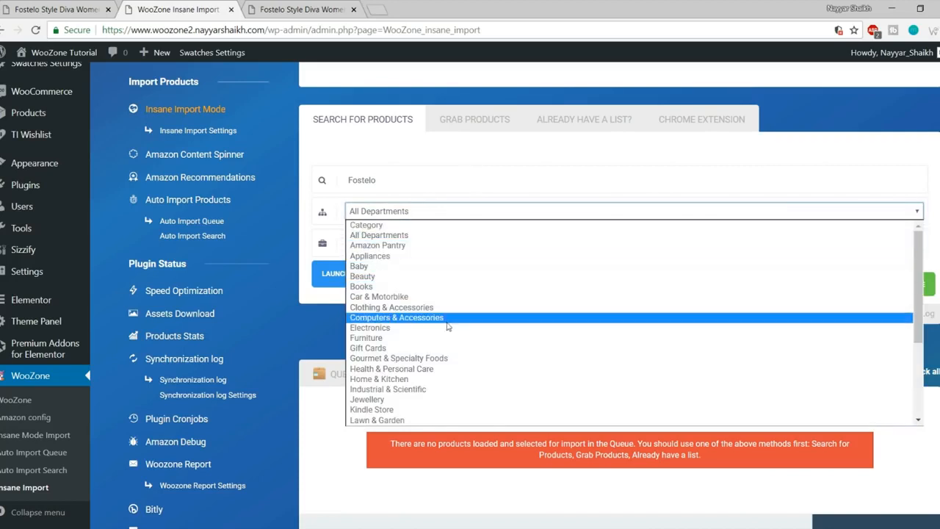
pyautogui.scroll(-3, 446, 345)
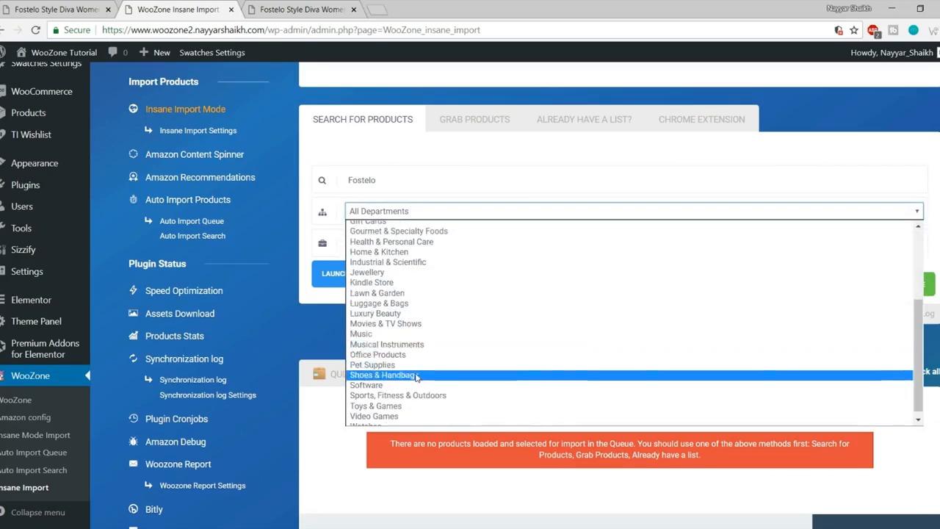
pyautogui.click(409, 303)
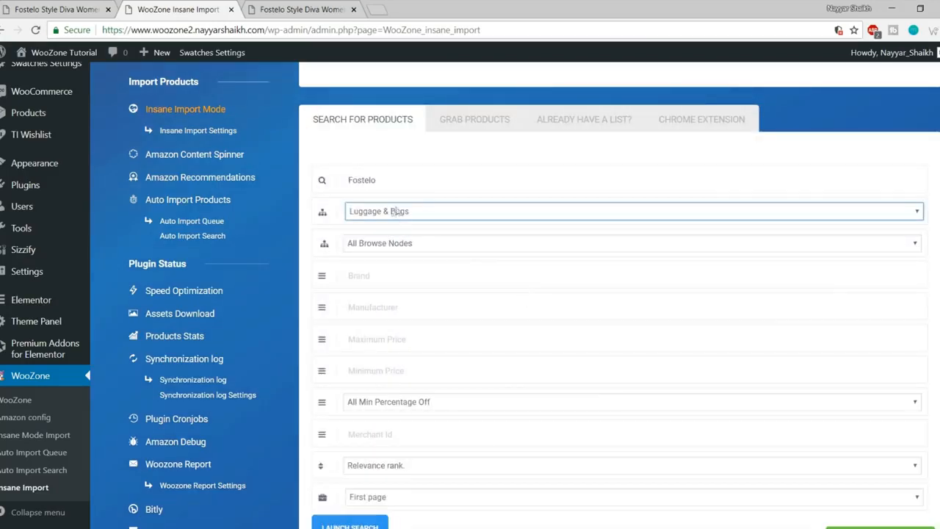
# Step: Narrow the browse node to Handbags & Clutches, keeping All Browse Nodes for the next level
pyautogui.scroll(-2, 436, 302)
pyautogui.scroll(2, 457, 353)
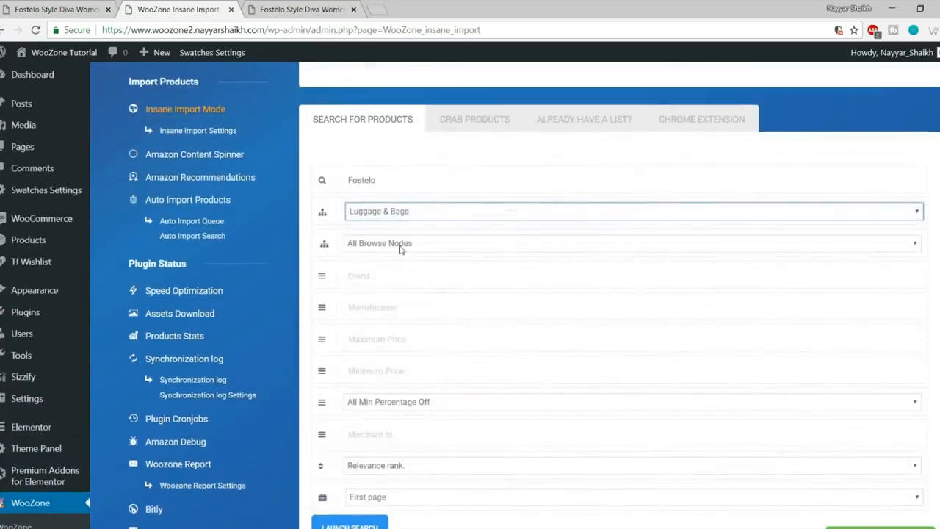
pyautogui.click(400, 248)
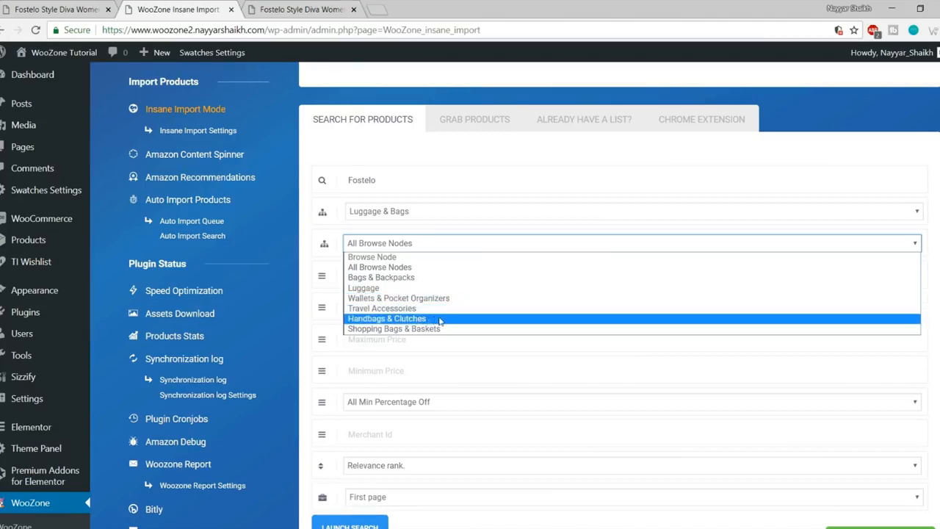
pyautogui.click(411, 325)
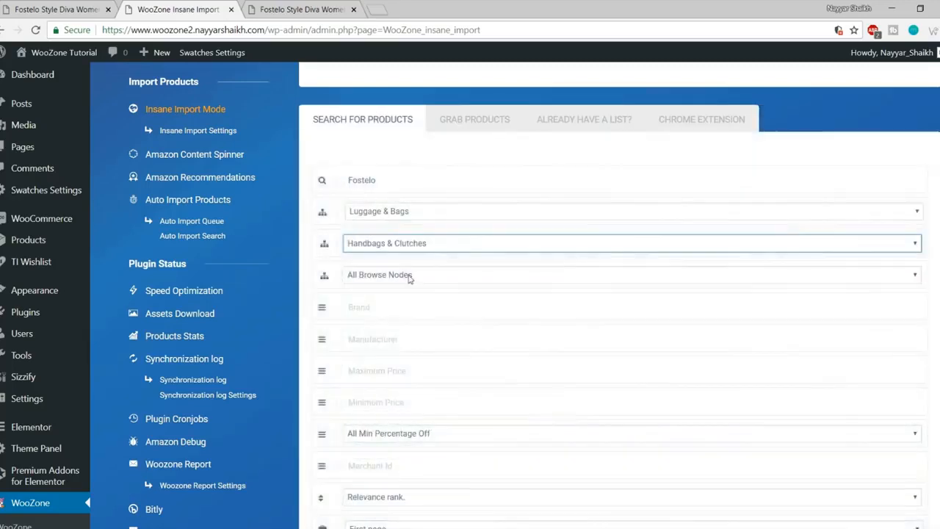
pyautogui.click(410, 276)
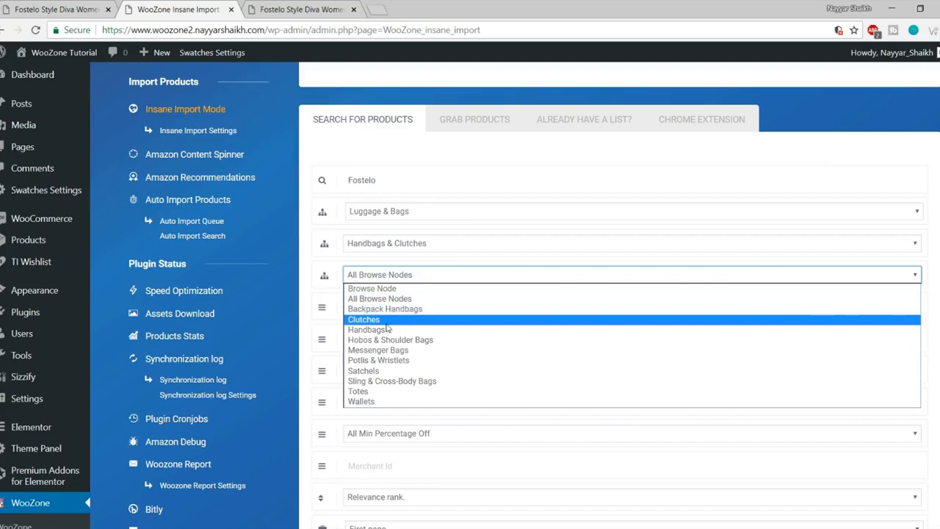
pyautogui.click(408, 277)
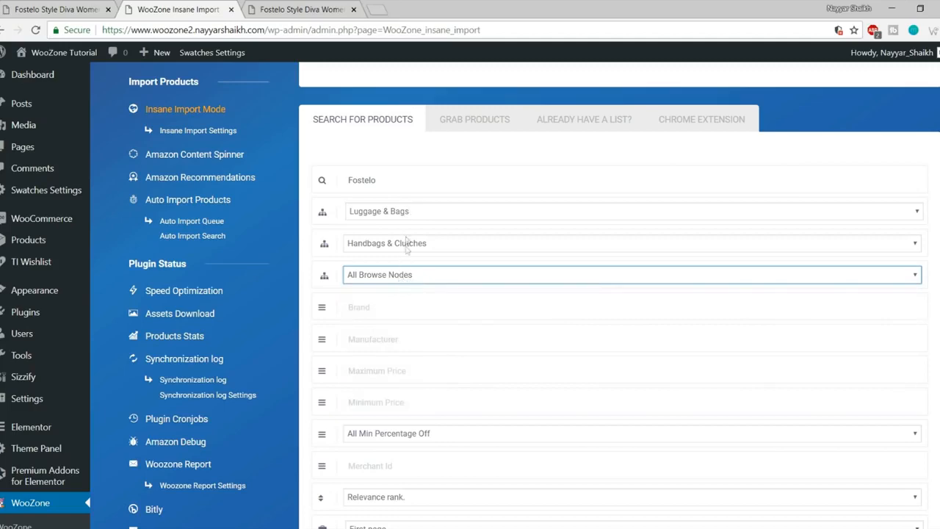
pyautogui.click(396, 277)
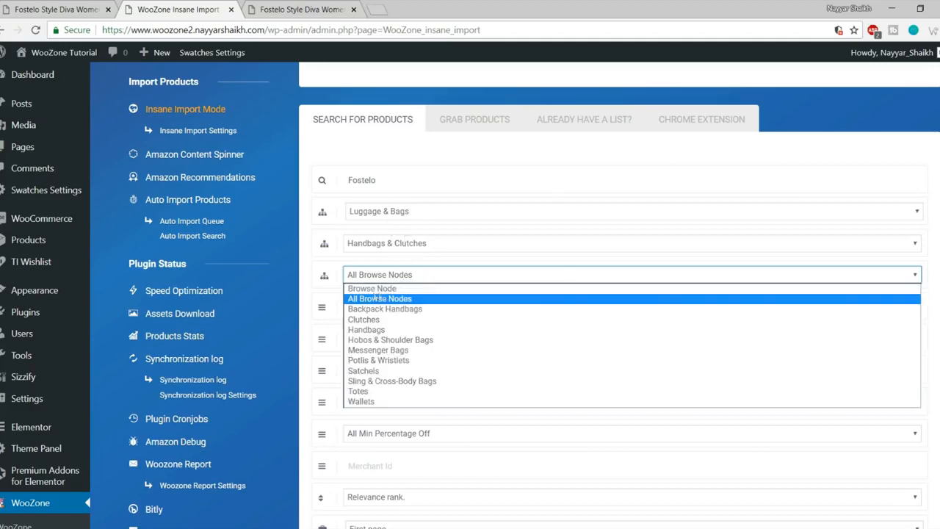
pyautogui.click(381, 297)
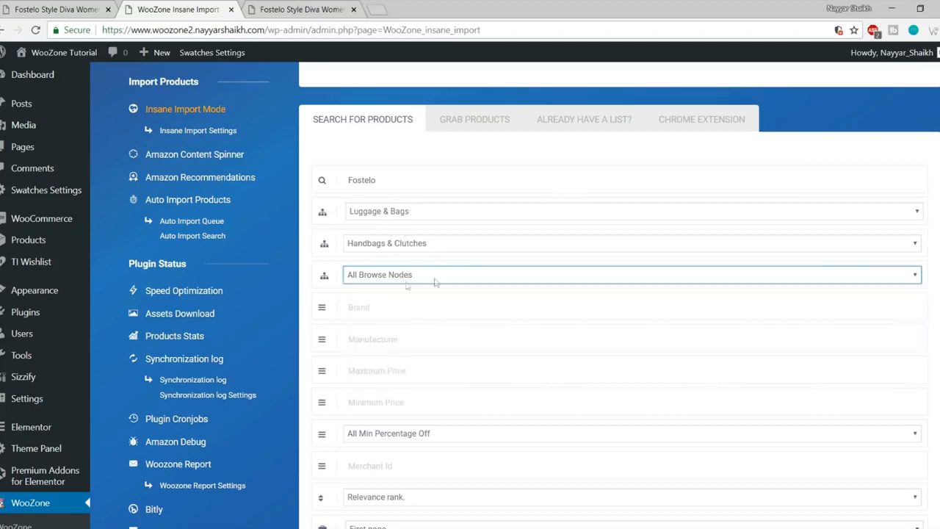
pyautogui.scroll(-2, 506, 310)
pyautogui.click(395, 184)
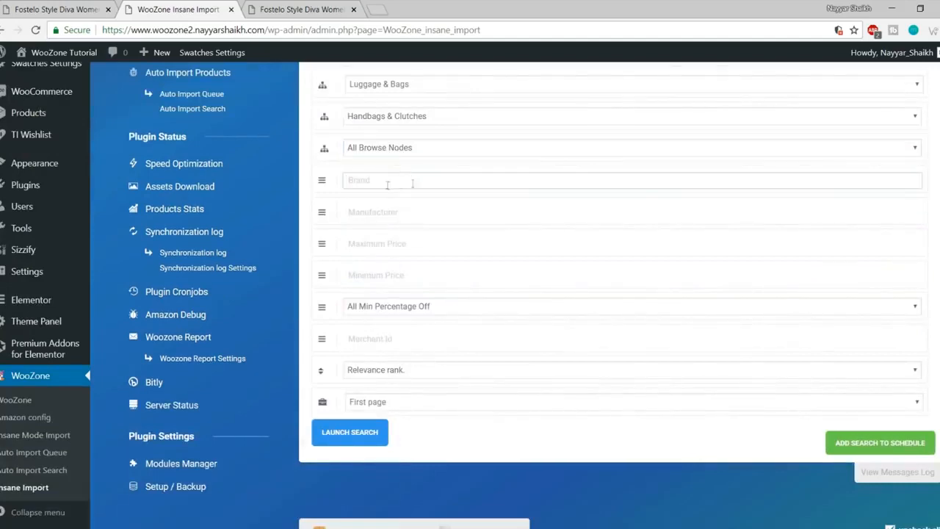
pyautogui.click(406, 212)
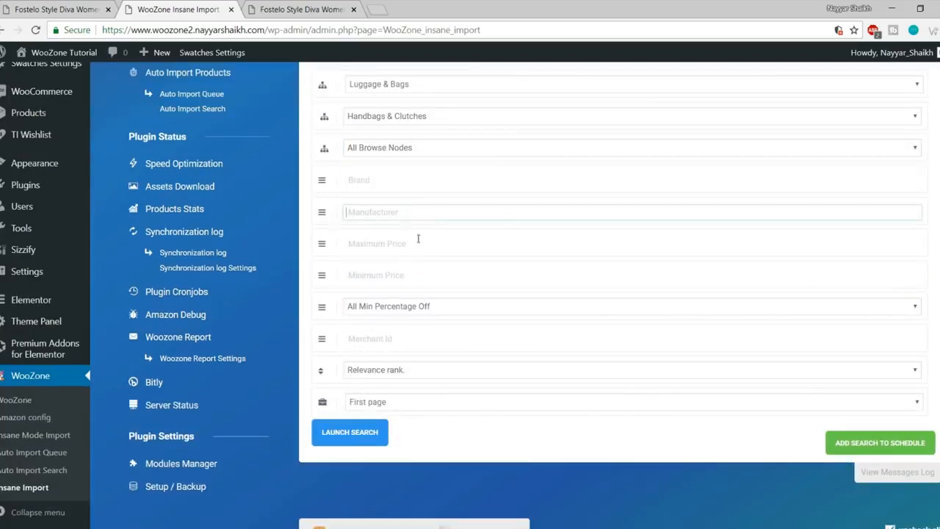
pyautogui.click(420, 241)
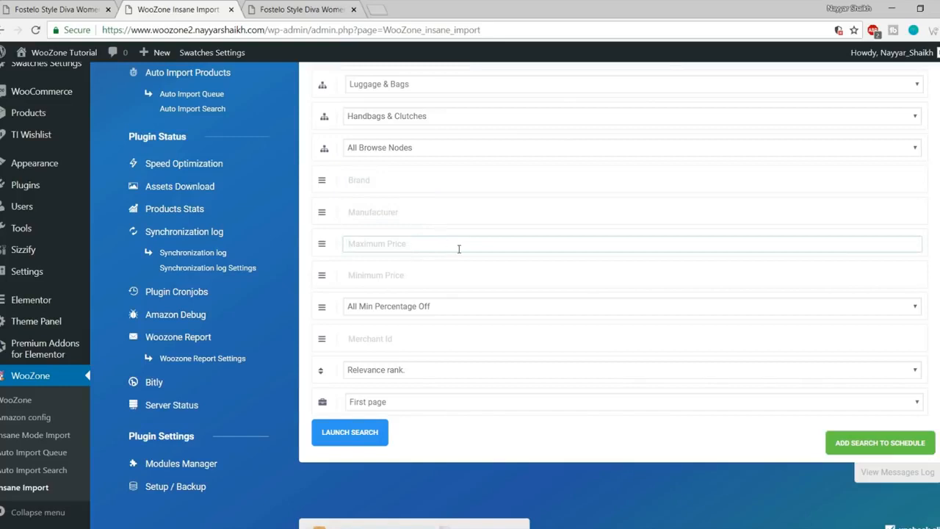
pyautogui.click(422, 276)
pyautogui.click(415, 246)
pyautogui.click(417, 281)
pyautogui.click(418, 244)
pyautogui.scroll(-2, 409, 324)
pyautogui.click(411, 164)
pyautogui.click(410, 180)
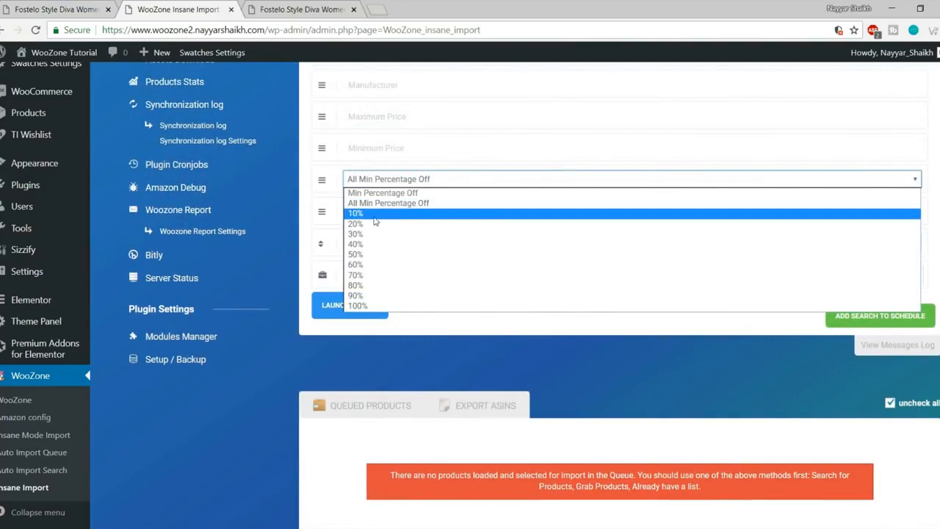
pyautogui.click(377, 184)
pyautogui.click(378, 184)
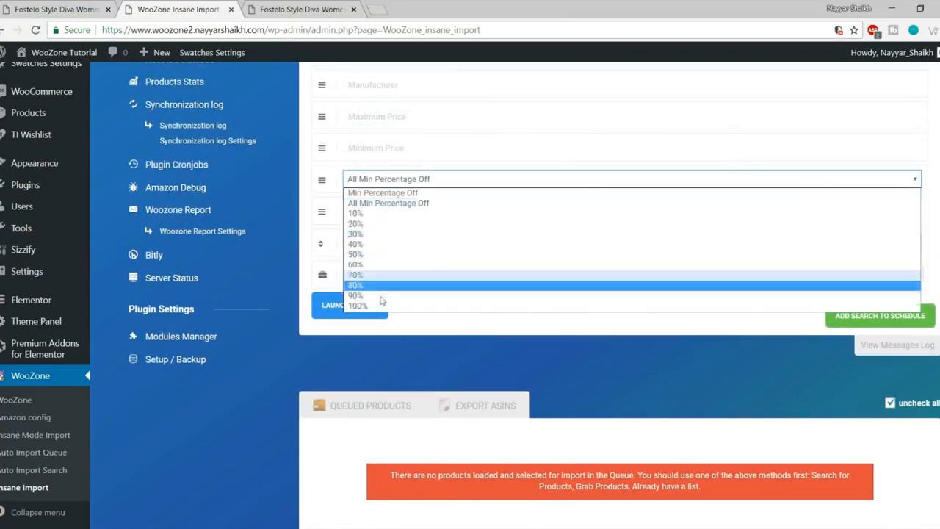
pyautogui.click(390, 178)
pyautogui.scroll(1, 412, 268)
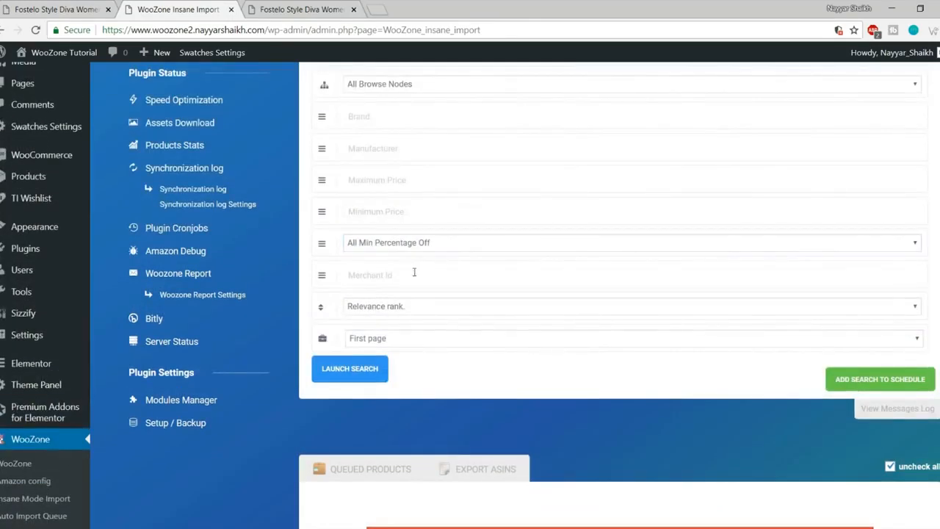
pyautogui.scroll(3, 373, 230)
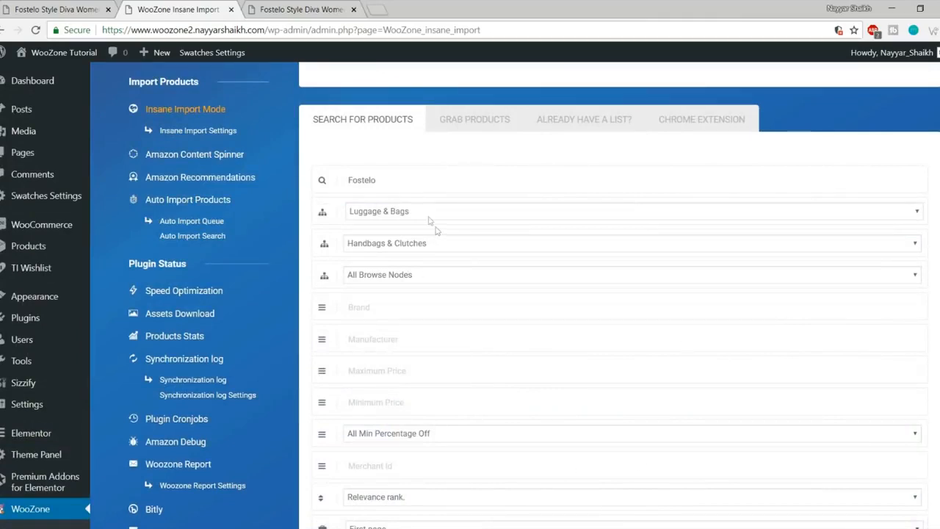
# Step: Keep Luggage & Bags and set Minimum Price 100 and Maximum Price 5000
pyautogui.moveTo(381, 180); pyautogui.dragTo(320, 181)
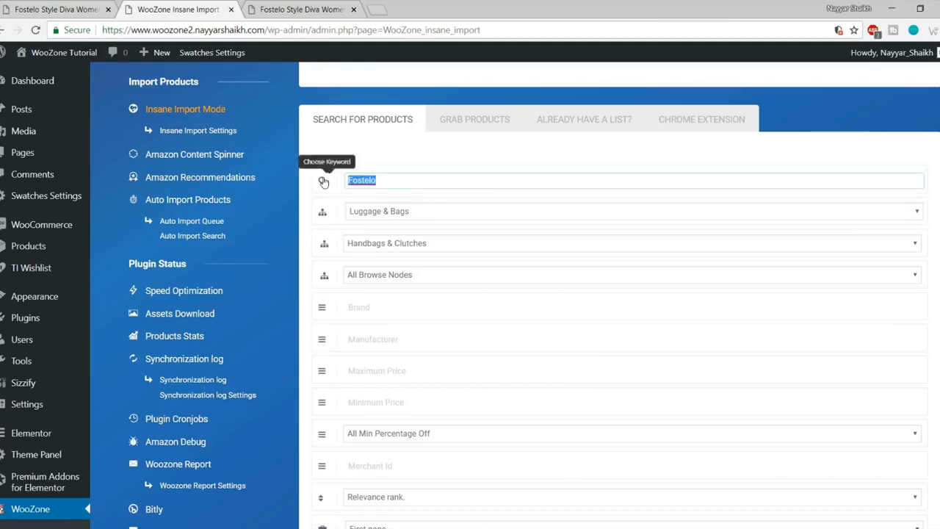
pyautogui.click(390, 213)
pyautogui.click(411, 422)
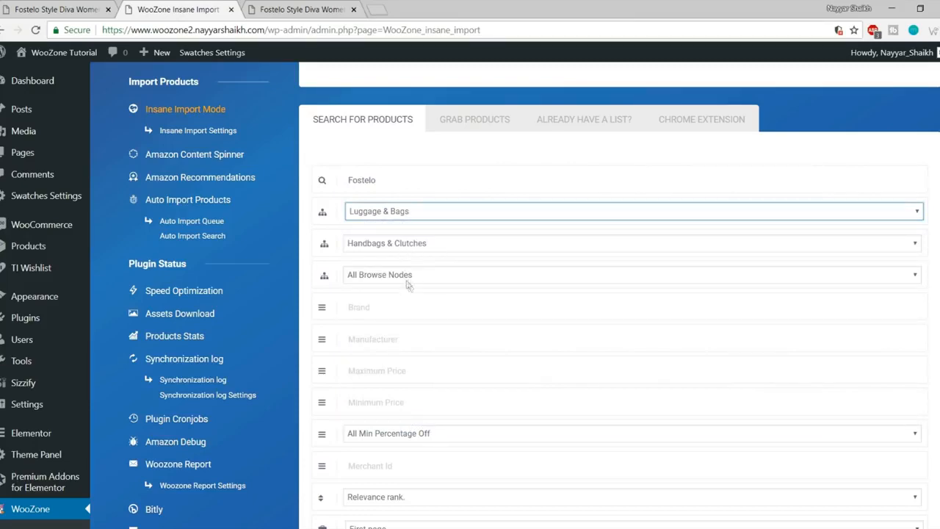
pyautogui.scroll(-3, 485, 306)
pyautogui.click(398, 215)
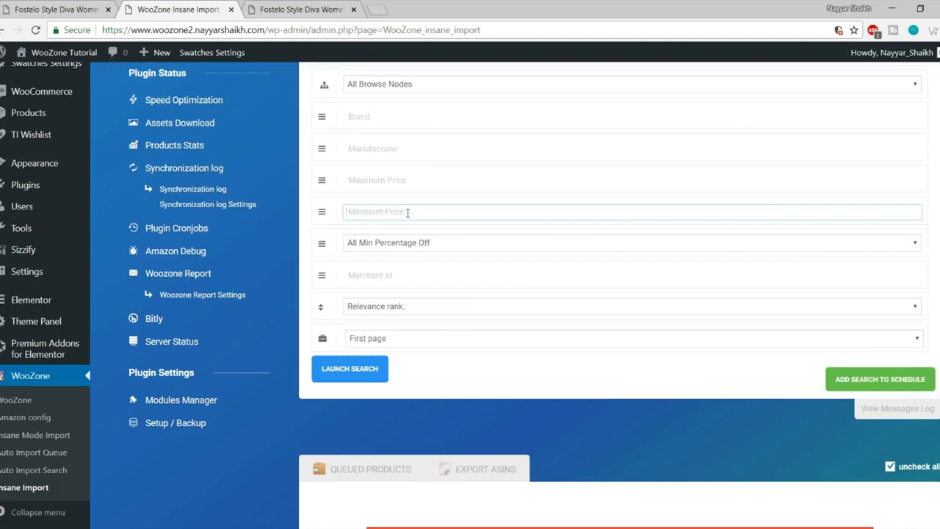
pyautogui.click(386, 180)
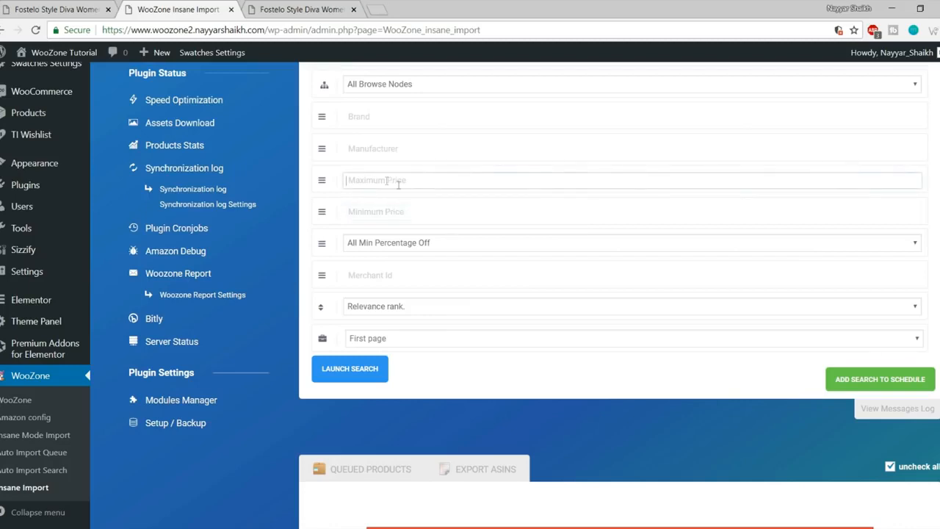
pyautogui.click(399, 209)
pyautogui.write('100')
pyautogui.click(403, 184)
pyautogui.write('5')
pyautogui.click(401, 226)
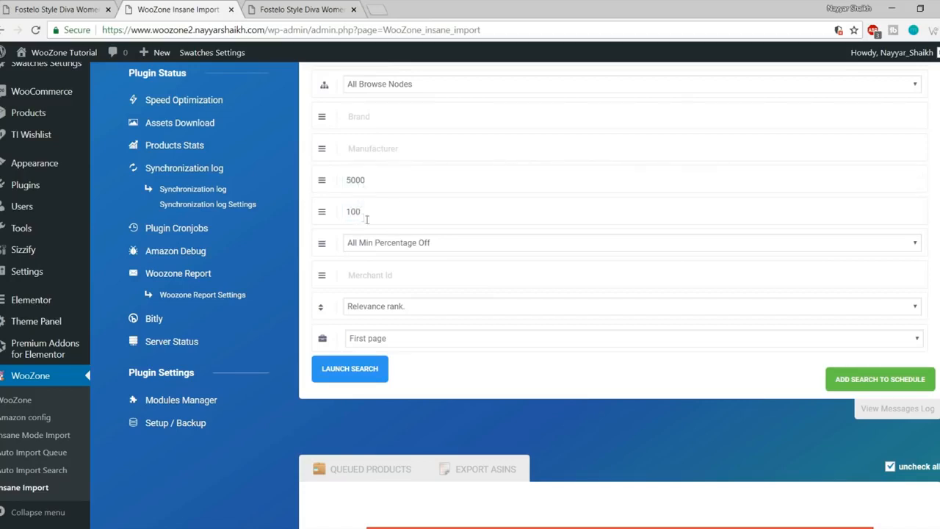
# Step: Require at least 10% off, keep one results page, and launch the search
pyautogui.click(449, 244)
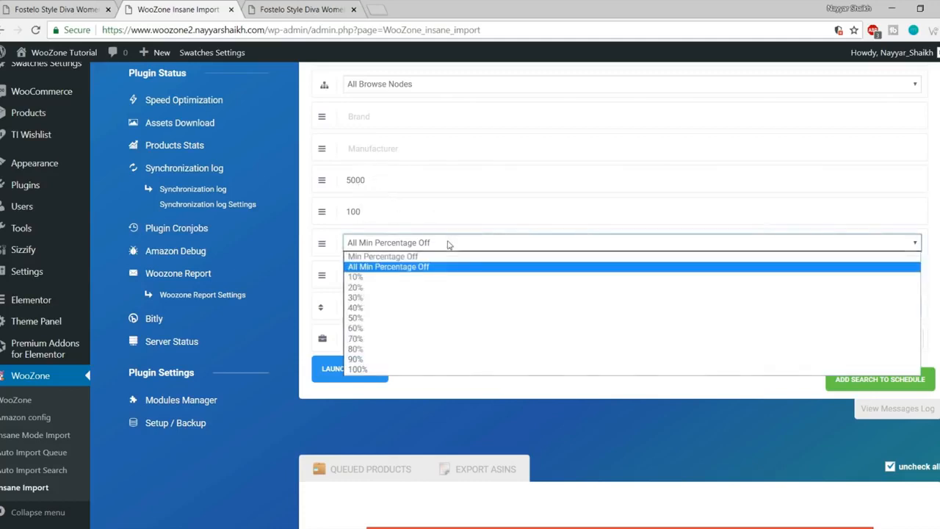
pyautogui.click(372, 279)
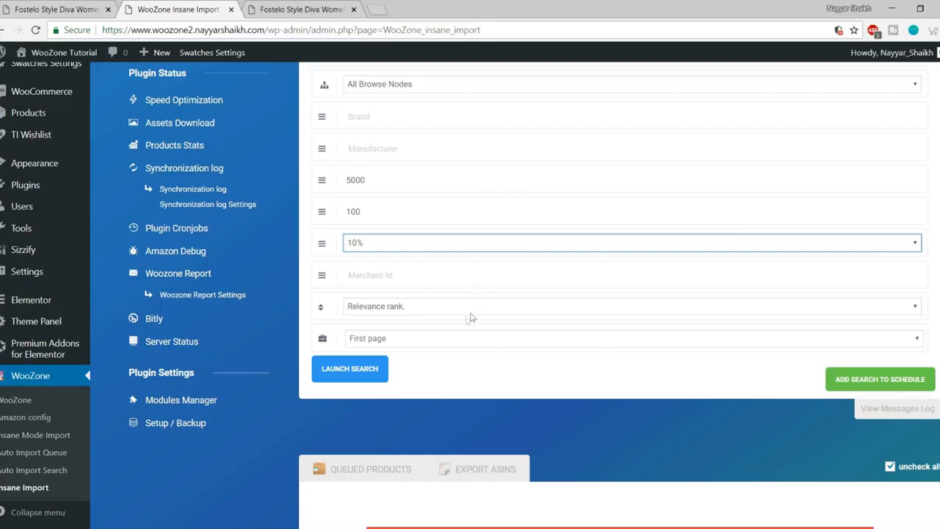
pyautogui.click(418, 343)
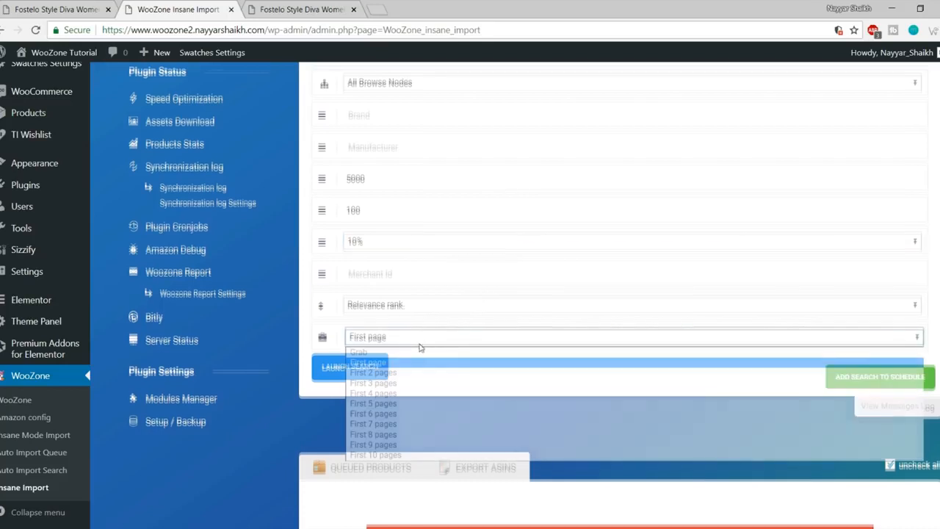
pyautogui.scroll(-1, 412, 334)
pyautogui.click(407, 280)
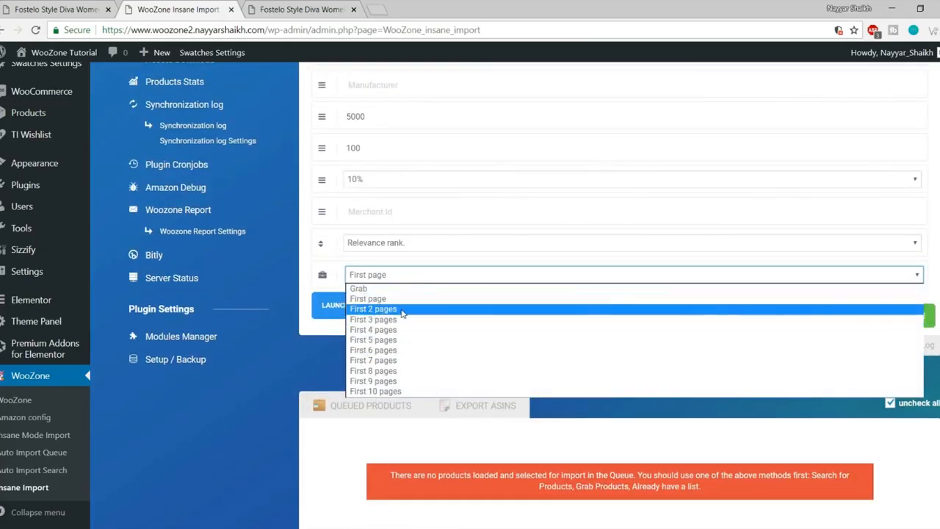
pyautogui.click(410, 279)
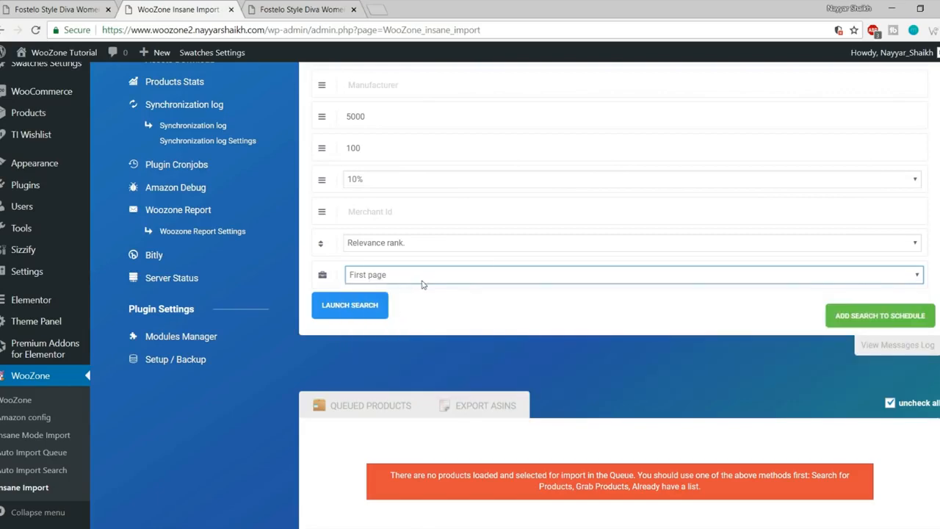
pyautogui.scroll(3, 438, 381)
pyautogui.scroll(-2, 438, 381)
pyautogui.click(350, 368)
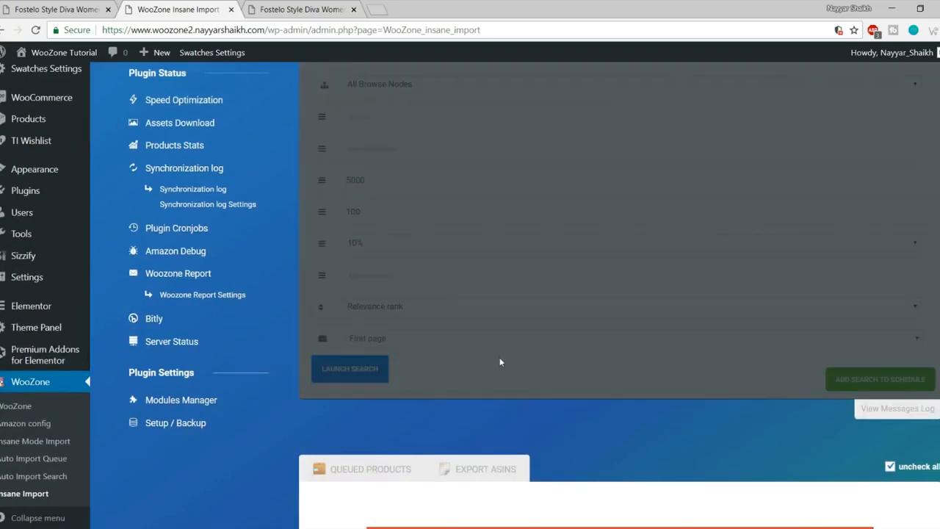
# Step: Keep the beige Fostelo Elite handbag checked and uncheck the tan Westside and Jessy Stylish handbags
pyautogui.scroll(-3, 476, 422)
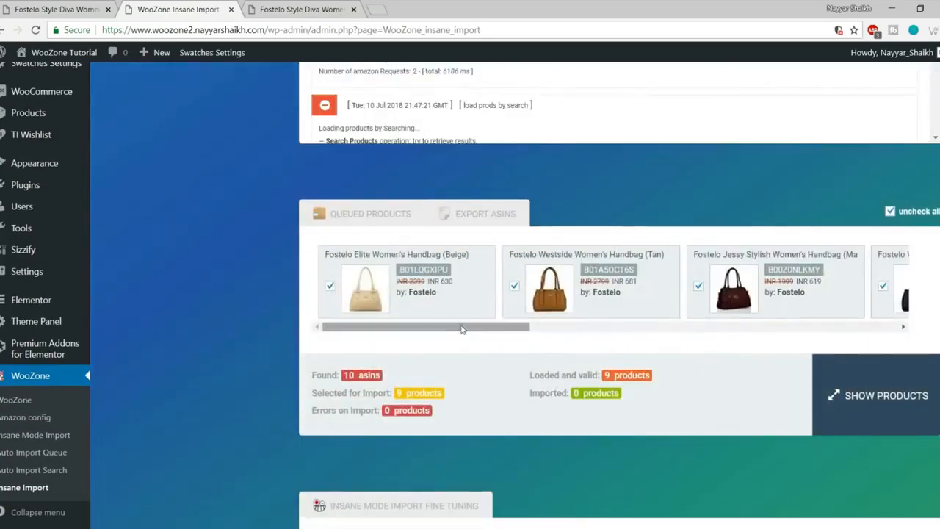
pyautogui.moveTo(461, 329); pyautogui.dragTo(394, 356)
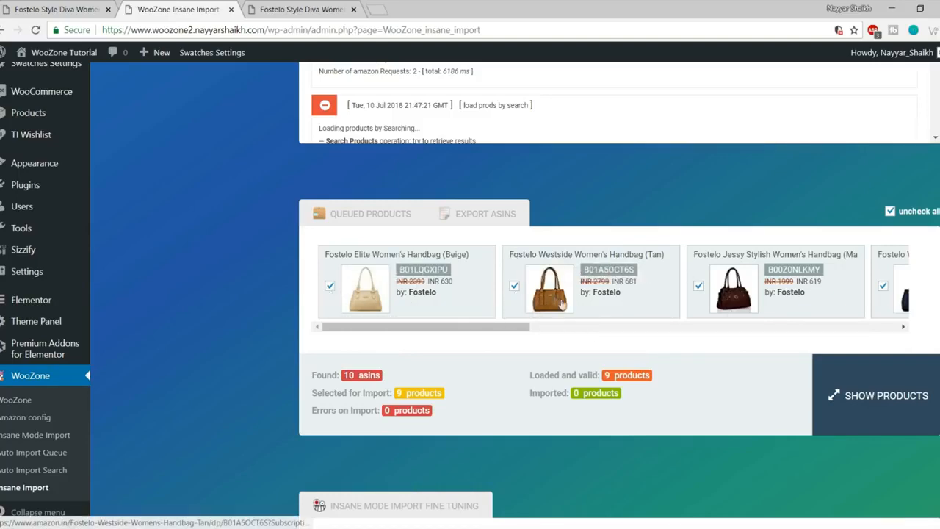
pyautogui.click(330, 287)
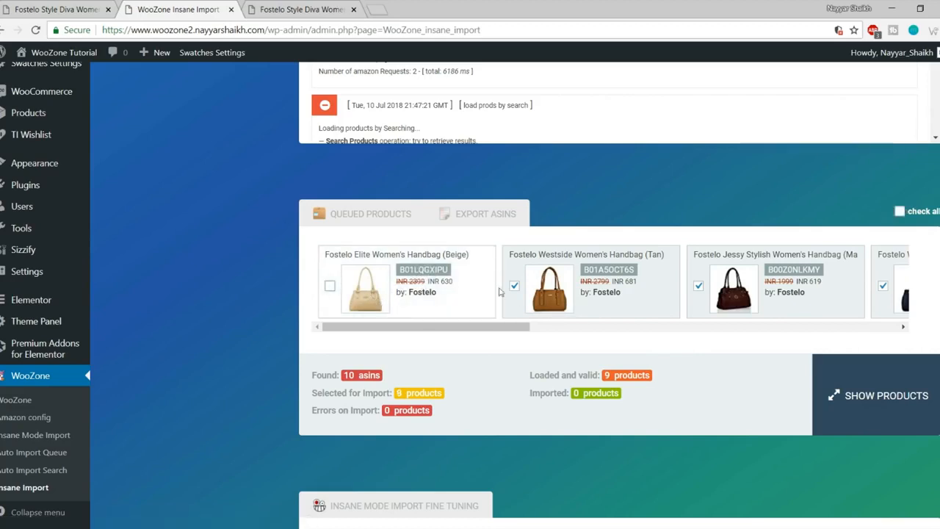
pyautogui.click(330, 288)
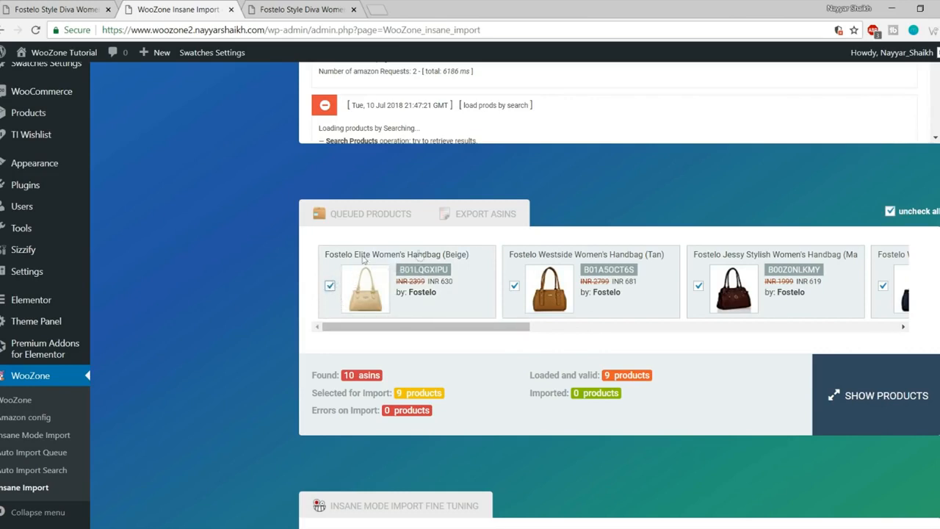
pyautogui.click(514, 286)
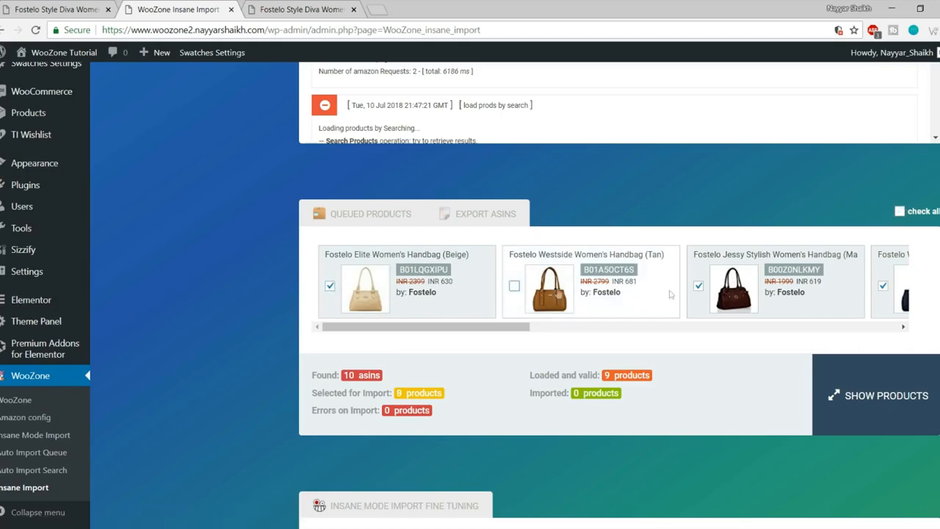
pyautogui.click(699, 287)
# Step: Uncheck the blue Westside, Versatile clutch, Princess Diana, Aurielle and Kathleen handbags
pyautogui.moveTo(509, 326); pyautogui.dragTo(650, 326)
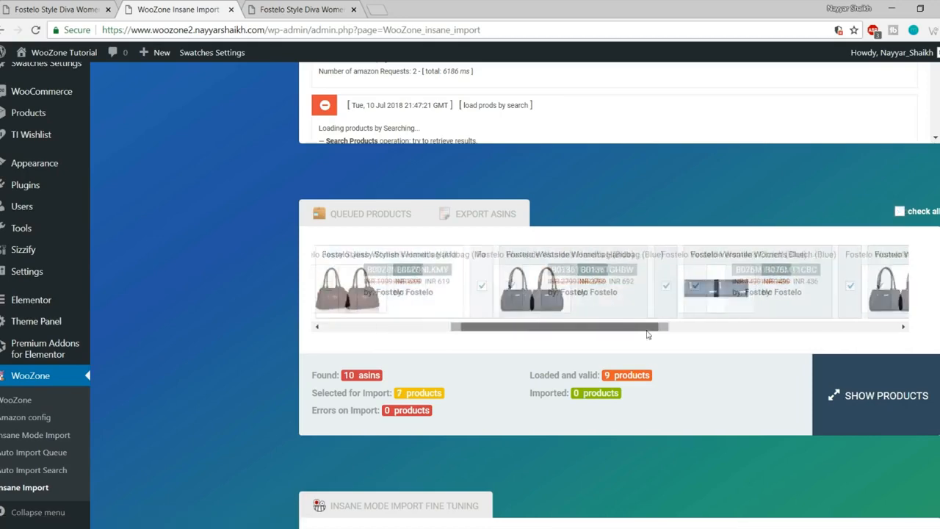
pyautogui.click(480, 286)
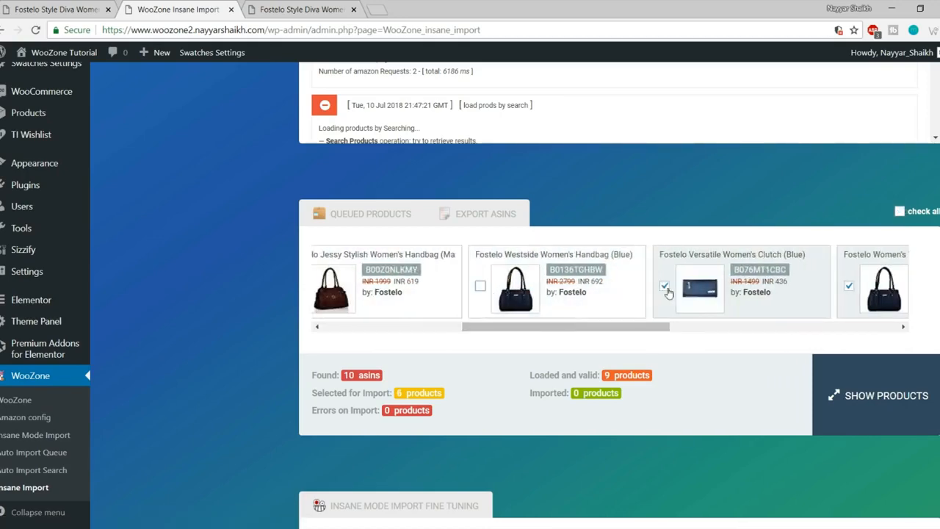
pyautogui.click(664, 286)
pyautogui.moveTo(608, 331); pyautogui.dragTo(701, 330)
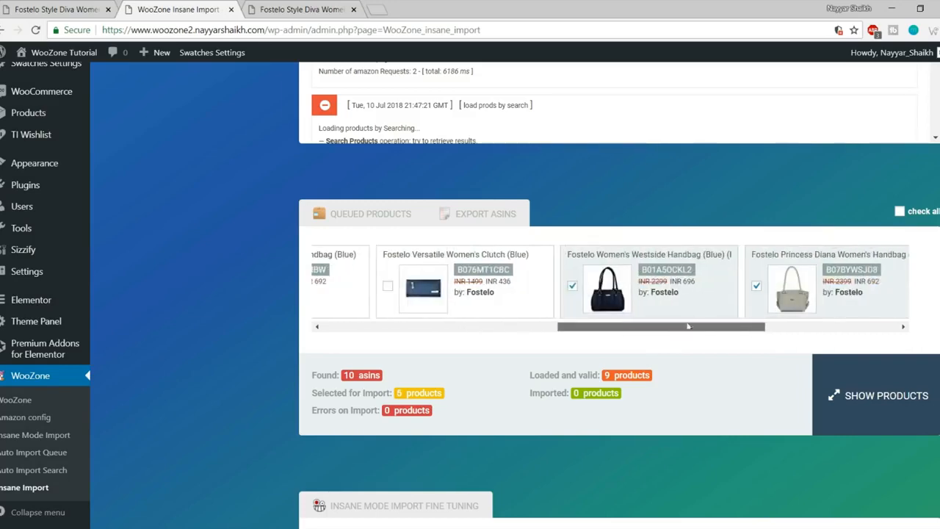
pyautogui.click(574, 286)
pyautogui.click(756, 286)
pyautogui.moveTo(708, 326); pyautogui.dragTo(841, 314)
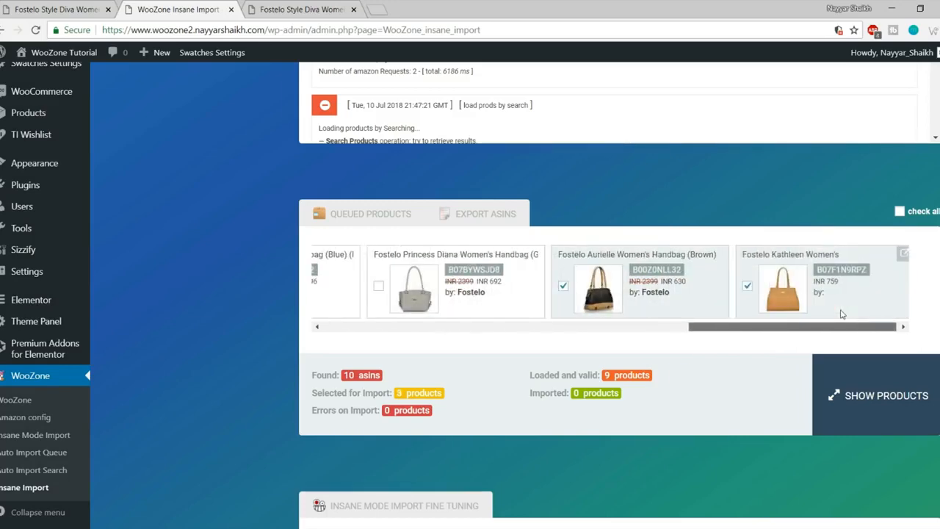
pyautogui.click(562, 285)
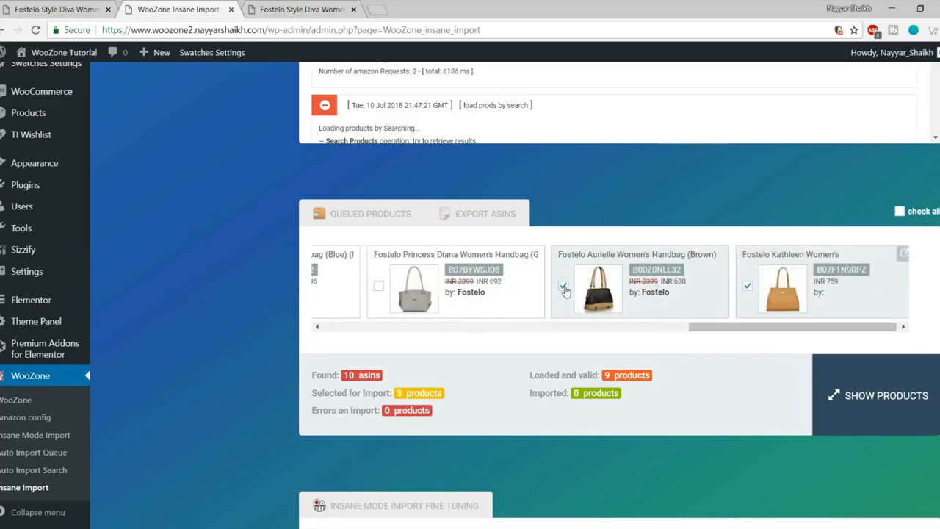
pyautogui.click(747, 286)
pyautogui.moveTo(729, 327); pyautogui.dragTo(312, 311)
pyautogui.moveTo(727, 328); pyautogui.dragTo(337, 331)
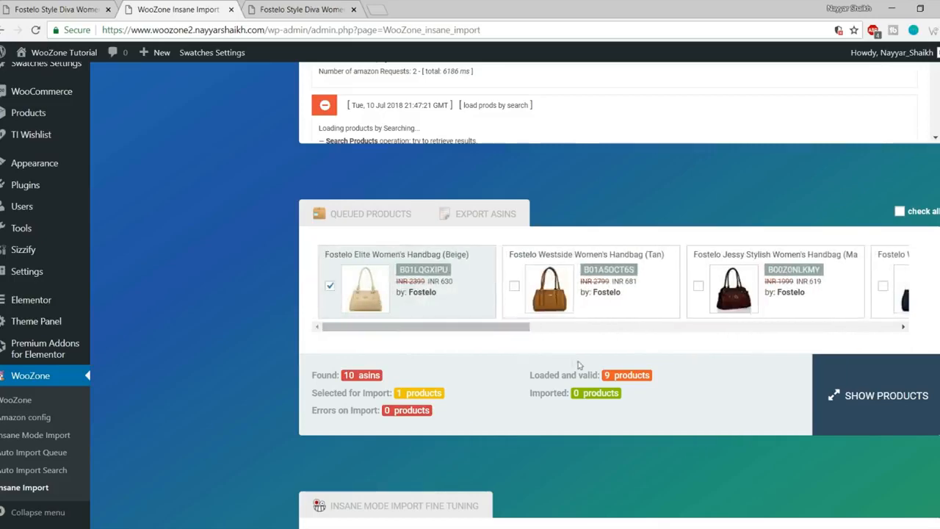
pyautogui.scroll(-2, 513, 338)
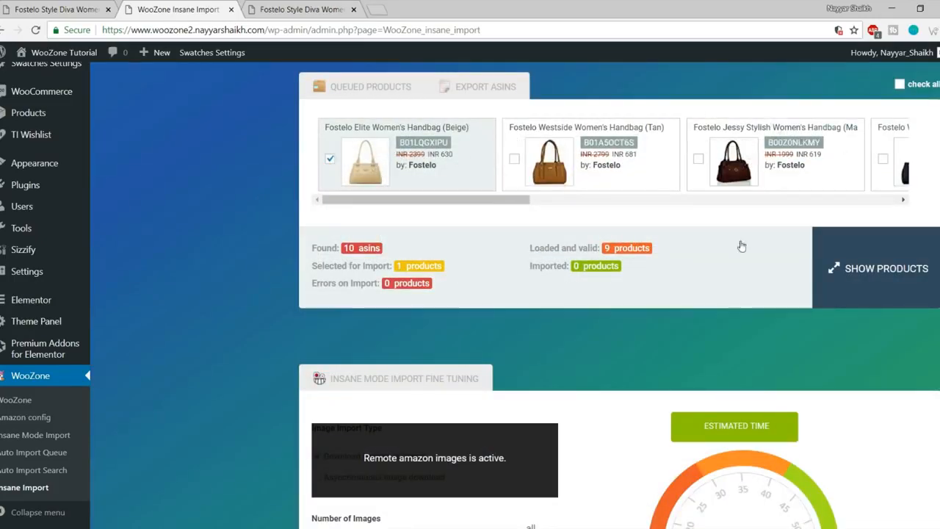
# Step: Import the beige handbag with 3 images into Amazon's category, then close the finished import box
pyautogui.scroll(-5, 741, 246)
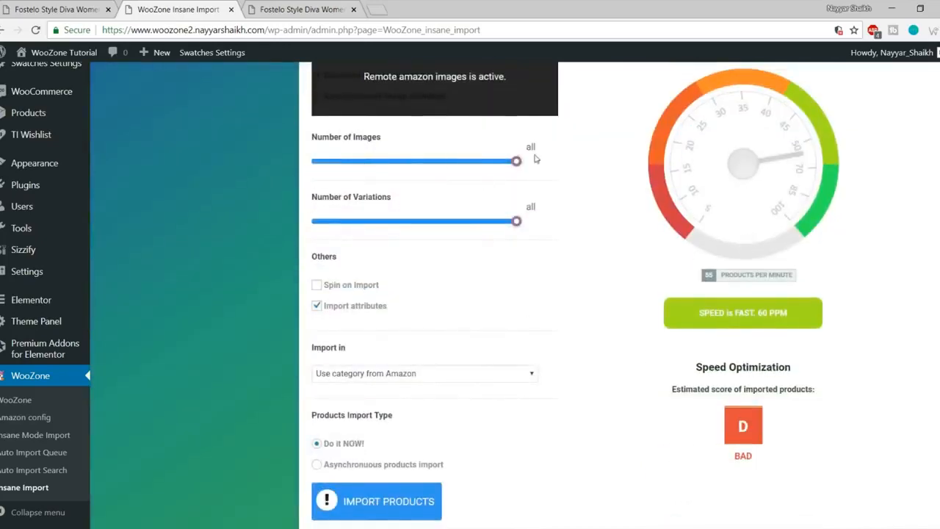
pyautogui.scroll(2, 573, 179)
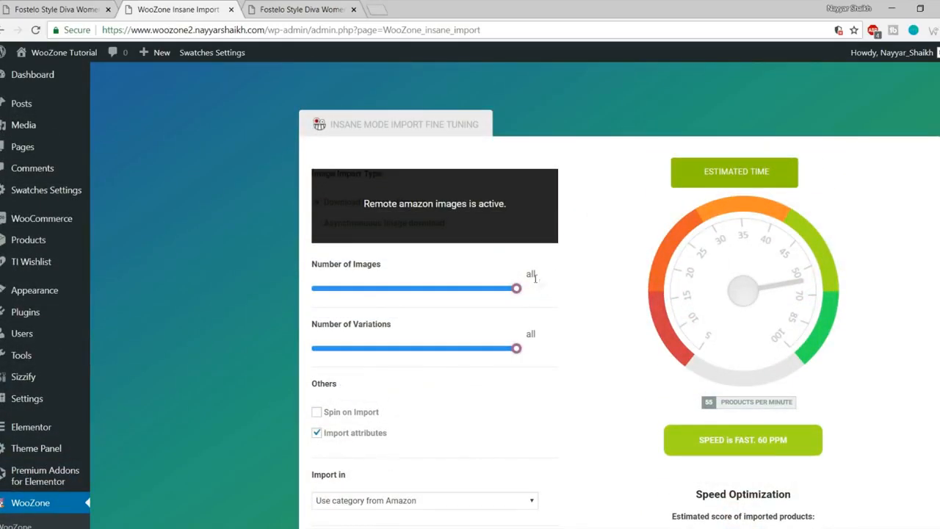
pyautogui.moveTo(517, 289); pyautogui.dragTo(579, 311)
pyautogui.moveTo(518, 291); pyautogui.dragTo(320, 301)
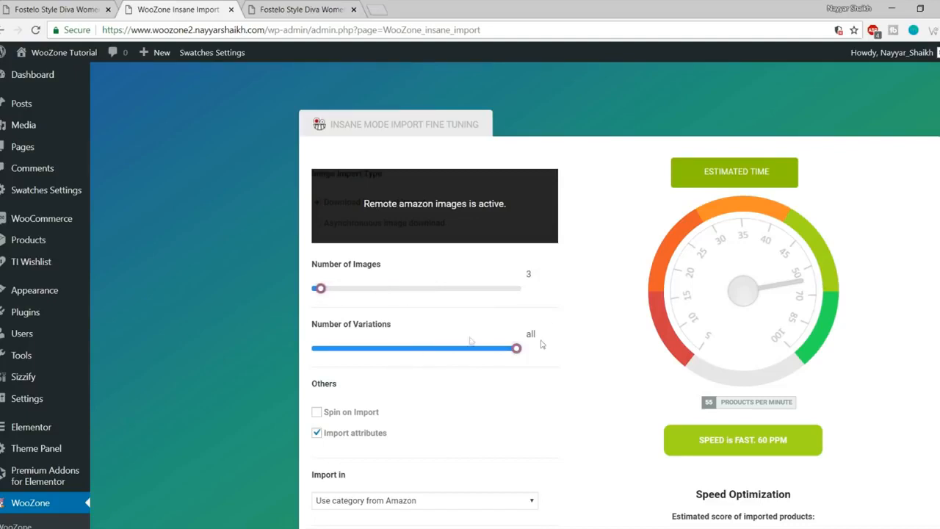
pyautogui.scroll(-3, 541, 344)
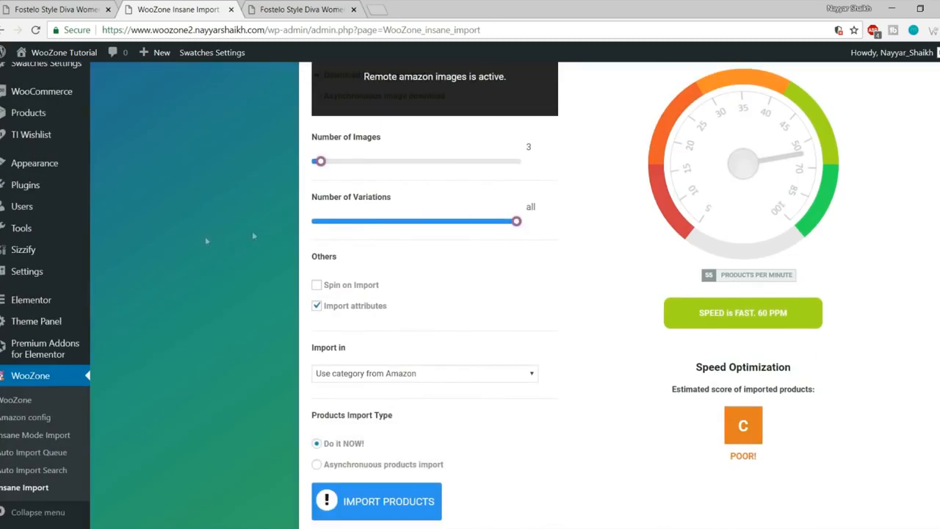
pyautogui.scroll(-3, 365, 270)
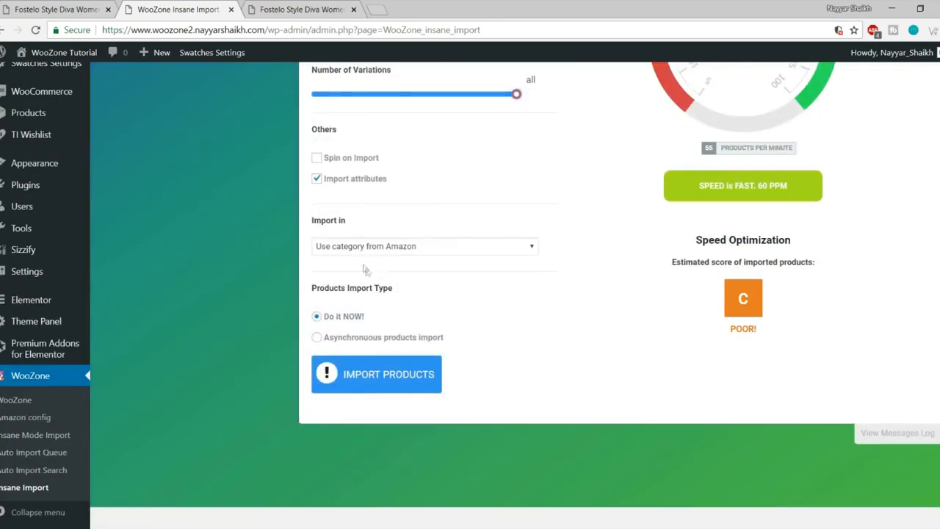
pyautogui.click(392, 248)
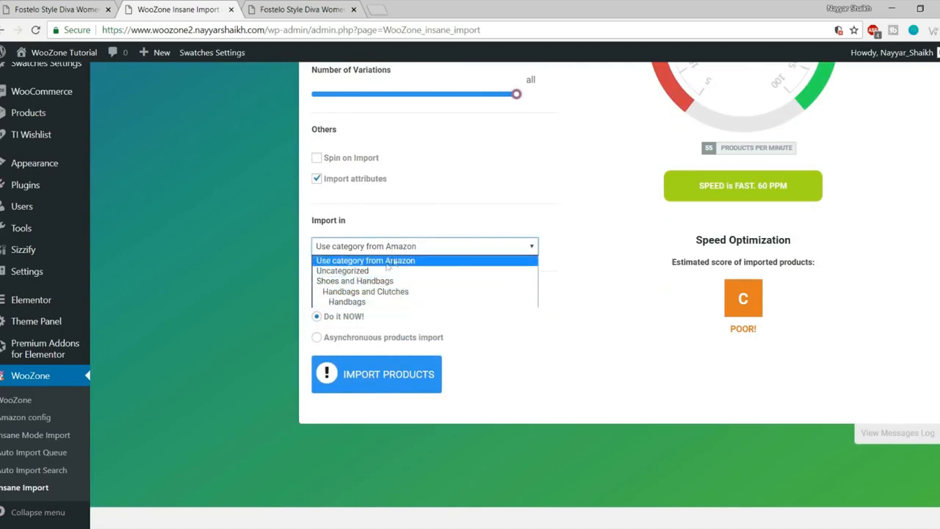
pyautogui.click(663, 254)
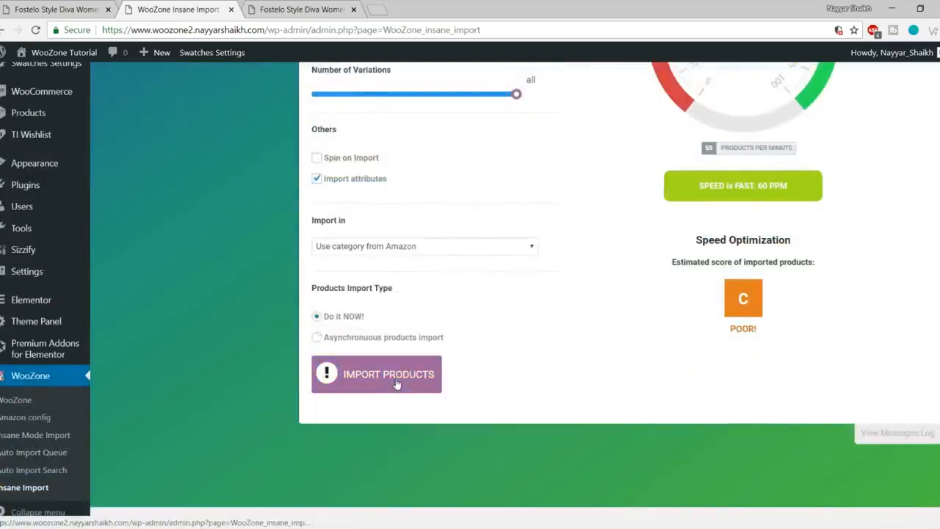
pyautogui.click(397, 384)
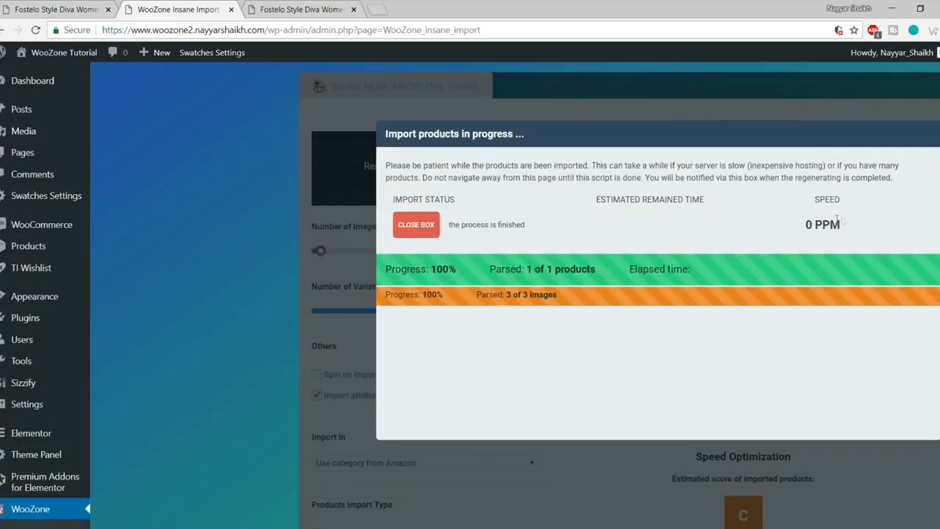
pyautogui.click(415, 234)
pyautogui.scroll(2, 533, 298)
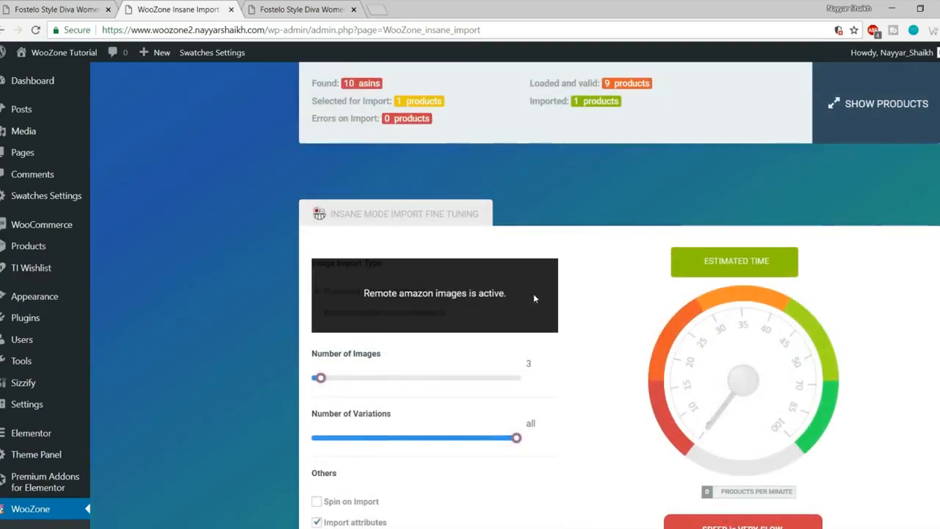
# Step: Open the admin Products list and check the store's shop page listing both handbags
pyautogui.scroll(-2, 33, 294)
pyautogui.scroll(3, 36, 271)
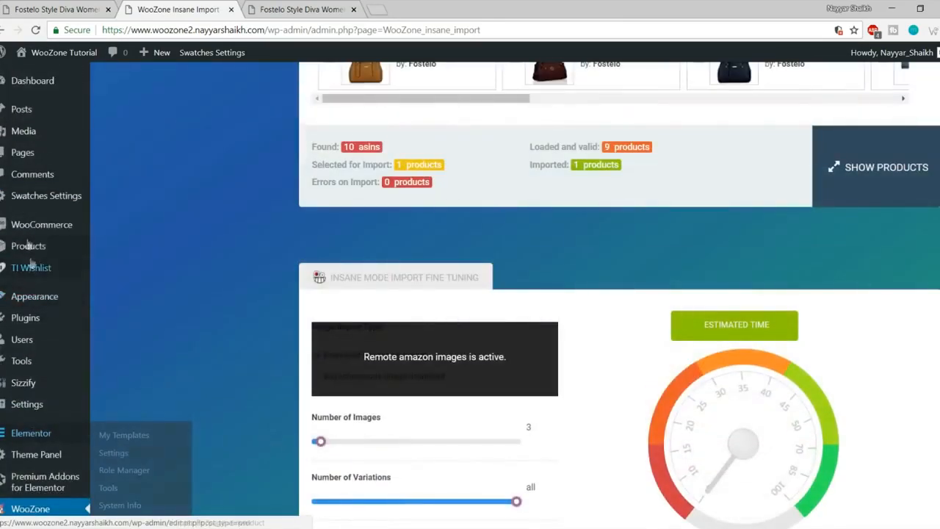
pyautogui.click(82, 248)
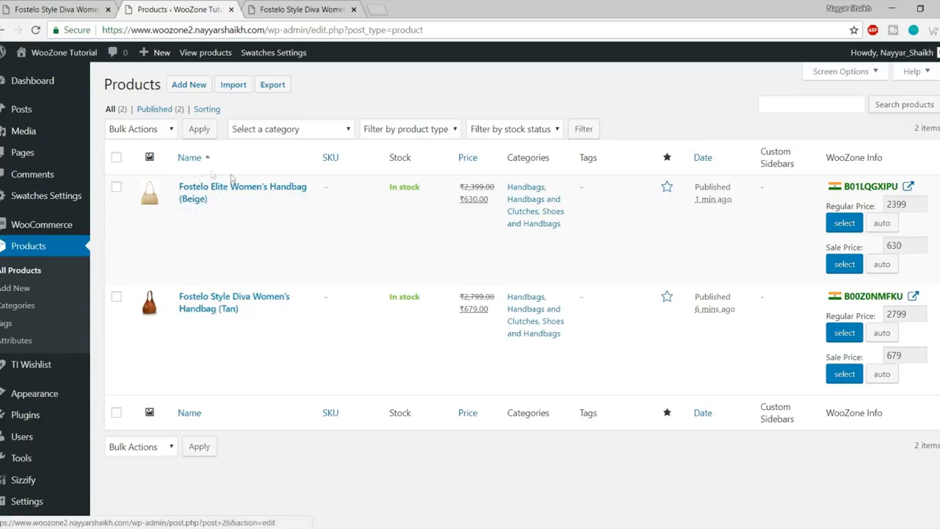
pyautogui.click(293, 9)
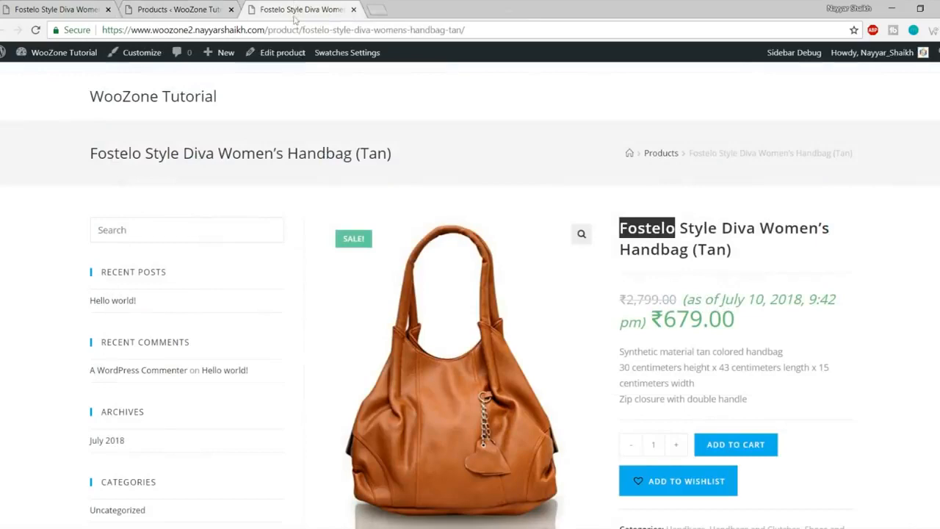
pyautogui.click(654, 156)
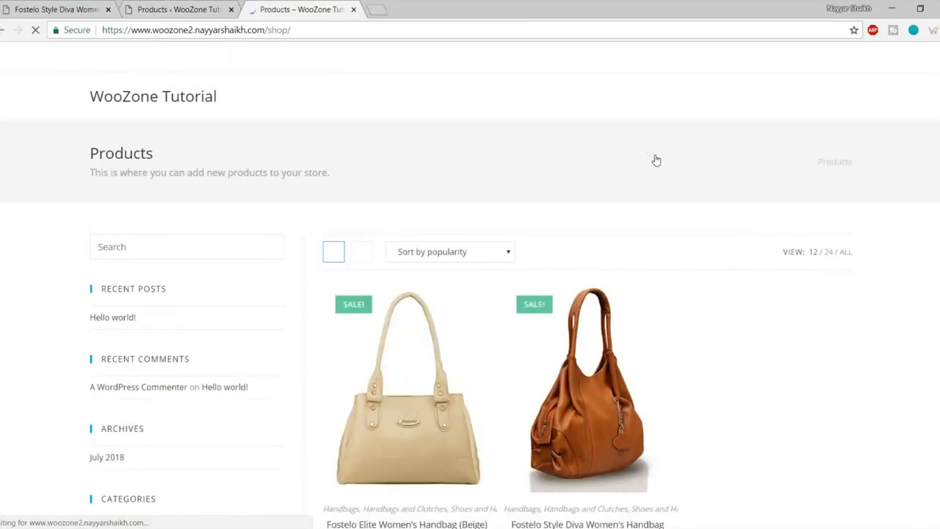
pyautogui.scroll(-3, 631, 261)
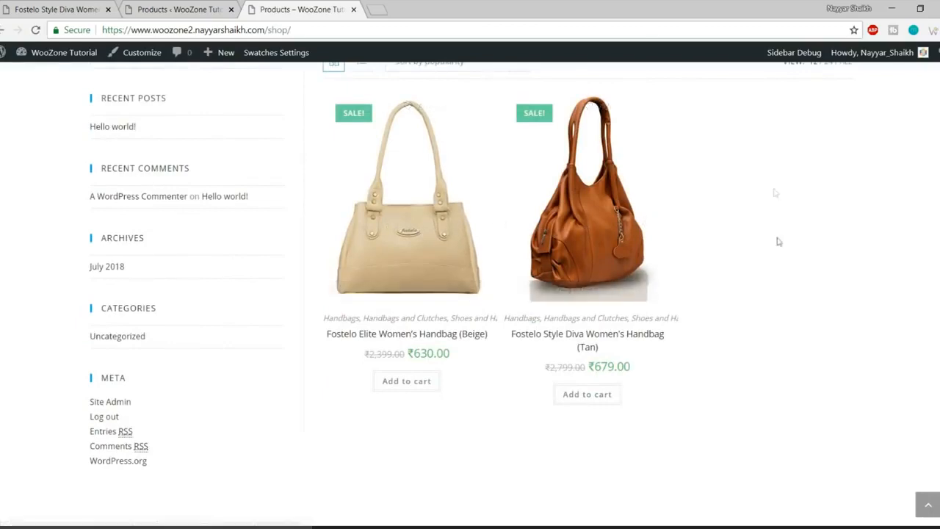
pyautogui.scroll(3, 807, 250)
pyautogui.click(181, 7)
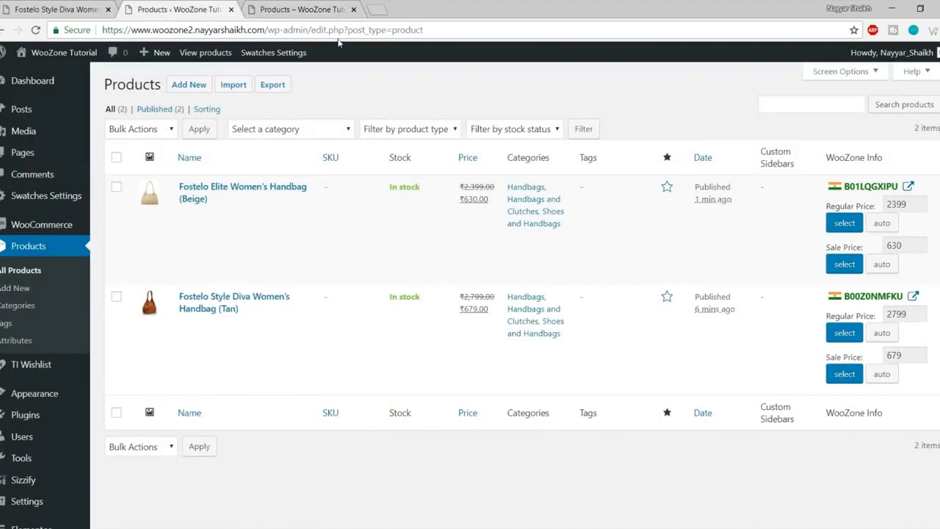
# Step: Review the beige handbag's shop page, then open it for editing from the Products list
pyautogui.moveTo(284, 216)
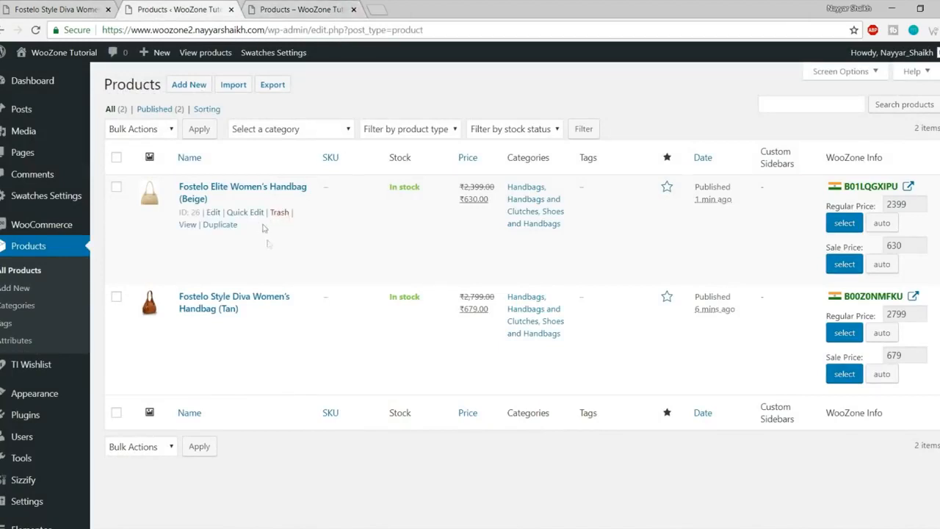
pyautogui.click(301, 9)
pyautogui.scroll(-2, 408, 305)
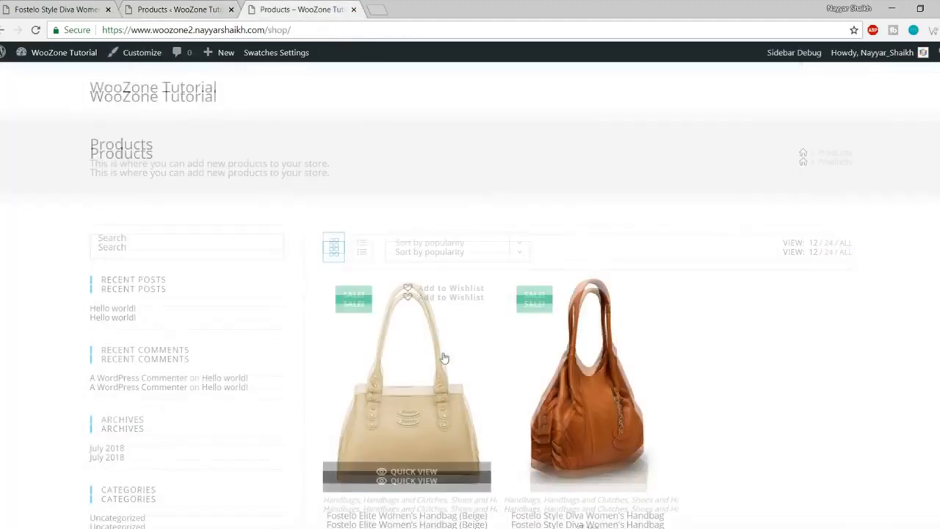
pyautogui.click(408, 305)
pyautogui.scroll(-3, 658, 296)
pyautogui.scroll(-2, 455, 301)
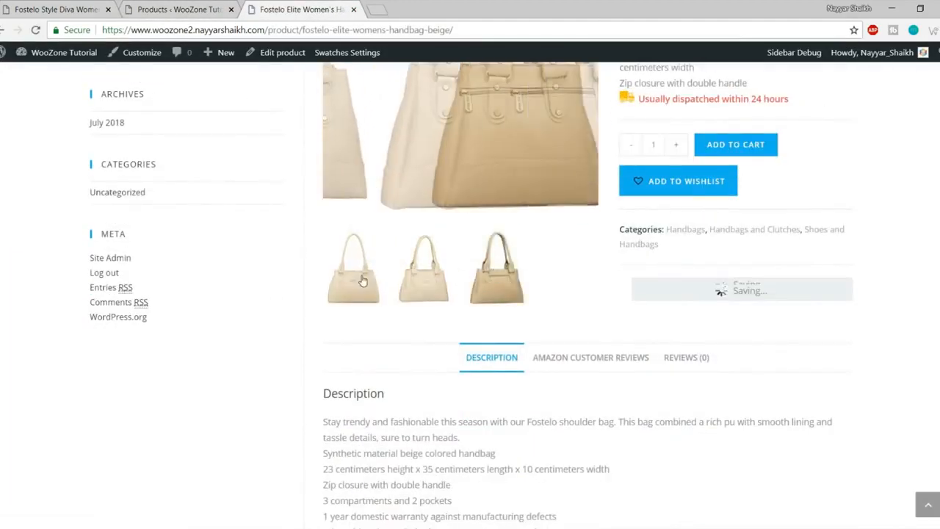
pyautogui.scroll(2, 455, 301)
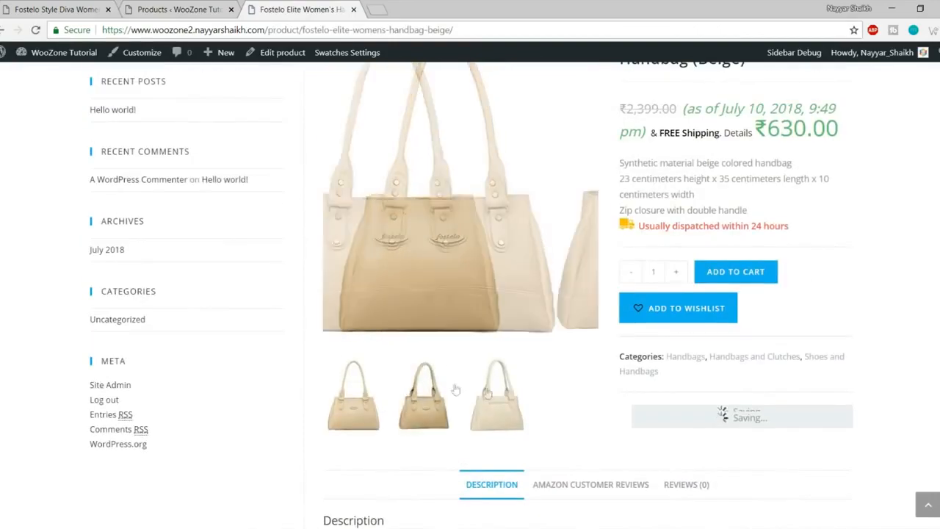
pyautogui.scroll(3, 469, 323)
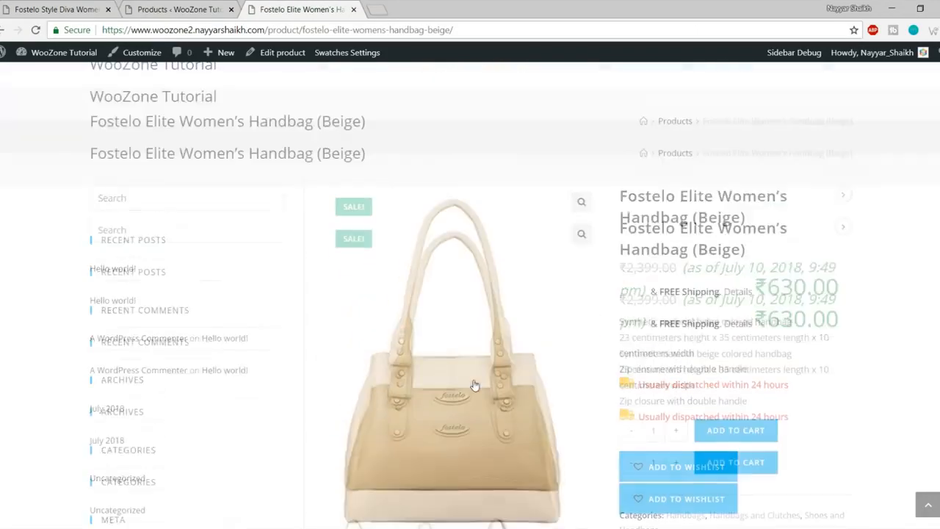
pyautogui.scroll(-7, 886, 274)
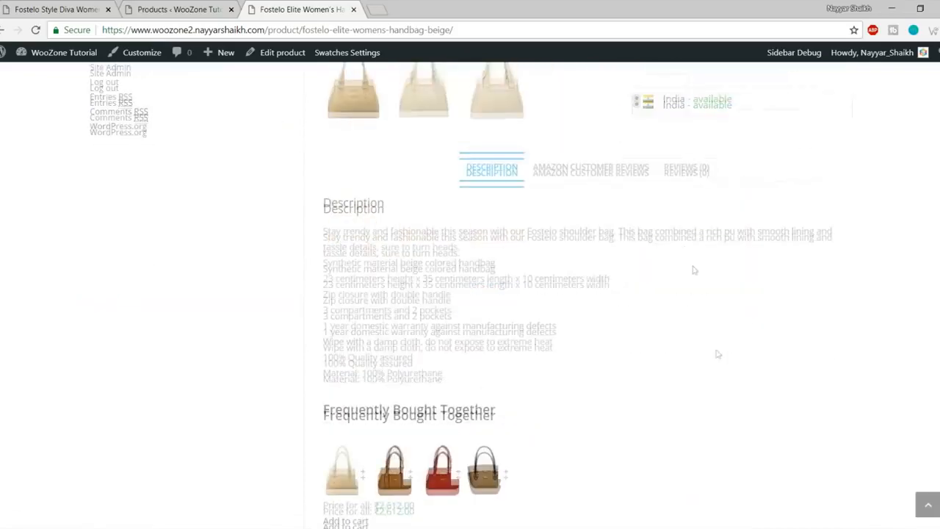
pyautogui.scroll(5, 719, 356)
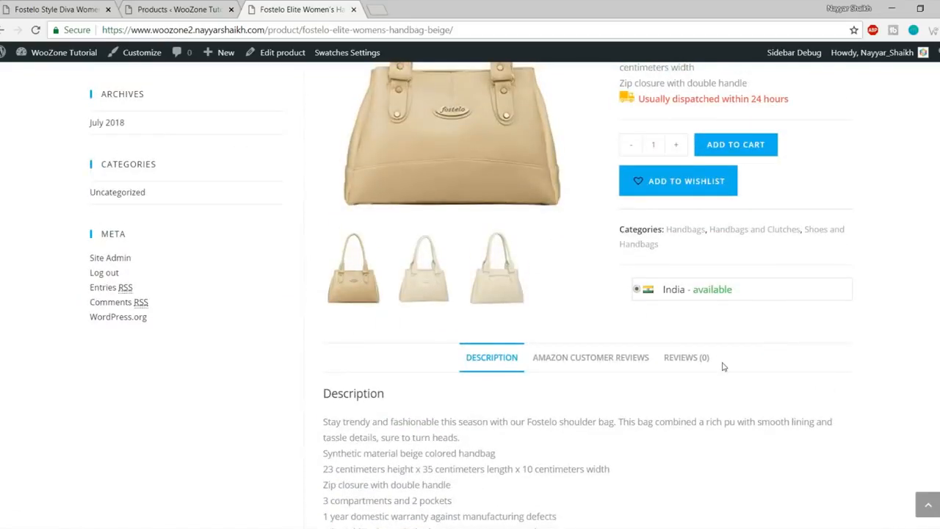
pyautogui.scroll(2, 723, 369)
pyautogui.click(176, 9)
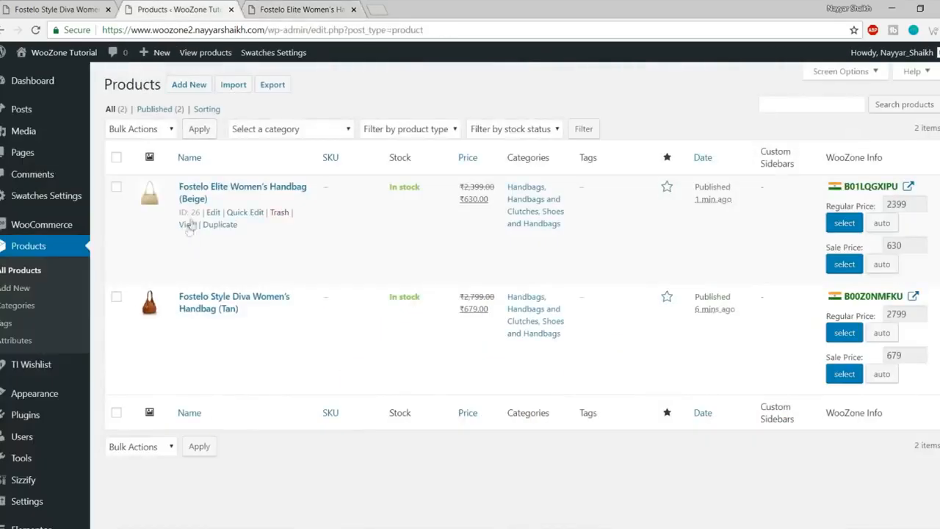
pyautogui.click(215, 213)
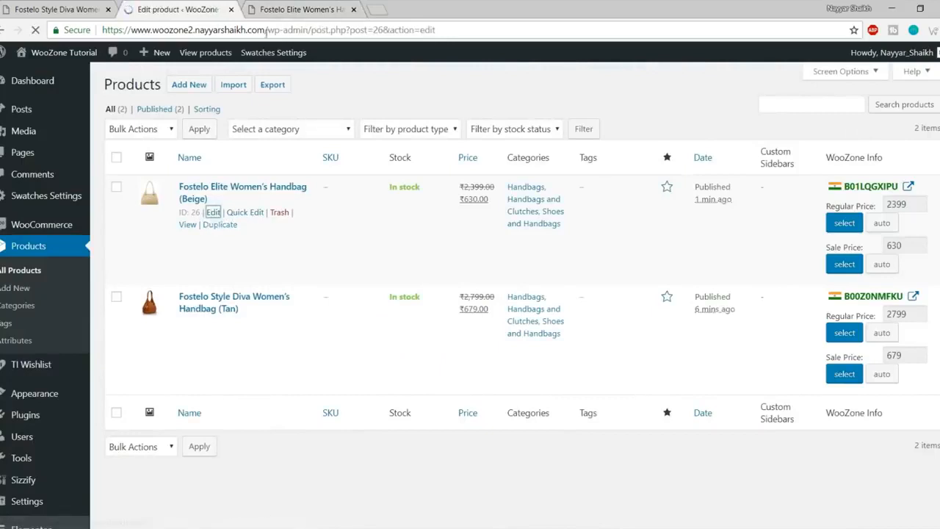
# Step: Glance at the beige handbag's shop page, then return to its edit screen
pyautogui.click(312, 9)
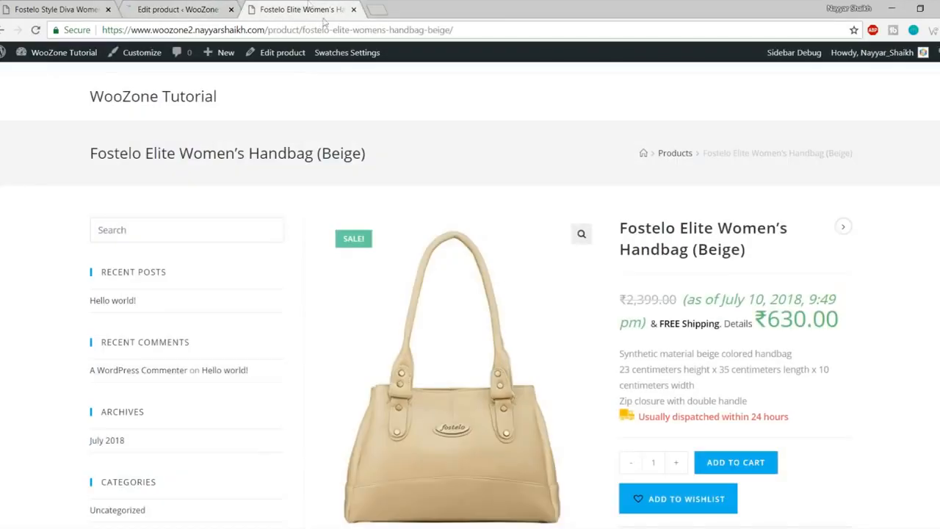
pyautogui.rightClick(270, 58)
pyautogui.click(588, 95)
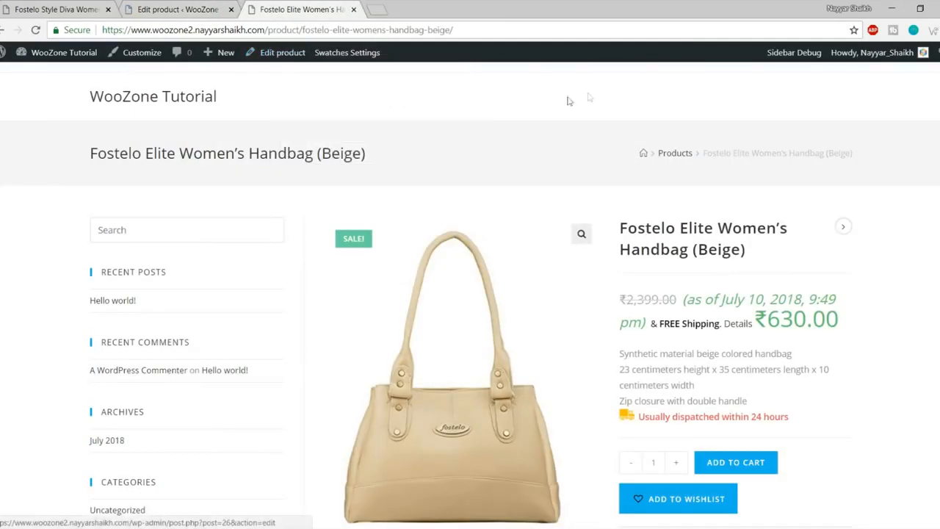
pyautogui.click(206, 8)
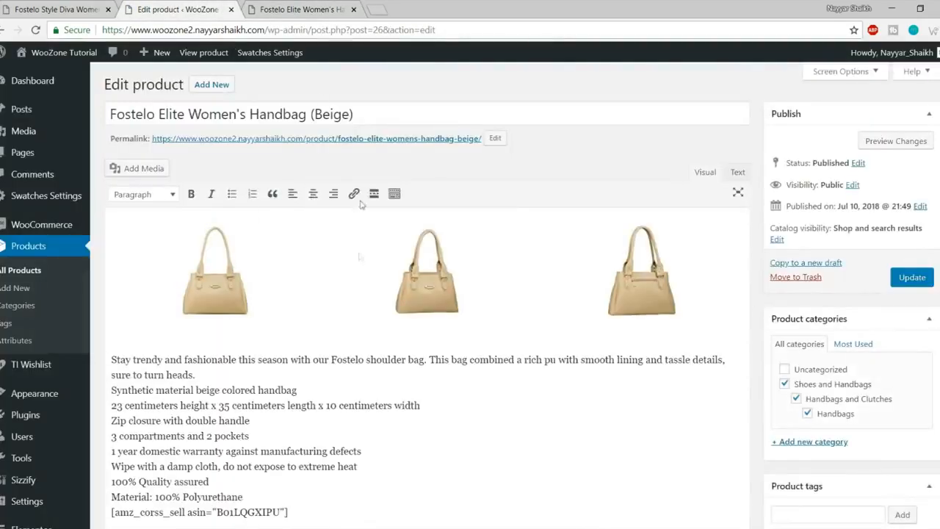
pyautogui.scroll(-2, 543, 294)
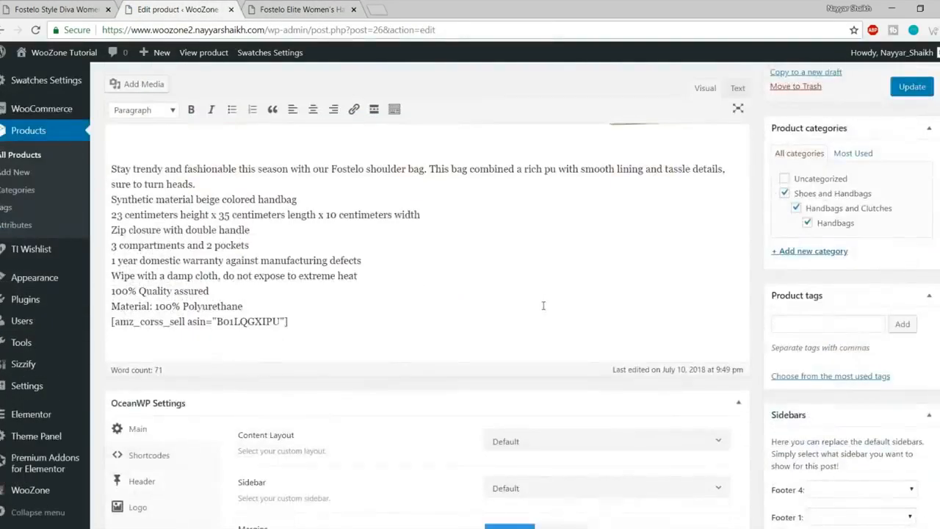
# Step: Replace '1 year' with '6 Months' in the description's warranty line
pyautogui.moveTo(113, 232); pyautogui.dragTo(297, 367)
pyautogui.click(298, 367)
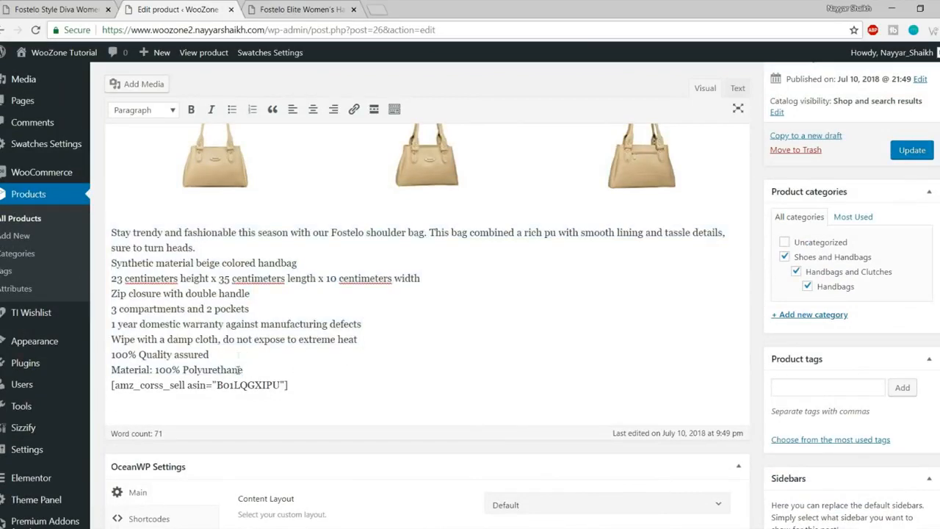
pyautogui.moveTo(240, 370); pyautogui.dragTo(134, 294)
pyautogui.click(167, 310)
pyautogui.moveTo(143, 324); pyautogui.dragTo(212, 324)
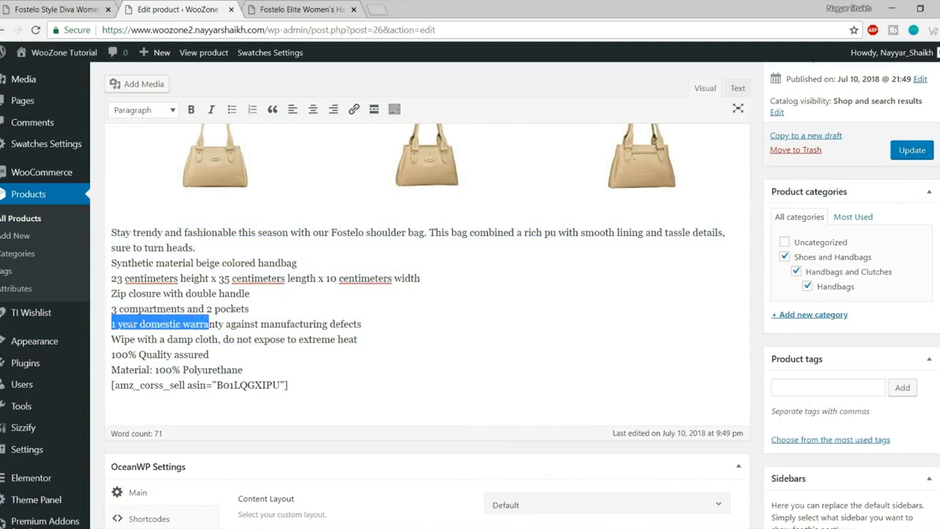
pyautogui.click(115, 324)
pyautogui.moveTo(113, 323)
pyautogui.mouseDown()
pyautogui.moveTo(151, 324)
pyautogui.moveTo(94, 324)
pyautogui.mouseUp()
pyautogui.click(140, 324)
pyautogui.write('6 M')
pyautogui.press('BackSpace')
pyautogui.write('onths')
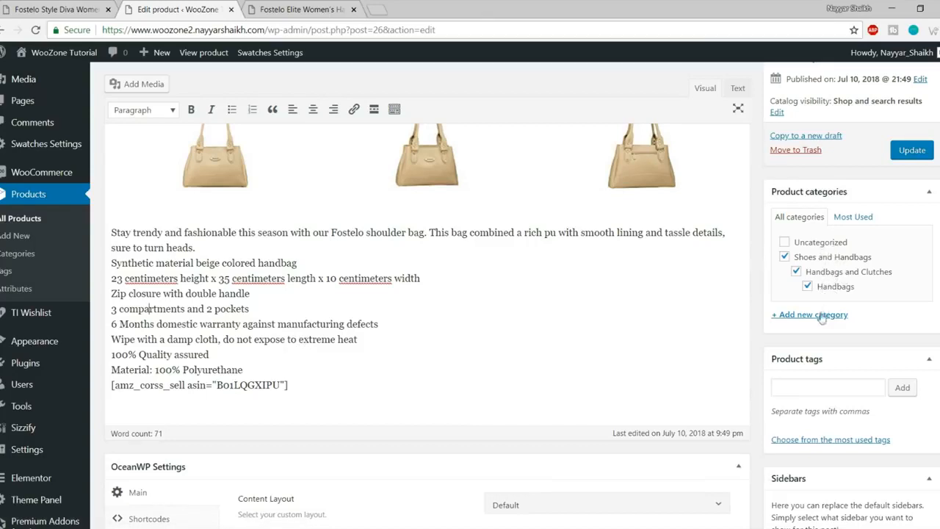
# Step: Uncheck the old categories and file the handbag under a new Bags category
pyautogui.click(807, 286)
pyautogui.click(796, 271)
pyautogui.click(784, 257)
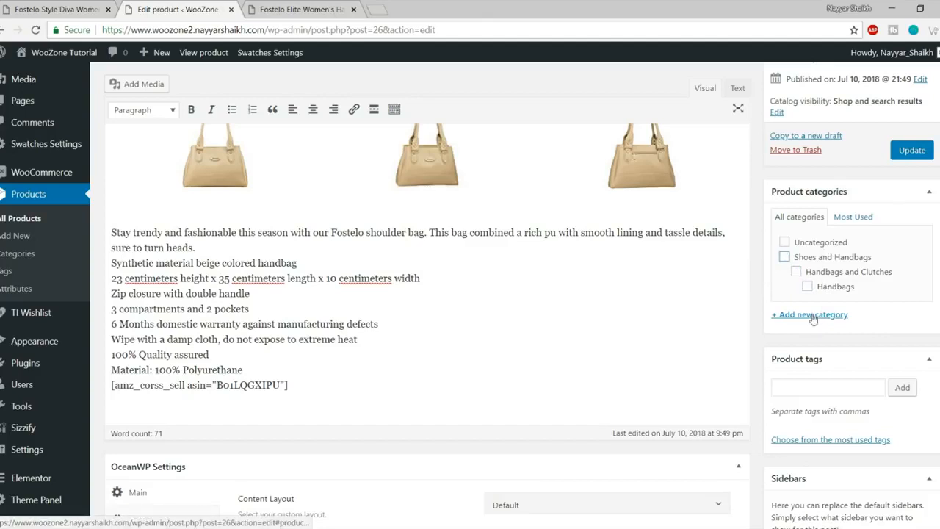
pyautogui.click(813, 316)
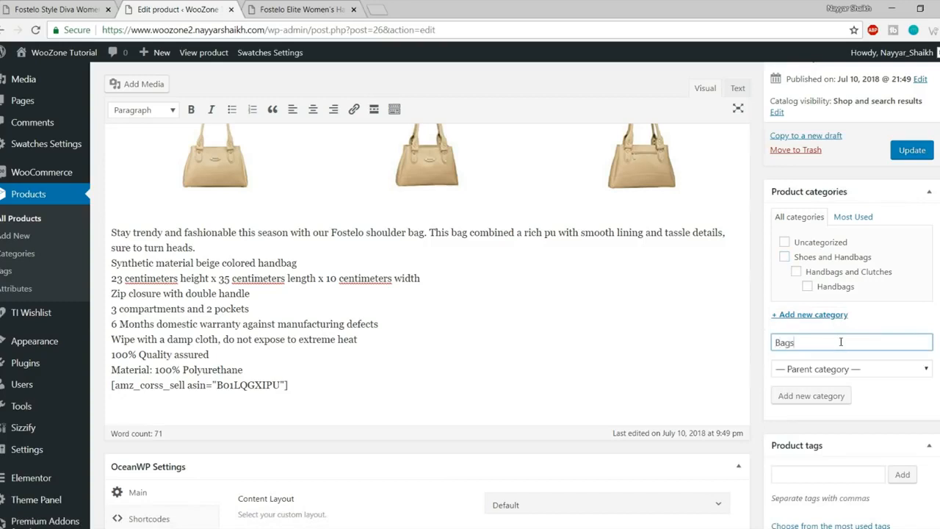
pyautogui.click(814, 400)
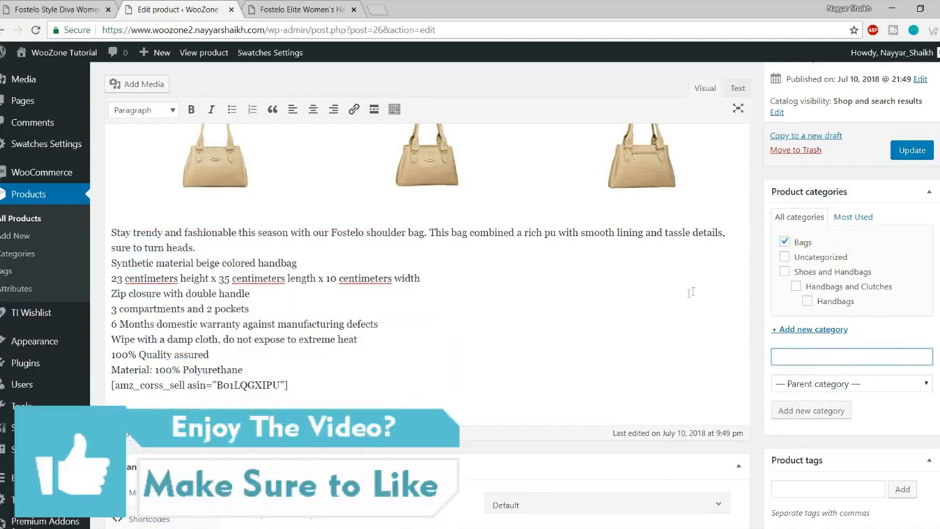
# Step: Compare the 2399 regular price, 630 sale price and short description with the live product page
pyautogui.scroll(-5, 690, 292)
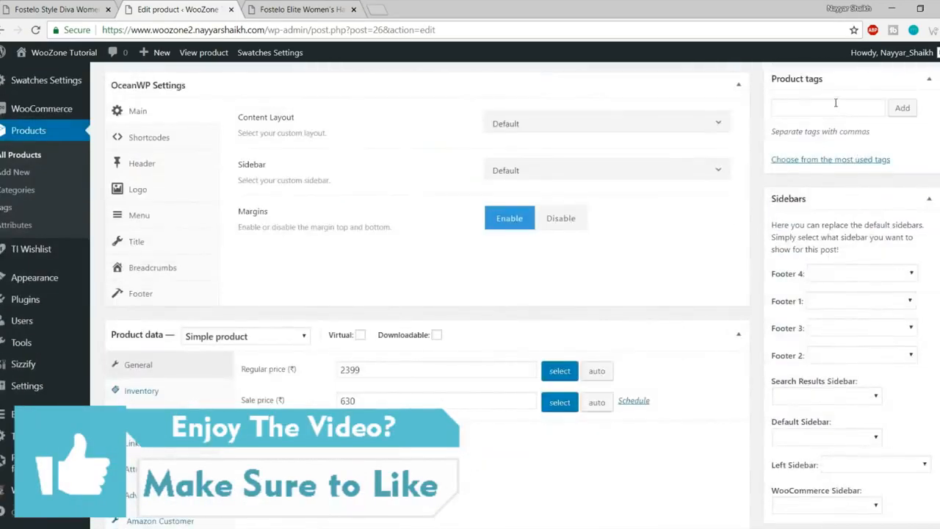
pyautogui.scroll(-3, 800, 221)
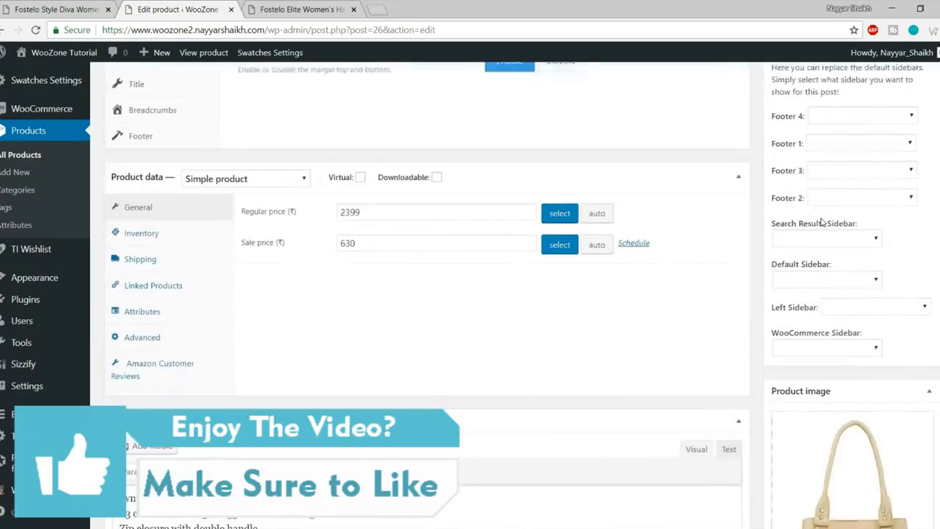
pyautogui.moveTo(364, 181); pyautogui.dragTo(317, 183)
pyautogui.click(371, 210)
pyautogui.click(296, 7)
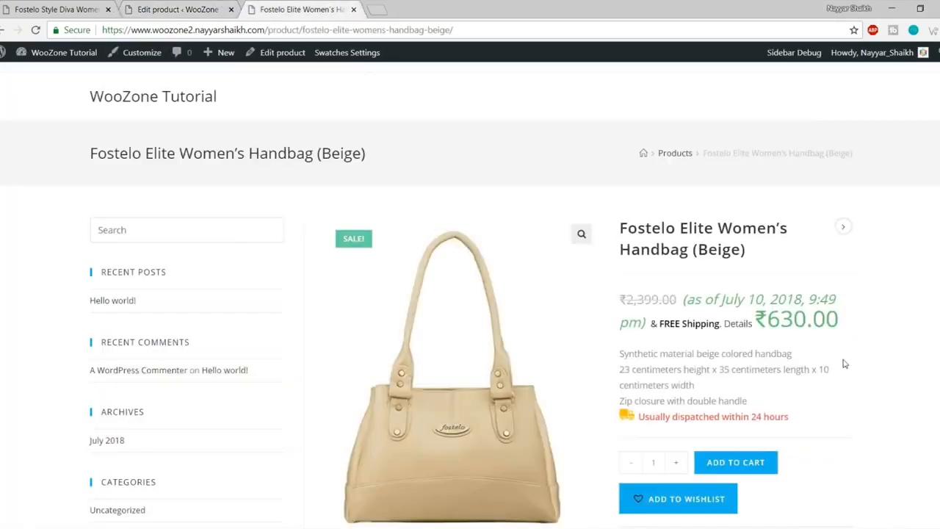
pyautogui.click(135, 7)
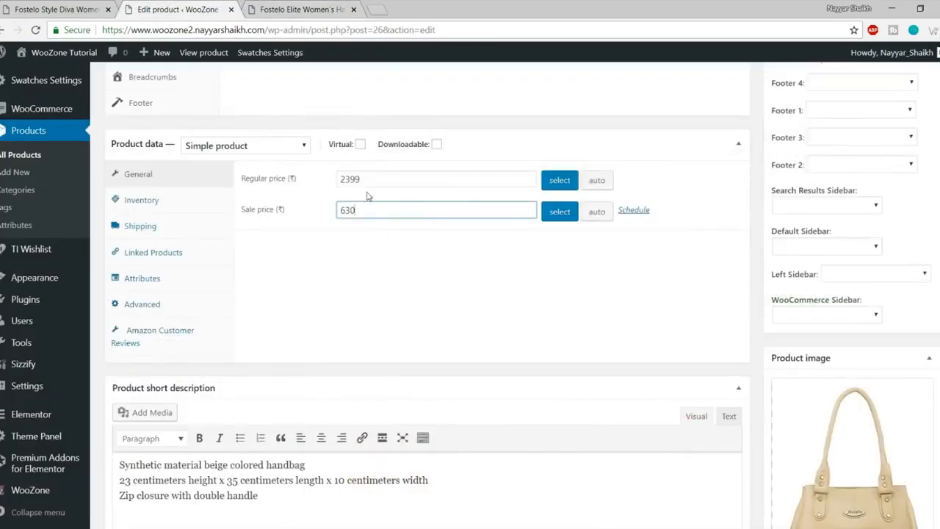
pyautogui.scroll(-3, 600, 298)
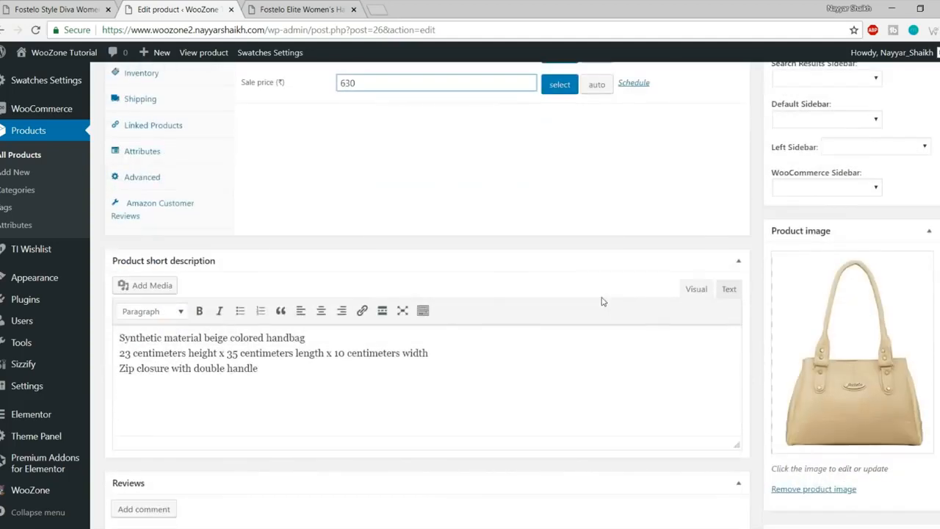
pyautogui.moveTo(259, 369); pyautogui.dragTo(104, 342)
pyautogui.click(153, 353)
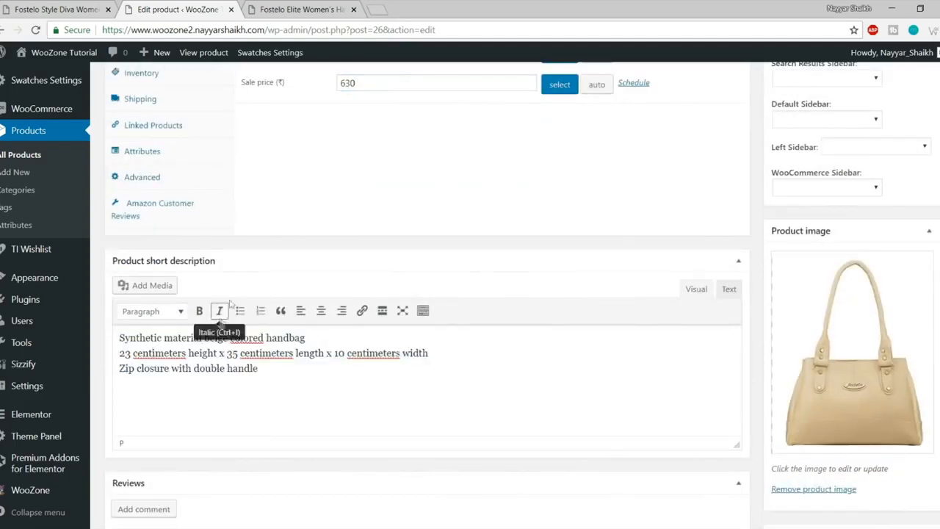
pyautogui.click(283, 9)
pyautogui.moveTo(622, 353); pyautogui.dragTo(761, 402)
pyautogui.click(761, 403)
pyautogui.click(203, 8)
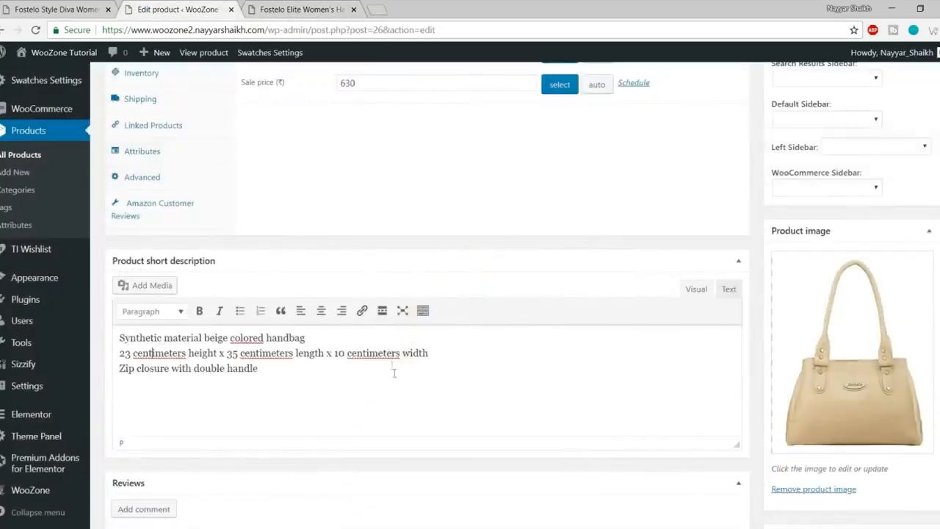
# Step: Review the long description and save the handbag's changes with Update
pyautogui.scroll(-2, 393, 371)
pyautogui.scroll(4, 405, 390)
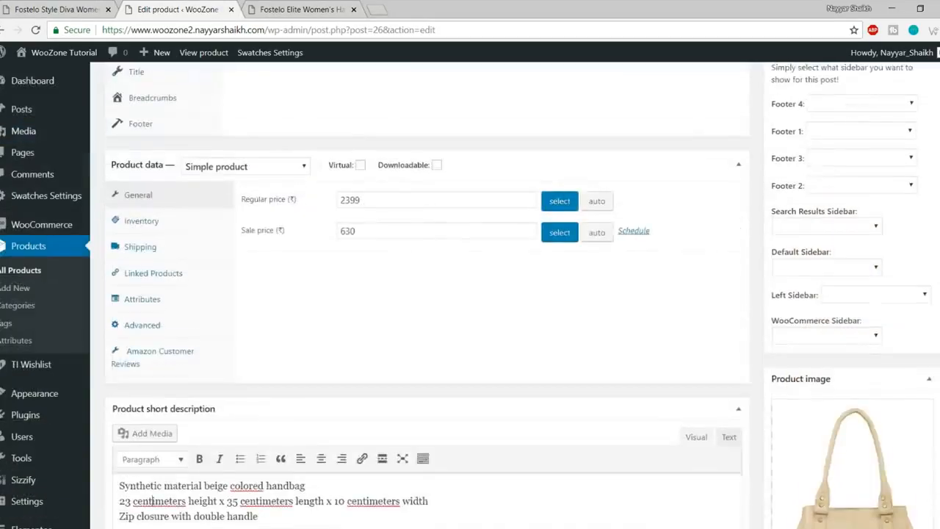
pyautogui.scroll(10, 934, 377)
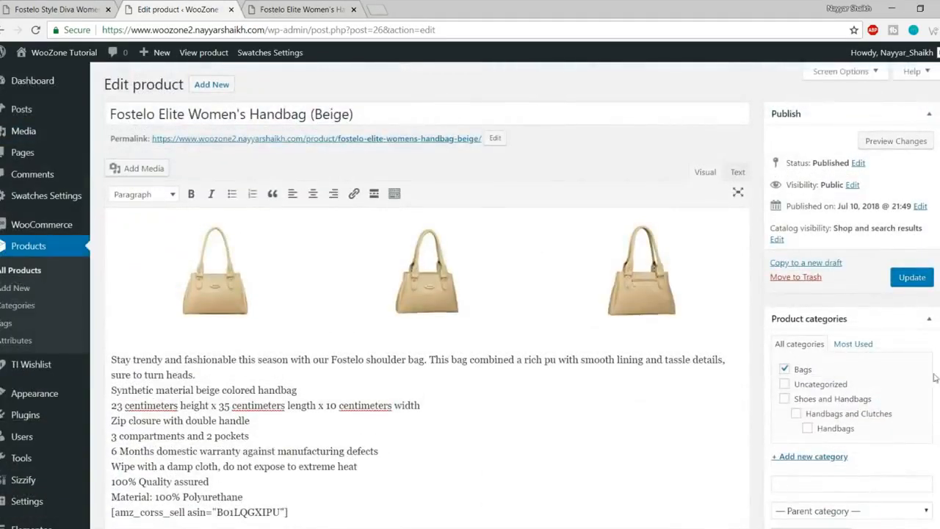
pyautogui.scroll(-1, 384, 420)
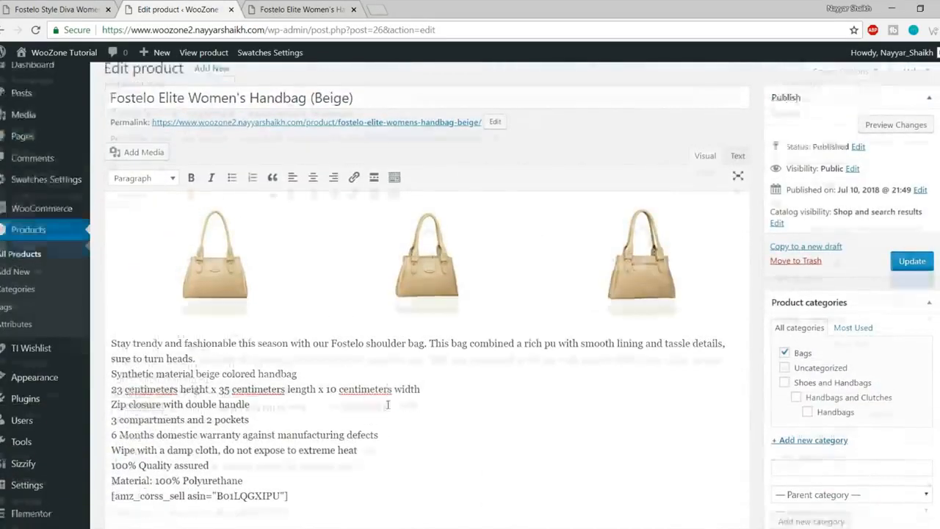
pyautogui.scroll(1, 376, 387)
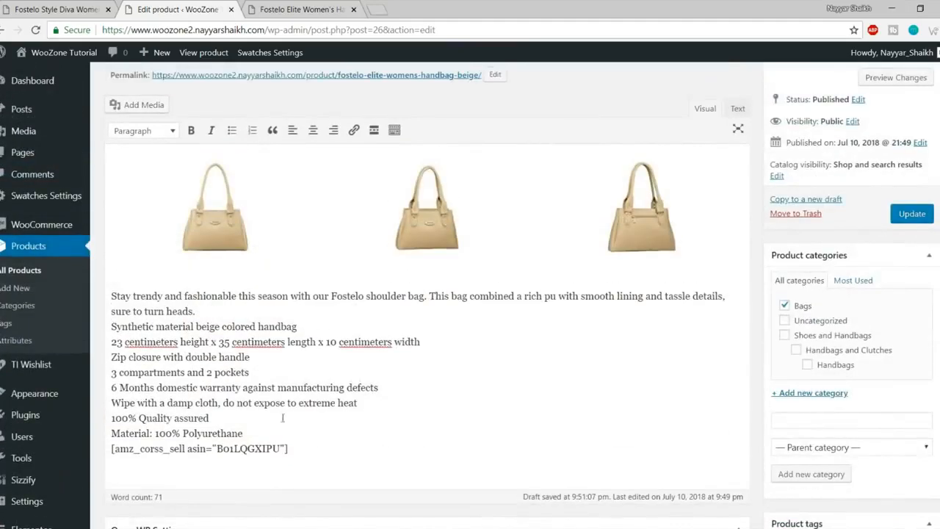
pyautogui.moveTo(240, 433); pyautogui.dragTo(91, 286)
pyautogui.click(165, 318)
pyautogui.moveTo(243, 433); pyautogui.dragTo(213, 316)
pyautogui.scroll(1, 207, 312)
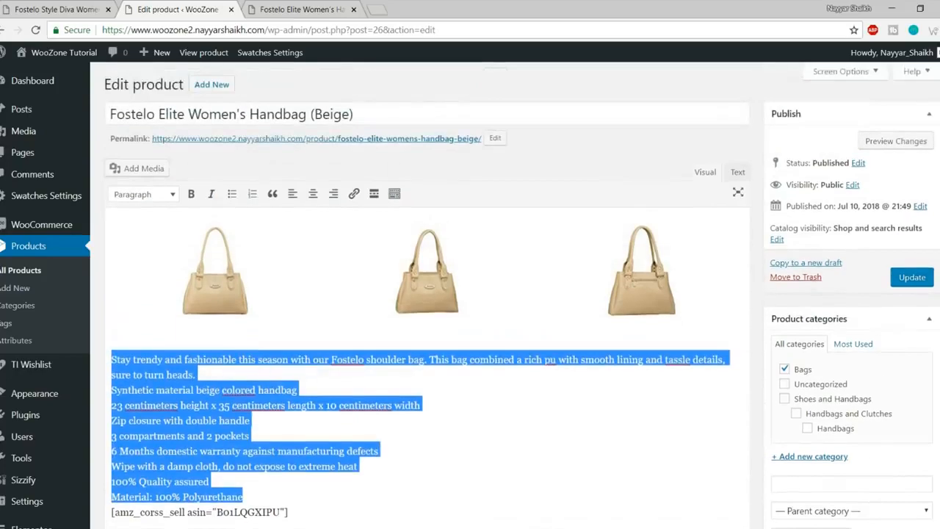
pyautogui.scroll(-2, 208, 312)
pyautogui.scroll(1, 289, 327)
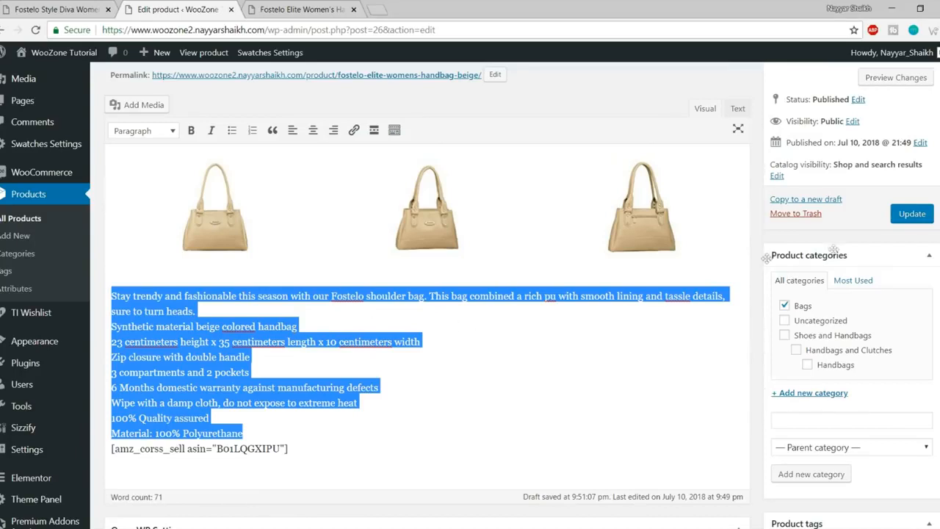
pyautogui.scroll(1, 669, 292)
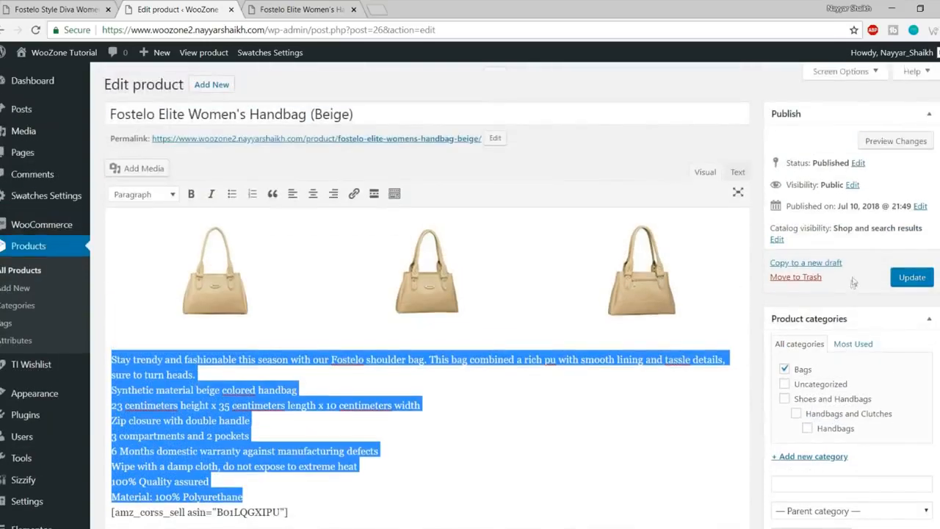
pyautogui.click(924, 280)
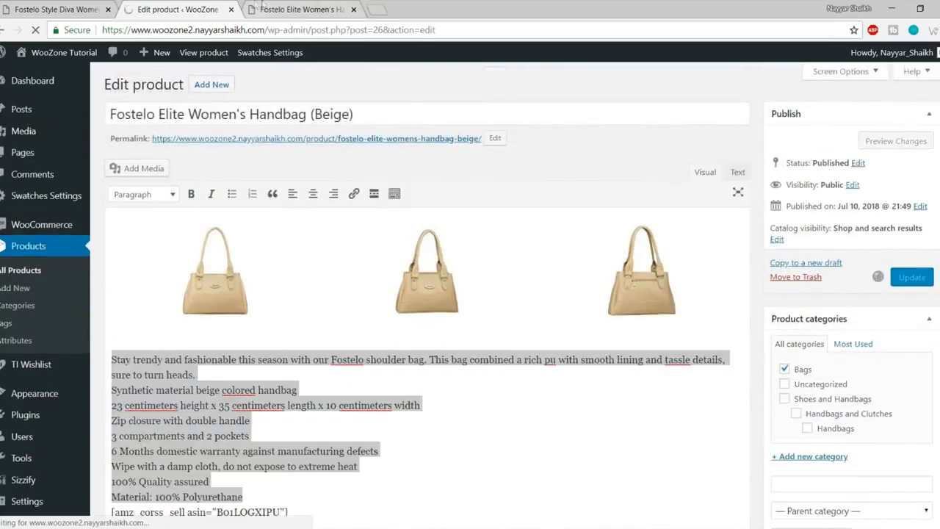
pyautogui.click(301, 8)
# Step: Reload the live product page and check the updated 6 Months warranty line
pyautogui.click(33, 30)
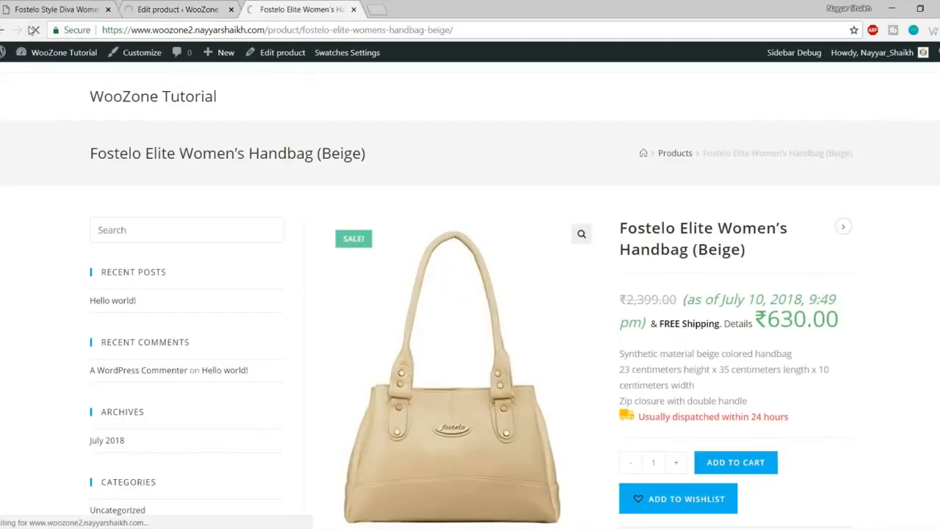
pyautogui.scroll(-8, 760, 195)
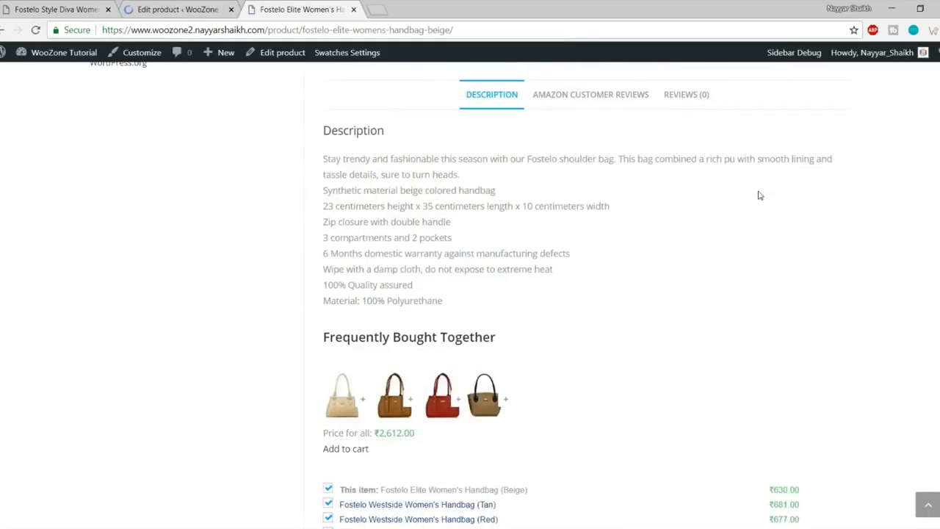
pyautogui.moveTo(323, 254); pyautogui.dragTo(567, 253)
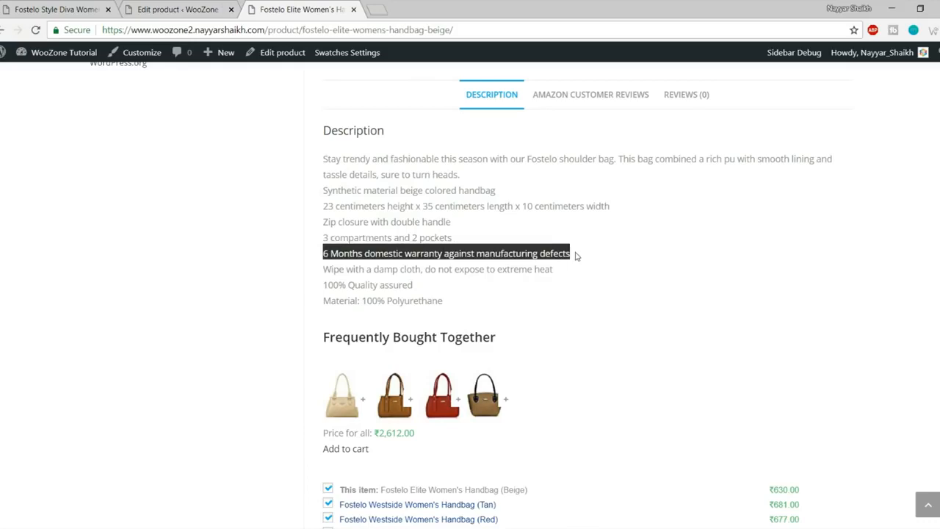
pyautogui.click(575, 257)
# Step: Check the price line and its 'as of July 10, 2018' timestamp
pyautogui.scroll(-2, 441, 274)
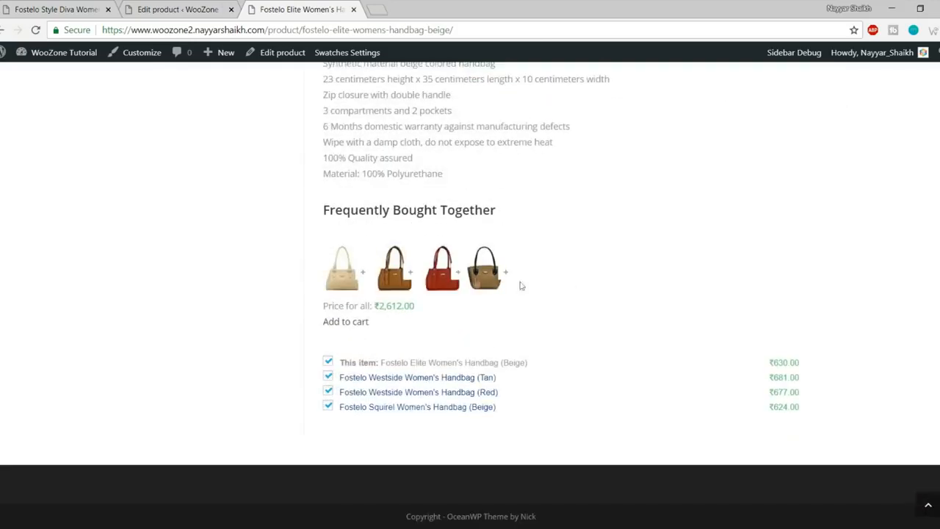
pyautogui.scroll(6, 600, 266)
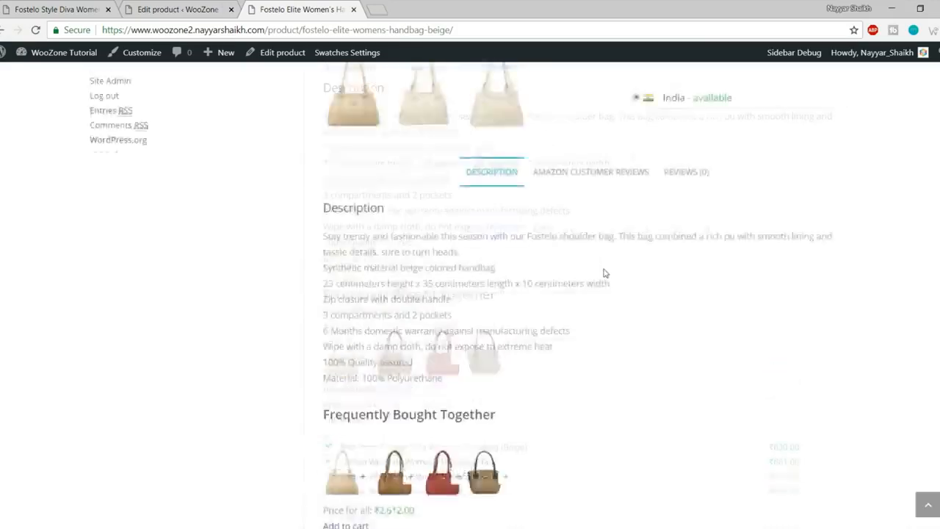
pyautogui.scroll(4, 845, 264)
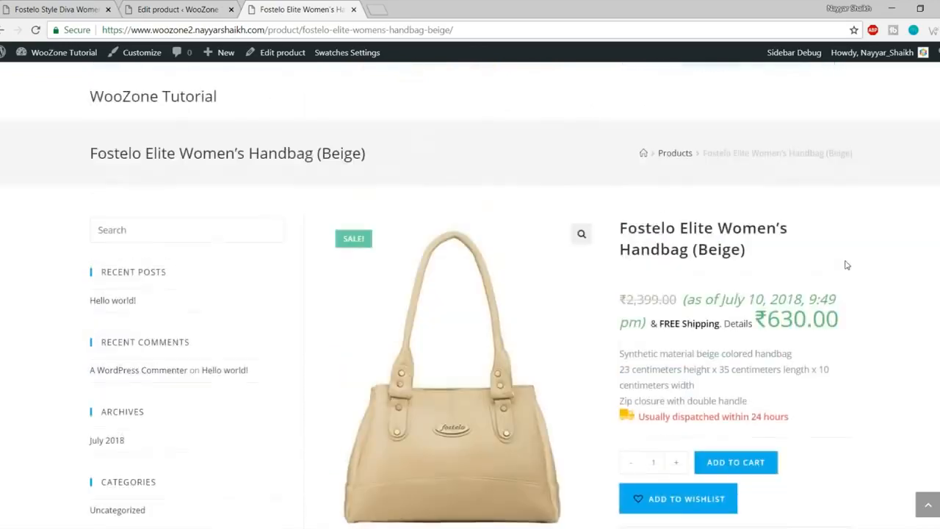
pyautogui.scroll(-12, 855, 269)
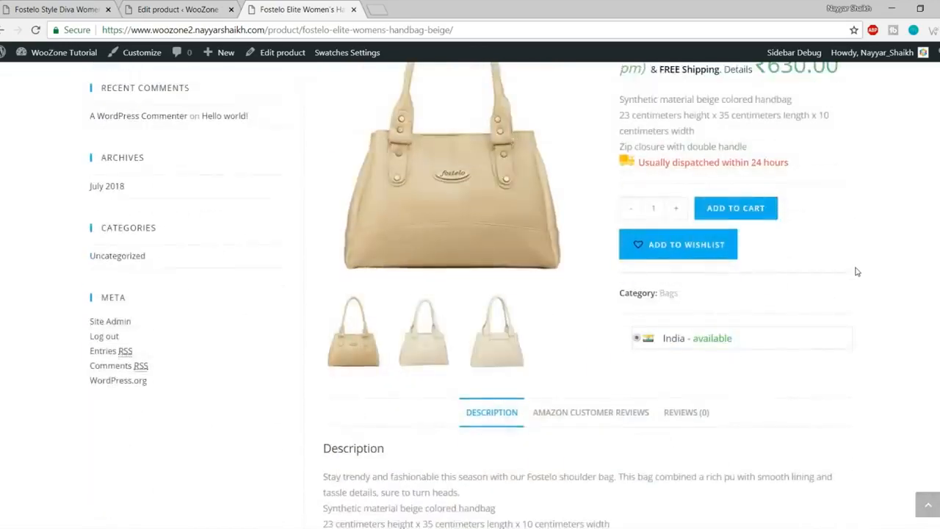
pyautogui.scroll(12, 856, 312)
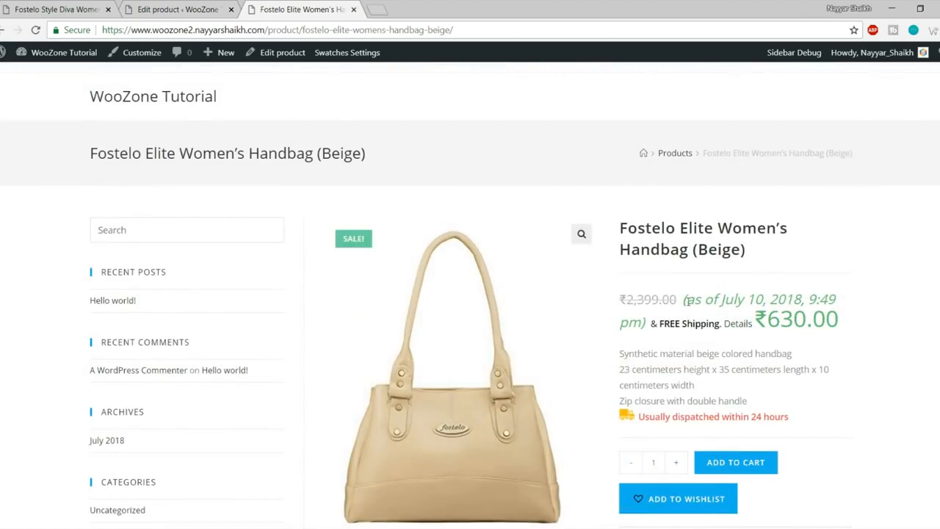
pyautogui.moveTo(684, 299); pyautogui.dragTo(836, 303)
pyautogui.click(833, 300)
pyautogui.moveTo(684, 314); pyautogui.dragTo(647, 316)
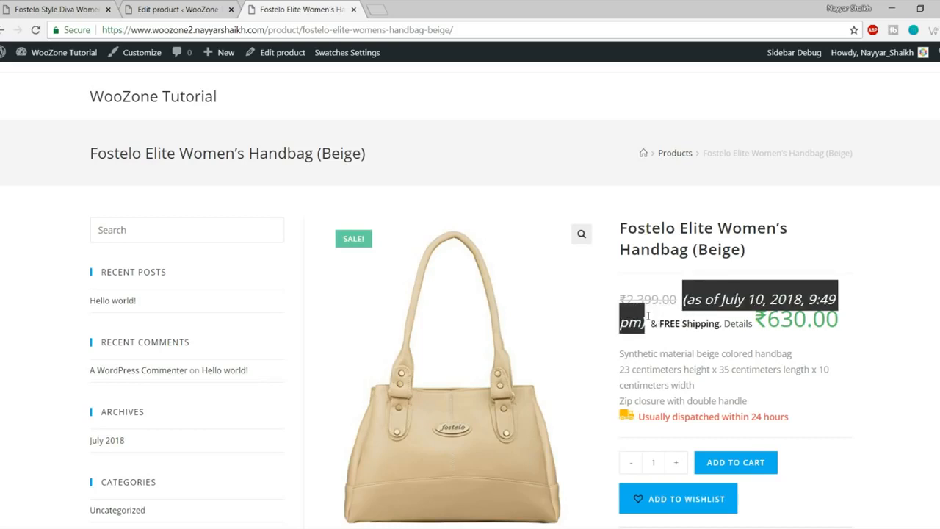
pyautogui.scroll(-1, 813, 285)
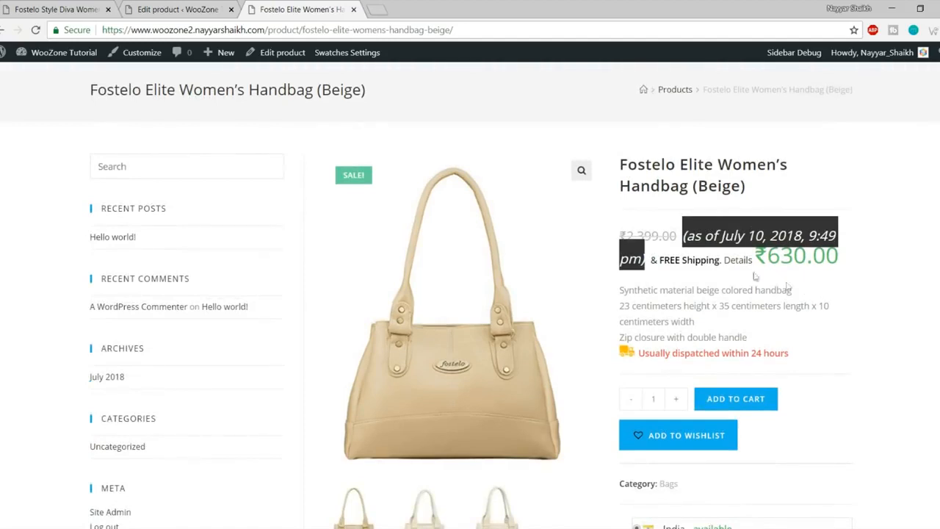
# Step: Inspect the price date note and add an em.WooZone-price-info rule with display: none
pyautogui.rightClick(698, 235)
pyautogui.press('Escape')
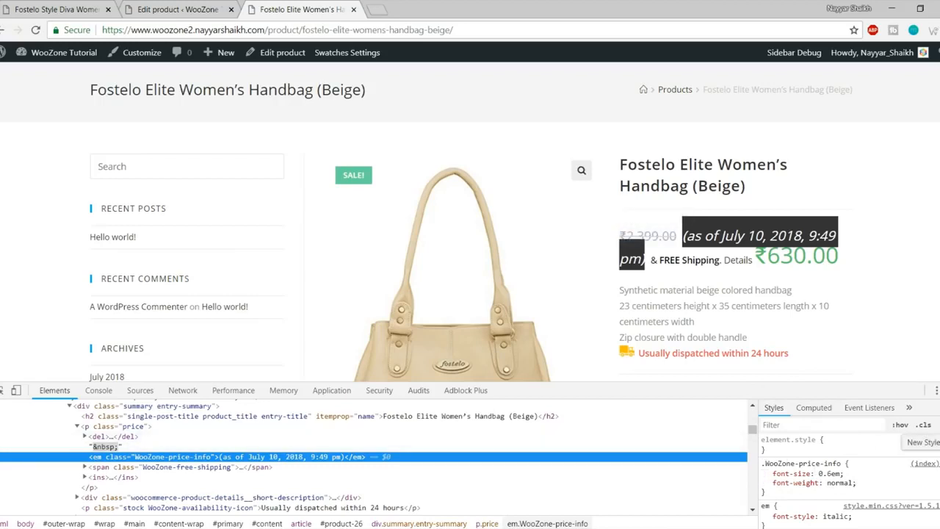
pyautogui.click(933, 424)
pyautogui.click(794, 482)
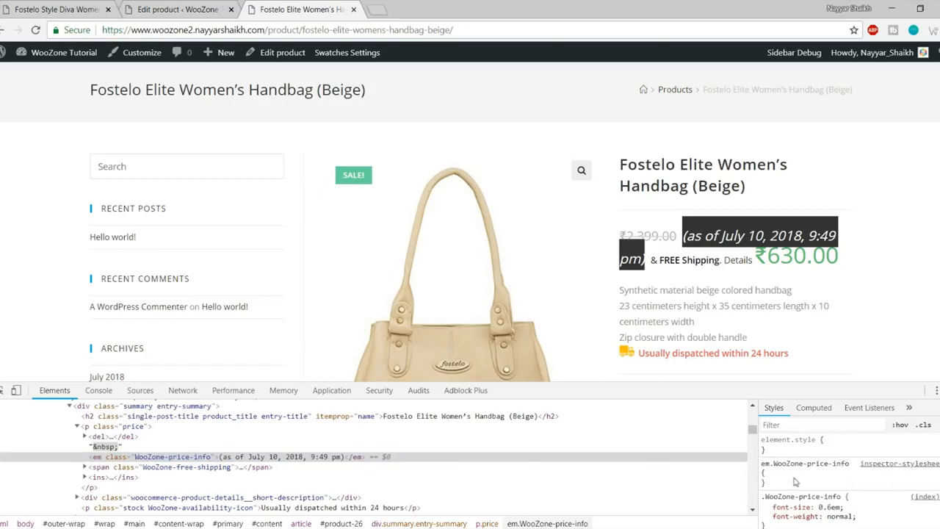
pyautogui.click(784, 475)
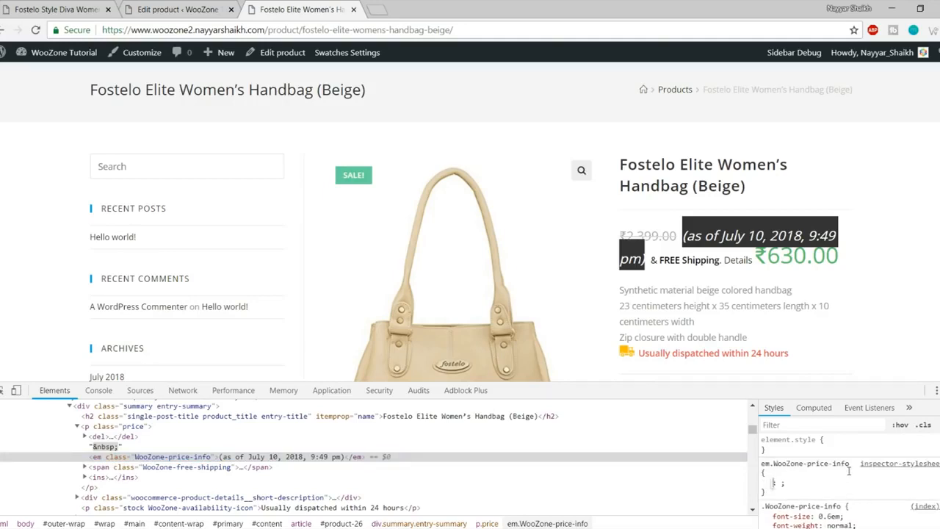
pyautogui.write('displ')
pyautogui.press('Tab')
pyautogui.write('n3')
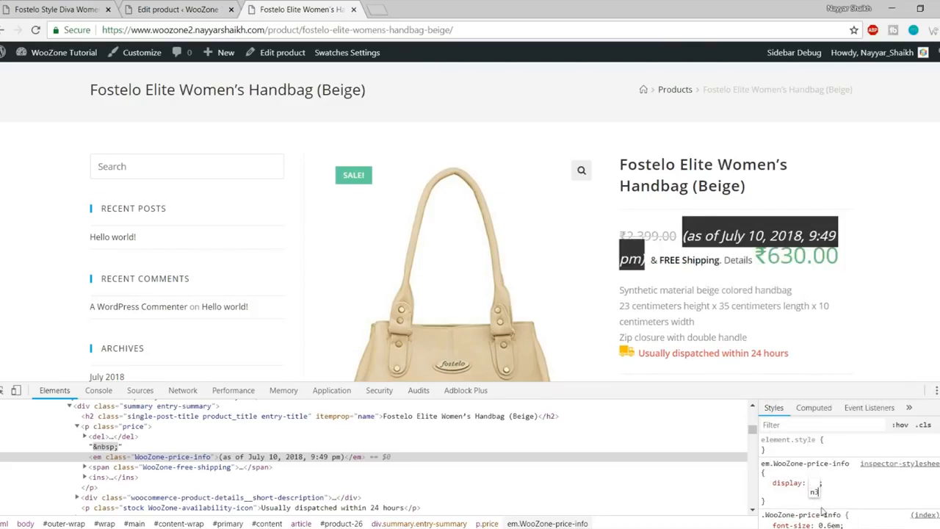
pyautogui.press('BackSpace')
pyautogui.write('o')
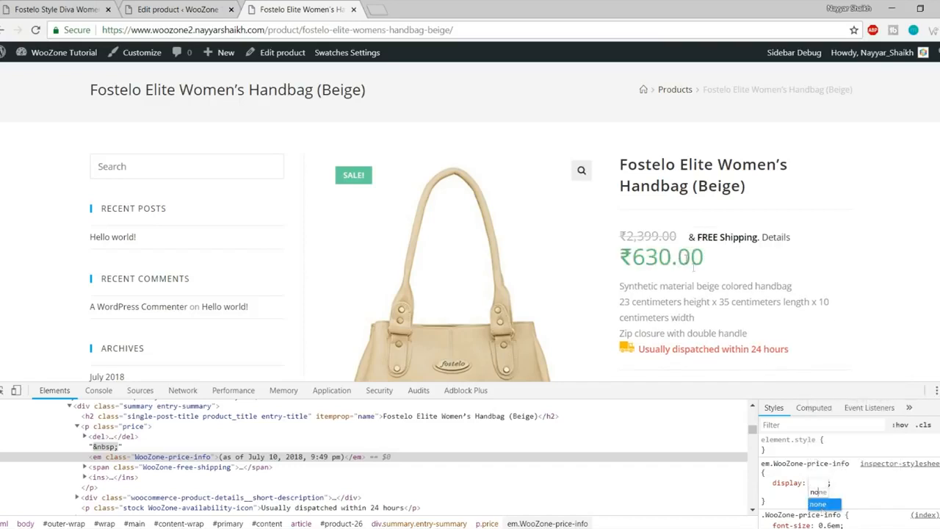
pyautogui.click(820, 503)
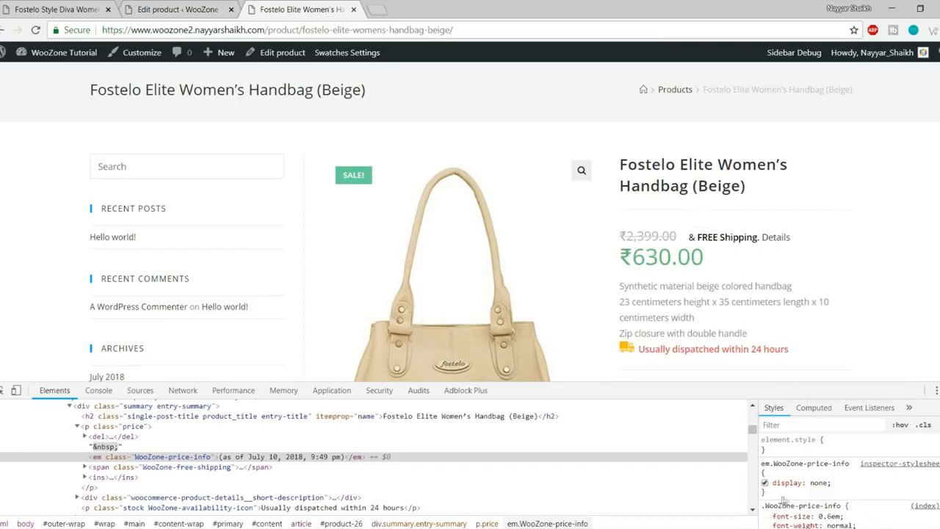
pyautogui.moveTo(777, 498); pyautogui.dragTo(763, 463)
pyautogui.hotkey('ctrl', 'c')
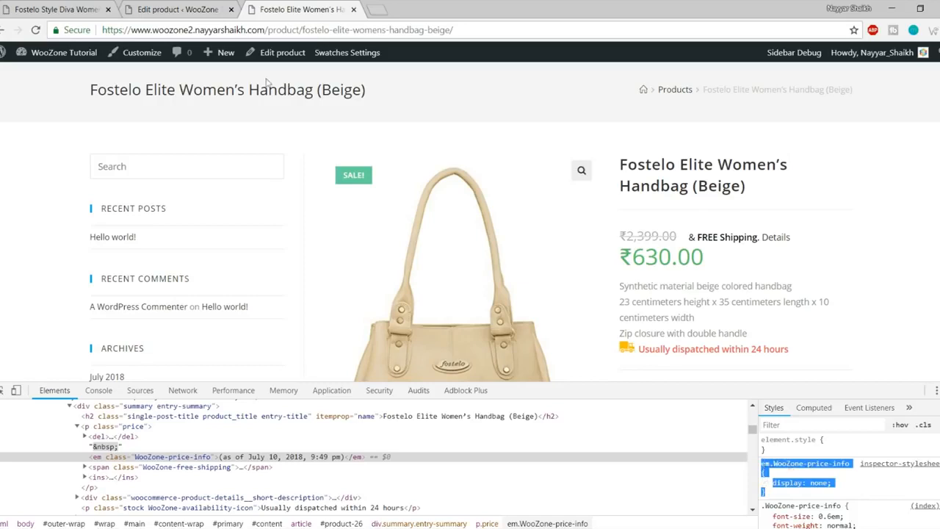
# Step: Paste the em.WooZone-price-info display: none rule into the Customizer's Custom CSS/JS box
pyautogui.click(66, 9)
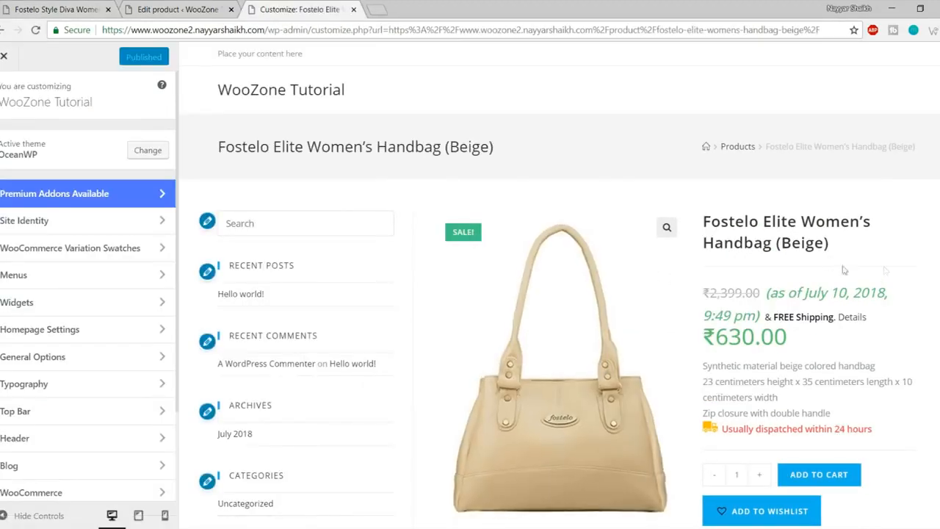
pyautogui.scroll(-3, 120, 304)
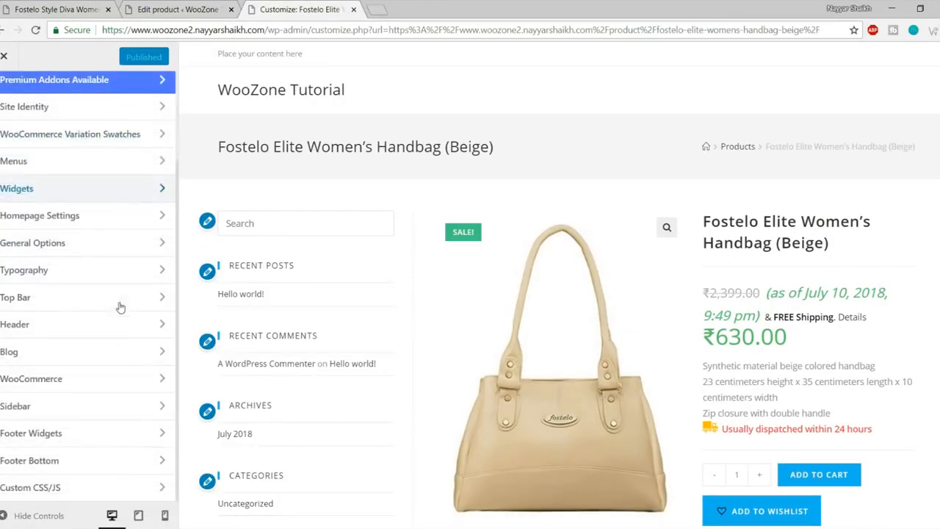
pyautogui.click(51, 488)
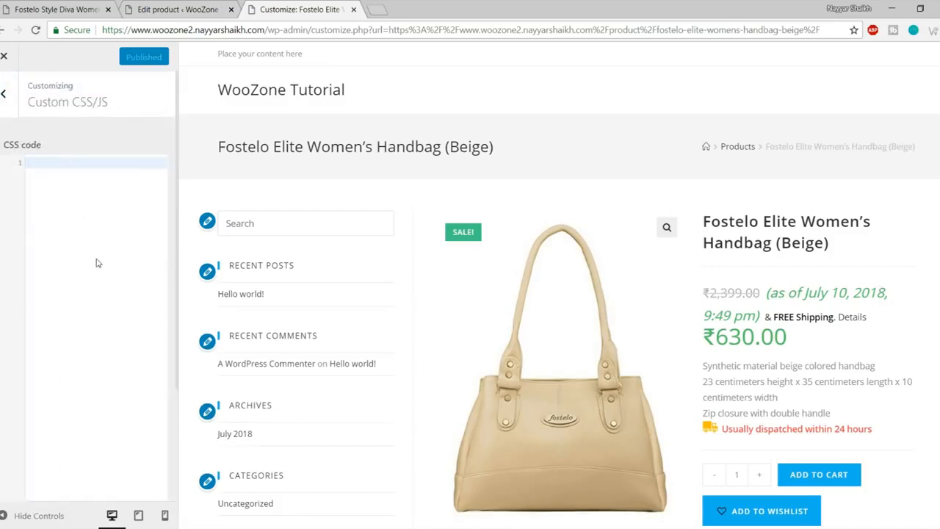
pyautogui.hotkey('ctrl', 'v')
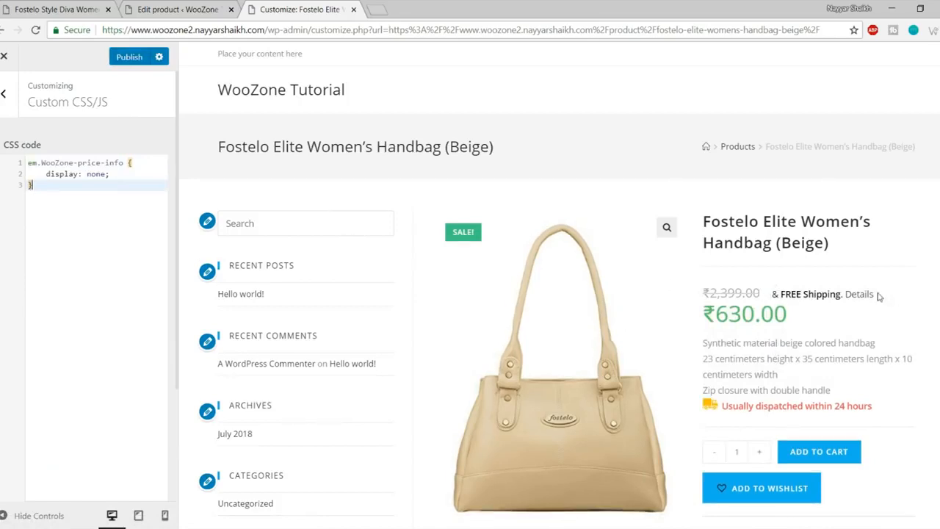
pyautogui.moveTo(772, 294); pyautogui.dragTo(879, 298)
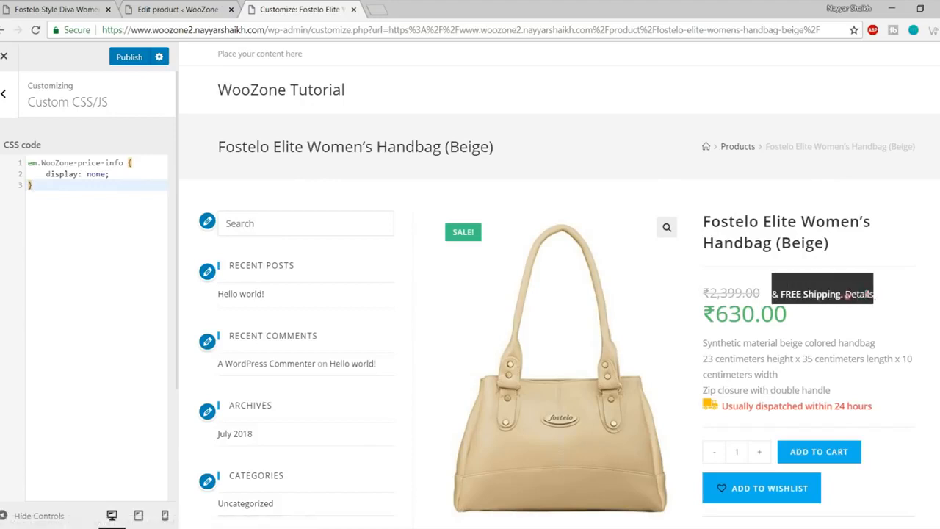
# Step: Inspect the '& FREE Shipping. Details' text and target its span.WooZone-free-shipping element
pyautogui.rightClick(800, 291)
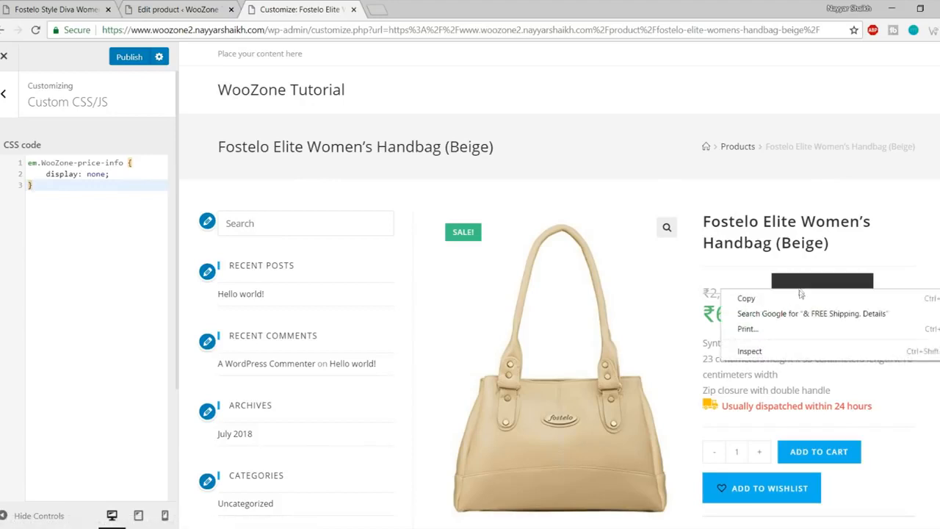
pyautogui.click(795, 352)
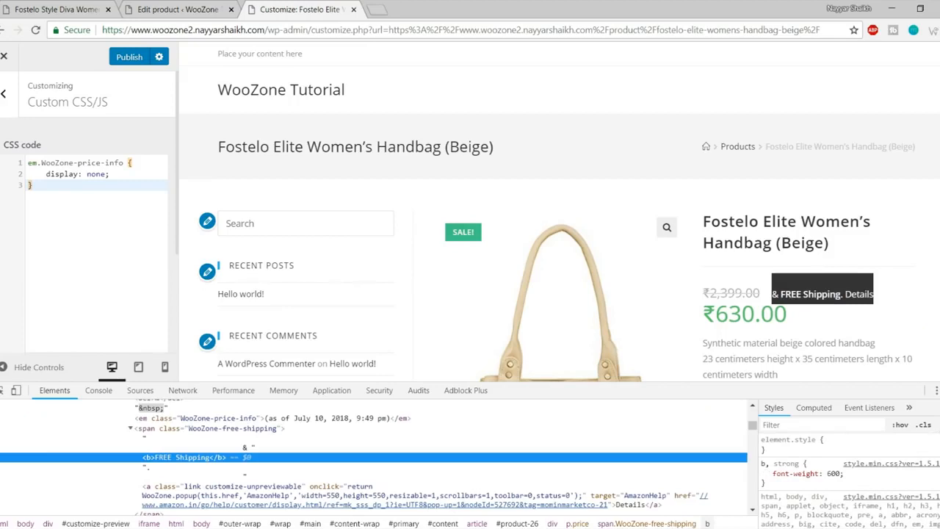
pyautogui.click(937, 424)
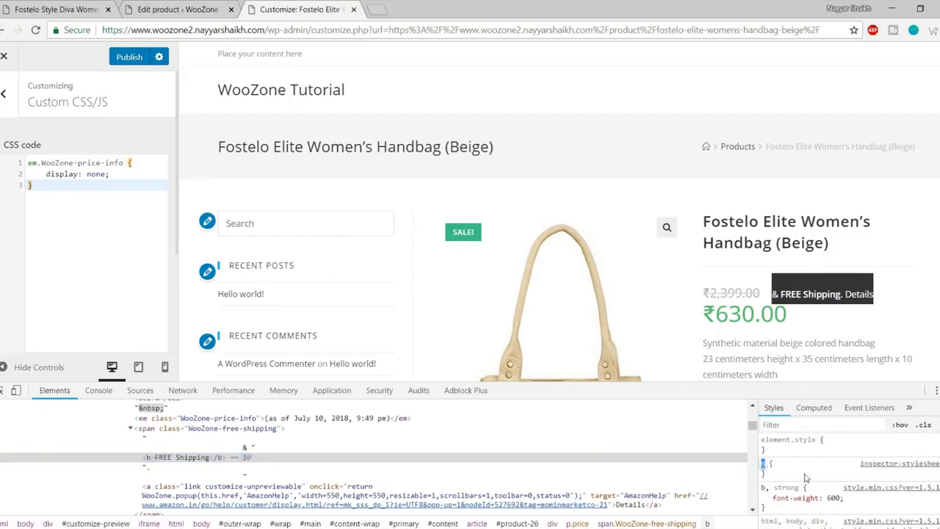
pyautogui.scroll(-3, 807, 476)
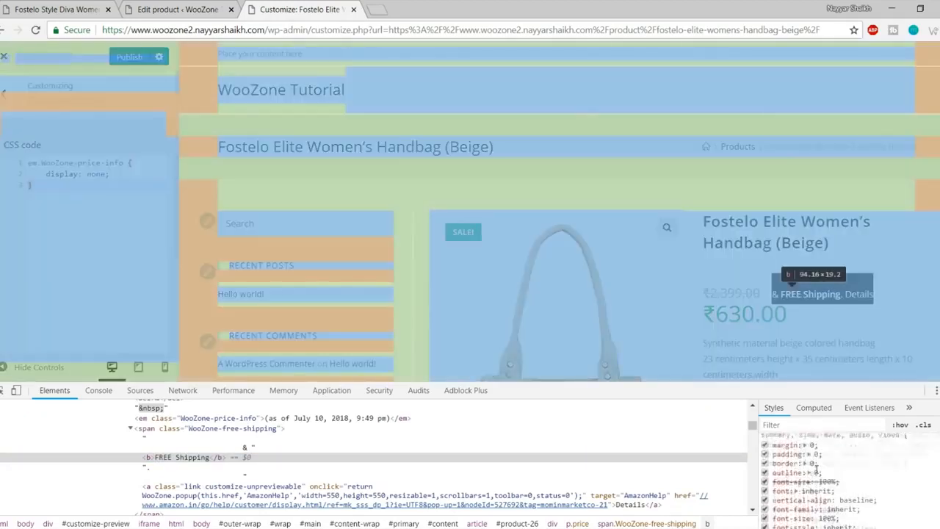
pyautogui.scroll(-3, 888, 462)
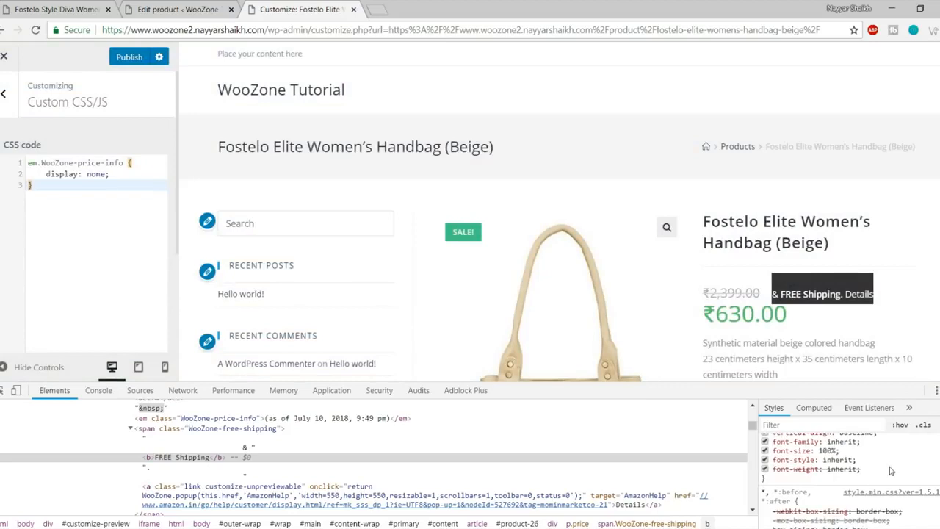
pyautogui.scroll(3, 889, 469)
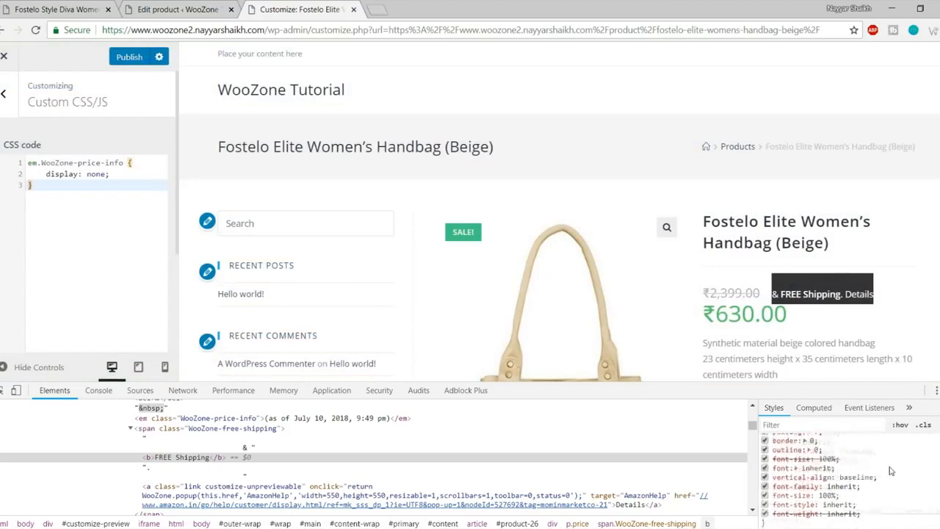
pyautogui.click(217, 430)
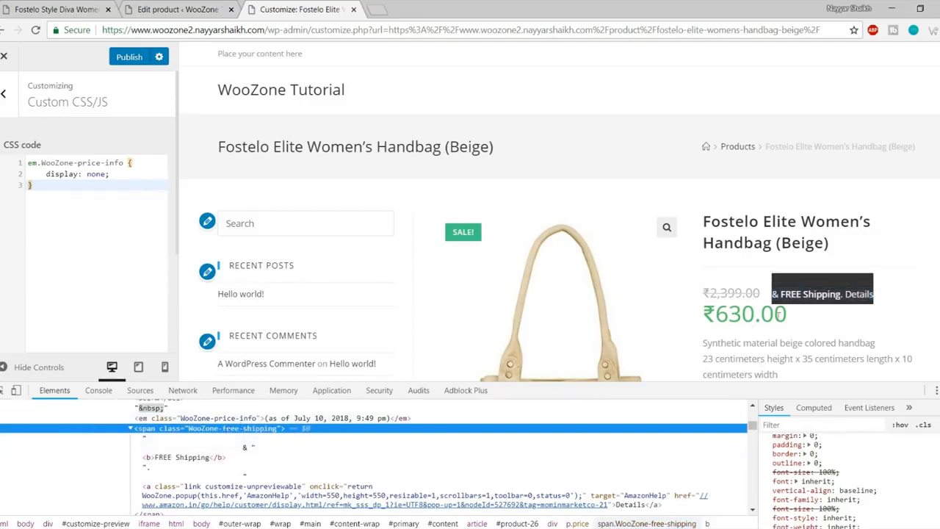
pyautogui.scroll(2, 588, 467)
pyautogui.scroll(-2, 587, 467)
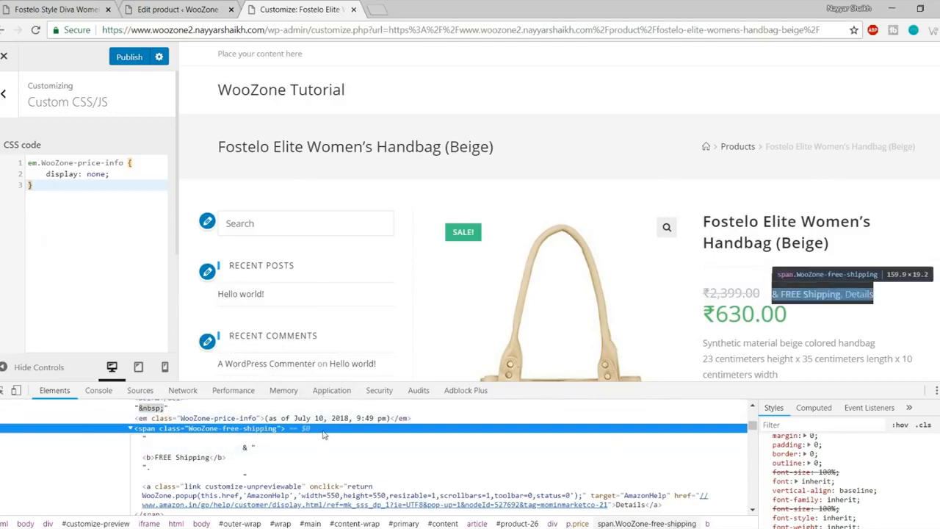
pyautogui.scroll(3, 602, 484)
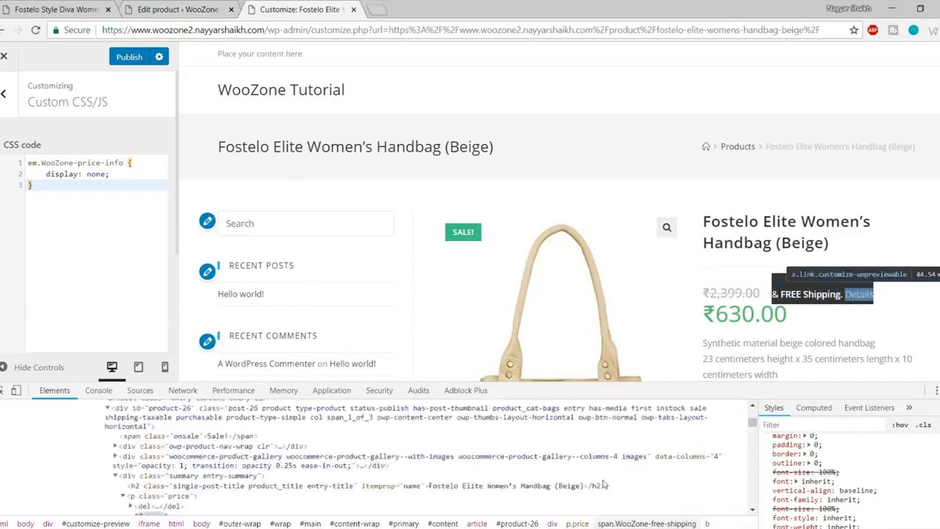
pyautogui.scroll(3, 602, 485)
pyautogui.scroll(-6, 328, 464)
pyautogui.scroll(1, 328, 464)
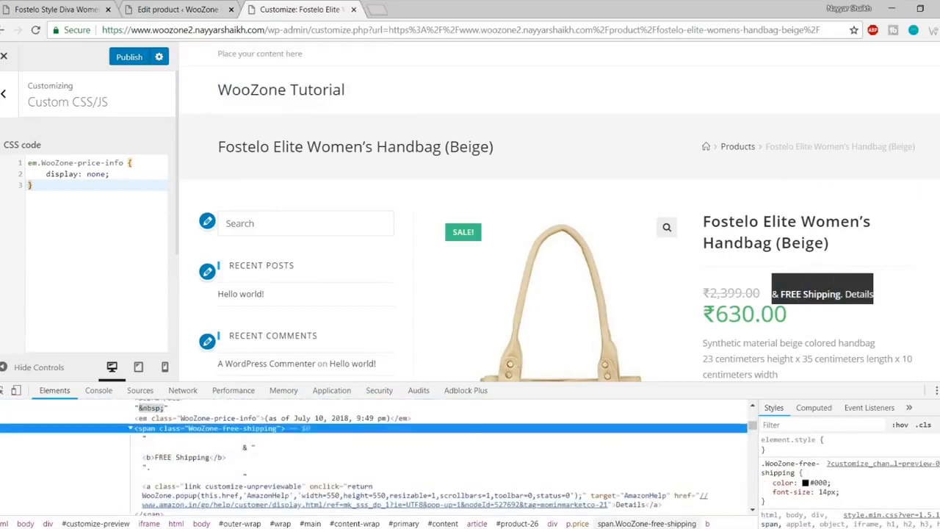
# Step: Add a span.WooZone-free-shipping rule with display: none in DevTools
pyautogui.click(937, 425)
pyautogui.click(801, 483)
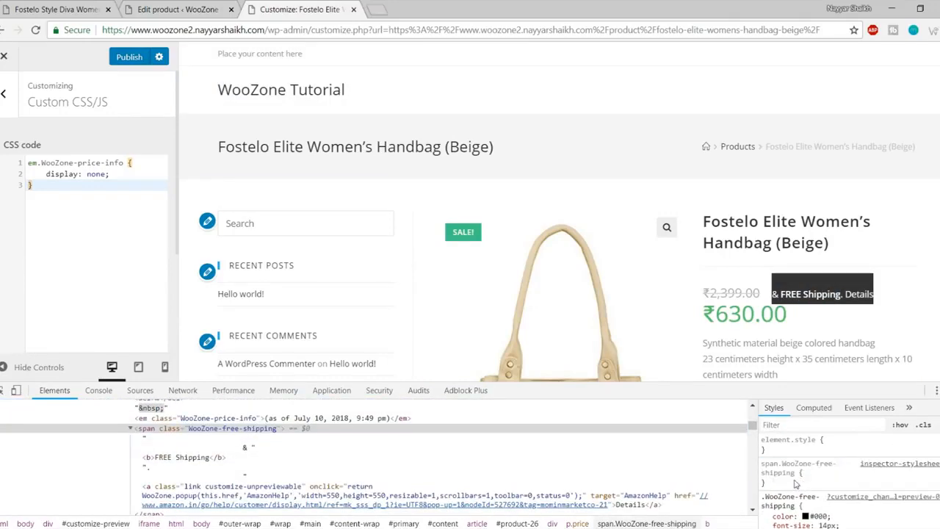
pyautogui.click(794, 482)
pyautogui.write('d')
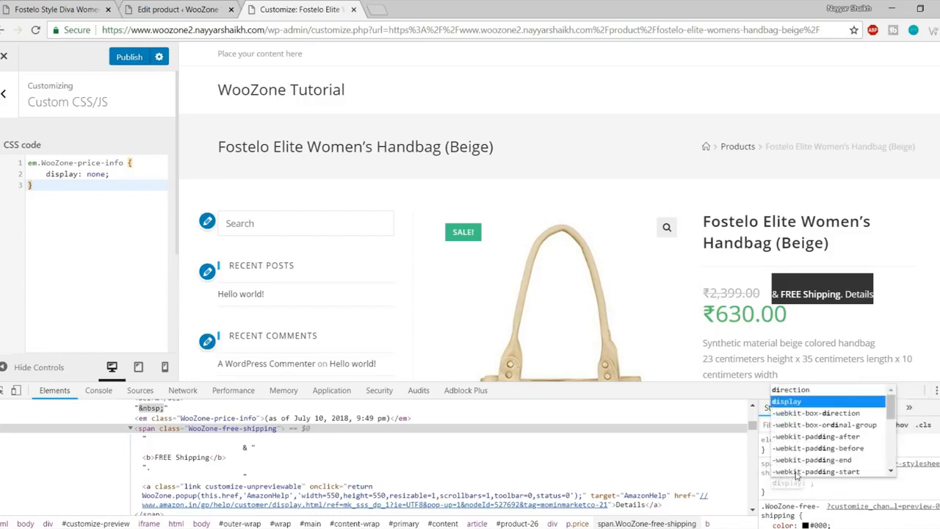
pyautogui.press('Return')
pyautogui.write('n')
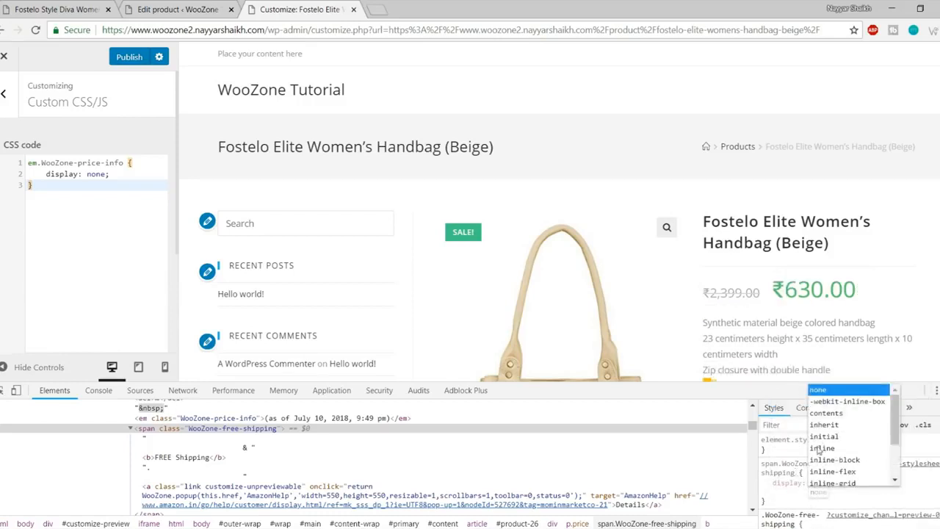
pyautogui.press('Return')
pyautogui.click(795, 502)
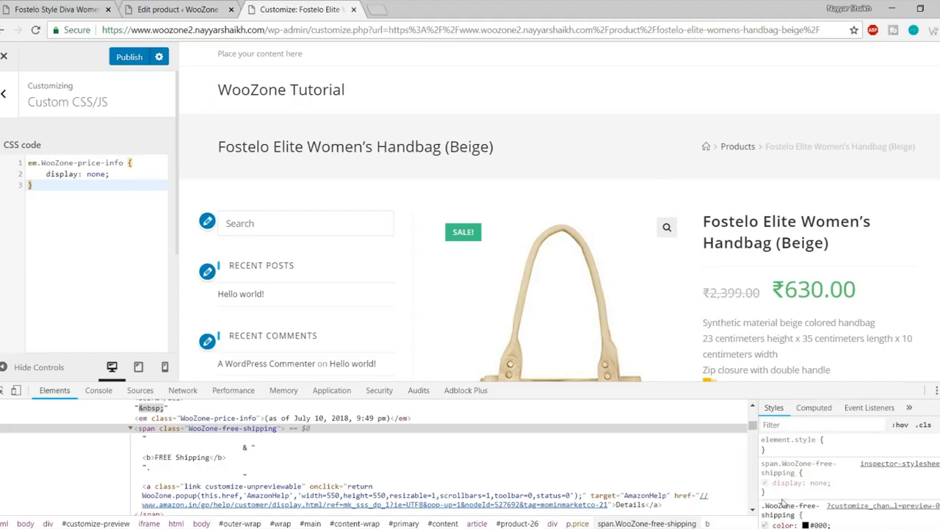
pyautogui.moveTo(769, 496); pyautogui.dragTo(761, 463)
pyautogui.hotkey('ctrl', 'c')
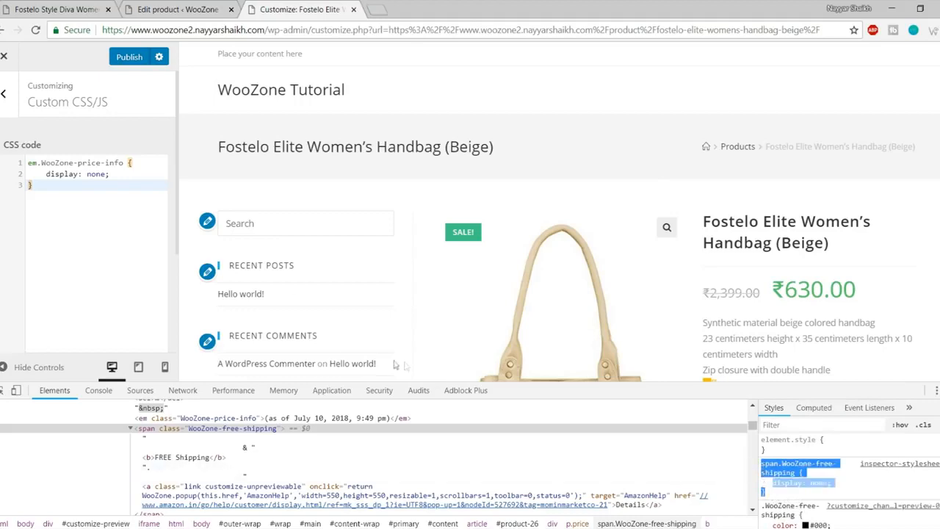
# Step: Paste the span rule on a new line in Custom CSS/JS and publish
pyautogui.click(94, 223)
pyautogui.press('Return')
pyautogui.hotkey('ctrl', 'v')
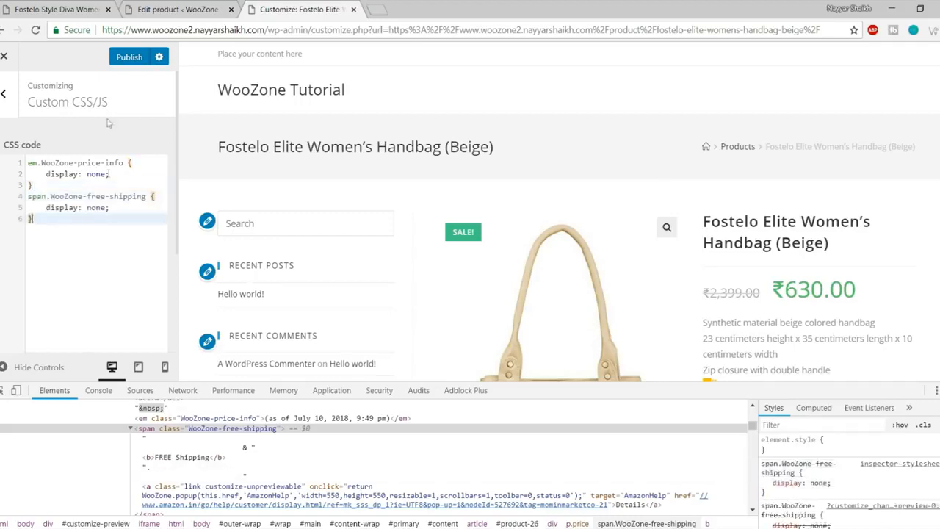
pyautogui.click(128, 56)
pyautogui.press('F12')
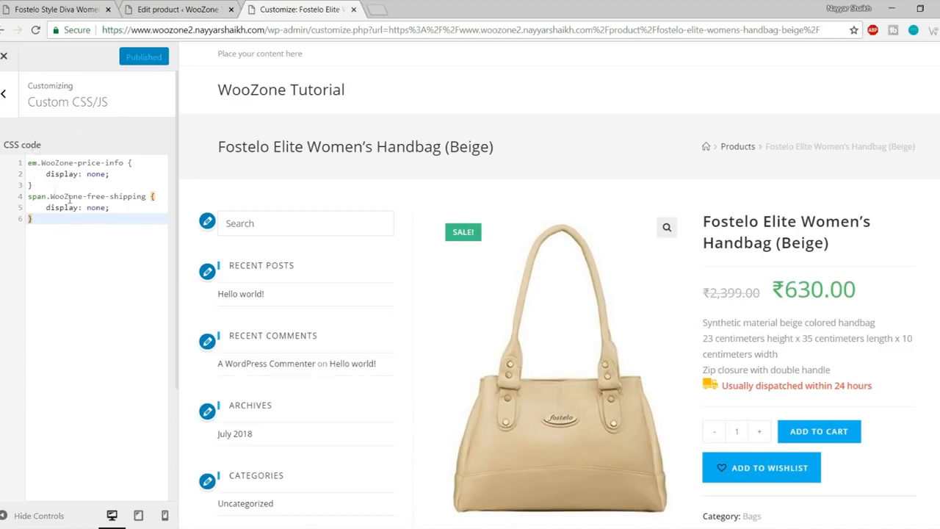
# Step: Close the Customizer and check the ₹2,399.00 and ₹630.00 prices on the product page
pyautogui.click(5, 63)
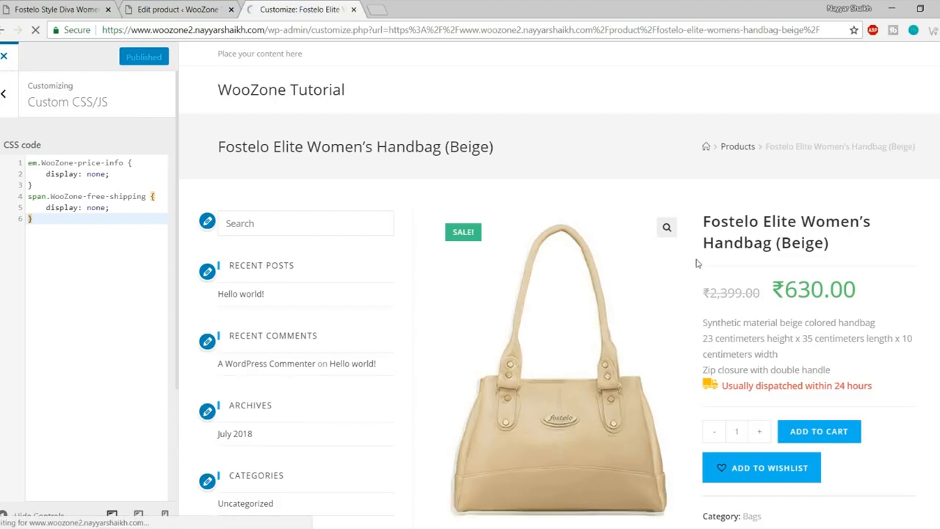
pyautogui.moveTo(622, 296); pyautogui.dragTo(684, 301)
pyautogui.click(684, 302)
pyautogui.moveTo(623, 298); pyautogui.dragTo(676, 302)
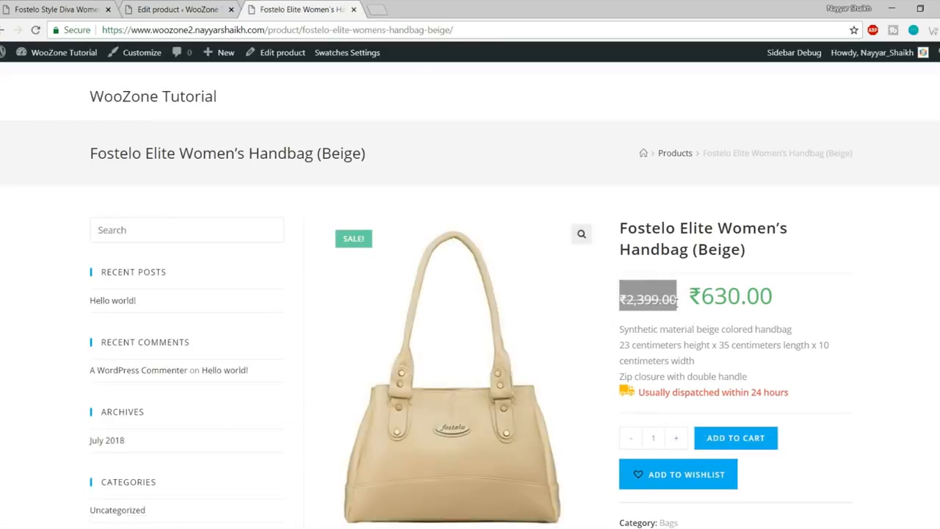
pyautogui.moveTo(791, 301); pyautogui.dragTo(687, 301)
pyautogui.click(635, 295)
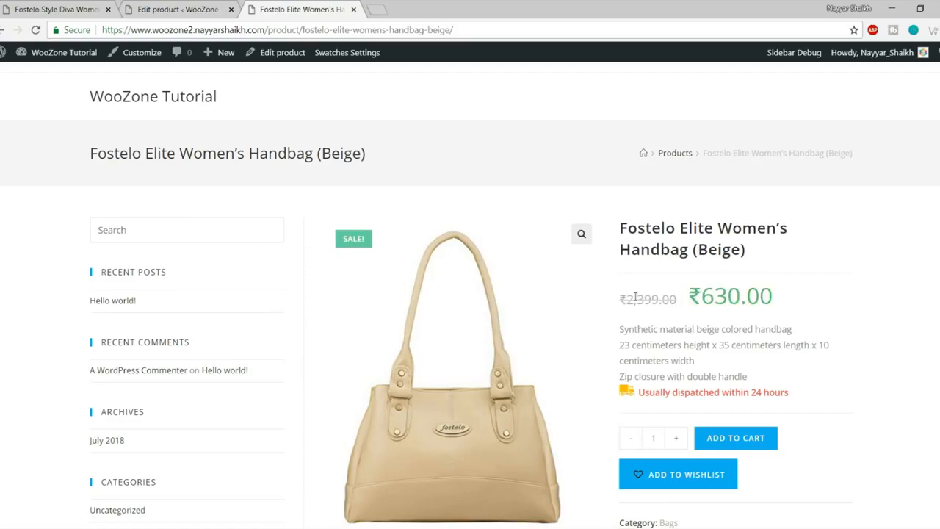
# Step: Return to the page top and go to the WooZone Tutorial homepage
pyautogui.scroll(-10, 812, 343)
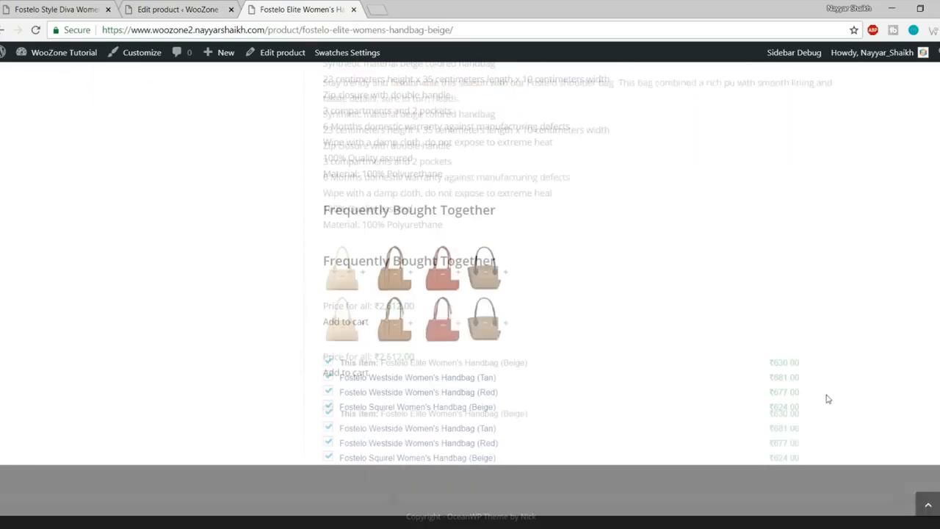
pyautogui.click(927, 505)
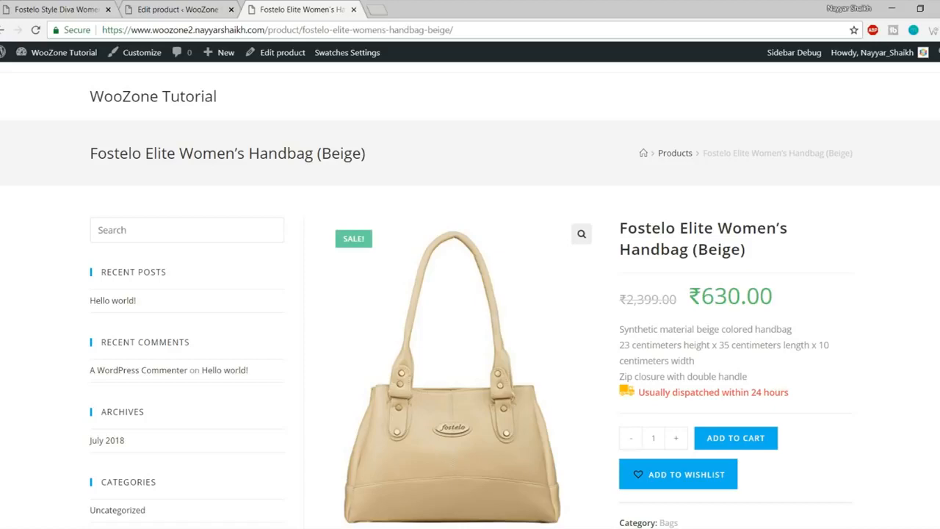
pyautogui.scroll(-10, 562, 256)
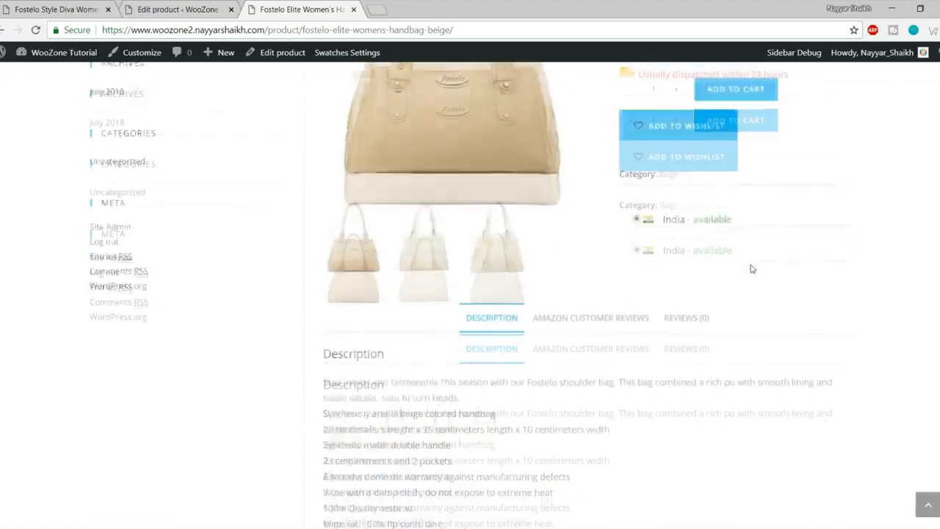
pyautogui.scroll(8, 772, 379)
pyautogui.click(159, 95)
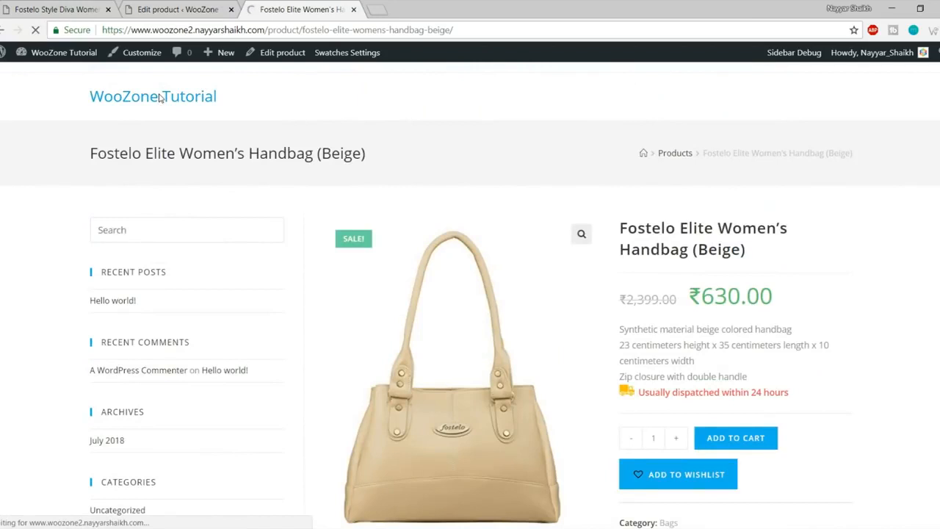
# Step: Open the woozone2 site's admin Dashboard in a new tab, placed second
pyautogui.scroll(-3, 349, 339)
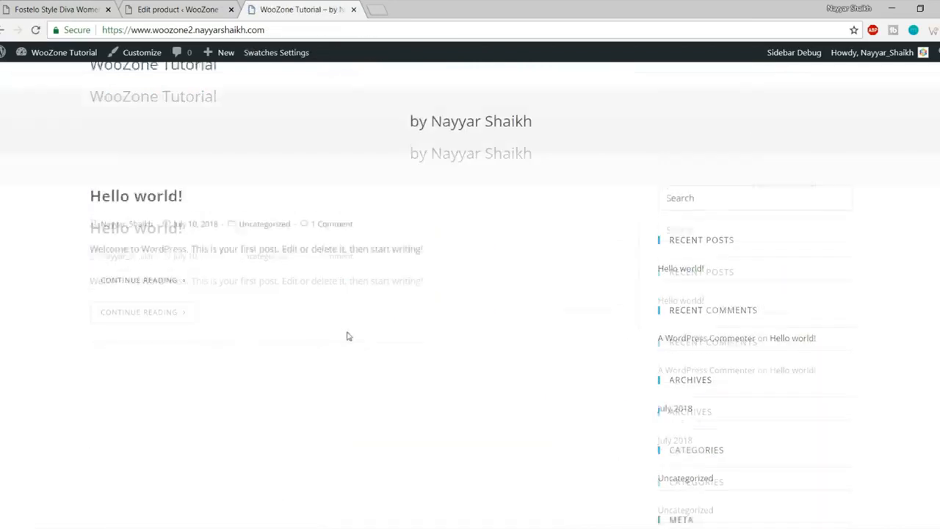
pyautogui.scroll(3, 364, 378)
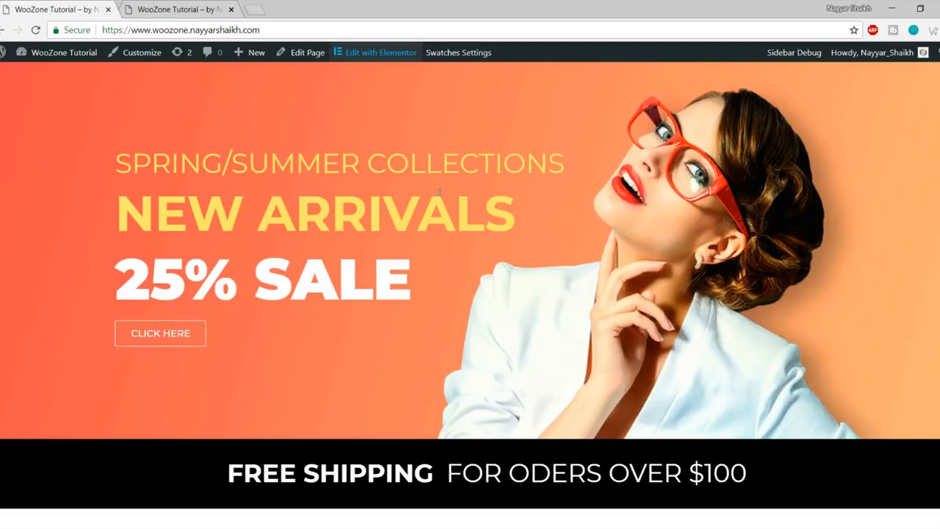
pyautogui.scroll(1, 534, 390)
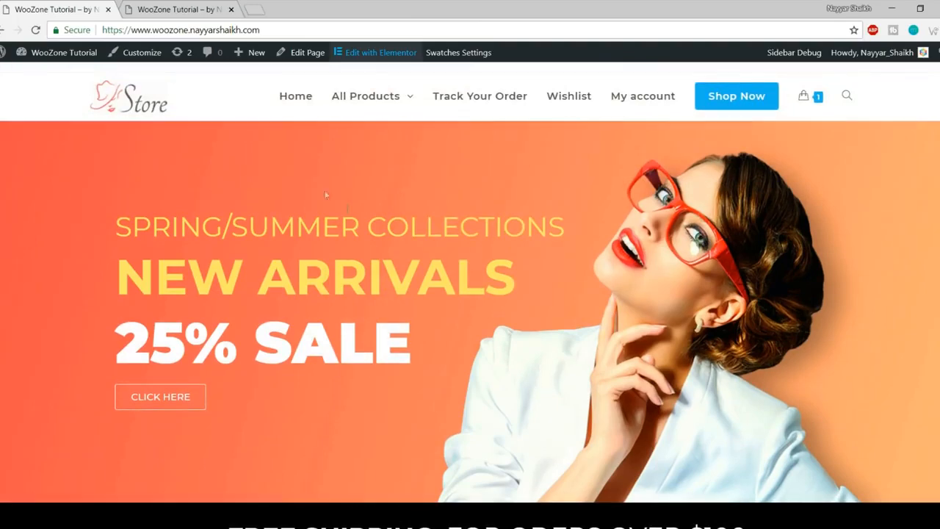
pyautogui.click(181, 17)
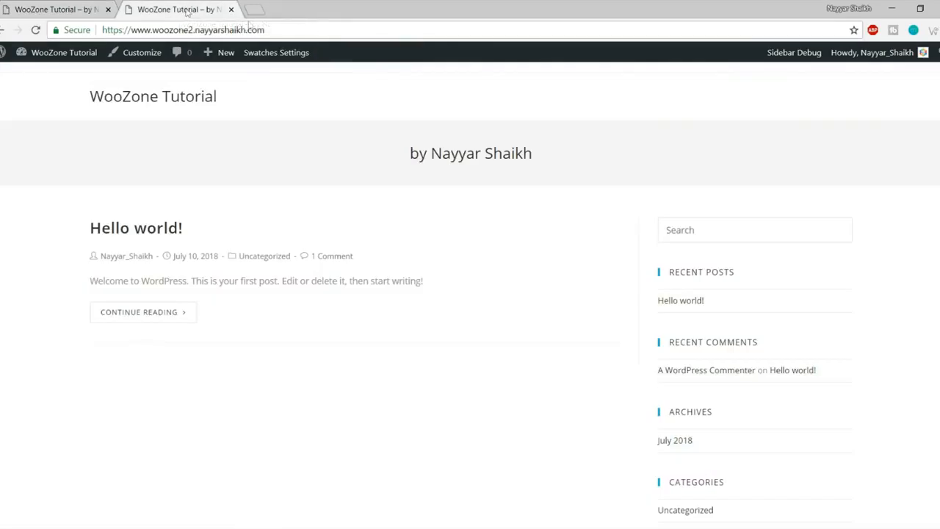
pyautogui.moveTo(65, 60)
pyautogui.rightClick(65, 76)
pyautogui.click(85, 80)
pyautogui.moveTo(288, 12); pyautogui.dragTo(145, 7)
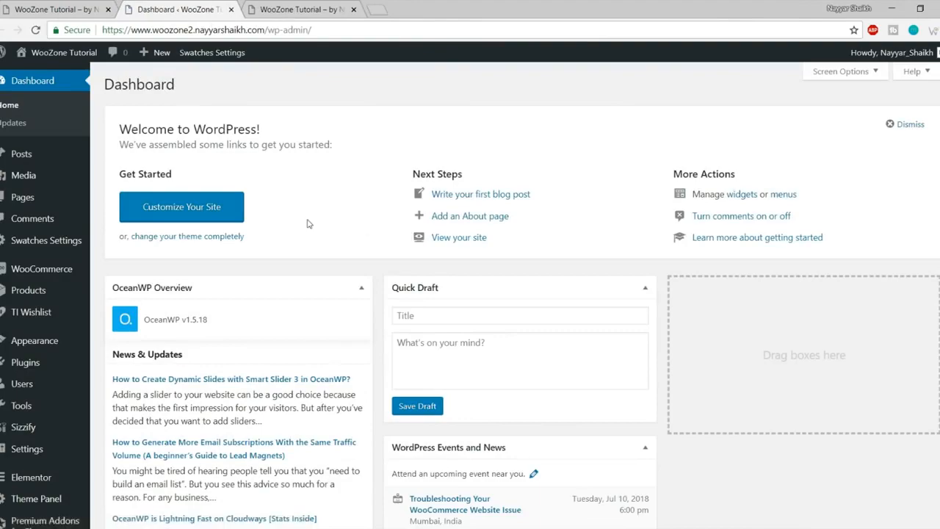
# Step: Create and publish a new page titled 'Home'
pyautogui.click(77, 4)
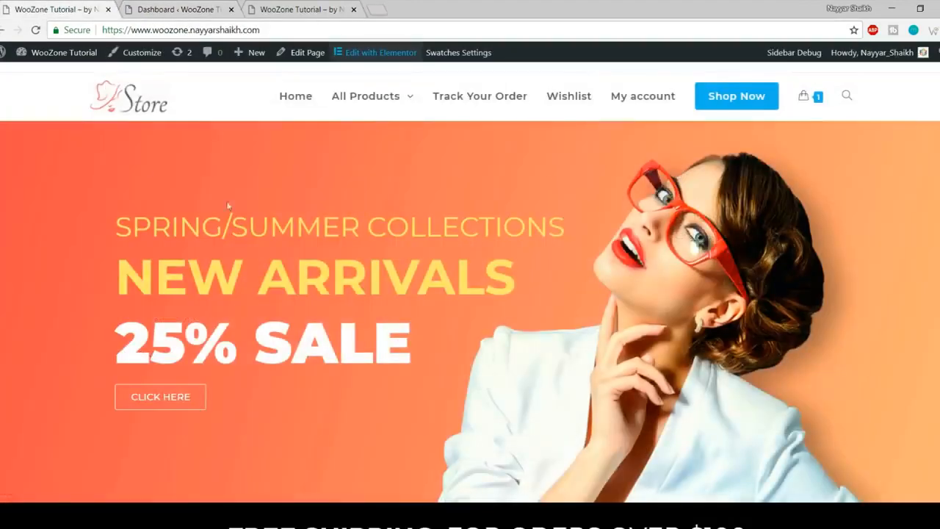
pyautogui.scroll(-5, 634, 351)
pyautogui.scroll(-3, 634, 351)
pyautogui.scroll(10, 711, 301)
pyautogui.click(184, 6)
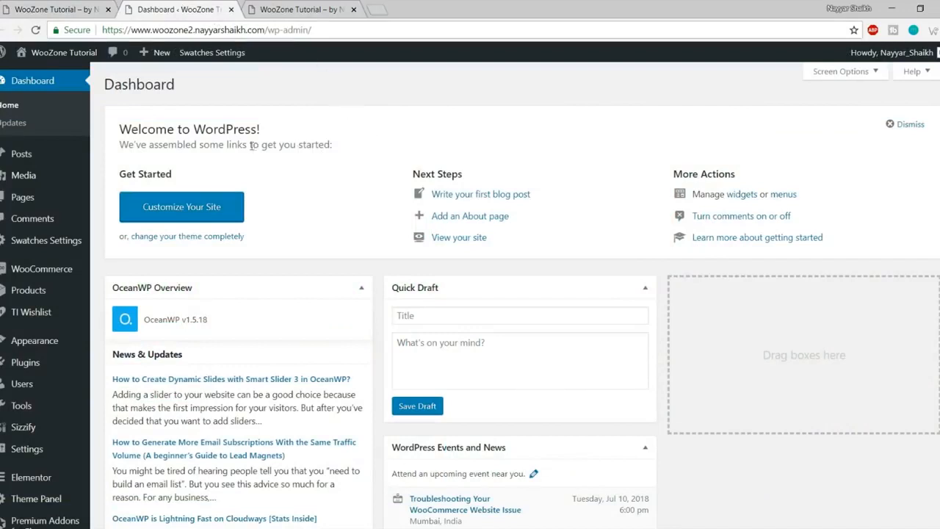
pyautogui.moveTo(59, 198)
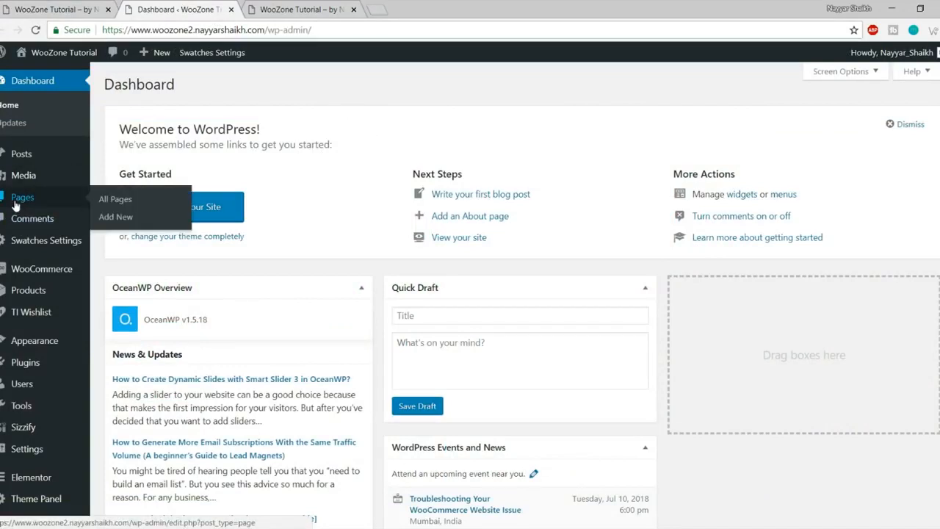
pyautogui.click(121, 217)
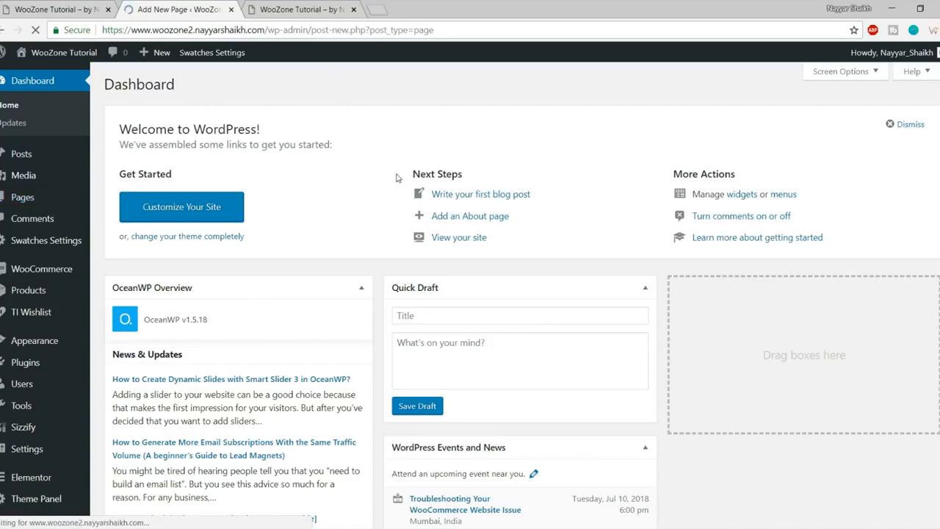
pyautogui.write('Home')
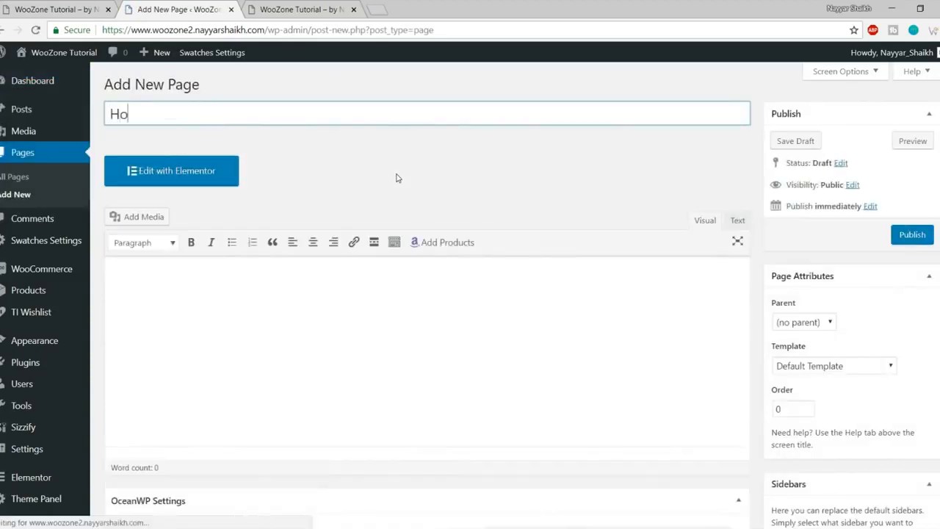
pyautogui.click(926, 234)
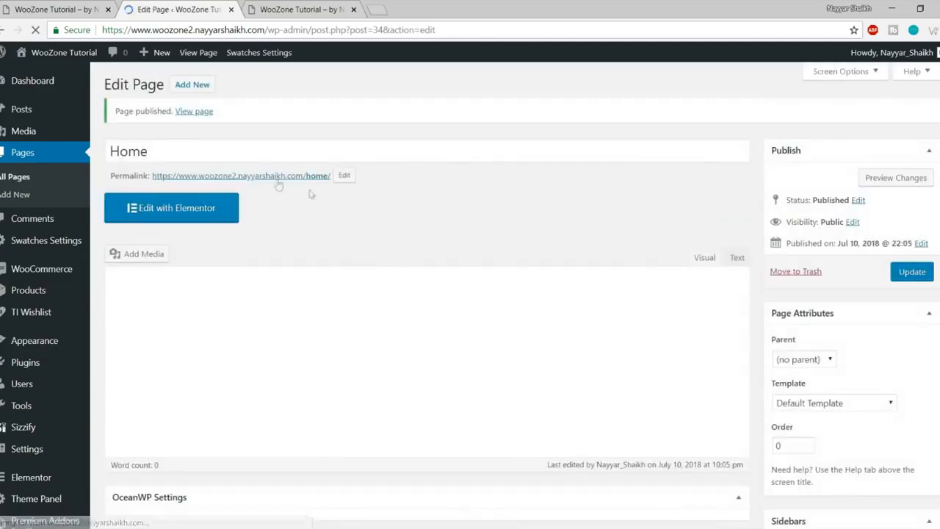
# Step: Open the published Home page in a new tab, check its sidebar, then return to the editor
pyautogui.rightClick(268, 180)
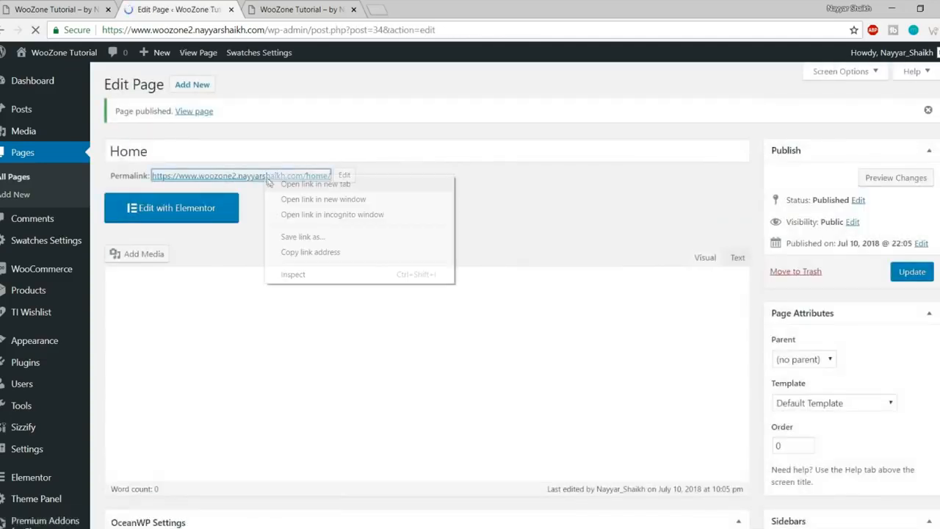
pyautogui.rightClick(197, 112)
pyautogui.click(205, 122)
pyautogui.click(284, 9)
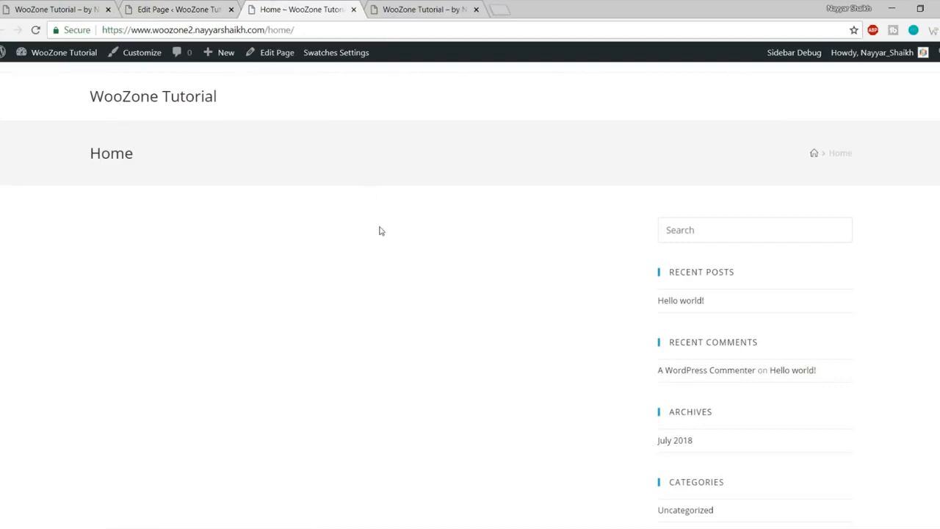
pyautogui.scroll(-5, 380, 230)
pyautogui.scroll(5, 438, 327)
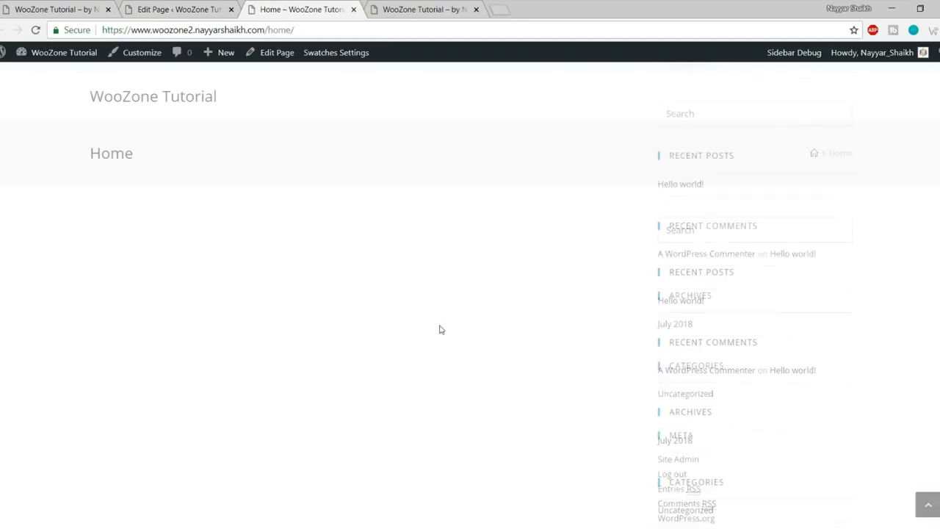
pyautogui.moveTo(639, 218); pyautogui.dragTo(812, 480)
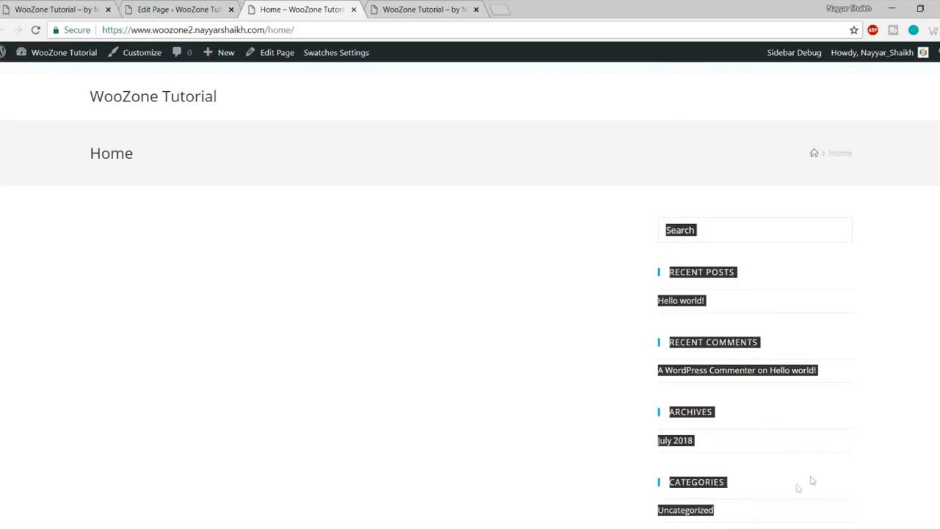
pyautogui.click(813, 457)
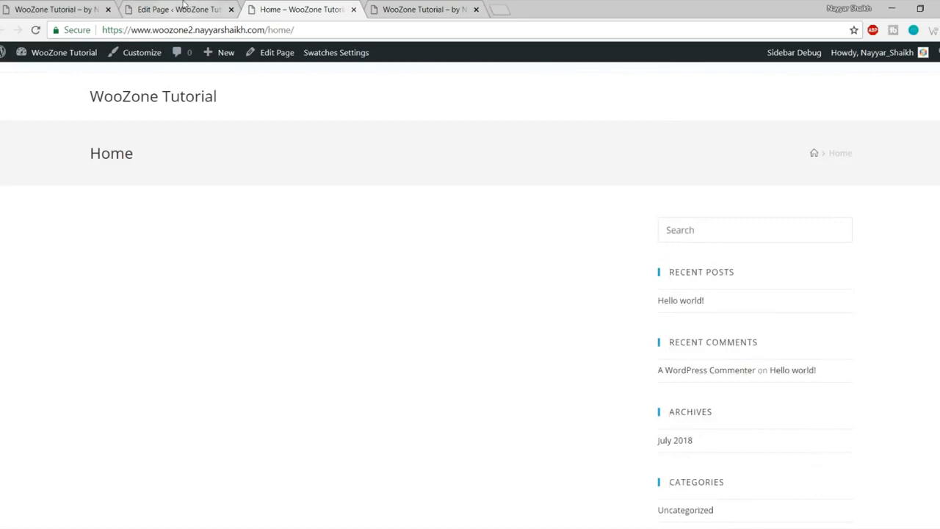
pyautogui.click(183, 7)
pyautogui.scroll(-10, 634, 256)
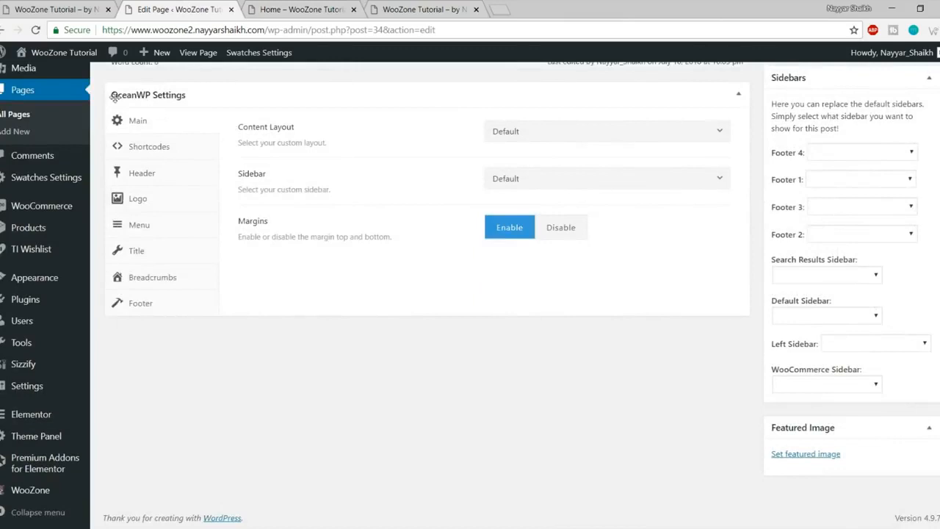
# Step: Set the Home page's Content Layout to Full Width and save it
pyautogui.moveTo(233, 127); pyautogui.dragTo(301, 132)
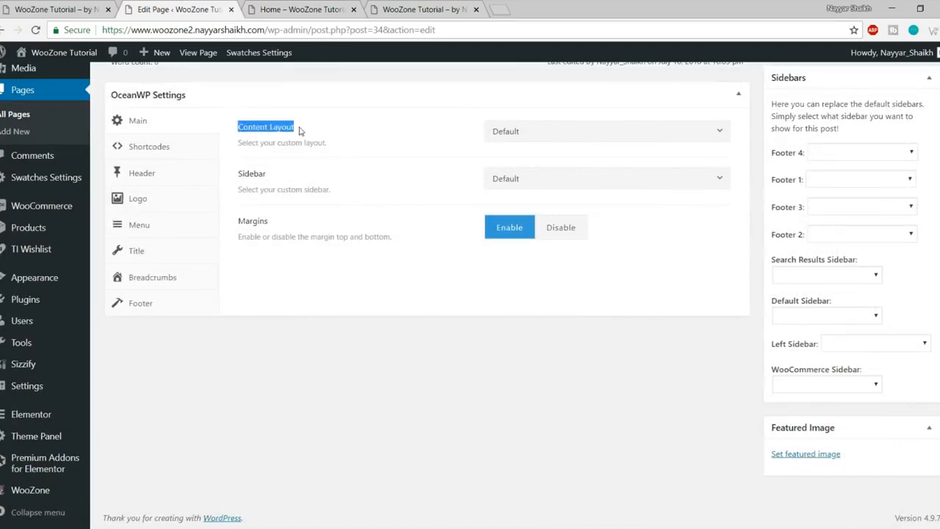
pyautogui.click(529, 130)
pyautogui.click(565, 224)
pyautogui.scroll(4, 888, 273)
pyautogui.click(911, 146)
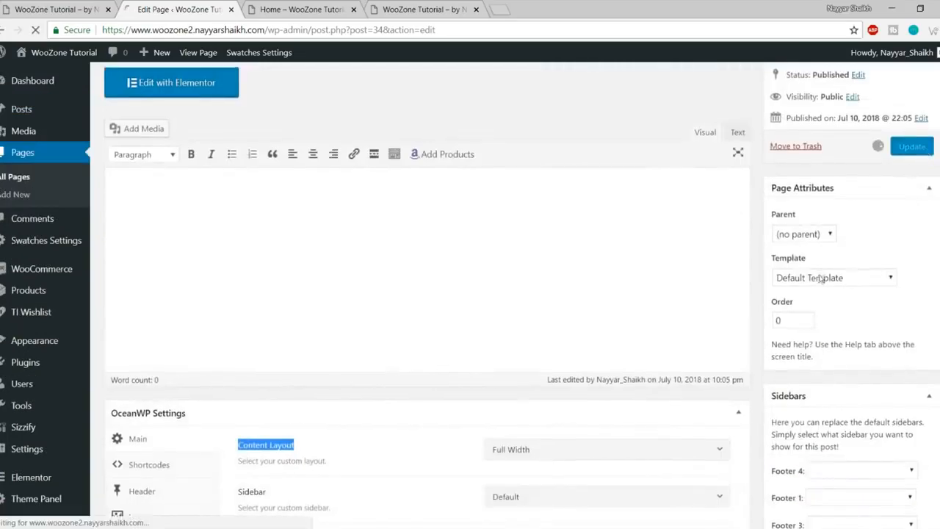
# Step: Reload the live Home page and compare it with the store front page
pyautogui.click(301, 10)
pyautogui.click(35, 29)
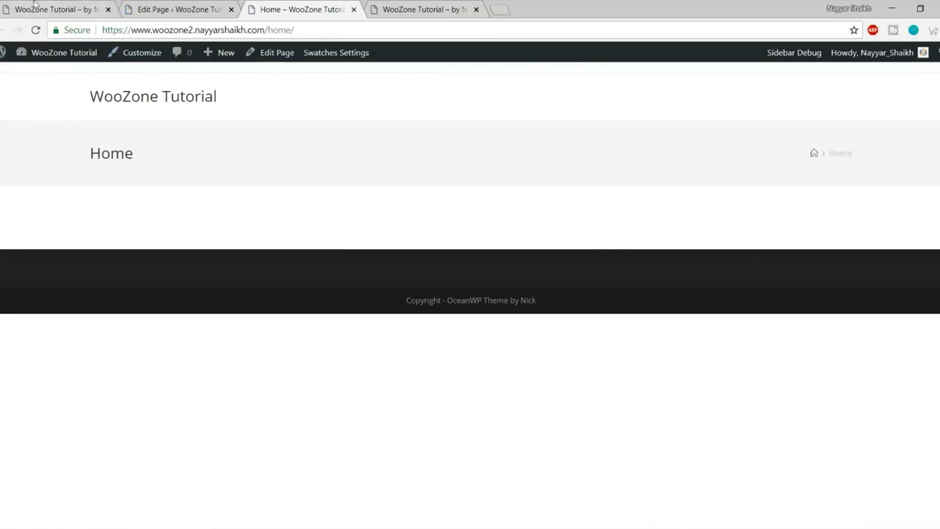
pyautogui.click(55, 10)
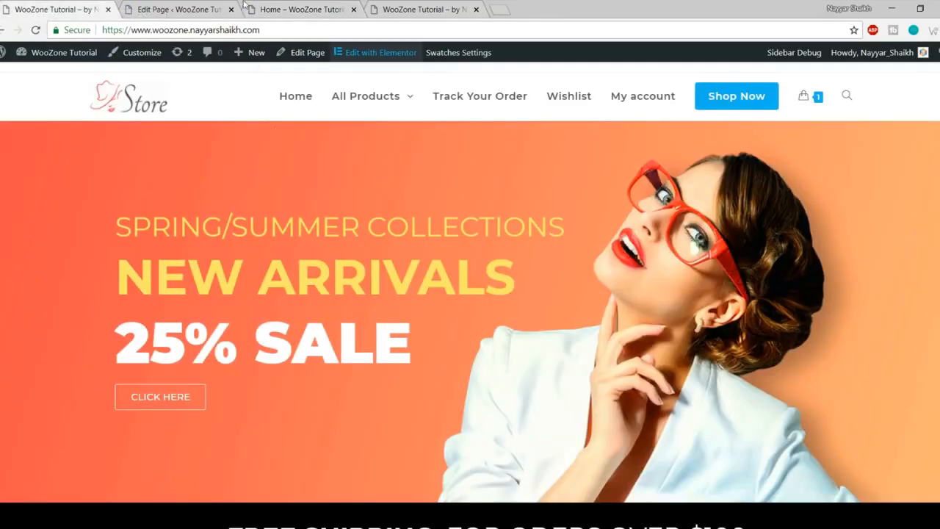
pyautogui.click(305, 9)
pyautogui.moveTo(59, 142); pyautogui.dragTo(838, 155)
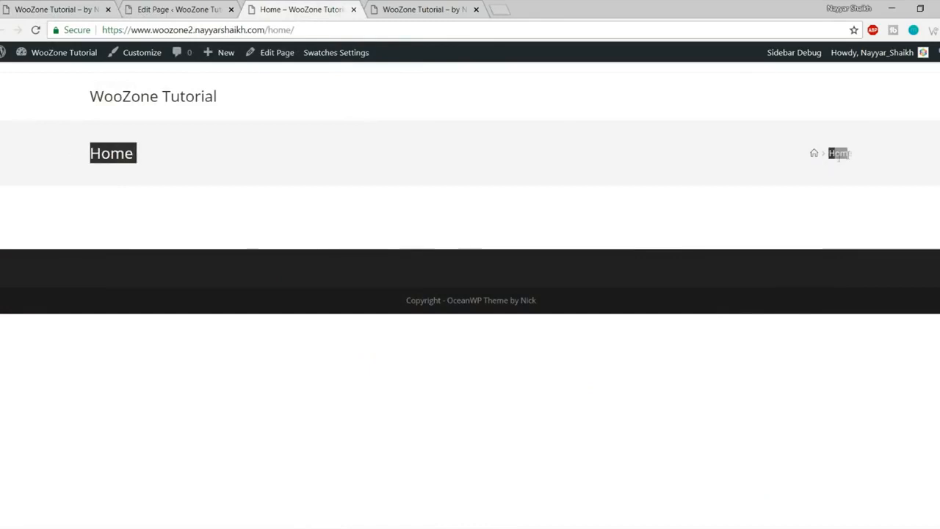
pyautogui.click(66, 9)
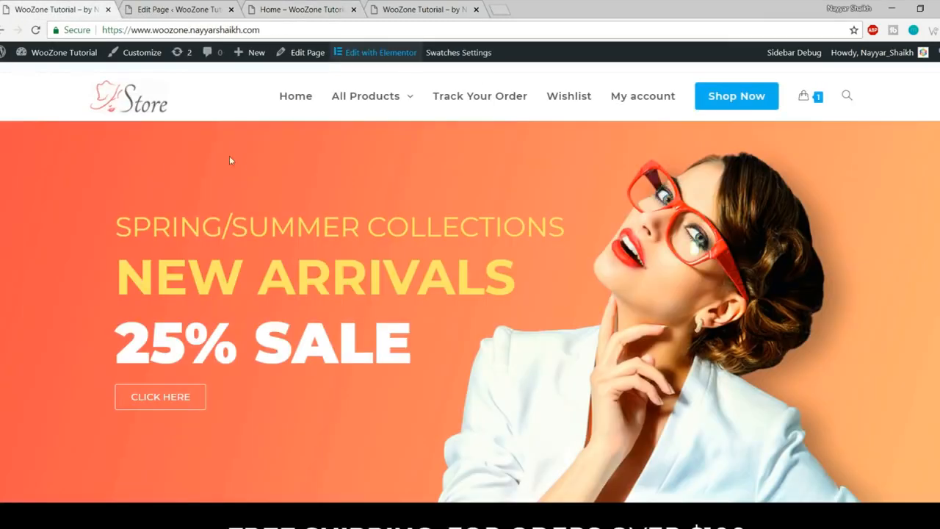
pyautogui.click(253, 10)
pyautogui.click(151, 154)
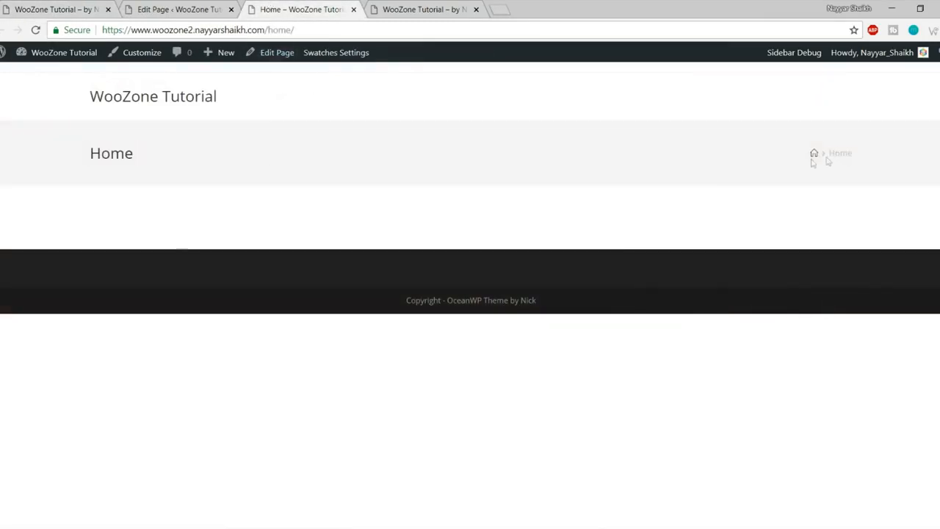
# Step: Set the Home page's Display Page Title to Disable, update, and reload the live page
pyautogui.click(199, 6)
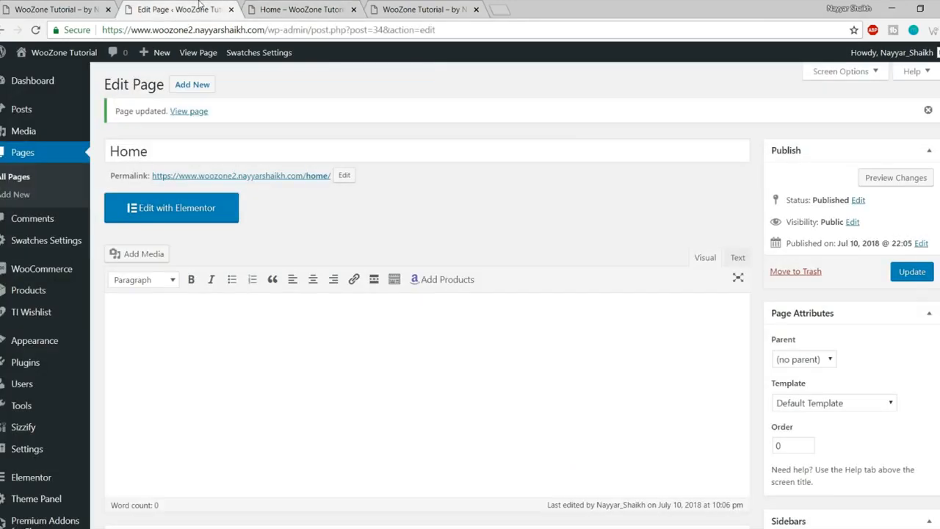
pyautogui.scroll(-4, 539, 294)
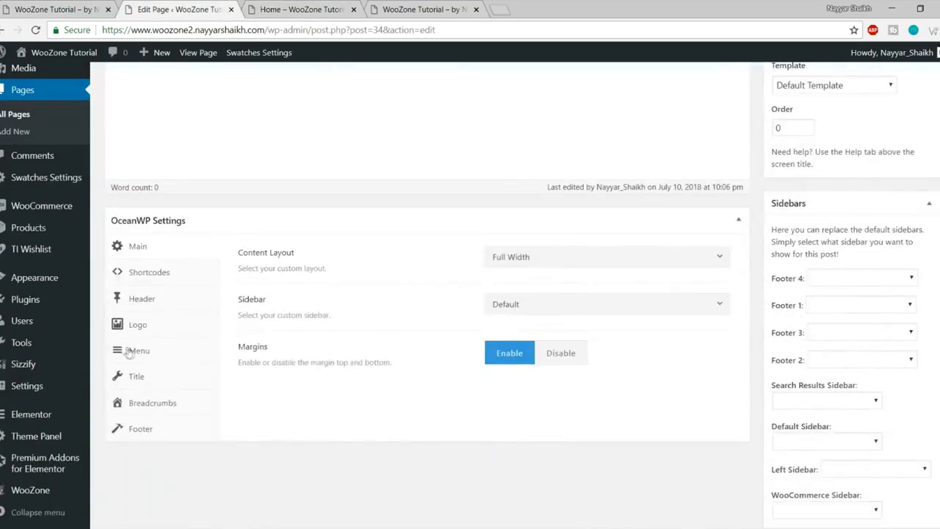
pyautogui.click(163, 383)
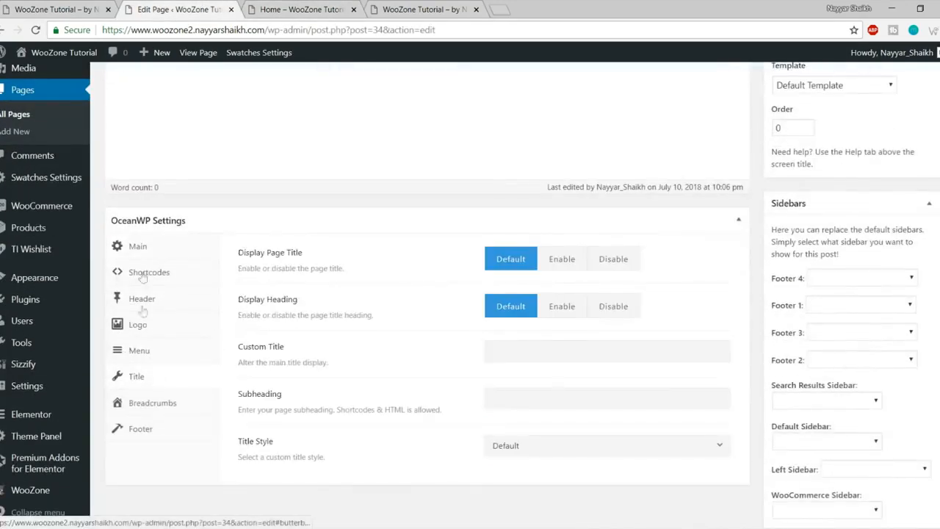
pyautogui.click(624, 267)
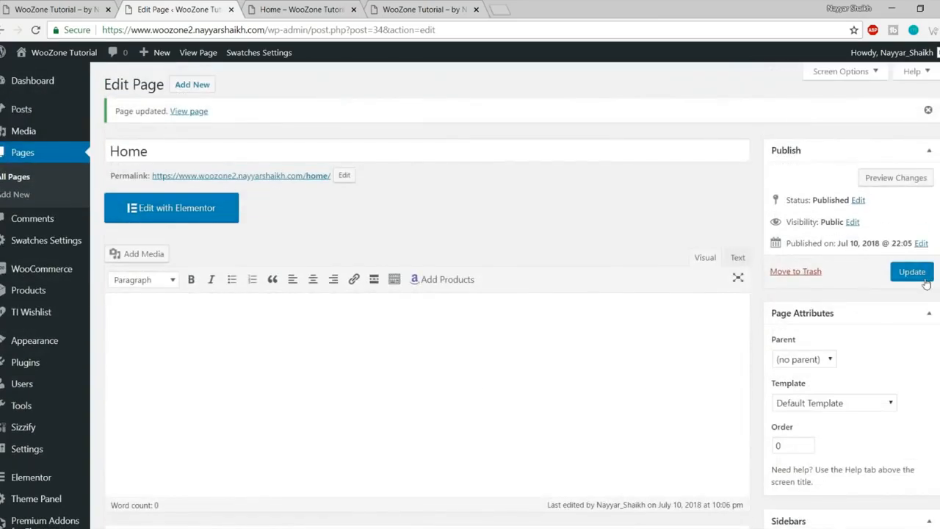
pyautogui.click(914, 271)
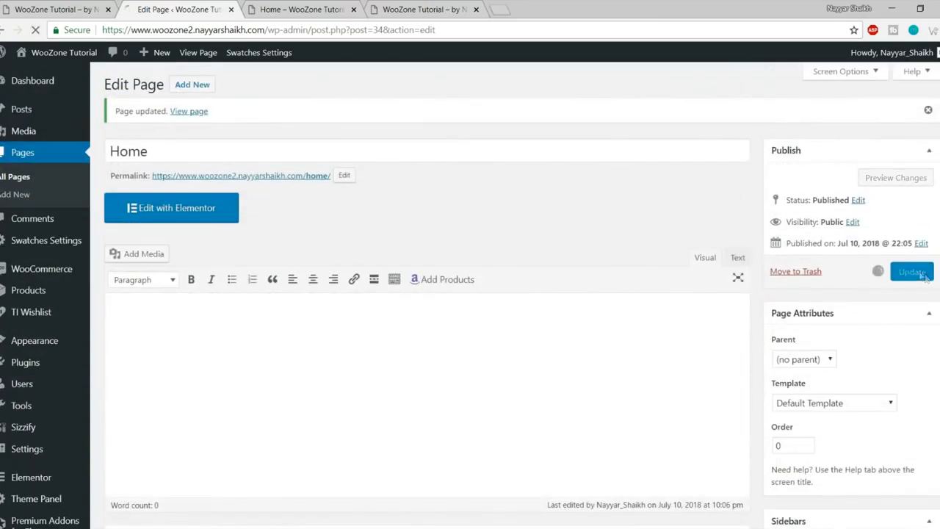
pyautogui.click(294, 9)
pyautogui.click(35, 30)
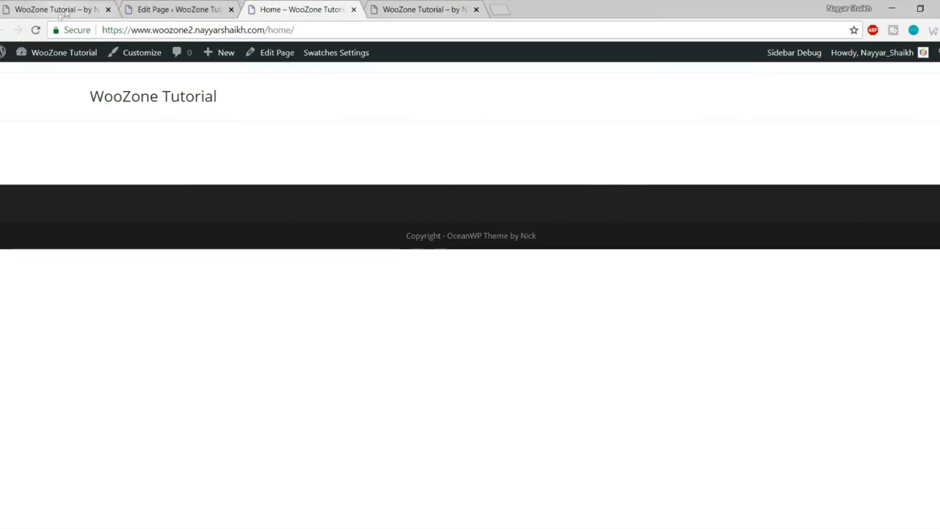
# Step: Disable the Home page's top and bottom margins and save the page
pyautogui.click(146, 9)
pyautogui.scroll(-5, 443, 249)
pyautogui.scroll(-2, 443, 249)
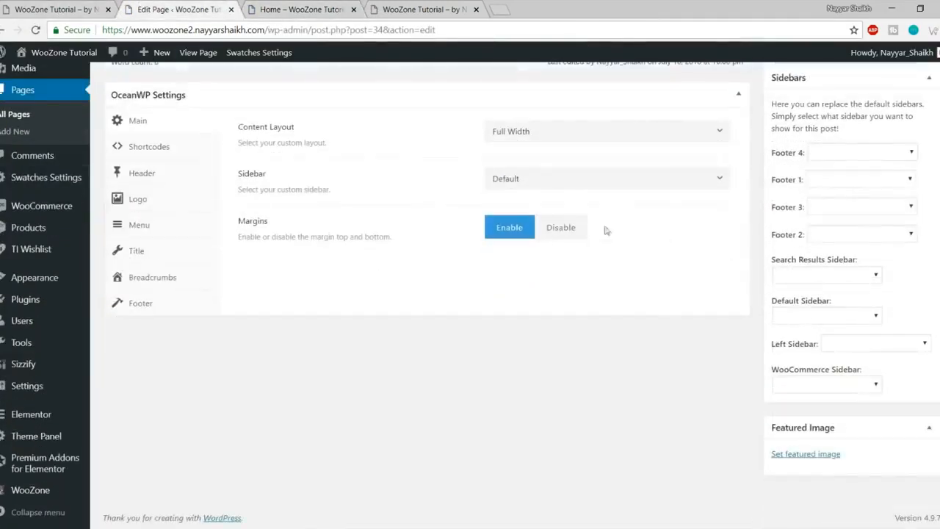
pyautogui.click(570, 234)
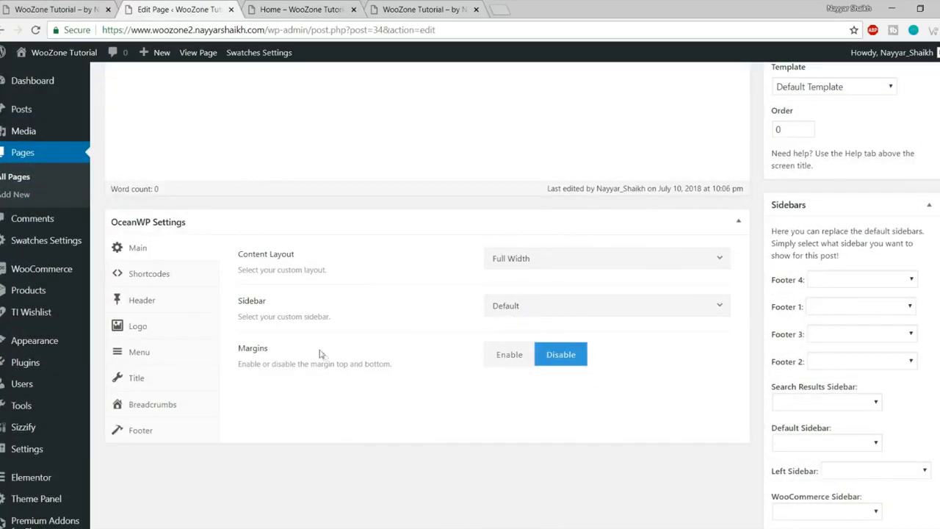
pyautogui.moveTo(254, 349); pyautogui.dragTo(395, 365)
pyautogui.click(411, 366)
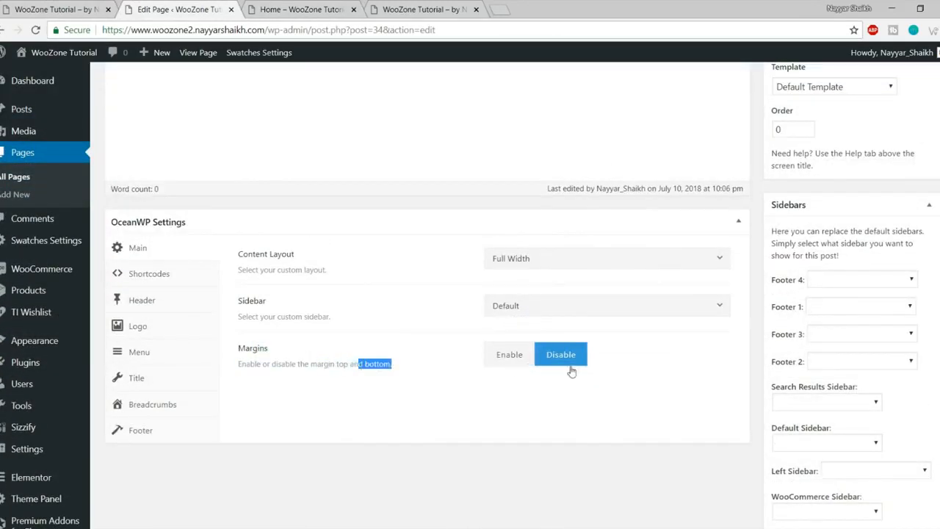
pyautogui.click(344, 6)
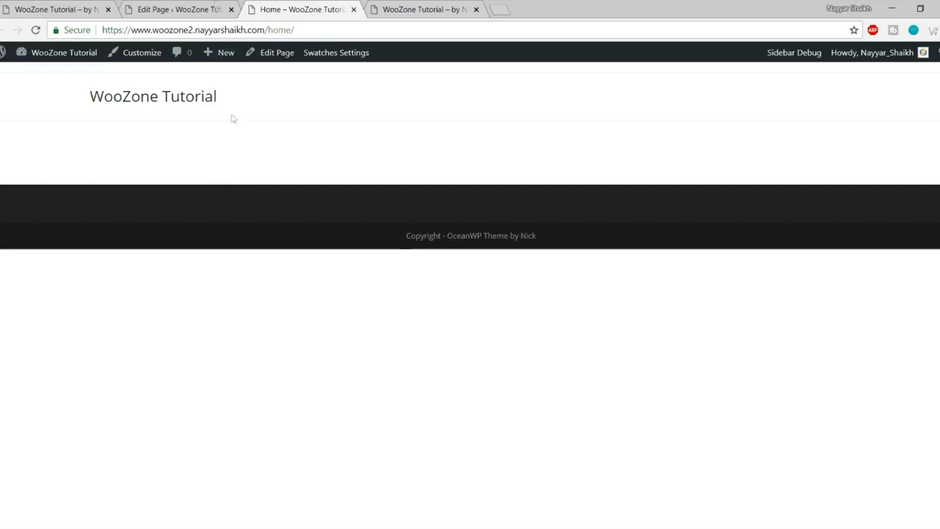
# Step: Reload the live Home page to confirm the title and margins are gone
pyautogui.click(215, 7)
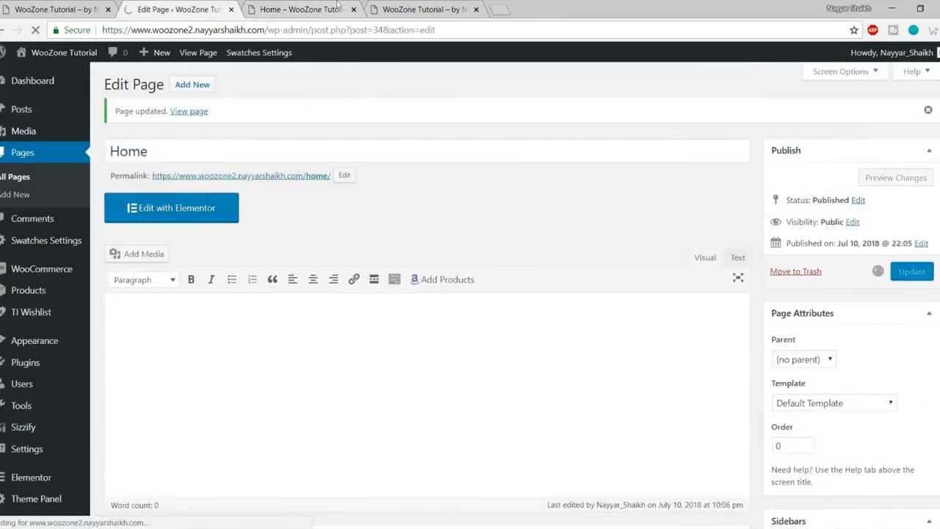
pyautogui.click(312, 9)
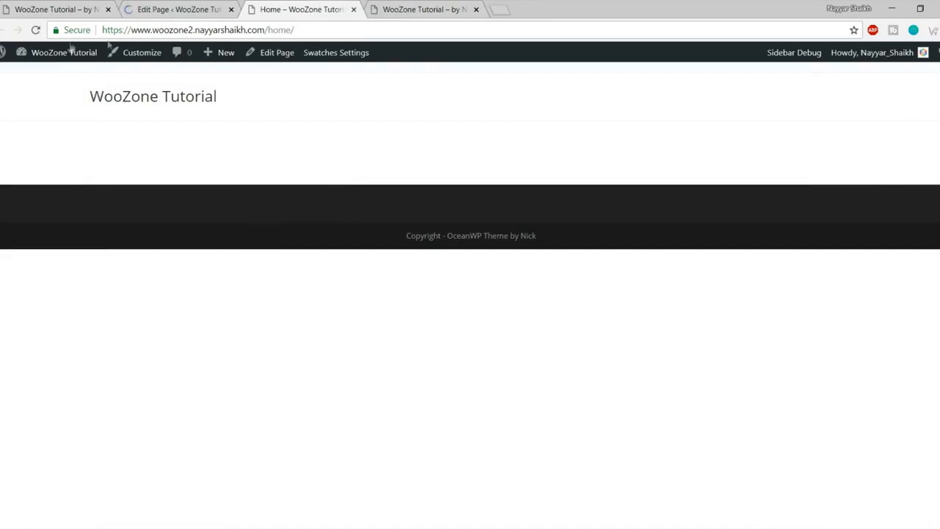
pyautogui.click(35, 30)
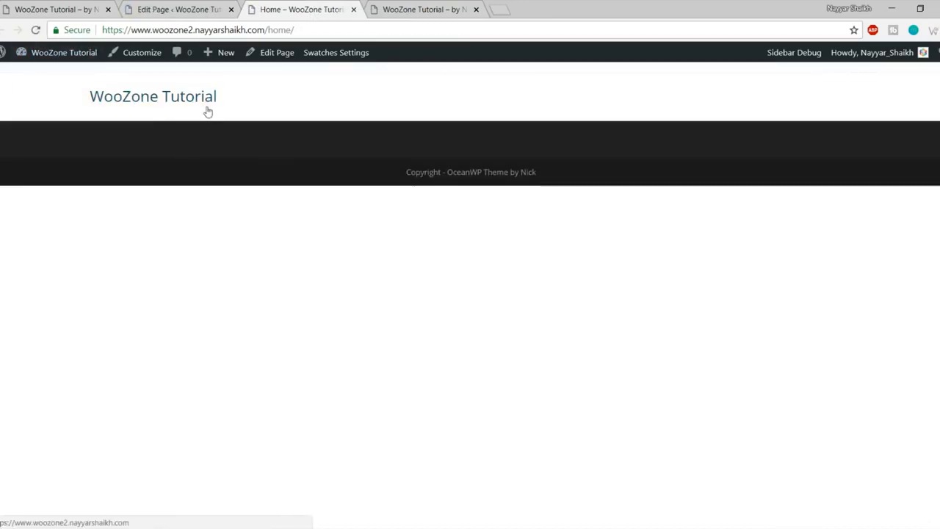
pyautogui.moveTo(61, 91); pyautogui.dragTo(227, 110)
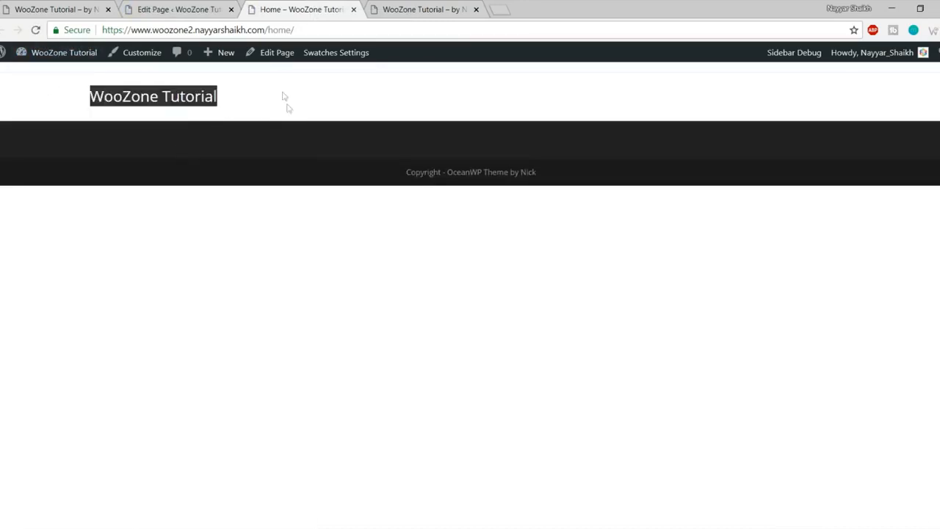
pyautogui.click(171, 98)
pyautogui.hotkey('ctrl', '1')
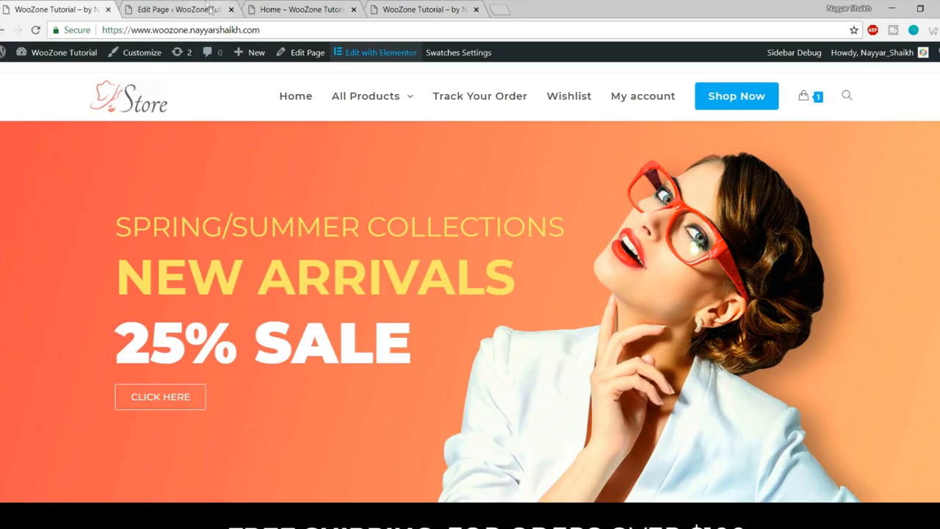
# Step: Compare the new Home page with the store site's front page
pyautogui.click(207, 10)
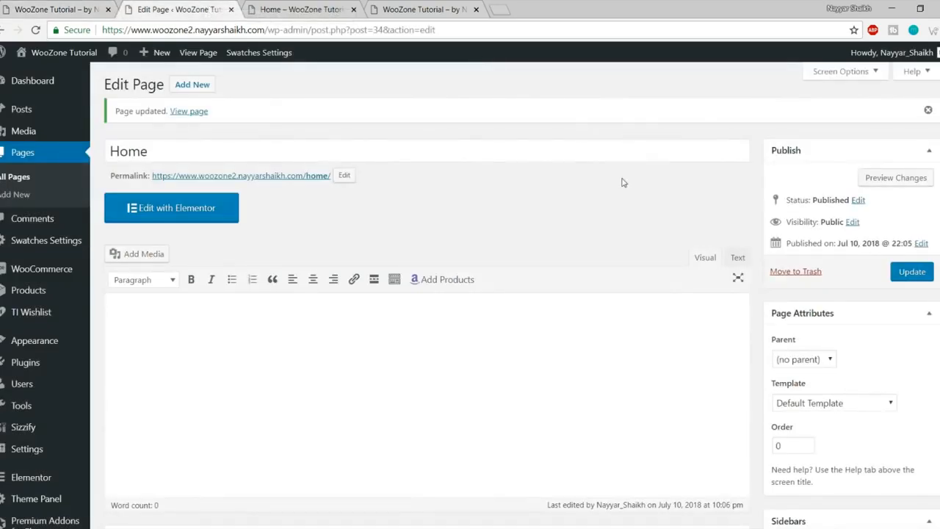
pyautogui.click(325, 9)
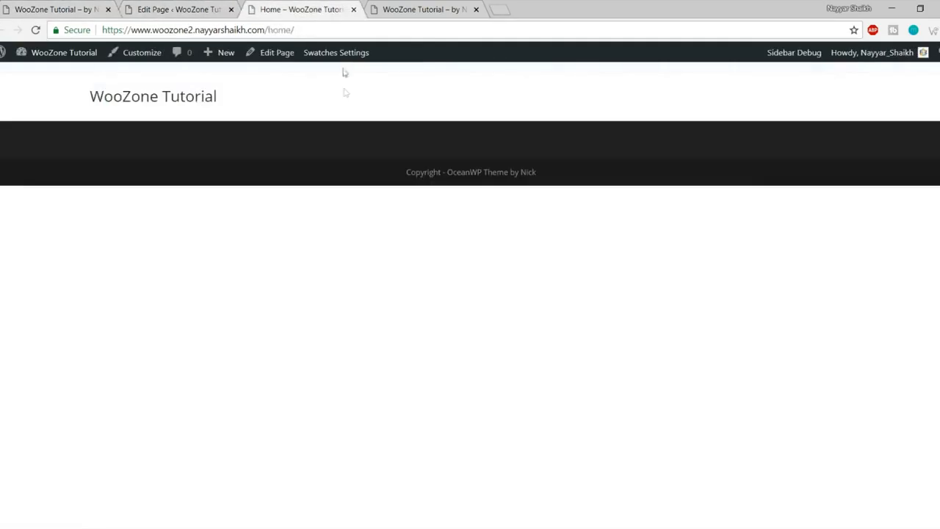
pyautogui.hotkey('ctrl', '1')
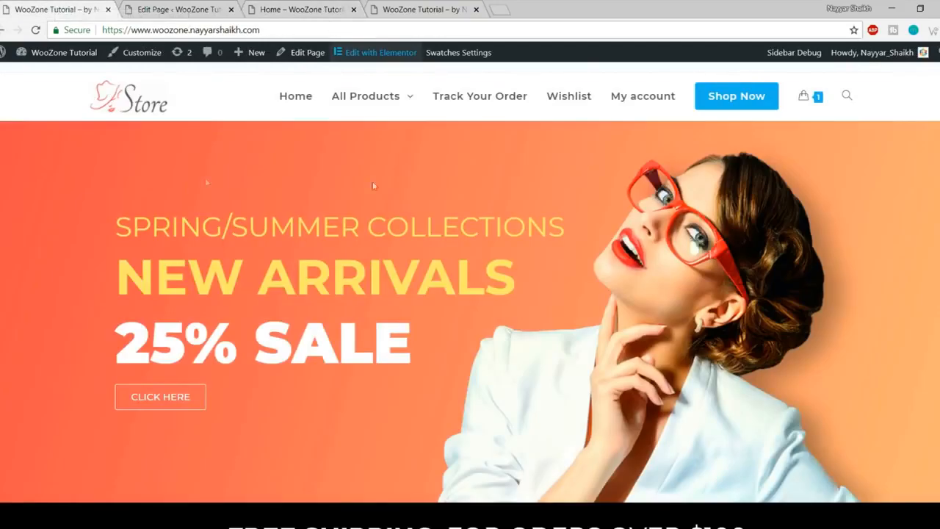
pyautogui.scroll(-3, 414, 179)
pyautogui.scroll(3, 415, 178)
# Step: Check the Home page's /home/ web address and reload the page
pyautogui.moveTo(272, 28); pyautogui.dragTo(85, 32)
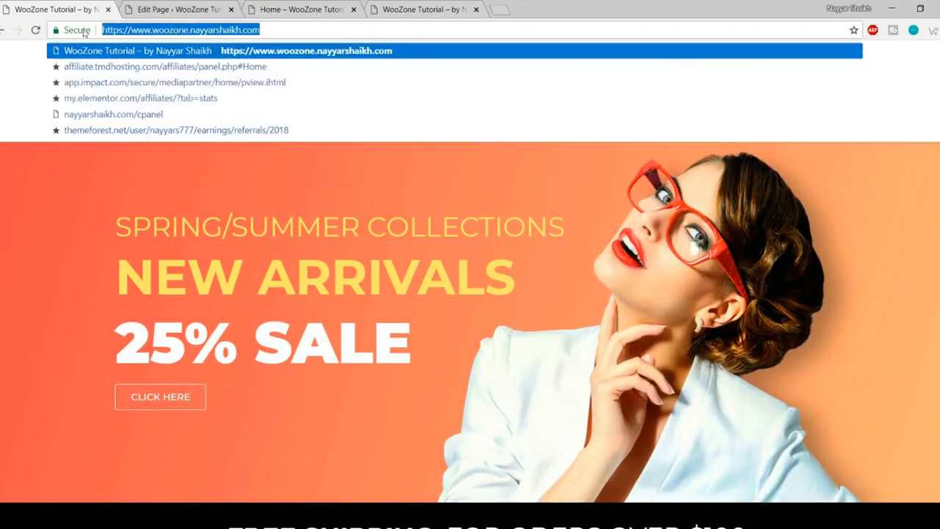
pyautogui.click(286, 9)
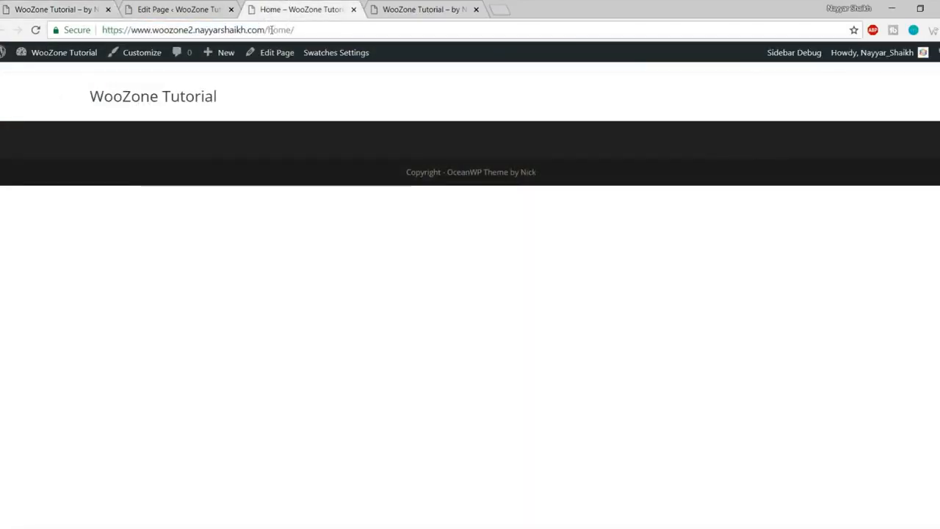
pyautogui.moveTo(267, 29); pyautogui.dragTo(347, 28)
pyautogui.click(347, 28)
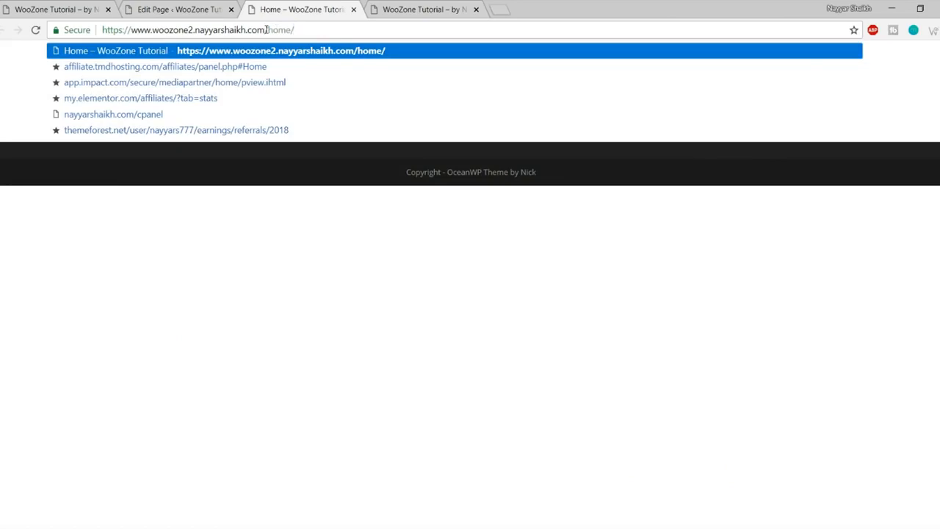
pyautogui.moveTo(266, 29); pyautogui.dragTo(83, 29)
pyautogui.moveTo(264, 29)
pyautogui.mouseDown()
pyautogui.moveTo(311, 30)
pyautogui.moveTo(265, 29)
pyautogui.mouseUp()
pyautogui.press('Return')
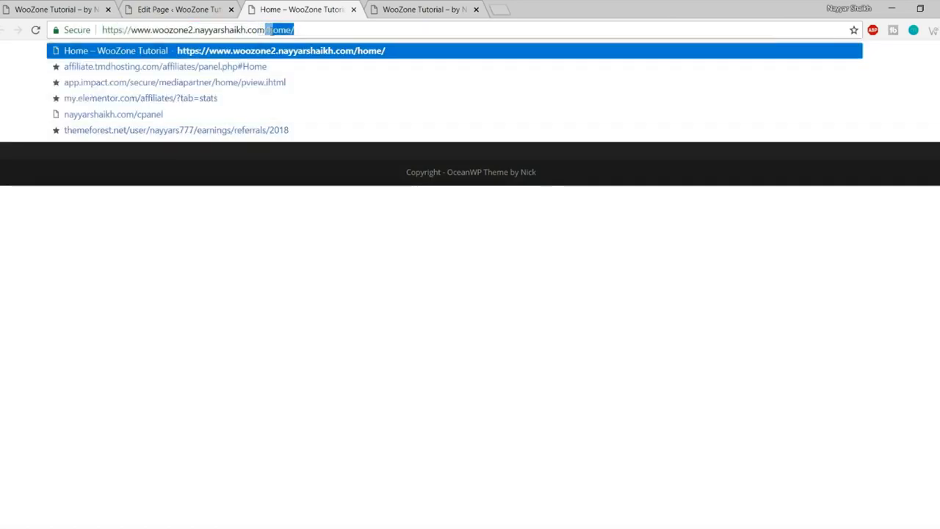
pyautogui.click(344, 245)
# Step: Follow the site title to the blog home, then return to the Home page
pyautogui.click(180, 103)
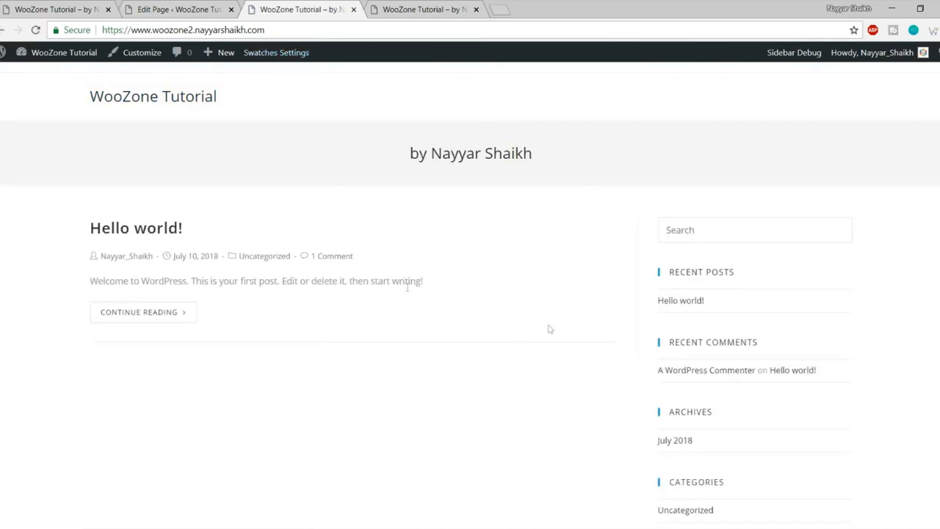
pyautogui.click(4, 30)
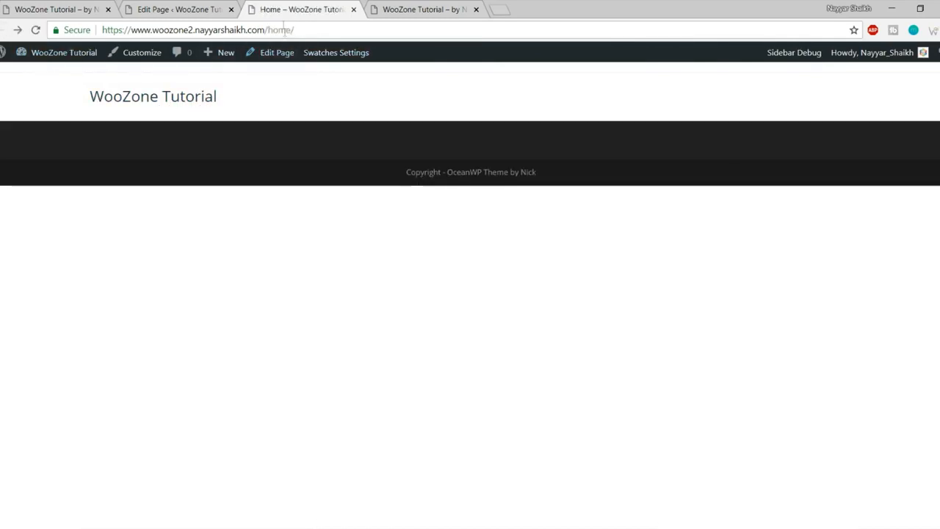
pyautogui.click(169, 106)
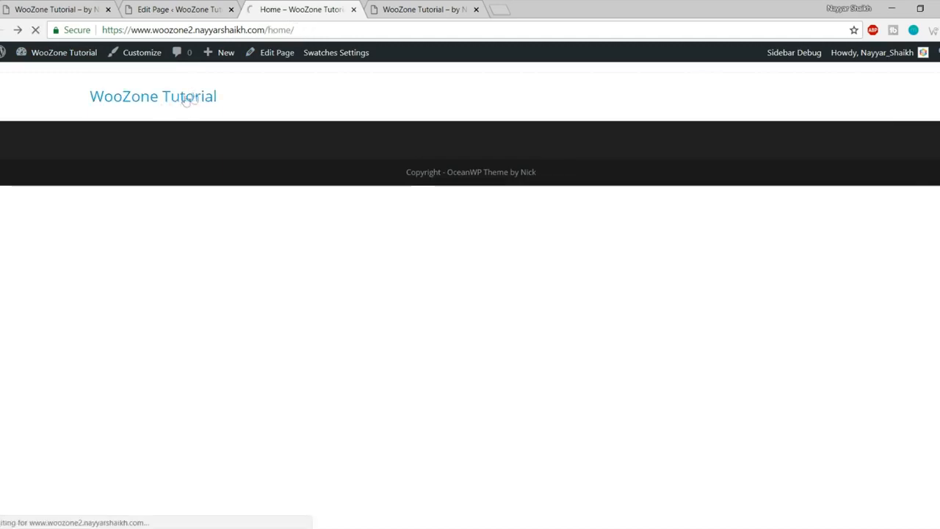
pyautogui.click(2, 30)
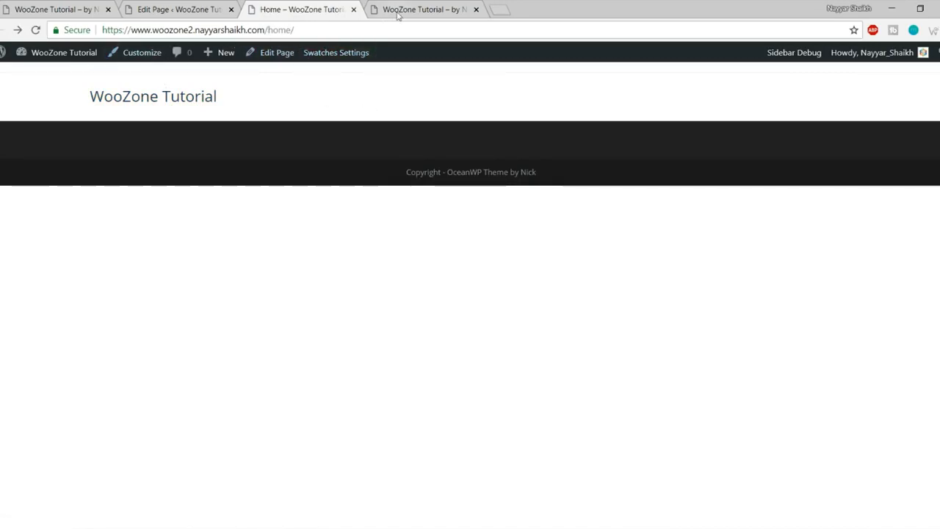
# Step: In Reading Settings, set the homepage to the static page 'Home' and save
pyautogui.click(169, 6)
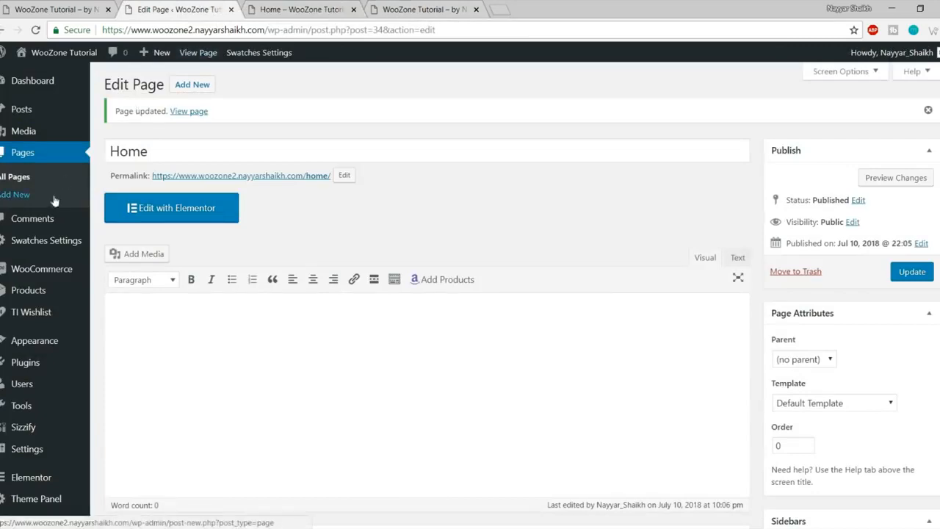
pyautogui.moveTo(44, 304)
pyautogui.scroll(-3, 42, 323)
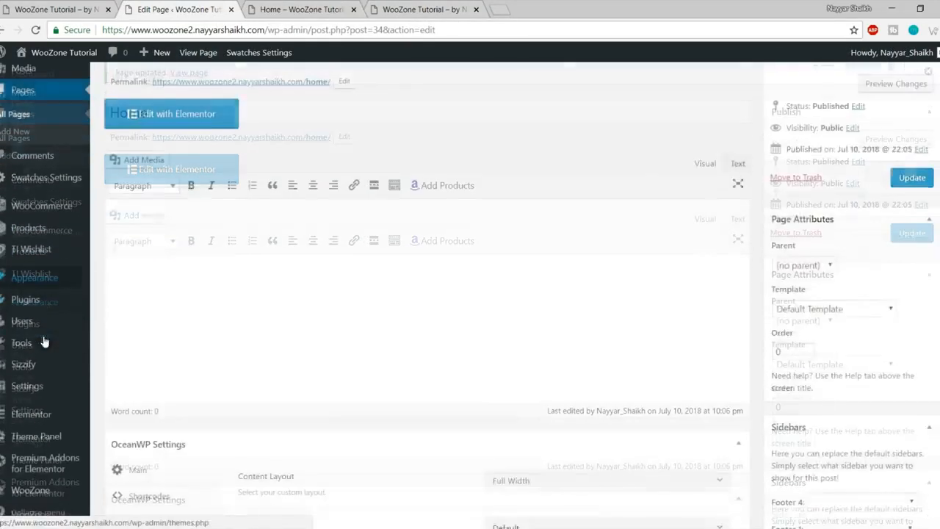
pyautogui.moveTo(51, 417)
pyautogui.moveTo(40, 385)
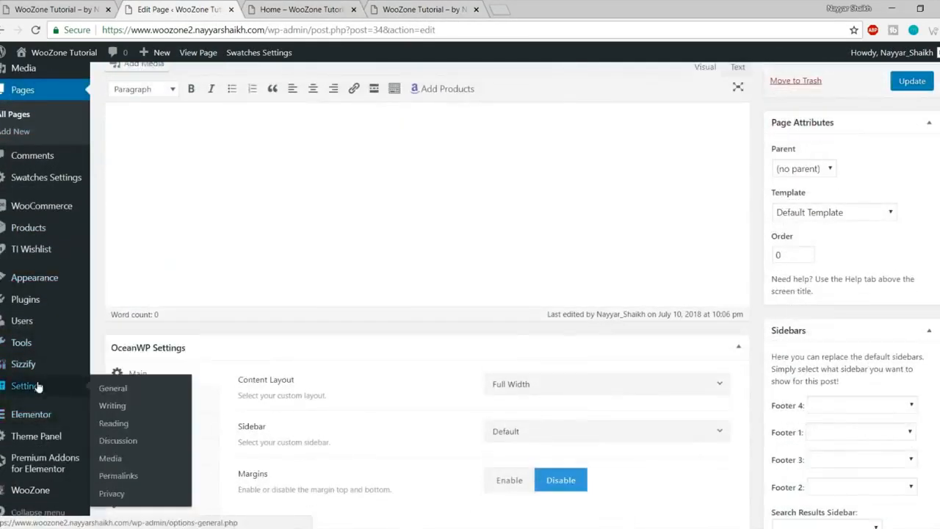
pyautogui.click(134, 425)
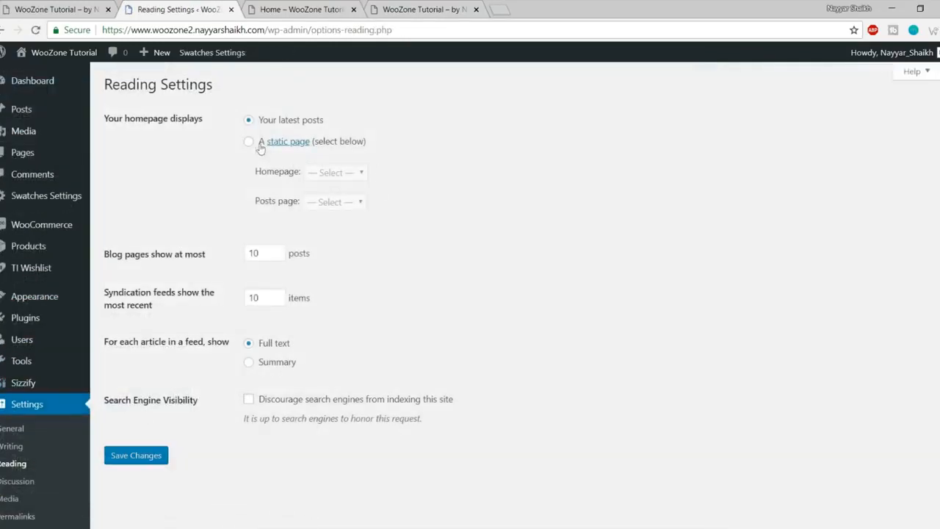
pyautogui.click(249, 143)
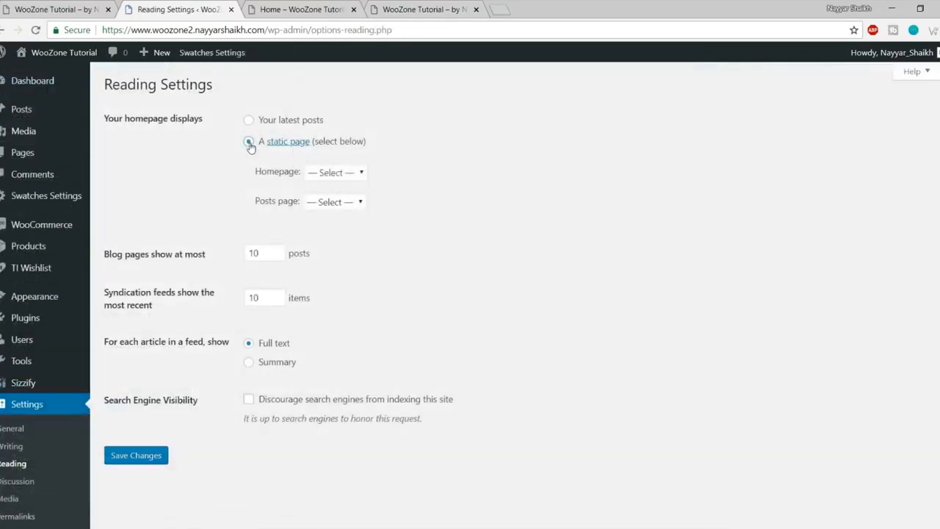
pyautogui.click(363, 174)
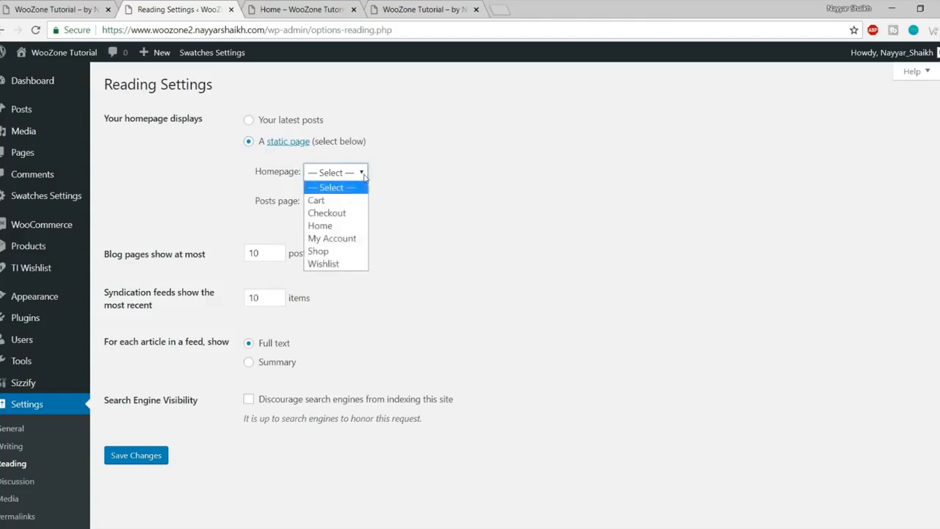
pyautogui.click(338, 226)
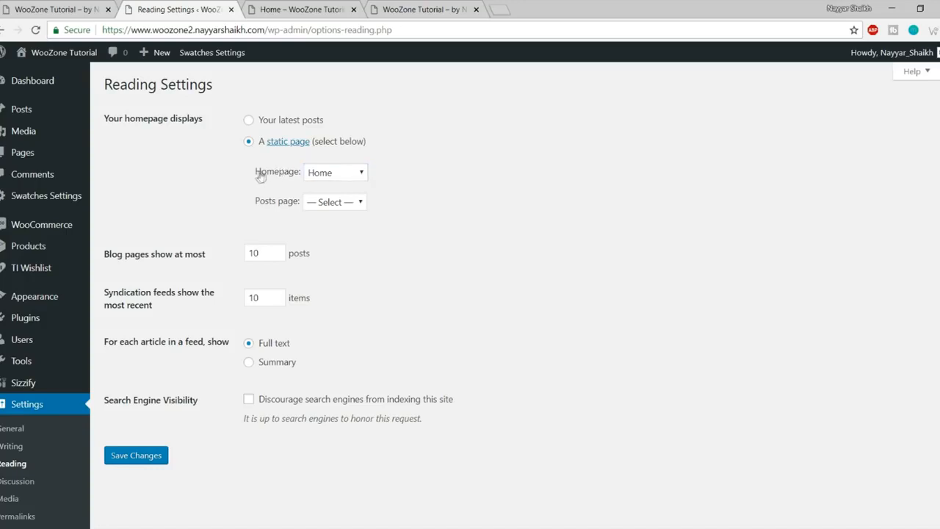
pyautogui.click(140, 456)
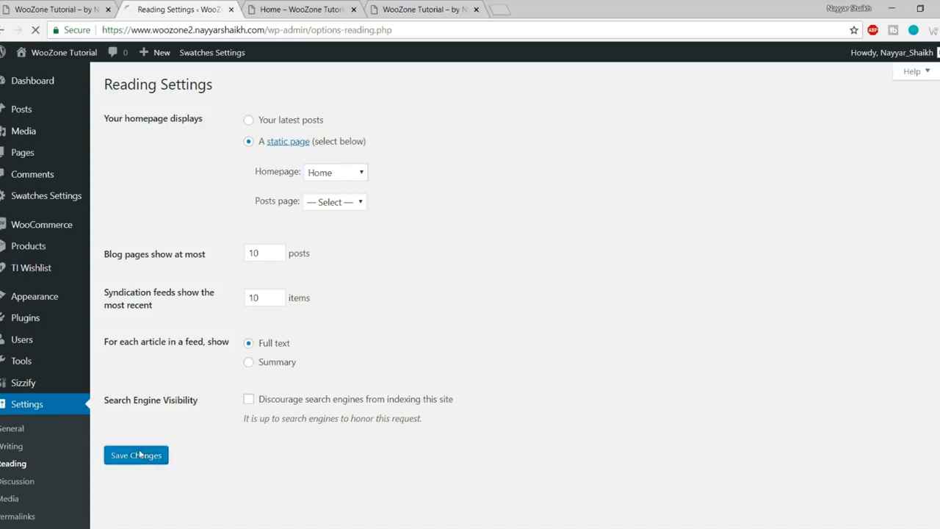
# Step: Reload the site's front page to confirm it shows the Home page, then return to Reading Settings
pyautogui.click(306, 6)
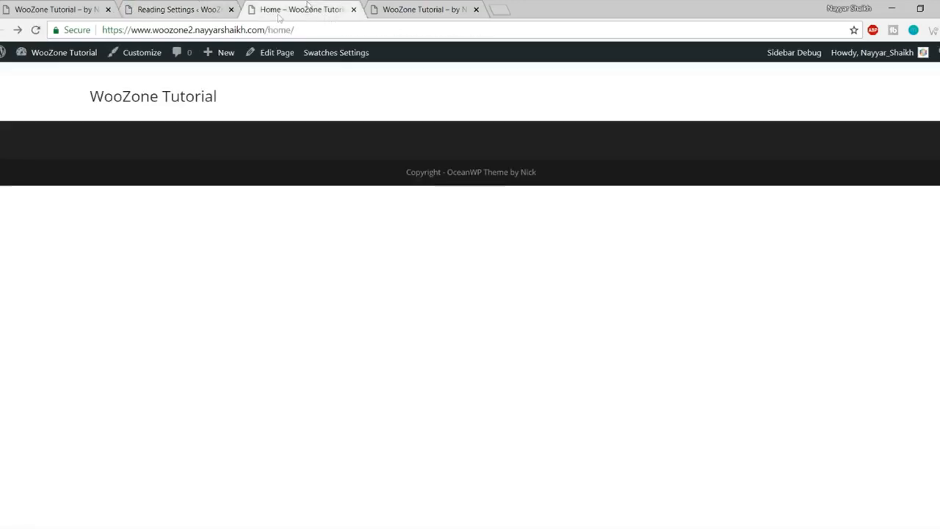
pyautogui.moveTo(342, 30); pyautogui.dragTo(267, 30)
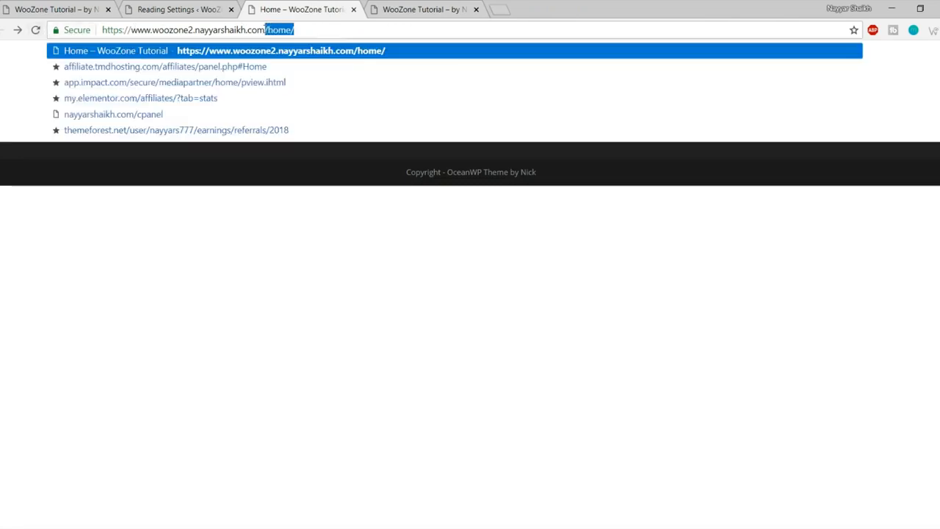
pyautogui.click(268, 307)
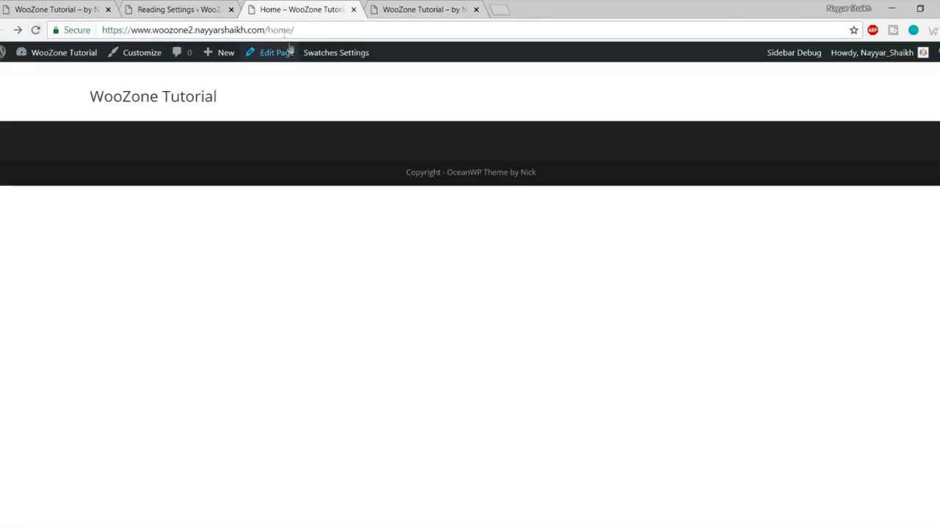
pyautogui.click(34, 31)
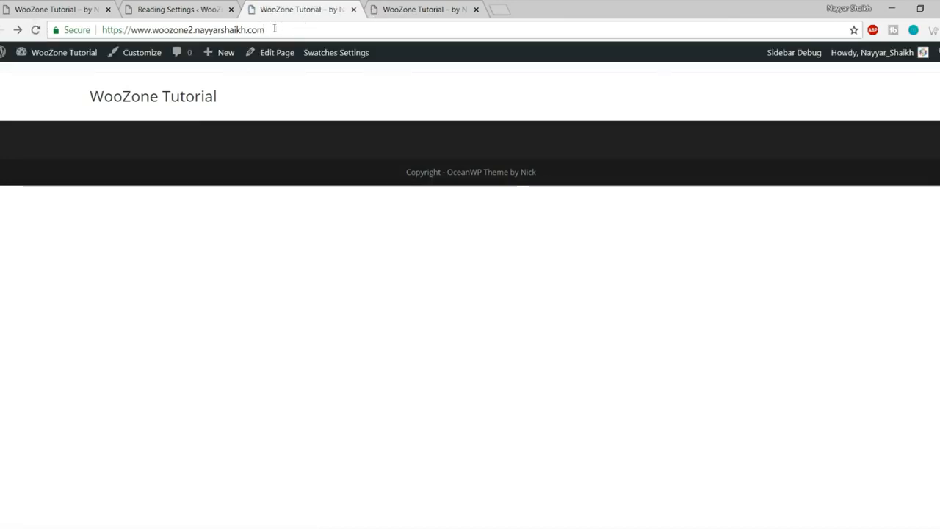
pyautogui.click(166, 97)
pyautogui.click(189, 6)
pyautogui.scroll(-2, 533, 336)
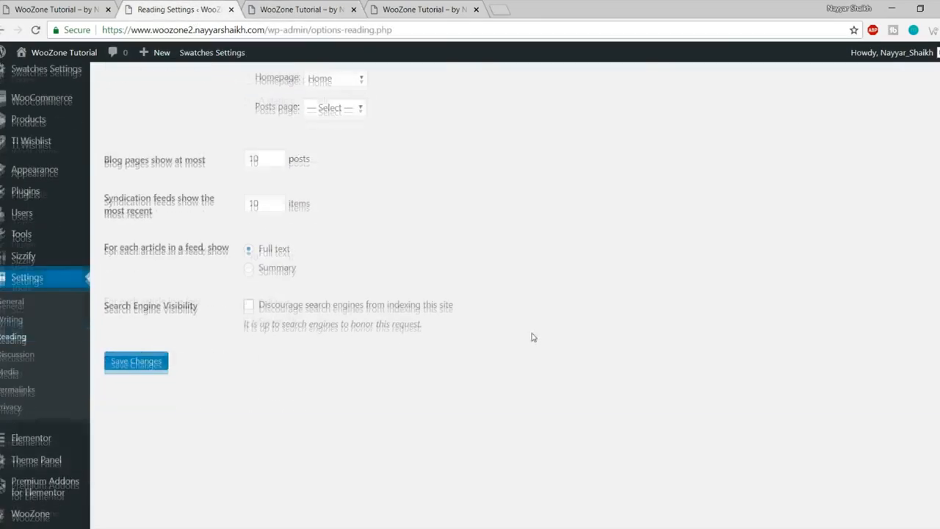
# Step: Enable 'Anyone can register' under Membership in General Settings and save
pyautogui.click(16, 303)
pyautogui.click(325, 118)
pyautogui.moveTo(293, 119); pyautogui.dragTo(320, 155)
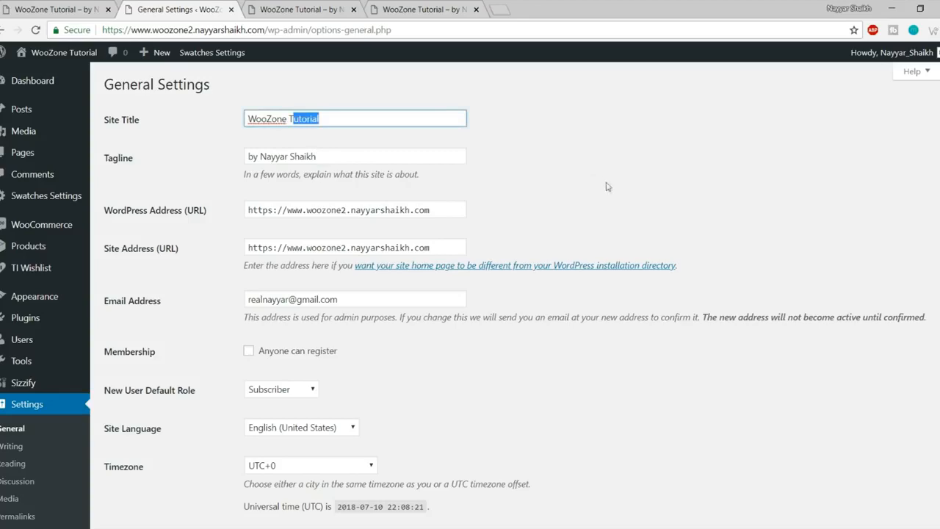
pyautogui.scroll(-2, 454, 271)
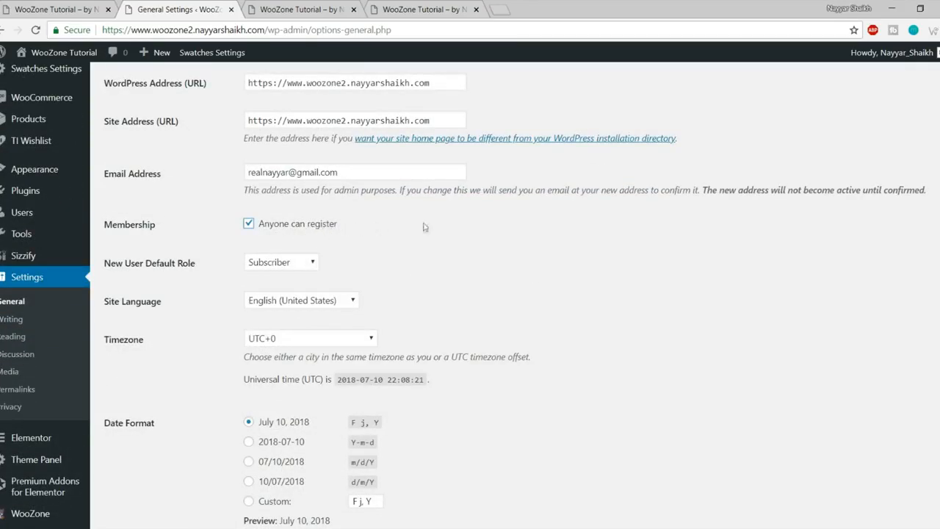
pyautogui.scroll(-4, 489, 287)
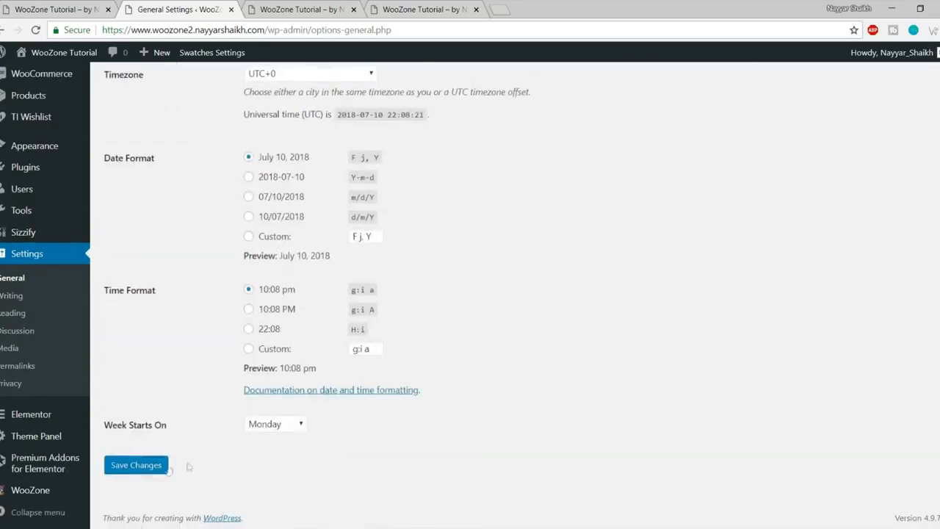
pyautogui.click(147, 467)
pyautogui.scroll(-2, 480, 421)
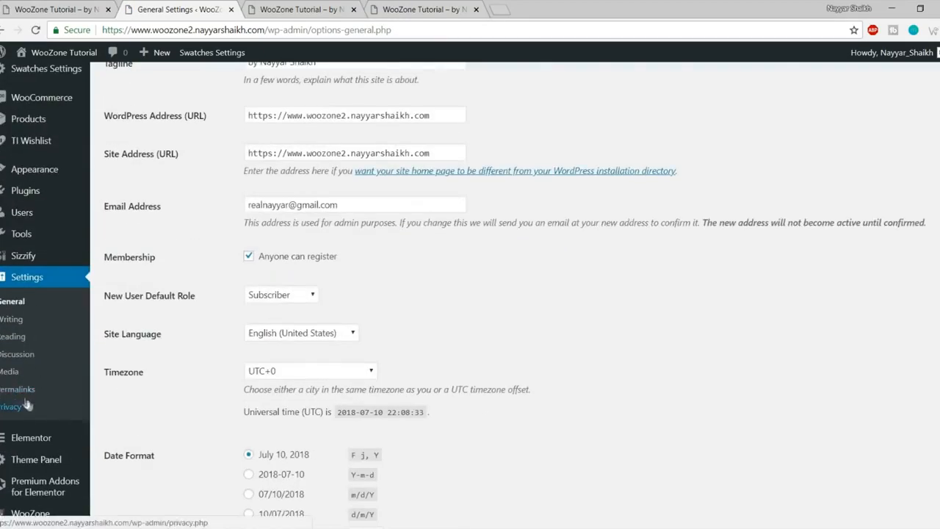
# Step: Switch the permalink structure to Post name (/%postname%/) and save the change
pyautogui.click(31, 392)
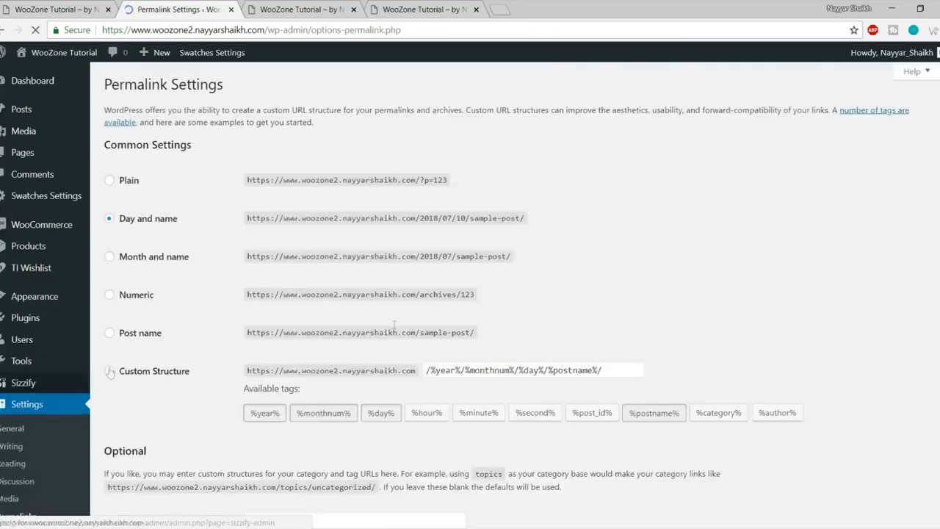
pyautogui.scroll(-1, 253, 175)
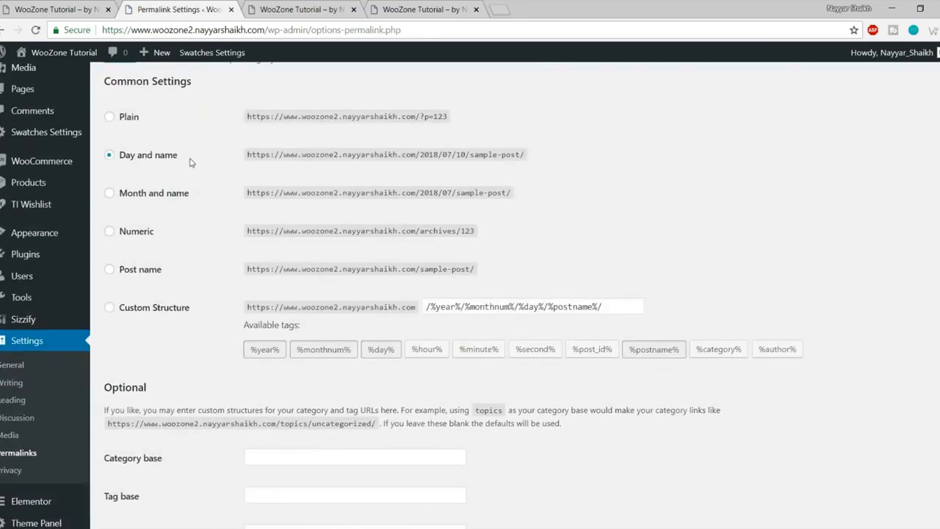
pyautogui.moveTo(164, 156); pyautogui.dragTo(131, 157)
pyautogui.click(164, 155)
pyautogui.scroll(-1, 176, 235)
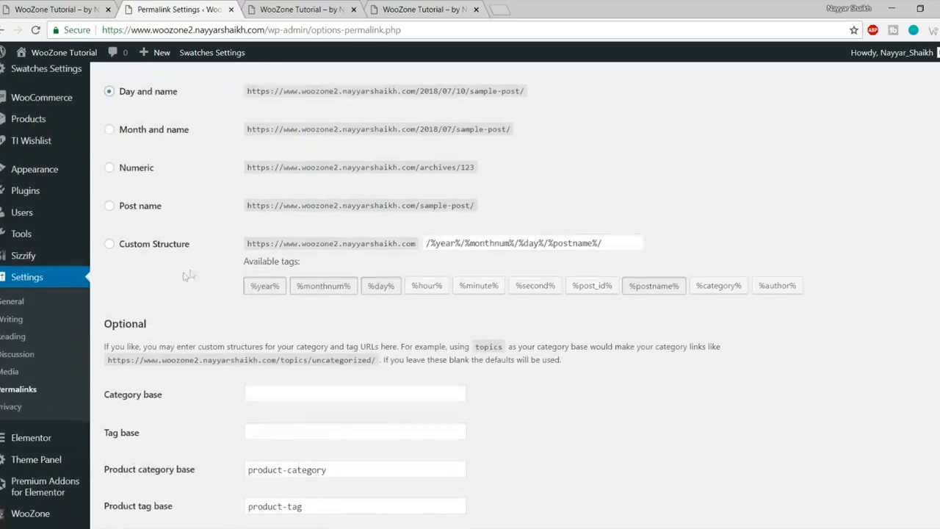
pyautogui.click(110, 207)
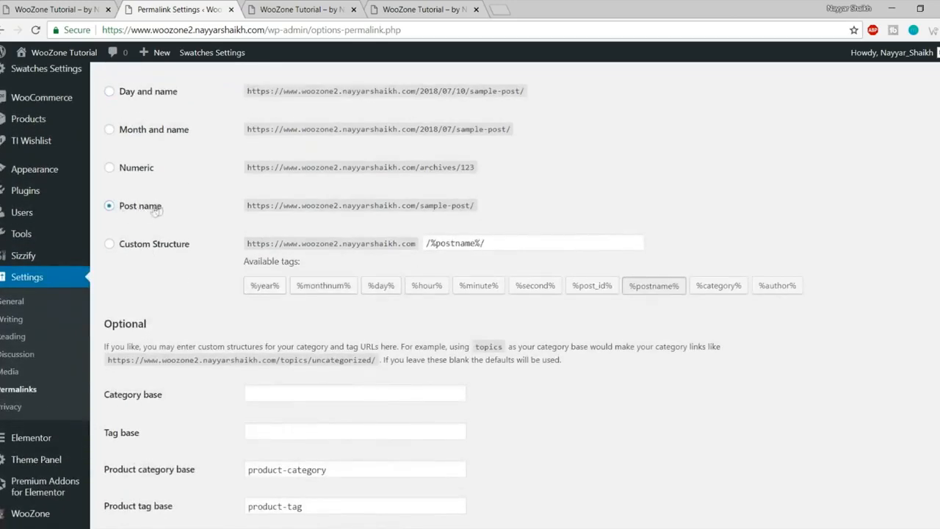
pyautogui.scroll(-5, 195, 447)
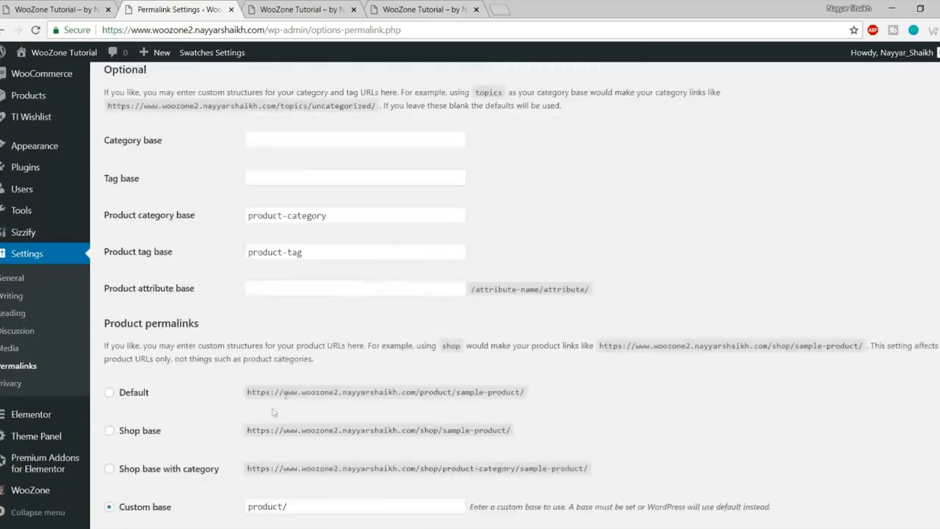
pyautogui.click(152, 465)
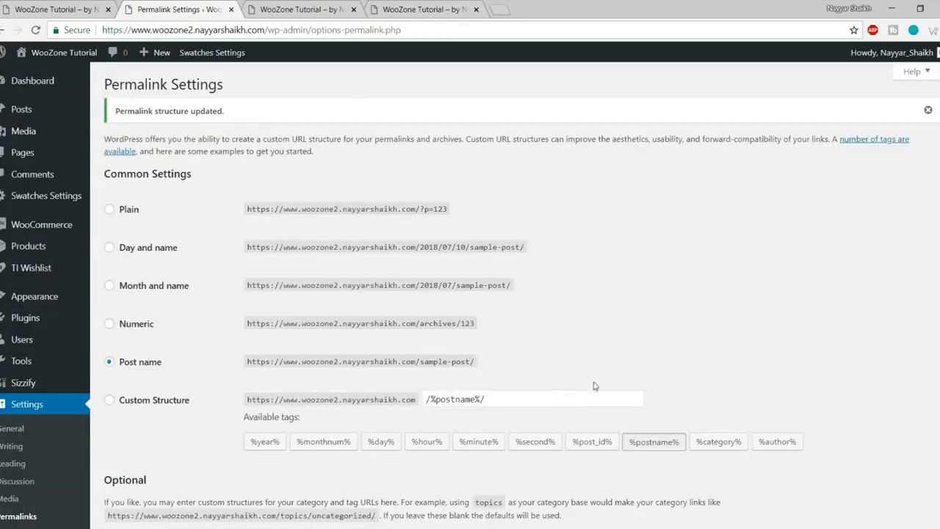
pyautogui.moveTo(17, 159)
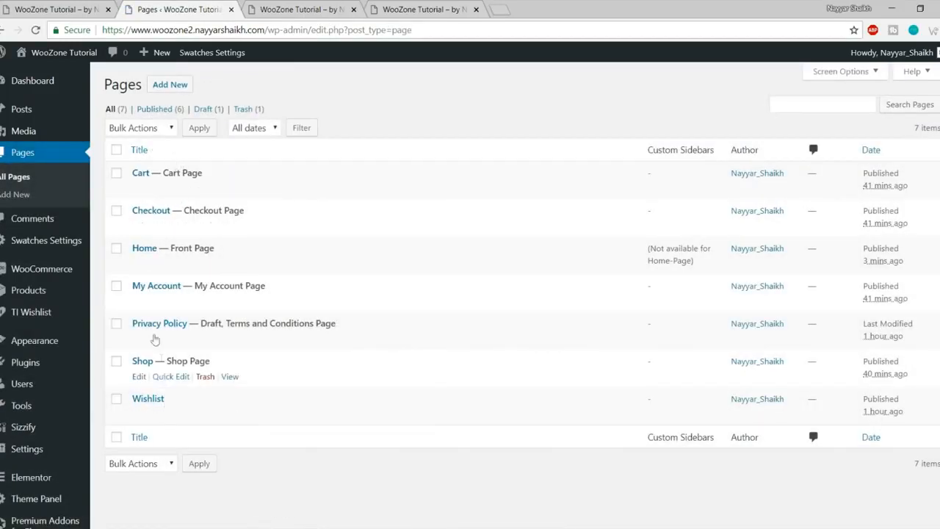
# Step: Edit the Home page and launch it in Elementor
pyautogui.click(139, 264)
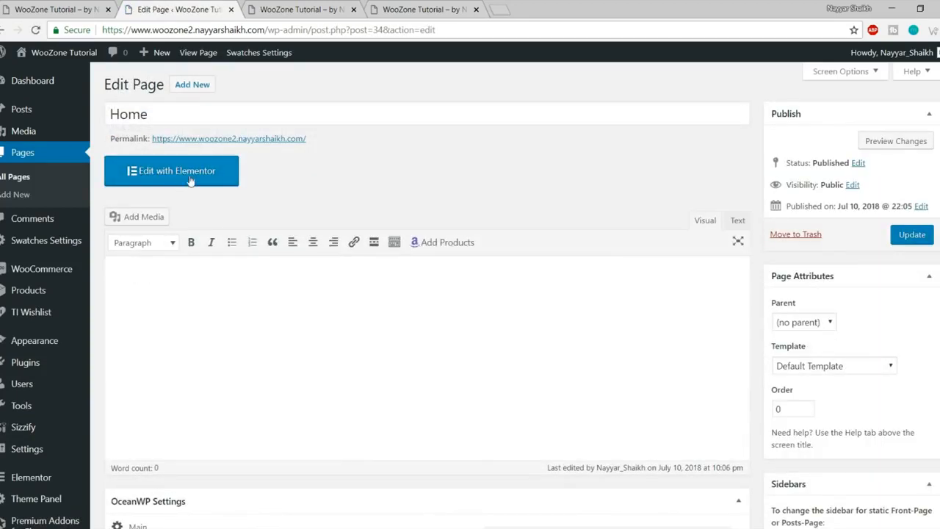
pyautogui.click(190, 179)
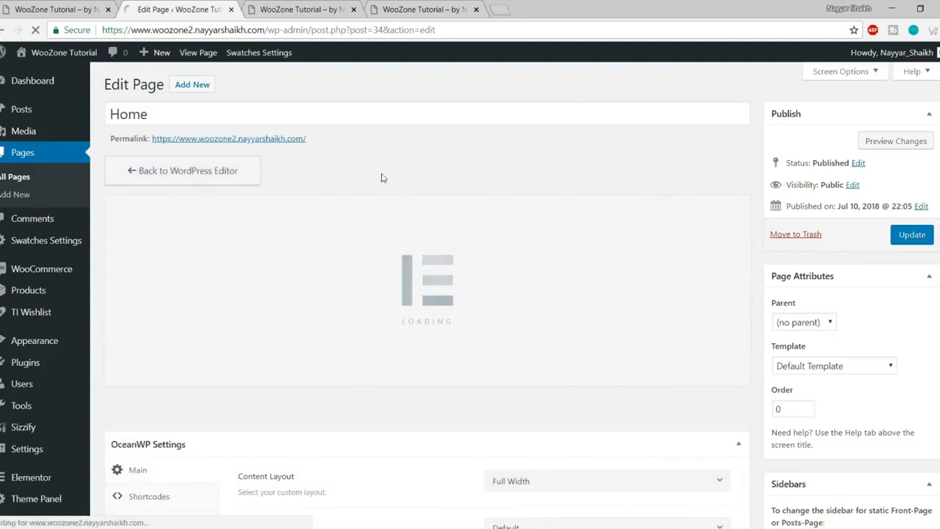
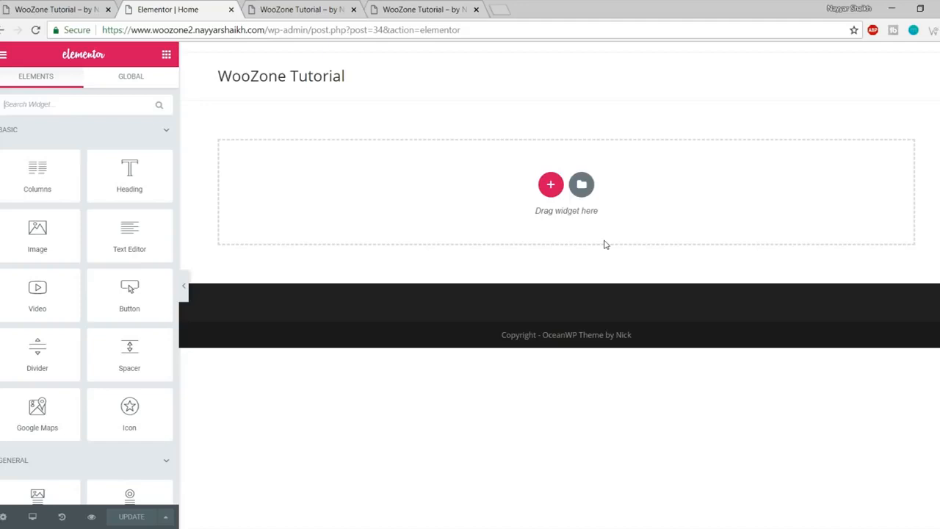
# Step: Compare the editor with the live store home page's SPRING/SUMMER COLLECTIONS heading
pyautogui.scroll(-10, 114, 295)
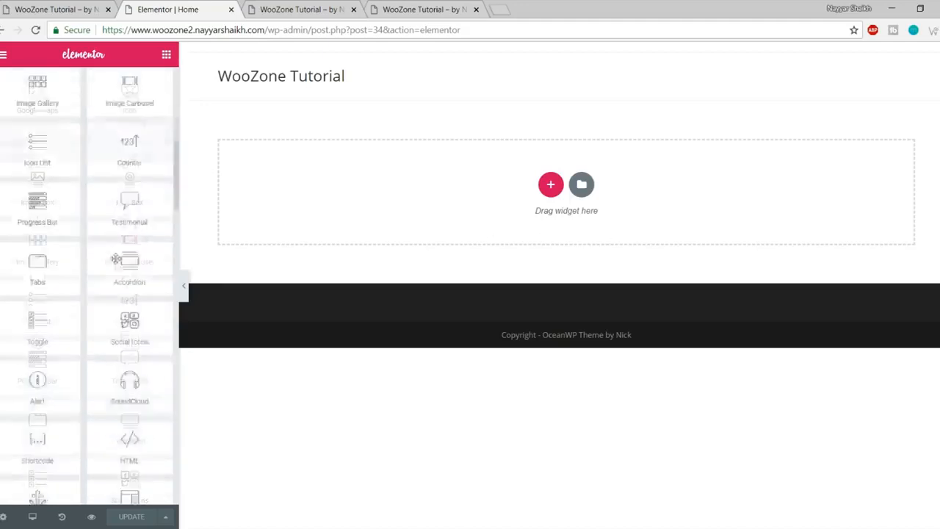
pyautogui.scroll(8, 114, 295)
pyautogui.scroll(-5, 121, 352)
pyautogui.scroll(15, 117, 395)
pyautogui.scroll(5, 118, 394)
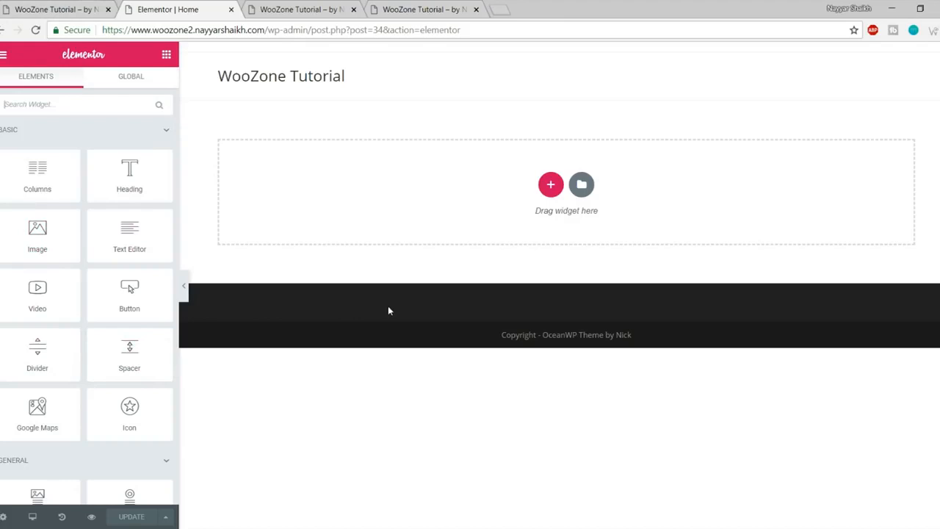
pyautogui.click(549, 255)
pyautogui.click(31, 6)
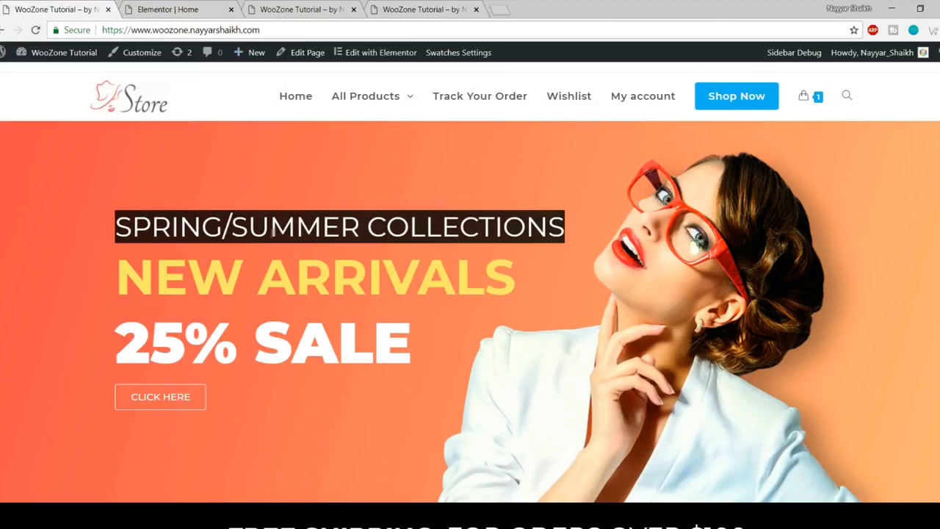
pyautogui.moveTo(105, 228); pyautogui.dragTo(568, 219)
pyautogui.click(545, 225)
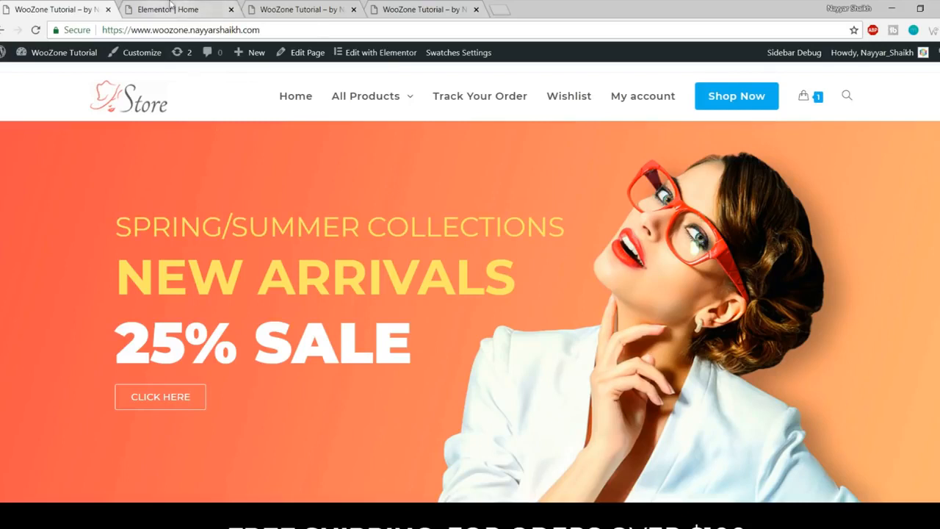
pyautogui.click(197, 12)
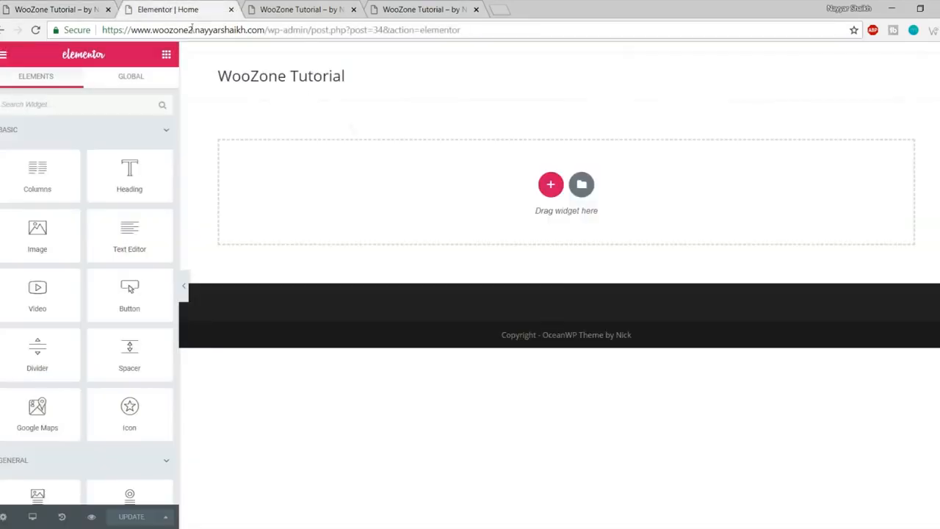
# Step: Add a new single-column section to the page and show its Style settings
pyautogui.click(551, 186)
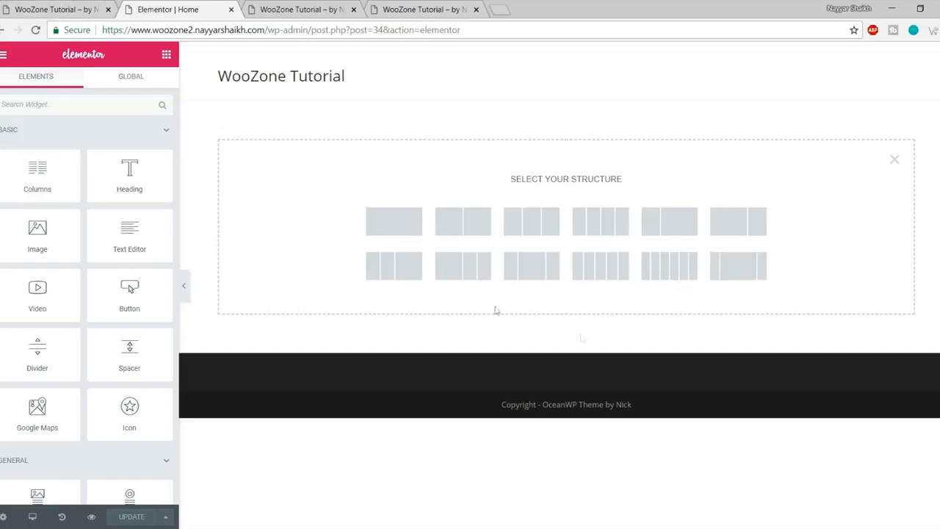
pyautogui.click(69, 9)
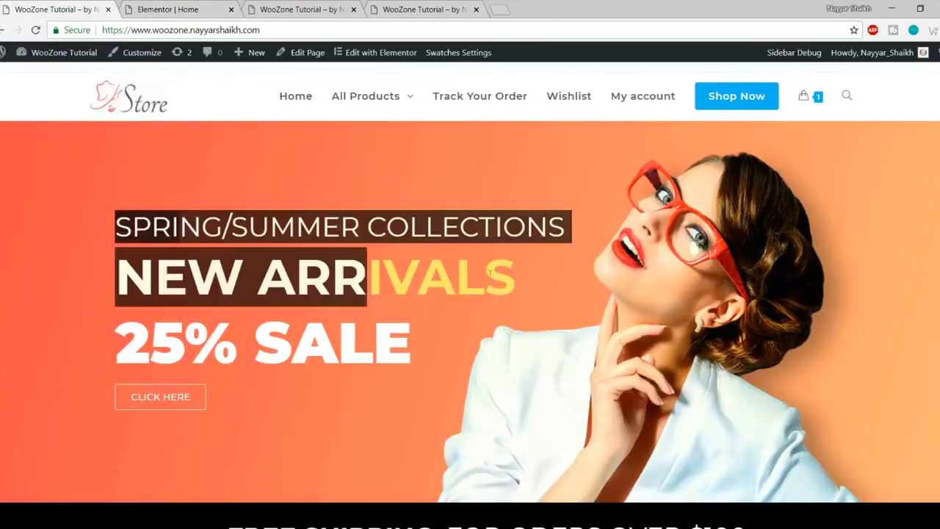
pyautogui.scroll(-10, 362, 291)
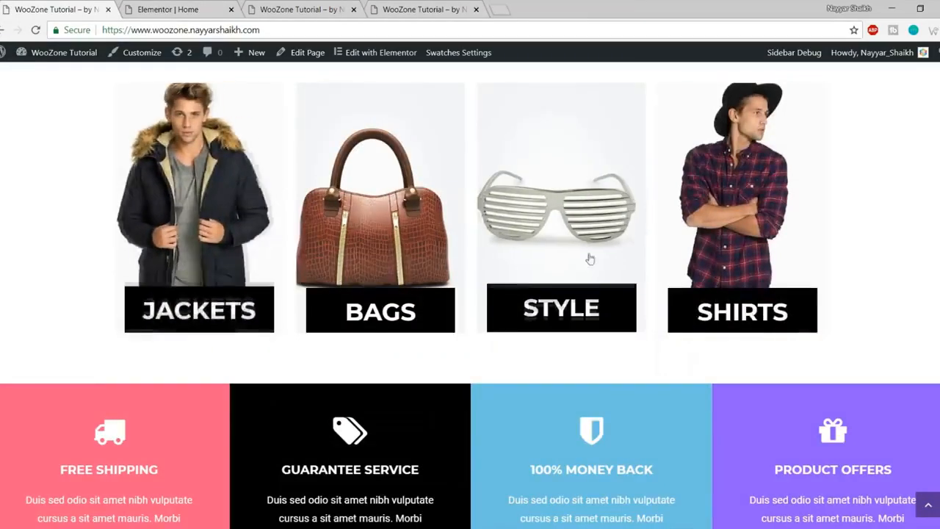
pyautogui.scroll(10, 590, 256)
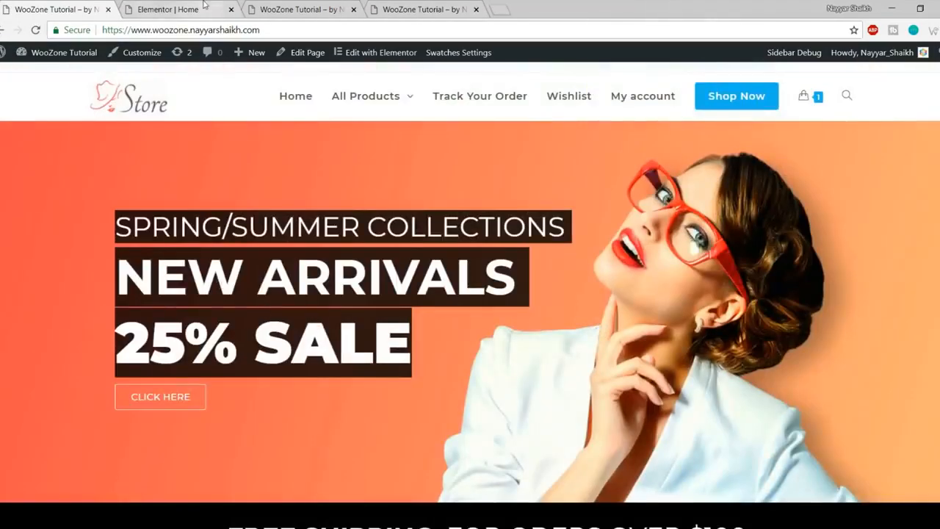
pyautogui.click(207, 8)
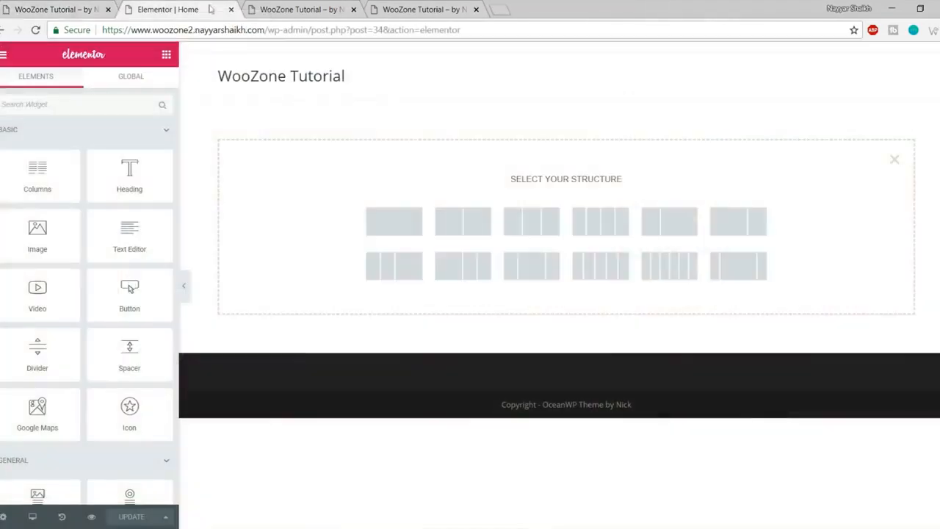
pyautogui.click(387, 226)
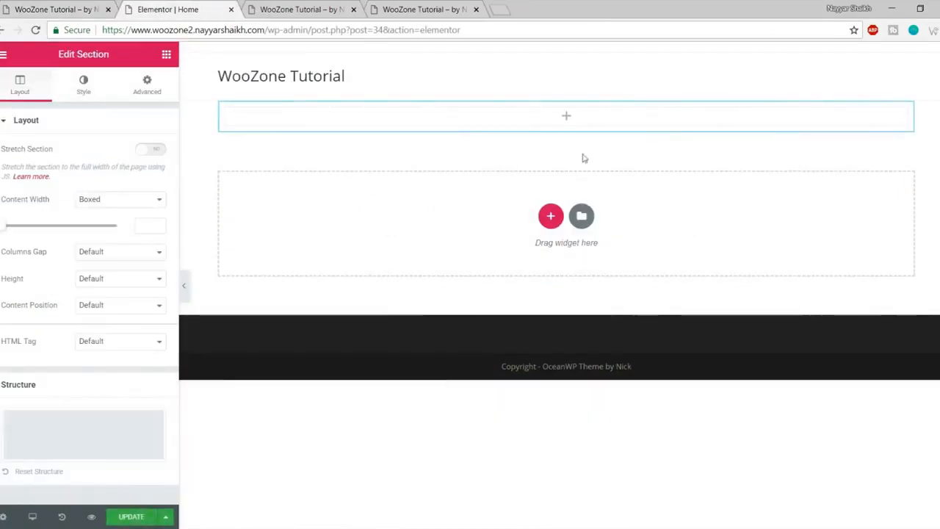
pyautogui.moveTo(55, 54); pyautogui.dragTo(120, 57)
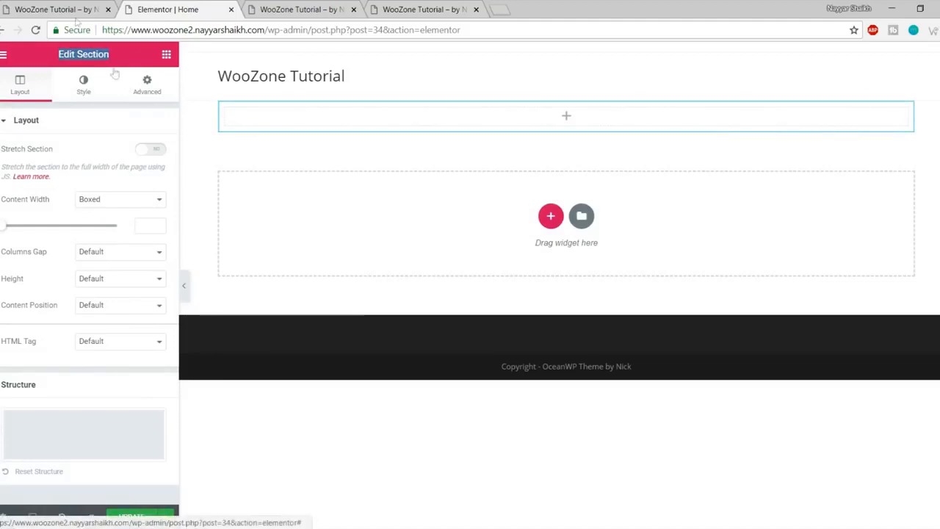
pyautogui.click(33, 8)
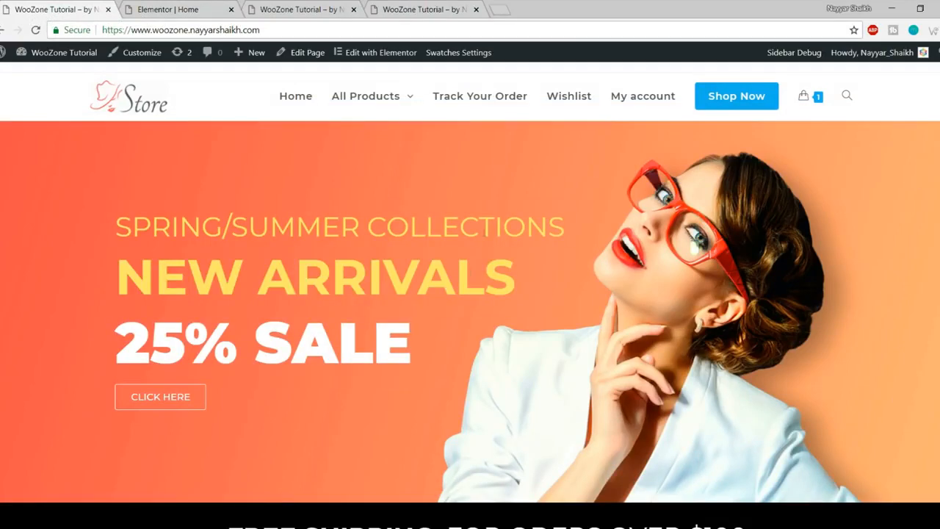
pyautogui.click(185, 6)
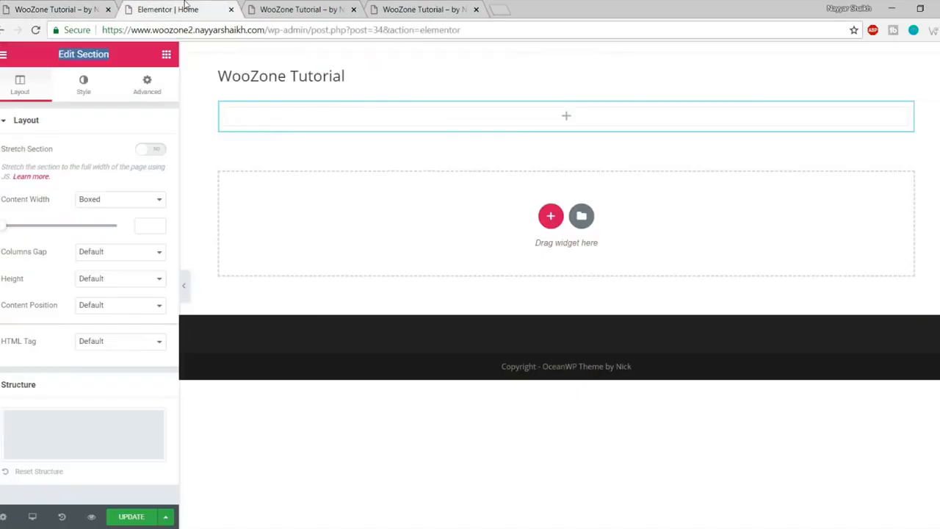
pyautogui.click(84, 87)
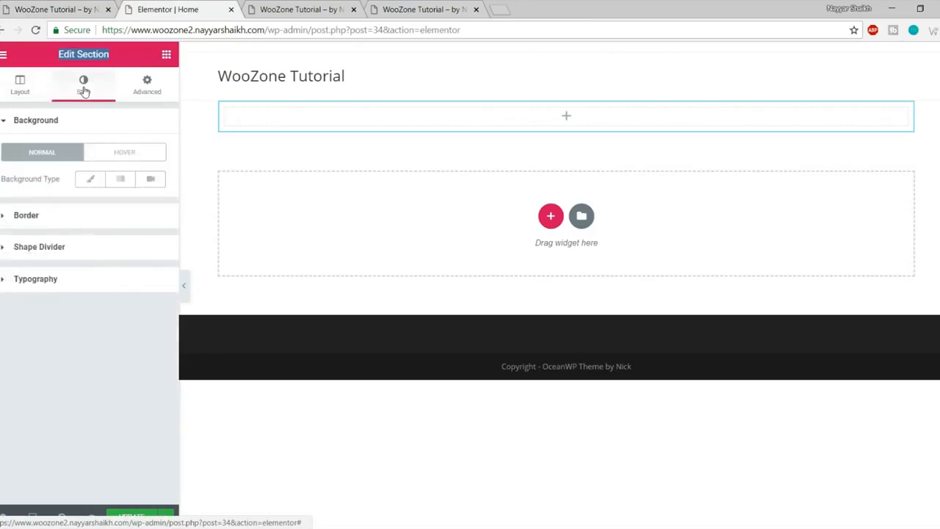
# Step: Upload splash_shop_1_slide_3 from the WooZone Media folder as the section's classic background image
pyautogui.click(92, 179)
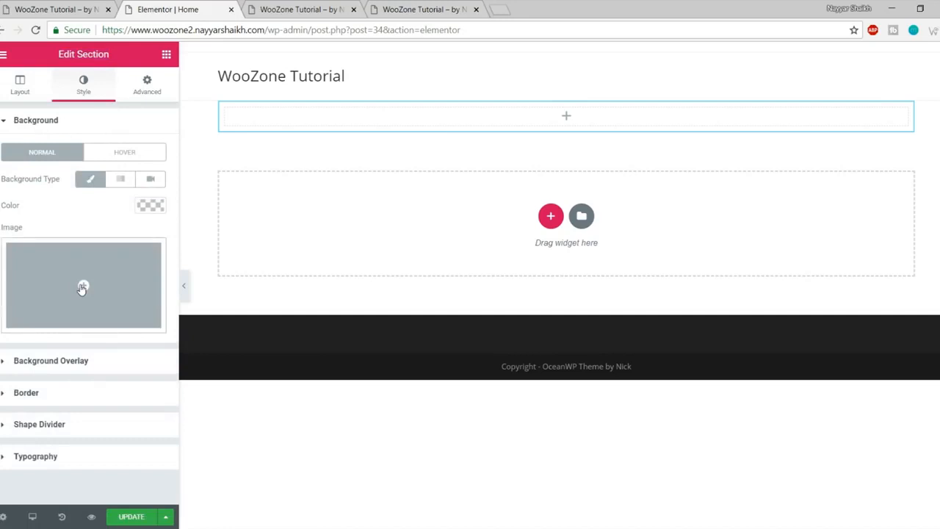
pyautogui.click(84, 288)
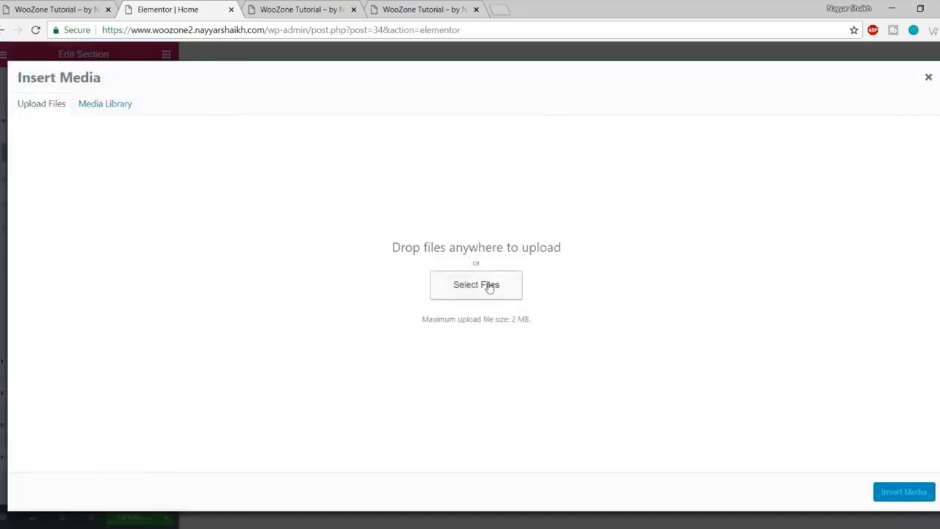
pyautogui.click(490, 286)
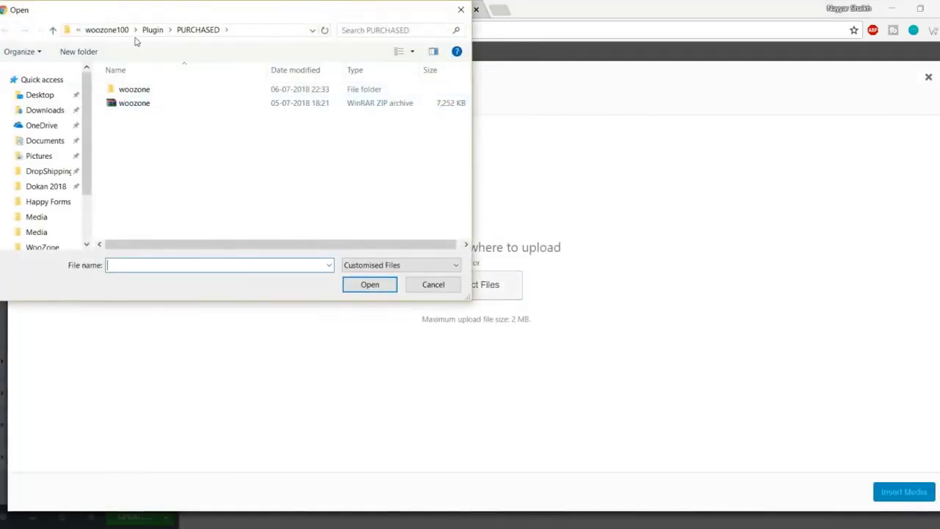
pyautogui.click(106, 30)
pyautogui.click(105, 30)
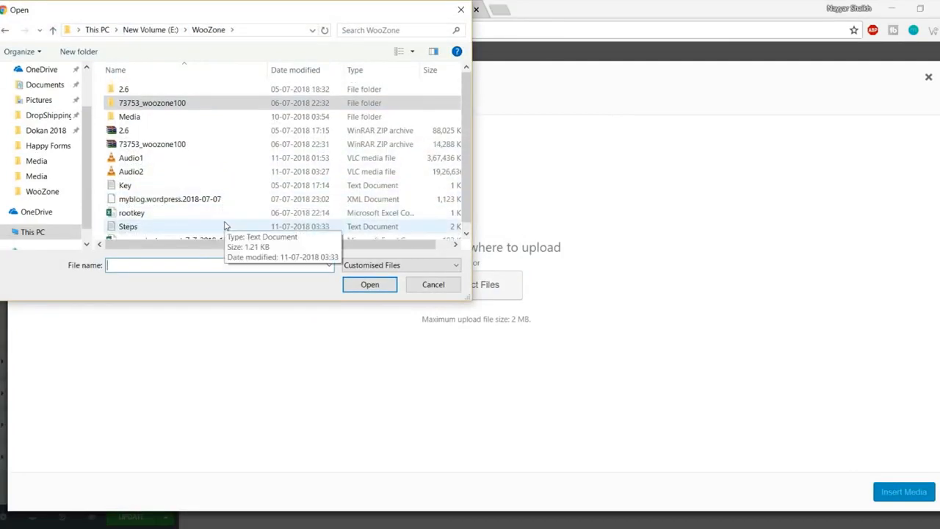
pyautogui.doubleClick(144, 119)
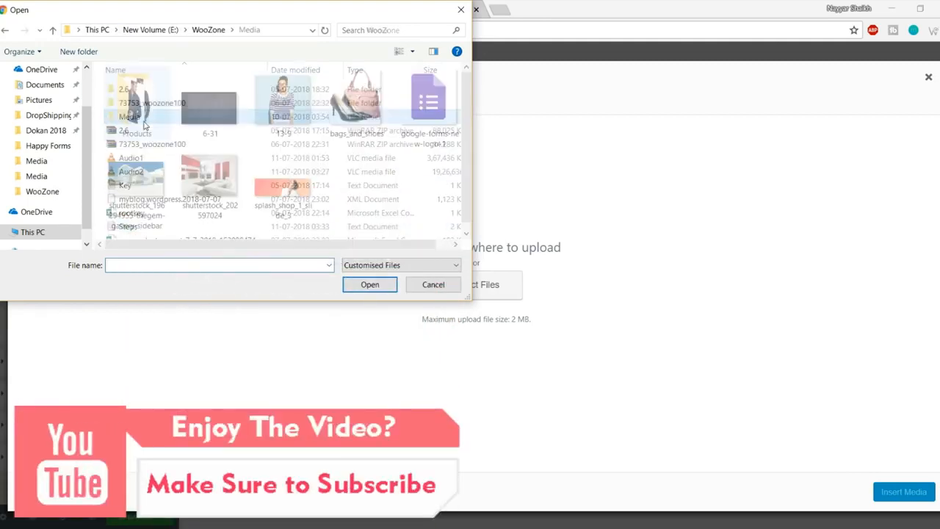
pyautogui.click(283, 212)
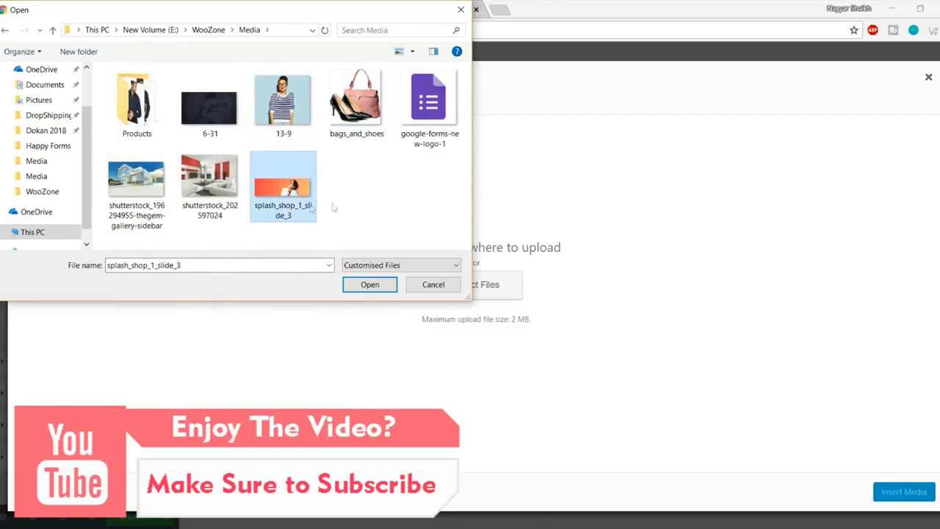
pyautogui.click(369, 284)
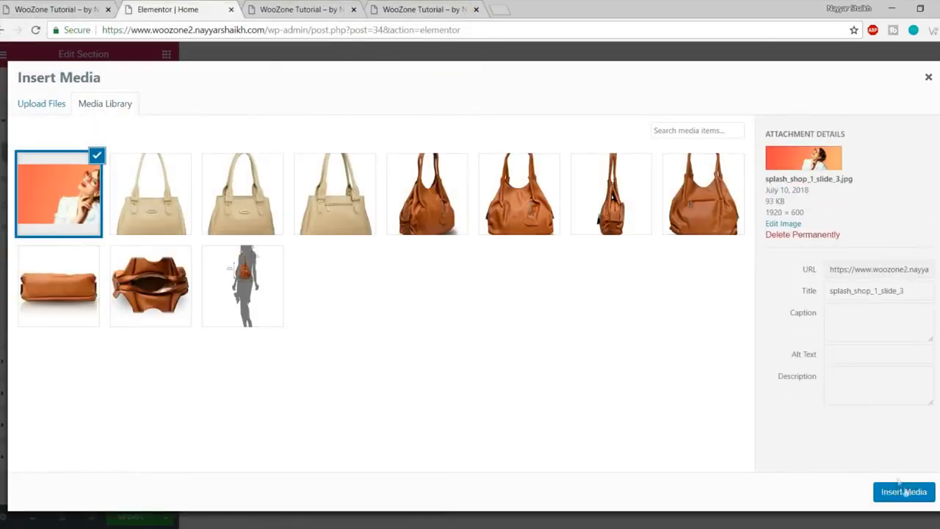
pyautogui.click(904, 491)
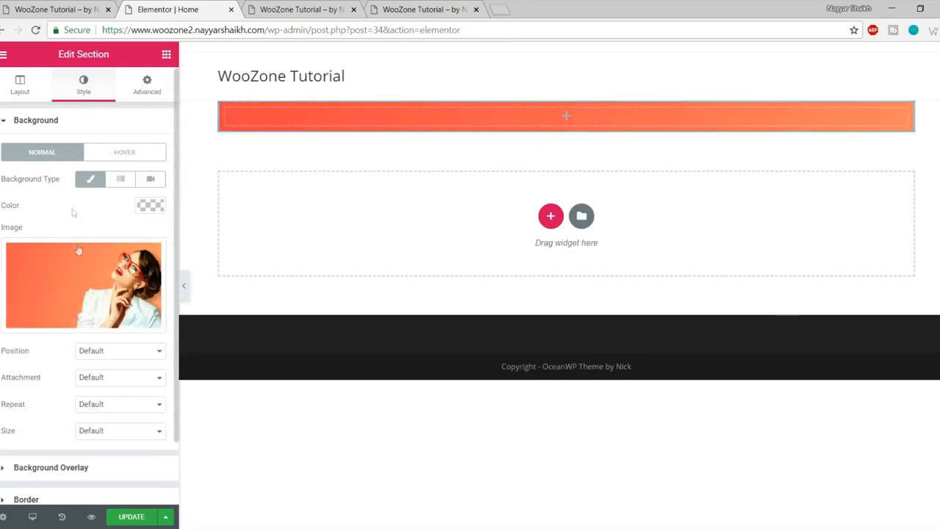
# Step: Set the background position to Center Center and the size to Cover
pyautogui.scroll(-1, 73, 213)
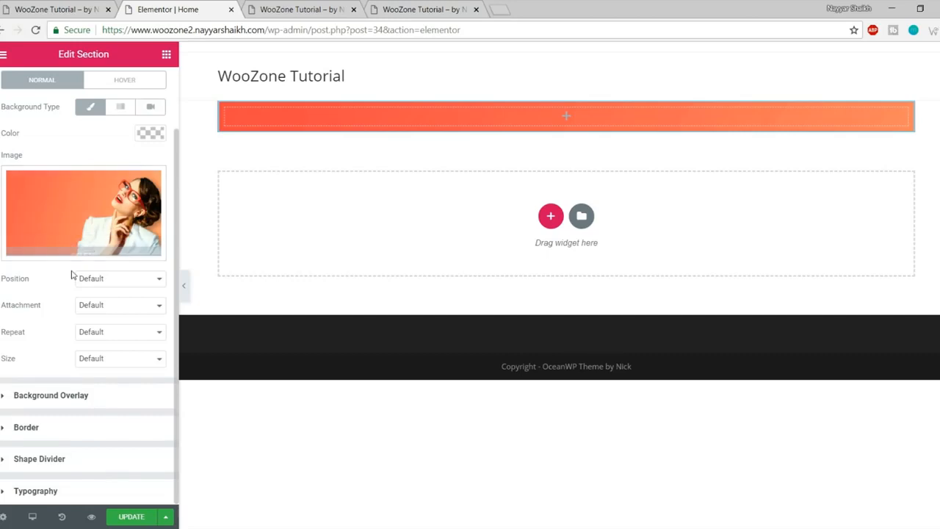
pyautogui.click(112, 282)
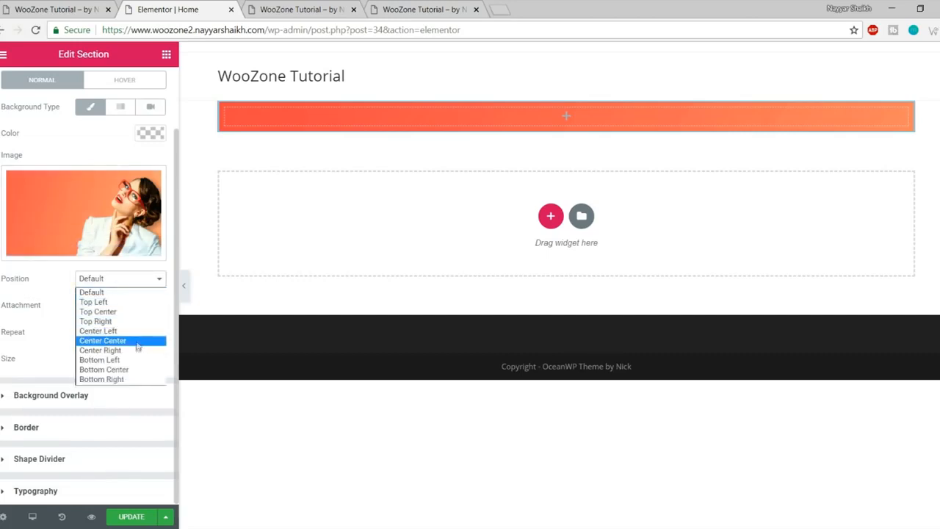
pyautogui.click(103, 340)
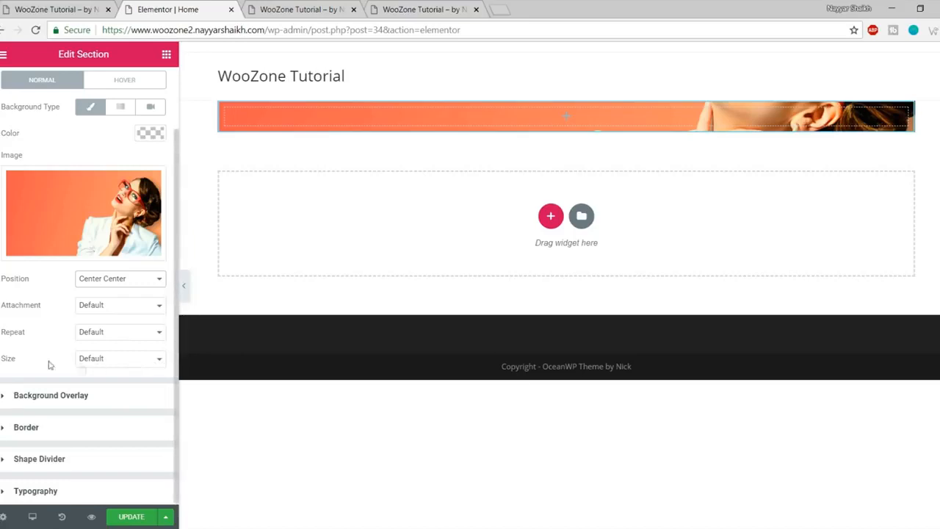
pyautogui.click(116, 358)
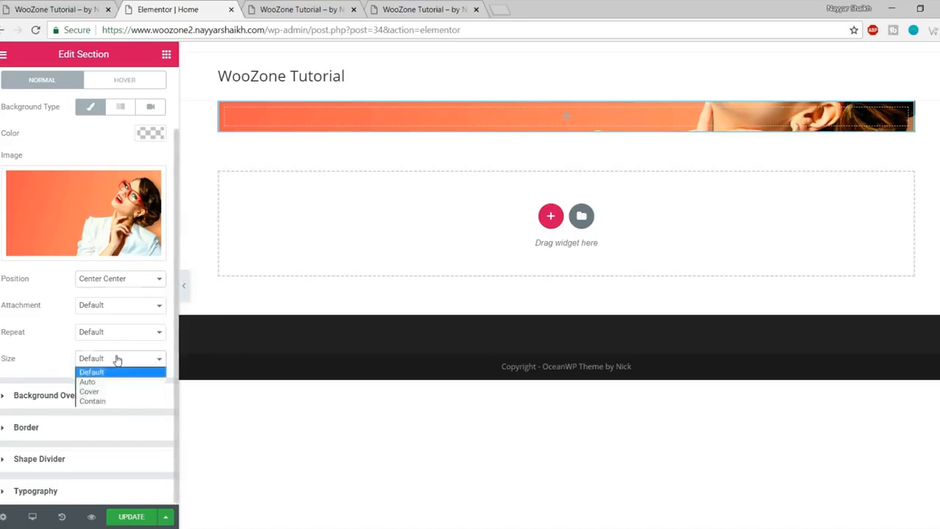
pyautogui.click(118, 393)
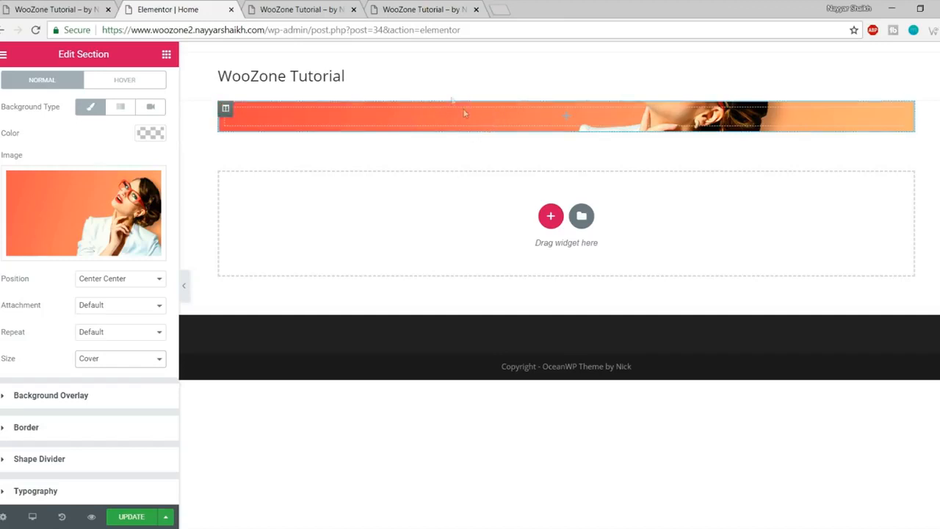
# Step: Compare with the live store home page, then show the section's Layout settings
pyautogui.click(88, 10)
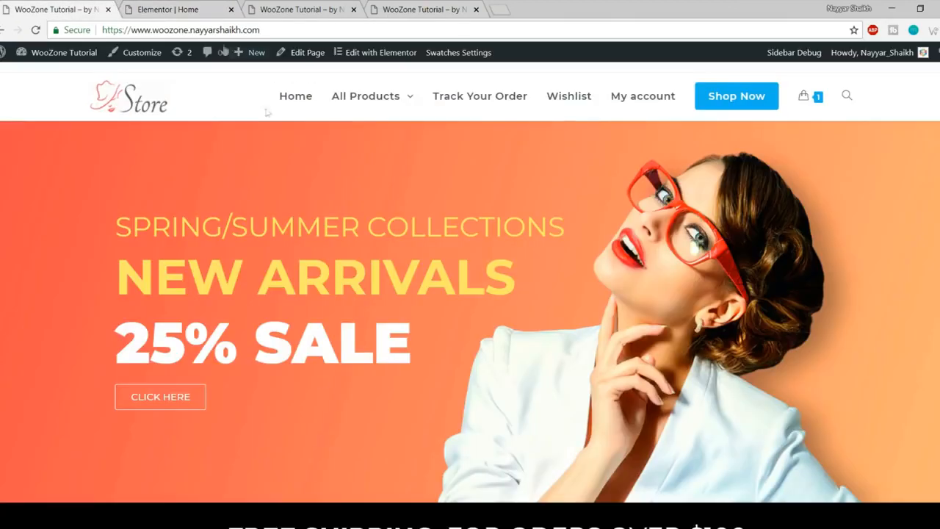
pyautogui.click(180, 10)
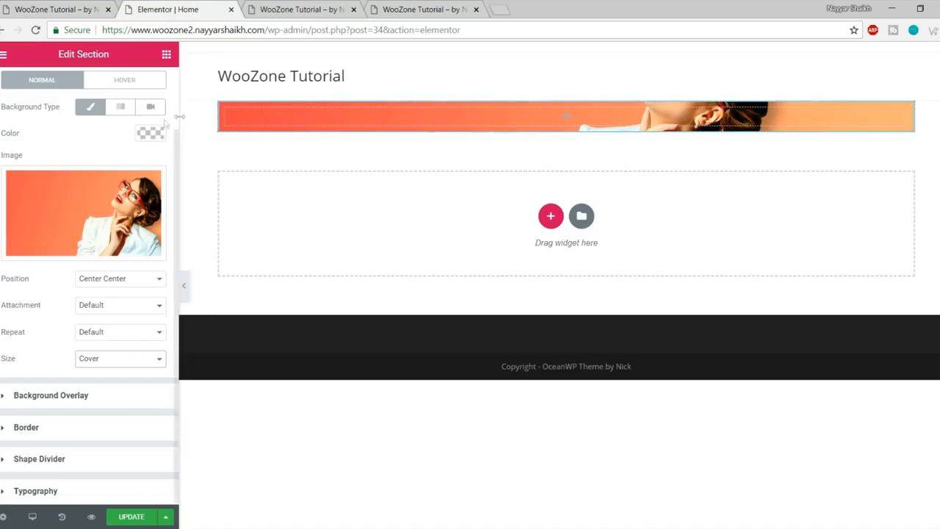
pyautogui.click(77, 9)
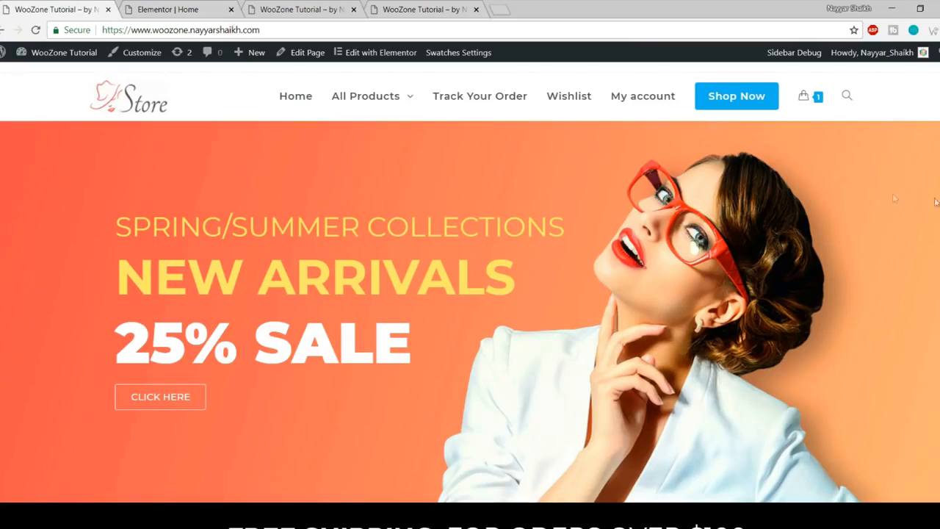
pyautogui.click(160, 8)
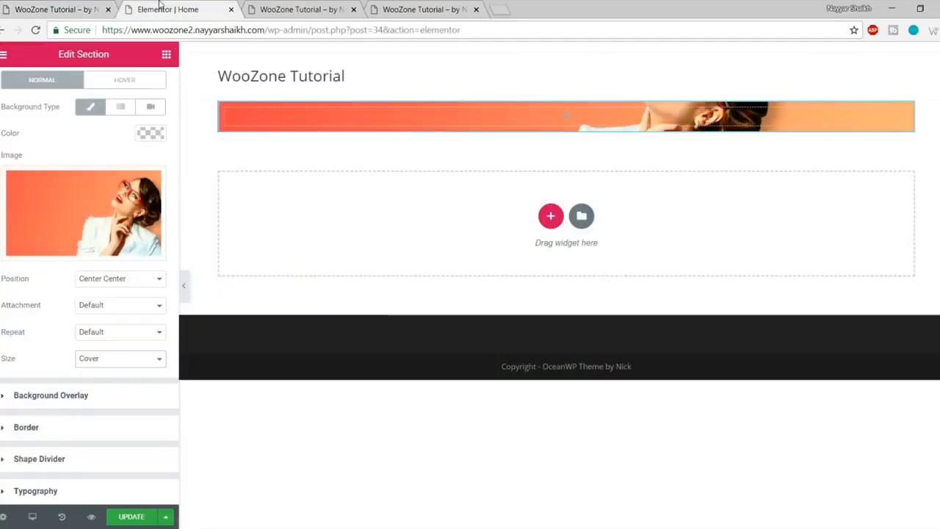
pyautogui.click(22, 84)
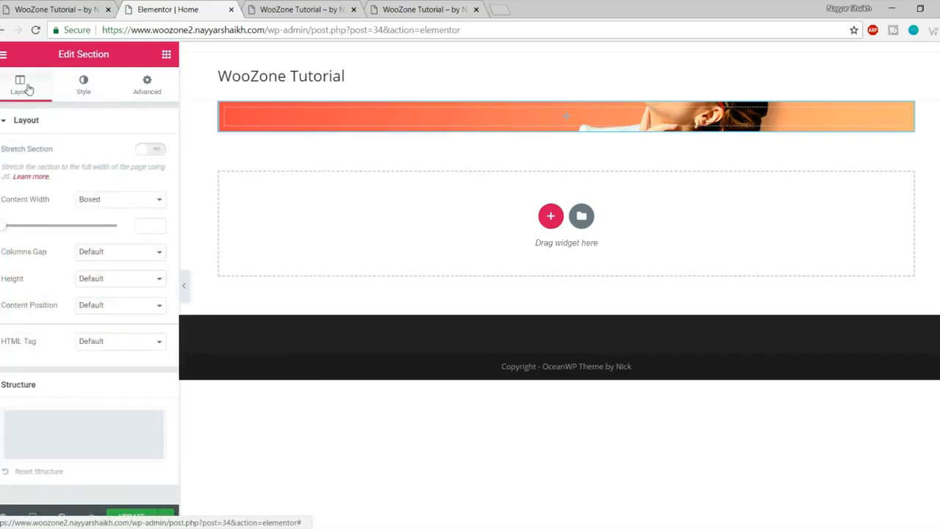
# Step: Stretch the hero section to full page width and preview it
pyautogui.doubleClick(32, 152)
pyautogui.click(149, 150)
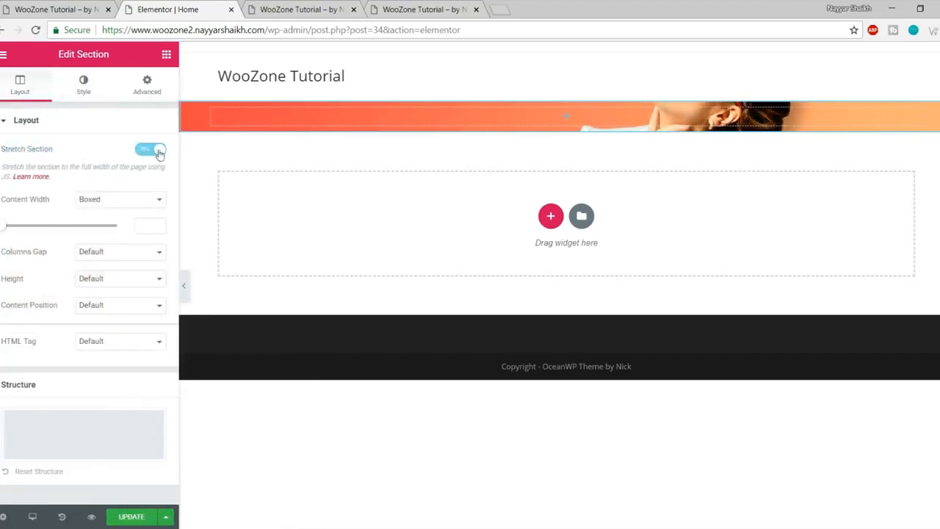
pyautogui.click(184, 287)
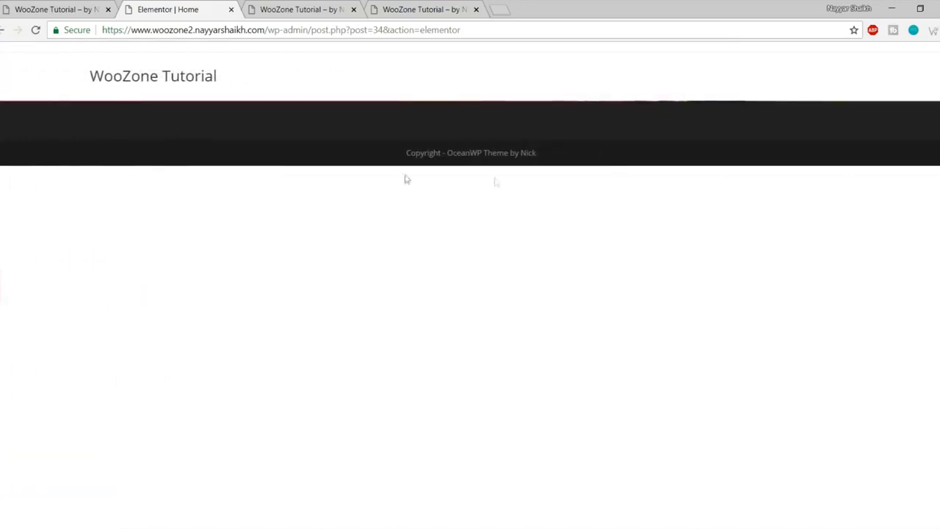
pyautogui.click(2, 299)
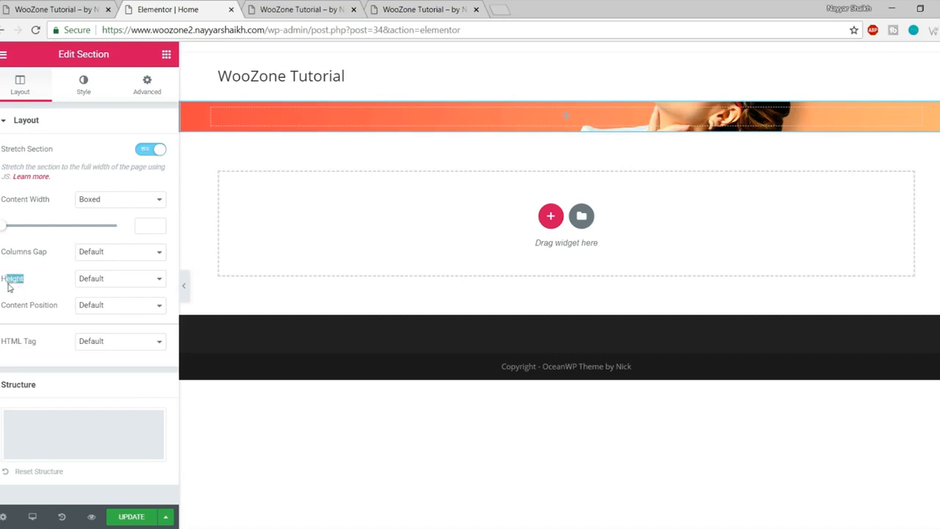
# Step: Give the section a 600 px minimum height and update the page
pyautogui.click(119, 283)
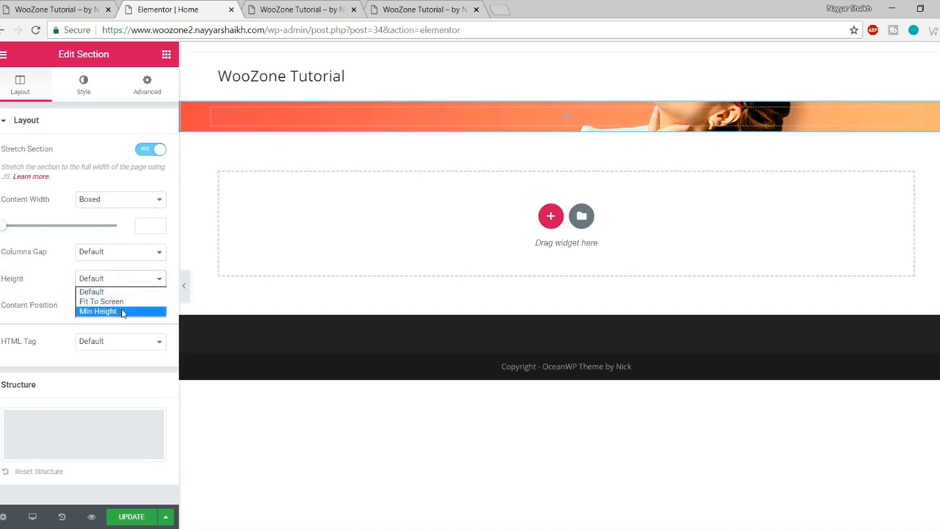
pyautogui.click(121, 311)
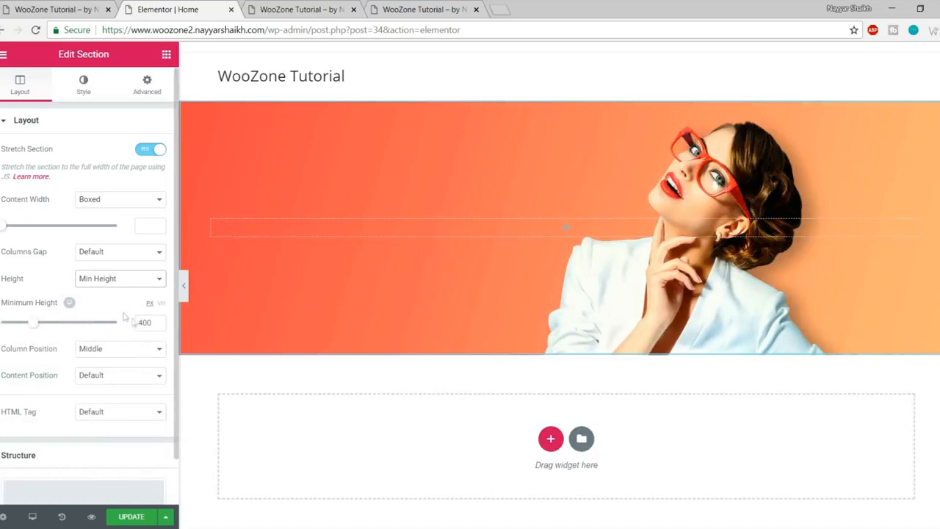
pyautogui.click(156, 320)
pyautogui.write('600')
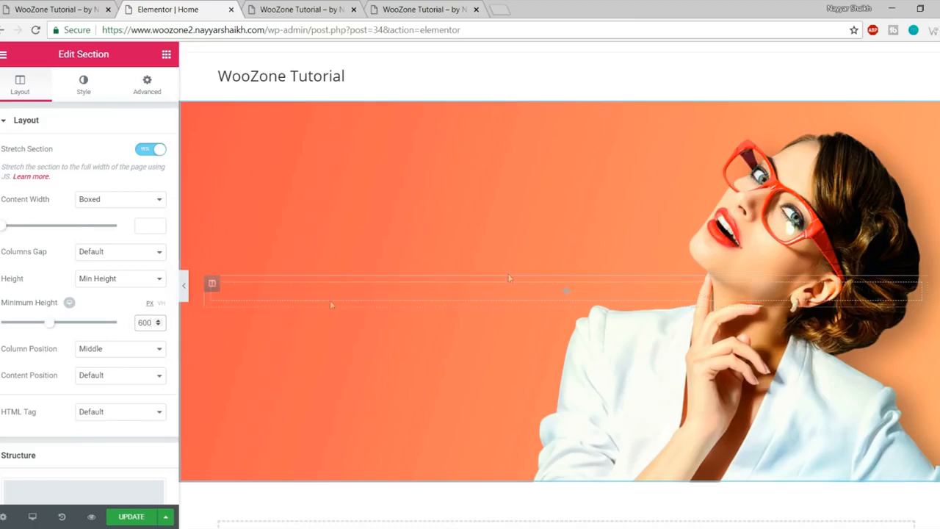
pyautogui.click(149, 517)
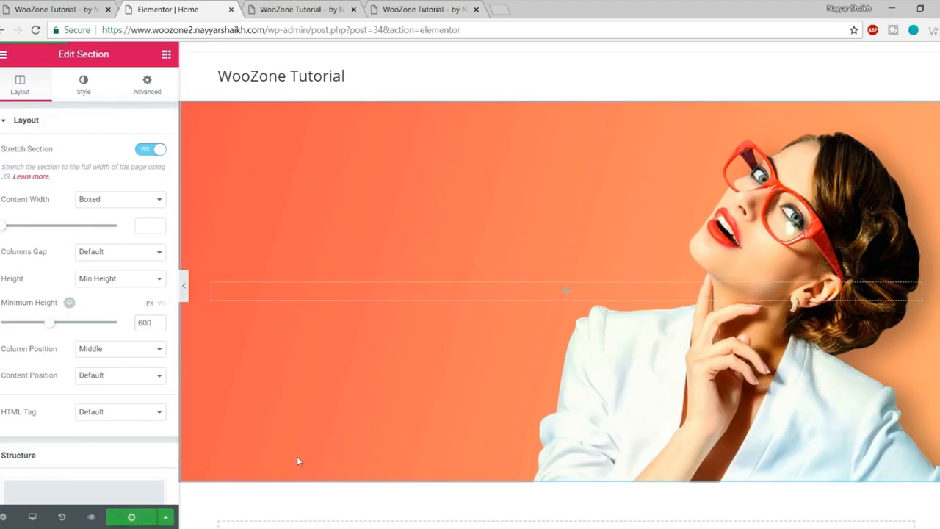
pyautogui.click(183, 294)
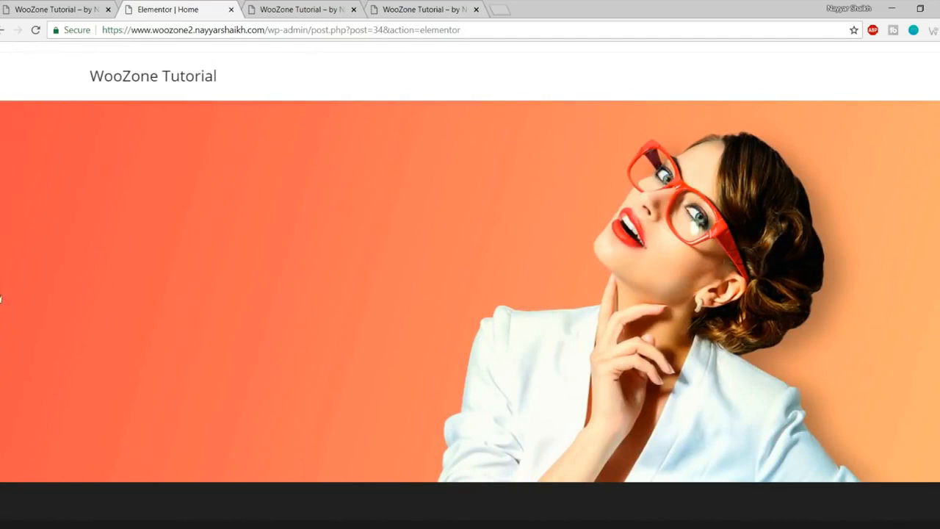
pyautogui.click(1, 299)
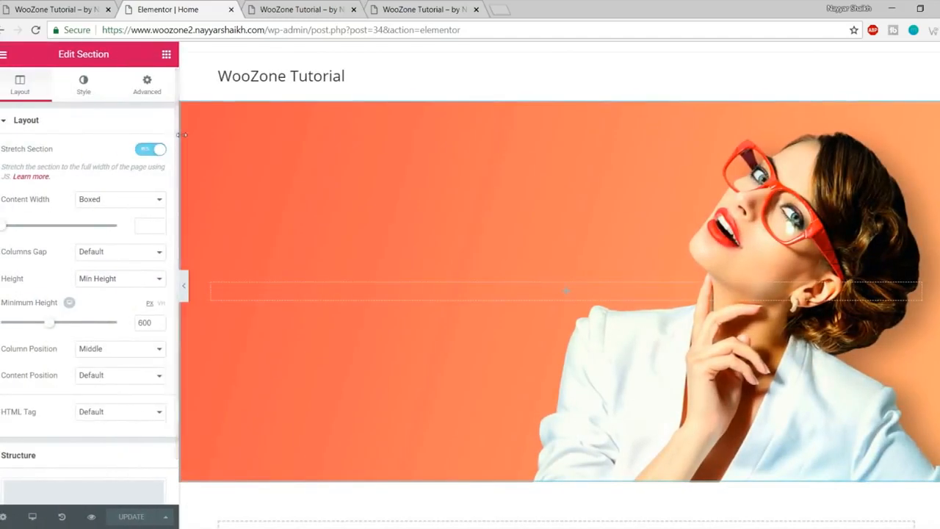
# Step: Show Elementor's widget list beside the hero section
pyautogui.click(167, 59)
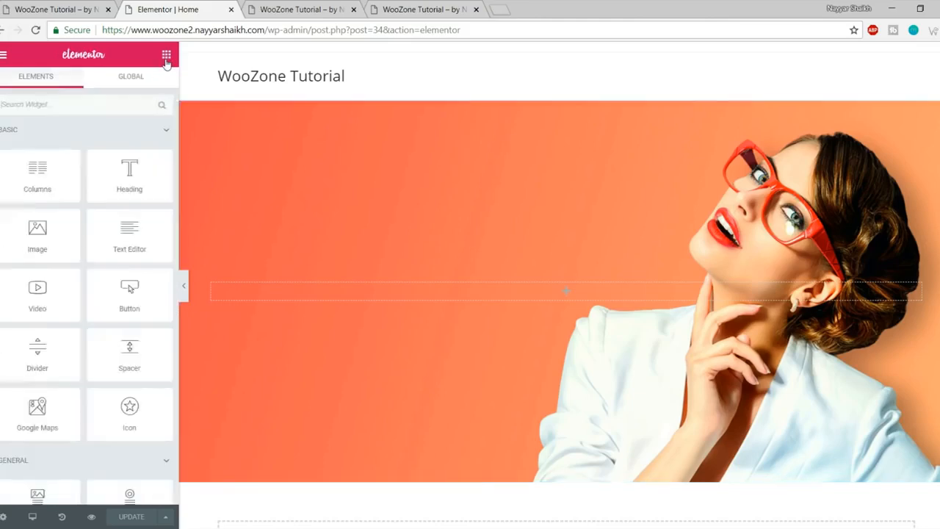
pyautogui.scroll(-3, 64, 286)
pyautogui.scroll(-2, 64, 294)
pyautogui.scroll(6, 69, 312)
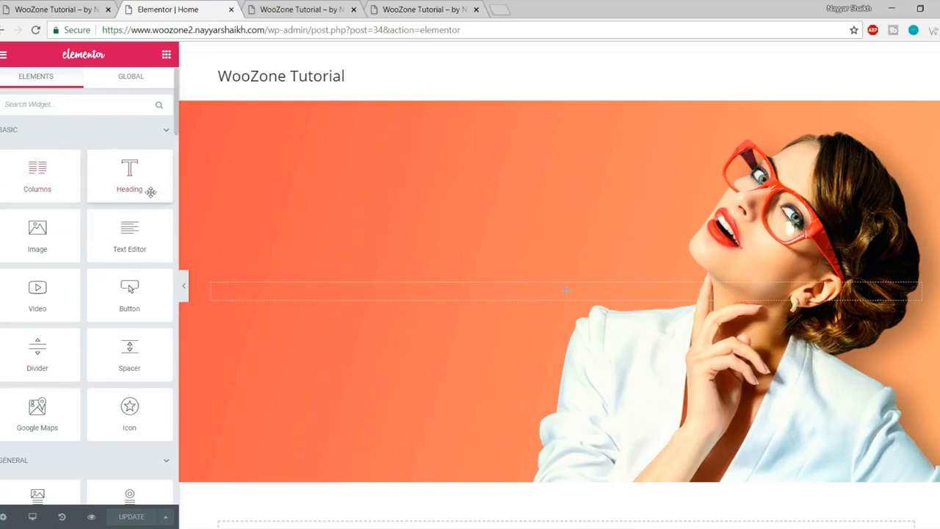
# Step: Check the live store's SPRING/SUMMER COLLECTIONS hero heading for reference
pyautogui.click(63, 9)
pyautogui.moveTo(116, 226); pyautogui.dragTo(563, 232)
pyautogui.hotkey('ctrl', 'c')
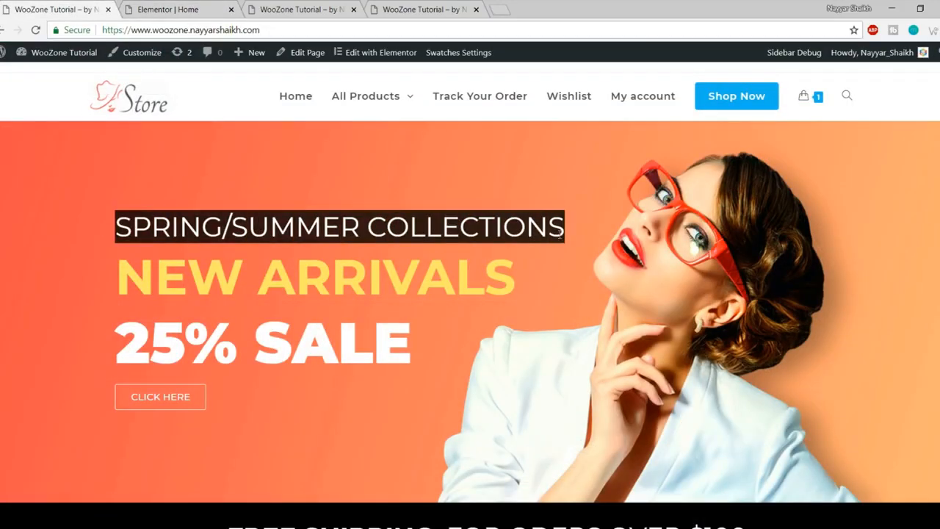
pyautogui.click(158, 8)
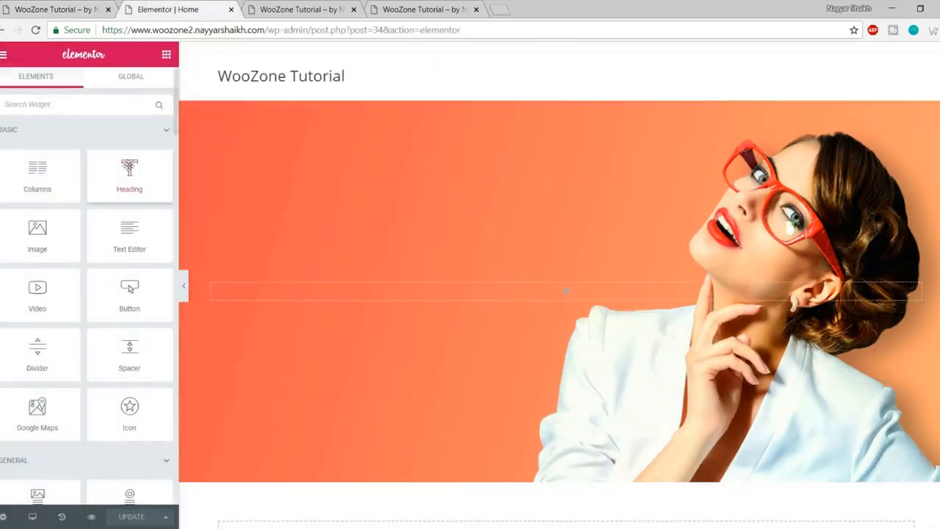
pyautogui.scroll(-2, 88, 279)
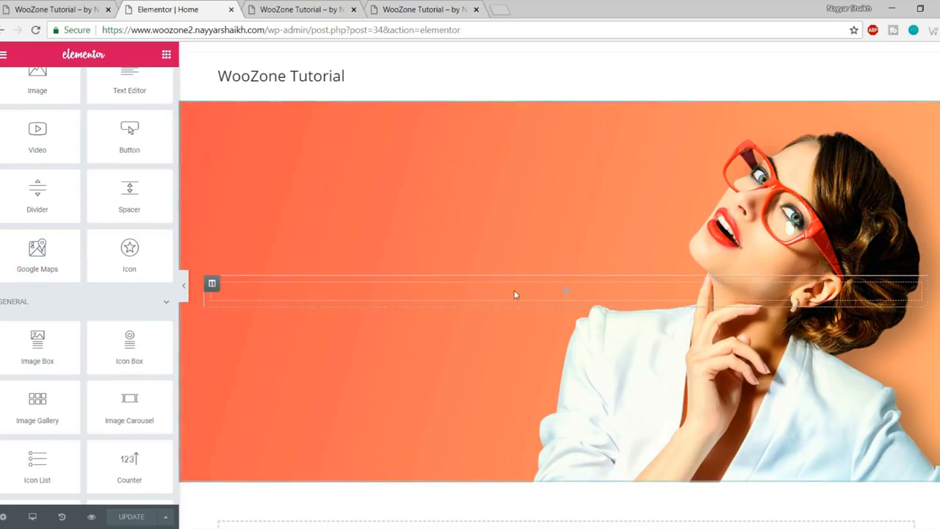
pyautogui.scroll(3, 119, 328)
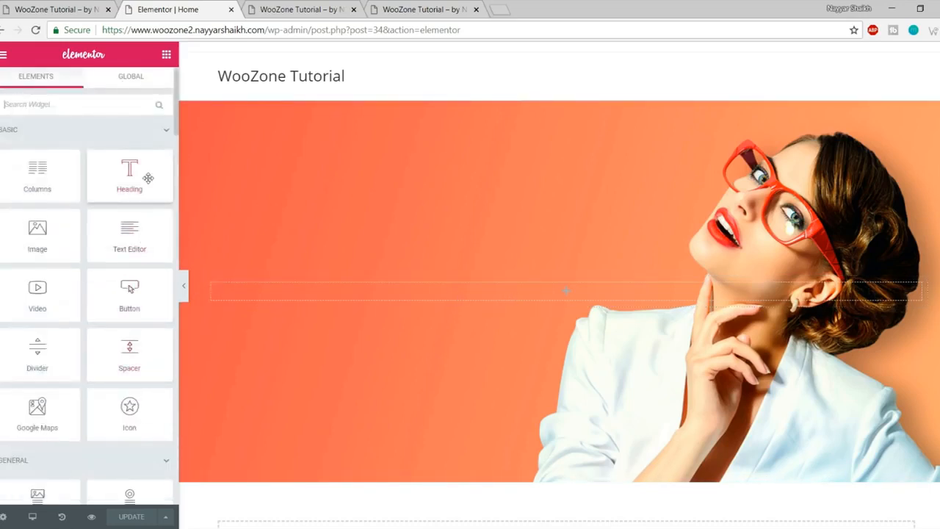
pyautogui.scroll(-4, 113, 308)
pyautogui.scroll(4, 117, 341)
pyautogui.click(55, 8)
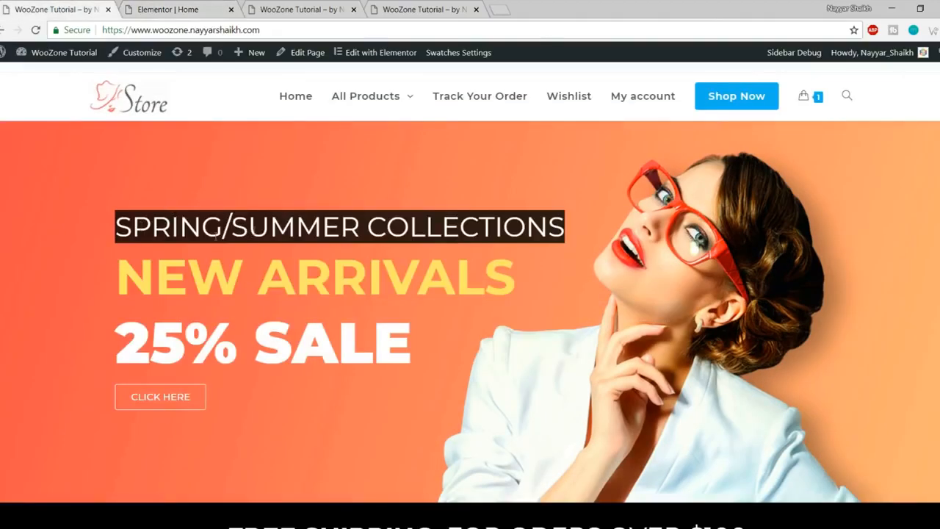
pyautogui.click(180, 9)
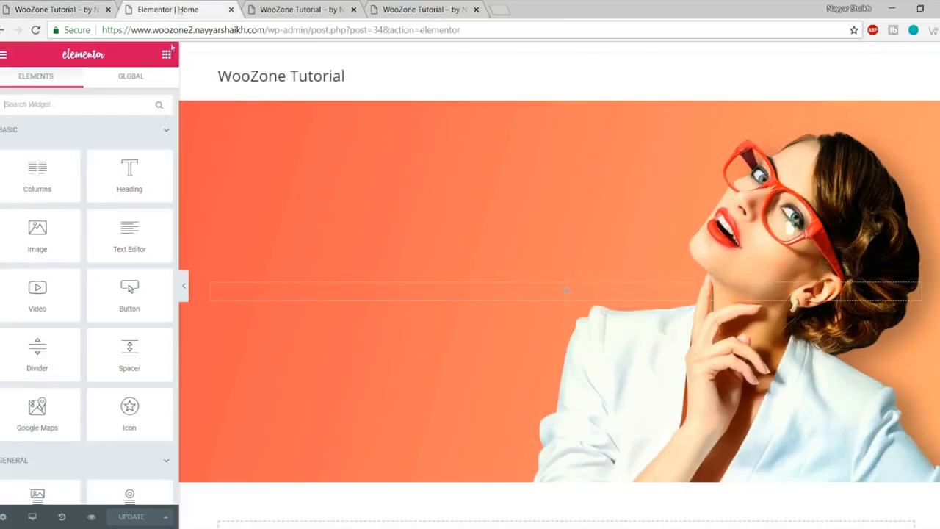
# Step: Drop a Heading widget into the hero, title it SPRING/SUMMER COLLECTIONS, and show its style options
pyautogui.moveTo(128, 169); pyautogui.dragTo(524, 291)
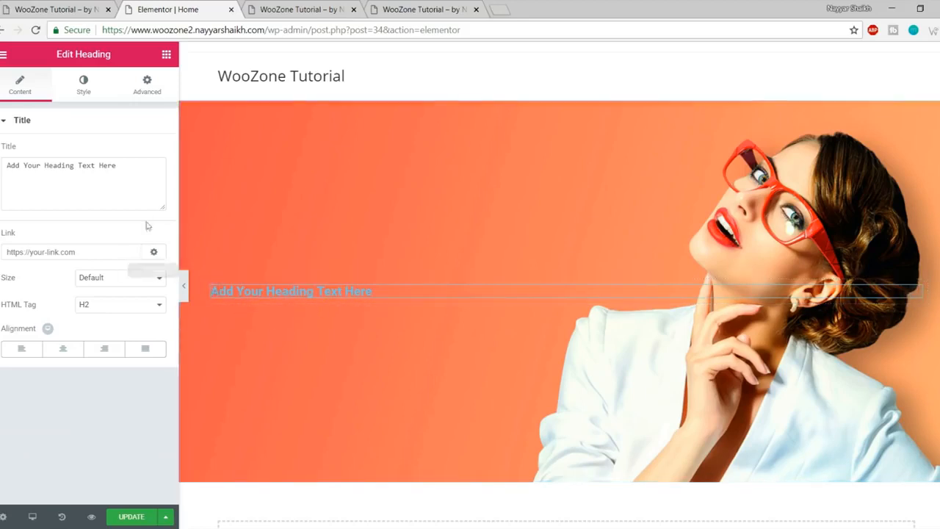
pyautogui.click(130, 163)
pyautogui.hotkey('ctrl', 'a')
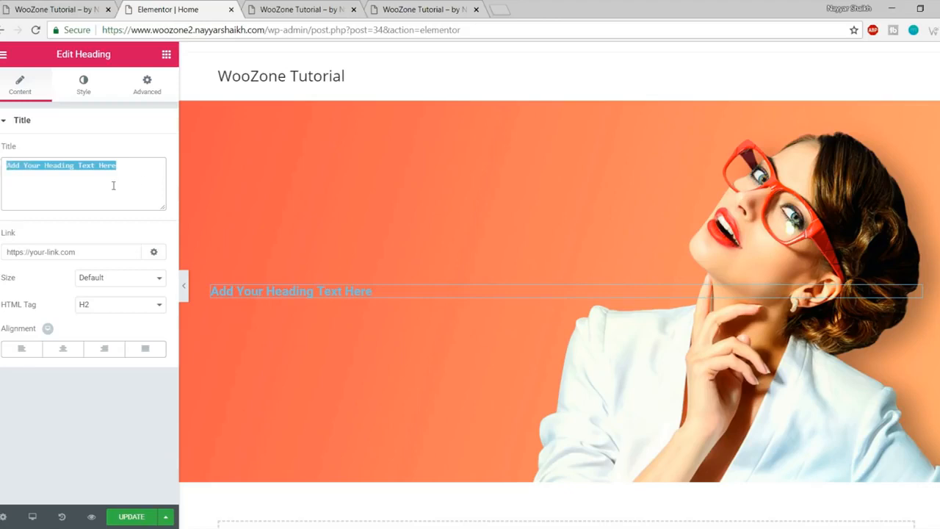
pyautogui.hotkey('ctrl', 'v')
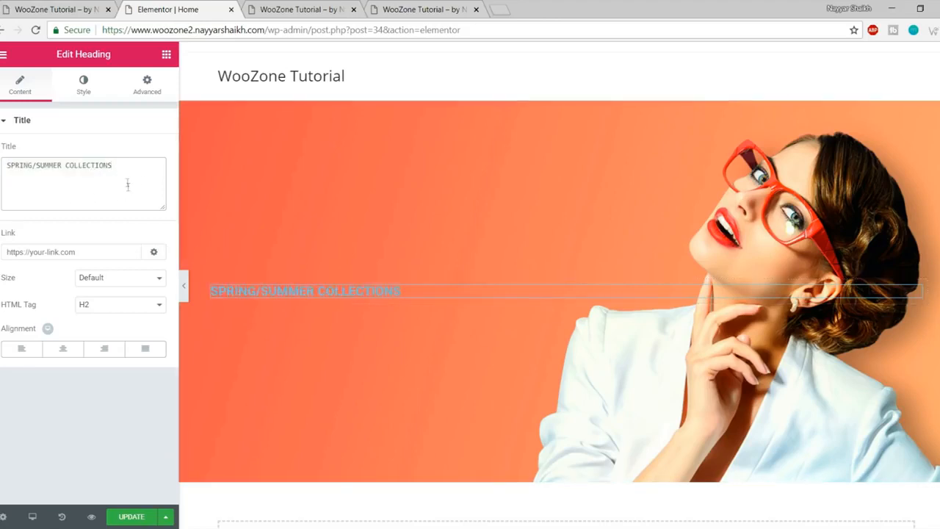
pyautogui.click(83, 91)
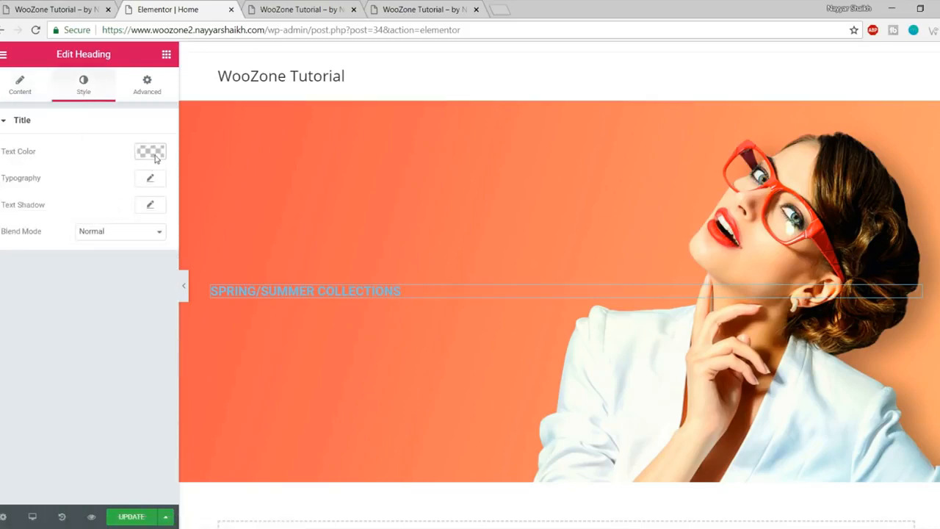
# Step: Inspect the live store heading and copy its colour value #ffe569
pyautogui.click(56, 15)
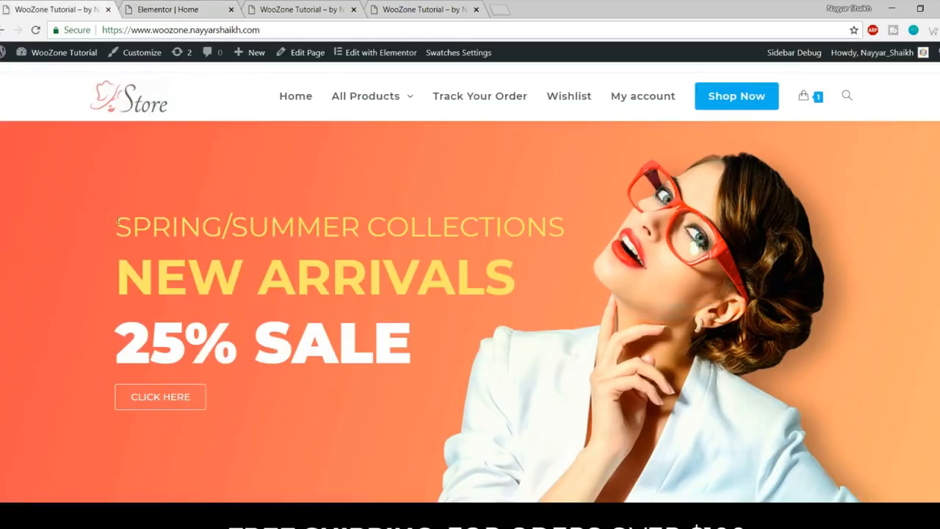
pyautogui.moveTo(114, 224); pyautogui.dragTo(222, 223)
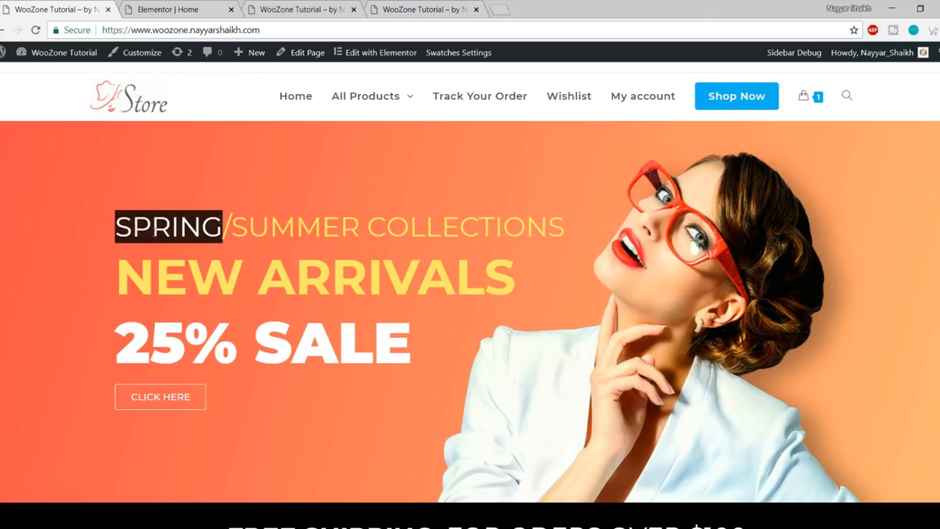
pyautogui.rightClick(147, 227)
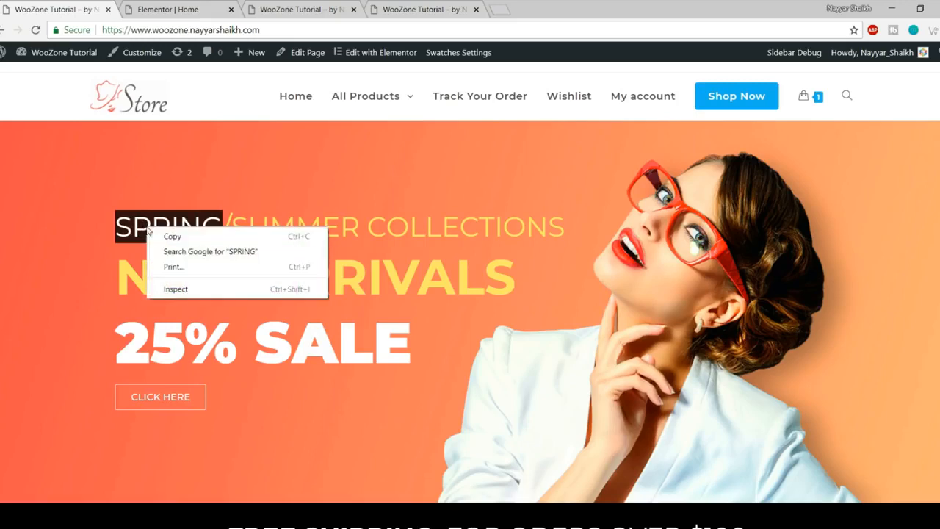
pyautogui.click(204, 290)
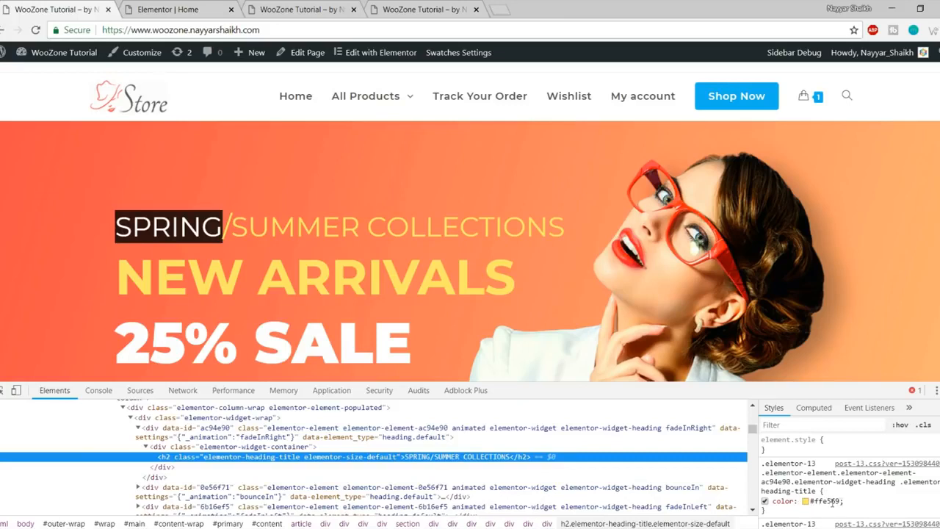
pyautogui.click(833, 503)
pyautogui.hotkey('ctrl', 'c')
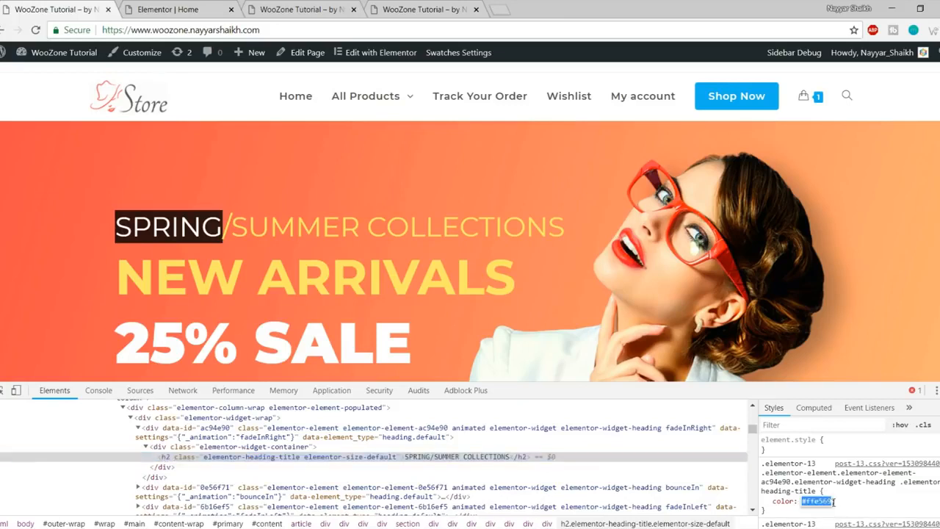
pyautogui.press('F12')
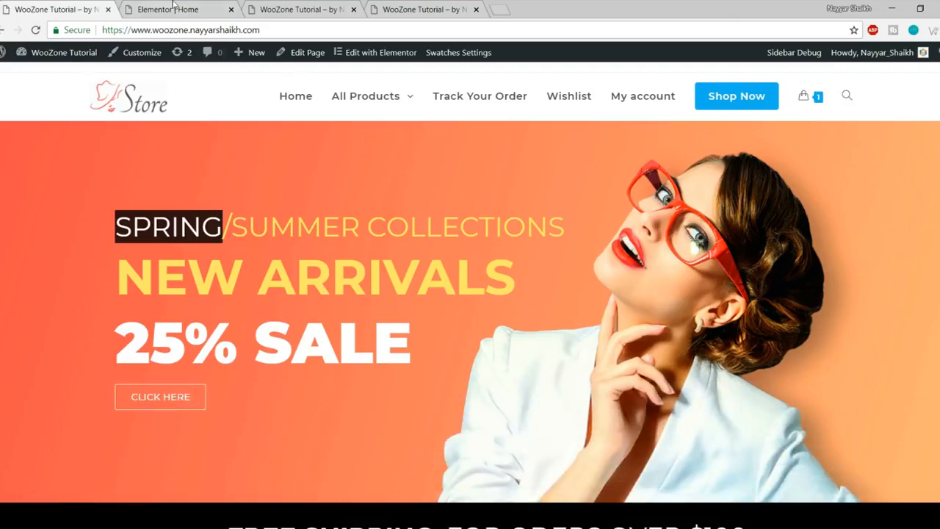
pyautogui.click(173, 9)
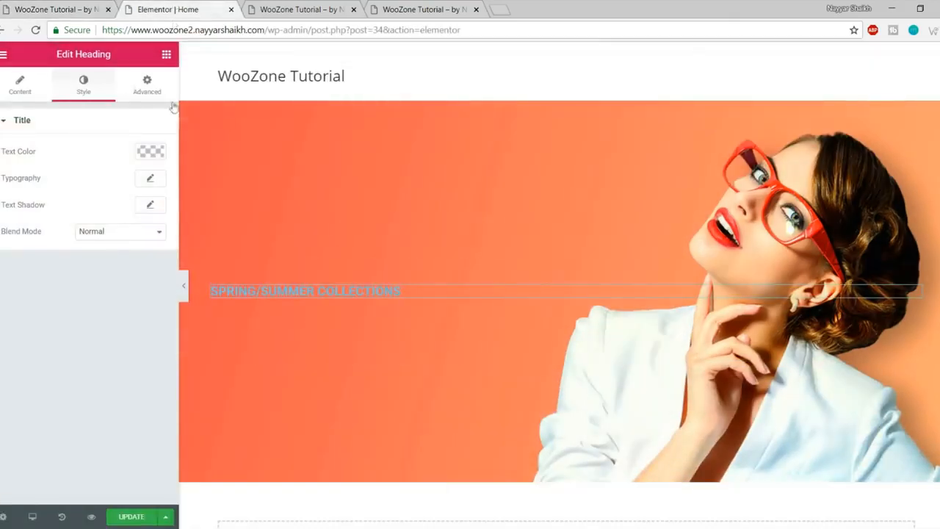
# Step: Set the SPRING/SUMMER COLLECTIONS heading text colour to #ffe569
pyautogui.click(150, 152)
pyautogui.click(10, 304)
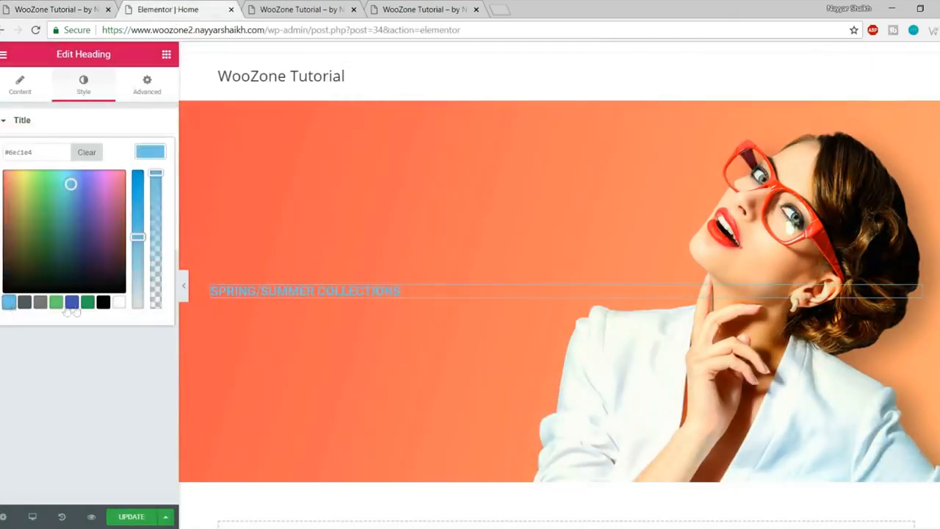
pyautogui.click(71, 301)
pyautogui.click(40, 238)
pyautogui.click(94, 193)
pyautogui.click(40, 266)
pyautogui.click(105, 231)
pyautogui.click(66, 197)
pyautogui.click(31, 192)
pyautogui.click(79, 173)
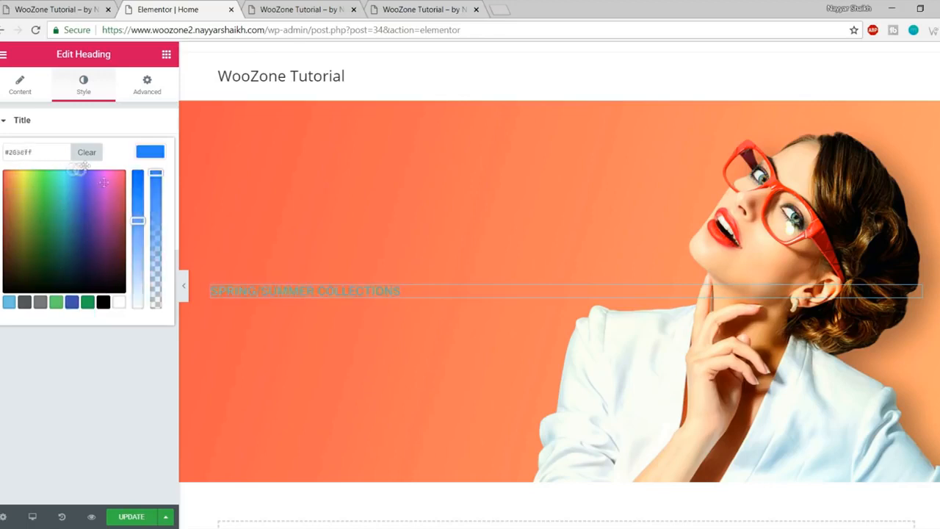
pyautogui.click(119, 225)
pyautogui.click(92, 256)
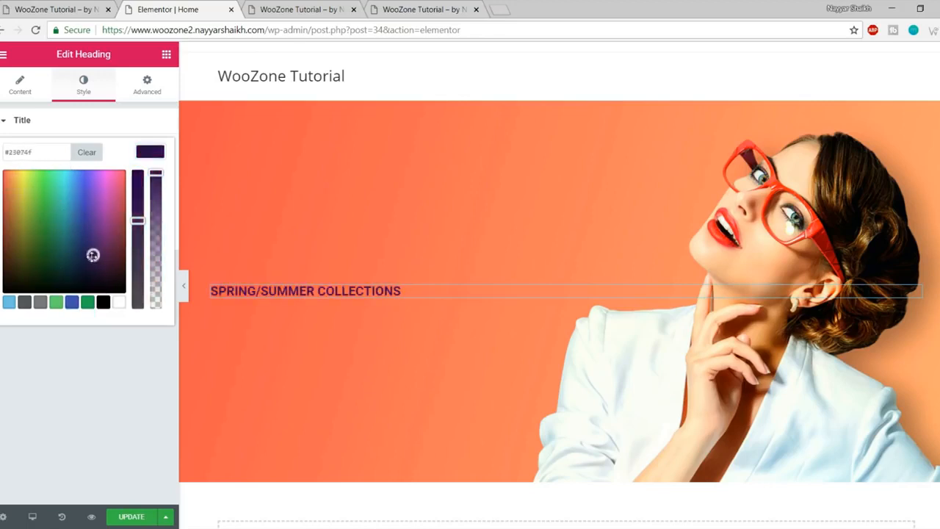
pyautogui.tripleClick(54, 152)
pyautogui.hotkey('ctrl', 'v')
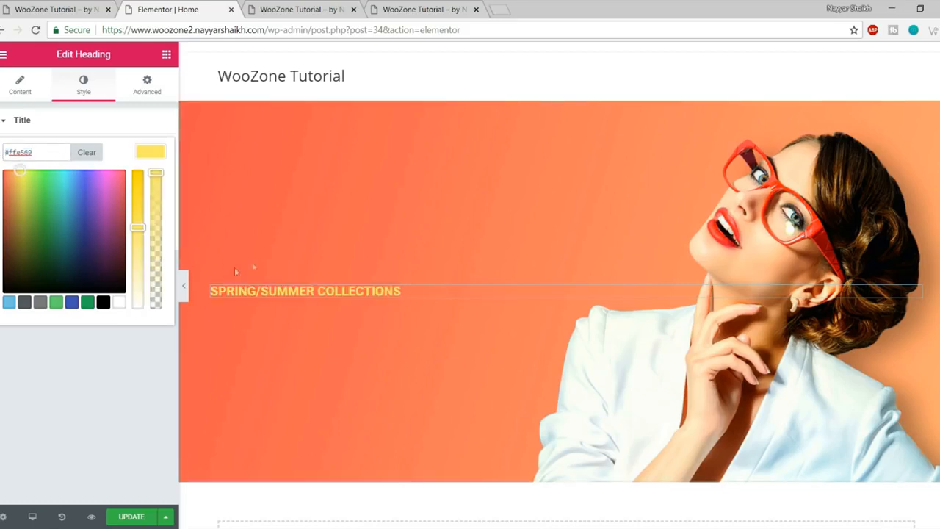
pyautogui.click(148, 156)
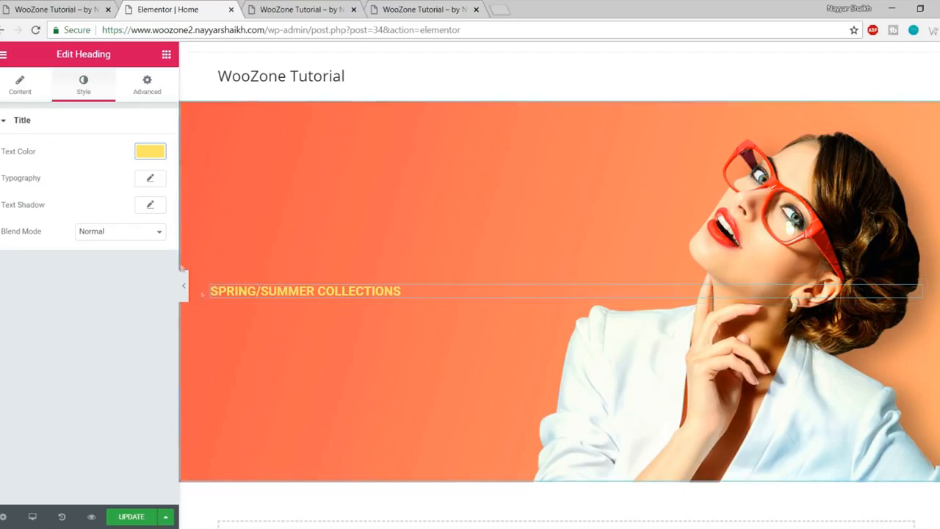
# Step: Style the heading in Montserrat at 43 px, weight 400, and update the page
pyautogui.click(151, 181)
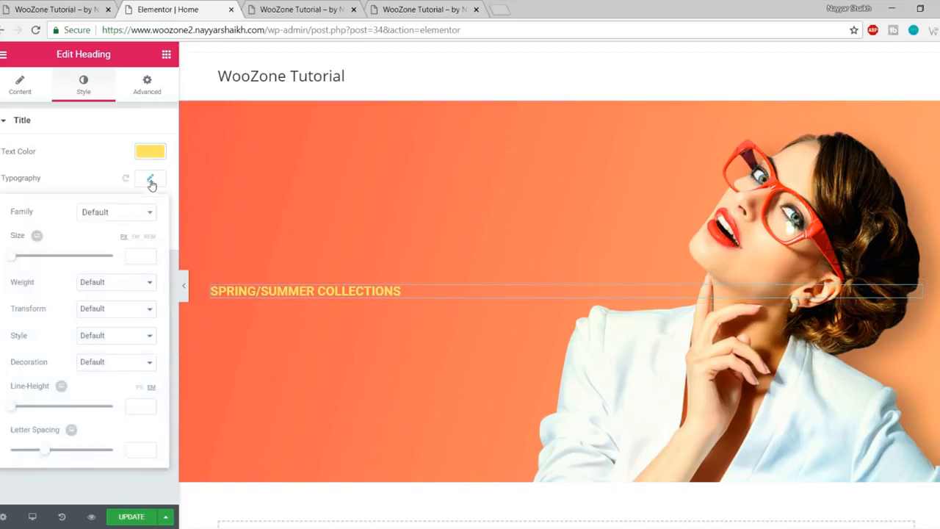
pyautogui.click(120, 215)
pyautogui.write('montser')
pyautogui.press('Return')
pyautogui.moveTo(7, 262); pyautogui.dragTo(31, 260)
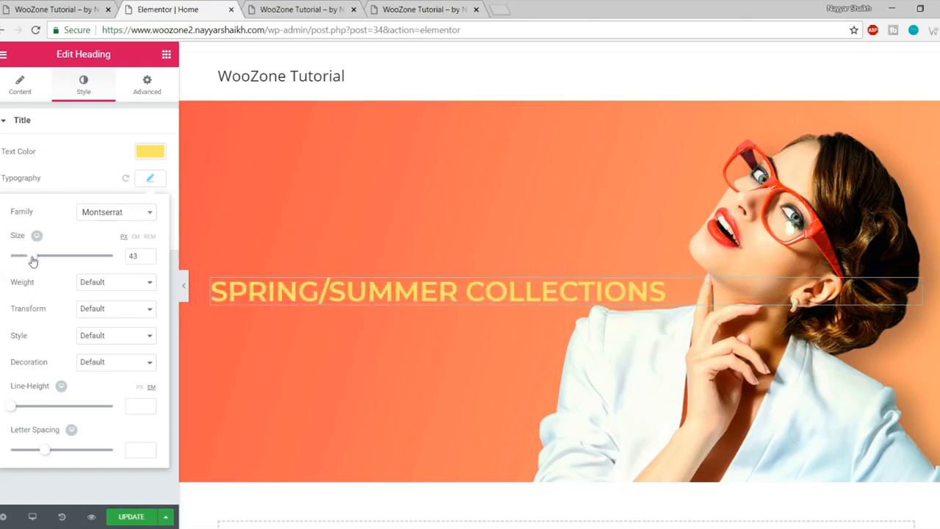
pyautogui.click(125, 286)
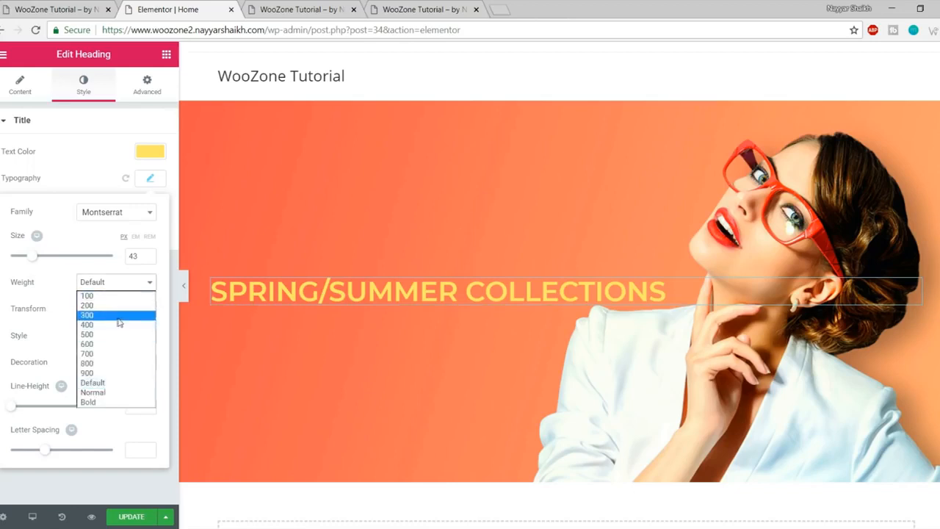
pyautogui.click(114, 324)
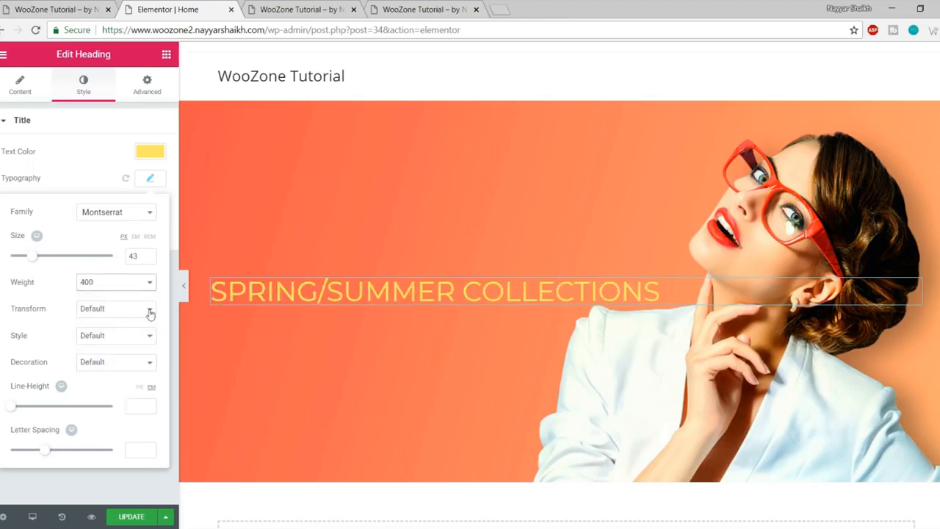
pyautogui.click(150, 177)
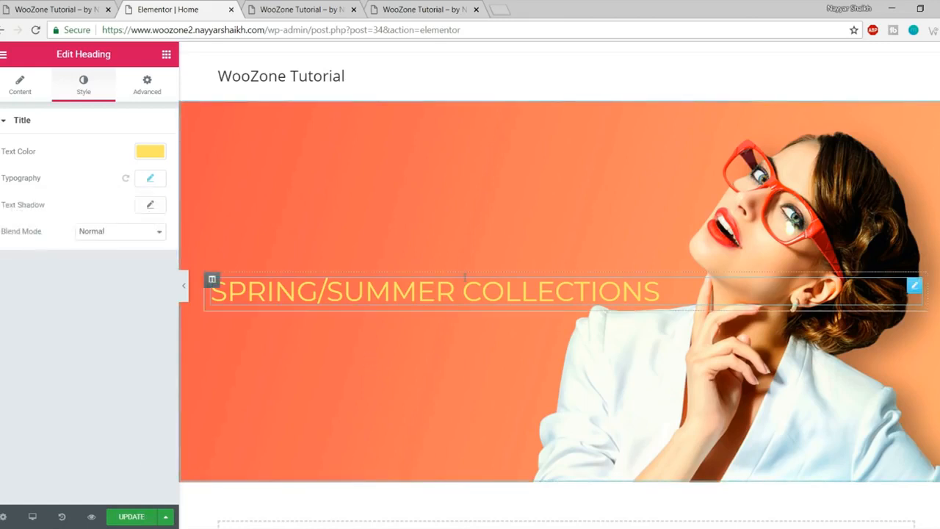
pyautogui.click(133, 518)
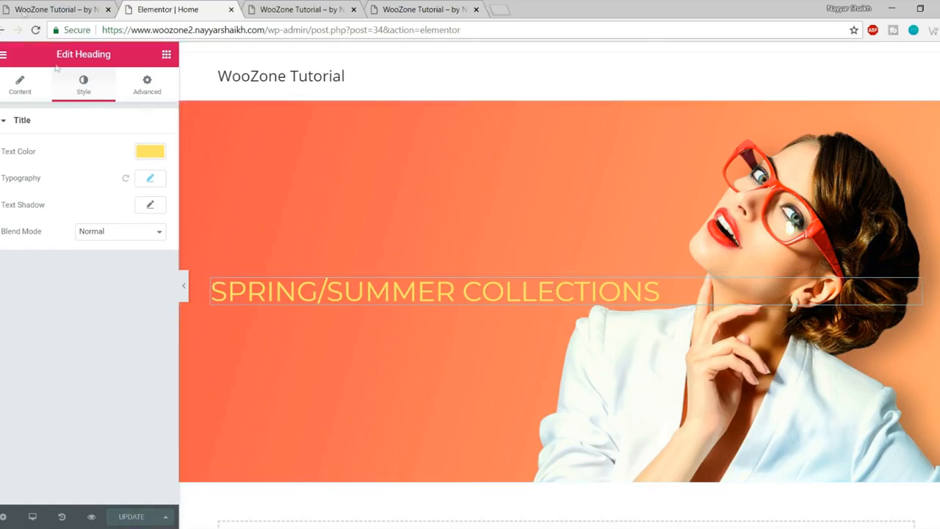
# Step: Review the live store's hero headings, including NEW ARRIVALS
pyautogui.click(44, 7)
pyautogui.click(218, 262)
pyautogui.moveTo(126, 268); pyautogui.dragTo(456, 273)
pyautogui.click(238, 314)
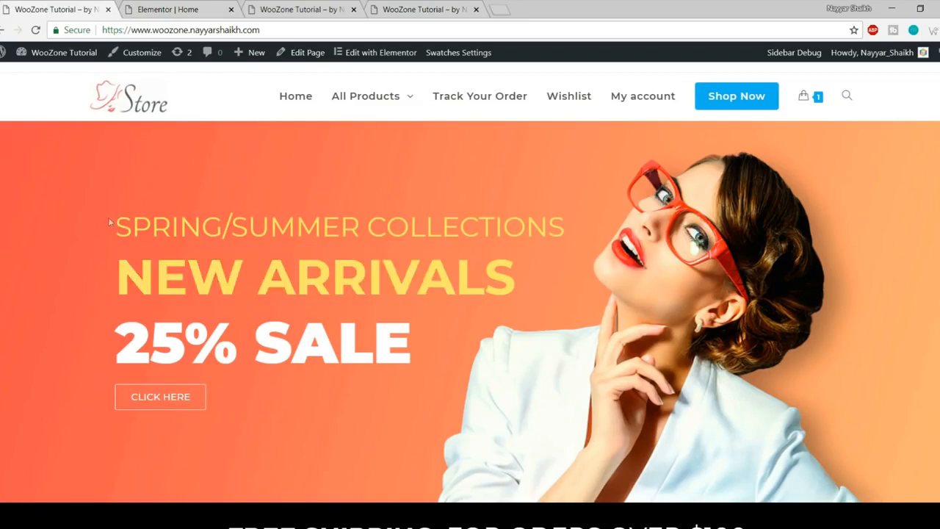
pyautogui.moveTo(108, 216); pyautogui.dragTo(418, 277)
pyautogui.click(360, 248)
# Step: Duplicate the SPRING/SUMMER COLLECTIONS heading in the Elementor editor
pyautogui.click(158, 9)
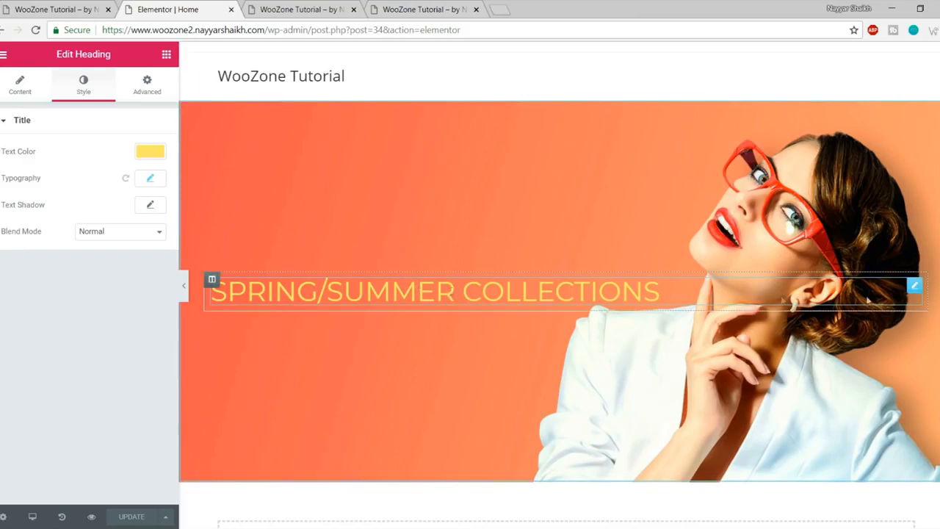
pyautogui.rightClick(915, 290)
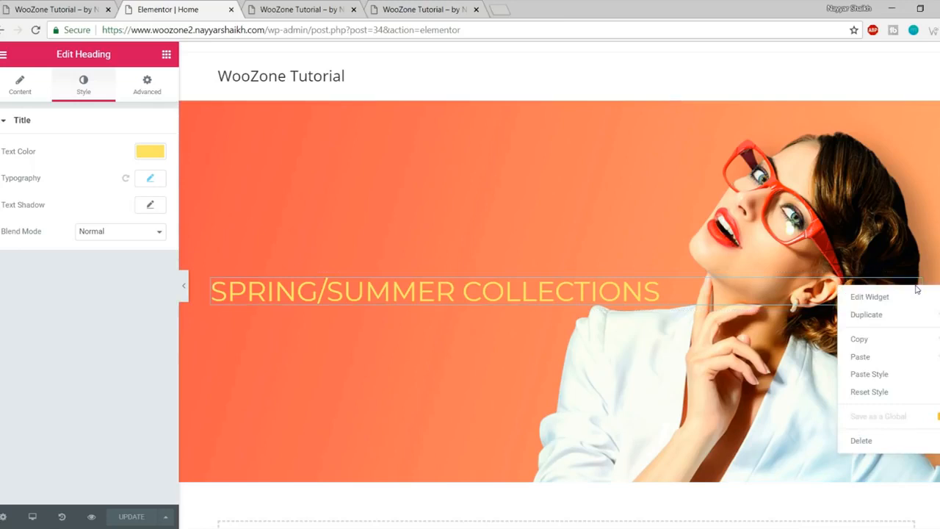
pyautogui.click(887, 323)
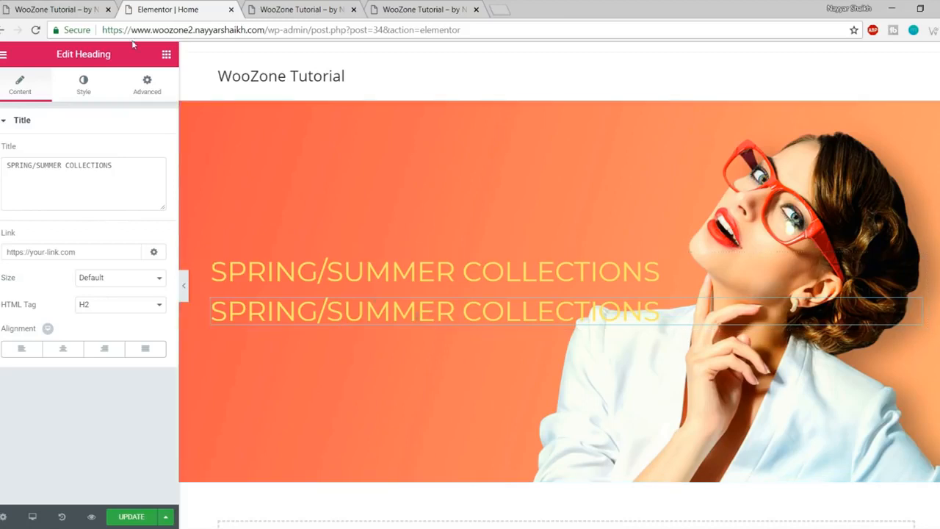
# Step: Retitle the duplicated heading NEW ARRIVALS and show its style settings
pyautogui.click(32, 6)
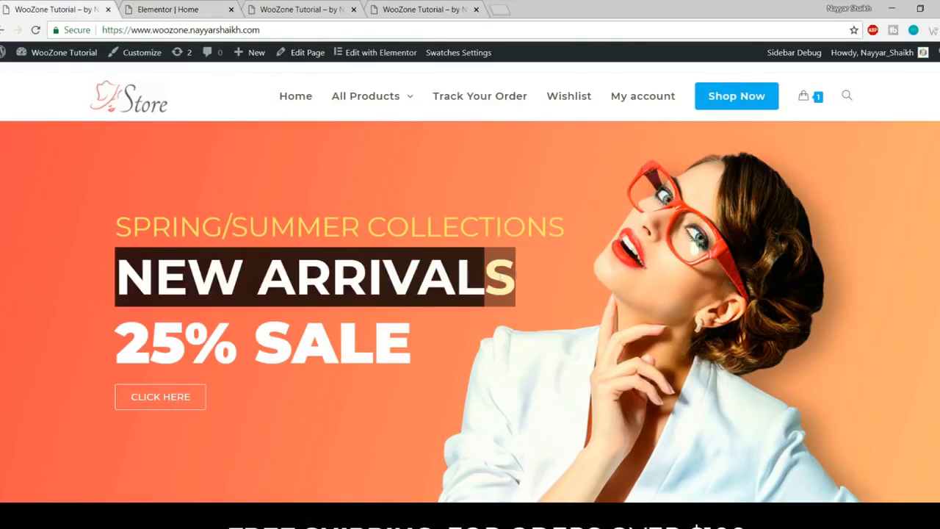
pyautogui.click(185, 6)
pyautogui.tripleClick(102, 170)
pyautogui.write('NEW ARRIVALS')
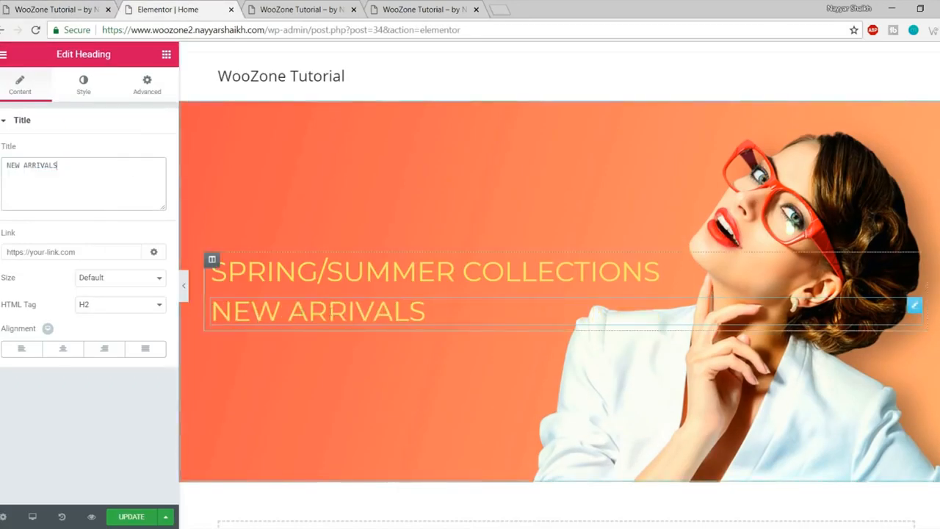
pyautogui.click(85, 87)
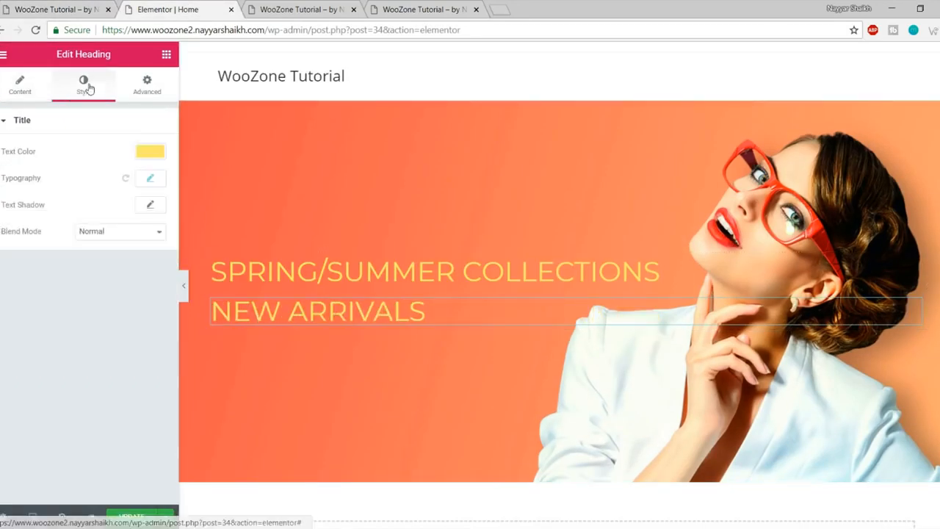
# Step: Set the NEW ARRIVALS font size to 77 px
pyautogui.click(151, 179)
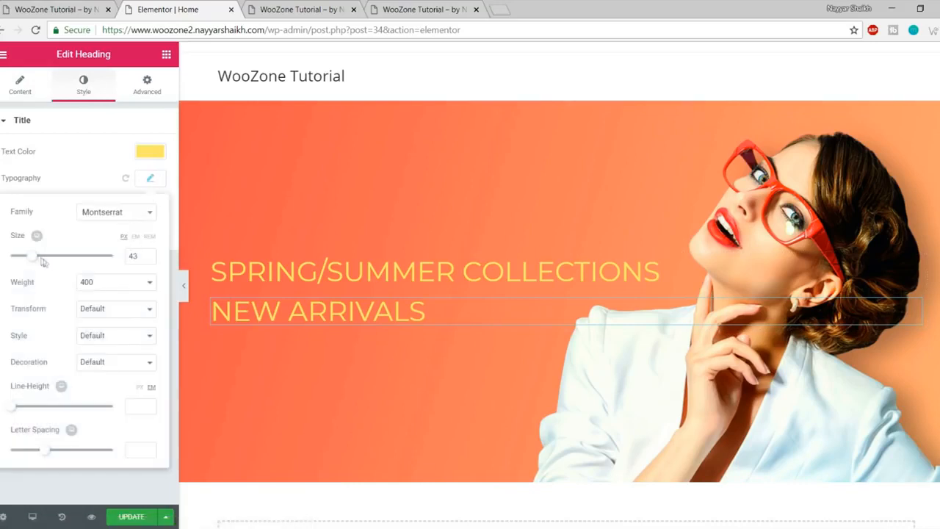
pyautogui.moveTo(33, 261); pyautogui.dragTo(51, 261)
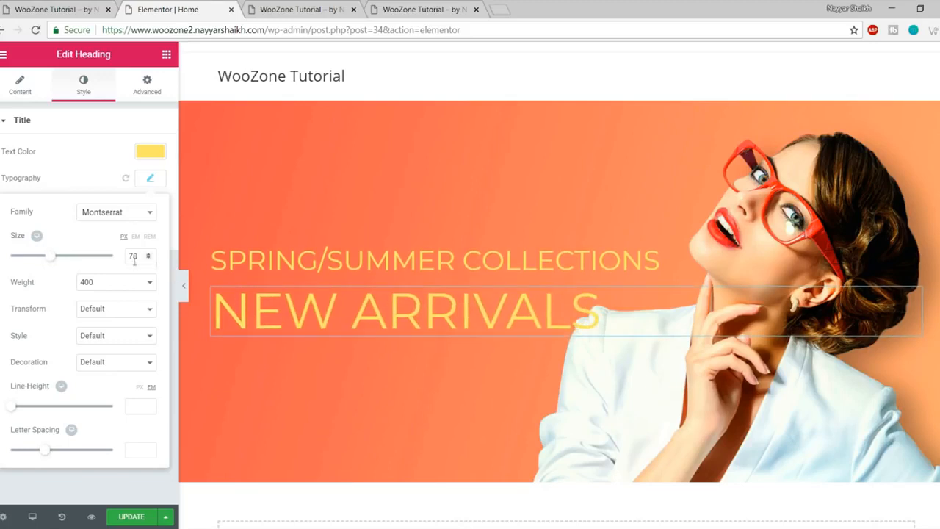
pyautogui.moveTo(141, 256); pyautogui.dragTo(125, 254)
pyautogui.press('Down')
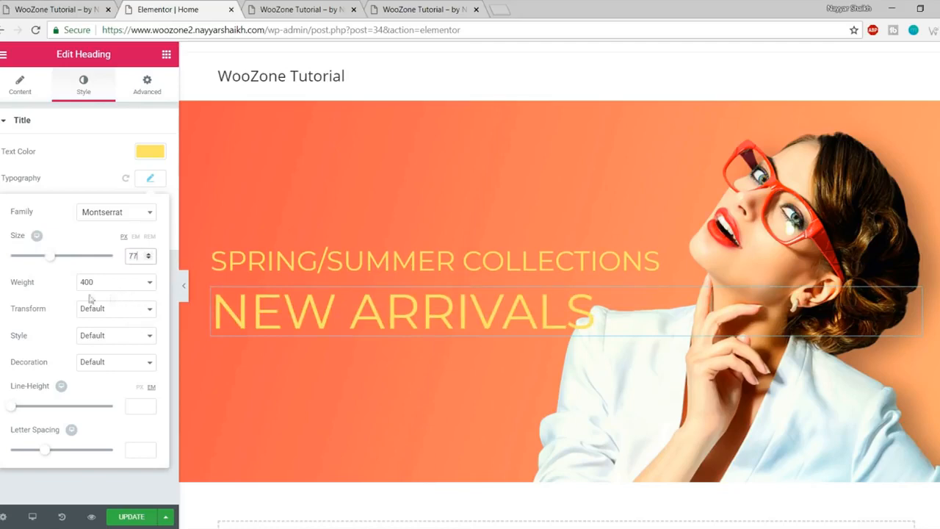
pyautogui.click(4, 7)
pyautogui.click(282, 295)
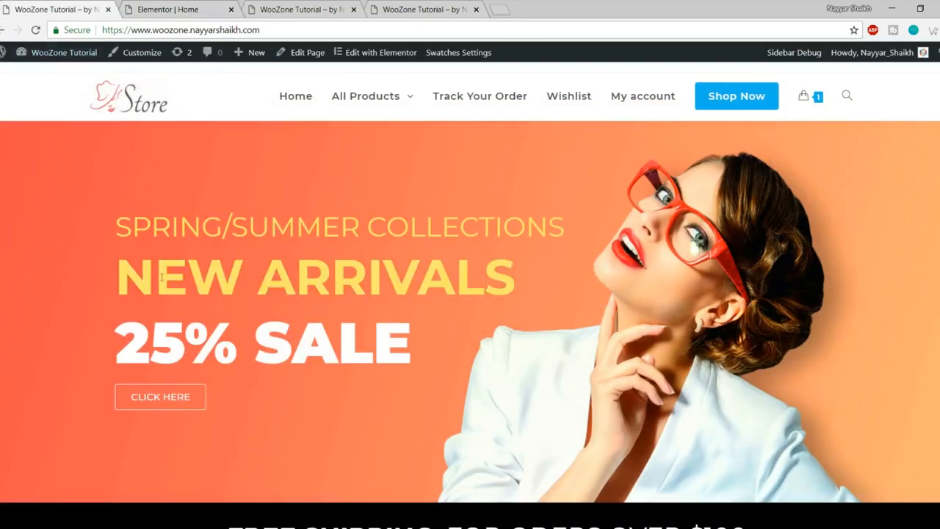
pyautogui.click(167, 9)
# Step: Make NEW ARRIVALS weight 700 and check the live store's 25% SALE text
pyautogui.click(115, 282)
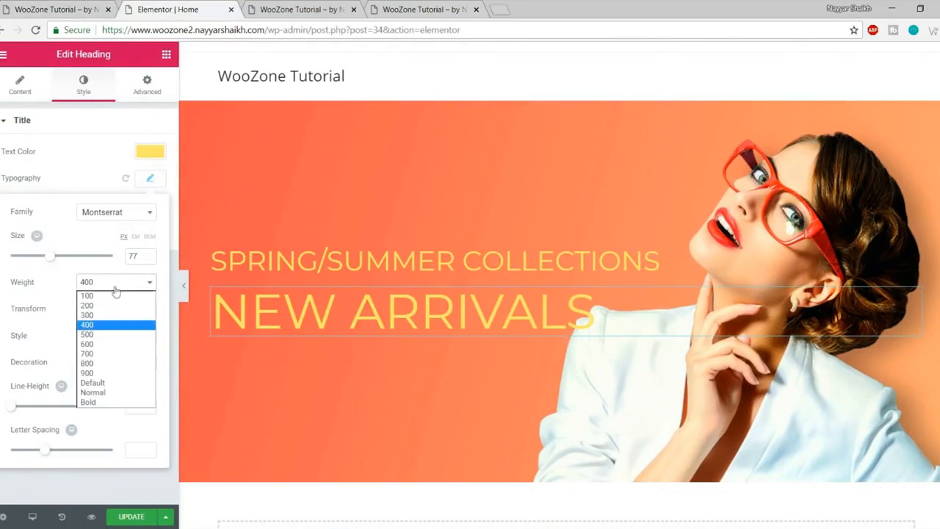
pyautogui.click(116, 354)
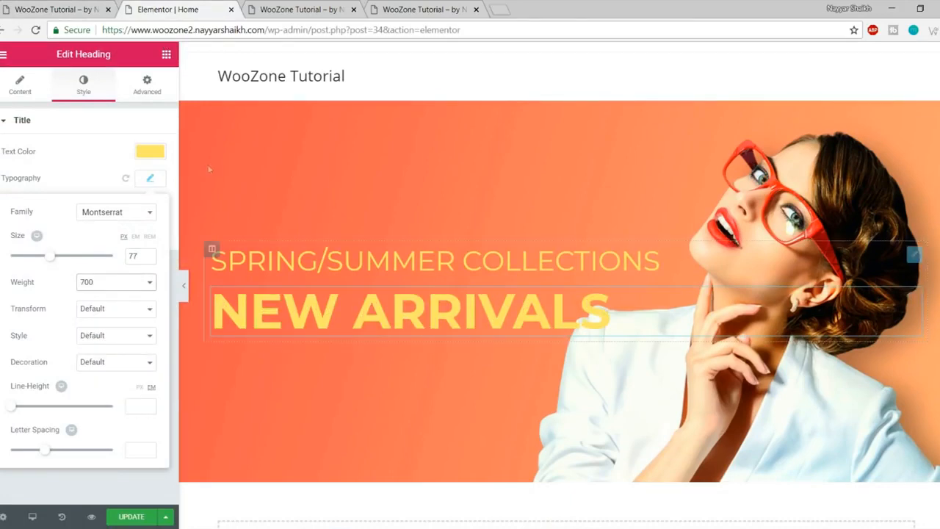
pyautogui.click(86, 8)
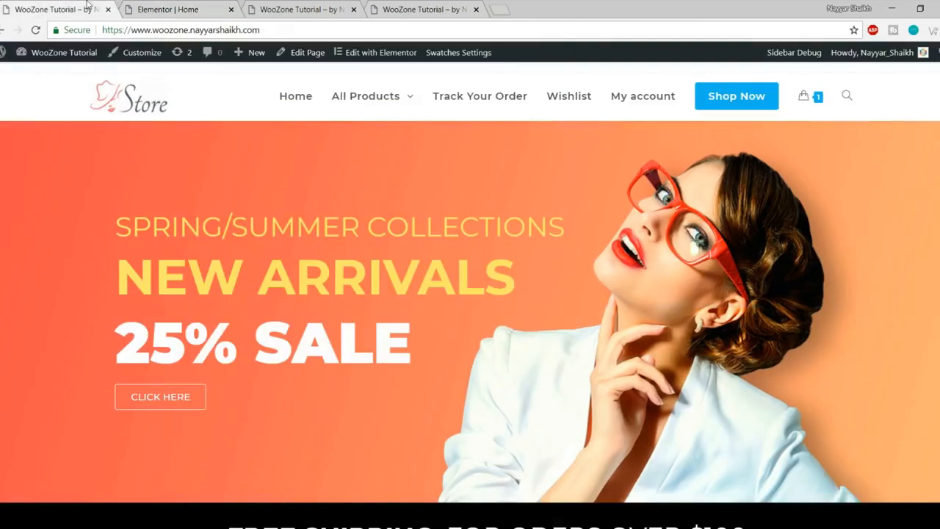
pyautogui.click(204, 6)
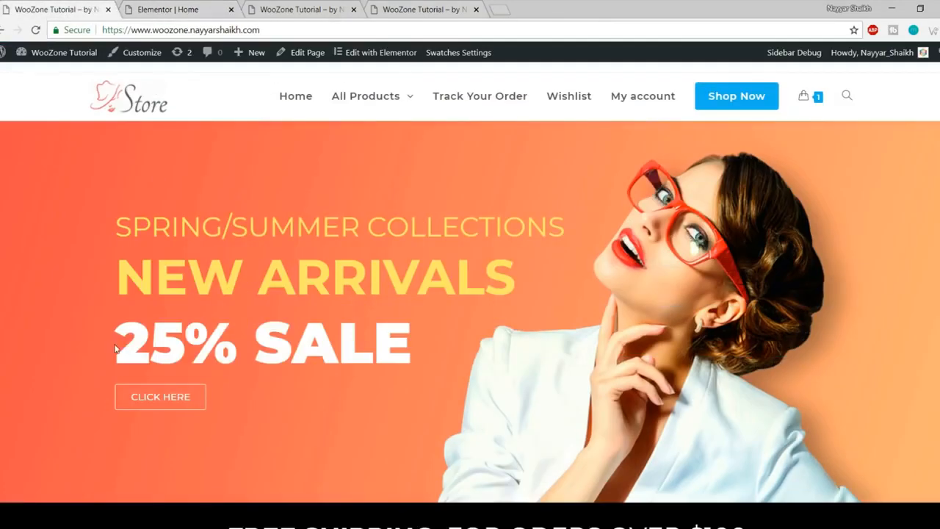
pyautogui.moveTo(115, 348); pyautogui.dragTo(409, 353)
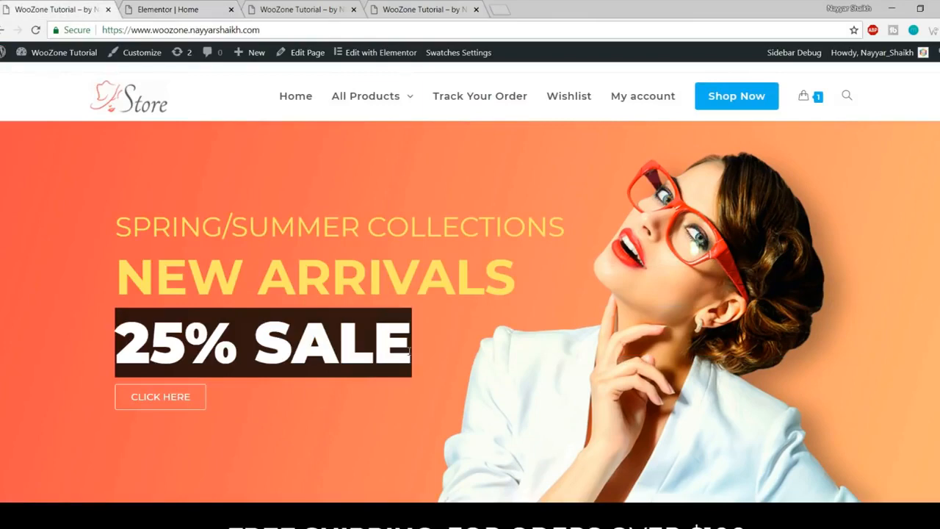
pyautogui.click(182, 8)
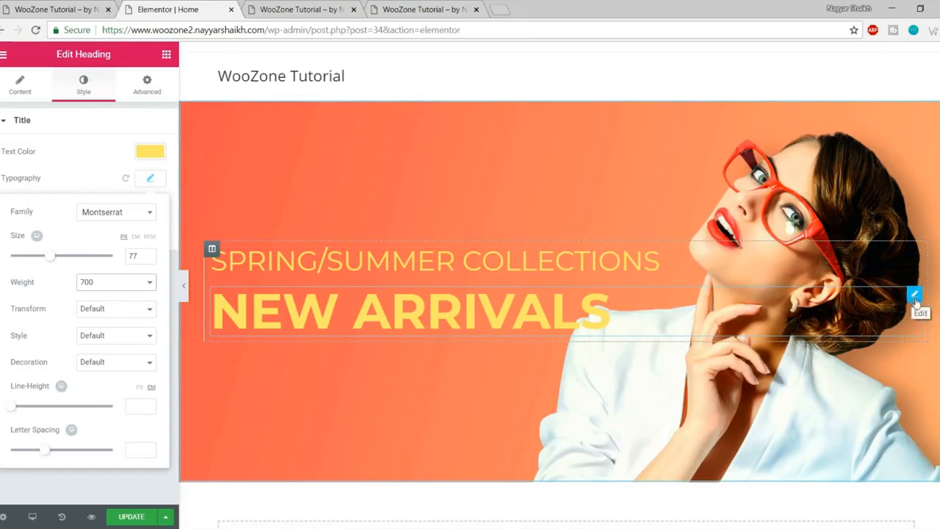
# Step: Duplicate the NEW ARRIVALS heading and retitle the copy '25% SALE'
pyautogui.rightClick(922, 302)
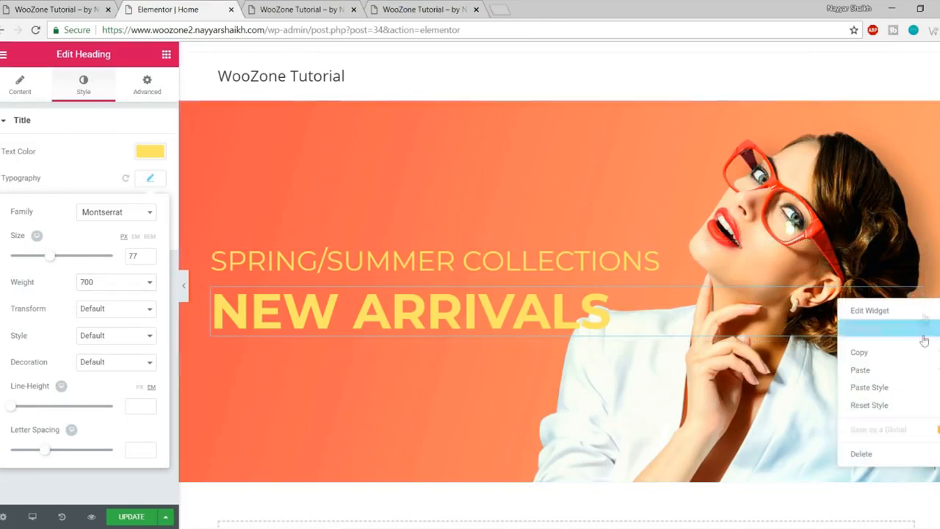
pyautogui.click(885, 329)
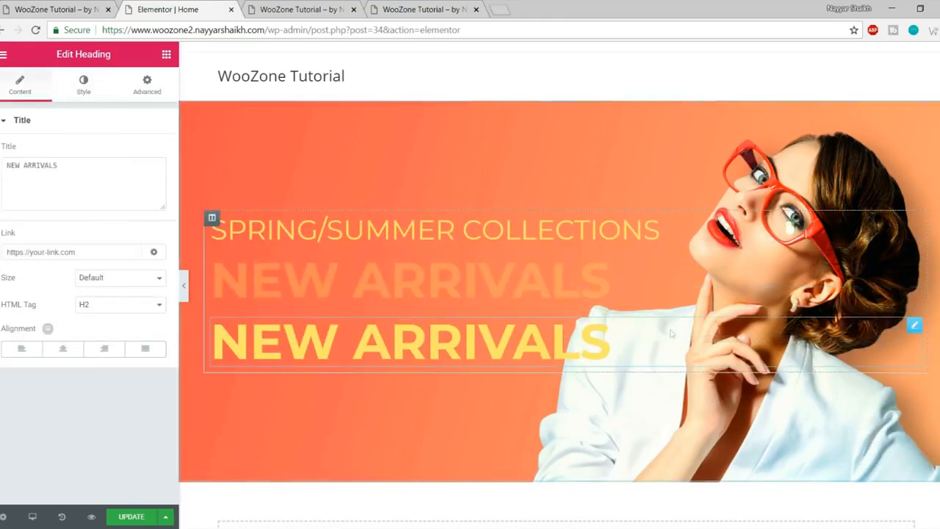
pyautogui.tripleClick(64, 171)
pyautogui.write('25% SALE')
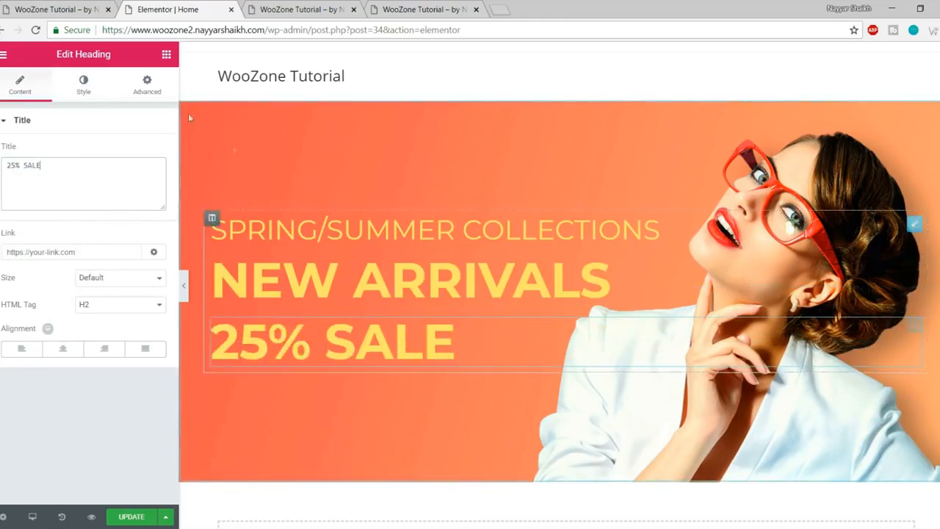
# Step: Style the 25% SALE heading white, size 91, weight 900
pyautogui.click(85, 88)
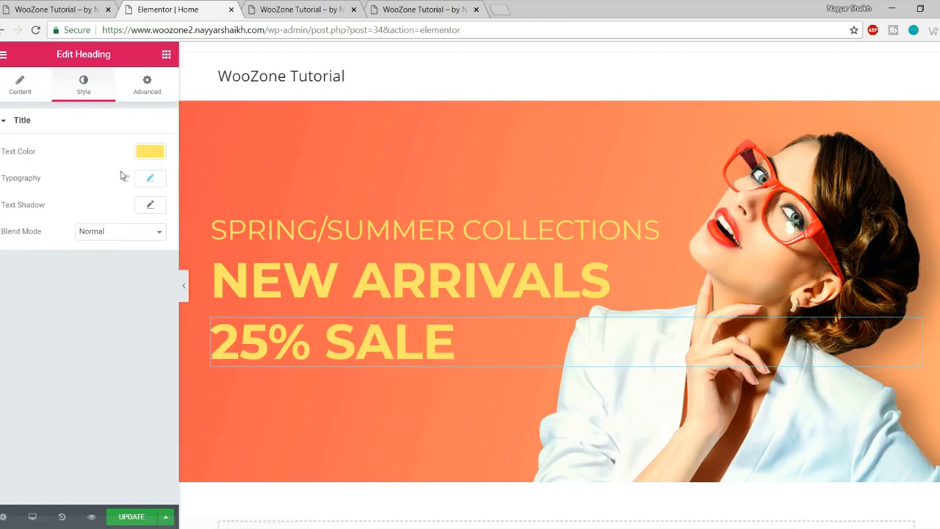
pyautogui.click(151, 152)
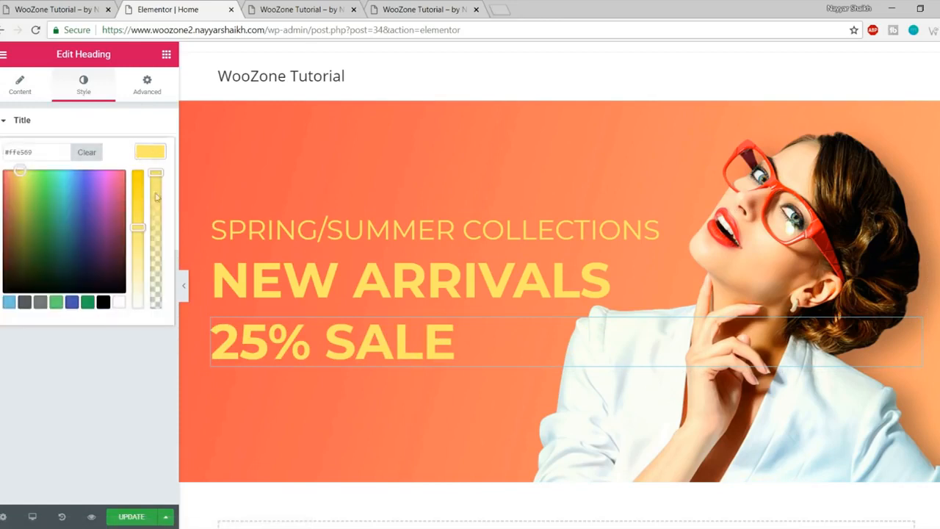
pyautogui.click(119, 302)
pyautogui.click(152, 150)
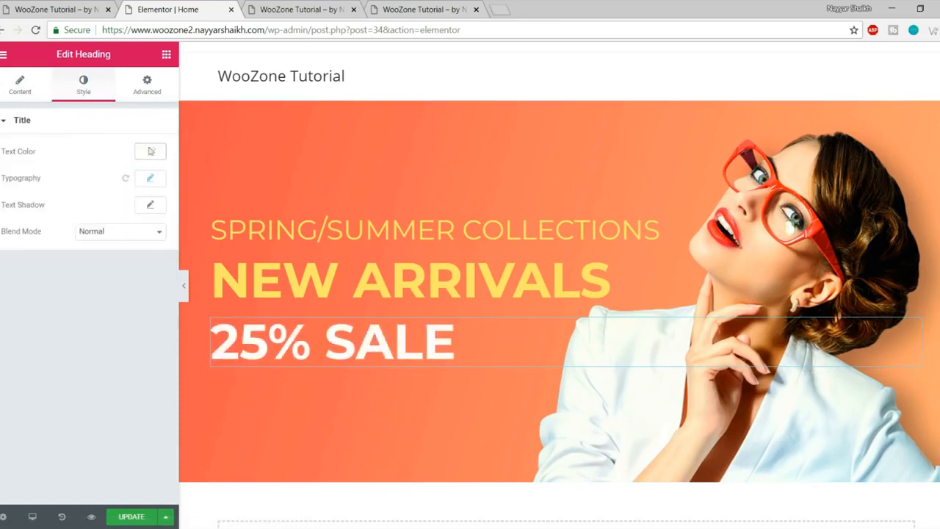
pyautogui.click(150, 184)
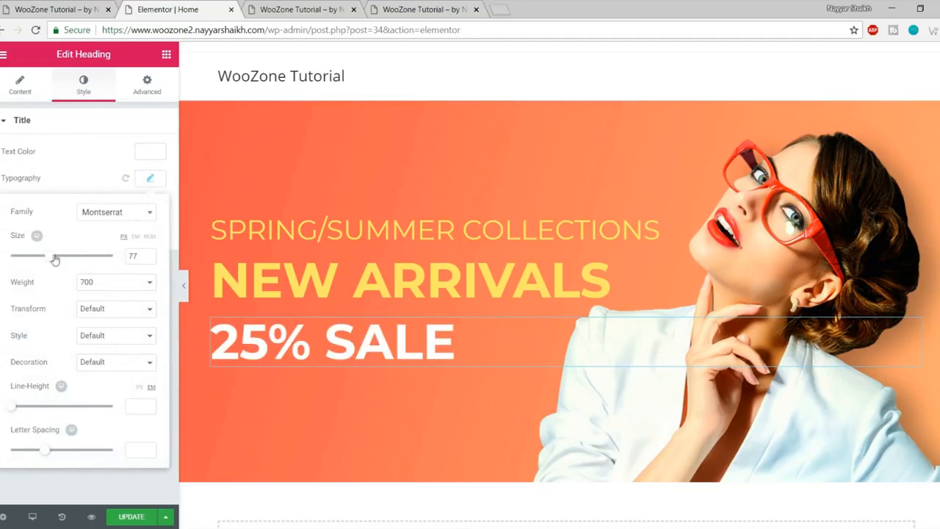
pyautogui.moveTo(53, 259); pyautogui.dragTo(60, 260)
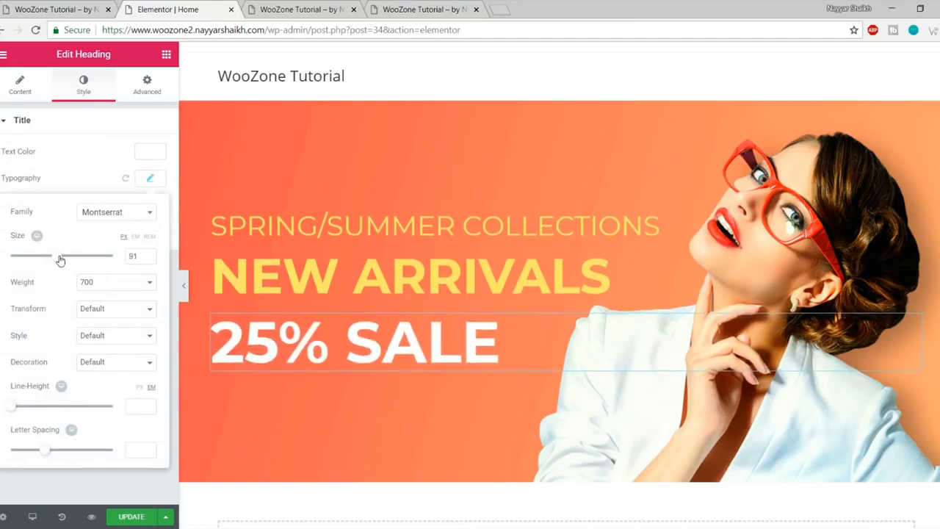
pyautogui.click(113, 287)
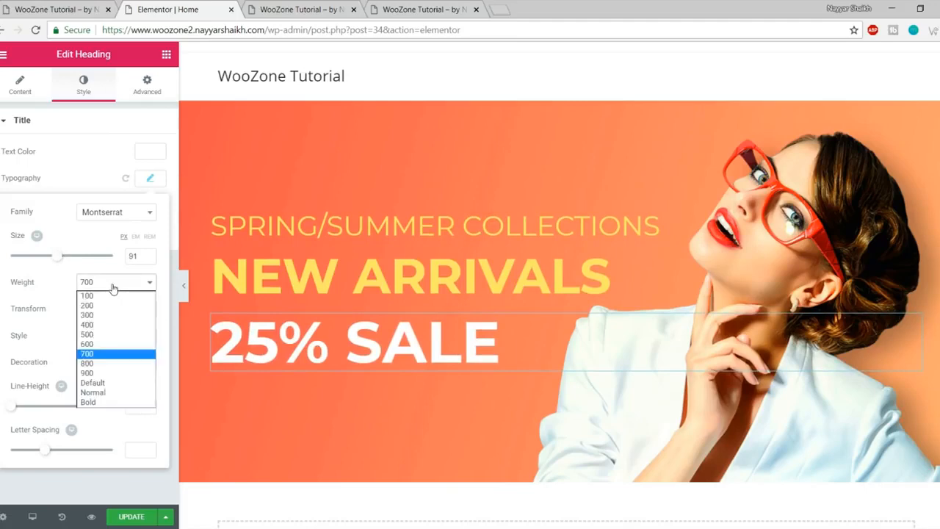
pyautogui.click(105, 374)
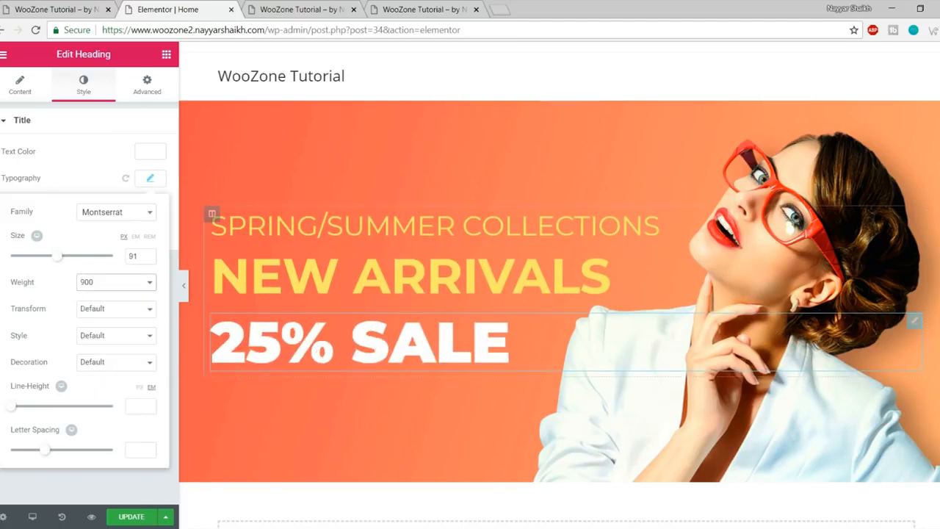
# Step: Compare the banner with the live store and update the page
pyautogui.click(80, 6)
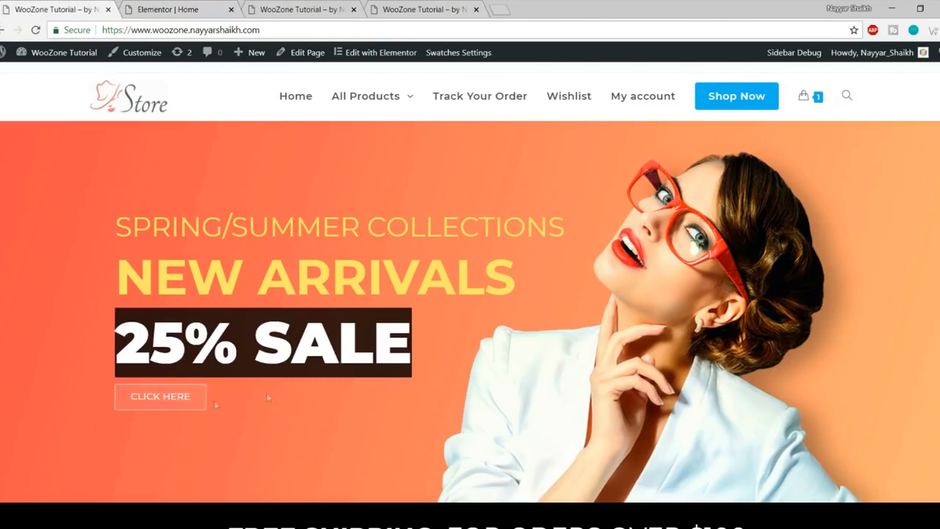
pyautogui.click(189, 8)
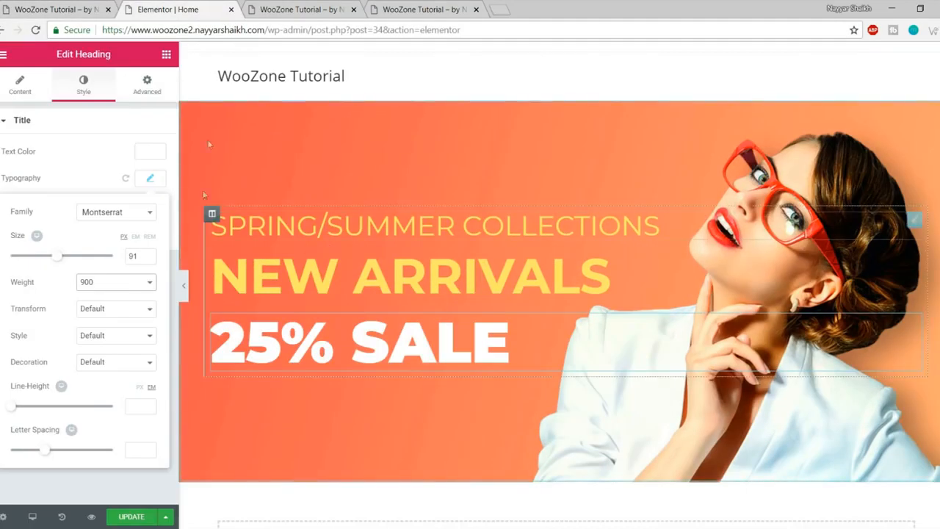
pyautogui.click(137, 519)
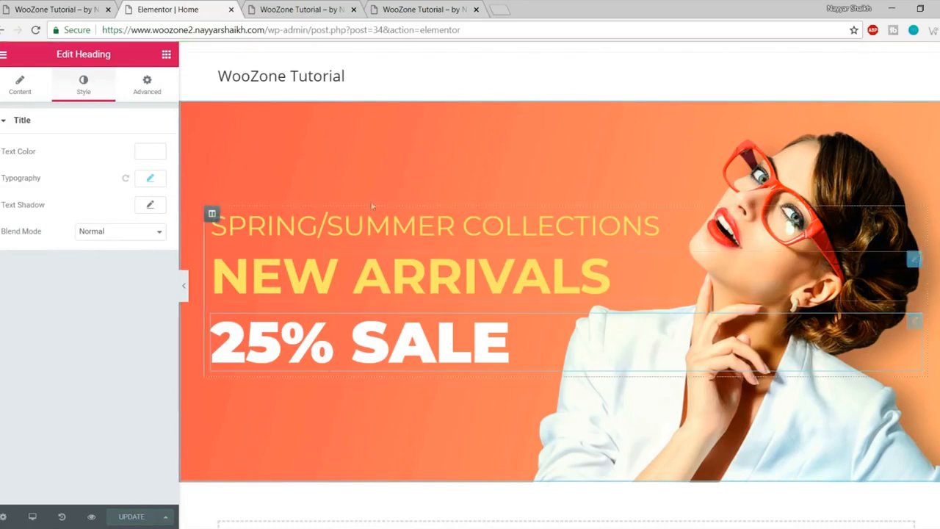
# Step: Preview the updated banner in a new tab and compare it with the live store's banner
pyautogui.click(91, 517)
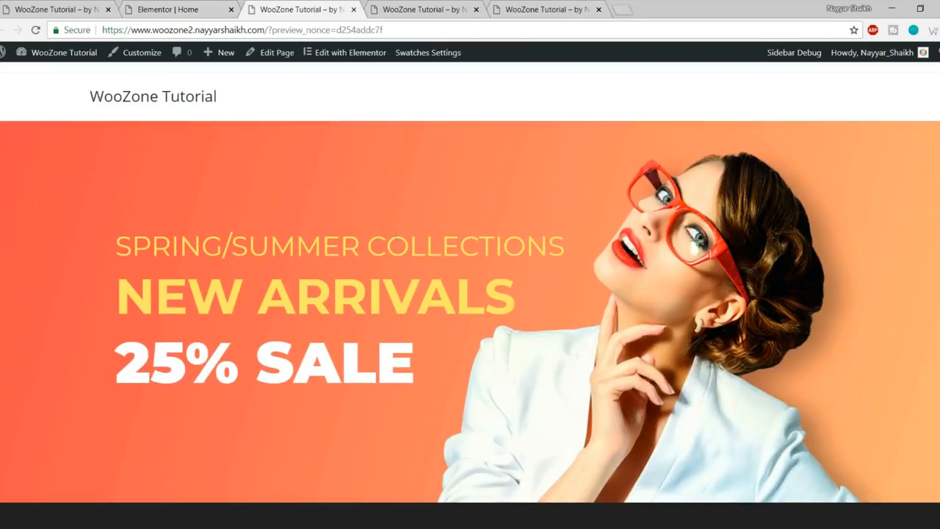
pyautogui.click(95, 9)
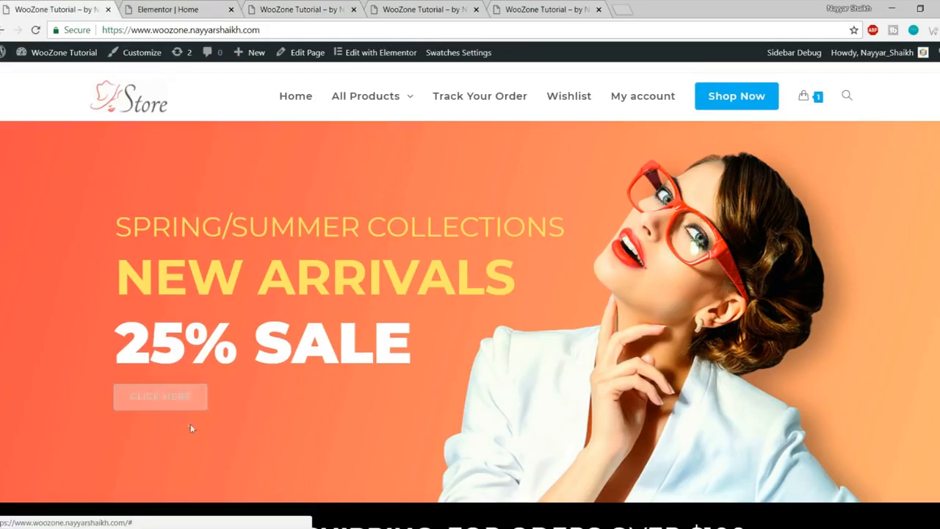
pyautogui.click(330, 8)
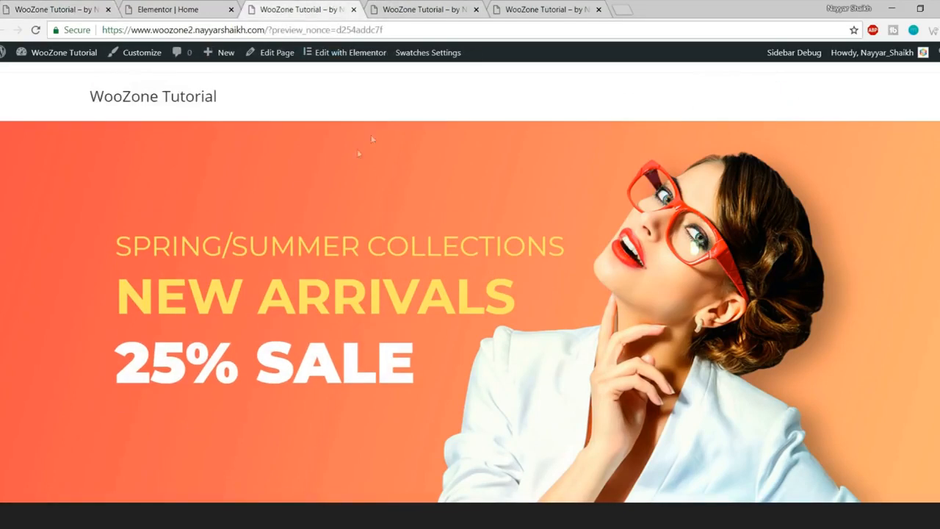
pyautogui.click(165, 9)
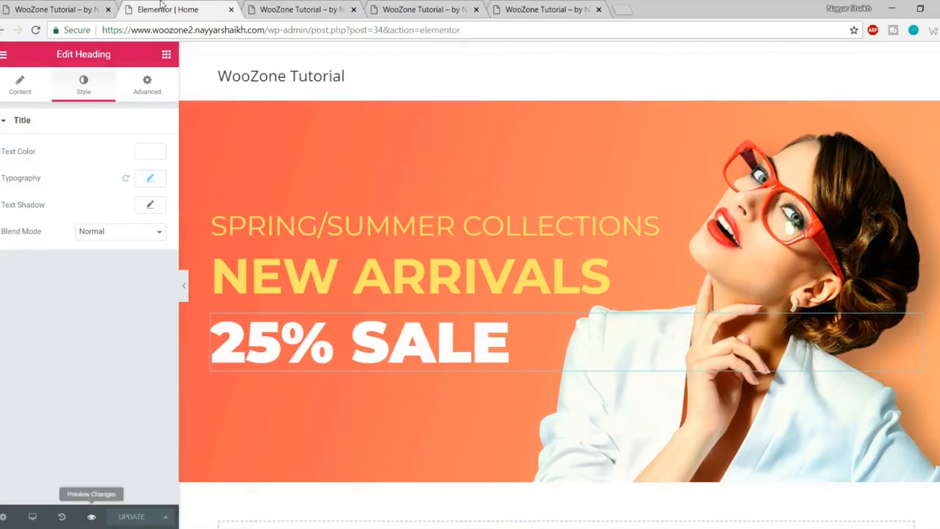
# Step: Drag a Button widget under the 25% SALE heading and compare it with the live CLICK HERE button
pyautogui.click(167, 57)
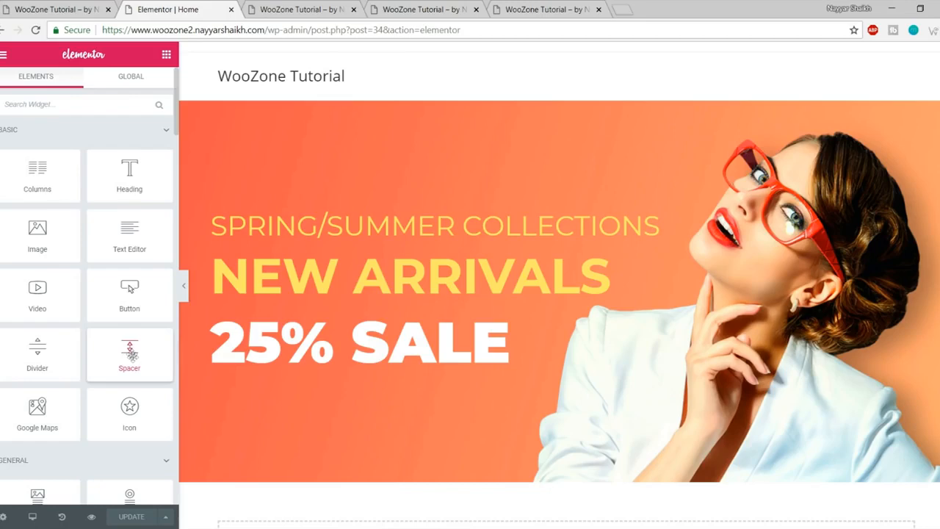
pyautogui.moveTo(118, 298); pyautogui.dragTo(334, 365)
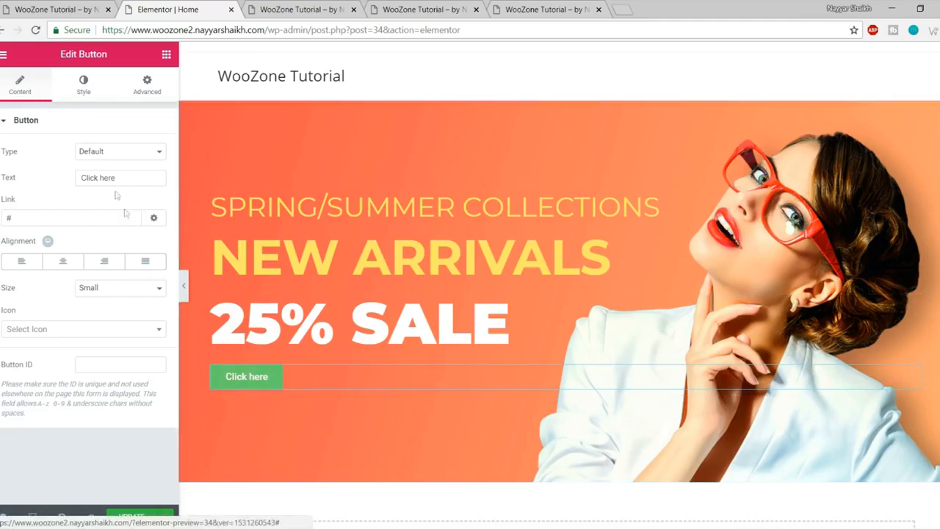
pyautogui.click(70, 14)
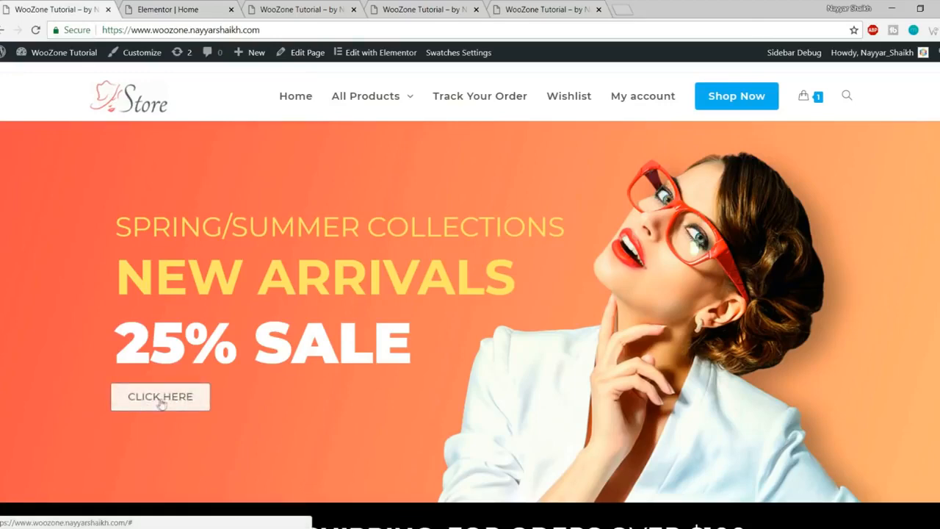
pyautogui.click(306, 9)
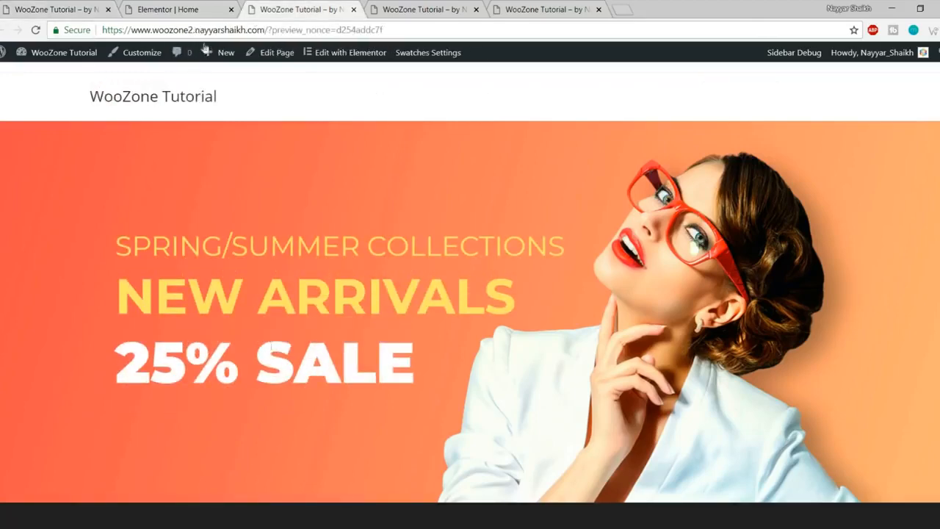
pyautogui.click(187, 9)
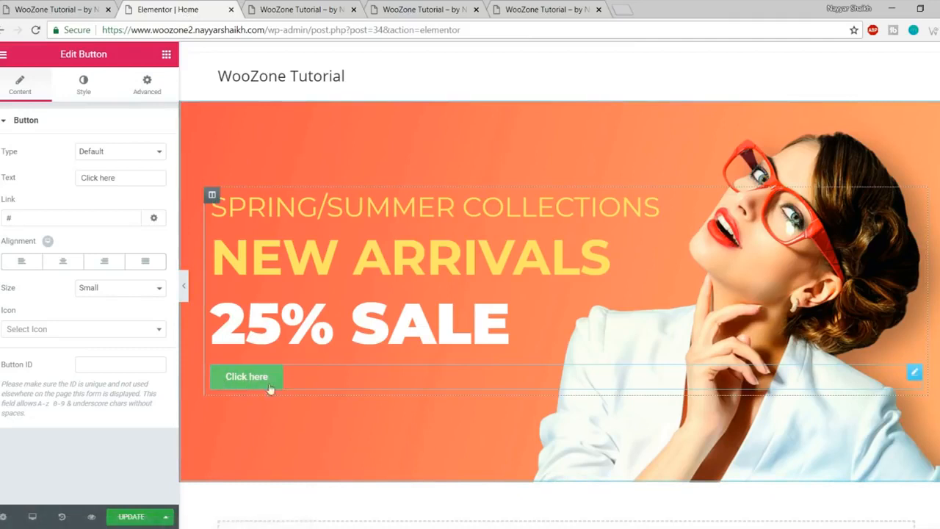
# Step: Set the button's typography to Montserrat with Uppercase transform, checking against the live store
pyautogui.click(86, 91)
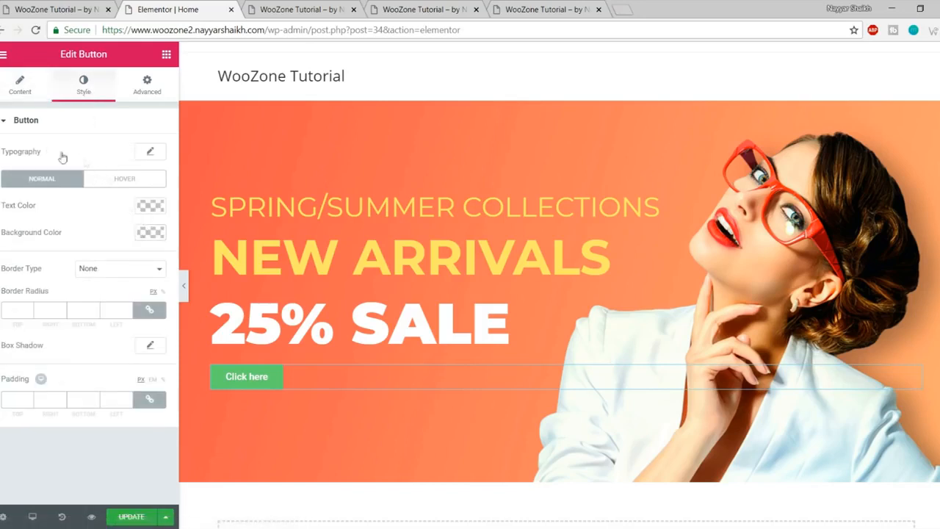
pyautogui.click(149, 155)
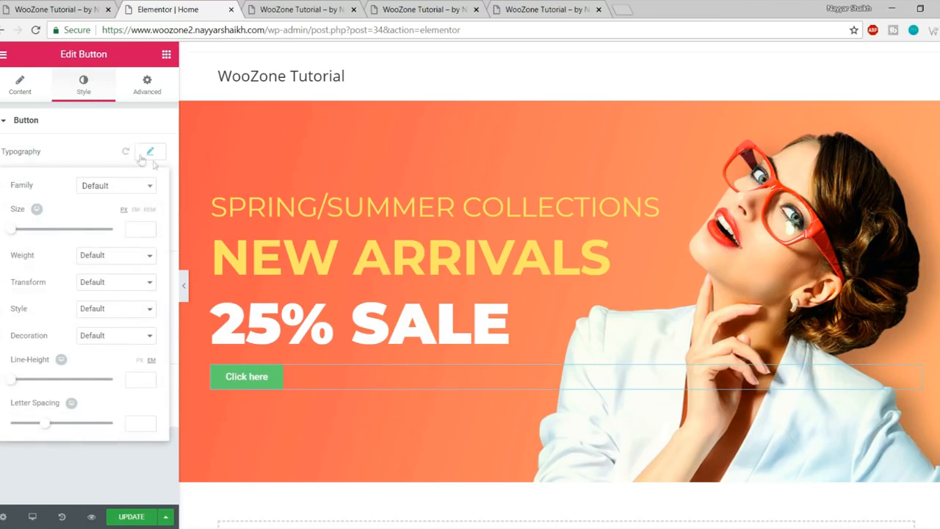
pyautogui.click(119, 186)
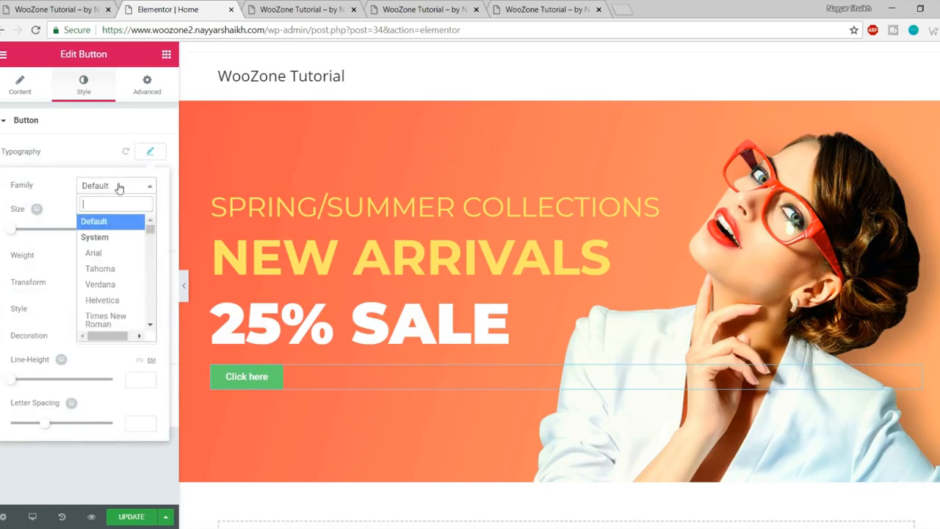
pyautogui.write('monts')
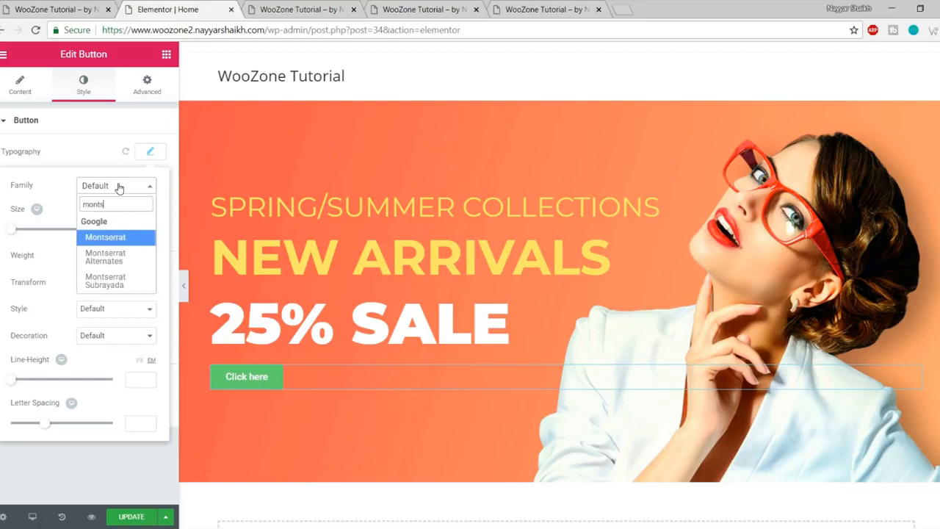
pyautogui.press('Return')
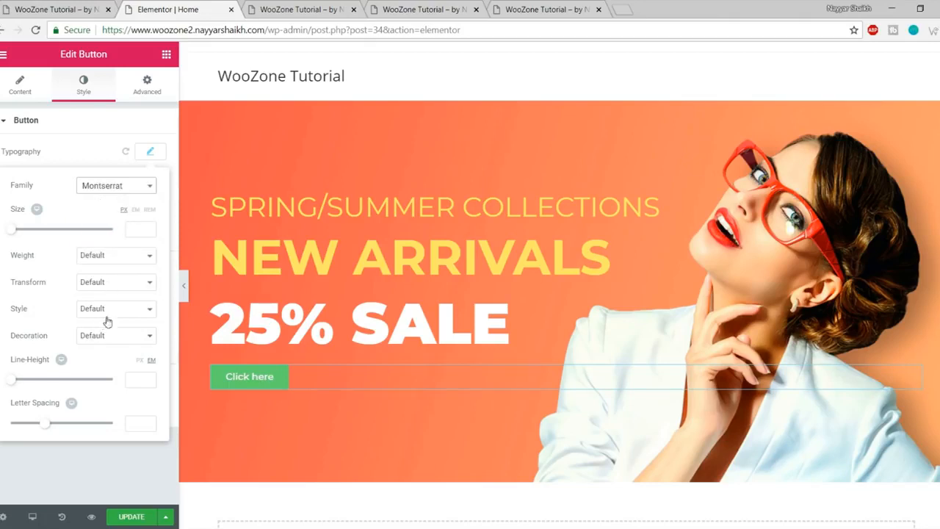
pyautogui.click(128, 282)
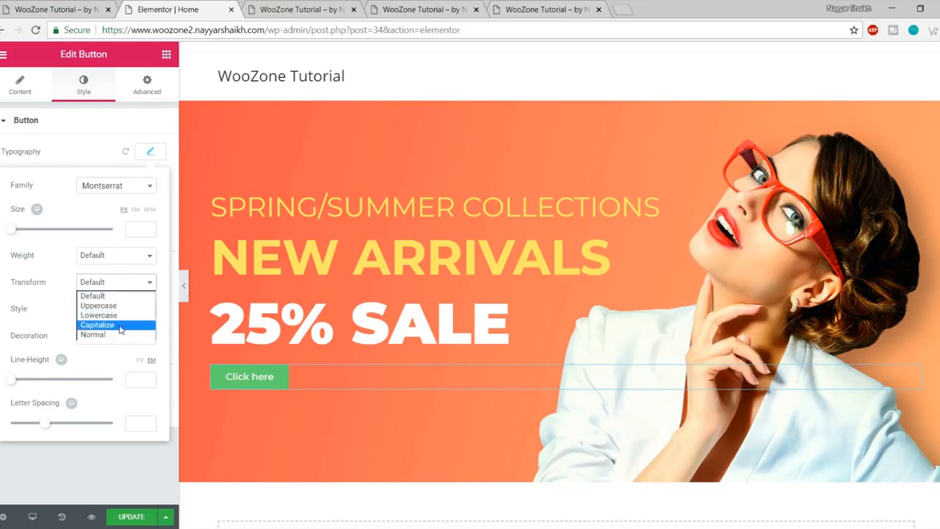
pyautogui.click(116, 305)
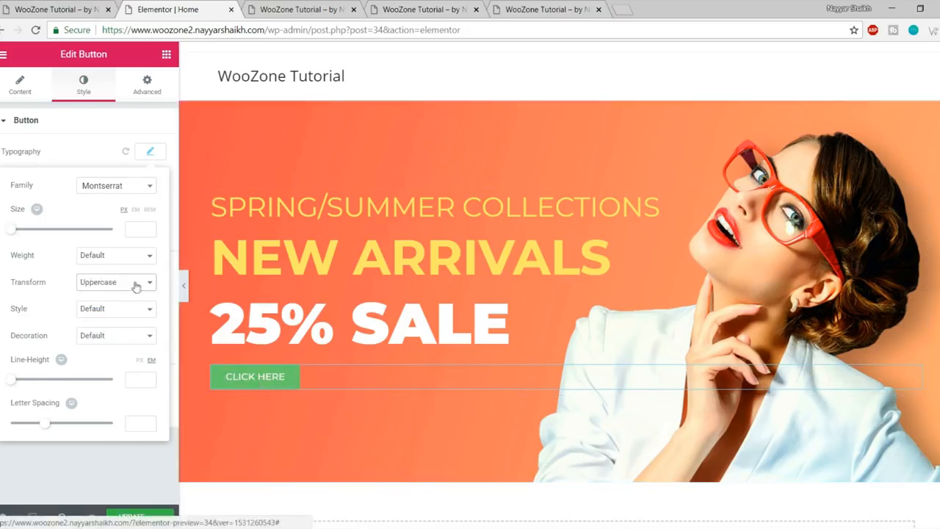
pyautogui.click(57, 9)
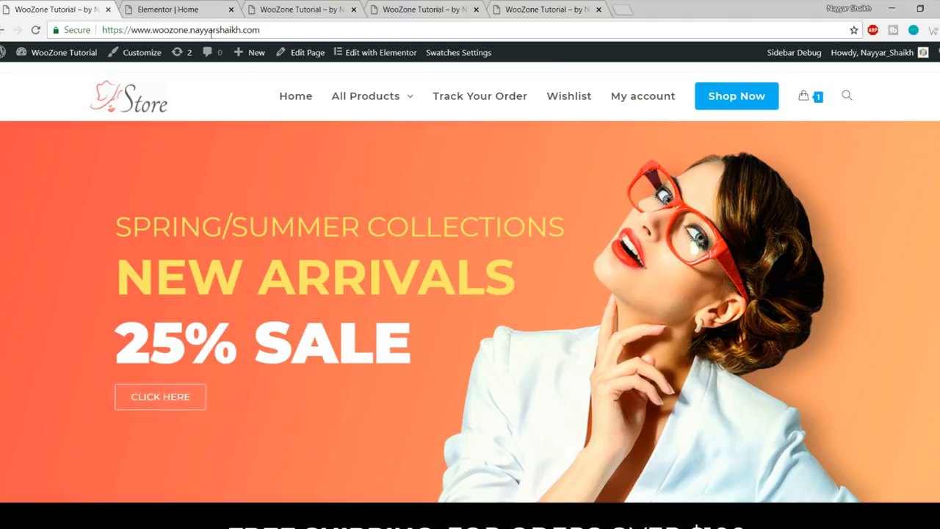
pyautogui.click(172, 9)
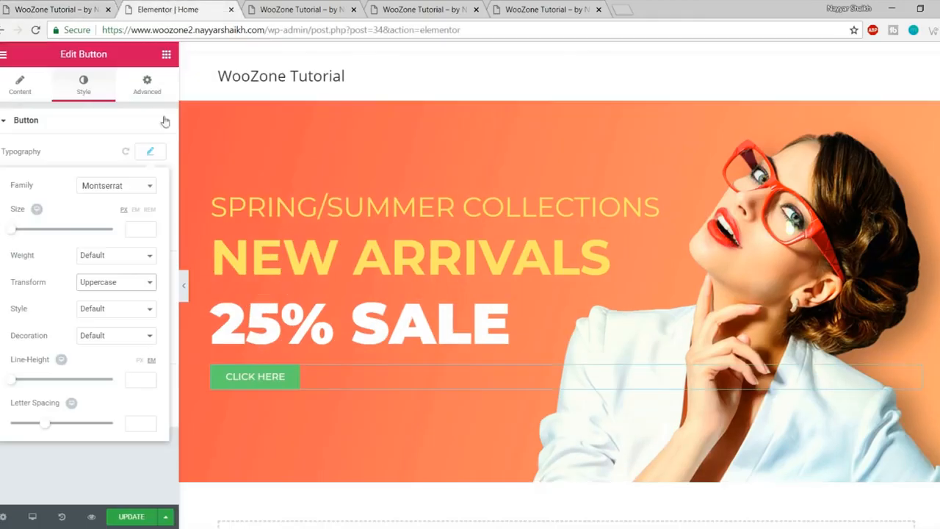
pyautogui.click(150, 151)
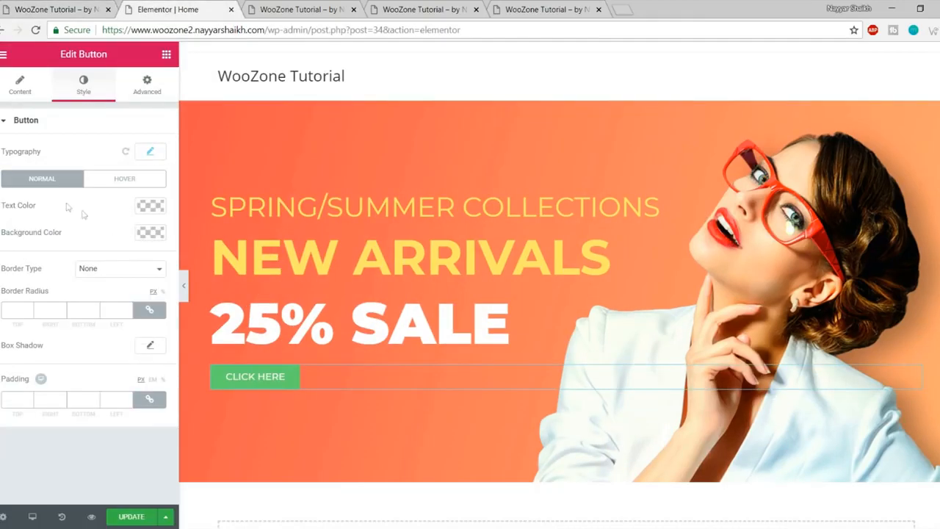
# Step: Lower the button background's opacity, then try green and black swatches before choosing white
pyautogui.click(145, 233)
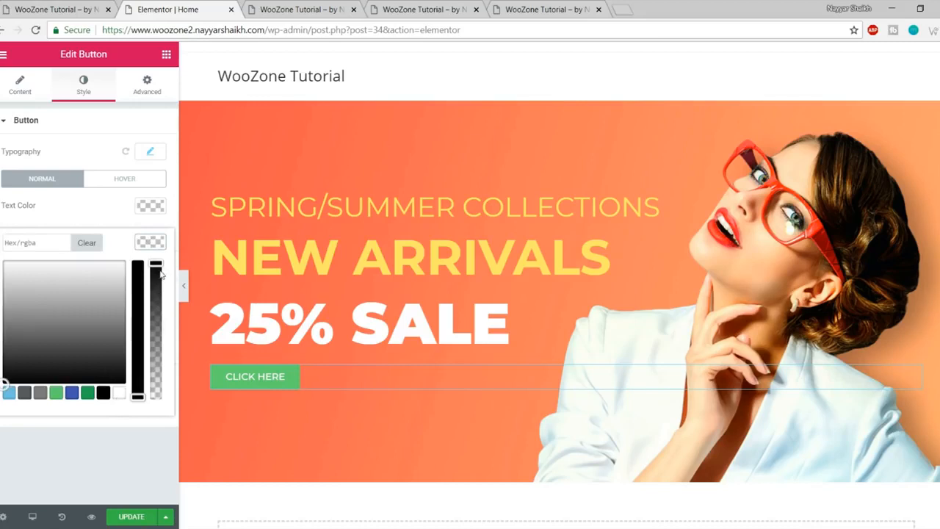
pyautogui.moveTo(156, 267); pyautogui.dragTo(162, 413)
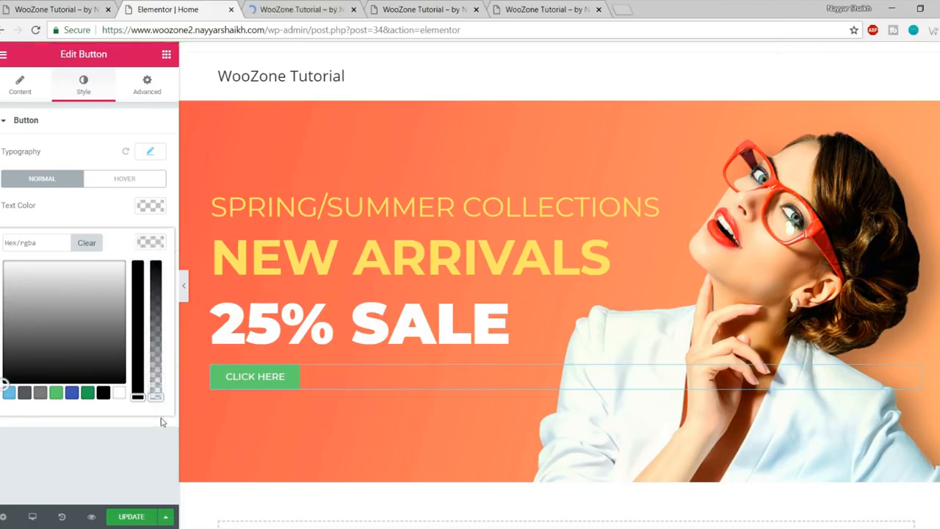
pyautogui.click(161, 422)
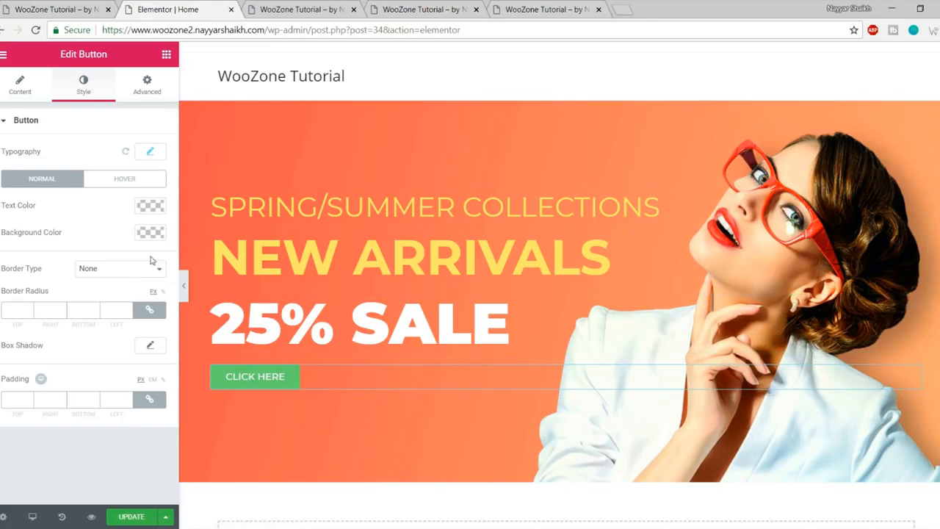
pyautogui.click(151, 232)
pyautogui.click(88, 392)
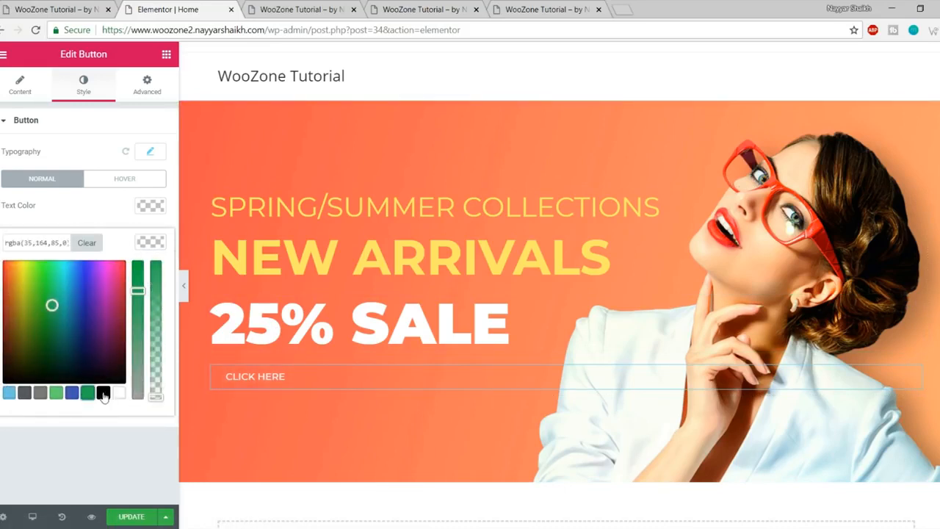
pyautogui.click(104, 394)
pyautogui.click(117, 393)
# Step: Make the white background nearly transparent and add a solid 1 px border, then check the live store
pyautogui.moveTo(152, 388); pyautogui.dragTo(171, 417)
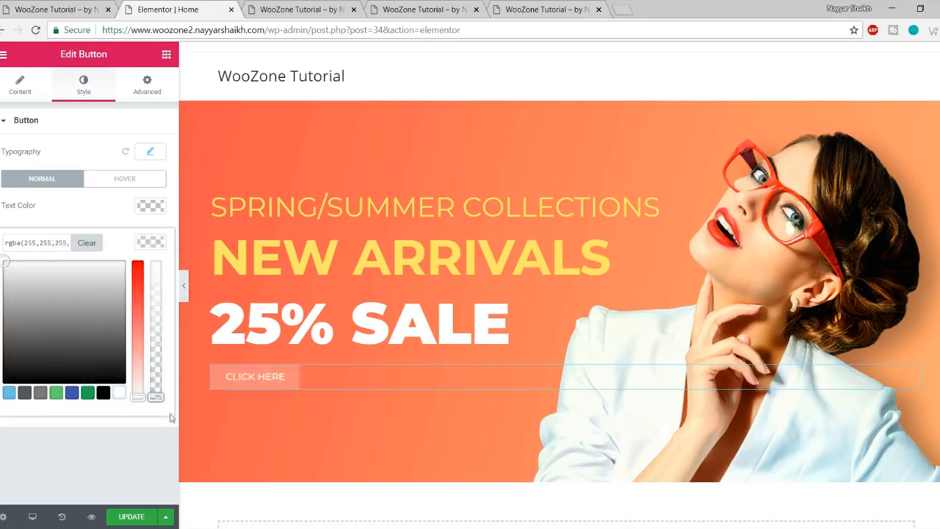
pyautogui.click(159, 420)
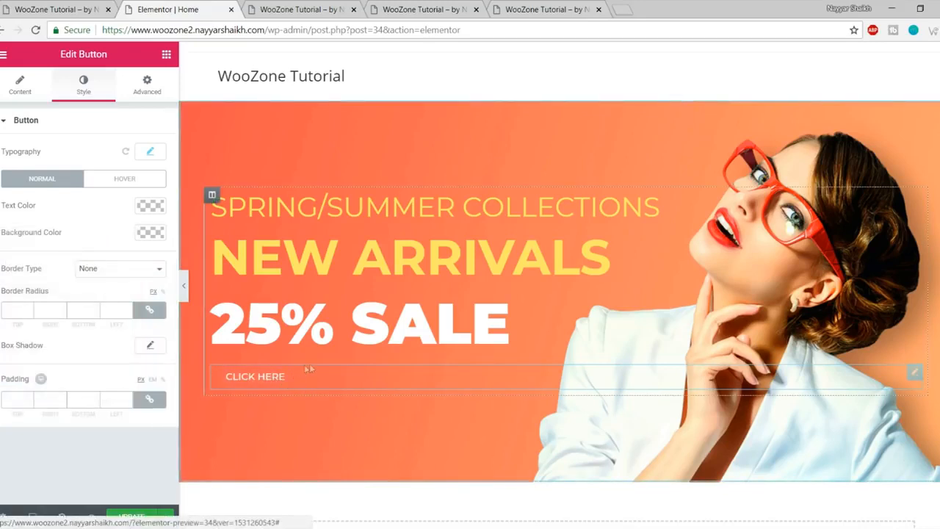
pyautogui.click(94, 269)
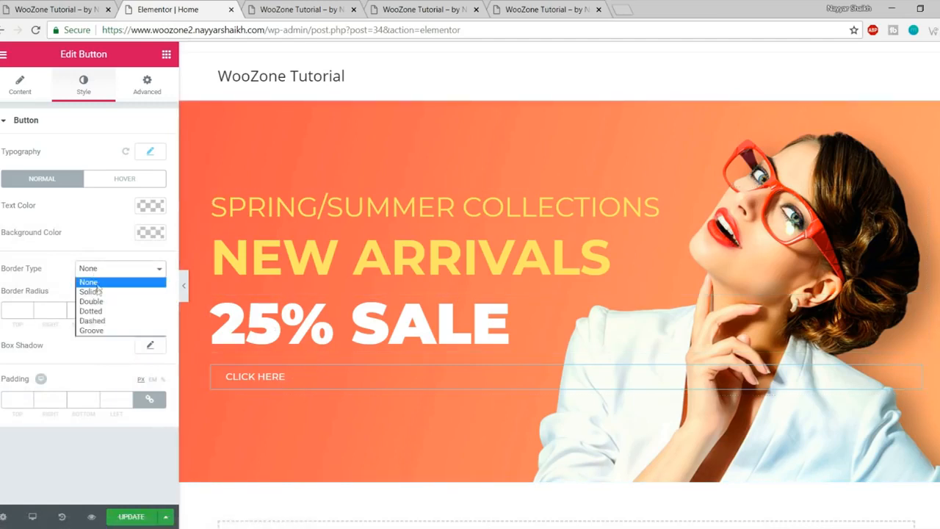
pyautogui.click(98, 291)
pyautogui.click(17, 312)
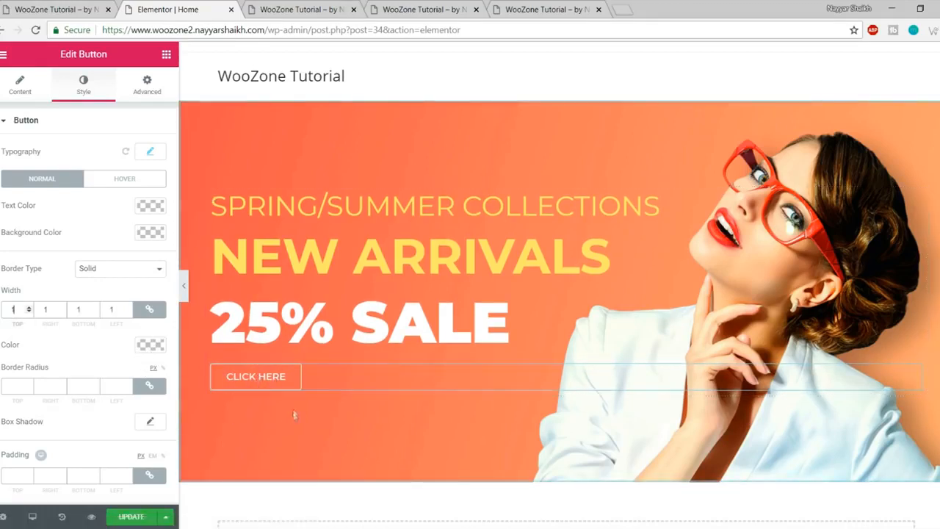
pyautogui.click(34, 9)
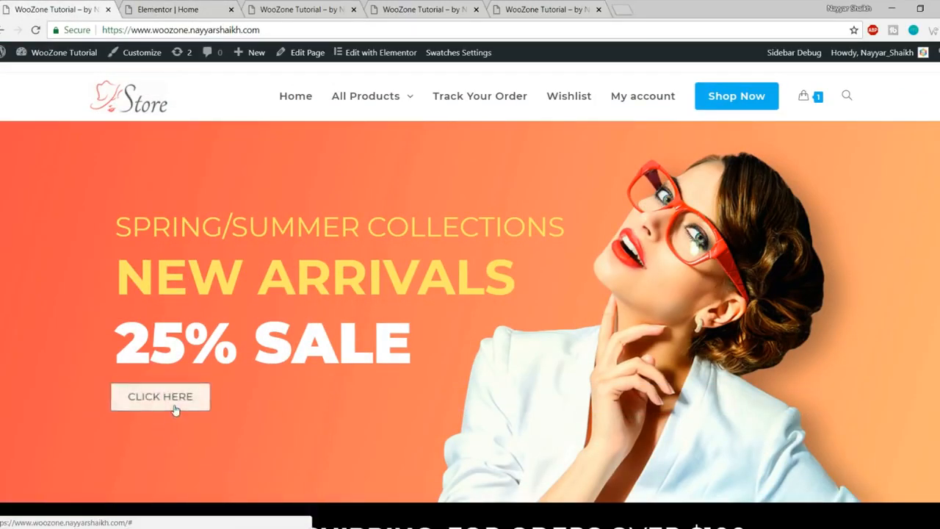
# Step: Give the button hover colours: black text, white background and black border
pyautogui.click(167, 9)
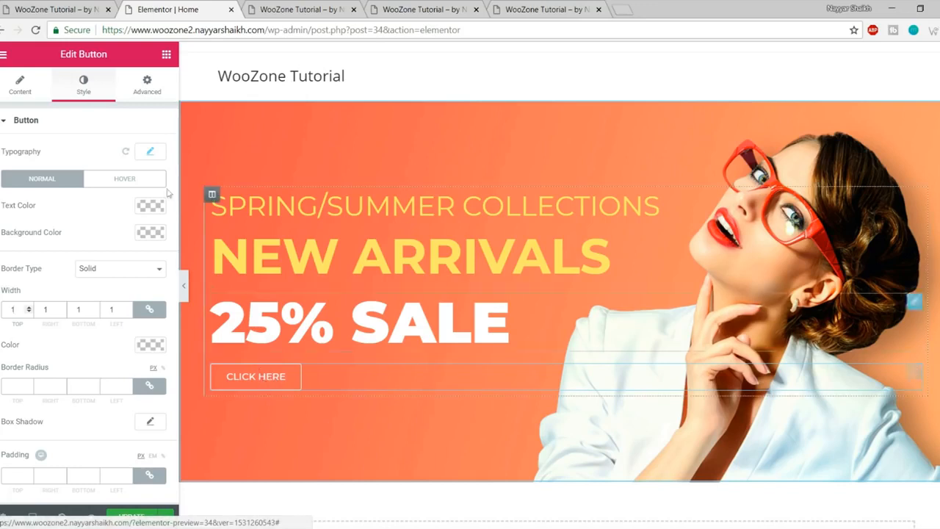
pyautogui.click(135, 184)
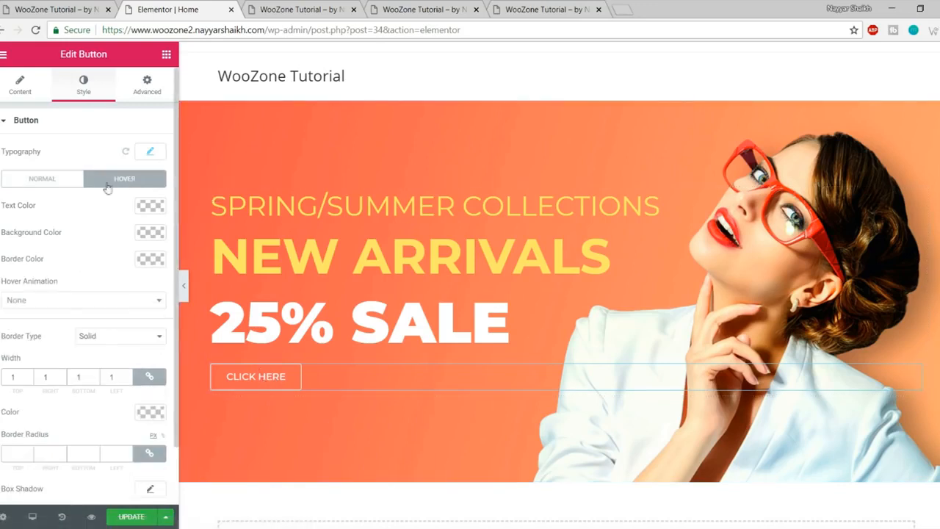
pyautogui.click(150, 206)
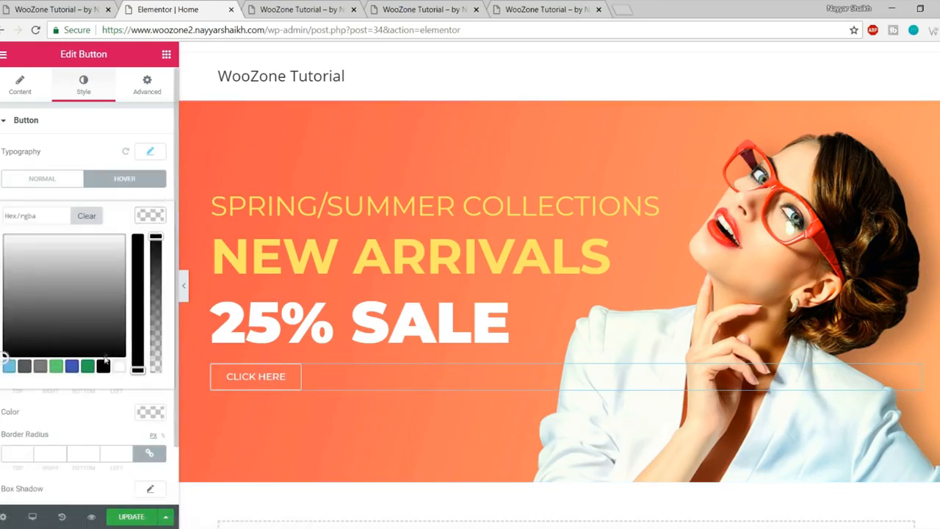
pyautogui.click(103, 367)
pyautogui.click(151, 213)
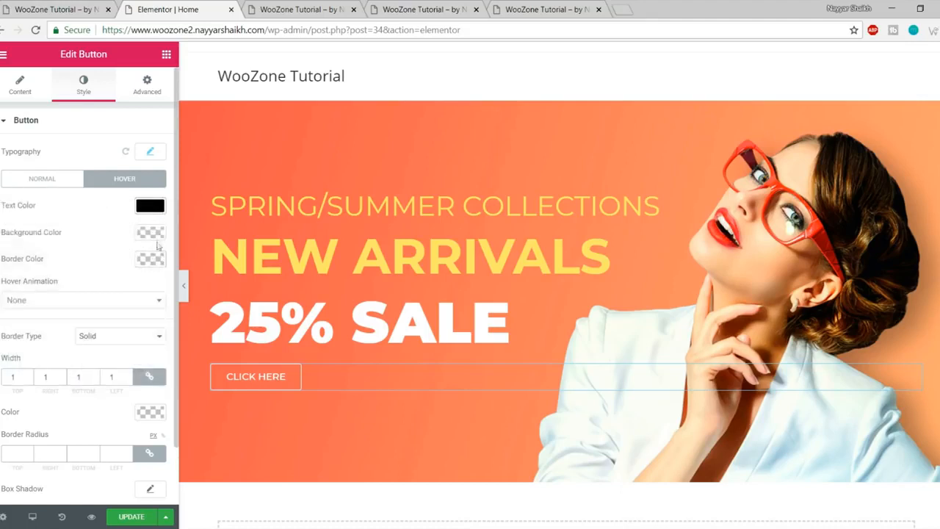
pyautogui.click(156, 236)
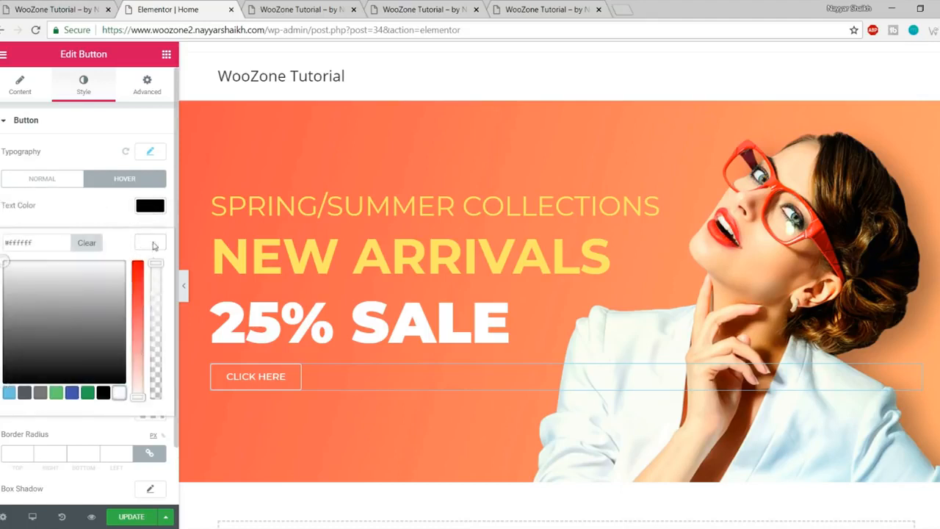
pyautogui.click(151, 242)
pyautogui.click(152, 266)
pyautogui.click(103, 419)
pyautogui.click(158, 268)
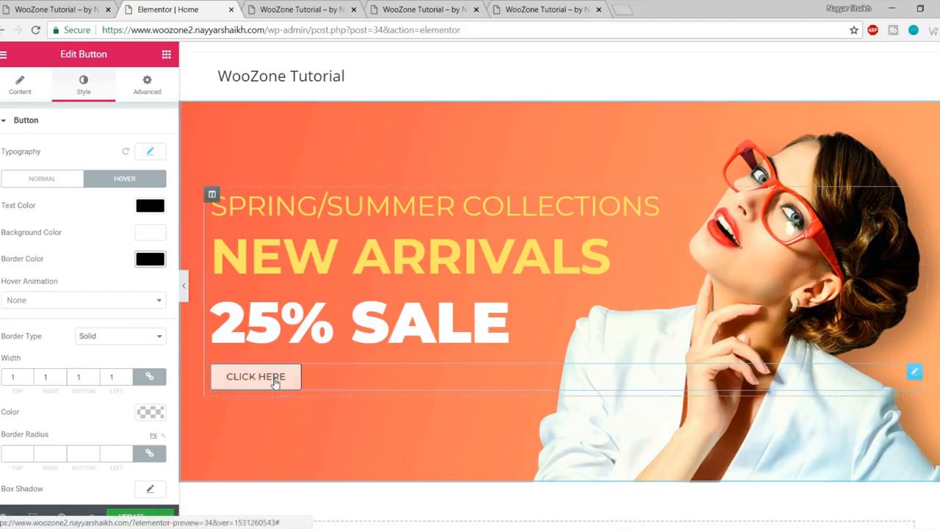
# Step: Apply the Grow Rotate hover animation to the button
pyautogui.click(78, 301)
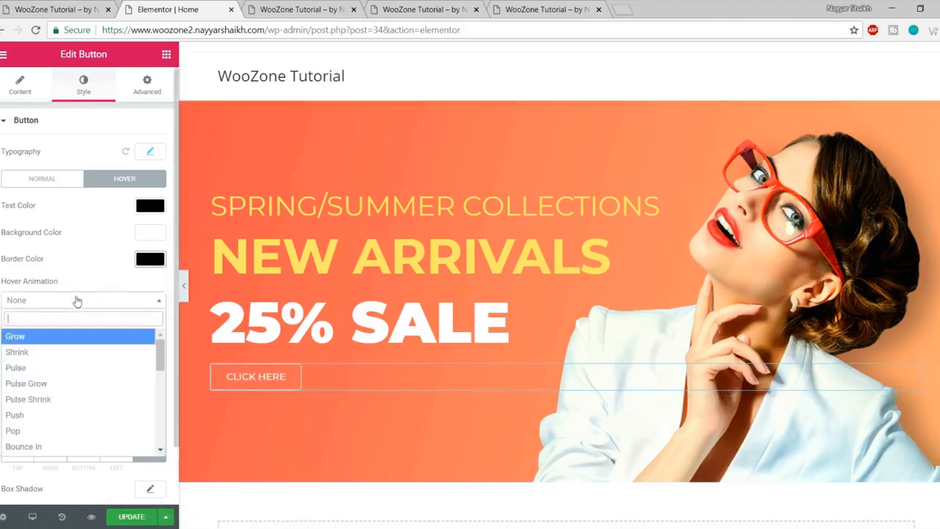
pyautogui.scroll(-4, 44, 382)
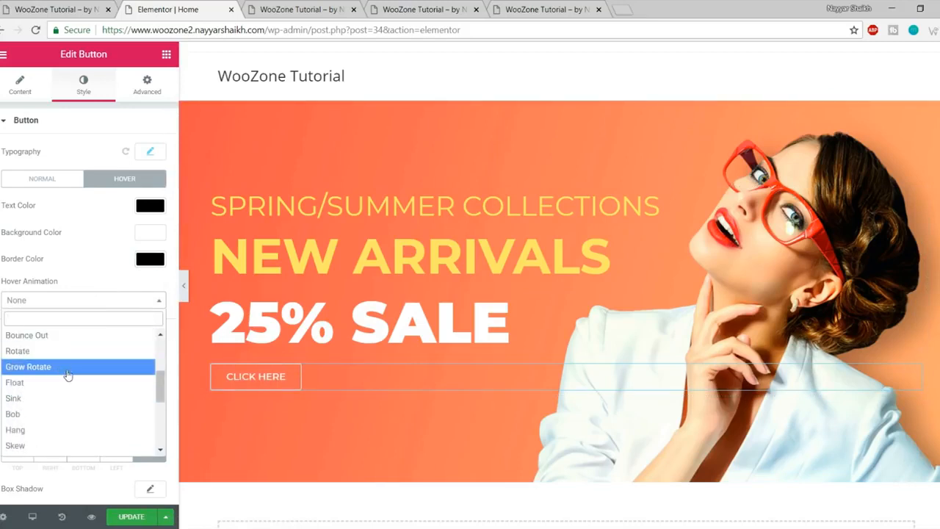
pyautogui.click(68, 376)
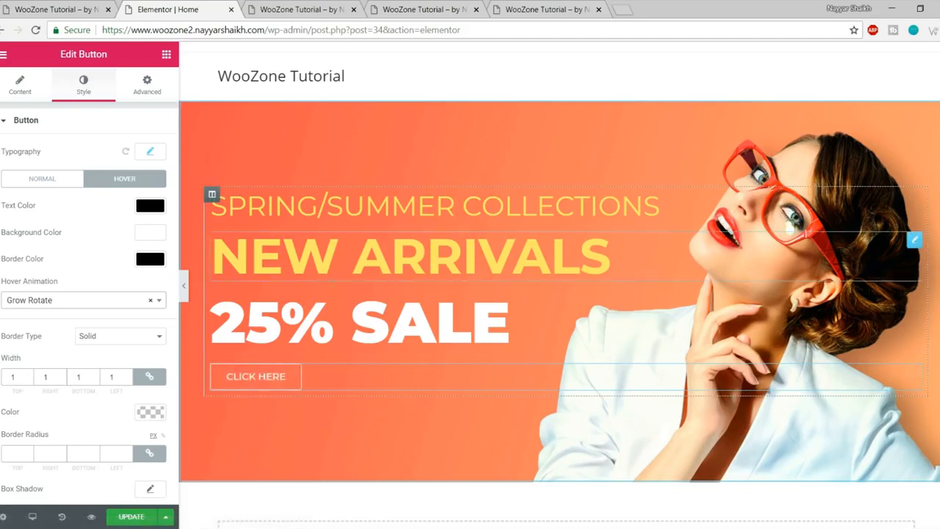
pyautogui.scroll(-1, 114, 375)
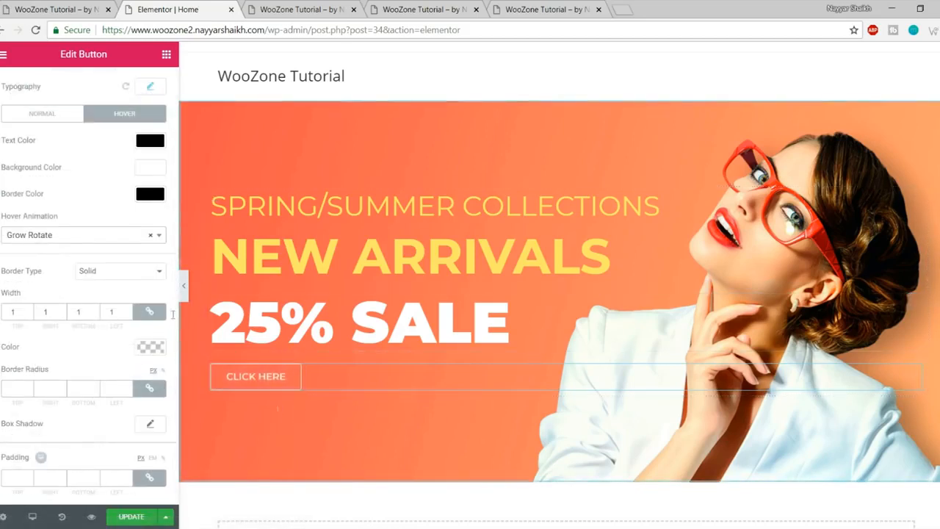
pyautogui.scroll(1, 69, 233)
pyautogui.click(19, 84)
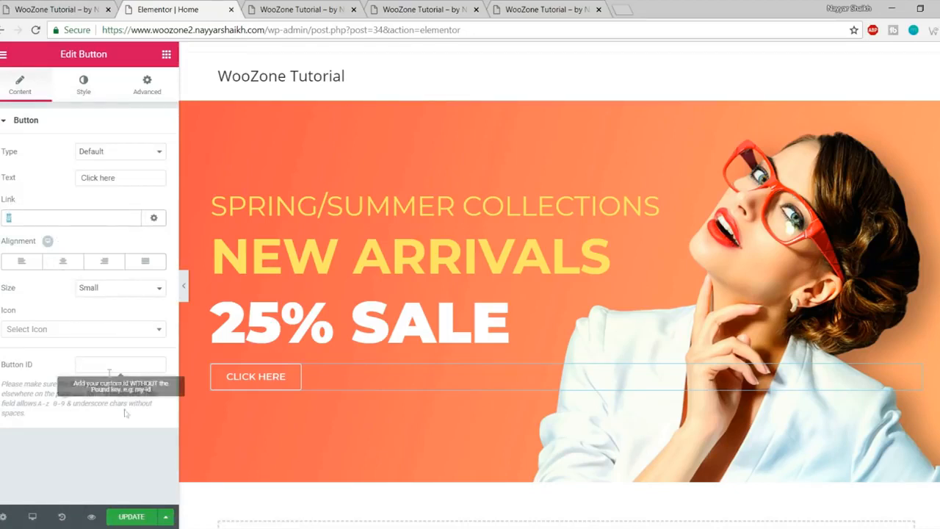
# Step: Save the page and reload the preview to check the button against the live store
pyautogui.click(129, 517)
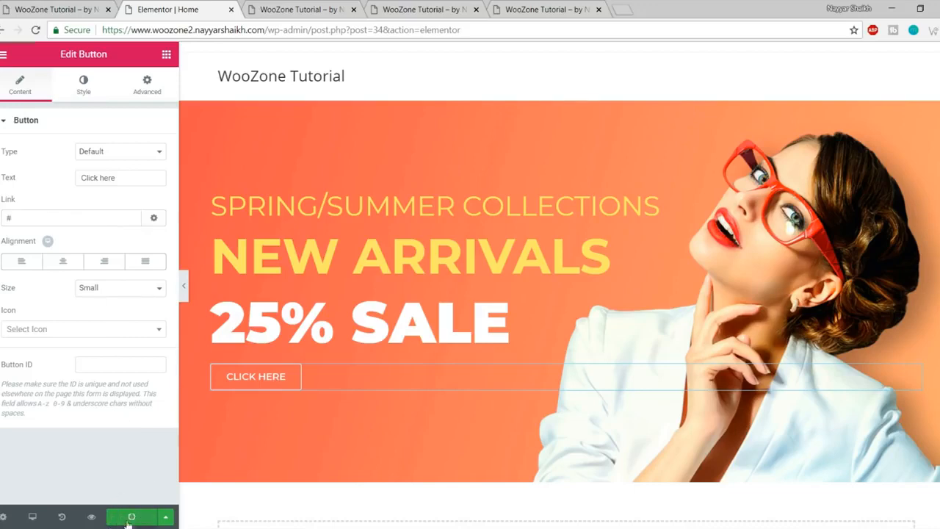
pyautogui.click(313, 13)
pyautogui.press('F5')
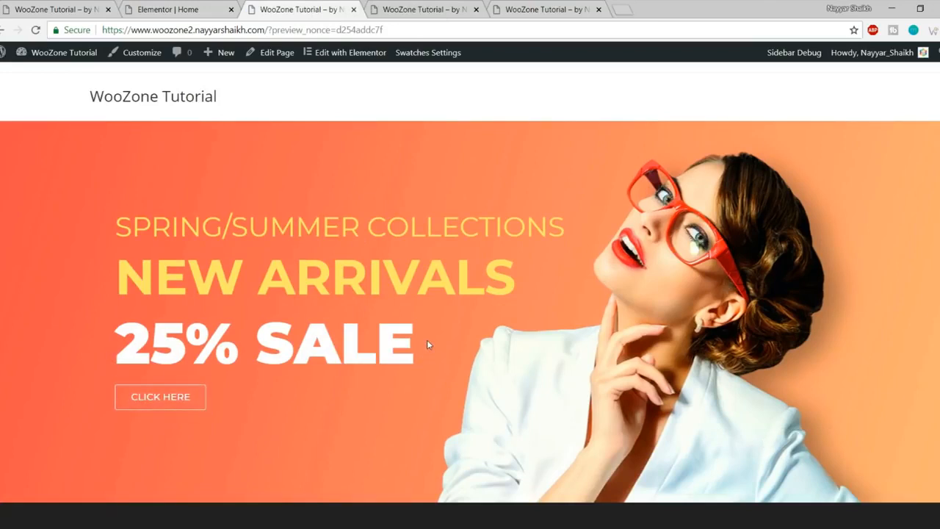
pyautogui.click(88, 5)
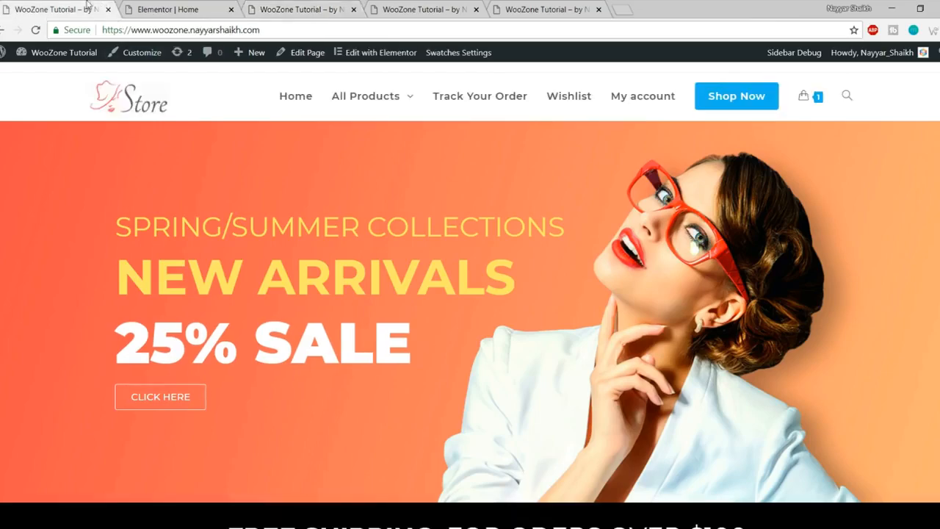
pyautogui.scroll(-4, 285, 230)
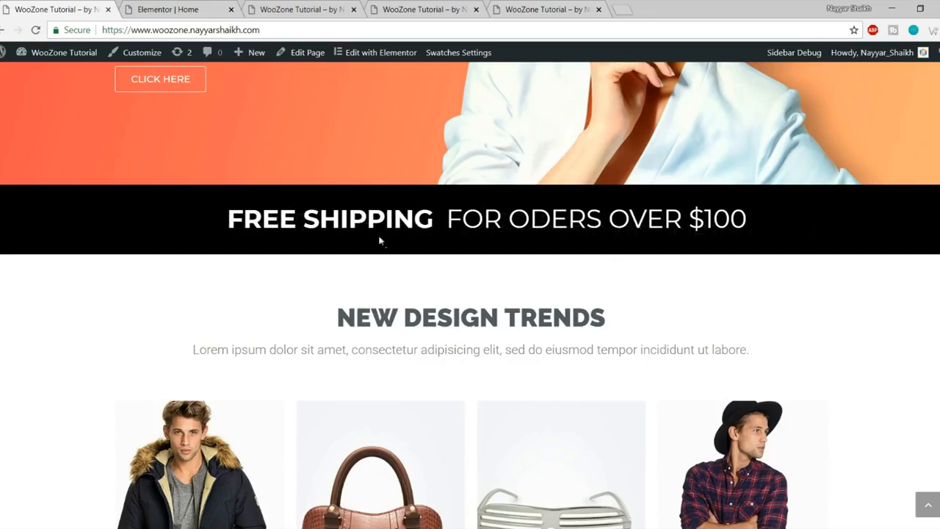
# Step: Drop a Heading widget into the empty area below the sale banner
pyautogui.click(216, 5)
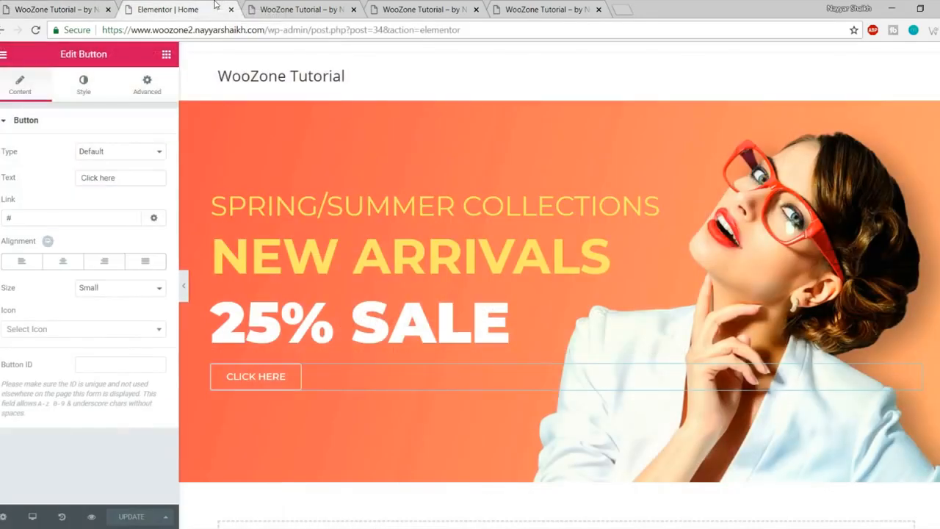
pyautogui.click(167, 56)
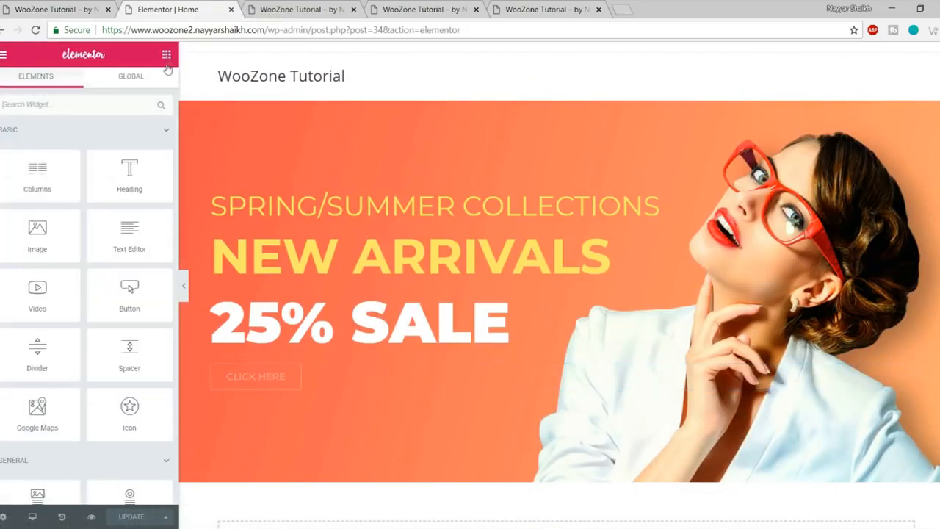
pyautogui.scroll(-2, 143, 196)
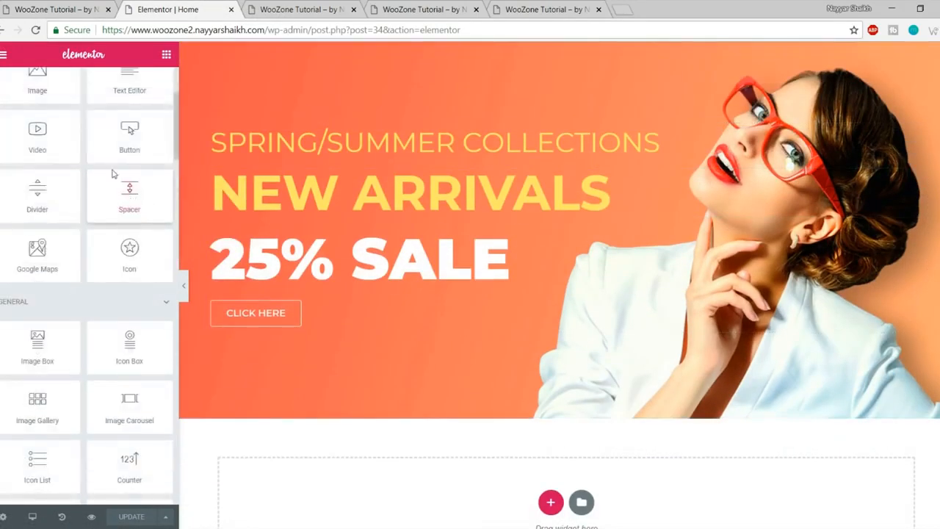
pyautogui.scroll(4, 116, 174)
pyautogui.moveTo(129, 175); pyautogui.dragTo(88, 122)
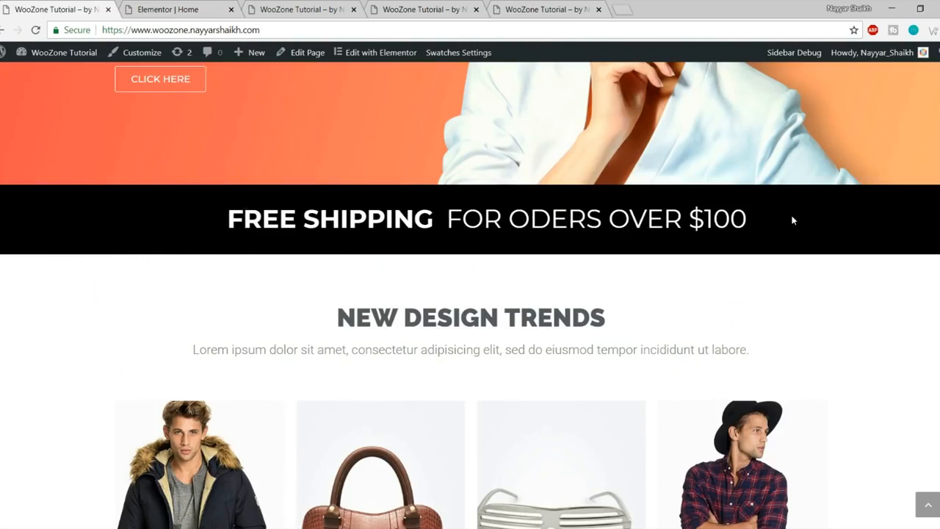
pyautogui.click(169, 9)
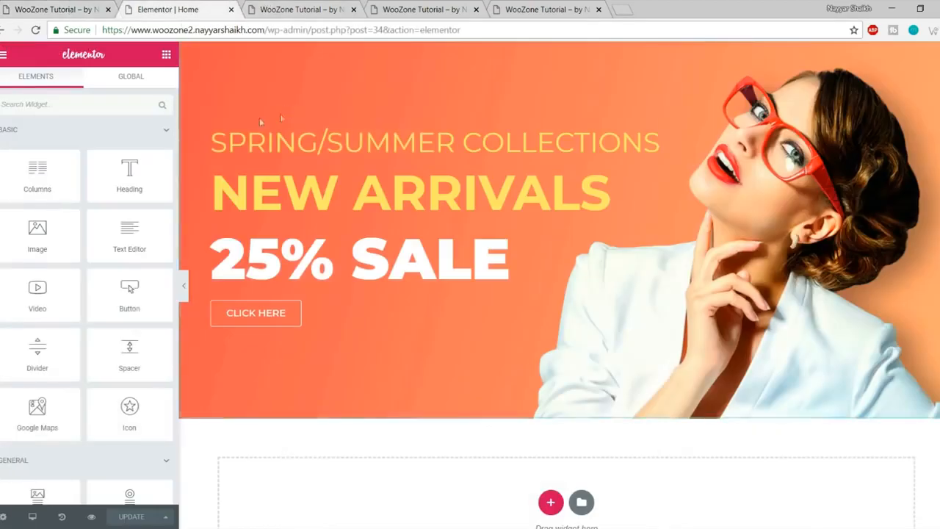
# Step: Add a two-column section below the banner with a Heading in its left column
pyautogui.moveTo(38, 176); pyautogui.dragTo(552, 497)
pyautogui.scroll(-2, 563, 465)
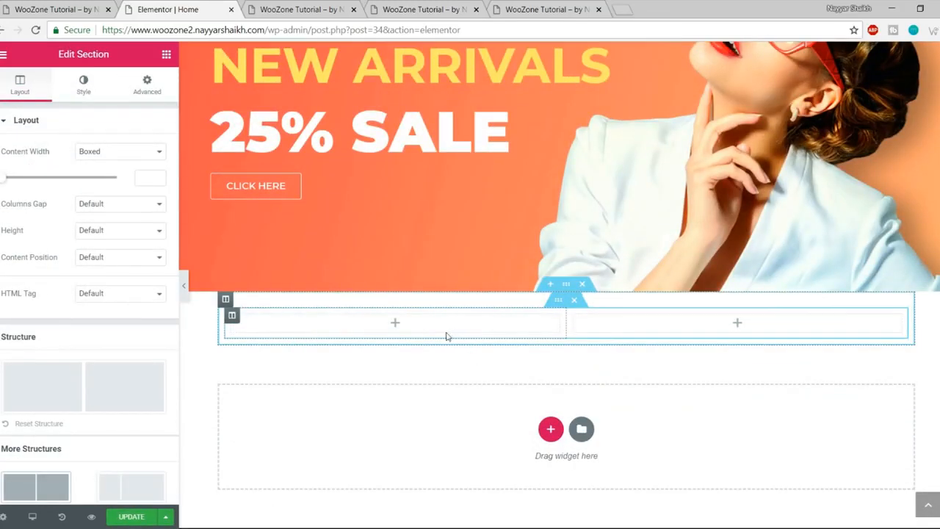
pyautogui.click(166, 54)
pyautogui.moveTo(129, 175); pyautogui.dragTo(399, 331)
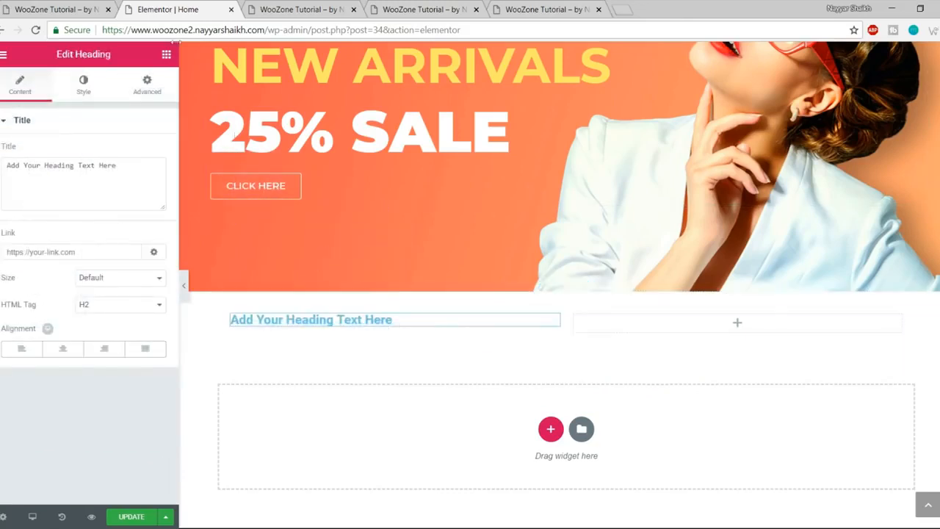
# Step: Set the heading's title to FREE SHIPPING and align it right
pyautogui.click(46, 6)
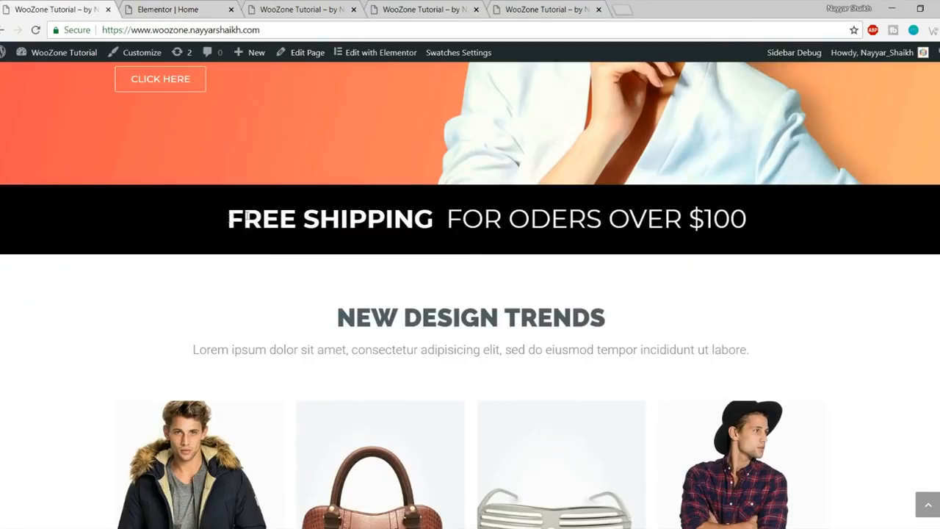
pyautogui.click(187, 6)
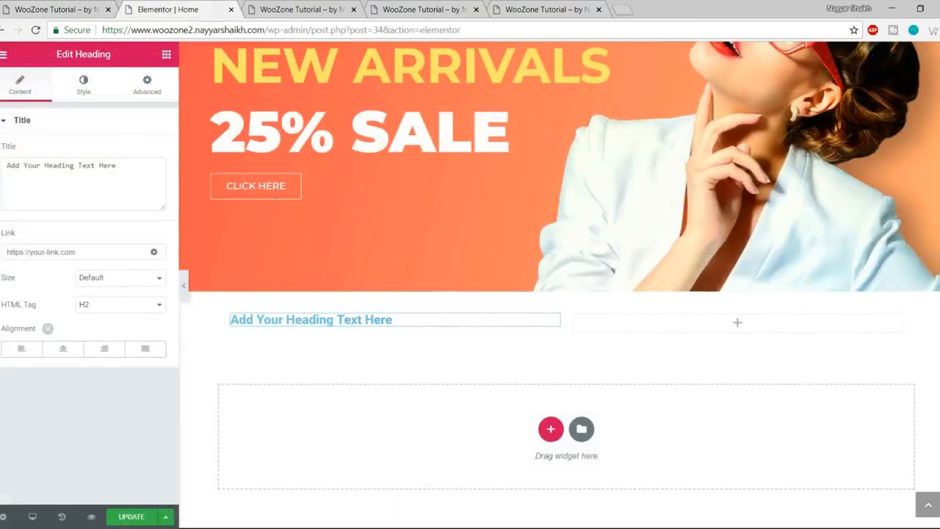
pyautogui.tripleClick(98, 172)
pyautogui.write('FREE SHIPPING')
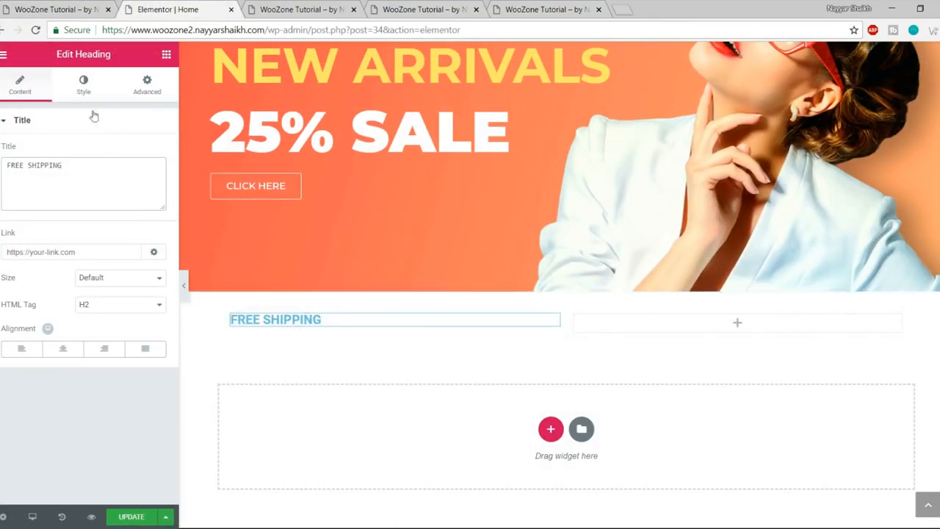
pyautogui.click(110, 353)
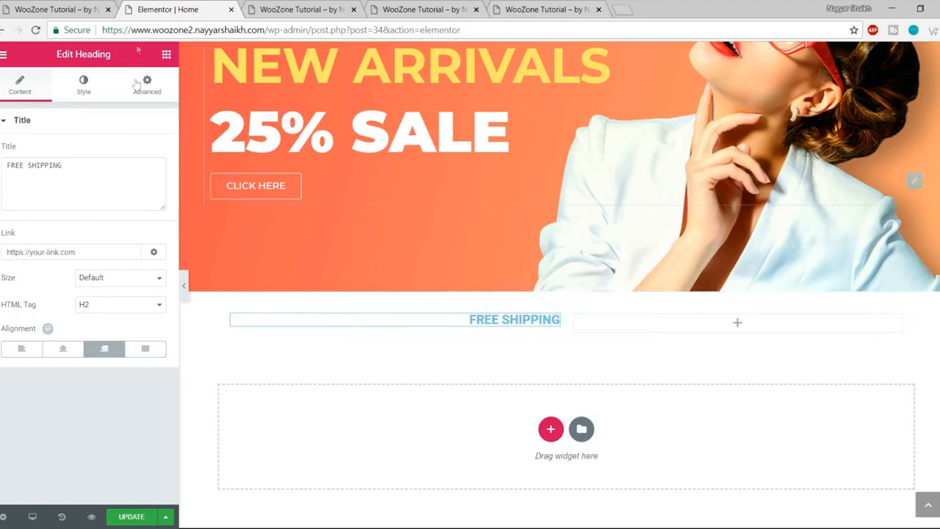
pyautogui.click(83, 7)
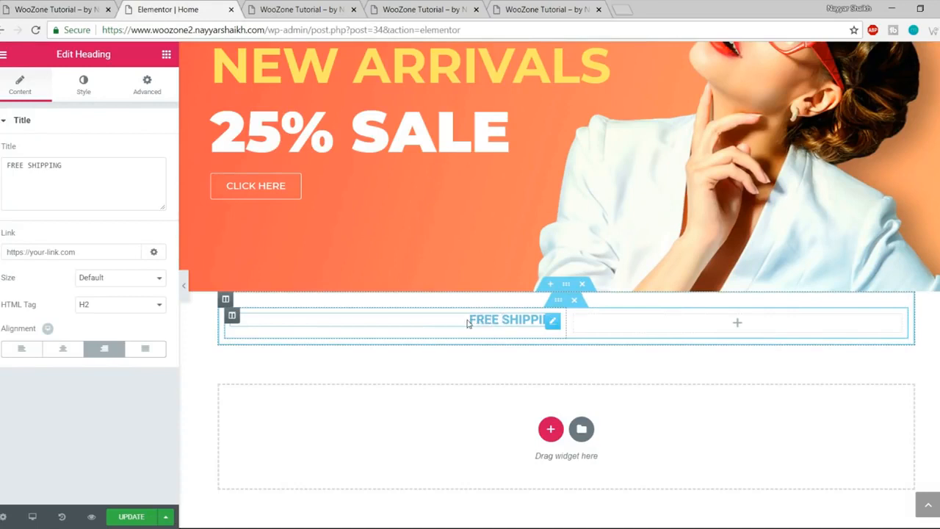
# Step: Make the FREE SHIPPING heading text white
pyautogui.click(84, 86)
pyautogui.click(151, 151)
pyautogui.click(46, 10)
pyautogui.click(154, 9)
pyautogui.click(119, 303)
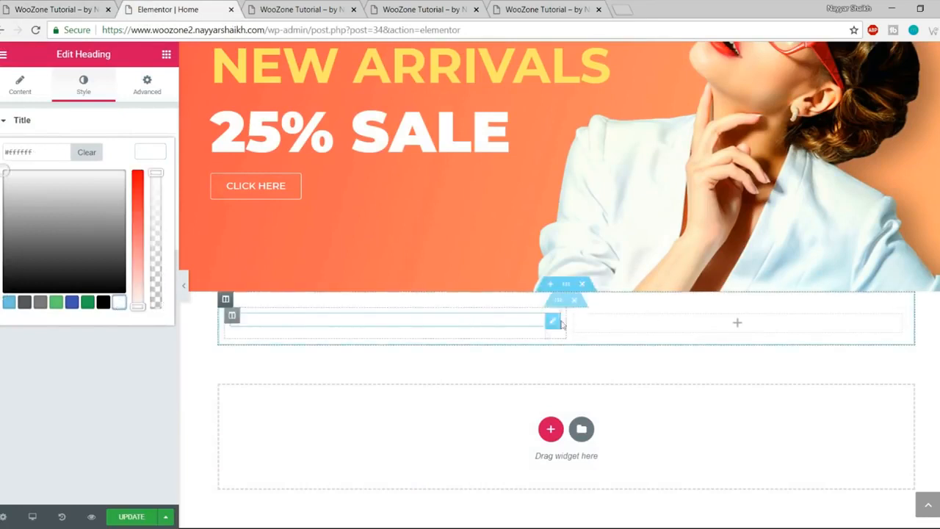
pyautogui.click(146, 152)
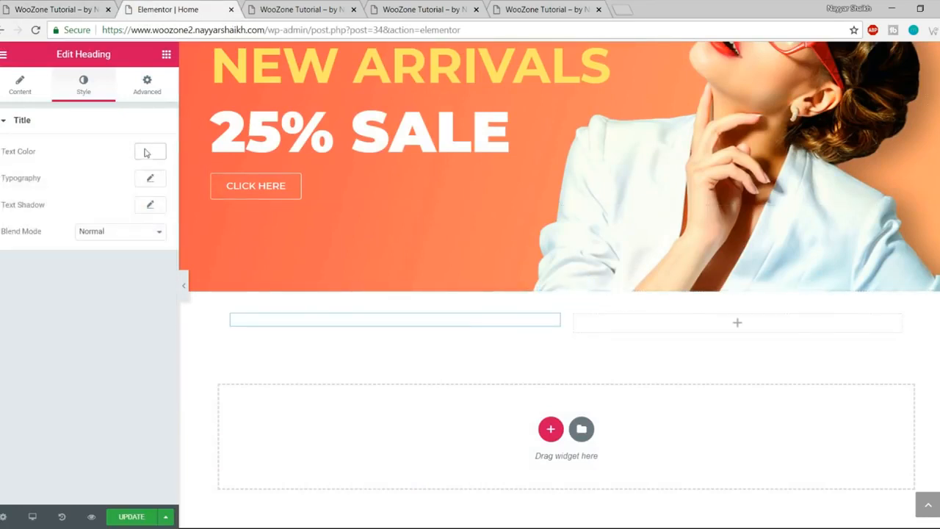
# Step: Update the page, check the live free shipping banner, and select the two-column section
pyautogui.click(150, 518)
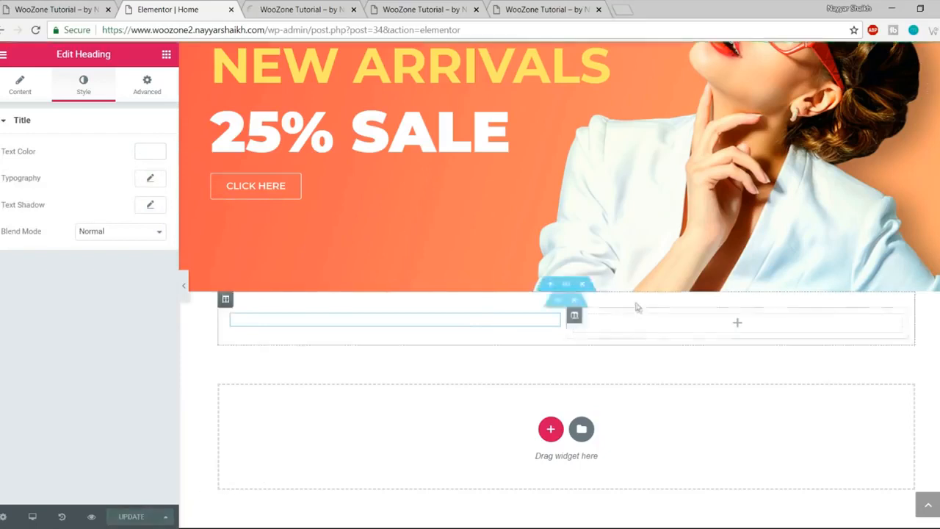
pyautogui.click(66, 9)
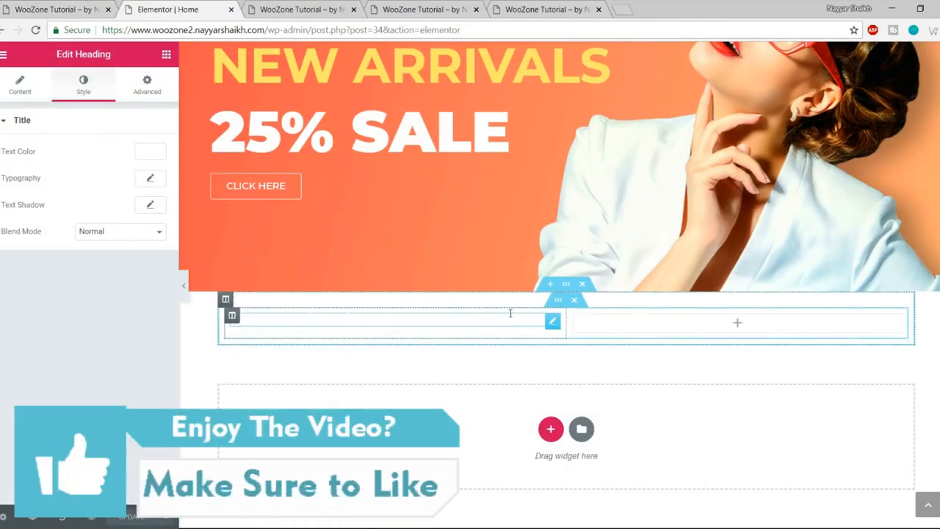
pyautogui.click(566, 284)
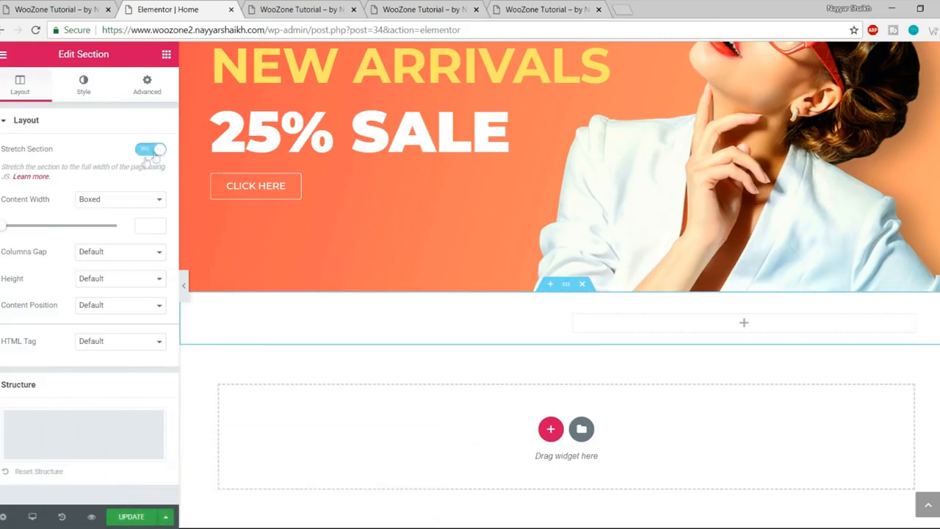
# Step: Give the FREE SHIPPING section a classic solid black background
pyautogui.click(84, 93)
pyautogui.click(90, 179)
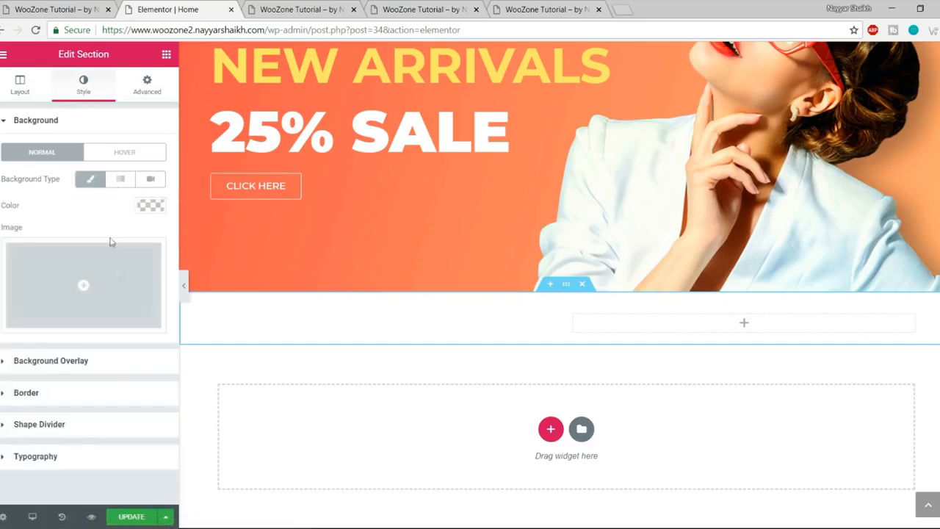
pyautogui.click(151, 206)
pyautogui.click(102, 370)
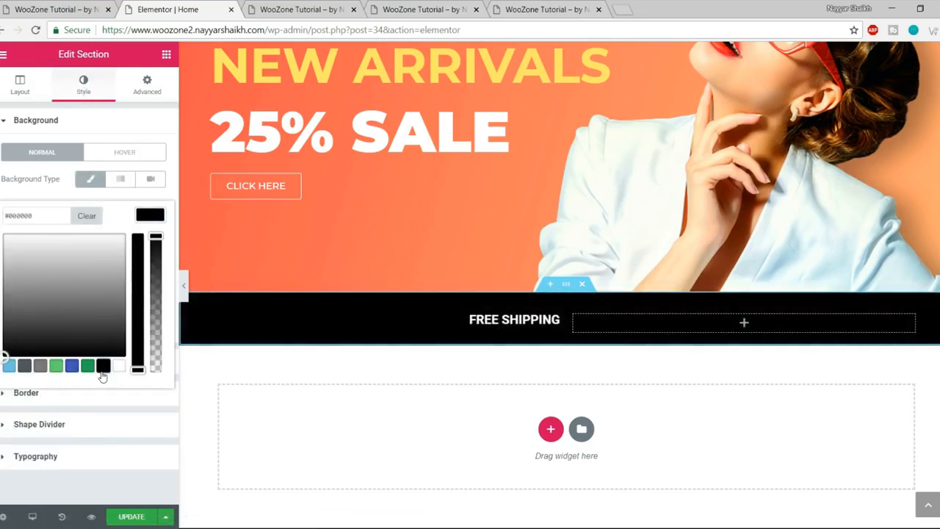
pyautogui.click(149, 215)
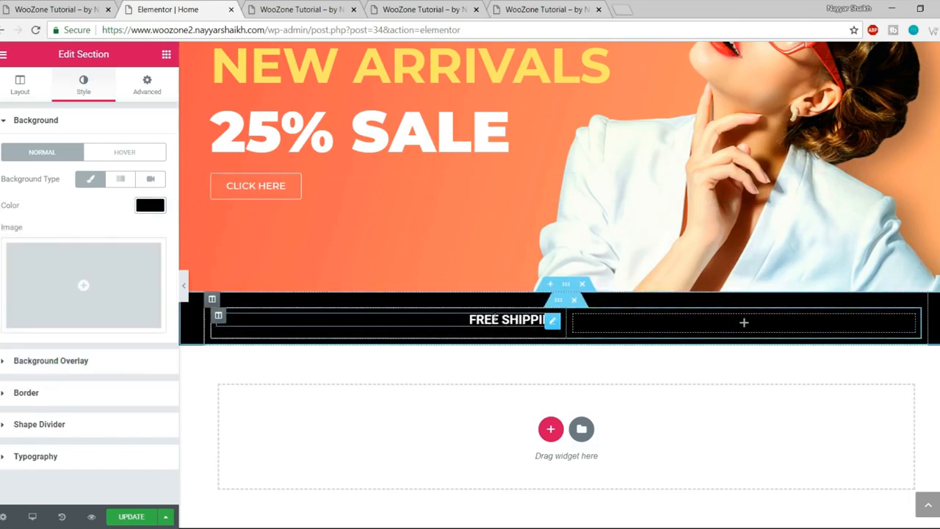
# Step: Select the FREE SHIPPING heading and bring up its typography style options
pyautogui.click(496, 318)
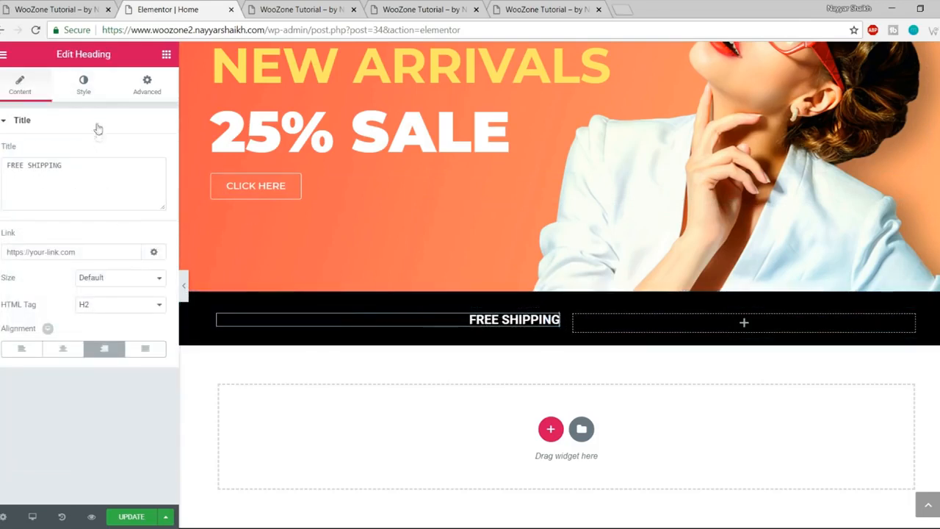
pyautogui.click(82, 87)
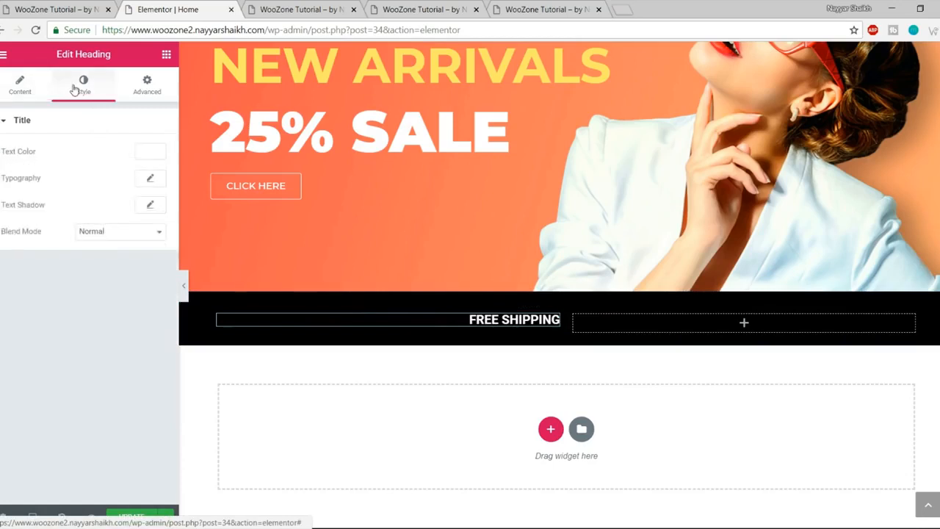
pyautogui.click(151, 180)
# Step: Set the FREE SHIPPING heading to Montserrat, 40 px, weight 700
pyautogui.click(121, 213)
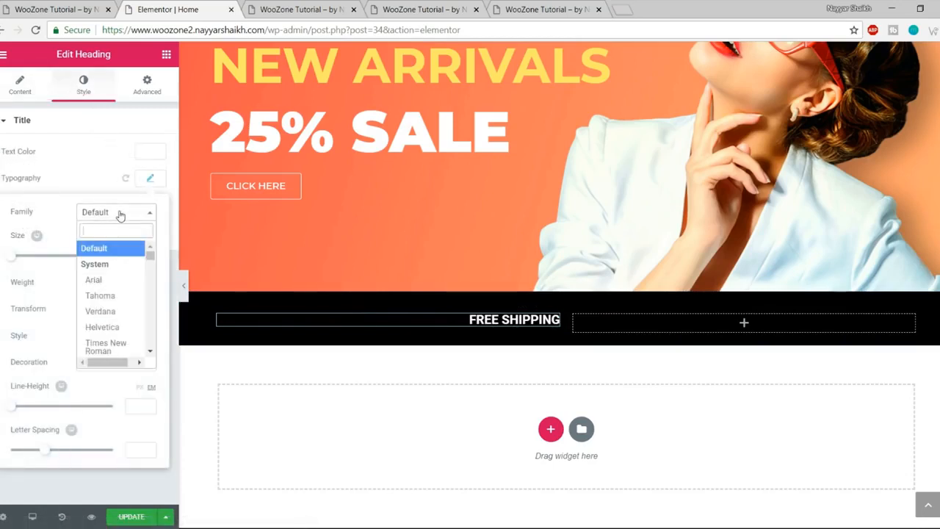
pyautogui.write('montse')
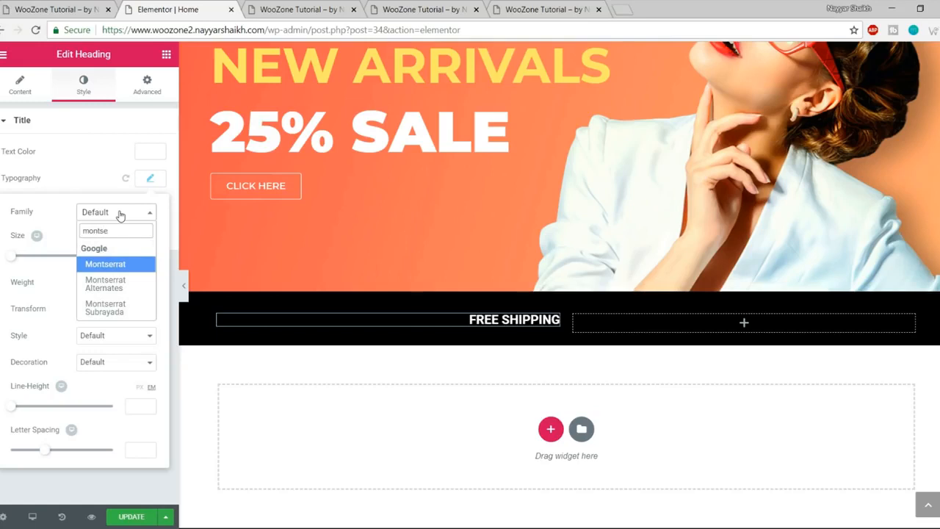
pyautogui.press('Return')
pyautogui.moveTo(12, 259); pyautogui.dragTo(32, 261)
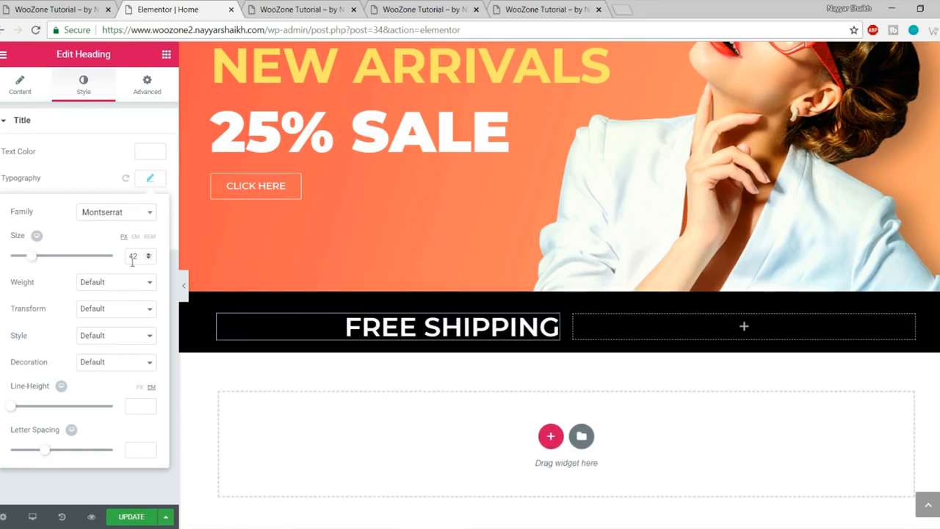
pyautogui.write('40')
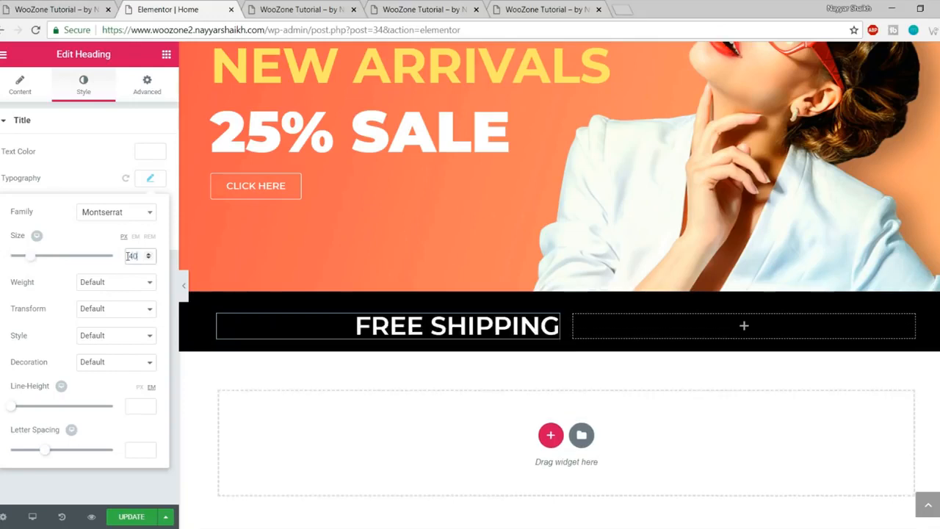
pyautogui.click(111, 282)
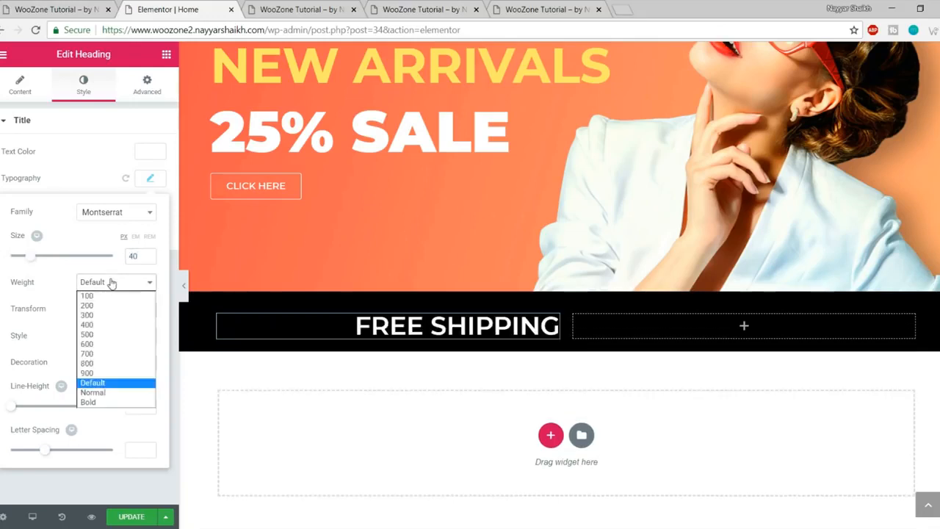
pyautogui.click(97, 350)
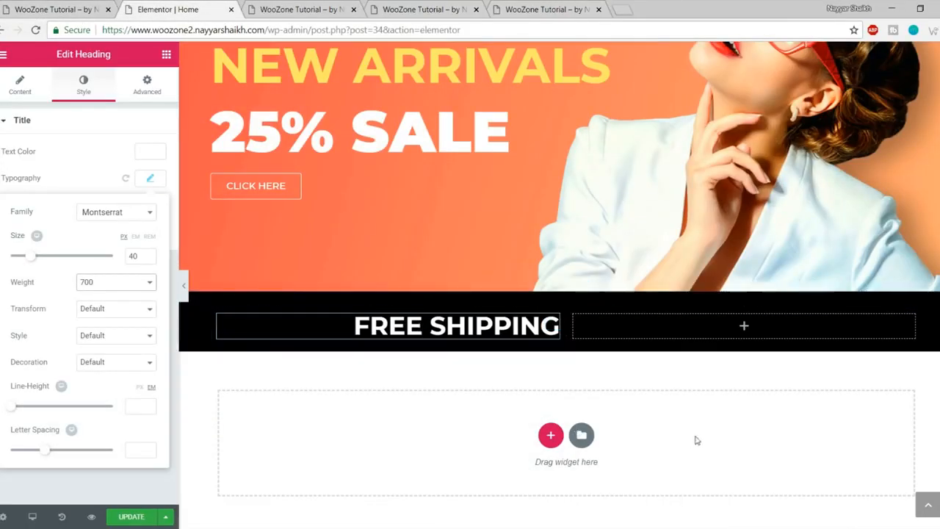
pyautogui.click(152, 180)
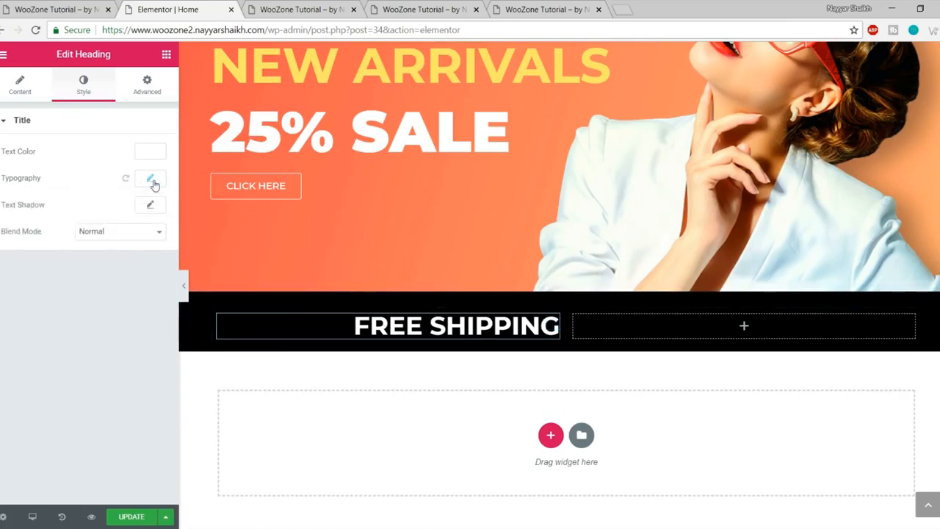
# Step: Copy the FREE SHIPPING heading into the empty right column and left-align it
pyautogui.rightClick(552, 327)
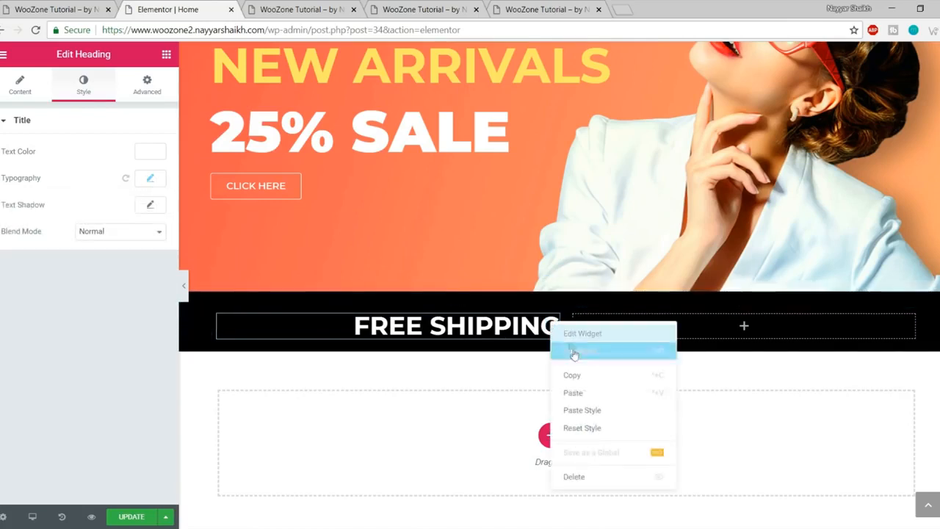
pyautogui.click(601, 377)
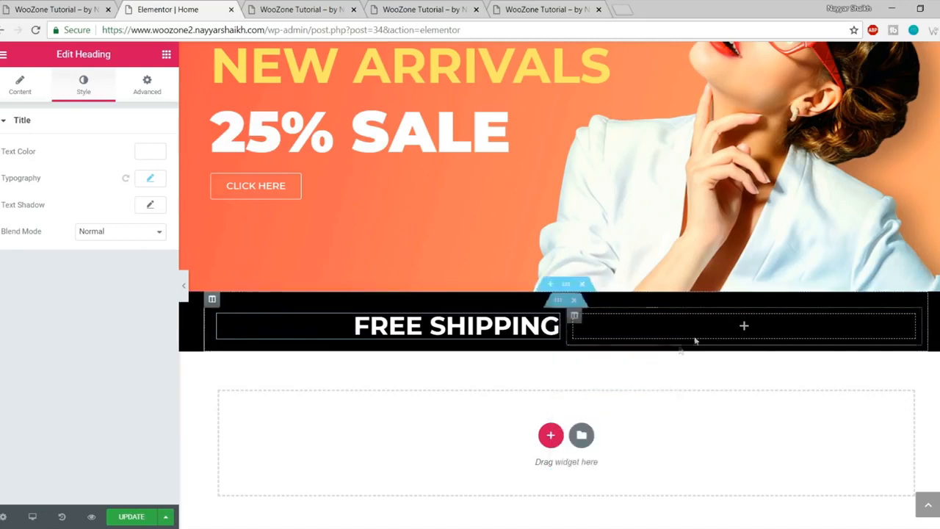
pyautogui.click(747, 326)
pyautogui.rightClick(744, 327)
pyautogui.click(769, 338)
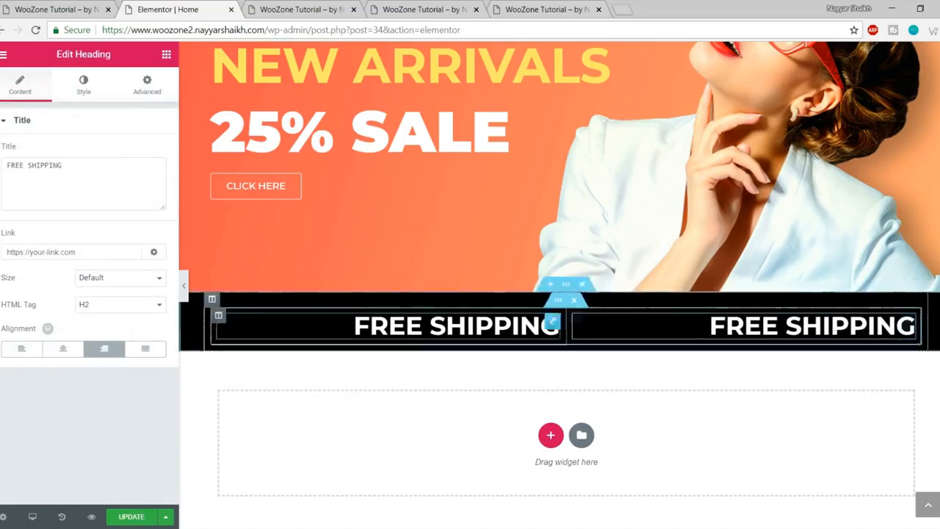
pyautogui.click(21, 349)
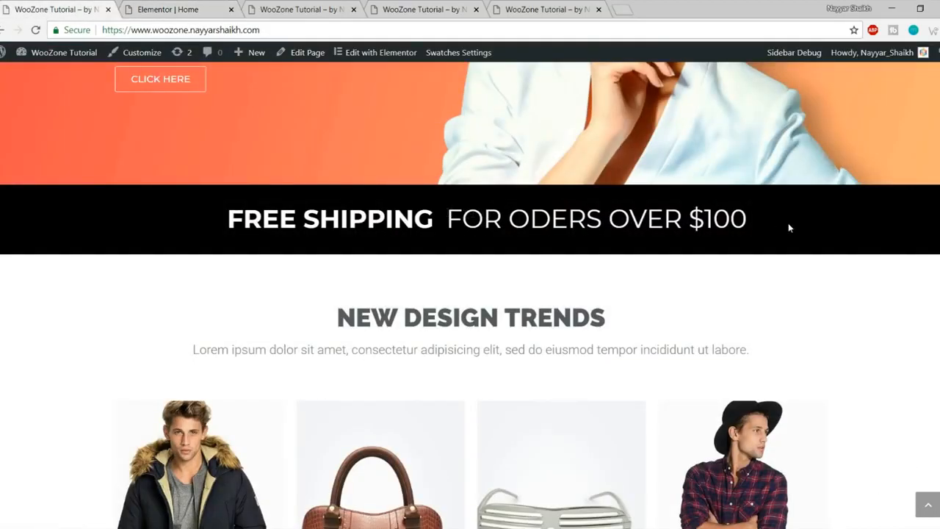
# Step: Change the pasted heading's text to FOR ODERS OVER $100
pyautogui.click(141, 7)
pyautogui.click(102, 174)
pyautogui.hotkey('ctrl', 'a')
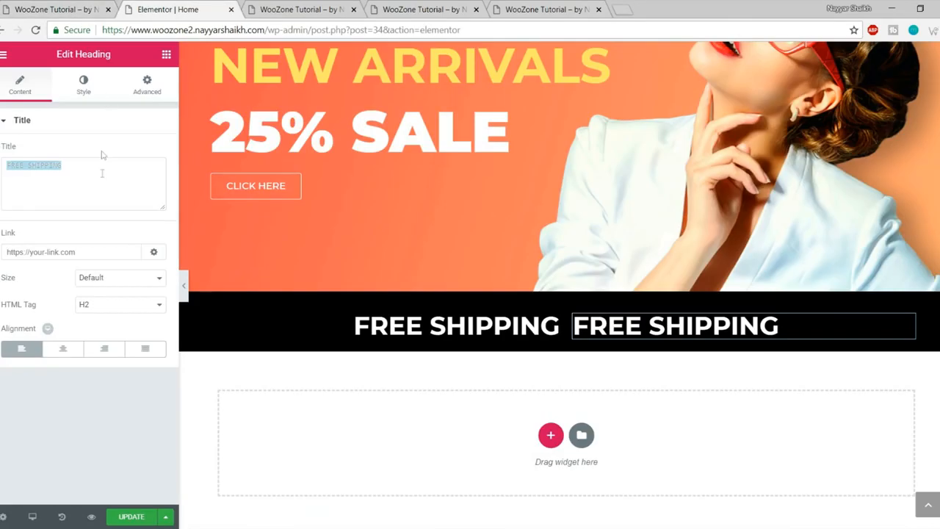
pyautogui.hotkey('ctrl', 'v')
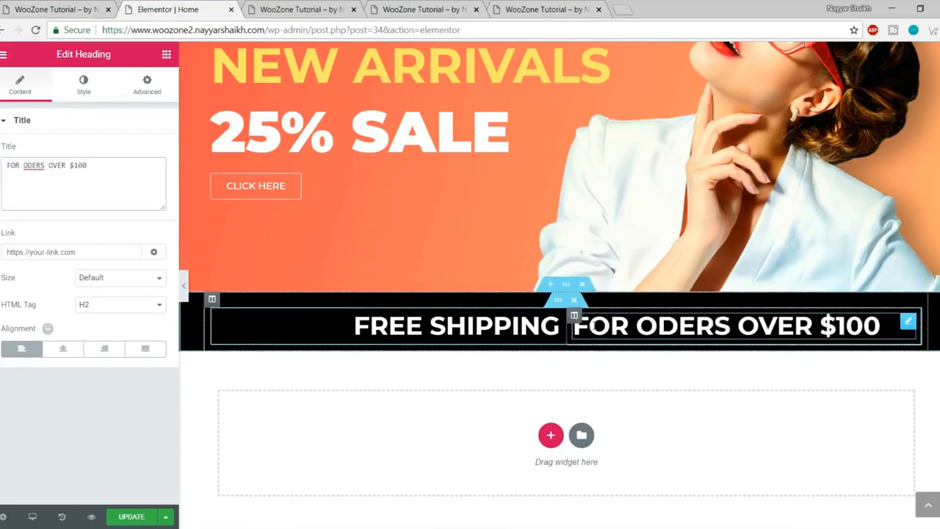
# Step: Set the new heading's font weight to 400 and hide the panel to preview
pyautogui.click(83, 92)
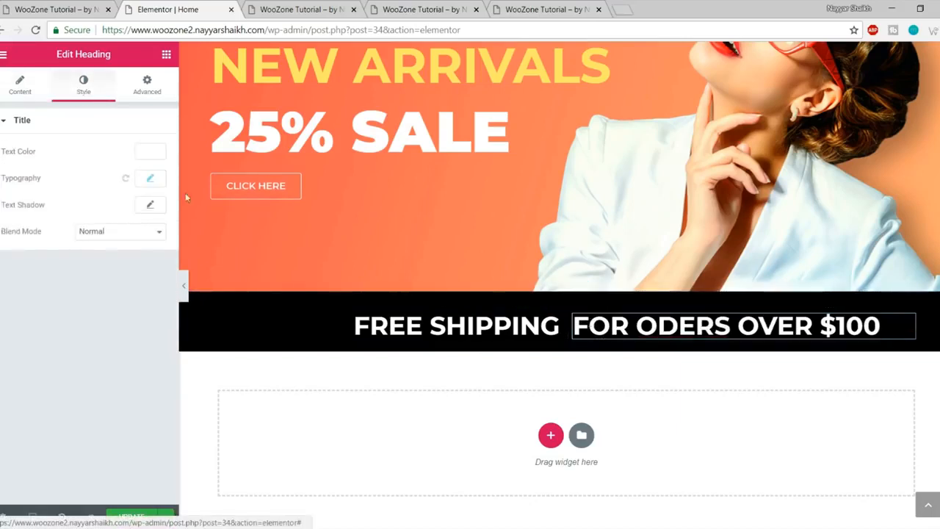
pyautogui.click(148, 179)
pyautogui.click(115, 281)
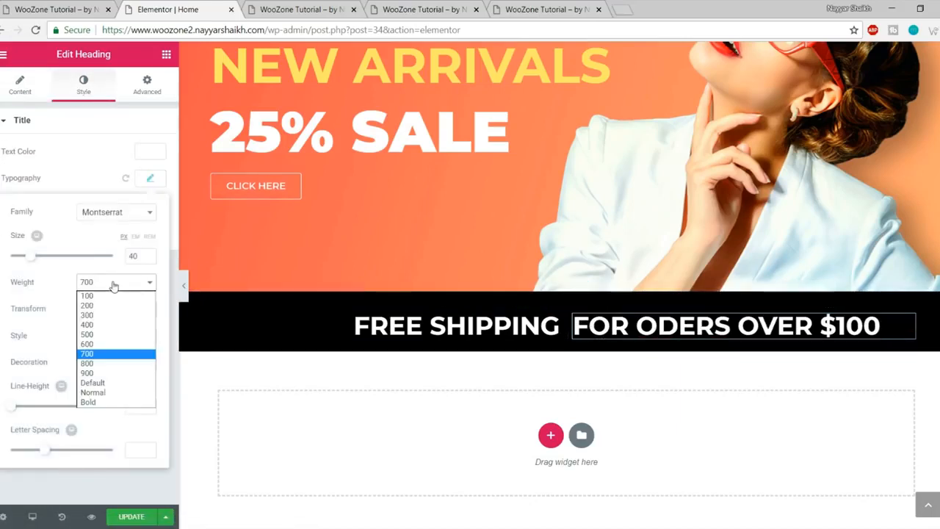
pyautogui.click(110, 328)
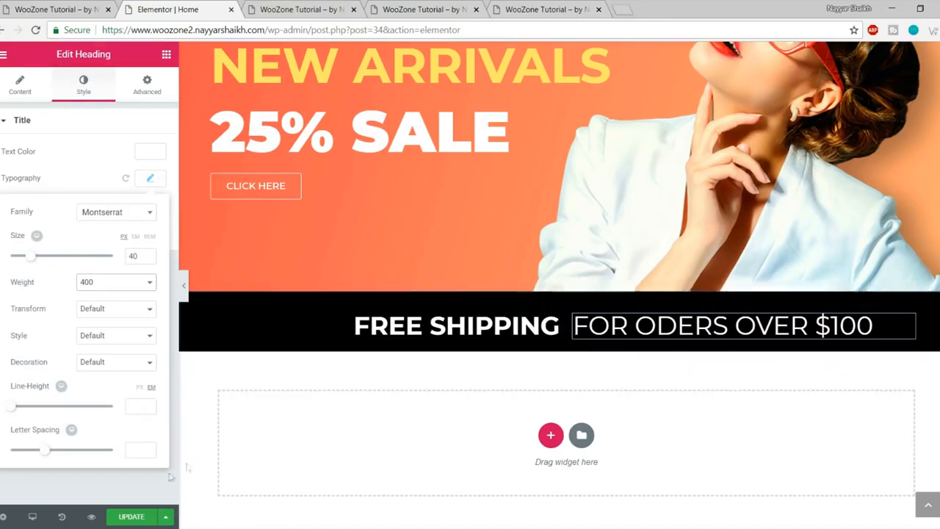
pyautogui.click(183, 285)
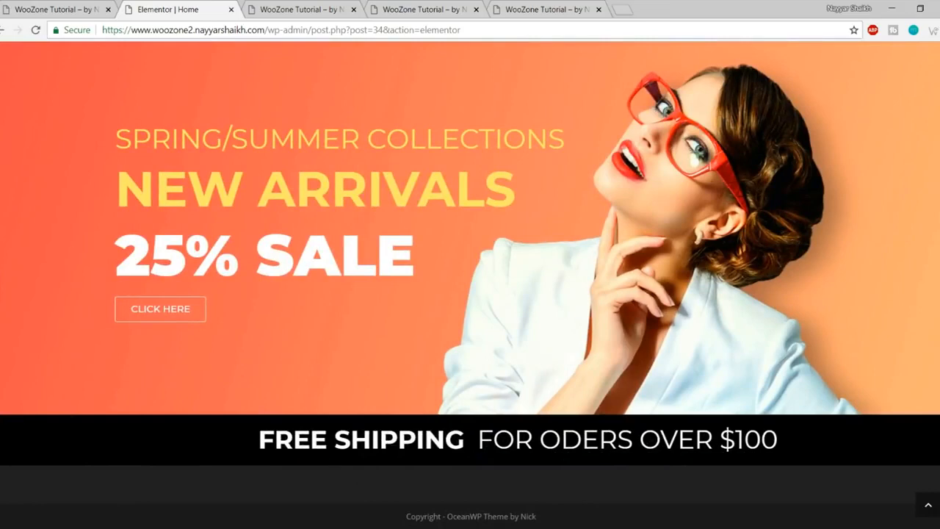
# Step: Resize the shipping bar columns to about 45.8% and 54.2% and update the page
pyautogui.click(1, 284)
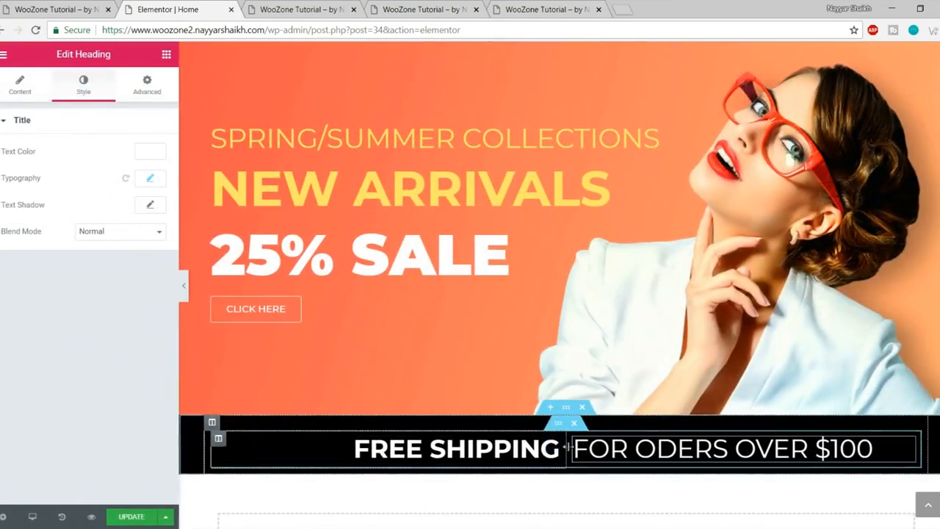
pyautogui.moveTo(568, 445); pyautogui.dragTo(530, 446)
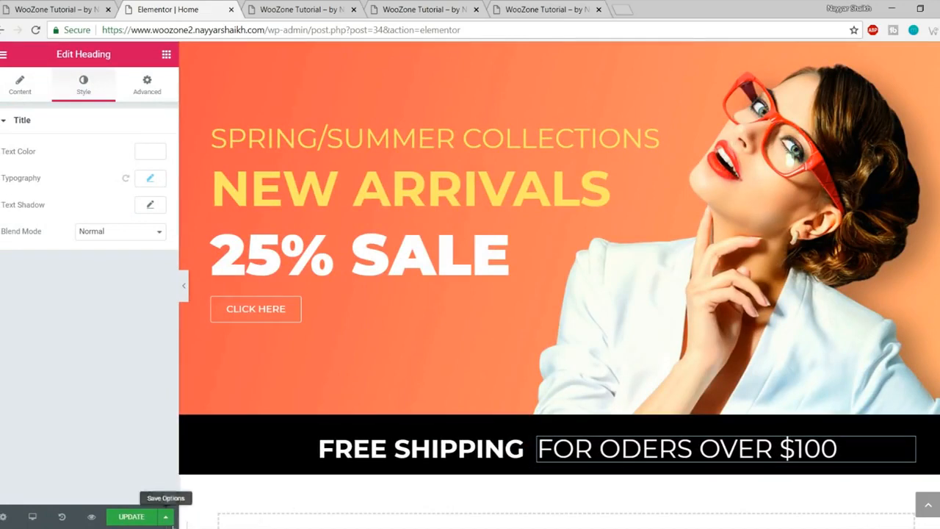
pyautogui.click(140, 518)
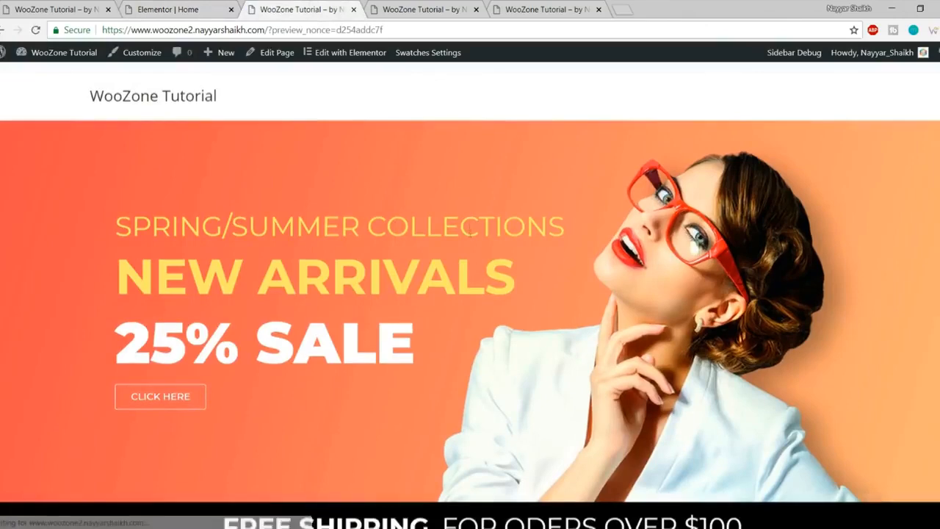
# Step: Compare the saved page preview against the live store, then return to the editor
pyautogui.scroll(-2, 432, 357)
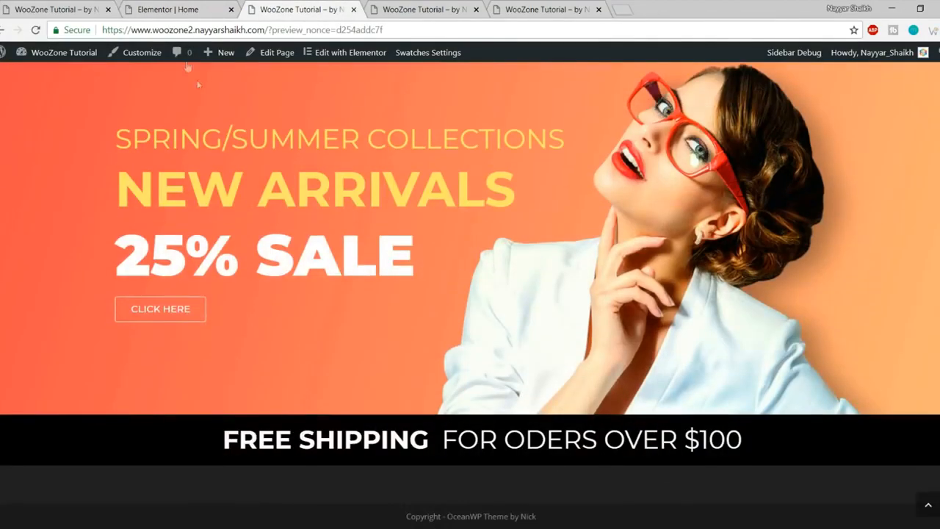
pyautogui.click(26, 6)
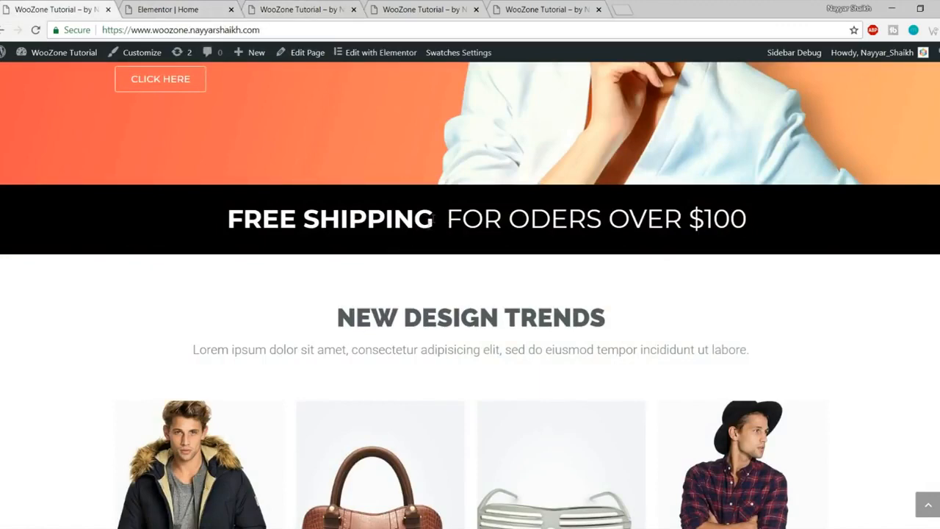
pyautogui.click(334, 7)
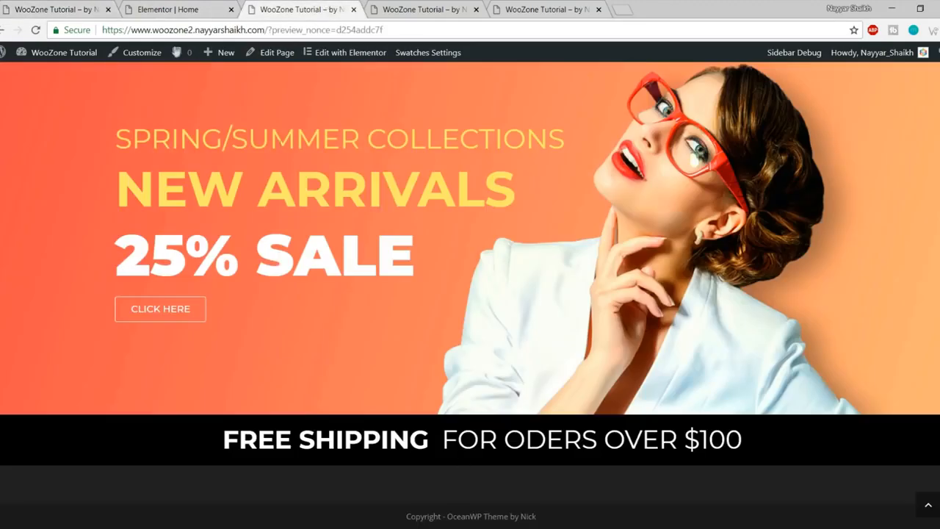
pyautogui.click(173, 9)
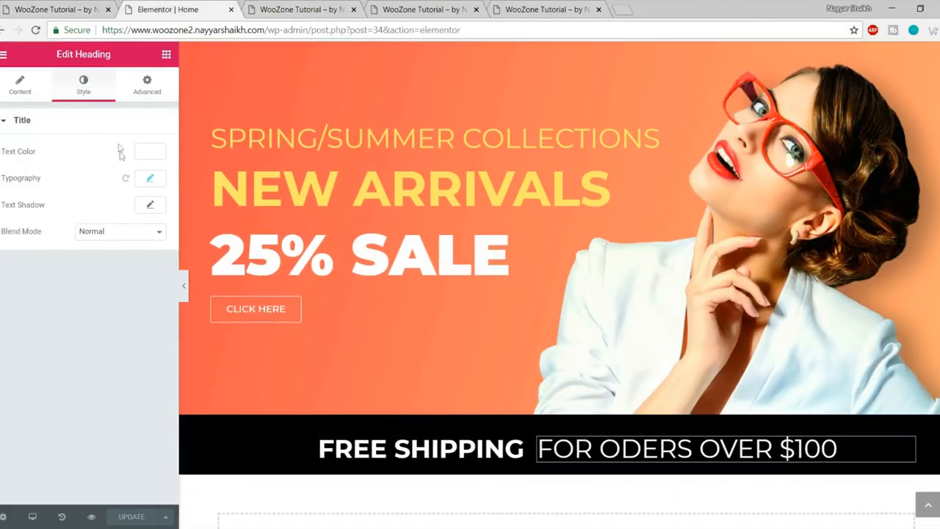
pyautogui.click(56, 9)
pyautogui.scroll(-1, 581, 329)
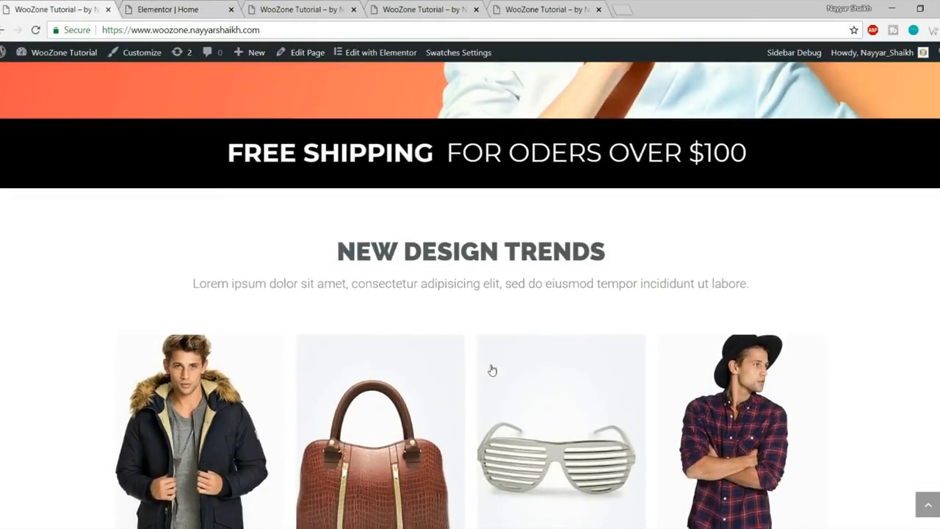
pyautogui.scroll(-1, 491, 369)
pyautogui.moveTo(337, 183); pyautogui.dragTo(639, 237)
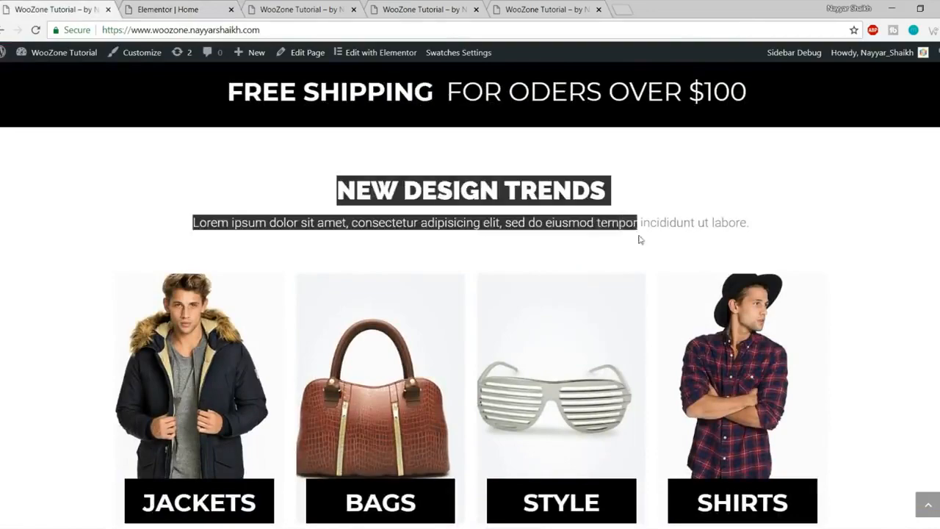
pyautogui.click(639, 237)
pyautogui.scroll(-1, 640, 295)
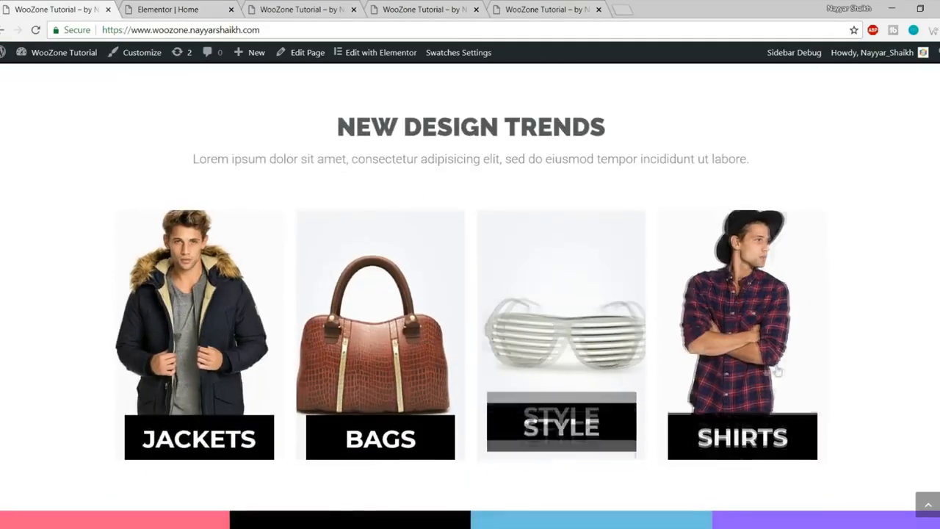
pyautogui.click(176, 7)
pyautogui.scroll(-3, 380, 281)
pyautogui.scroll(1, 397, 294)
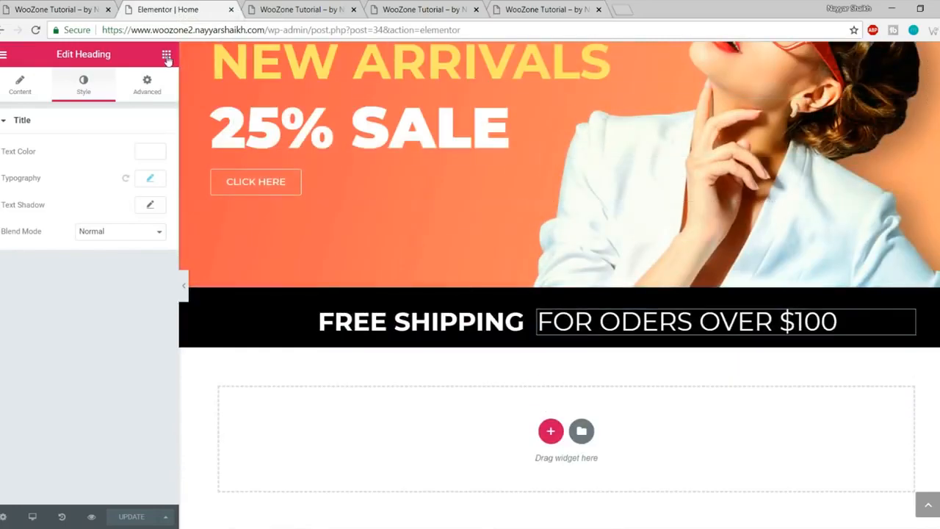
# Step: Add a centred heading below the shipping bar reading NEW DESIGN TRENDS, copied from the live site
pyautogui.click(167, 56)
pyautogui.moveTo(130, 173); pyautogui.dragTo(533, 438)
pyautogui.scroll(-1, 550, 426)
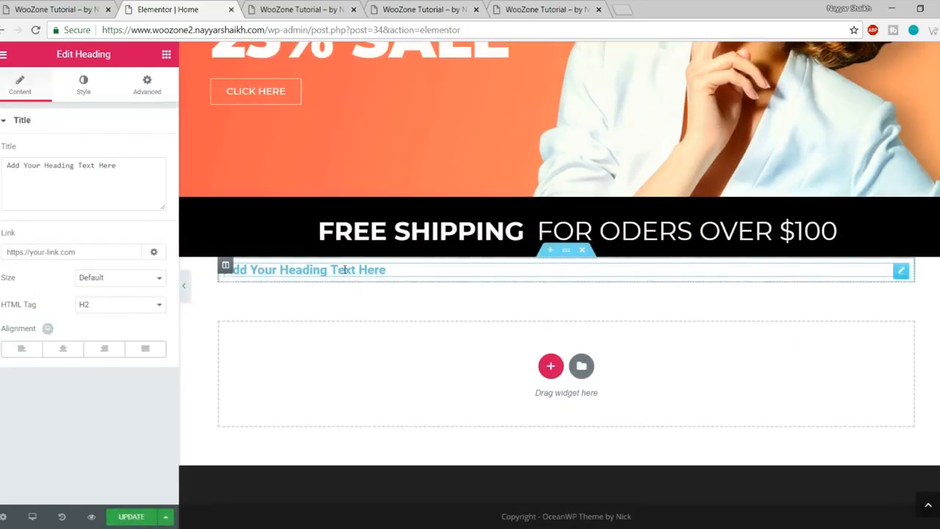
pyautogui.click(58, 9)
pyautogui.moveTo(342, 131); pyautogui.dragTo(608, 125)
pyautogui.hotkey('ctrl', 'c')
pyautogui.click(212, 7)
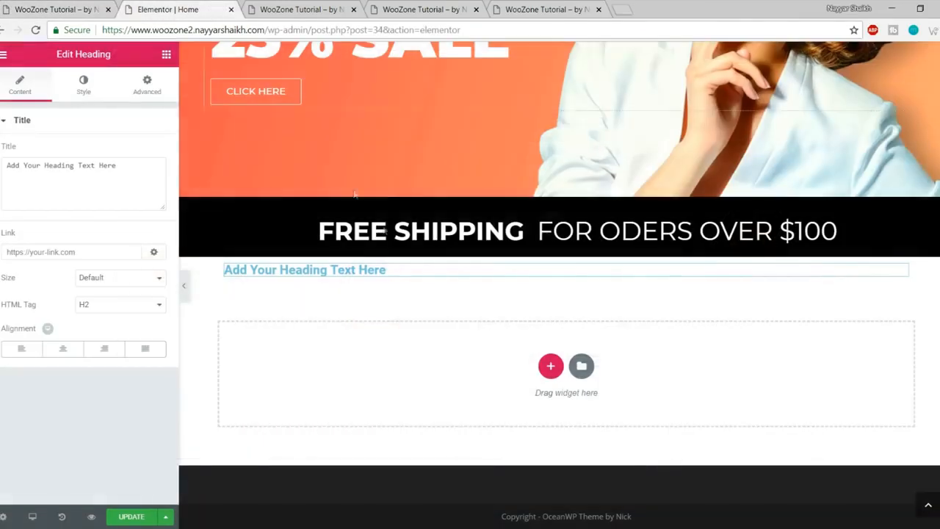
pyautogui.tripleClick(117, 173)
pyautogui.hotkey('ctrl', 'v')
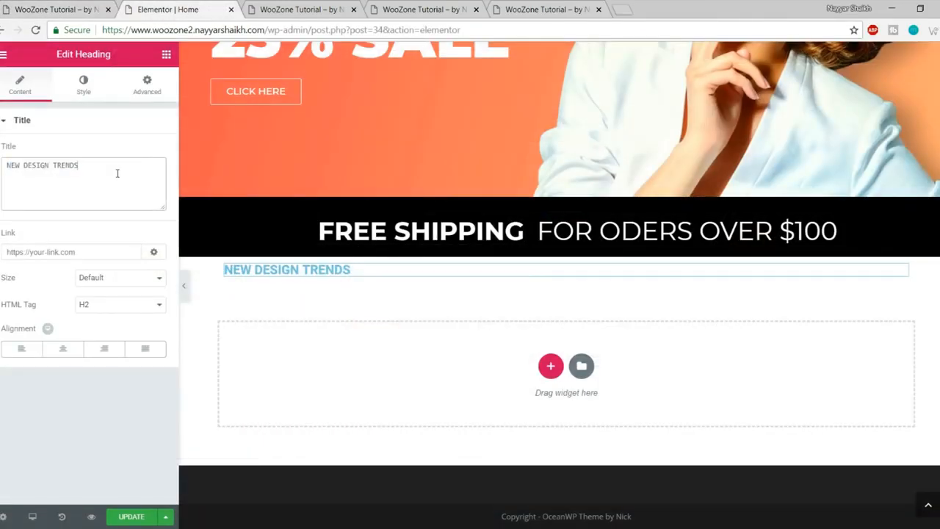
pyautogui.click(63, 349)
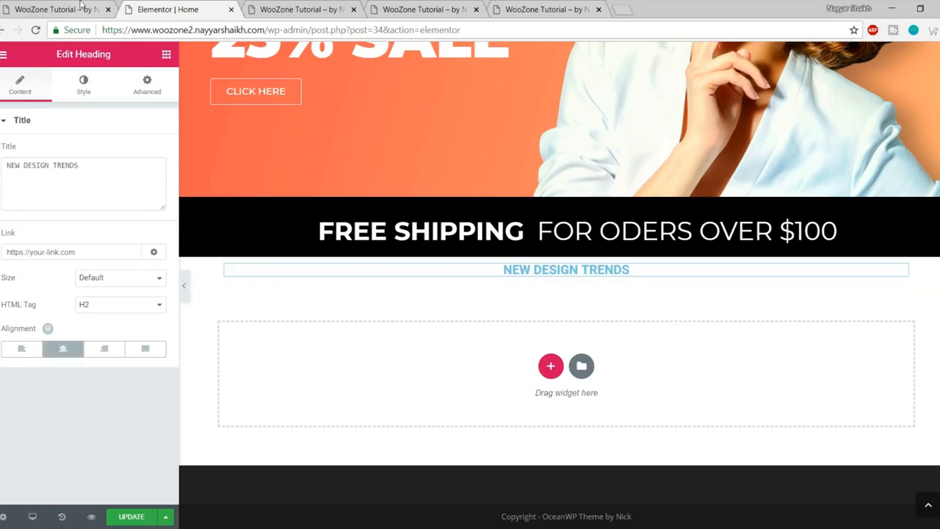
# Step: Colour the NEW DESIGN TRENDS heading dark grey #54595f
pyautogui.click(58, 8)
pyautogui.click(474, 233)
pyautogui.scroll(1, 463, 241)
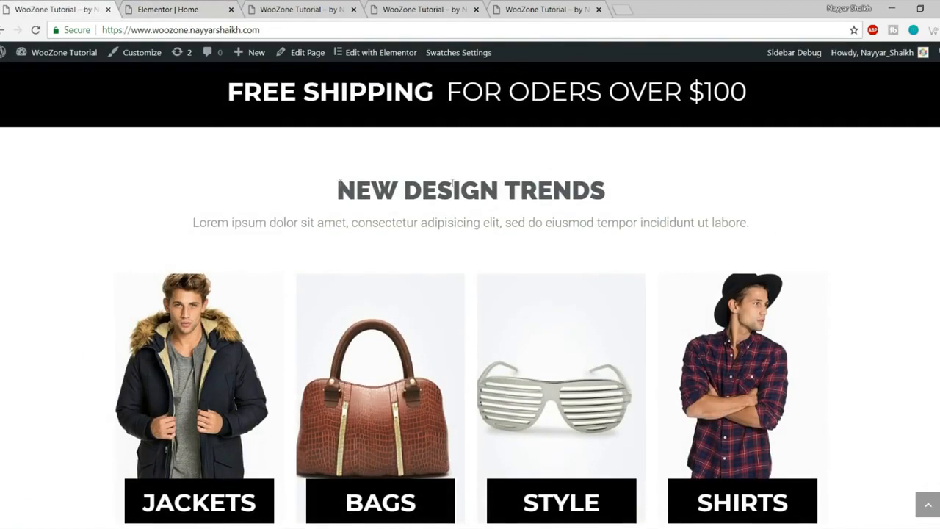
pyautogui.click(172, 11)
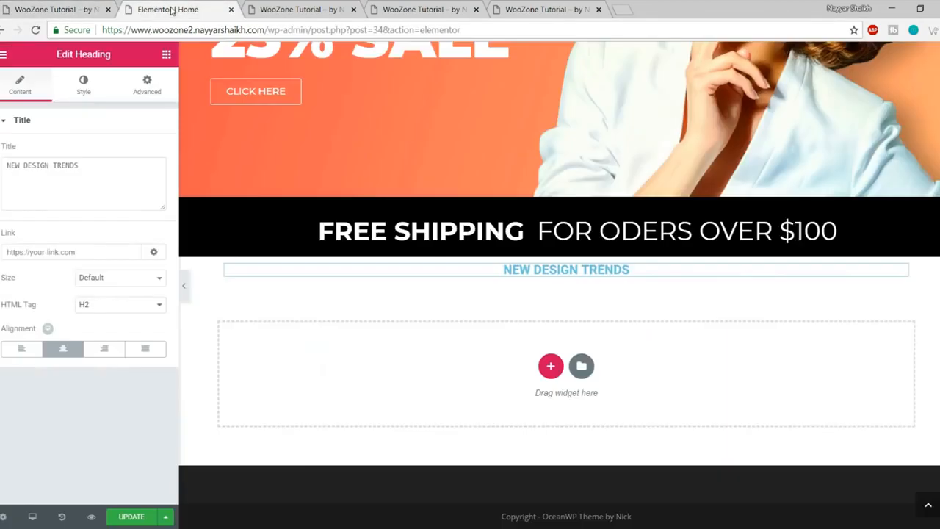
pyautogui.click(86, 88)
pyautogui.click(150, 152)
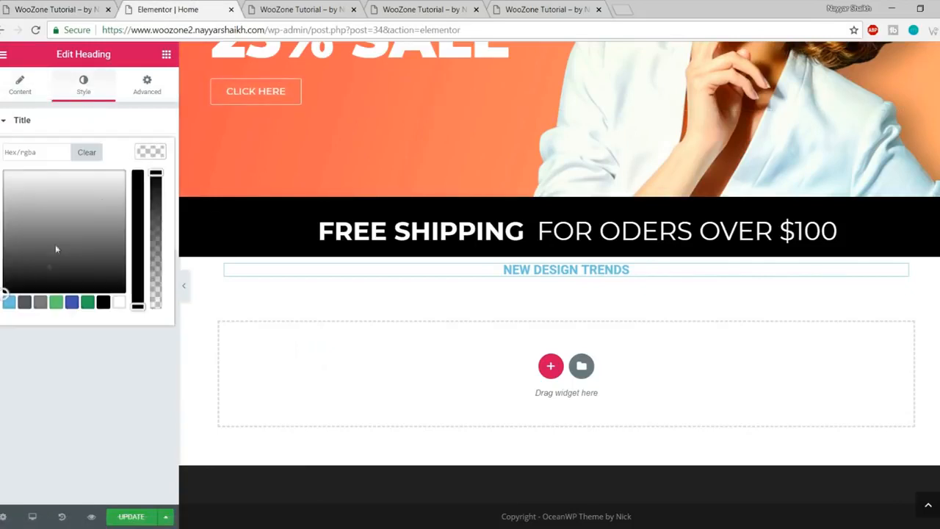
pyautogui.click(24, 301)
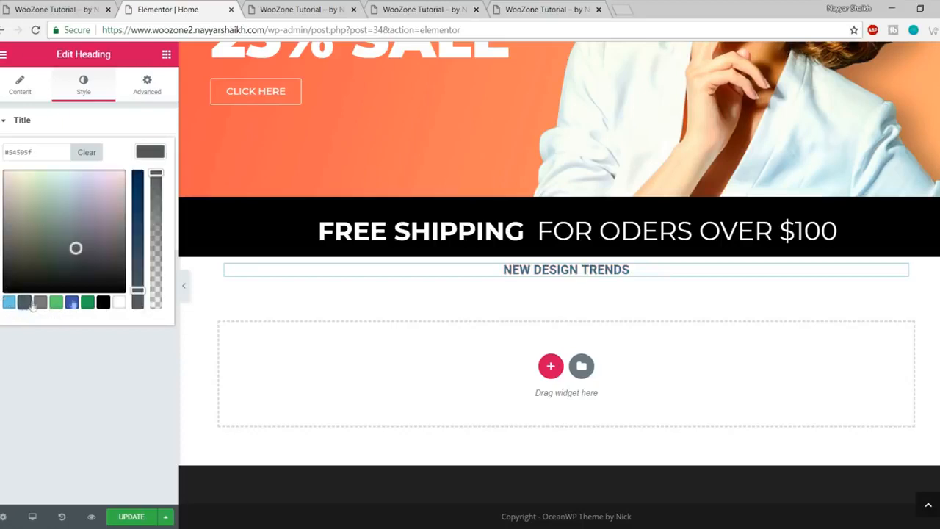
pyautogui.click(163, 152)
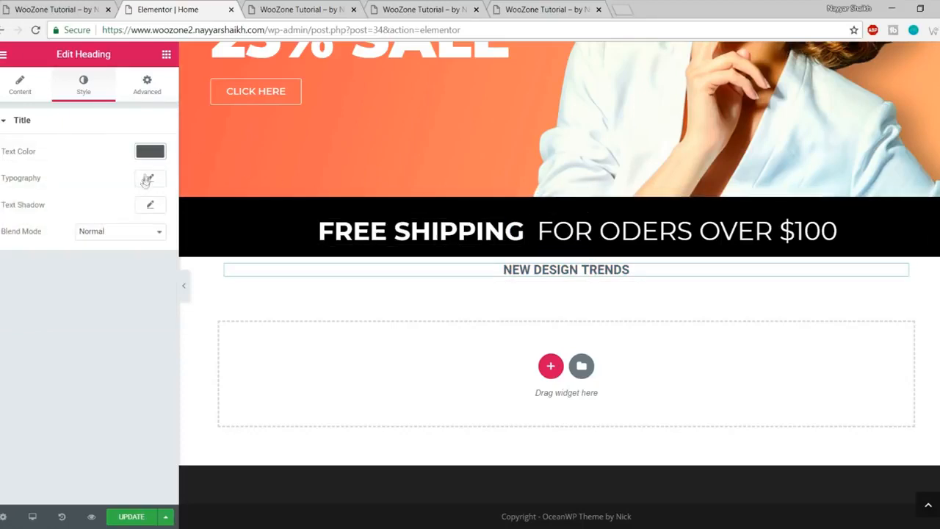
# Step: Set the heading typography to Raleway, size 40, weight 900
pyautogui.click(150, 181)
pyautogui.click(110, 214)
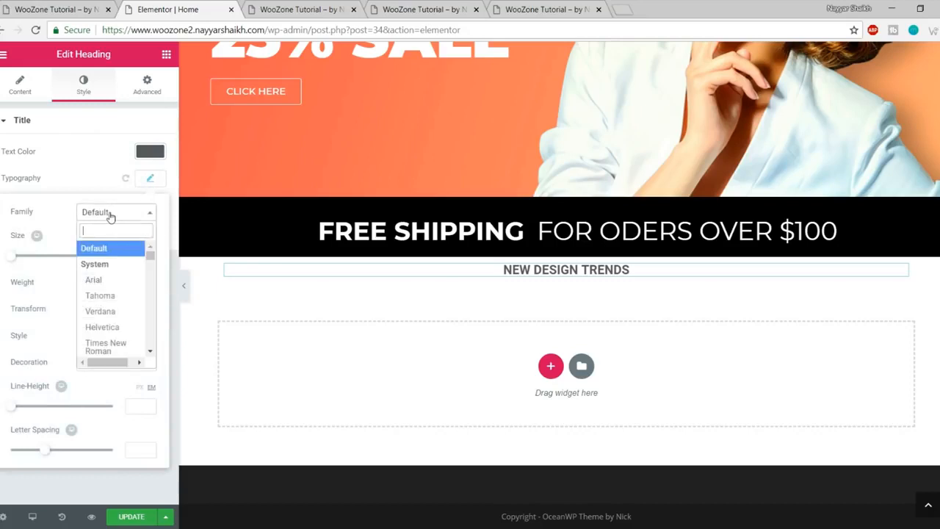
pyautogui.write('ral')
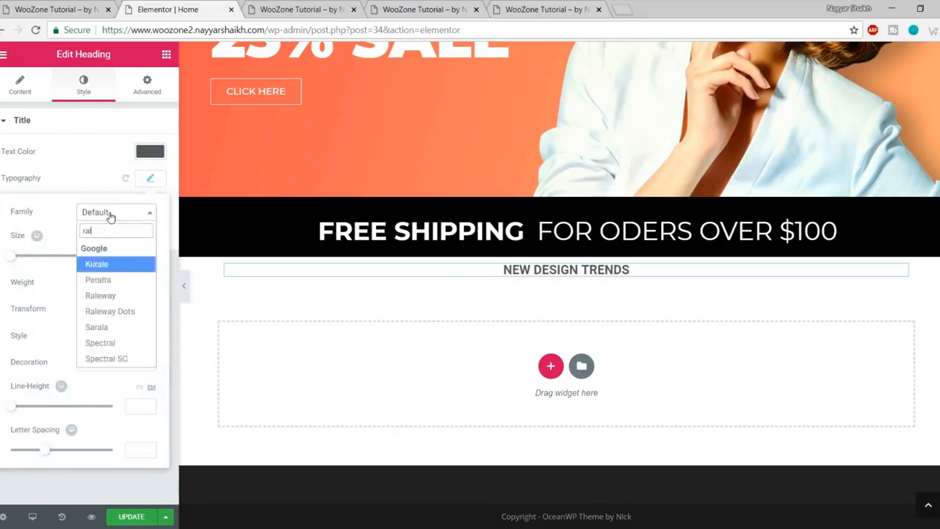
pyautogui.write('eq')
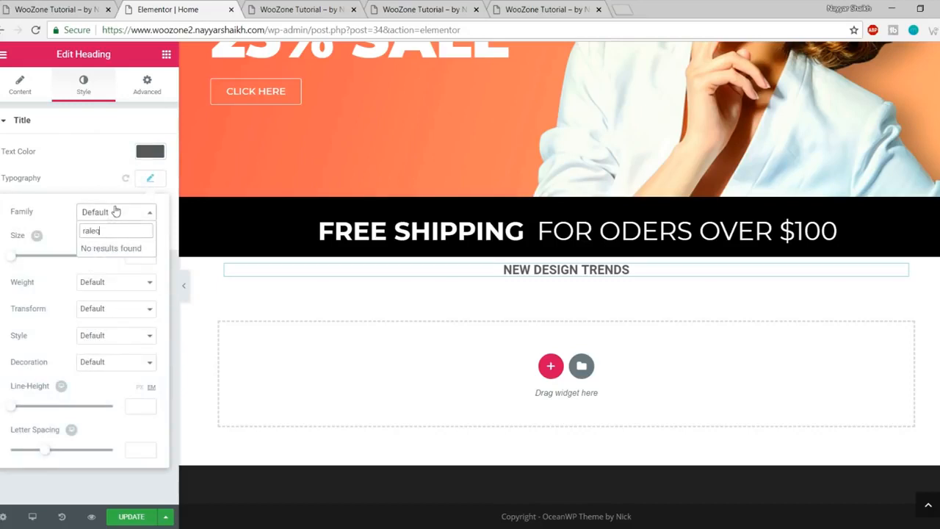
pyautogui.press('BackSpace')
pyautogui.write('w')
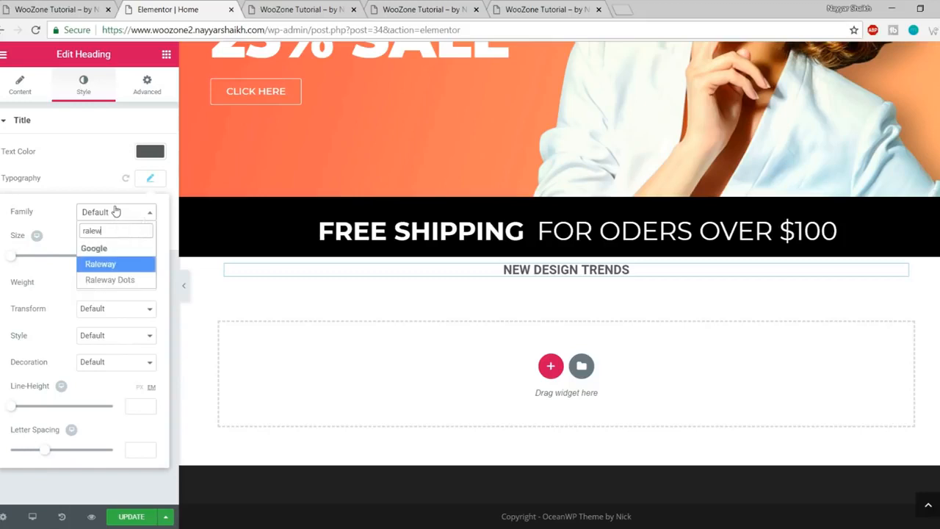
pyautogui.click(110, 270)
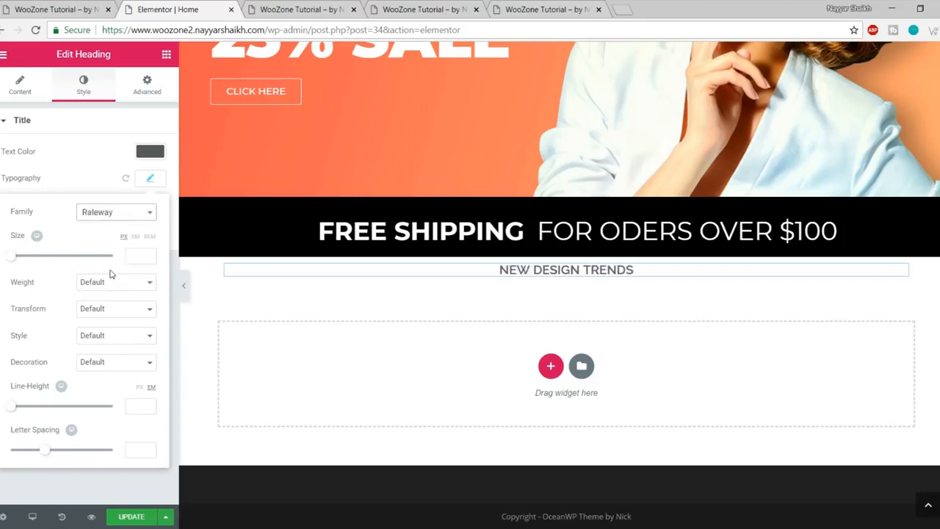
pyautogui.moveTo(16, 262); pyautogui.dragTo(32, 265)
pyautogui.moveTo(139, 256); pyautogui.dragTo(111, 255)
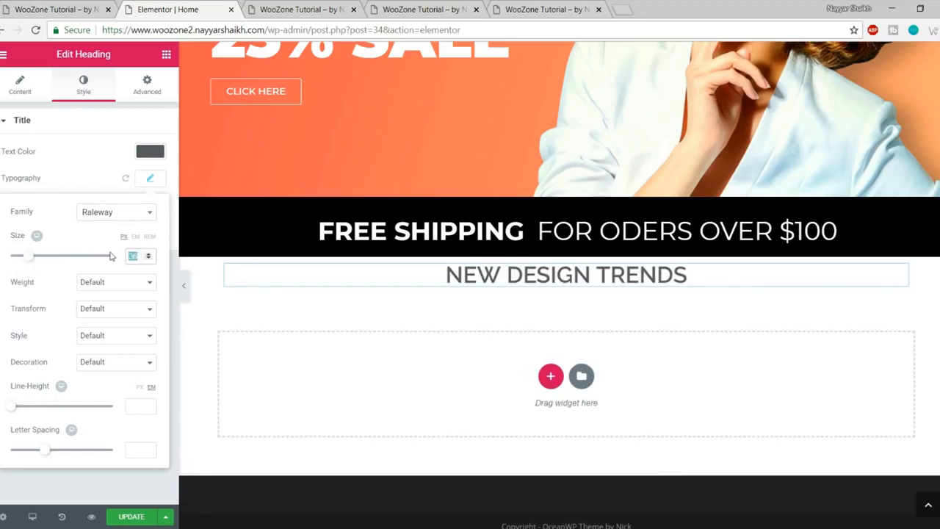
pyautogui.write('40')
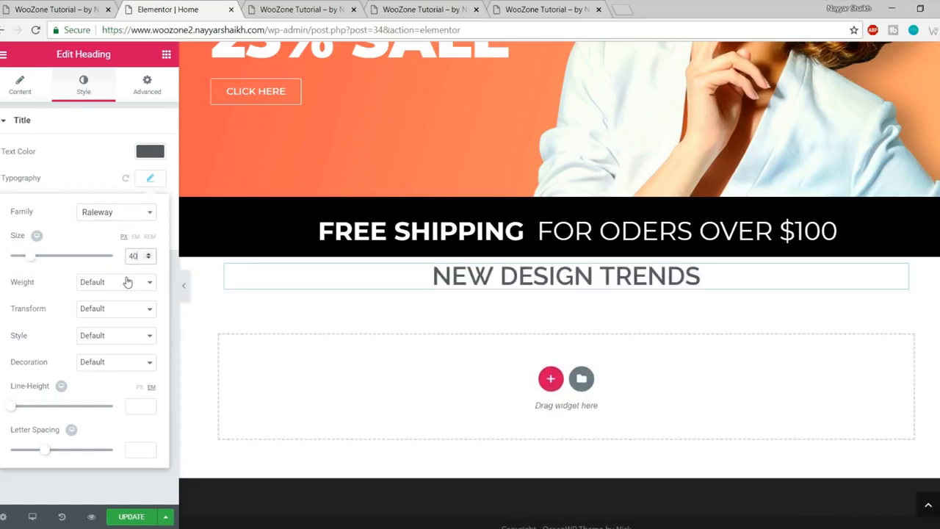
pyautogui.click(127, 282)
pyautogui.click(91, 375)
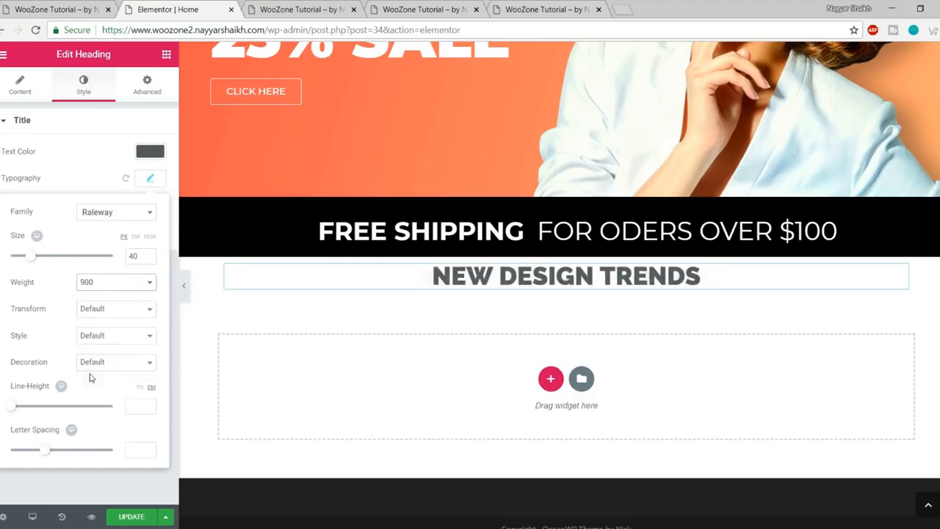
# Step: Copy the Lorem ipsum subtitle text from the live site
pyautogui.click(53, 7)
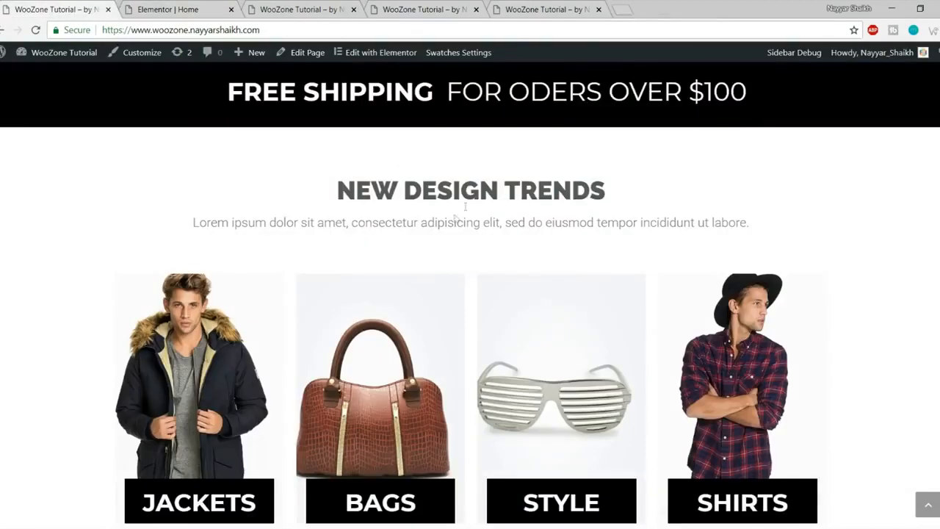
pyautogui.moveTo(344, 194); pyautogui.dragTo(636, 193)
pyautogui.click(654, 216)
pyautogui.moveTo(193, 223); pyautogui.dragTo(792, 225)
pyautogui.hotkey('ctrl', 'c')
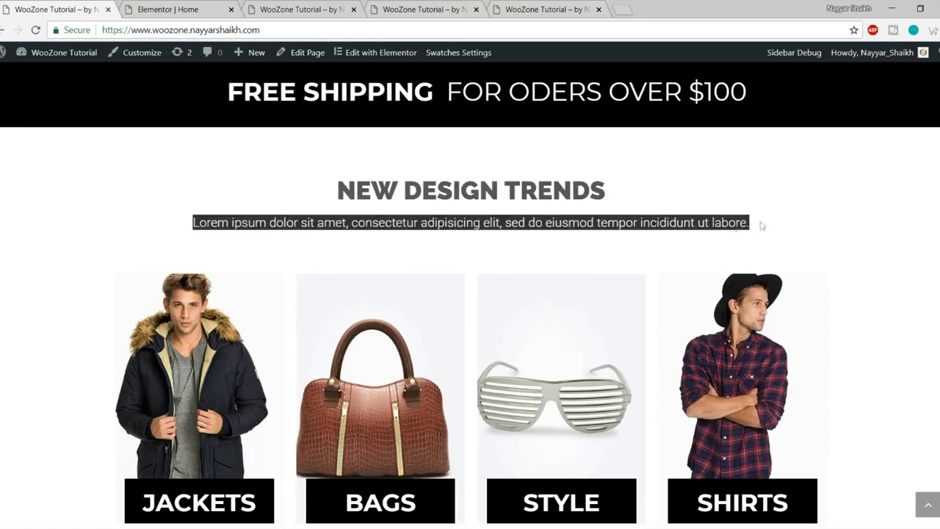
pyautogui.click(206, 8)
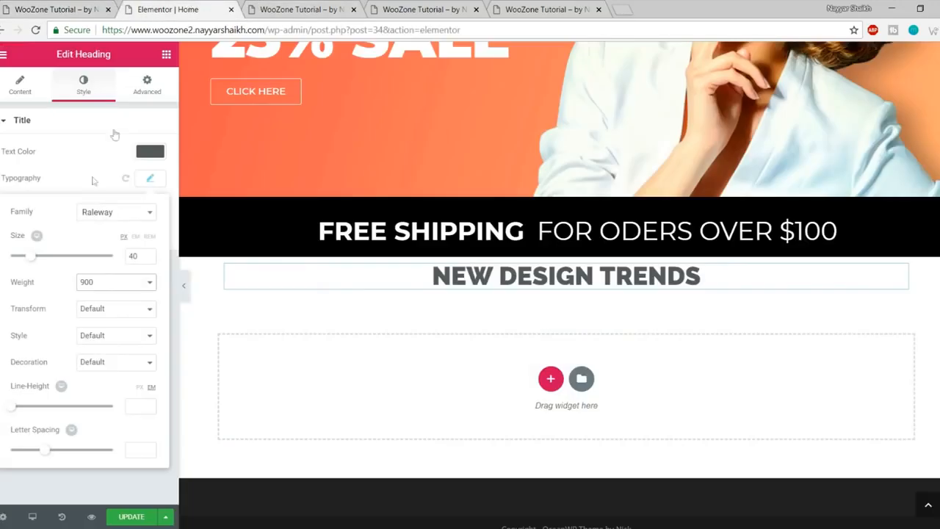
# Step: Add a centred heading under NEW DESIGN TRENDS containing the pasted Lorem ipsum text
pyautogui.click(166, 56)
pyautogui.moveTo(129, 175); pyautogui.dragTo(548, 292)
pyautogui.click(76, 193)
pyautogui.hotkey('ctrl', 'a')
pyautogui.hotkey('ctrl', 'v')
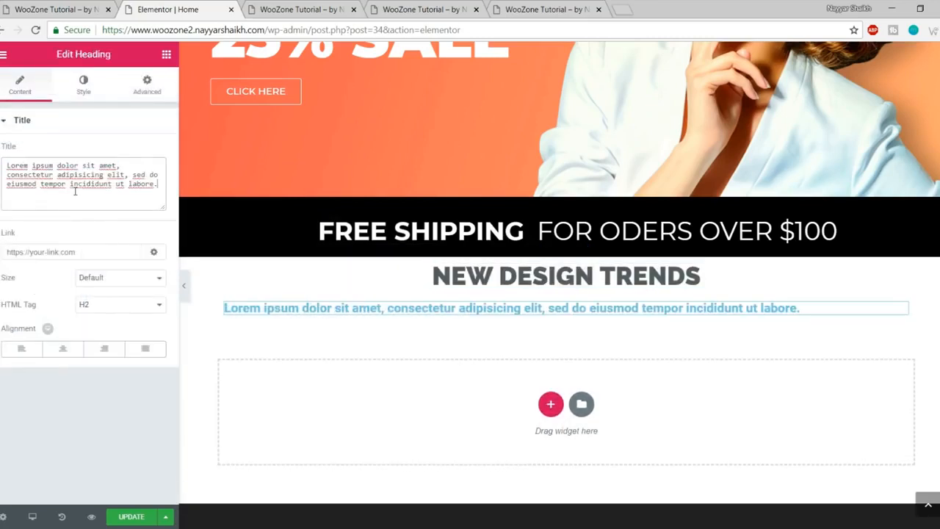
pyautogui.click(65, 352)
# Step: Make the Lorem ipsum subheading grey #7a7a7a with font weight 300
pyautogui.click(83, 85)
pyautogui.click(151, 151)
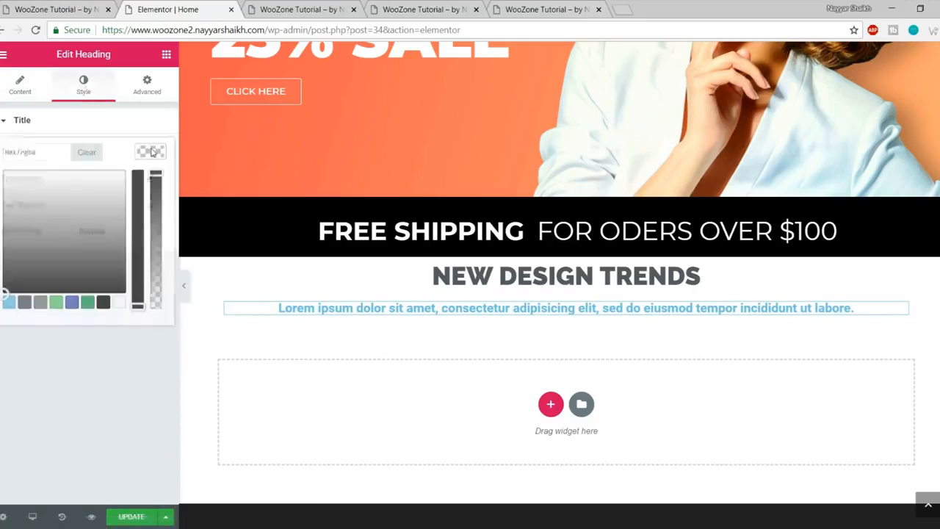
pyautogui.click(40, 307)
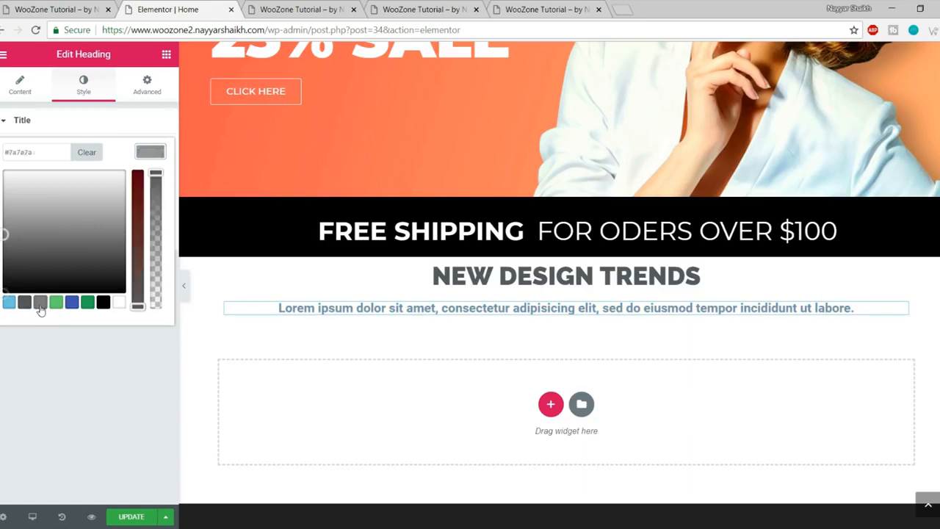
pyautogui.click(149, 152)
pyautogui.click(151, 179)
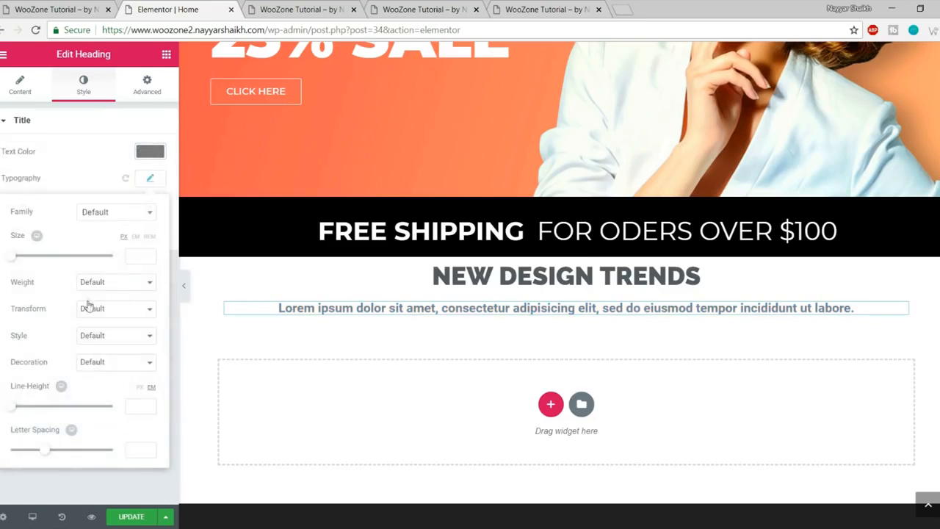
pyautogui.click(108, 283)
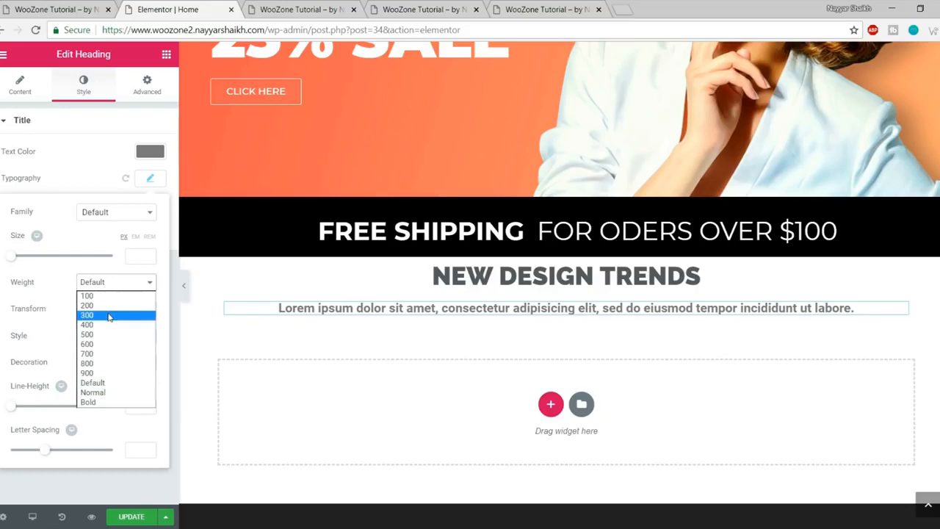
pyautogui.click(108, 316)
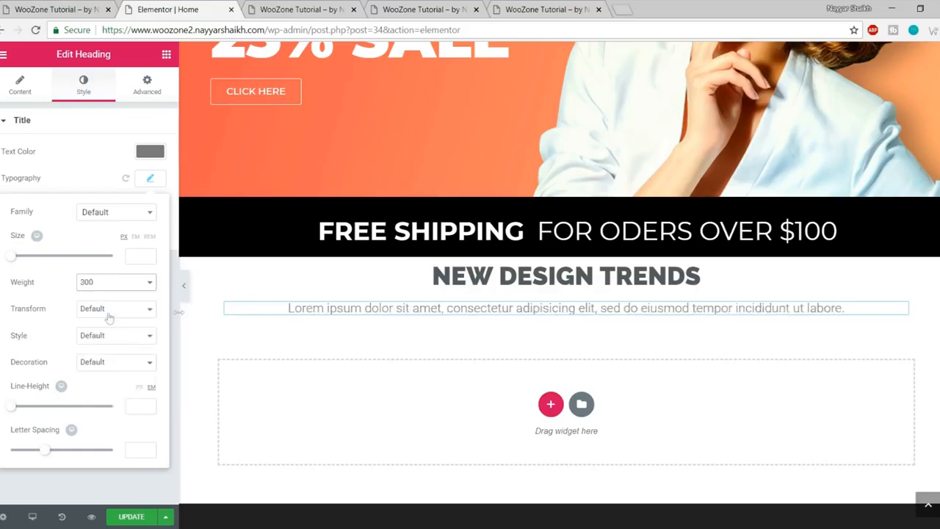
# Step: Compare the new subheading against the reference live site
pyautogui.click(51, 8)
pyautogui.click(405, 219)
pyautogui.click(193, 7)
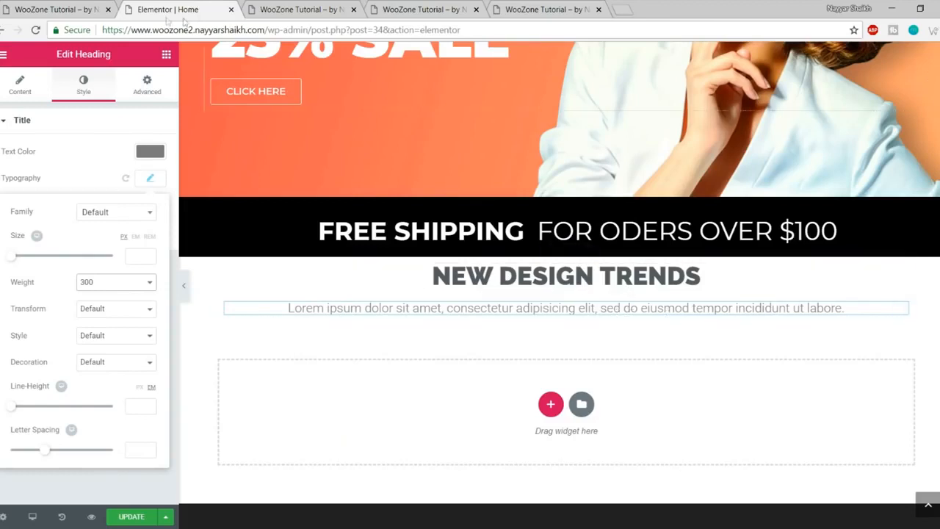
pyautogui.click(66, 5)
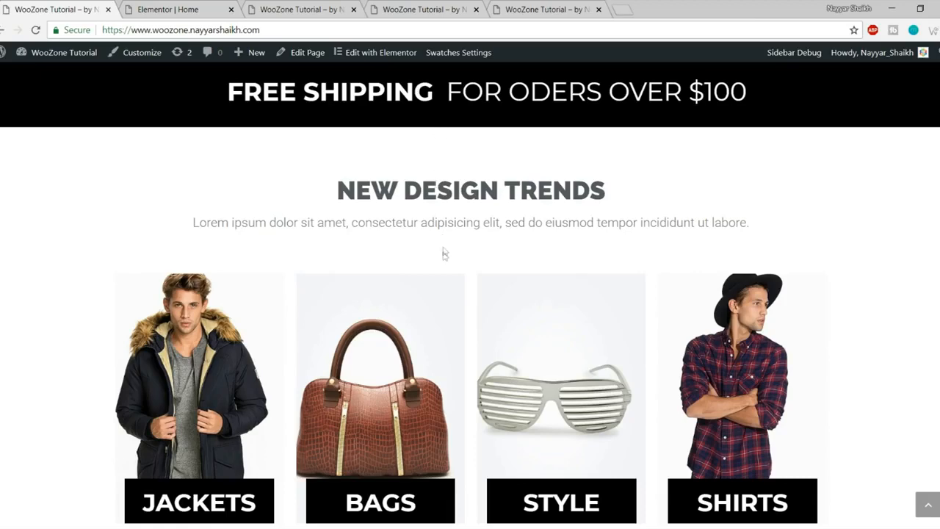
# Step: Select the NEW DESIGN TRENDS section and give it a top margin of 70
pyautogui.click(204, 6)
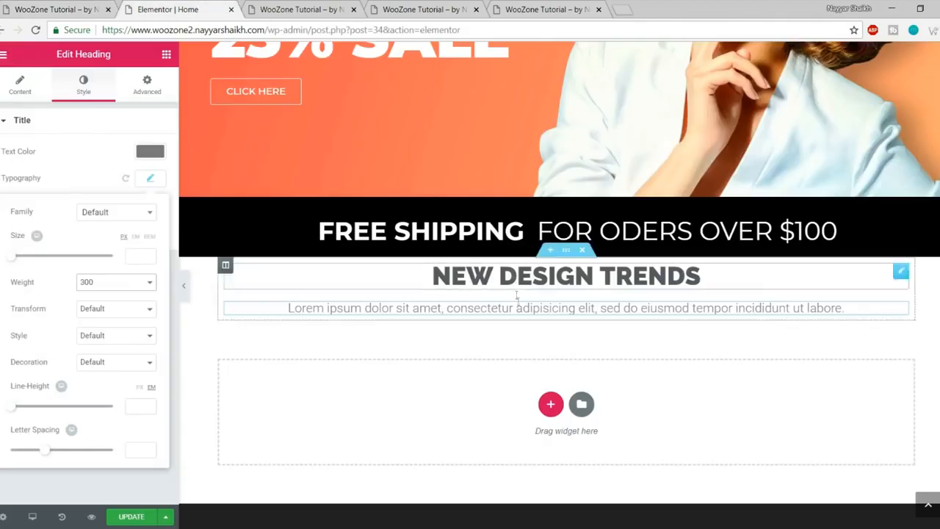
pyautogui.click(567, 253)
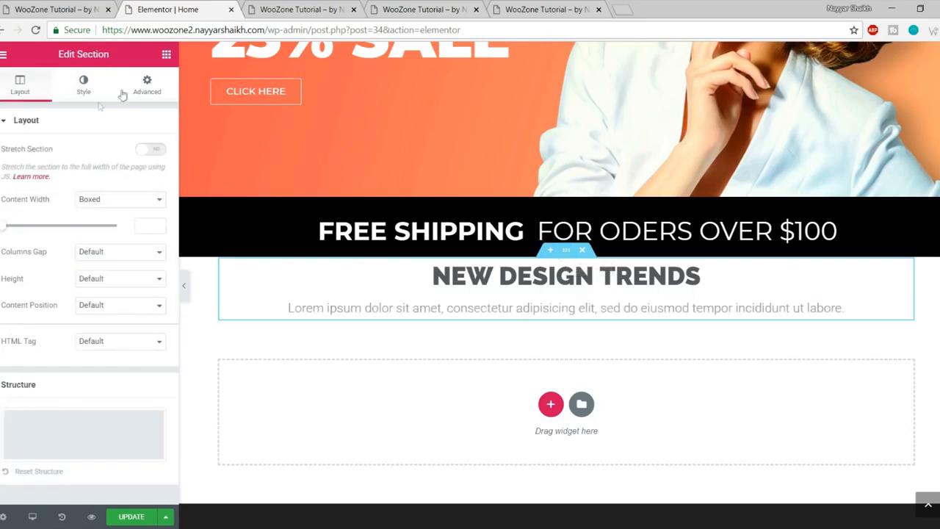
pyautogui.click(147, 84)
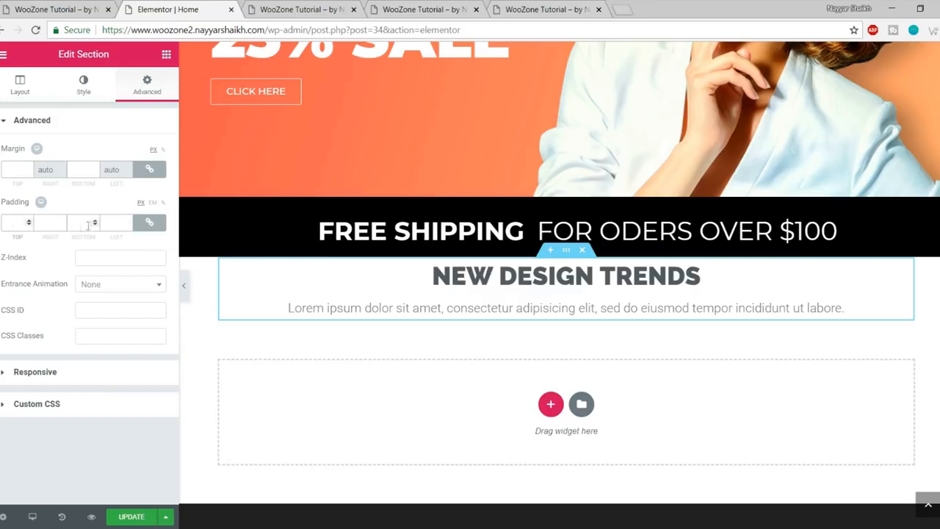
pyautogui.write('10')
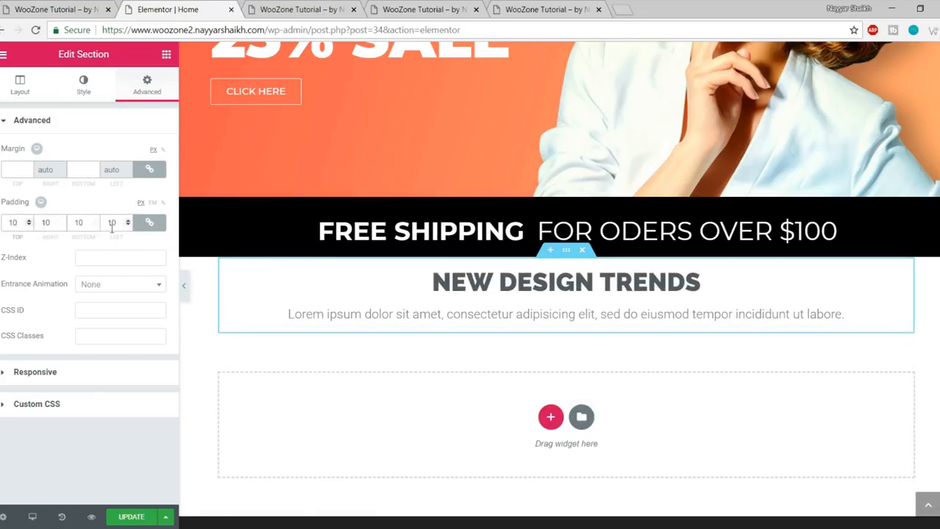
pyautogui.write('0')
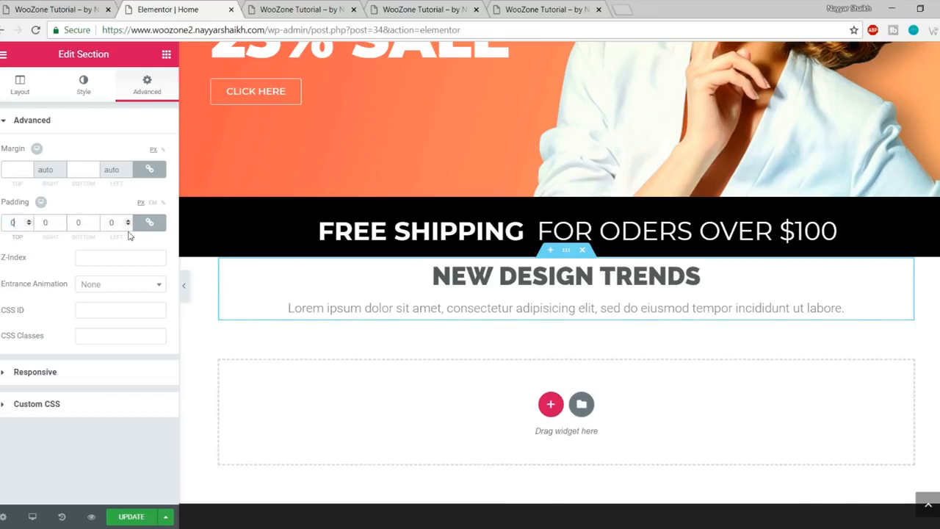
pyautogui.click(150, 224)
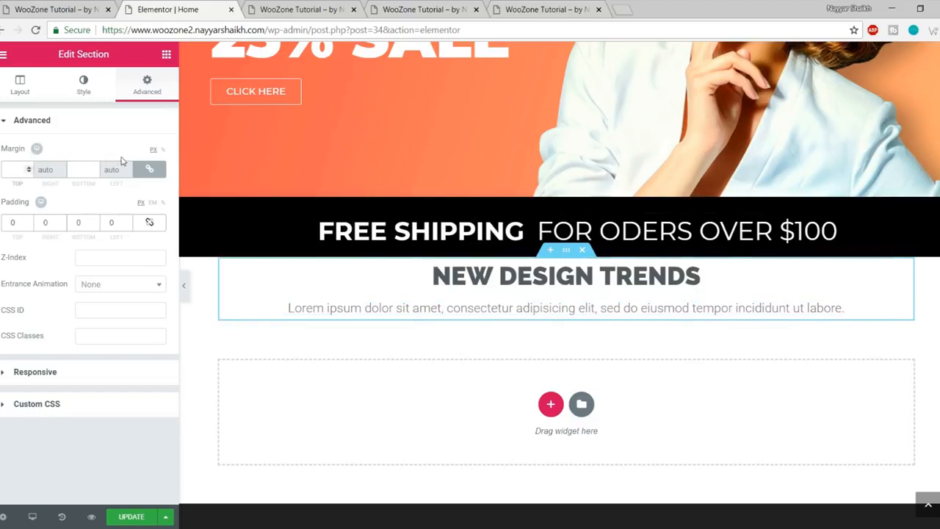
pyautogui.write('7')
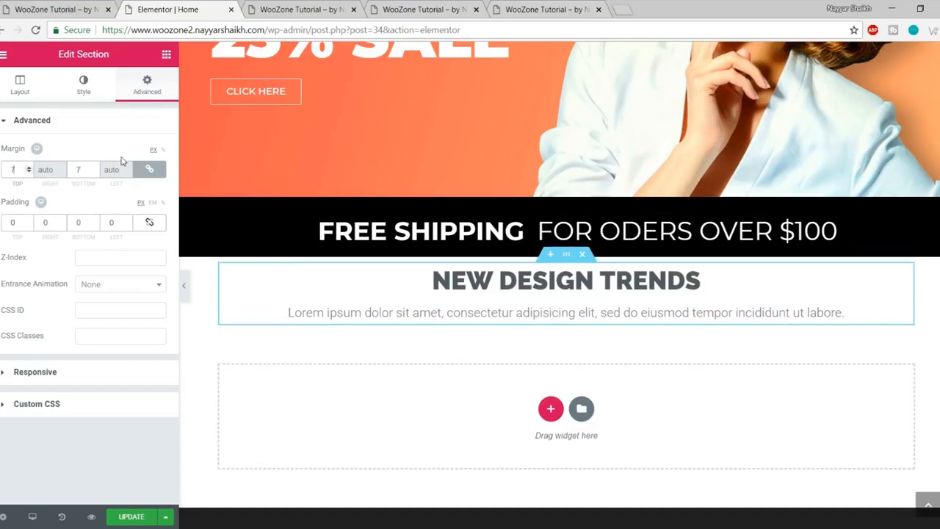
pyautogui.write('0')
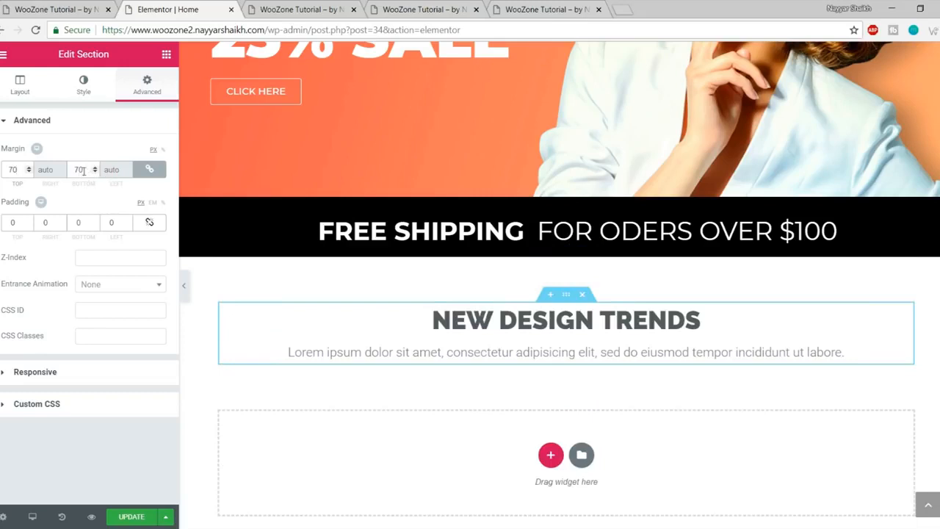
# Step: Unlink the margin values and set the section's bottom margin to 50
pyautogui.moveTo(83, 171); pyautogui.dragTo(67, 169)
pyautogui.click(153, 171)
pyautogui.doubleClick(86, 170)
pyautogui.write('50')
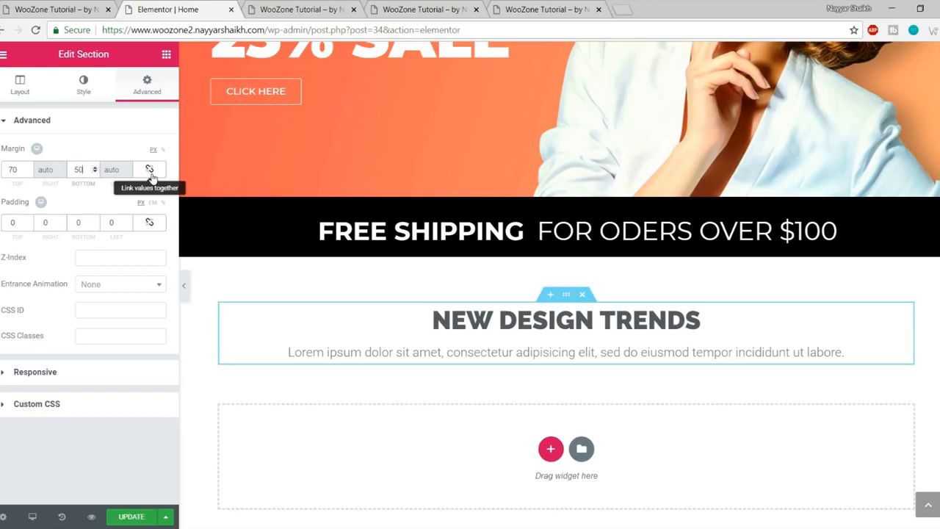
pyautogui.click(136, 183)
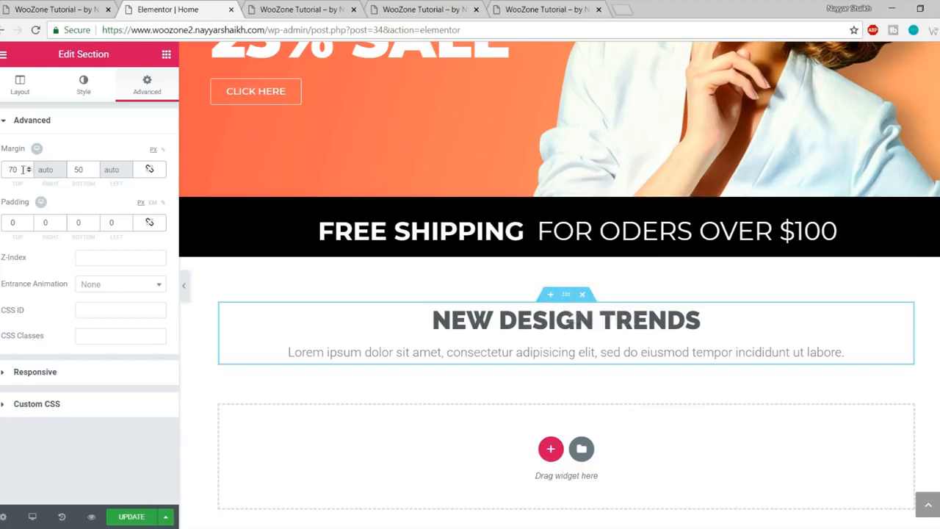
pyautogui.click(85, 172)
# Step: Update the page, preview it and compare with the live site
pyautogui.click(131, 518)
pyautogui.click(336, 8)
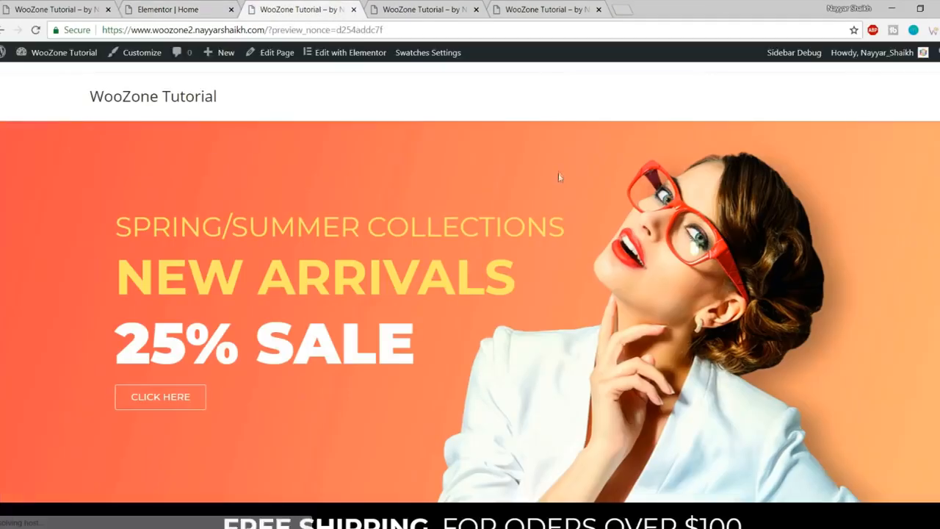
pyautogui.scroll(-3, 559, 176)
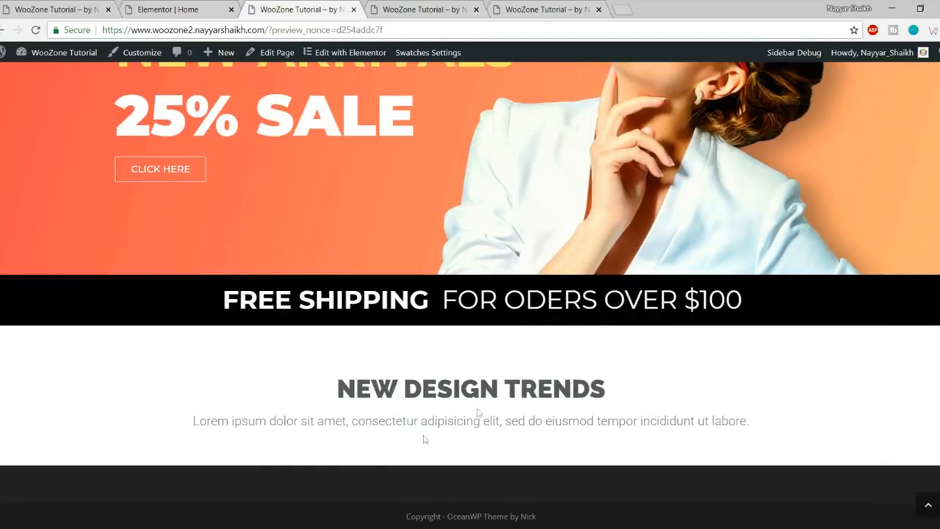
pyautogui.click(62, 7)
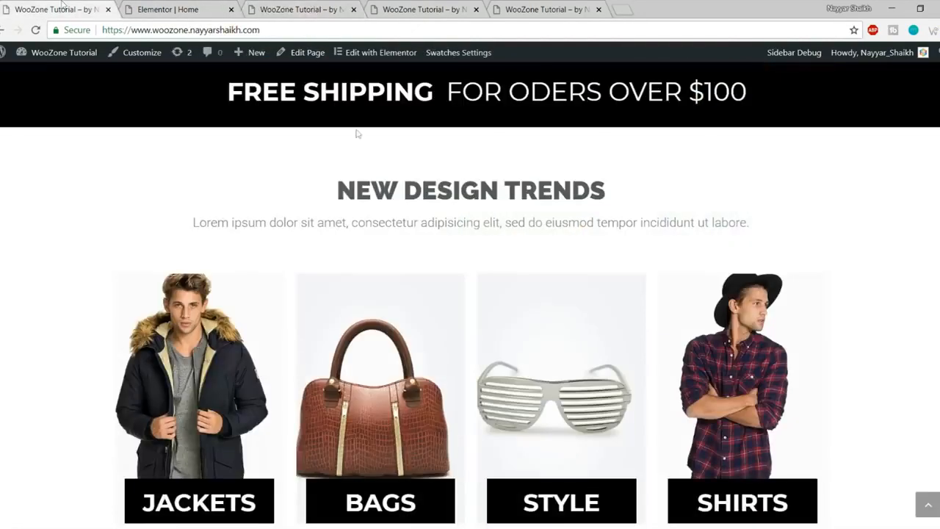
pyautogui.scroll(-2, 221, 257)
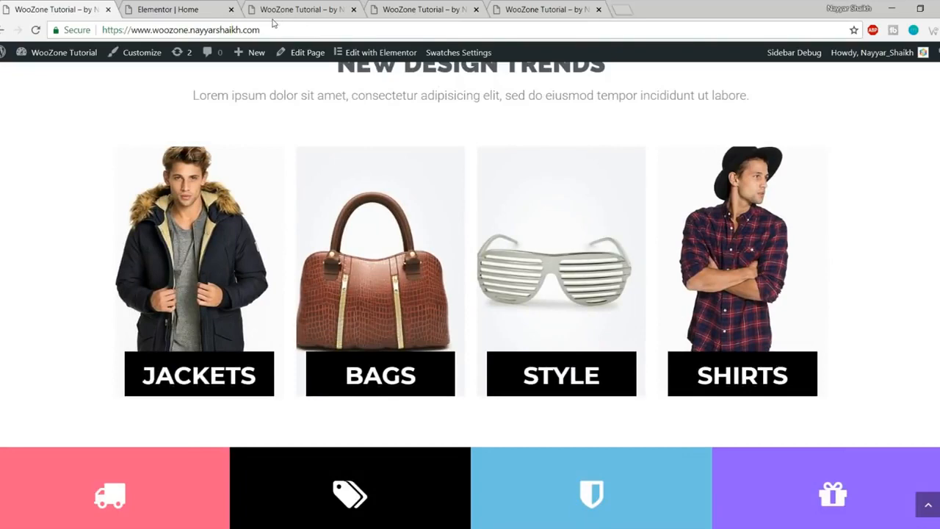
pyautogui.click(189, 8)
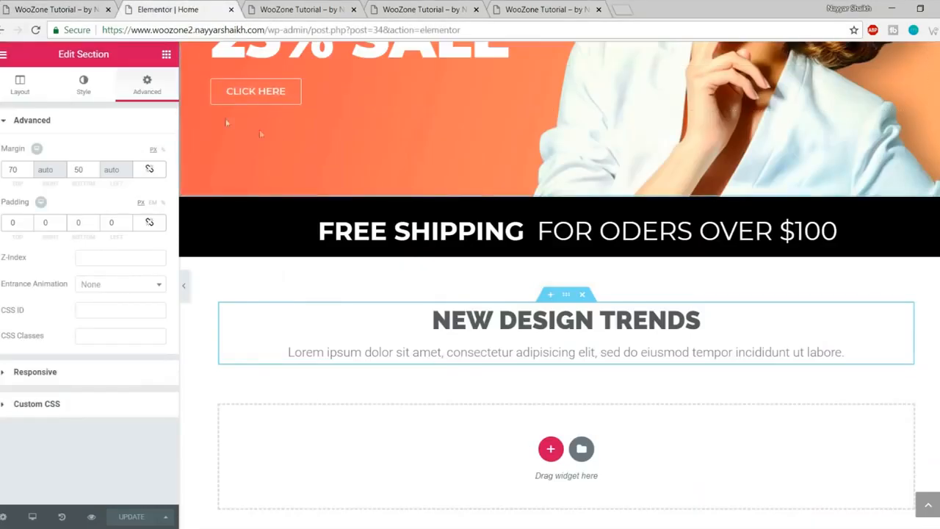
# Step: Place a Premium Banner widget in a new row under NEW DESIGN TRENDS
pyautogui.click(166, 56)
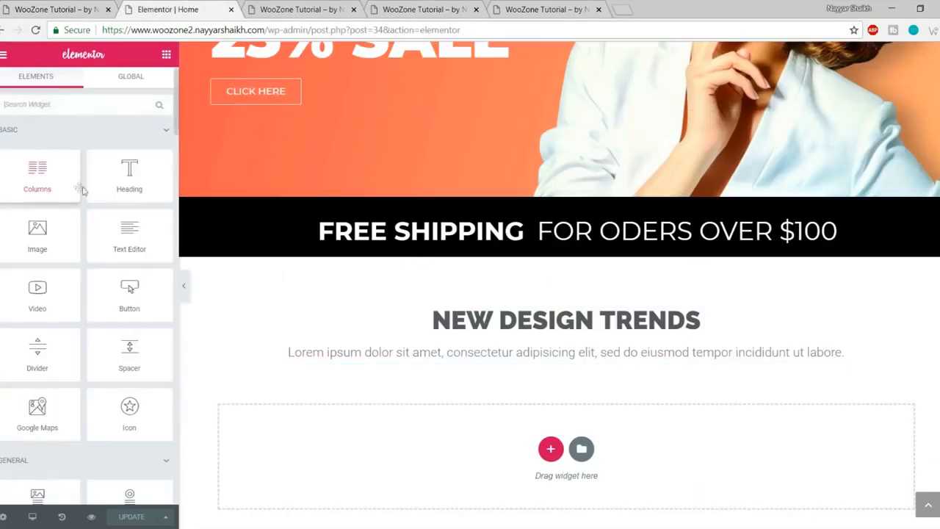
pyautogui.scroll(-3, 91, 261)
pyautogui.scroll(-10, 91, 262)
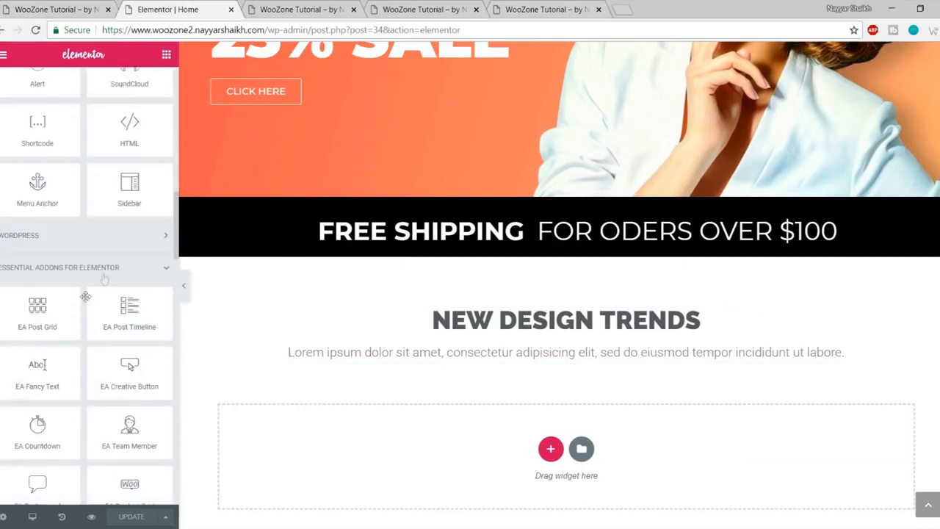
pyautogui.scroll(-10, 73, 308)
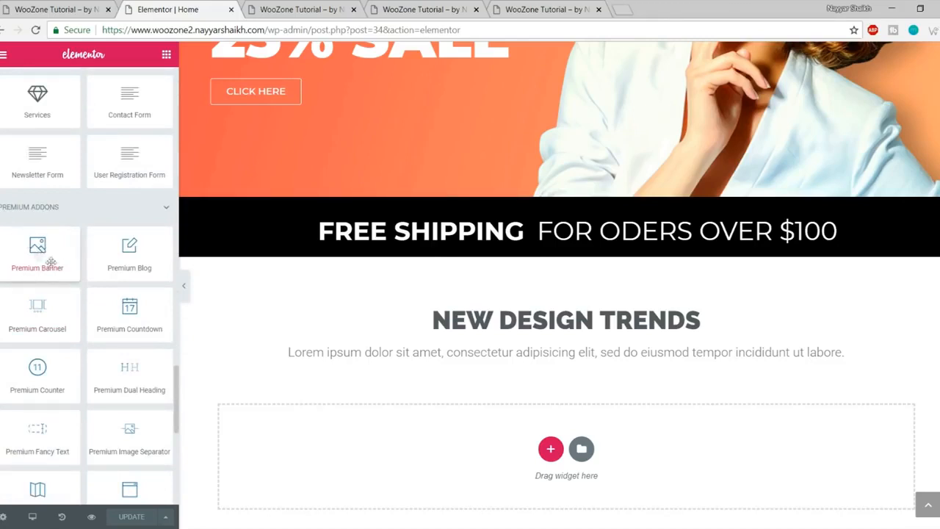
pyautogui.moveTo(5, 258); pyautogui.dragTo(513, 466)
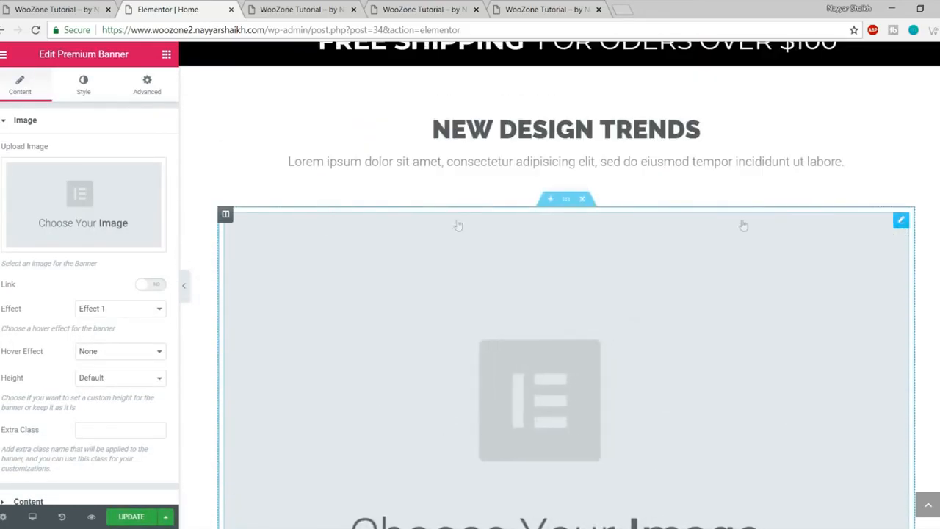
# Step: Add three more columns to the banner row, making four in total
pyautogui.rightClick(227, 217)
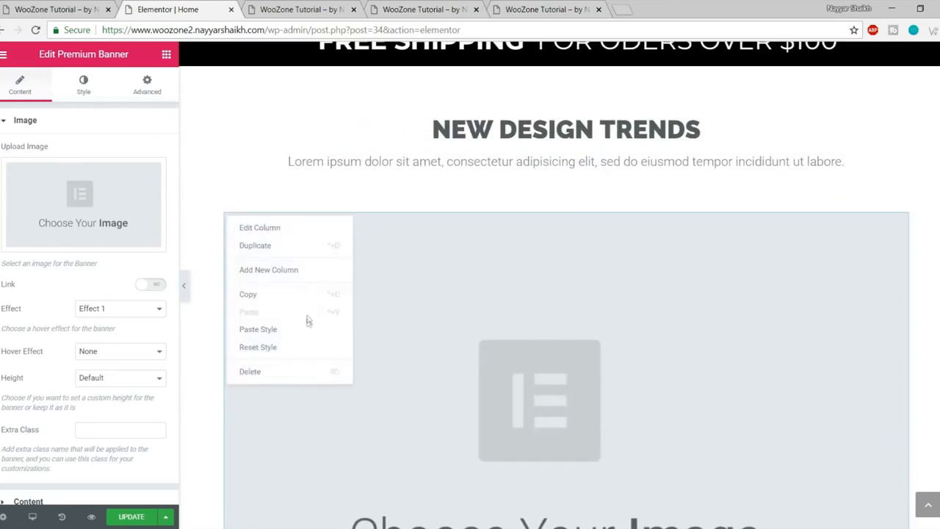
pyautogui.click(295, 270)
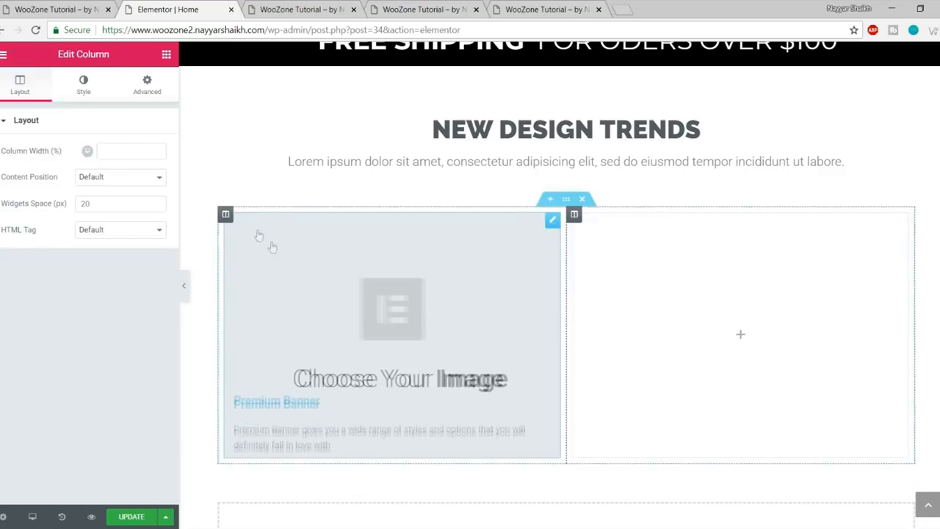
pyautogui.rightClick(228, 216)
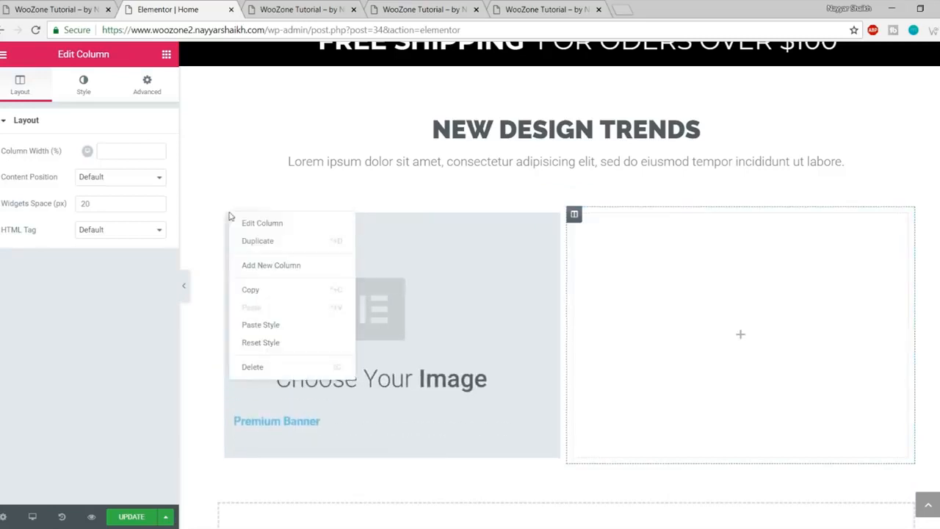
pyautogui.click(266, 264)
pyautogui.rightClick(224, 218)
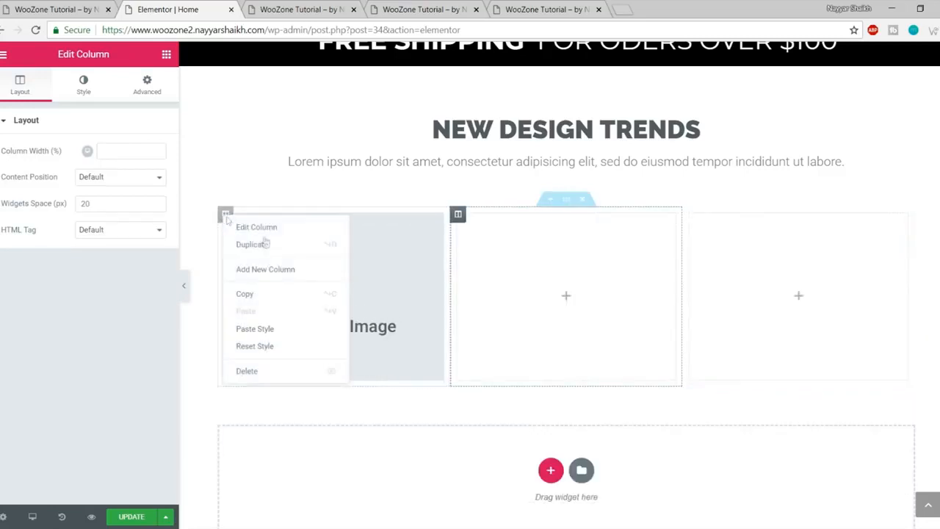
pyautogui.click(285, 271)
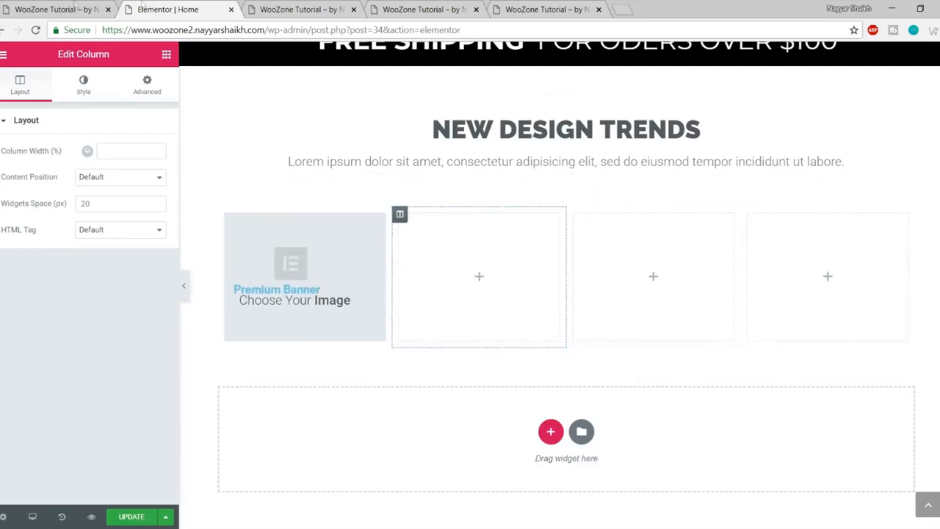
# Step: Check the live layout, then open the Premium Banner's settings to choose its image
pyautogui.click(75, 7)
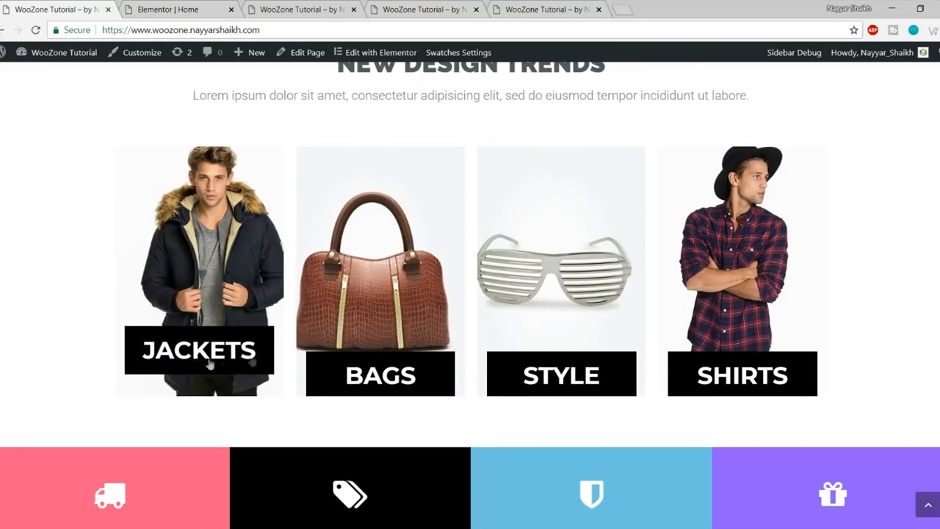
pyautogui.click(151, 6)
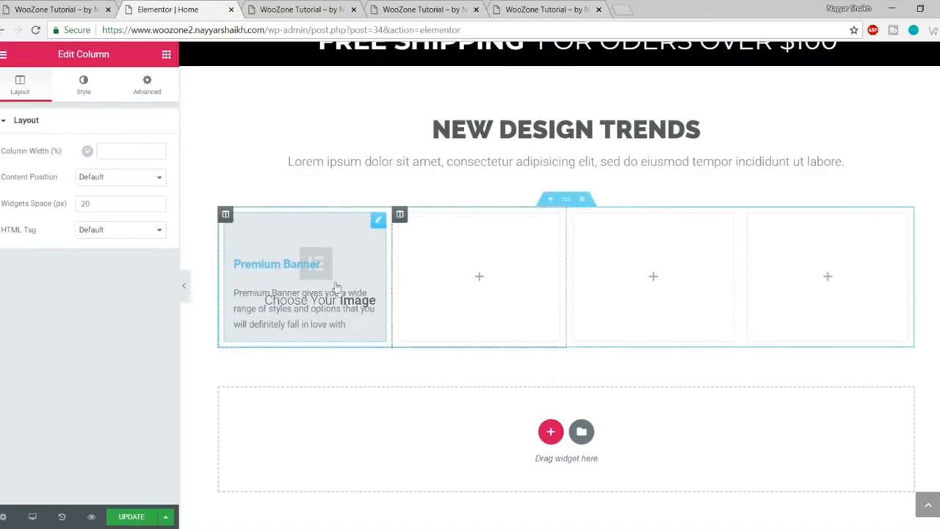
pyautogui.click(312, 261)
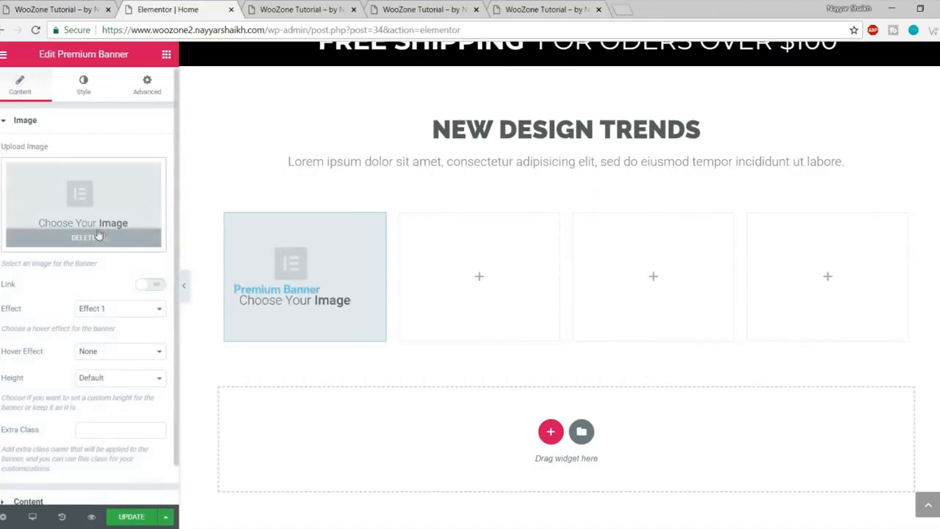
pyautogui.click(115, 237)
# Step: Open the banner's image picker and start browsing the computer for an image to upload
pyautogui.click(85, 201)
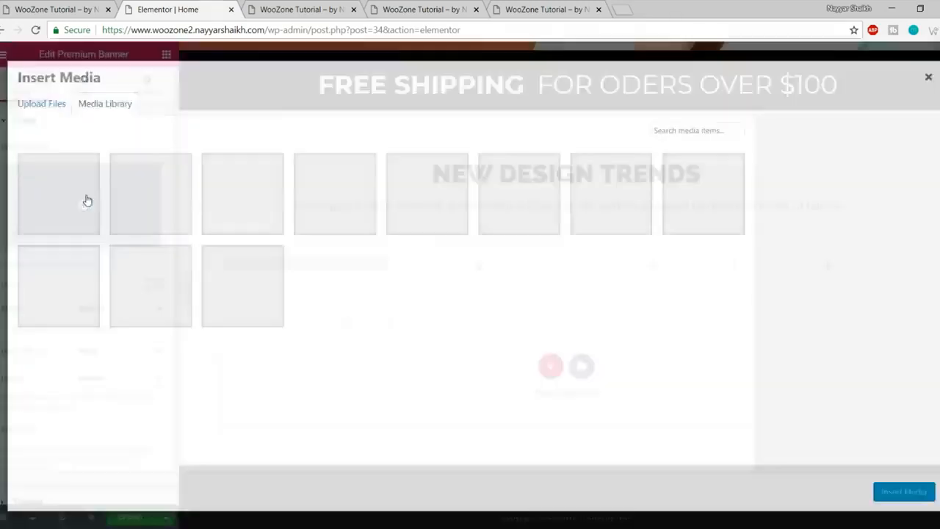
pyautogui.click(44, 104)
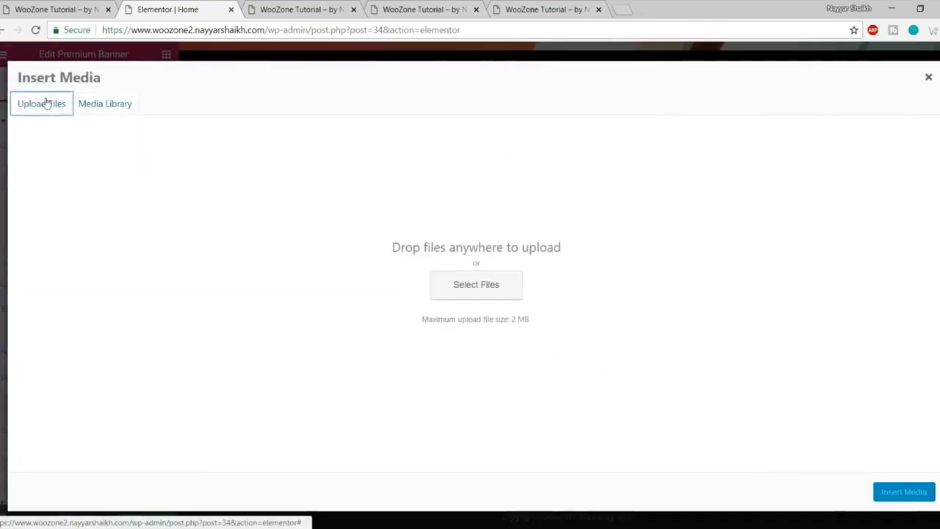
pyautogui.click(490, 285)
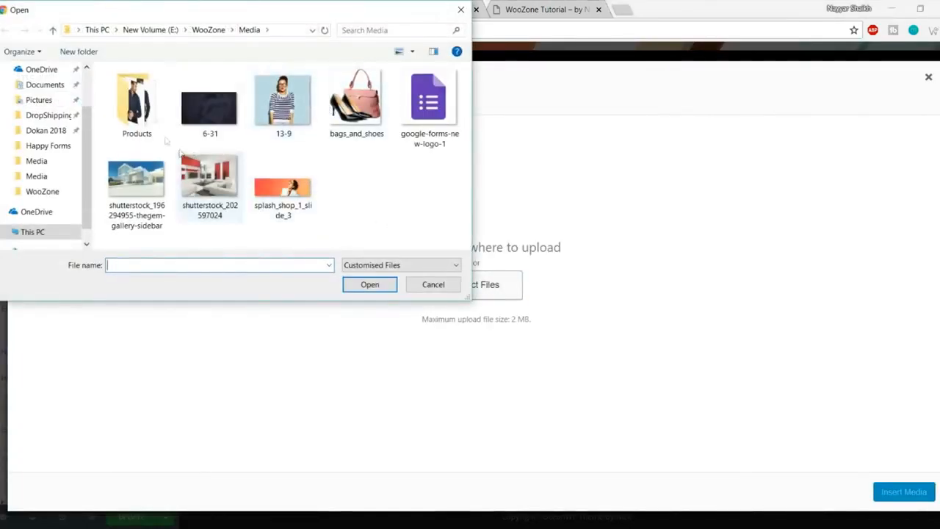
pyautogui.doubleClick(137, 103)
pyautogui.scroll(-1, 279, 158)
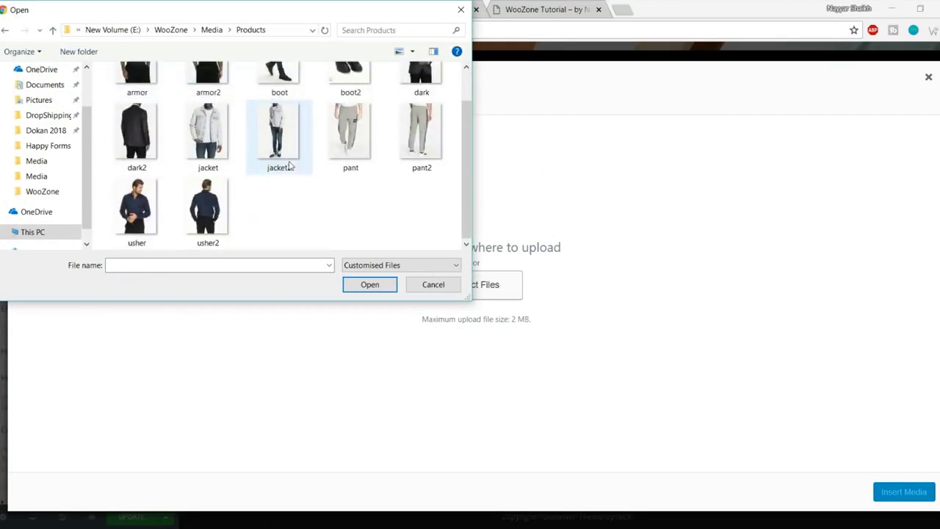
pyautogui.scroll(1, 286, 161)
pyautogui.click(114, 31)
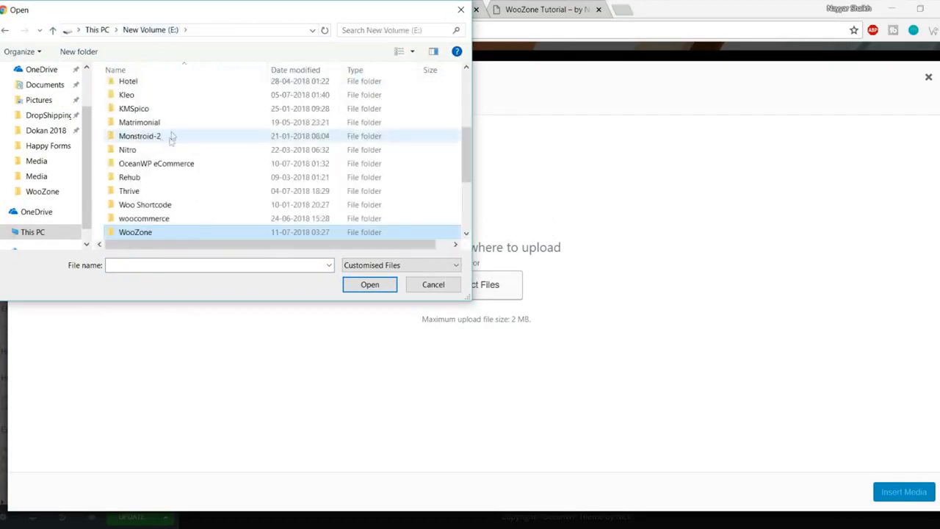
# Step: Upload 1_1-5-1-thegem-product-catalog from OceanWP eCommerce\Media and insert it into the banner
pyautogui.click(180, 165)
pyautogui.doubleClick(180, 165)
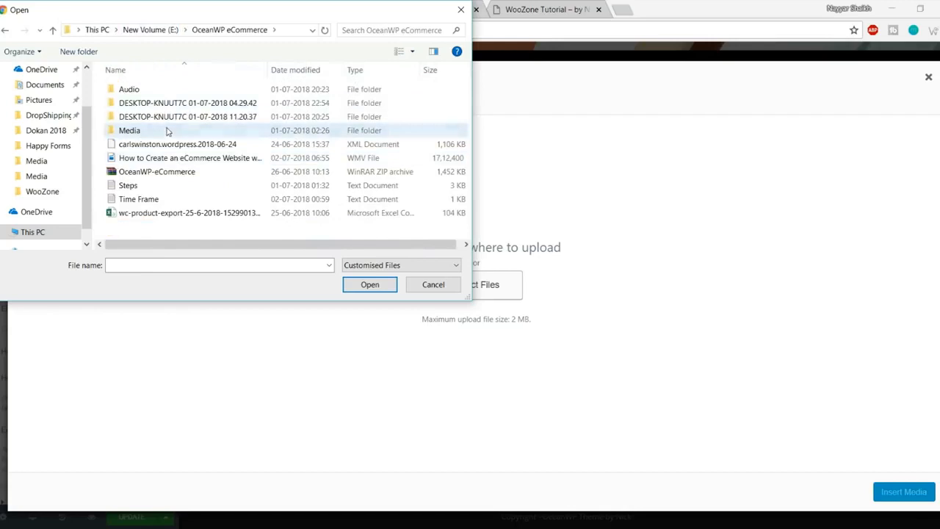
pyautogui.doubleClick(168, 130)
pyautogui.click(209, 99)
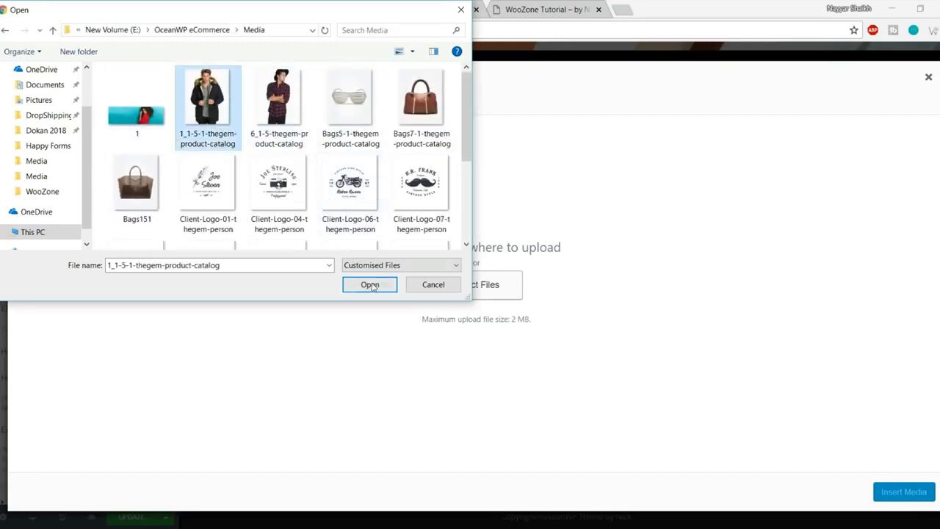
pyautogui.click(370, 284)
pyautogui.click(903, 492)
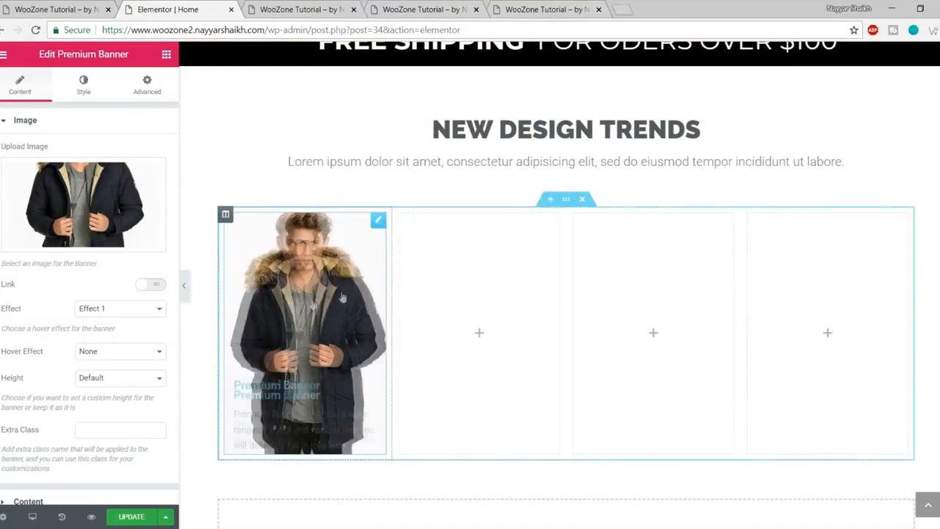
# Step: Keep the banner's effect set to its first option
pyautogui.scroll(-1, 76, 302)
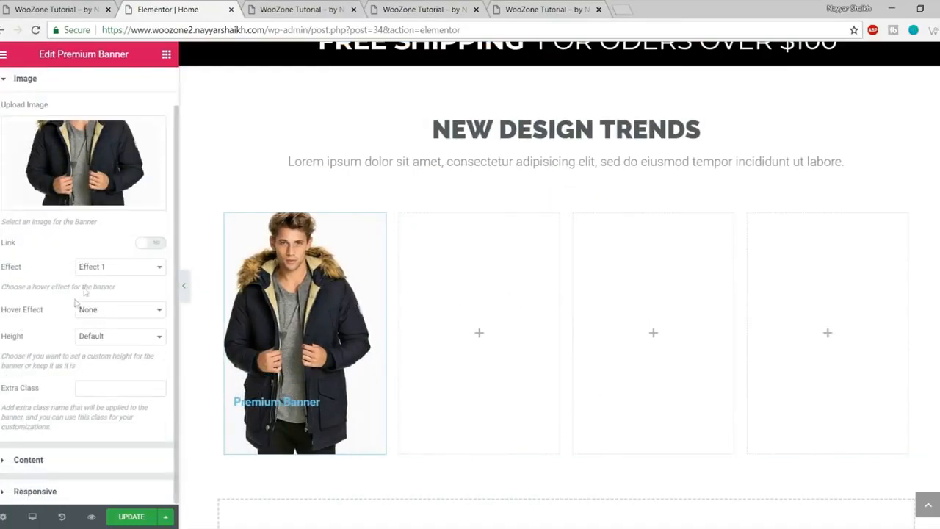
pyautogui.click(94, 270)
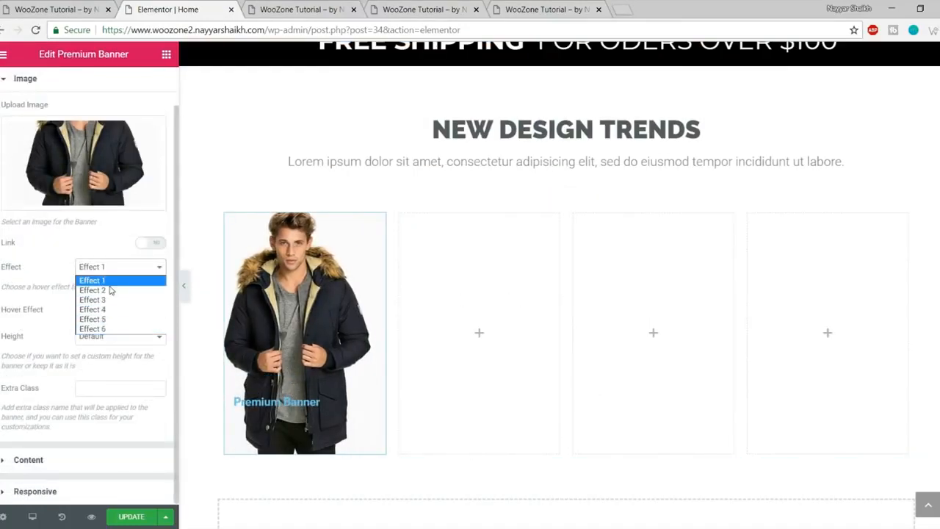
pyautogui.click(107, 281)
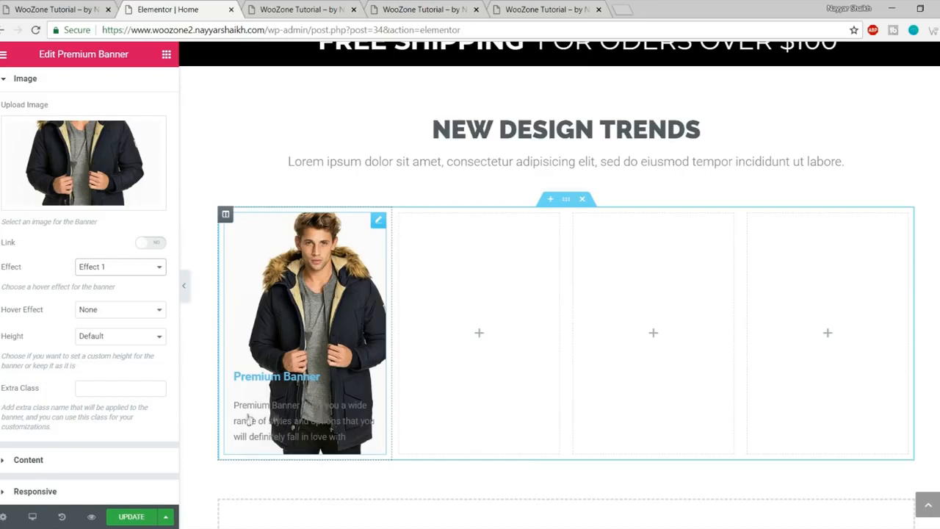
# Step: Delete the banner's default description and change its title to JACKETS
pyautogui.click(73, 464)
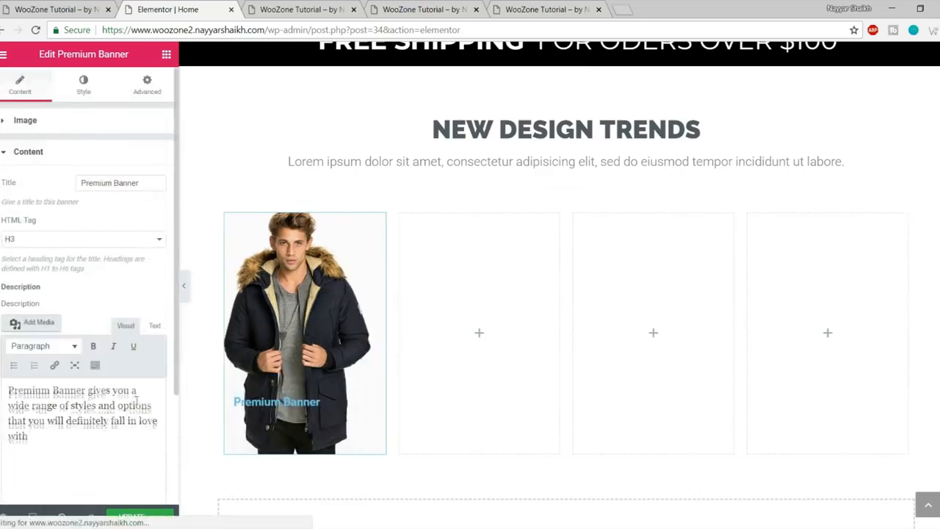
pyautogui.moveTo(89, 445); pyautogui.dragTo(4, 363)
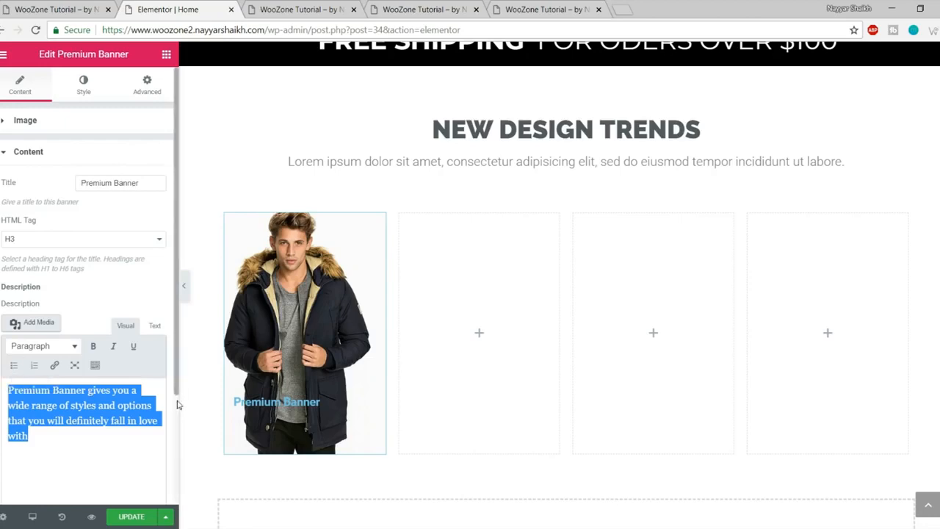
pyautogui.press('BackSpace')
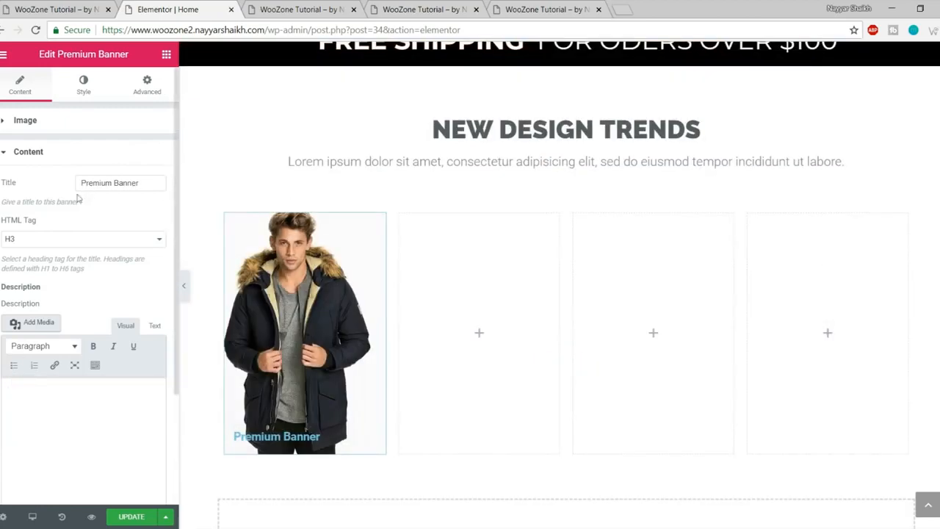
pyautogui.moveTo(138, 183); pyautogui.dragTo(71, 192)
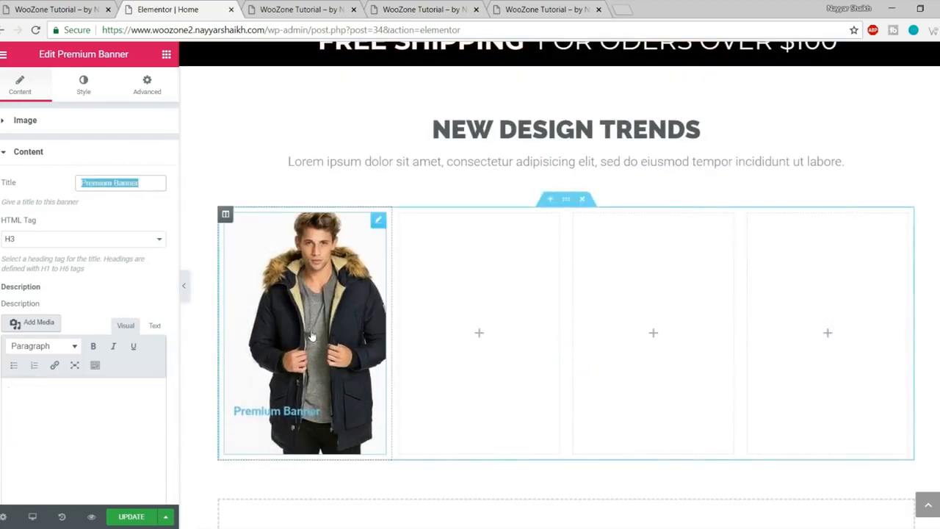
pyautogui.write('JACKETS')
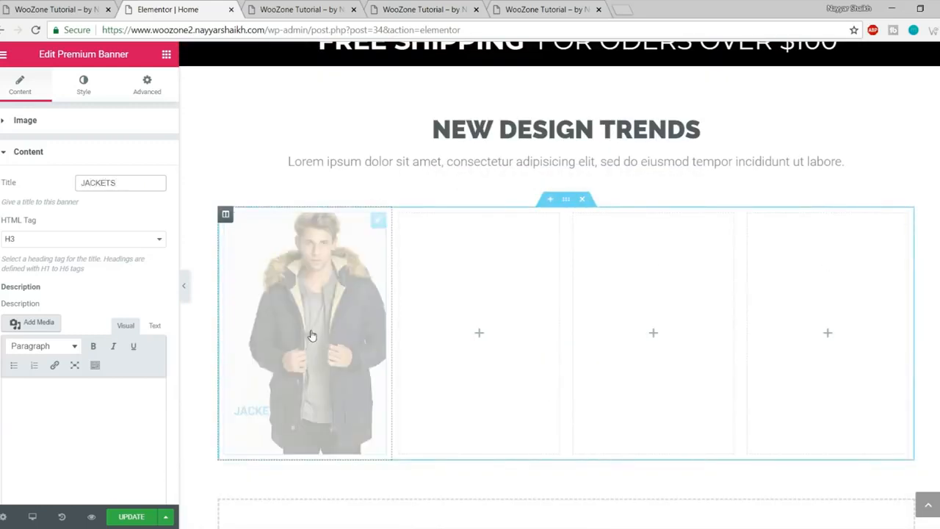
# Step: Centre-align the JACKETS title on the banner
pyautogui.scroll(-2, 147, 373)
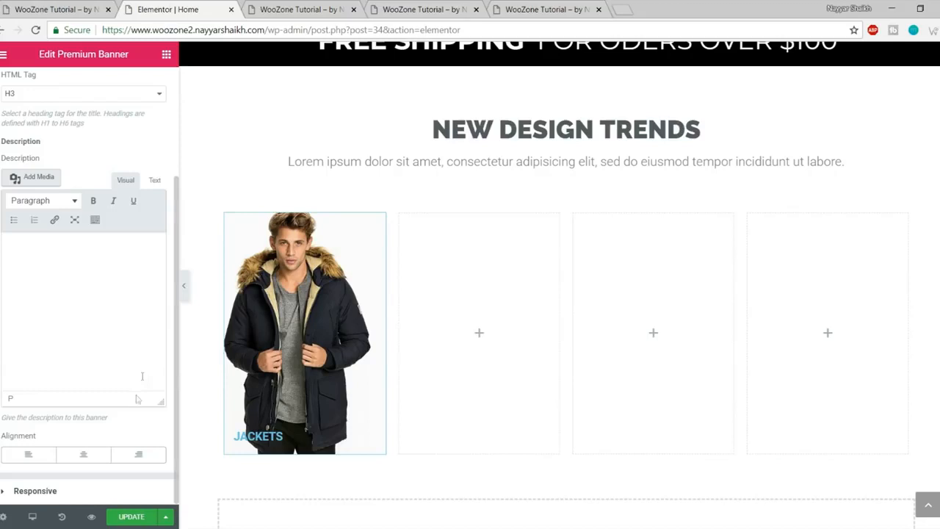
pyautogui.click(85, 456)
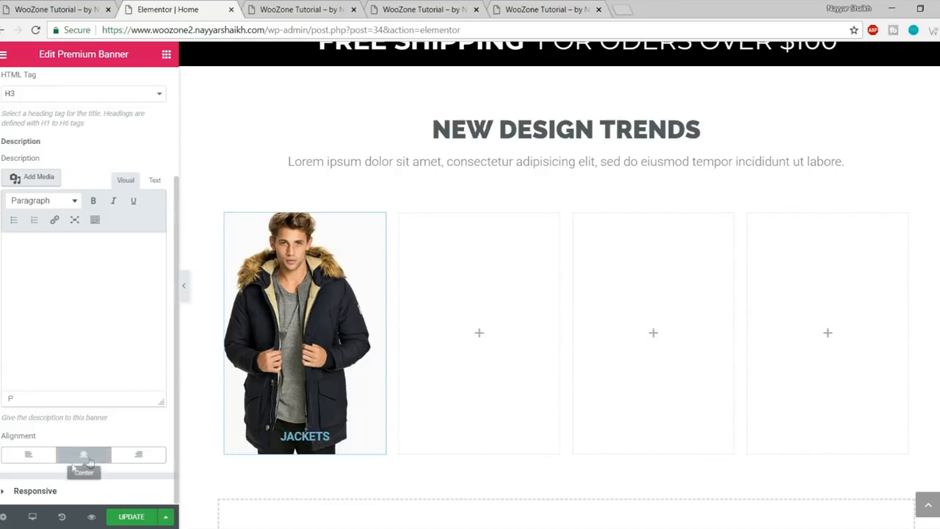
pyautogui.scroll(2, 147, 461)
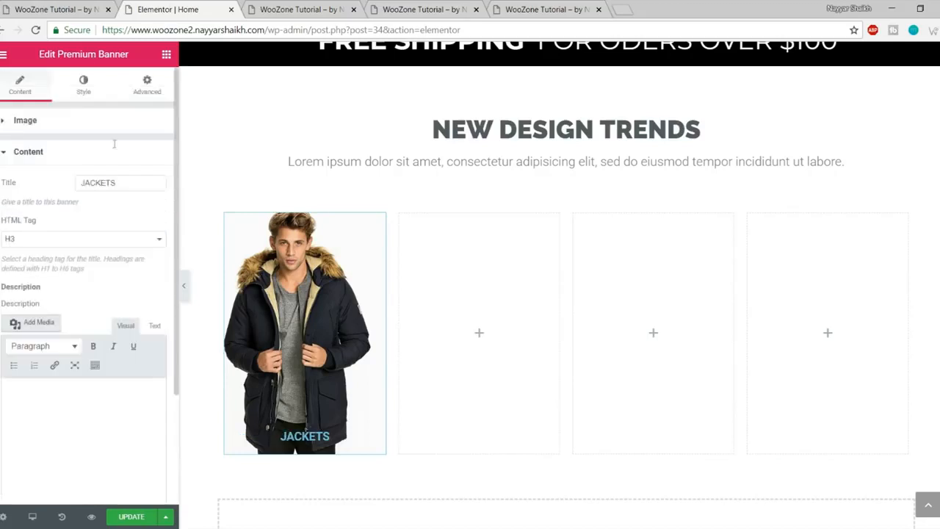
# Step: Set the banner title typography to Montserrat, size 37, weight 700
pyautogui.click(82, 90)
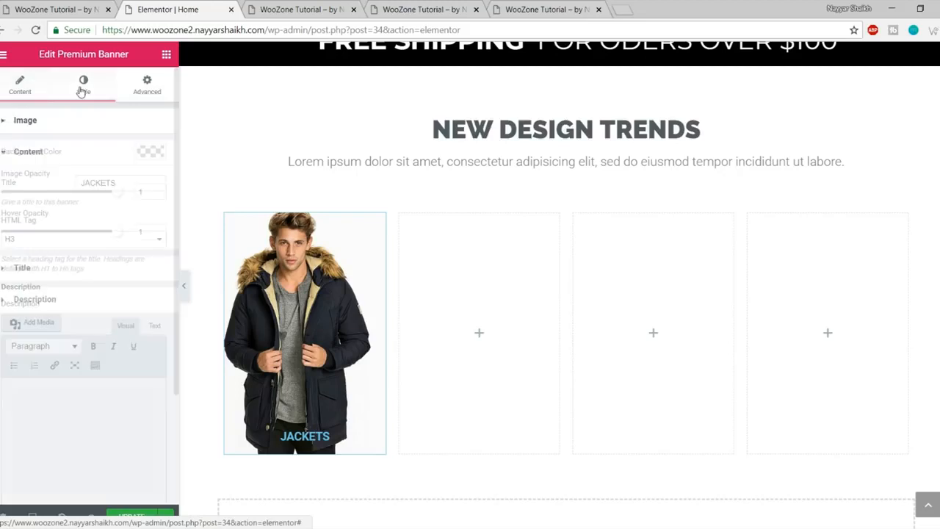
pyautogui.click(78, 270)
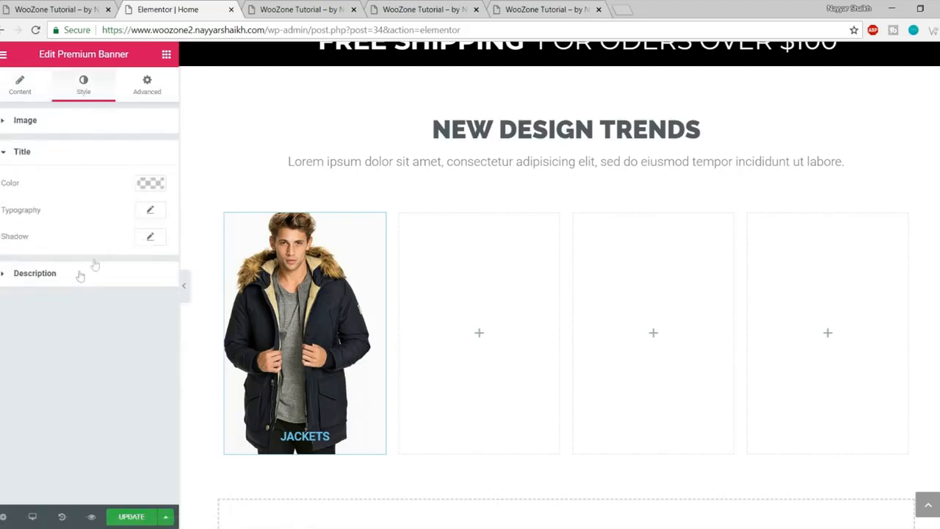
pyautogui.click(150, 213)
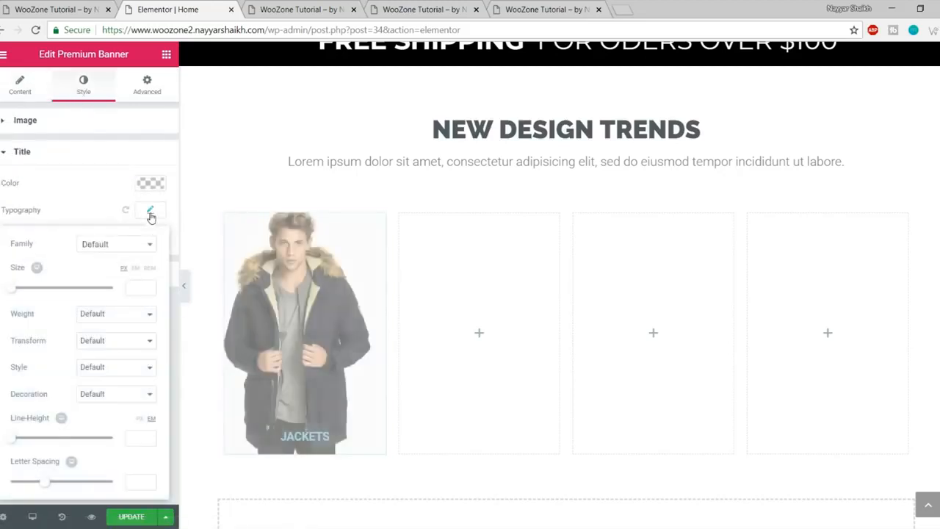
pyautogui.click(107, 250)
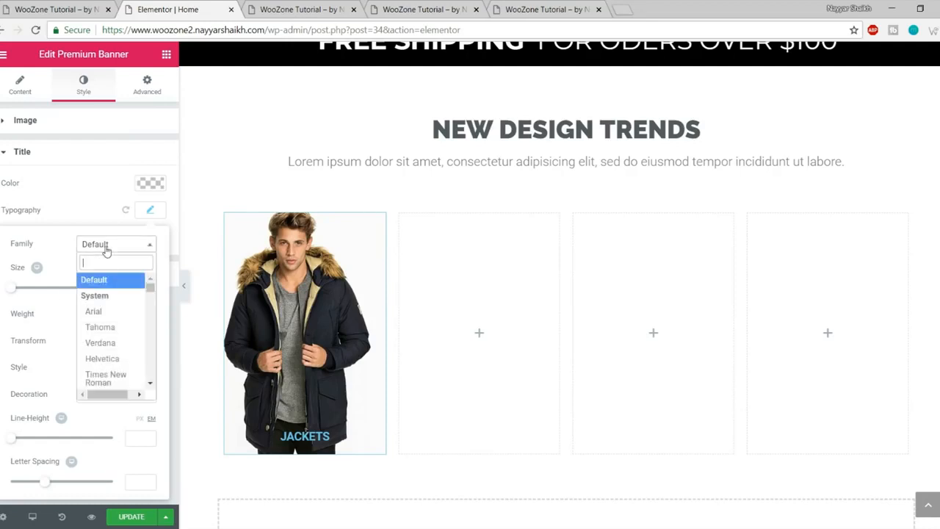
pyautogui.write('monts')
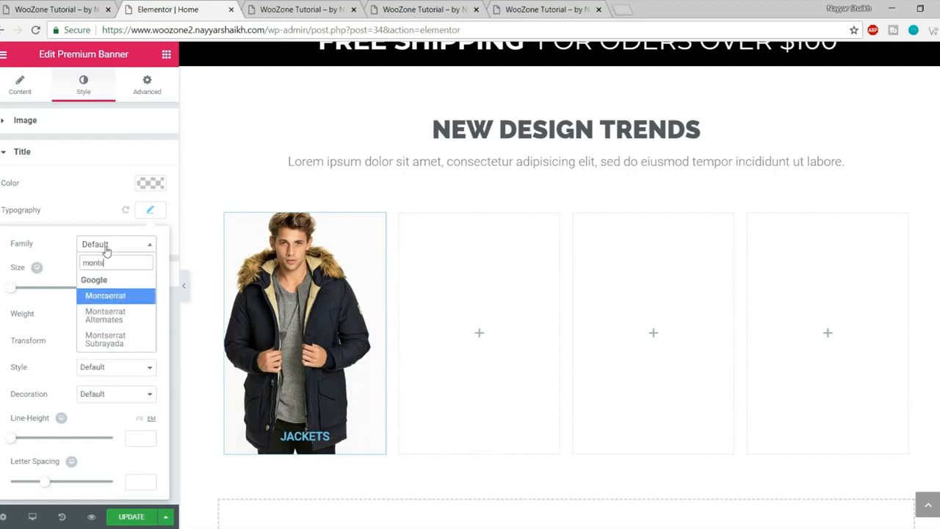
pyautogui.press('Return')
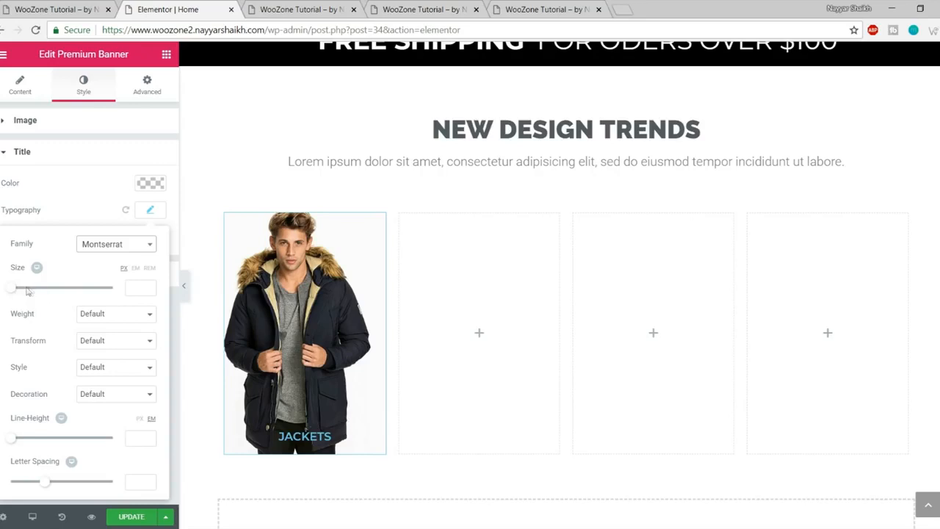
pyautogui.moveTo(12, 289); pyautogui.dragTo(29, 289)
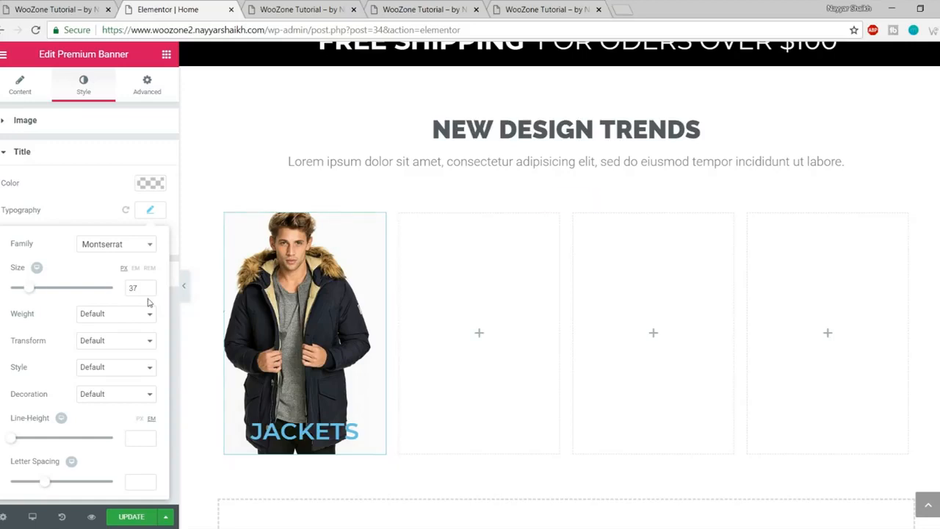
pyautogui.click(105, 323)
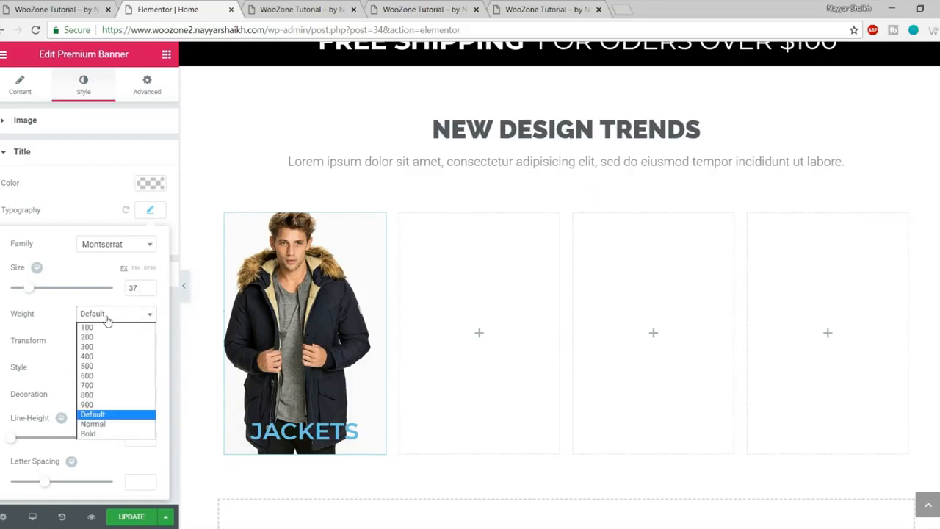
pyautogui.click(102, 386)
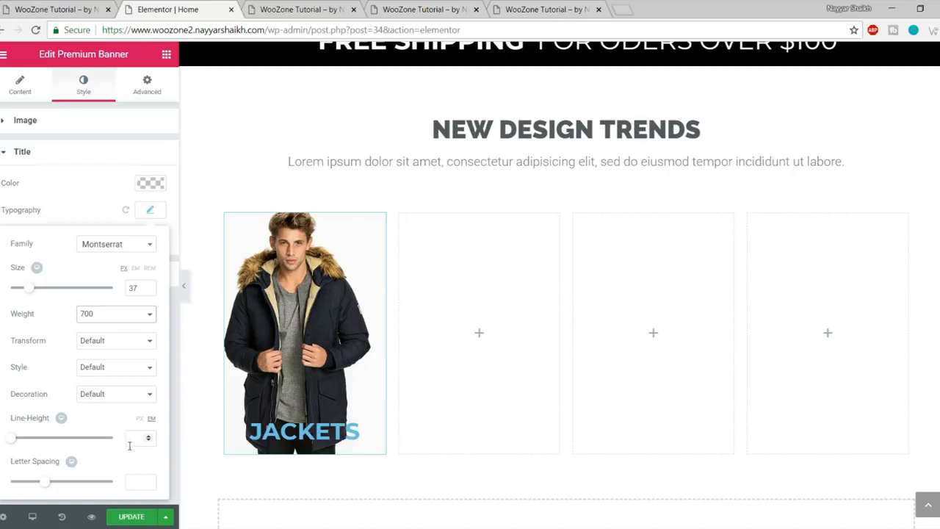
# Step: Make the JACKETS title white (#ffffff) and compare it with the live store's banners
pyautogui.click(150, 183)
pyautogui.click(116, 335)
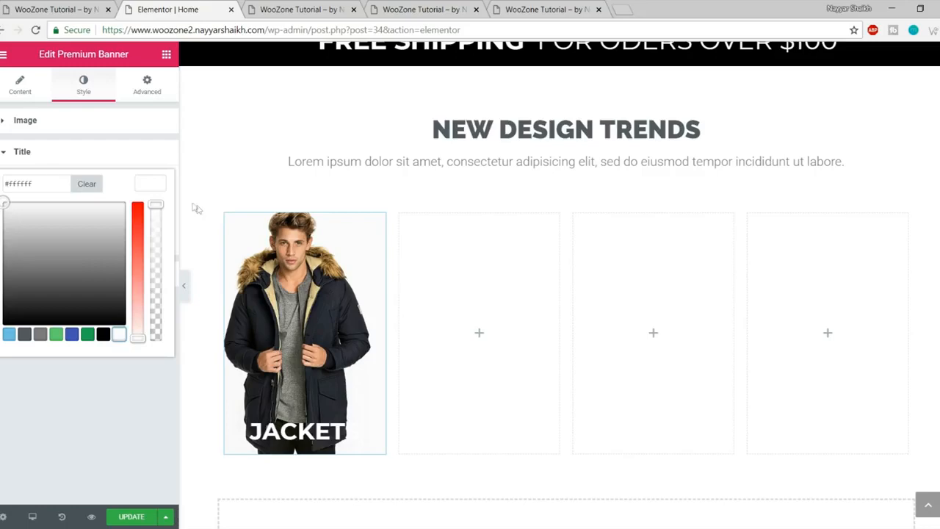
pyautogui.click(145, 187)
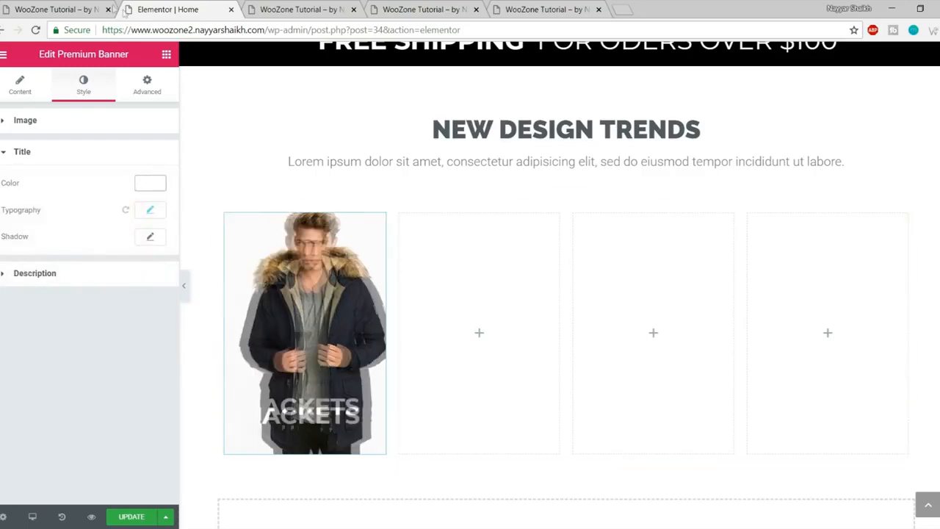
pyautogui.click(72, 6)
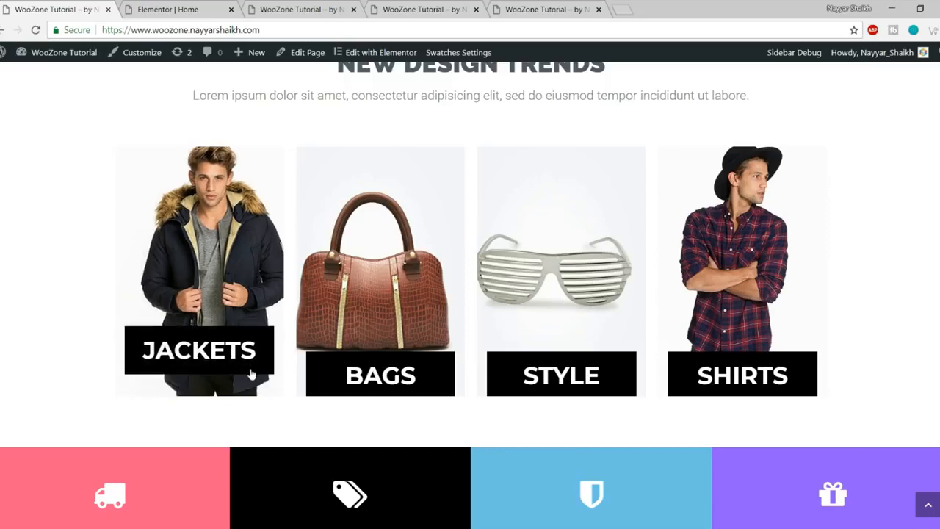
pyautogui.click(178, 5)
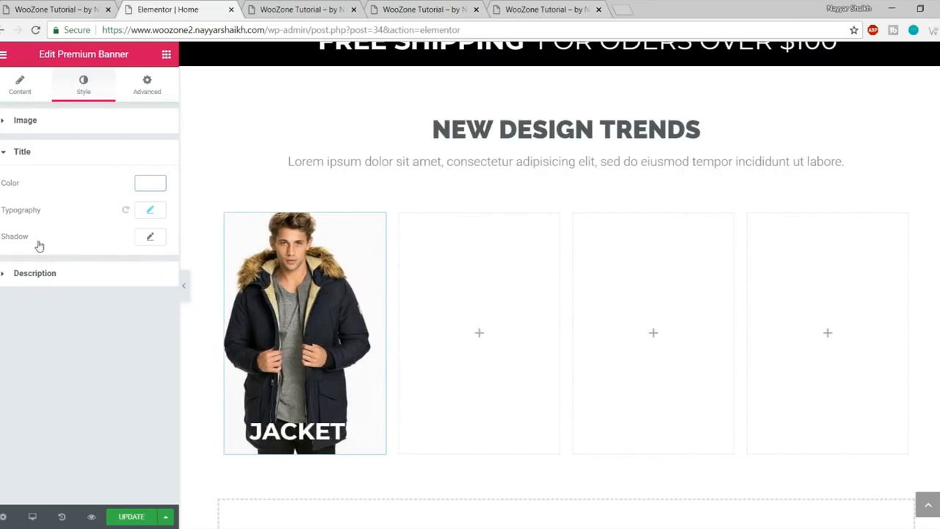
# Step: Raise the JACKETS title line height to about 2 em, update the page, and preview the banner
pyautogui.click(152, 211)
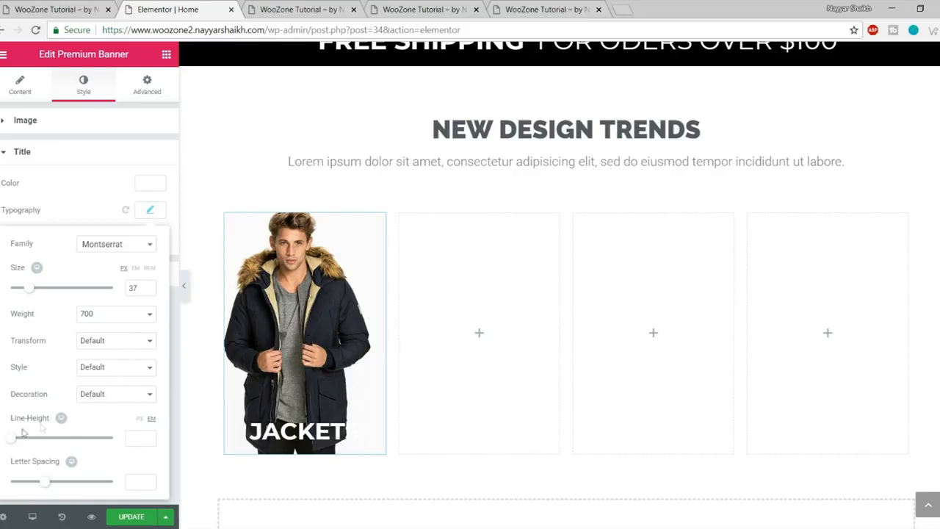
pyautogui.moveTo(18, 440); pyautogui.dragTo(35, 445)
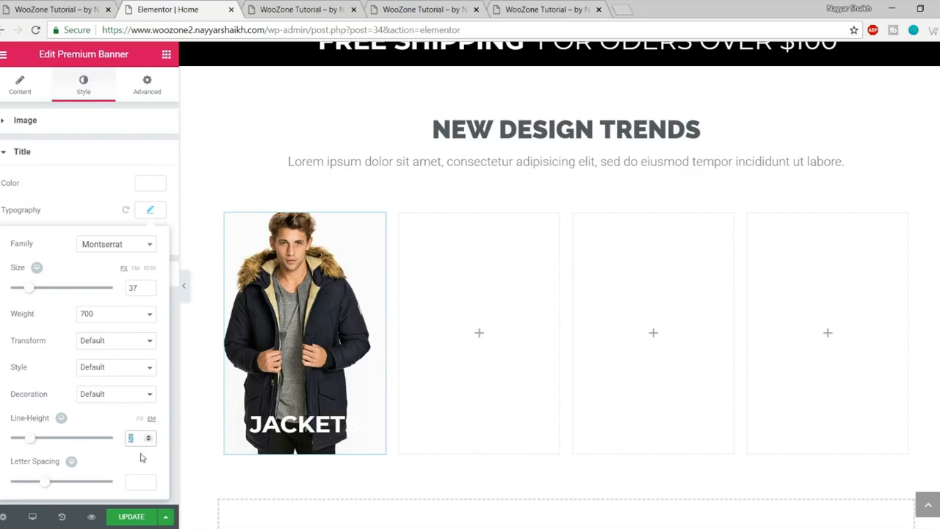
pyautogui.click(132, 517)
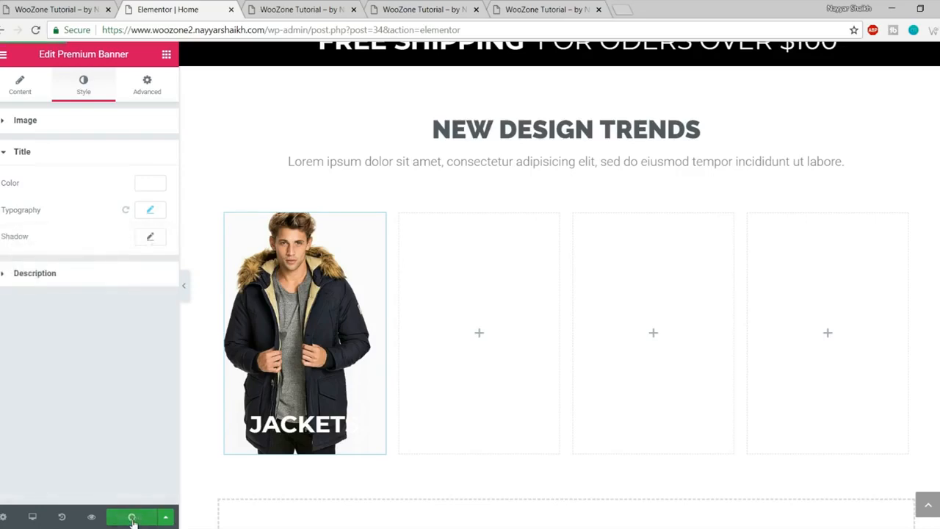
pyautogui.click(326, 10)
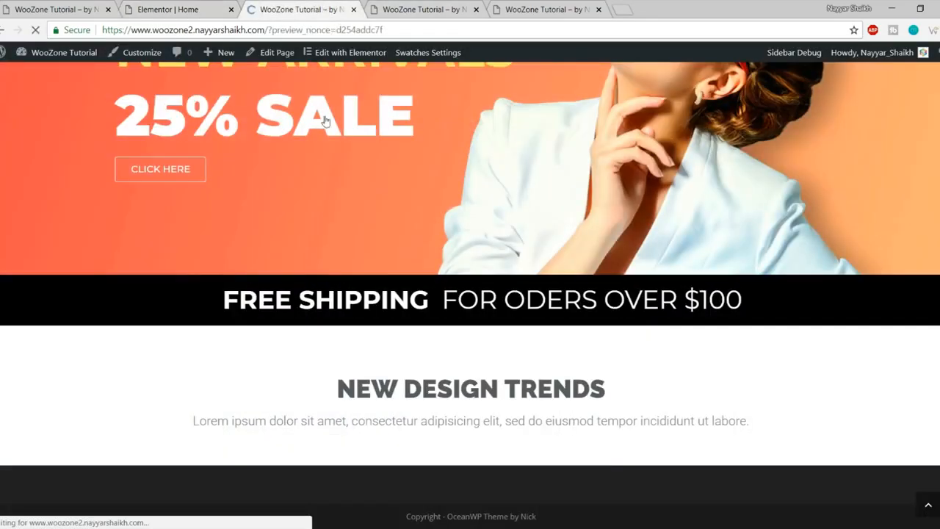
pyautogui.scroll(-6, 355, 176)
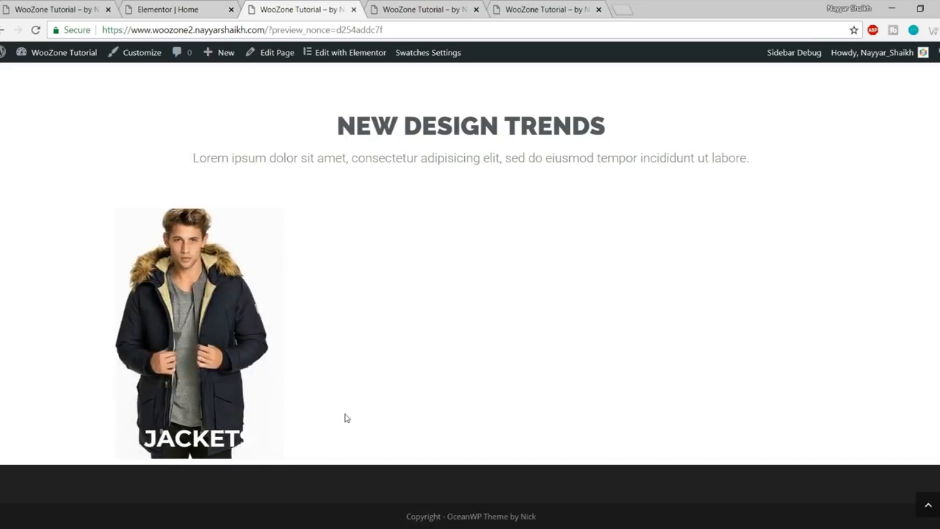
# Step: Inspect the JACKETS title's h3 element in DevTools and start a new style rule for it
pyautogui.rightClick(200, 419)
pyautogui.click(218, 414)
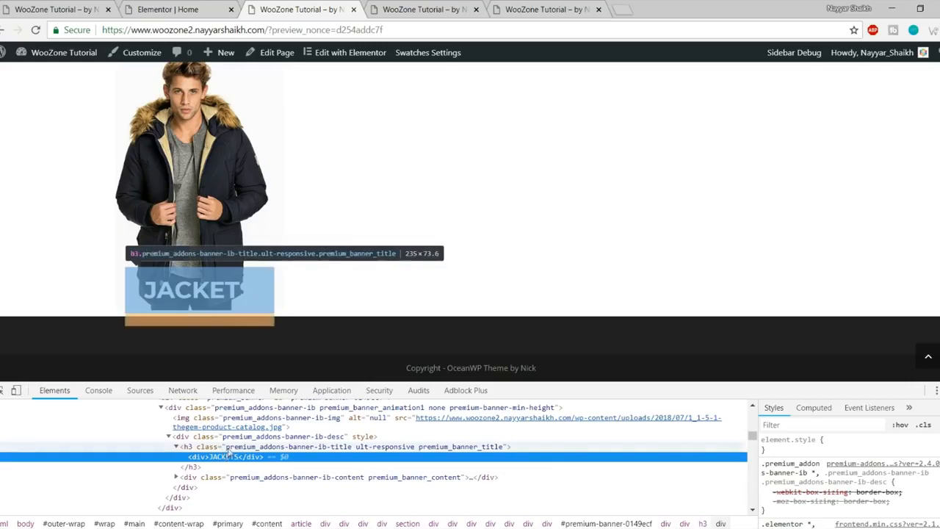
pyautogui.click(228, 448)
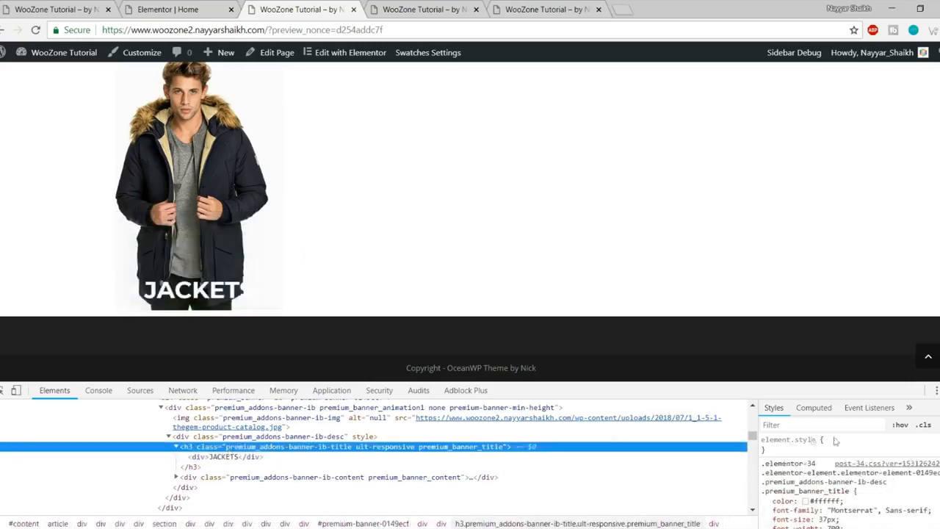
pyautogui.click(938, 426)
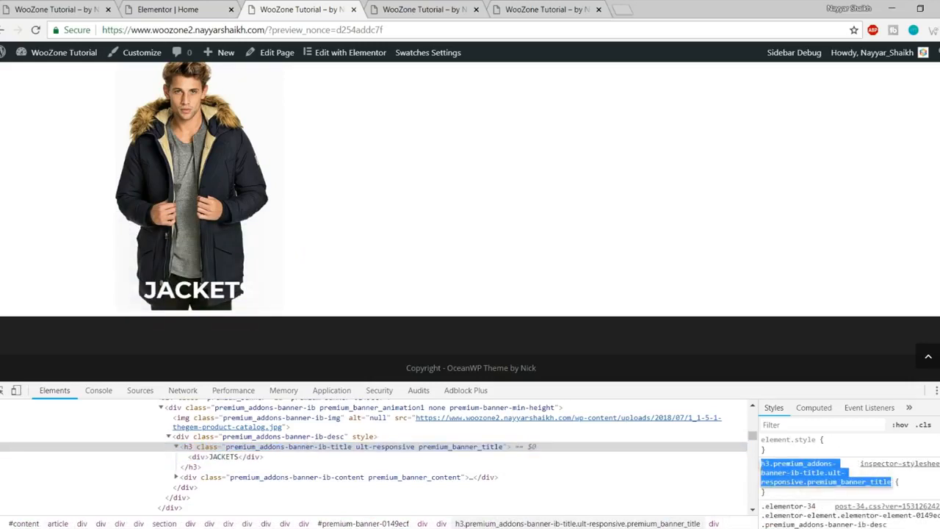
pyautogui.click(797, 492)
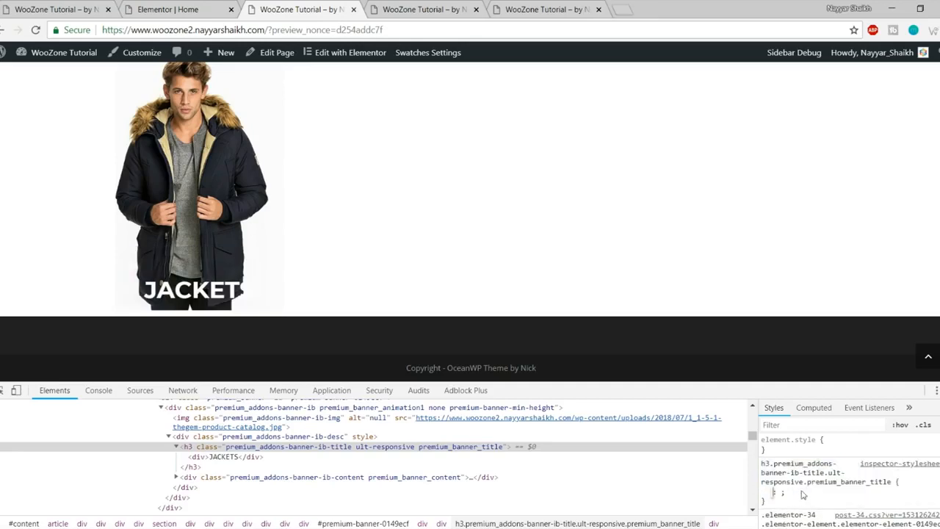
pyautogui.write('ba')
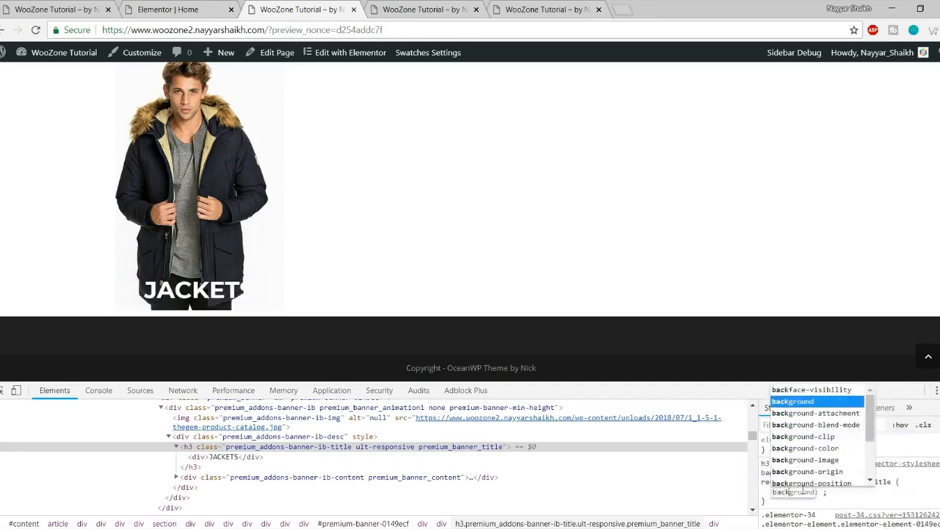
pyautogui.write('ck')
pyautogui.press('Tab')
pyautogui.press('Escape')
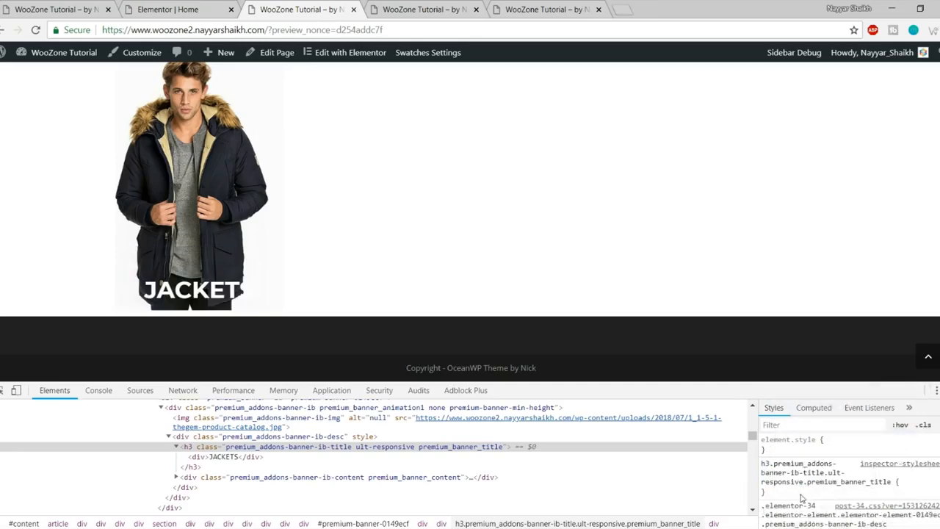
# Step: Give the new h3 rule background-color: black and select the rule text for copying
pyautogui.click(802, 498)
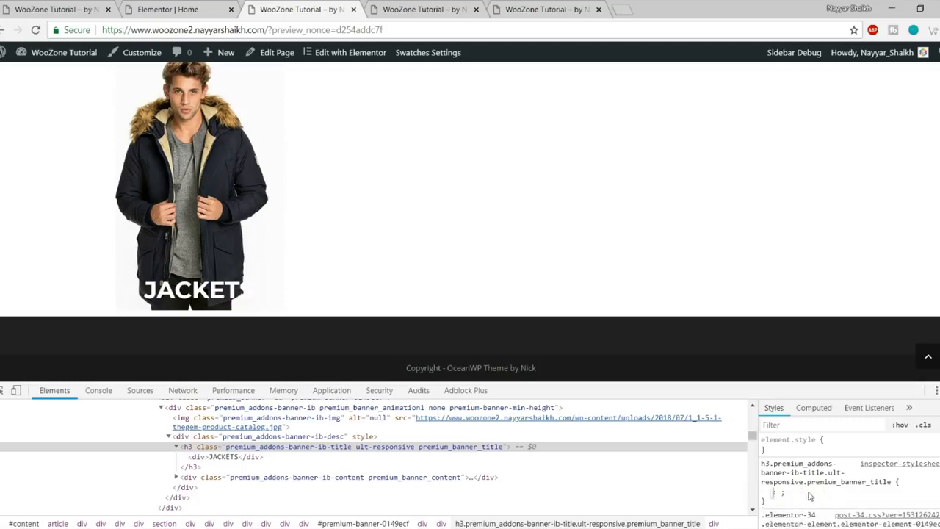
pyautogui.write('backg')
pyautogui.press('Down')
pyautogui.press('Down')
pyautogui.press('Down')
pyautogui.press('Down')
pyautogui.press('Down')
pyautogui.press('Up')
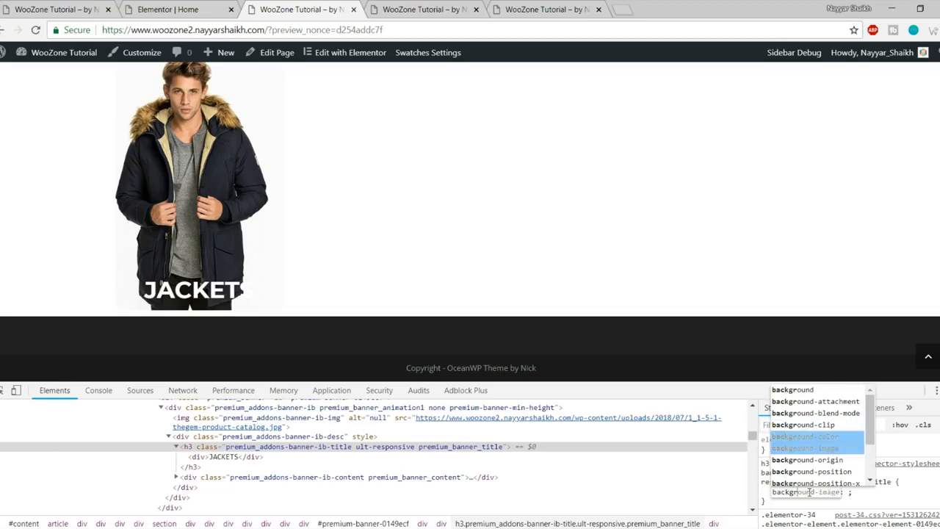
pyautogui.press('Return')
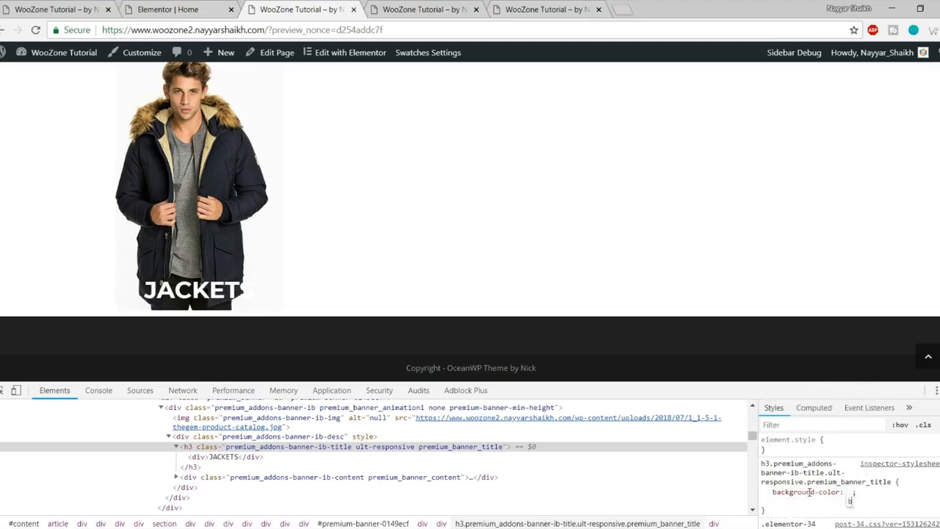
pyautogui.write('bla')
pyautogui.press('Return')
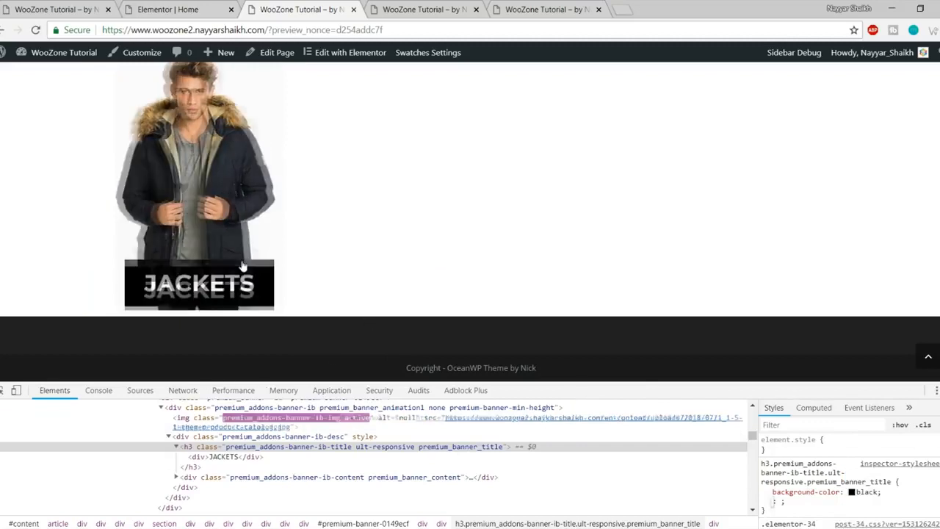
pyautogui.click(806, 505)
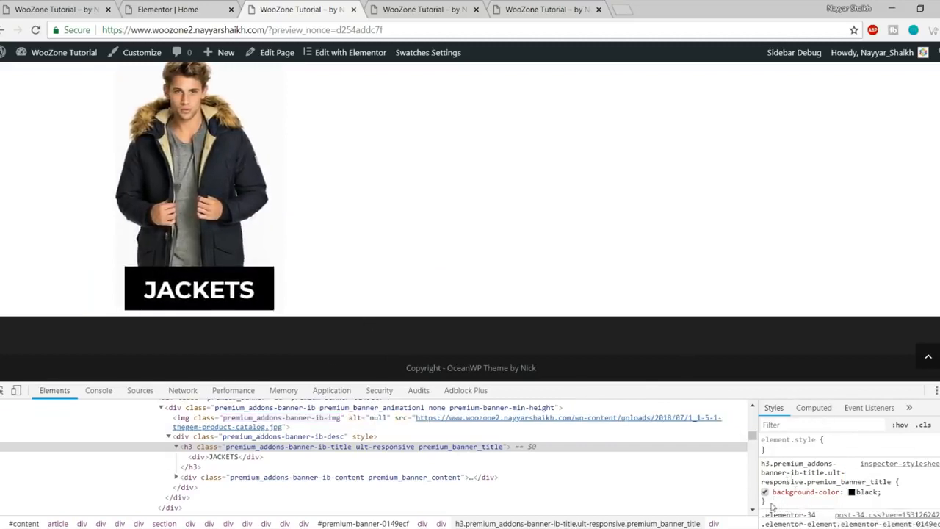
pyautogui.moveTo(771, 507); pyautogui.dragTo(761, 463)
pyautogui.hotkey('ctrl', 'c')
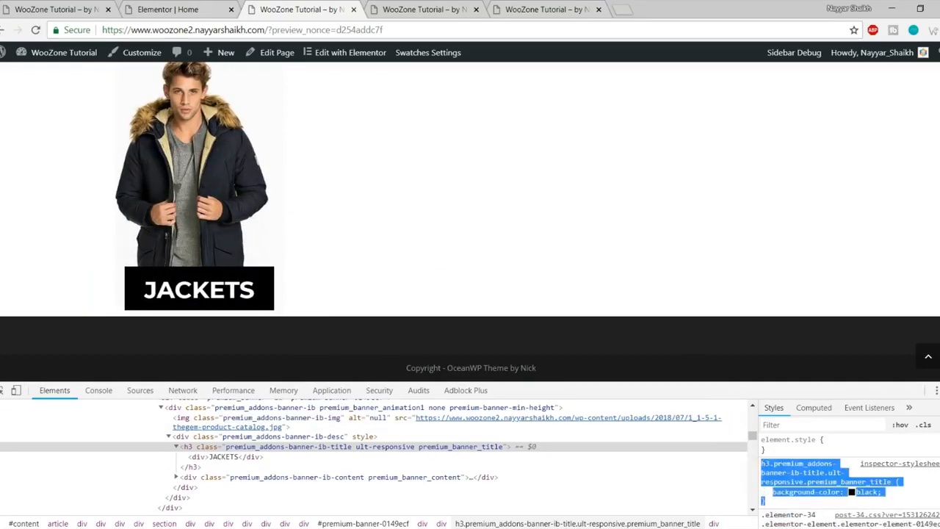
# Step: Strip the preview query from the site address and load the live site
pyautogui.click(216, 6)
pyautogui.click(423, 8)
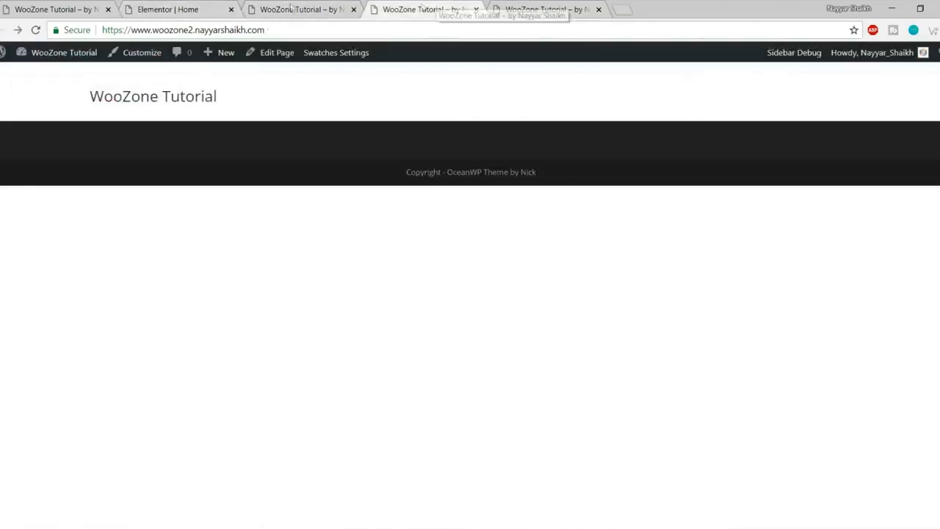
pyautogui.click(286, 13)
pyautogui.scroll(6, 356, 141)
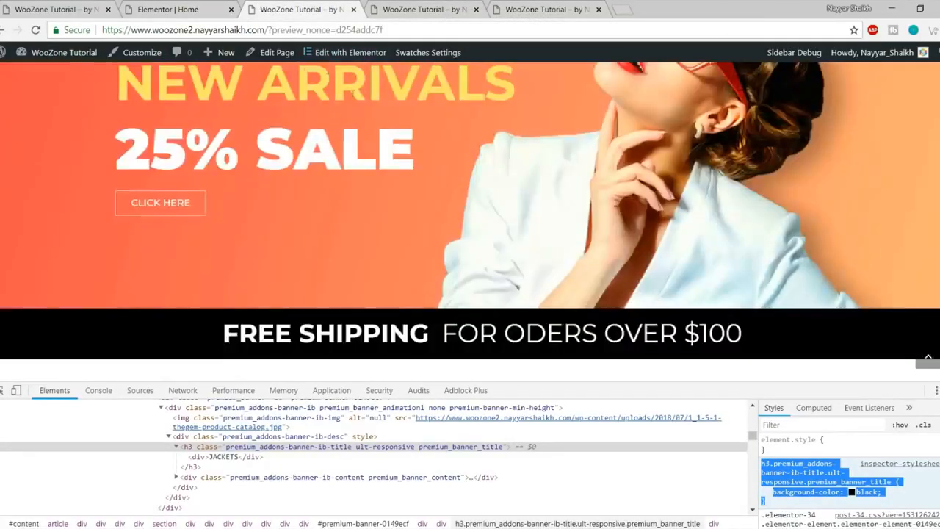
pyautogui.scroll(-3, 307, 67)
pyautogui.moveTo(265, 30); pyautogui.dragTo(389, 31)
pyautogui.press('BackSpace')
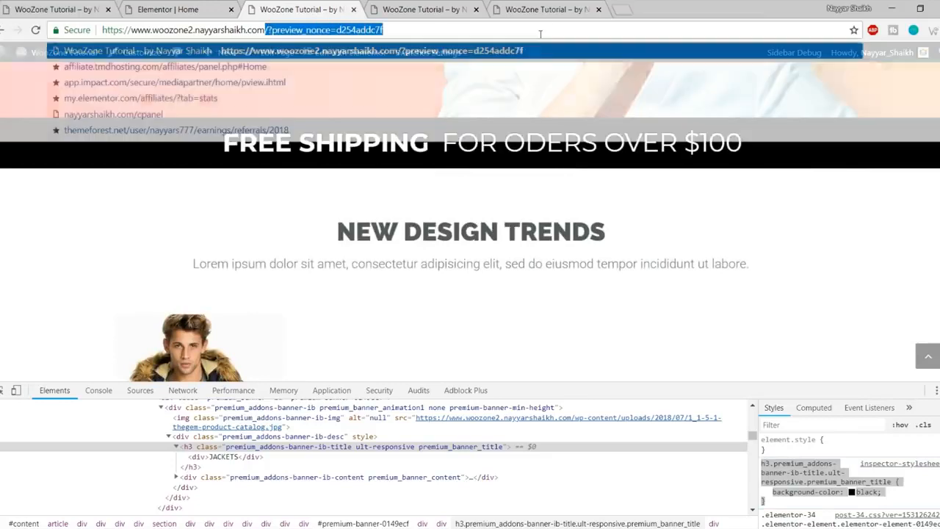
pyautogui.press('Return')
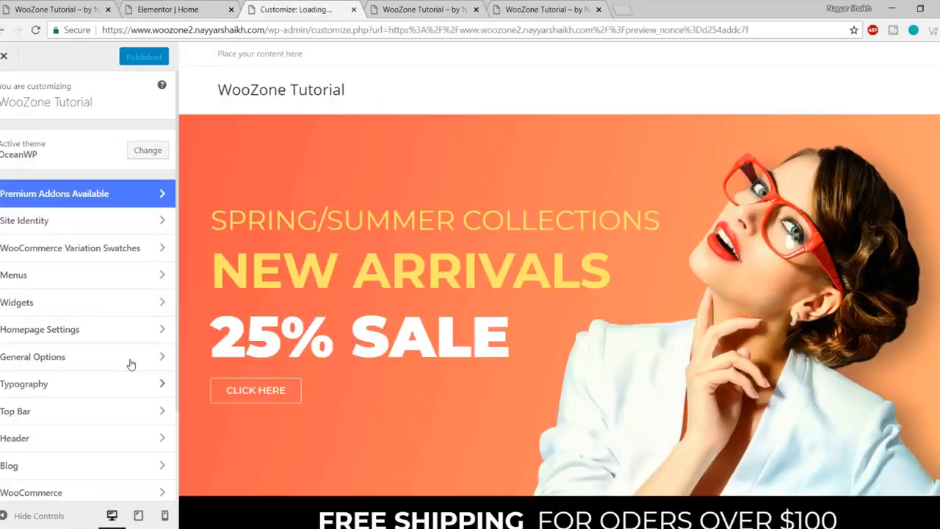
# Step: Paste the black-background h3 rule on a new line of the Customizer's Custom CSS
pyautogui.scroll(-5, 450, 381)
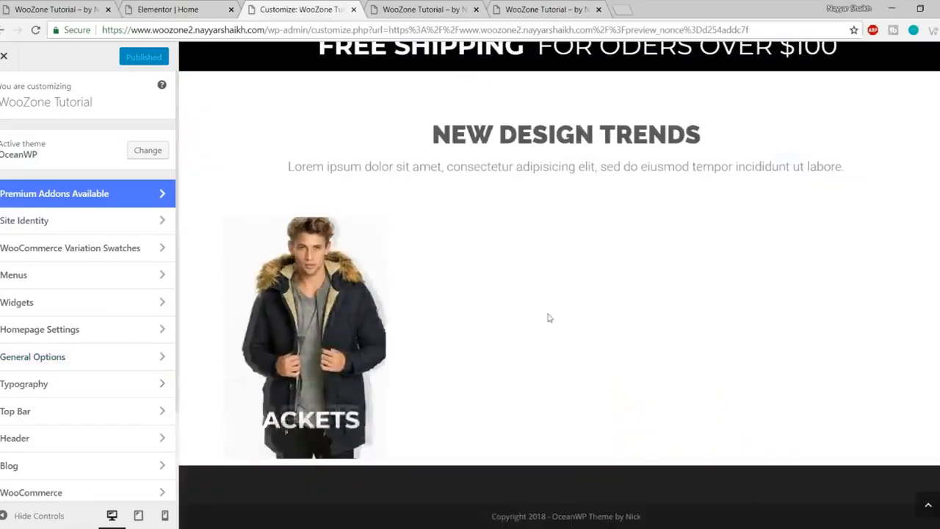
pyautogui.scroll(-3, 123, 371)
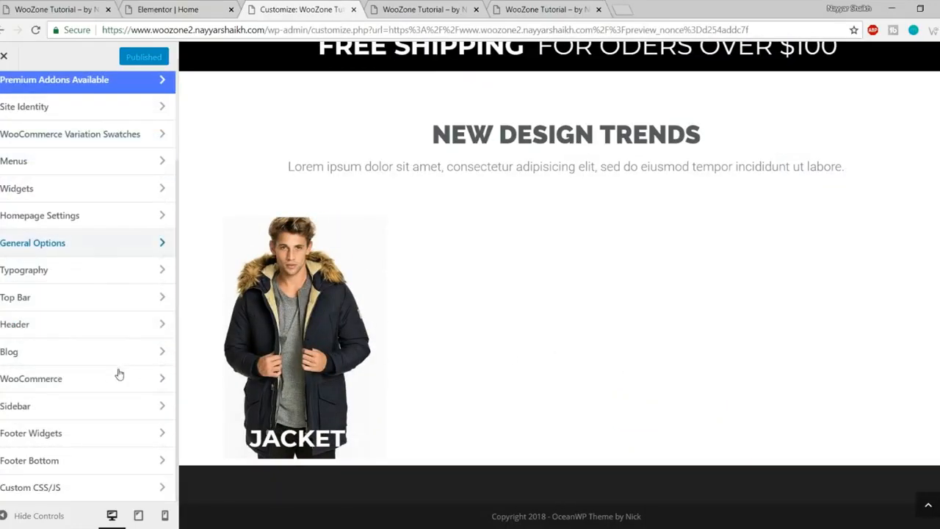
pyautogui.click(93, 489)
pyautogui.click(67, 269)
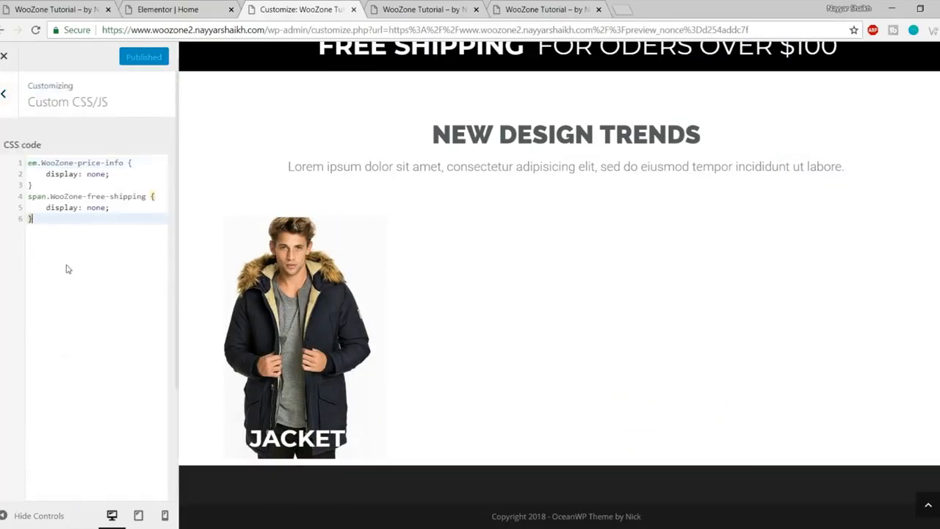
pyautogui.press('Return')
pyautogui.hotkey('ctrl', 'v')
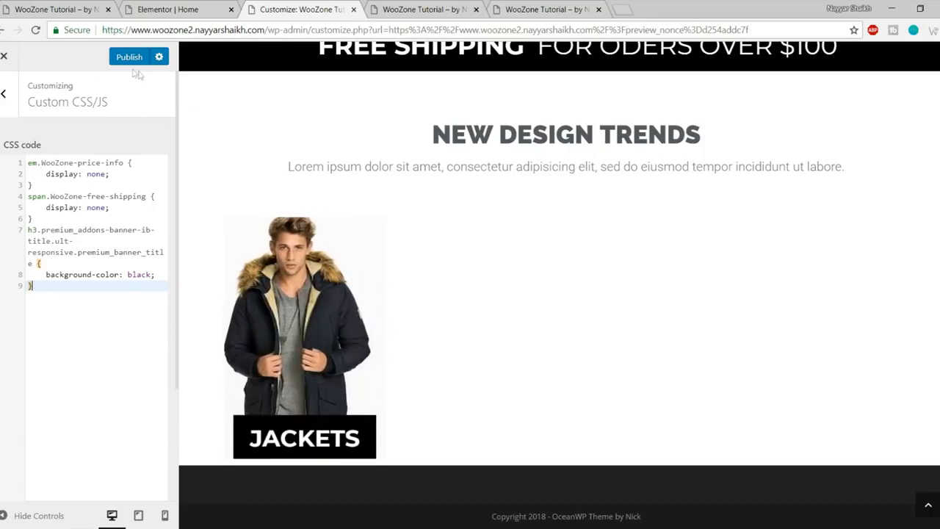
pyautogui.click(5, 58)
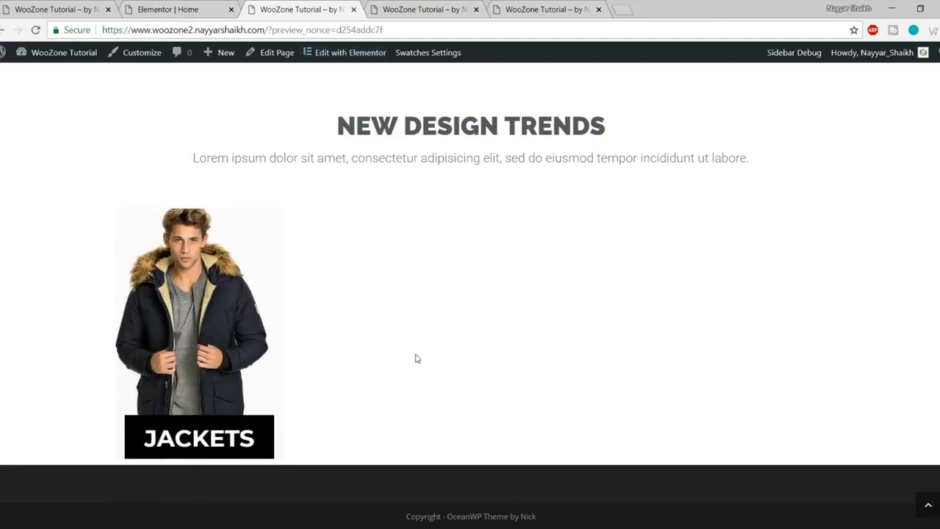
# Step: Copy the JACKETS banner into the second, third and fourth columns, checking the demo page
pyautogui.click(181, 8)
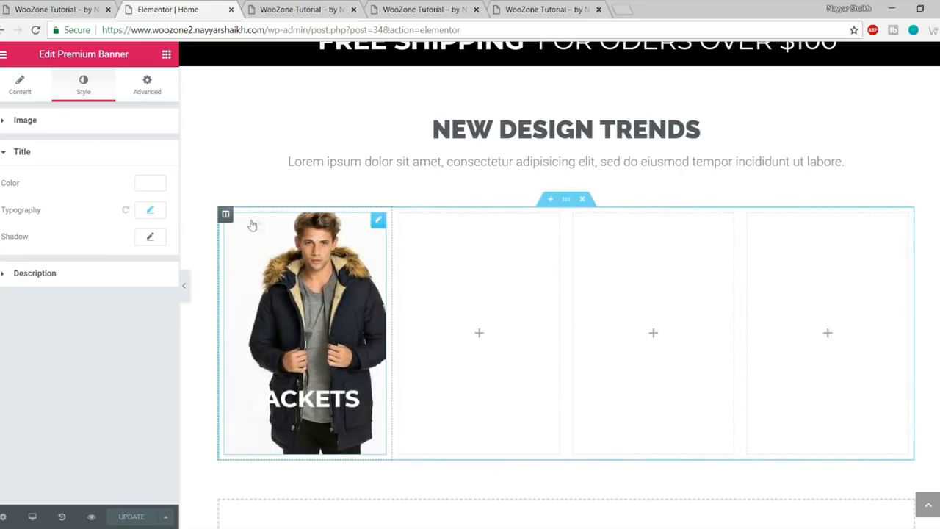
pyautogui.rightClick(249, 255)
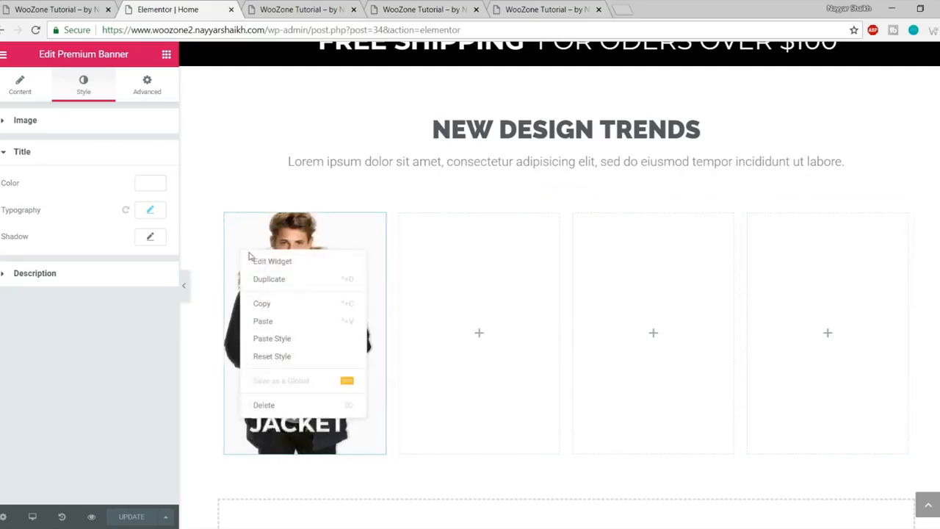
pyautogui.click(293, 303)
pyautogui.rightClick(465, 296)
pyautogui.click(490, 307)
pyautogui.rightClick(653, 285)
pyautogui.click(683, 296)
pyautogui.rightClick(842, 303)
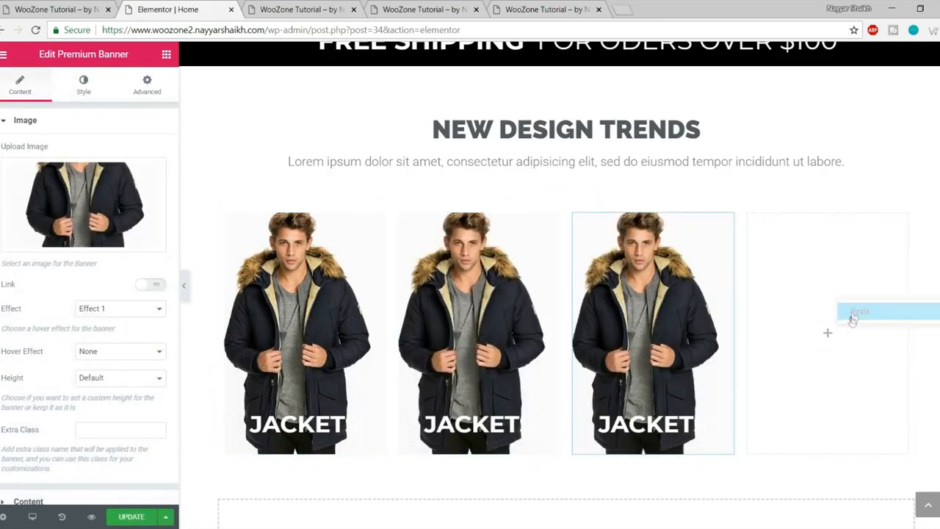
pyautogui.click(853, 308)
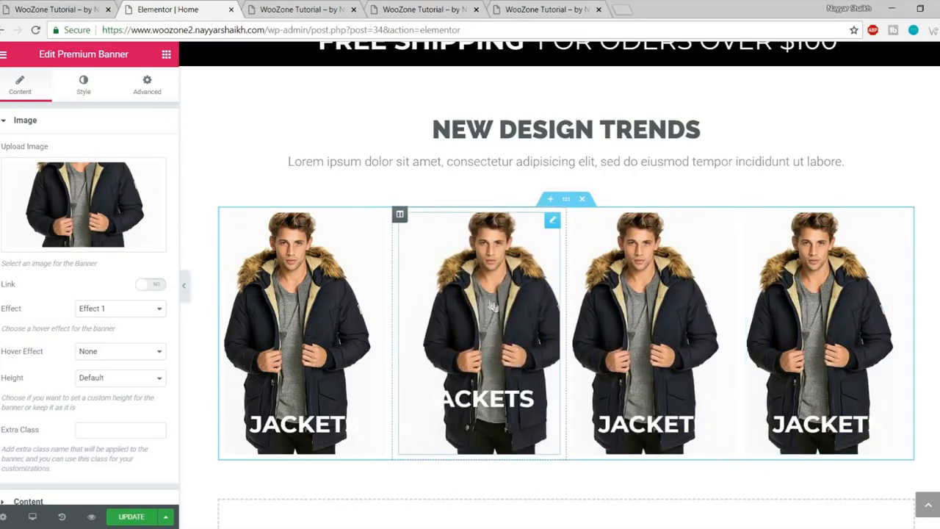
pyautogui.click(77, 9)
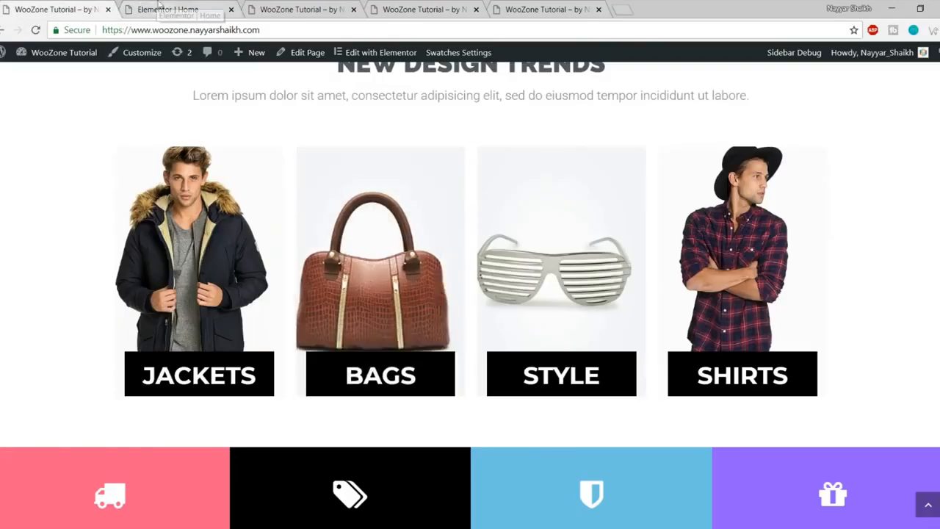
pyautogui.click(166, 9)
# Step: Give the second banner the uploaded Bags7-1-thegem-product-catalog image and the title BAGS
pyautogui.click(102, 237)
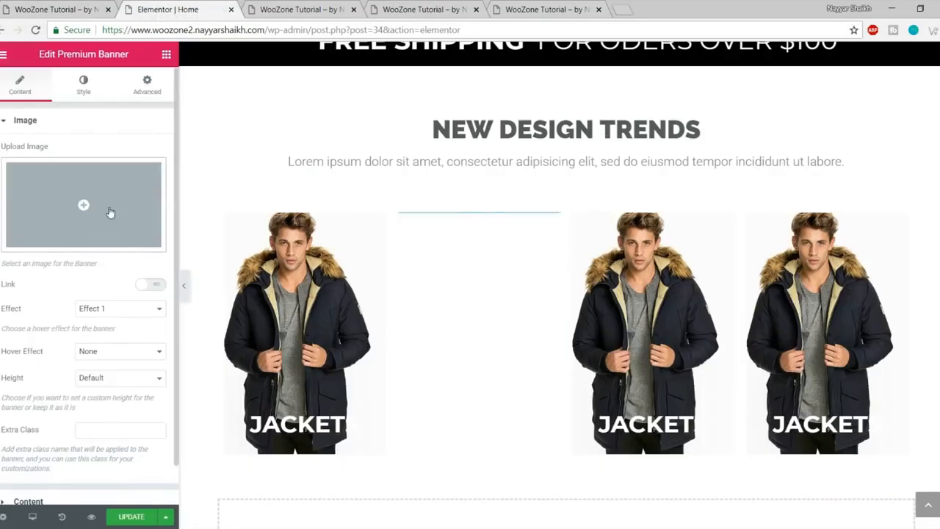
pyautogui.click(107, 205)
pyautogui.click(55, 103)
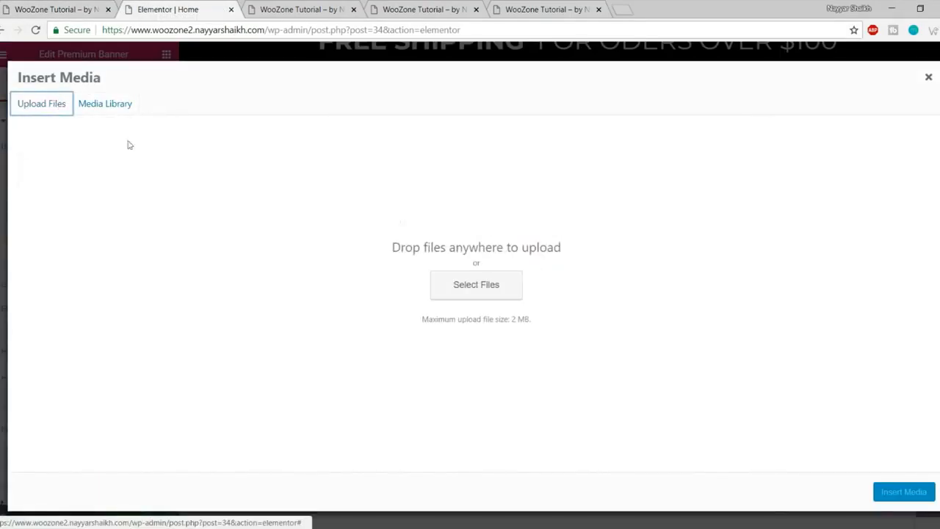
pyautogui.click(499, 275)
pyautogui.click(414, 107)
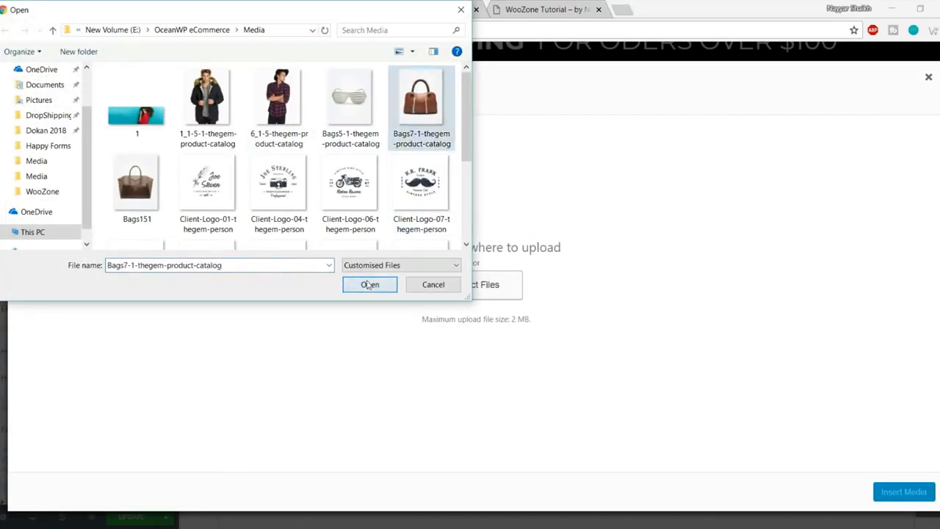
pyautogui.click(369, 285)
pyautogui.click(903, 492)
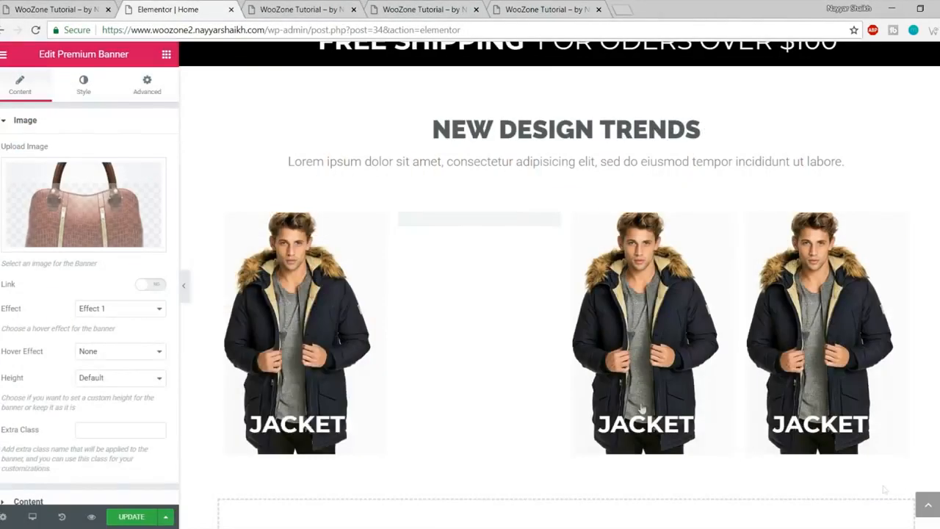
pyautogui.scroll(-1, 173, 412)
pyautogui.click(69, 459)
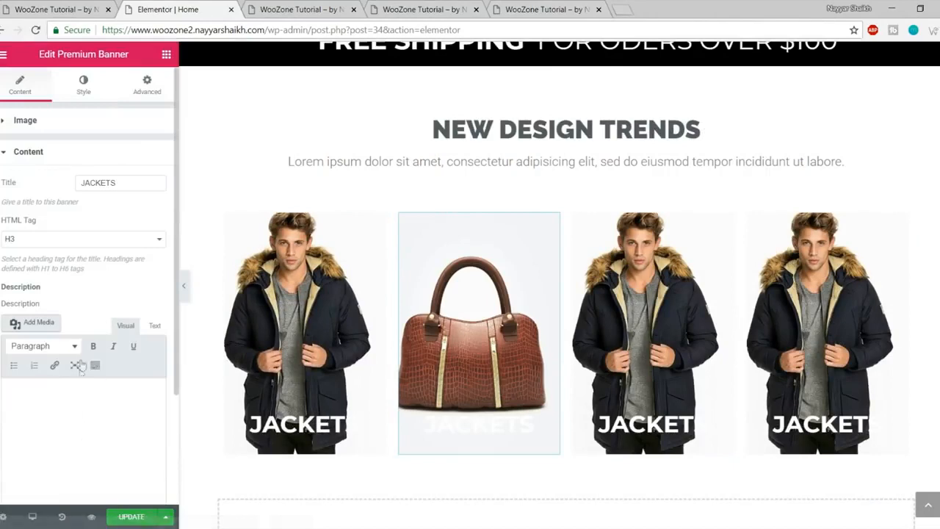
pyautogui.write('BAGS')
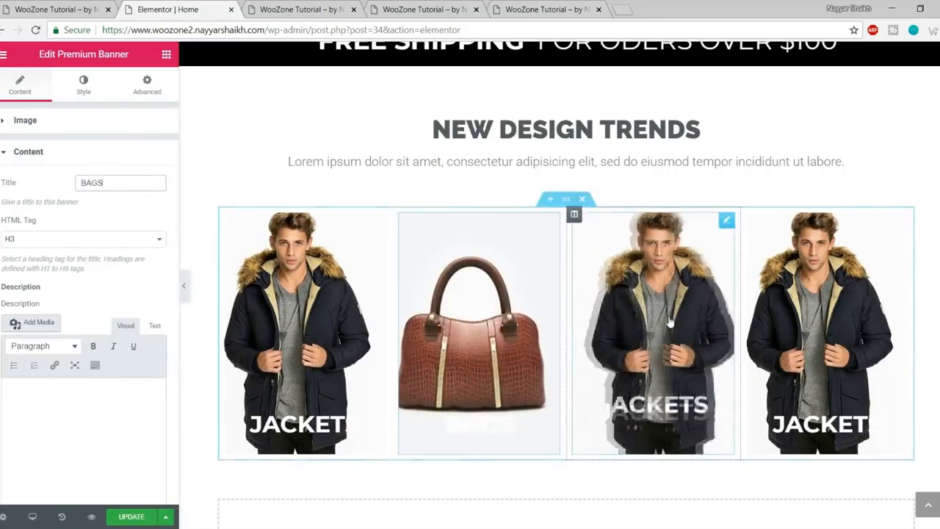
# Step: Upload the white glasses image into the third banner and title it STYLE
pyautogui.click(669, 321)
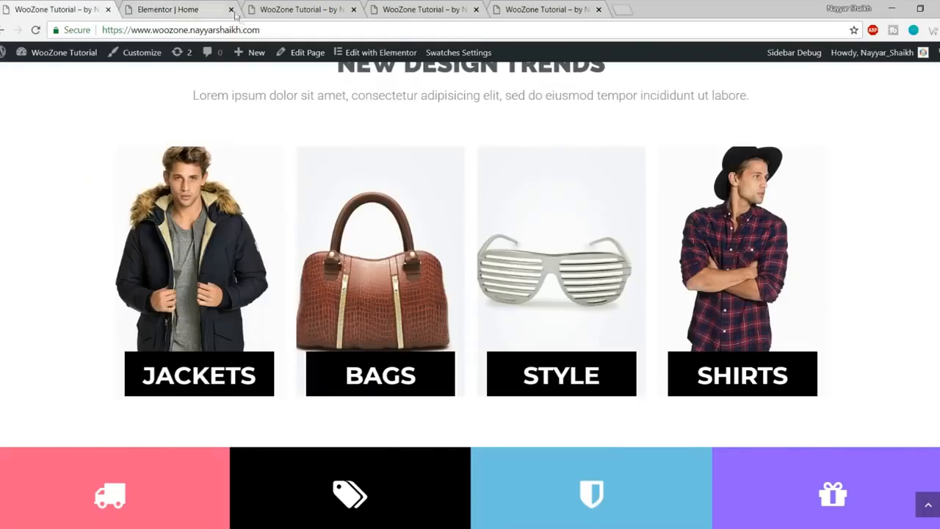
pyautogui.click(174, 9)
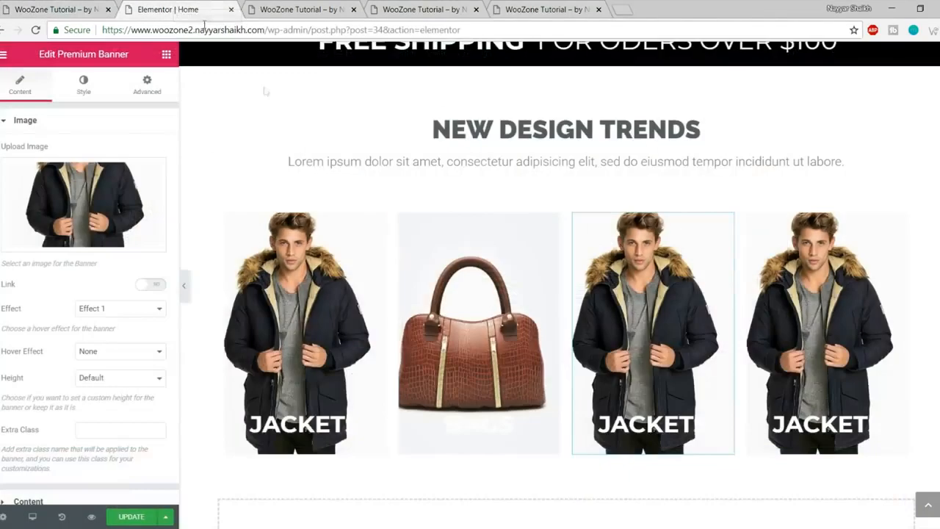
pyautogui.click(102, 202)
pyautogui.click(57, 104)
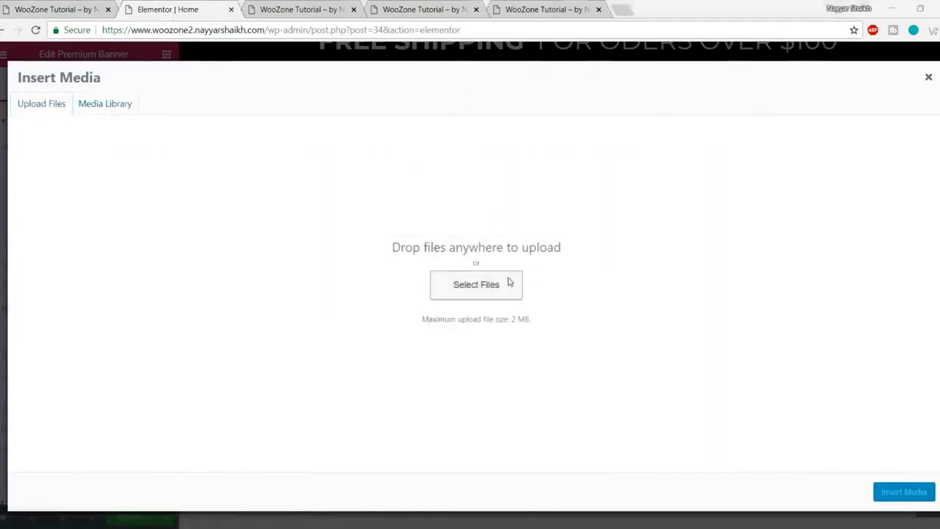
pyautogui.click(507, 281)
pyautogui.scroll(-3, 388, 182)
pyautogui.scroll(3, 367, 147)
pyautogui.click(356, 94)
pyautogui.click(369, 285)
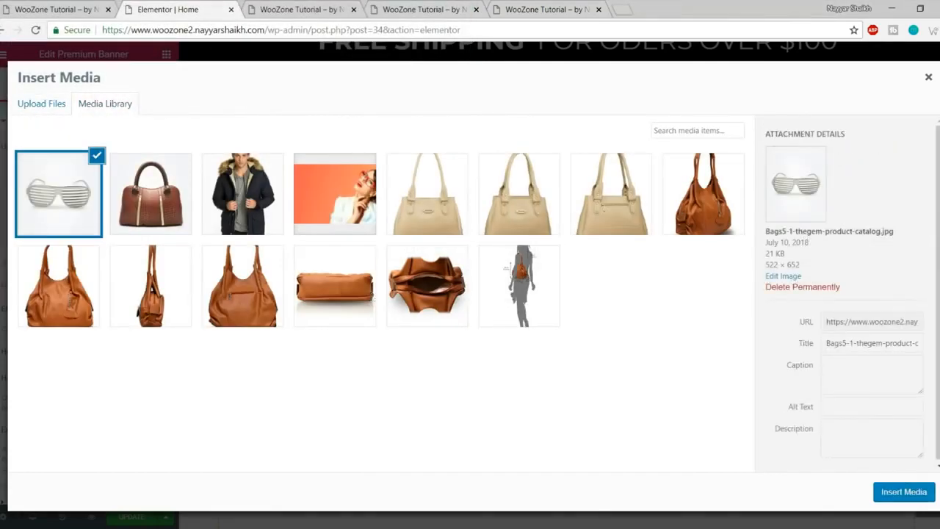
pyautogui.click(903, 491)
pyautogui.scroll(-1, 114, 312)
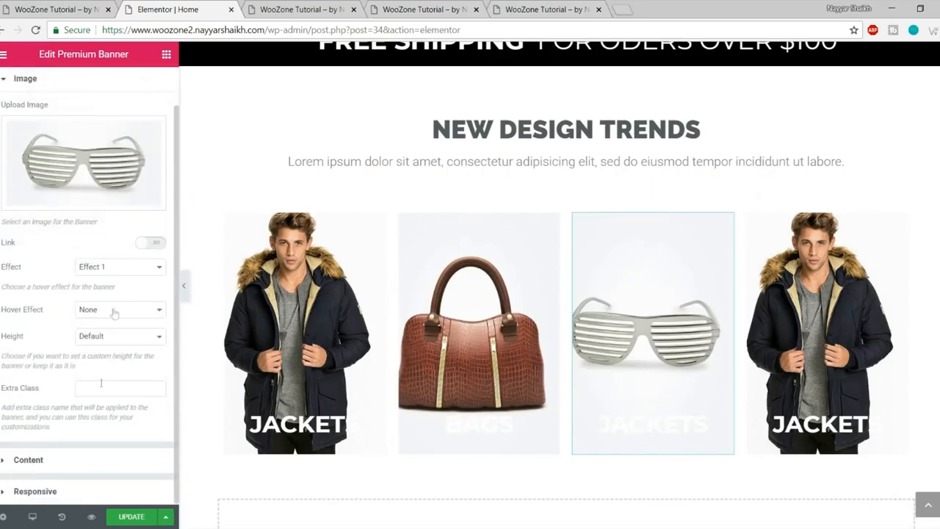
pyautogui.click(85, 468)
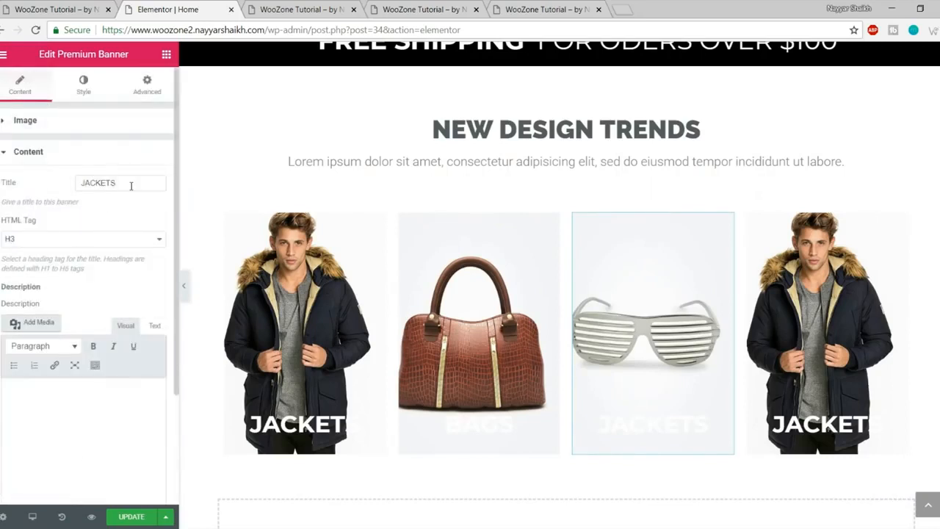
pyautogui.write('STYLE')
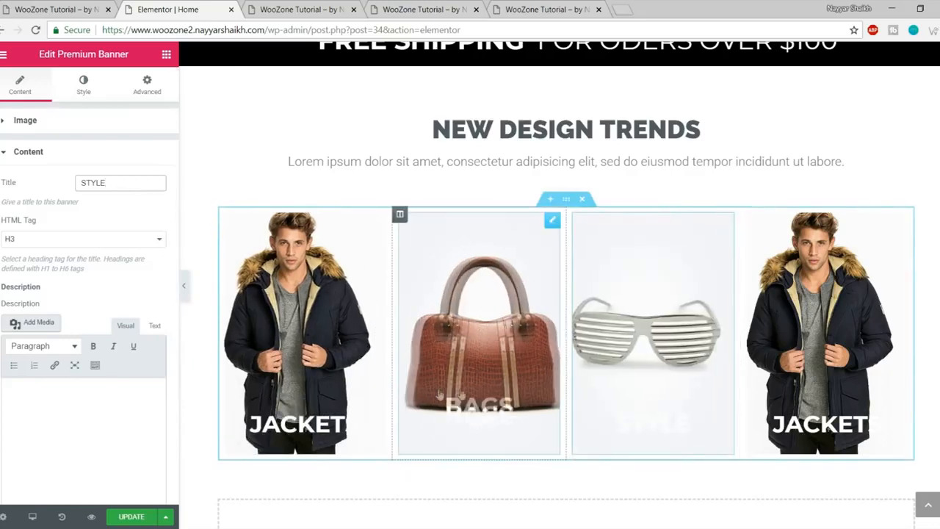
# Step: Put the plaid-shirt model image in the fourth banner, title it SHIRTS, then update and preview
pyautogui.click(822, 330)
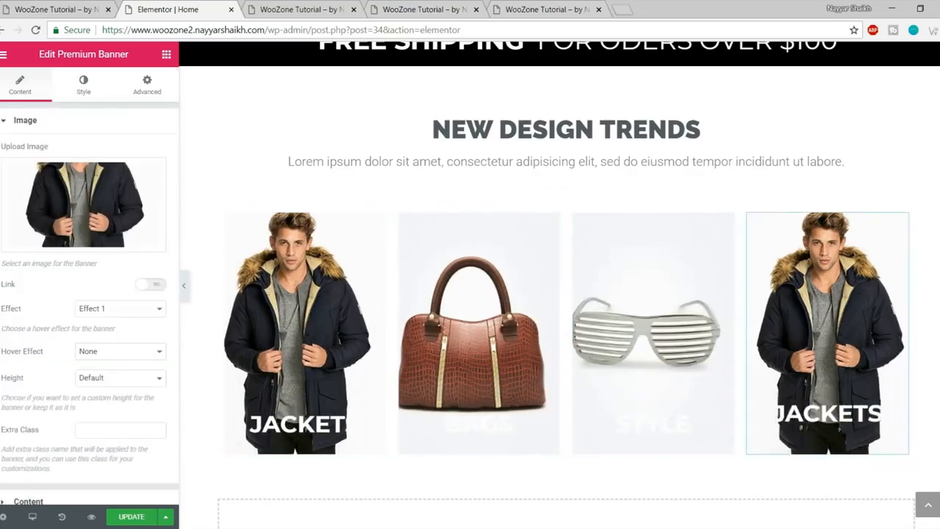
pyautogui.click(16, 5)
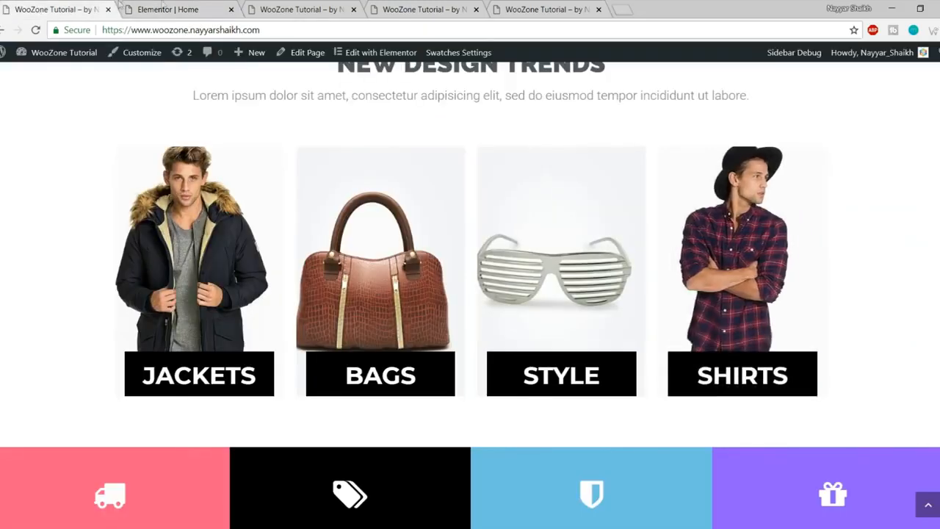
pyautogui.click(176, 10)
pyautogui.click(103, 213)
pyautogui.click(63, 104)
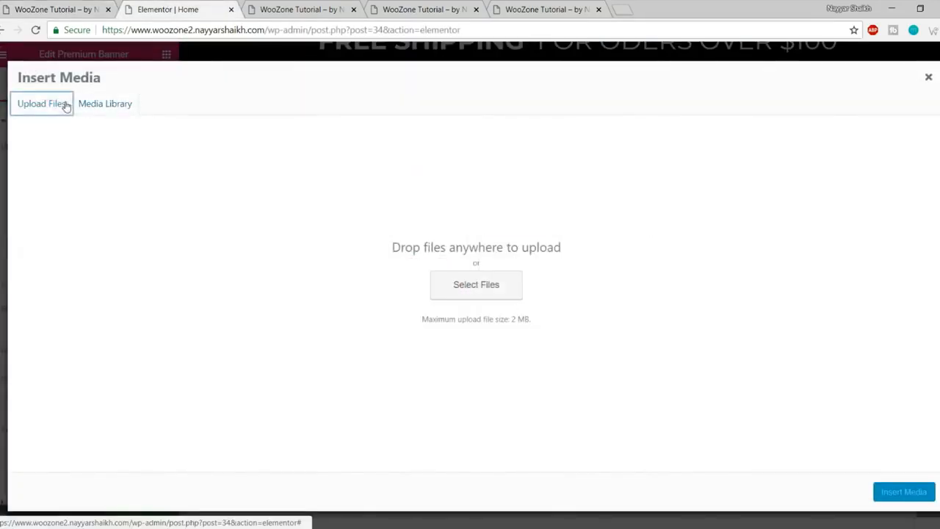
pyautogui.click(465, 294)
pyautogui.click(278, 109)
pyautogui.click(369, 285)
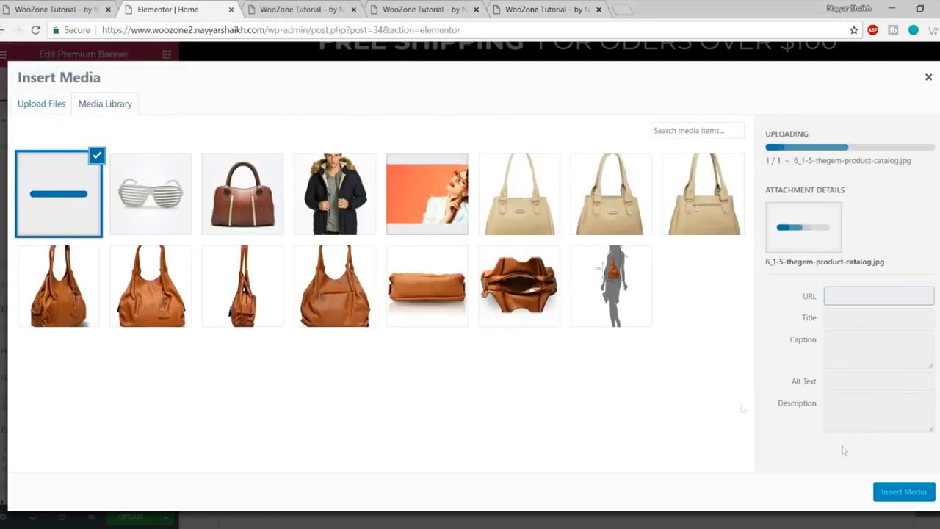
pyautogui.click(894, 499)
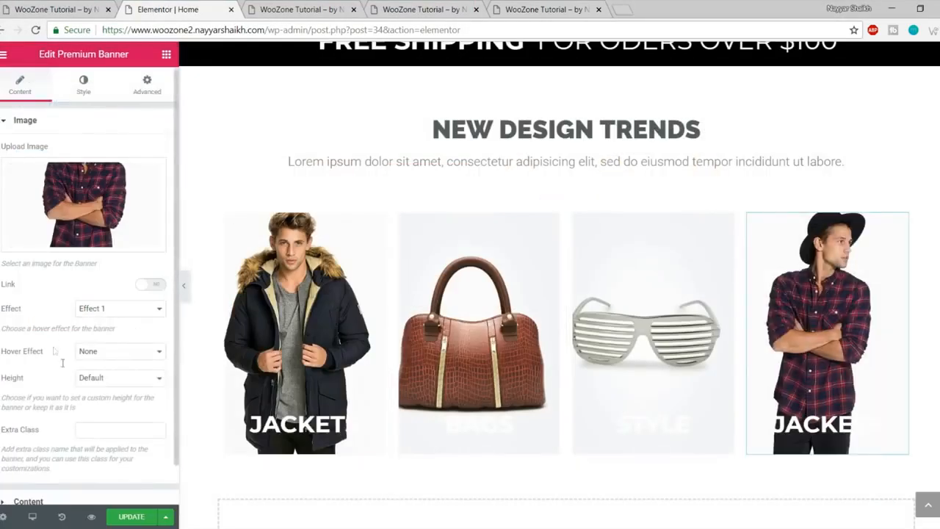
pyautogui.scroll(-1, 78, 440)
pyautogui.click(78, 458)
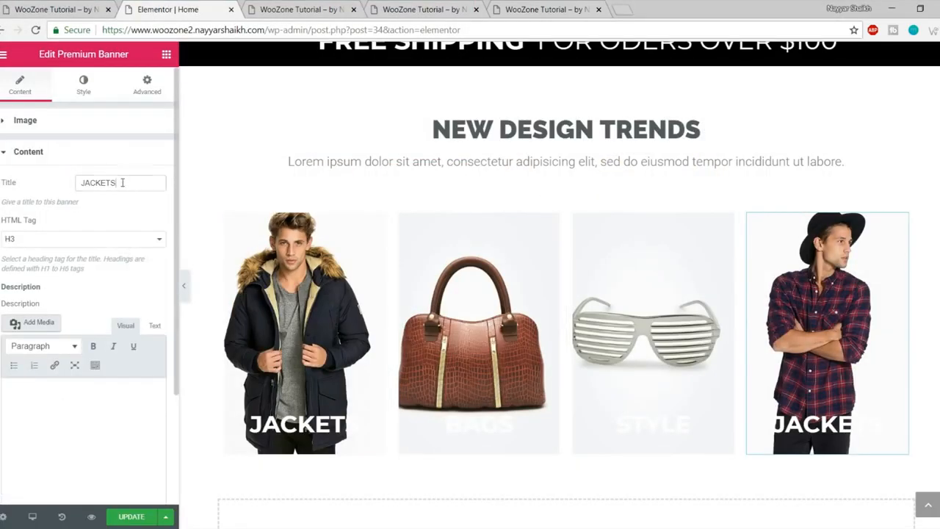
pyautogui.write('SHIRTS')
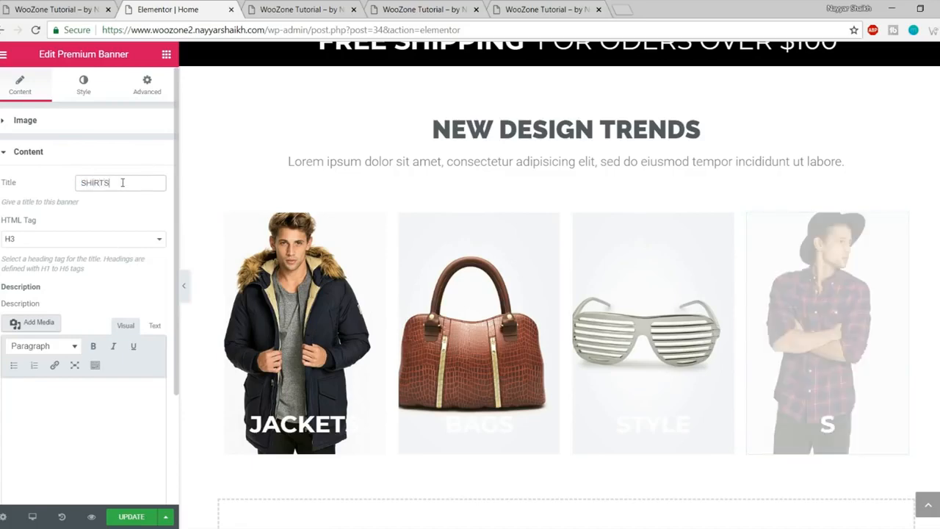
pyautogui.click(131, 517)
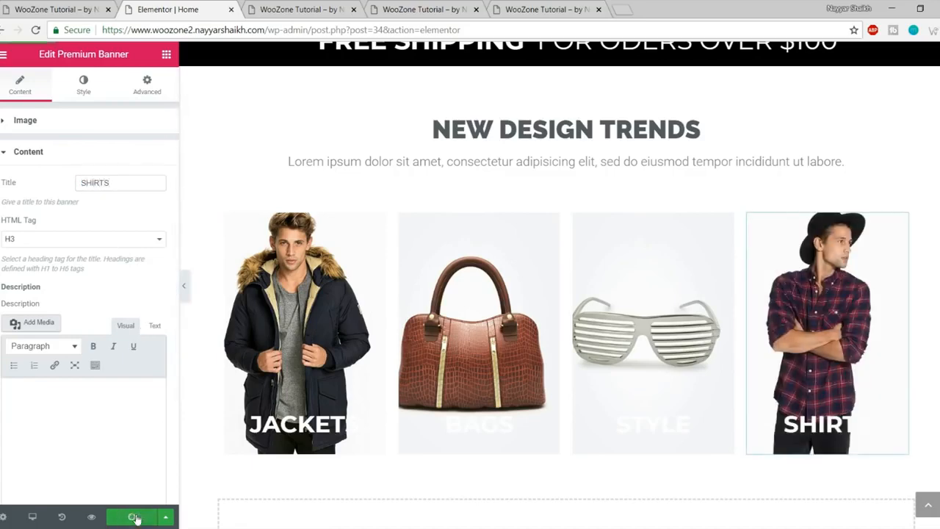
pyautogui.click(91, 518)
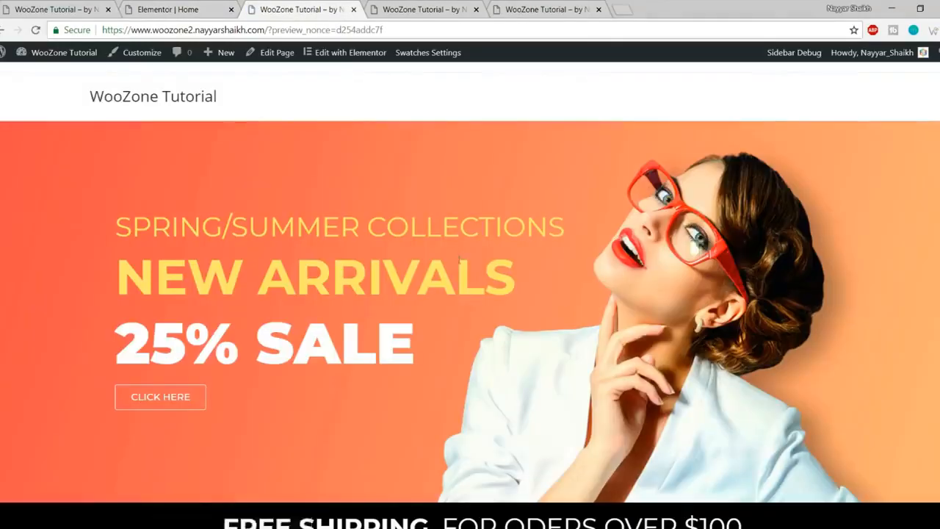
# Step: Compare the previewed JACKETS, BAGS, STYLE and SHIRTS banners with the live site
pyautogui.scroll(-7, 457, 262)
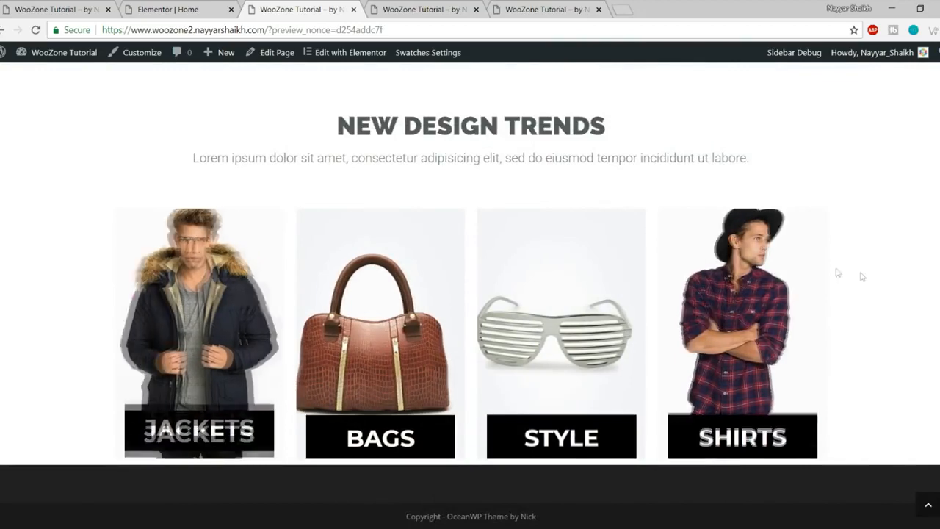
pyautogui.click(29, 9)
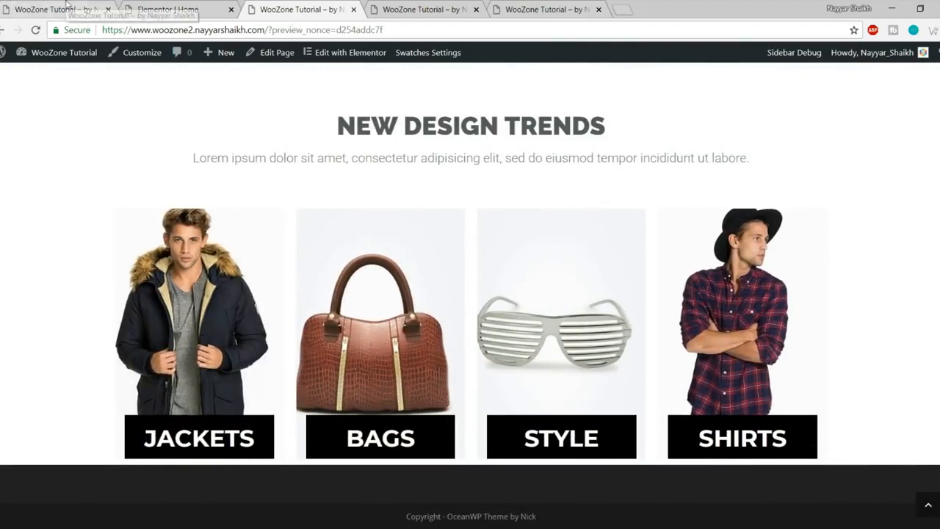
pyautogui.scroll(-3, 431, 109)
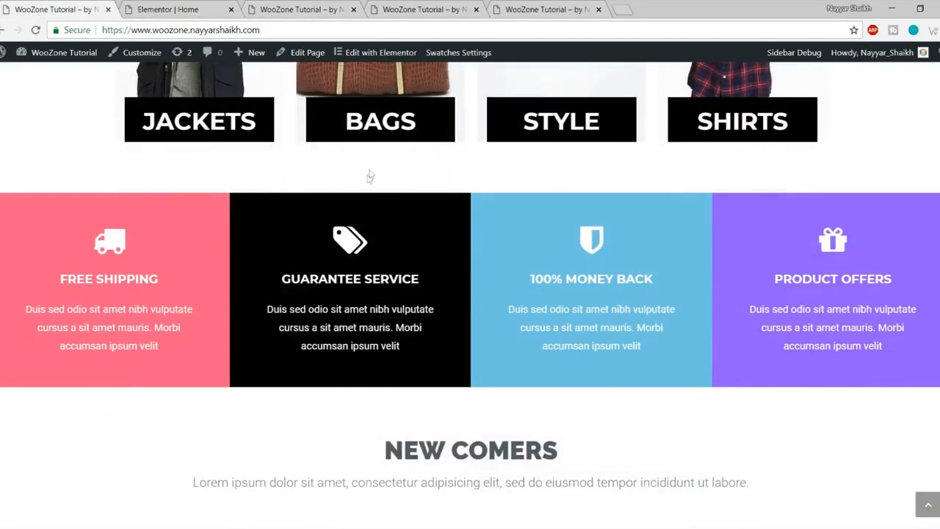
pyautogui.click(127, 7)
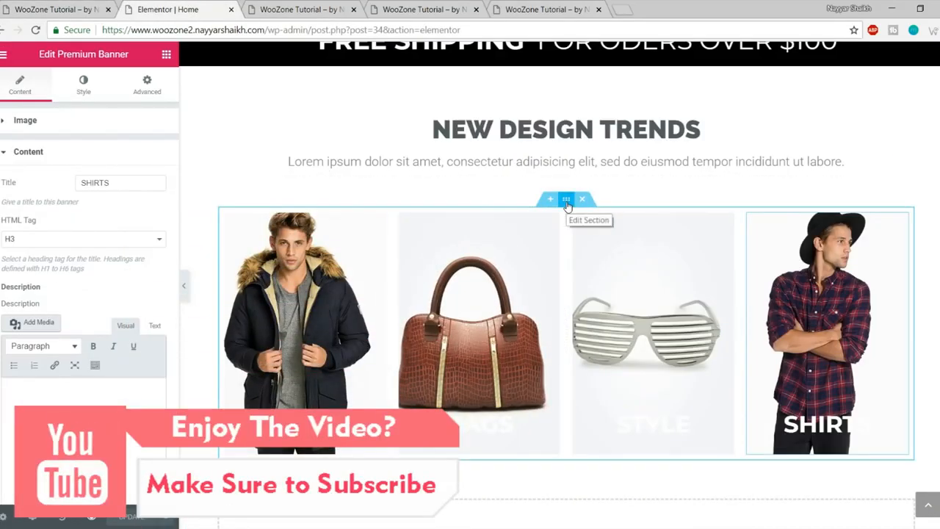
# Step: Set the banner row's unlinked bottom margin to 50 and update the page
pyautogui.click(566, 199)
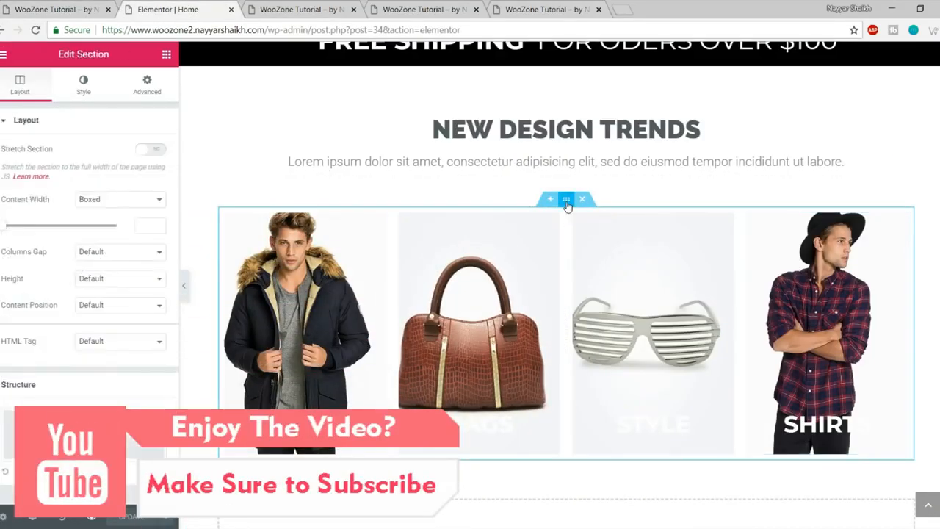
pyautogui.click(148, 86)
pyautogui.click(150, 170)
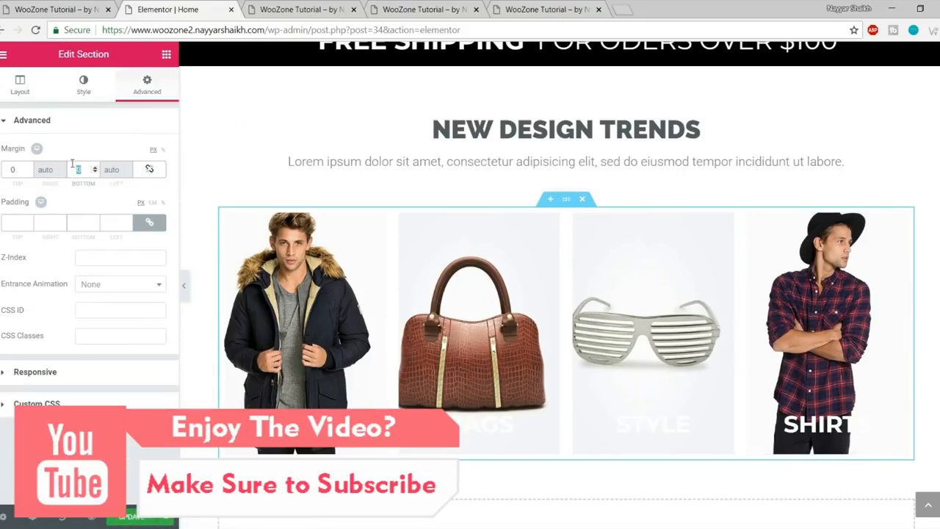
pyautogui.write('50')
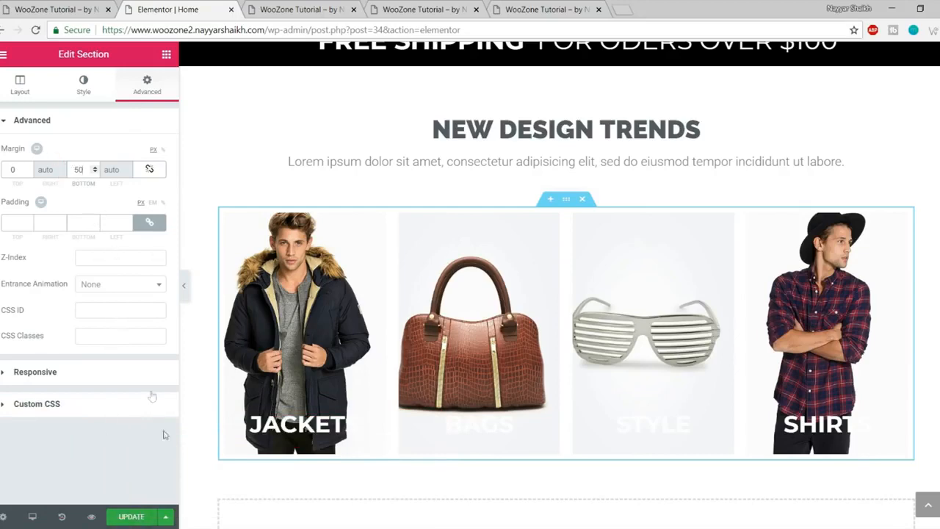
pyautogui.click(138, 515)
# Step: Preview the refreshed page, then scroll the live site to its feature boxes
pyautogui.click(297, 9)
pyautogui.press('F5')
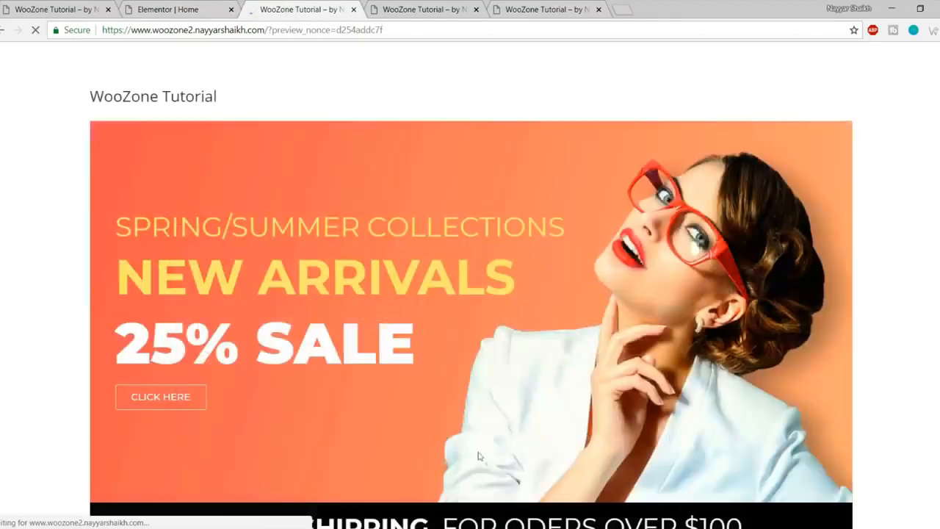
pyautogui.scroll(-7, 478, 456)
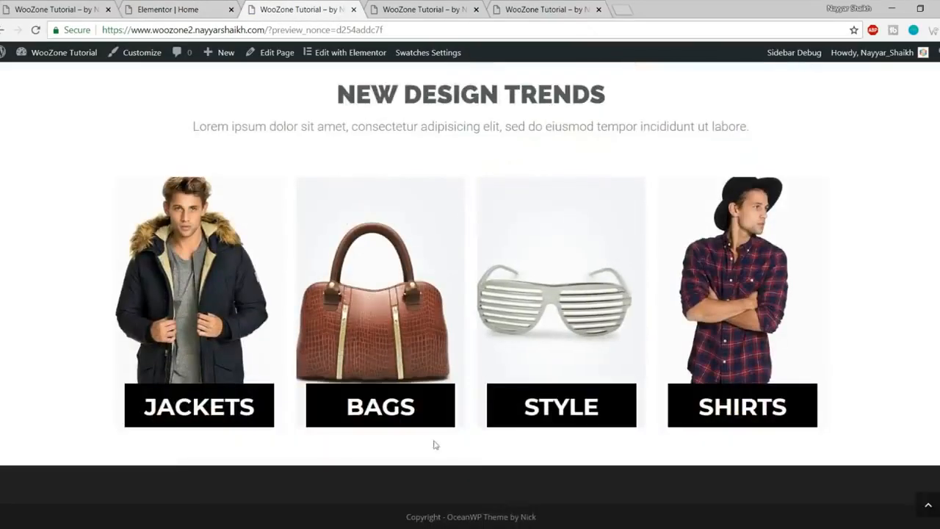
pyautogui.click(94, 8)
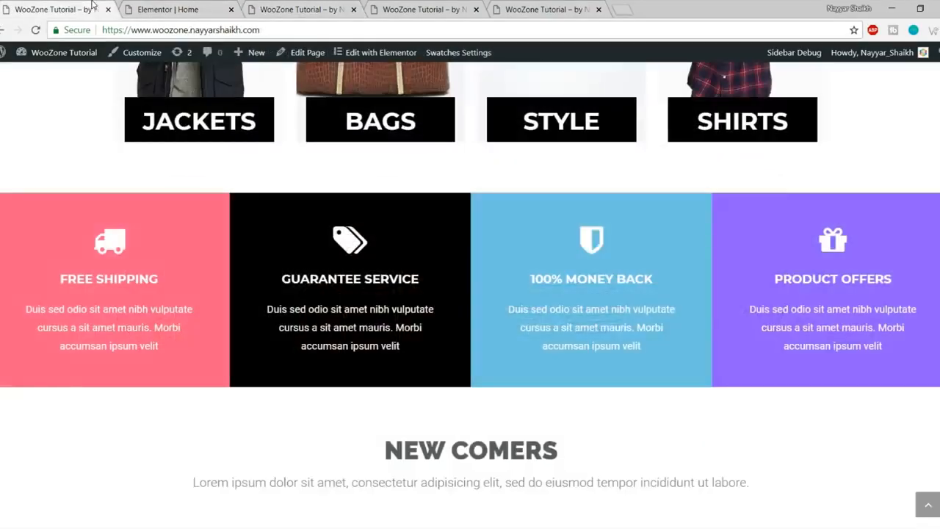
pyautogui.scroll(-1, 509, 222)
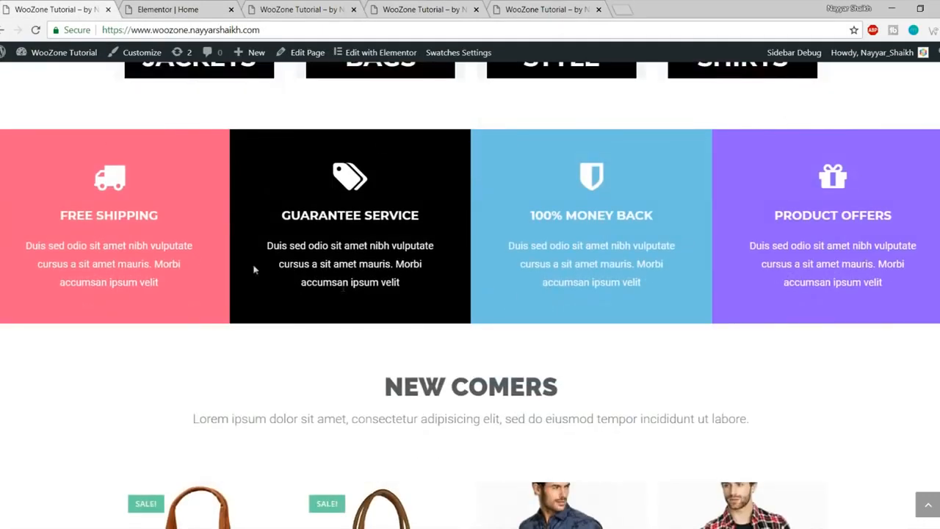
# Step: Add a two-column row below the banners and expand it to four columns
pyautogui.click(174, 6)
pyautogui.scroll(-3, 499, 191)
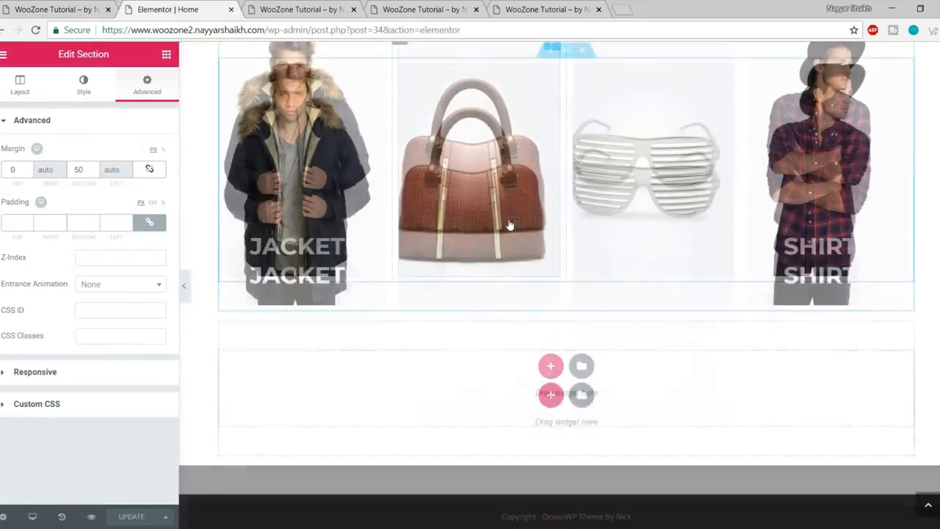
pyautogui.click(167, 54)
pyautogui.moveTo(37, 176); pyautogui.dragTo(518, 377)
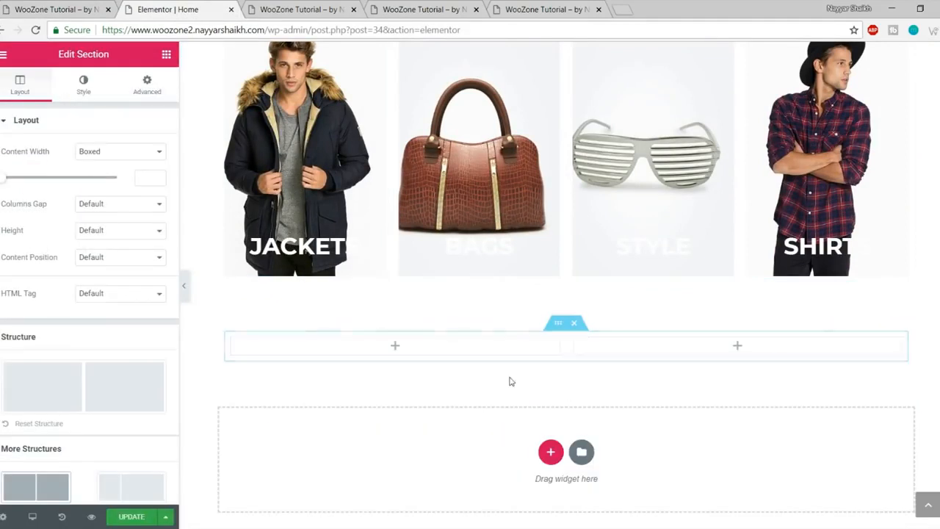
pyautogui.rightClick(235, 342)
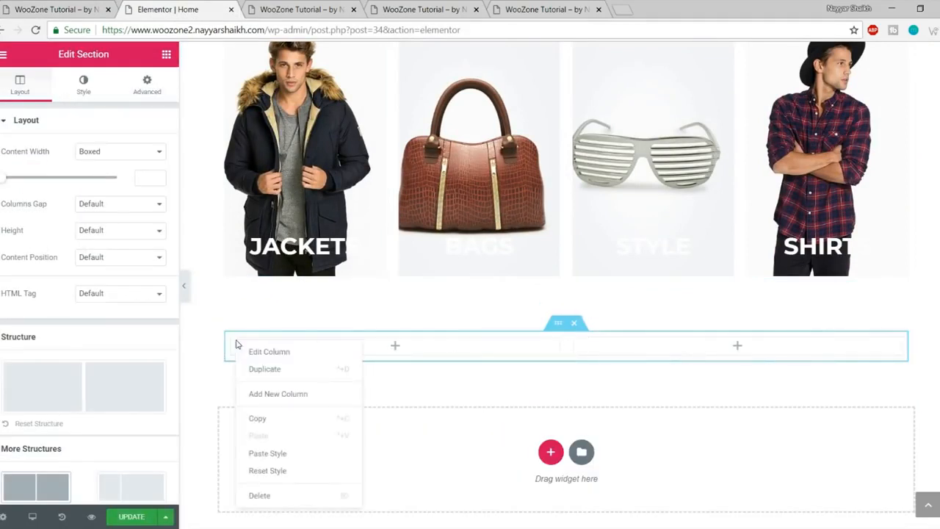
pyautogui.click(300, 394)
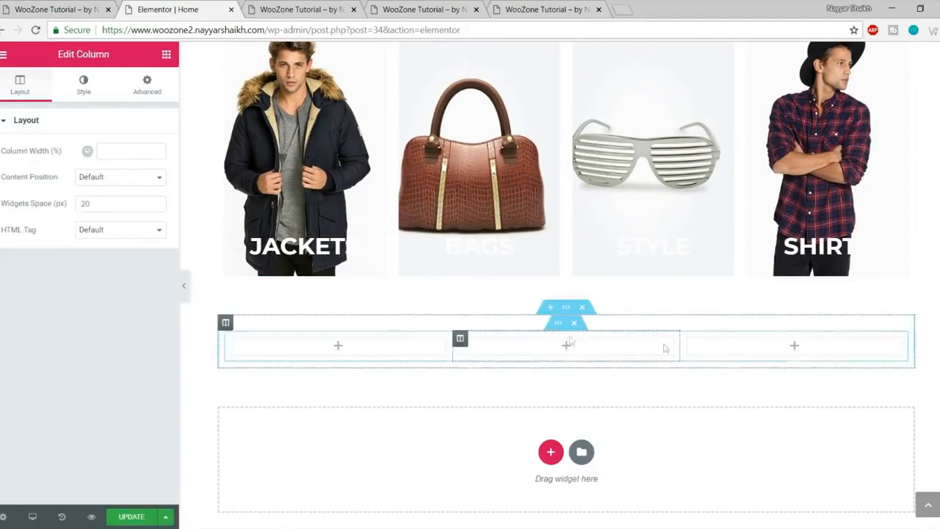
pyautogui.rightClick(233, 338)
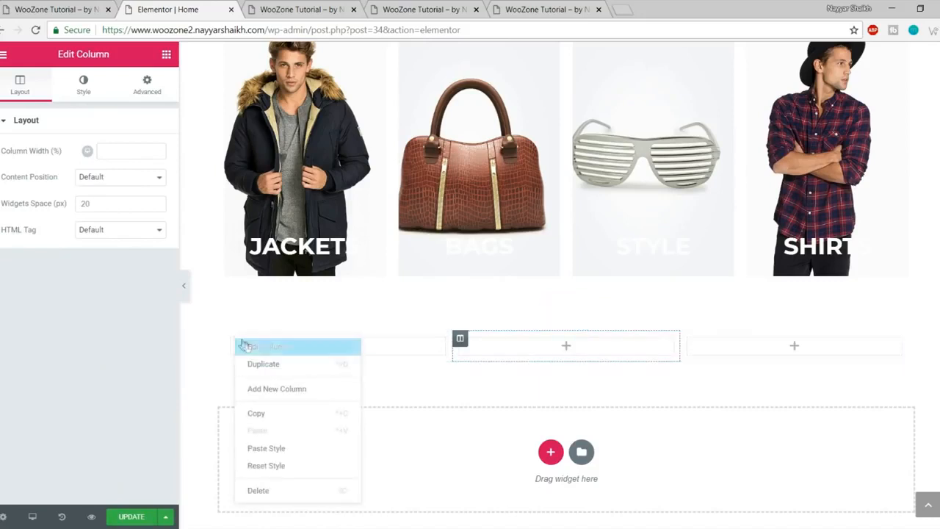
pyautogui.click(291, 389)
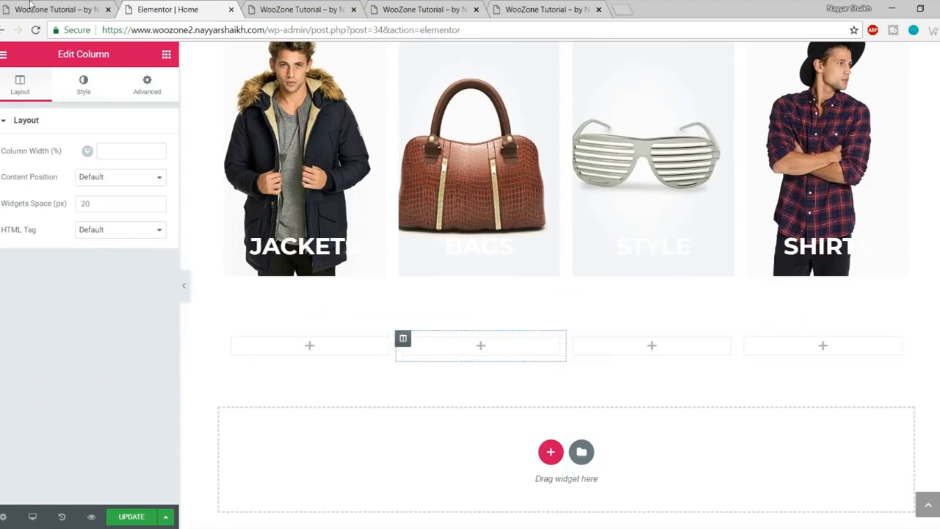
pyautogui.click(33, 8)
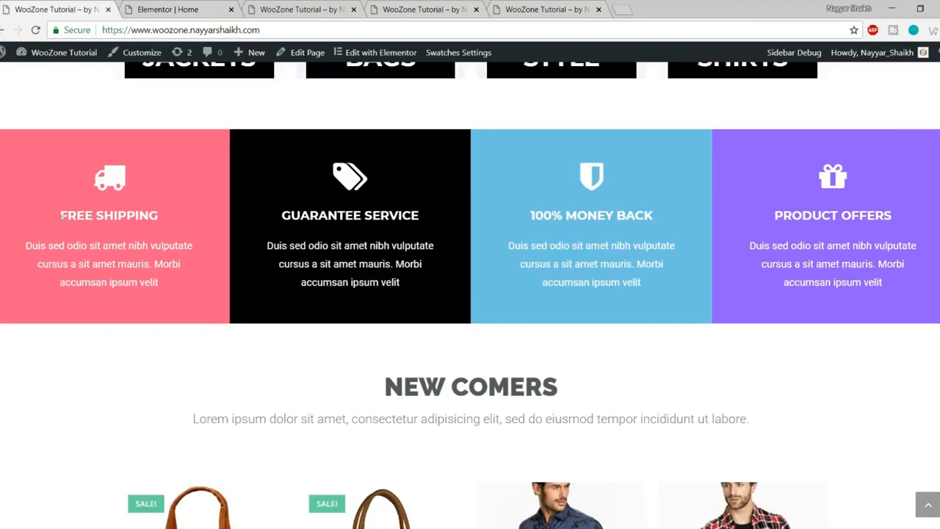
pyautogui.click(175, 7)
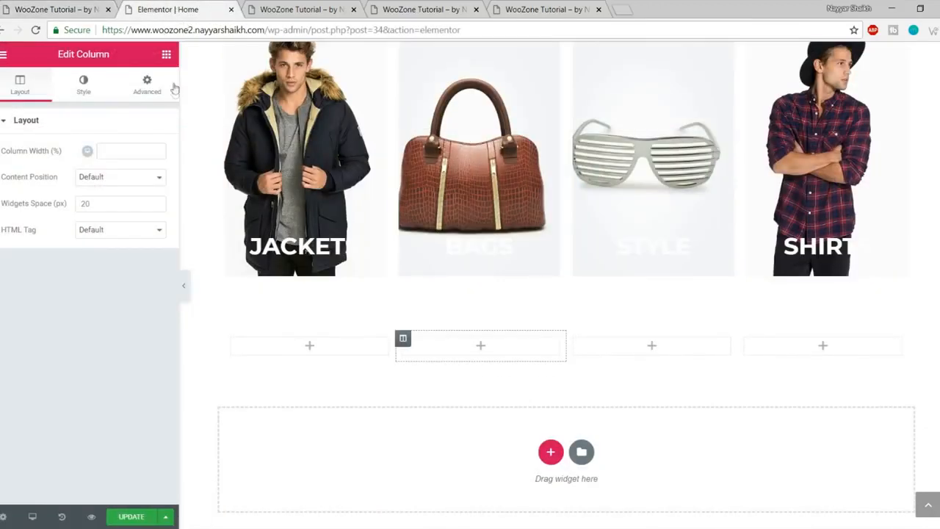
# Step: Place an Icon Box widget in the first column and give it the truck icon
pyautogui.click(166, 54)
pyautogui.scroll(-3, 110, 283)
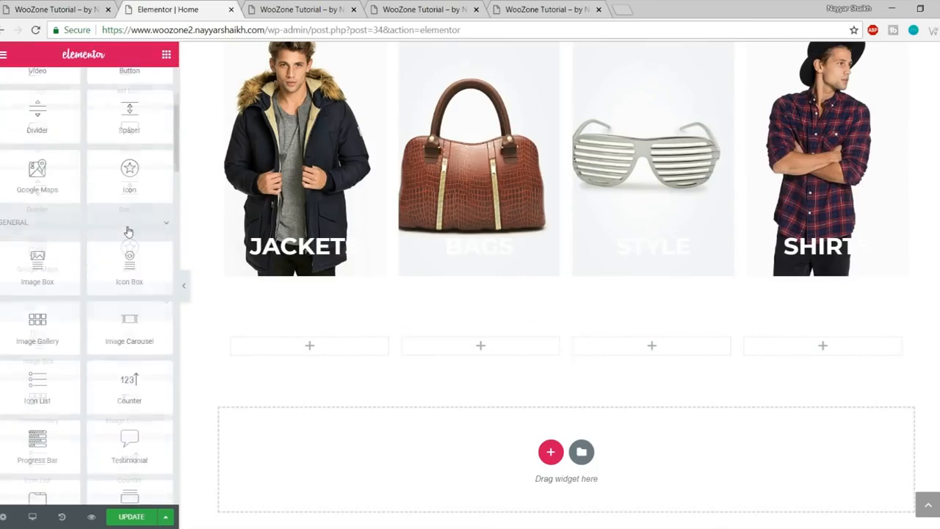
pyautogui.moveTo(129, 279); pyautogui.dragTo(331, 356)
pyautogui.scroll(-3, 447, 331)
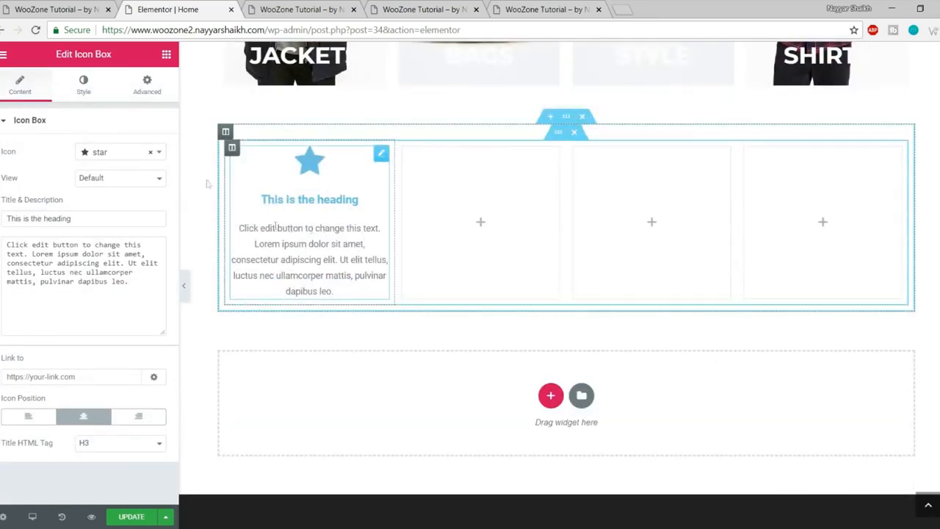
pyautogui.click(58, 11)
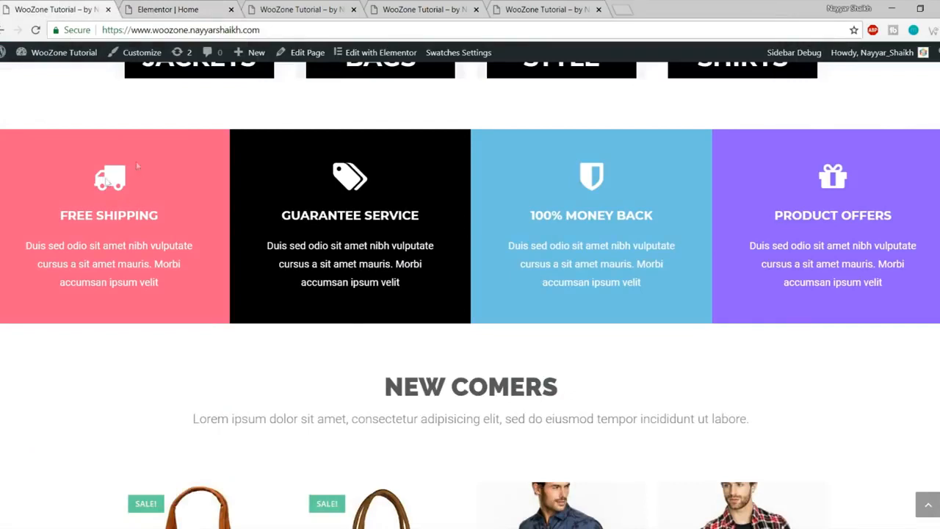
pyautogui.click(187, 5)
pyautogui.click(115, 157)
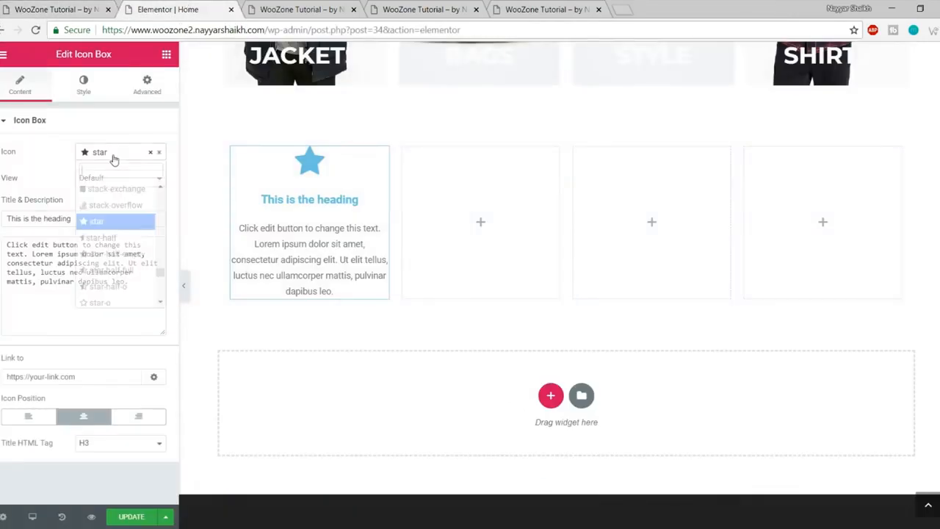
pyautogui.write('truck')
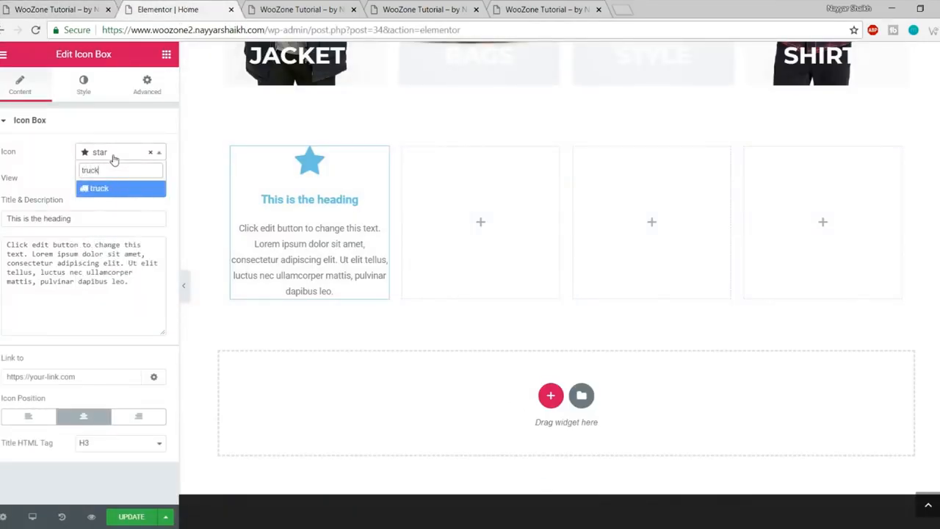
pyautogui.press('Return')
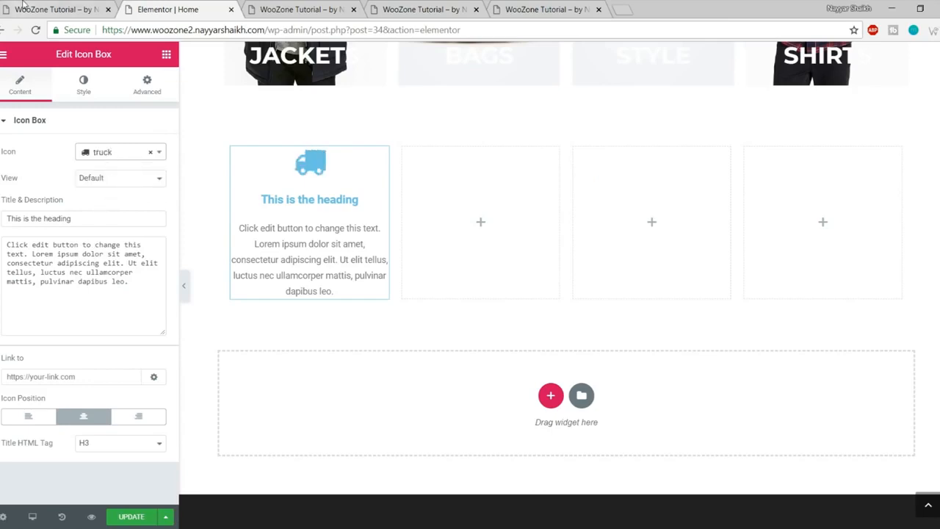
# Step: Copy the FREE SHIPPING heading from the live page into the icon box title
pyautogui.click(24, 9)
pyautogui.moveTo(58, 216); pyautogui.dragTo(170, 212)
pyautogui.hotkey('ctrl', 'c')
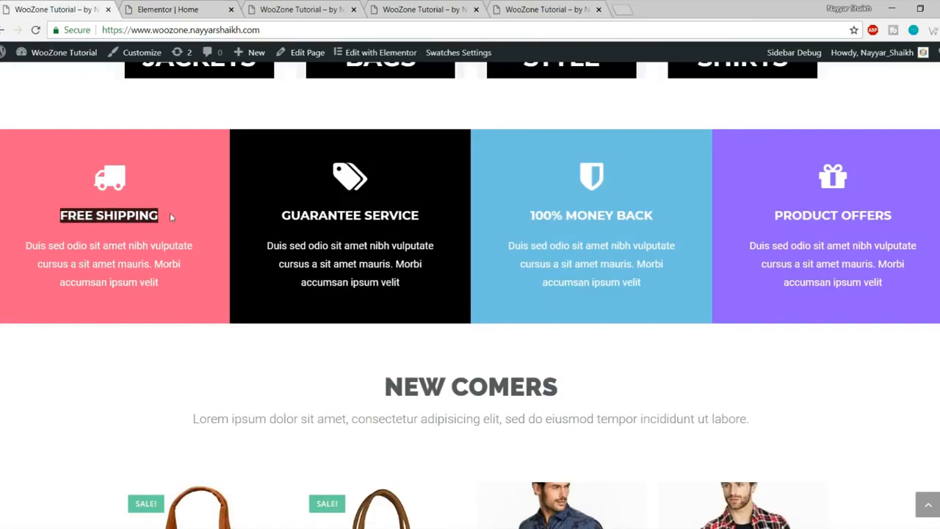
pyautogui.click(167, 9)
pyautogui.tripleClick(88, 223)
pyautogui.hotkey('ctrl', 'v')
# Step: Paste the live page's Duis sed odio paragraph as the icon box description
pyautogui.click(83, 7)
pyautogui.moveTo(157, 292); pyautogui.dragTo(25, 244)
pyautogui.hotkey('ctrl', 'c')
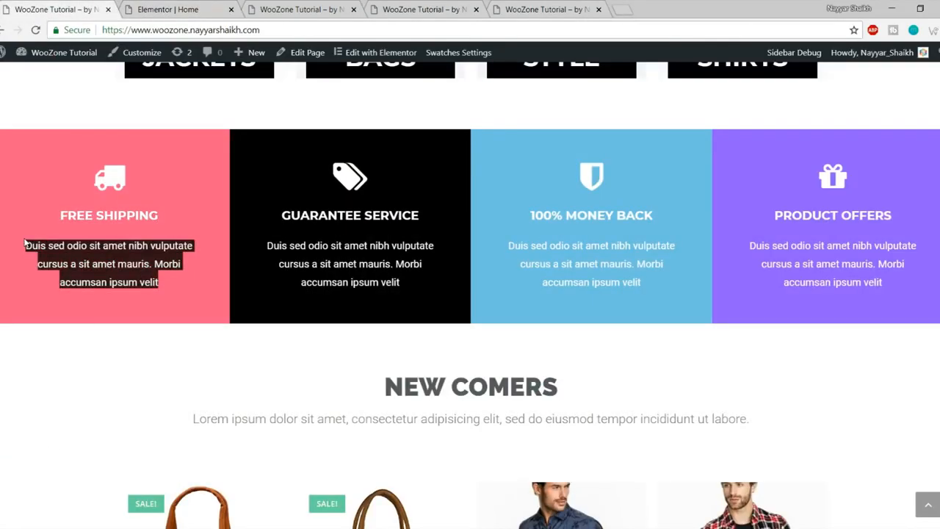
pyautogui.click(171, 6)
pyautogui.click(55, 306)
pyautogui.hotkey('ctrl', 'a')
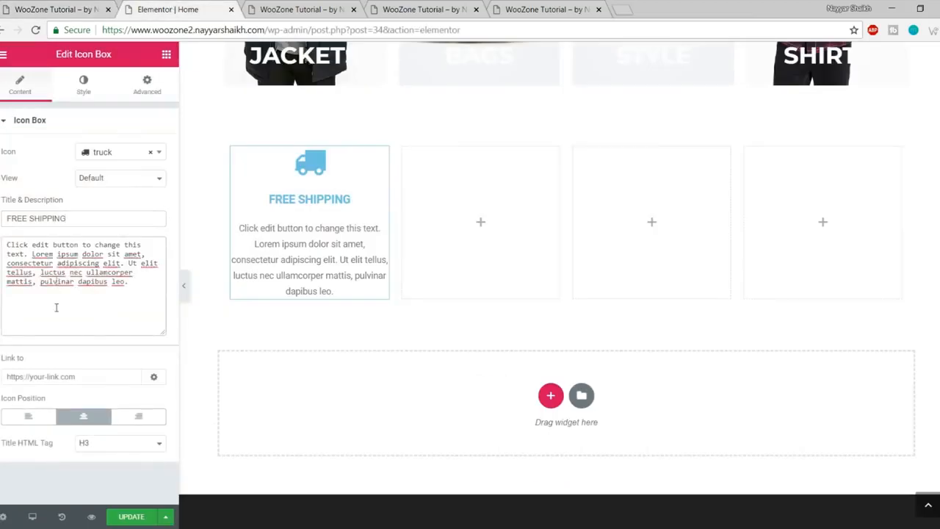
pyautogui.hotkey('ctrl', 'v')
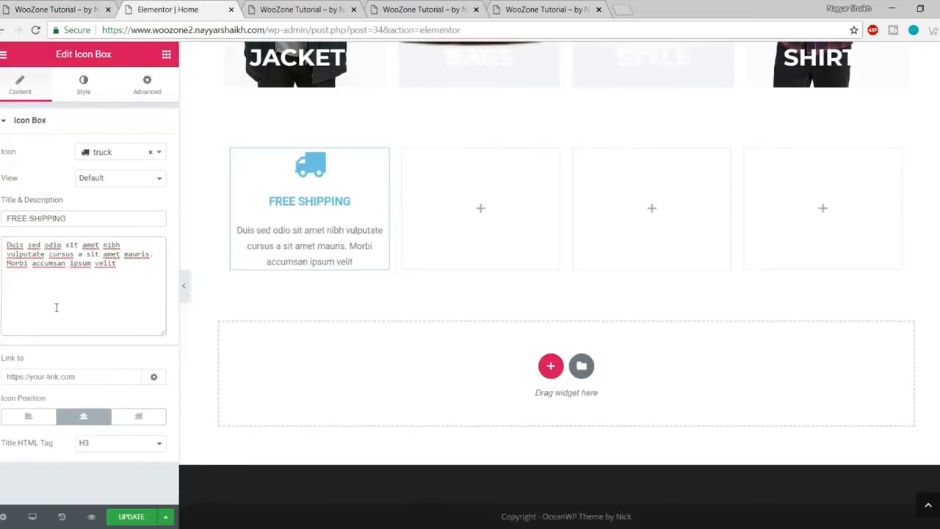
pyautogui.click(74, 8)
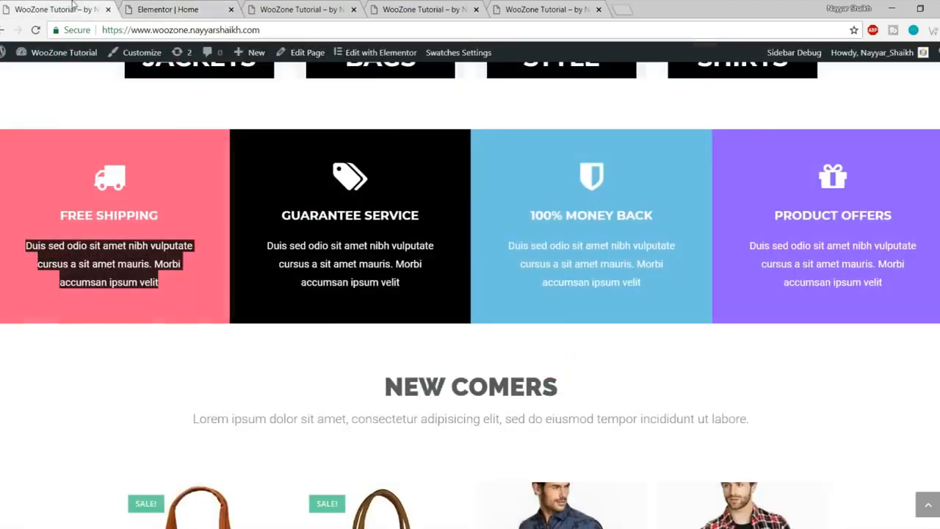
pyautogui.click(149, 6)
pyautogui.click(93, 94)
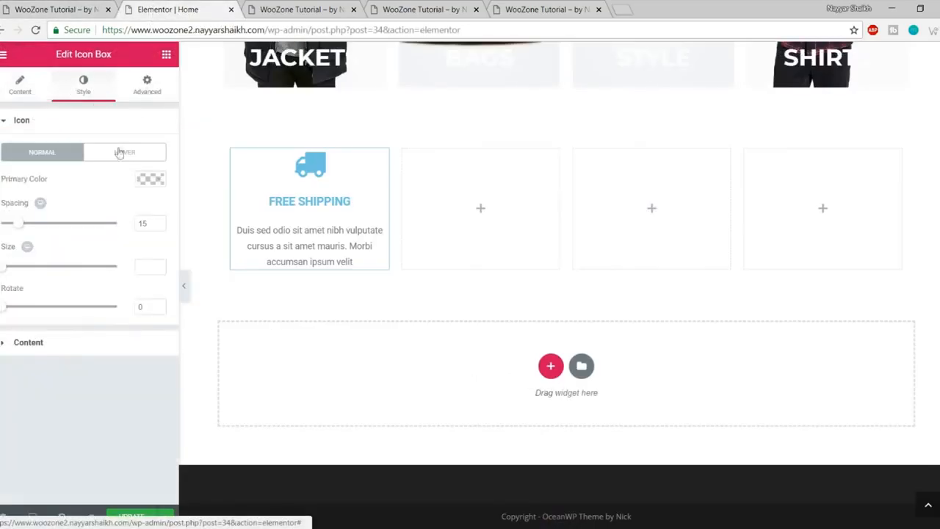
# Step: Set the truck icon's primary colour to white
pyautogui.doubleClick(18, 121)
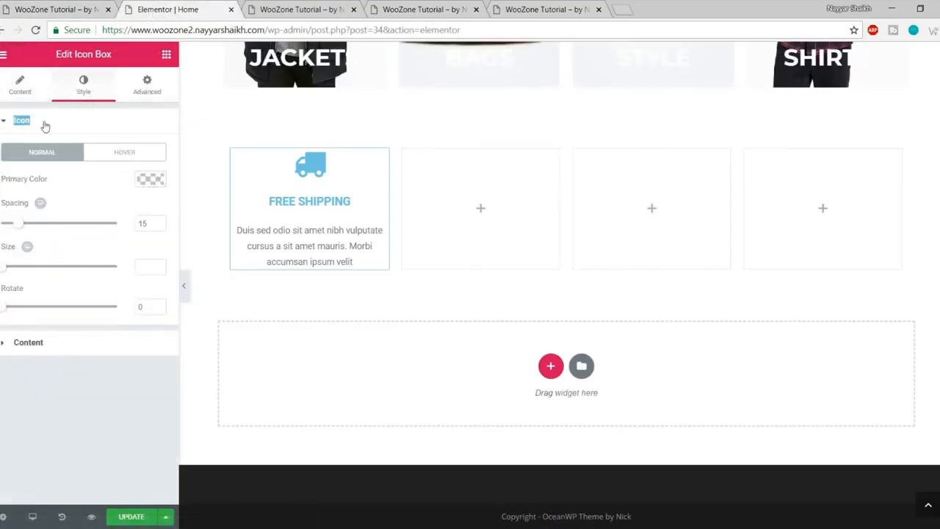
pyautogui.click(44, 125)
pyautogui.click(67, 126)
pyautogui.click(150, 181)
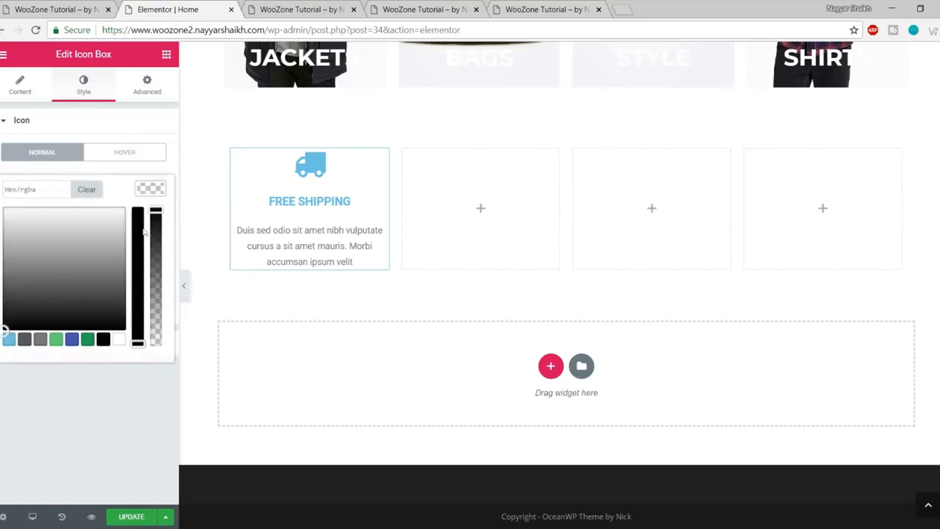
pyautogui.click(119, 340)
pyautogui.click(152, 192)
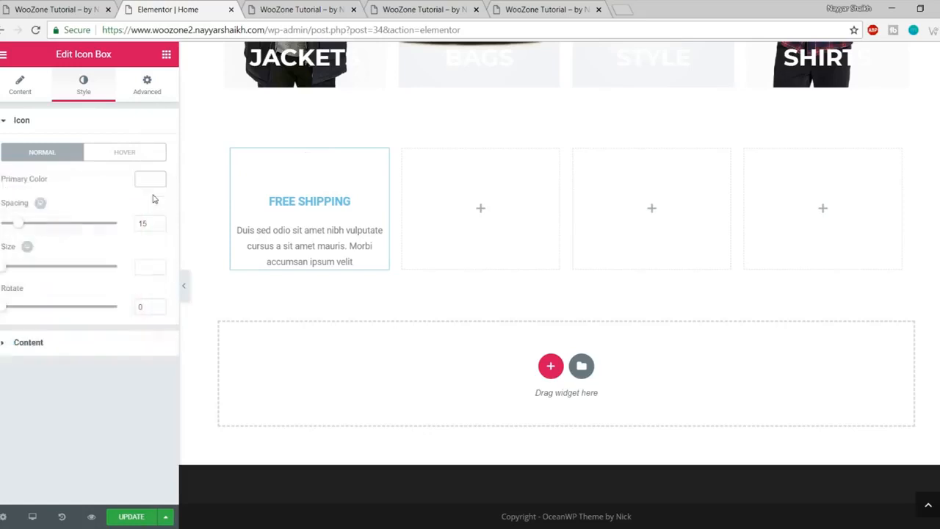
# Step: Make the FREE SHIPPING title white and save the page
pyautogui.click(144, 125)
pyautogui.click(77, 155)
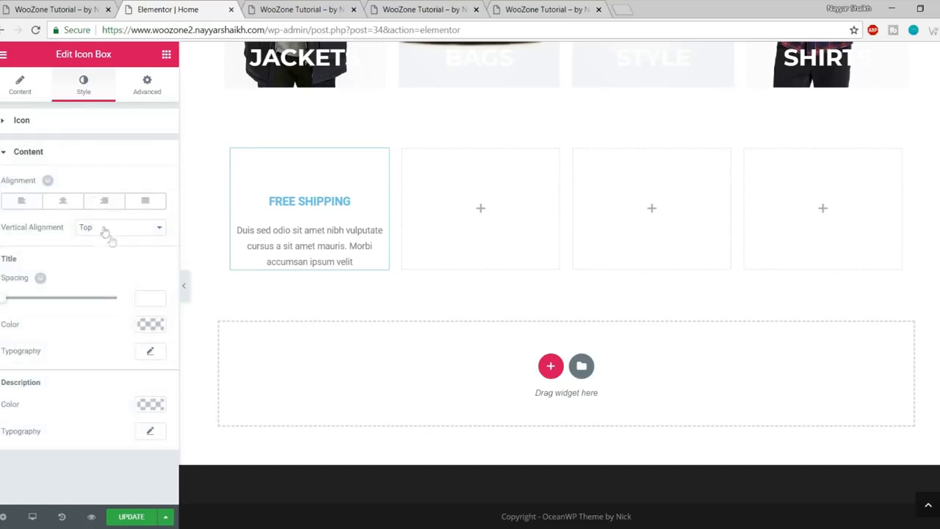
pyautogui.click(150, 324)
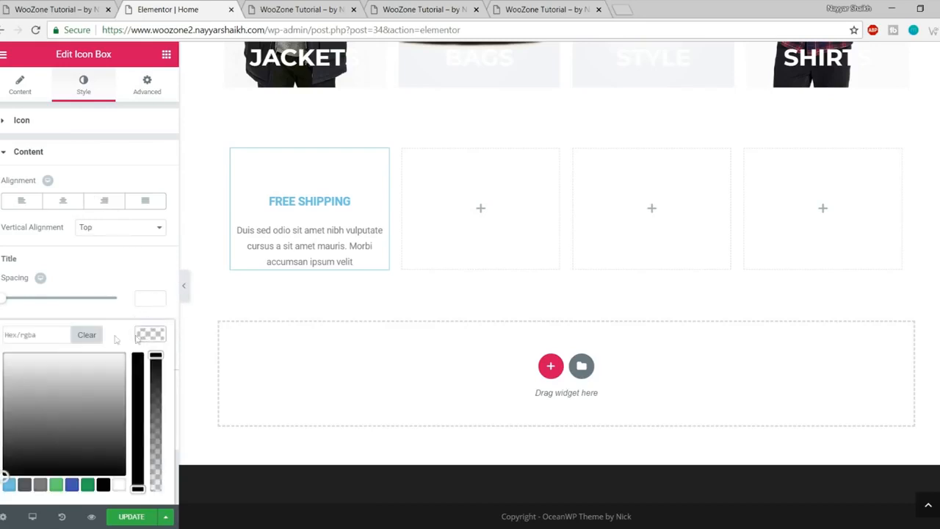
pyautogui.click(119, 485)
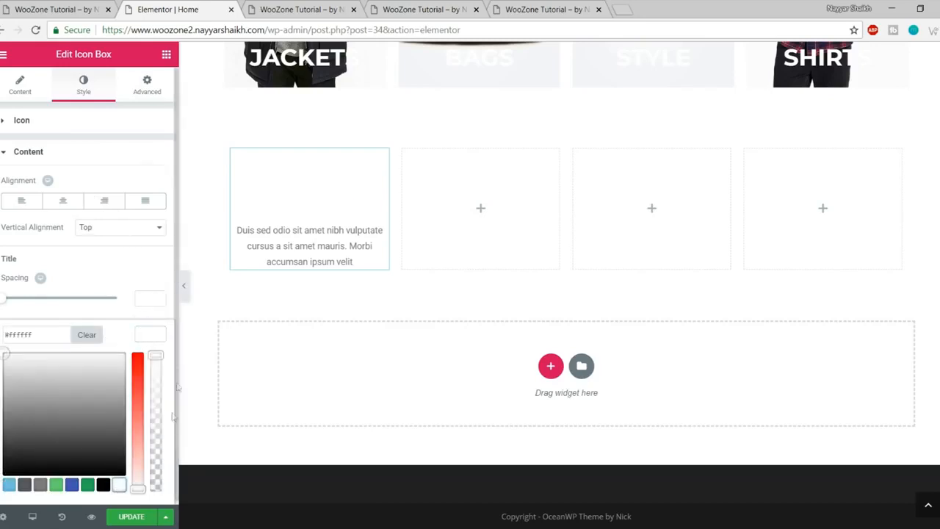
pyautogui.click(151, 333)
pyautogui.click(130, 517)
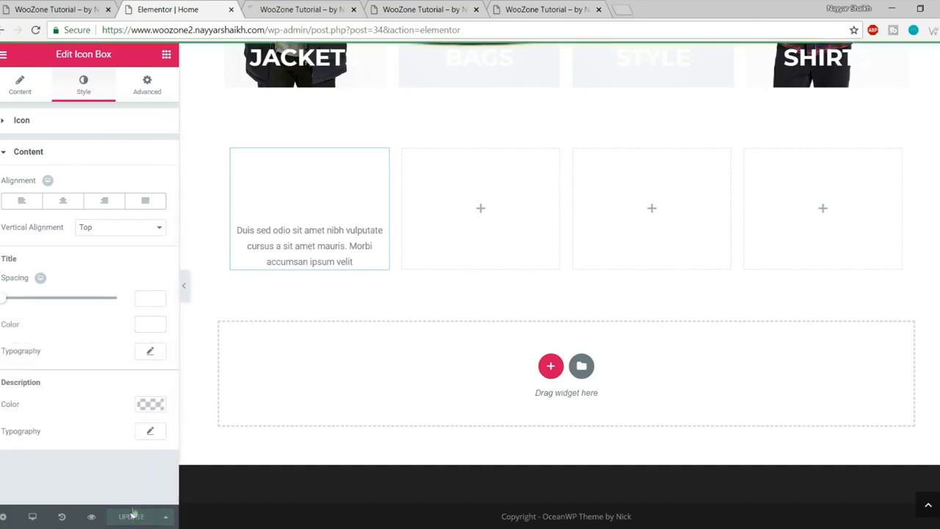
# Step: Compare against the live reference page, then open the first column's settings
pyautogui.click(73, 6)
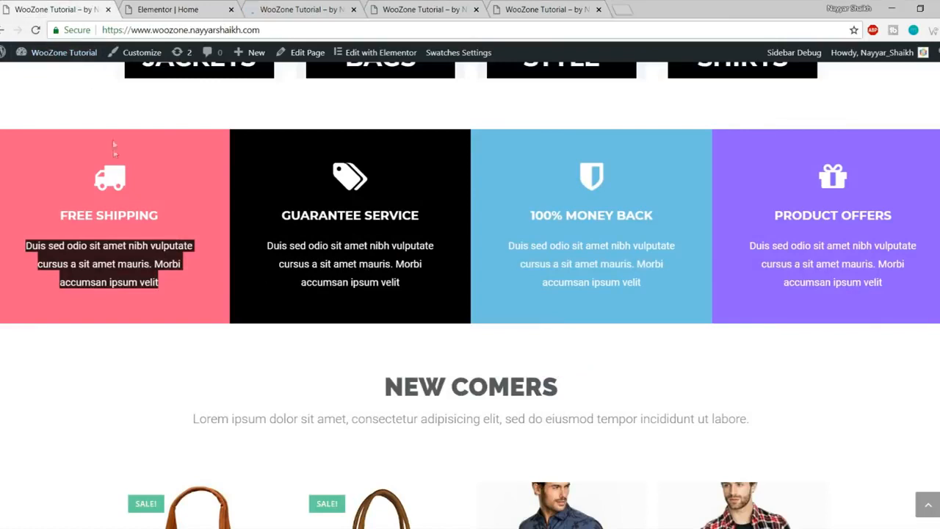
pyautogui.click(134, 127)
pyautogui.click(171, 8)
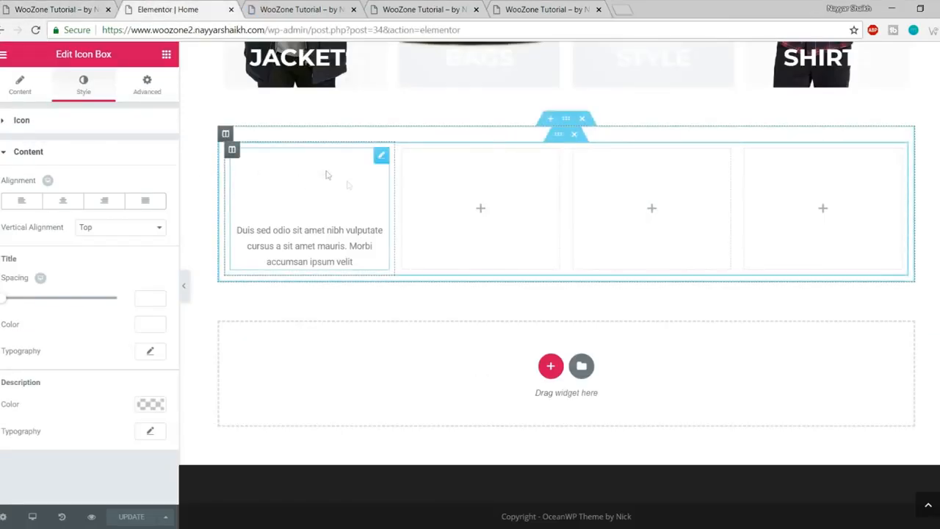
pyautogui.click(232, 151)
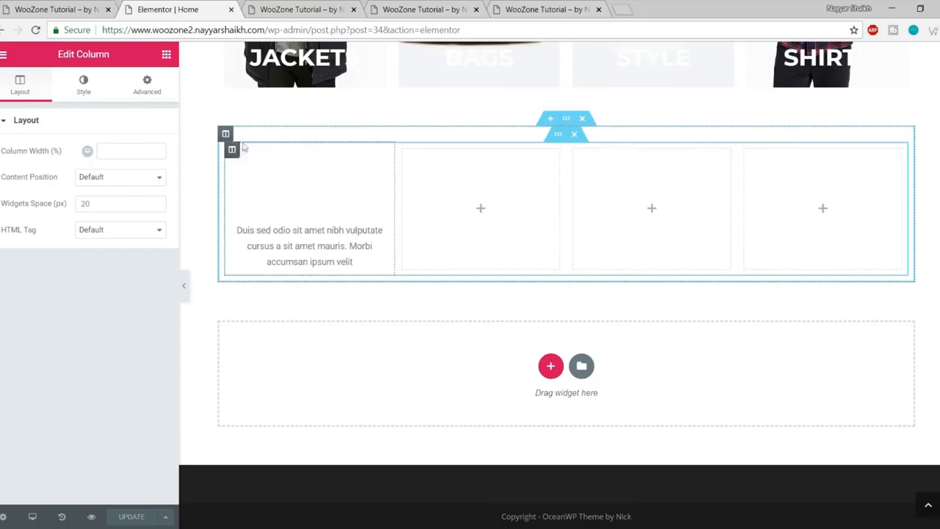
pyautogui.moveTo(58, 56); pyautogui.dragTo(124, 62)
pyautogui.click(83, 84)
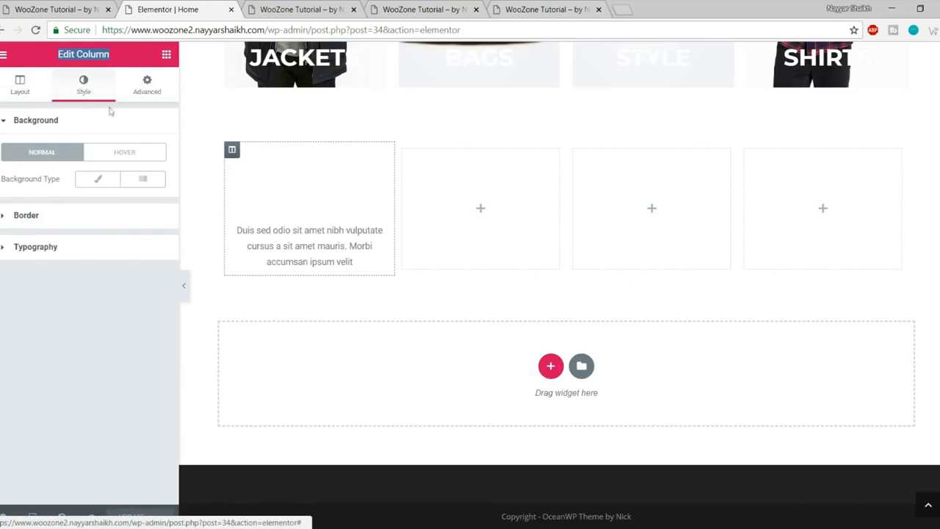
pyautogui.click(98, 179)
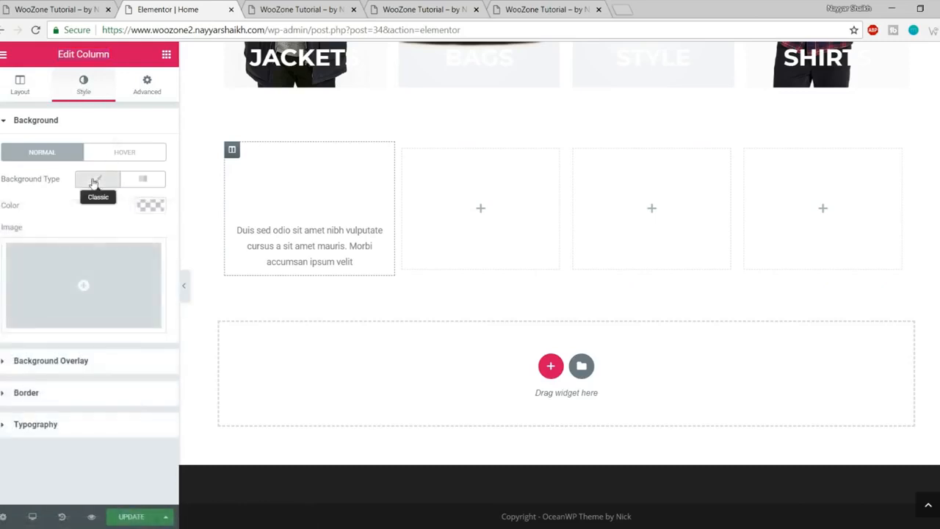
pyautogui.click(152, 208)
pyautogui.click(9, 365)
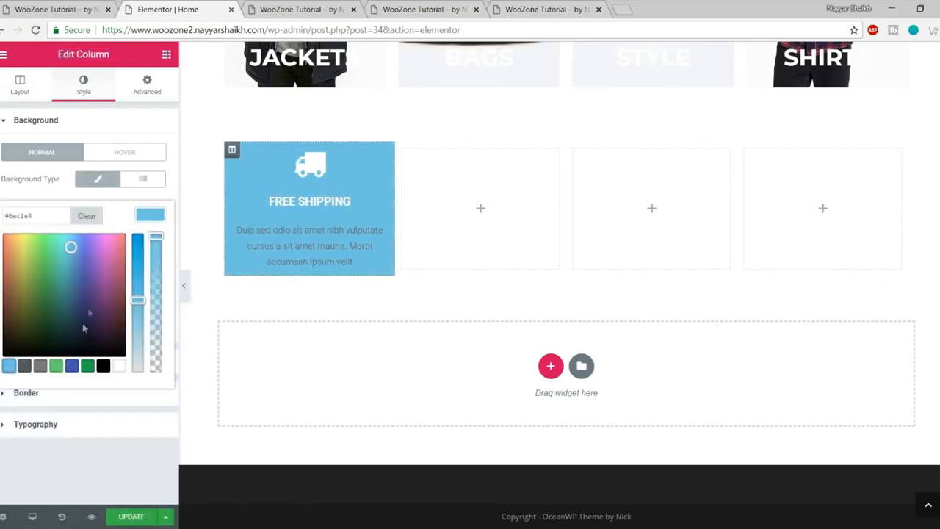
pyautogui.moveTo(71, 247); pyautogui.dragTo(133, 182)
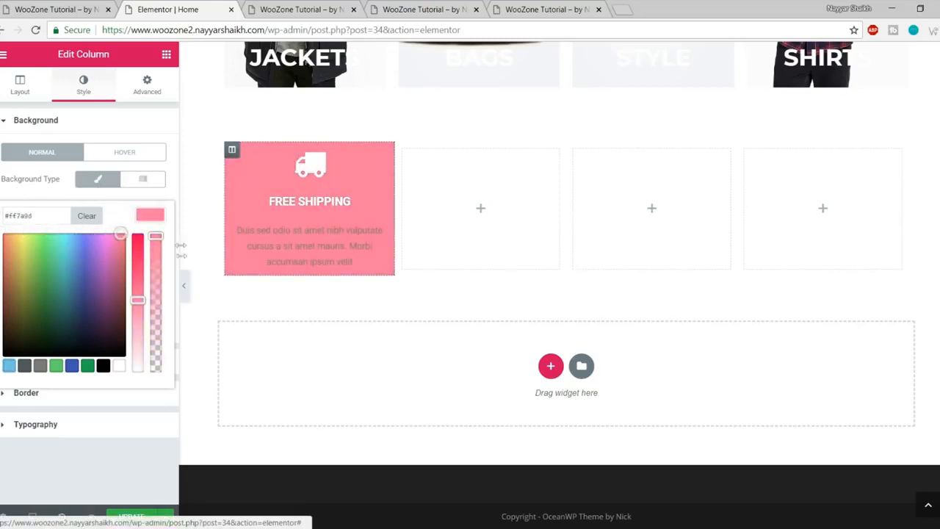
pyautogui.moveTo(137, 297)
pyautogui.mouseDown()
pyautogui.moveTo(138, 268)
pyautogui.moveTo(137, 282)
pyautogui.mouseUp()
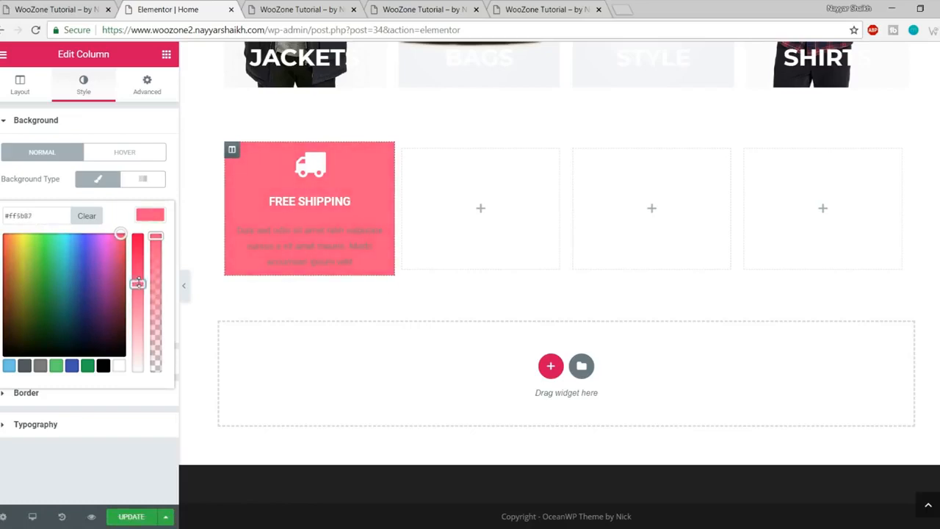
pyautogui.click(94, 7)
pyautogui.click(157, 7)
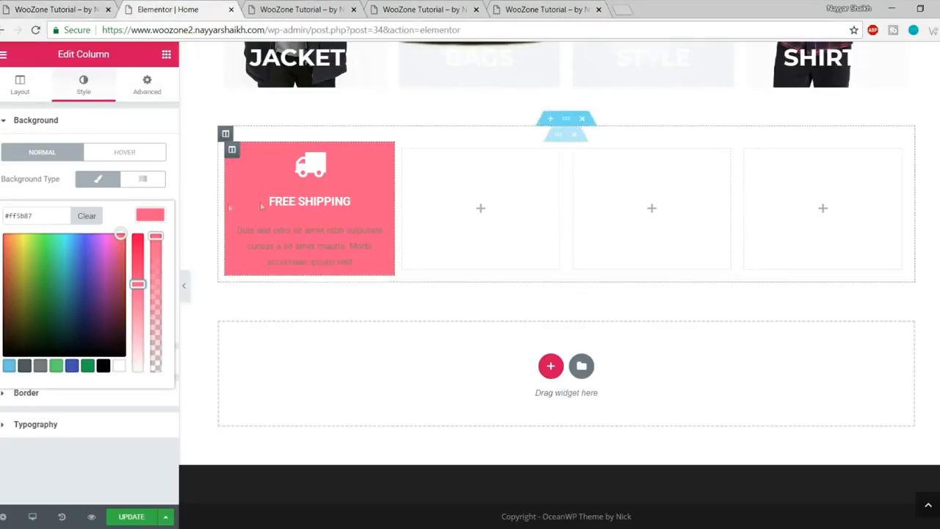
pyautogui.click(53, 7)
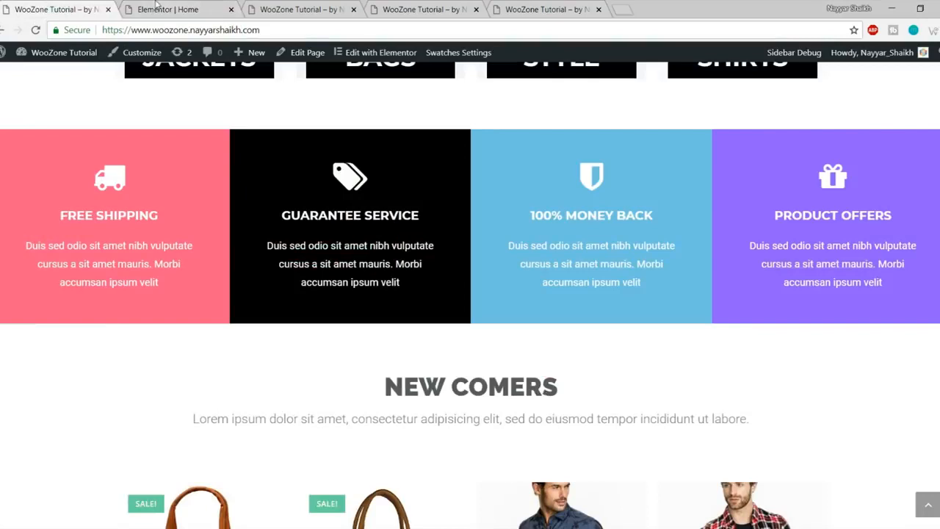
pyautogui.click(157, 7)
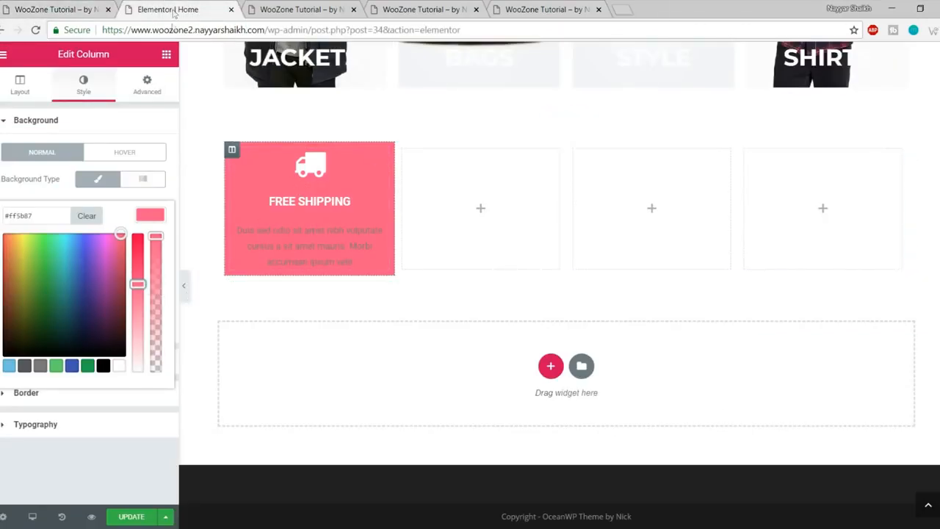
# Step: Set the FREE SHIPPING title typography to Montserrat, size 19, weight 700
pyautogui.click(312, 206)
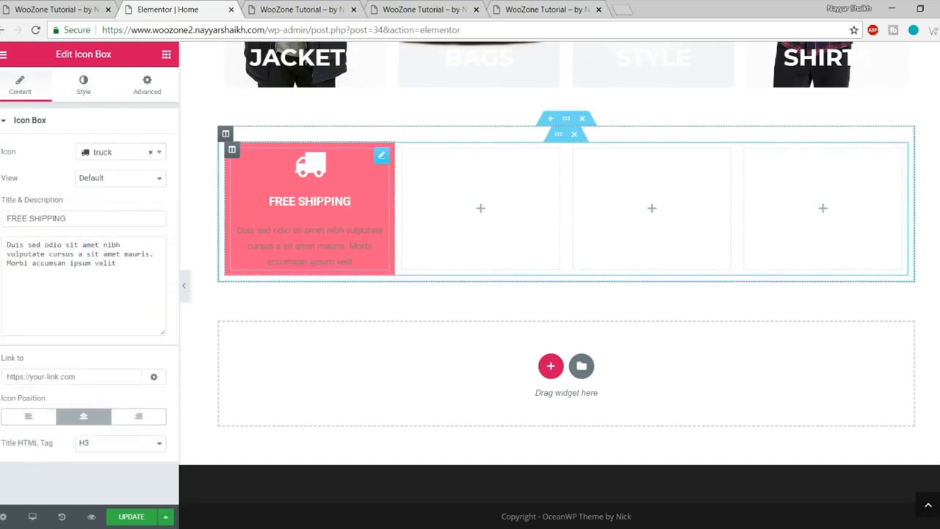
pyautogui.click(84, 87)
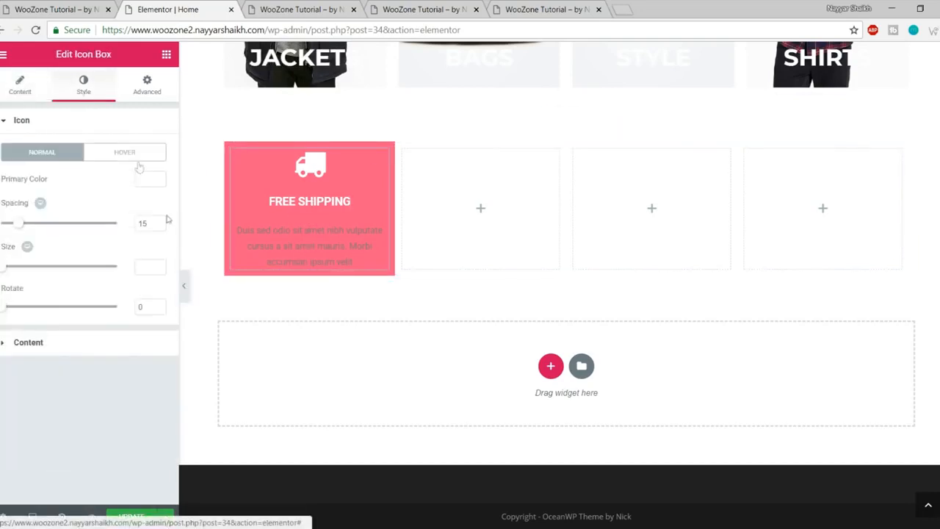
pyautogui.click(106, 341)
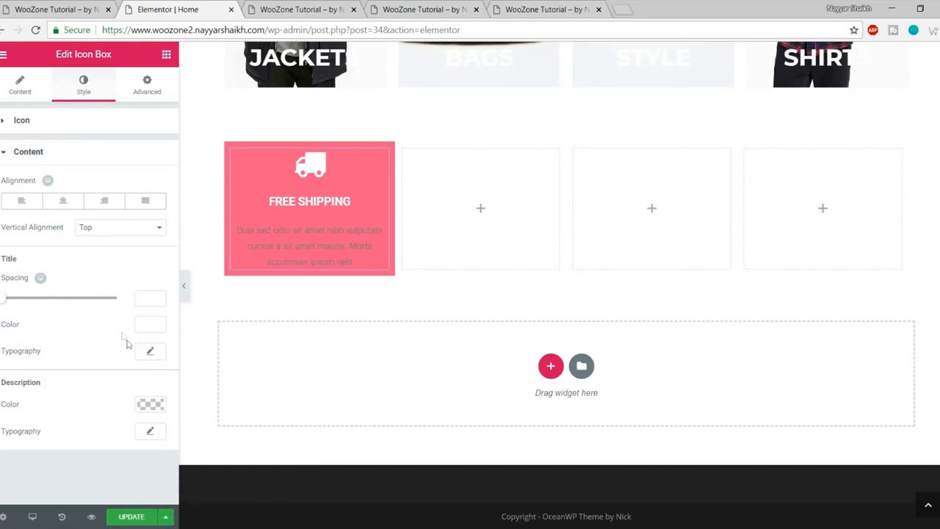
pyautogui.click(151, 351)
pyautogui.scroll(-2, 134, 356)
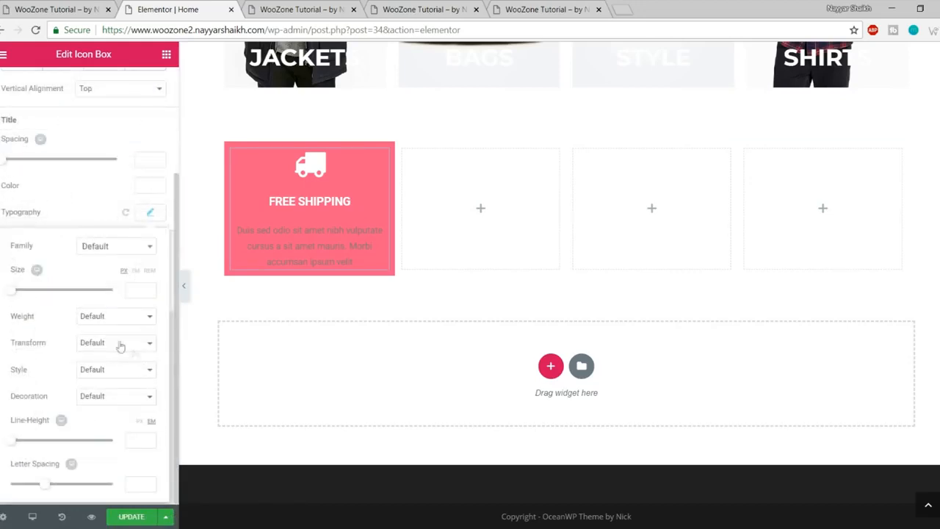
pyautogui.click(106, 247)
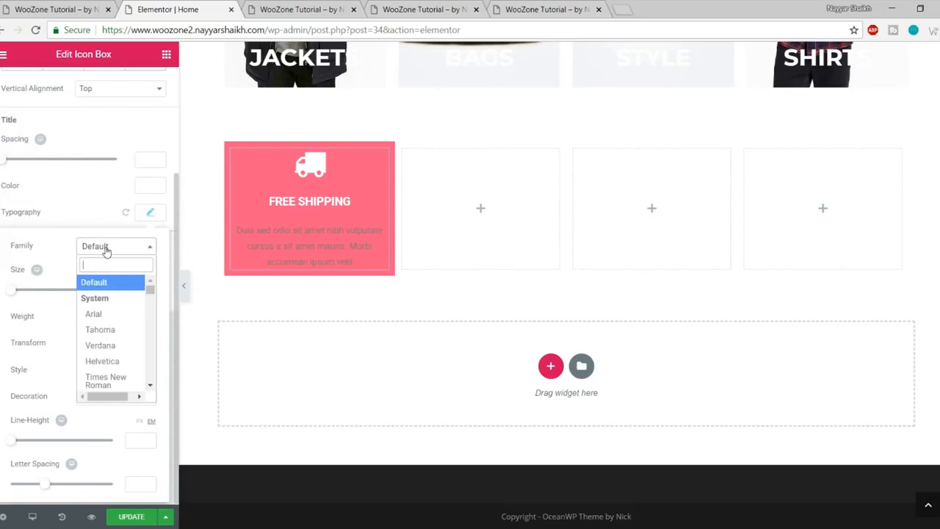
pyautogui.write('monts')
pyautogui.press('Return')
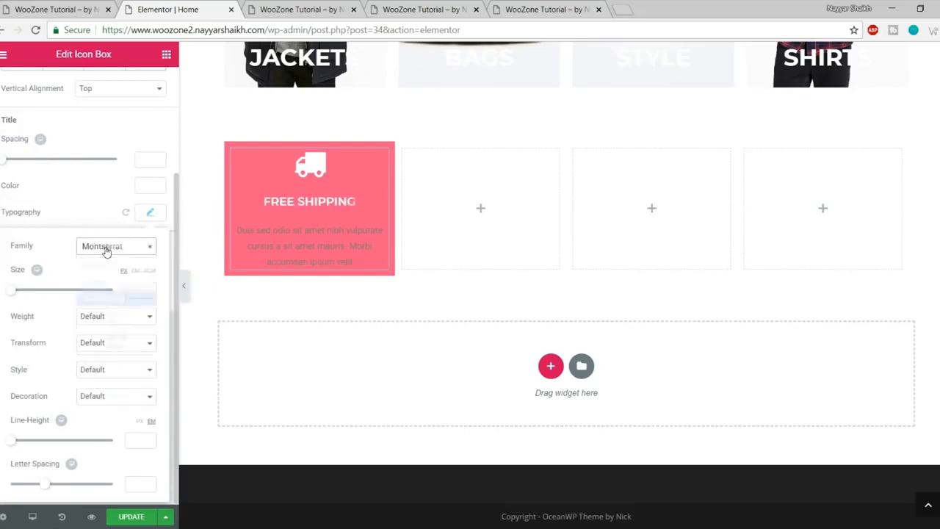
pyautogui.click(136, 289)
pyautogui.write('19')
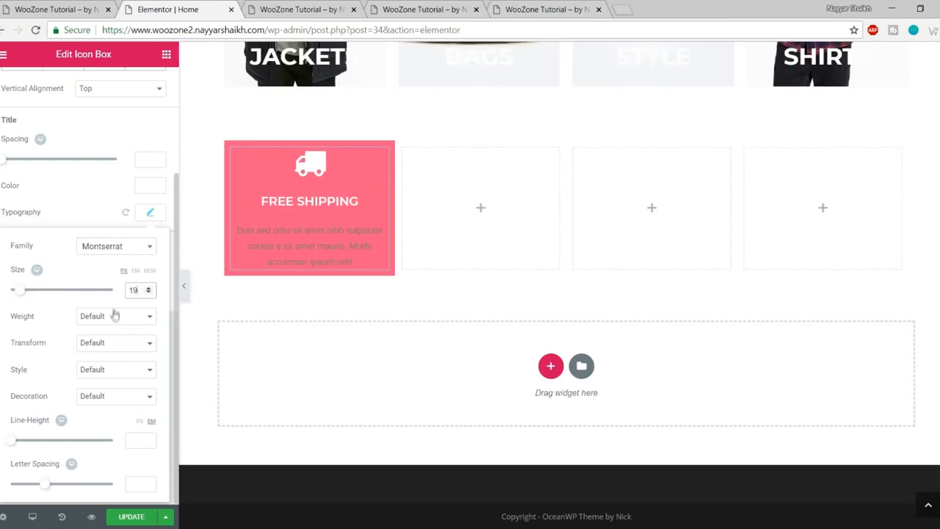
pyautogui.click(115, 314)
pyautogui.click(102, 387)
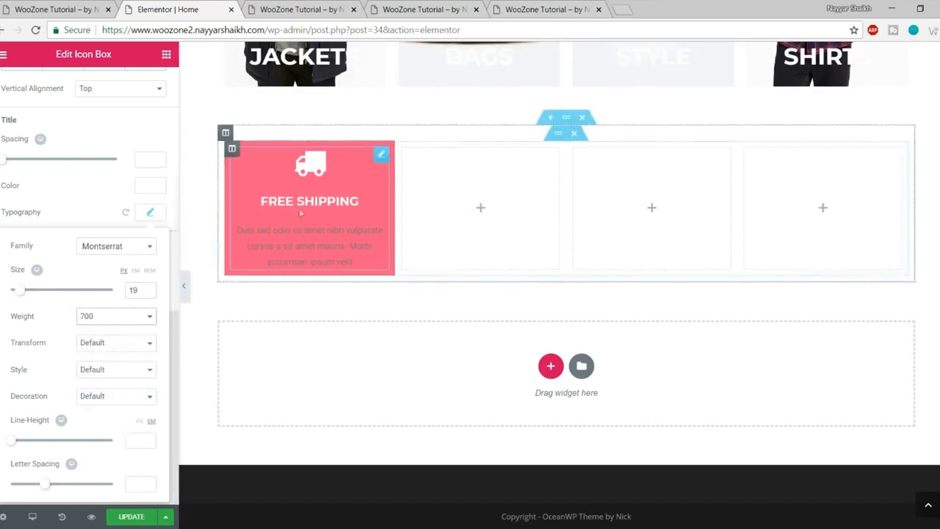
pyautogui.click(151, 217)
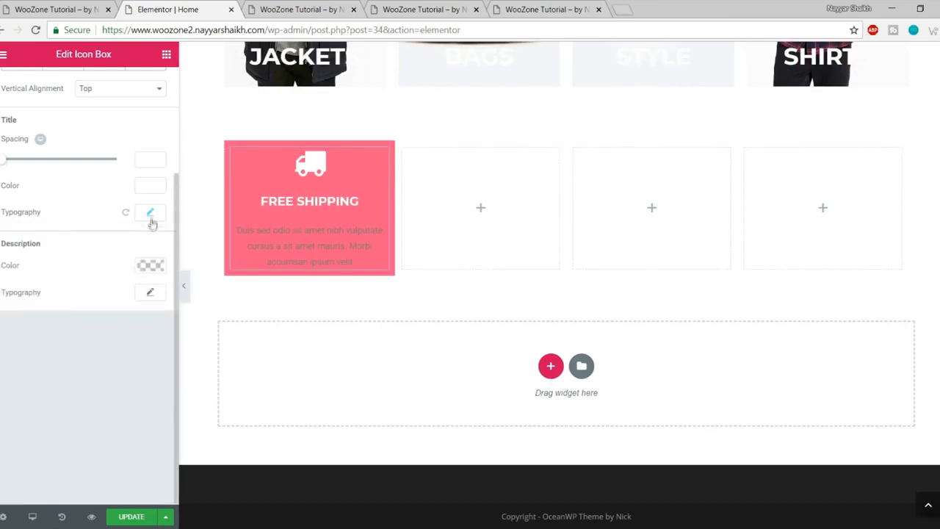
# Step: Make the description text white at size 16 and save the page
pyautogui.doubleClick(37, 246)
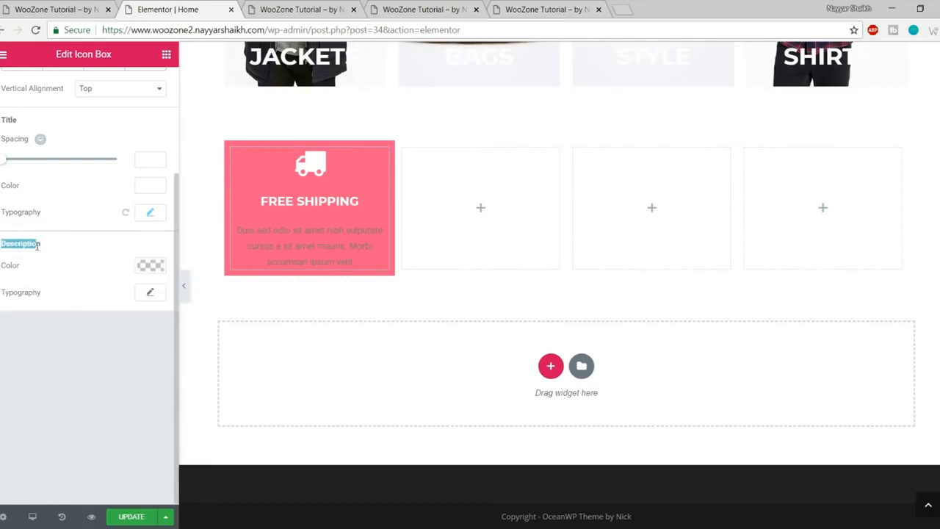
pyautogui.click(150, 266)
pyautogui.click(116, 427)
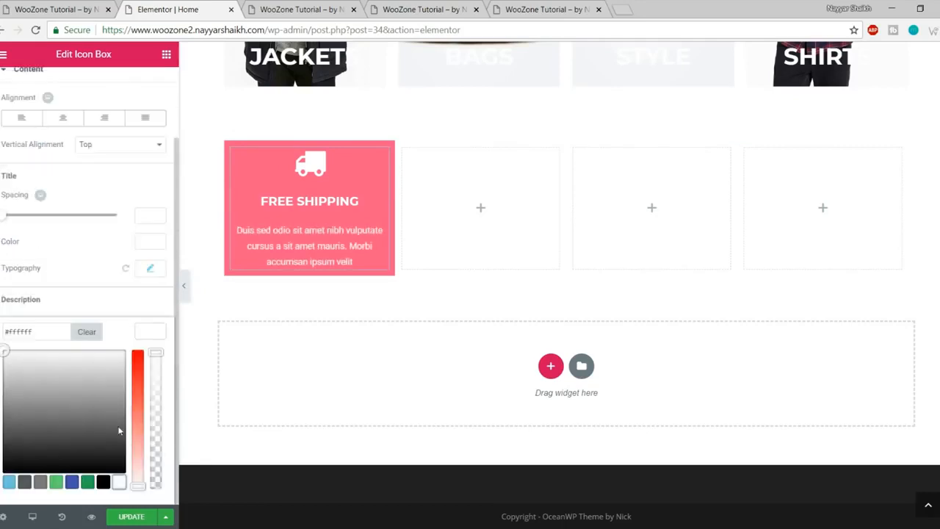
pyautogui.click(154, 334)
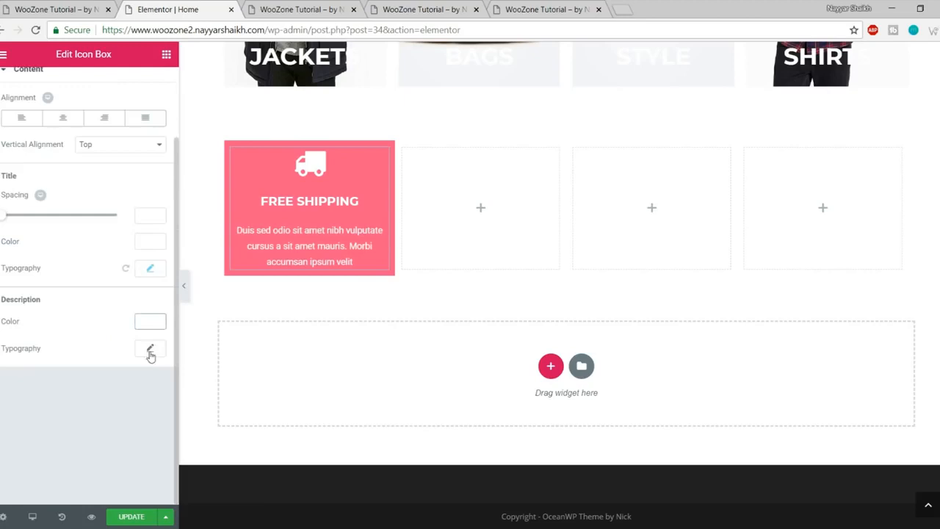
pyautogui.click(150, 350)
pyautogui.scroll(-3, 149, 367)
pyautogui.click(129, 290)
pyautogui.write('16')
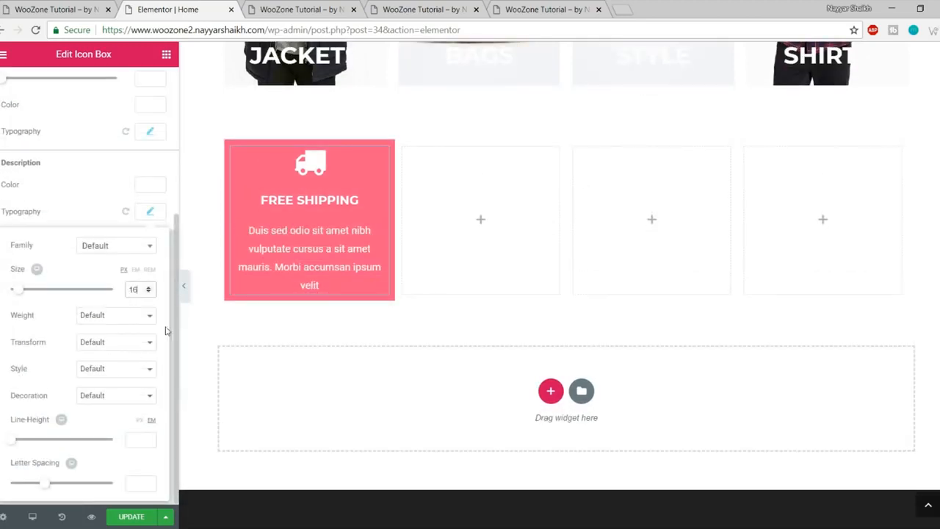
pyautogui.click(127, 517)
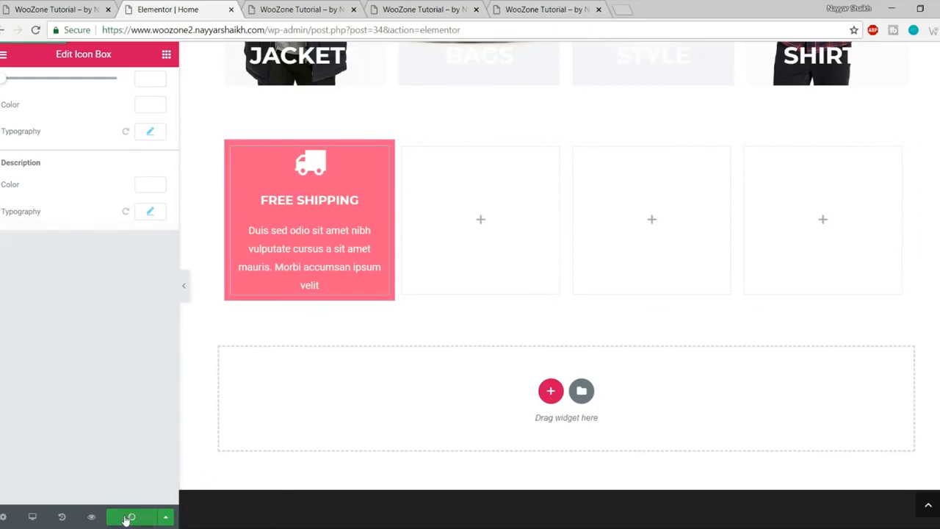
# Step: Compare the saved FREE SHIPPING box in the preview with the live site's feature boxes
pyautogui.click(185, 291)
pyautogui.click(306, 10)
pyautogui.scroll(-8, 420, 168)
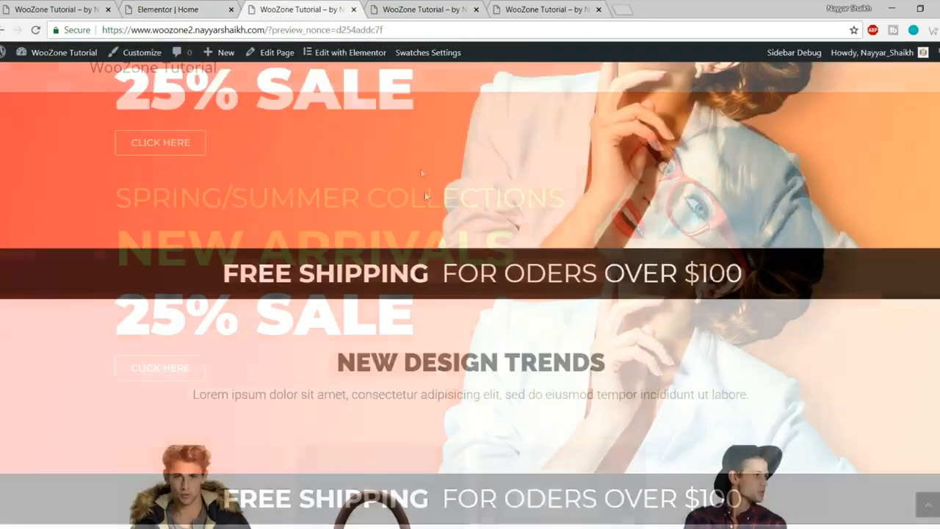
pyautogui.scroll(-2, 426, 198)
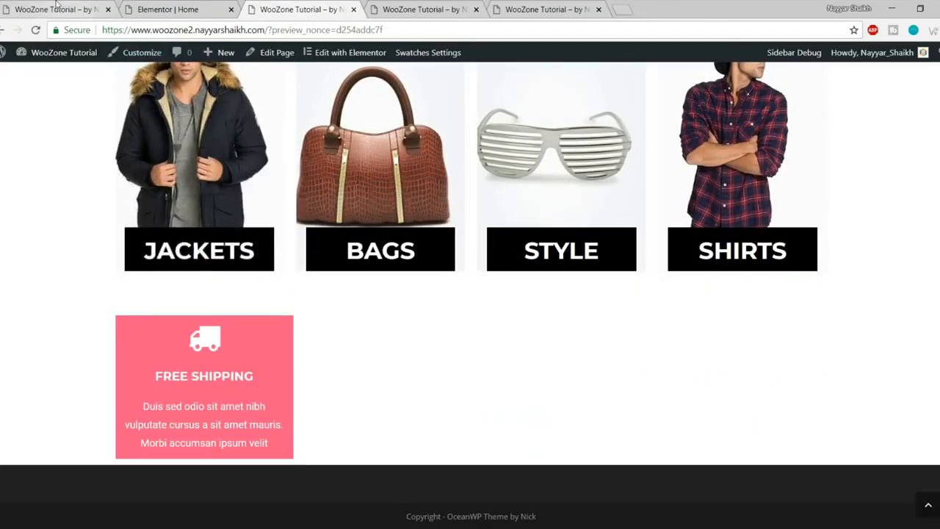
pyautogui.click(77, 11)
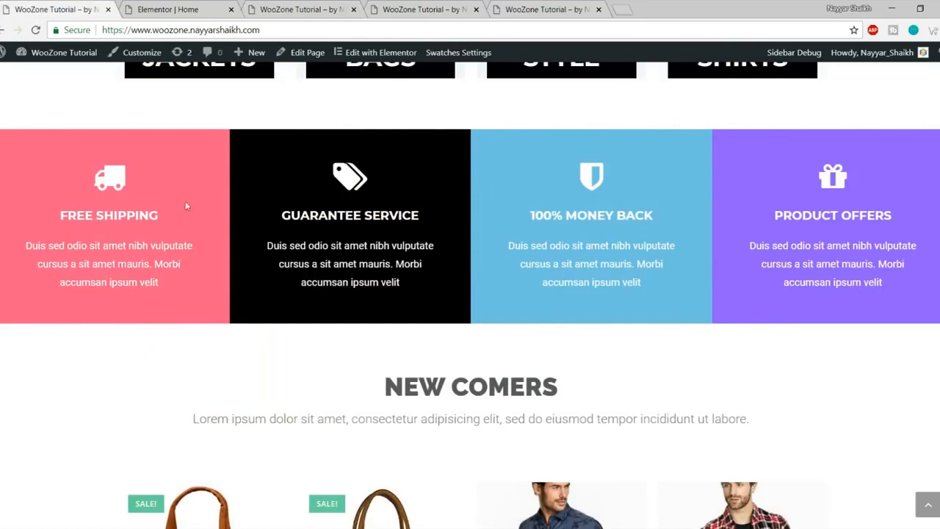
pyautogui.scroll(3, 139, 325)
pyautogui.scroll(-3, 139, 325)
pyautogui.click(199, 6)
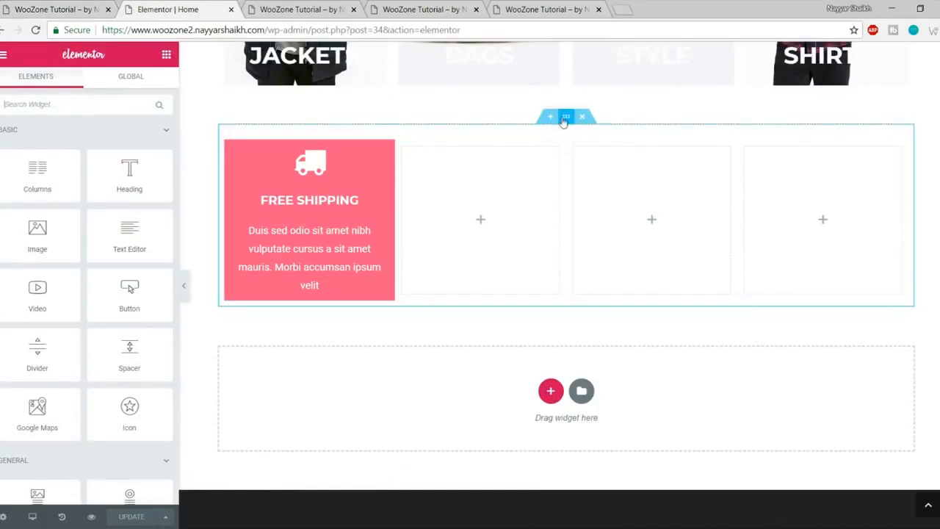
# Step: Stretch the feature-box section and set its content width to Full Width
pyautogui.click(566, 117)
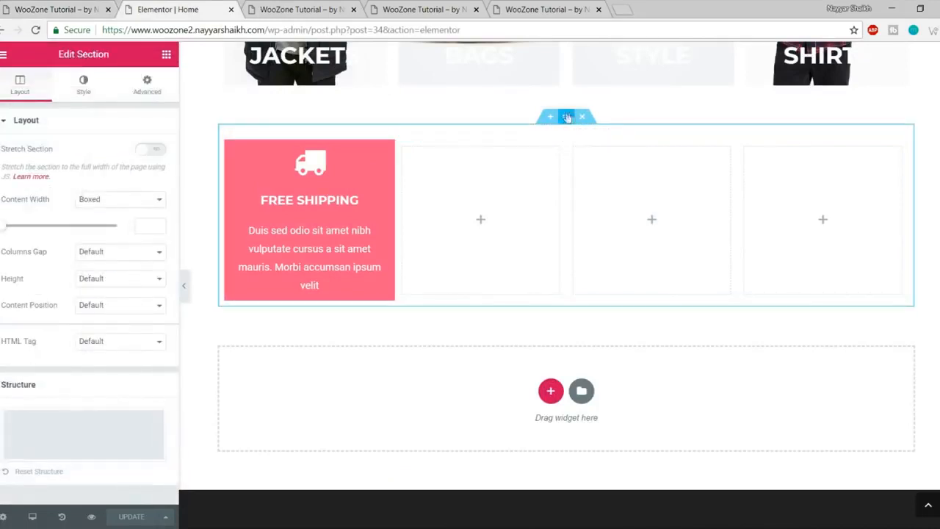
pyautogui.click(156, 151)
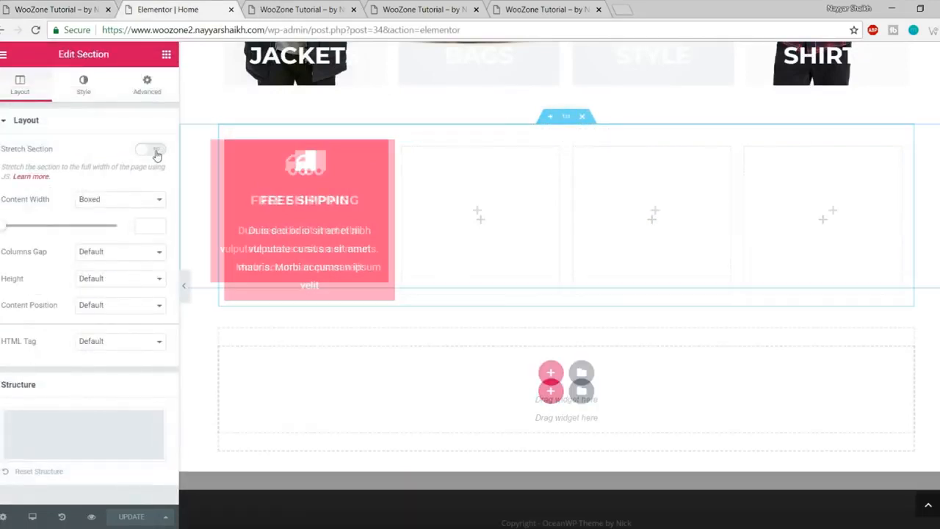
pyautogui.click(106, 205)
pyautogui.click(31, 204)
pyautogui.moveTo(31, 199); pyautogui.dragTo(50, 200)
pyautogui.click(91, 206)
pyautogui.click(124, 223)
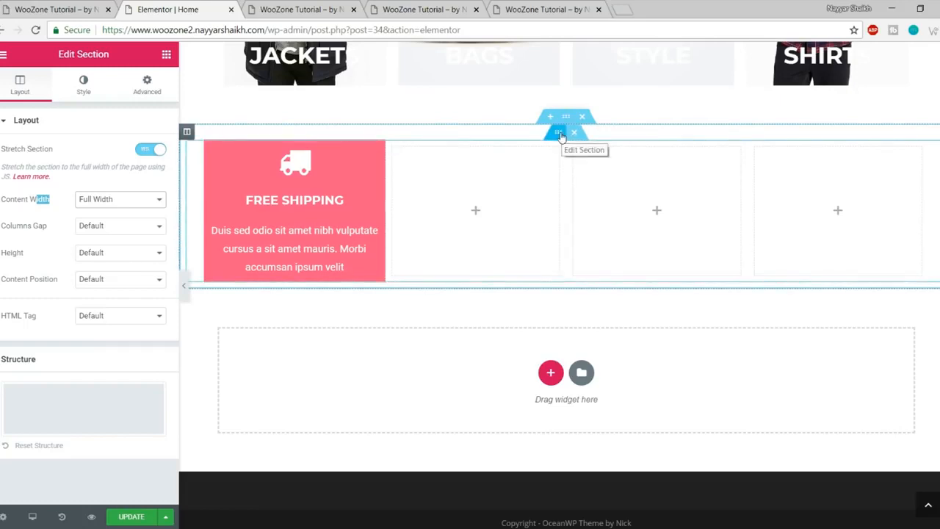
# Step: Set the inner four-column section to Full Width with No Gap, save, and reload the preview
pyautogui.click(557, 134)
pyautogui.click(95, 152)
pyautogui.click(96, 174)
pyautogui.click(110, 180)
pyautogui.click(114, 185)
pyautogui.click(125, 179)
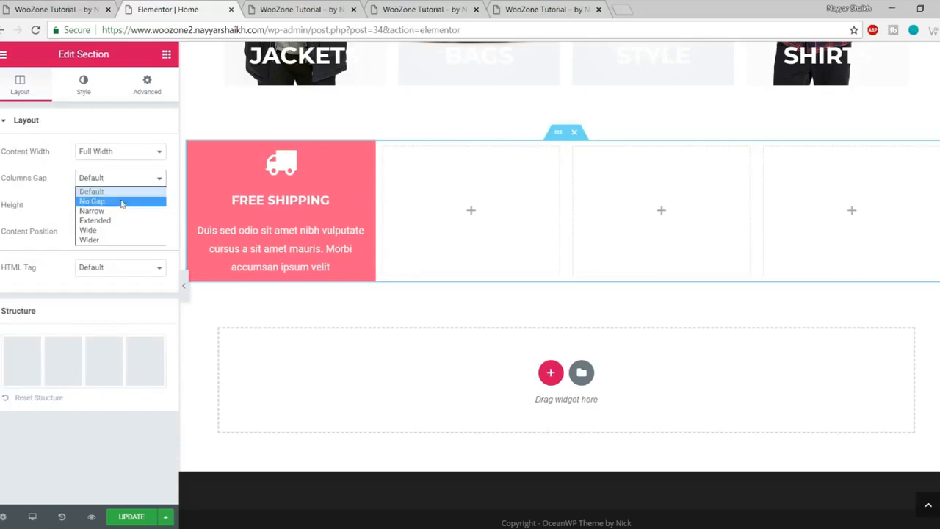
pyautogui.click(121, 201)
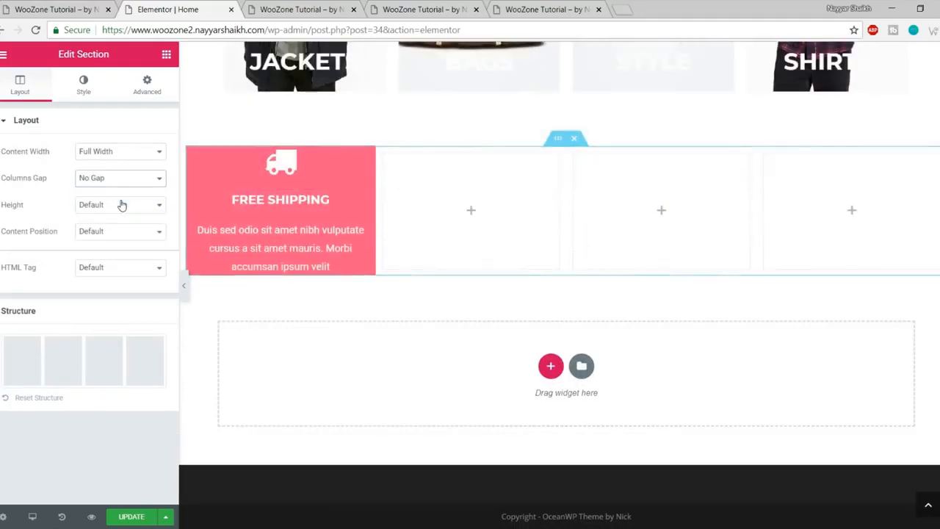
pyautogui.click(133, 516)
pyautogui.click(301, 9)
pyautogui.click(35, 30)
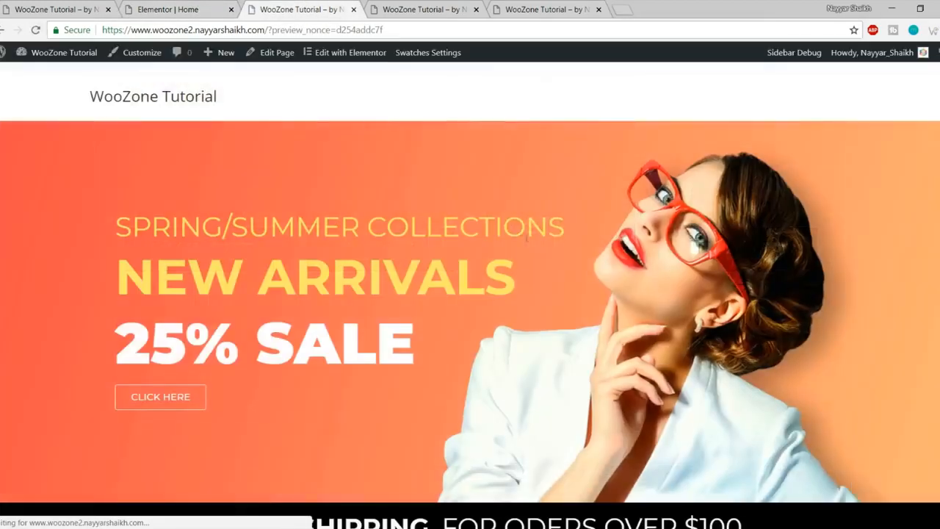
# Step: Set the outer section's Columns Gap to No Gap and save
pyautogui.scroll(-10, 524, 266)
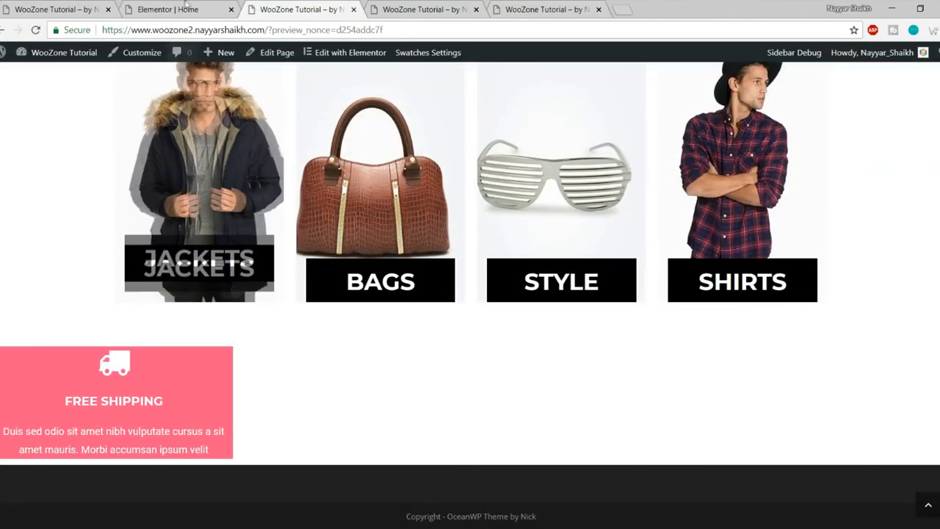
pyautogui.click(169, 9)
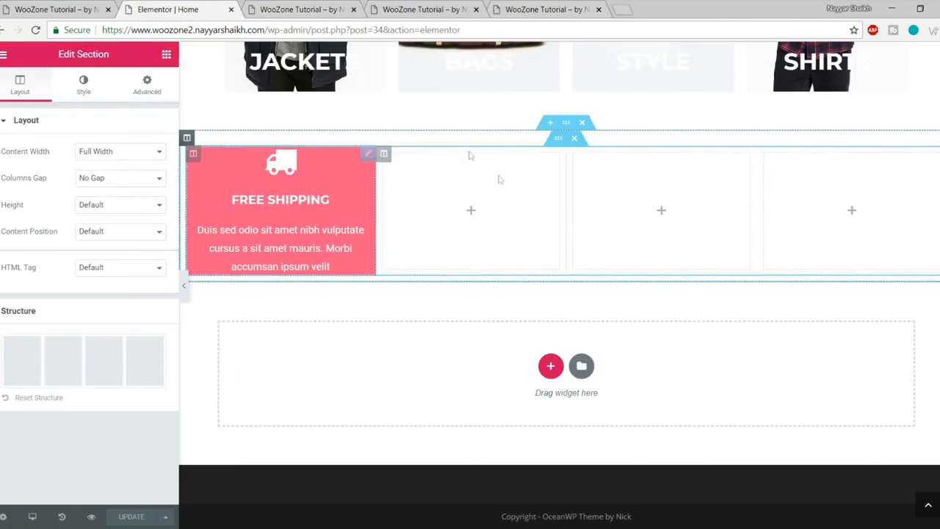
pyautogui.click(568, 126)
pyautogui.click(105, 228)
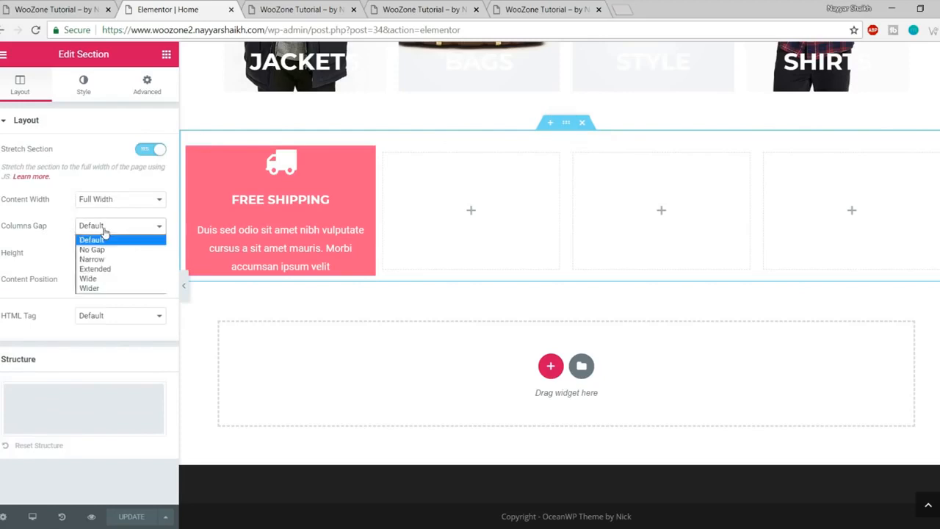
pyautogui.click(111, 250)
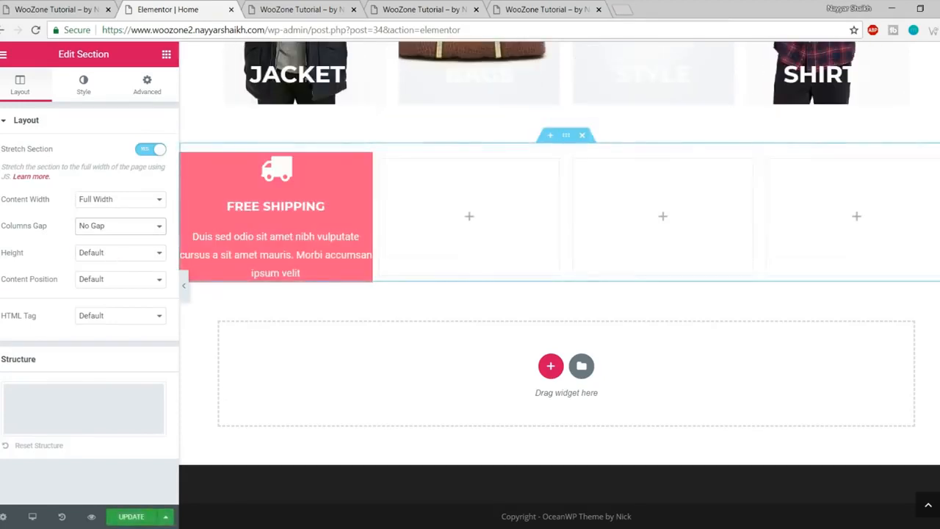
pyautogui.click(113, 516)
# Step: Check the Free Shipping text in the reloaded preview, then open that icon box's settings
pyautogui.click(316, 9)
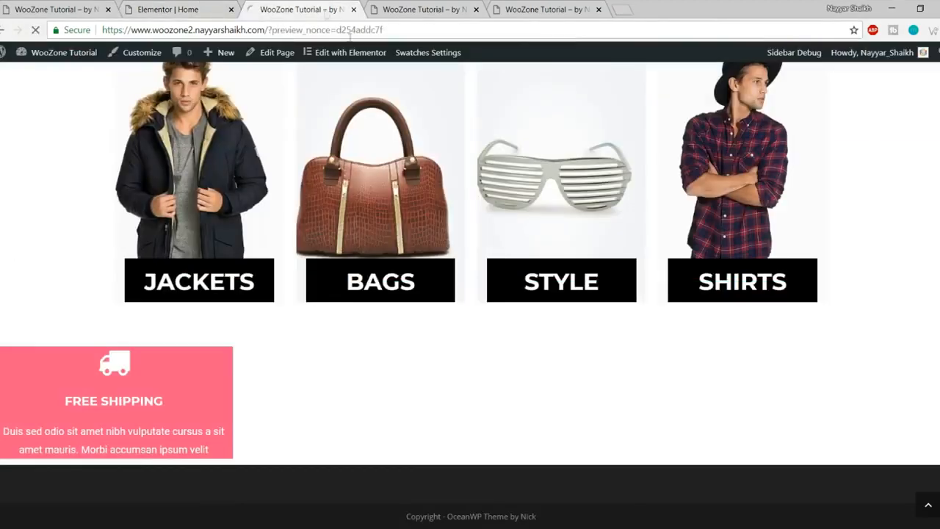
pyautogui.press('F5')
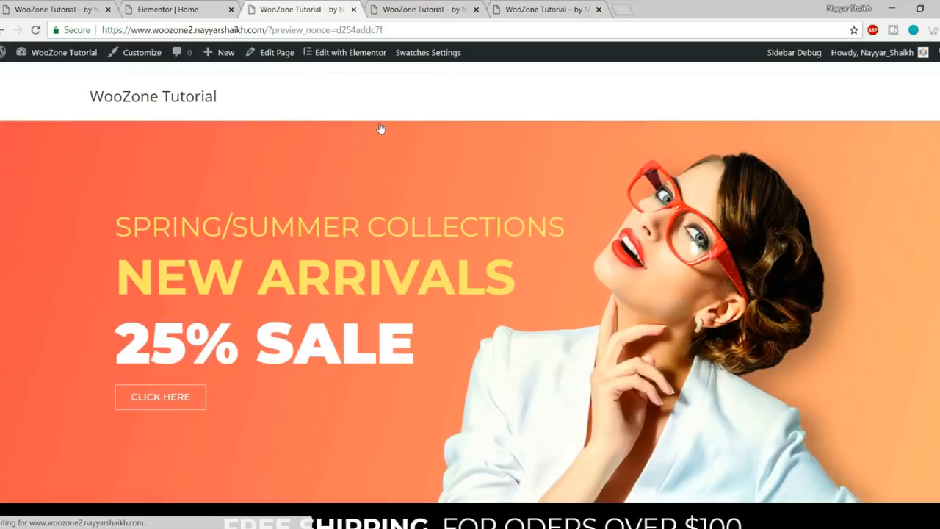
pyautogui.scroll(-7, 379, 151)
pyautogui.scroll(-2, 379, 149)
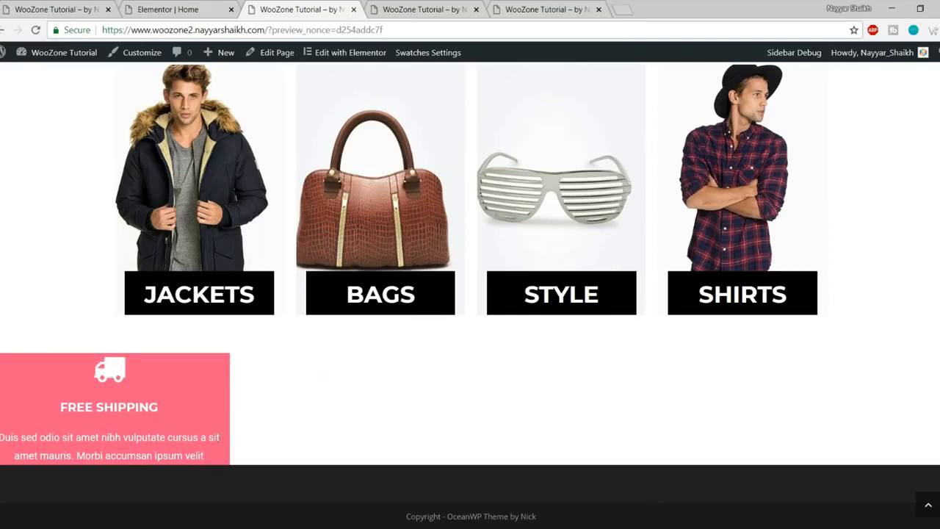
pyautogui.moveTo(224, 441); pyautogui.dragTo(2, 437)
pyautogui.click(2, 440)
pyautogui.moveTo(86, 455); pyautogui.dragTo(213, 461)
pyautogui.click(212, 461)
pyautogui.click(184, 10)
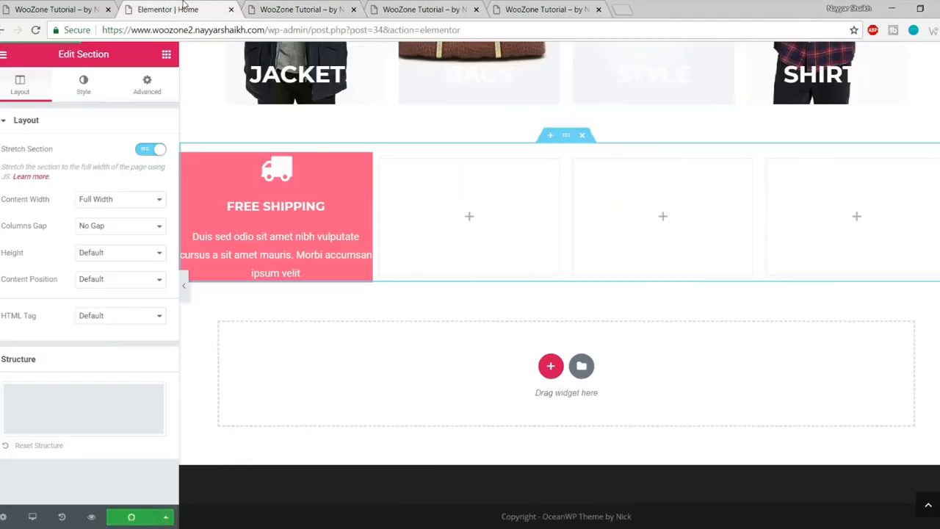
pyautogui.click(279, 198)
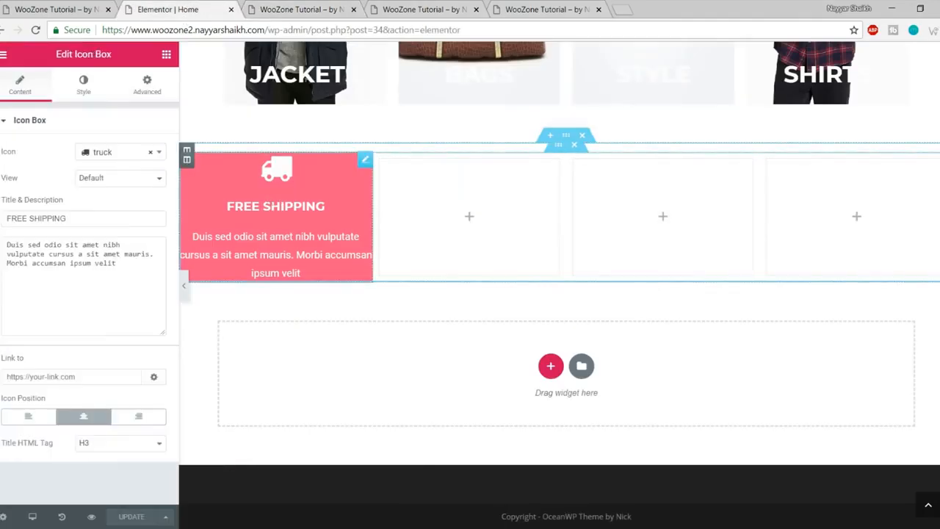
# Step: Give the Free Shipping box 50 px padding on all sides, save, and refresh the preview
pyautogui.click(163, 93)
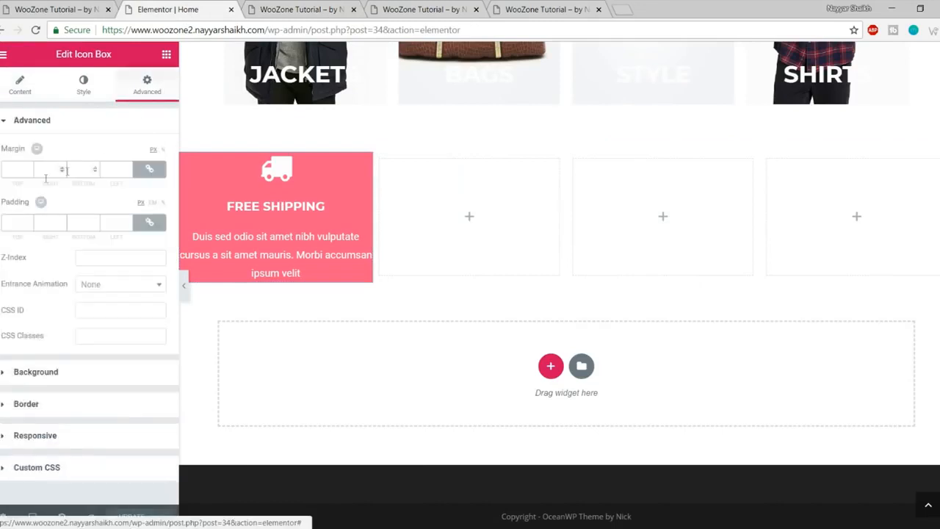
pyautogui.click(18, 221)
pyautogui.write('50')
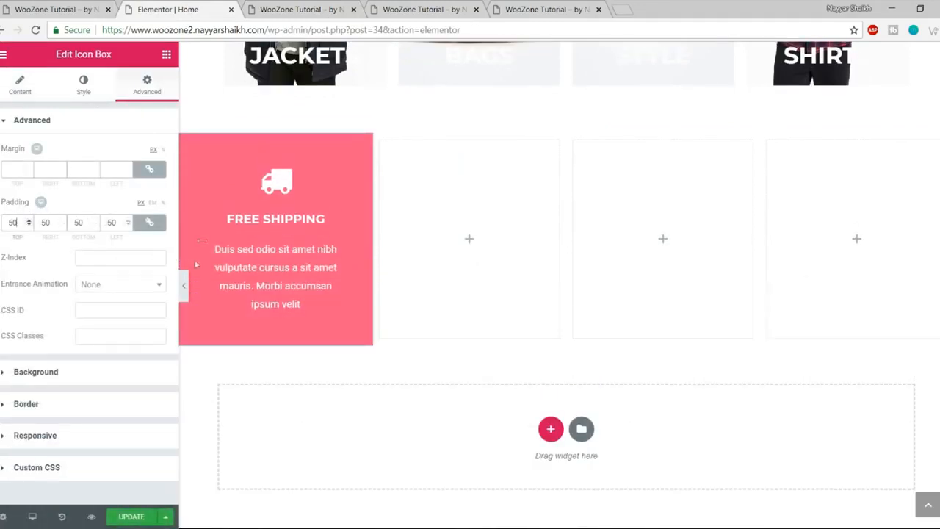
pyautogui.click(137, 519)
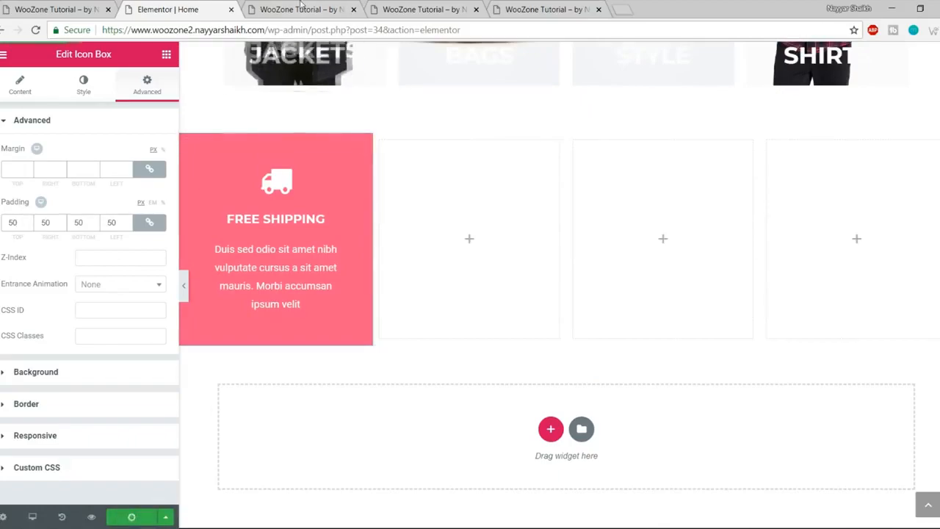
pyautogui.click(312, 10)
pyautogui.press('F5')
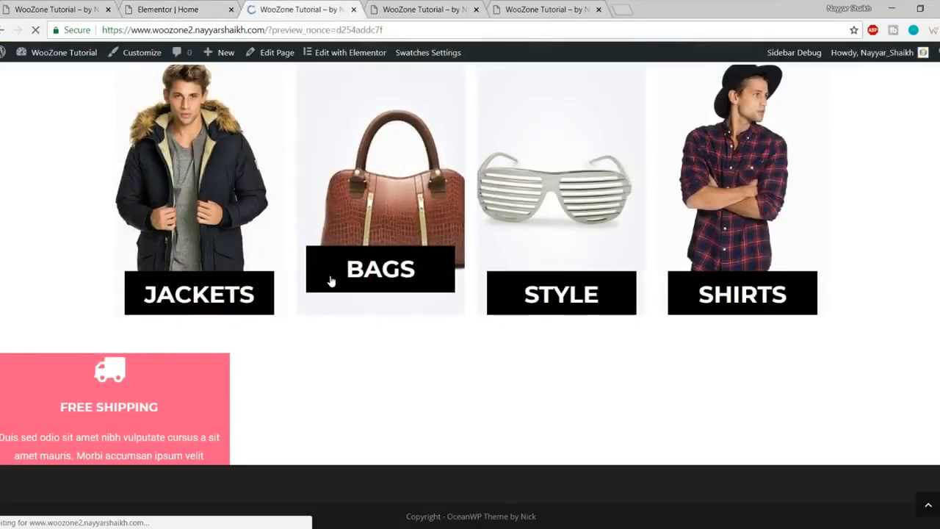
# Step: Close the two extra site tabs and go back to the Elementor editor
pyautogui.scroll(-10, 331, 282)
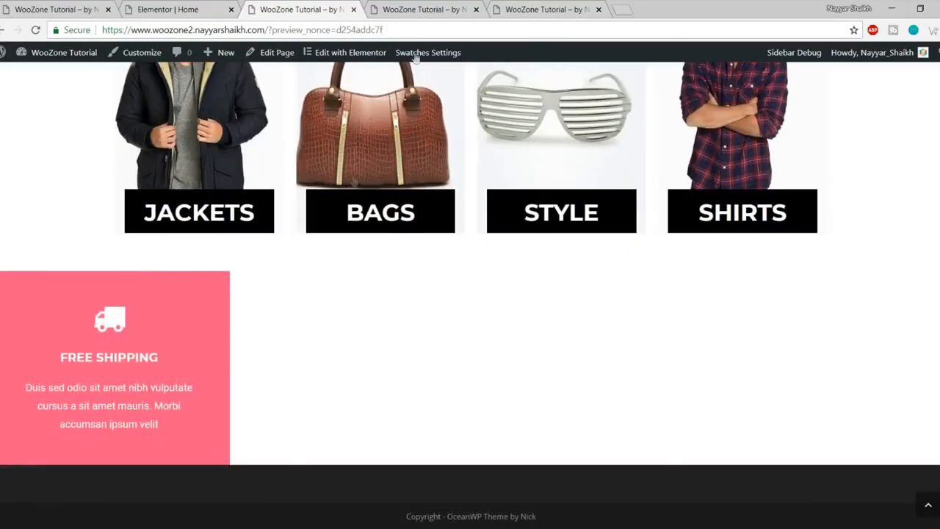
pyautogui.click(417, 9)
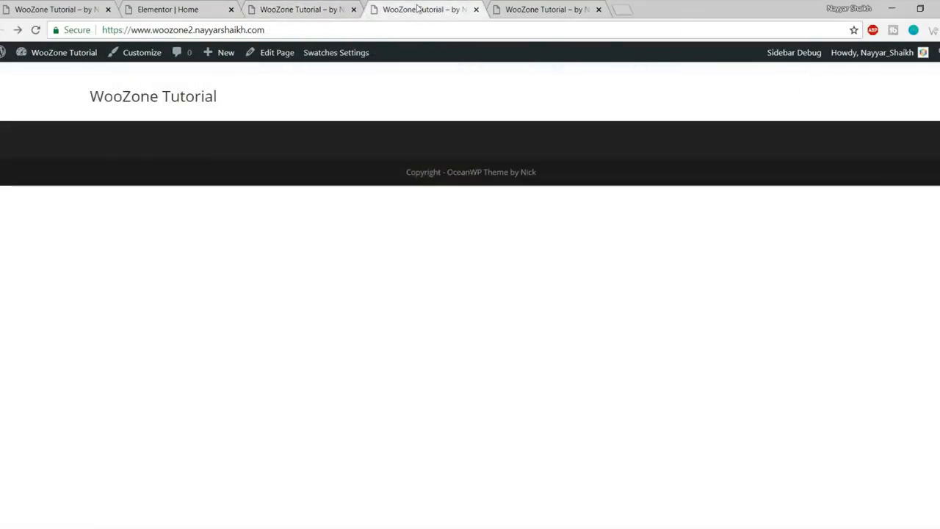
pyautogui.click(279, 9)
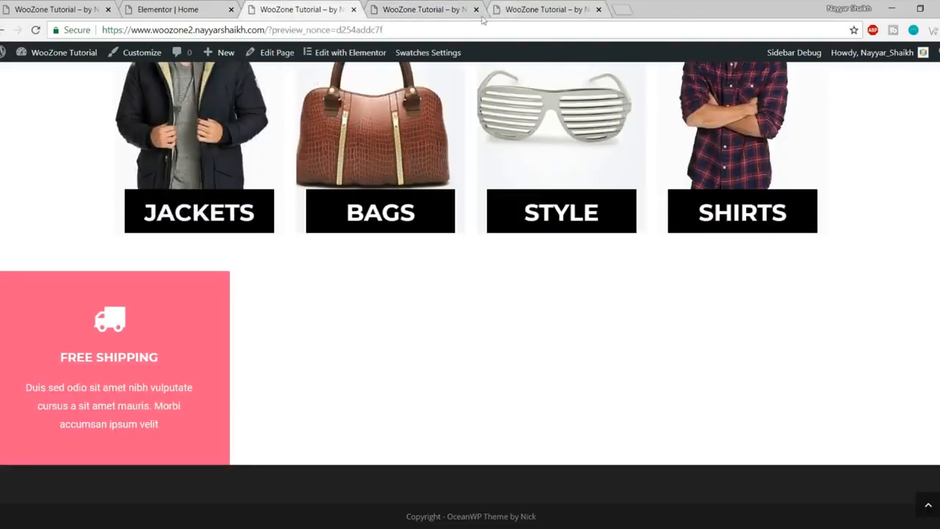
pyautogui.click(476, 13)
pyautogui.click(476, 11)
pyautogui.click(476, 10)
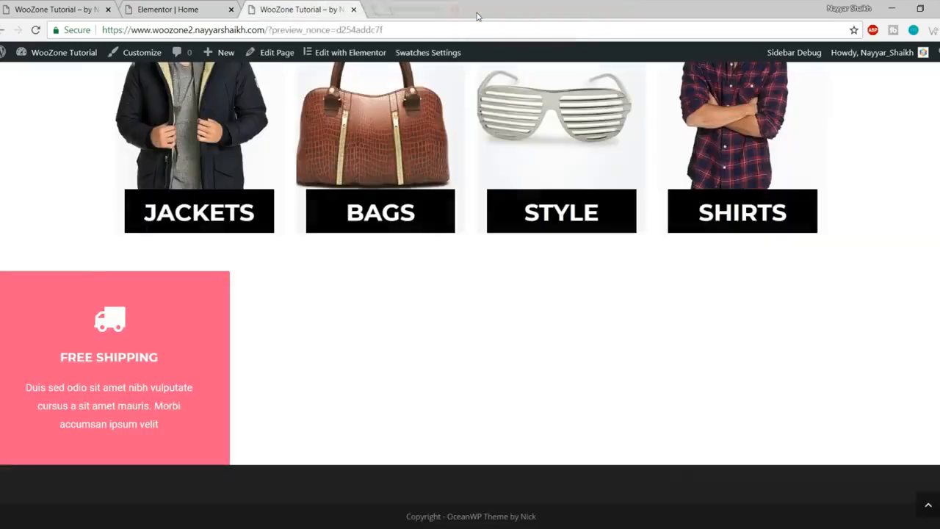
pyautogui.click(173, 9)
# Step: Copy the Free Shipping icon box and paste it into the second, third and fourth columns
pyautogui.scroll(-1, 293, 220)
pyautogui.rightClick(284, 159)
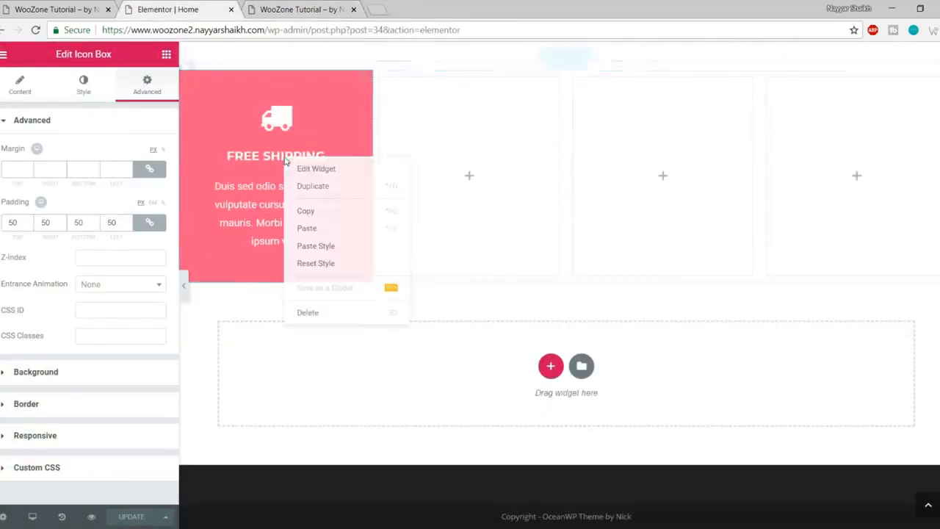
pyautogui.click(341, 213)
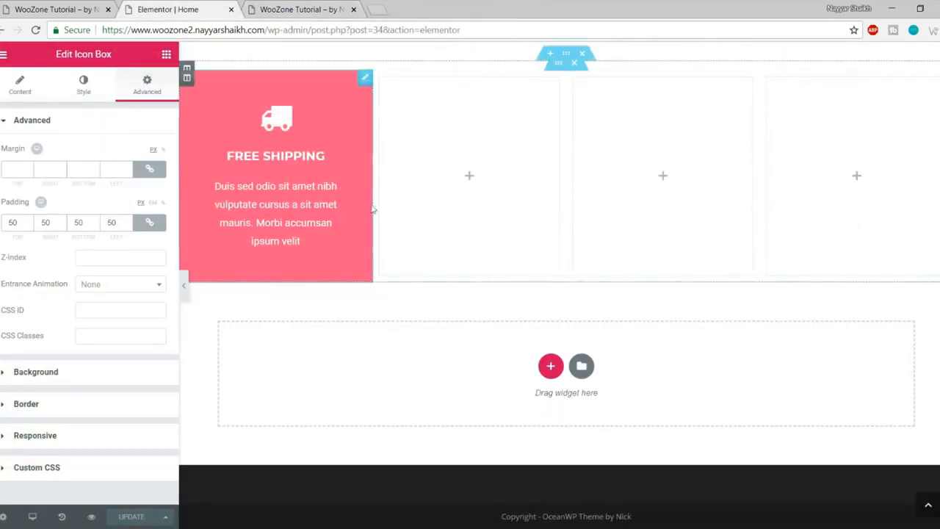
pyautogui.rightClick(467, 181)
pyautogui.click(543, 191)
pyautogui.rightClick(614, 173)
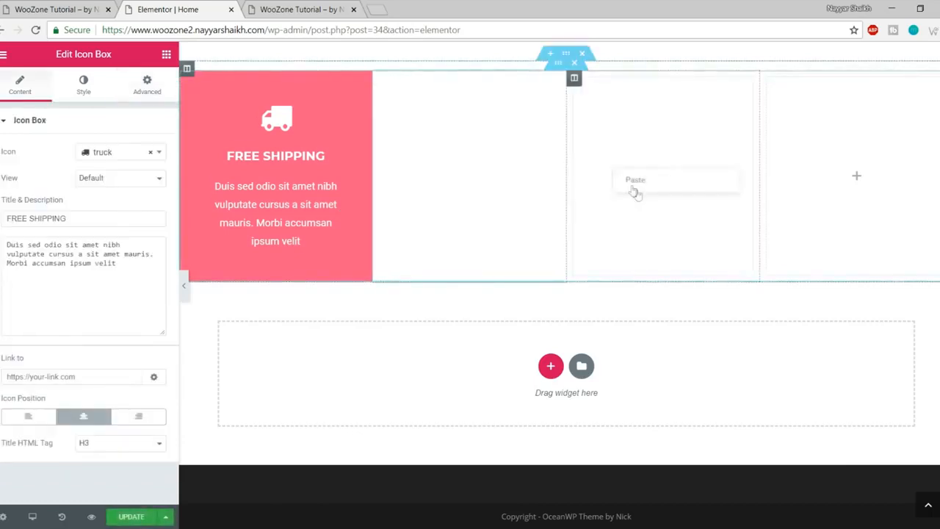
pyautogui.click(649, 183)
pyautogui.rightClick(828, 173)
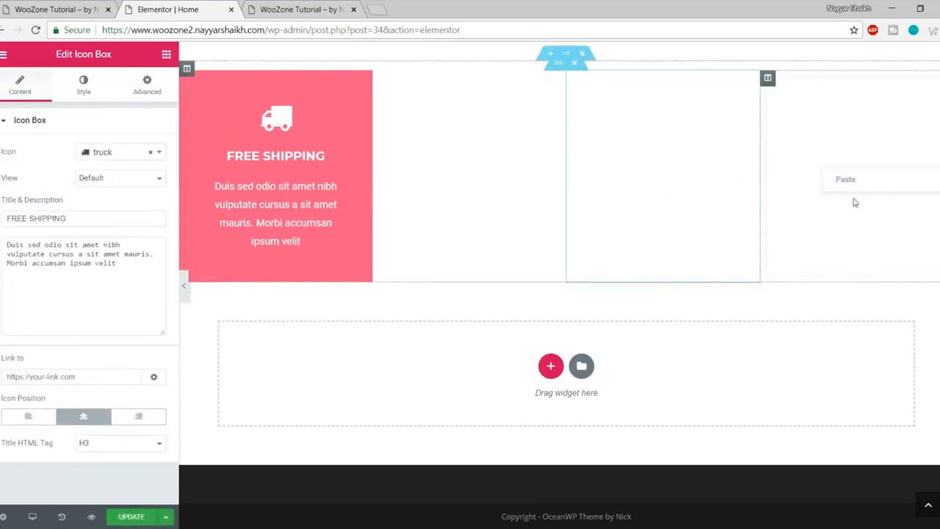
pyautogui.click(854, 185)
pyautogui.scroll(1, 661, 220)
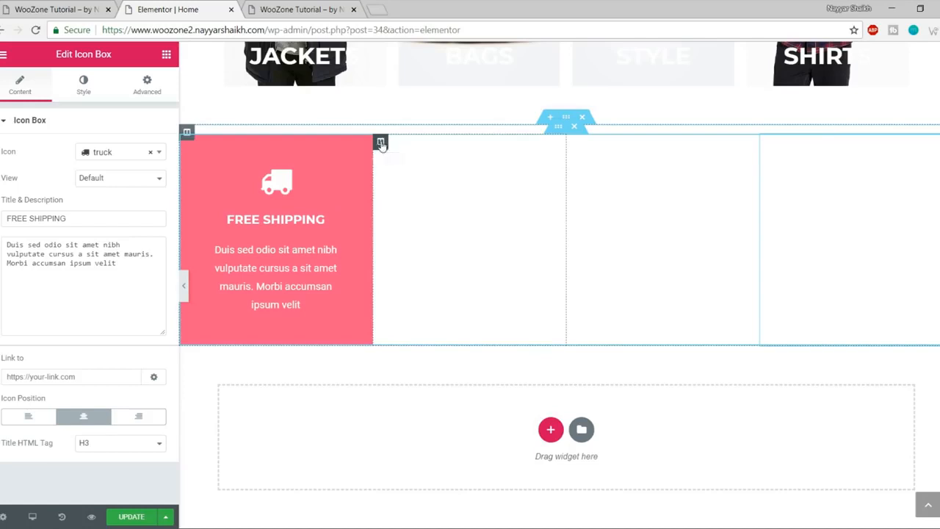
# Step: Give the second column a classic black background
pyautogui.click(381, 141)
pyautogui.click(83, 95)
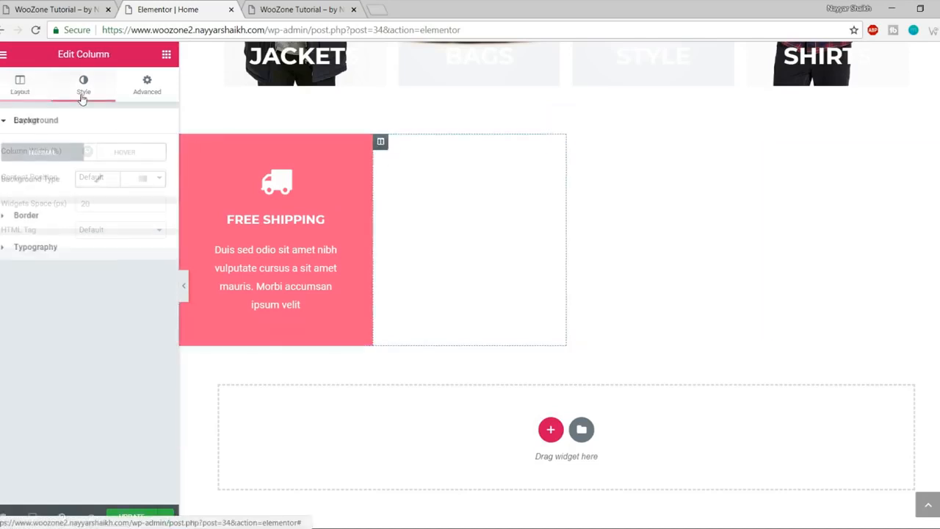
pyautogui.click(77, 9)
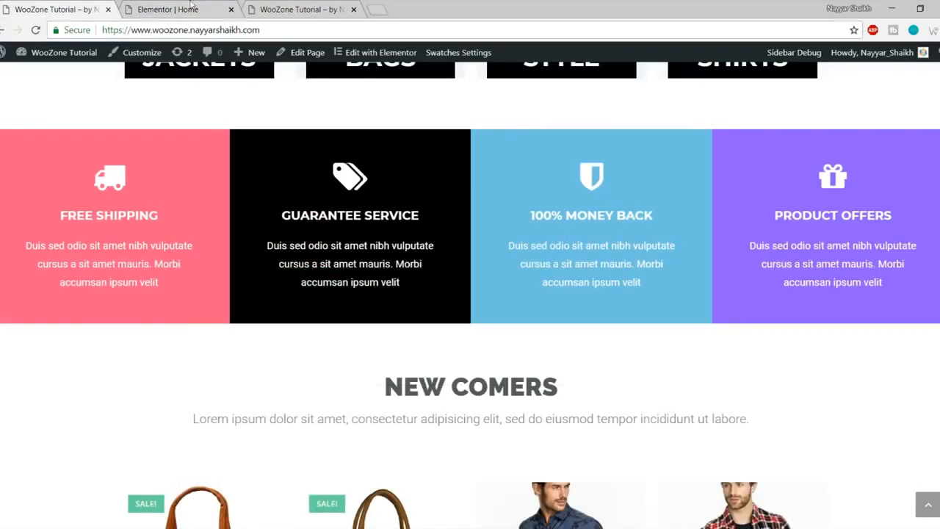
pyautogui.click(190, 6)
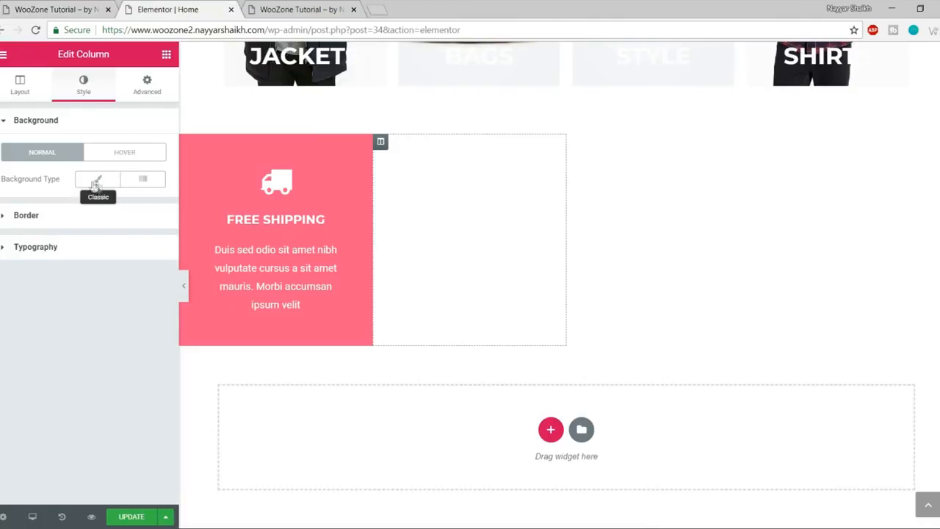
pyautogui.click(96, 185)
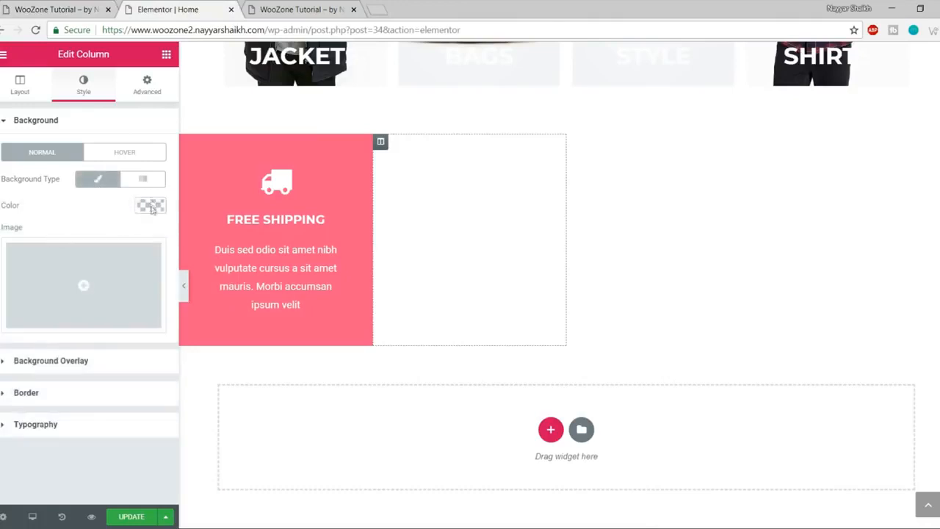
pyautogui.click(152, 206)
pyautogui.click(103, 366)
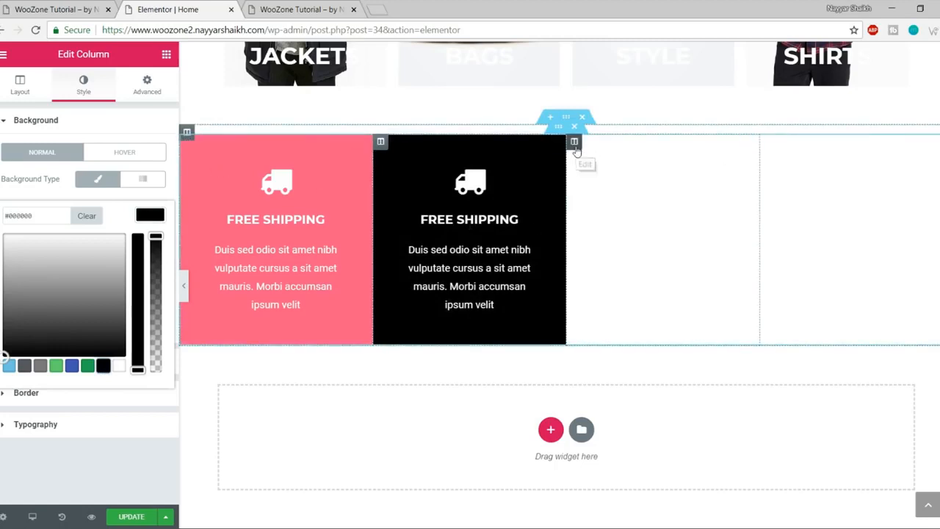
# Step: Give the third column a classic light blue #6ec1e4 background
pyautogui.click(574, 142)
pyautogui.click(83, 87)
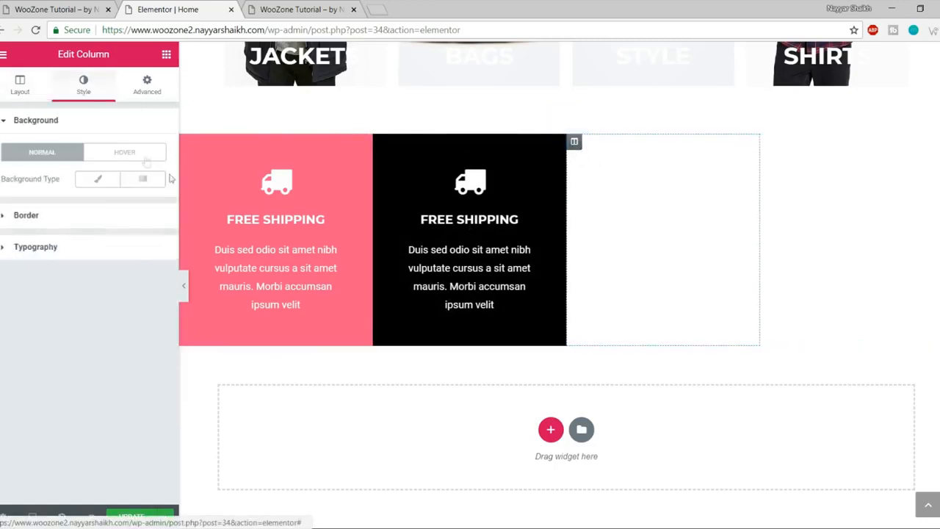
pyautogui.click(59, 6)
pyautogui.click(169, 9)
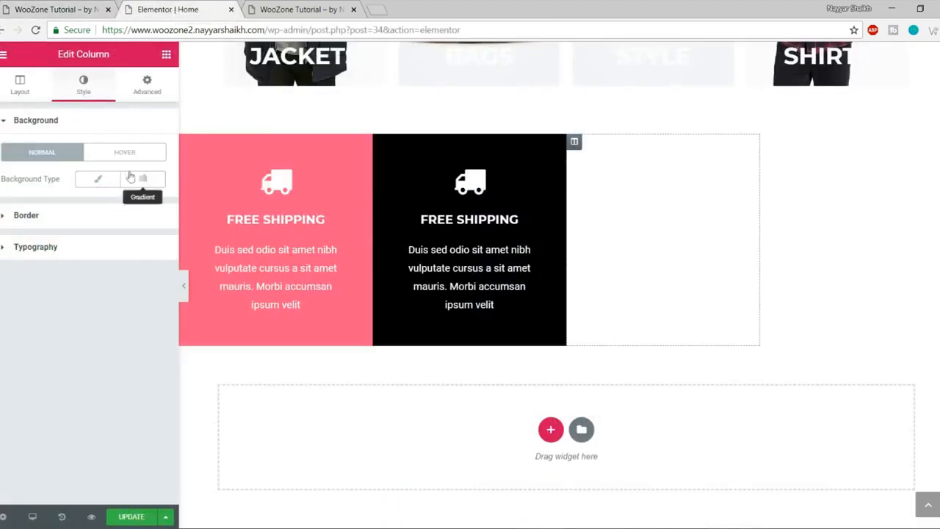
pyautogui.click(97, 183)
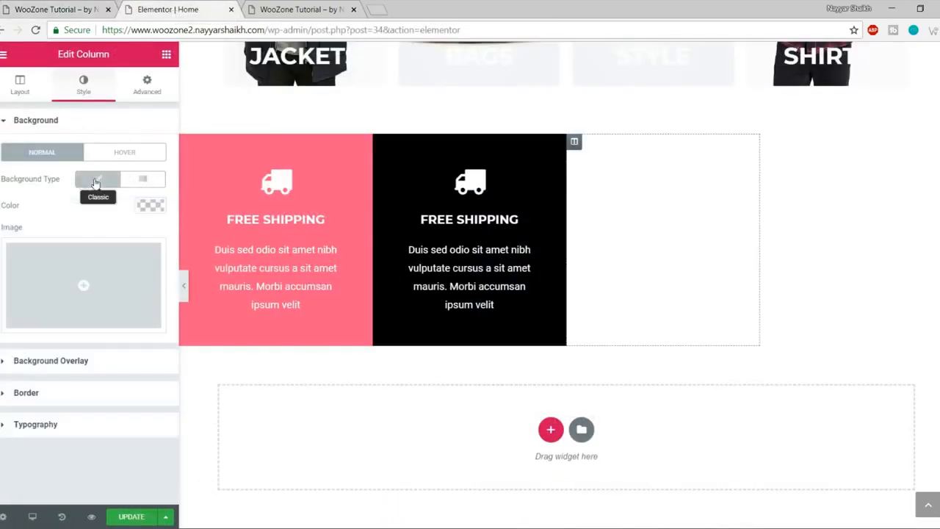
pyautogui.click(151, 202)
pyautogui.click(10, 367)
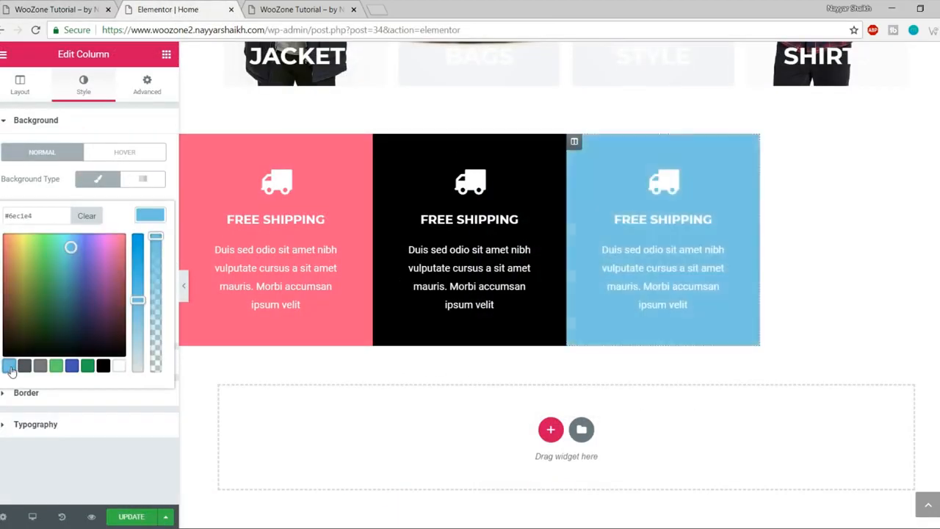
# Step: Give the fourth column a classic purple #a76dff background
pyautogui.click(768, 143)
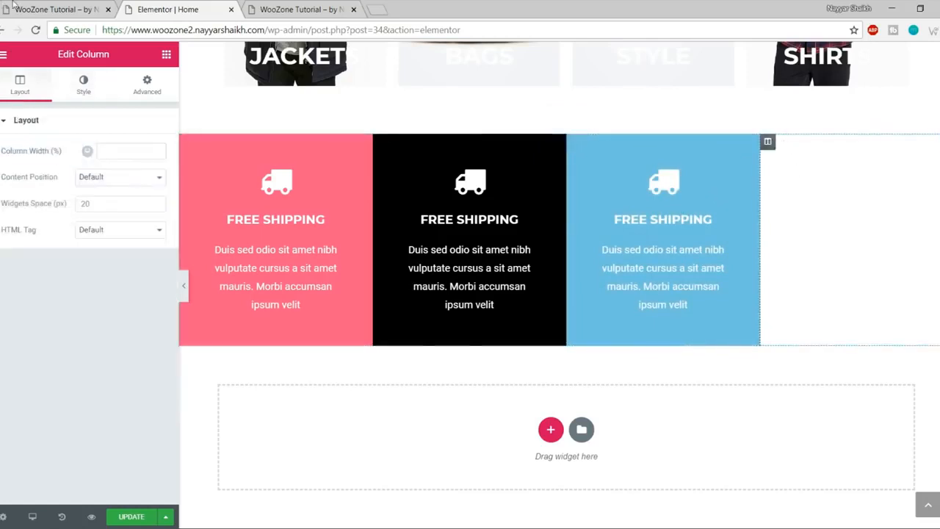
pyautogui.hotkey('ctrl', 'shift', 'Tab')
pyautogui.click(134, 9)
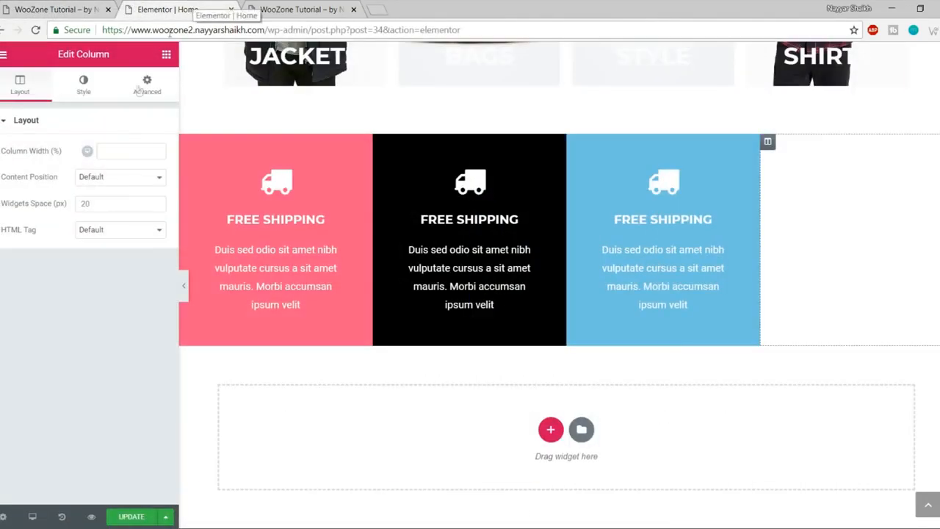
pyautogui.click(95, 93)
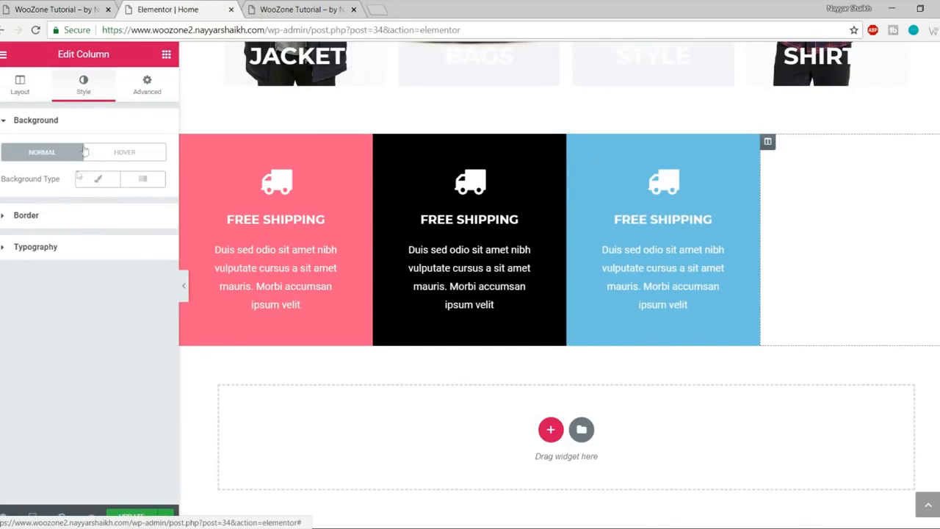
pyautogui.click(98, 179)
pyautogui.click(151, 207)
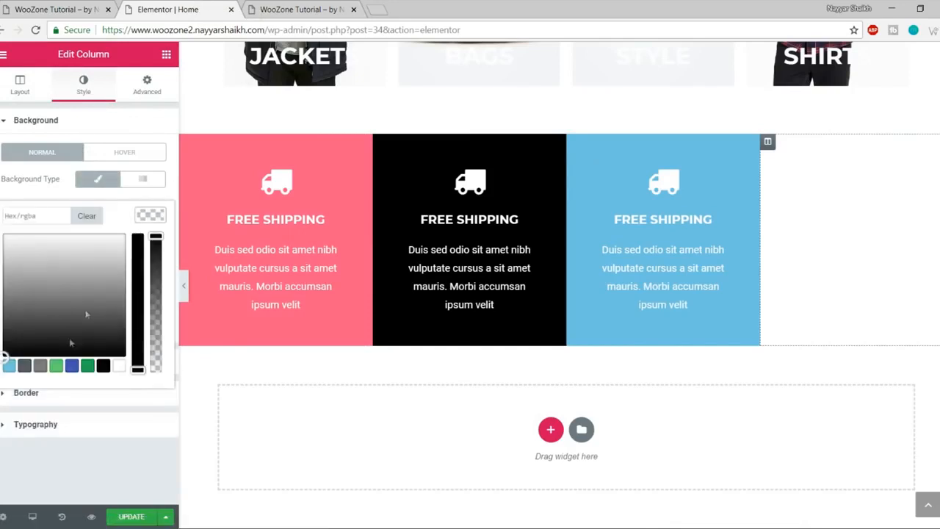
pyautogui.click(8, 363)
pyautogui.click(9, 369)
pyautogui.moveTo(9, 338); pyautogui.dragTo(92, 207)
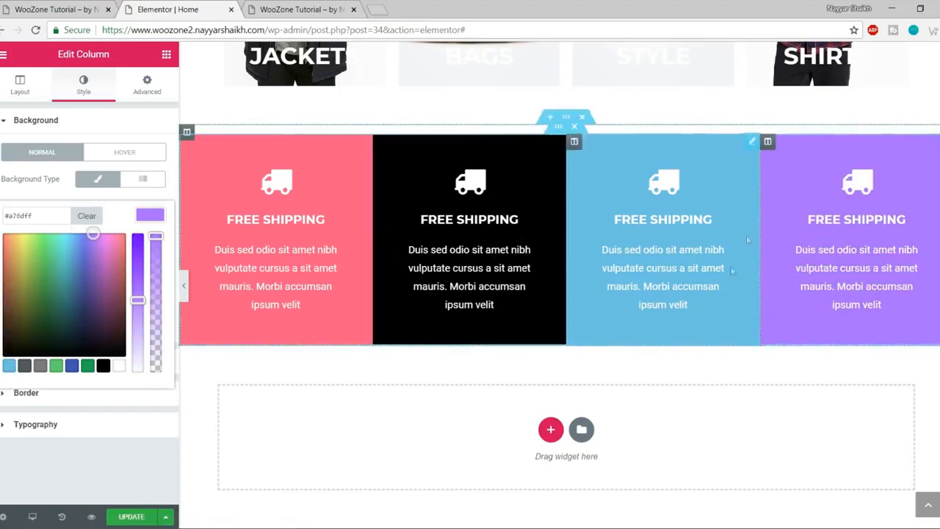
pyautogui.click(467, 192)
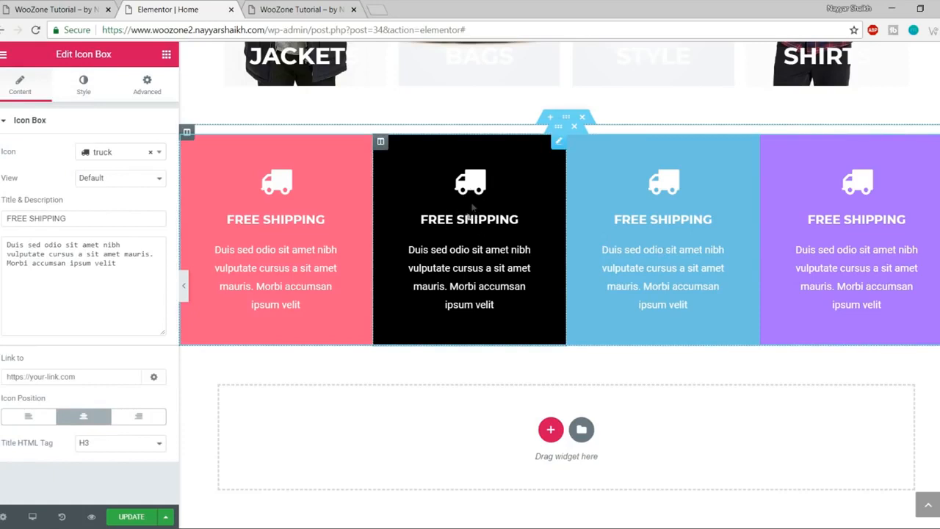
# Step: Change the second box's icon to tags and its title to GUARANTEE SERVICE, then save
pyautogui.click(10, 5)
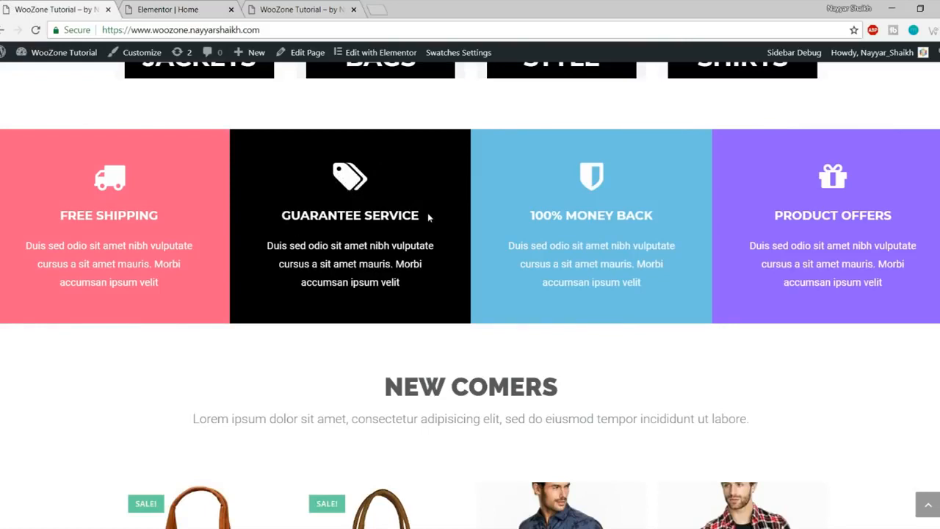
pyautogui.click(205, 9)
pyautogui.click(124, 151)
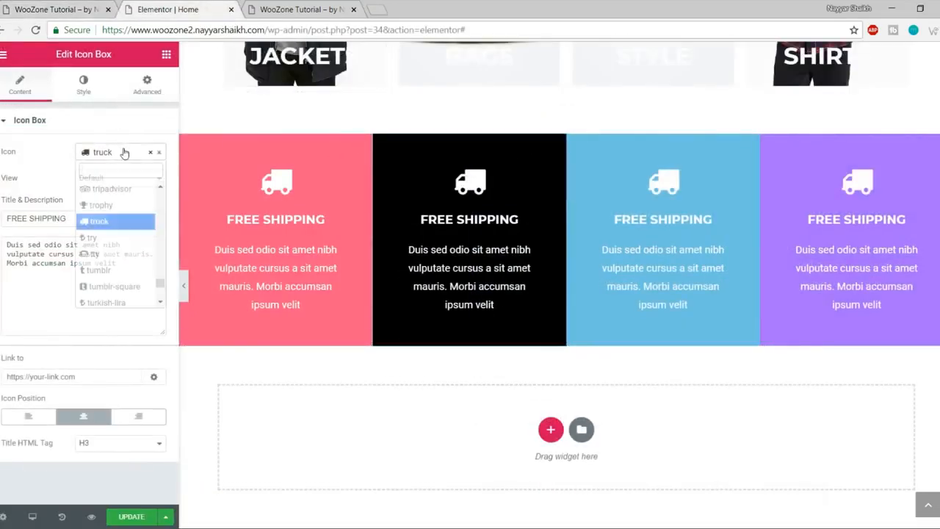
pyautogui.write('tag')
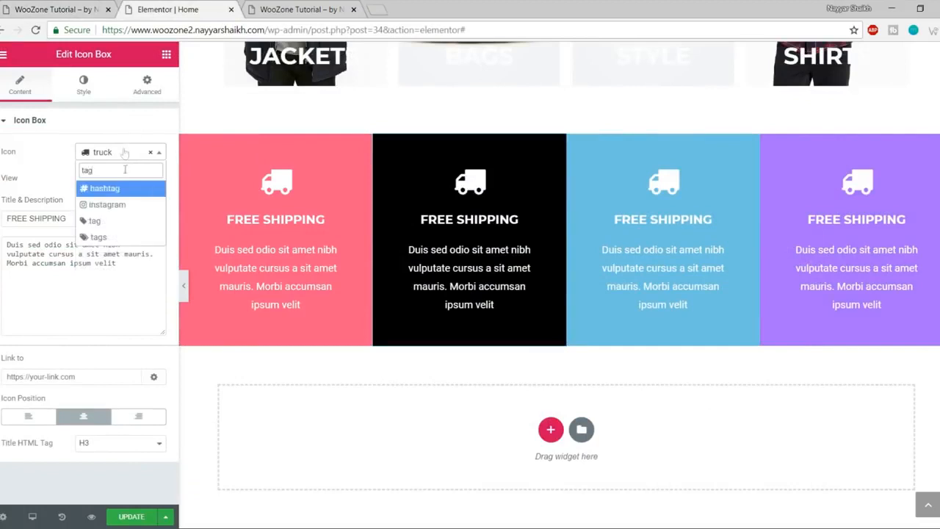
pyautogui.click(98, 236)
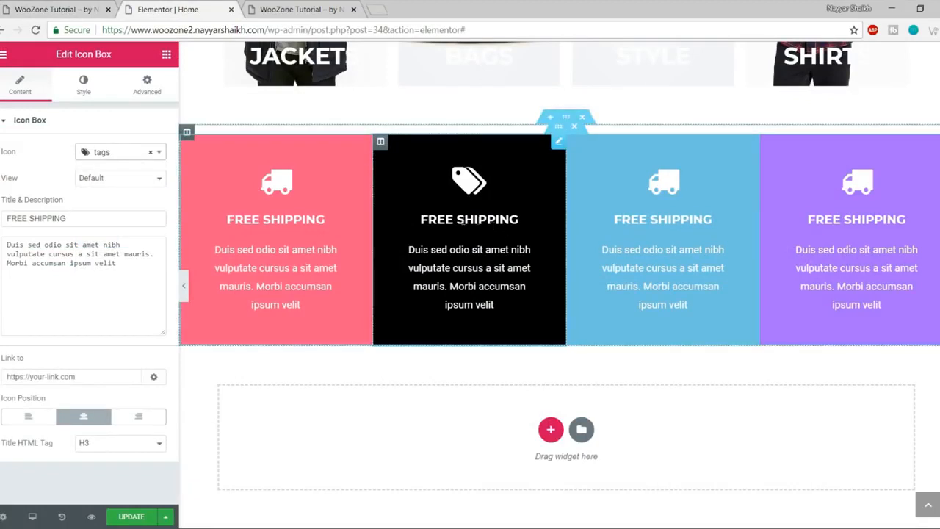
pyautogui.tripleClick(72, 218)
pyautogui.write('G')
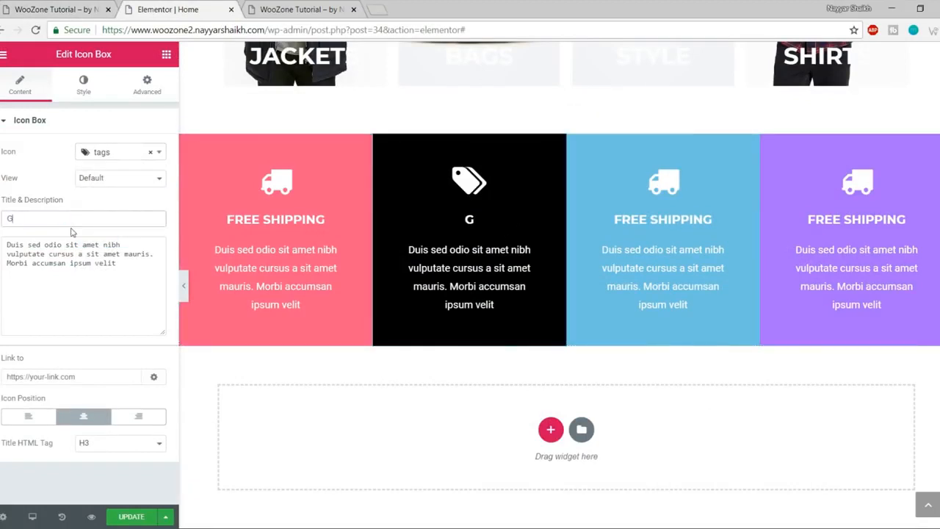
pyautogui.write('UARANTEE SERVICE')
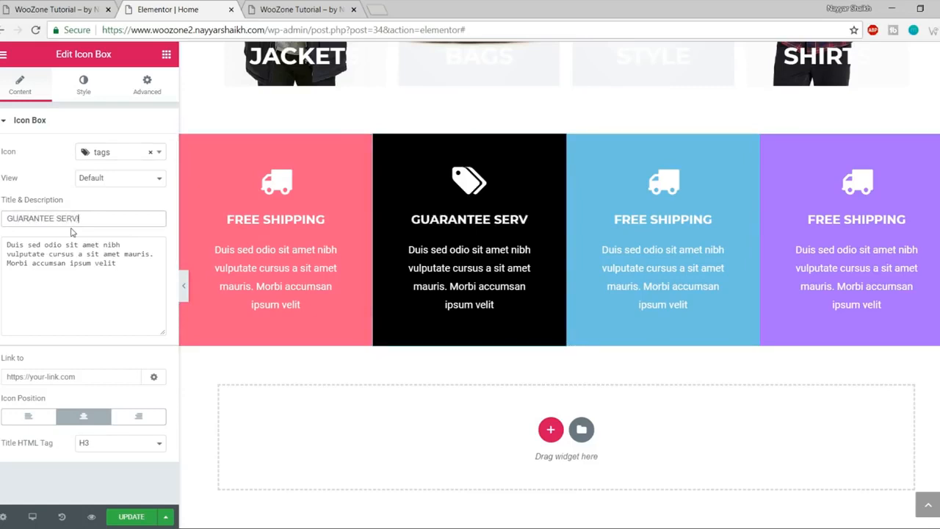
pyautogui.click(130, 520)
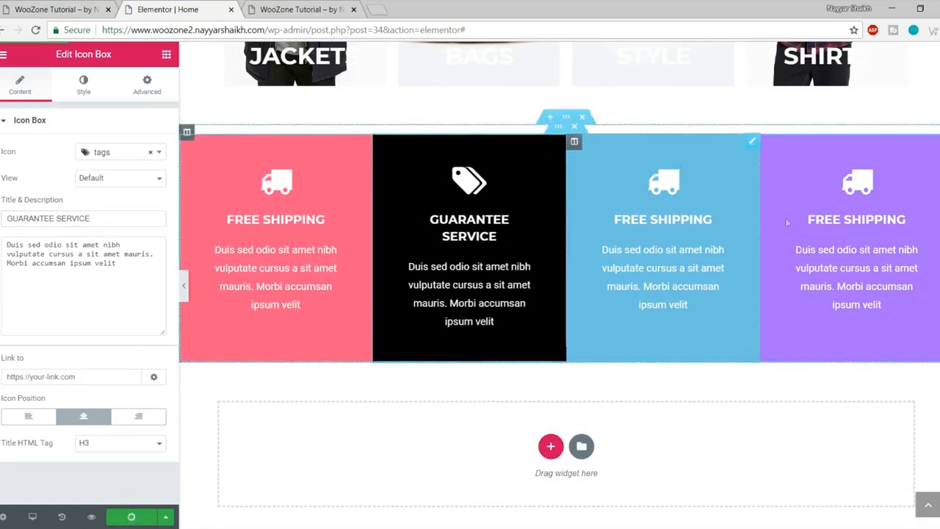
pyautogui.click(44, 9)
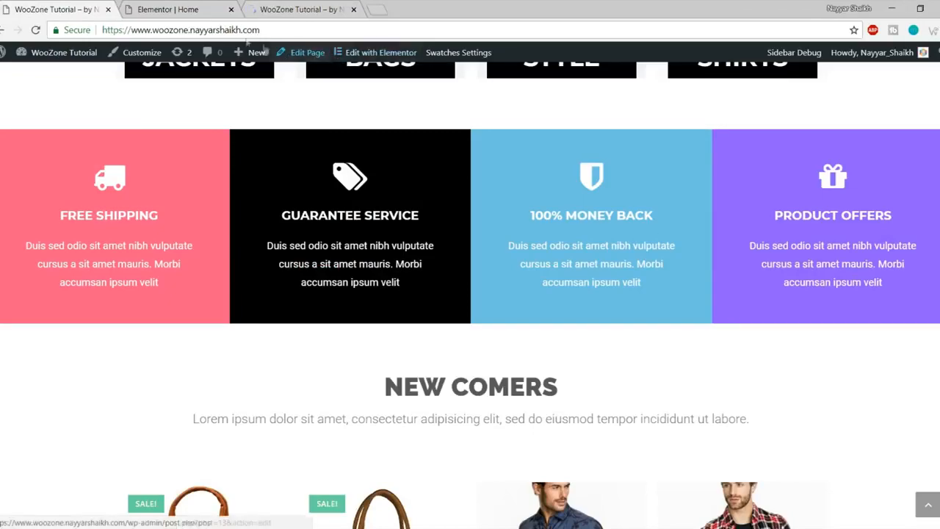
# Step: Compare the page preview with the reference site's NEW COMERS heading and subtitle
pyautogui.click(374, 7)
pyautogui.click(310, 7)
pyautogui.scroll(-12, 388, 150)
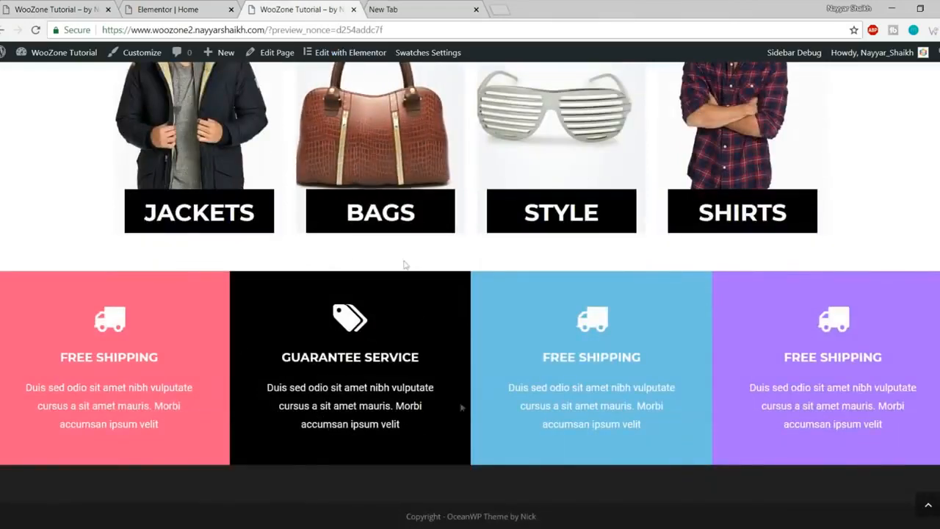
pyautogui.click(475, 9)
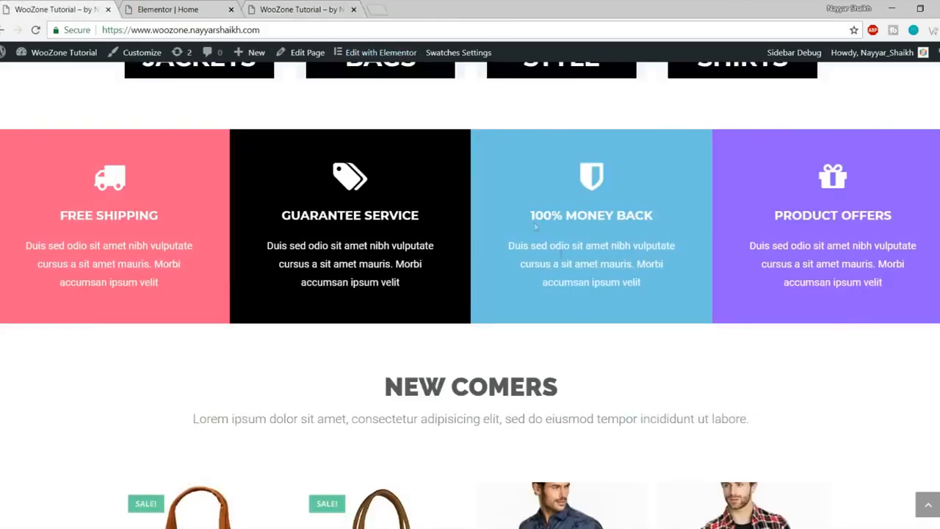
pyautogui.scroll(-3, 566, 277)
pyautogui.moveTo(382, 193); pyautogui.dragTo(786, 245)
pyautogui.click(786, 245)
pyautogui.click(205, 6)
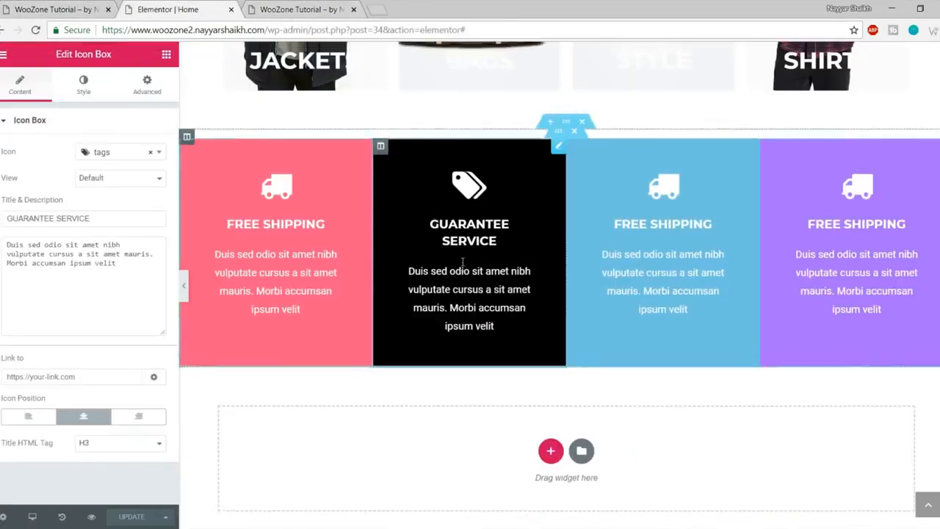
pyautogui.scroll(8, 526, 279)
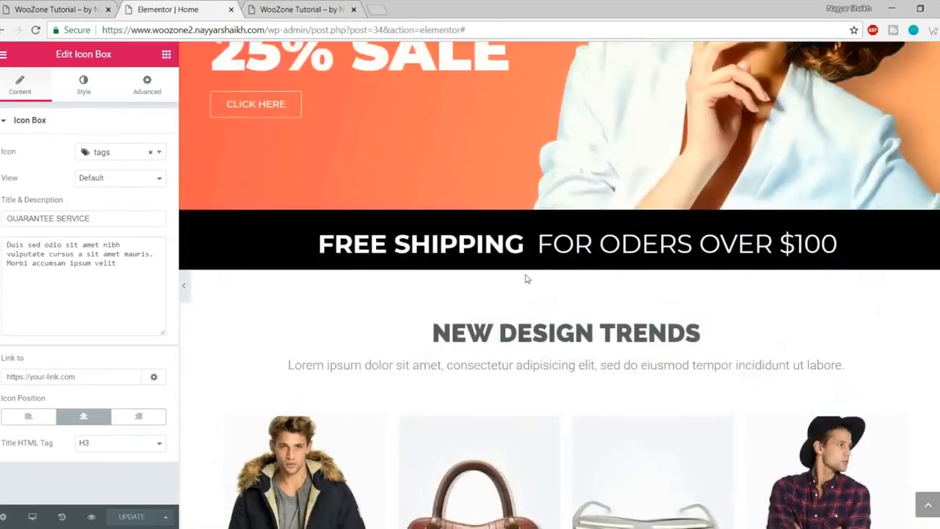
pyautogui.scroll(-2, 525, 279)
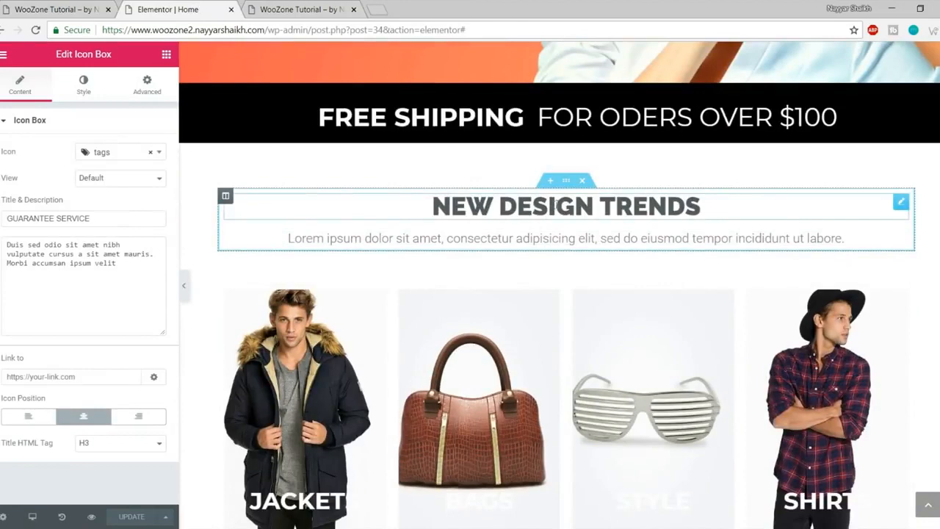
# Step: Copy the NEW DESIGN TRENDS section and paste it below the icon boxes
pyautogui.rightClick(569, 182)
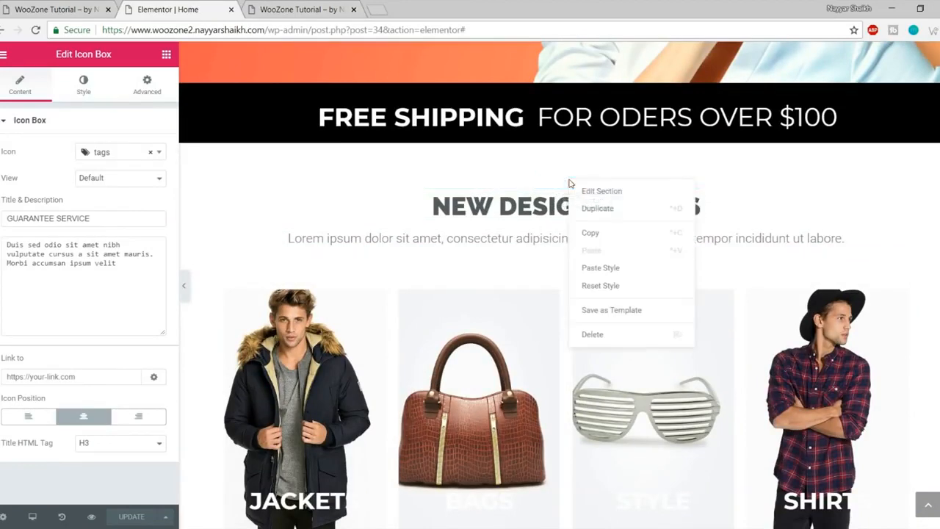
pyautogui.click(618, 234)
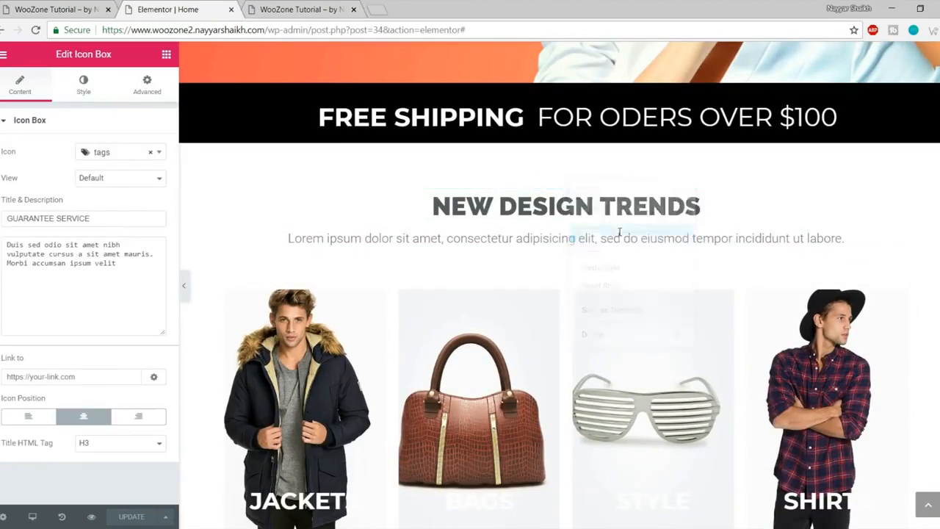
pyautogui.scroll(-7, 620, 246)
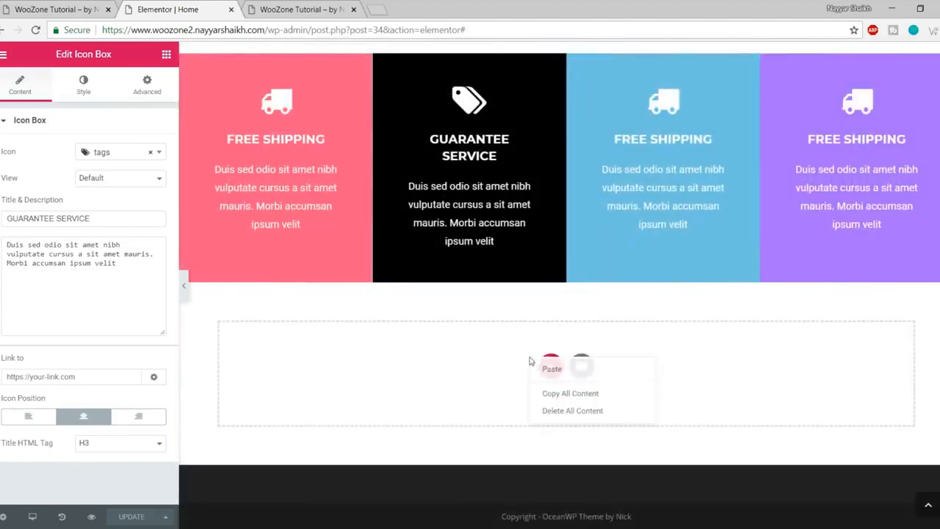
pyautogui.rightClick(530, 360)
pyautogui.click(558, 367)
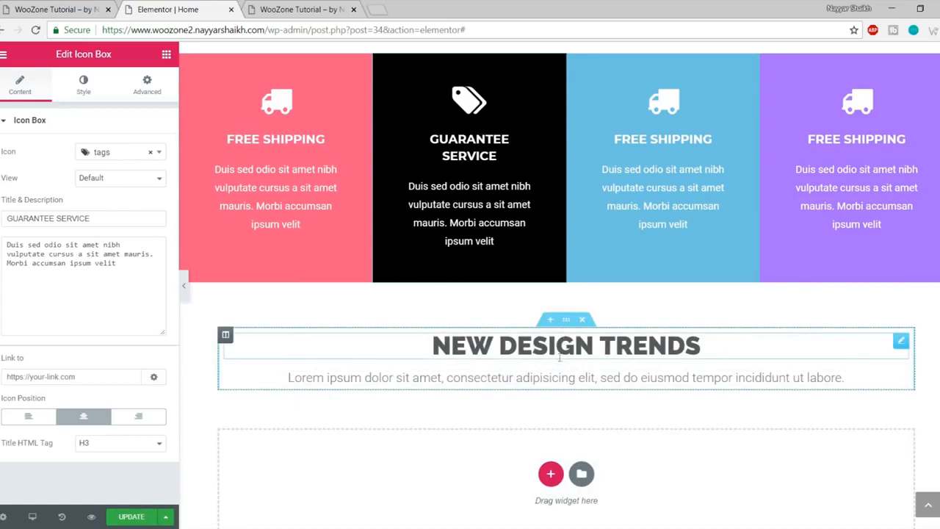
# Step: Retype the pasted heading as NEW COMERS, matching the reference site's wording
pyautogui.click(70, 10)
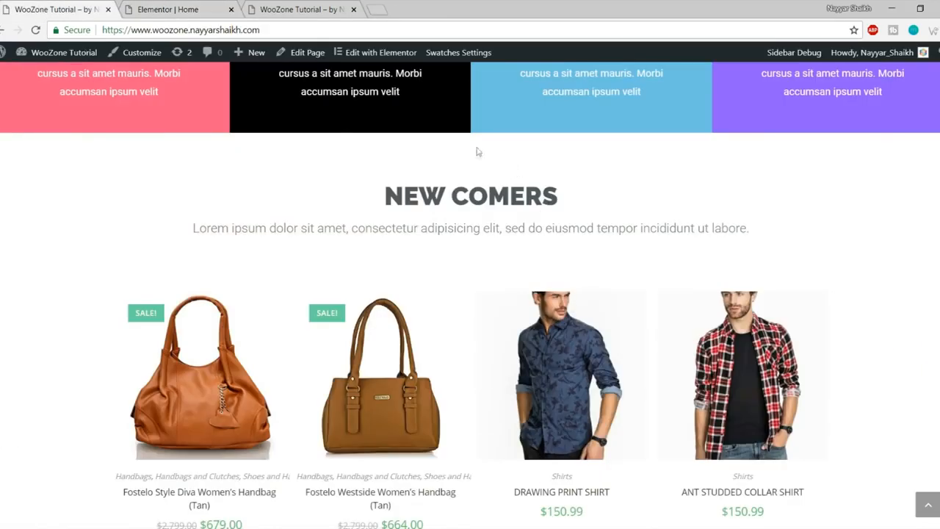
pyautogui.moveTo(403, 187); pyautogui.dragTo(631, 204)
pyautogui.click(632, 204)
pyautogui.moveTo(380, 197); pyautogui.dragTo(585, 189)
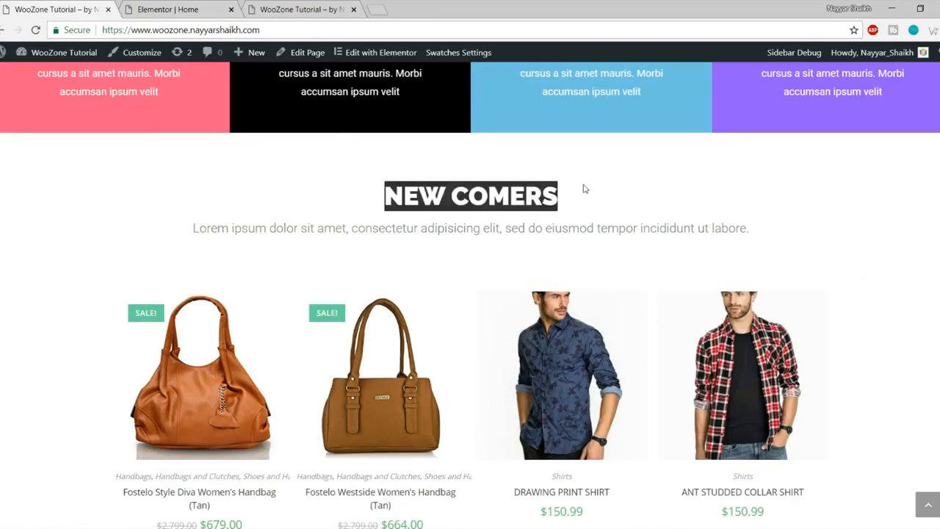
pyautogui.click(168, 9)
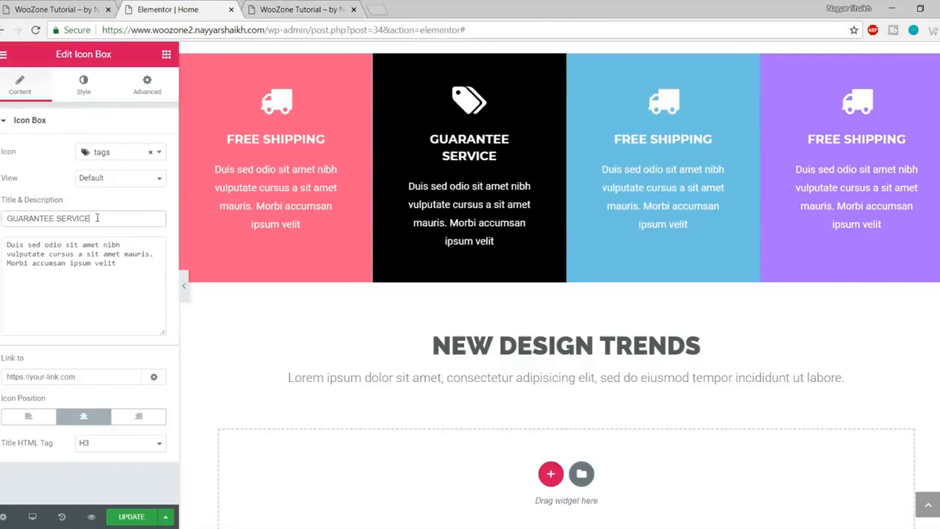
pyautogui.click(579, 334)
pyautogui.tripleClick(567, 345)
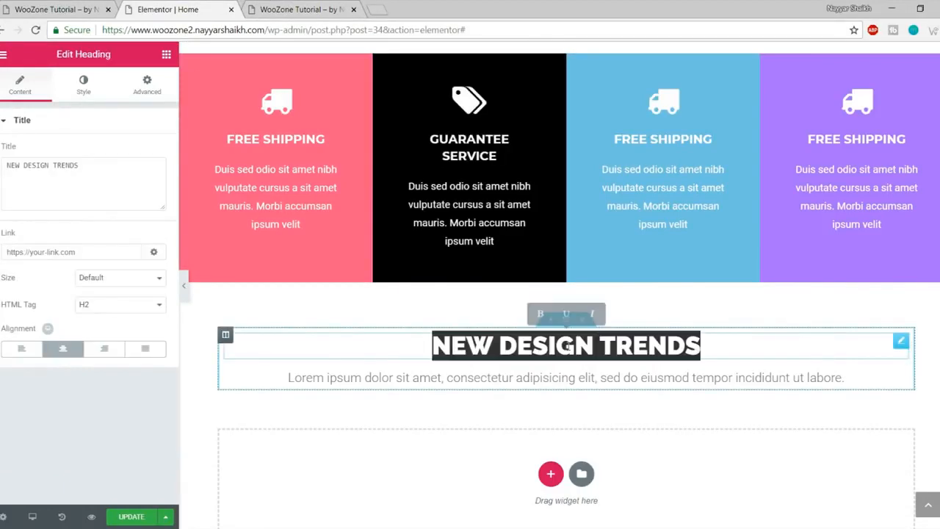
pyautogui.write('NEW COMERS')
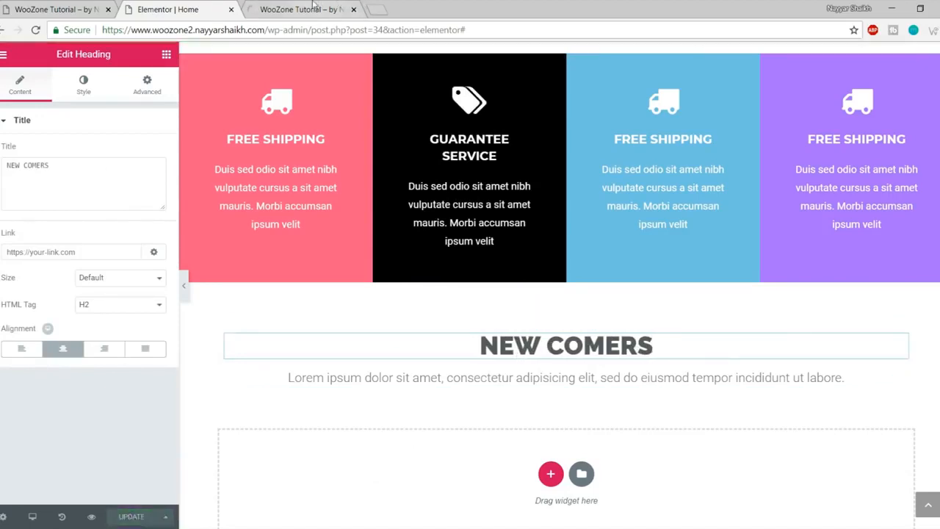
# Step: Reload the preview to confirm the NEW COMERS heading and compare it with the reference site
pyautogui.click(315, 8)
pyautogui.press('F5')
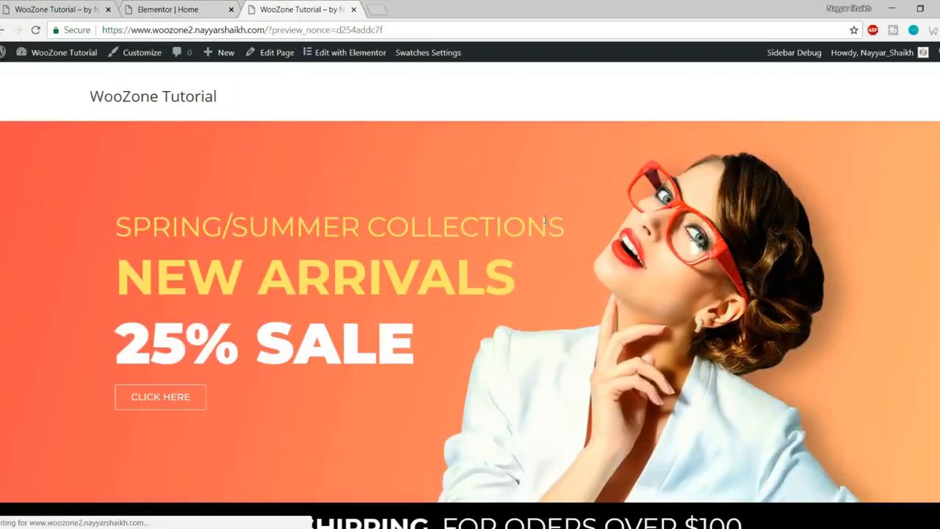
pyautogui.scroll(-8, 594, 310)
pyautogui.scroll(6, 602, 352)
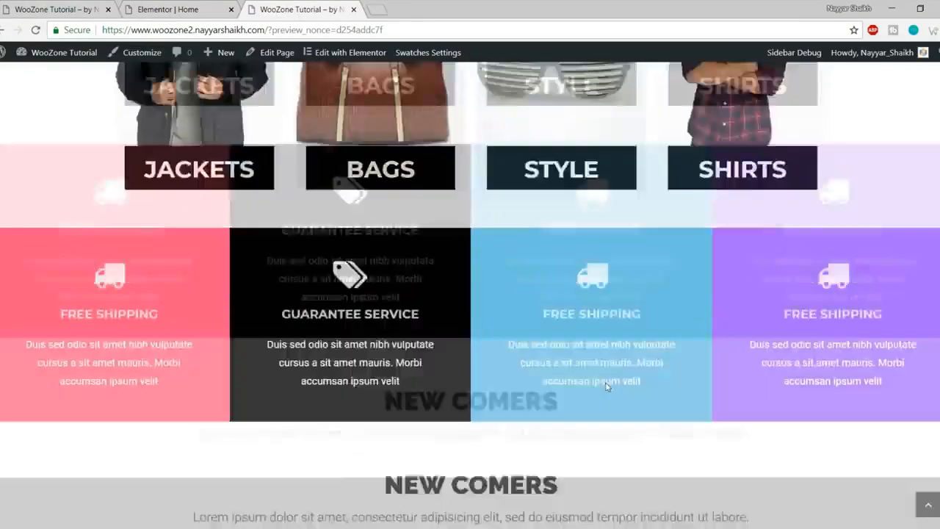
pyautogui.scroll(3, 607, 384)
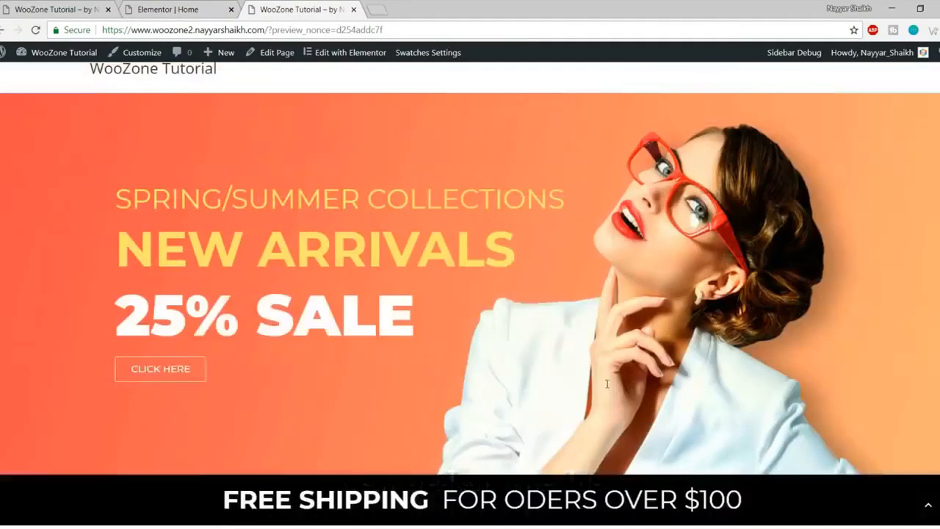
pyautogui.click(65, 9)
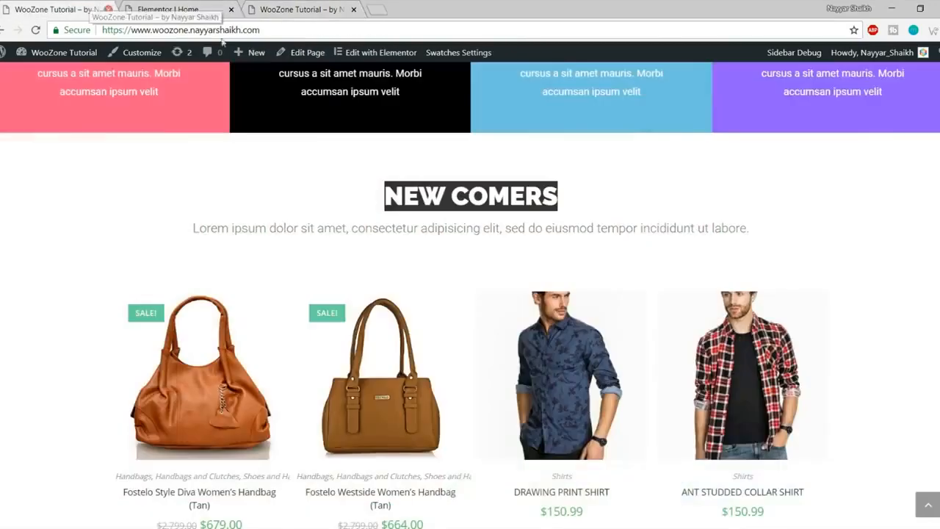
pyautogui.scroll(-2, 212, 281)
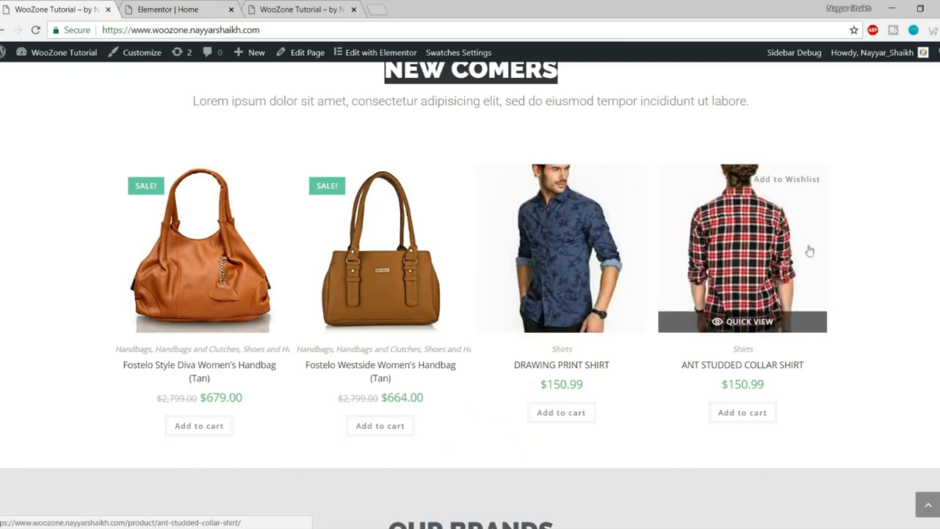
pyautogui.click(170, 9)
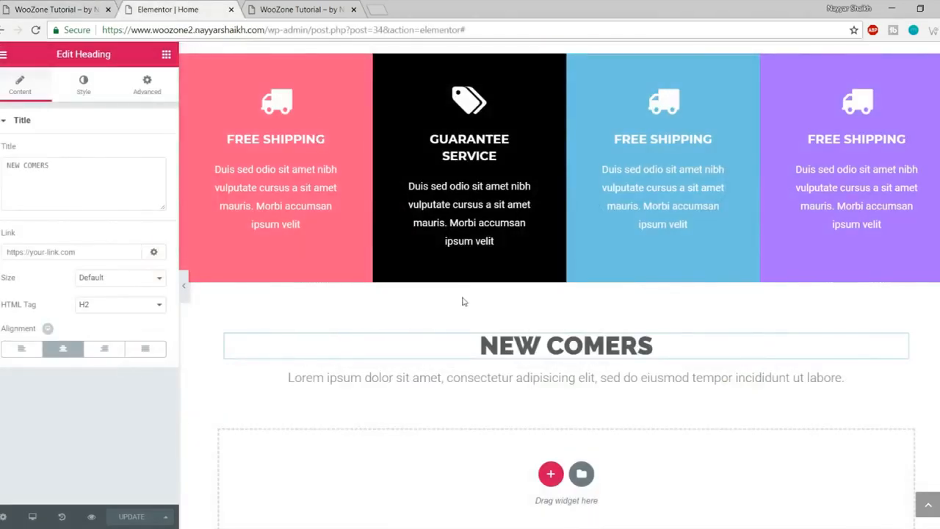
# Step: Add a Woo Recent Products widget under the NEW COMERS heading
pyautogui.click(166, 56)
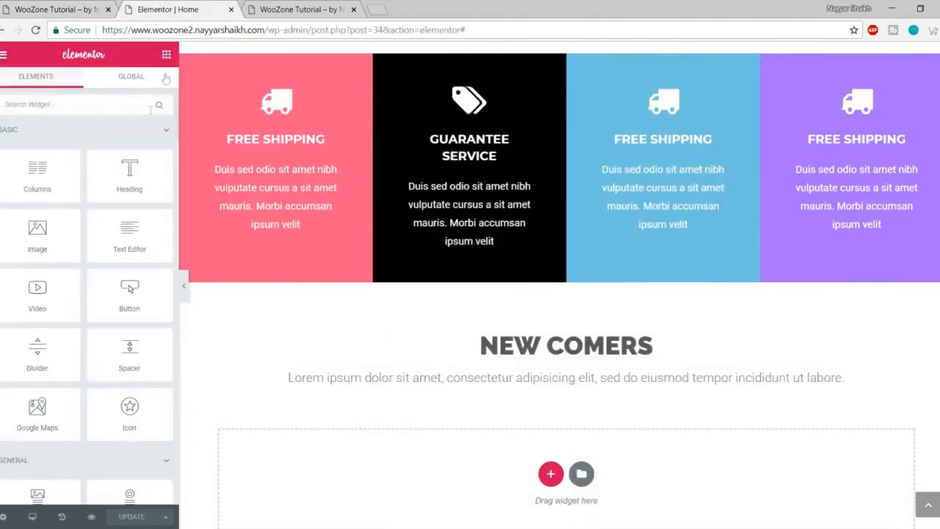
pyautogui.scroll(-5, 101, 251)
pyautogui.scroll(-15, 101, 251)
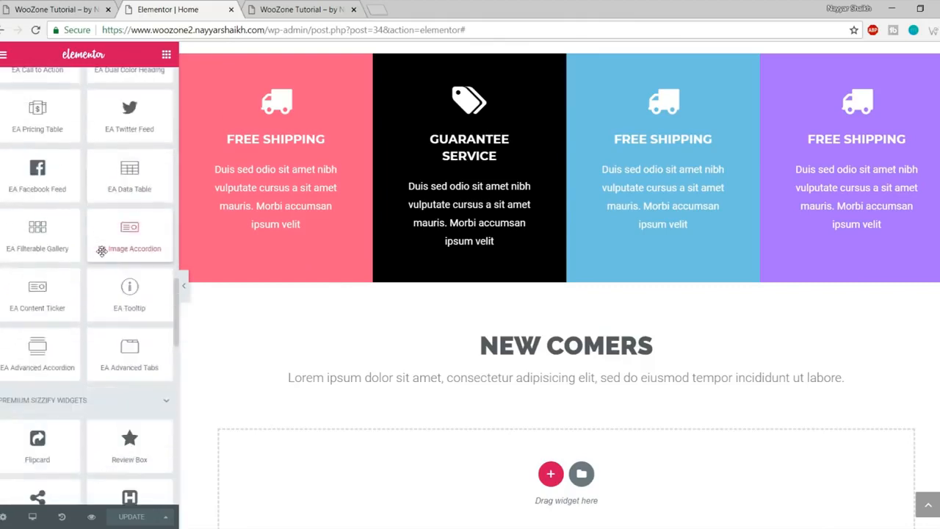
pyautogui.scroll(-5, 101, 252)
pyautogui.scroll(12, 101, 253)
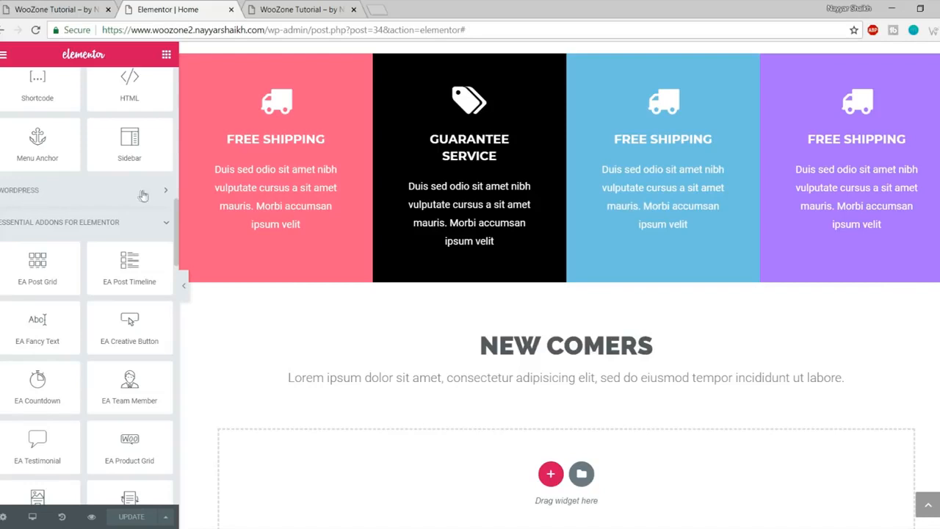
pyautogui.click(68, 197)
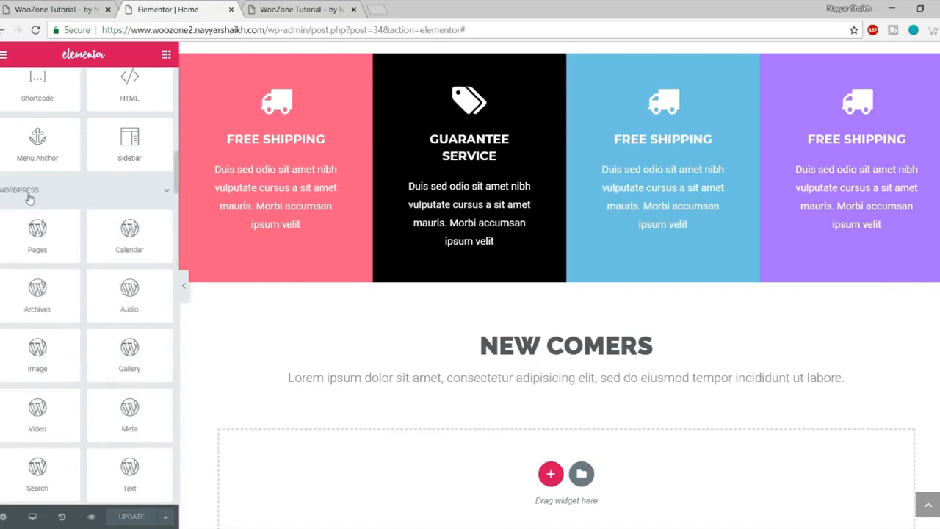
pyautogui.scroll(-10, 94, 262)
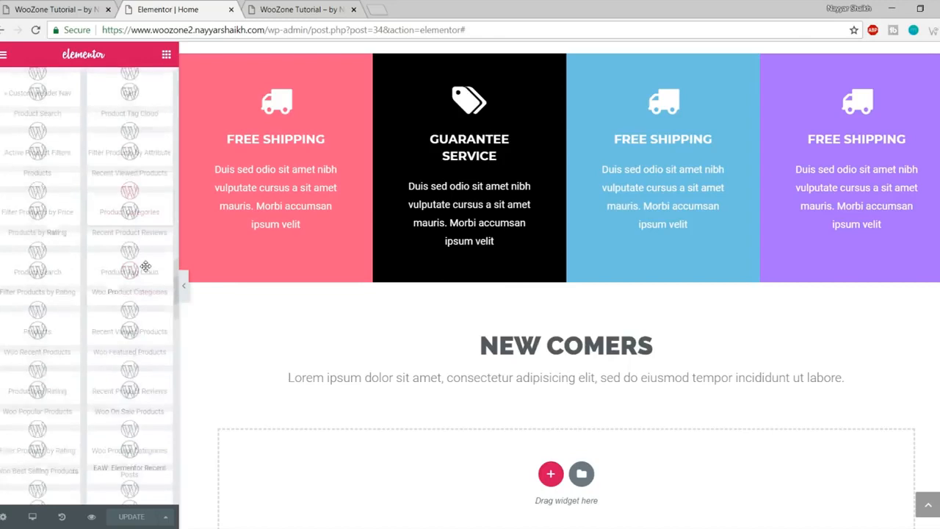
pyautogui.scroll(-3, 145, 266)
pyautogui.scroll(1, 152, 283)
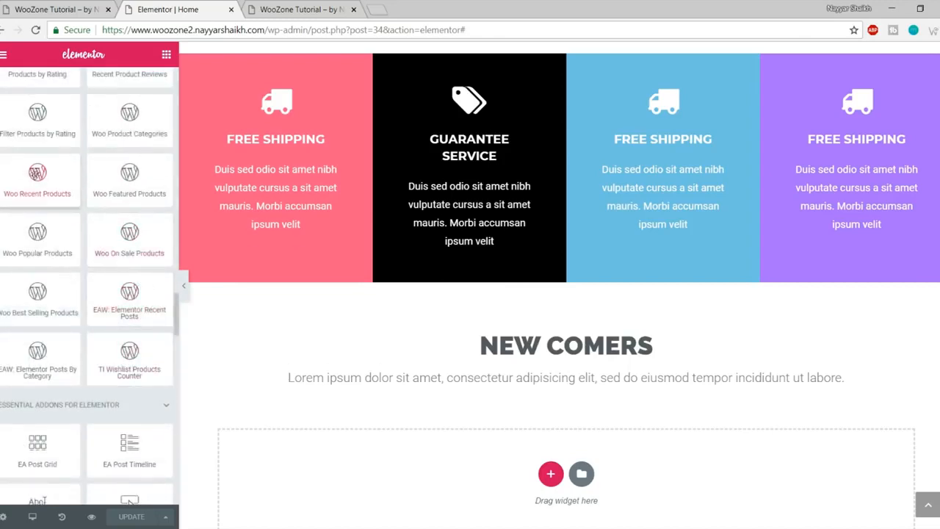
pyautogui.moveTo(32, 180); pyautogui.dragTo(579, 462)
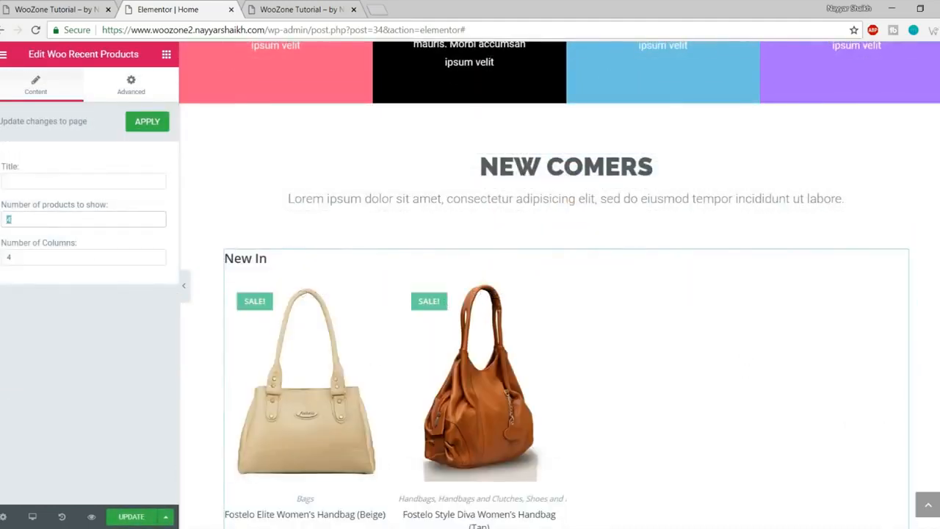
# Step: Set the products grid to 4 products in 4 columns and save the page
pyautogui.press('Tab')
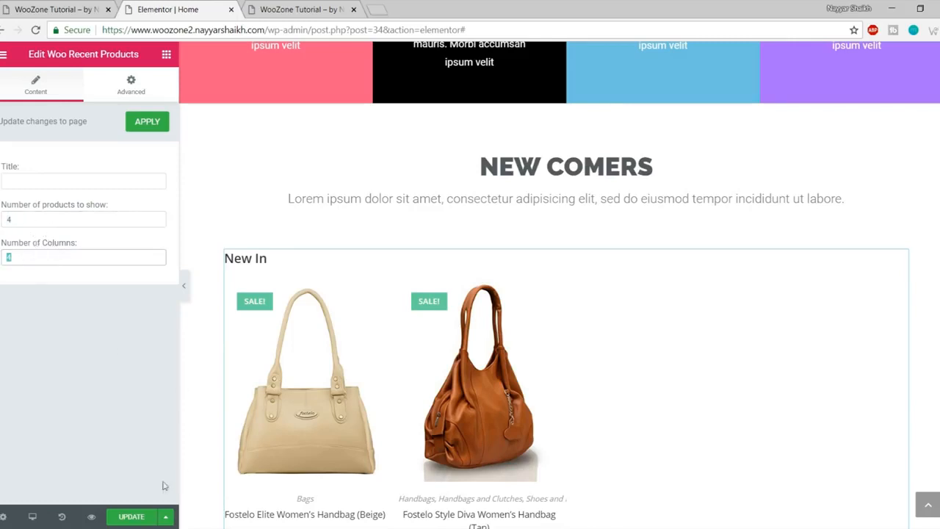
pyautogui.moveTo(271, 262)
pyautogui.mouseDown()
pyautogui.moveTo(262, 257)
pyautogui.moveTo(267, 271)
pyautogui.mouseUp()
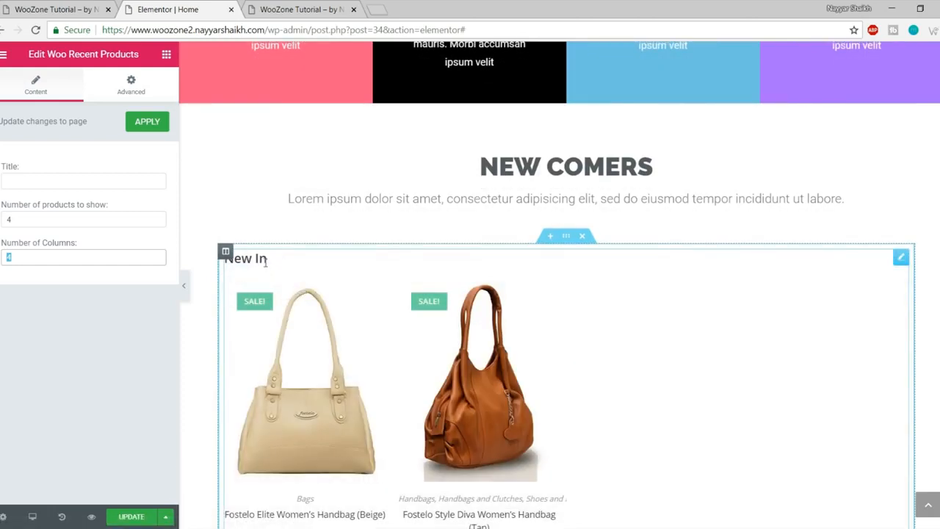
pyautogui.click(71, 179)
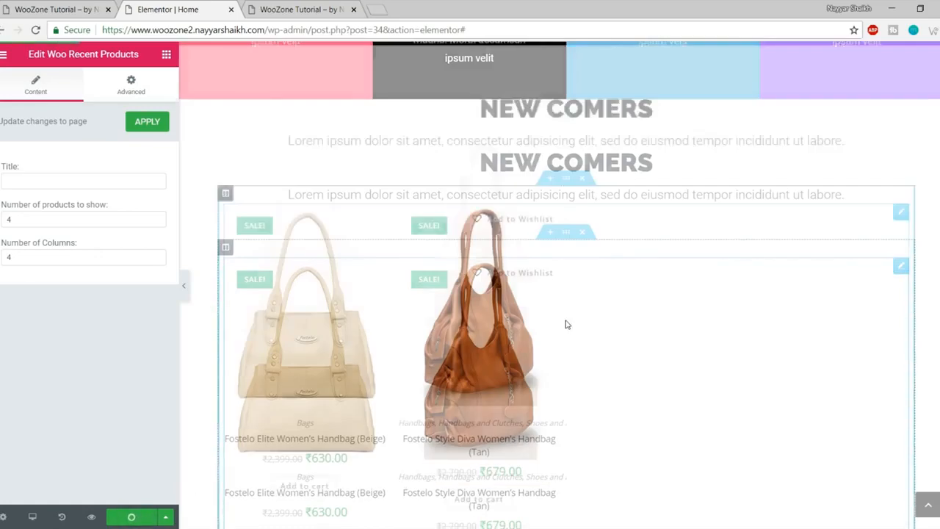
pyautogui.scroll(-3, 564, 323)
pyautogui.scroll(5, 563, 269)
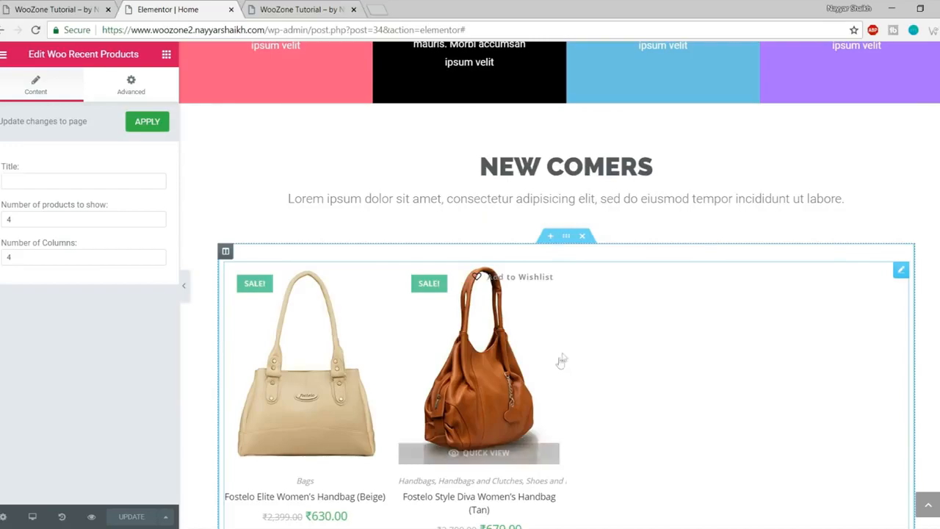
# Step: Check the saved products grid in the preview against the reference site's version
pyautogui.click(316, 10)
pyautogui.scroll(-3, 485, 224)
pyautogui.scroll(-13, 485, 223)
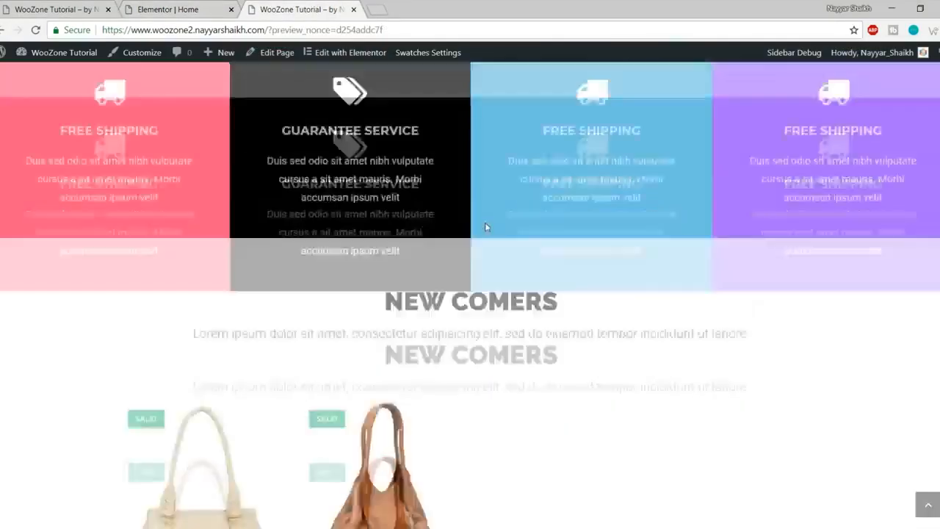
pyautogui.scroll(3, 268, 340)
pyautogui.scroll(-2, 268, 339)
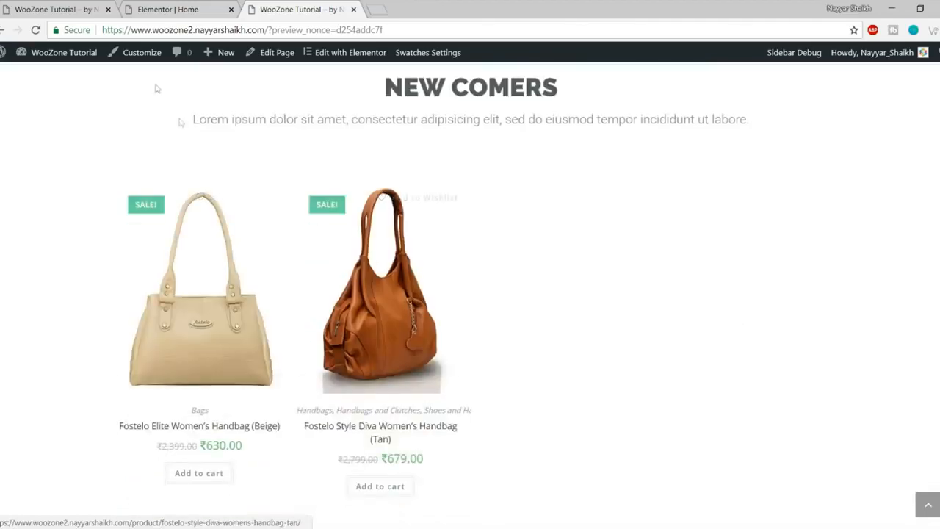
pyautogui.click(55, 9)
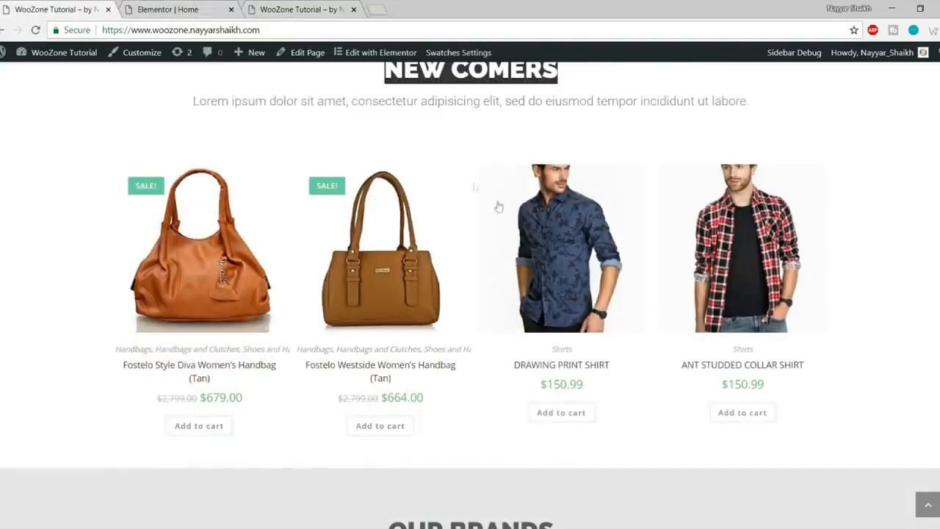
pyautogui.scroll(-5, 473, 185)
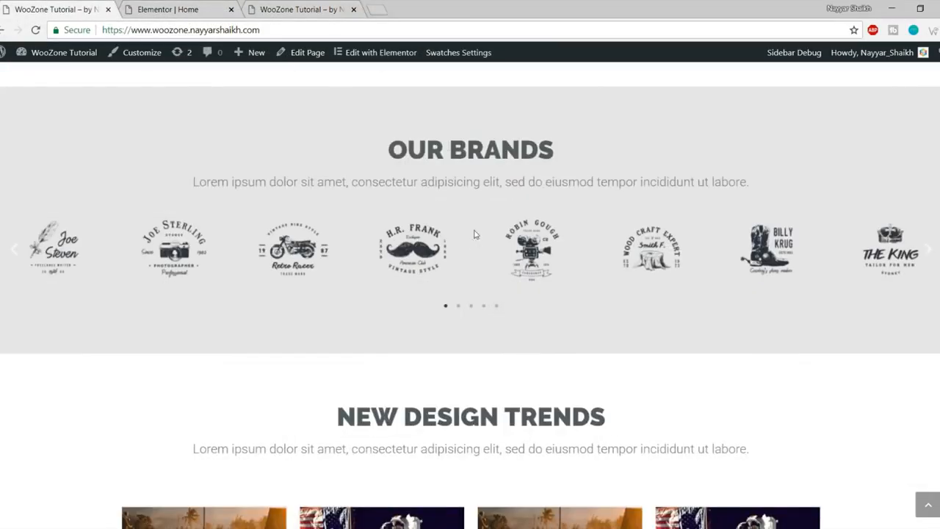
pyautogui.click(174, 6)
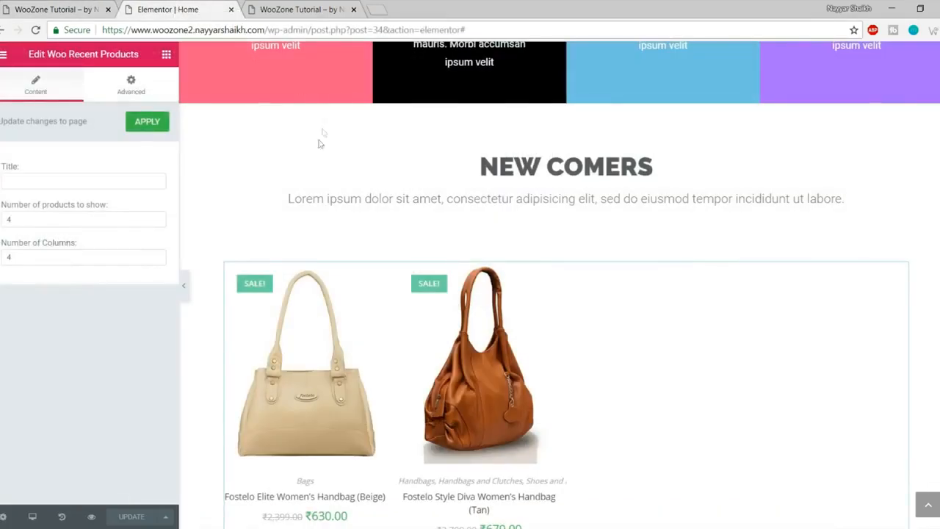
# Step: Review the reference site's OUR BRANDS heading and description text
pyautogui.scroll(-1, 312, 143)
pyautogui.scroll(-2, 312, 143)
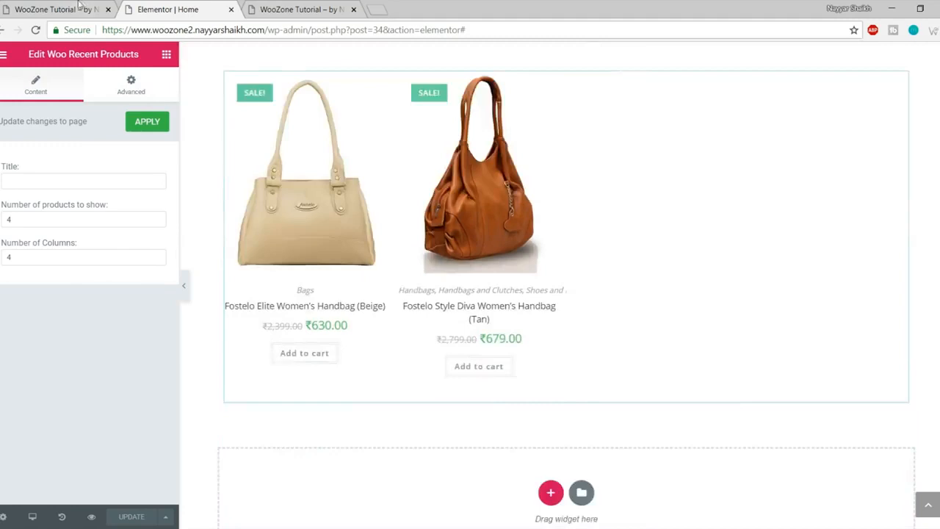
pyautogui.click(78, 7)
pyautogui.scroll(1, 490, 260)
pyautogui.moveTo(397, 212); pyautogui.dragTo(695, 249)
pyautogui.click(615, 295)
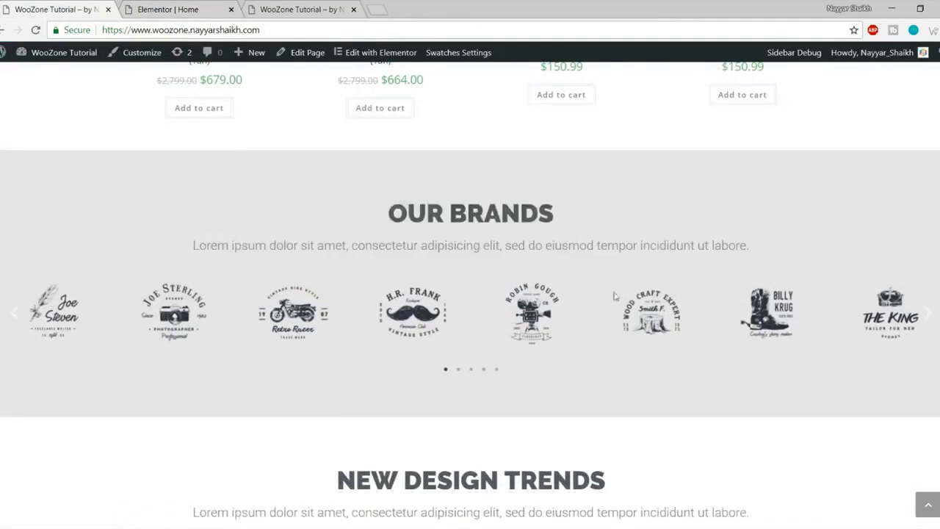
pyautogui.click(162, 7)
pyautogui.scroll(-1, 543, 298)
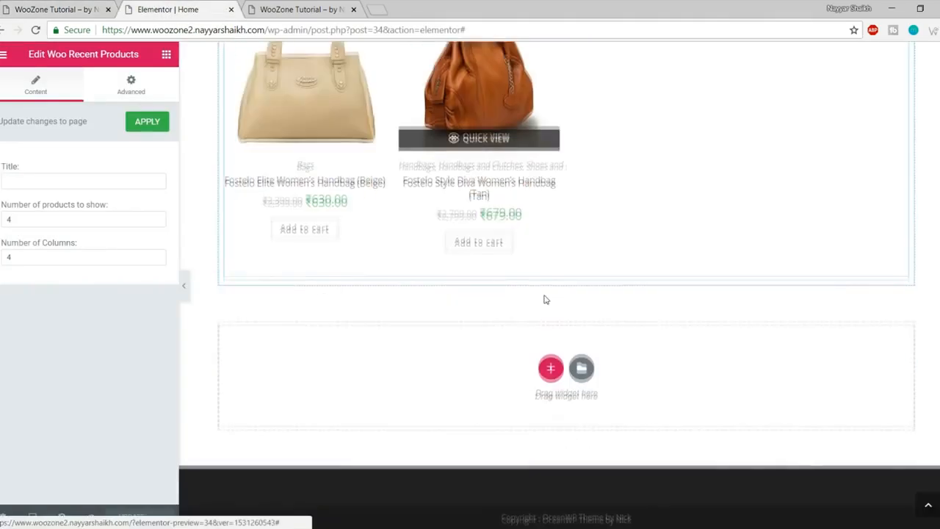
pyautogui.scroll(4, 543, 298)
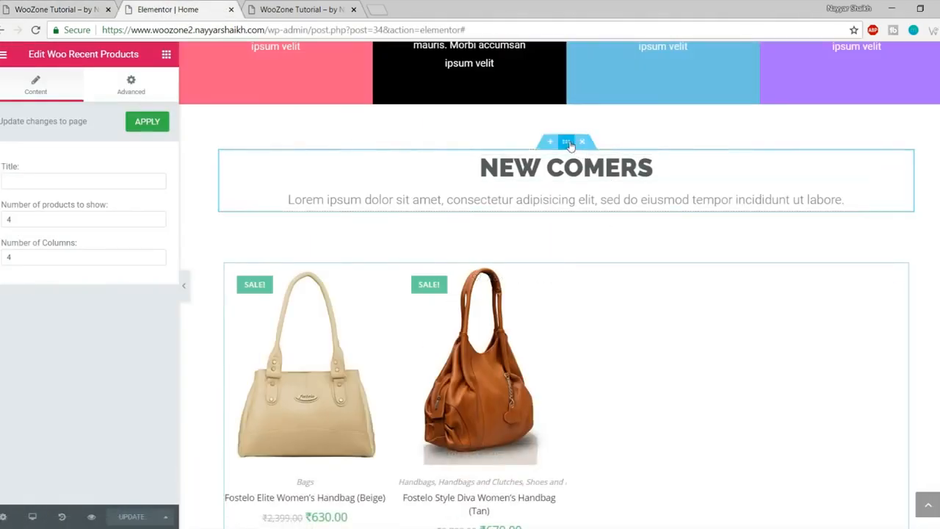
# Step: Copy the NEW COMERS section and paste it below the products grid
pyautogui.rightClick(567, 142)
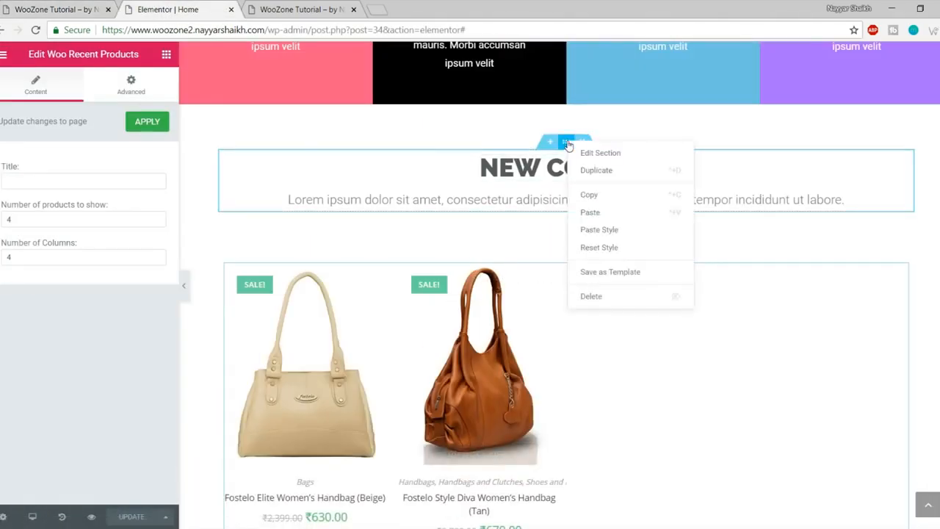
pyautogui.click(609, 196)
pyautogui.scroll(-4, 619, 215)
pyautogui.rightClick(523, 369)
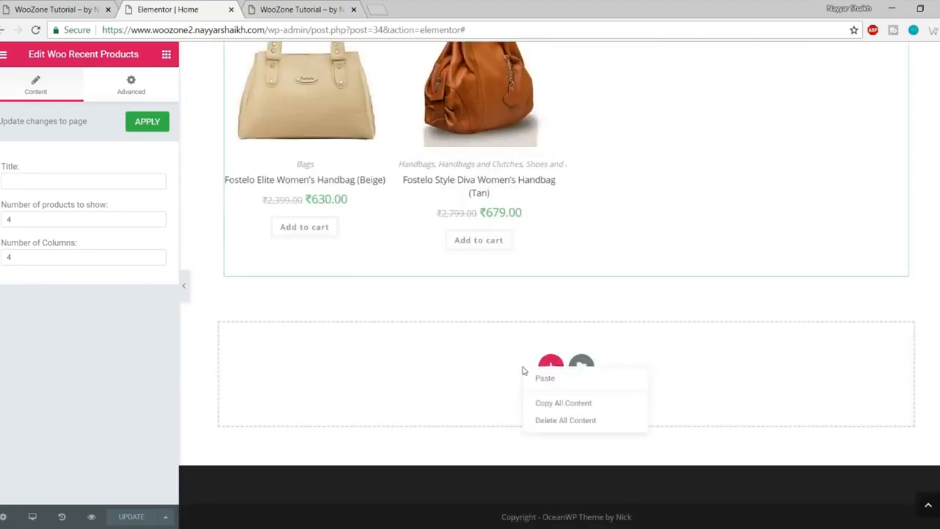
pyautogui.click(586, 385)
pyautogui.scroll(-3, 594, 372)
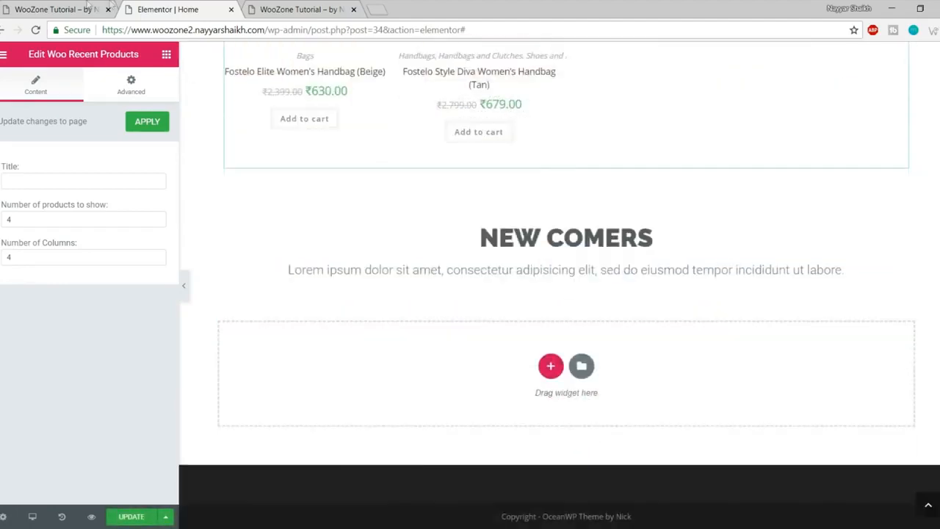
# Step: Change the pasted heading to OUR BRANDS, matching the reference site
pyautogui.click(87, 6)
pyautogui.moveTo(395, 213); pyautogui.dragTo(604, 212)
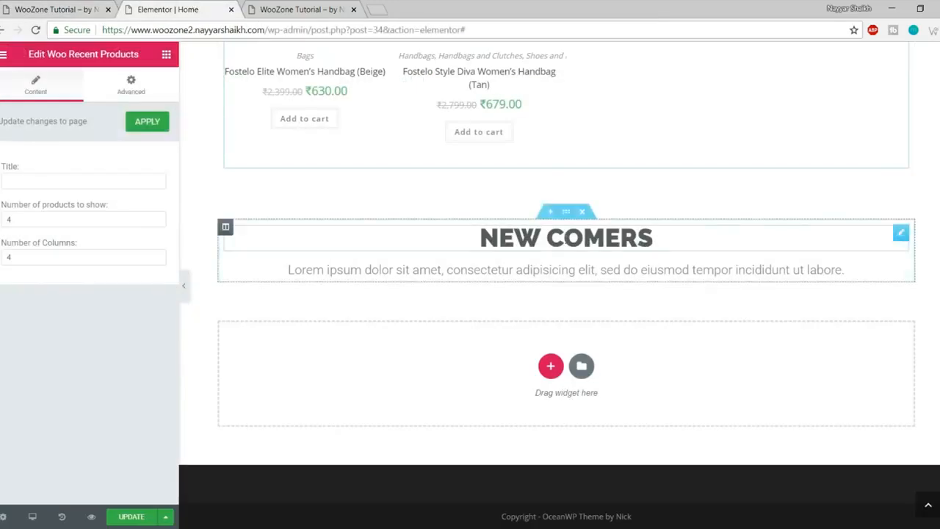
pyautogui.click(565, 237)
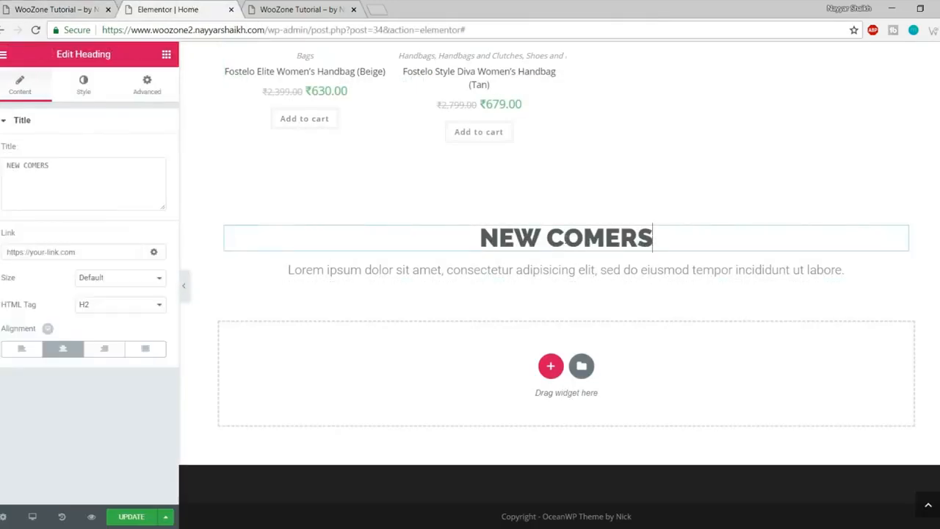
pyautogui.tripleClick(565, 237)
pyautogui.write('OUR BRANDS')
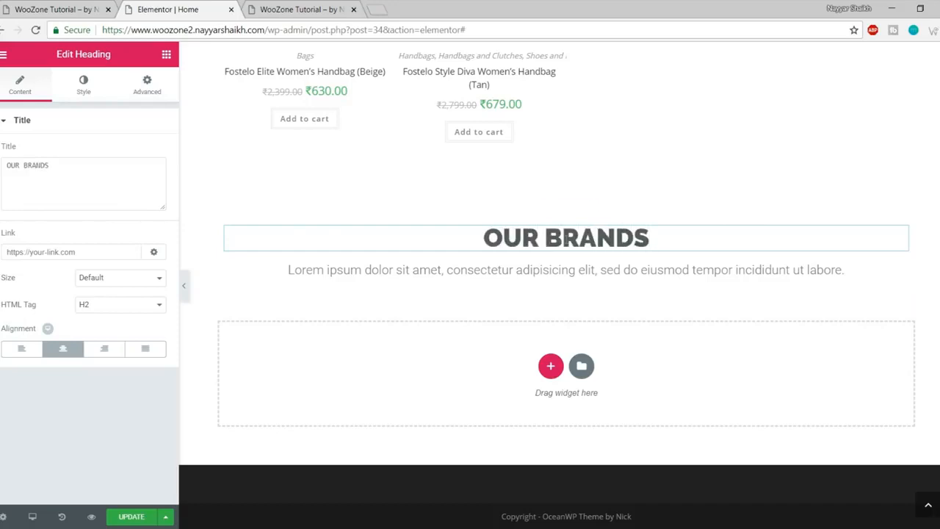
# Step: Look over the reference site's brand logo carousel, then bring up the editor's widget list
pyautogui.click(71, 11)
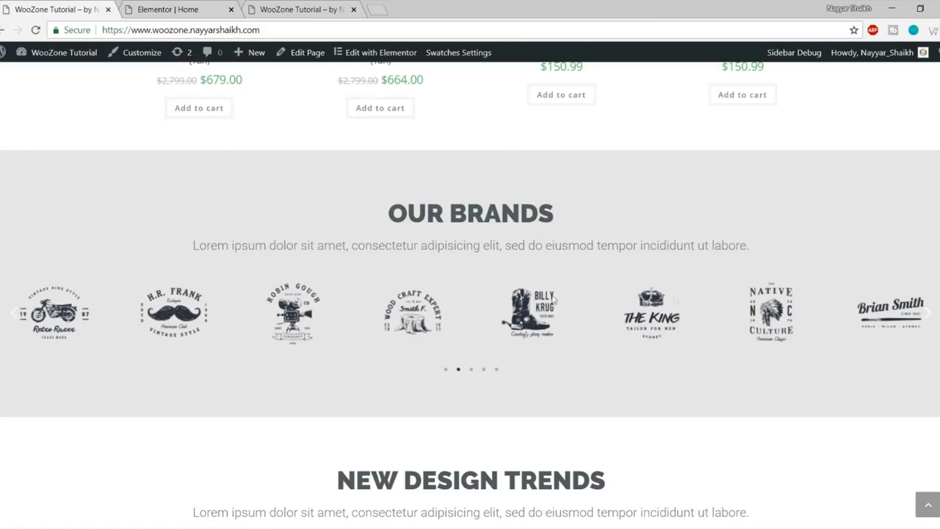
pyautogui.click(155, 7)
pyautogui.click(166, 54)
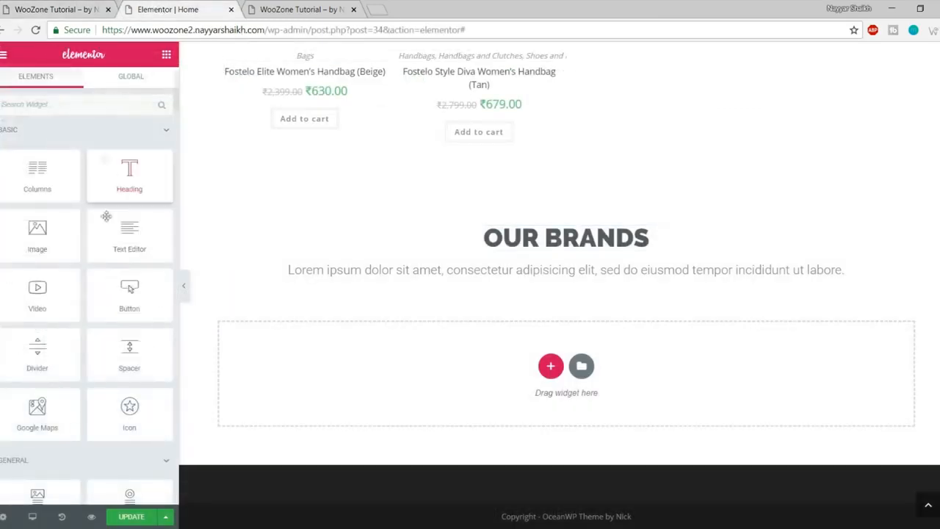
pyautogui.scroll(-3, 127, 279)
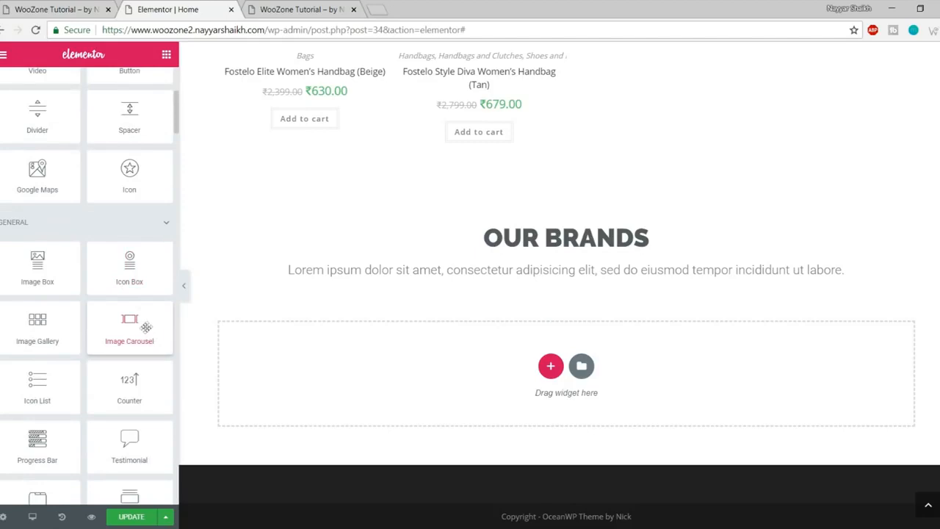
# Step: Add an Image Carousel under the OUR BRANDS heading and start uploading images
pyautogui.moveTo(128, 321); pyautogui.dragTo(558, 278)
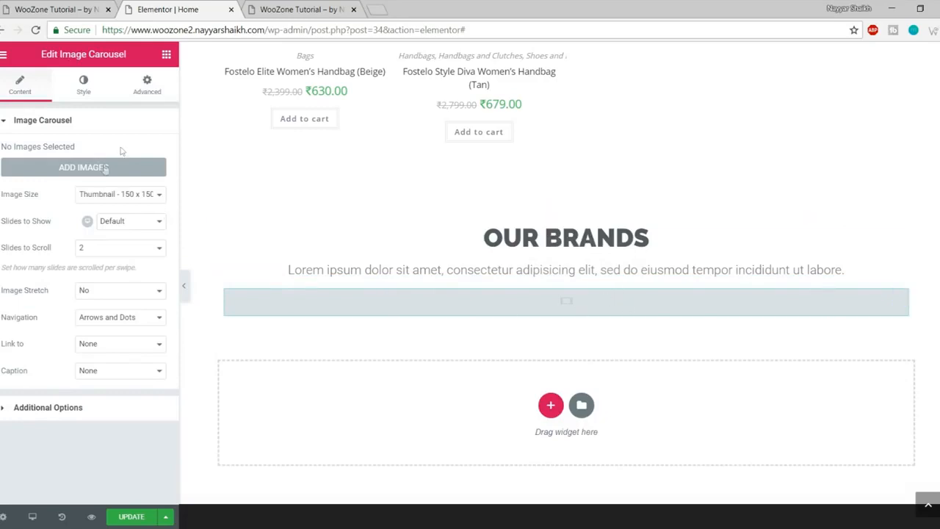
pyautogui.click(79, 168)
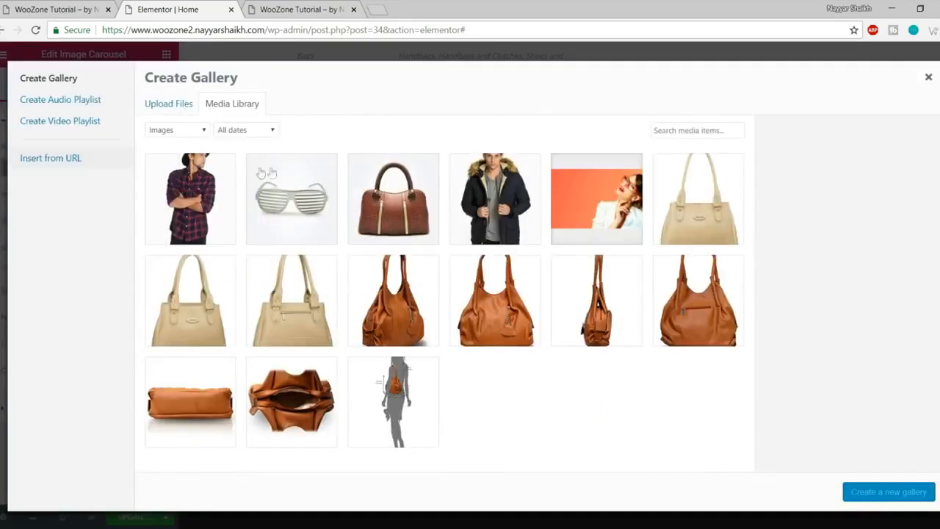
pyautogui.click(179, 104)
pyautogui.click(532, 280)
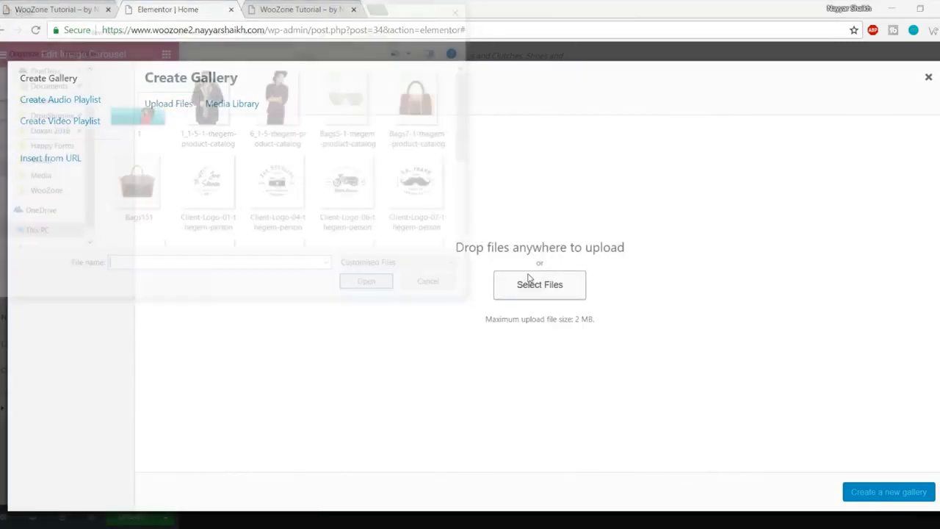
# Step: Upload ten Client-Logo files (01, 04, 06, 07, 15–20) for the carousel
pyautogui.click(221, 188)
pyautogui.keyDown('ctrl'); pyautogui.click(295, 188); pyautogui.keyUp('ctrl')
pyautogui.keyDown('ctrl'); pyautogui.click(358, 188); pyautogui.keyUp('ctrl')
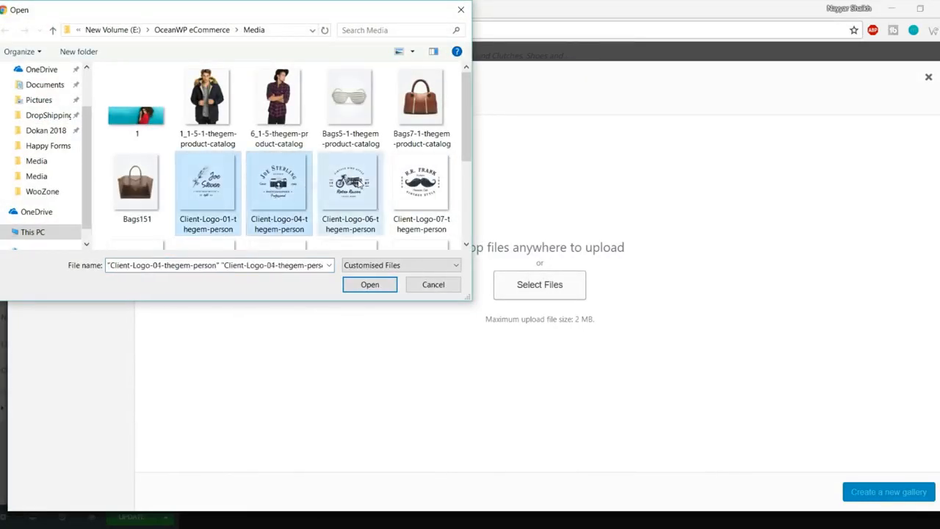
pyautogui.keyDown('ctrl'); pyautogui.click(406, 189); pyautogui.keyUp('ctrl')
pyautogui.scroll(-1, 406, 189)
pyautogui.keyDown('ctrl'); pyautogui.click(154, 202); pyautogui.keyUp('ctrl')
pyautogui.keyDown('ctrl'); pyautogui.click(216, 203); pyautogui.keyUp('ctrl')
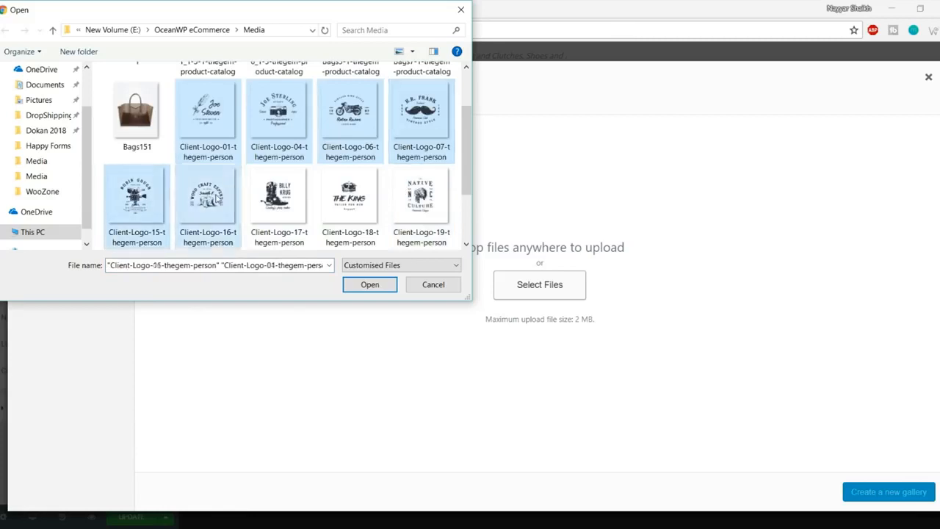
pyautogui.keyDown('ctrl'); pyautogui.click(283, 202); pyautogui.keyUp('ctrl')
pyautogui.keyDown('ctrl'); pyautogui.click(341, 198); pyautogui.keyUp('ctrl')
pyautogui.keyDown('ctrl'); pyautogui.click(411, 198); pyautogui.keyUp('ctrl')
pyautogui.scroll(-1, 411, 199)
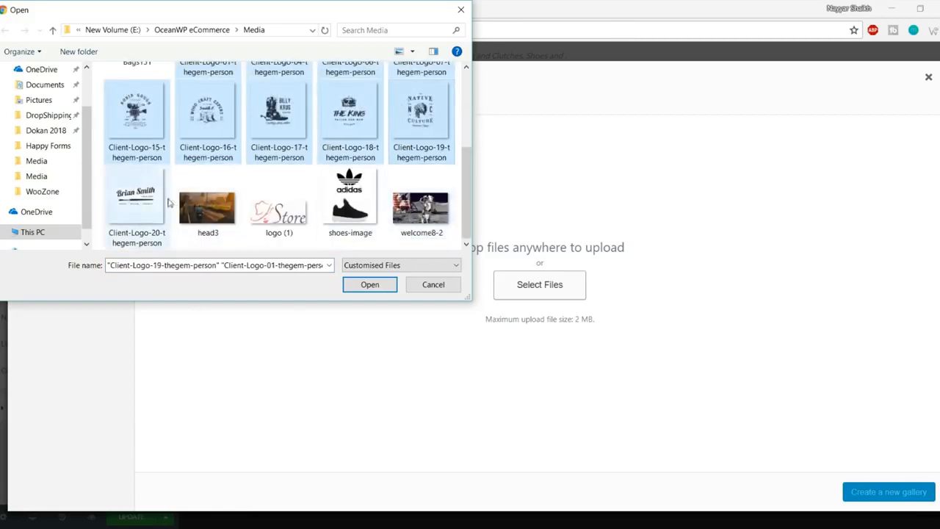
pyautogui.keyDown('ctrl'); pyautogui.click(159, 204); pyautogui.keyUp('ctrl')
pyautogui.click(366, 283)
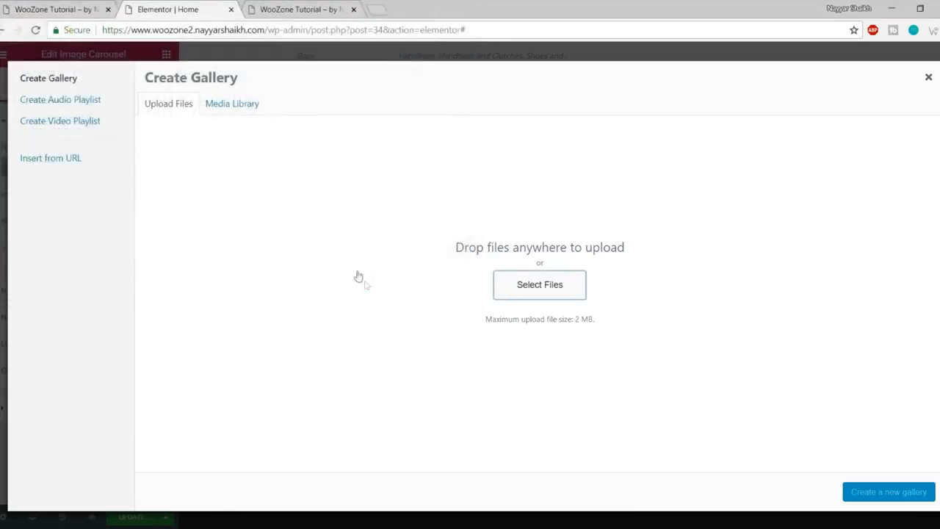
# Step: Create a gallery from the 10 logos and insert it into the carousel
pyautogui.click(63, 6)
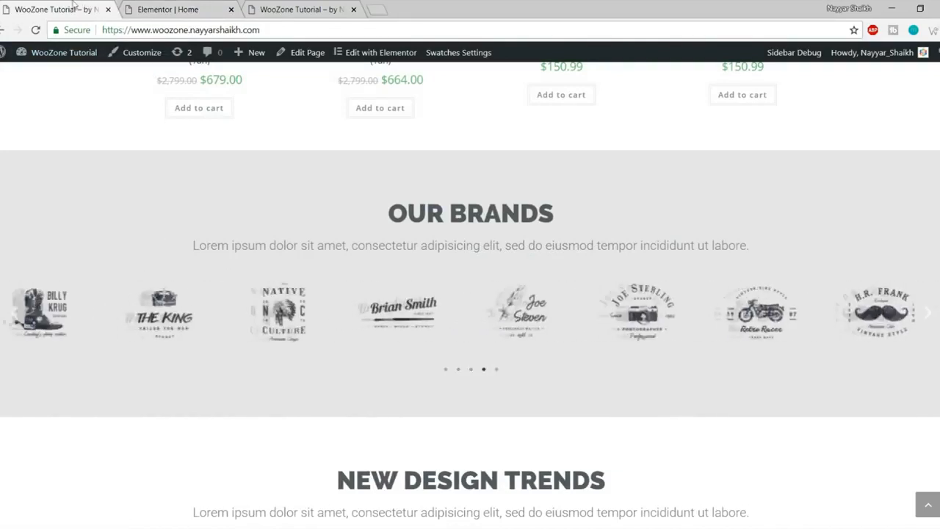
pyautogui.click(168, 9)
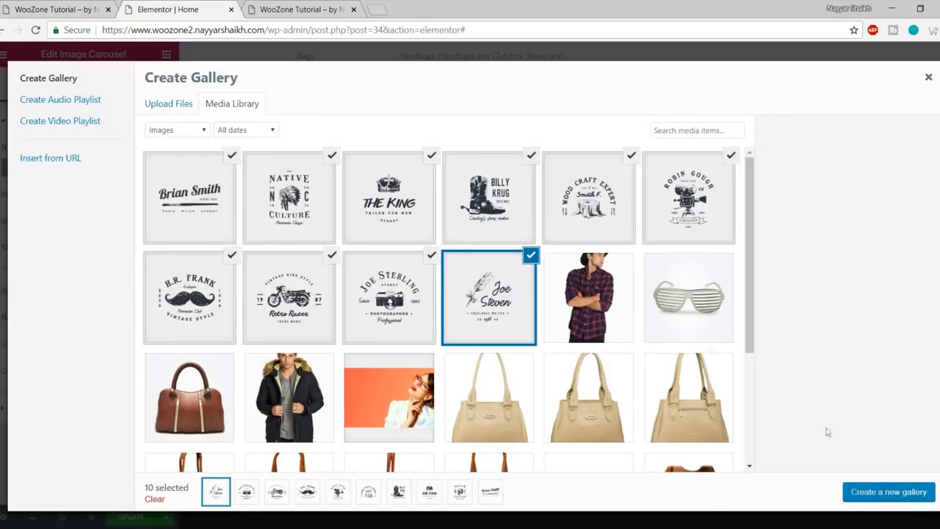
pyautogui.click(883, 497)
pyautogui.click(902, 492)
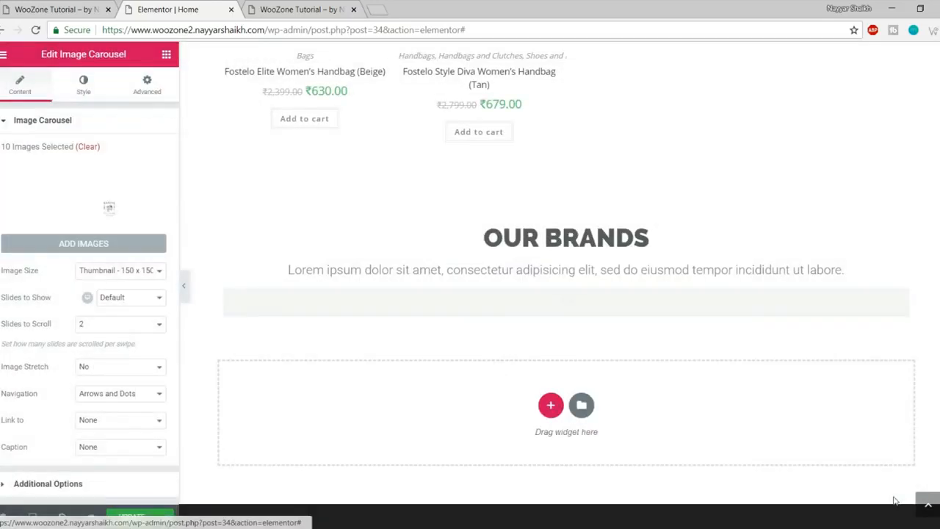
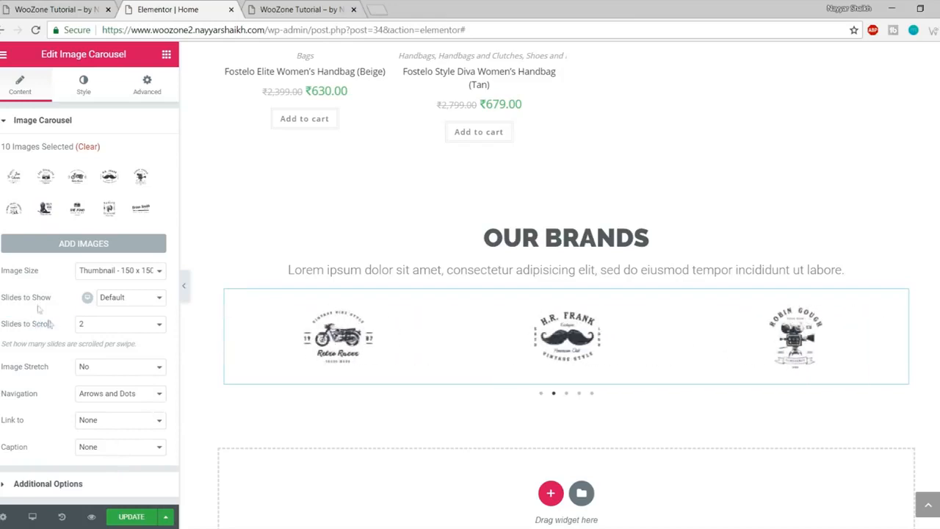
# Step: Set the Our Brands carousel's Slides to Show to 8 and open the Our Brands section's settings
pyautogui.click(116, 297)
pyautogui.click(127, 383)
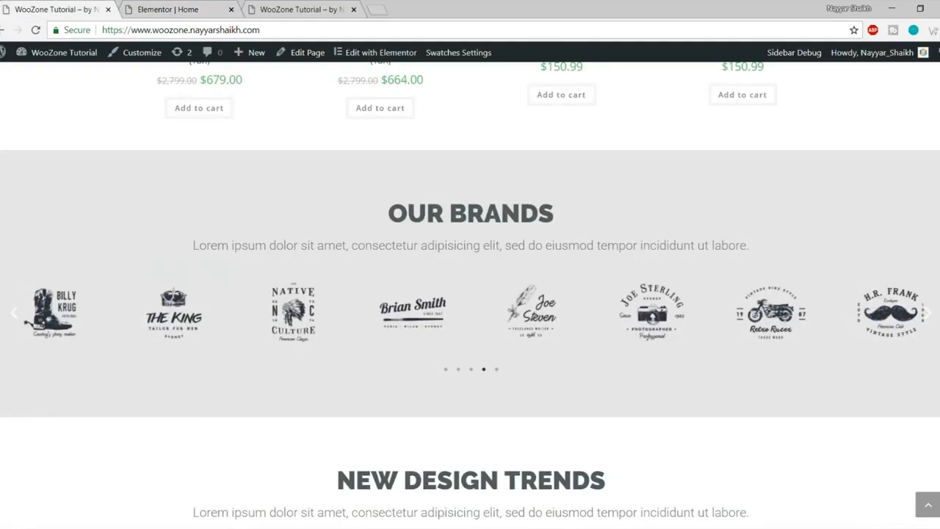
pyautogui.click(200, 6)
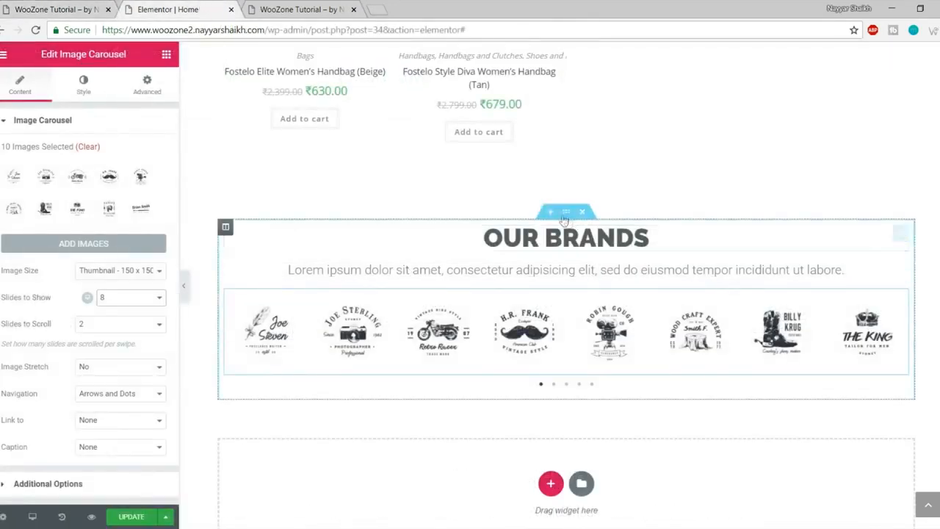
pyautogui.click(568, 215)
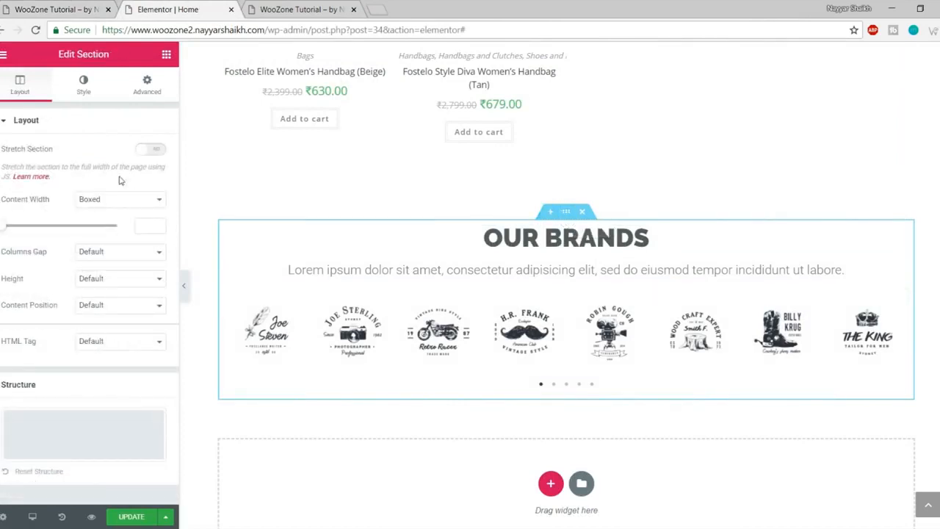
# Step: Stretch the Our Brands section with Full Width content and check it on the live site
pyautogui.click(149, 151)
pyautogui.click(129, 200)
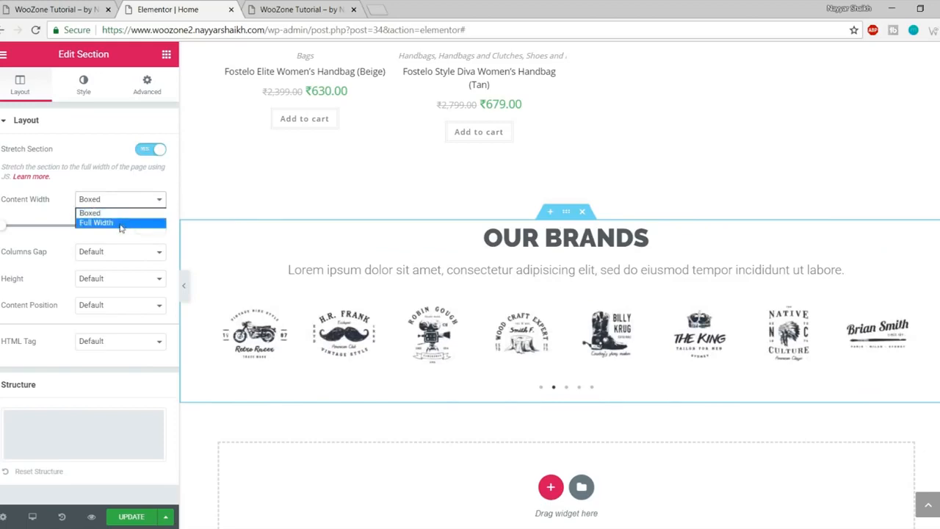
pyautogui.click(120, 224)
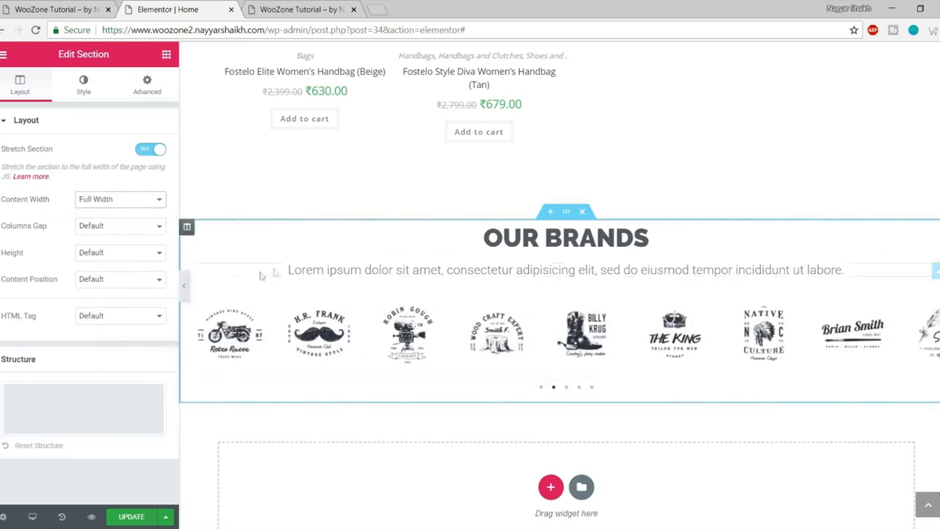
pyautogui.click(55, 9)
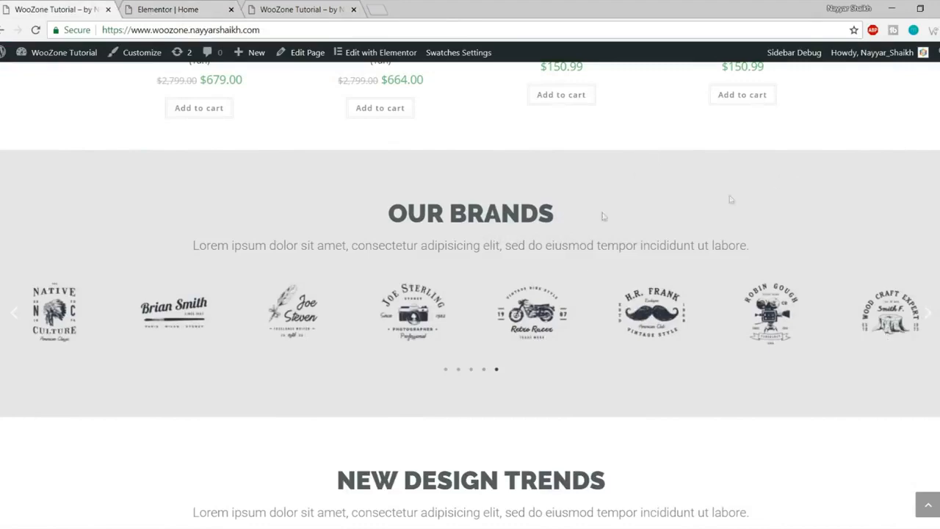
pyautogui.scroll(2, 661, 249)
pyautogui.scroll(-2, 686, 272)
pyautogui.click(167, 9)
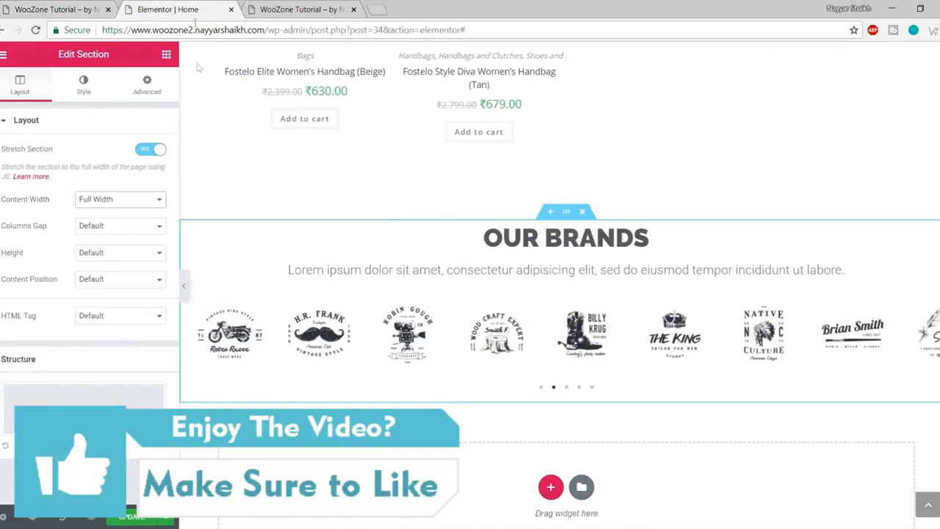
# Step: Give the Our Brands section a classic light grey background colour
pyautogui.click(78, 84)
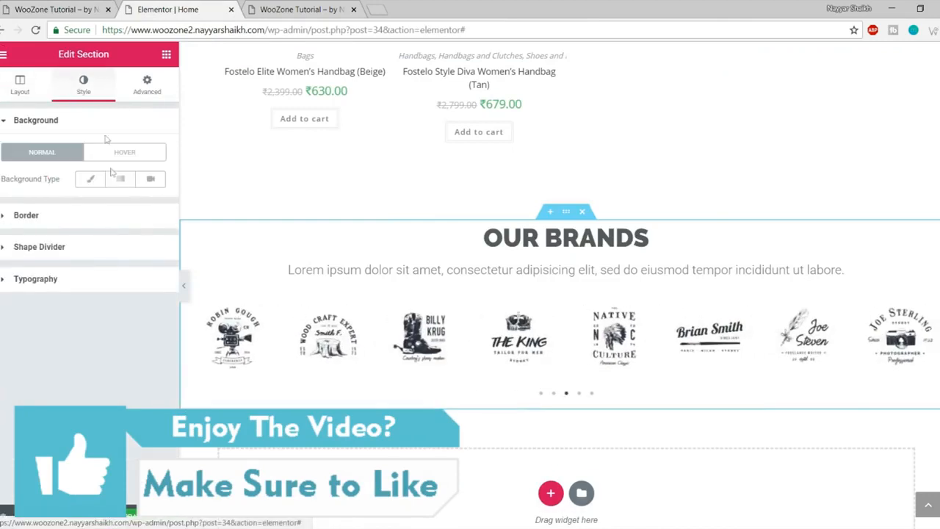
pyautogui.click(89, 179)
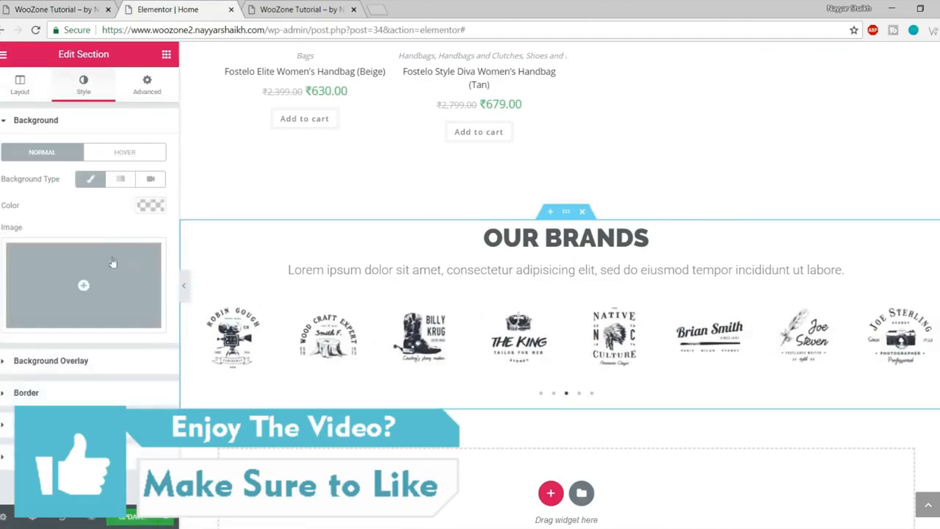
pyautogui.click(151, 206)
pyautogui.click(6, 278)
pyautogui.moveTo(6, 277); pyautogui.dragTo(4, 243)
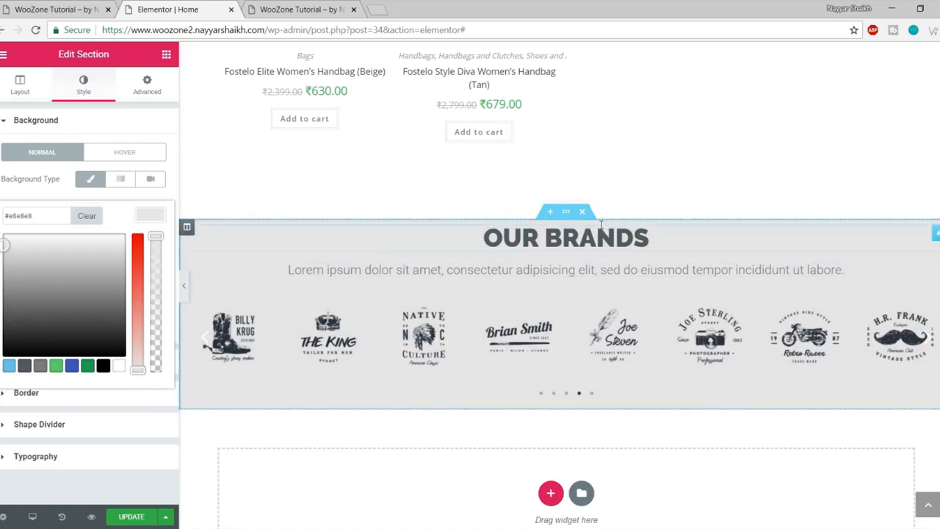
# Step: Set the section padding to 70 top and 50 bottom, then update the page
pyautogui.click(161, 91)
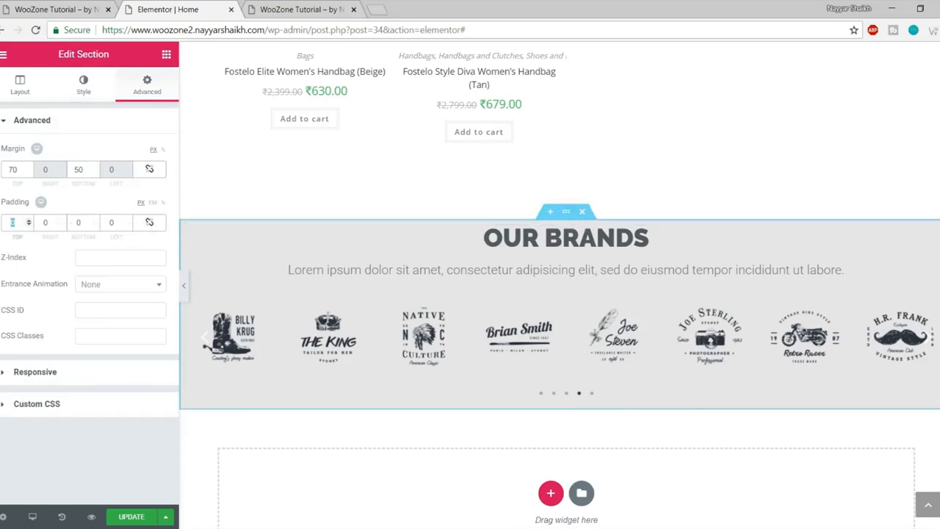
pyautogui.write('70')
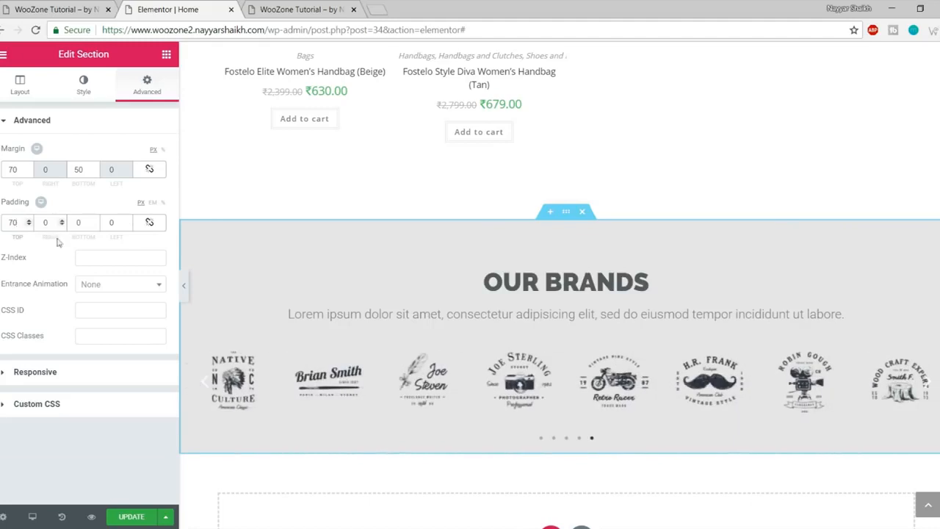
pyautogui.doubleClick(80, 222)
pyautogui.write('50')
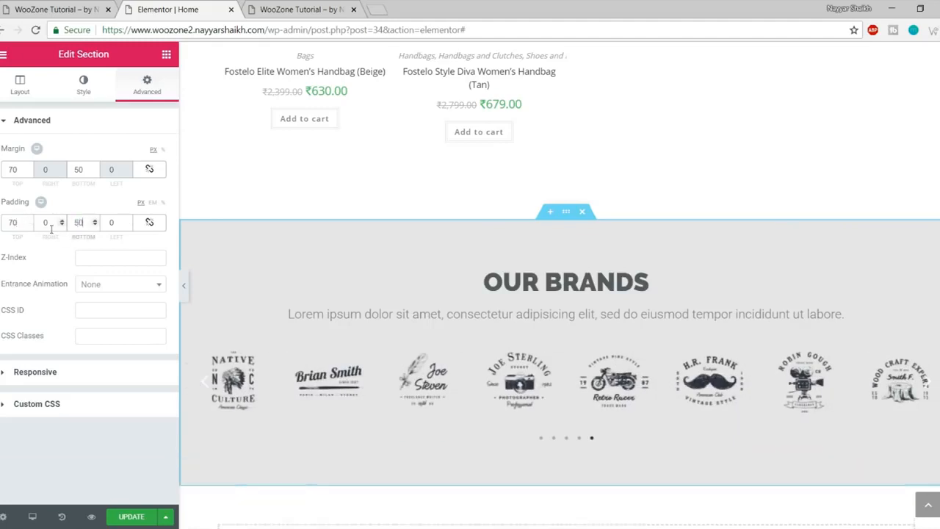
pyautogui.scroll(-2, 403, 302)
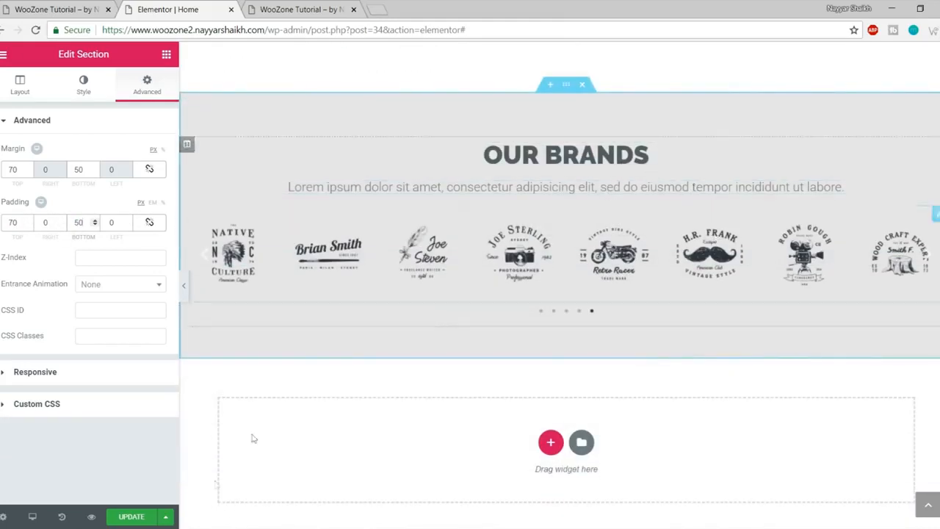
pyautogui.click(127, 517)
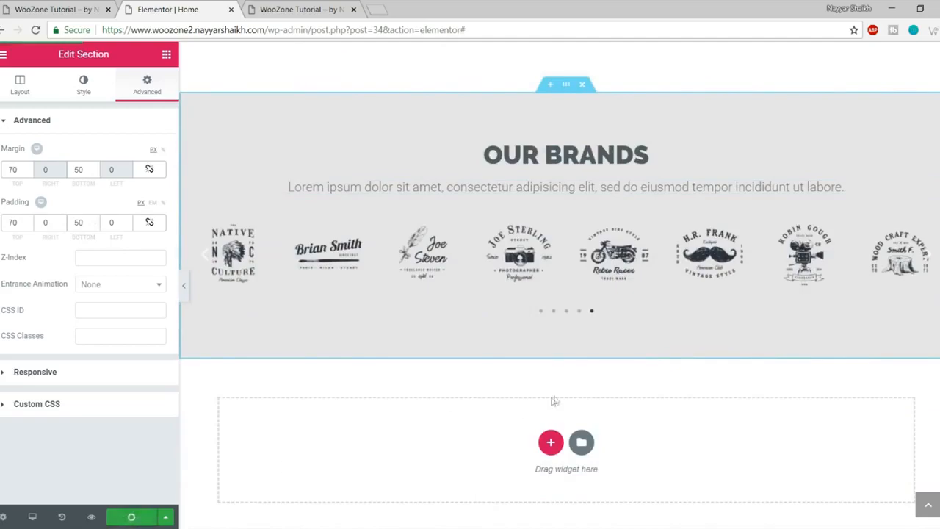
# Step: Review the updated live site around the New Design Trends section
pyautogui.click(66, 9)
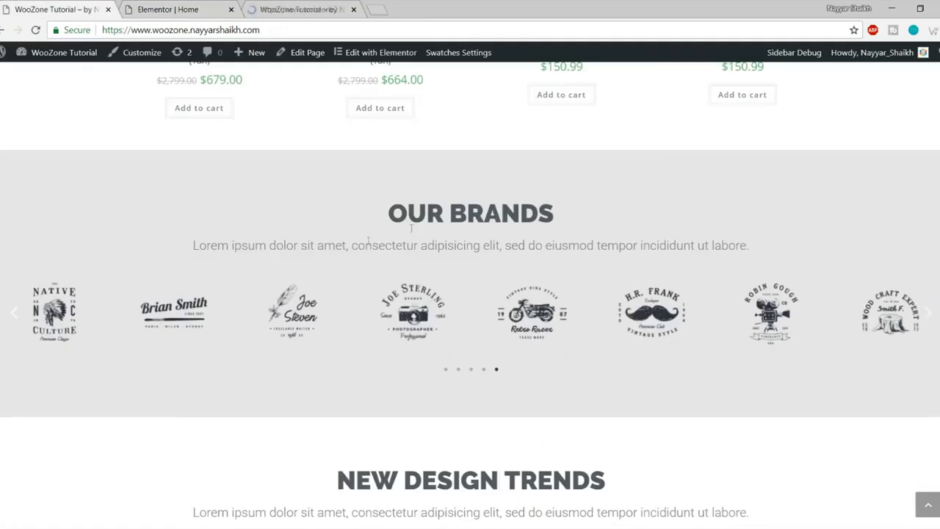
pyautogui.scroll(-2, 423, 243)
pyautogui.scroll(-3, 422, 242)
pyautogui.moveTo(349, 151); pyautogui.dragTo(717, 194)
pyautogui.click(717, 194)
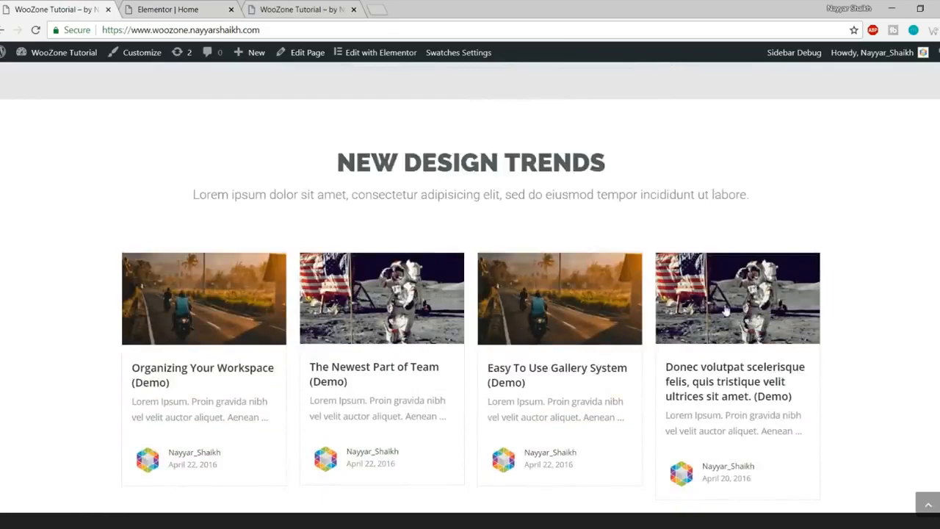
pyautogui.scroll(-3, 725, 312)
pyautogui.scroll(5, 726, 309)
pyautogui.scroll(-3, 217, 249)
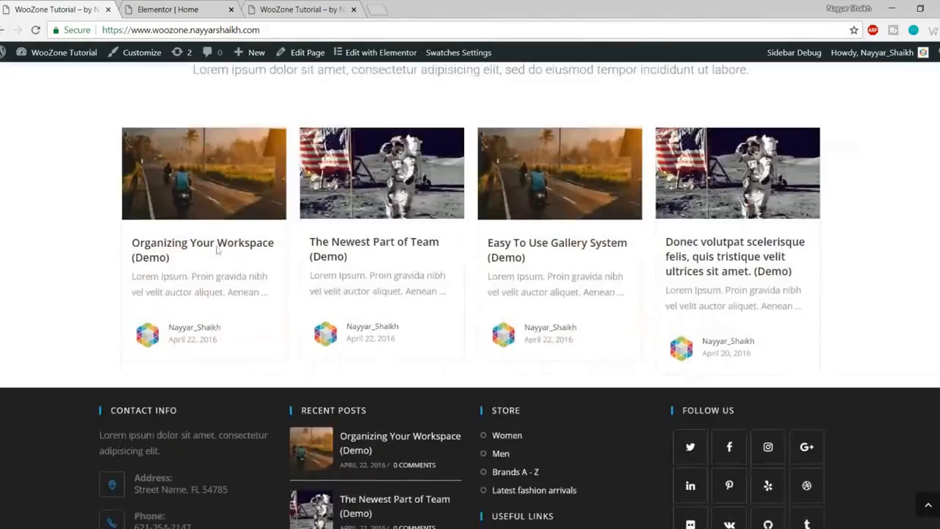
pyautogui.scroll(3, 518, 323)
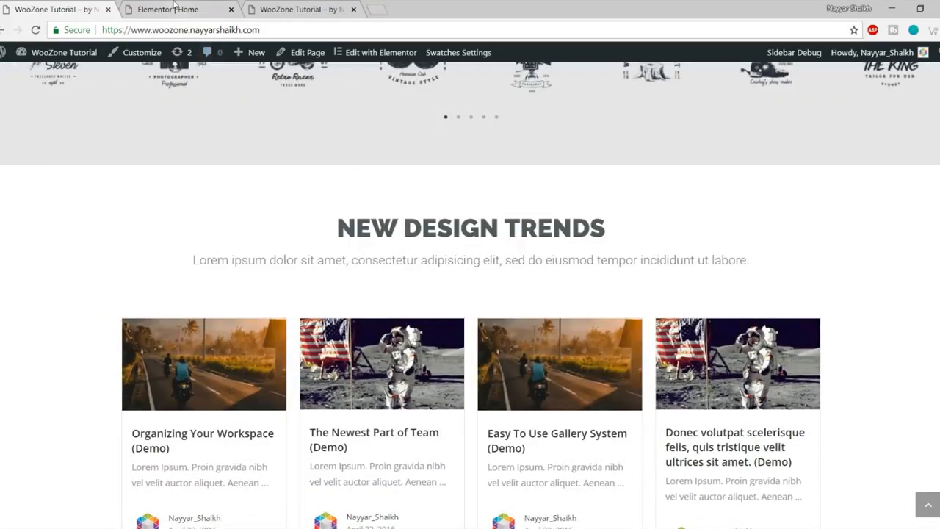
pyautogui.click(174, 8)
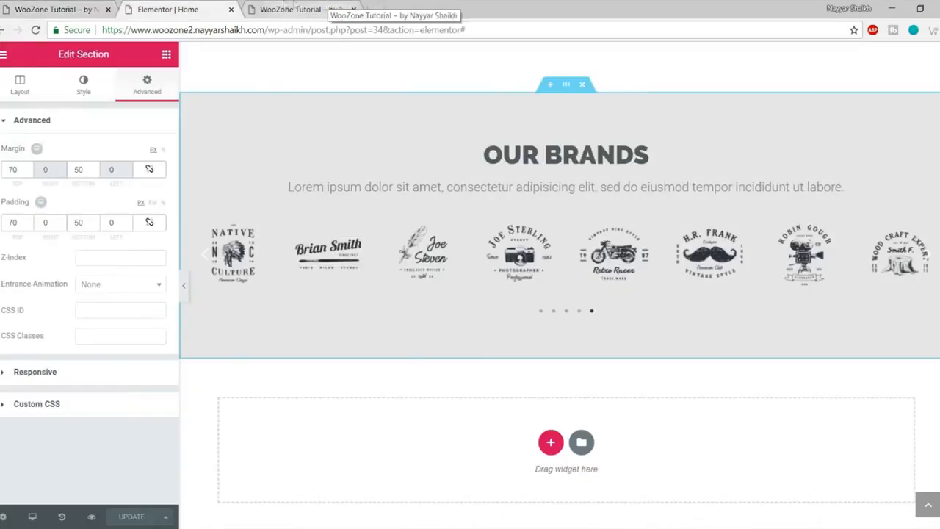
# Step: Open the admin bar's Dashboard link in a new tab and switch to it
pyautogui.click(343, 5)
pyautogui.rightClick(47, 75)
pyautogui.click(55, 85)
pyautogui.click(431, 5)
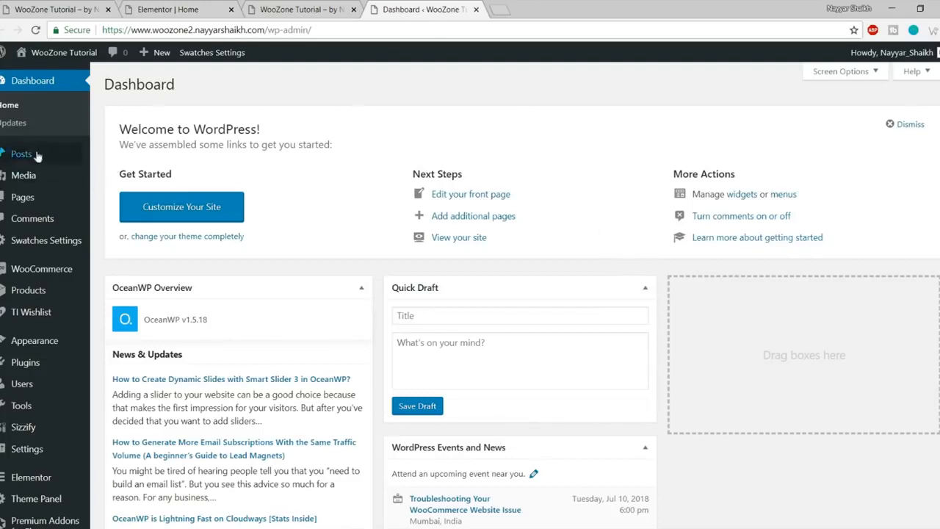
# Step: Start a new post titled 'Post title come here'
pyautogui.moveTo(29, 154)
pyautogui.click(138, 174)
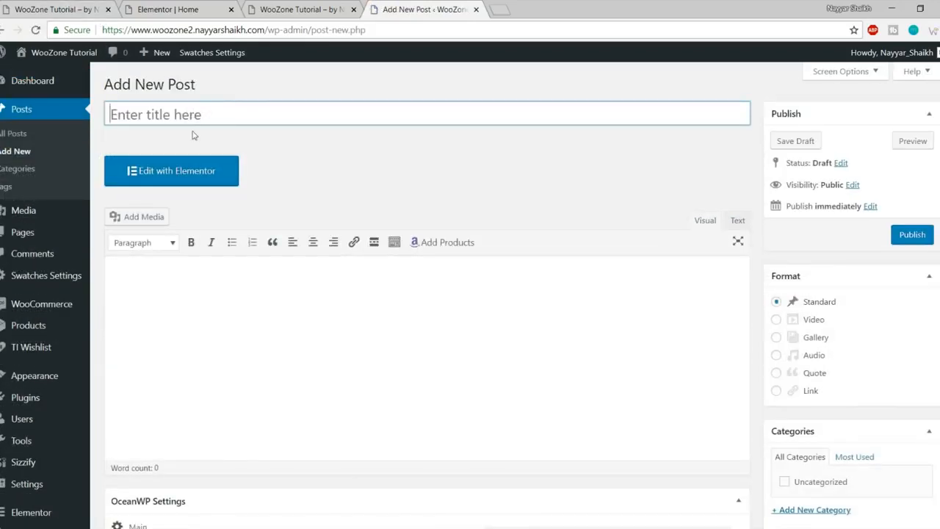
pyautogui.write('Post title')
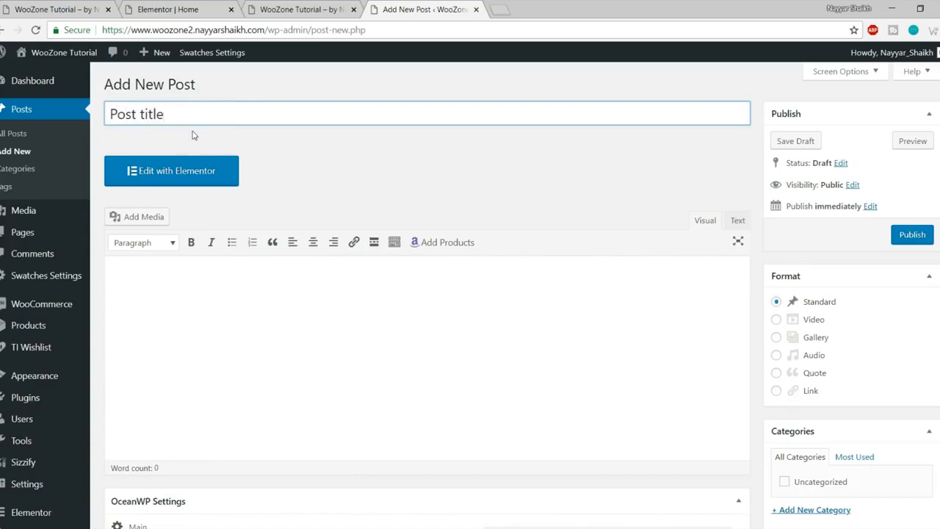
pyautogui.write(' come he')
pyautogui.click(269, 288)
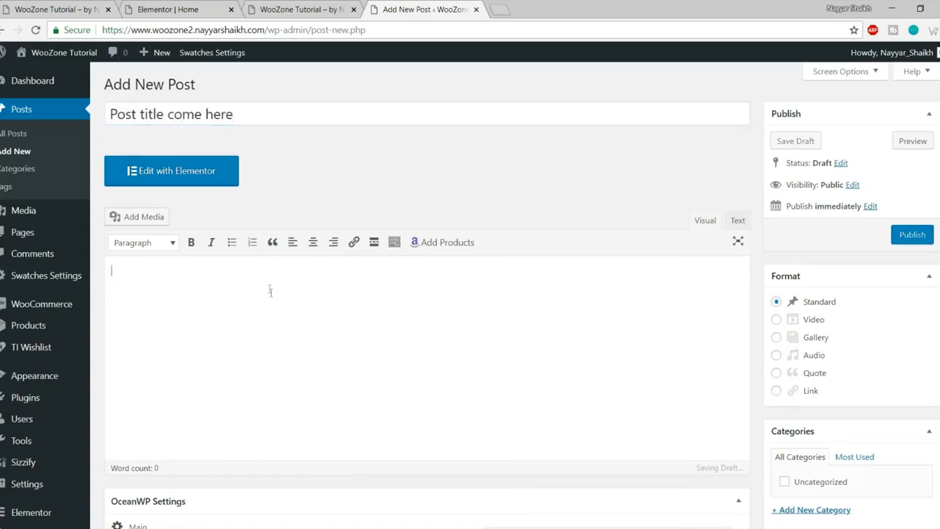
pyautogui.scroll(-2, 290, 330)
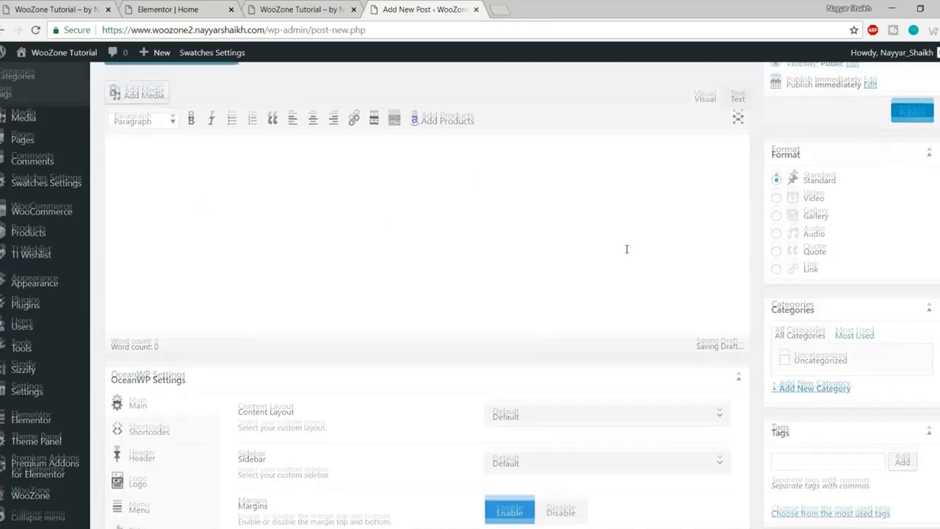
pyautogui.scroll(2, 625, 248)
# Step: Open lipsum.com in a new tab and generate Lorem Ipsum text
pyautogui.click(498, 9)
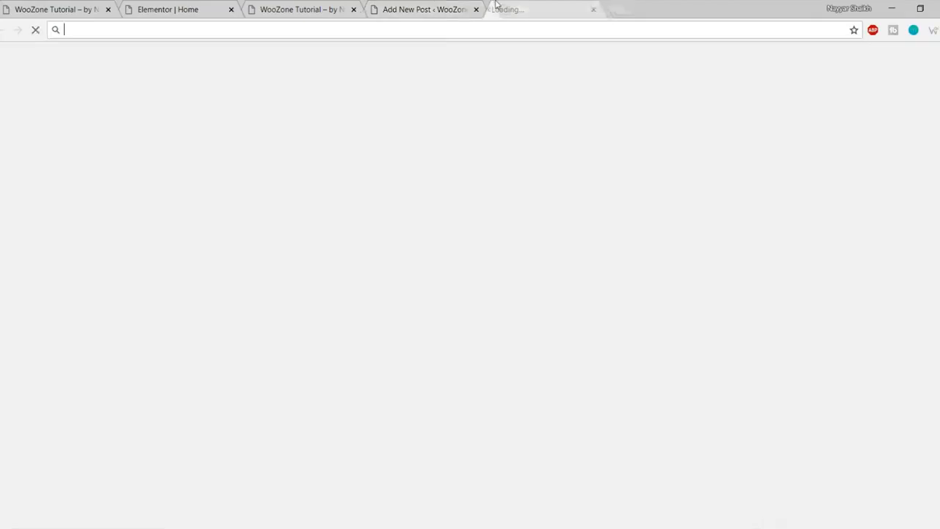
pyautogui.write('lispu')
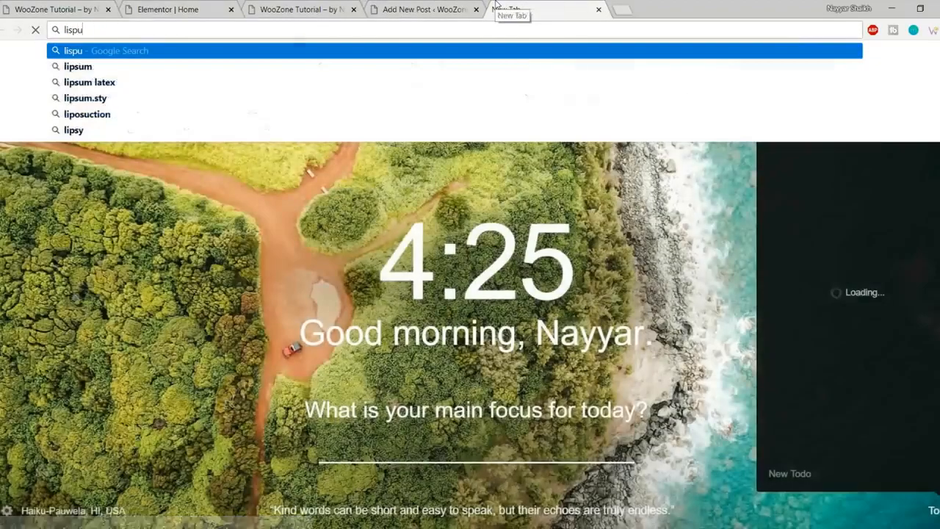
pyautogui.write('m.com')
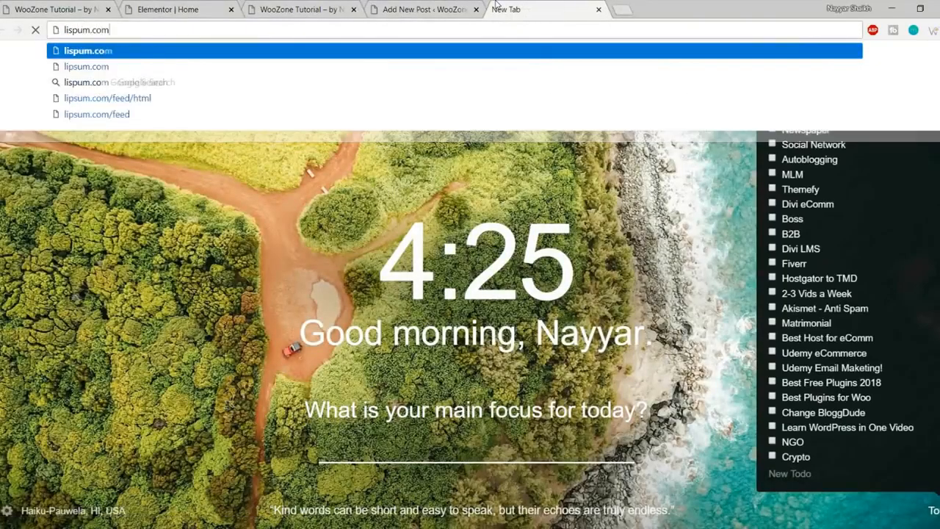
pyautogui.press('Return')
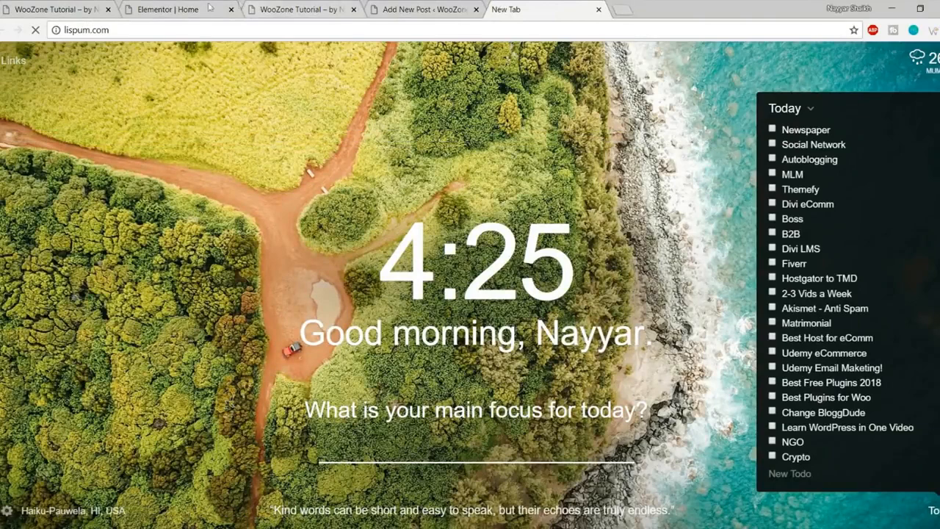
pyautogui.click(178, 29)
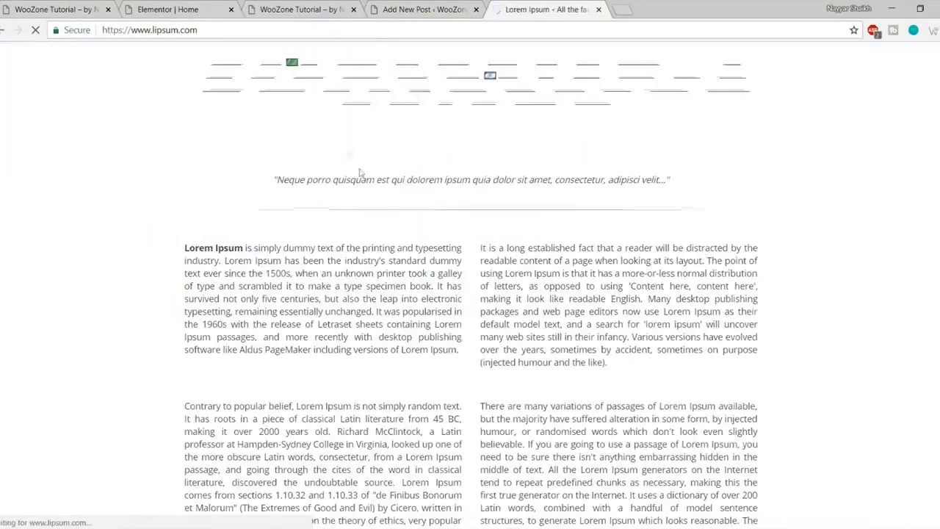
pyautogui.scroll(-8, 690, 333)
pyautogui.scroll(2, 690, 334)
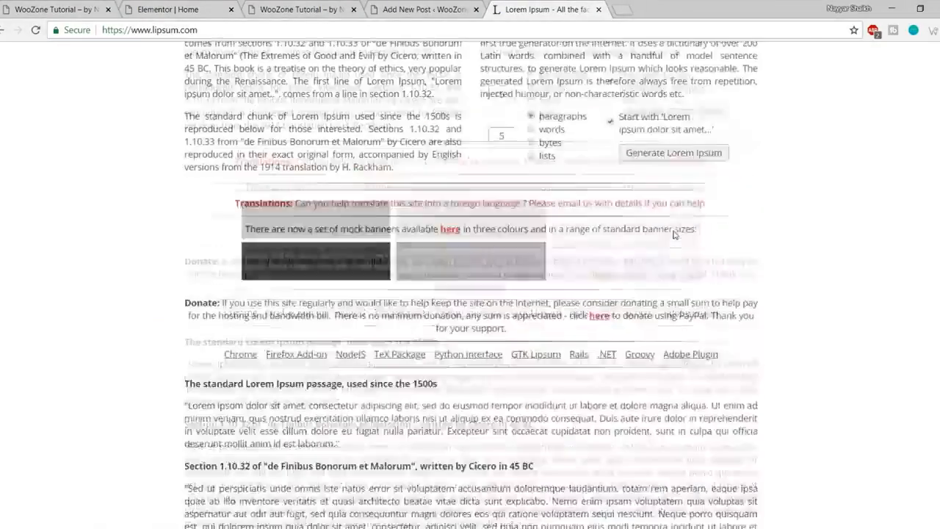
pyautogui.click(663, 224)
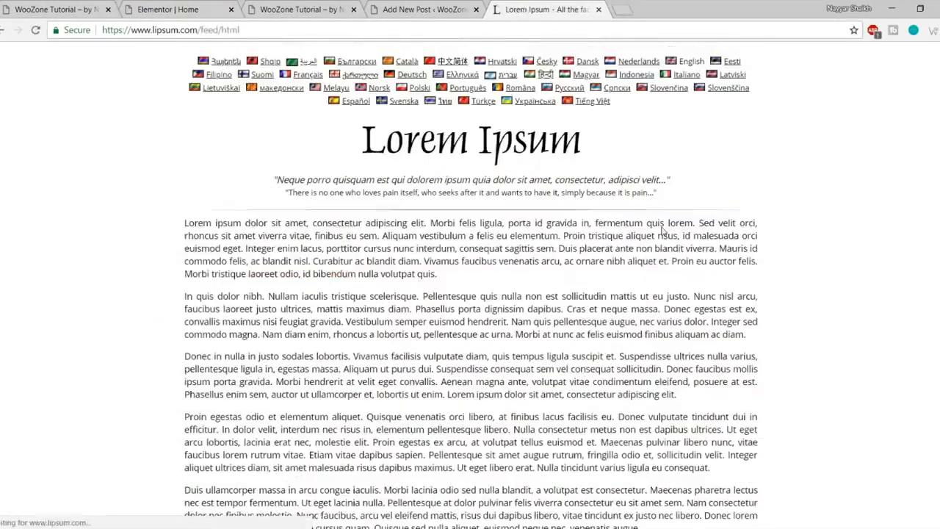
# Step: Copy three Lorem Ipsum paragraphs and paste them into the post body
pyautogui.moveTo(171, 223); pyautogui.dragTo(692, 394)
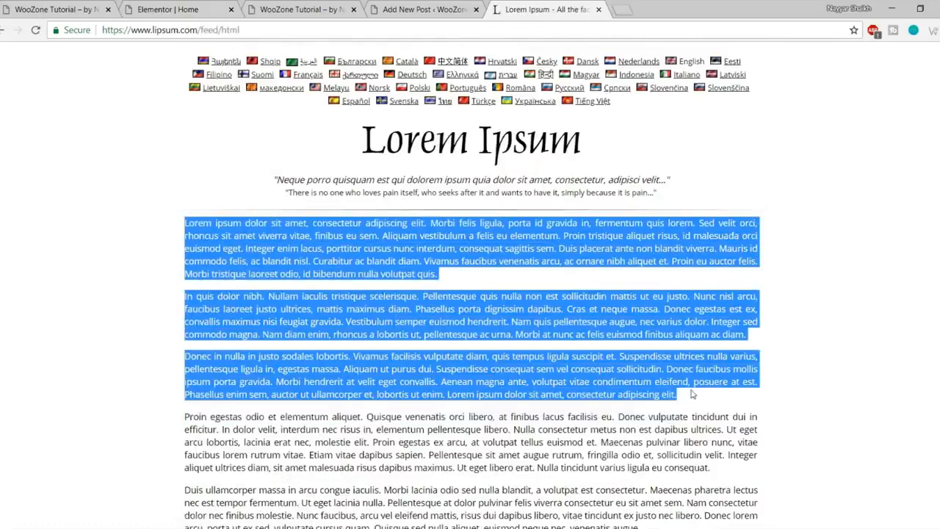
pyautogui.hotkey('ctrl', 'c')
pyautogui.click(443, 8)
pyautogui.click(245, 369)
pyautogui.hotkey('ctrl', 'v')
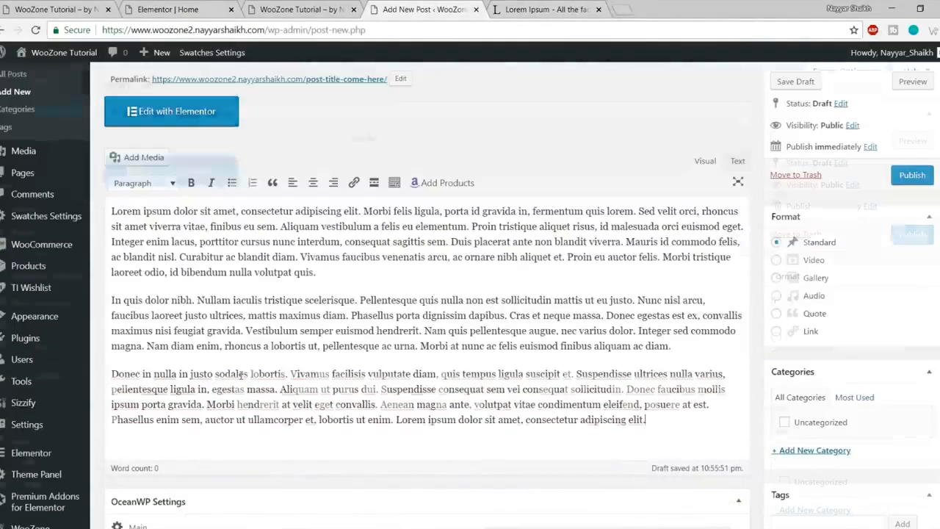
pyautogui.scroll(1, 377, 323)
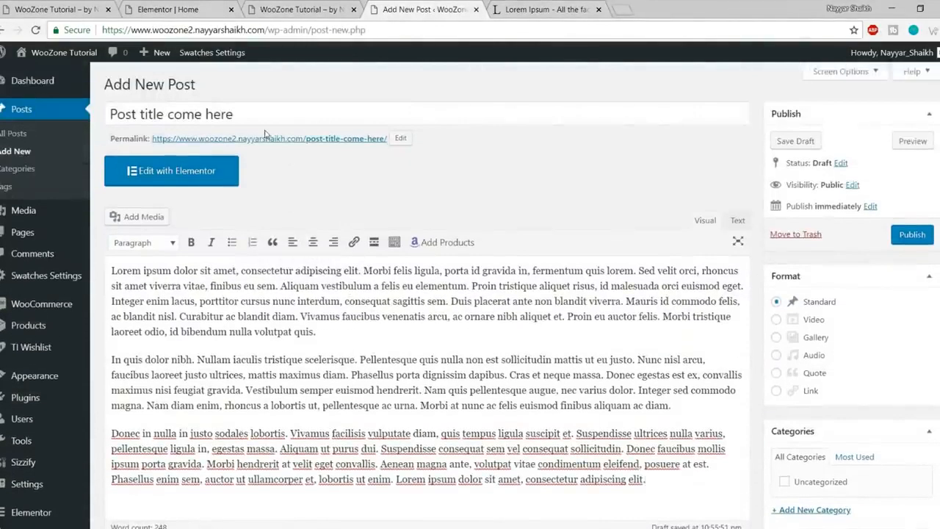
# Step: Insert the beige Fostelo Elite handbag product after the first paragraph
pyautogui.scroll(-1, 284, 333)
pyautogui.moveTo(554, 386); pyautogui.dragTo(265, 269)
pyautogui.click(265, 269)
pyautogui.scroll(1, 337, 309)
pyautogui.moveTo(343, 336); pyautogui.dragTo(185, 331)
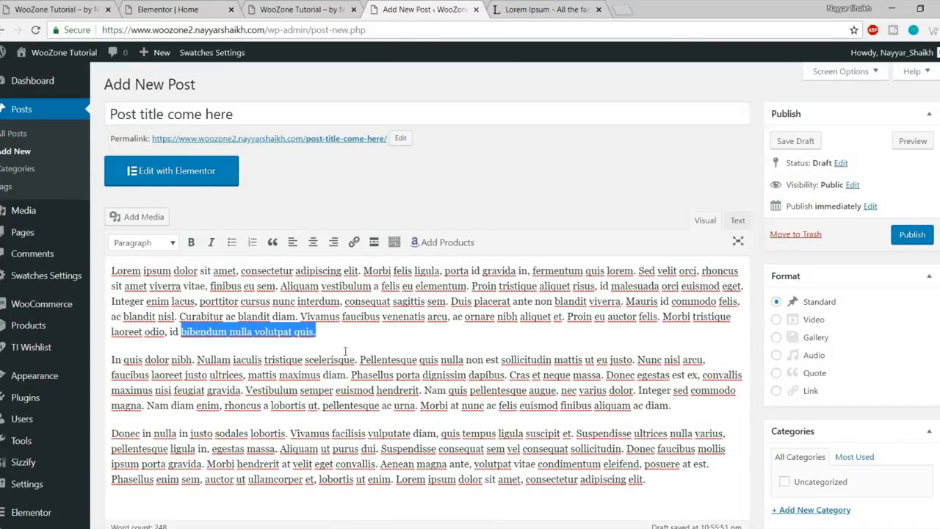
pyautogui.click(452, 249)
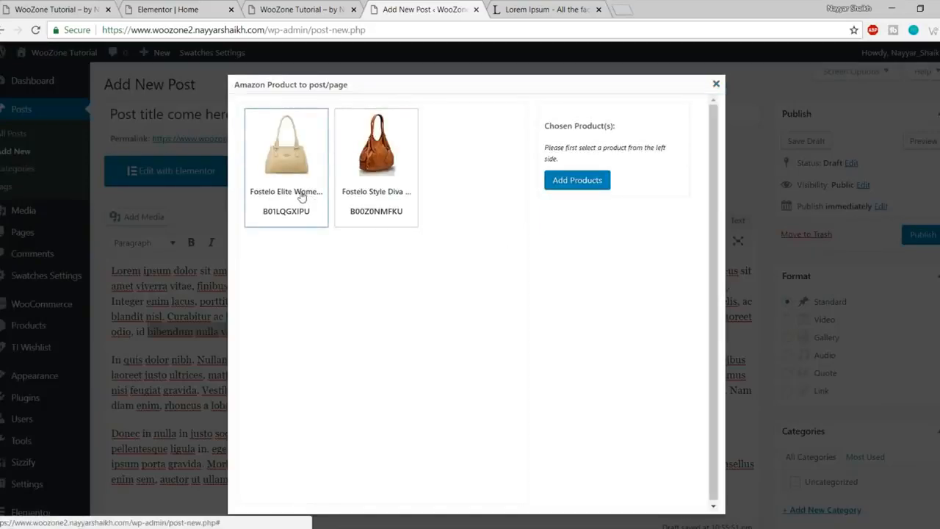
pyautogui.click(301, 196)
pyautogui.click(574, 224)
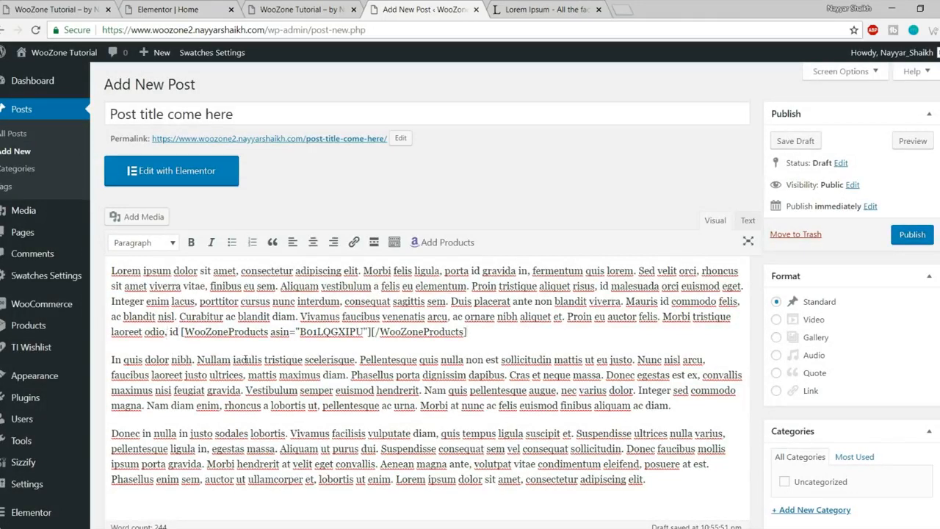
pyautogui.press('Return')
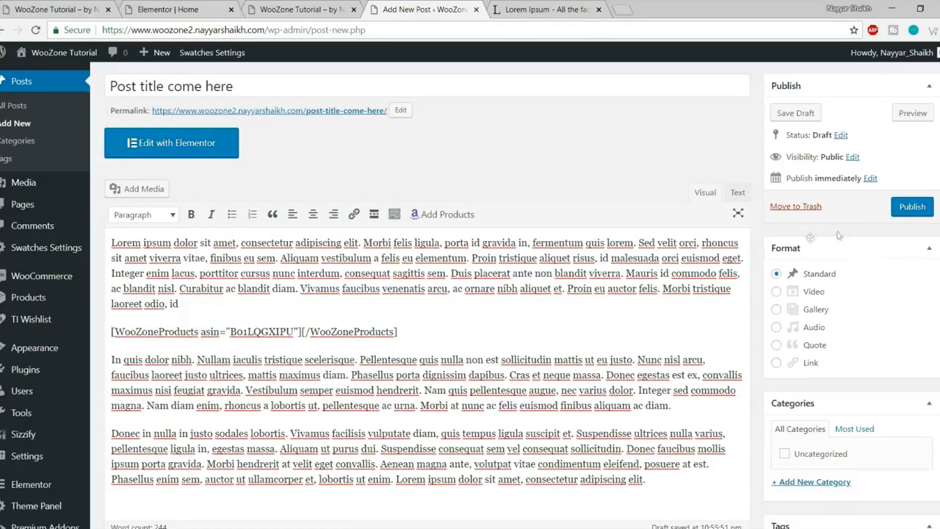
# Step: Publish the post and open the published post in a new tab
pyautogui.click(912, 207)
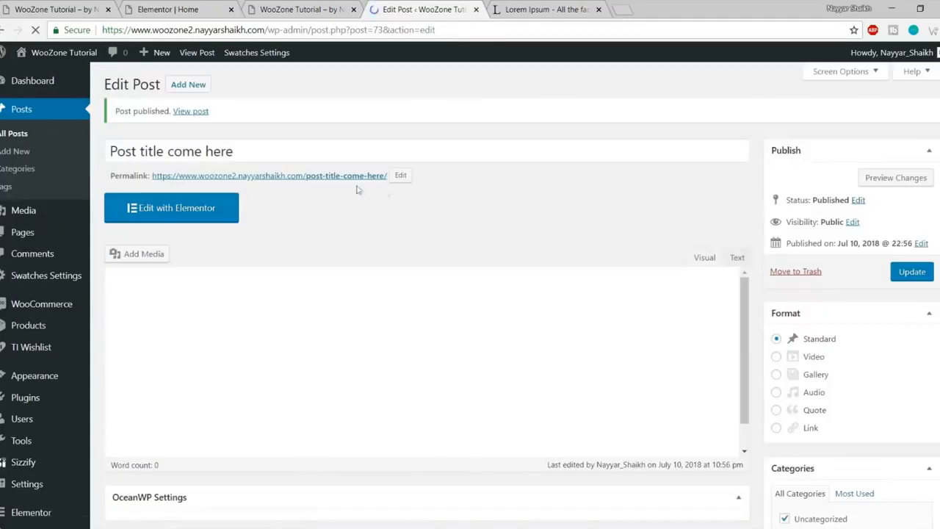
pyautogui.rightClick(187, 119)
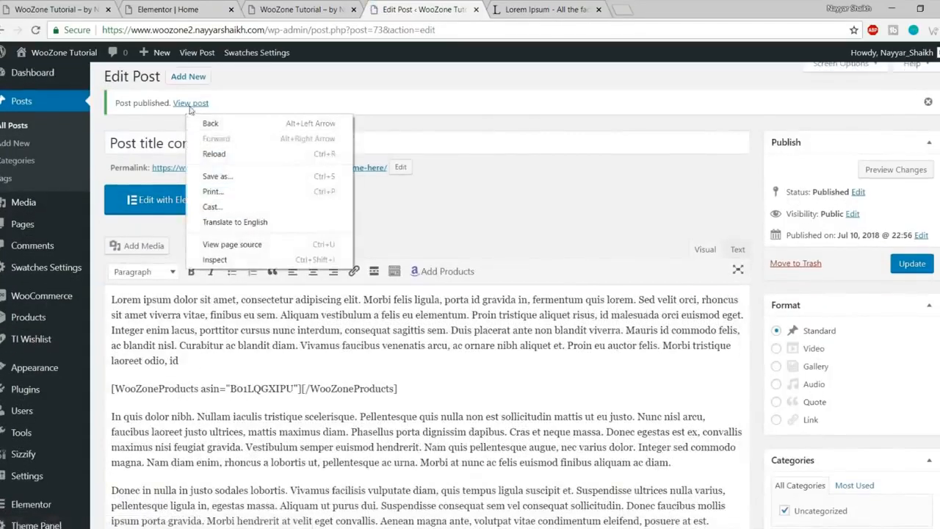
pyautogui.rightClick(191, 105)
pyautogui.click(198, 115)
pyautogui.click(545, 10)
# Step: Review the live post's text and embedded handbag product box
pyautogui.scroll(-4, 470, 221)
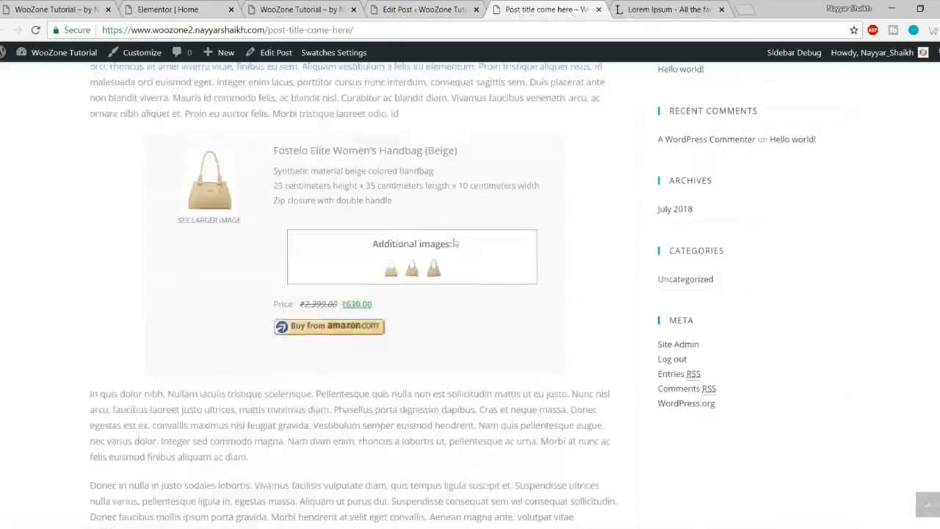
pyautogui.scroll(3, 478, 335)
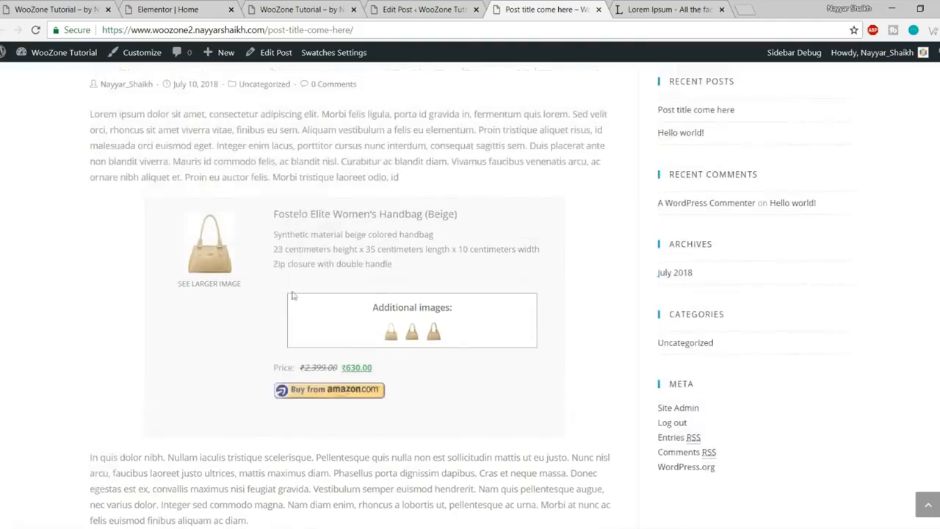
pyautogui.scroll(1, 486, 275)
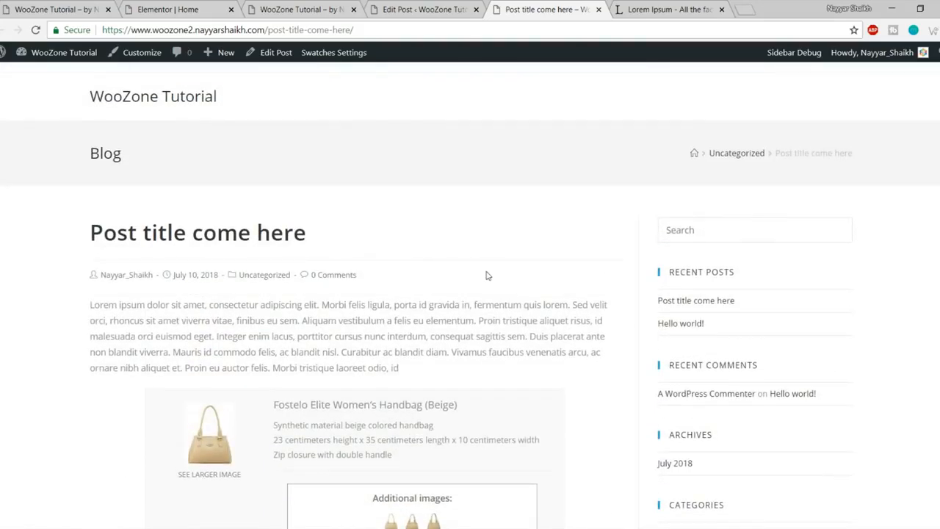
pyautogui.scroll(-2, 389, 314)
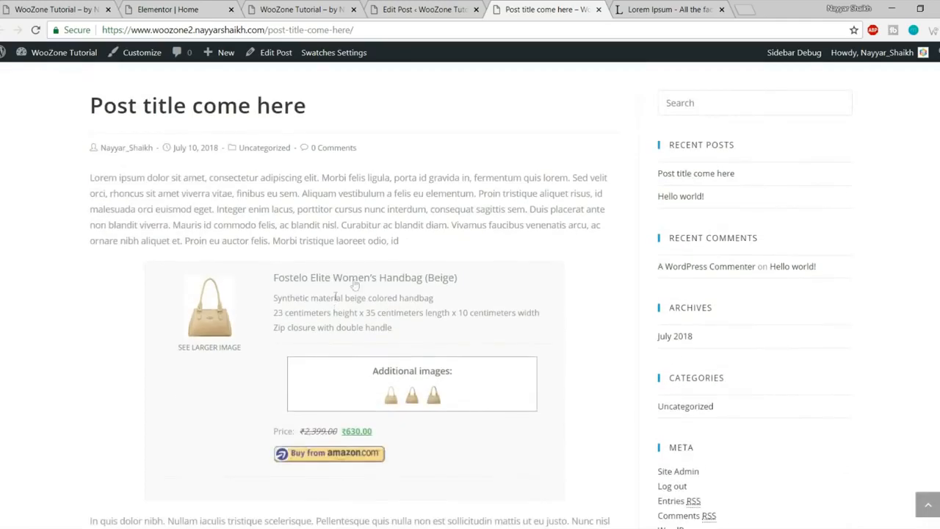
pyautogui.moveTo(290, 221); pyautogui.dragTo(406, 242)
pyautogui.click(406, 241)
pyautogui.scroll(-1, 449, 339)
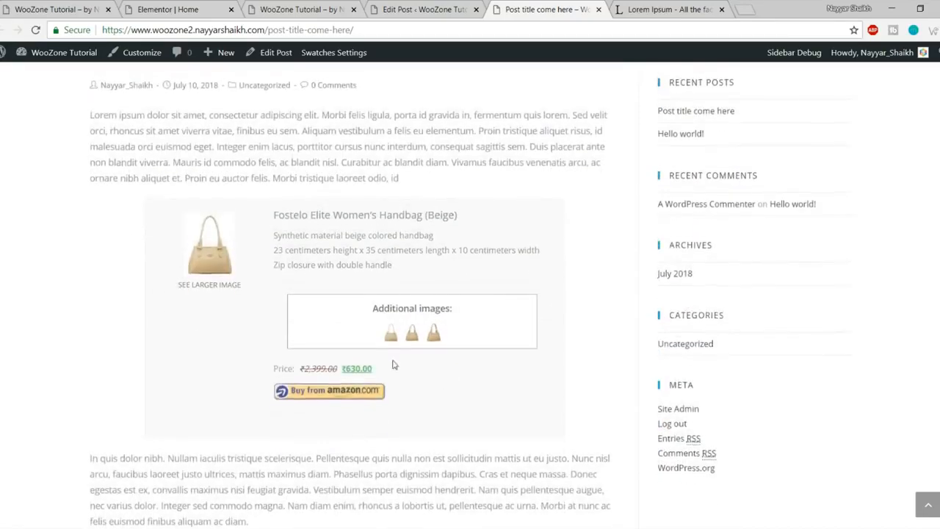
pyautogui.scroll(2, 394, 364)
pyautogui.moveTo(78, 257); pyautogui.dragTo(431, 275)
pyautogui.click(439, 286)
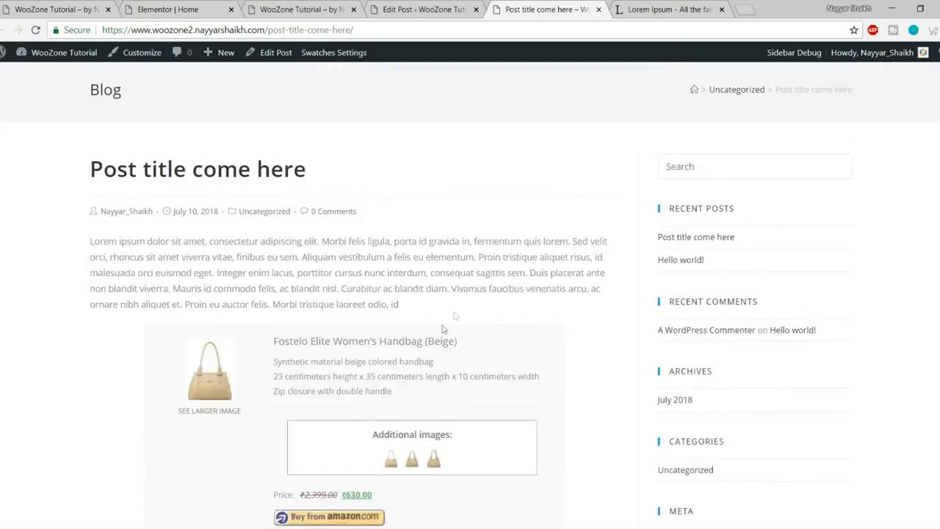
pyautogui.scroll(-2, 394, 350)
pyautogui.scroll(-1, 353, 338)
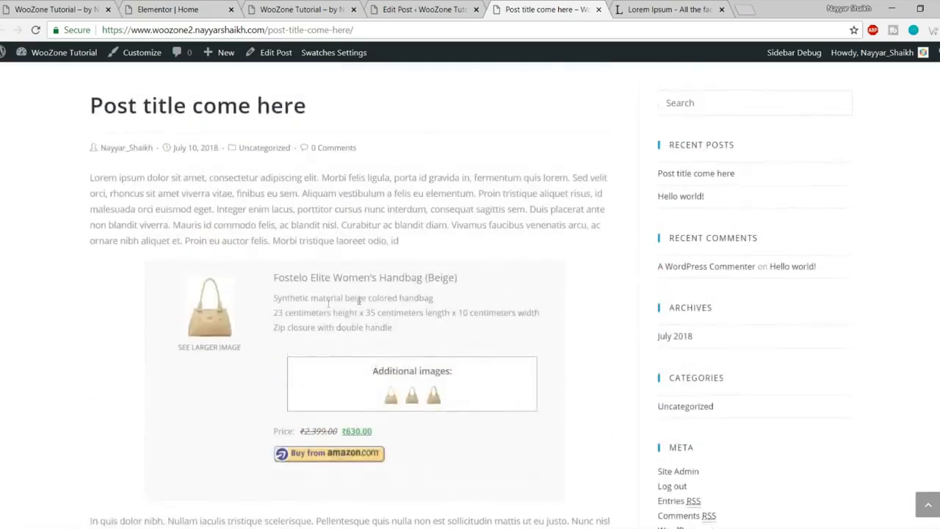
pyautogui.scroll(-3, 308, 323)
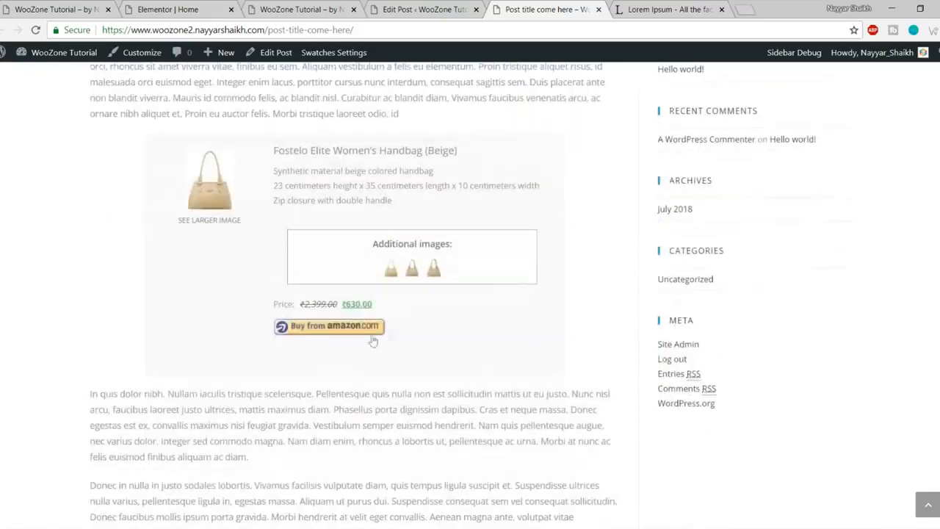
# Step: Preview the handbag's extra product images, then open its Amazon product page
pyautogui.click(408, 275)
pyautogui.click(598, 115)
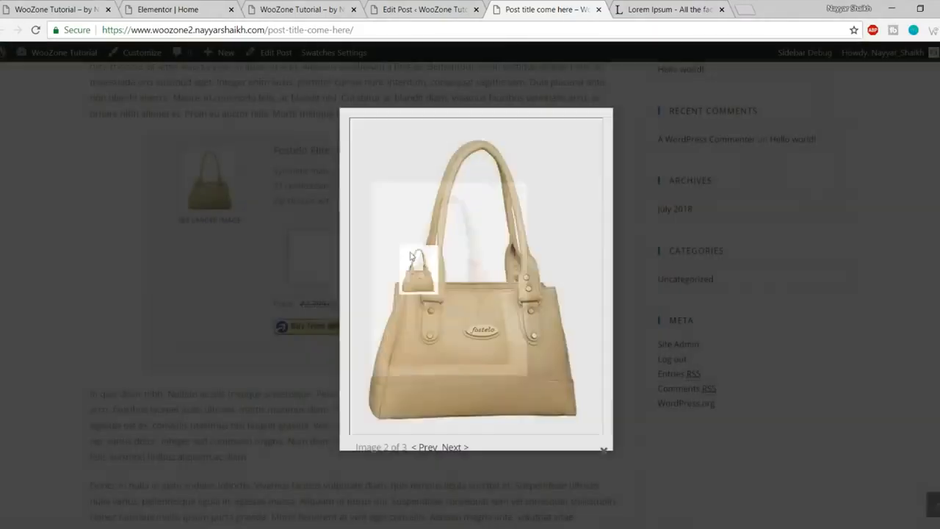
pyautogui.click(283, 353)
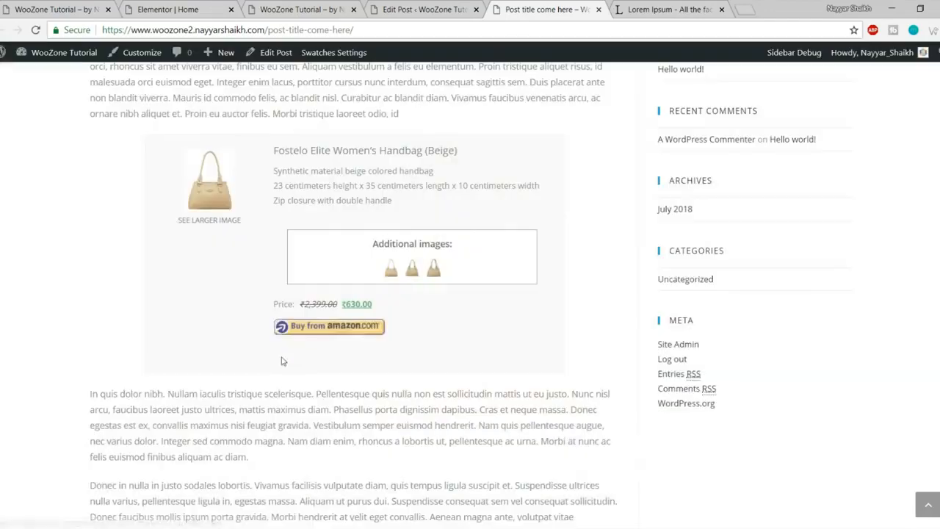
pyautogui.click(337, 328)
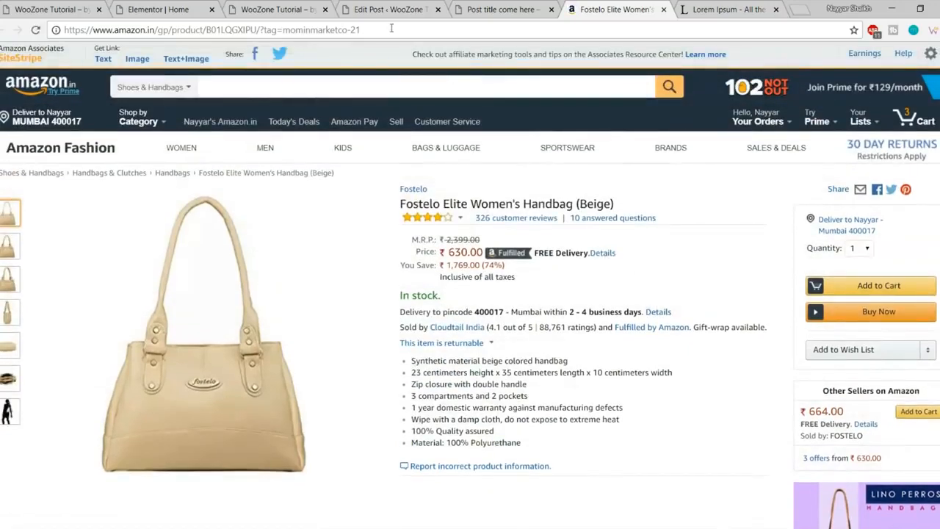
# Step: Verify the affiliate tag in the Amazon page address, dismiss the shipping popup, and close the tab
pyautogui.moveTo(391, 28); pyautogui.dragTo(267, 29)
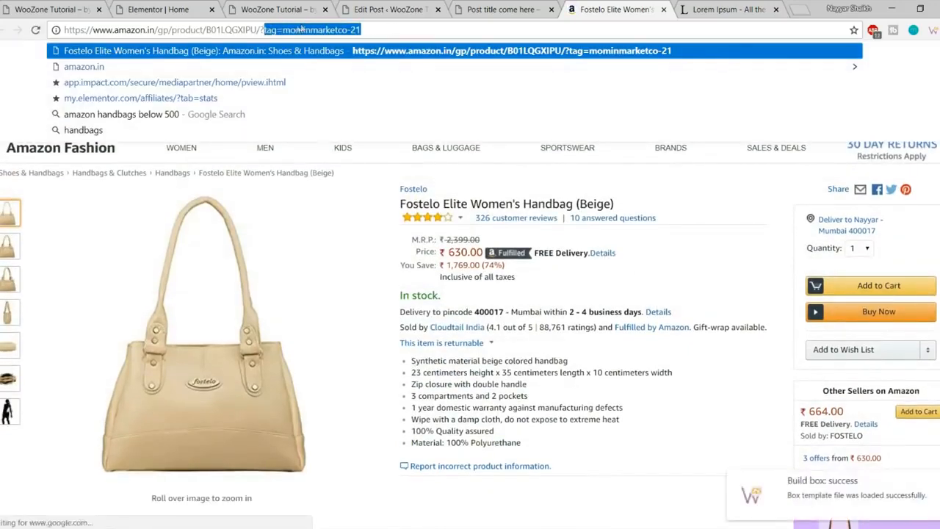
pyautogui.click(292, 29)
pyautogui.keyDown('shift'); pyautogui.click(401, 30); pyautogui.keyUp('shift')
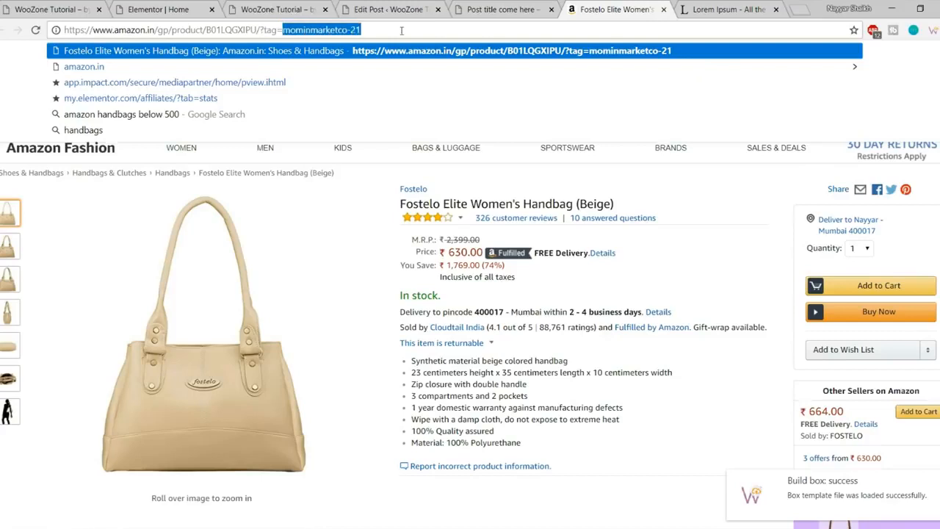
pyautogui.click(656, 313)
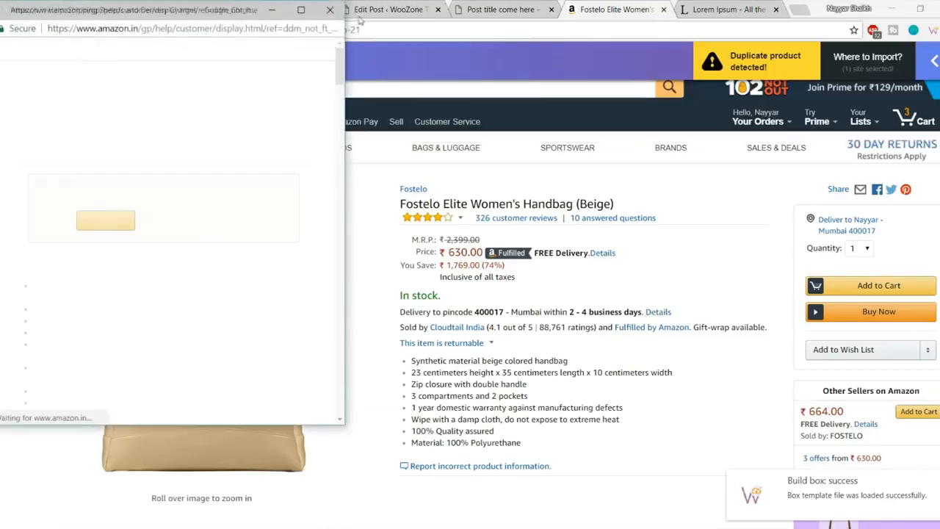
pyautogui.click(338, 11)
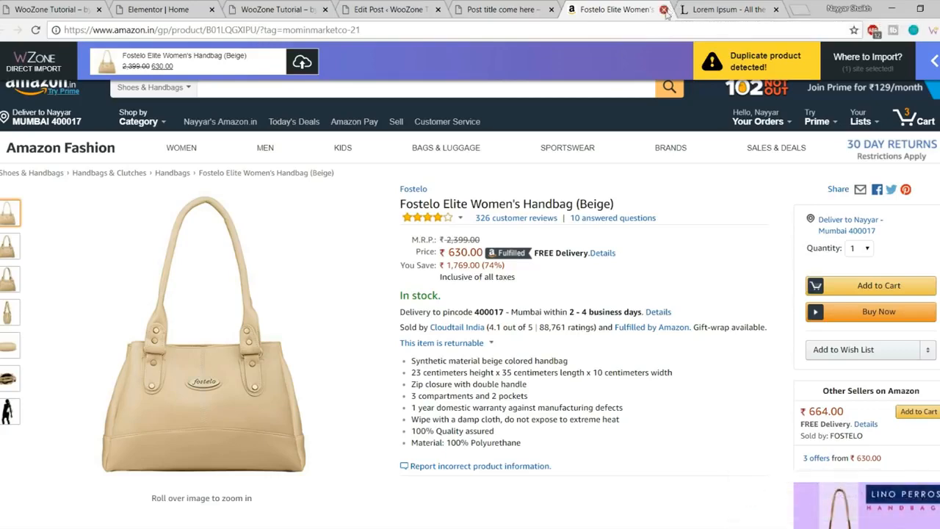
pyautogui.click(664, 10)
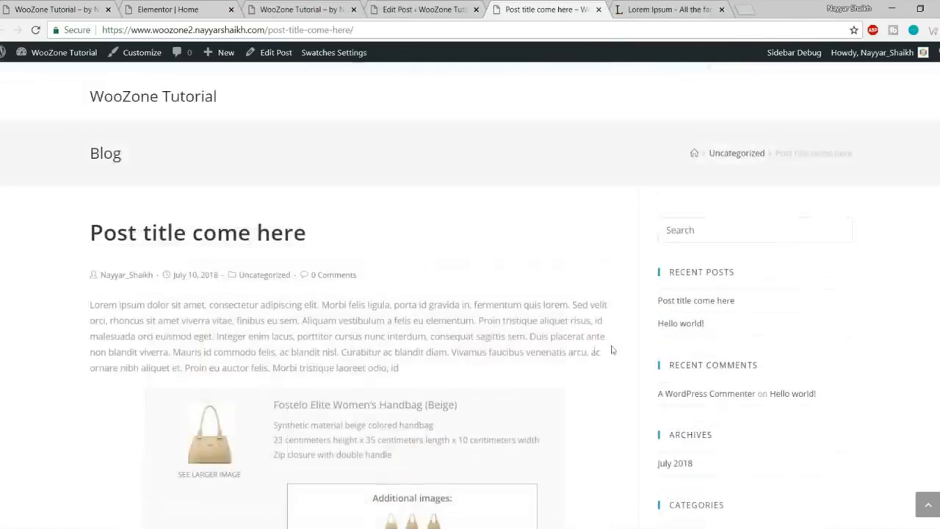
# Step: Add a new Bags category to the post
pyautogui.scroll(-3, 367, 279)
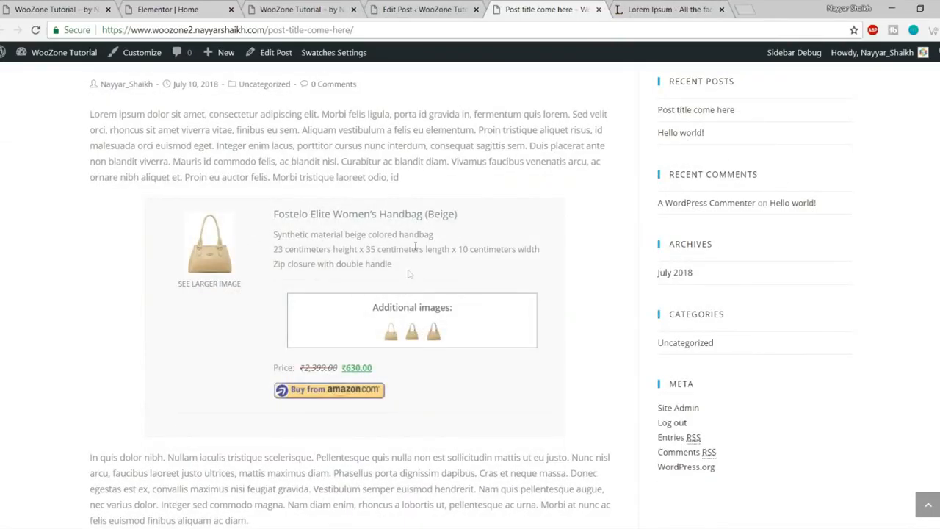
pyautogui.click(418, 10)
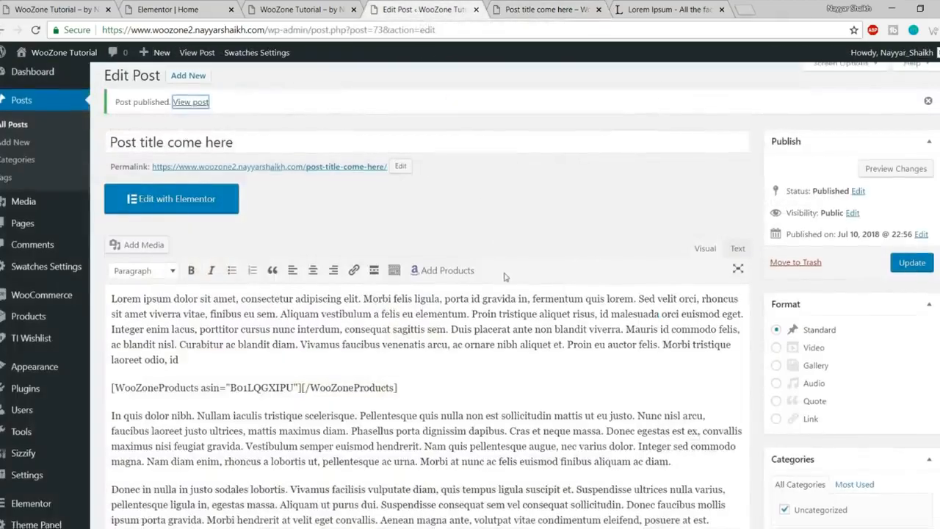
pyautogui.scroll(-3, 499, 273)
pyautogui.scroll(-2, 455, 233)
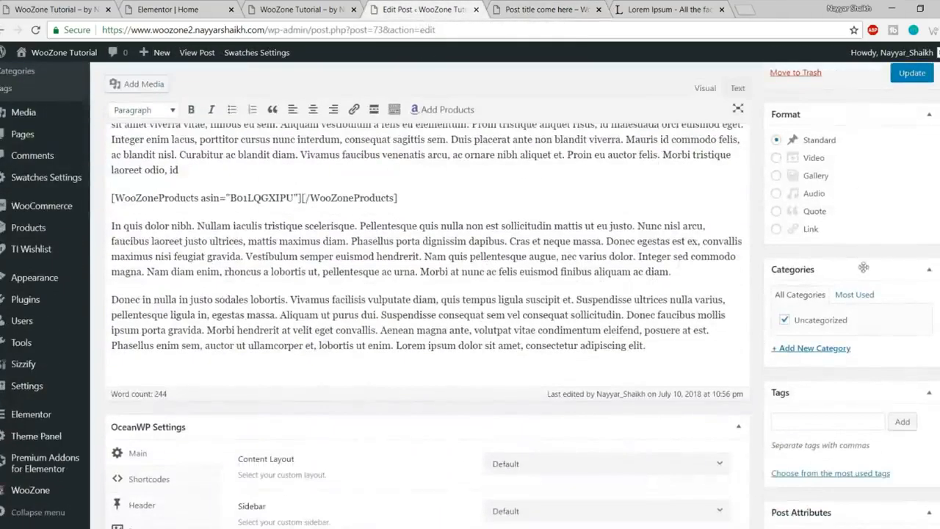
pyautogui.scroll(-1, 857, 330)
pyautogui.click(830, 285)
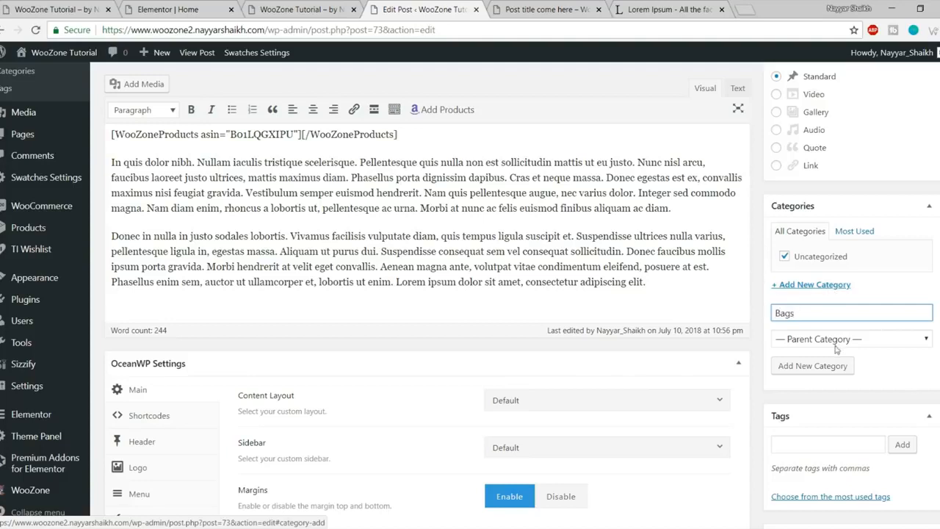
pyautogui.click(819, 372)
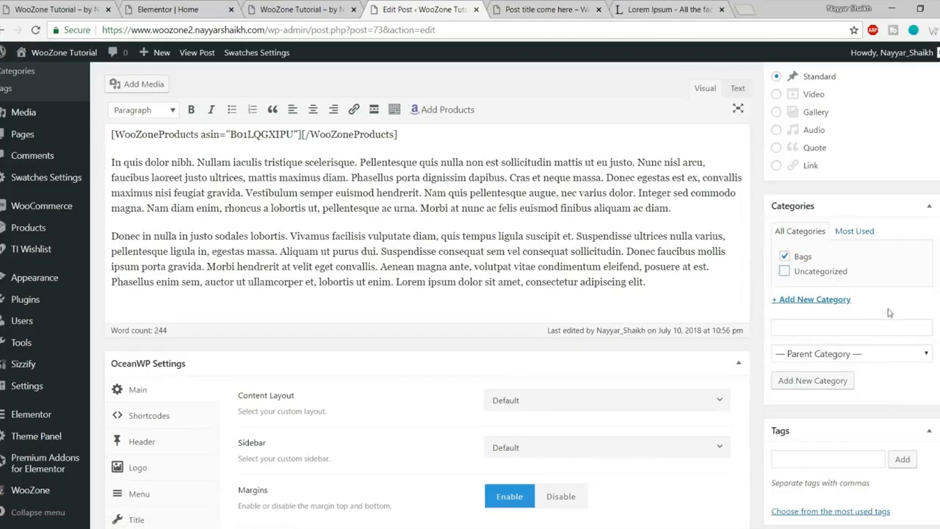
# Step: Set the post's OceanWP content layout to Full Width
pyautogui.click(546, 11)
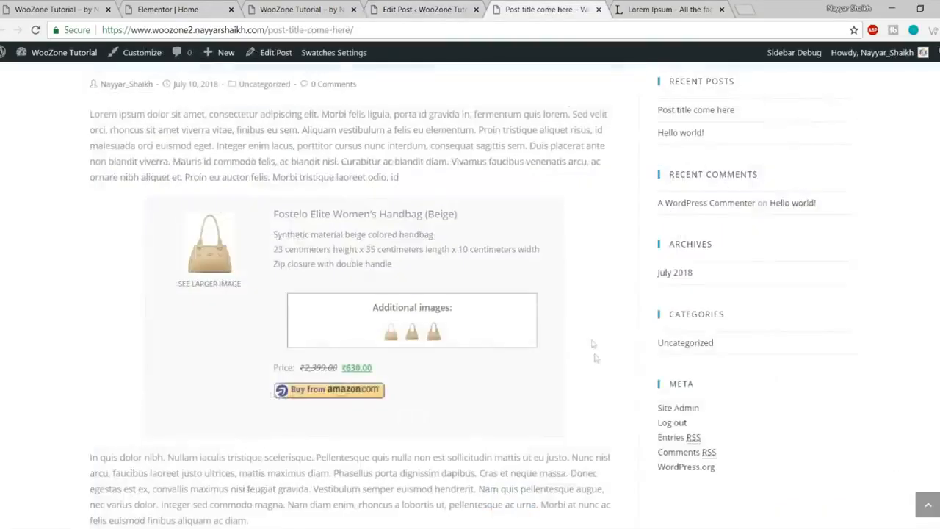
pyautogui.scroll(5, 731, 205)
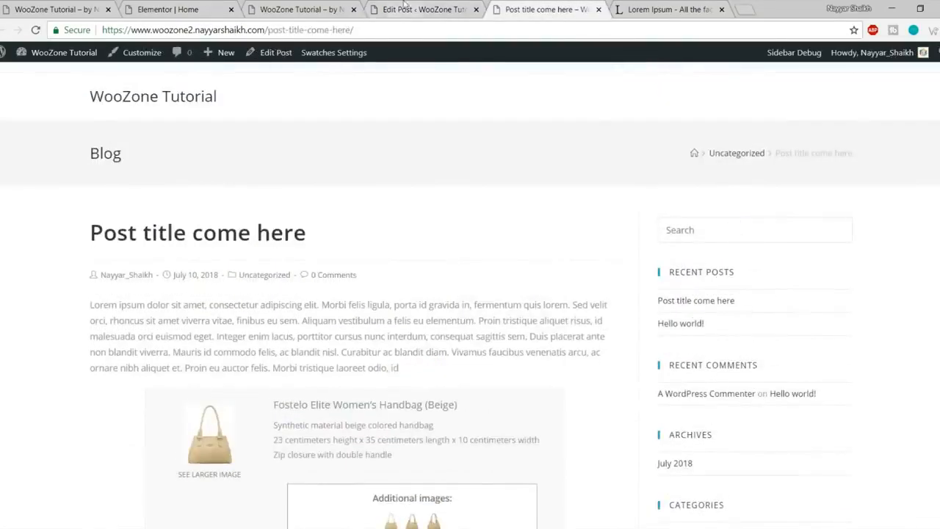
pyautogui.click(403, 9)
pyautogui.scroll(-3, 543, 272)
pyautogui.click(546, 210)
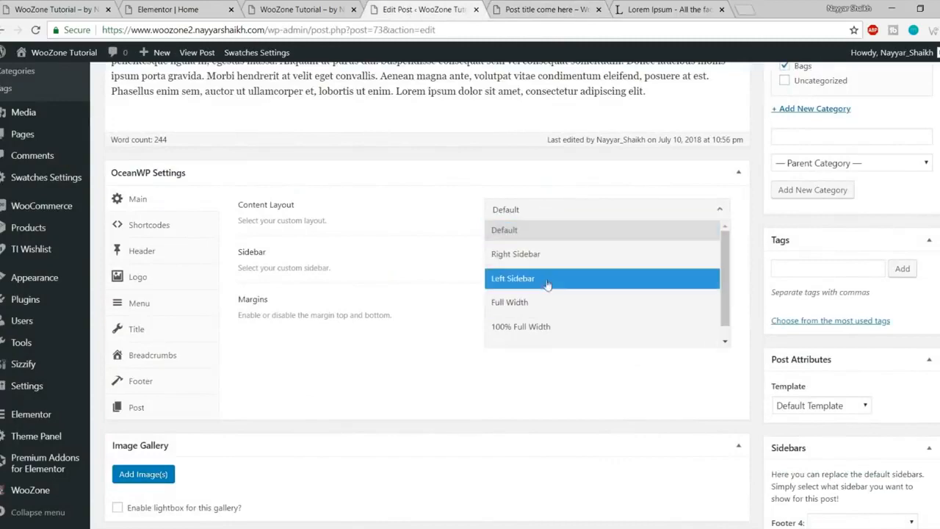
pyautogui.click(514, 302)
pyautogui.scroll(-5, 624, 340)
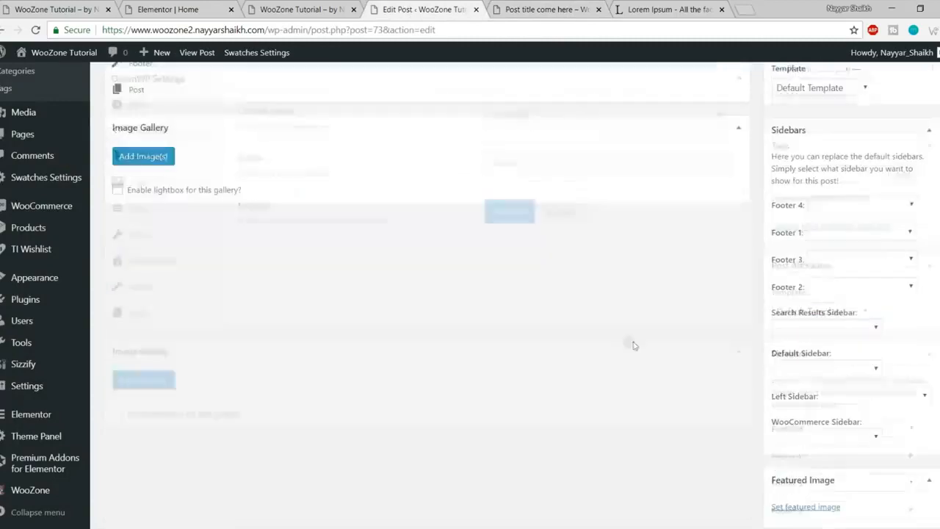
pyautogui.scroll(-1, 844, 396)
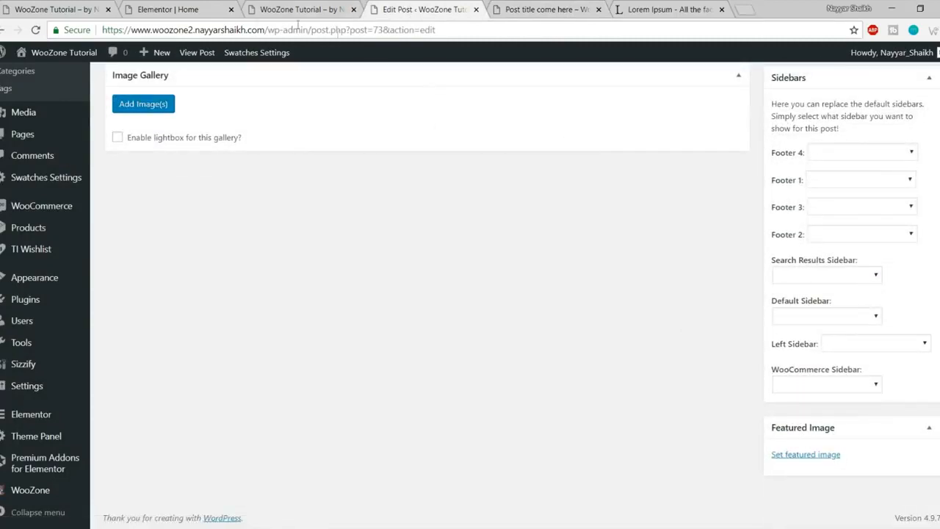
pyautogui.click(45, 8)
pyautogui.scroll(-2, 325, 294)
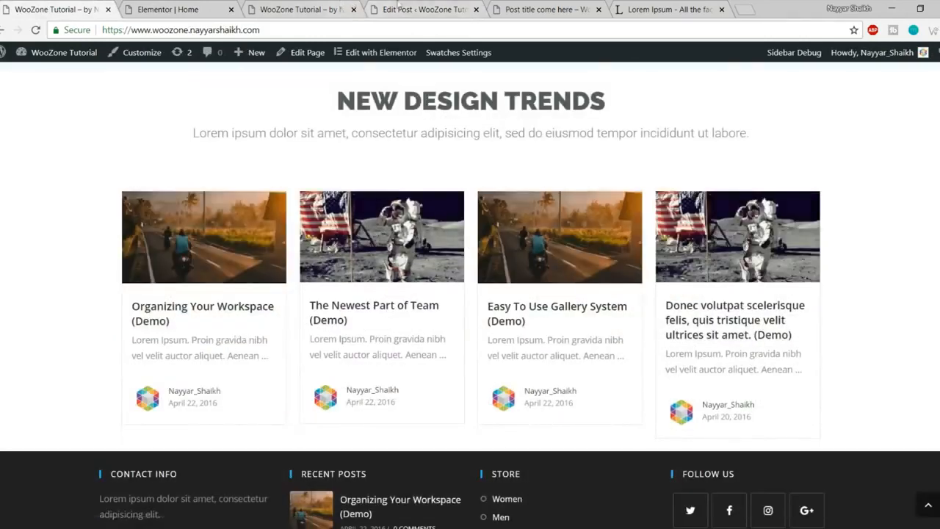
# Step: Upload head3.jpg as the post's featured image and update the post
pyautogui.click(422, 9)
pyautogui.click(810, 456)
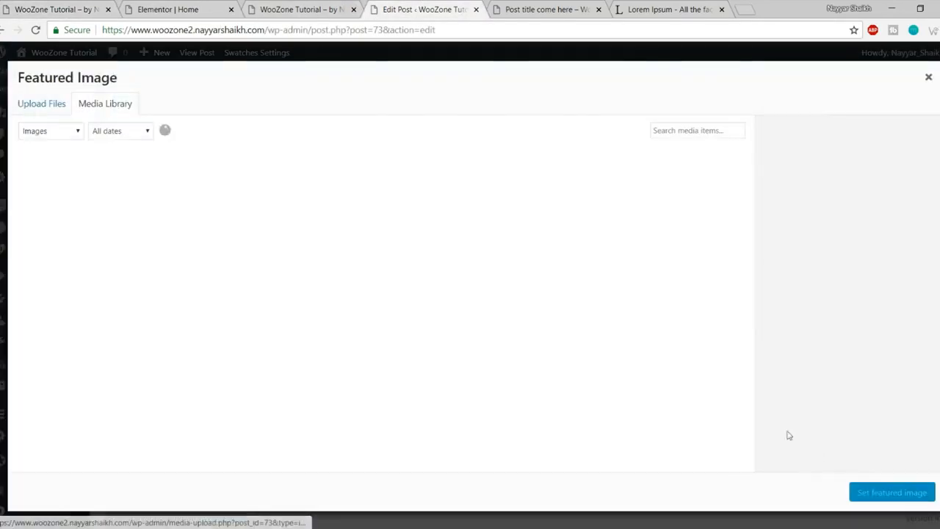
pyautogui.click(59, 105)
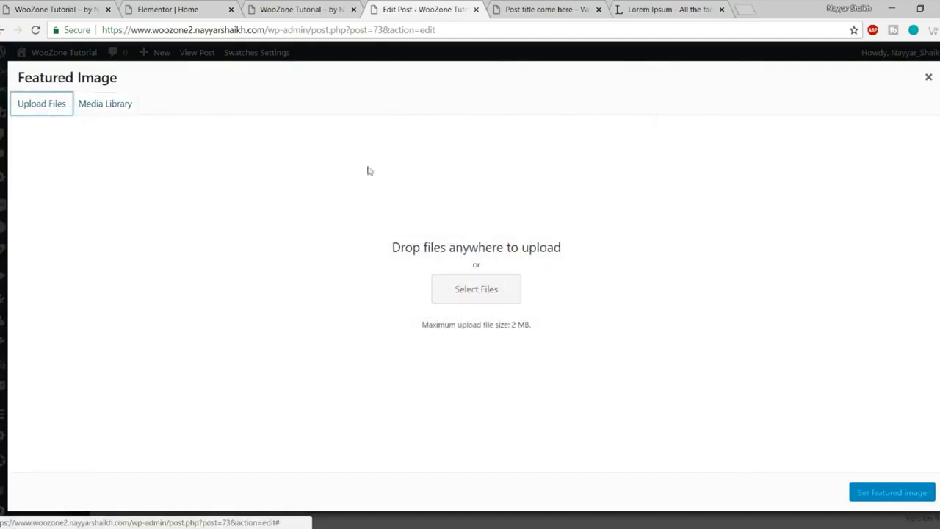
pyautogui.click(507, 288)
pyautogui.scroll(-3, 230, 220)
pyautogui.click(226, 219)
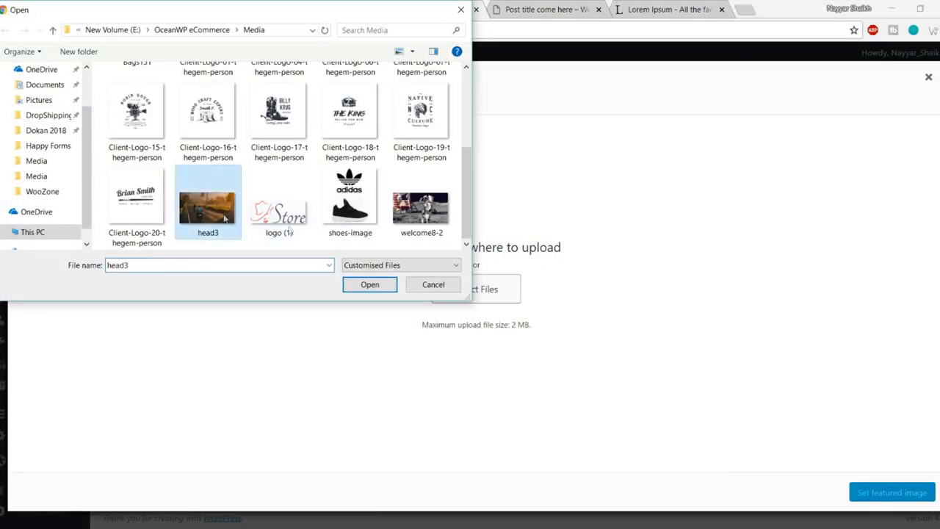
pyautogui.click(365, 285)
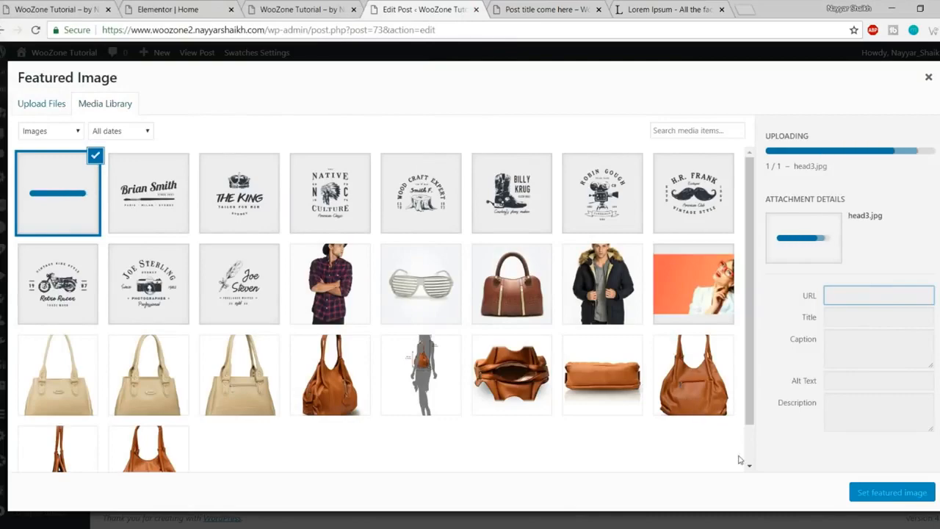
pyautogui.click(874, 493)
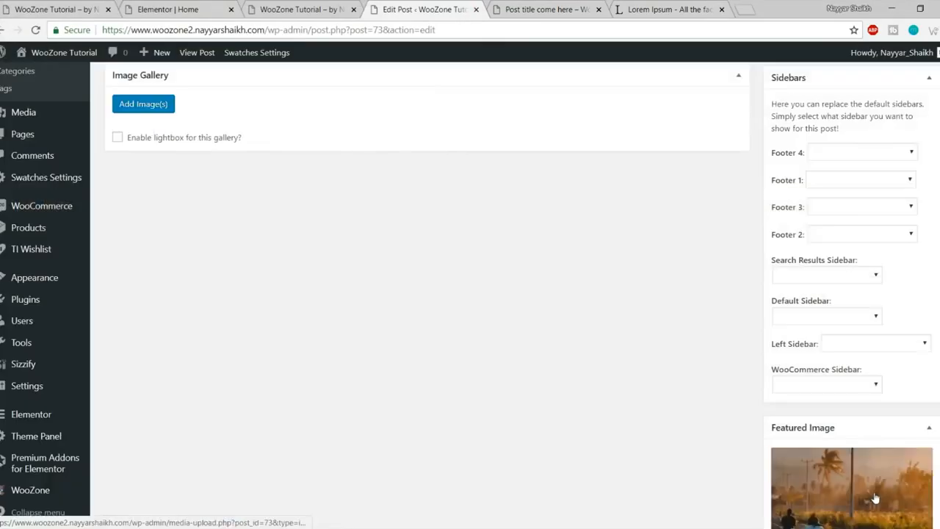
pyautogui.scroll(5, 875, 493)
pyautogui.scroll(10, 875, 493)
pyautogui.click(911, 279)
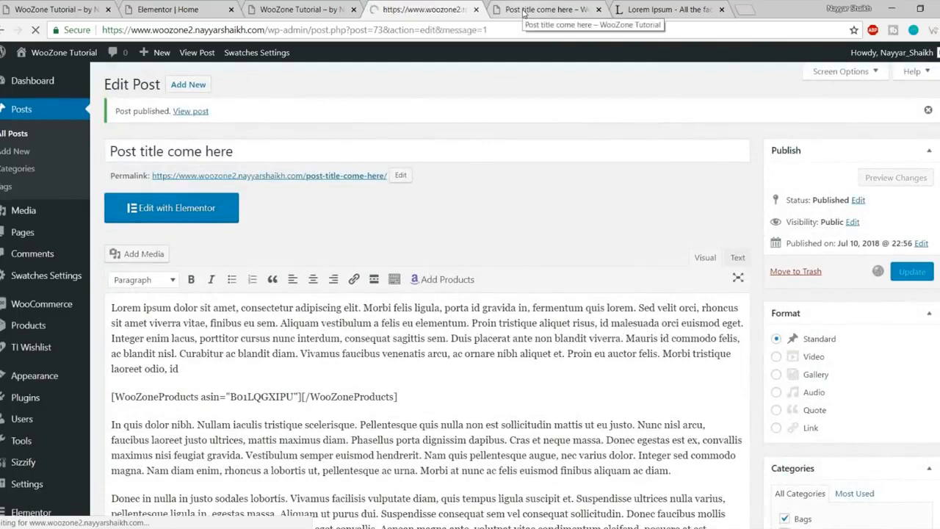
pyautogui.click(524, 13)
# Step: Reload the live post to check the road featured image, then close the post and Lorem Ipsum tabs
pyautogui.click(36, 30)
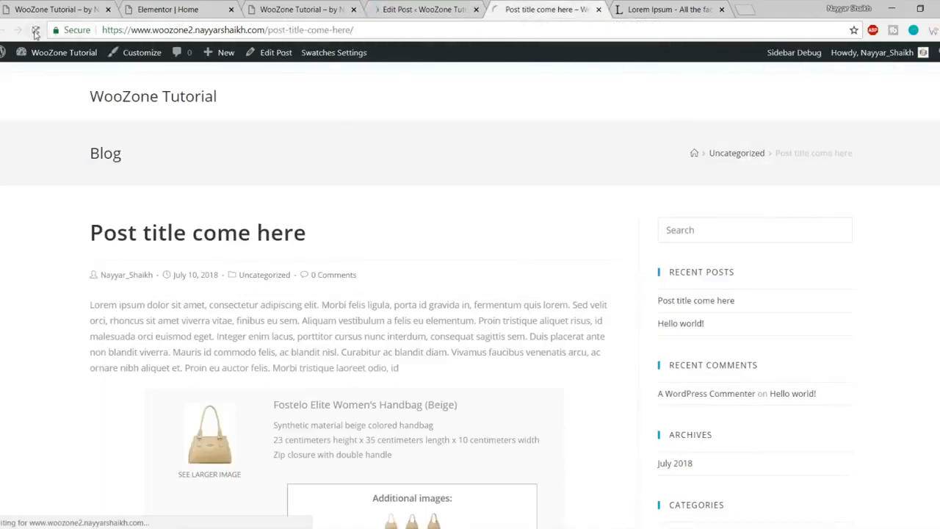
pyautogui.scroll(-2, 521, 222)
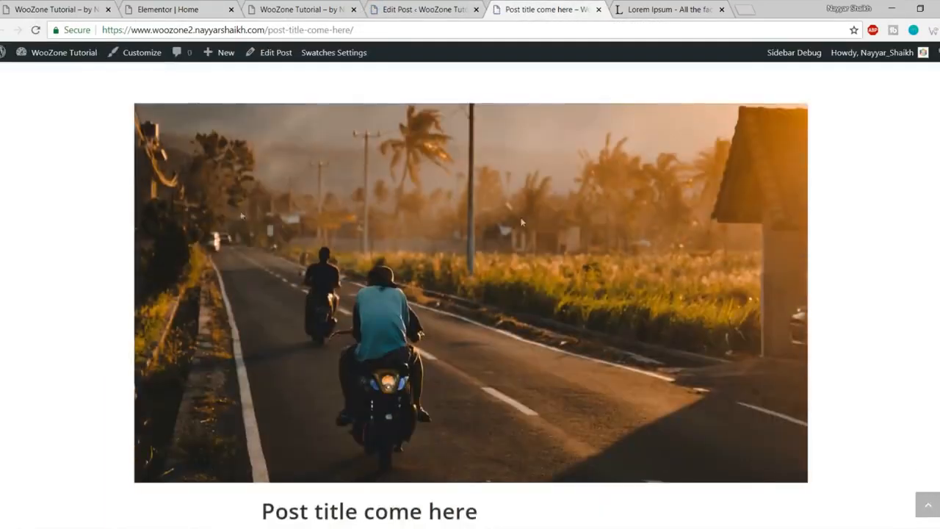
pyautogui.scroll(-4, 560, 294)
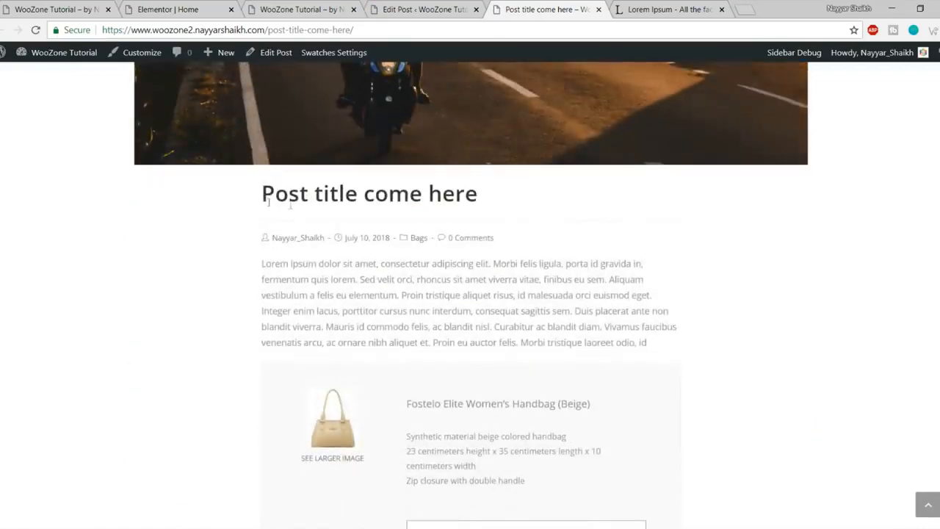
pyautogui.scroll(-10, 424, 272)
pyautogui.scroll(6, 819, 209)
pyautogui.scroll(8, 828, 313)
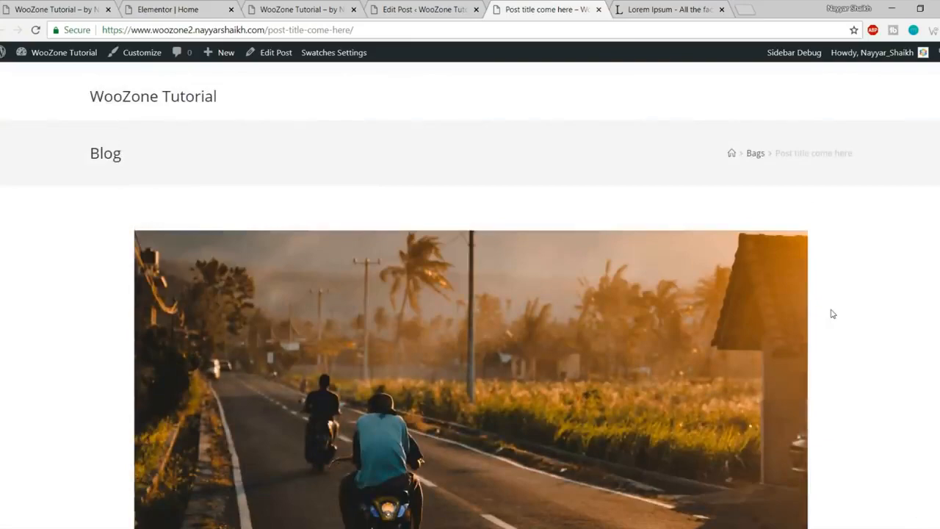
pyautogui.scroll(-12, 832, 313)
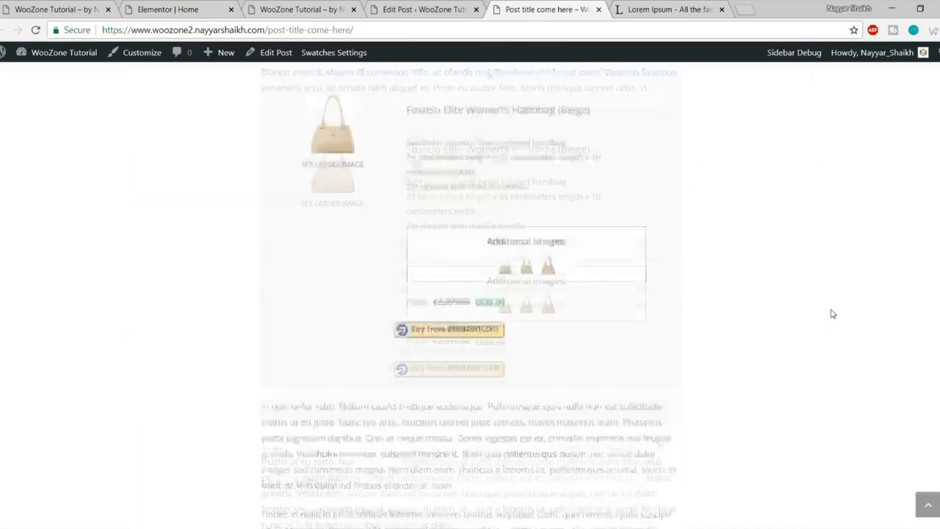
pyautogui.scroll(-2, 831, 314)
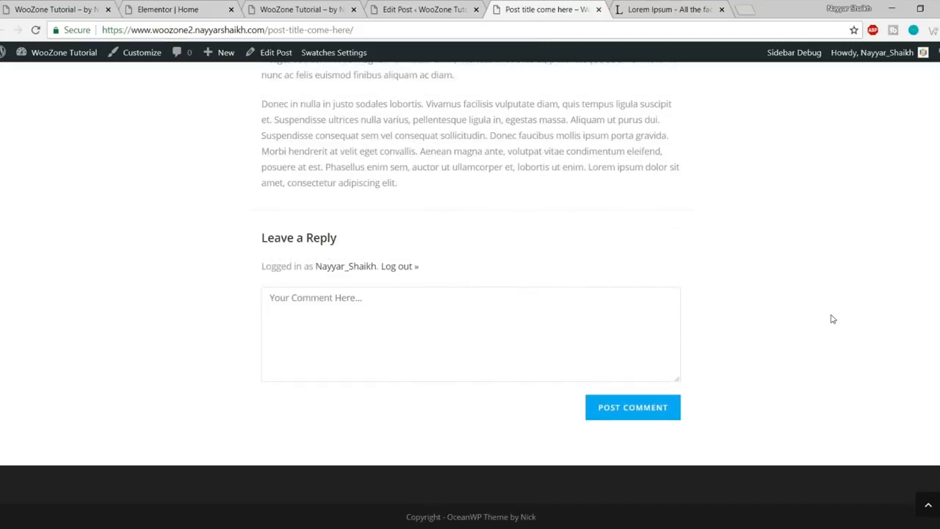
pyautogui.scroll(18, 825, 297)
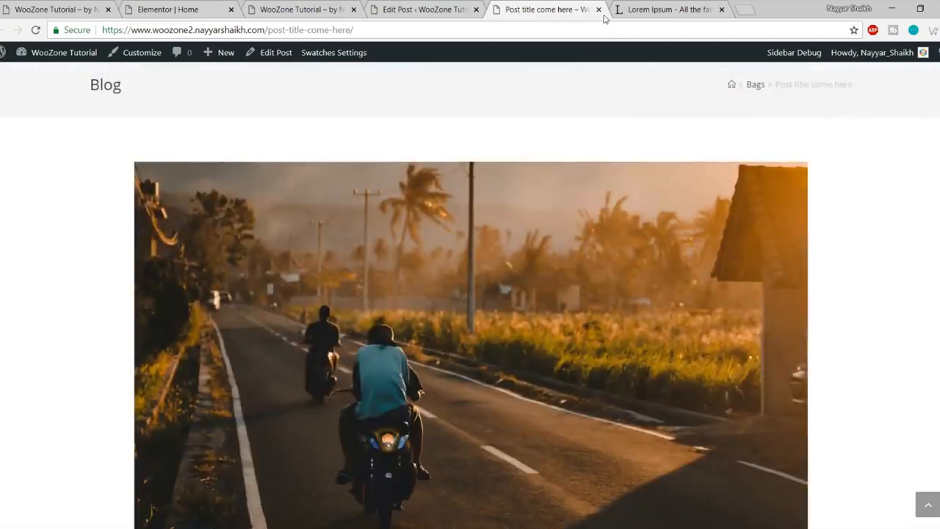
pyautogui.click(599, 9)
pyautogui.click(598, 9)
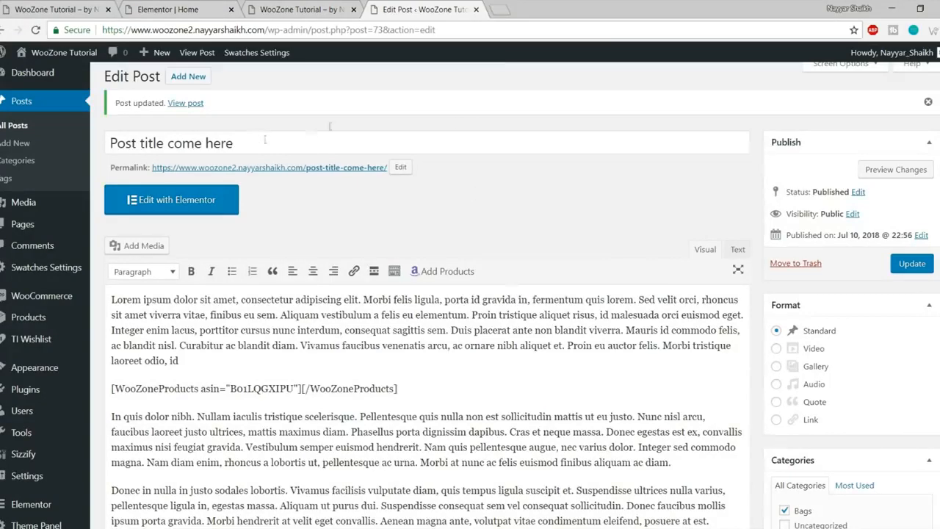
# Step: Close the post editor and reload the Home page in Elementor
pyautogui.click(475, 8)
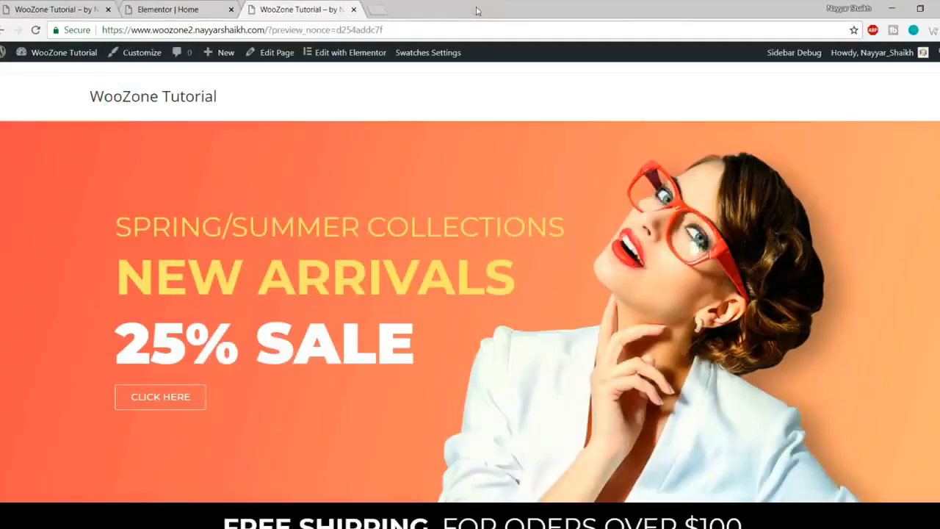
pyautogui.click(192, 6)
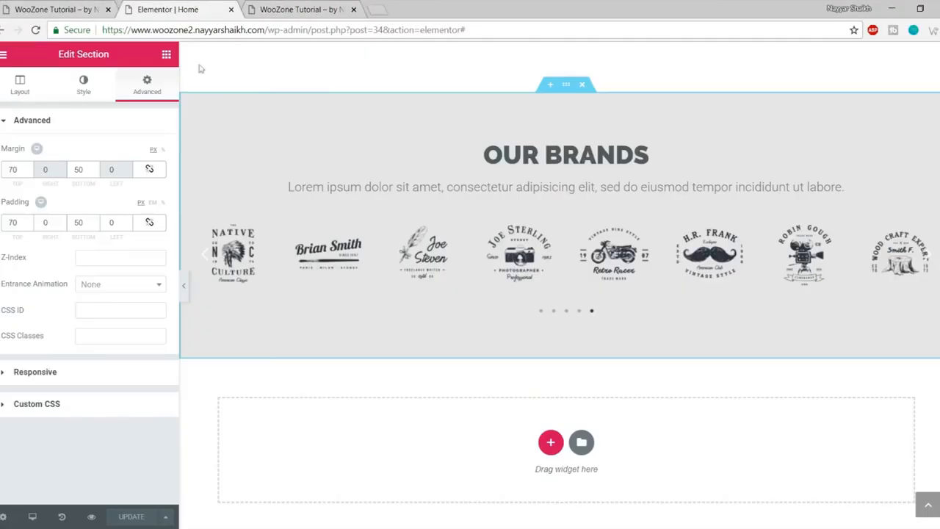
pyautogui.click(35, 30)
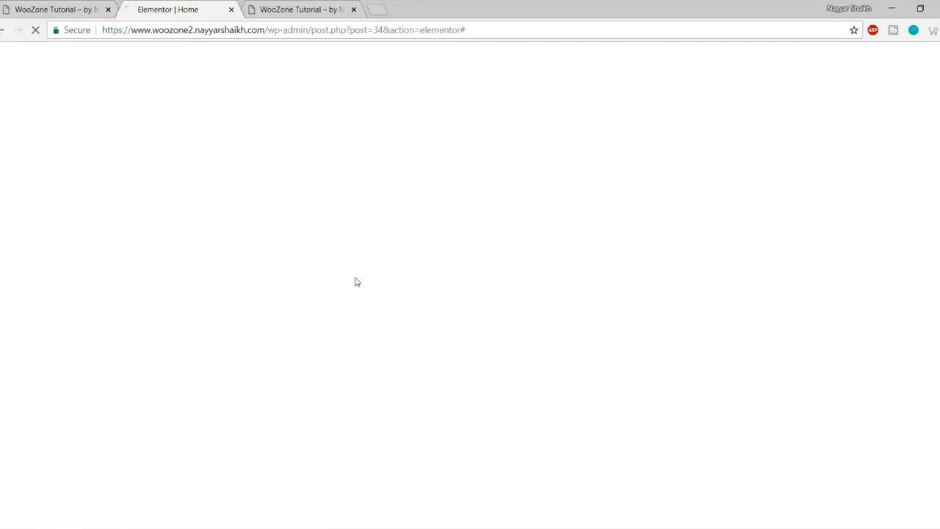
pyautogui.scroll(-15, 400, 345)
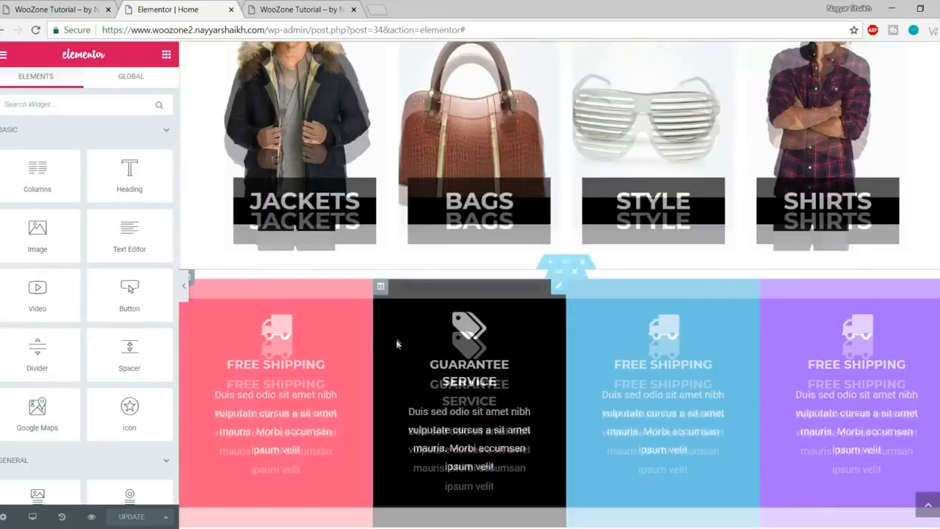
pyautogui.scroll(-10, 401, 352)
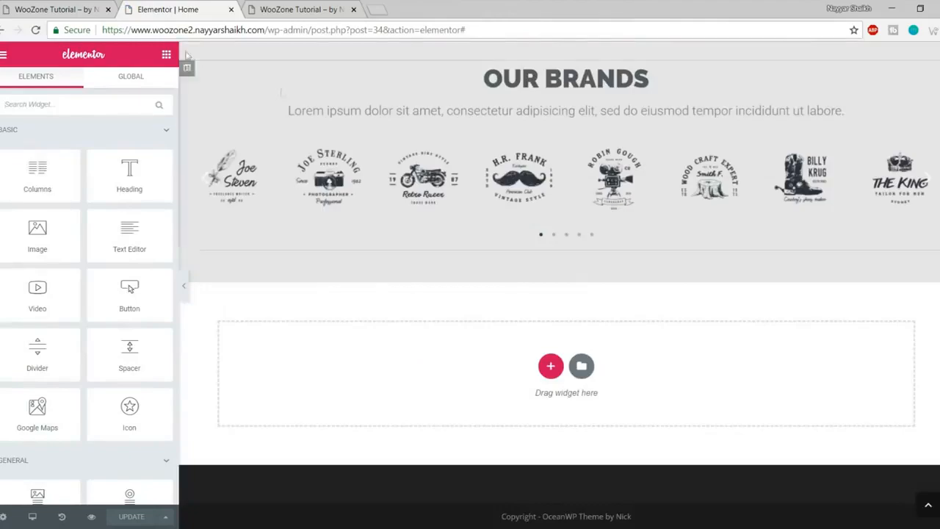
# Step: Select the New Comers heading and description text on the live front page
pyautogui.click(86, 6)
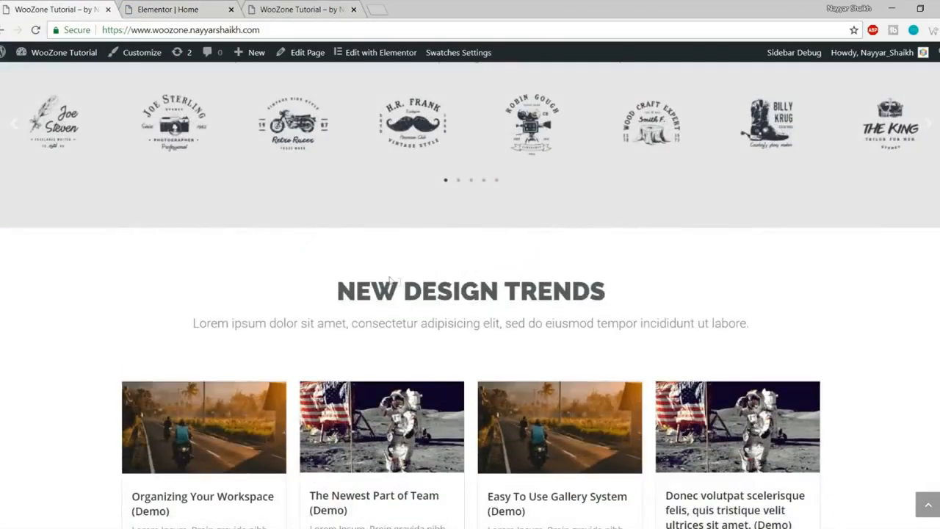
pyautogui.moveTo(321, 292); pyautogui.dragTo(629, 357)
pyautogui.hotkey('ctrl', 'Tab')
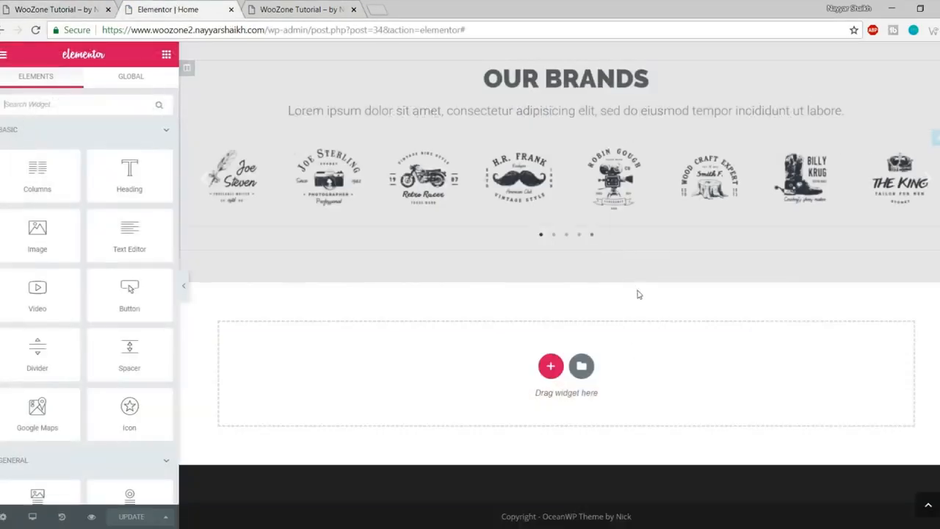
pyautogui.scroll(4, 638, 292)
pyautogui.scroll(-3, 638, 294)
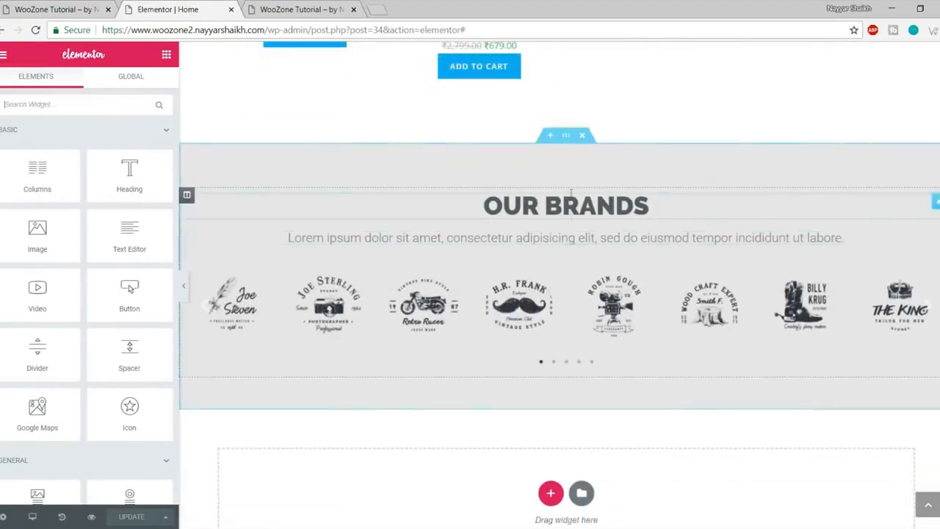
pyautogui.scroll(10, 590, 275)
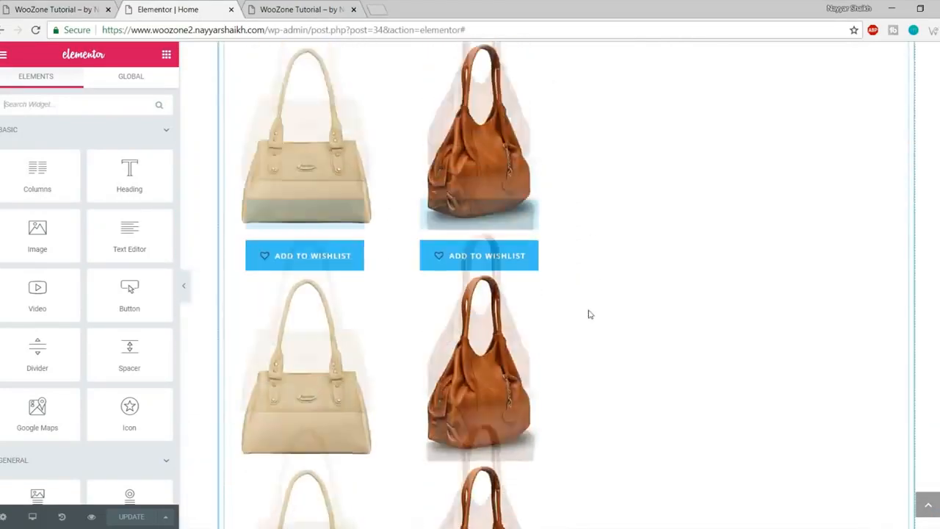
pyautogui.scroll(-8, 595, 344)
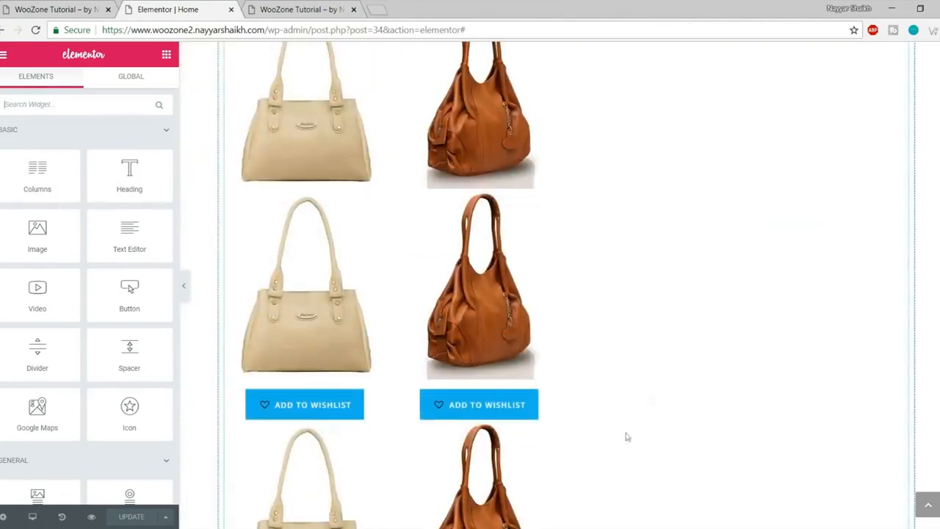
pyautogui.scroll(5, 552, 333)
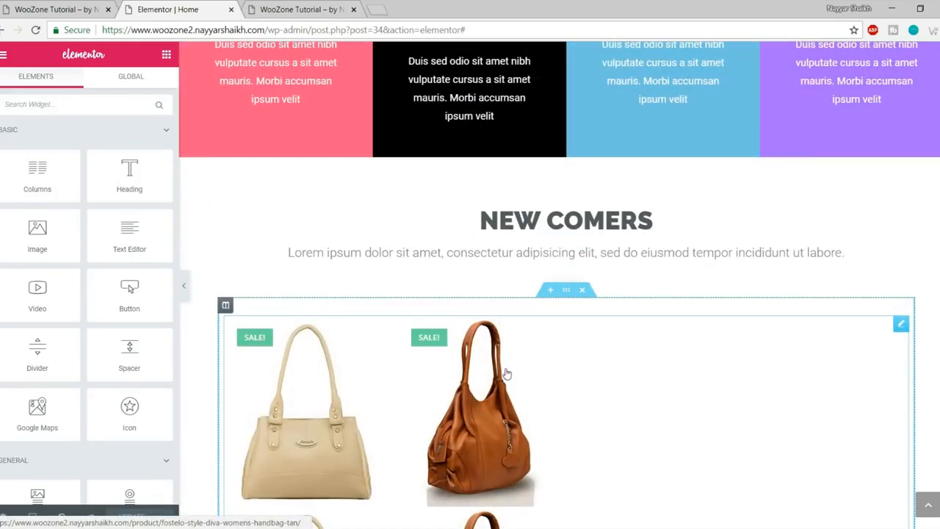
pyautogui.scroll(1, 558, 350)
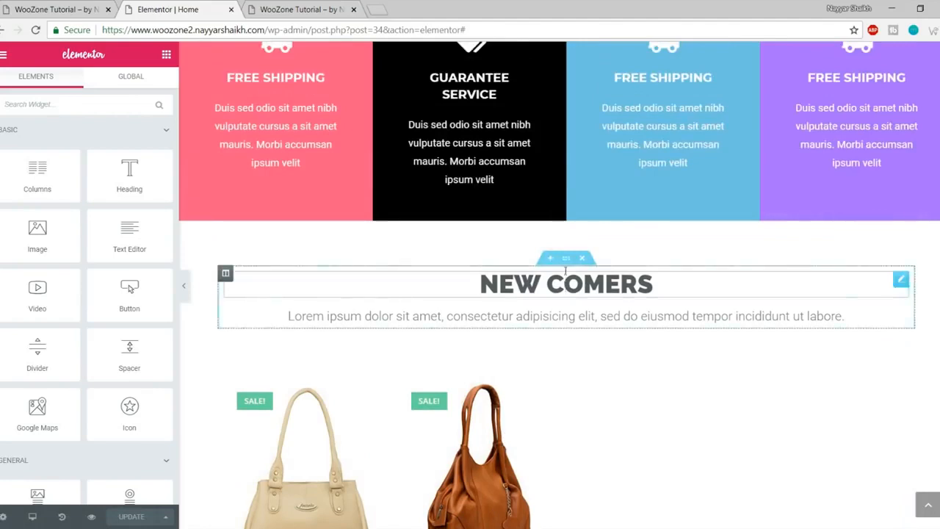
# Step: Copy the New Comers section and paste it into the empty section below
pyautogui.rightClick(565, 270)
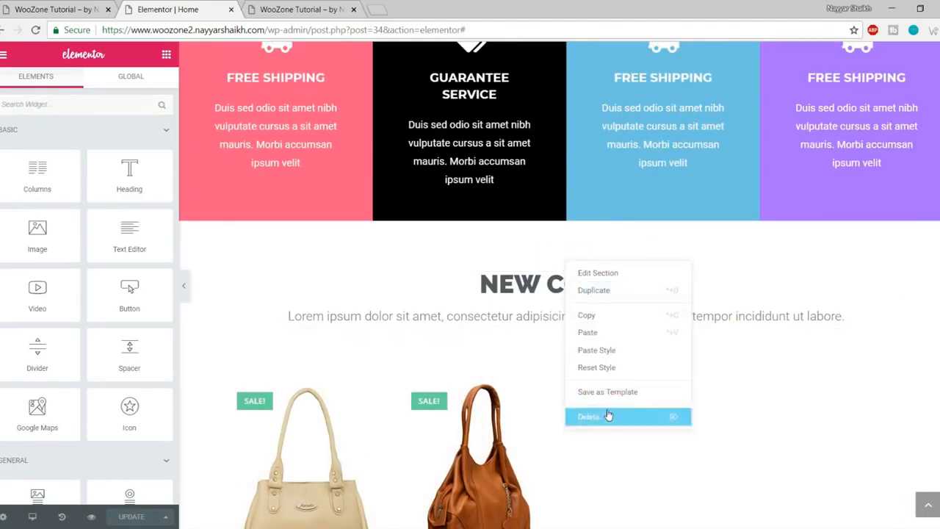
pyautogui.click(607, 317)
pyautogui.scroll(-6, 641, 400)
pyautogui.scroll(-10, 641, 404)
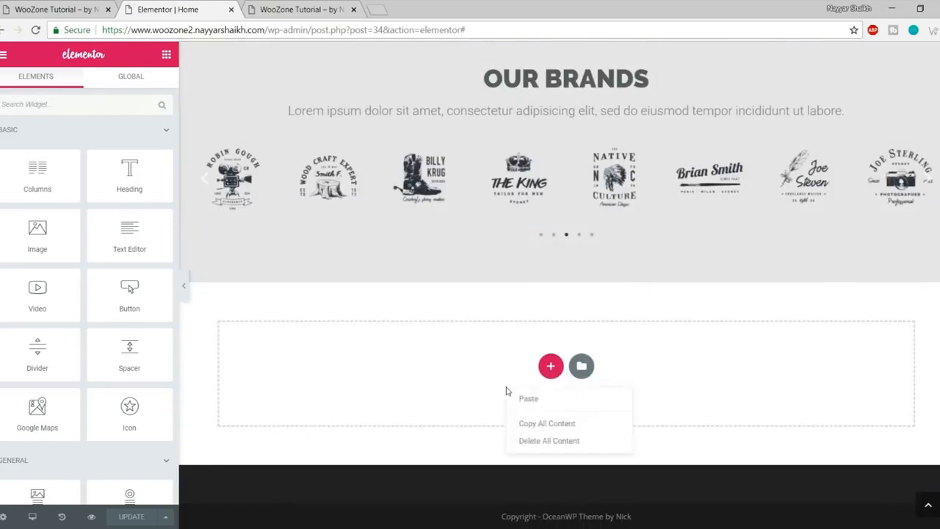
pyautogui.click(532, 400)
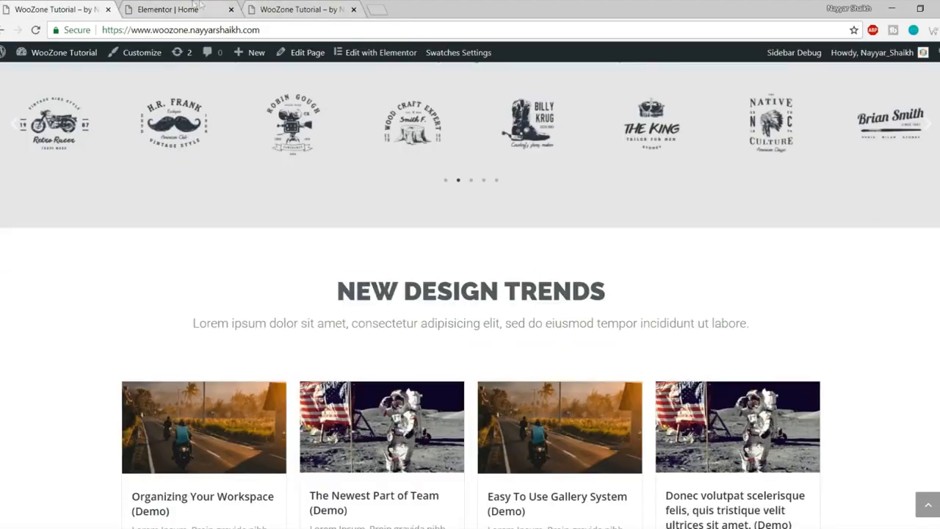
# Step: Change the pasted heading from NEW COMERS to NEW DESIGN TRENDS
pyautogui.click(200, 8)
pyautogui.click(545, 345)
pyautogui.moveTo(545, 345); pyautogui.dragTo(830, 346)
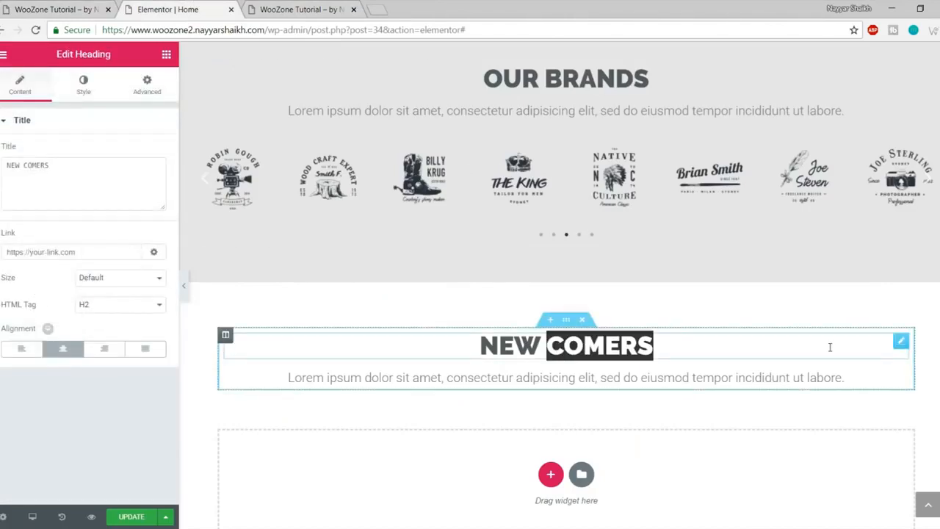
pyautogui.write('DESIGN')
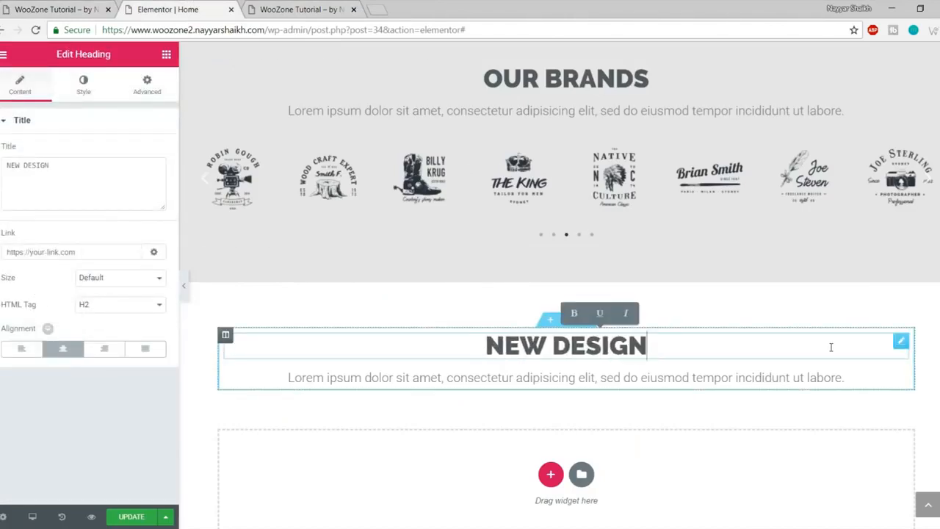
pyautogui.write(' TRENDS')
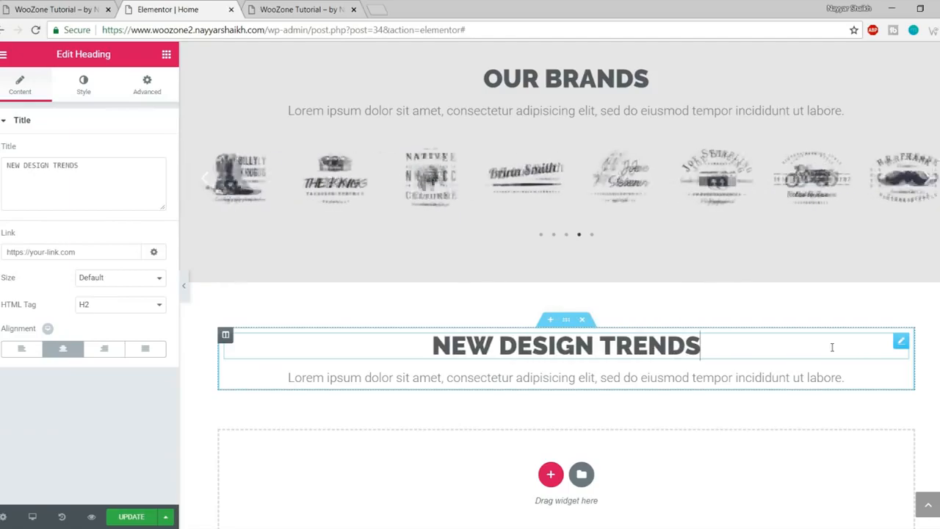
pyautogui.click(55, 9)
pyautogui.scroll(-4, 318, 313)
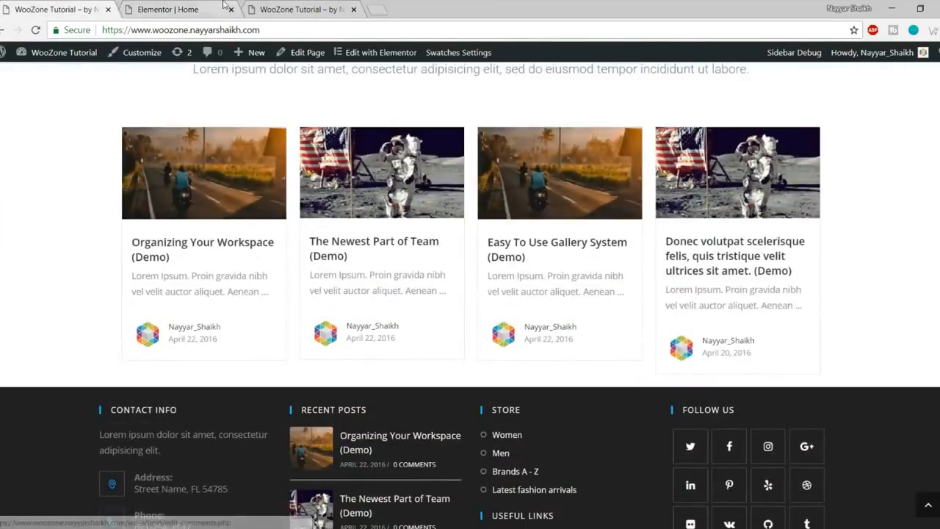
pyautogui.click(194, 6)
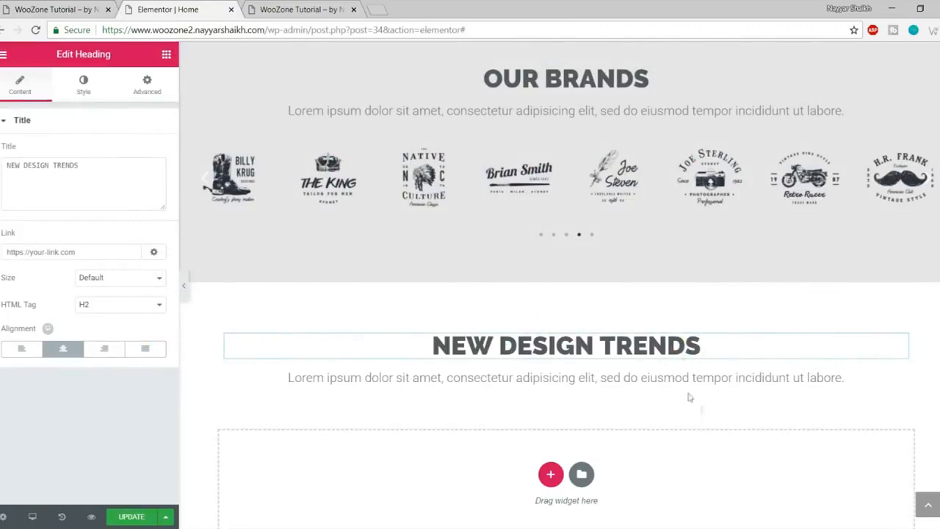
# Step: Place an EA Post Grid widget in the empty drop zone and update the page
pyautogui.click(167, 57)
pyautogui.scroll(-5, 129, 279)
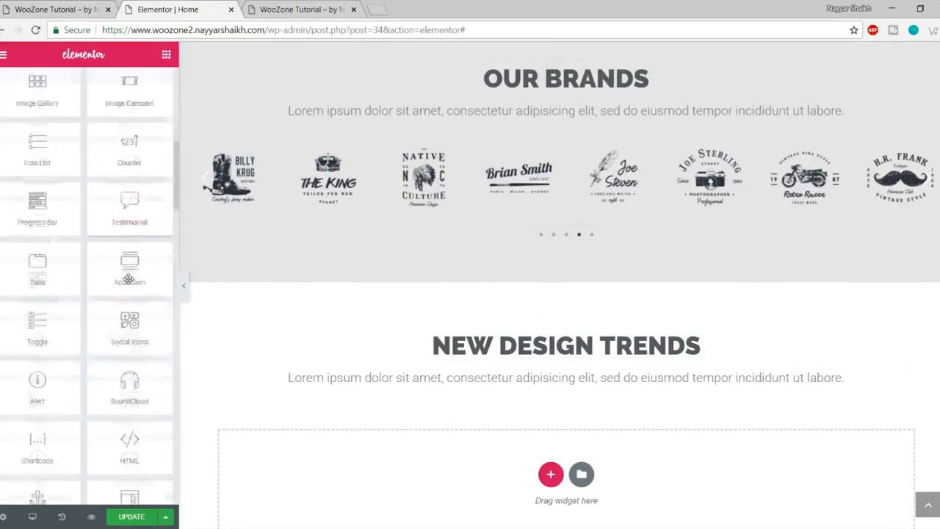
pyautogui.scroll(-5, 128, 279)
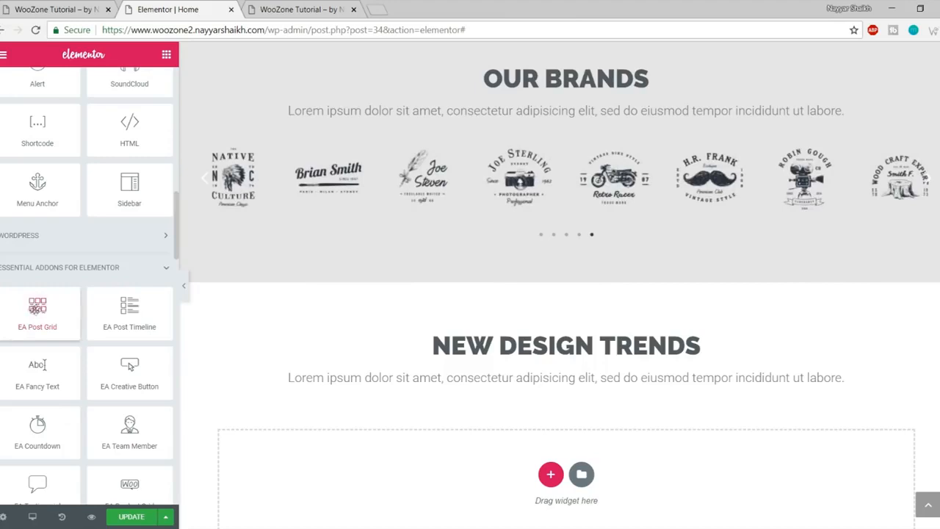
pyautogui.moveTo(37, 307); pyautogui.dragTo(580, 430)
pyautogui.scroll(-3, 766, 267)
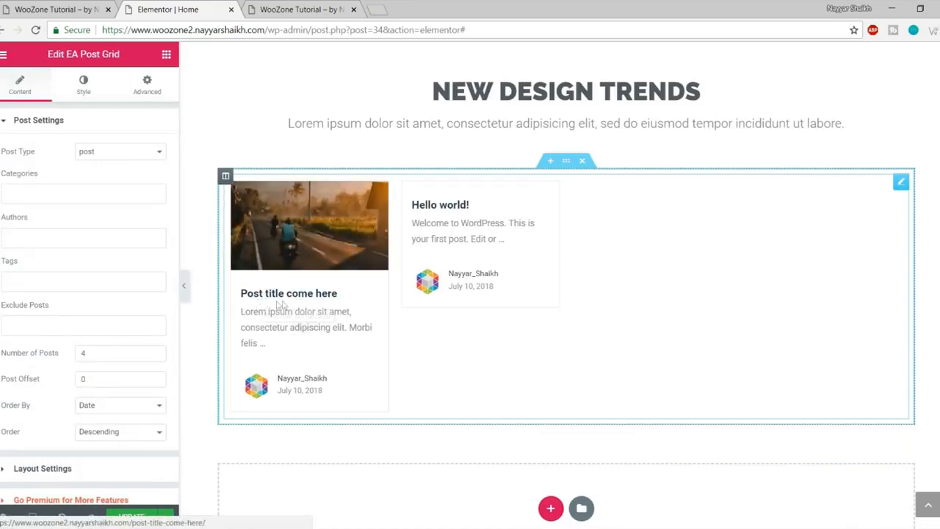
pyautogui.scroll(-2, 301, 342)
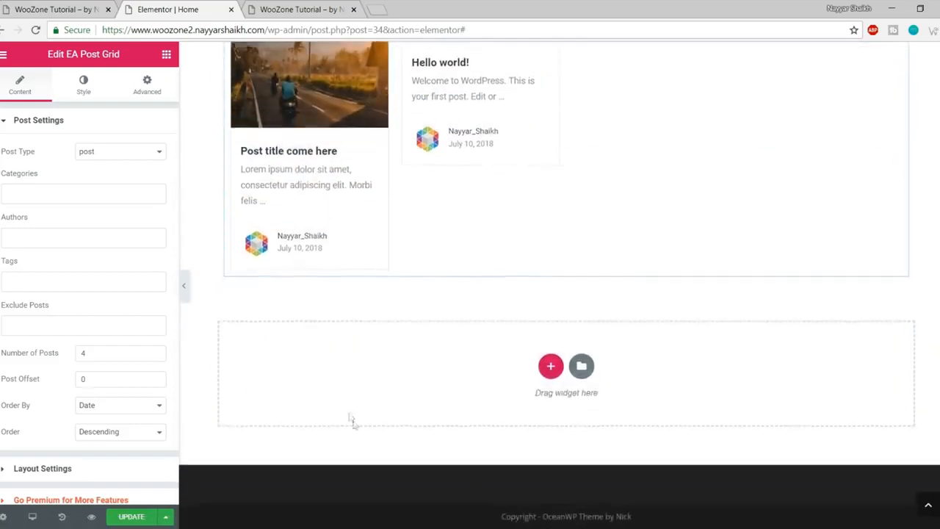
pyautogui.scroll(4, 351, 420)
pyautogui.click(131, 516)
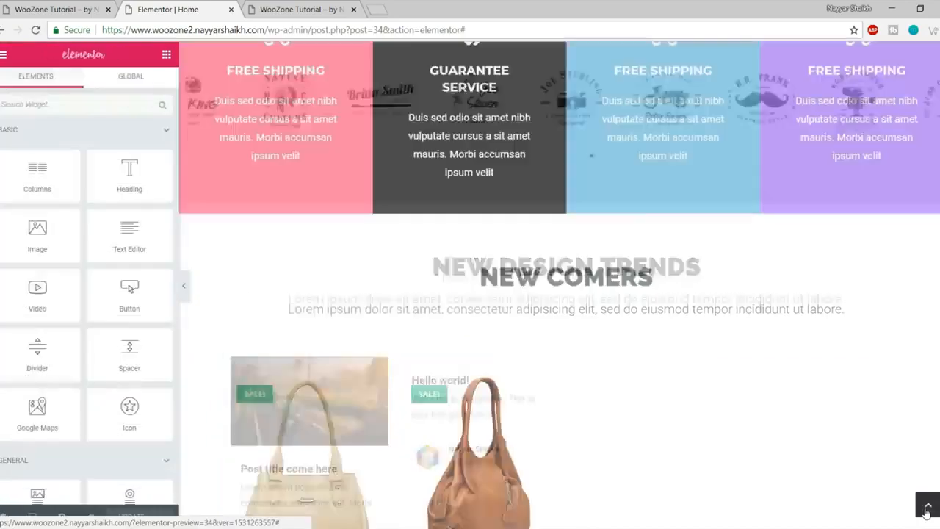
pyautogui.scroll(-1, 490, 355)
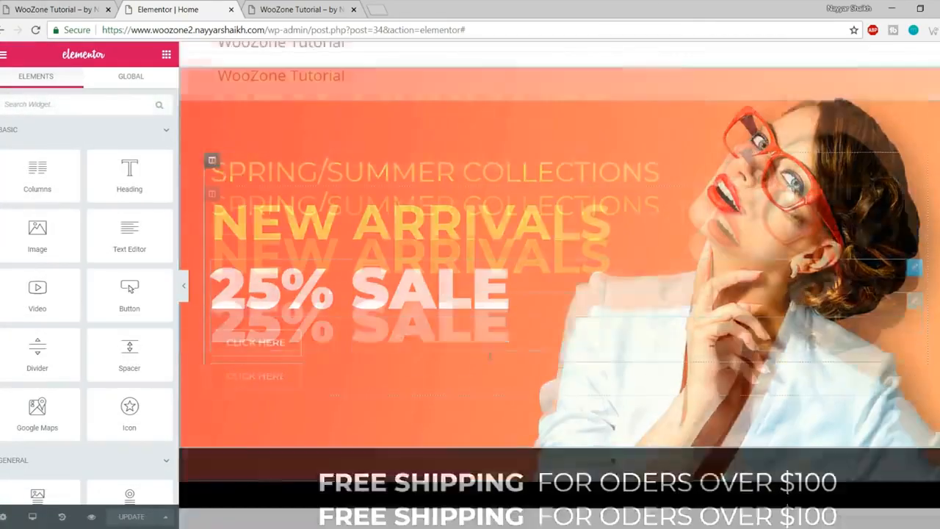
pyautogui.scroll(-3, 489, 355)
pyautogui.scroll(-2, 491, 383)
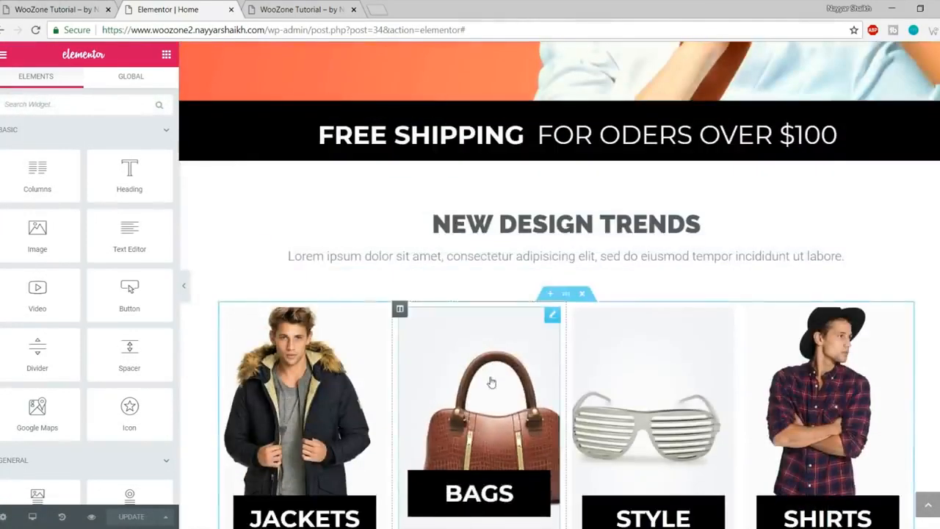
pyautogui.scroll(-15, 491, 383)
pyautogui.scroll(15, 494, 400)
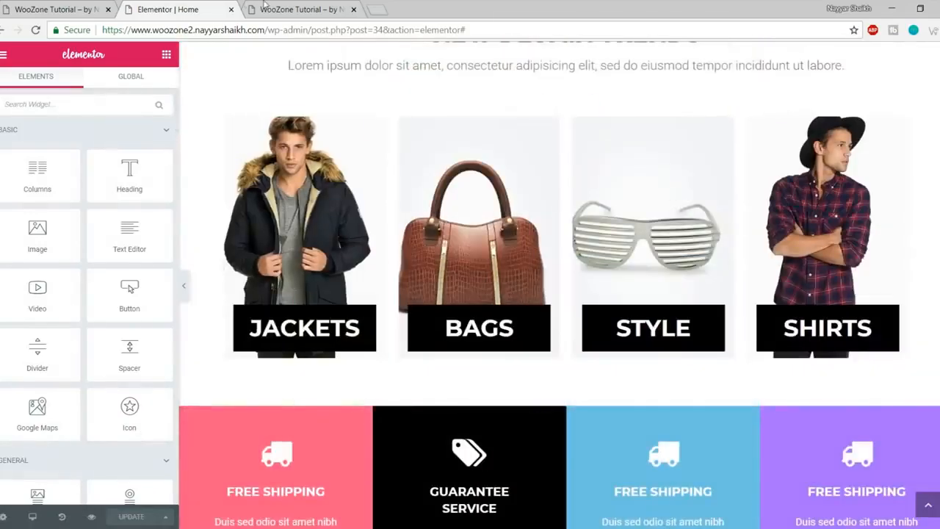
pyautogui.click(264, 7)
pyautogui.scroll(-3, 314, 231)
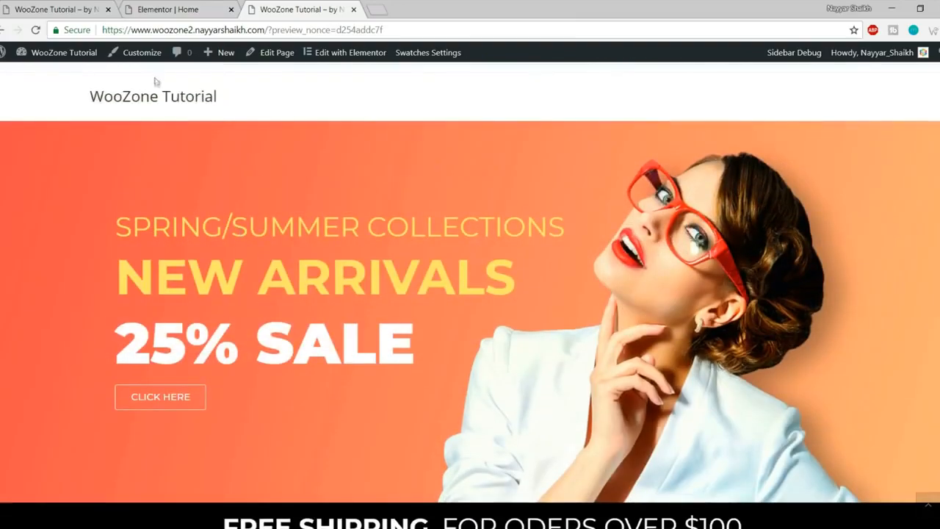
pyautogui.click(155, 97)
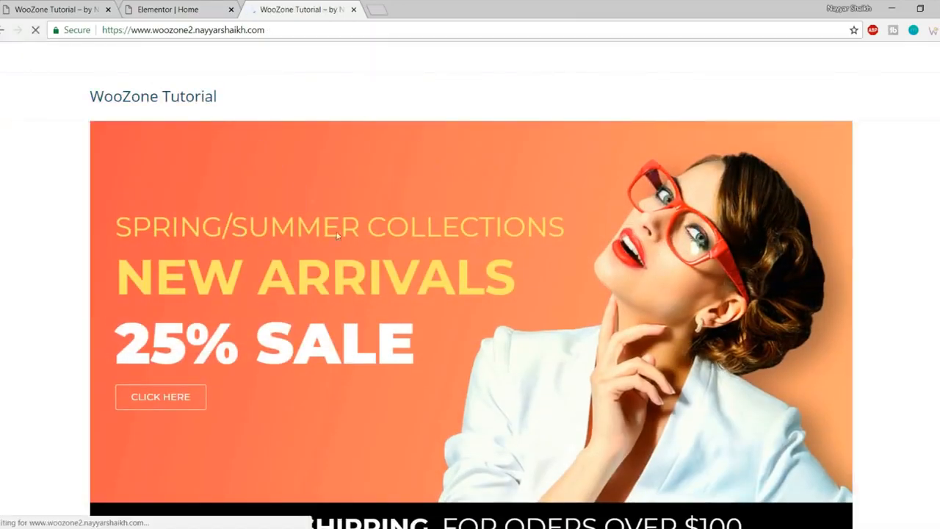
pyautogui.scroll(-5, 342, 266)
pyautogui.scroll(-15, 343, 266)
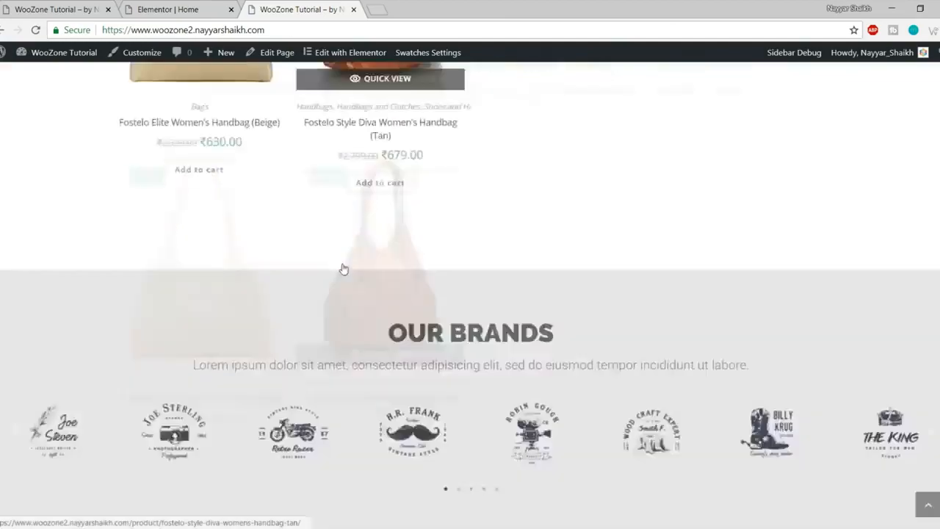
pyautogui.scroll(5, 348, 278)
pyautogui.scroll(3, 348, 278)
pyautogui.scroll(-8, 503, 315)
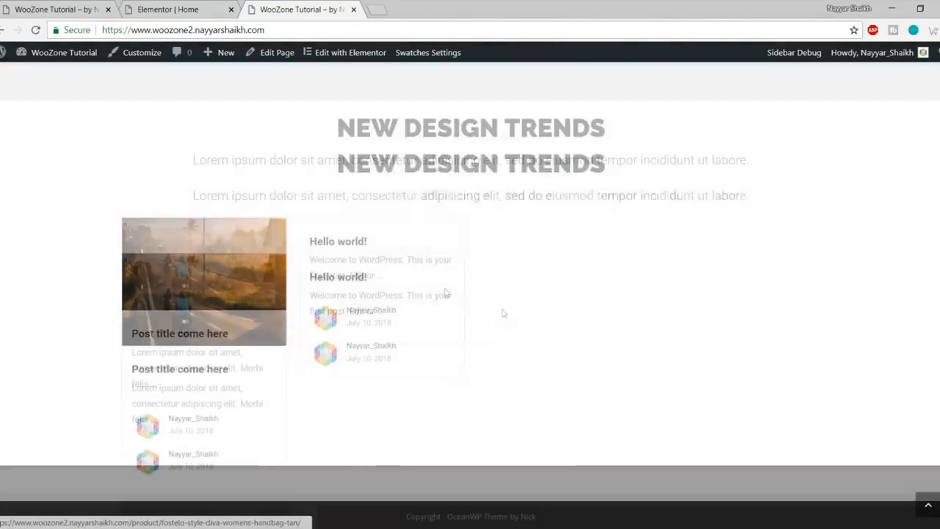
pyautogui.click(930, 505)
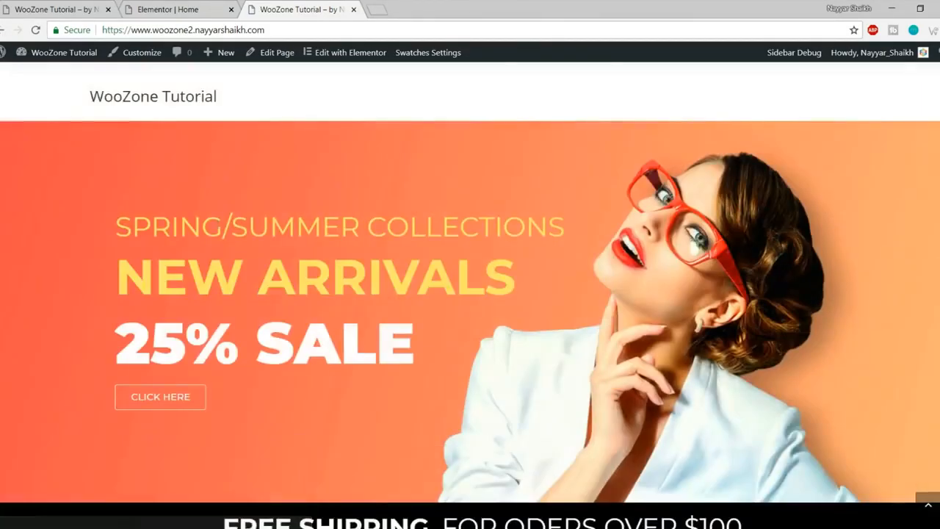
pyautogui.moveTo(73, 226); pyautogui.dragTo(567, 221)
pyautogui.click(167, 9)
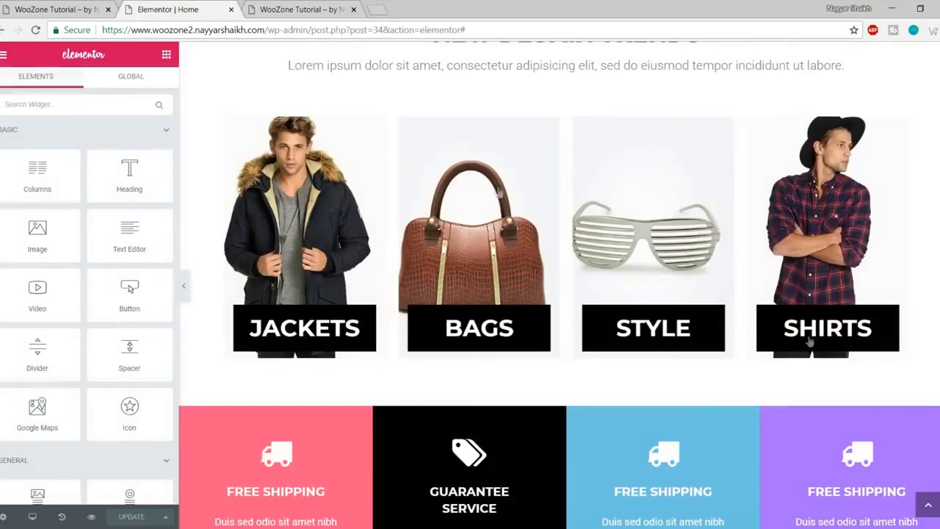
pyautogui.click(930, 507)
pyautogui.click(4, 9)
pyautogui.click(50, 9)
pyautogui.scroll(10, 79, 88)
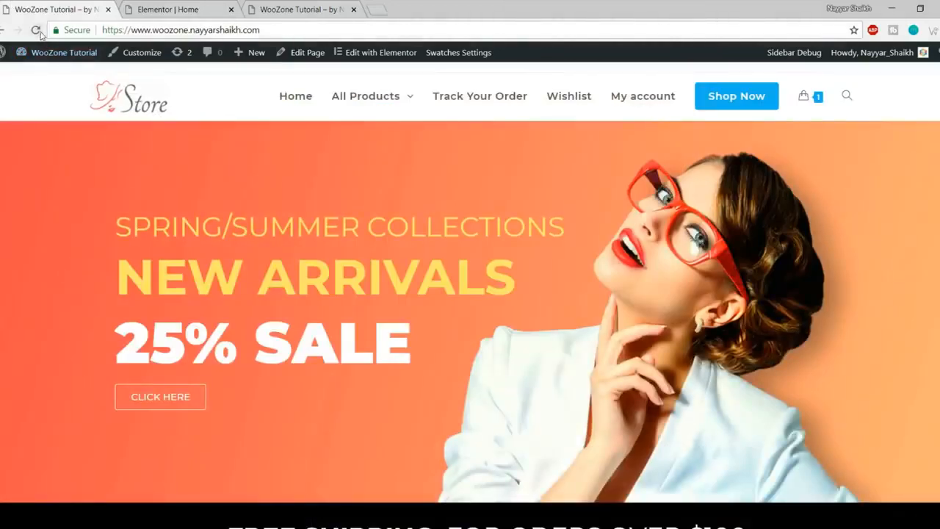
pyautogui.click(37, 30)
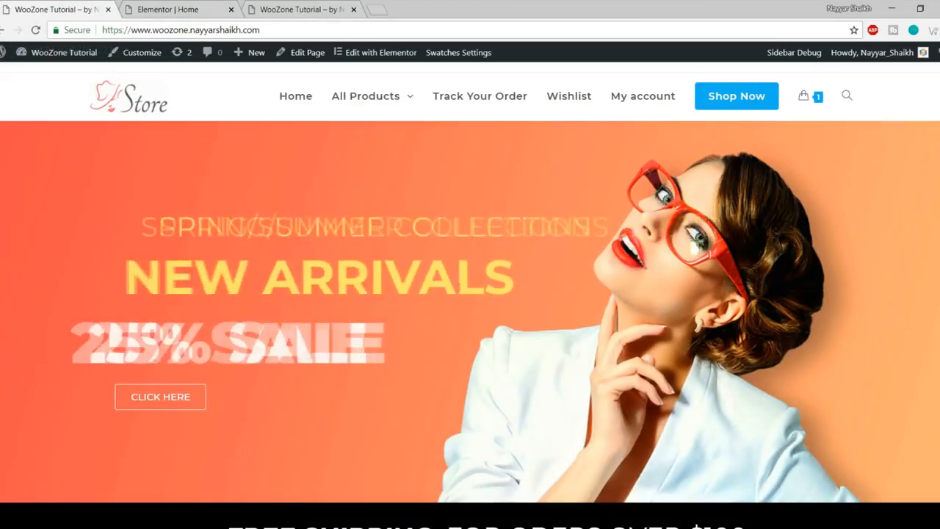
pyautogui.click(193, 6)
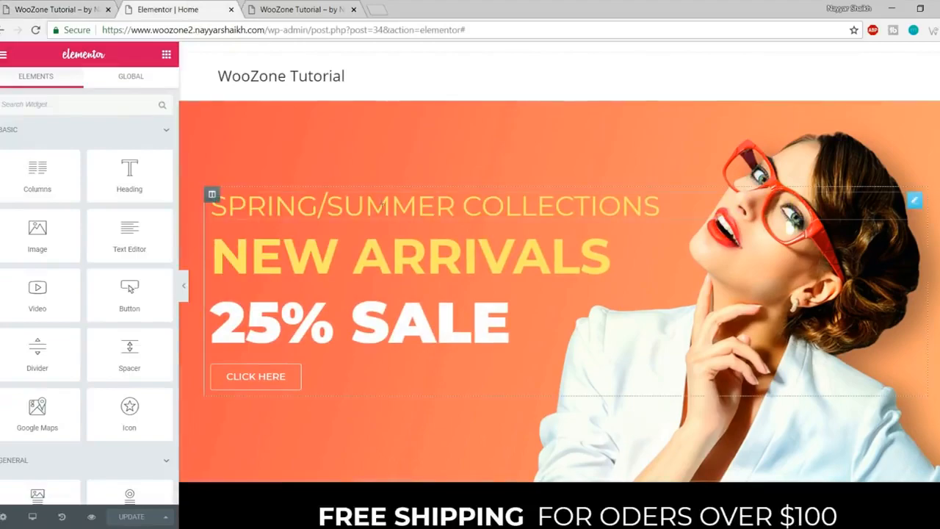
pyautogui.scroll(-15, 626, 309)
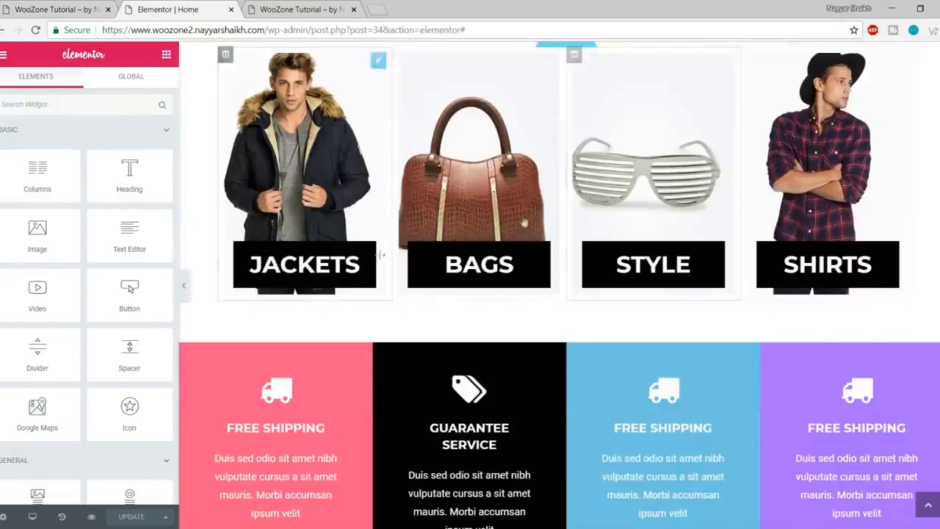
pyautogui.scroll(-5, 587, 312)
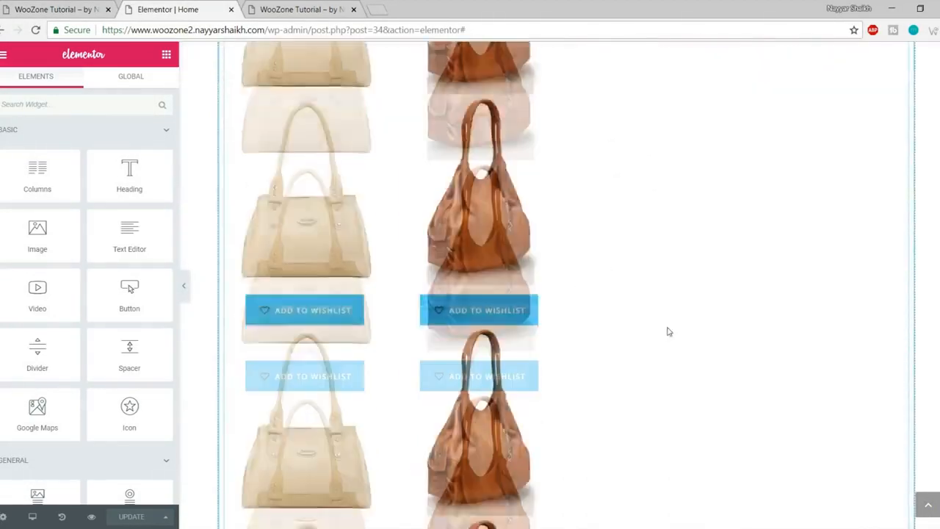
pyautogui.scroll(20, 666, 330)
pyautogui.scroll(3, 666, 334)
pyautogui.scroll(-6, 602, 331)
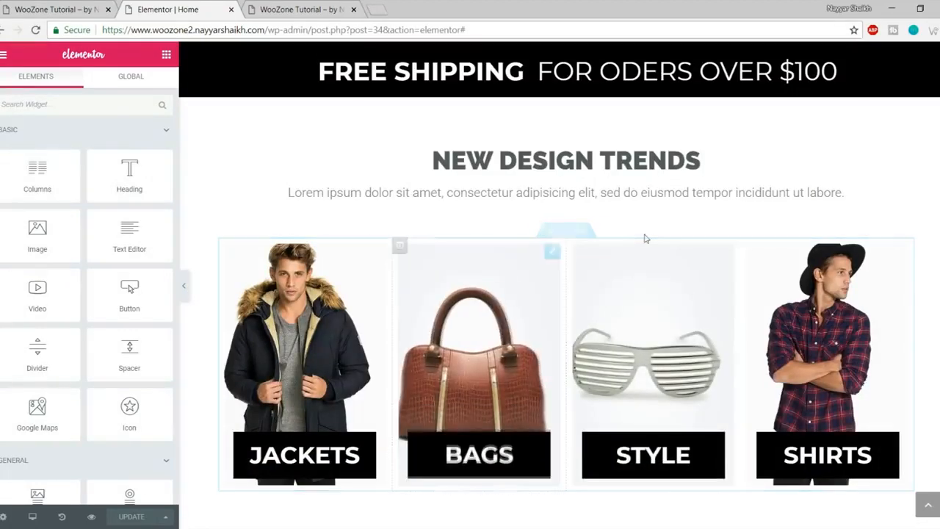
pyautogui.scroll(4, 600, 348)
pyautogui.scroll(4, 600, 348)
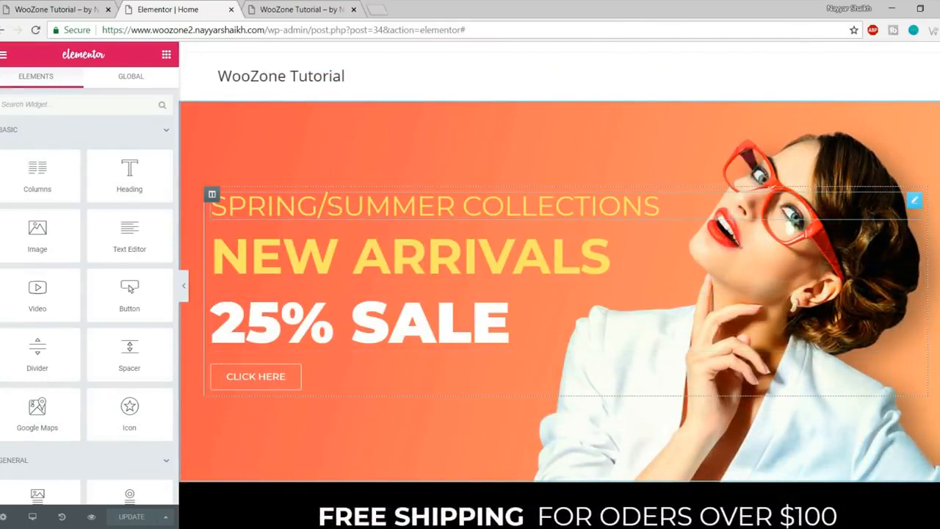
# Step: Give the SPRING/SUMMER COLLECTIONS heading a Zoom In Left entrance animation
pyautogui.click(332, 207)
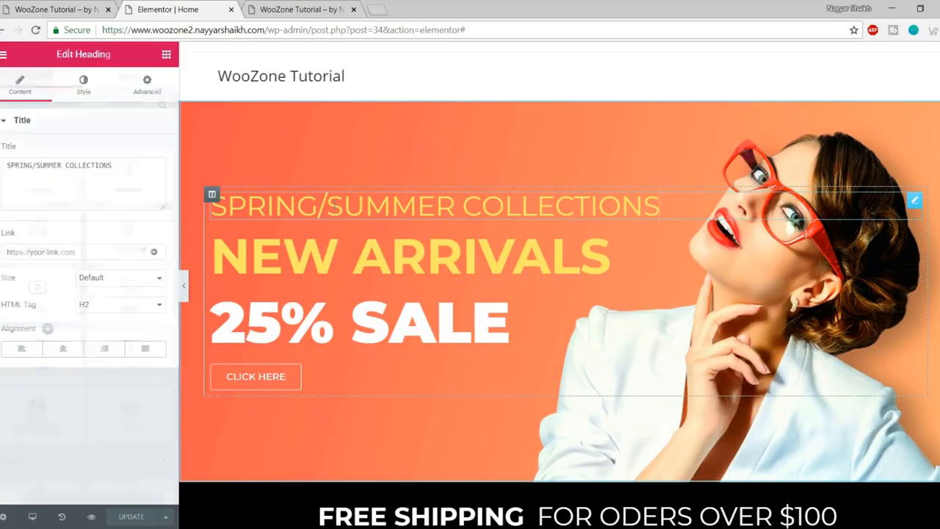
pyautogui.click(146, 84)
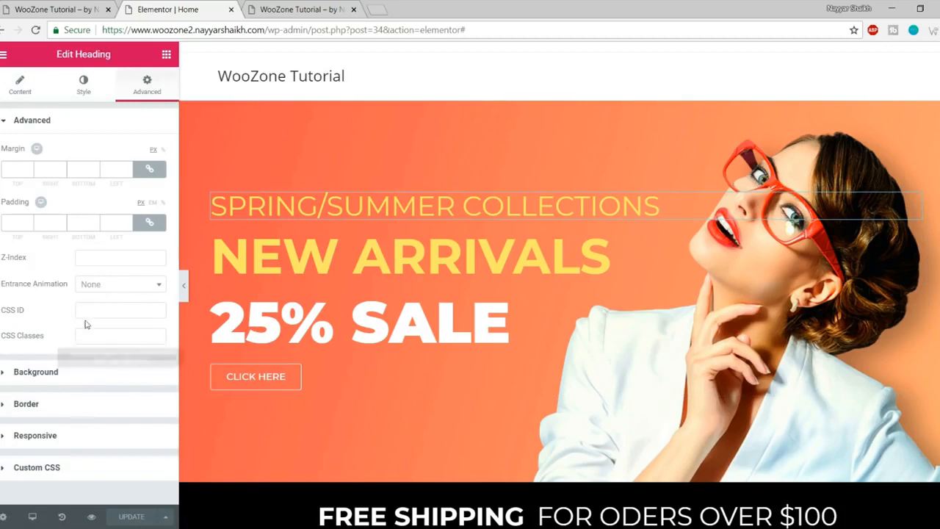
pyautogui.click(115, 291)
pyautogui.scroll(-3, 138, 376)
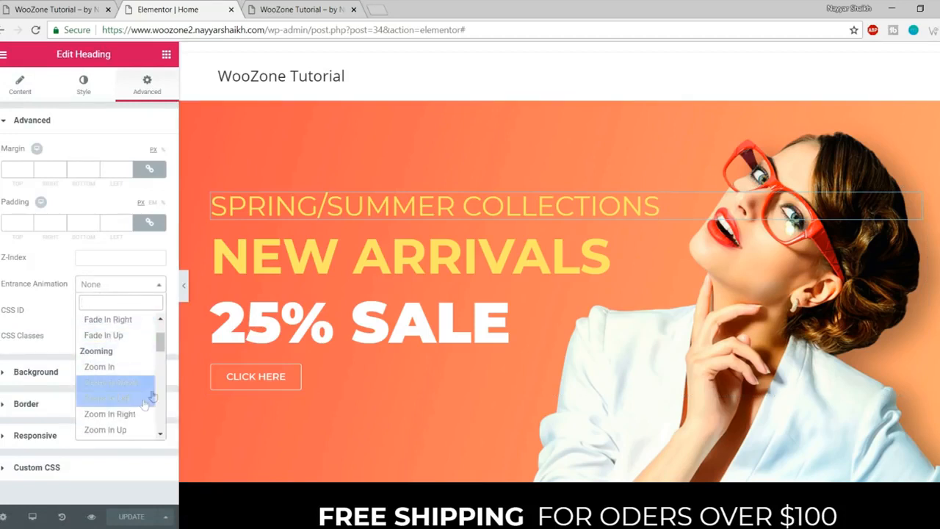
pyautogui.click(108, 399)
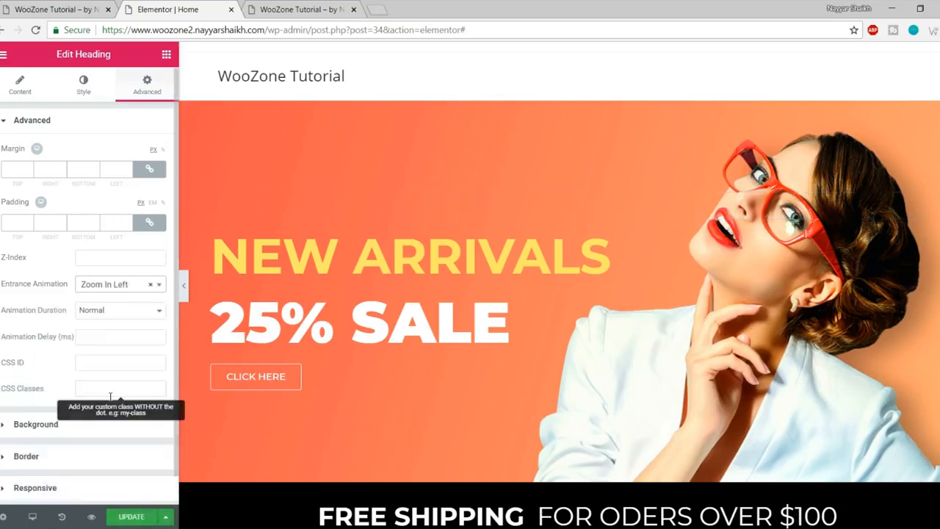
# Step: Set the 25% SALE heading's entrance animation to Fade In Right
pyautogui.click(317, 328)
pyautogui.click(153, 85)
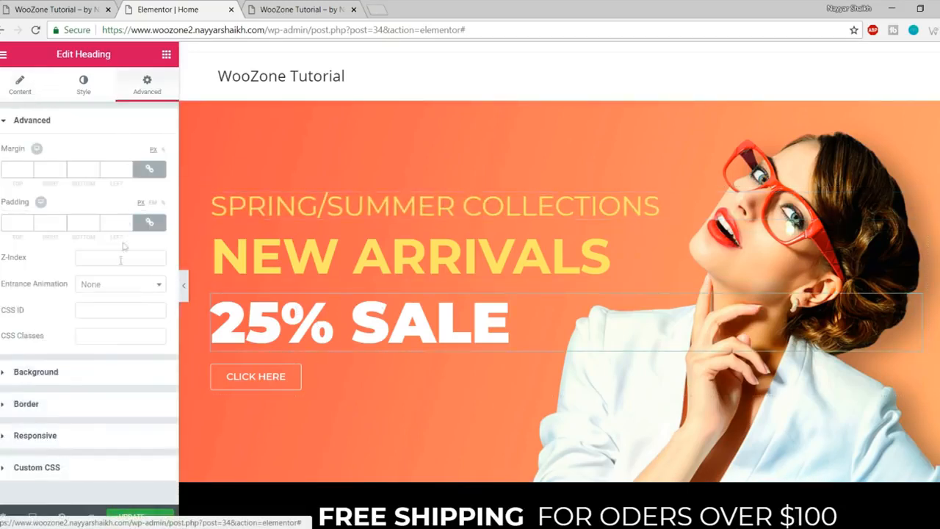
pyautogui.scroll(-3, 123, 397)
pyautogui.scroll(3, 128, 405)
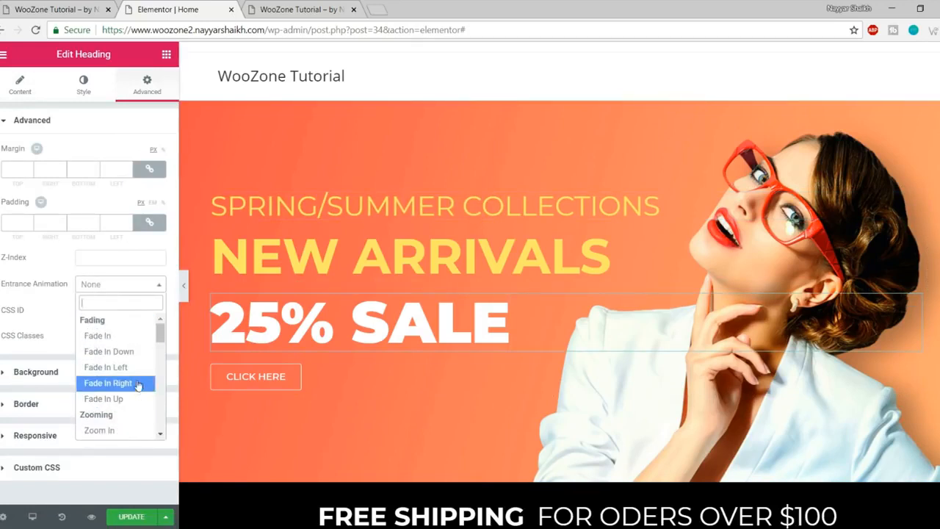
pyautogui.click(138, 383)
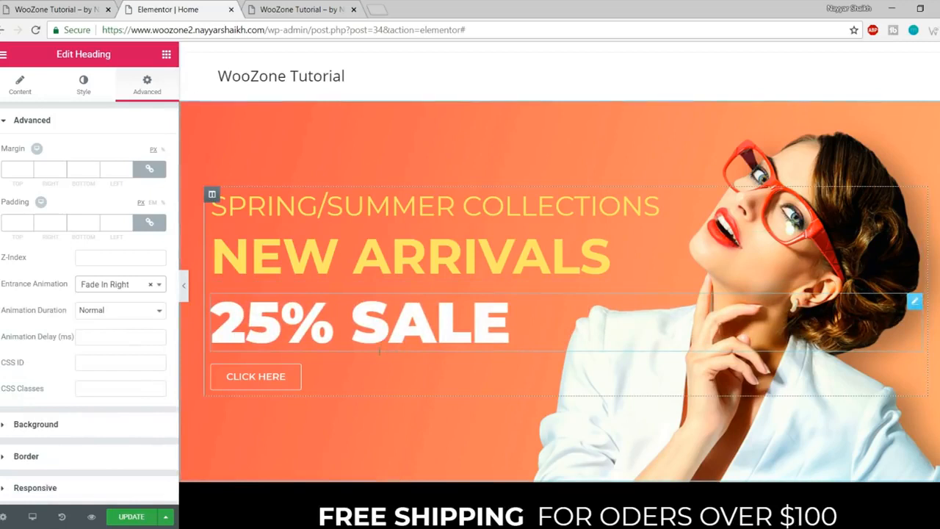
# Step: Give the CLICK HERE button a Bounce In Up entrance and reload the live site
pyautogui.click(272, 380)
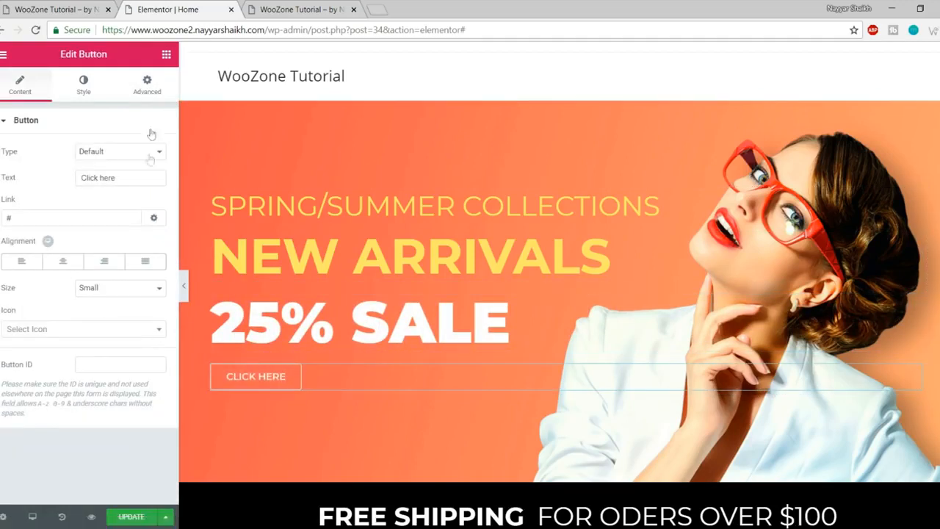
pyautogui.click(148, 94)
pyautogui.click(116, 289)
pyautogui.scroll(-5, 116, 381)
pyautogui.scroll(4, 120, 397)
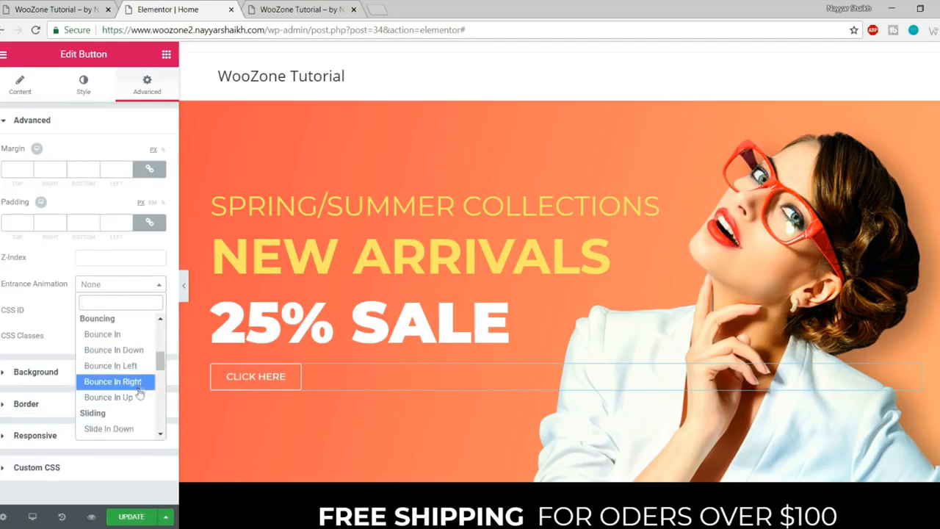
pyautogui.click(118, 396)
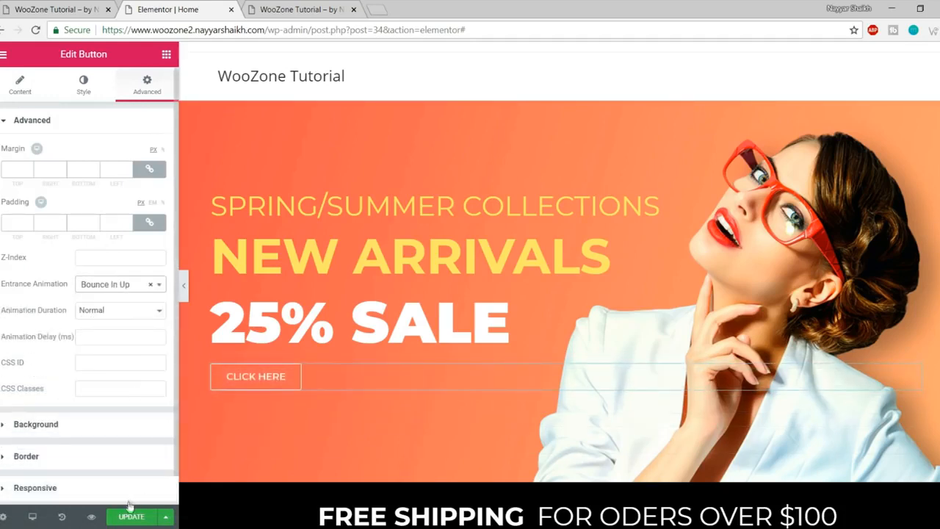
pyautogui.click(319, 9)
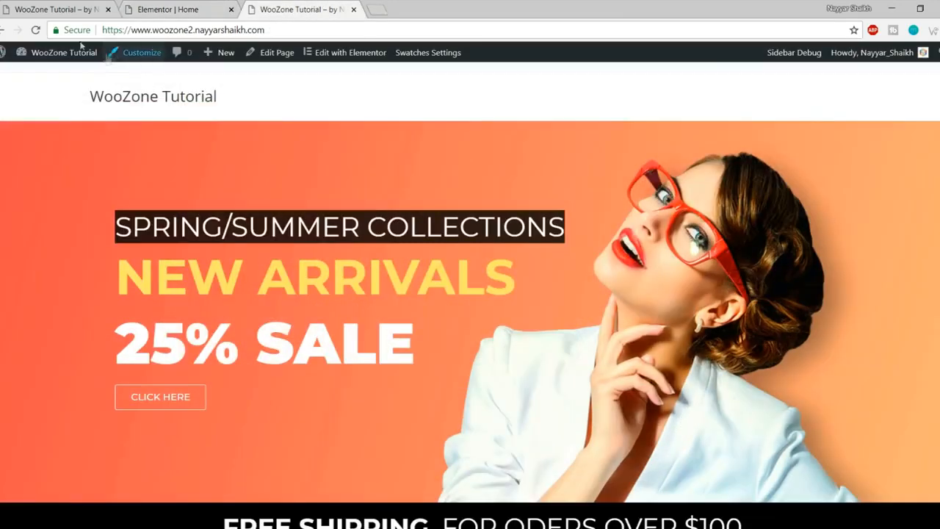
pyautogui.click(35, 30)
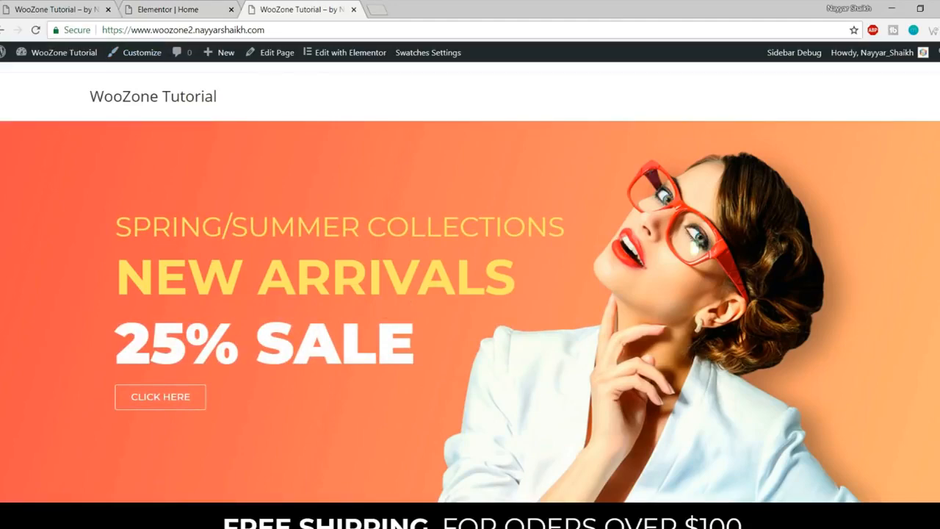
# Step: Check the finished Store site's All Products mega menu for reference
pyautogui.scroll(-20, 470, 293)
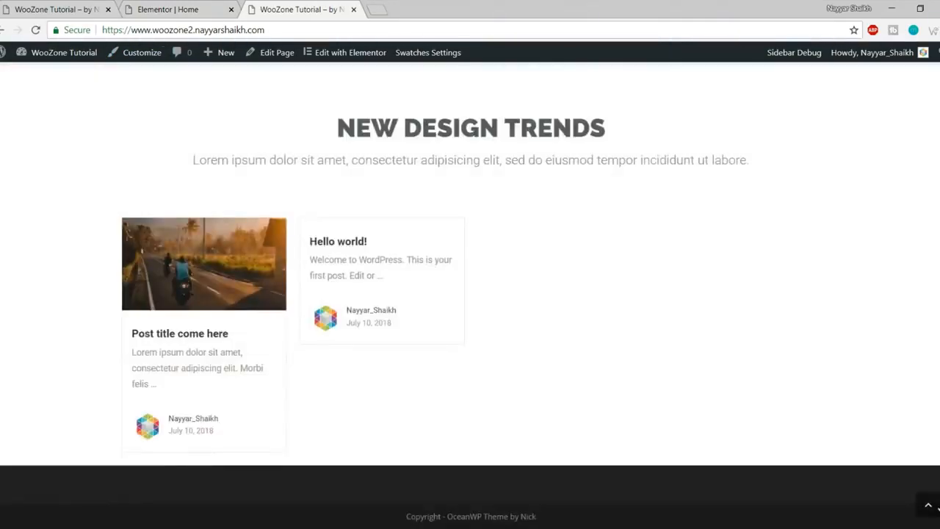
pyautogui.scroll(20, 127, 112)
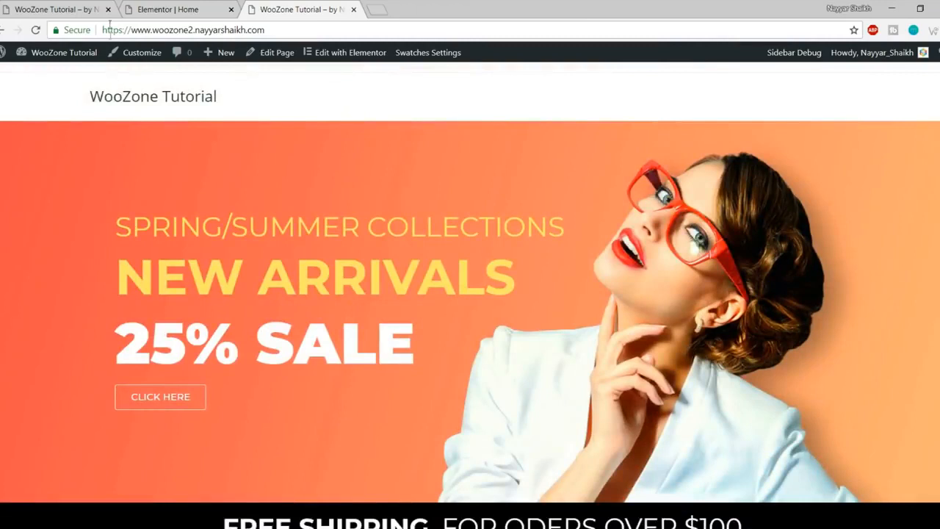
pyautogui.click(58, 9)
pyautogui.moveTo(356, 111)
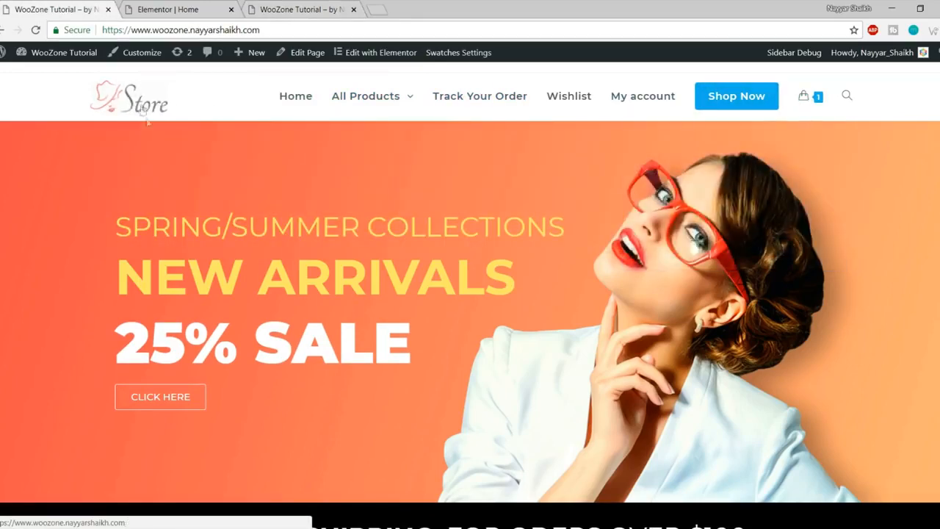
# Step: Close the Elementor editor tab and bring up link options for the Menus admin page
pyautogui.click(194, 9)
pyautogui.click(231, 10)
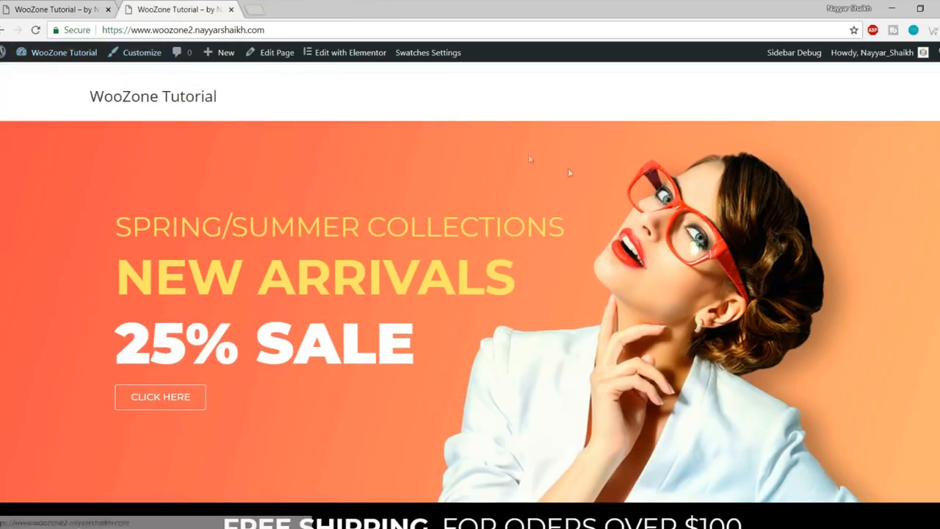
pyautogui.moveTo(63, 59)
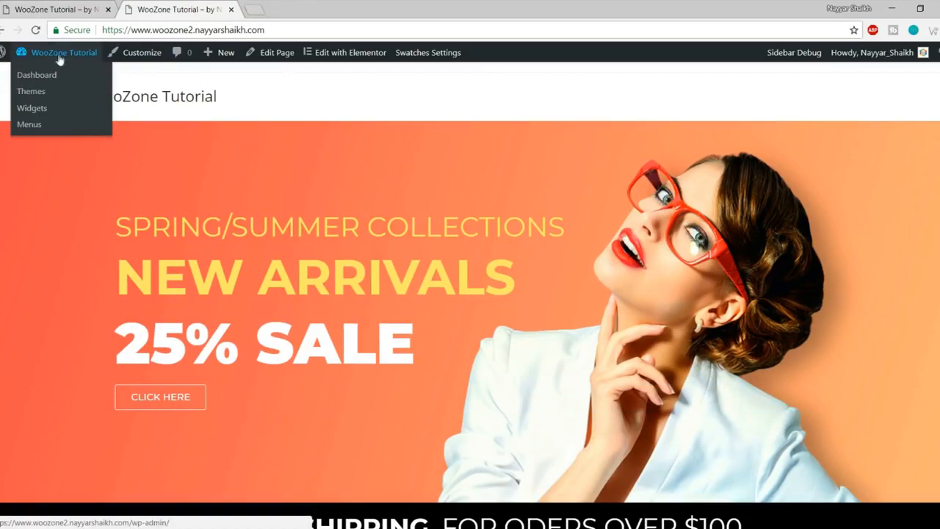
pyautogui.rightClick(33, 130)
# Step: Create a new menu named Main Menu in a new Menus tab
pyautogui.click(66, 135)
pyautogui.click(303, 4)
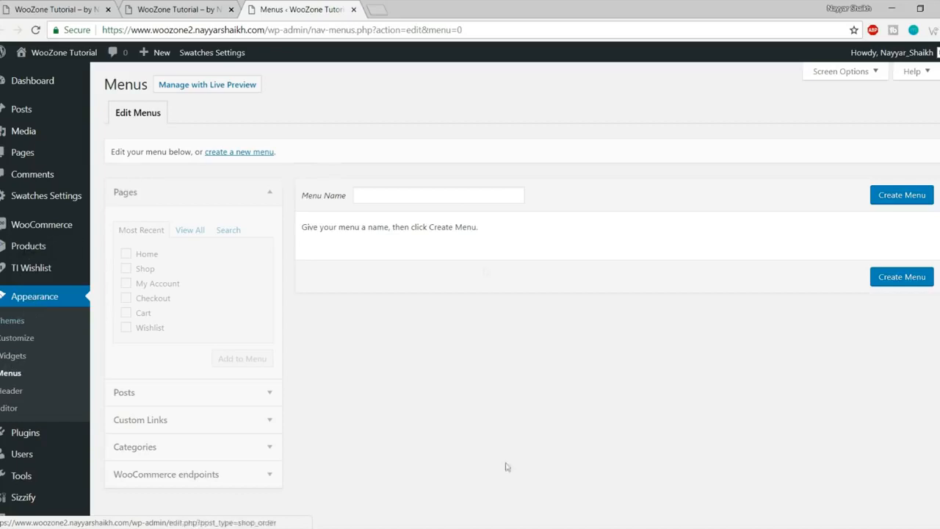
pyautogui.click(447, 196)
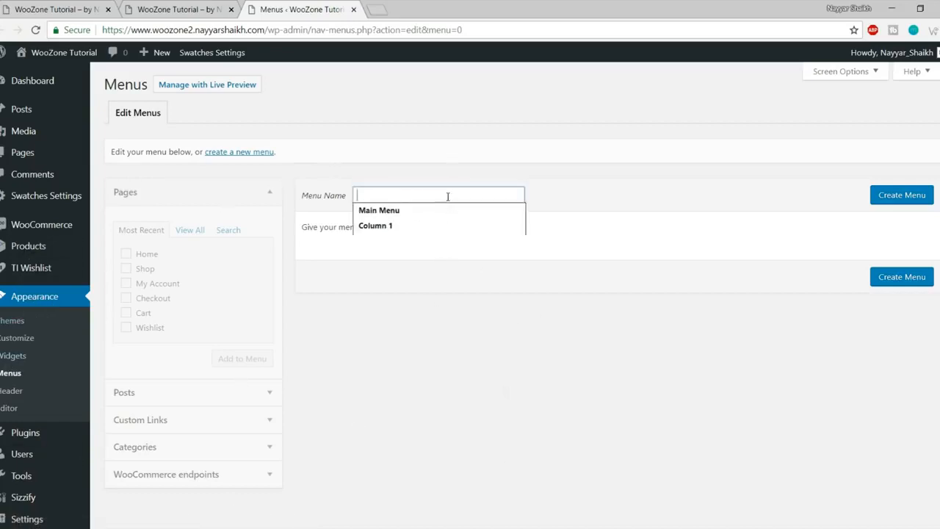
pyautogui.click(441, 209)
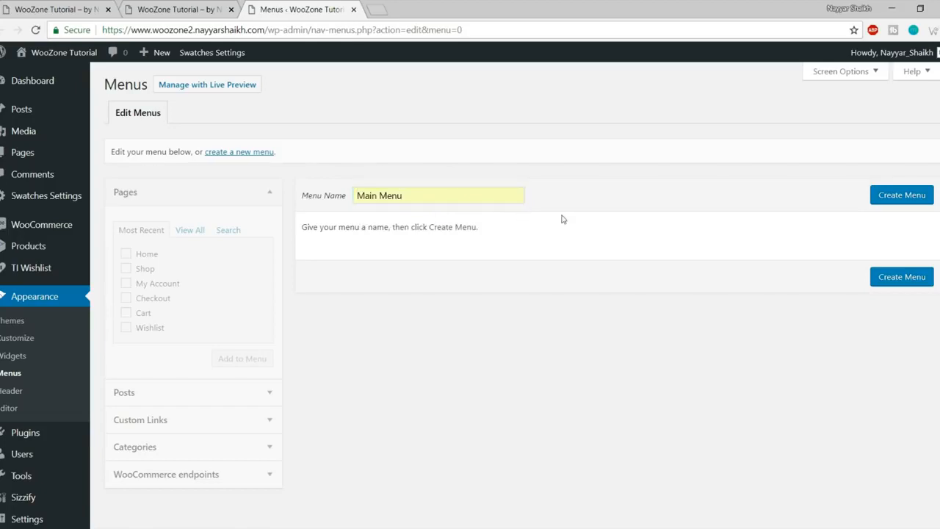
pyautogui.click(891, 201)
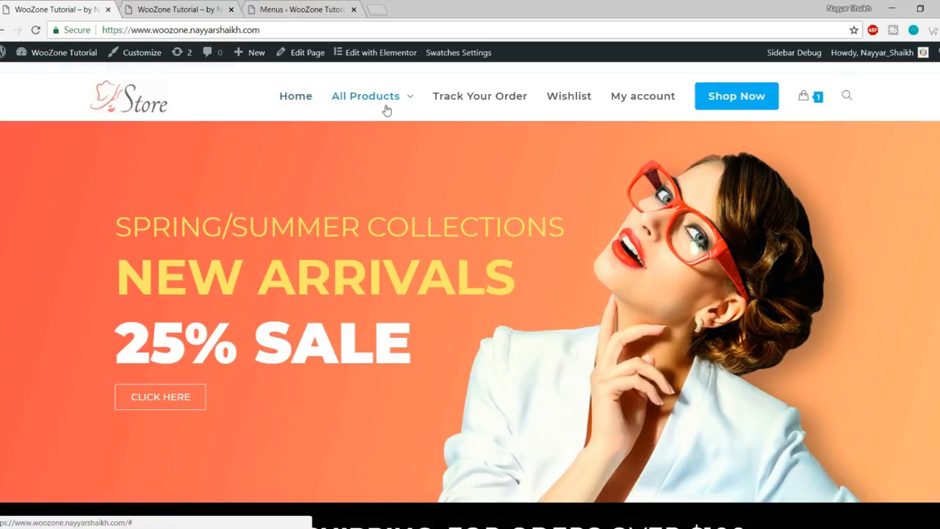
# Step: Add the Home, Shop, My Account and Wishlist pages to Main Menu
pyautogui.moveTo(388, 107)
pyautogui.click(301, 8)
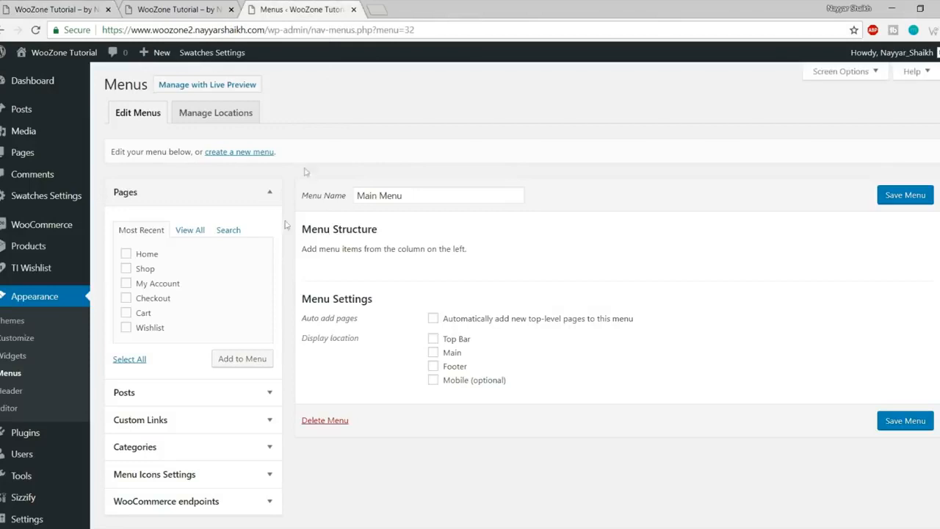
pyautogui.click(146, 254)
pyautogui.click(147, 269)
pyautogui.click(167, 286)
pyautogui.click(158, 302)
pyautogui.click(252, 364)
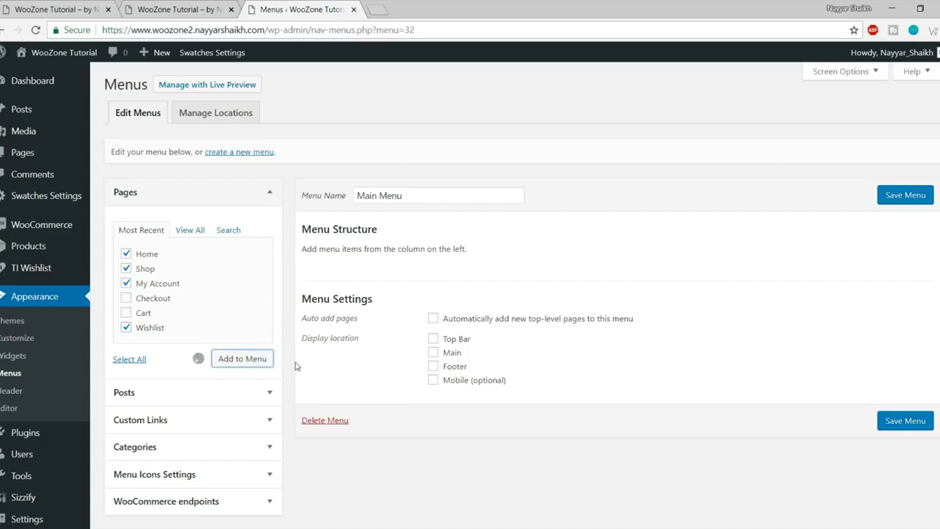
# Step: Move Shop below Wishlist and change its navigation label to Shop Now
pyautogui.moveTo(407, 315); pyautogui.dragTo(404, 381)
pyautogui.scroll(-2, 378, 296)
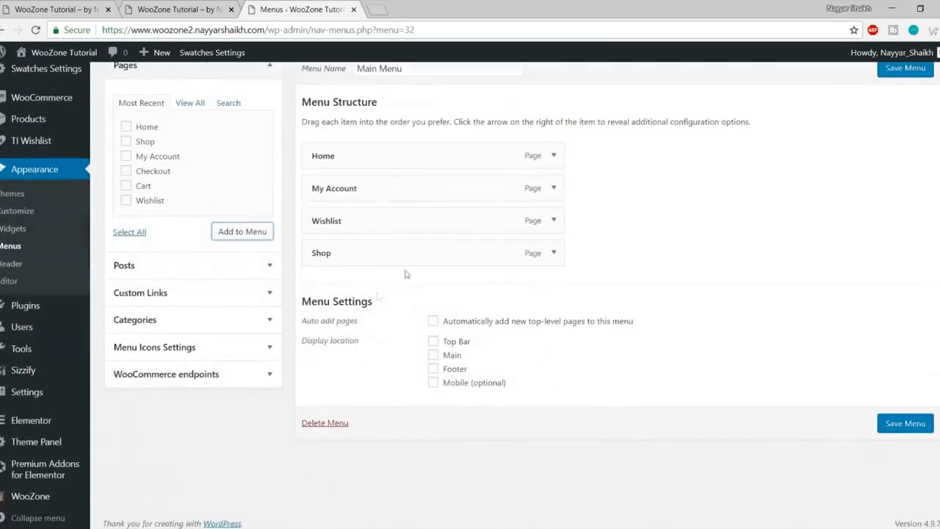
pyautogui.click(552, 253)
pyautogui.click(399, 296)
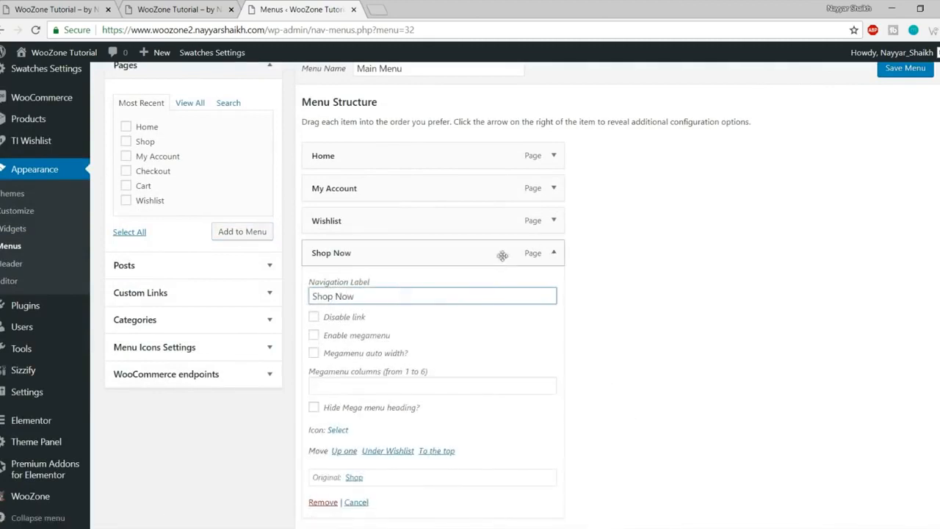
pyautogui.click(549, 252)
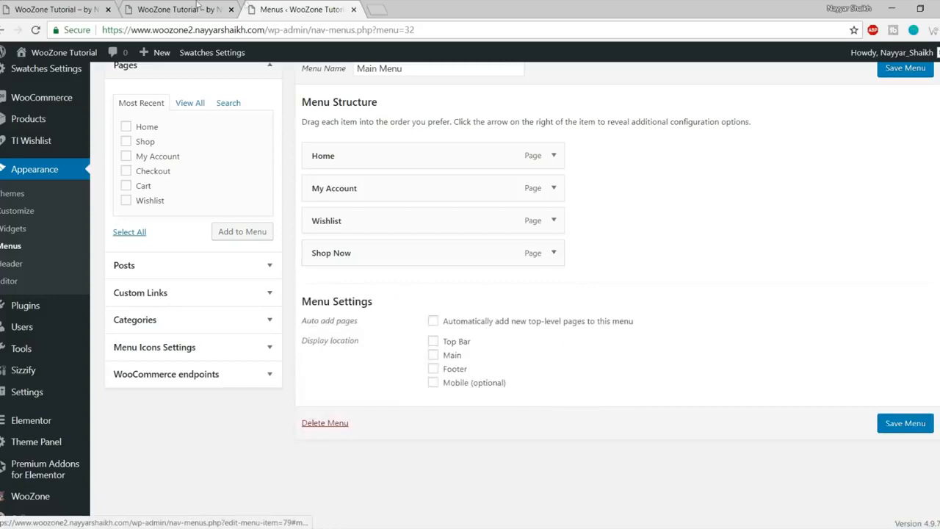
# Step: Assign Main Menu to the Main location, save it, and reload the live site
pyautogui.click(55, 9)
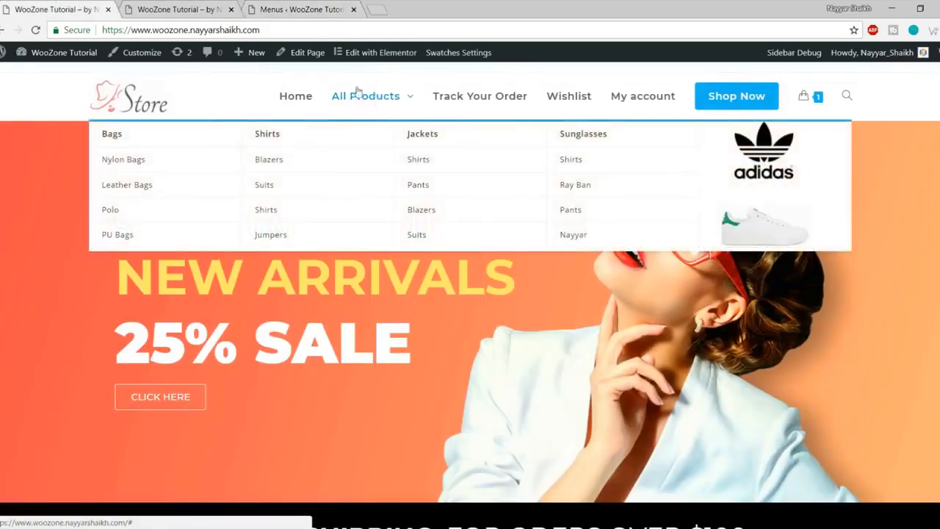
pyautogui.click(327, 7)
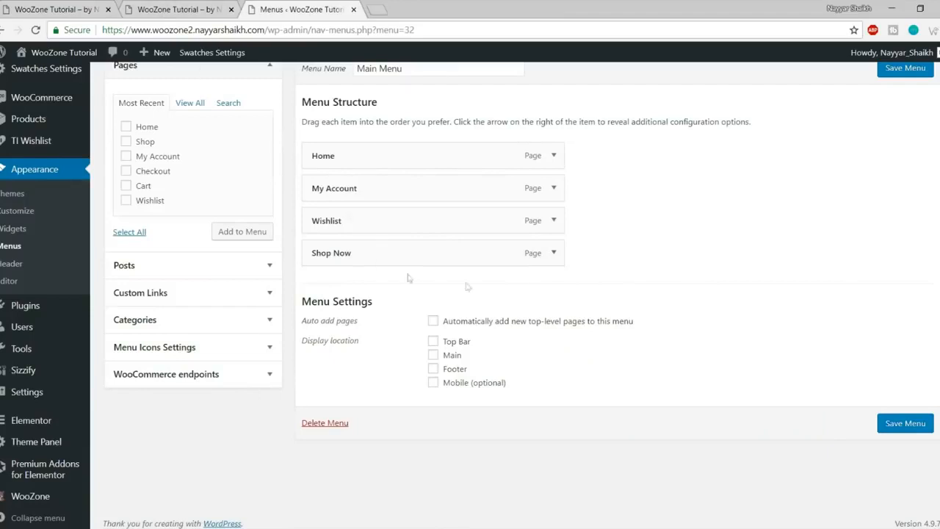
pyautogui.click(169, 11)
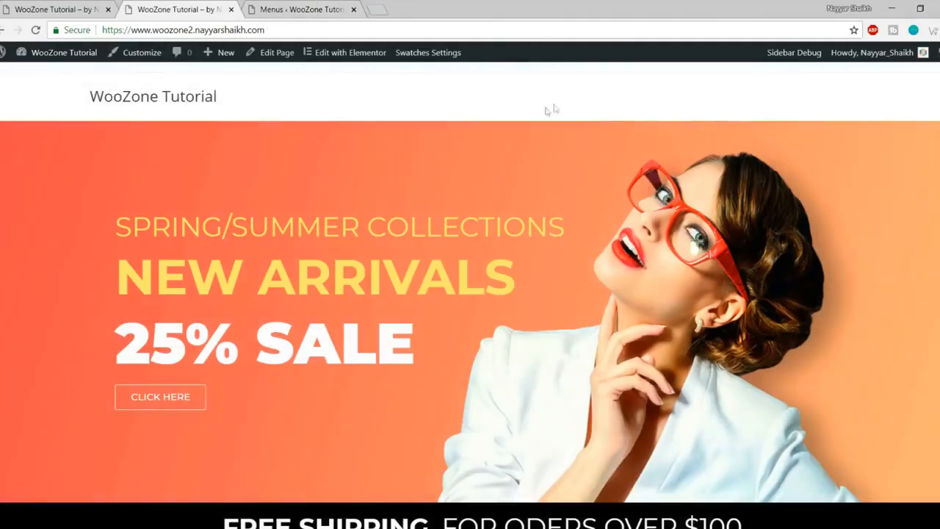
pyautogui.click(276, 7)
pyautogui.click(434, 356)
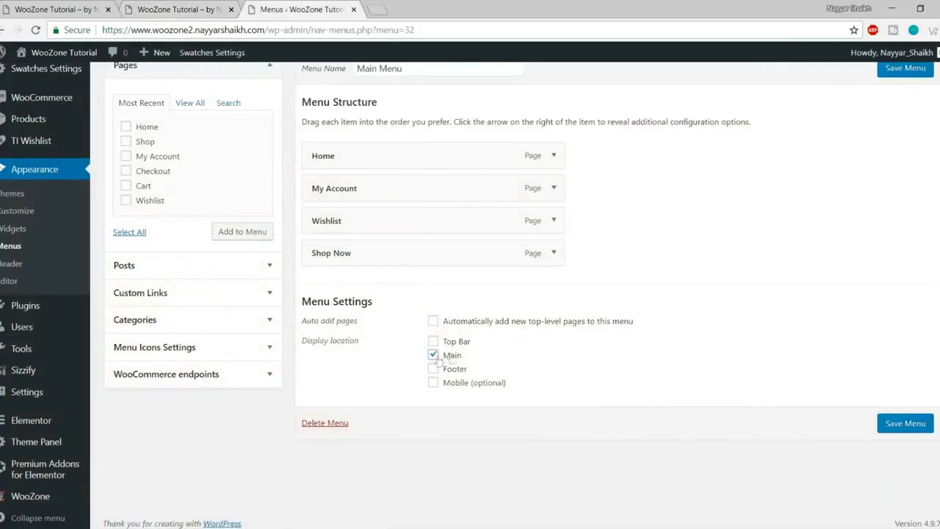
pyautogui.click(907, 421)
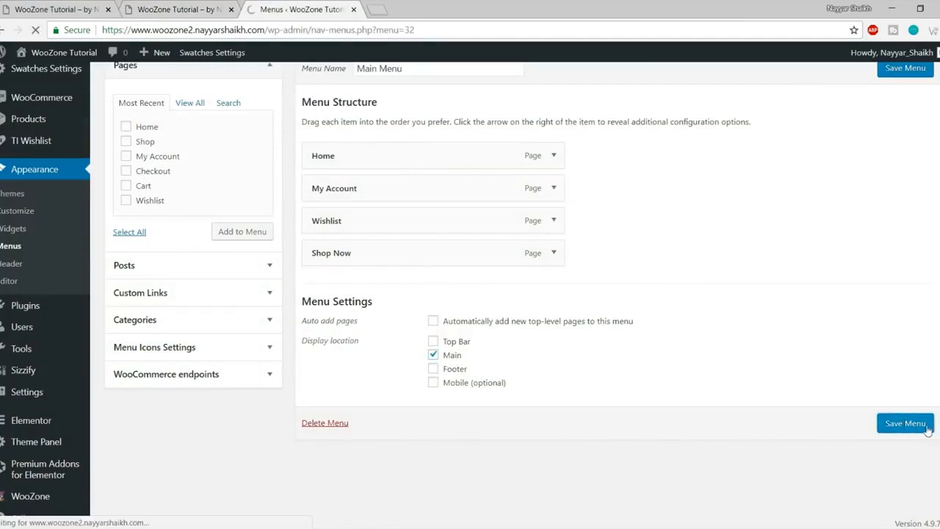
pyautogui.click(198, 9)
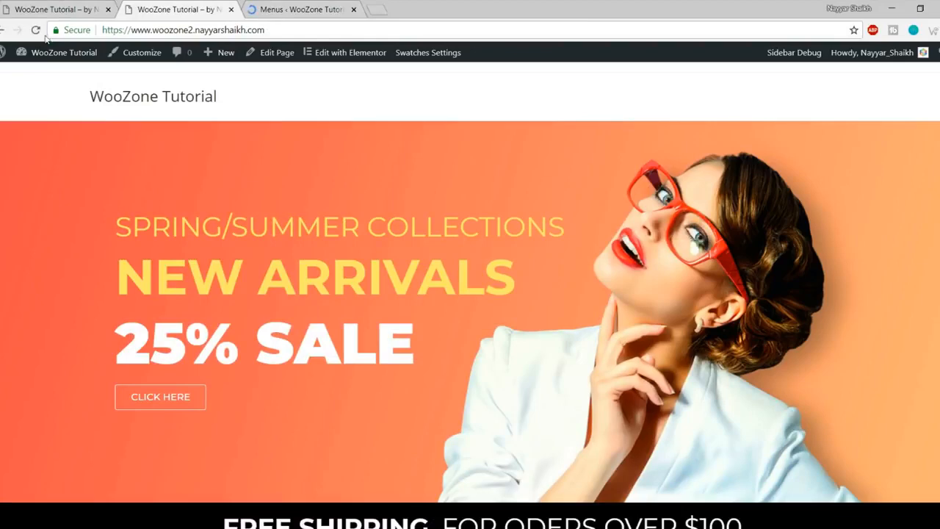
pyautogui.click(41, 34)
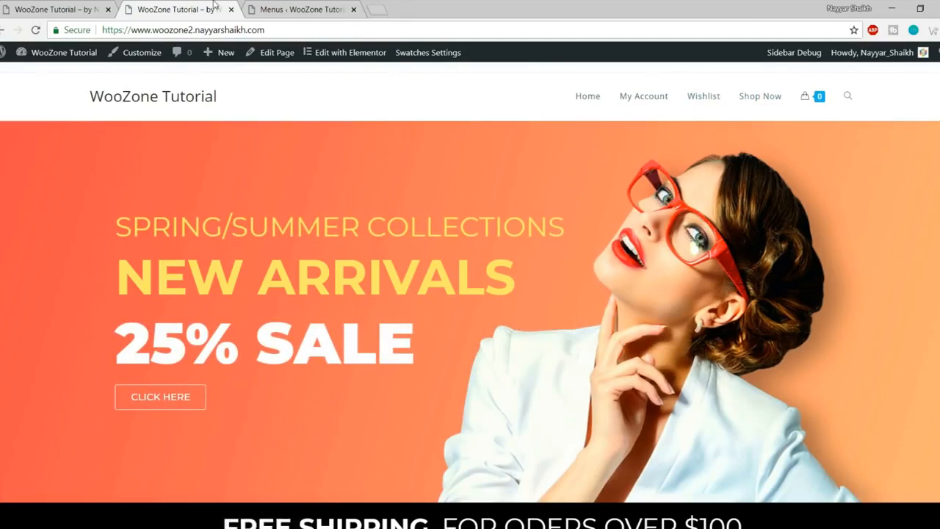
# Step: Expand the Shop Now item to show its navigation label and megamenu options
pyautogui.click(320, 7)
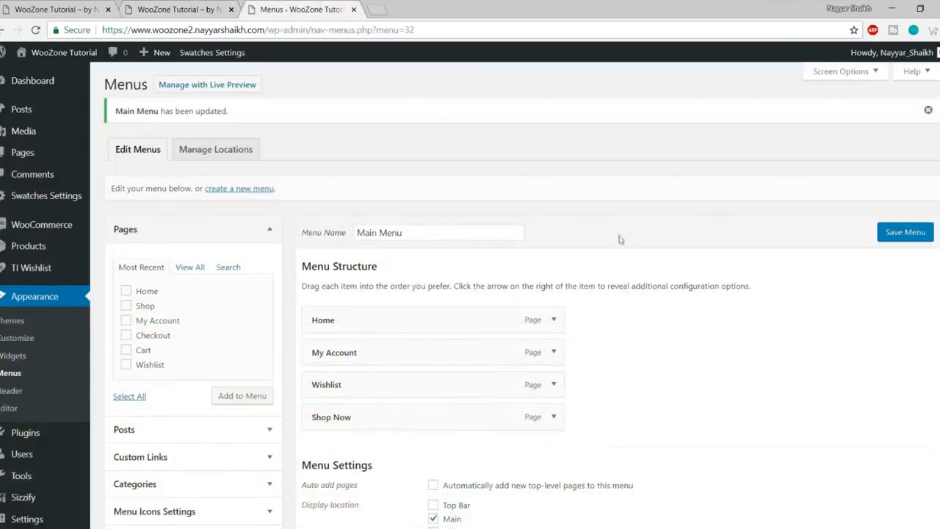
pyautogui.scroll(-2, 618, 238)
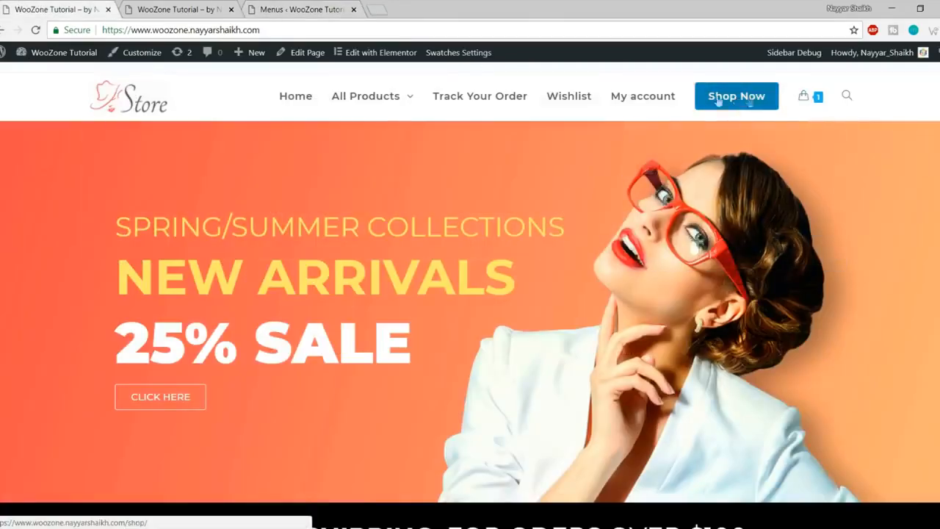
pyautogui.hotkey('ctrl', 'Tab')
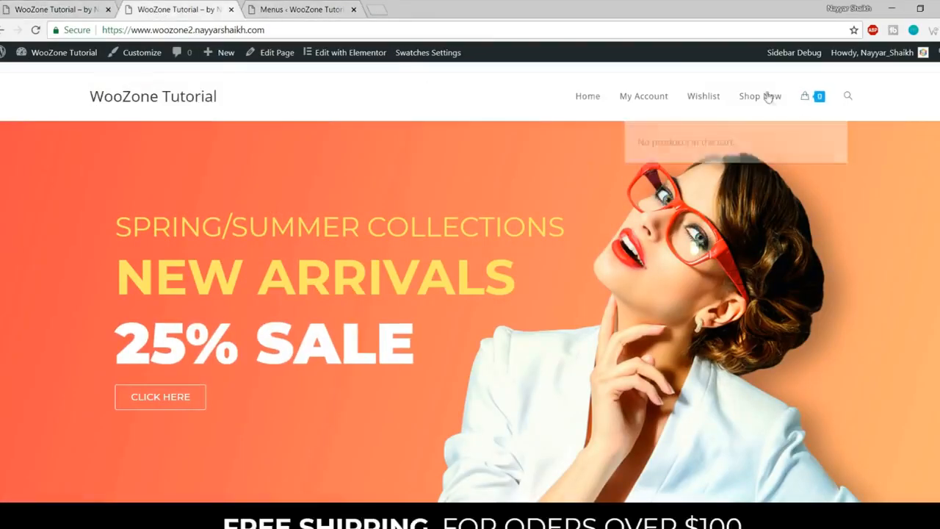
pyautogui.click(301, 7)
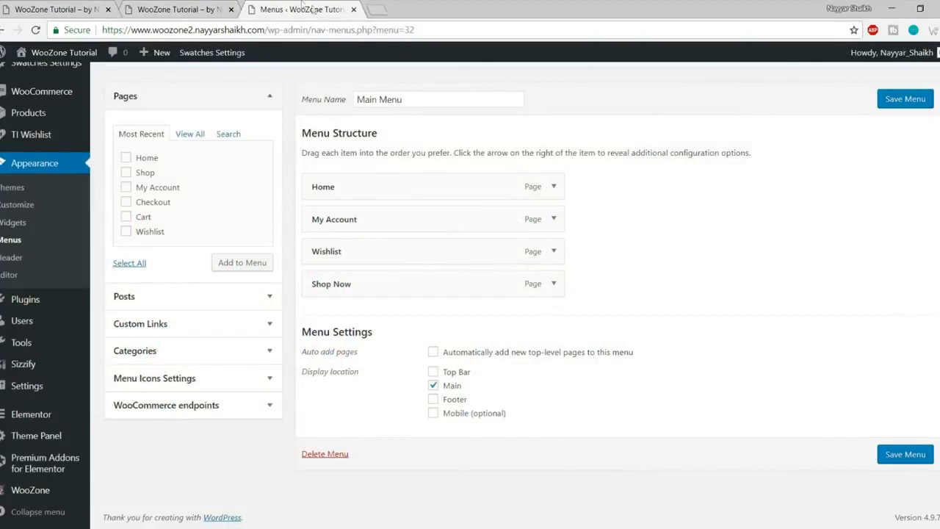
pyautogui.click(553, 283)
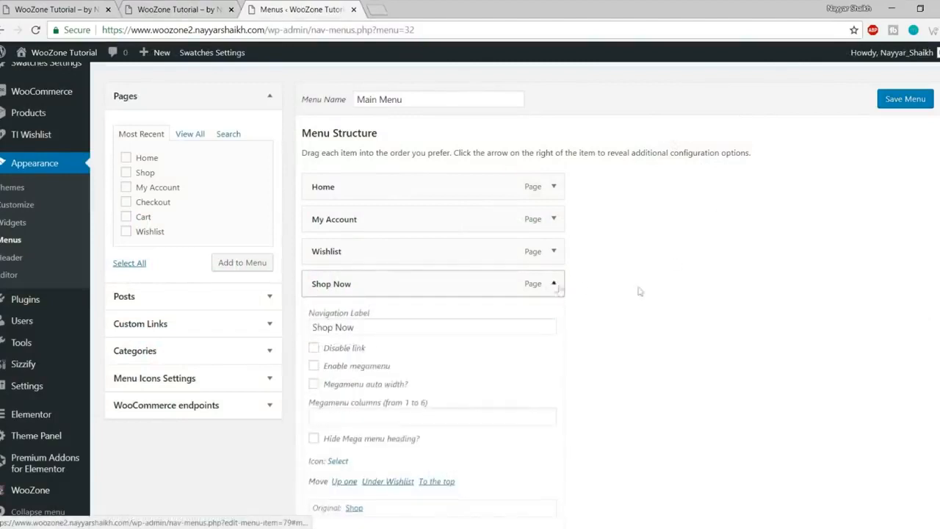
pyautogui.scroll(-3, 690, 292)
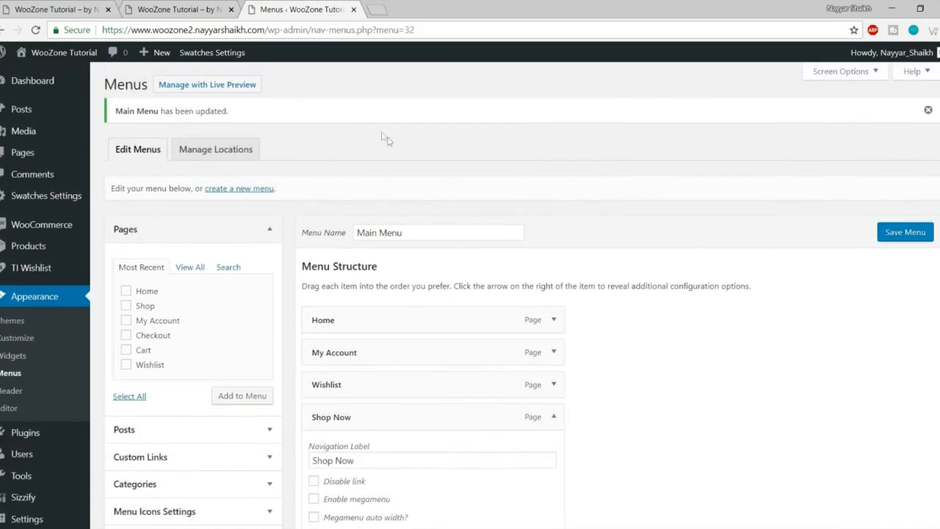
# Step: Turn on the CSS Classes property in Screen Options
pyautogui.click(844, 71)
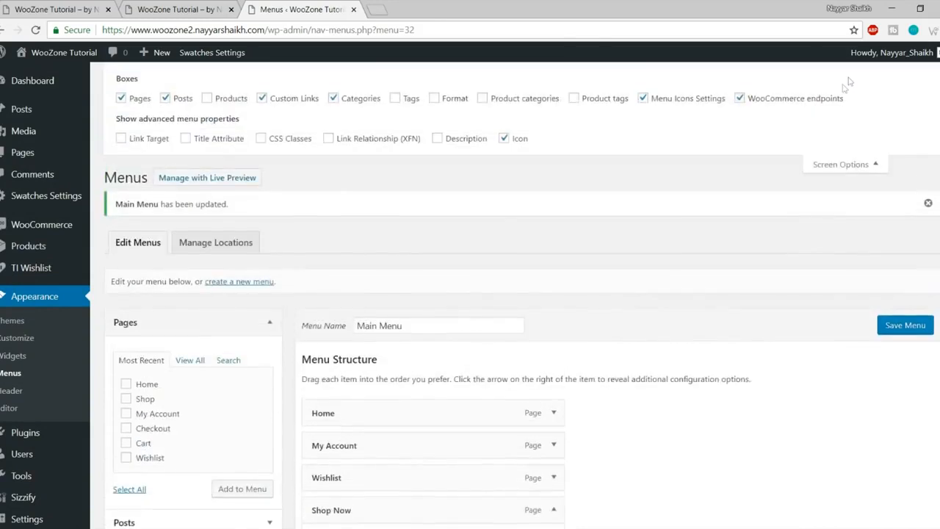
pyautogui.click(262, 139)
pyautogui.scroll(-6, 845, 254)
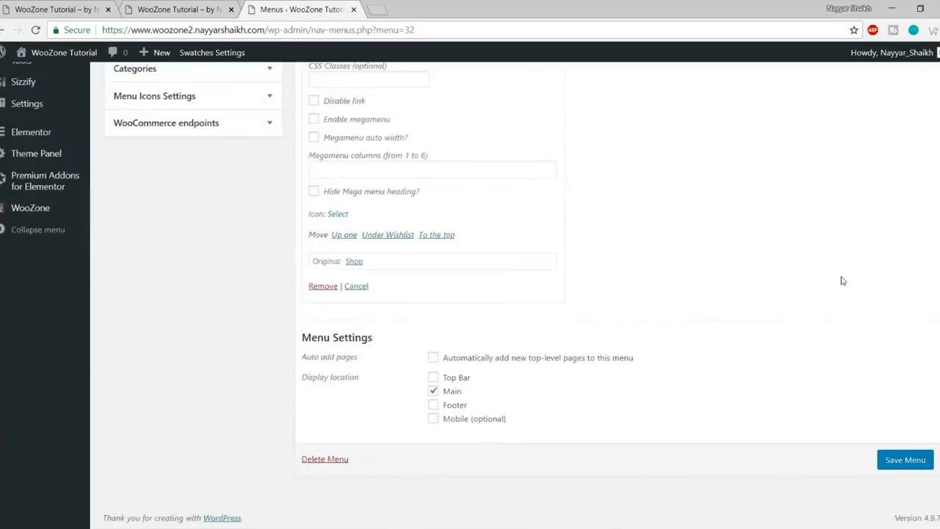
pyautogui.scroll(1, 405, 235)
# Step: Give Shop Now the CSS class btn, save the menu, and reload the storefront
pyautogui.click(351, 212)
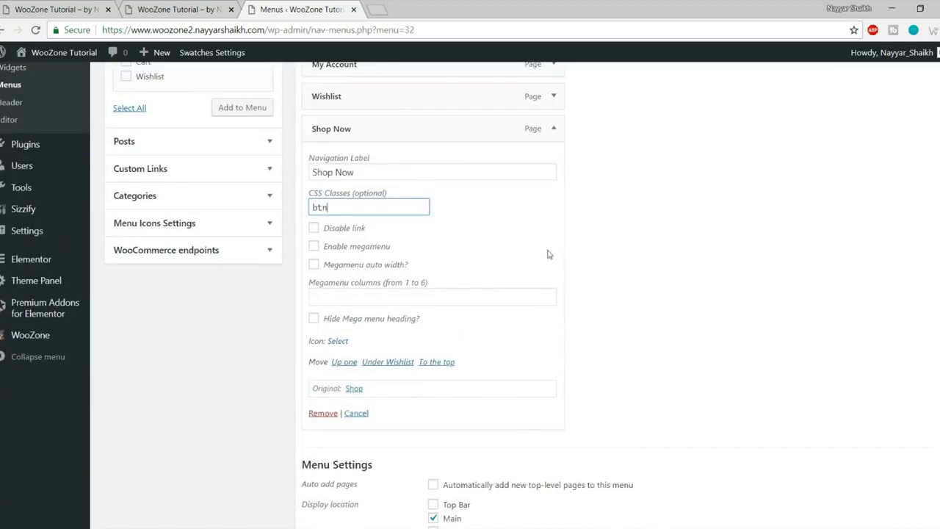
pyautogui.scroll(-2, 624, 325)
pyautogui.click(915, 465)
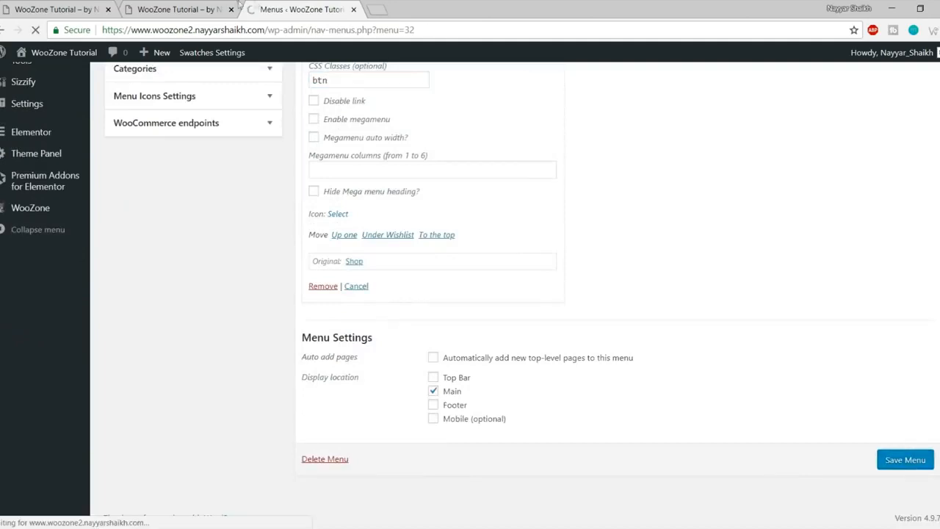
pyautogui.click(180, 9)
pyautogui.press('F5')
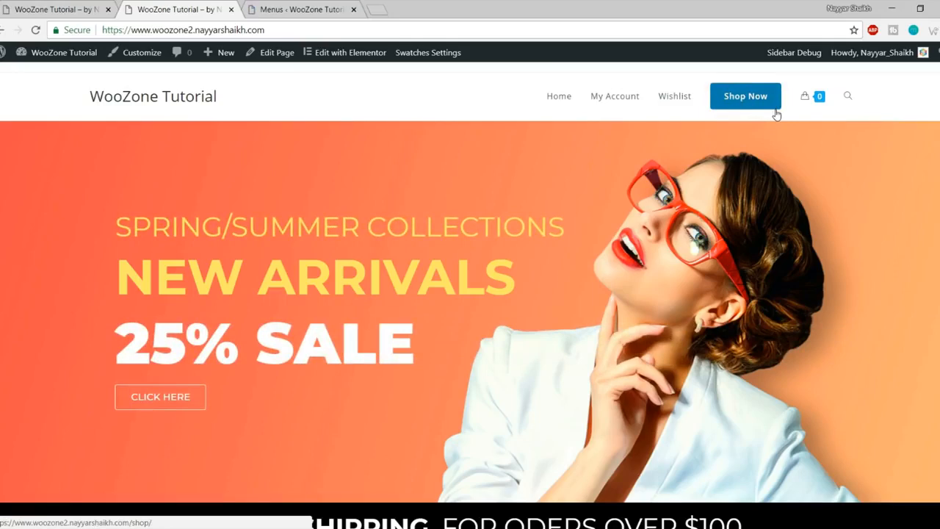
# Step: Add a custom link with URL # and text All Products to Main Menu
pyautogui.hotkey('ctrl', 'Tab')
pyautogui.hotkey('ctrl', 'Tab')
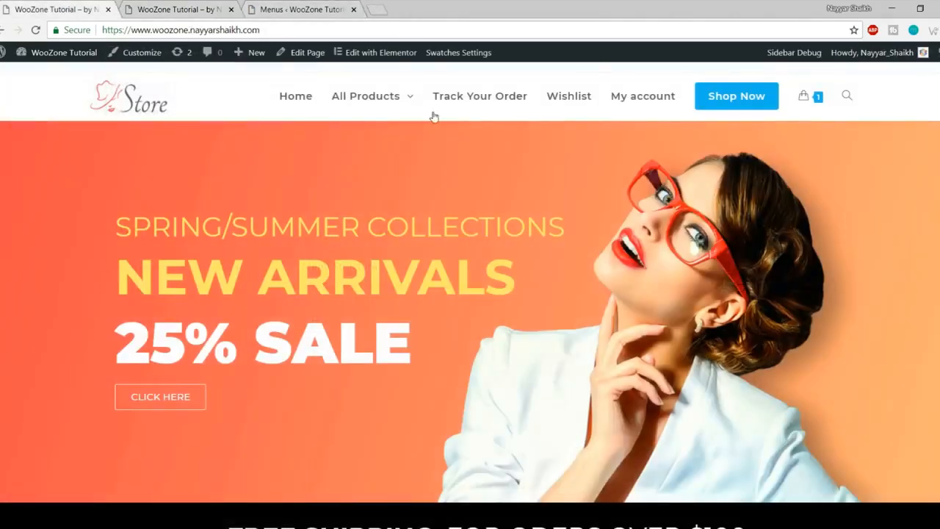
pyautogui.moveTo(367, 99)
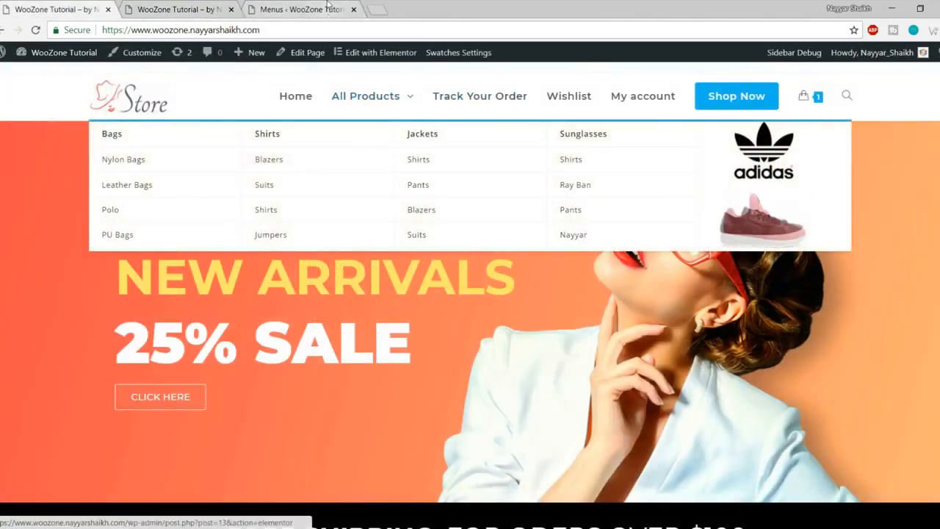
pyautogui.click(327, 7)
pyautogui.scroll(-3, 211, 297)
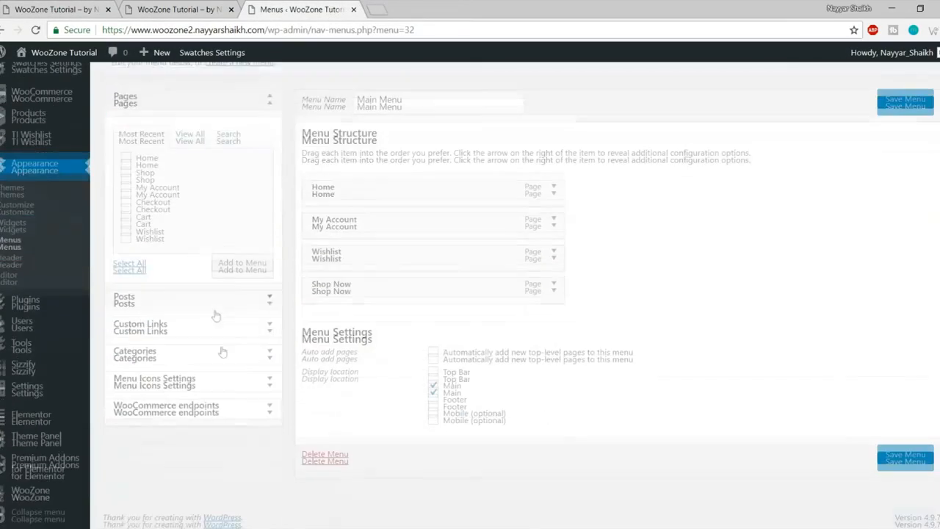
pyautogui.click(199, 325)
pyautogui.click(215, 187)
pyautogui.hotkey('ctrl', 'a')
pyautogui.write('#')
pyautogui.press('Tab')
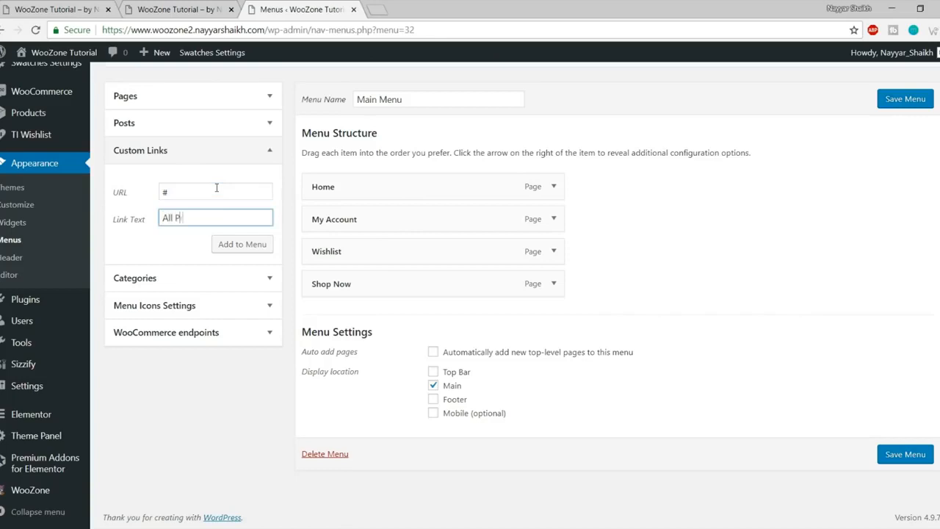
pyautogui.write('All Products')
pyautogui.click(263, 247)
# Step: Move All Products below Home, enable megamenu with 5 columns, and save
pyautogui.moveTo(379, 321); pyautogui.dragTo(392, 220)
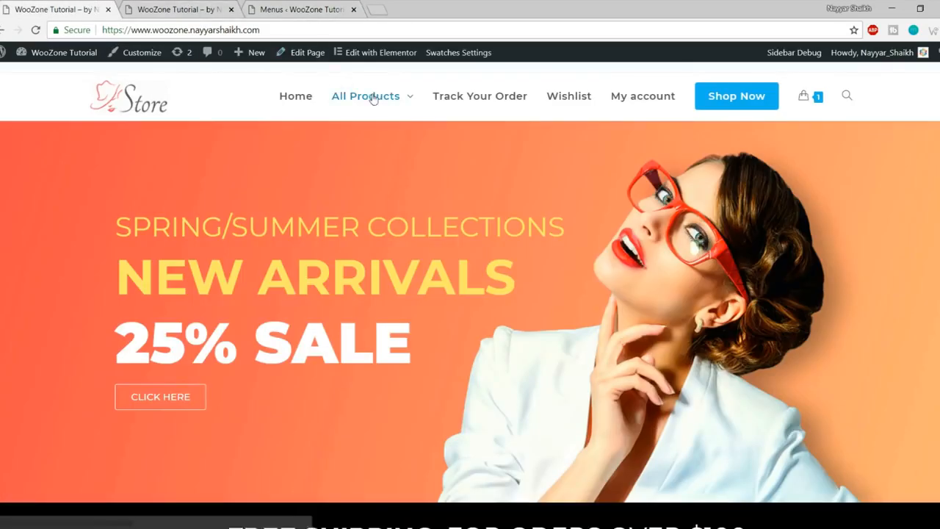
pyautogui.moveTo(369, 99)
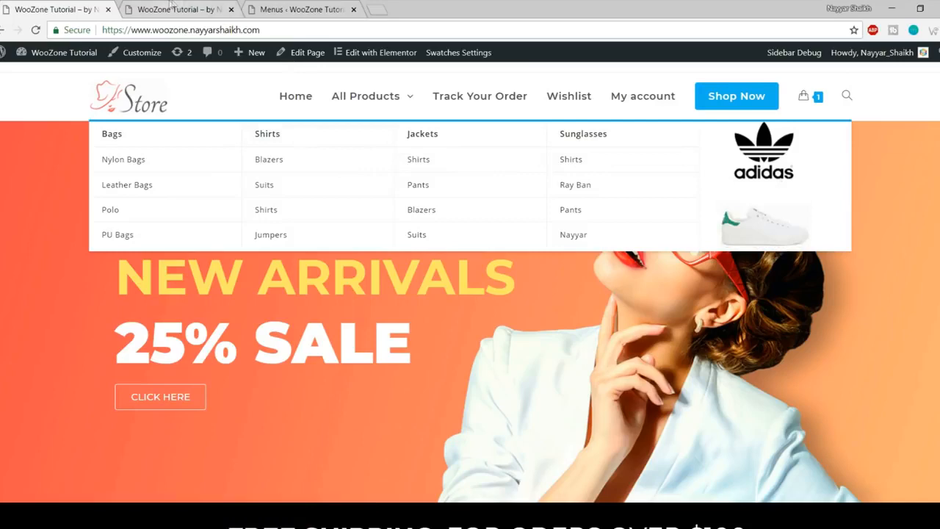
pyautogui.click(174, 7)
pyautogui.click(286, 9)
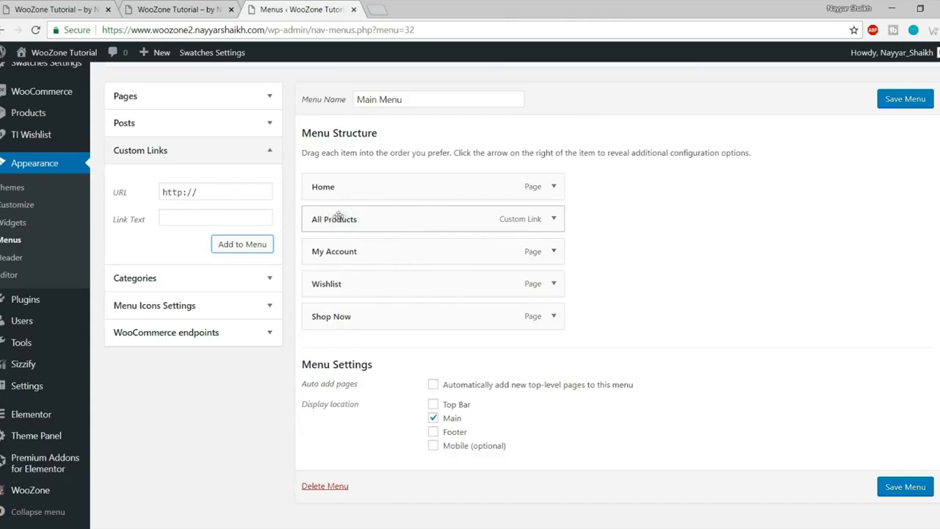
pyautogui.click(555, 219)
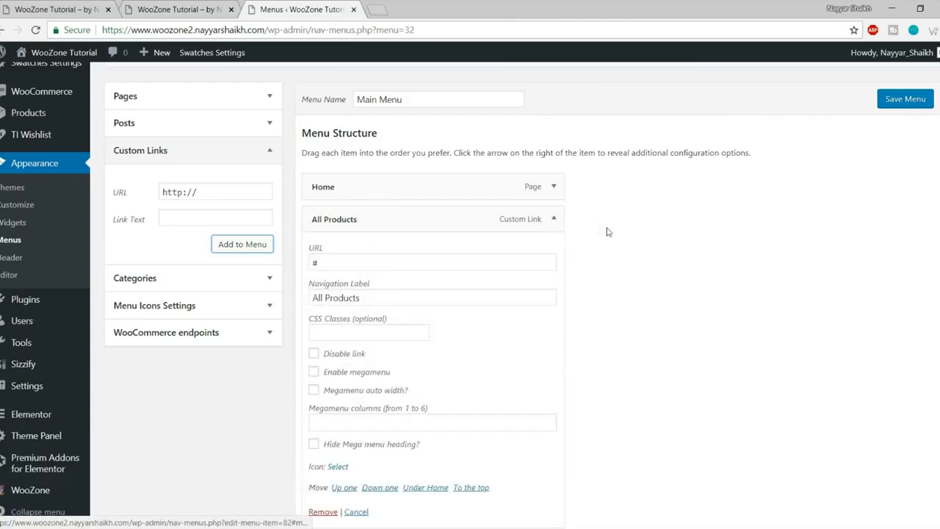
pyautogui.scroll(-2, 613, 242)
pyautogui.click(357, 245)
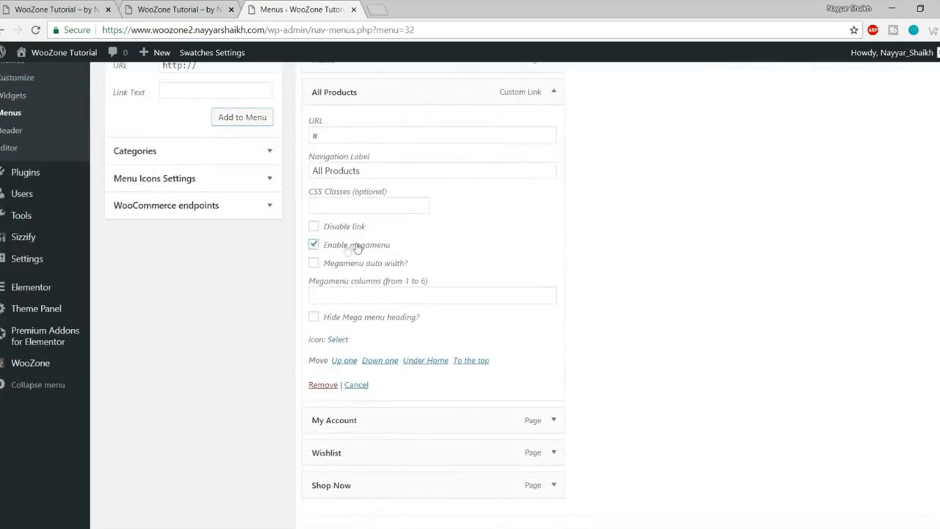
pyautogui.click(422, 296)
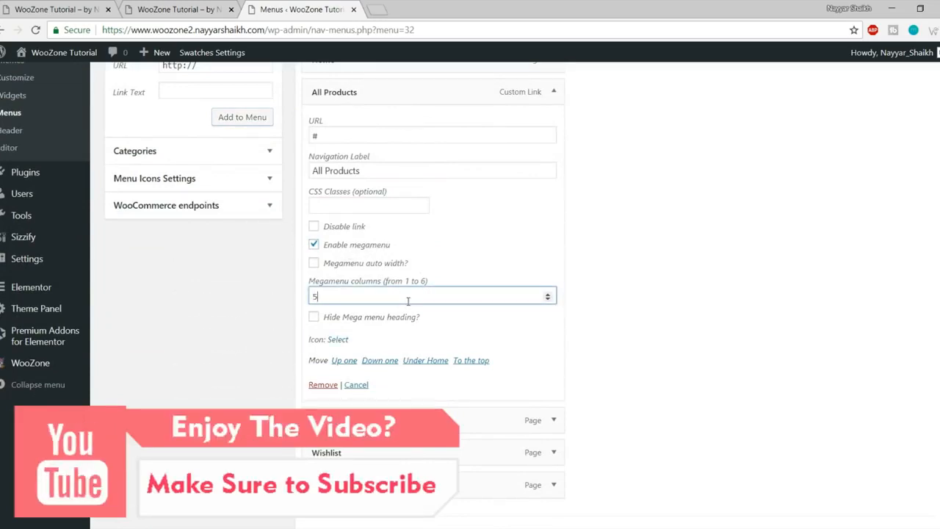
pyautogui.click(553, 92)
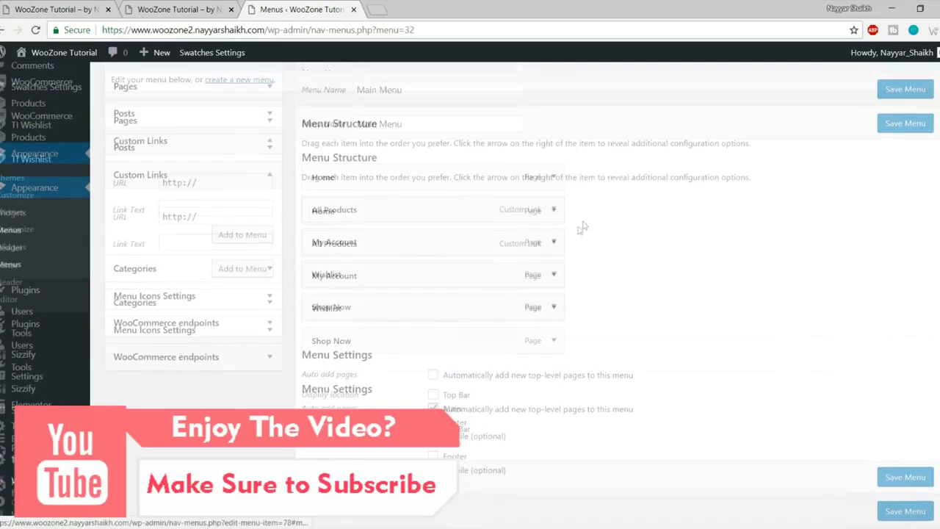
# Step: Start a new custom link for Bag by clearing the URL field's placeholder
pyautogui.click(222, 230)
pyautogui.tripleClick(223, 230)
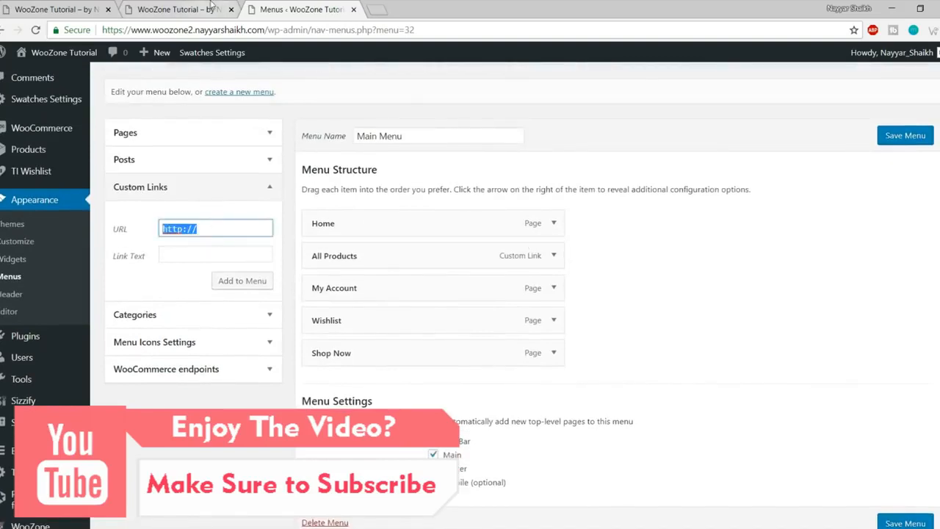
pyautogui.press('Tab')
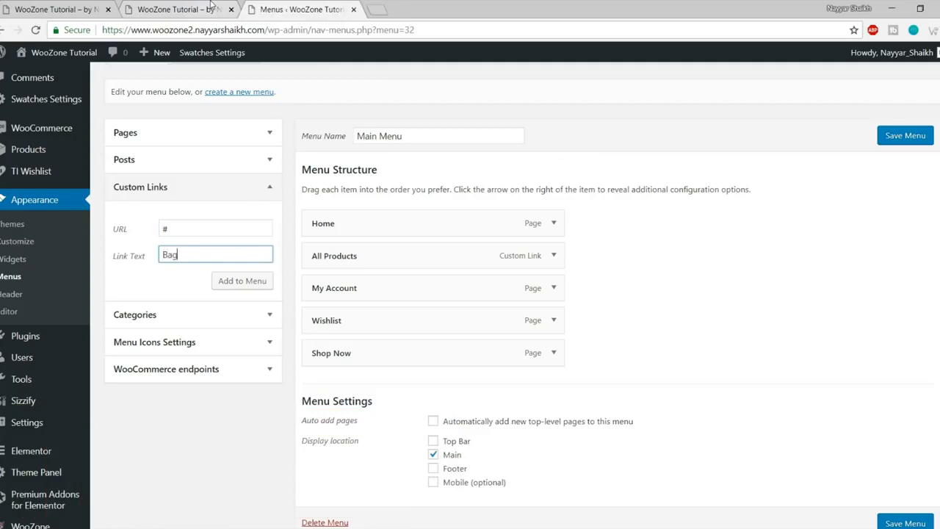
# Step: Add Bags and Shirts custom links and nest them under All Products
pyautogui.click(224, 281)
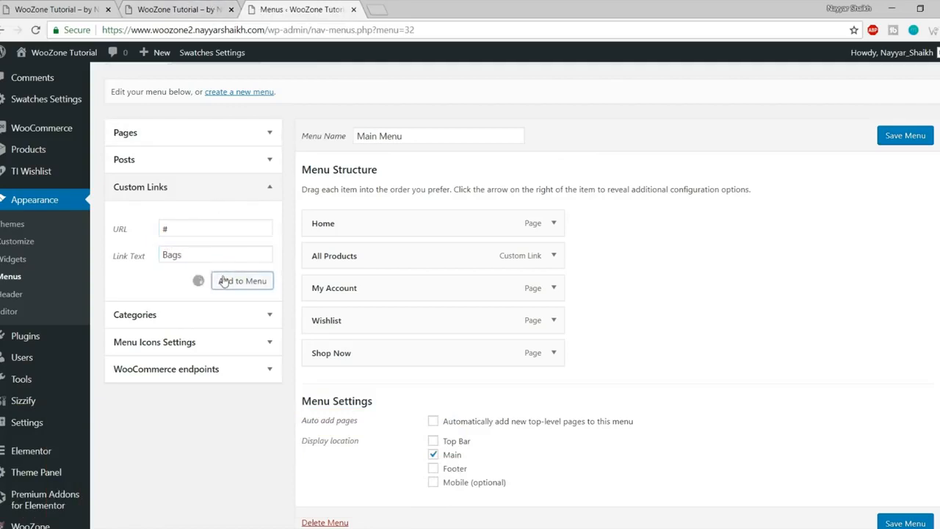
pyautogui.scroll(-2, 229, 232)
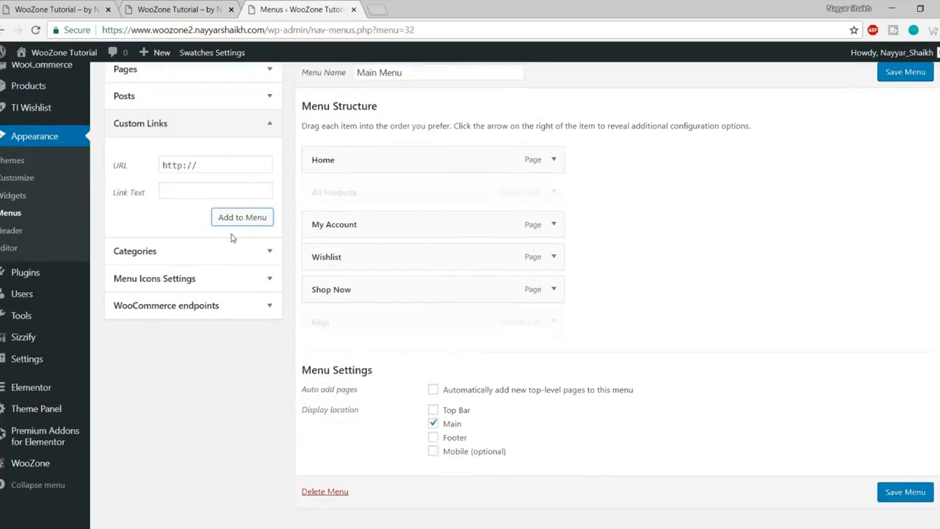
pyautogui.moveTo(376, 323); pyautogui.dragTo(394, 212)
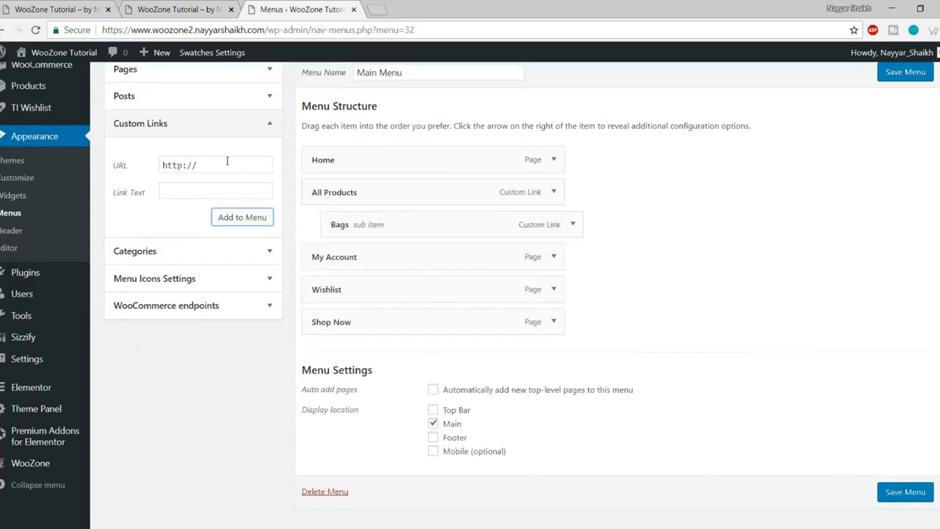
pyautogui.click(122, 167)
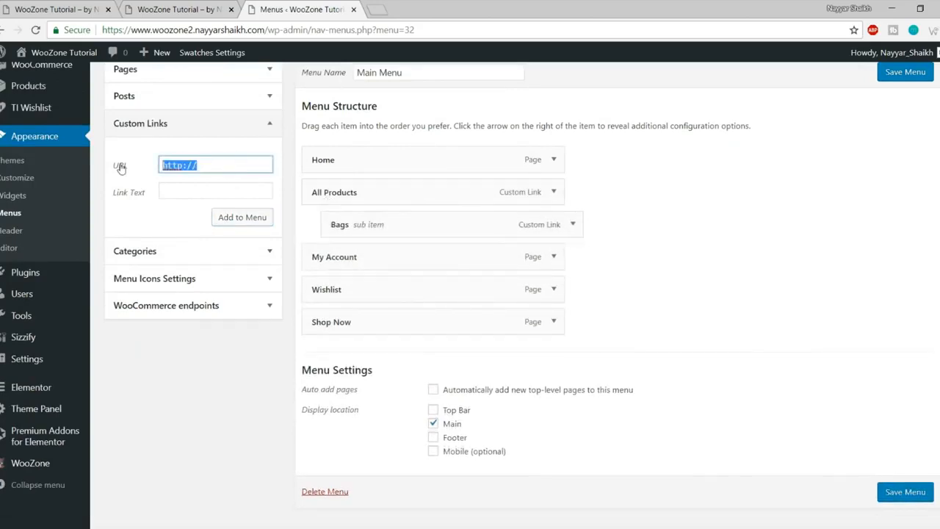
pyautogui.write('s')
pyautogui.hotkey('ctrl', 'a')
pyautogui.hotkey('ctrl', 'x')
pyautogui.click(192, 192)
pyautogui.hotkey('ctrl', 'v')
pyautogui.click(183, 158)
pyautogui.click(248, 226)
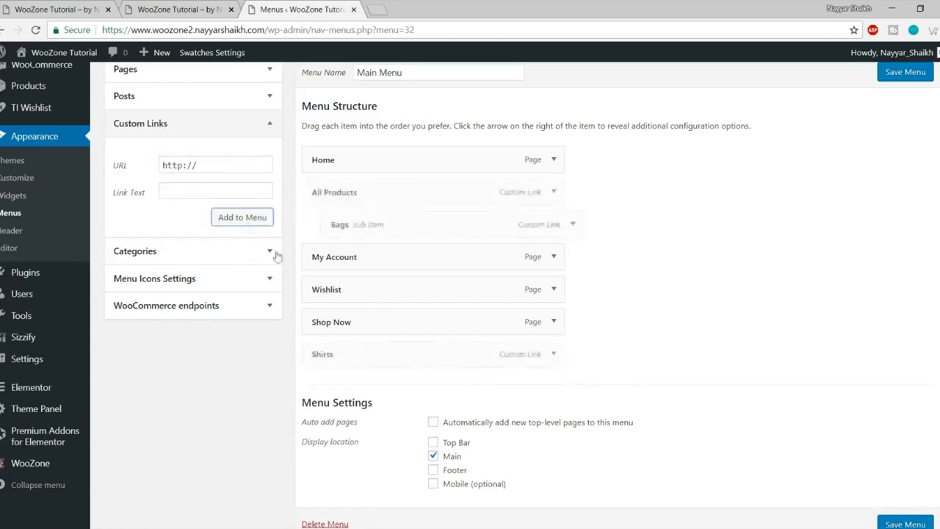
pyautogui.moveTo(393, 356); pyautogui.dragTo(392, 260)
# Step: Add Shoes and Sunglasses custom links with URL # and nest them after Shirts
pyautogui.moveTo(216, 166); pyautogui.dragTo(136, 169)
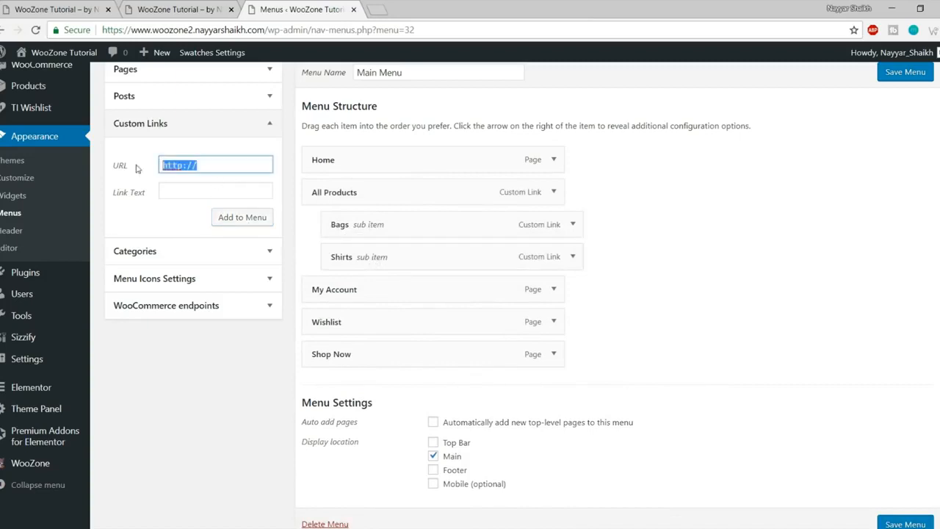
pyautogui.write('#')
pyautogui.press('Tab')
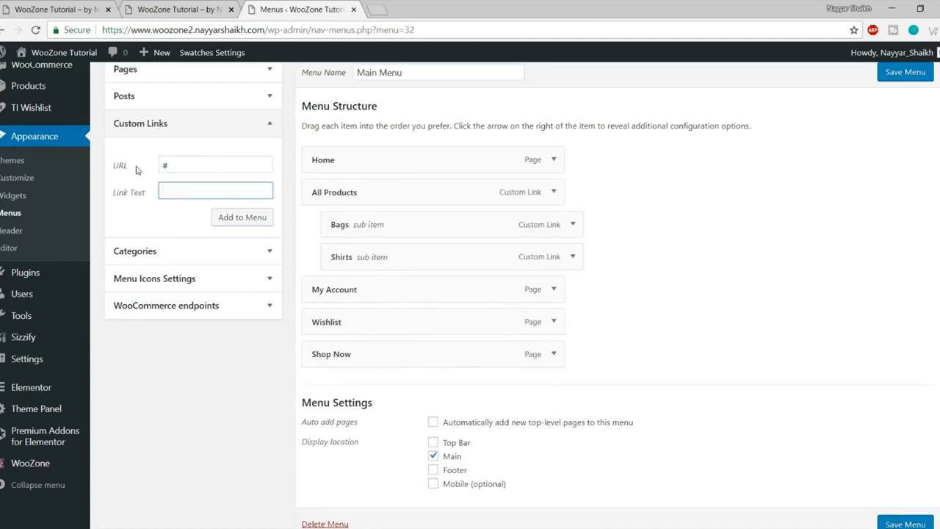
pyautogui.click(216, 218)
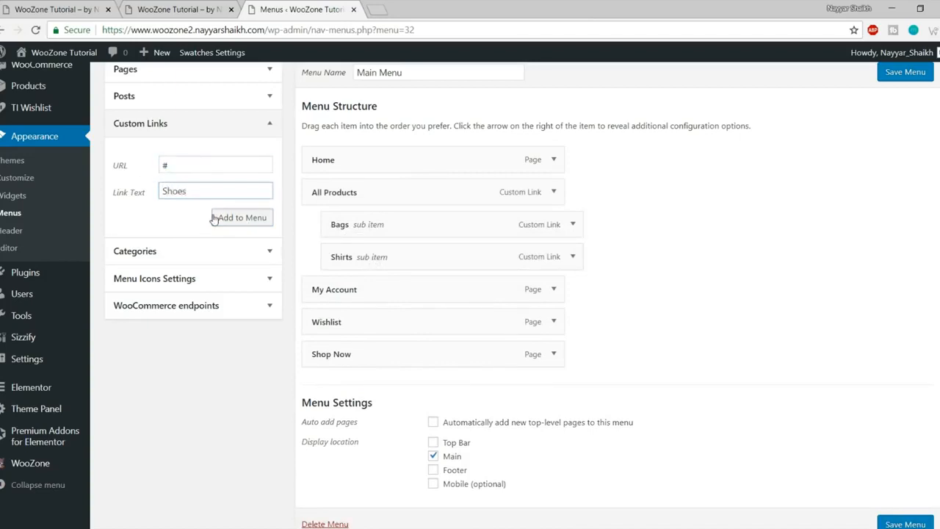
pyautogui.moveTo(367, 386); pyautogui.dragTo(387, 295)
pyautogui.click(160, 165)
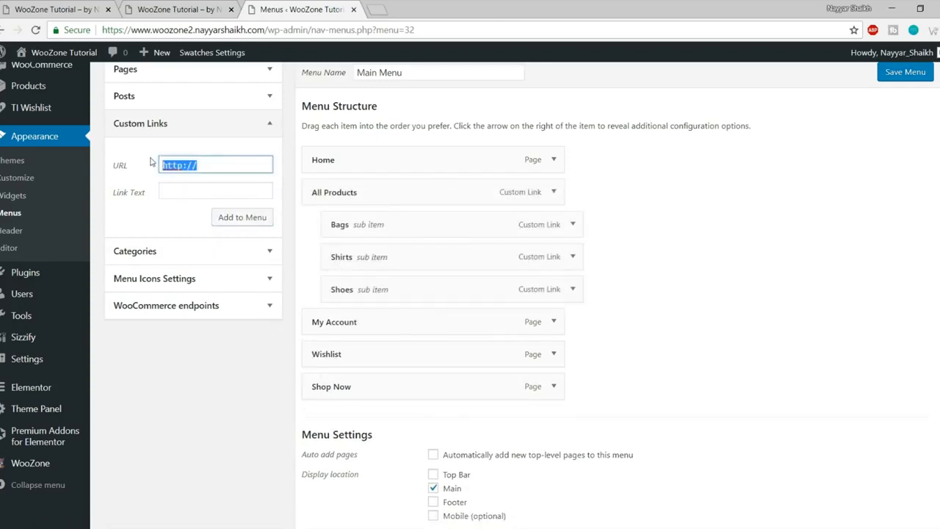
pyautogui.write('#')
pyautogui.press('Tab')
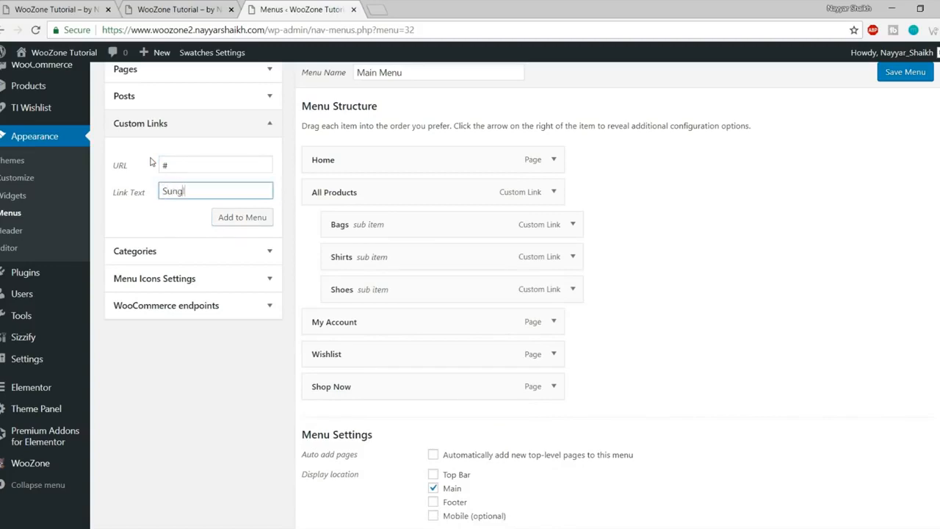
pyautogui.click(226, 217)
pyautogui.moveTo(366, 416); pyautogui.dragTo(381, 321)
# Step: Add a Column 5 custom link with URL # and nest it after Sunglasses
pyautogui.click(73, 8)
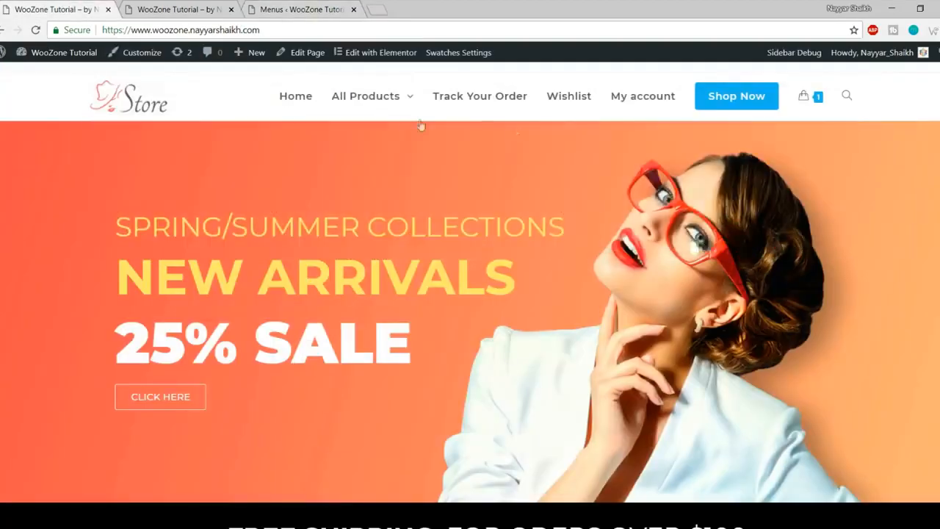
pyautogui.moveTo(359, 116)
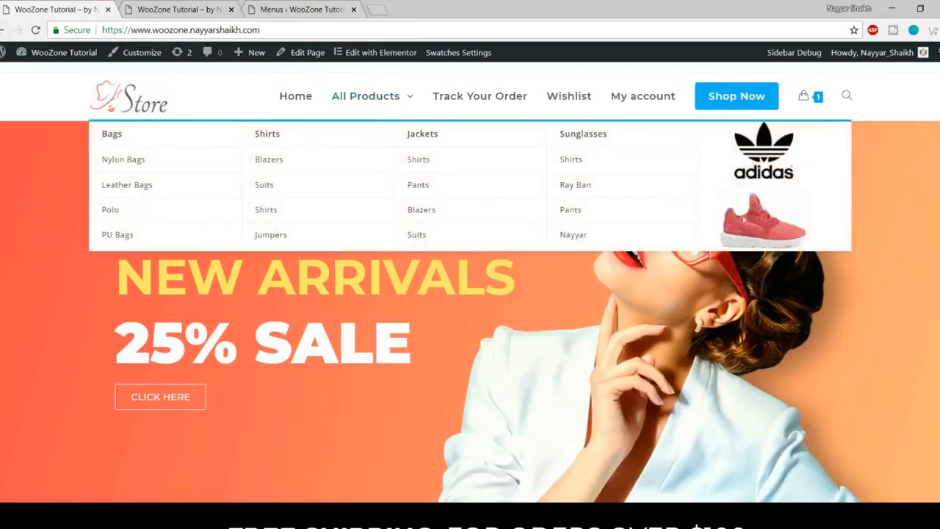
pyautogui.click(181, 7)
pyautogui.click(301, 9)
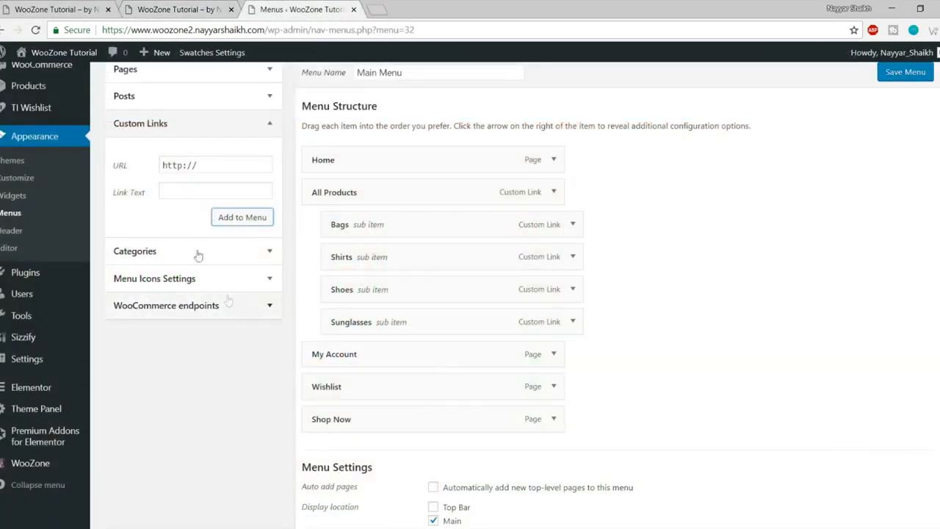
pyautogui.moveTo(205, 165); pyautogui.dragTo(136, 170)
pyautogui.write('#')
pyautogui.press('Tab')
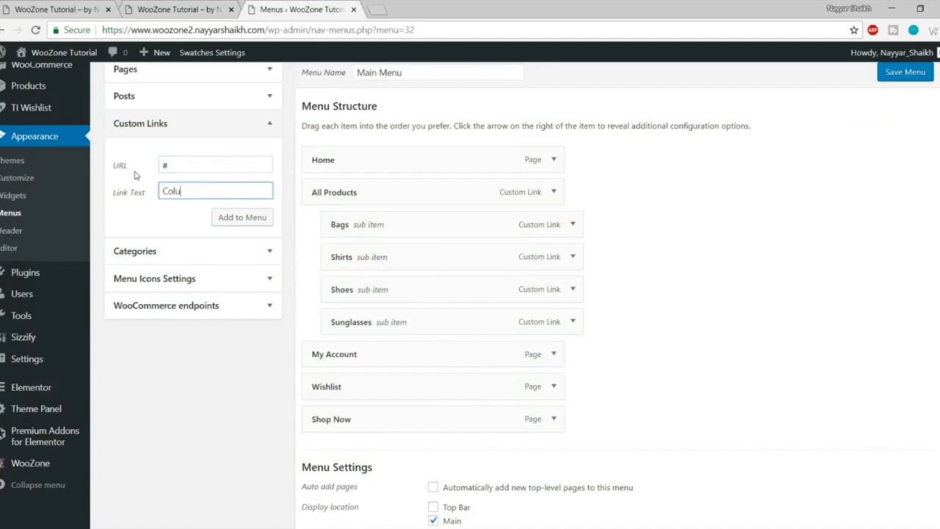
pyautogui.click(243, 219)
pyautogui.moveTo(347, 451); pyautogui.dragTo(368, 361)
pyautogui.scroll(-3, 780, 383)
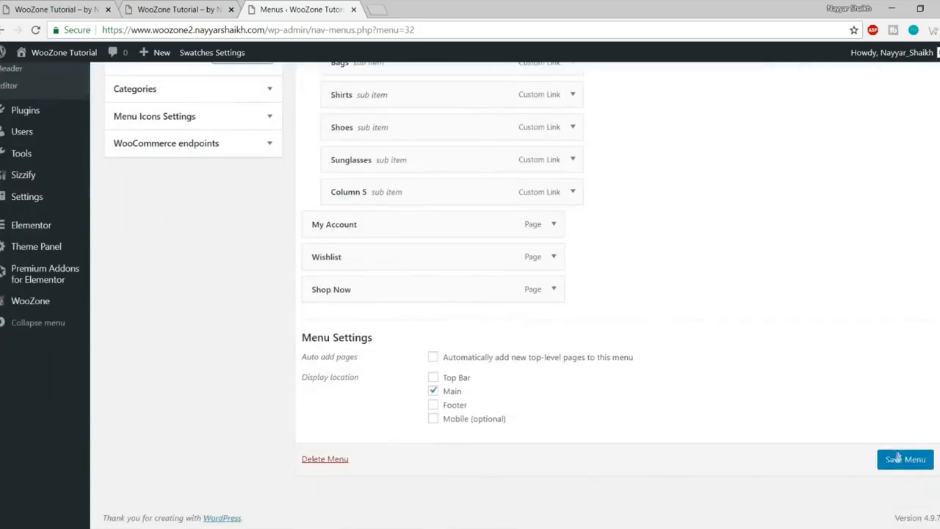
# Step: Save the Main Menu and confirm the five-column All Products megamenu on the reloaded storefront
pyautogui.click(897, 460)
pyautogui.click(147, 5)
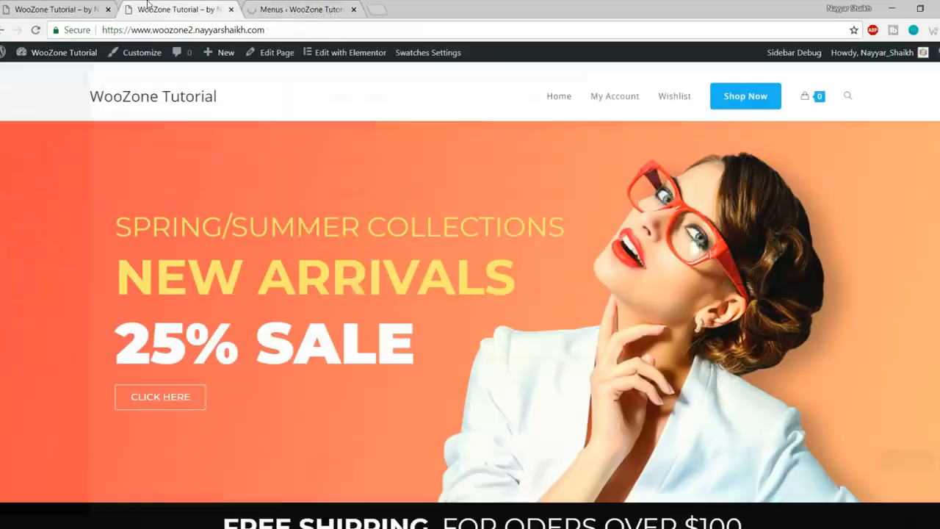
pyautogui.click(35, 31)
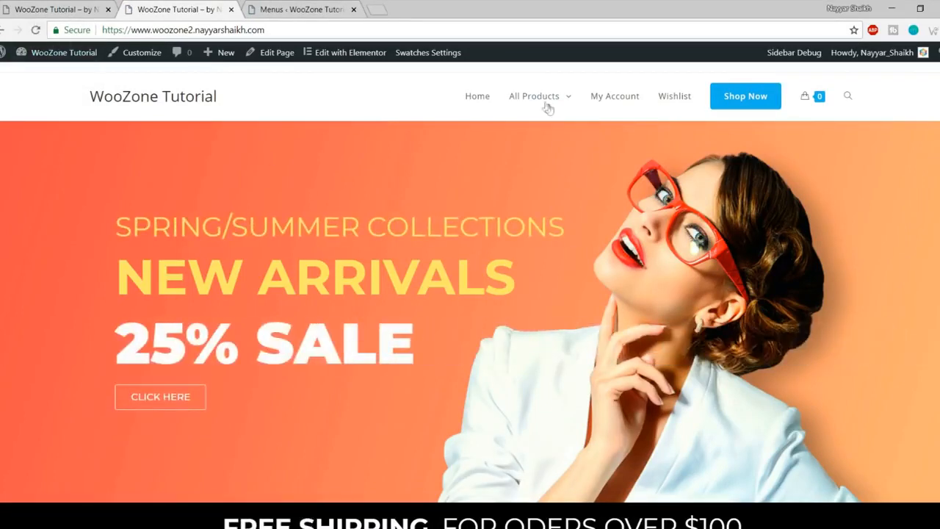
pyautogui.moveTo(543, 100)
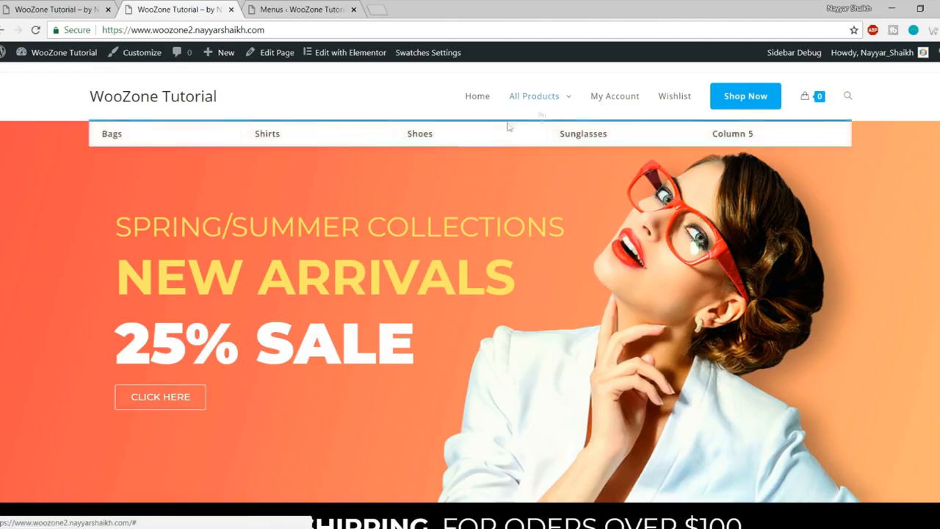
pyautogui.click(327, 8)
pyautogui.scroll(-4, 289, 172)
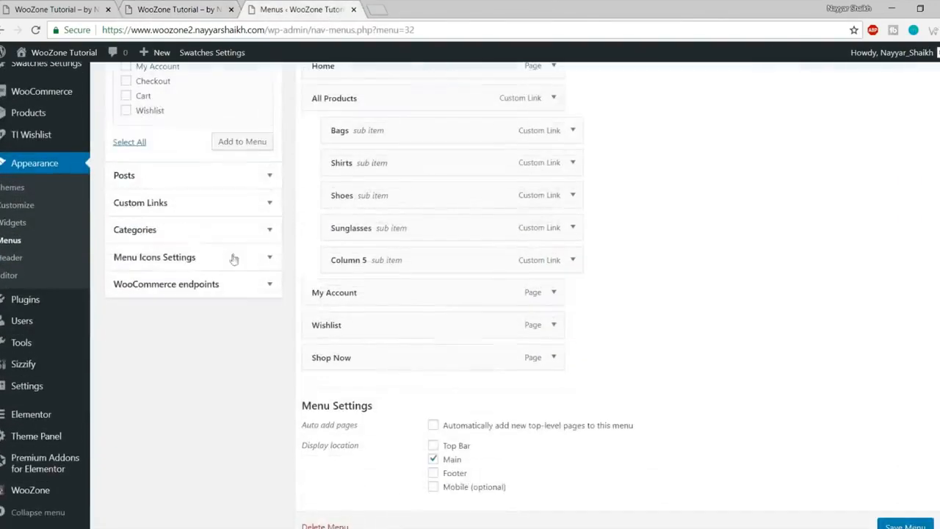
# Step: Set the Custom Links URL to # and open Product Categories in a new tab
pyautogui.click(207, 203)
pyautogui.scroll(3, 260, 254)
pyautogui.moveTo(228, 265); pyautogui.dragTo(115, 270)
pyautogui.write('#')
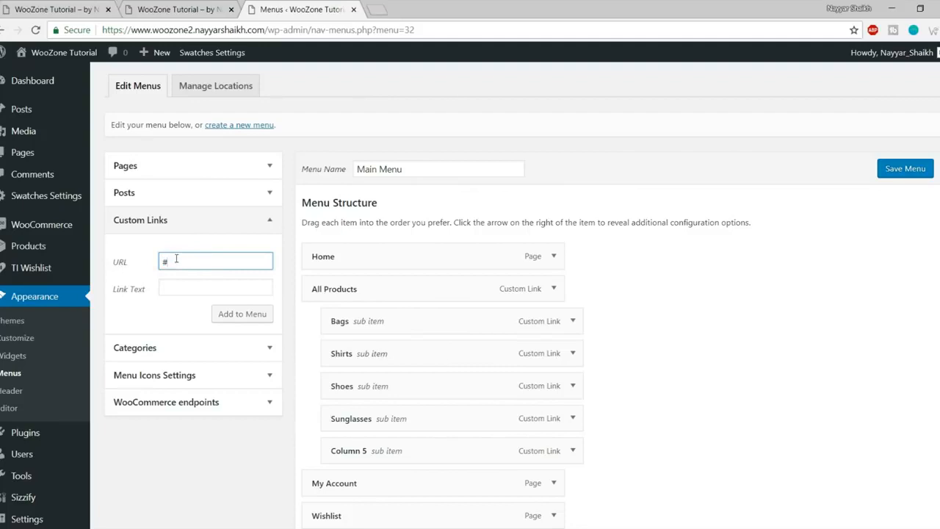
pyautogui.moveTo(193, 262); pyautogui.dragTo(109, 274)
pyautogui.moveTo(13, 250)
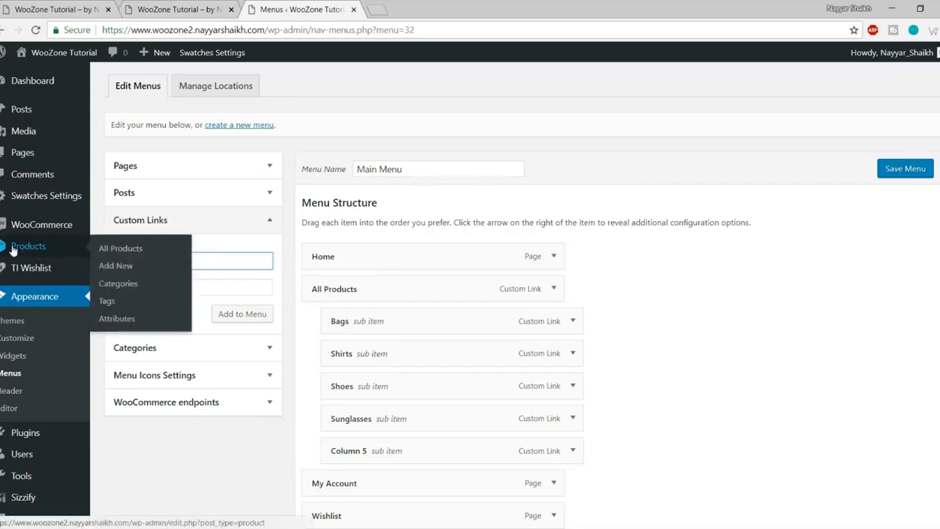
pyautogui.rightClick(130, 286)
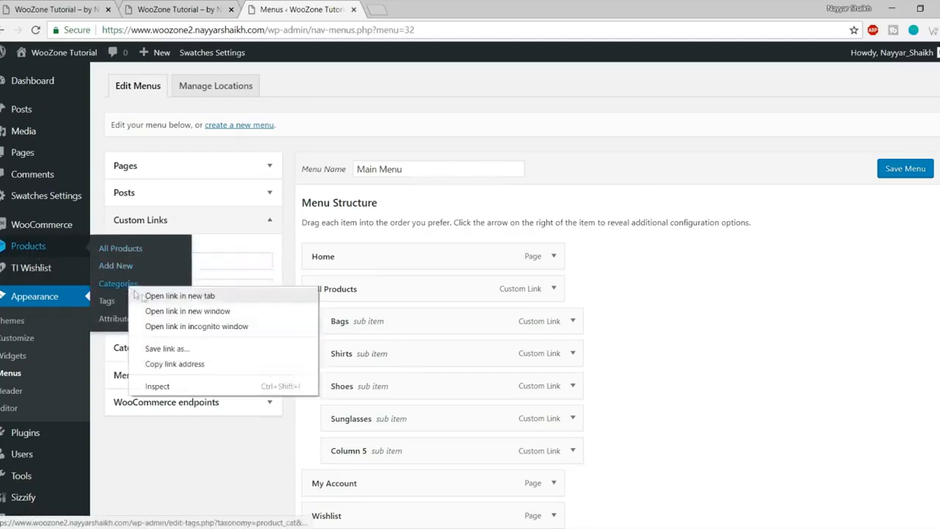
pyautogui.click(165, 295)
pyautogui.click(433, 15)
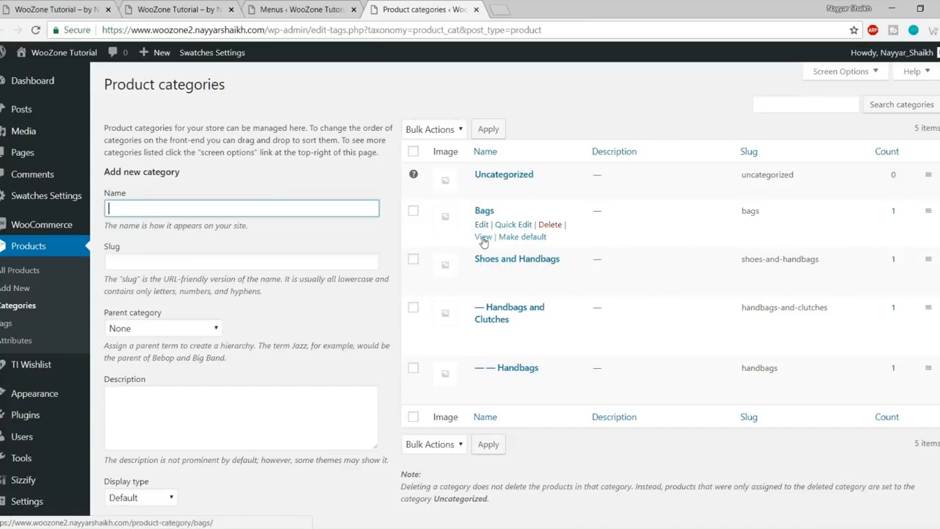
# Step: Copy the Bags category View link address into the Custom Links URL field
pyautogui.rightClick(483, 238)
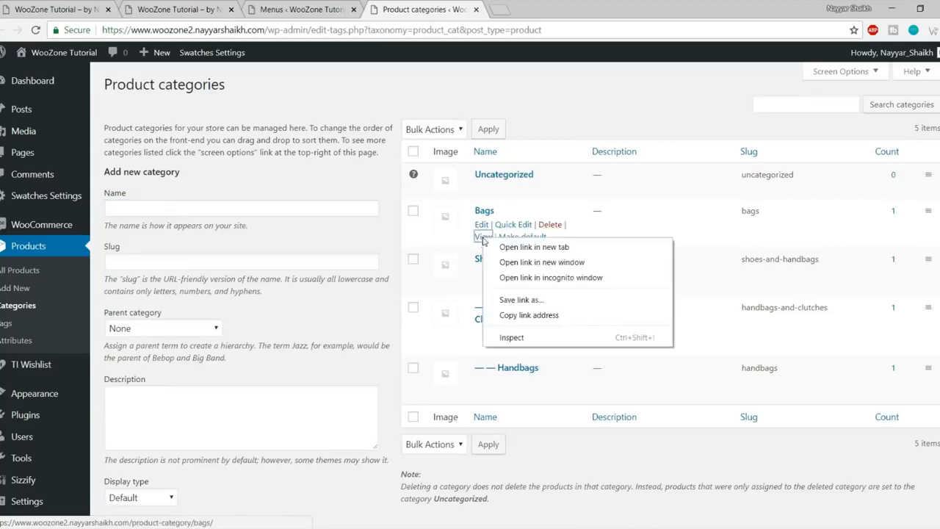
pyautogui.click(539, 314)
pyautogui.click(302, 9)
pyautogui.click(243, 260)
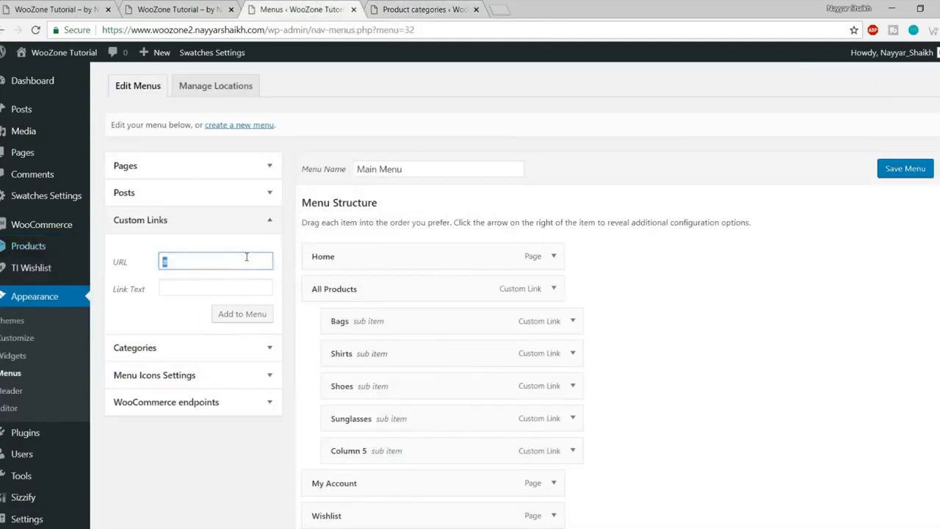
pyautogui.hotkey('ctrl', 'v')
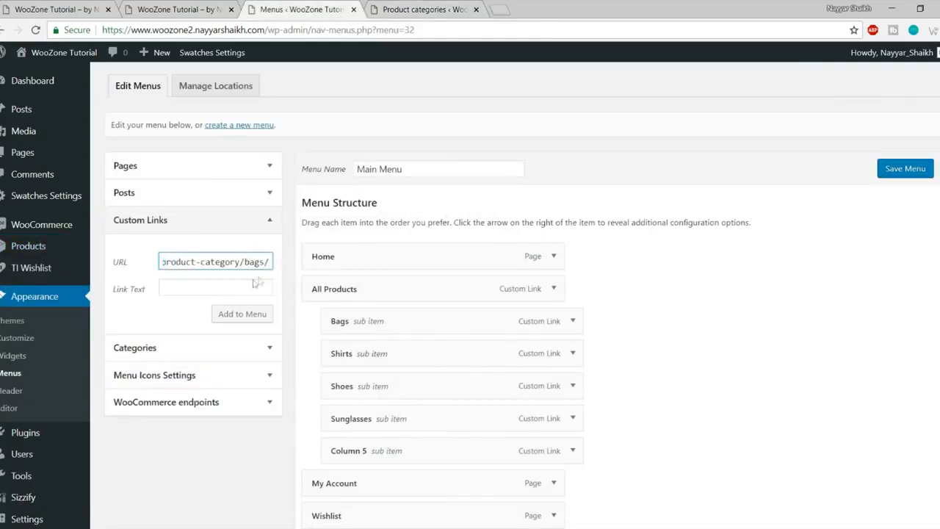
pyautogui.click(251, 281)
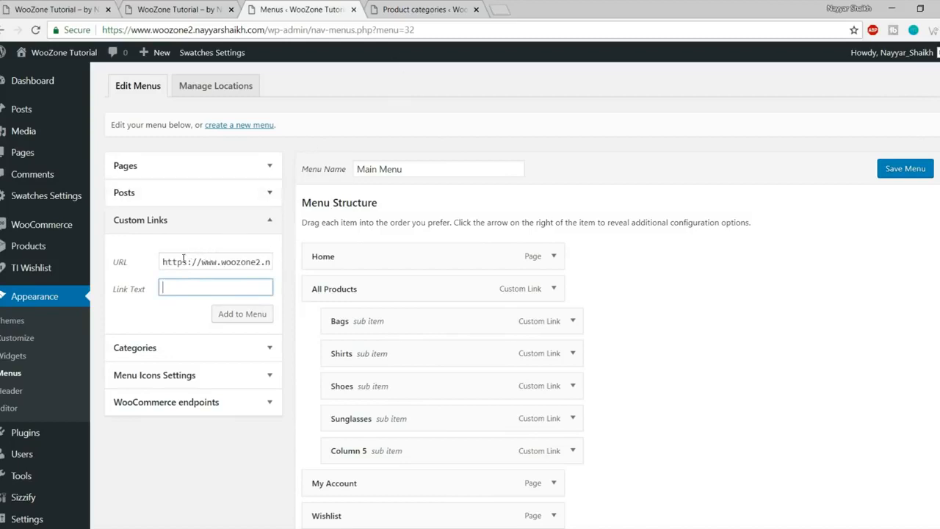
pyautogui.click(406, 7)
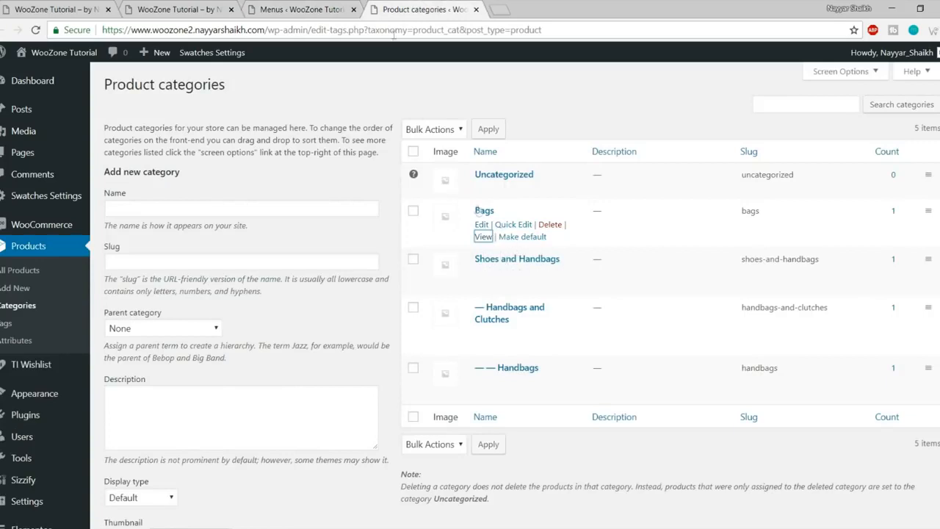
# Step: Add School Bags with the category URL and Nylon Bags with URL # as custom links
pyautogui.click(323, 9)
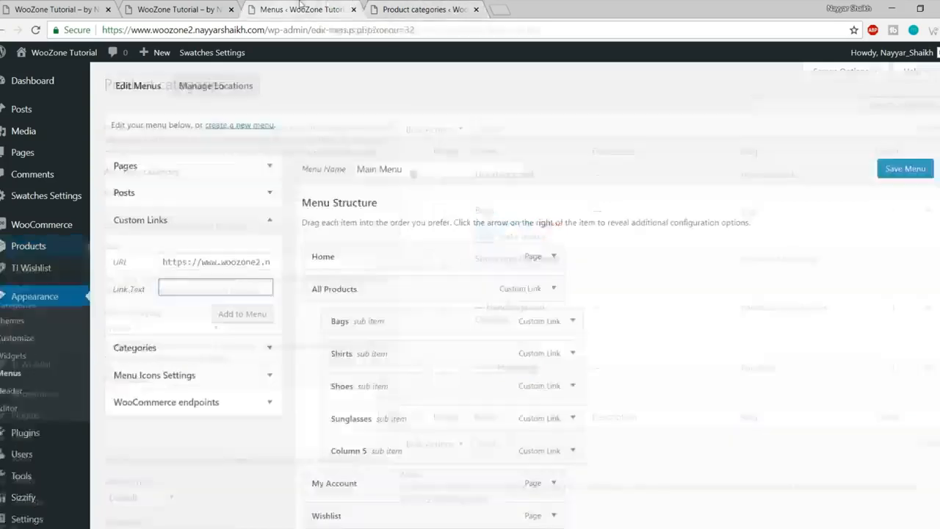
pyautogui.write('s')
pyautogui.click(231, 314)
pyautogui.tripleClick(219, 262)
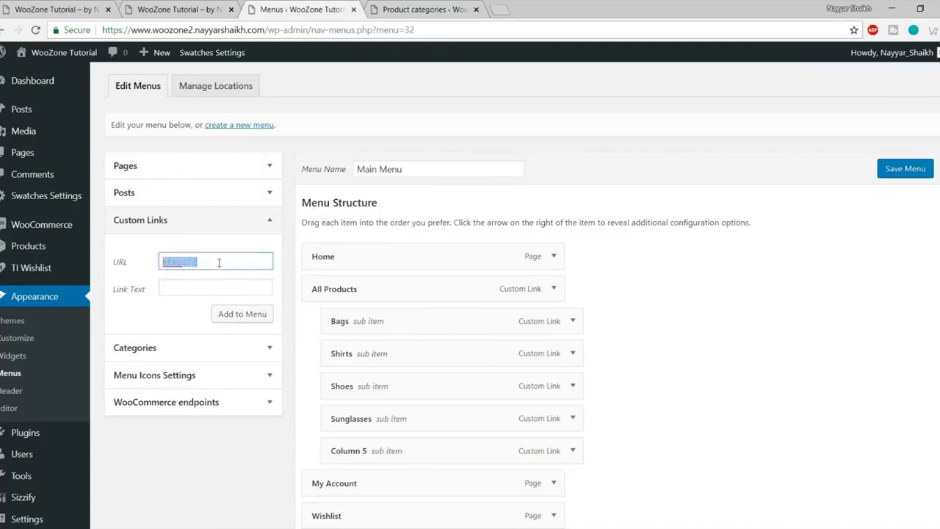
pyautogui.write('#')
pyautogui.press('Tab')
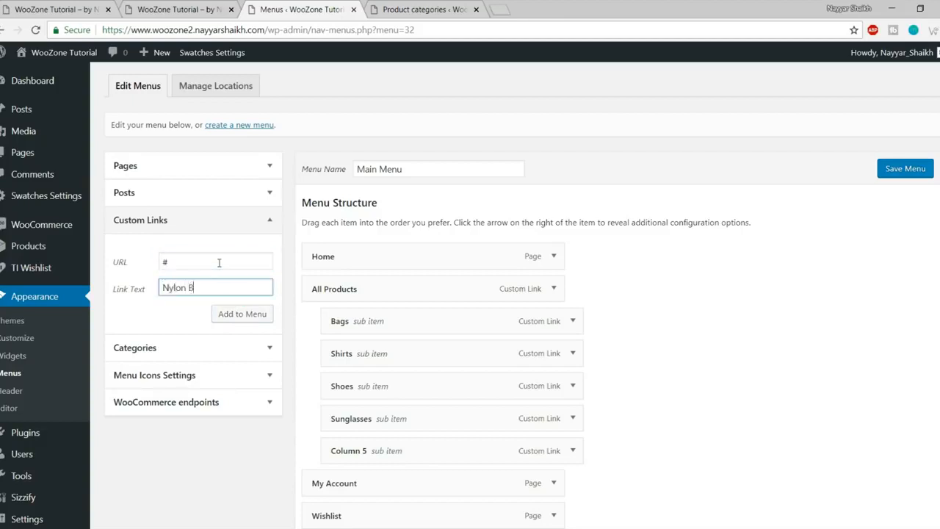
pyautogui.write('Nylon Bags')
pyautogui.click(245, 315)
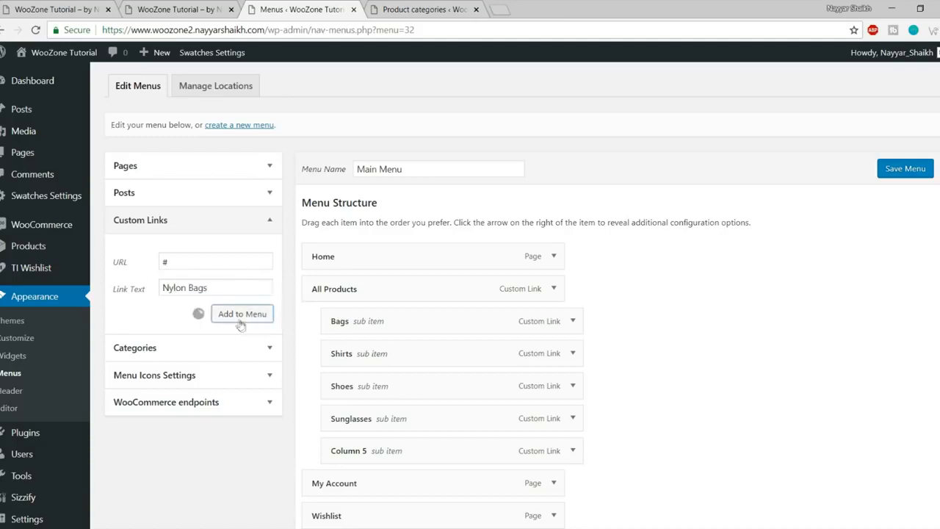
# Step: Add Jeans Bags and Bags custom links, each with URL #
pyautogui.tripleClick(208, 261)
pyautogui.write('#')
pyautogui.press('Tab')
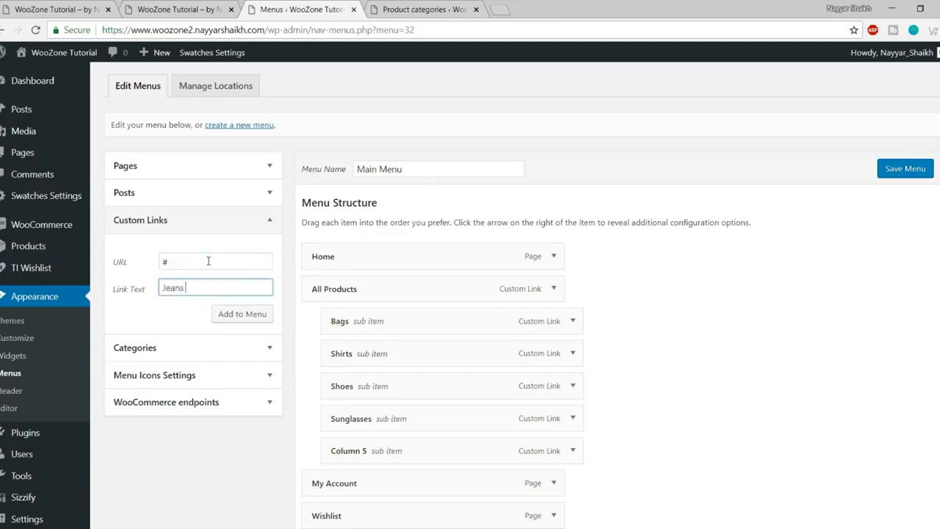
pyautogui.write('Jeans Bags')
pyautogui.click(241, 314)
pyautogui.tripleClick(211, 262)
pyautogui.write('#')
pyautogui.press('Tab')
pyautogui.write('Bags')
pyautogui.click(246, 315)
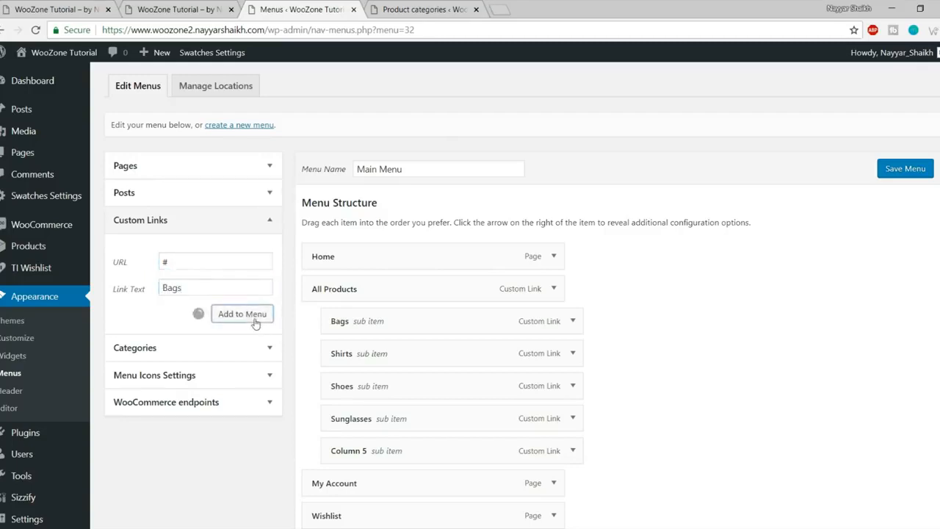
# Step: Add a PU Bags custom link with URL #
pyautogui.tripleClick(223, 259)
pyautogui.write('#')
pyautogui.press('Tab')
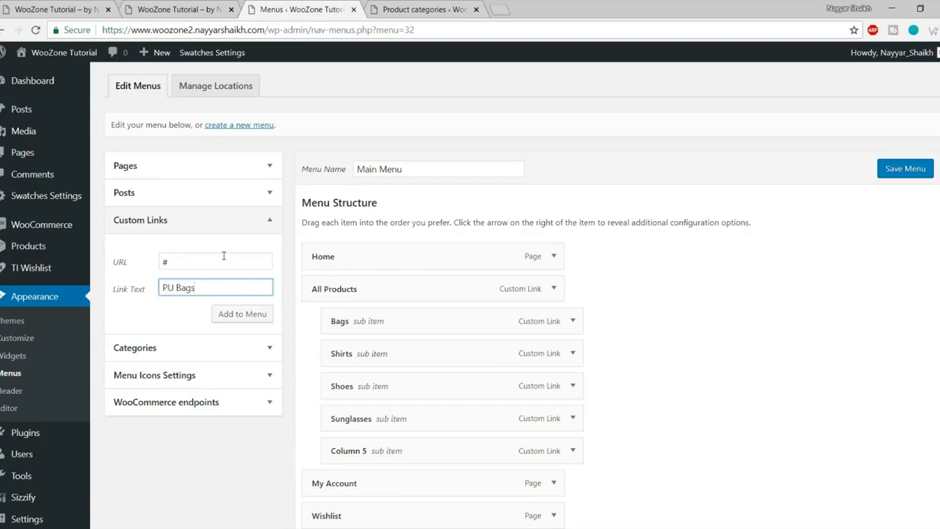
pyautogui.click(234, 312)
# Step: Indent Nylon Bags, Jeans Bags, School Bags and the second Bags link under the Bags sub item
pyautogui.scroll(-3, 279, 321)
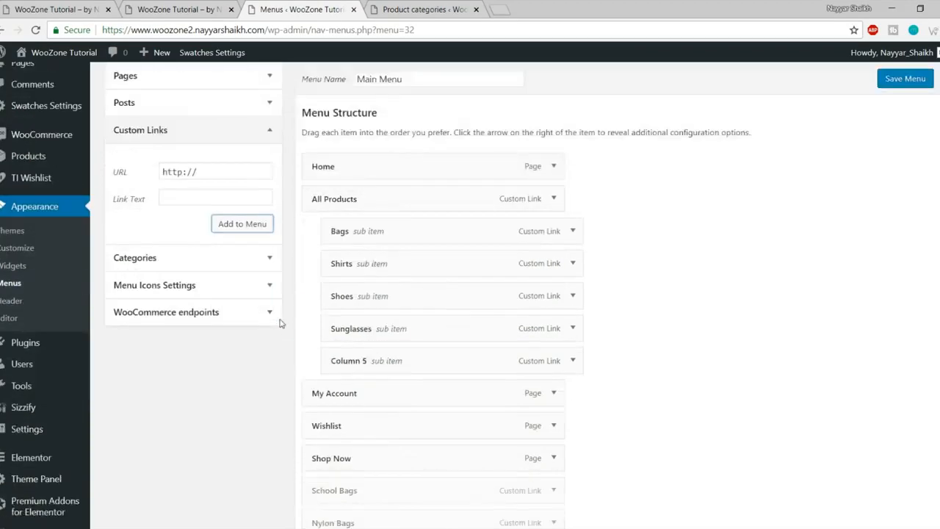
pyautogui.scroll(-1, 350, 387)
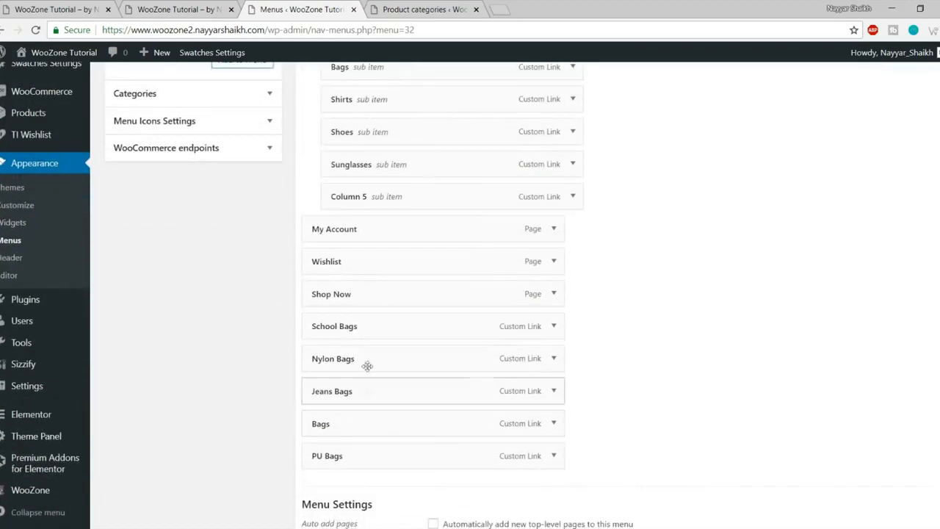
pyautogui.moveTo(364, 360); pyautogui.dragTo(410, 94)
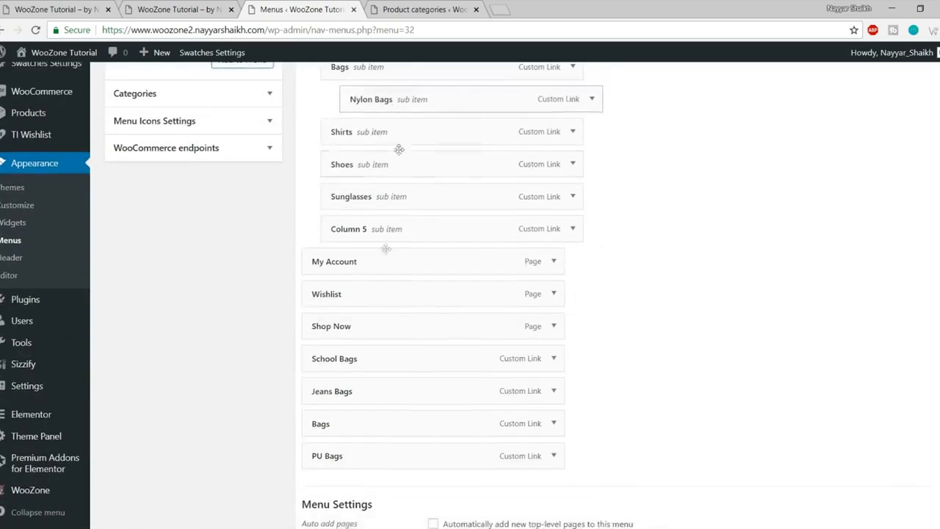
pyautogui.moveTo(361, 402); pyautogui.dragTo(405, 139)
pyautogui.moveTo(352, 392); pyautogui.dragTo(394, 172)
pyautogui.moveTo(372, 428); pyautogui.dragTo(419, 198)
pyautogui.moveTo(360, 466); pyautogui.dragTo(408, 240)
pyautogui.scroll(2, 434, 254)
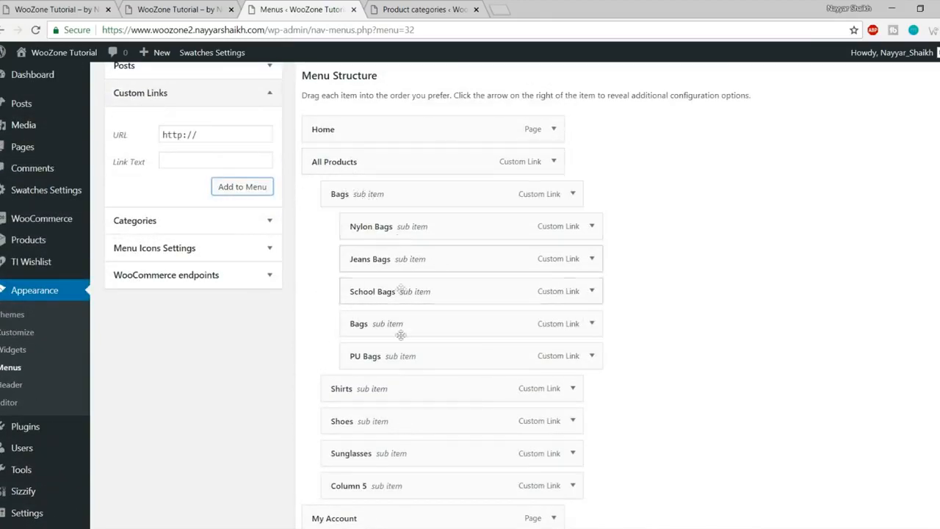
pyautogui.scroll(-4, 423, 323)
# Step: Save the Main Menu and check the Bags column on the reloaded storefront
pyautogui.click(912, 502)
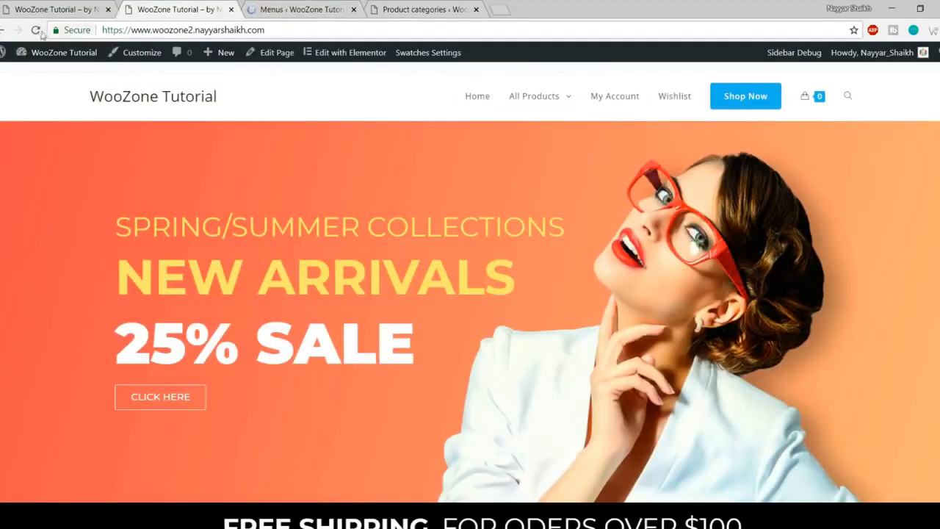
pyautogui.click(34, 31)
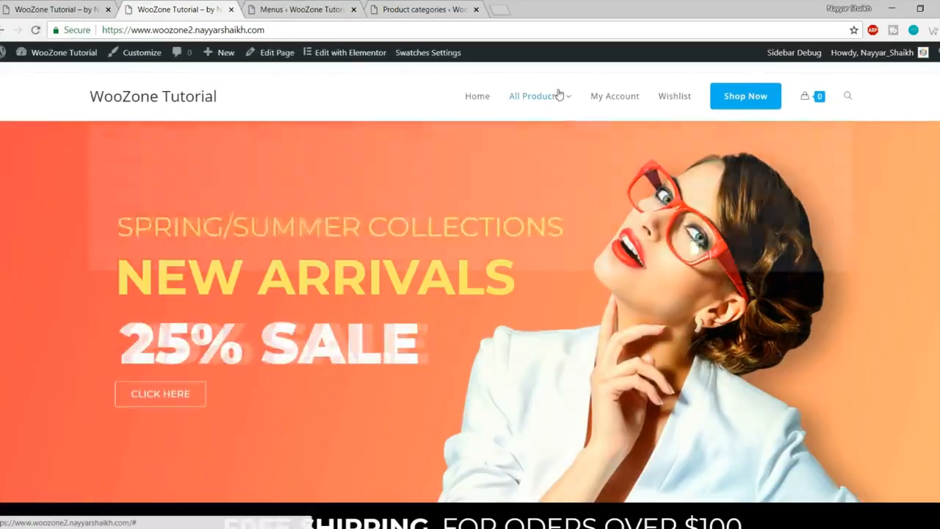
pyautogui.moveTo(558, 94)
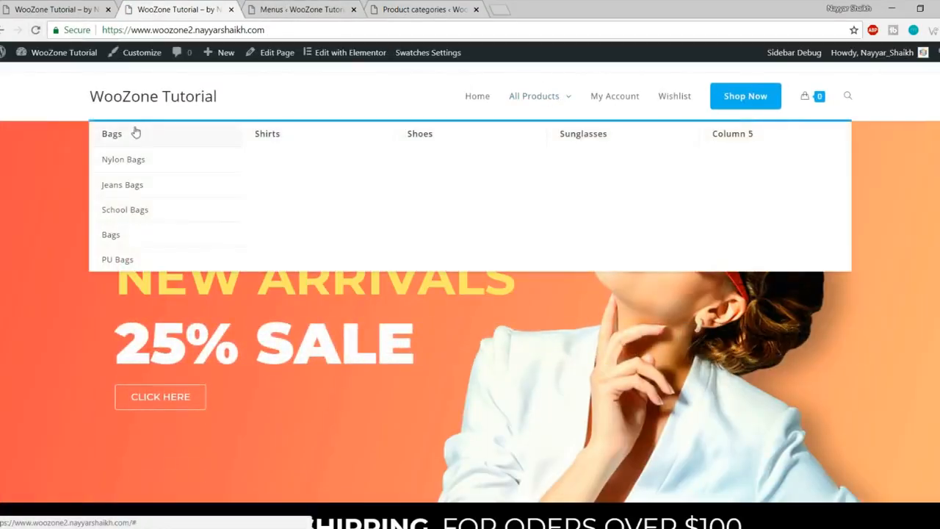
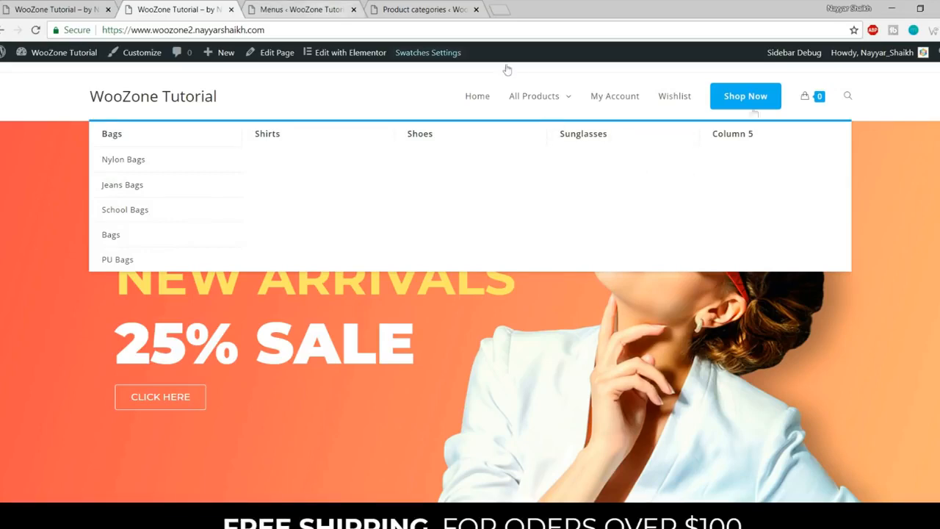
# Step: Compare the reference store's All Products mega menu with the tutorial site's, then return to Menus admin
pyautogui.click(88, 6)
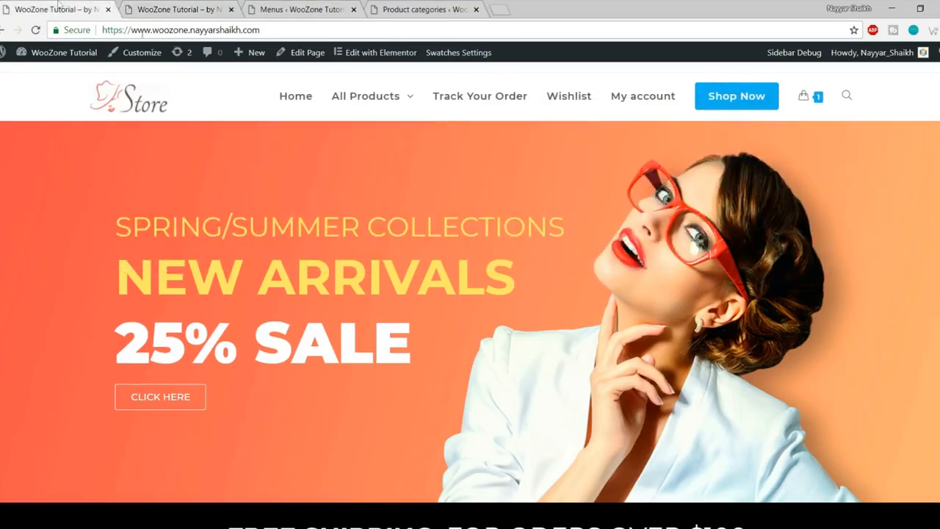
pyautogui.moveTo(360, 95)
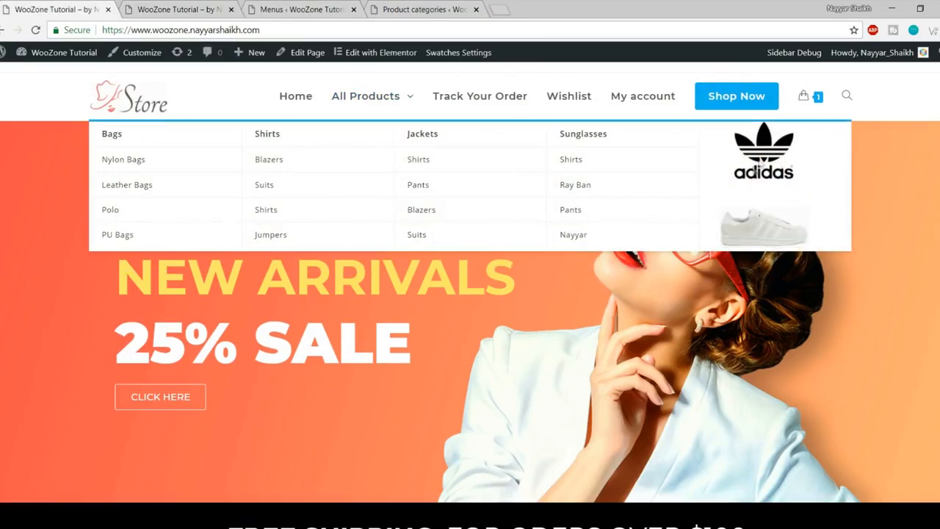
pyautogui.click(145, 7)
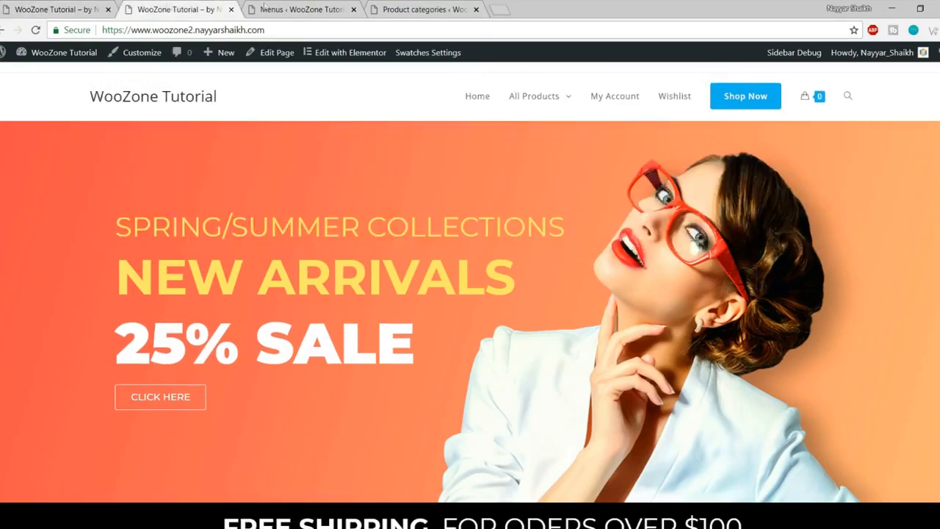
pyautogui.click(299, 8)
# Step: Create a custom sidebar named Menu Column 5 and reload the Widgets page to list it
pyautogui.scroll(-1, 634, 210)
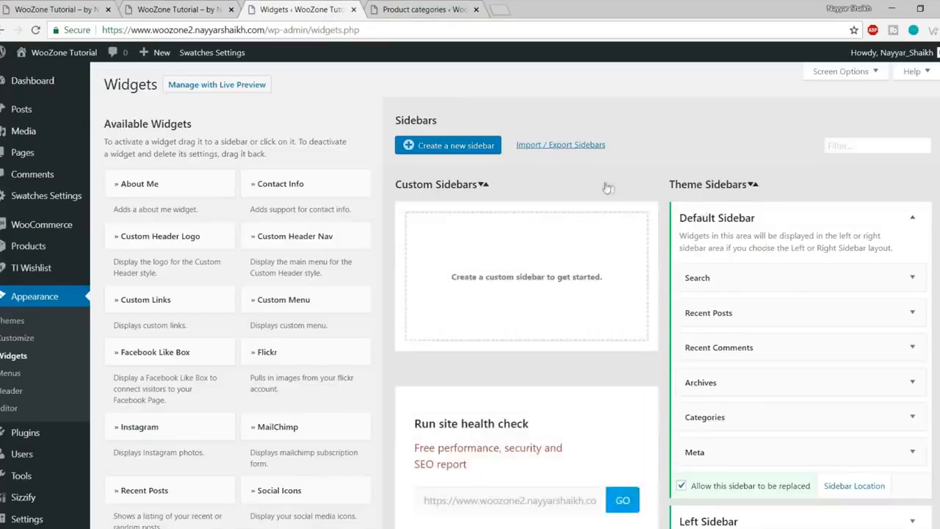
pyautogui.scroll(-1, 558, 165)
pyautogui.scroll(1, 499, 154)
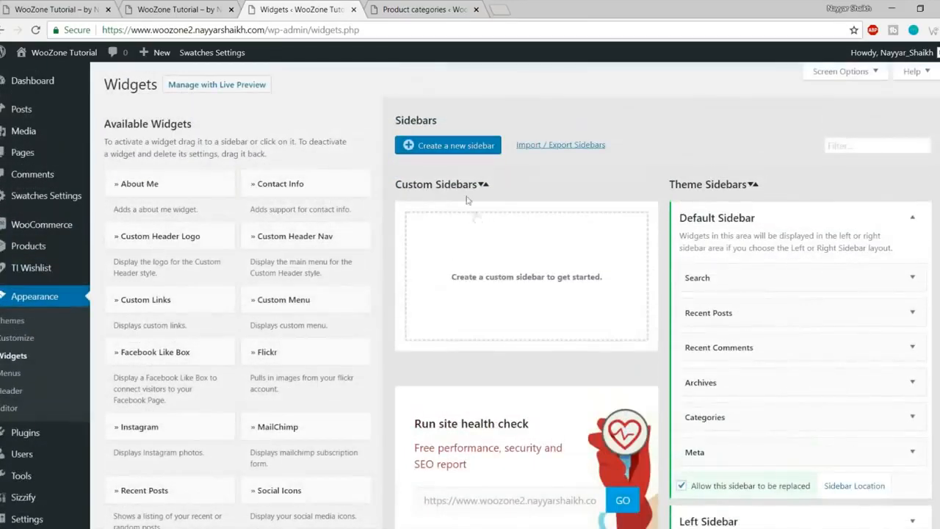
pyautogui.click(451, 147)
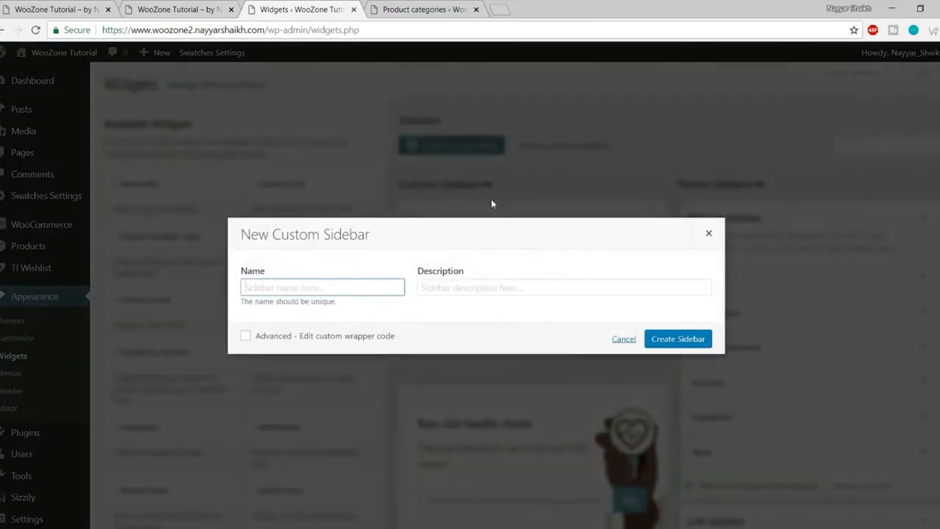
pyautogui.write('Column 5')
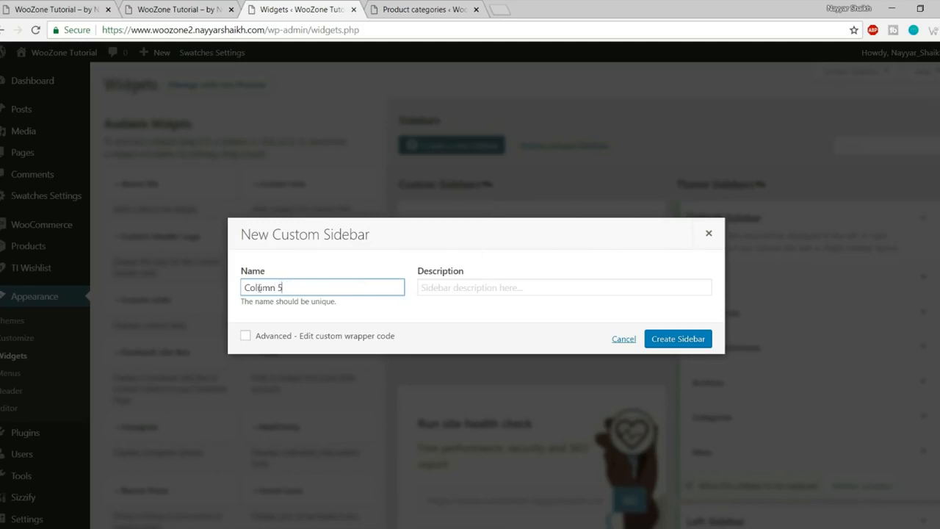
pyautogui.write('Menu')
pyautogui.click(663, 342)
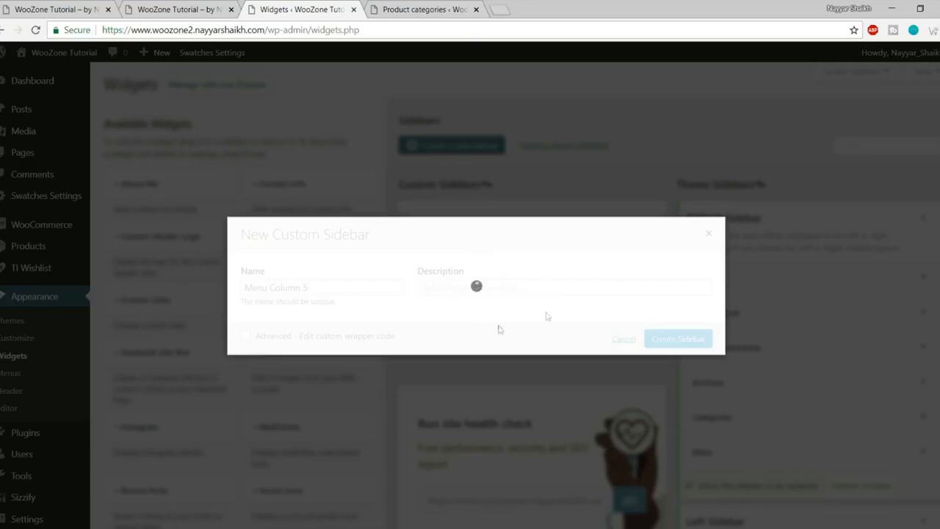
pyautogui.click(452, 30)
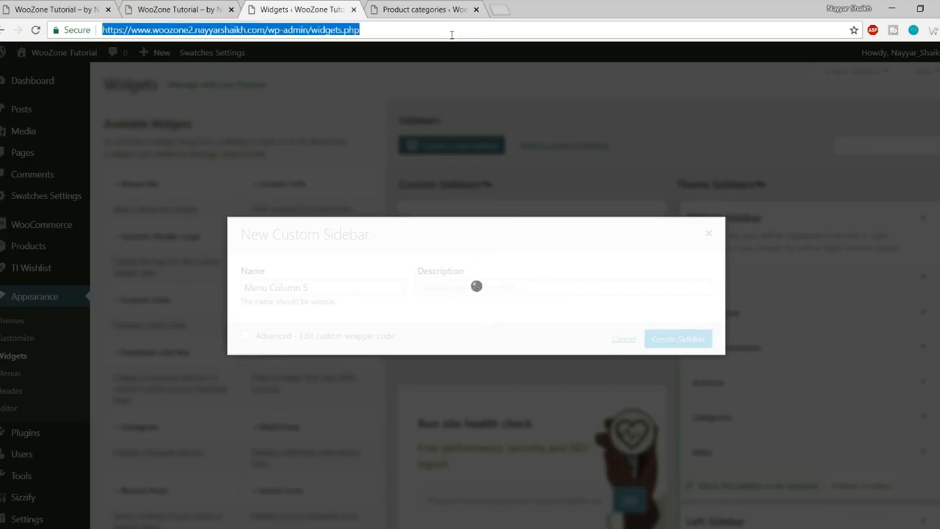
pyautogui.press('Return')
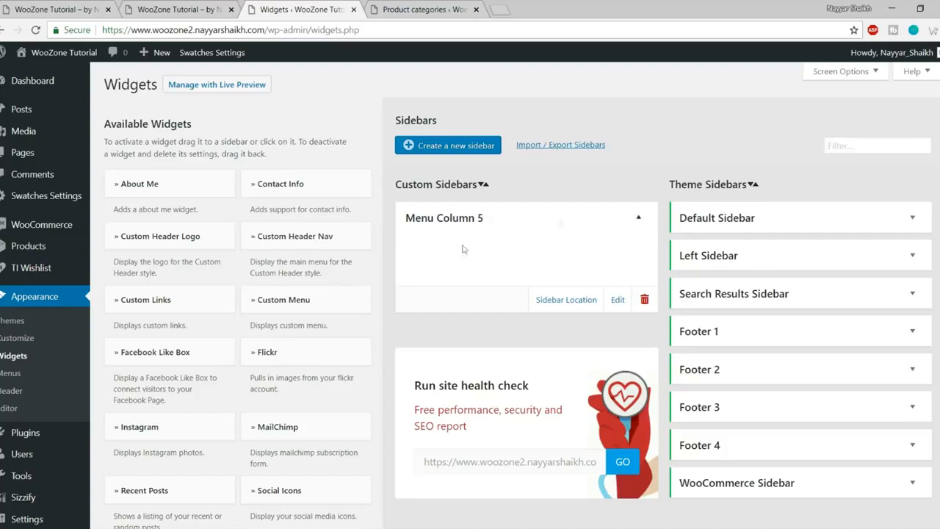
# Step: Add an Image widget to Menu Column 5 with the uploaded shoes-image and save it
pyautogui.scroll(-15, 365, 281)
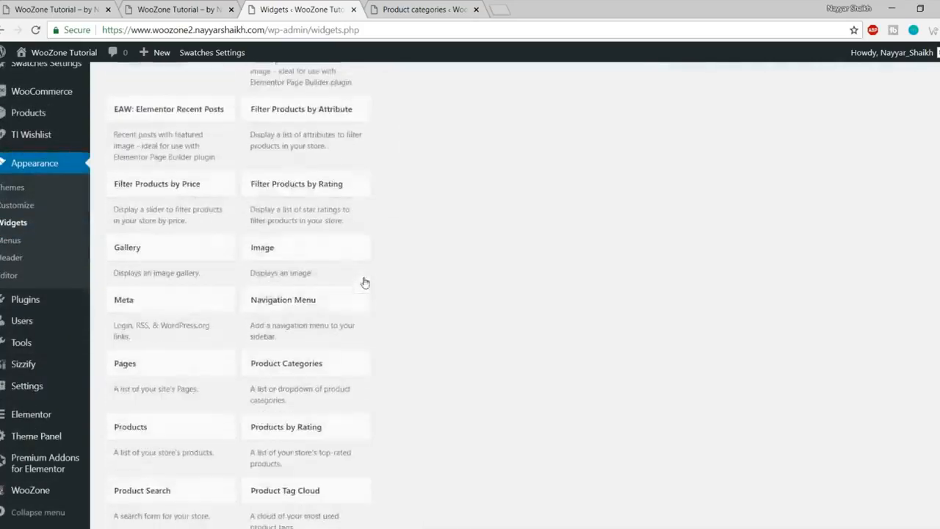
pyautogui.scroll(5, 363, 281)
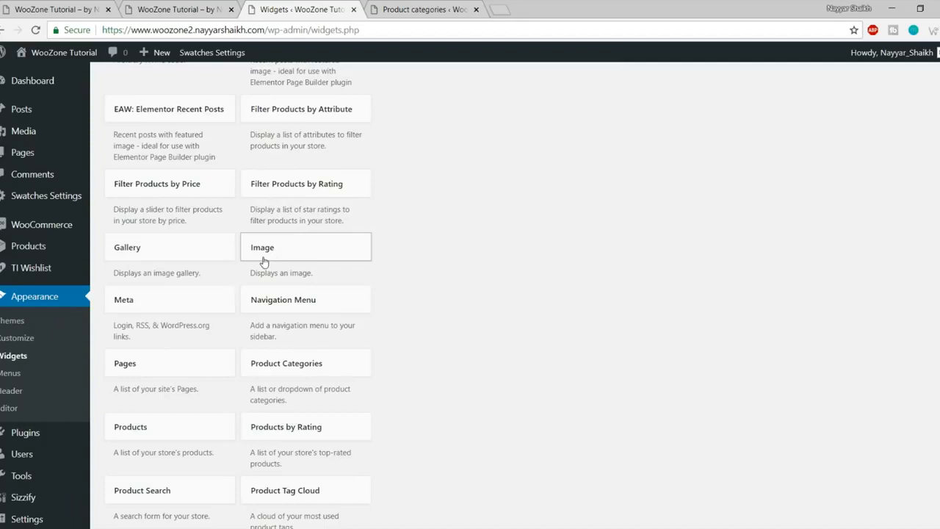
pyautogui.click(299, 260)
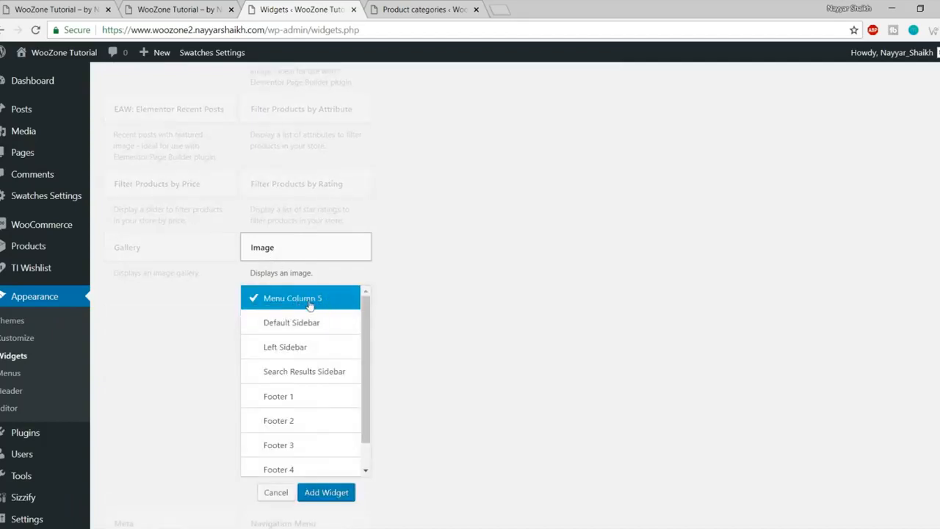
pyautogui.click(336, 491)
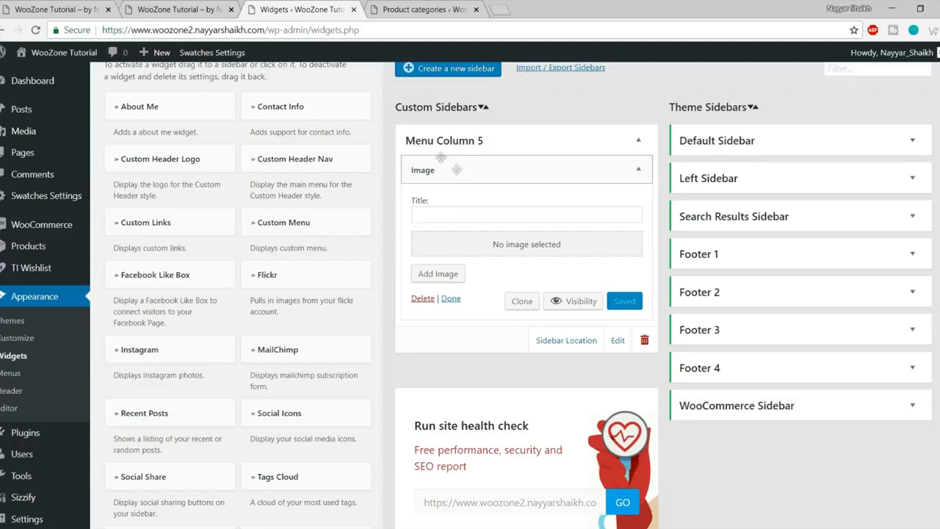
pyautogui.click(531, 248)
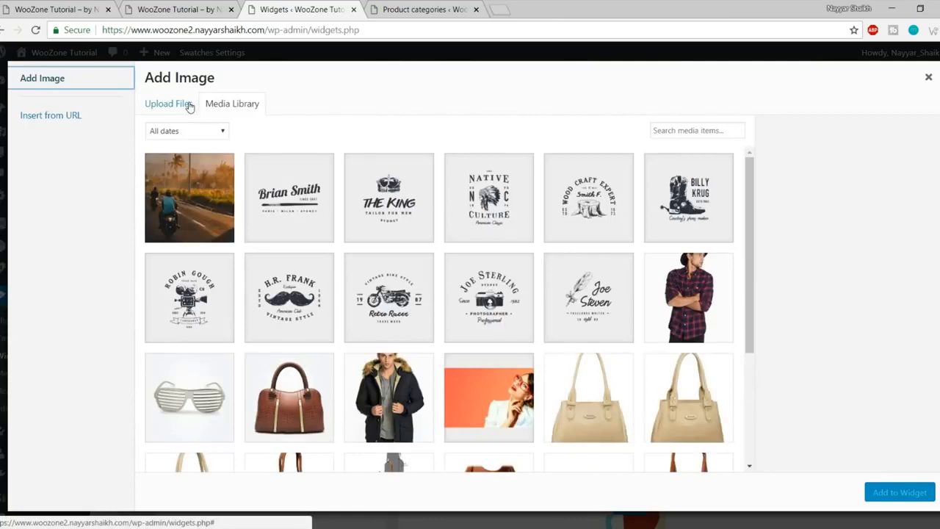
pyautogui.click(190, 106)
pyautogui.click(564, 294)
pyautogui.scroll(-2, 373, 165)
pyautogui.click(350, 199)
pyautogui.click(380, 288)
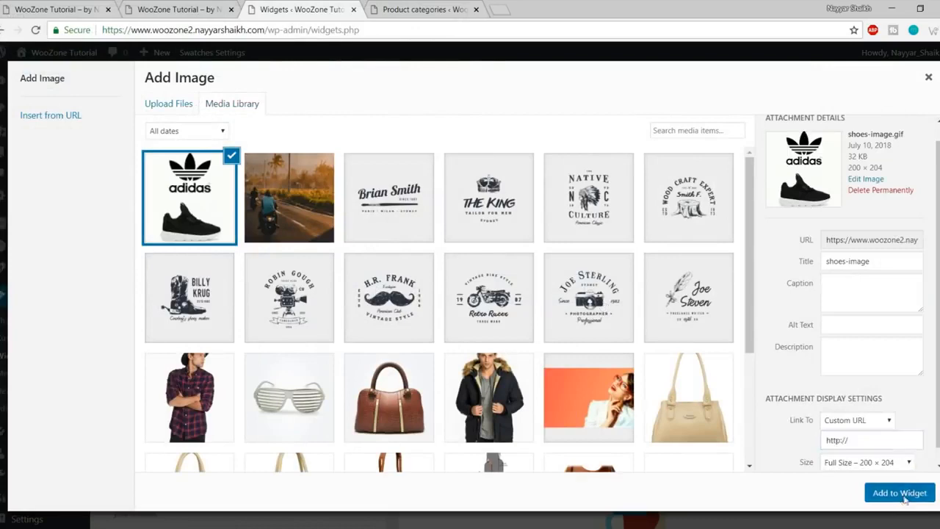
pyautogui.click(903, 492)
pyautogui.click(626, 445)
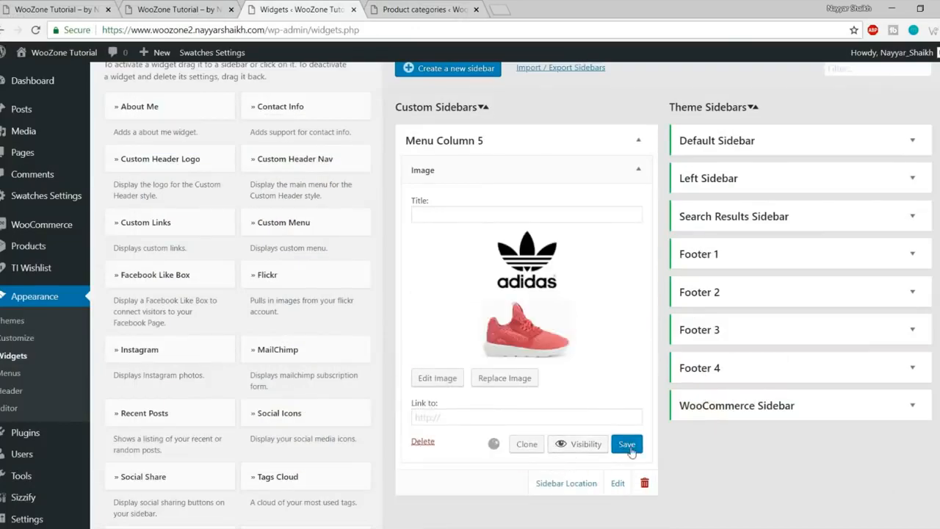
# Step: Glance at the storefront, then go to Appearance > Menus
pyautogui.click(216, 6)
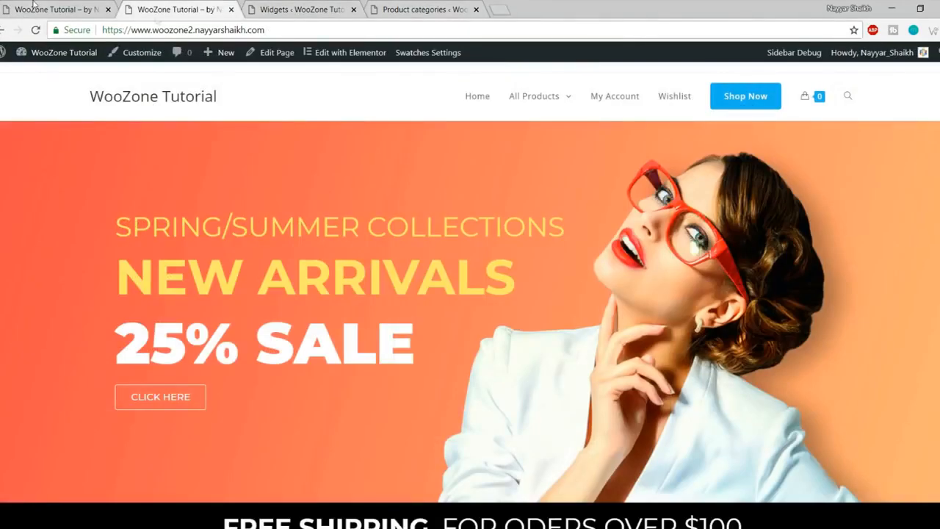
pyautogui.click(301, 9)
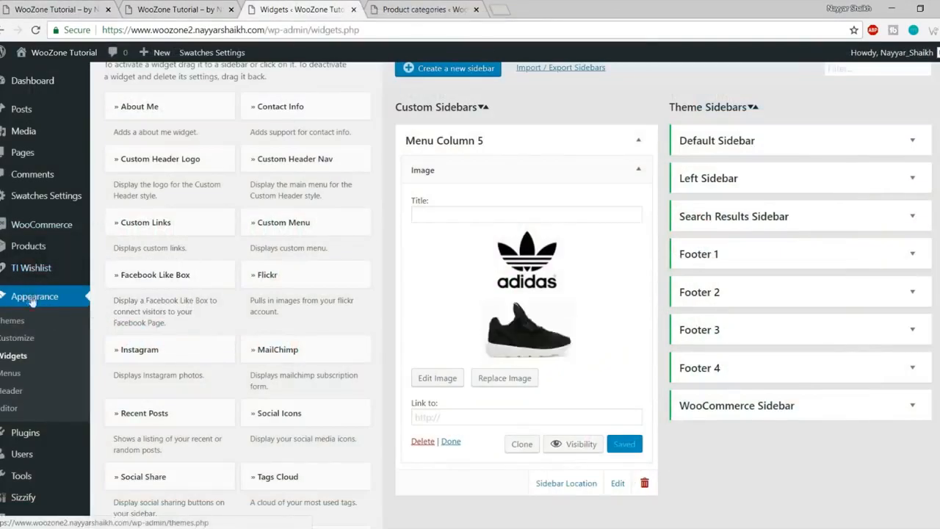
pyautogui.click(26, 376)
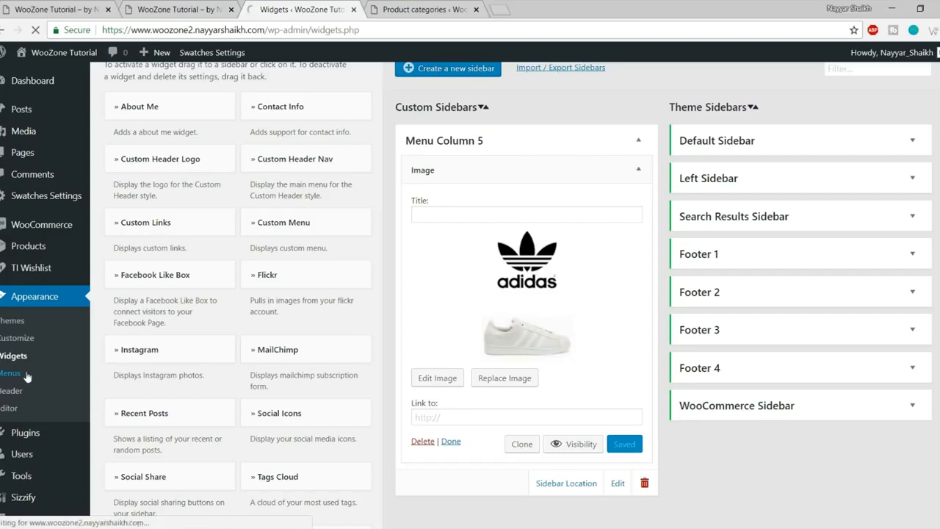
pyautogui.scroll(-4, 613, 328)
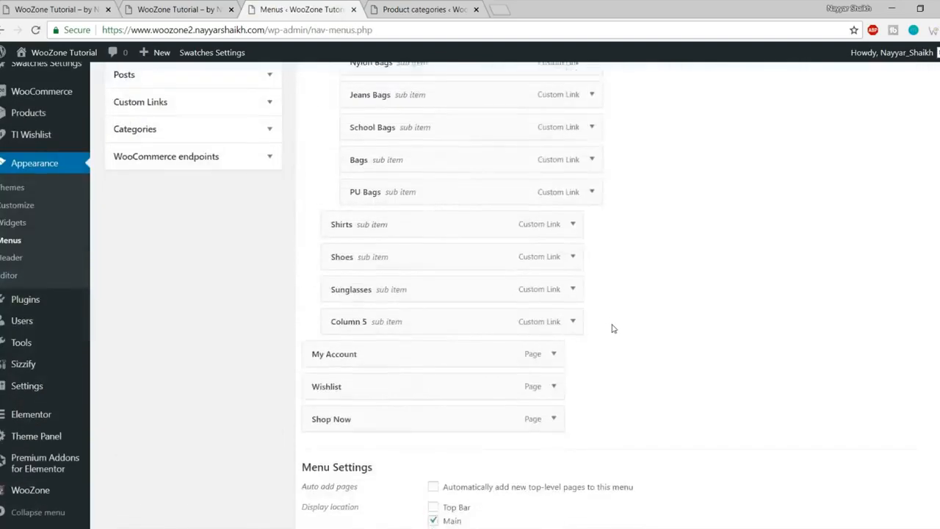
# Step: Assign Menu Column 5 as the Column 5 item's mega menu widget area and save the menu
pyautogui.scroll(-2, 613, 328)
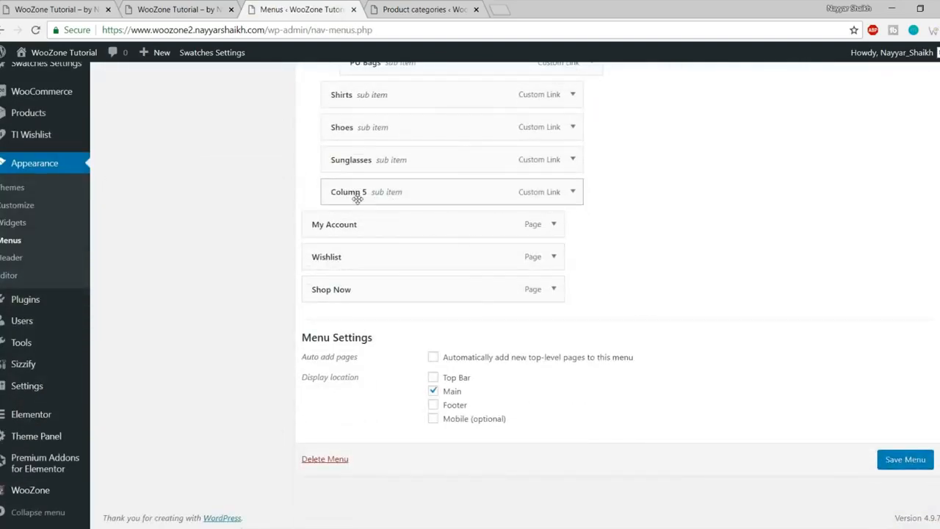
pyautogui.click(574, 192)
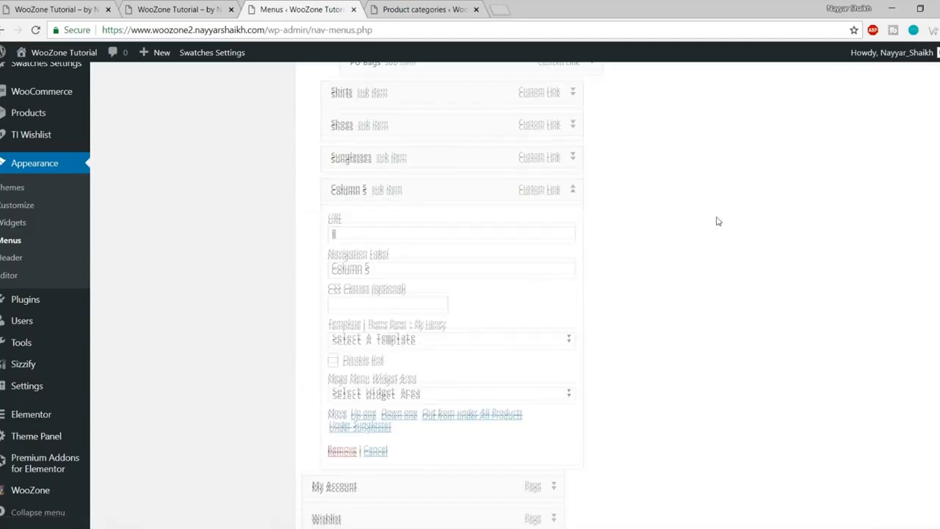
pyautogui.scroll(-1, 425, 311)
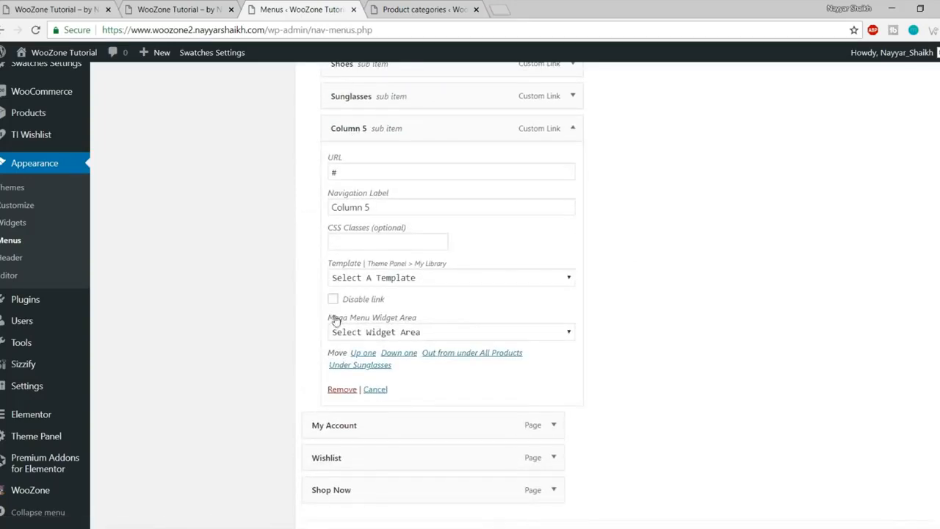
pyautogui.moveTo(335, 320); pyautogui.dragTo(434, 319)
pyautogui.click(434, 319)
pyautogui.click(428, 333)
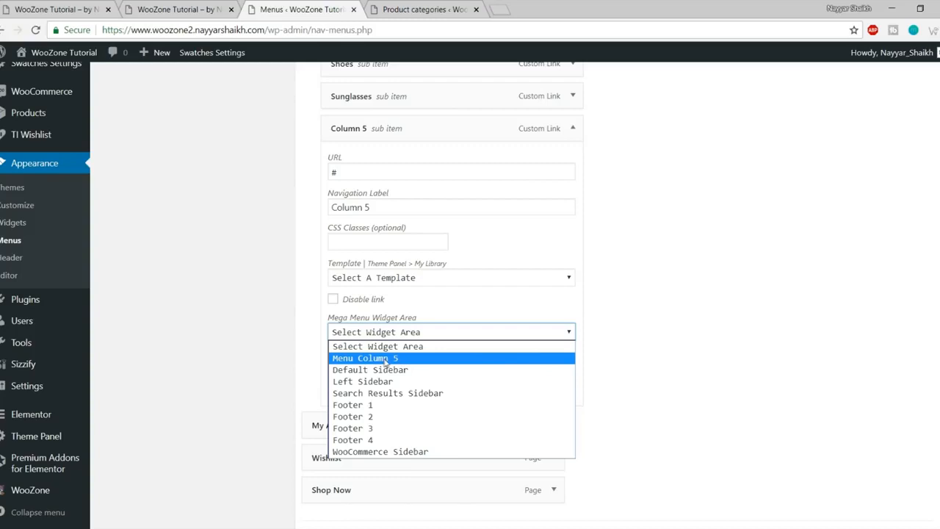
pyautogui.click(384, 361)
pyautogui.scroll(-2, 579, 361)
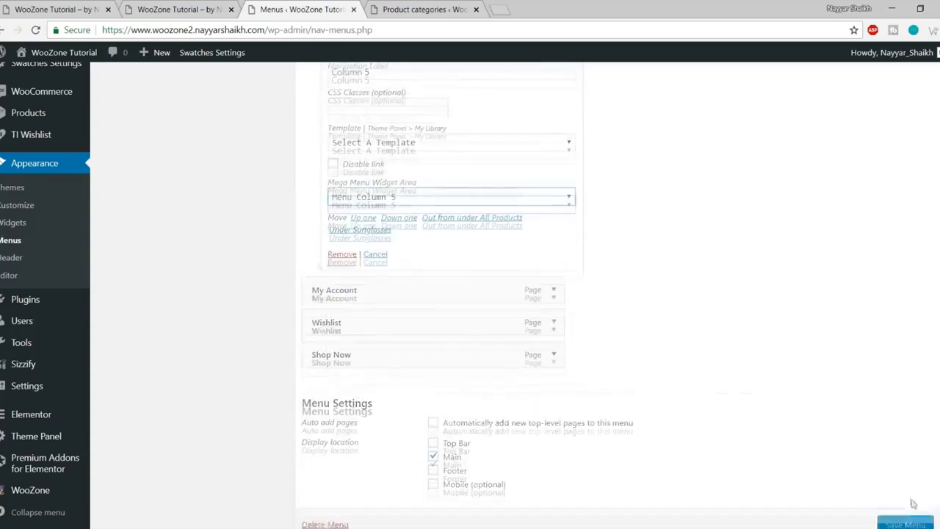
pyautogui.click(905, 460)
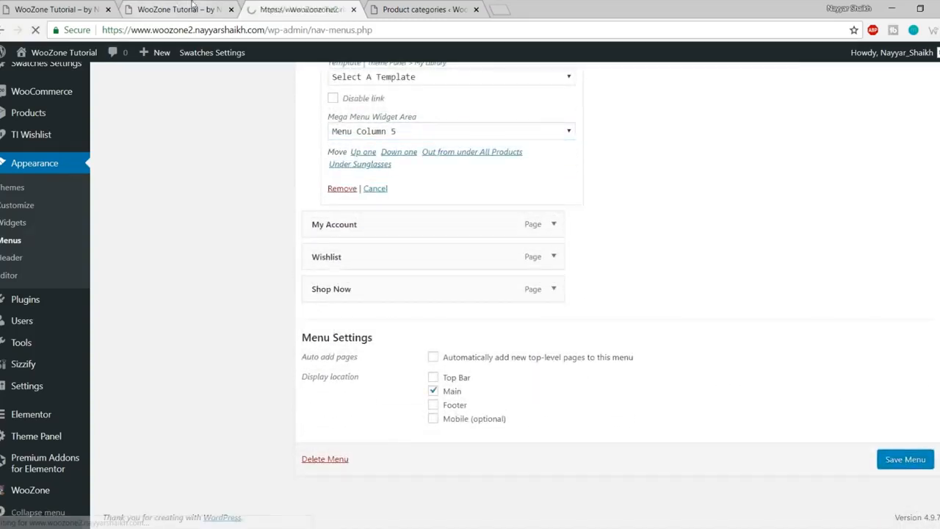
# Step: Reload the storefront to see the shoe image in All Products, compare with the reference store
pyautogui.click(192, 7)
pyautogui.click(36, 30)
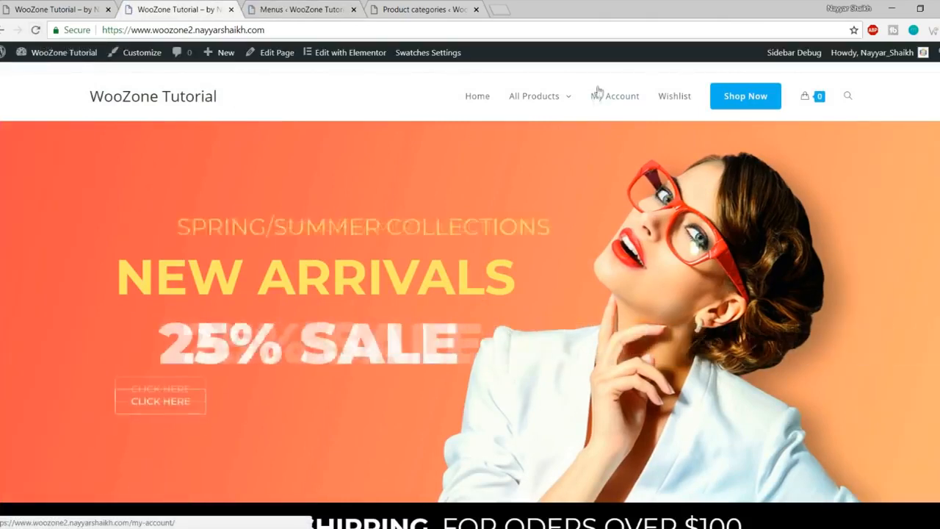
pyautogui.moveTo(524, 107)
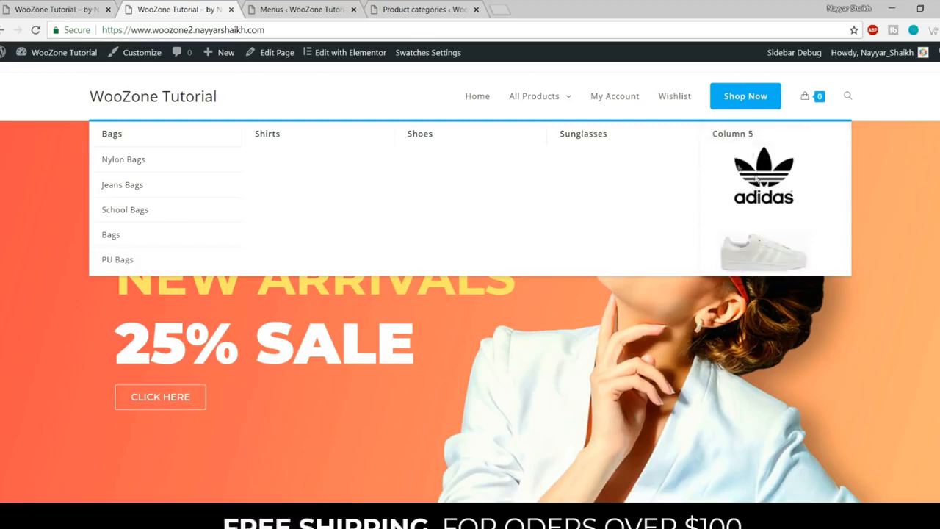
pyautogui.click(57, 8)
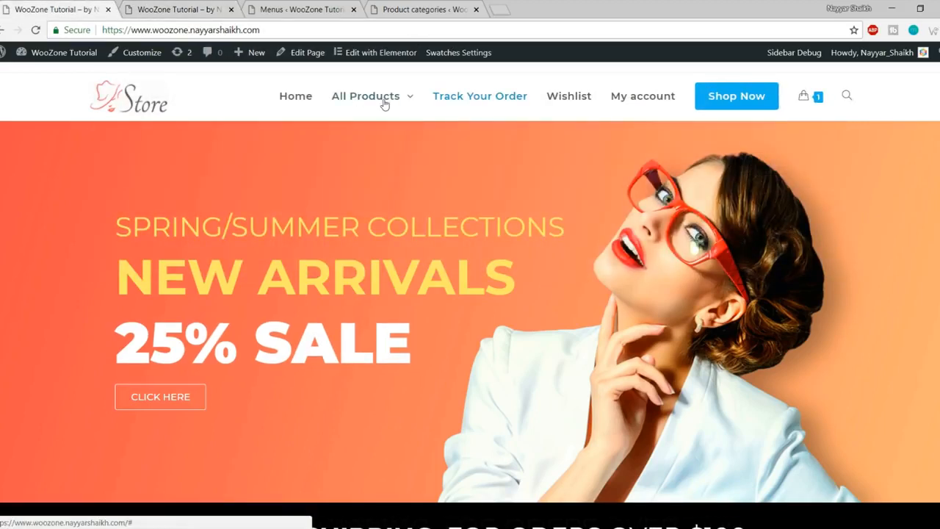
pyautogui.moveTo(384, 101)
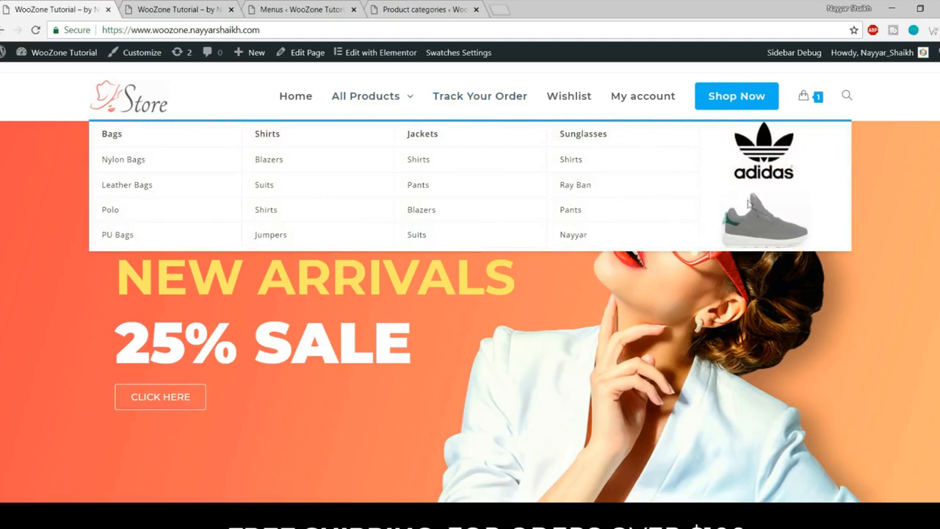
pyautogui.click(208, 7)
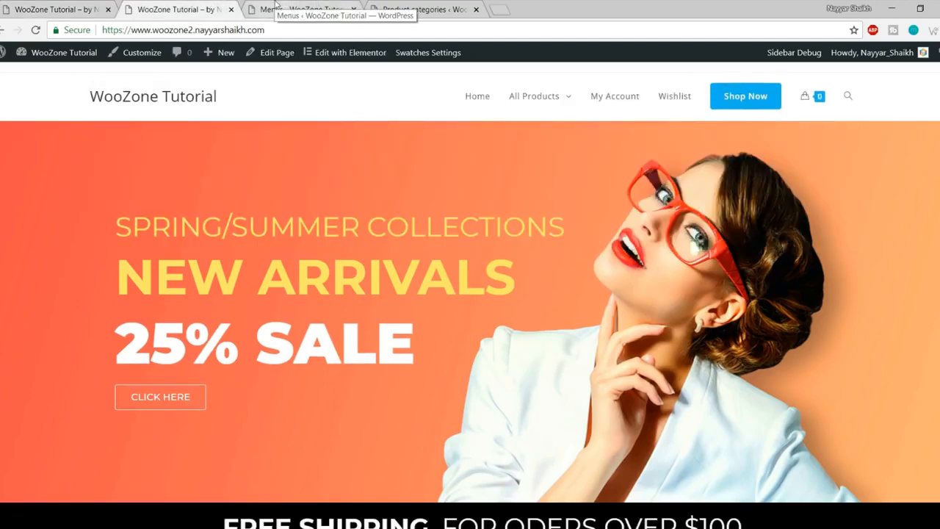
pyautogui.click(297, 9)
pyautogui.scroll(-7, 759, 258)
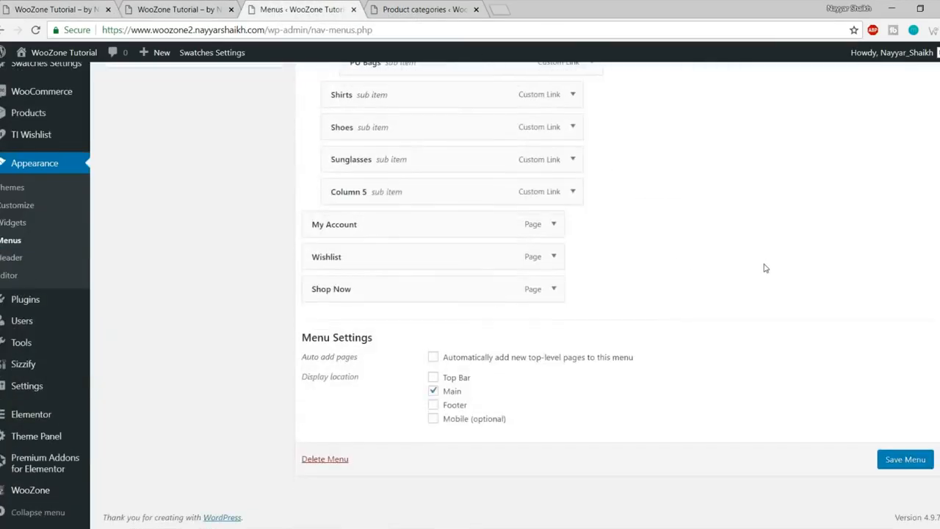
# Step: Give the Column 5 menu item the CSS class hide-heading and save the menu
pyautogui.click(573, 191)
pyautogui.scroll(-1, 411, 272)
pyautogui.click(375, 241)
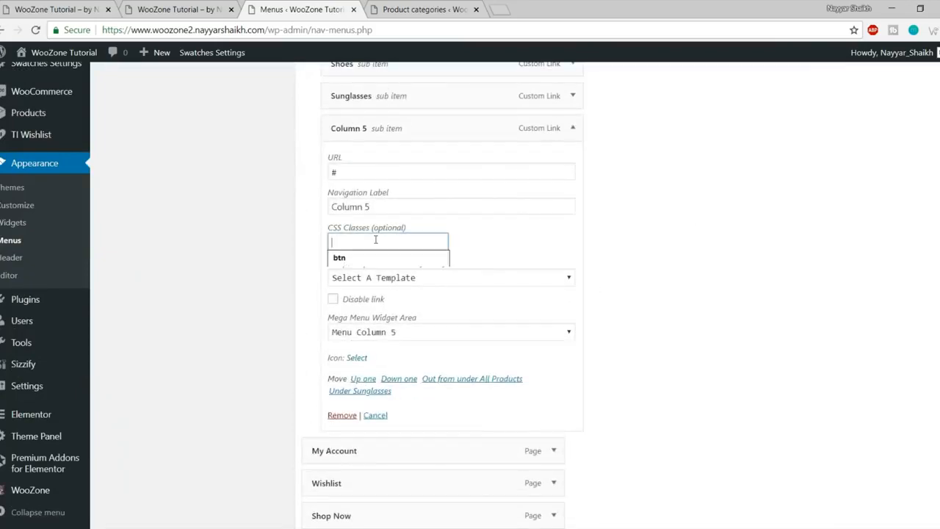
pyautogui.write('hide-heading')
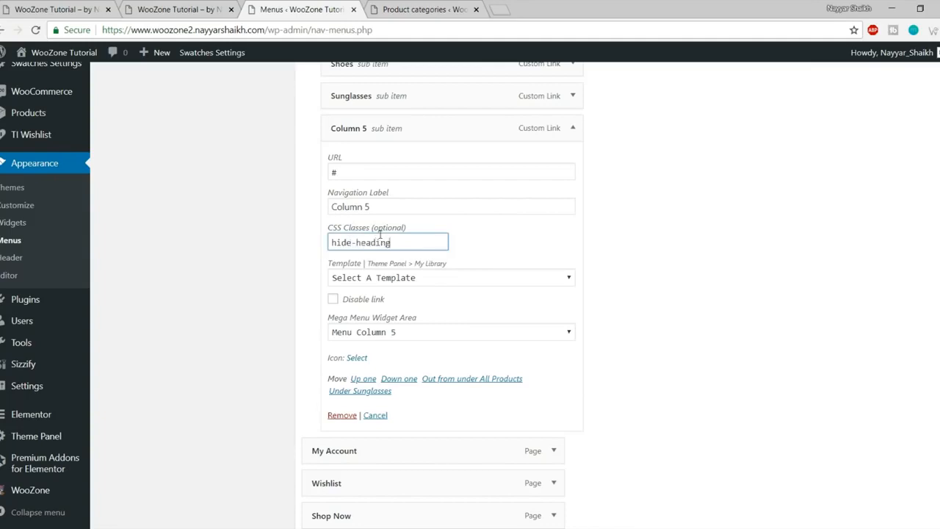
pyautogui.scroll(-3, 734, 325)
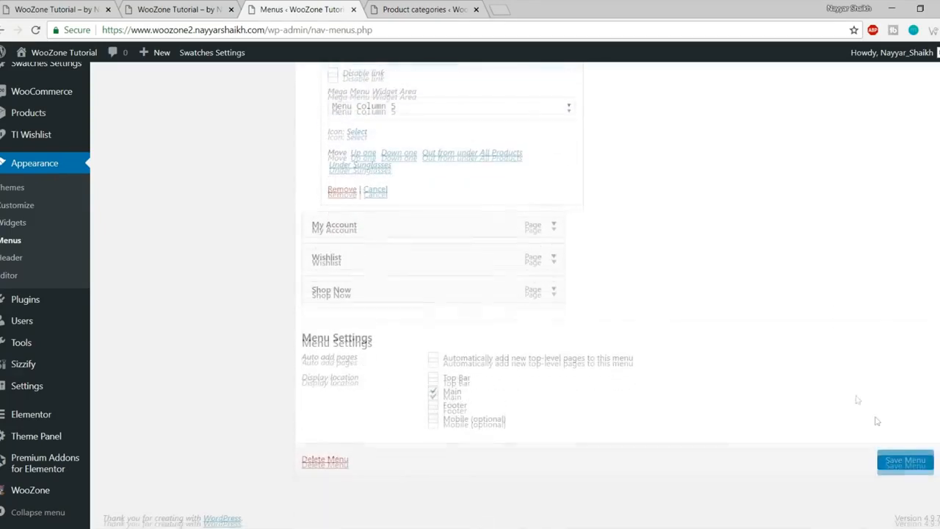
pyautogui.click(908, 459)
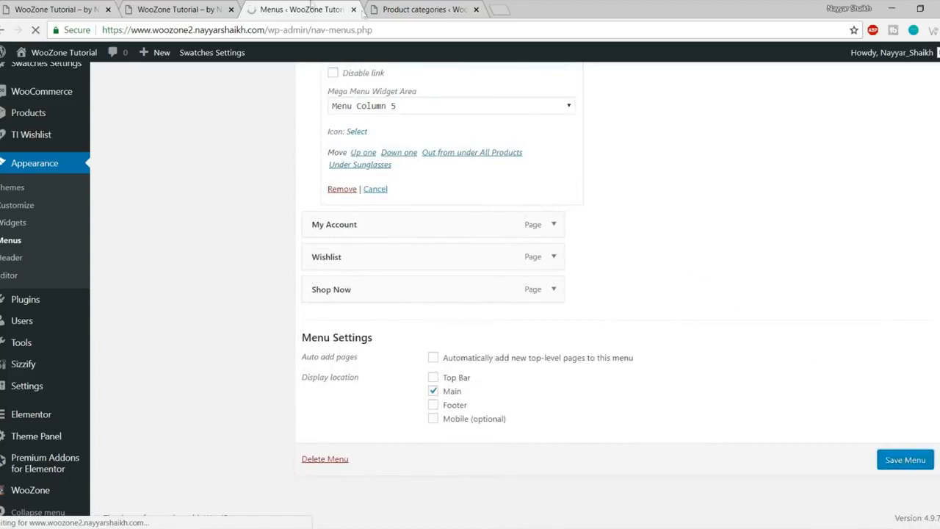
# Step: Reload the tutorial storefront to check the mega menu and compare it with the reference Store site
pyautogui.click(180, 10)
pyautogui.click(35, 30)
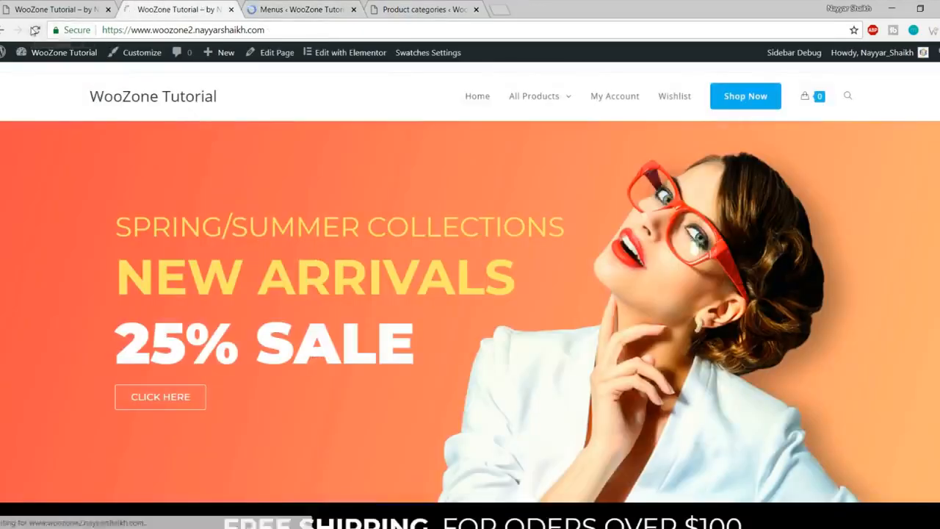
pyautogui.moveTo(560, 105)
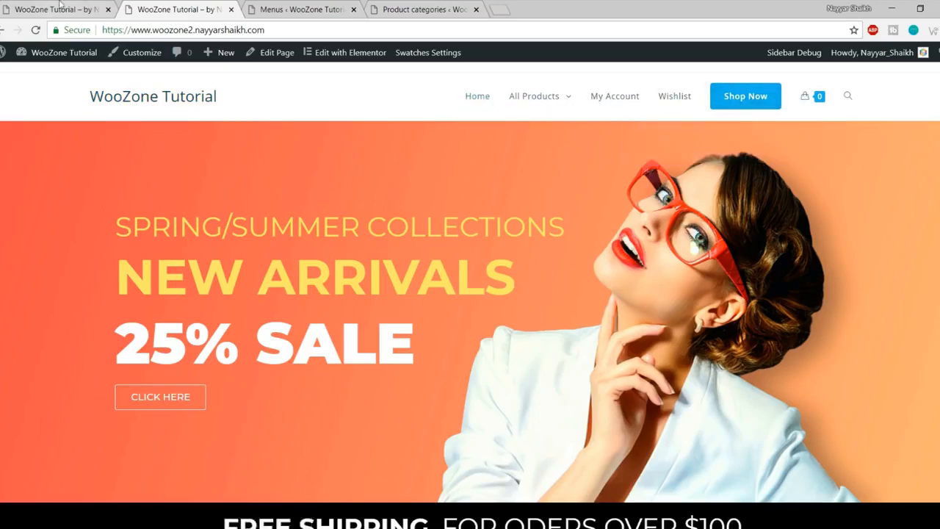
pyautogui.hotkey('ctrl', 'pageup')
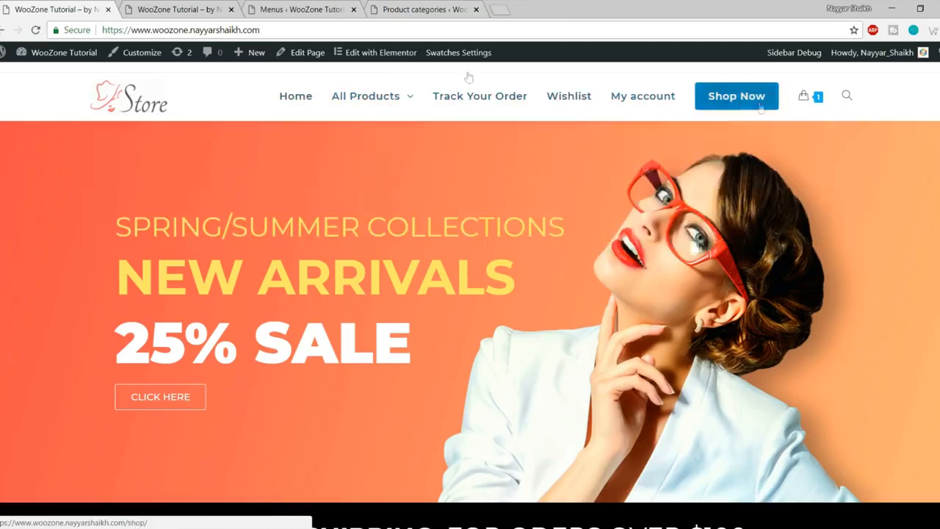
pyautogui.click(179, 6)
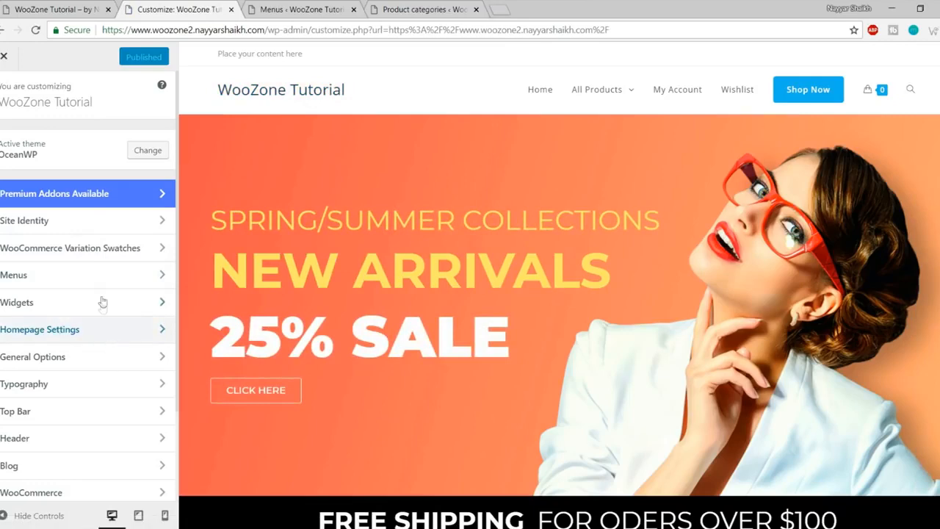
# Step: Set the header logo to the uploaded logo (1) image without cropping and publish
pyautogui.scroll(-3, 101, 303)
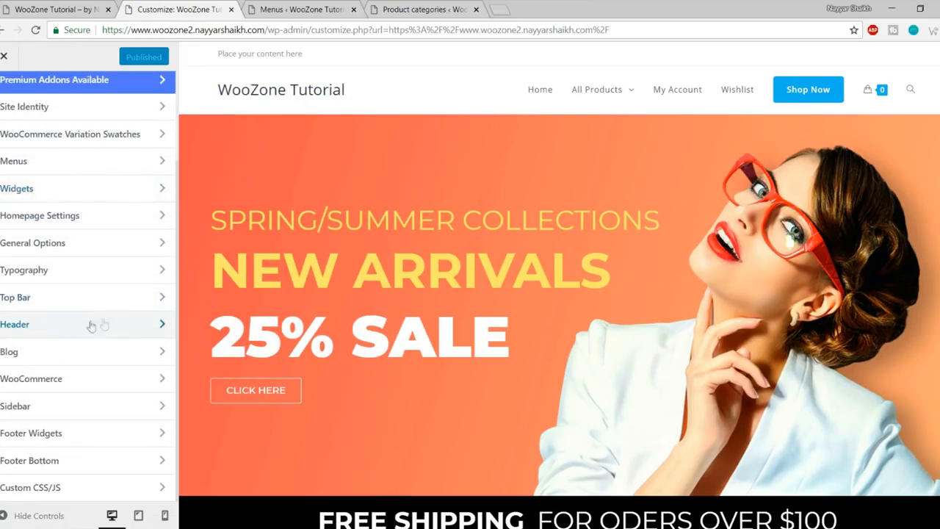
pyautogui.click(70, 325)
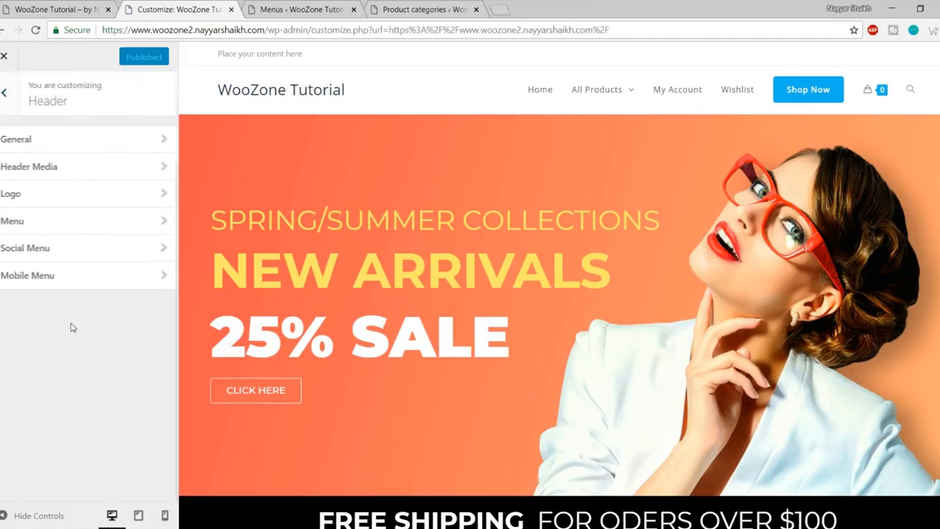
pyautogui.click(24, 197)
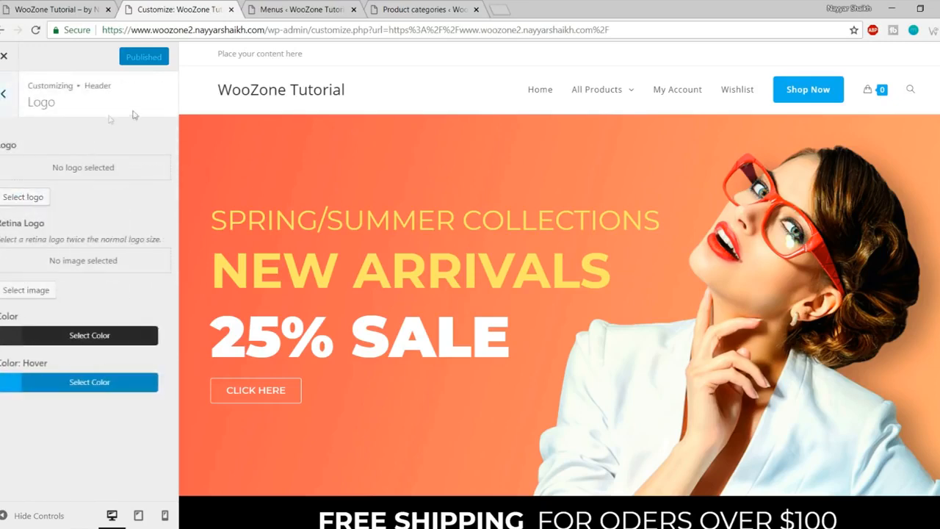
pyautogui.click(30, 198)
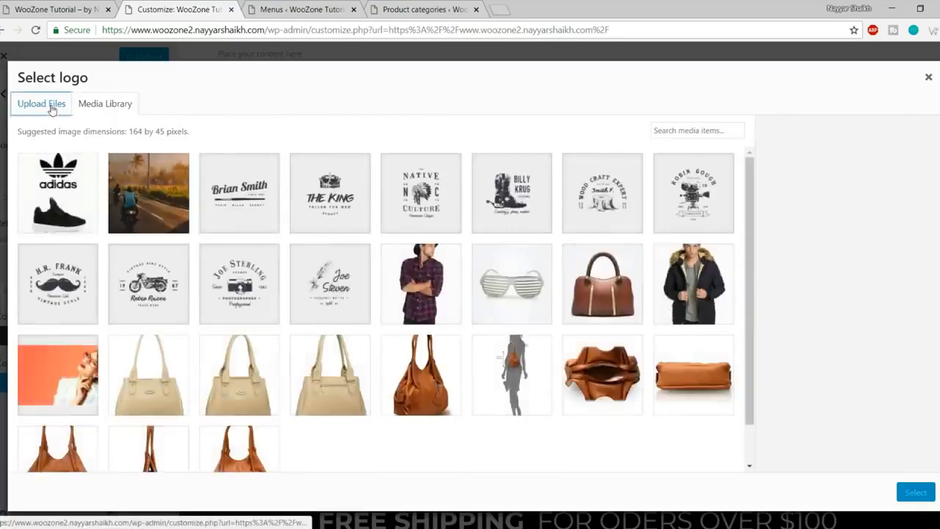
pyautogui.click(22, 104)
pyautogui.click(465, 288)
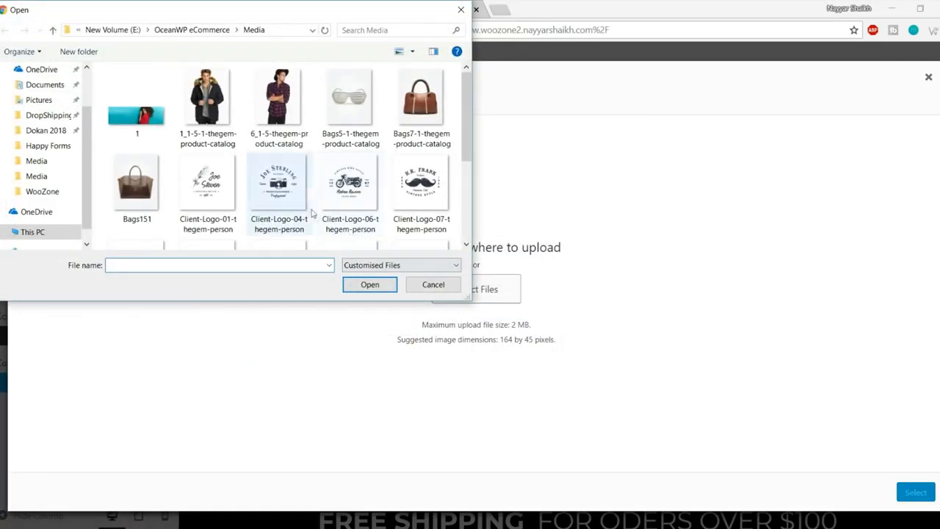
pyautogui.scroll(-2, 326, 176)
pyautogui.click(274, 227)
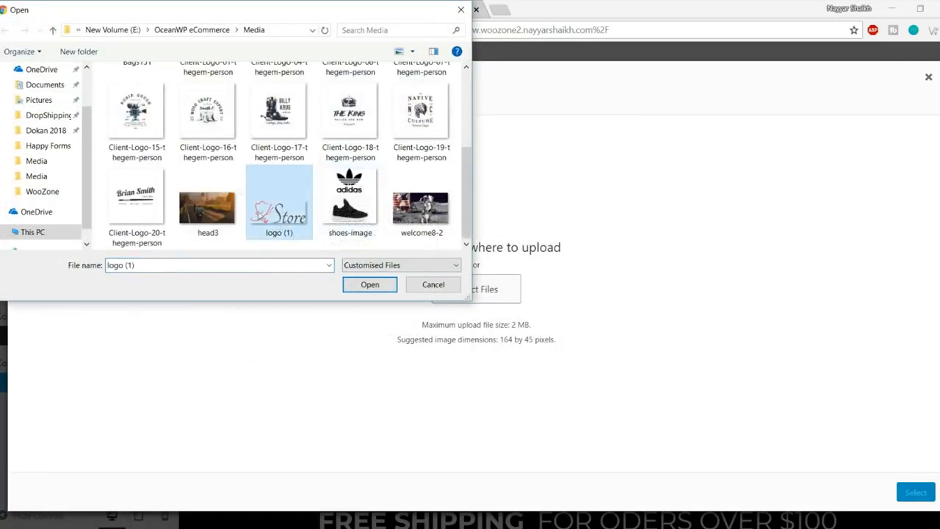
pyautogui.click(360, 284)
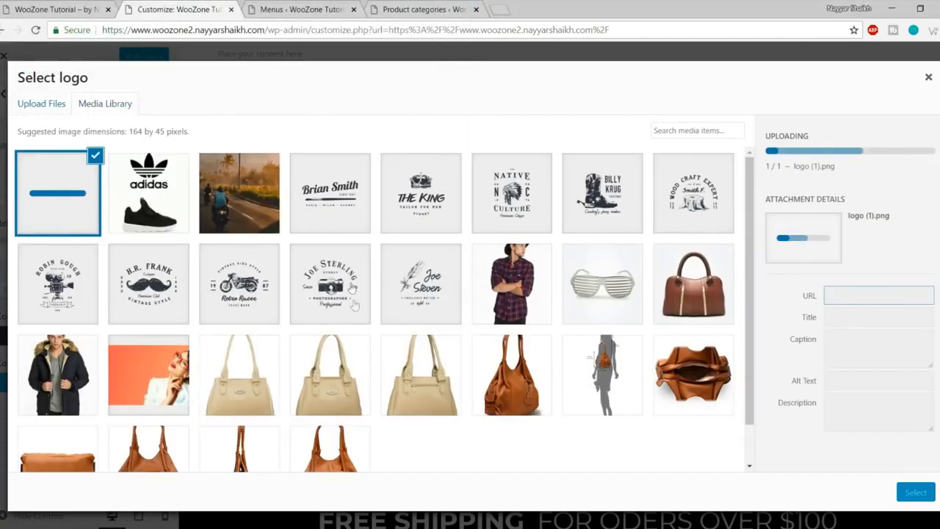
pyautogui.click(911, 496)
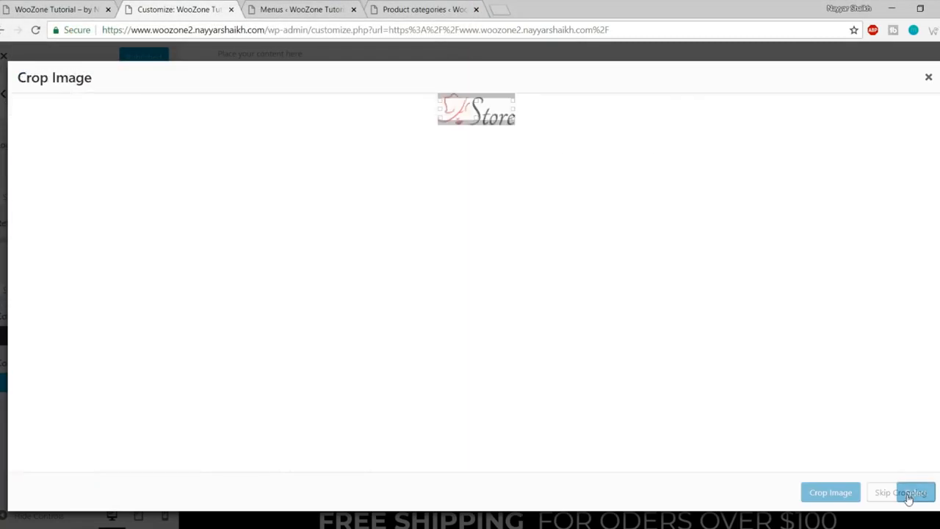
pyautogui.click(908, 497)
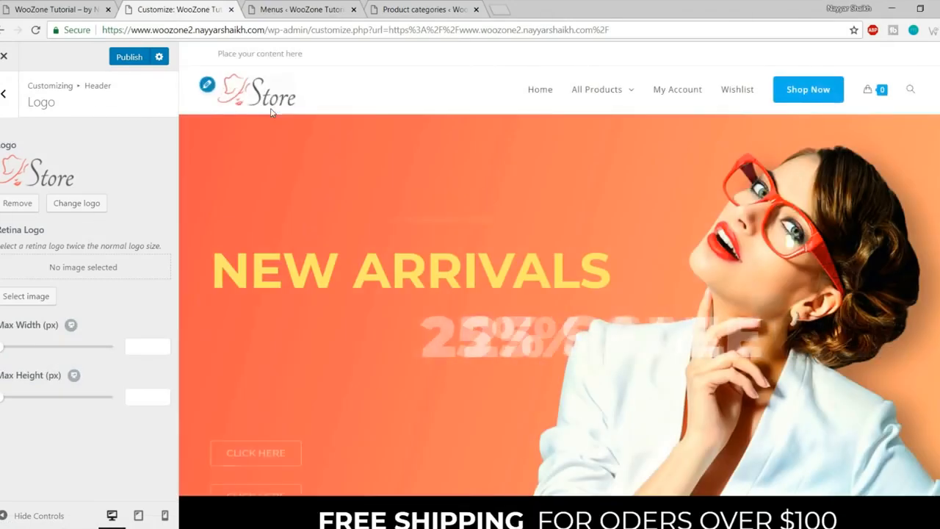
pyautogui.click(118, 61)
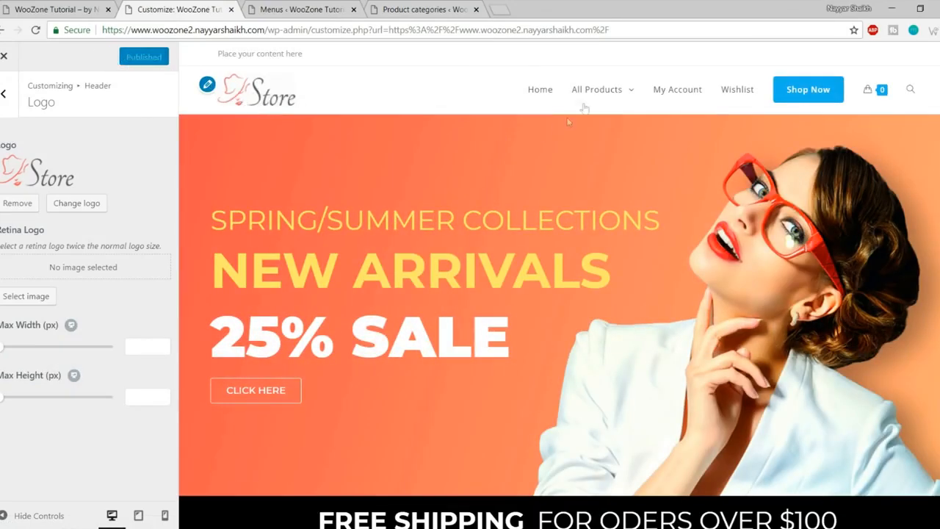
pyautogui.click(3, 95)
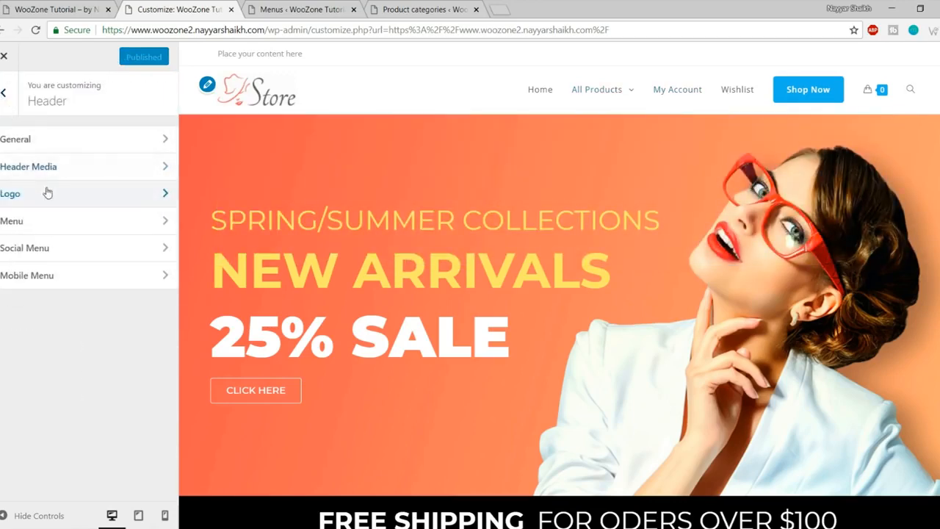
# Step: Set the Main Menu typography to Montserrat, Semibold 600, 15px font size, and publish
pyautogui.click(3, 93)
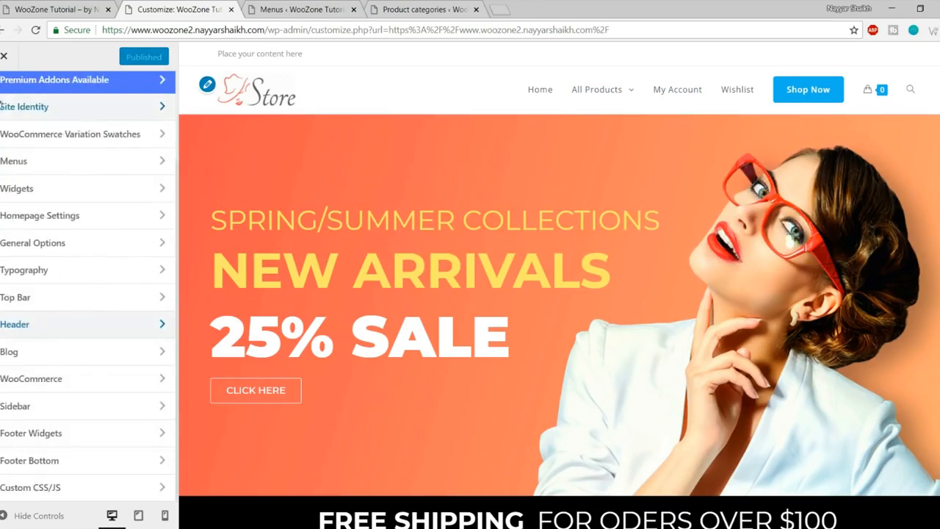
pyautogui.click(54, 271)
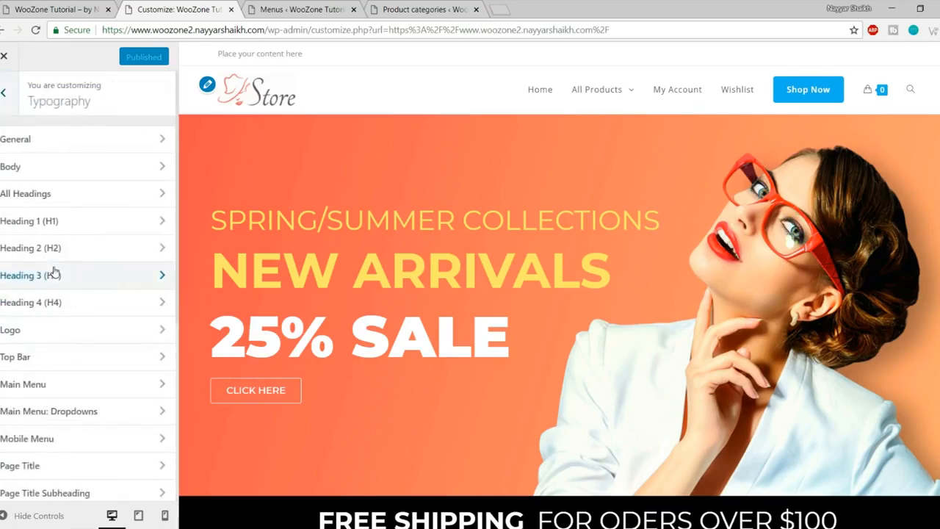
pyautogui.click(61, 386)
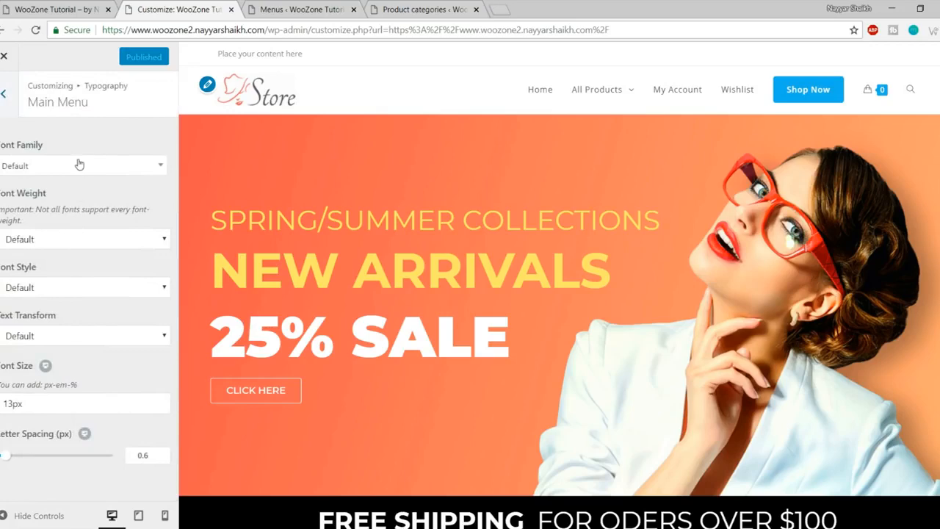
pyautogui.click(75, 167)
pyautogui.write('monts')
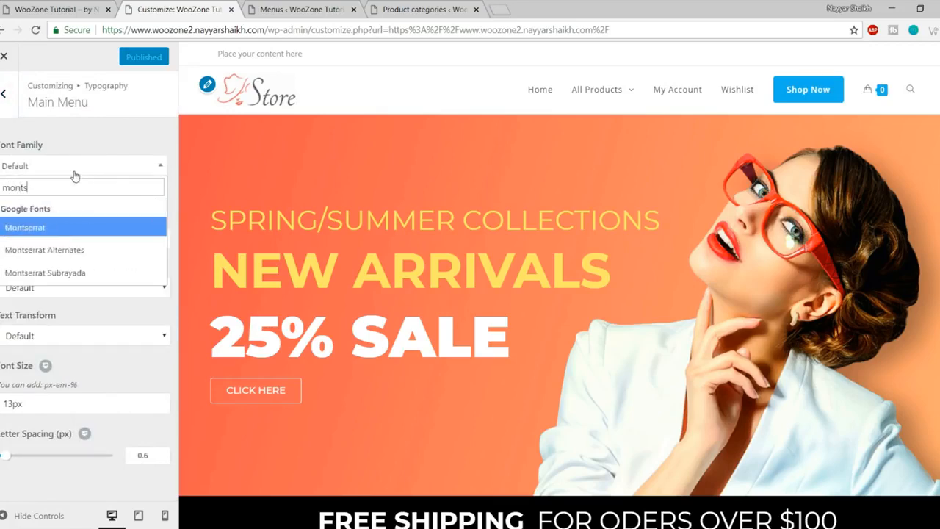
pyautogui.press('Return')
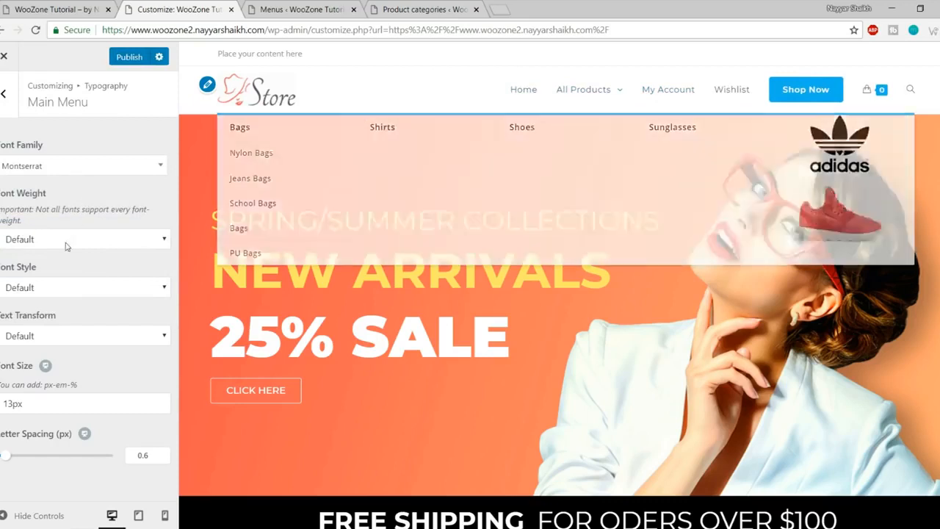
pyautogui.click(82, 244)
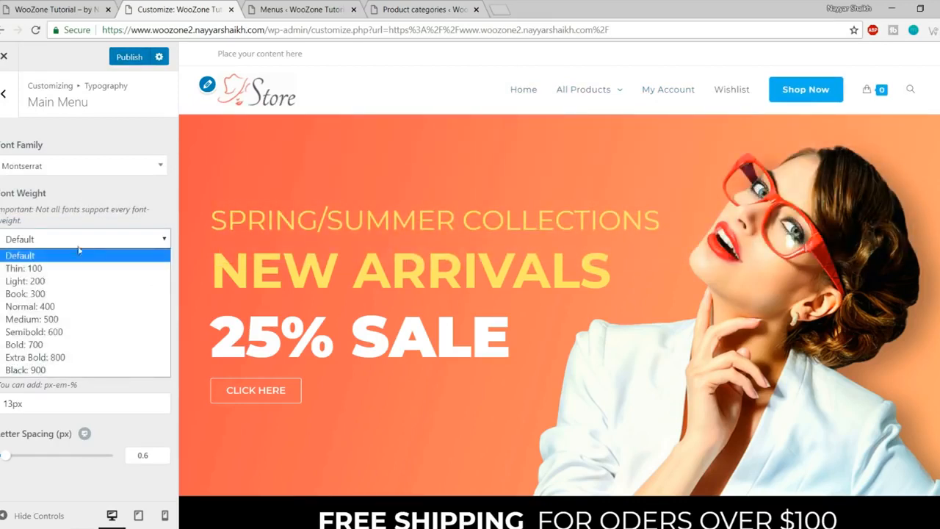
pyautogui.click(67, 338)
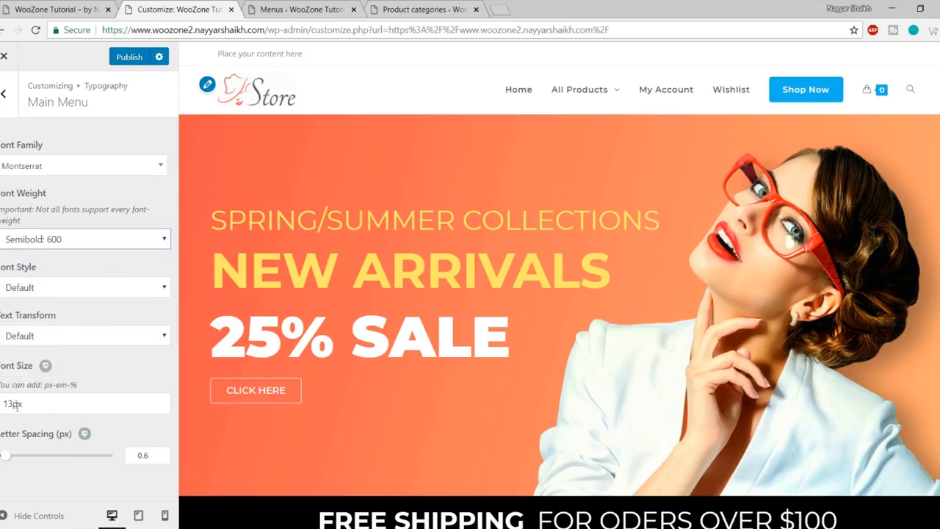
pyautogui.moveTo(13, 403); pyautogui.dragTo(9, 403)
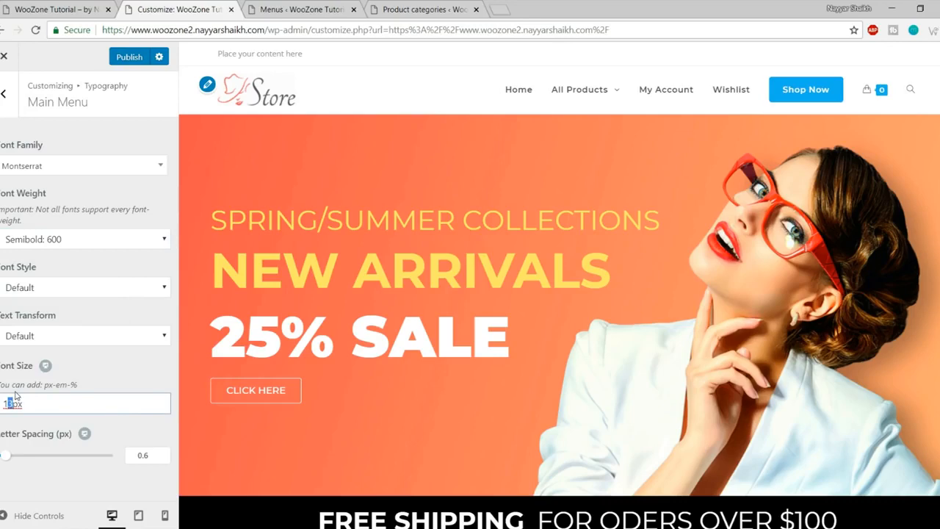
pyautogui.write('5')
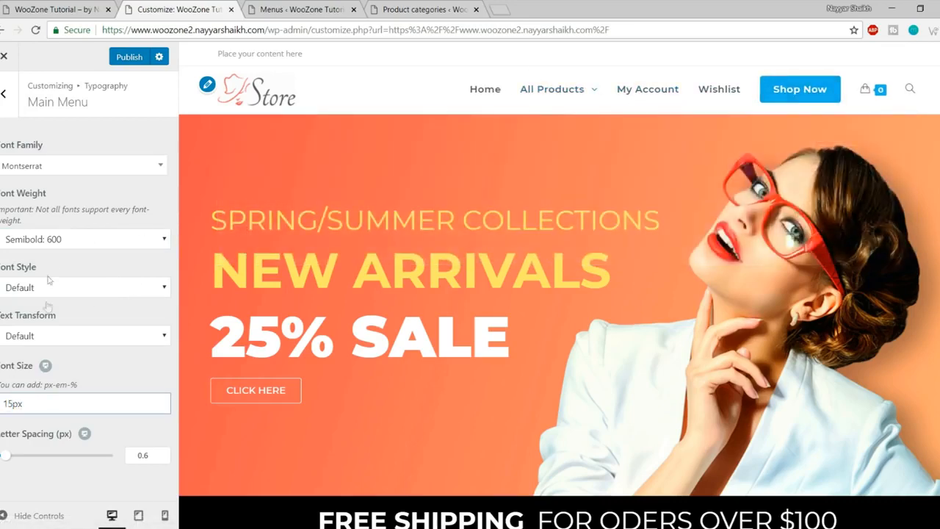
pyautogui.click(126, 59)
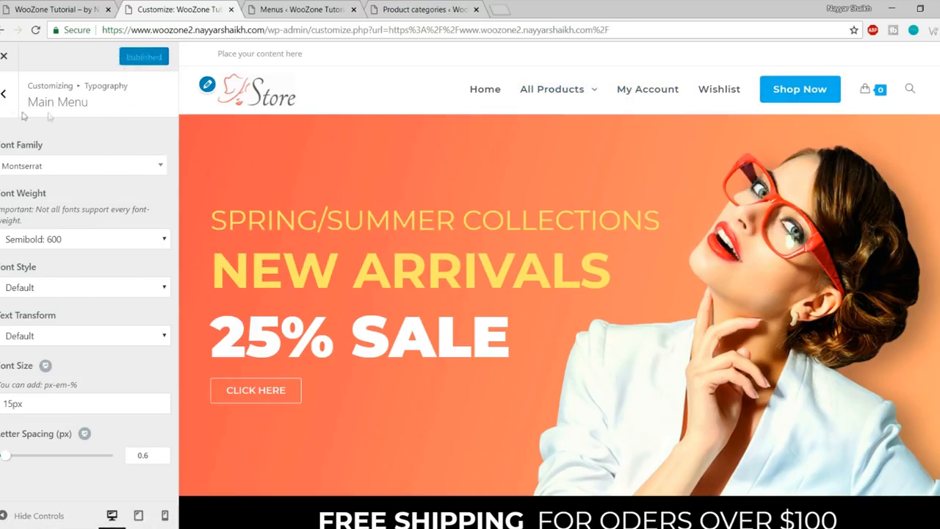
pyautogui.click(4, 93)
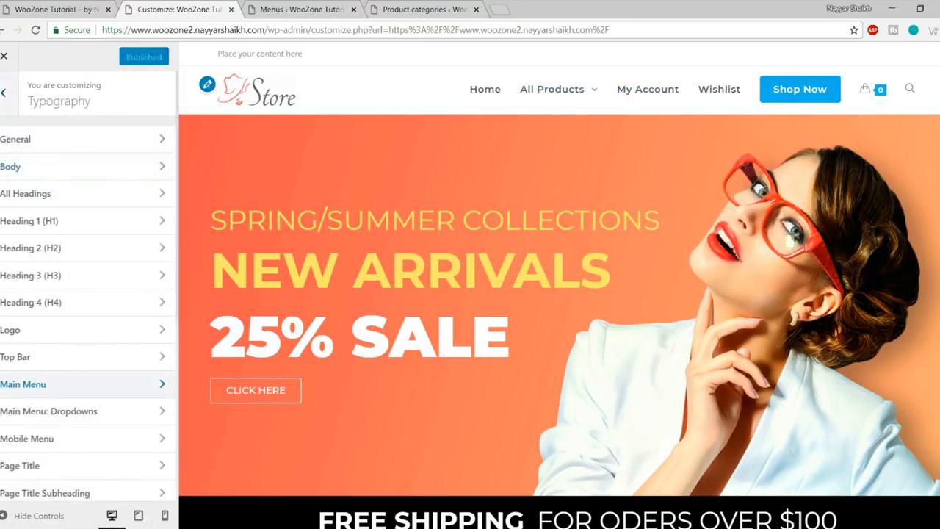
# Step: Replace the OceanWP credit in the footer copyright with 'Theme by' and the owner's name, then publish
pyautogui.click(4, 93)
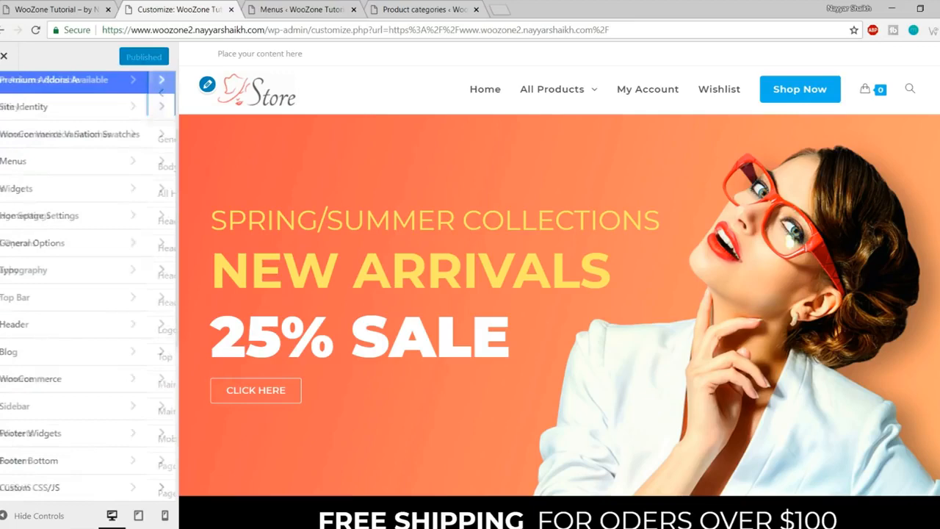
pyautogui.click(74, 460)
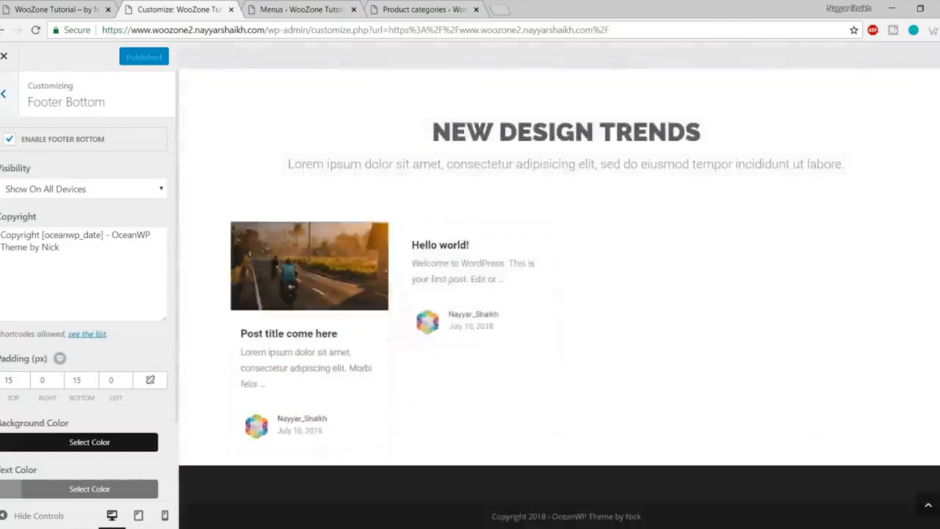
pyautogui.moveTo(495, 519); pyautogui.dragTo(625, 515)
pyautogui.click(669, 517)
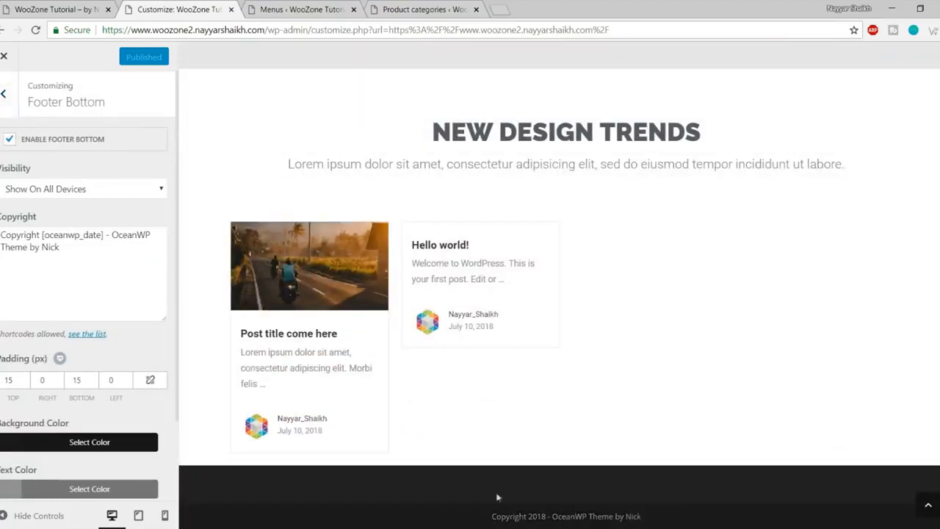
pyautogui.moveTo(114, 235); pyautogui.dragTo(130, 243)
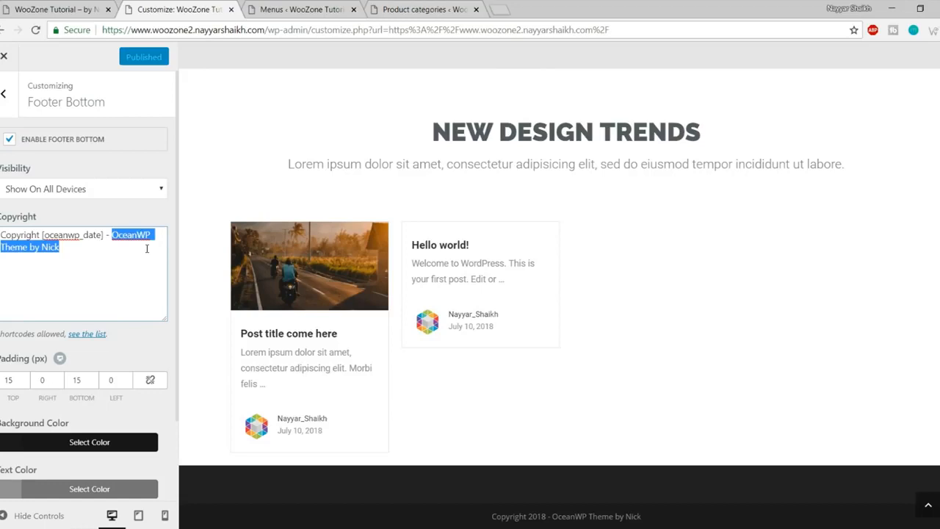
pyautogui.write('Theme by Nayyar Shaikh')
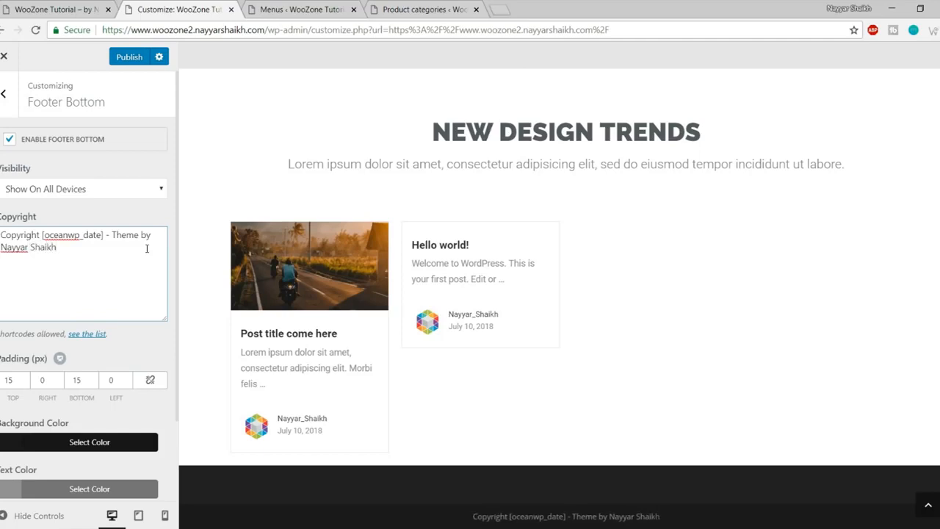
pyautogui.click(119, 64)
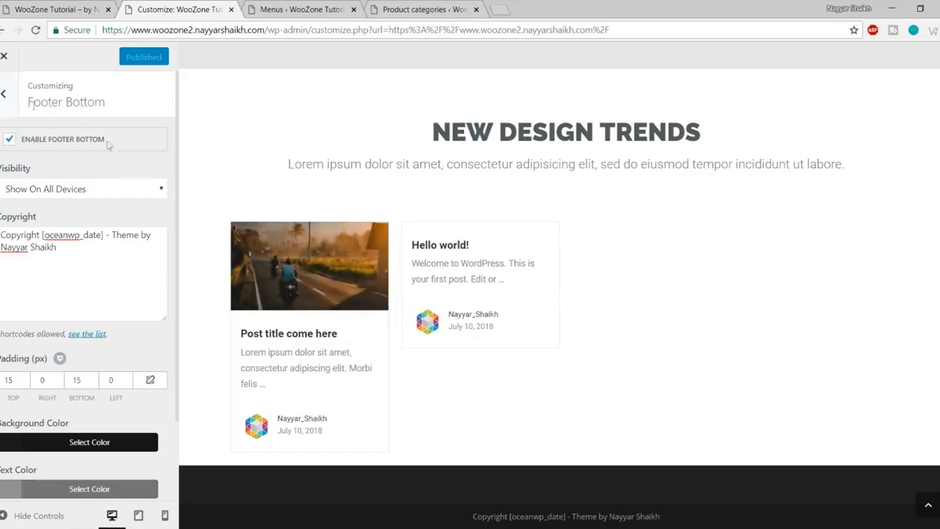
# Step: Close the Customizer and browse the store's Shop page via Shop Now
pyautogui.click(3, 59)
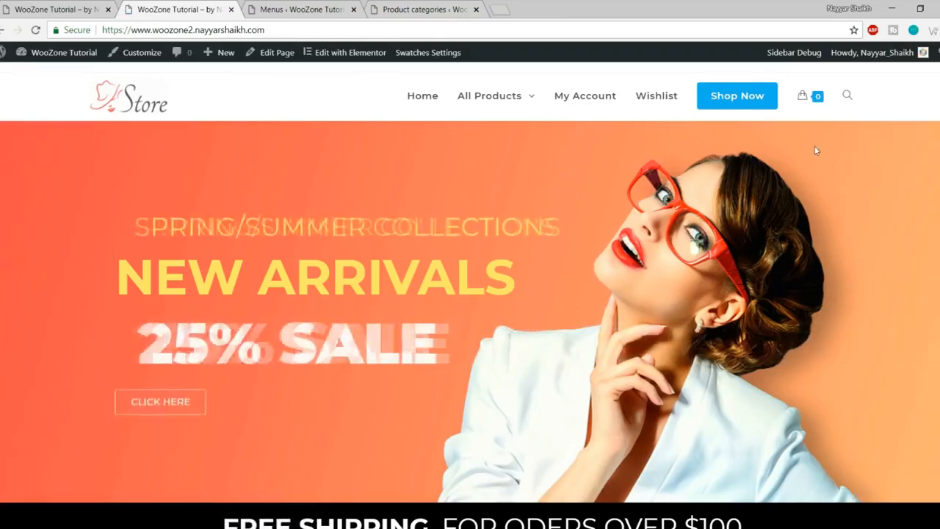
pyautogui.click(738, 101)
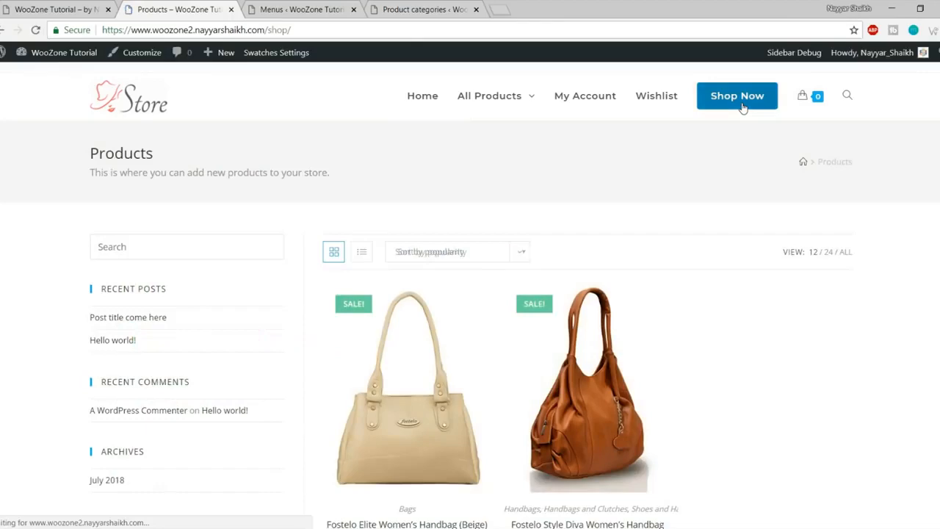
pyautogui.scroll(-4, 809, 291)
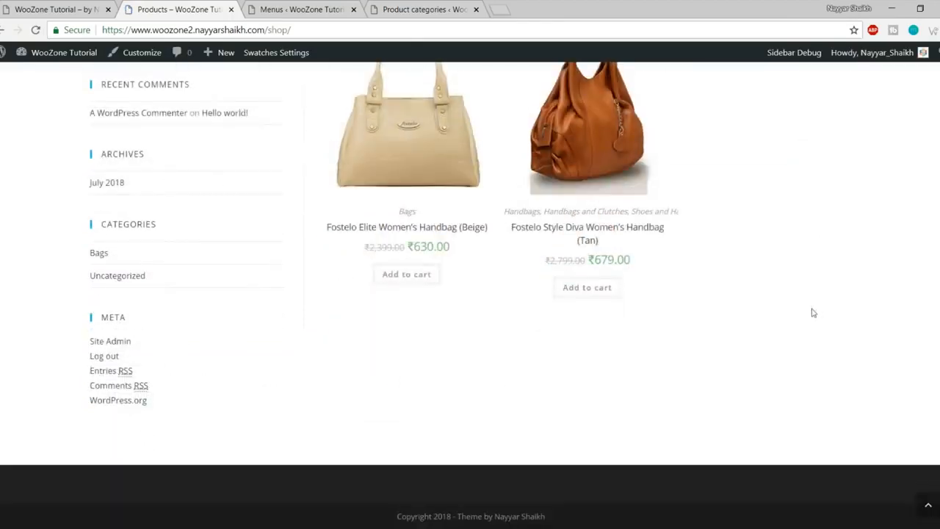
pyautogui.scroll(4, 162, 298)
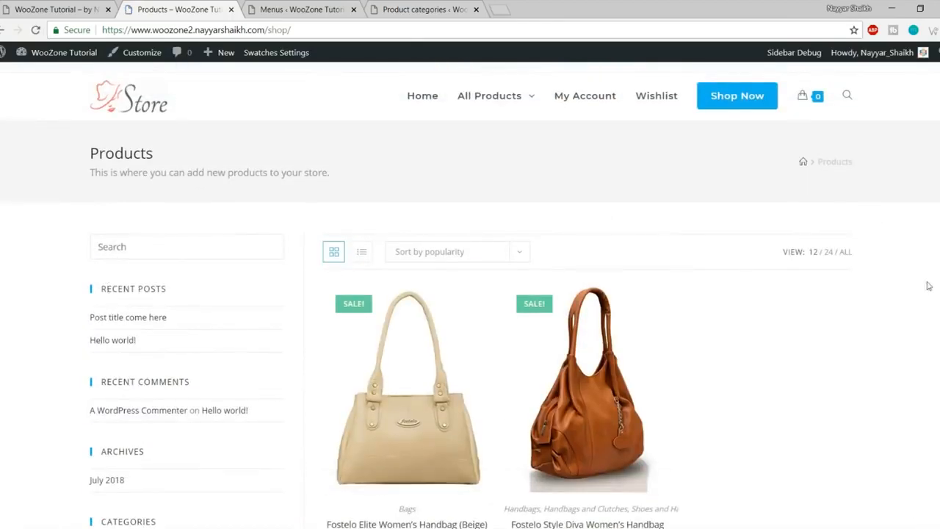
pyautogui.scroll(-5, 934, 284)
# Step: Compare the reference store's shop page with your own, then return to the Menus editor
pyautogui.click(65, 9)
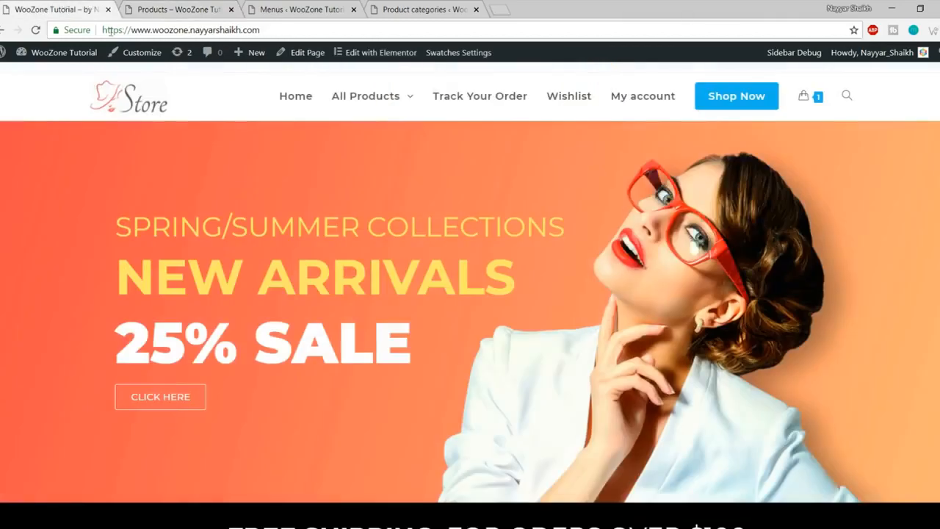
pyautogui.click(764, 98)
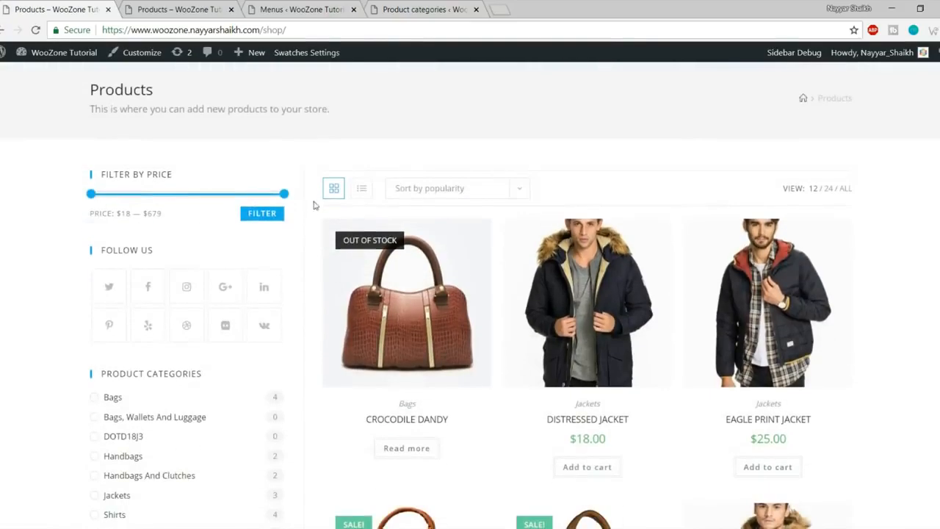
pyautogui.scroll(-3, 225, 223)
pyautogui.scroll(-3, 306, 331)
pyautogui.scroll(7, 306, 328)
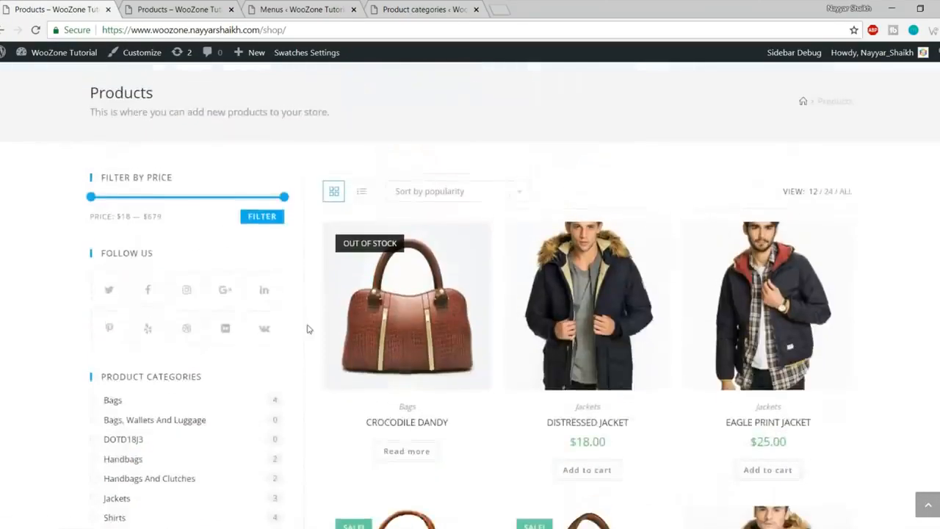
pyautogui.scroll(-3, 389, 271)
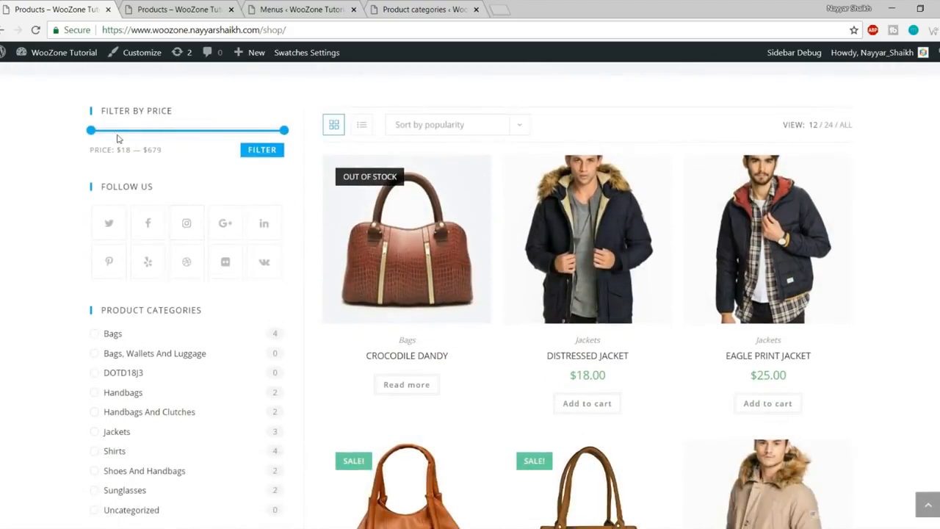
pyautogui.scroll(-5, 168, 153)
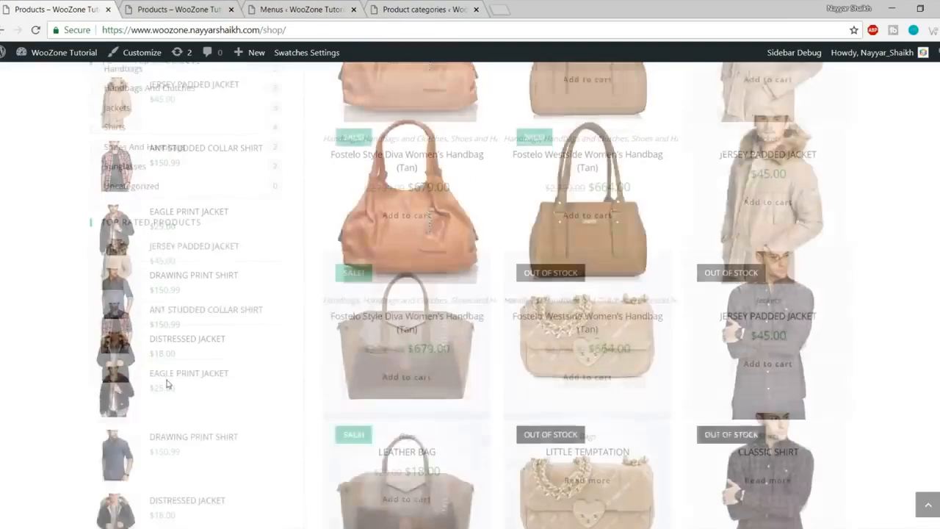
pyautogui.scroll(8, 185, 290)
pyautogui.click(143, 7)
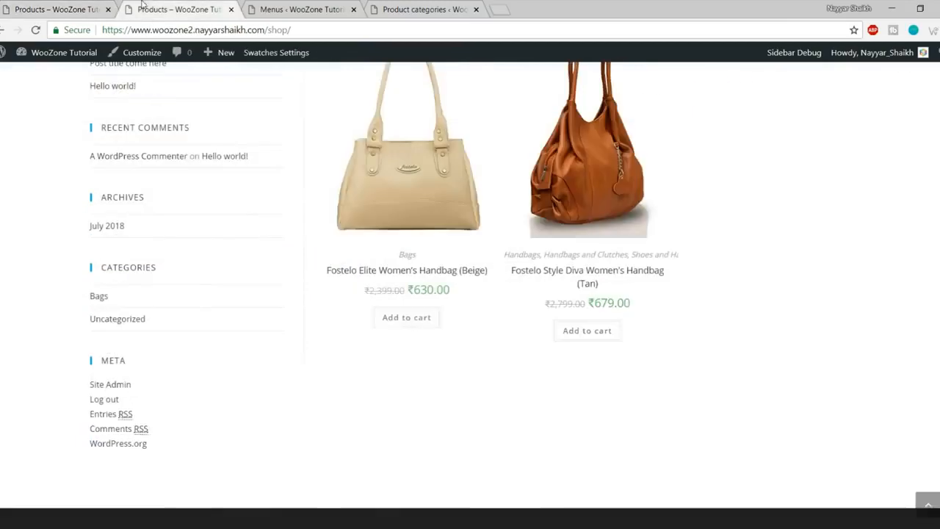
pyautogui.scroll(4, 188, 336)
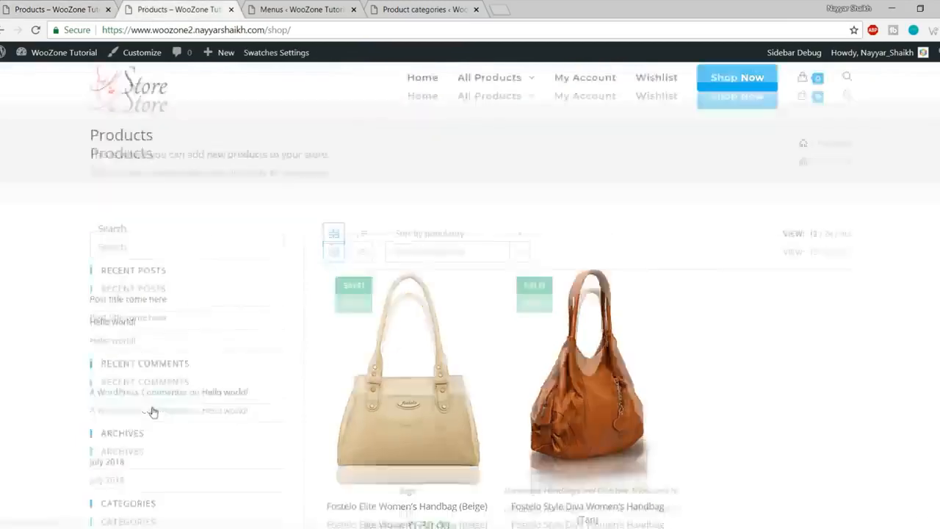
pyautogui.scroll(-2, 147, 411)
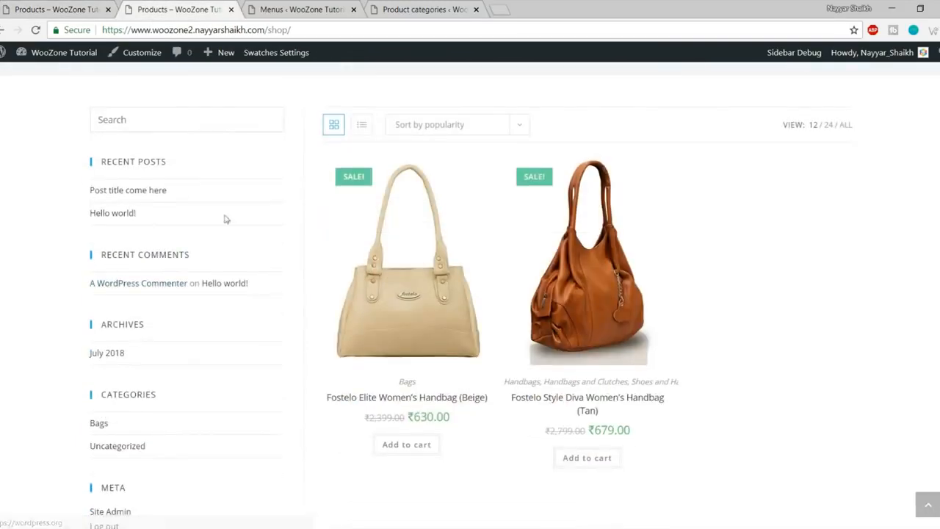
pyautogui.click(55, 6)
pyautogui.scroll(-2, 202, 275)
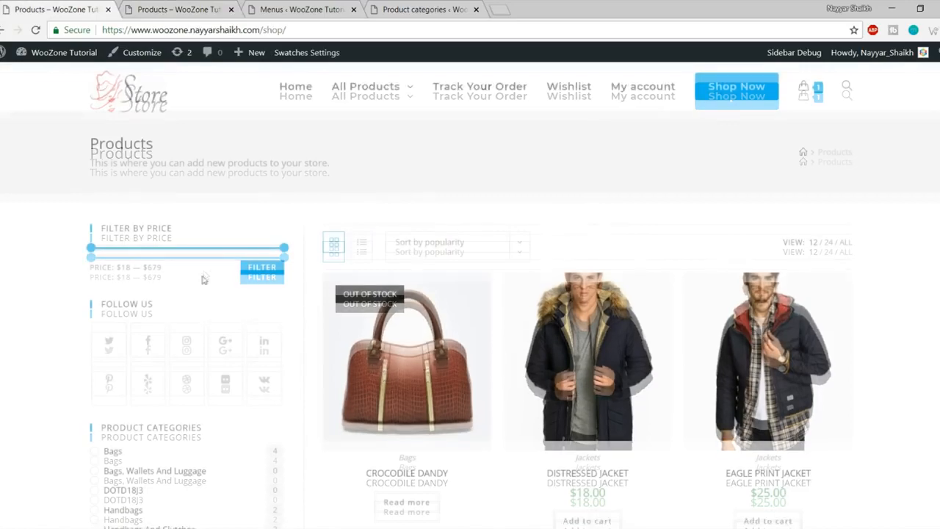
pyautogui.scroll(-5, 194, 329)
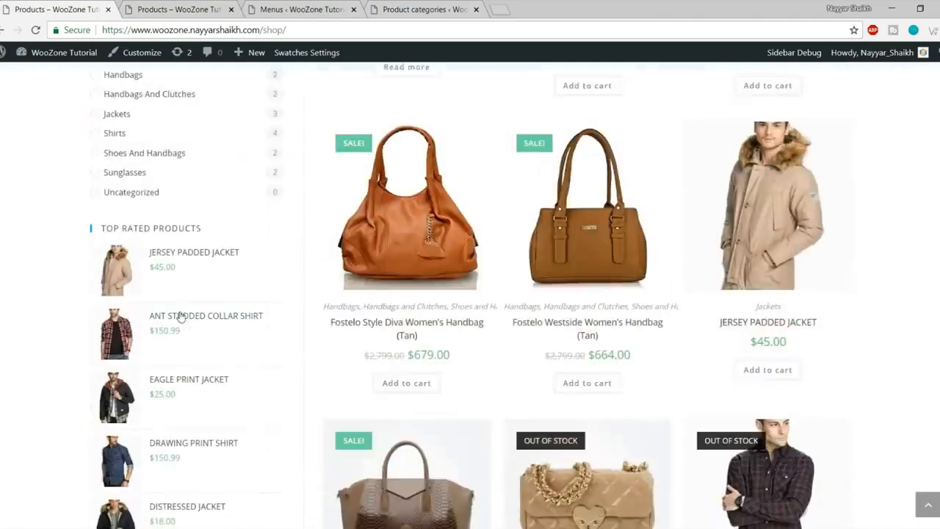
pyautogui.scroll(-3, 179, 314)
pyautogui.scroll(3, 179, 314)
pyautogui.click(173, 9)
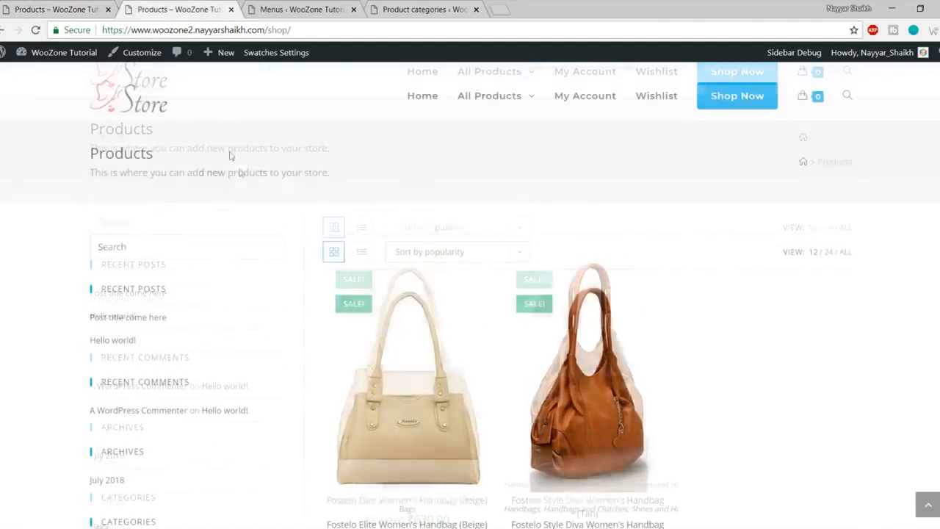
pyautogui.click(331, 7)
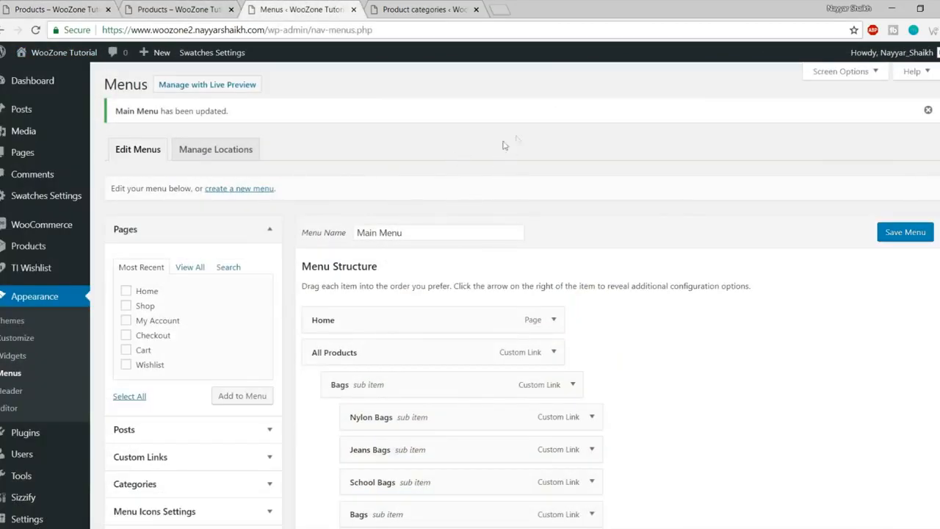
# Step: Expand the WooCommerce Sidebar area in Widgets and check the reference shop's sidebar
pyautogui.click(14, 356)
pyautogui.scroll(-3, 858, 310)
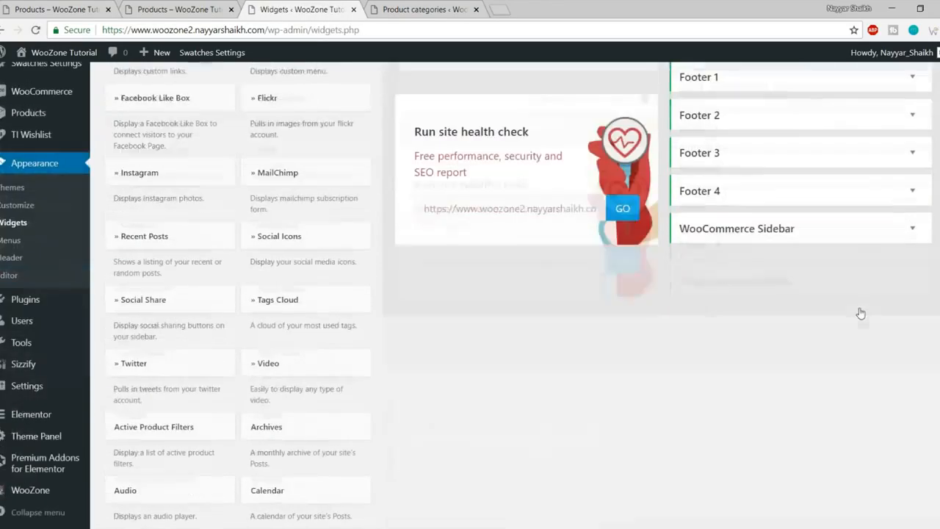
pyautogui.click(783, 236)
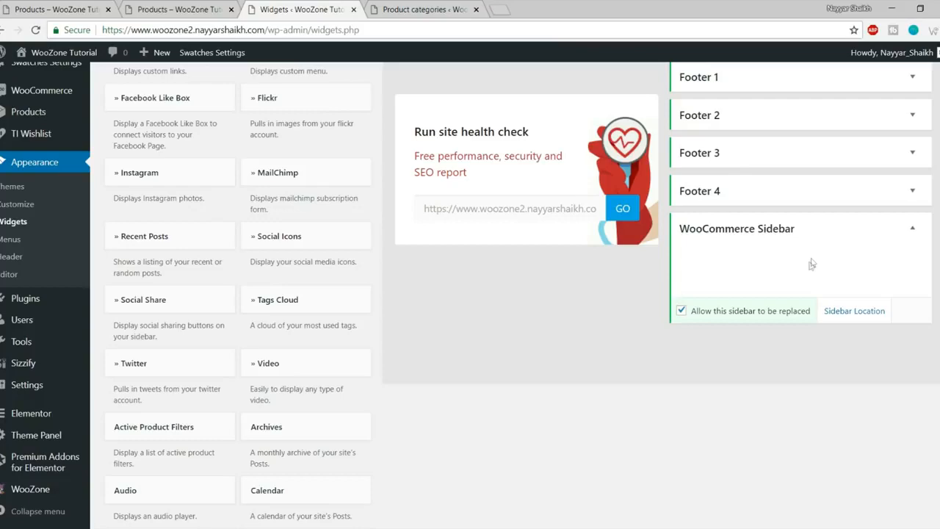
pyautogui.click(80, 6)
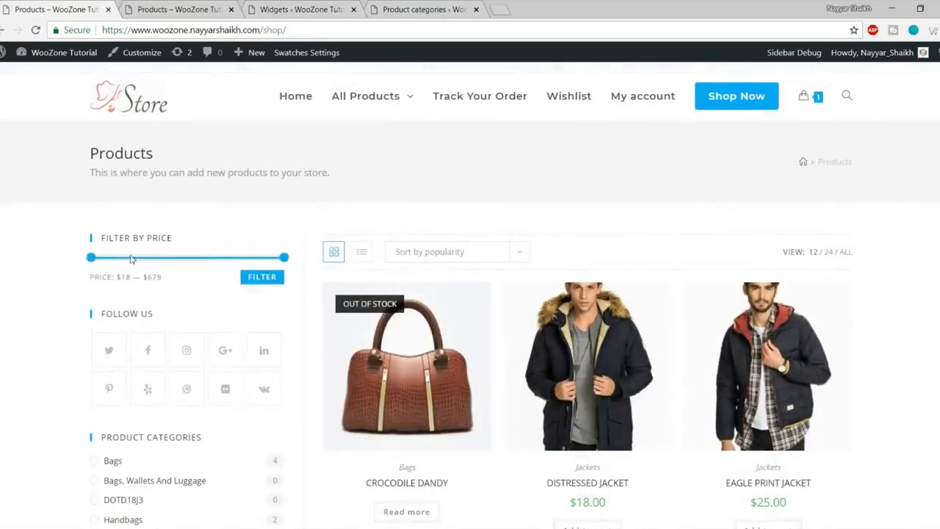
pyautogui.click(293, 9)
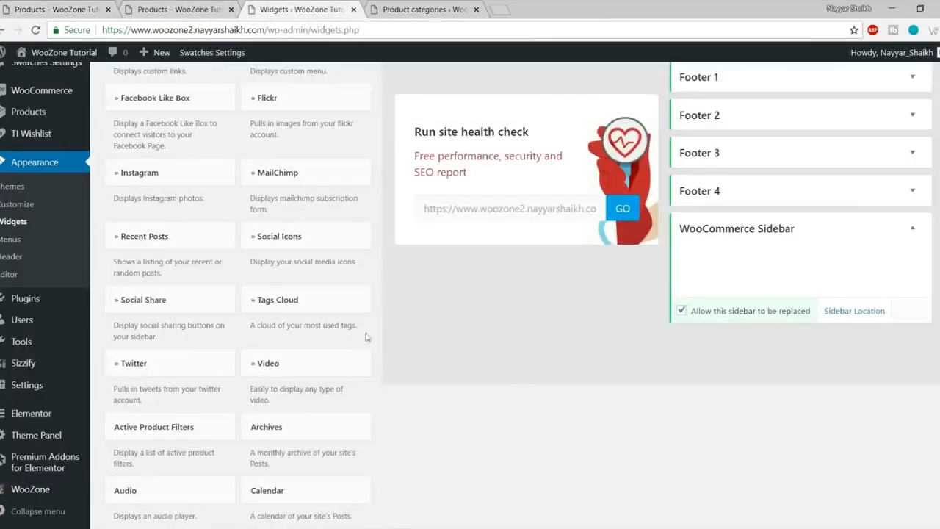
pyautogui.scroll(-4, 514, 382)
pyautogui.scroll(-3, 514, 383)
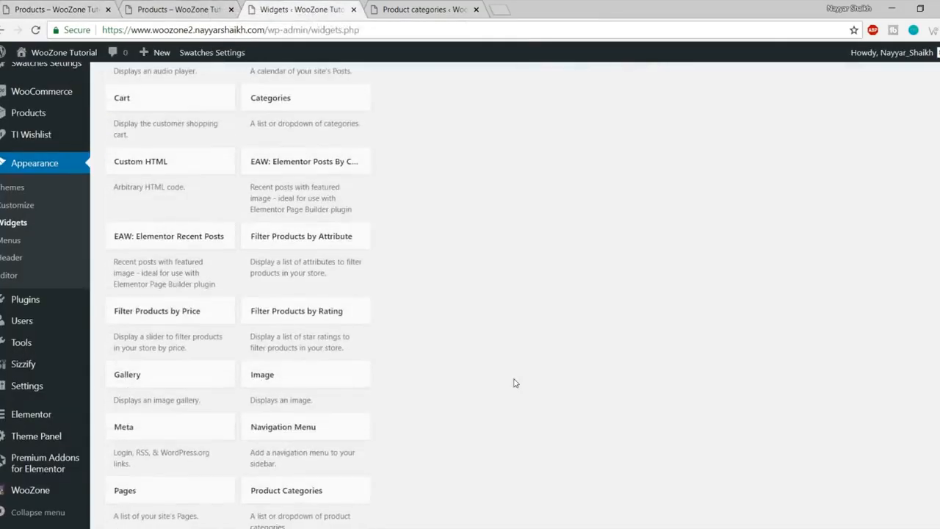
pyautogui.scroll(-1, 514, 381)
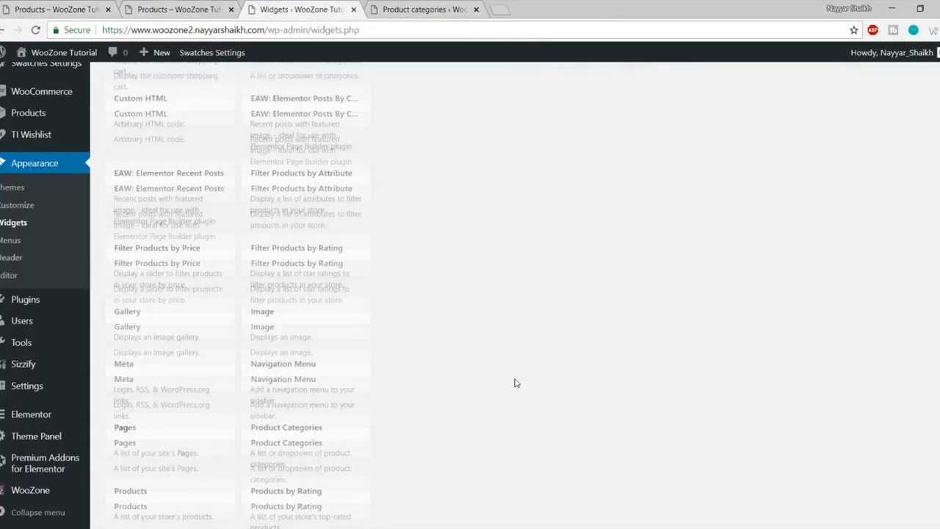
# Step: Add a Filter Products by Price widget to the WooCommerce Sidebar
pyautogui.click(177, 257)
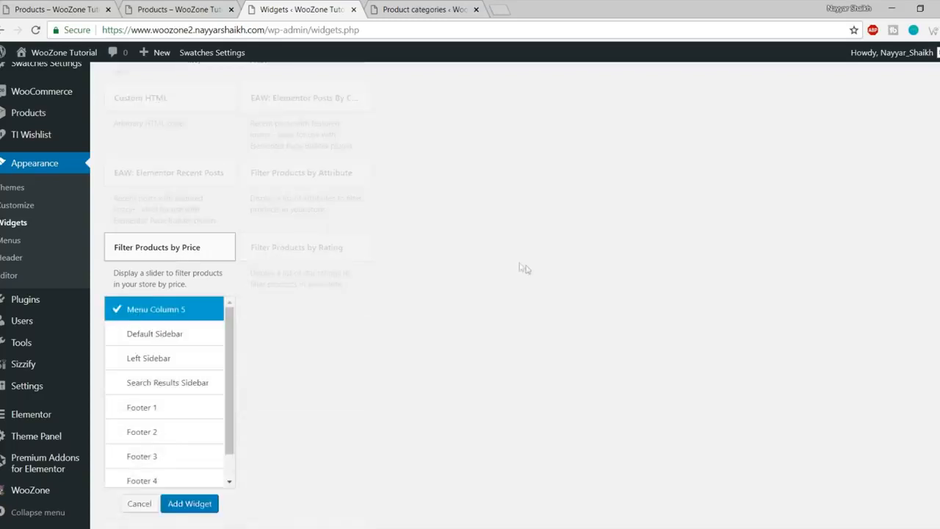
pyautogui.scroll(-3, 520, 266)
pyautogui.scroll(-1, 186, 260)
pyautogui.click(187, 284)
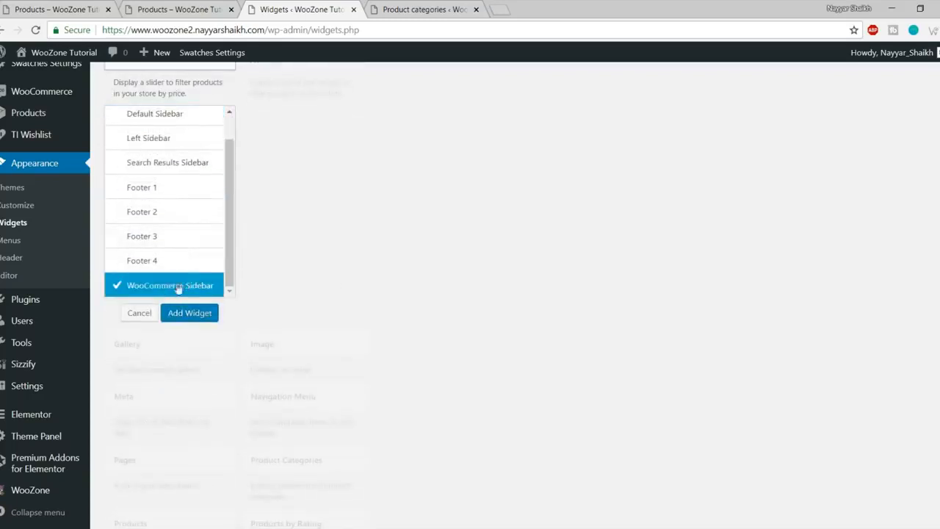
pyautogui.click(189, 312)
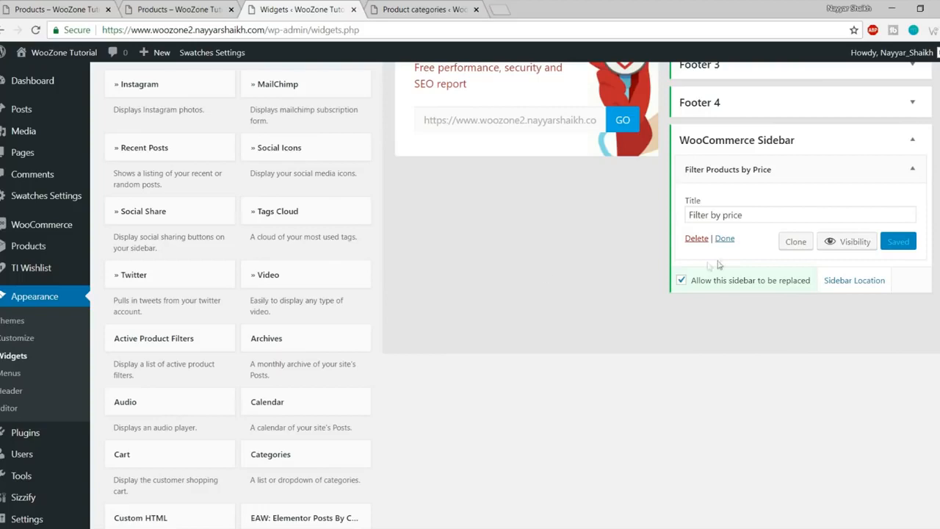
pyautogui.click(912, 168)
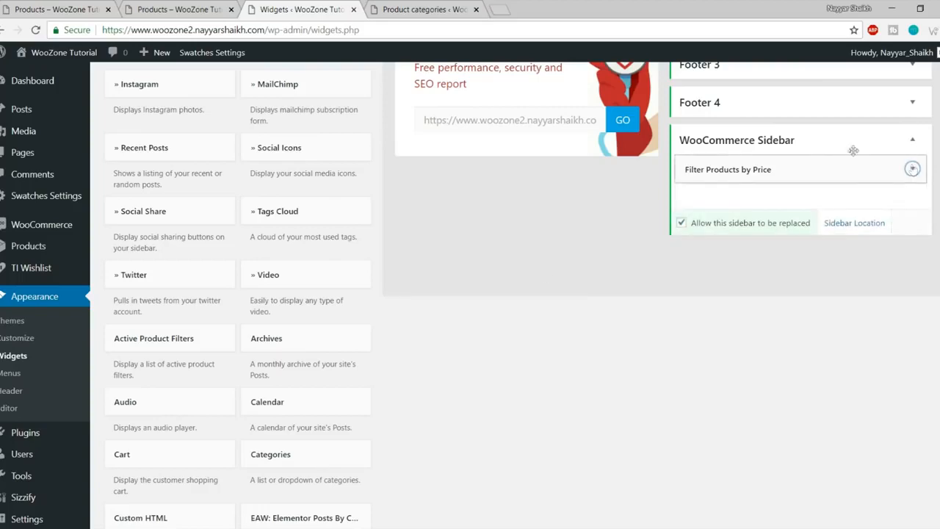
# Step: Reload the shop page to confirm the price filter, compare with the reference shop, return to Widgets
pyautogui.click(228, 5)
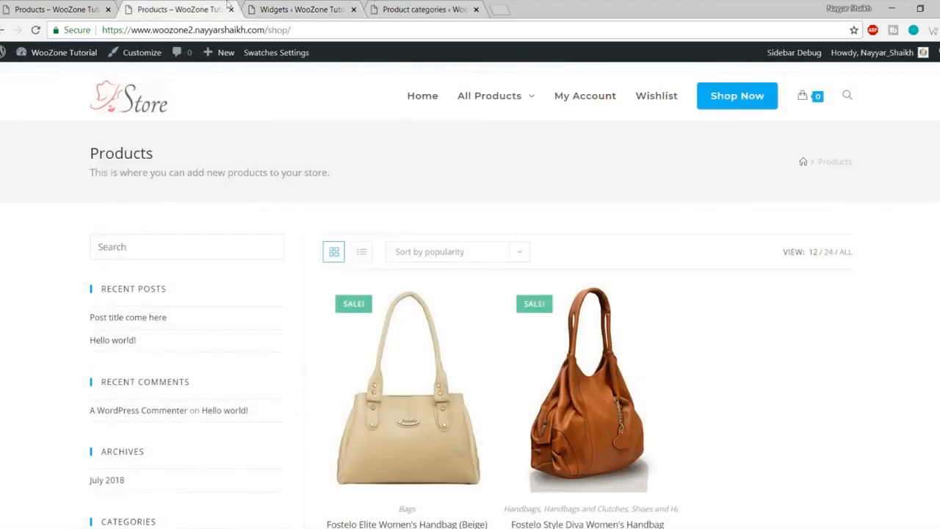
pyautogui.click(38, 30)
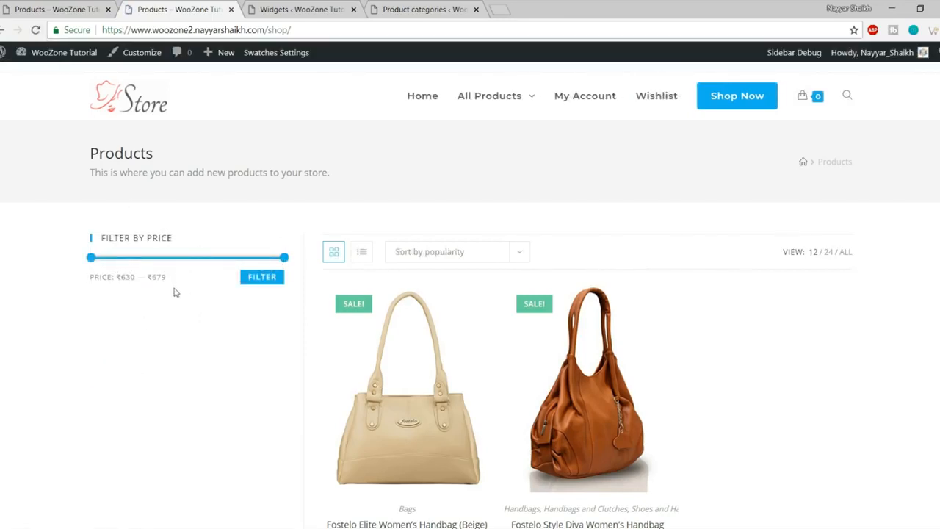
pyautogui.click(22, 4)
pyautogui.scroll(-1, 163, 338)
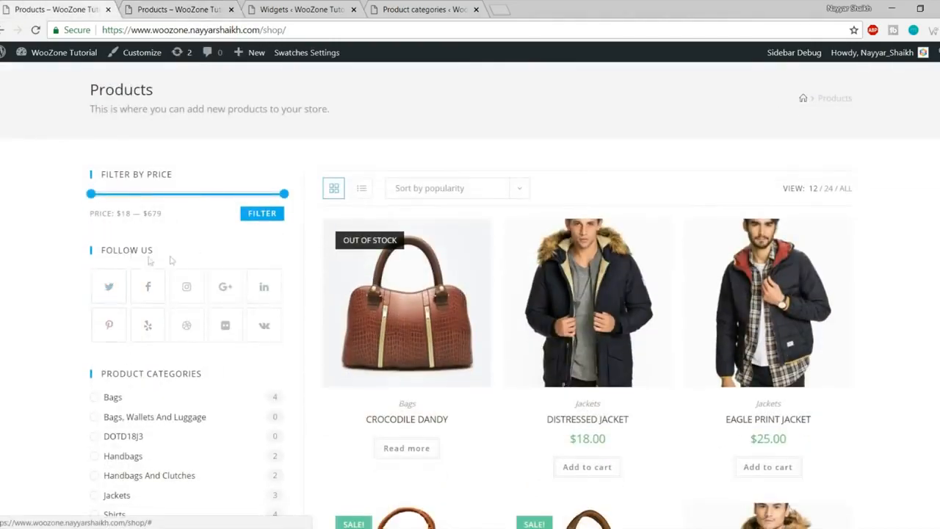
pyautogui.click(284, 16)
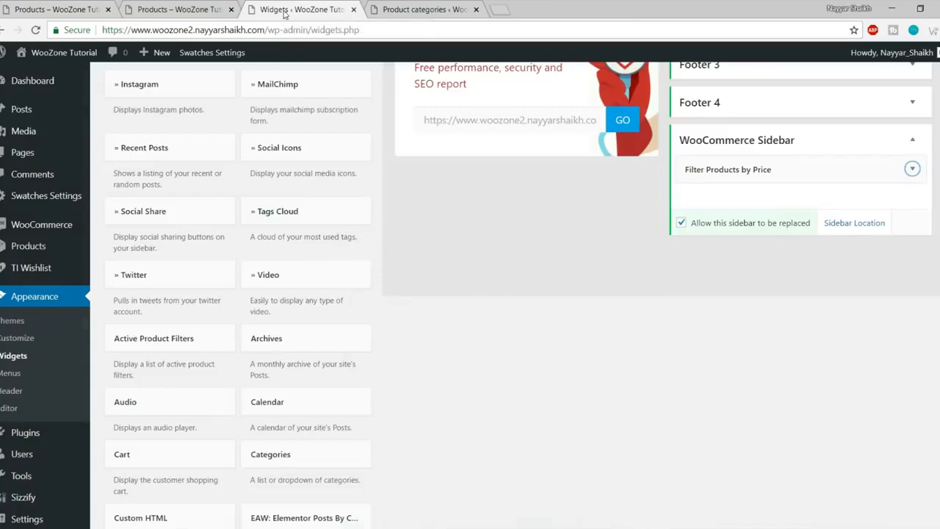
# Step: Add the Social Icons widget to the WooCommerce Sidebar
pyautogui.scroll(4, 462, 390)
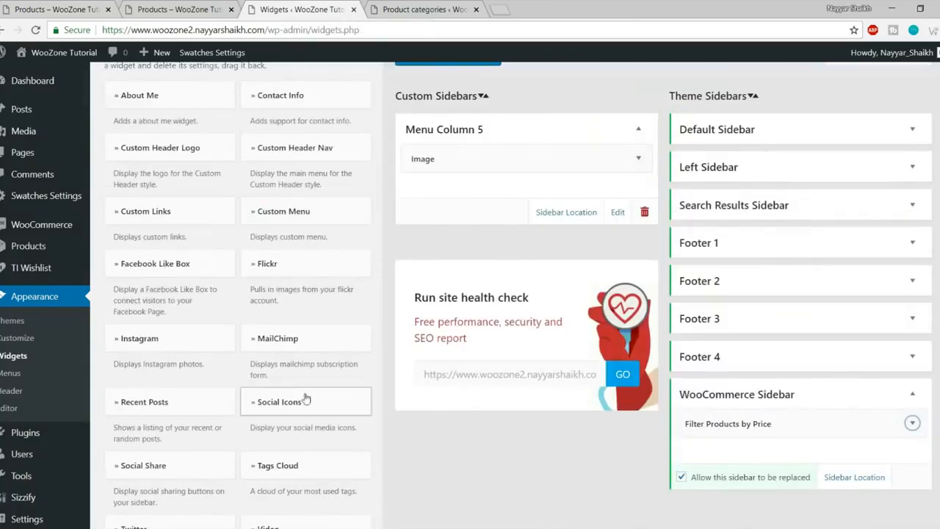
pyautogui.scroll(-1, 299, 409)
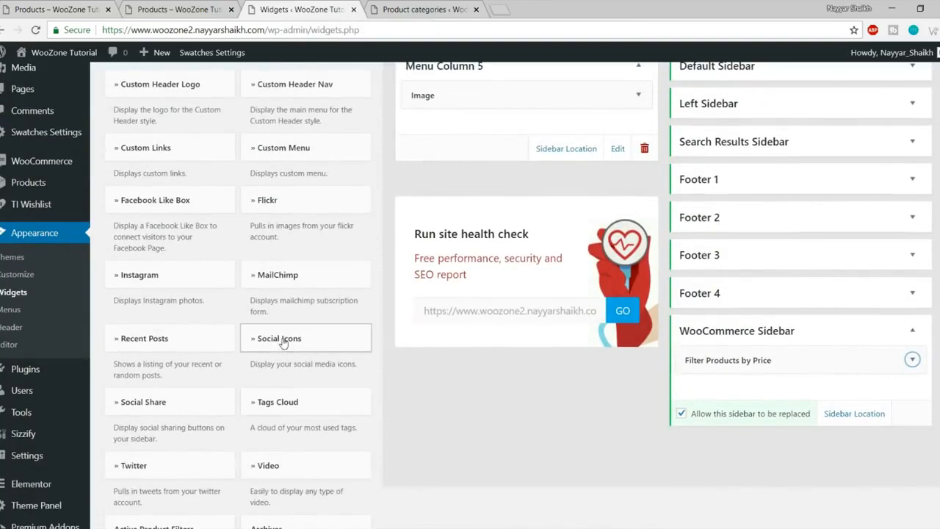
pyautogui.click(283, 339)
pyautogui.scroll(-3, 448, 390)
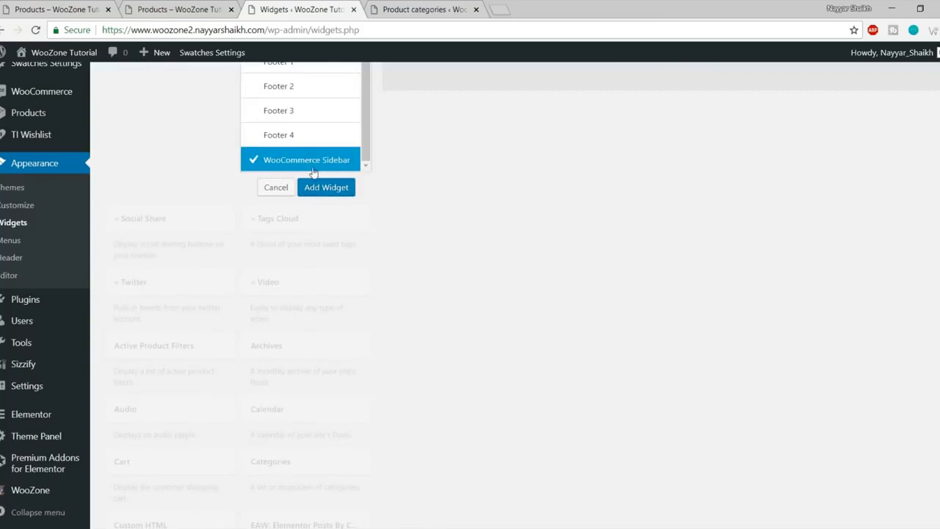
pyautogui.click(329, 191)
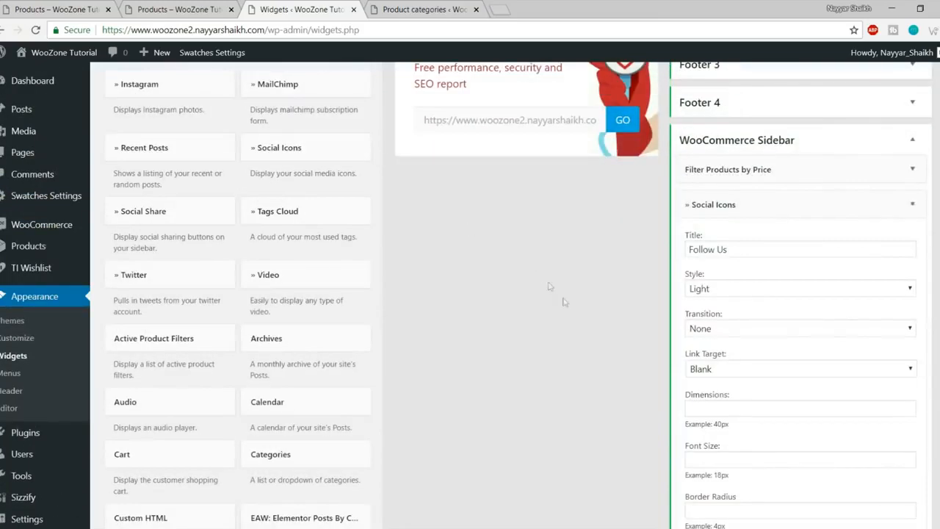
# Step: Enter # as the Twitter, Facebook, Instagram, GooglePlus and LinkedIn links
pyautogui.scroll(-3, 802, 315)
pyautogui.scroll(-6, 802, 315)
pyautogui.click(750, 220)
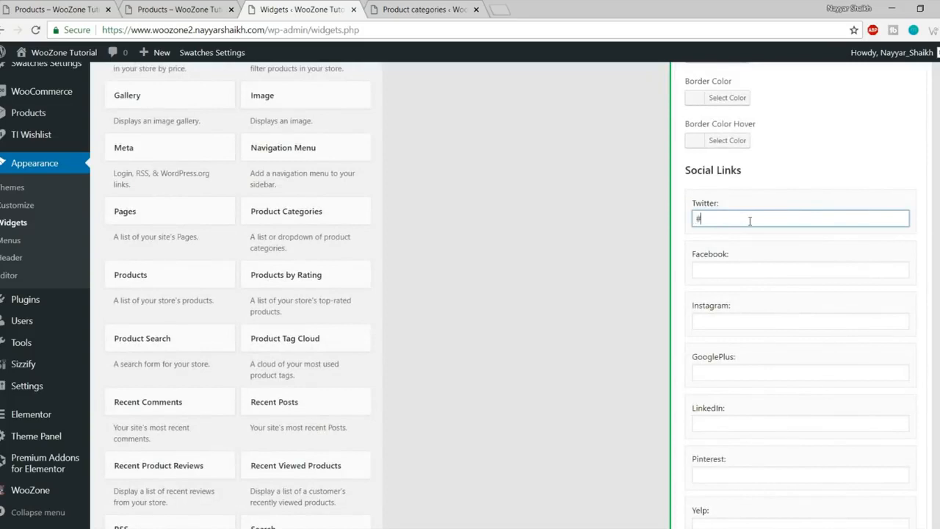
pyautogui.click(742, 269)
pyautogui.write('#')
pyautogui.click(742, 321)
pyautogui.write('##')
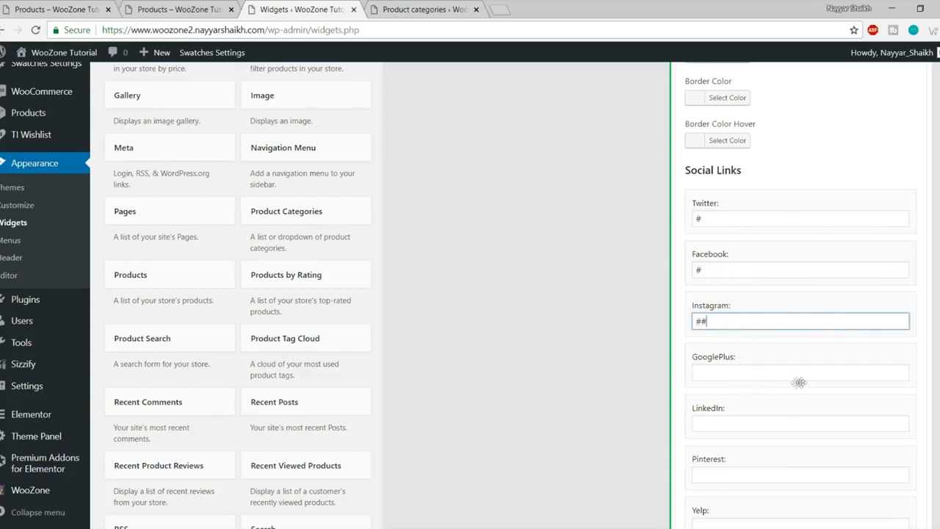
pyautogui.click(740, 371)
pyautogui.scroll(-3, 742, 330)
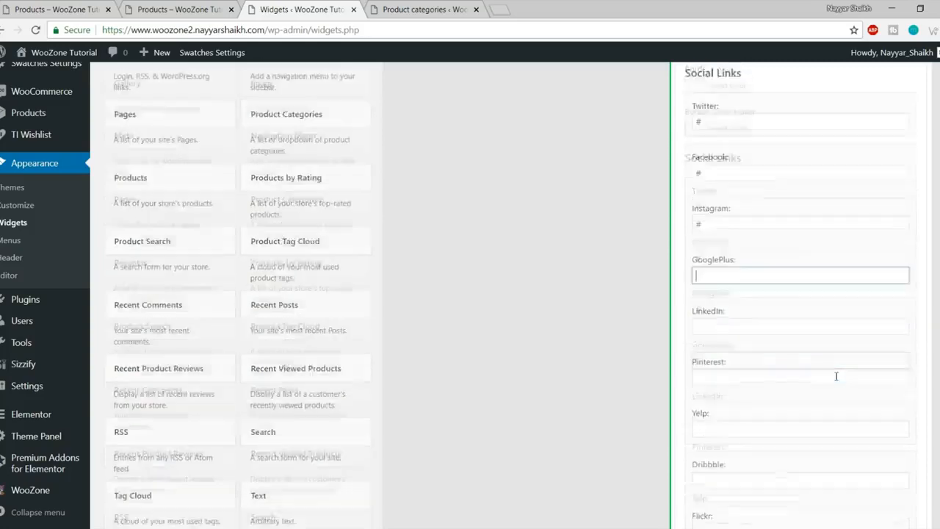
pyautogui.write('#')
pyautogui.click(751, 235)
pyautogui.write('#')
# Step: Fill the remaining social link fields through Flickr and VK with #, and save the widget
pyautogui.click(746, 282)
pyautogui.write('#')
pyautogui.click(754, 332)
pyautogui.write('#')
pyautogui.click(755, 384)
pyautogui.write('#')
pyautogui.click(745, 433)
pyautogui.scroll(-2, 780, 428)
pyautogui.write('#')
pyautogui.click(734, 363)
pyautogui.write('#')
pyautogui.scroll(-5, 743, 417)
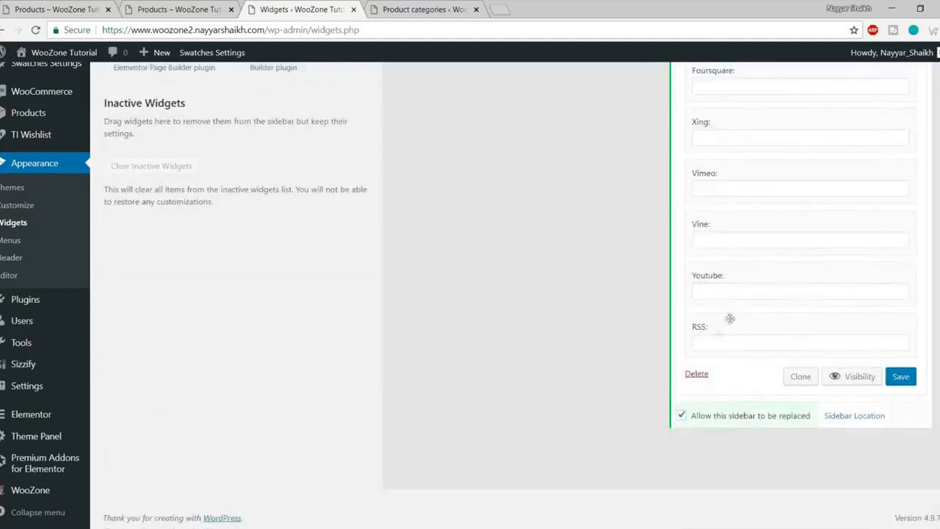
pyautogui.click(896, 376)
# Step: Reload the shop page and compare the Follow Us icons against the reference shop site
pyautogui.click(176, 9)
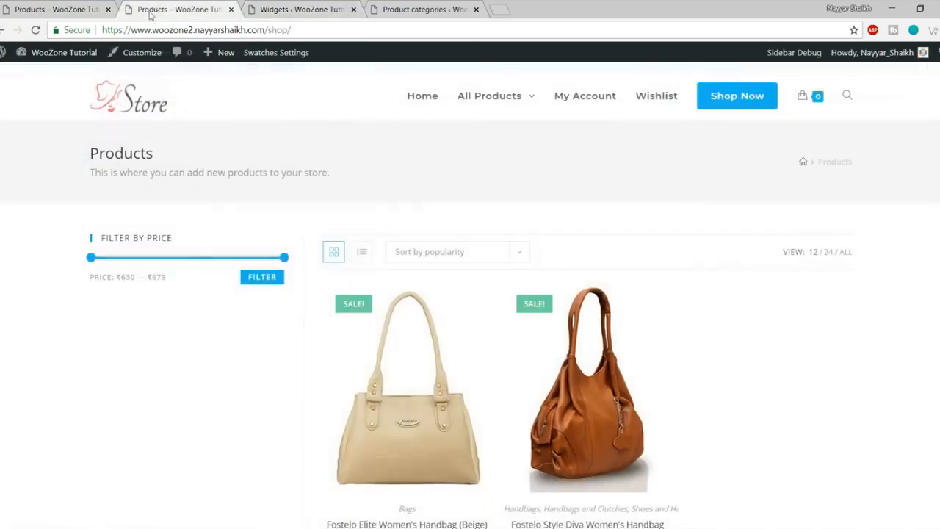
pyautogui.click(35, 30)
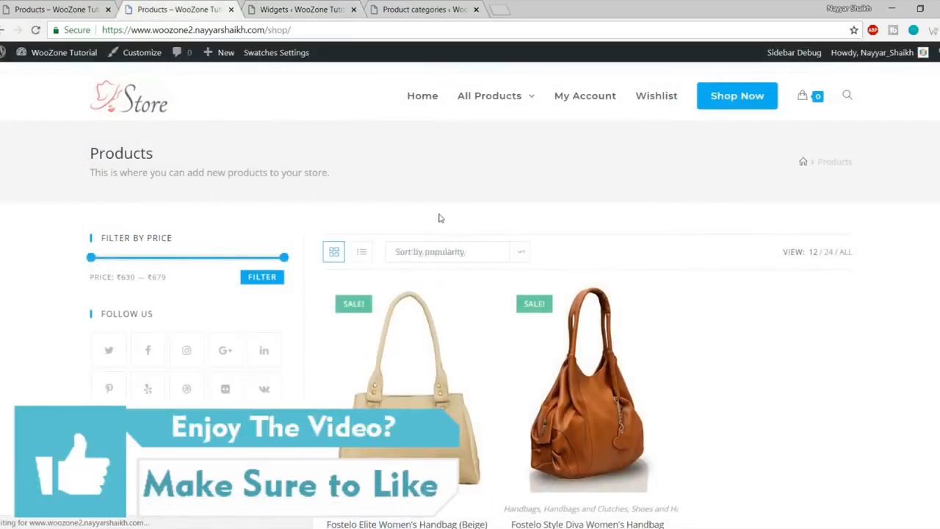
pyautogui.scroll(-2, 439, 218)
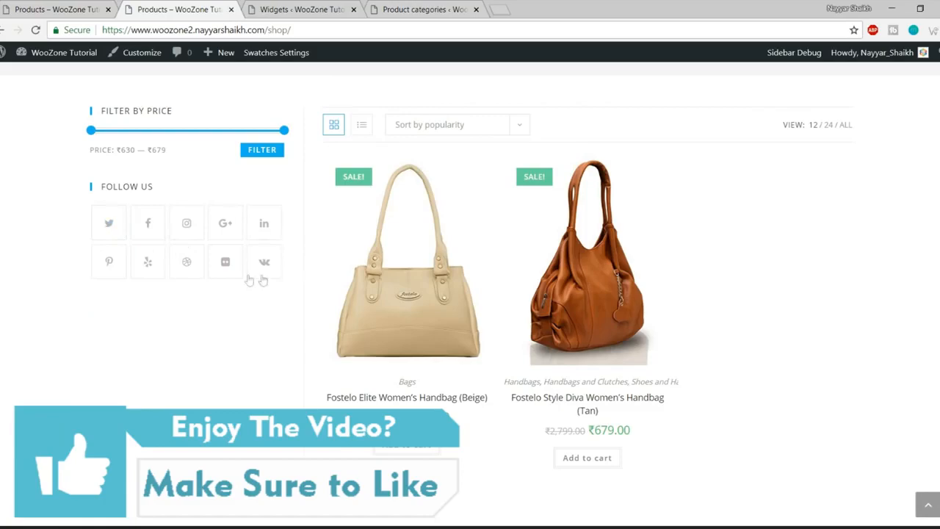
pyautogui.click(37, 9)
pyautogui.scroll(-3, 42, 181)
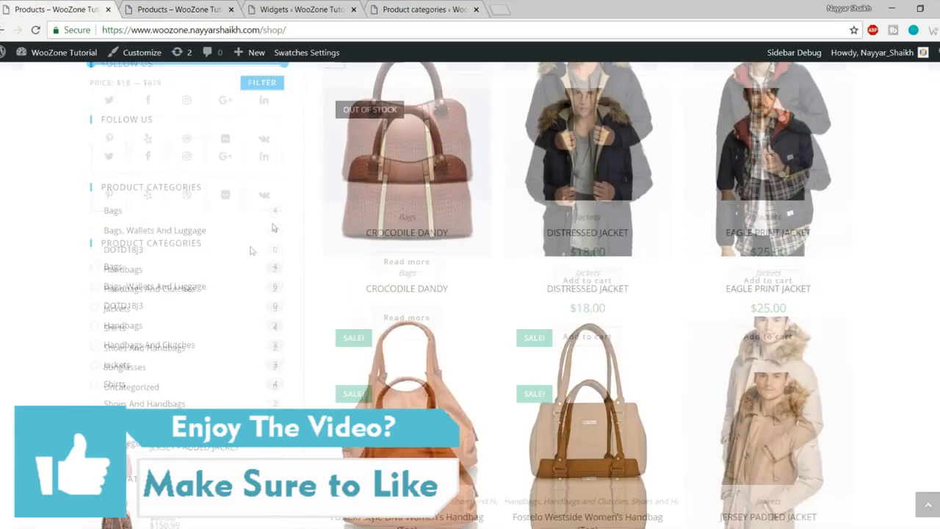
pyautogui.click(312, 8)
pyautogui.scroll(4, 533, 321)
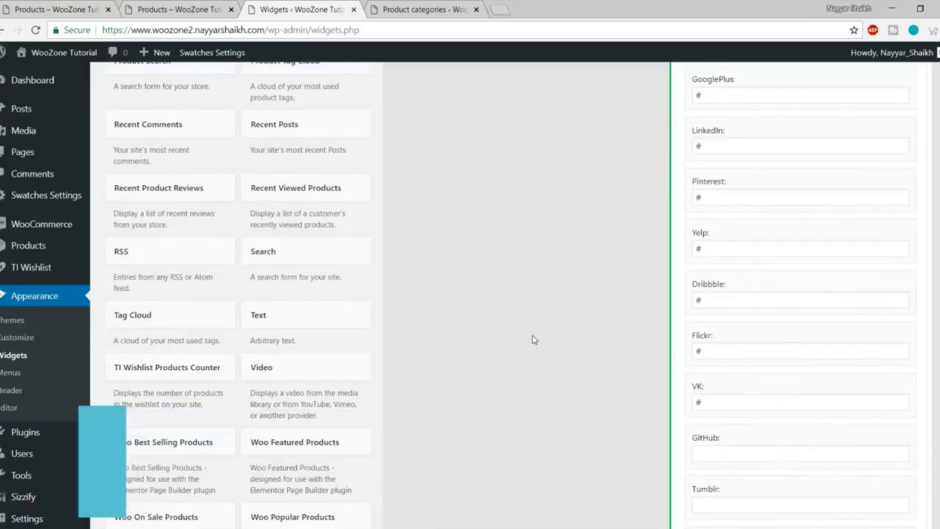
pyautogui.scroll(1, 532, 316)
pyautogui.scroll(5, 531, 316)
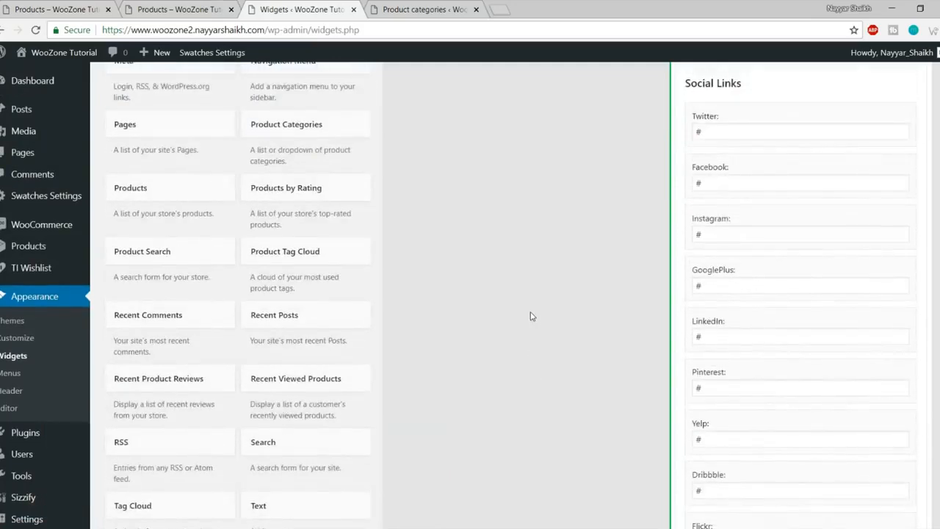
# Step: Add the Product Categories widget to the WooCommerce Sidebar and collapse the Social Icons settings
pyautogui.click(307, 193)
pyautogui.scroll(-2, 372, 287)
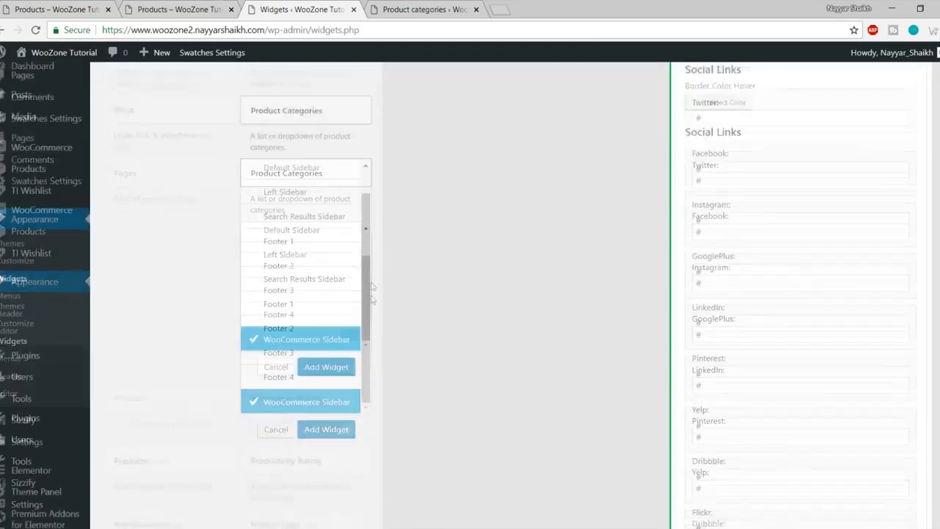
pyautogui.click(326, 320)
pyautogui.scroll(5, 718, 355)
pyautogui.scroll(10, 717, 356)
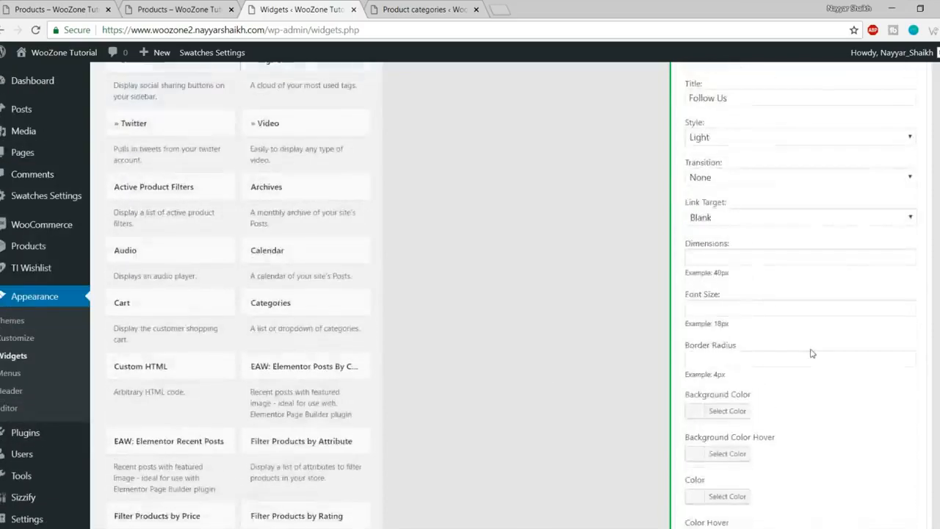
pyautogui.click(911, 243)
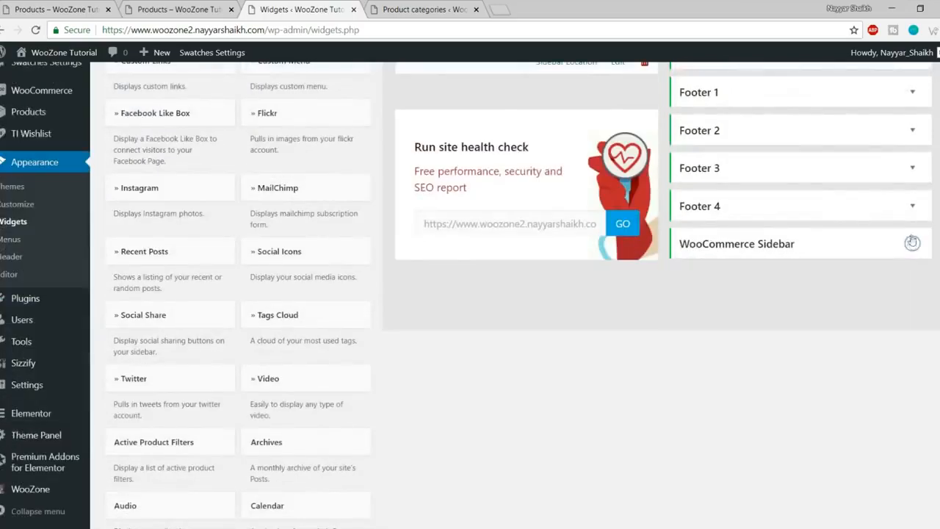
pyautogui.click(911, 243)
pyautogui.click(911, 308)
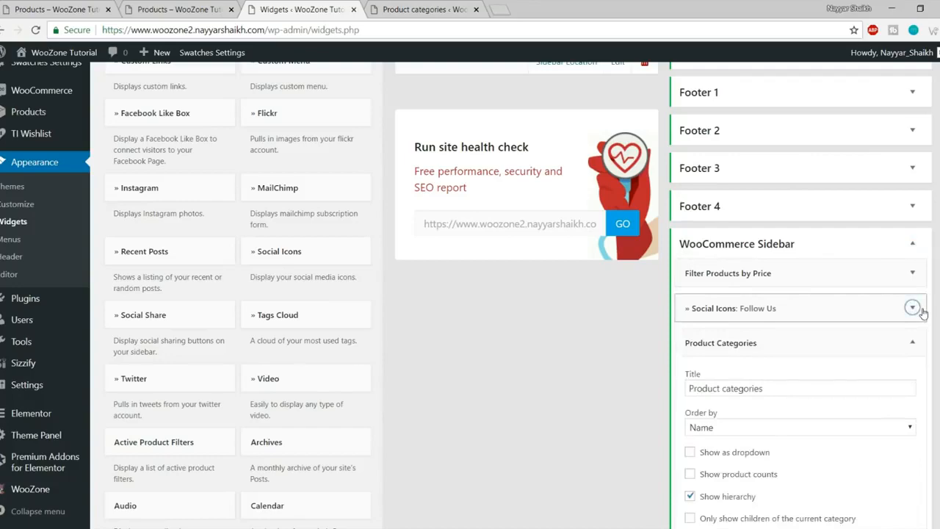
pyautogui.scroll(-3, 881, 309)
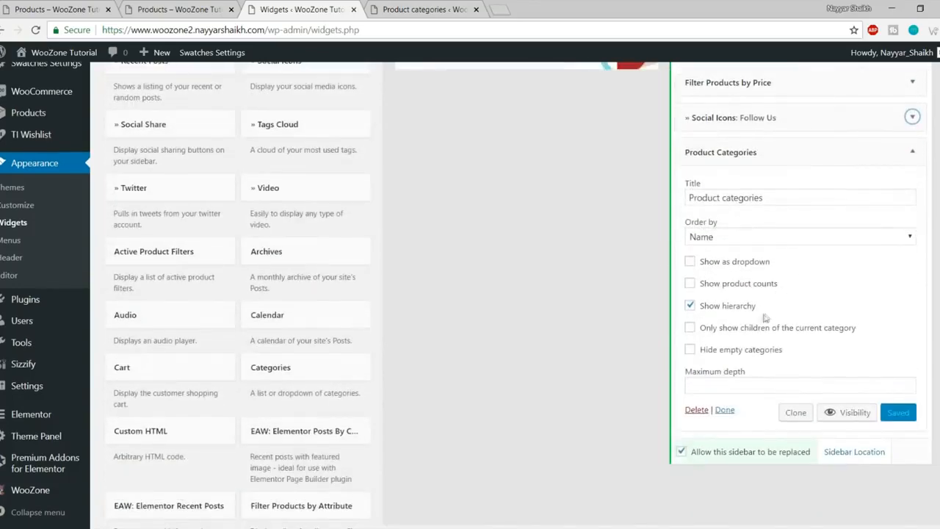
# Step: Turn off Show hierarchy, turn on Show product counts, and save the Product Categories widget
pyautogui.click(737, 313)
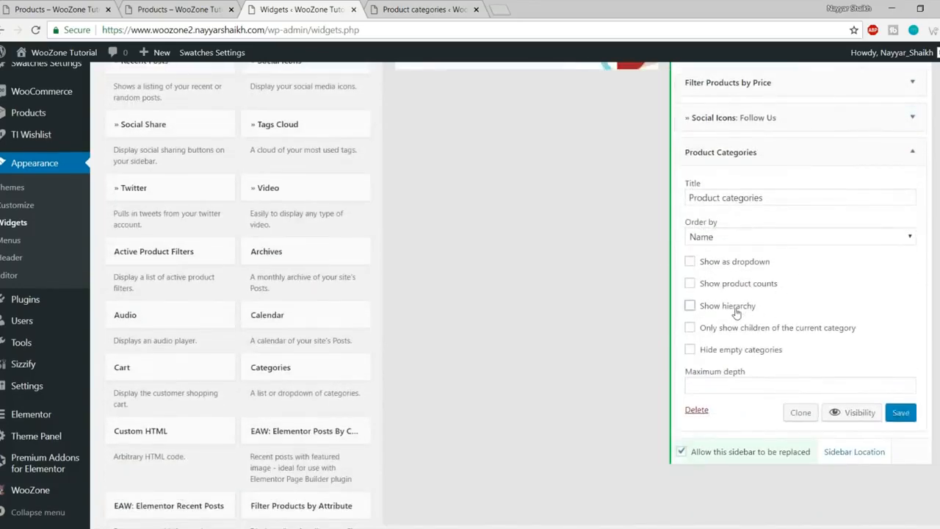
pyautogui.click(736, 284)
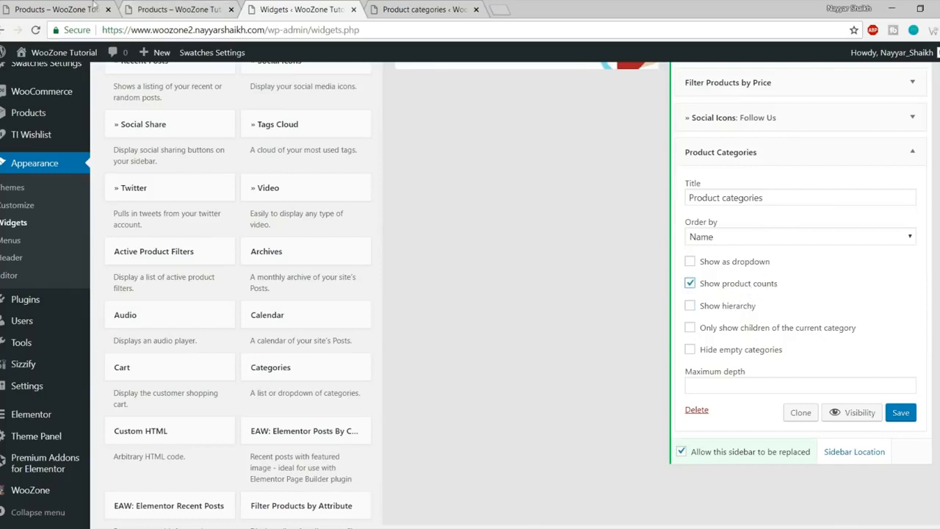
pyautogui.click(31, 6)
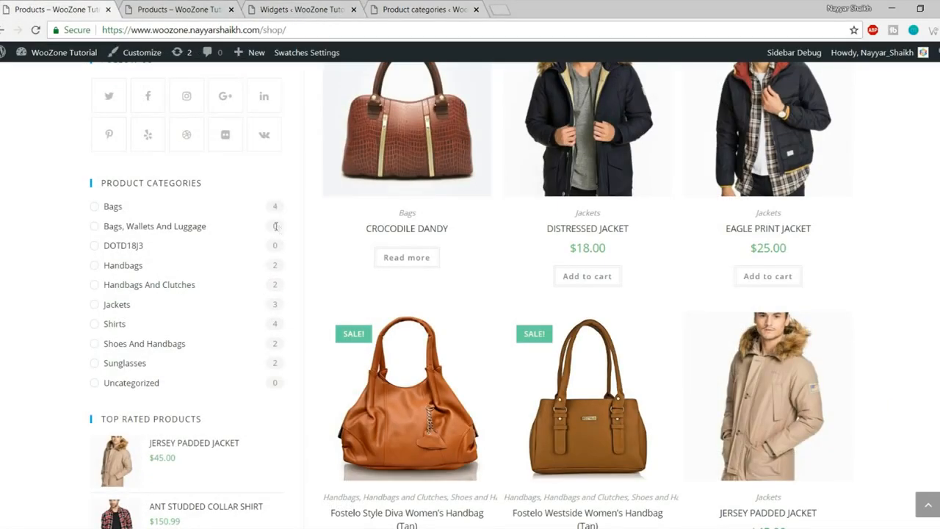
pyautogui.click(294, 10)
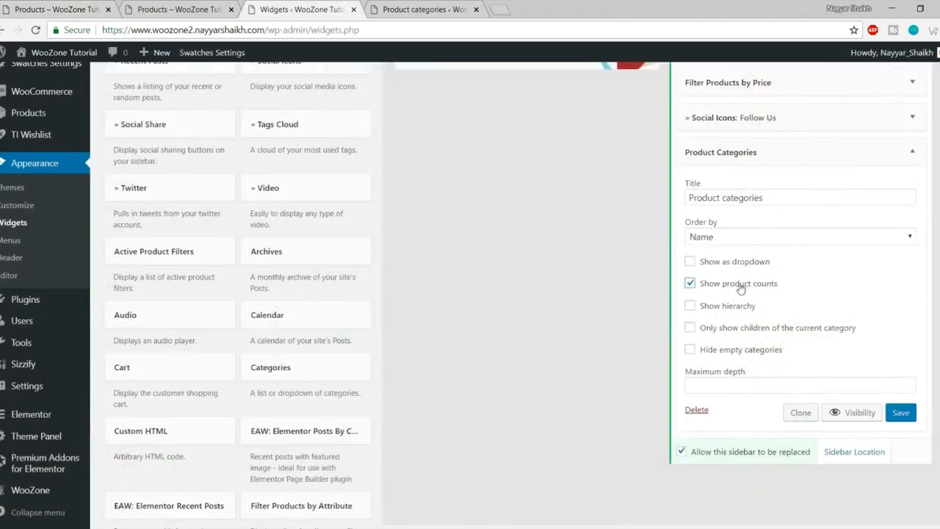
pyautogui.click(909, 421)
pyautogui.click(912, 152)
# Step: Reload the shop page and compare its category list with the other shop page
pyautogui.click(192, 9)
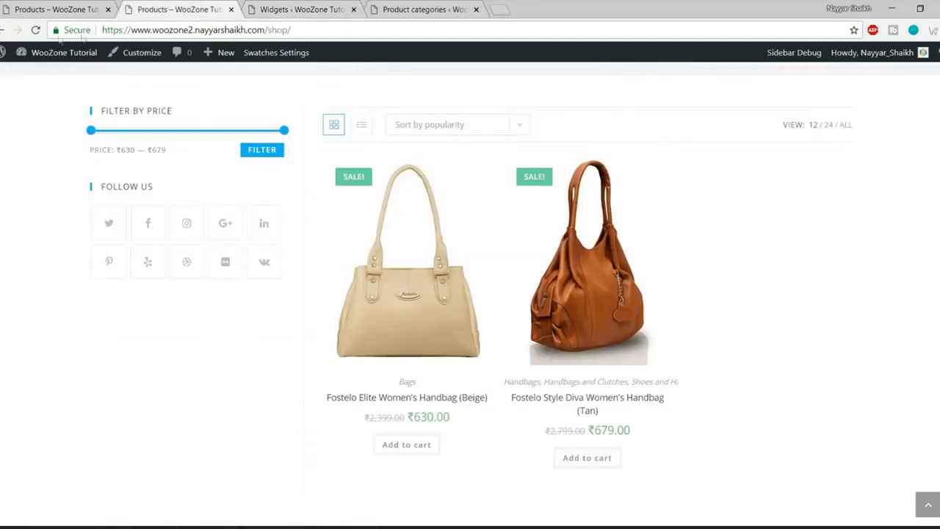
pyautogui.click(35, 30)
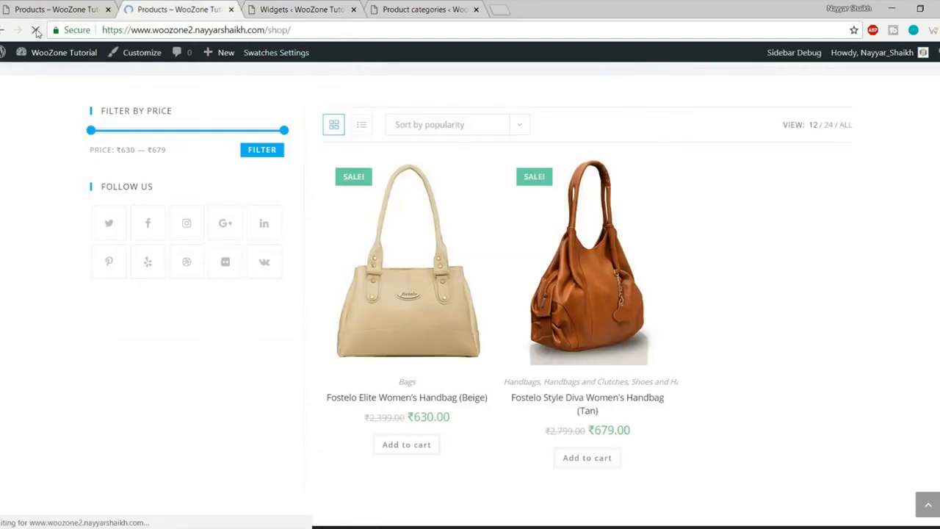
pyautogui.click(59, 8)
pyautogui.scroll(-5, 274, 225)
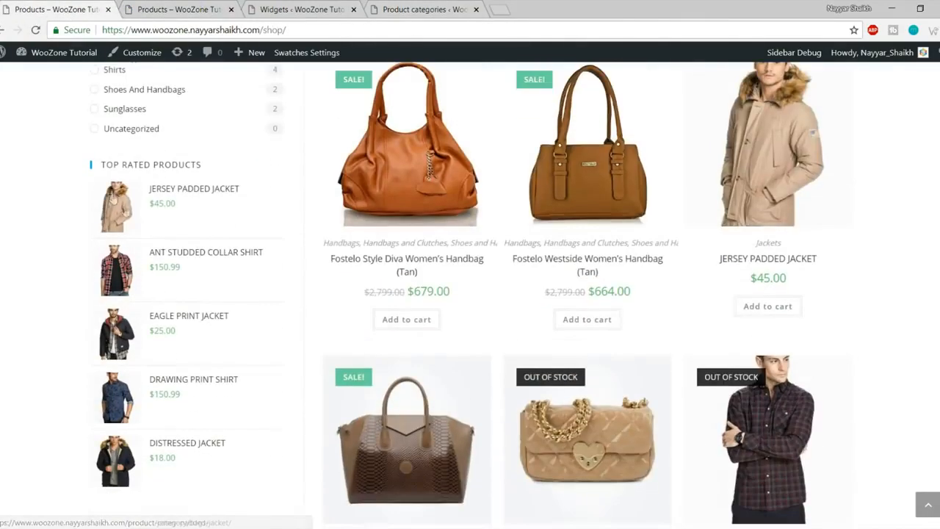
pyautogui.click(177, 6)
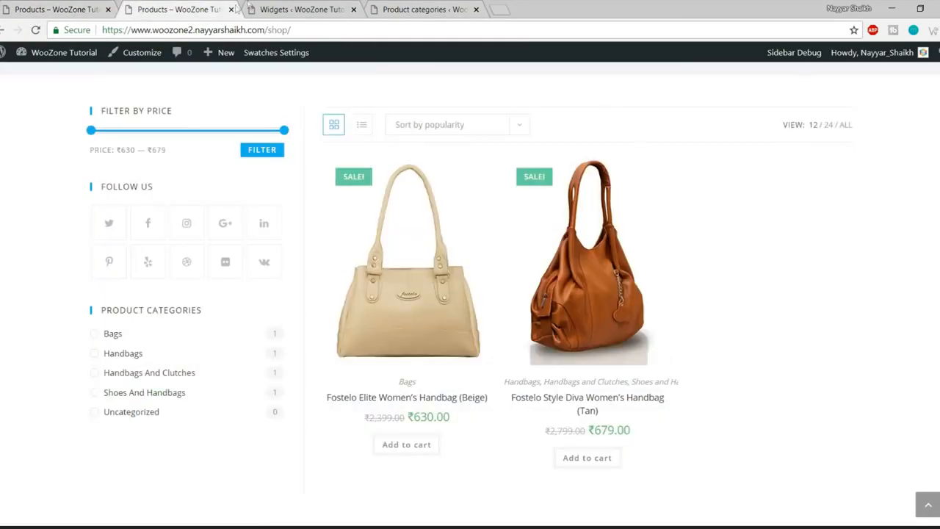
pyautogui.click(258, 6)
pyautogui.scroll(-5, 579, 336)
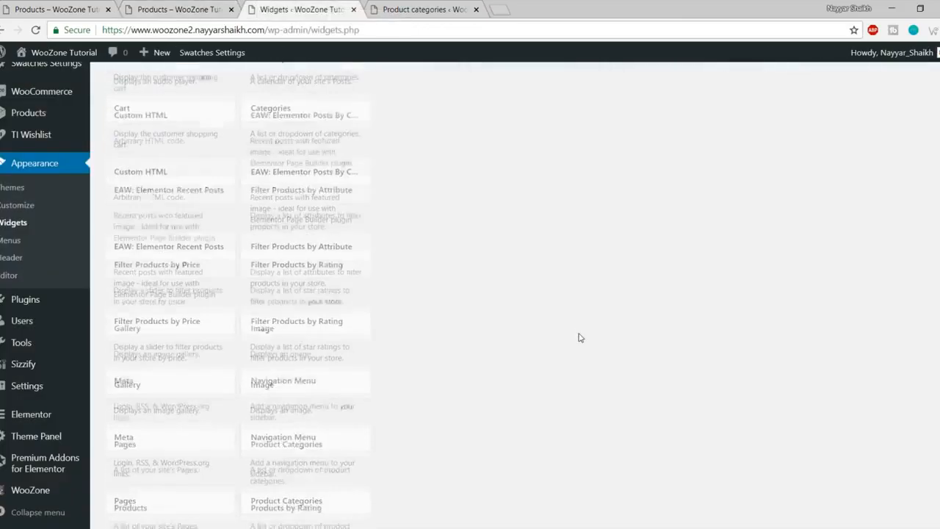
# Step: Add the Filter Products by Rating widget to the WooCommerce Sidebar
pyautogui.scroll(-2, 579, 335)
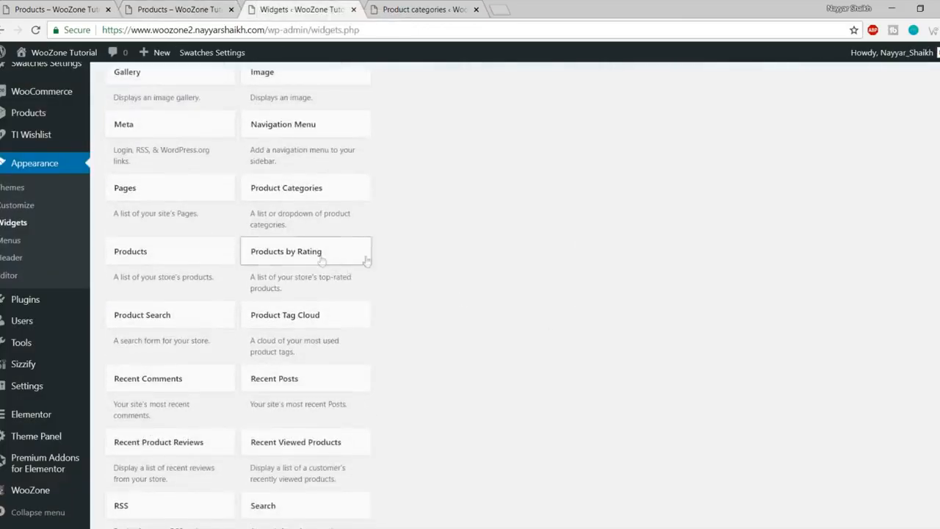
pyautogui.scroll(-2, 566, 291)
pyautogui.scroll(-2, 566, 291)
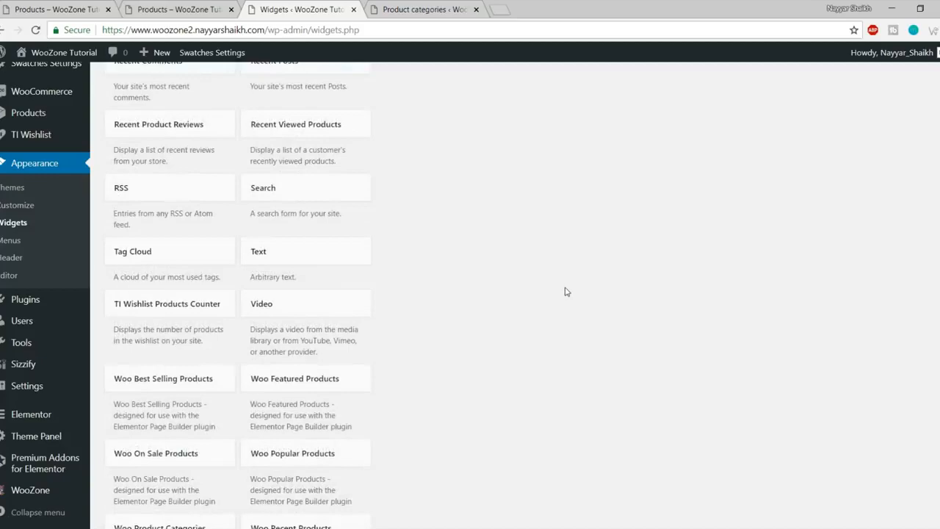
pyautogui.scroll(-2, 566, 292)
pyautogui.scroll(-2, 566, 293)
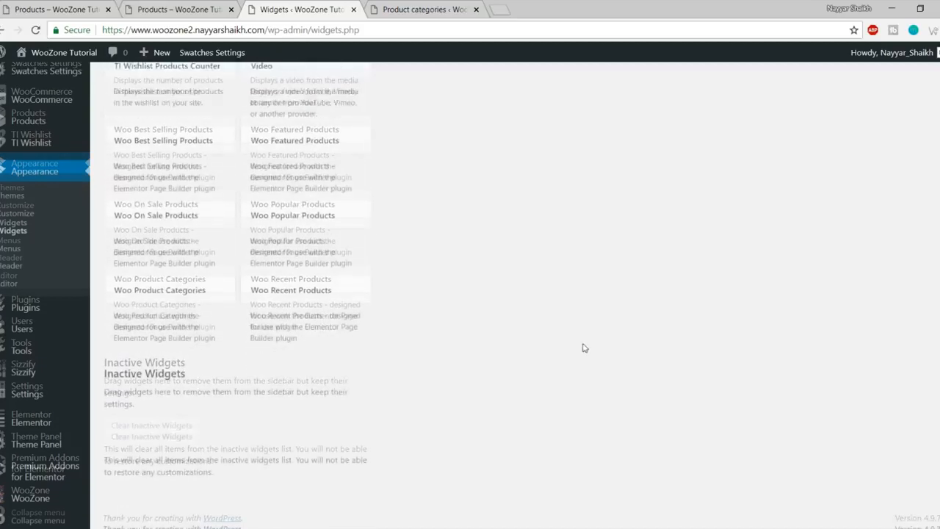
pyautogui.scroll(10, 584, 347)
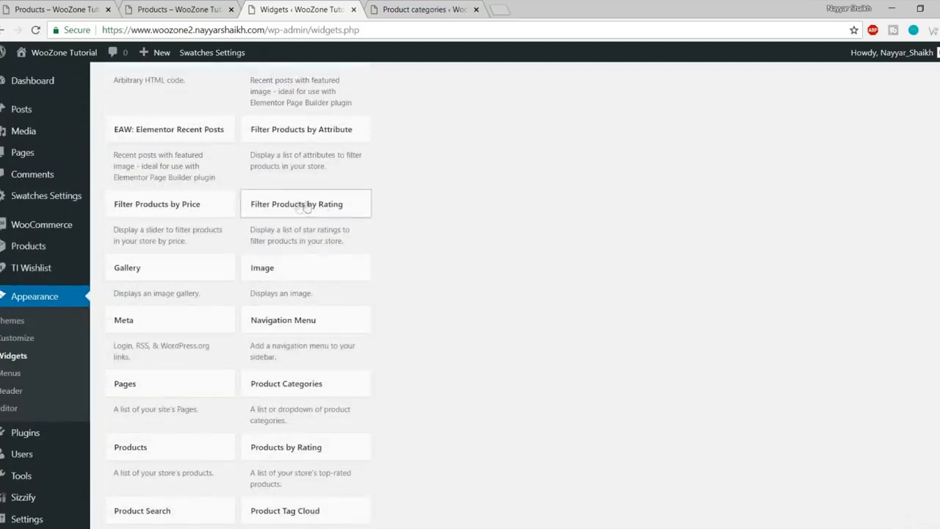
pyautogui.click(322, 210)
pyautogui.scroll(-2, 373, 361)
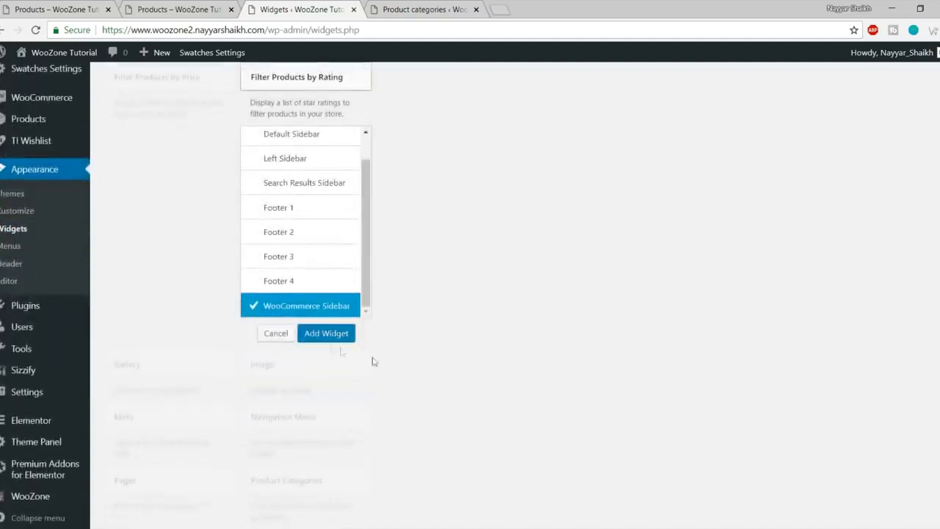
pyautogui.click(323, 341)
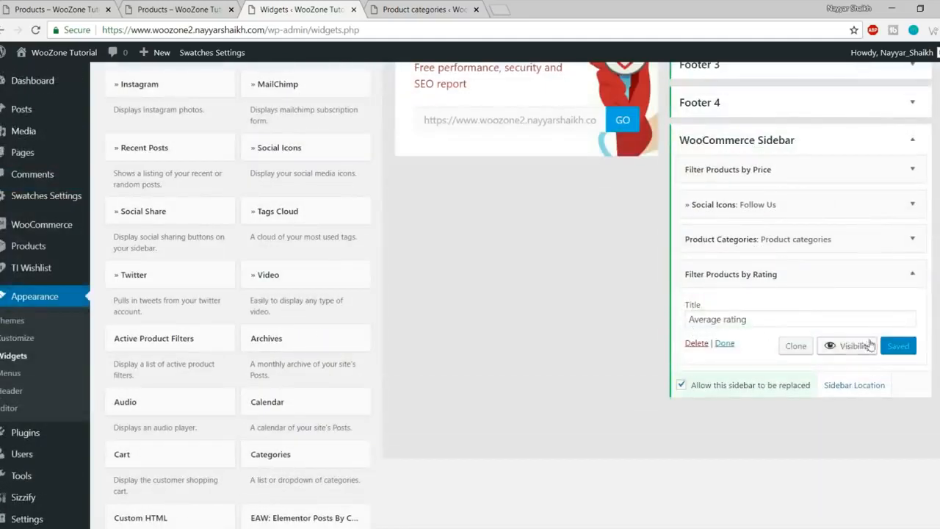
# Step: Reload the shop page to check the sidebar against the first shop page
pyautogui.click(172, 10)
pyautogui.click(40, 32)
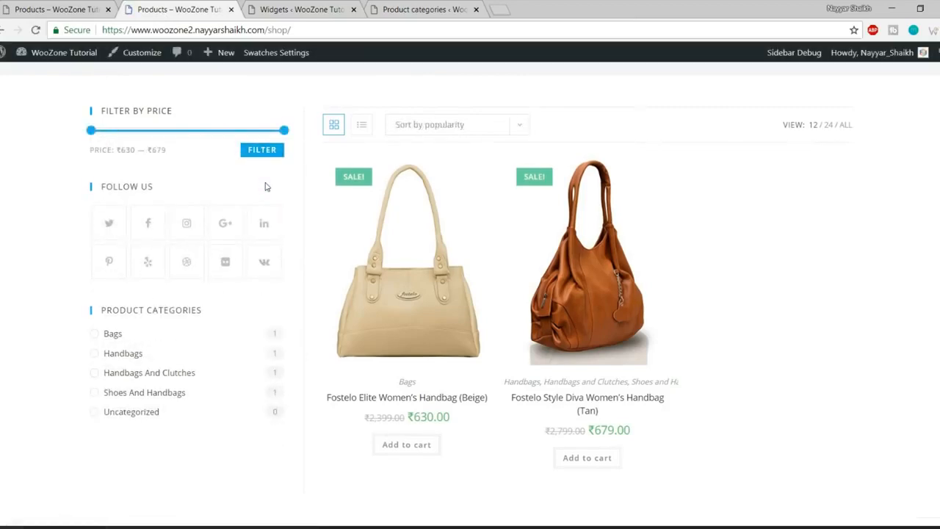
pyautogui.scroll(-2, 241, 313)
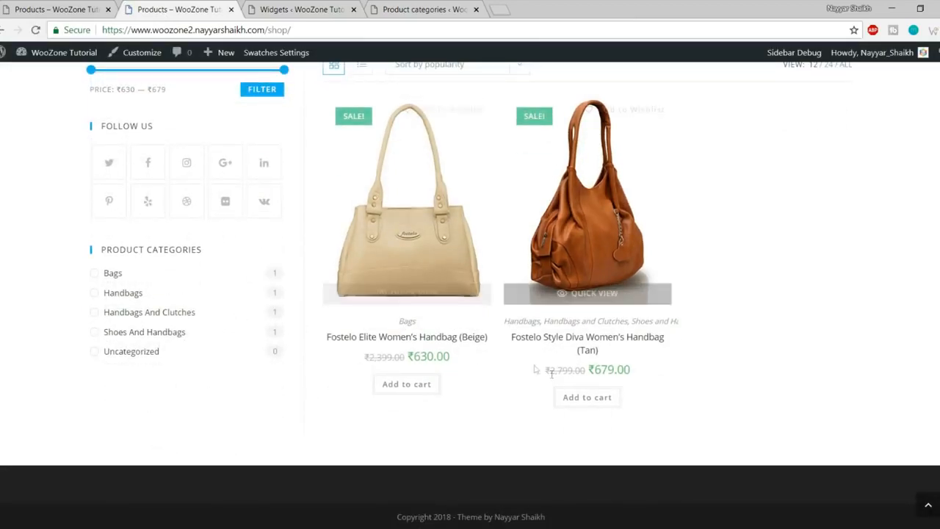
pyautogui.click(301, 9)
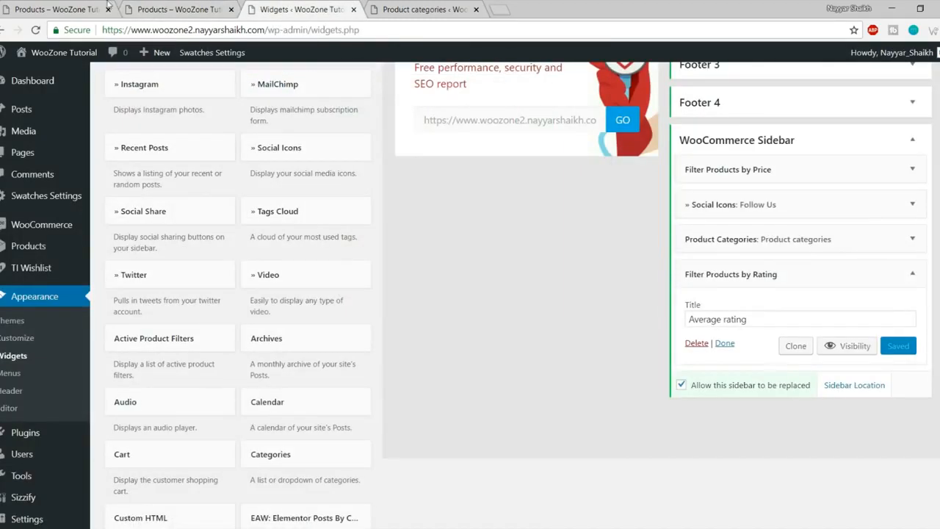
pyautogui.click(56, 6)
pyautogui.click(261, 6)
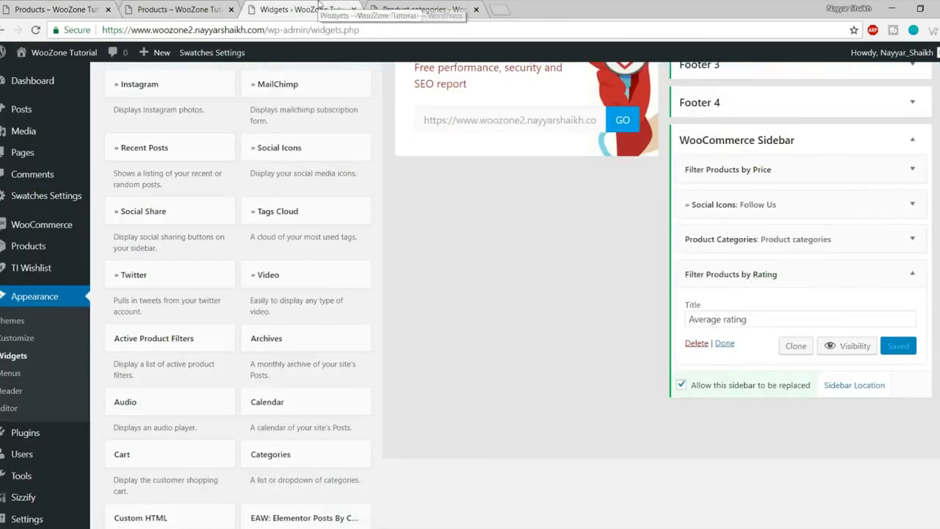
# Step: Retitle the rating widget TOP RATED PRODUCTS, save it, and reload the shop page
pyautogui.moveTo(767, 313); pyautogui.dragTo(587, 329)
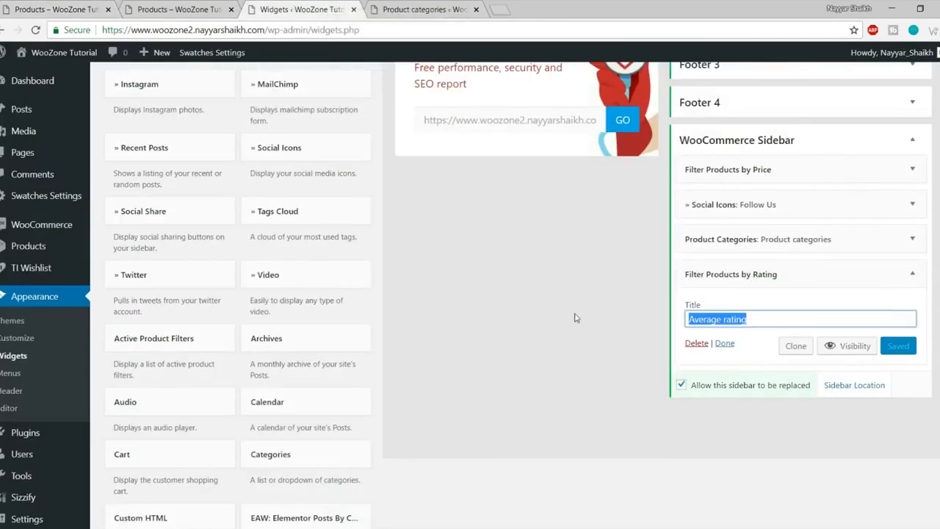
pyautogui.write('T')
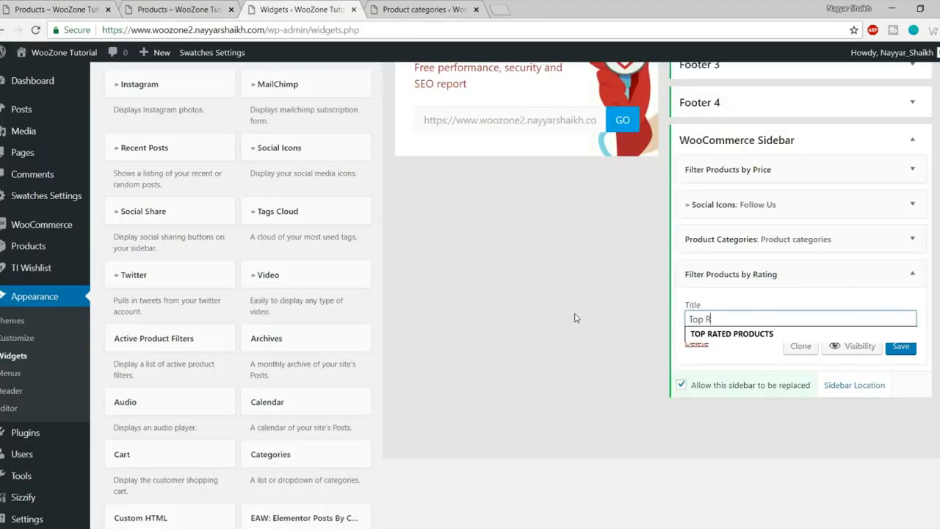
pyautogui.write('op R')
pyautogui.click(762, 335)
pyautogui.click(900, 345)
pyautogui.click(143, 10)
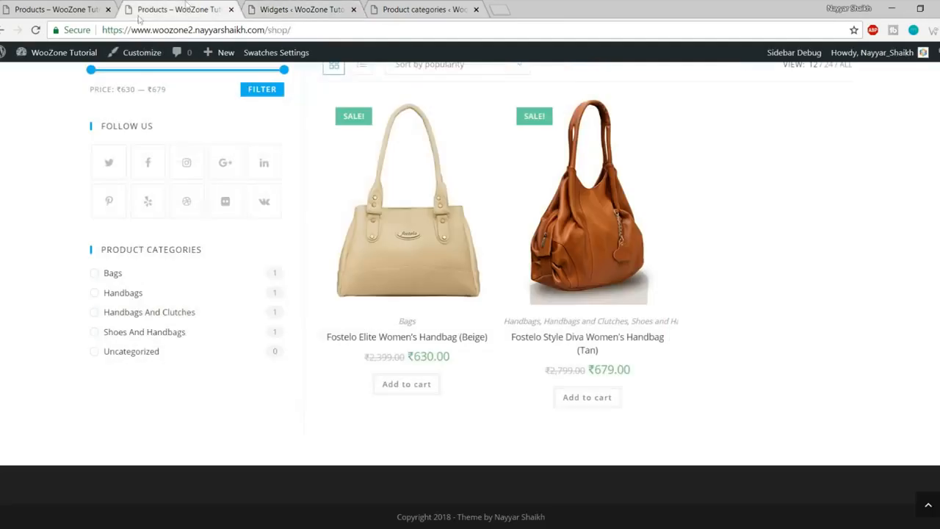
pyautogui.click(34, 30)
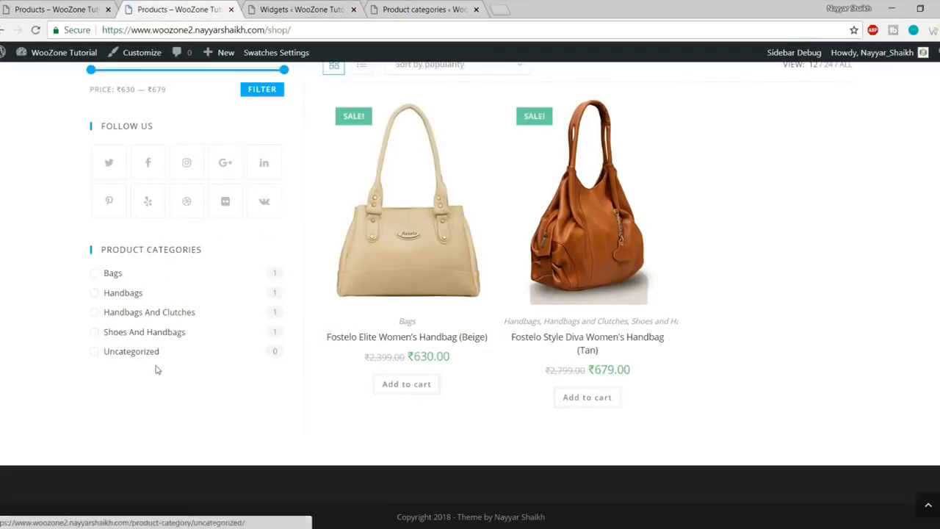
# Step: Open the beige handbag's reviews section and attempt to submit a review
pyautogui.click(414, 250)
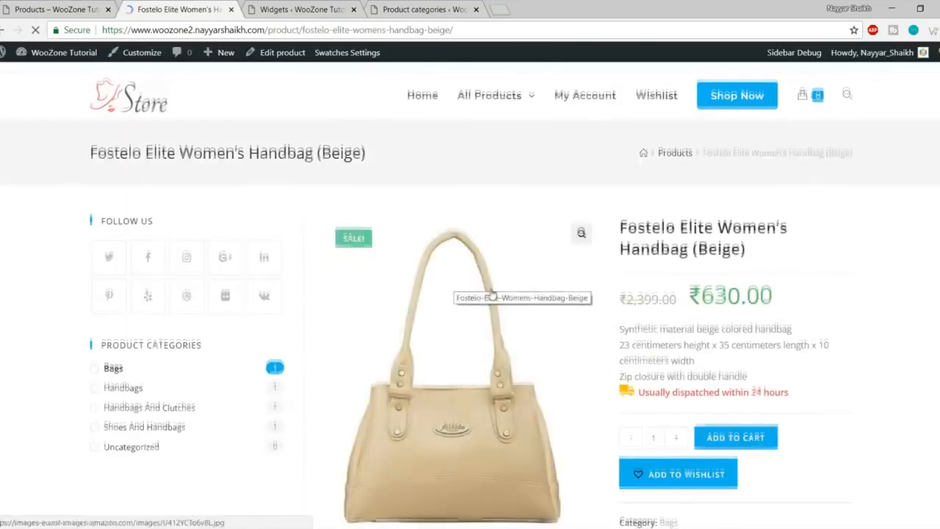
pyautogui.scroll(-6, 493, 295)
pyautogui.click(663, 222)
pyautogui.scroll(-1, 666, 225)
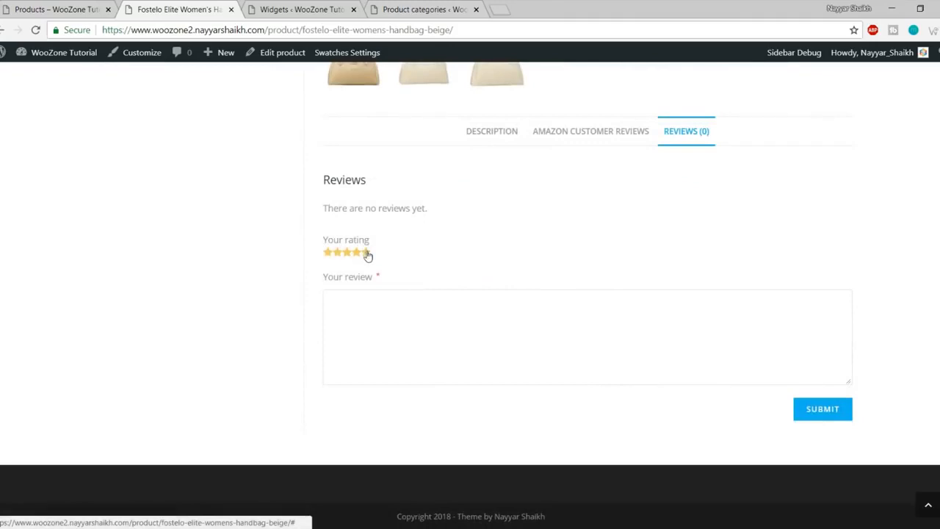
pyautogui.click(820, 413)
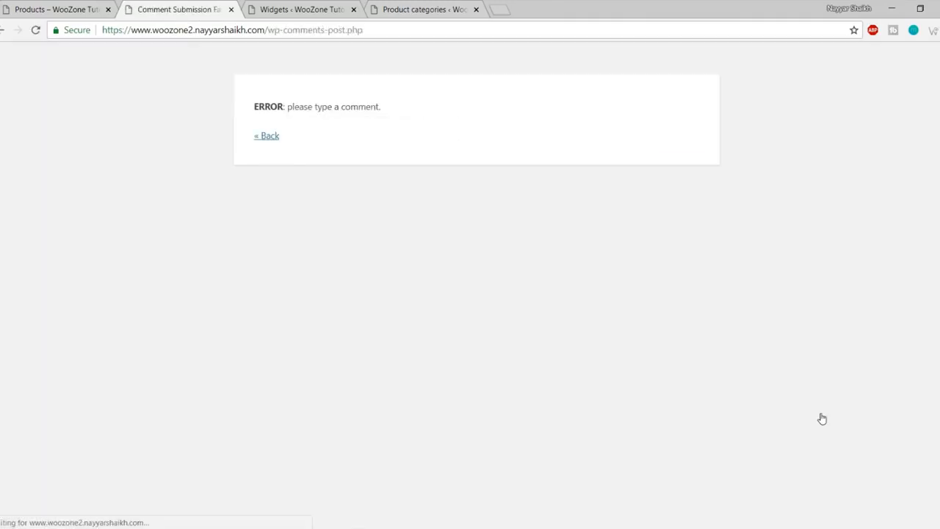
pyautogui.click(266, 137)
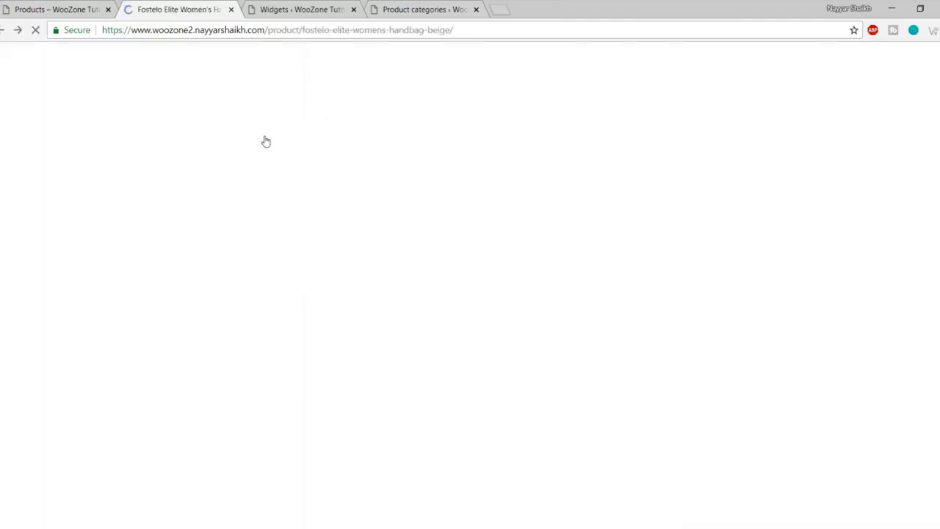
# Step: Submit a five-star 'Good Product' review for the handbag, then return to the shop
pyautogui.click(685, 132)
pyautogui.click(365, 252)
pyautogui.click(385, 333)
pyautogui.write('Good Product')
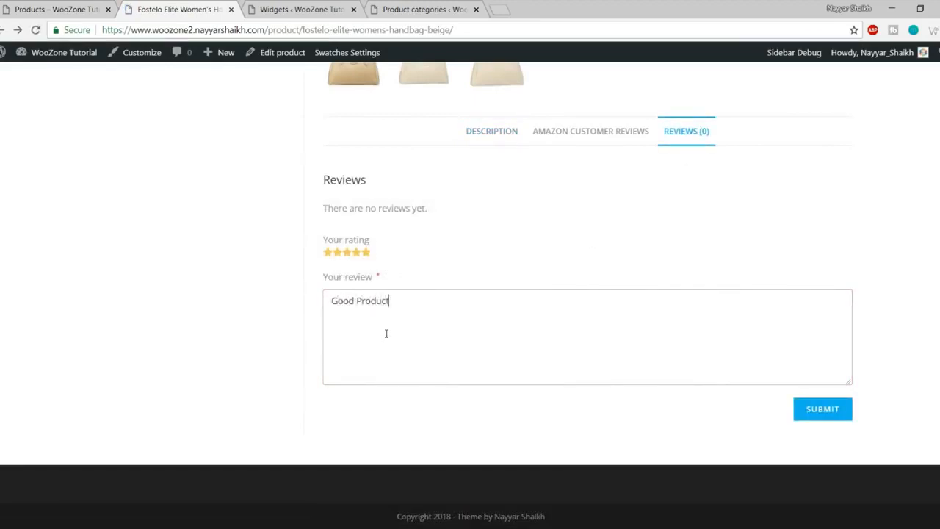
pyautogui.click(811, 417)
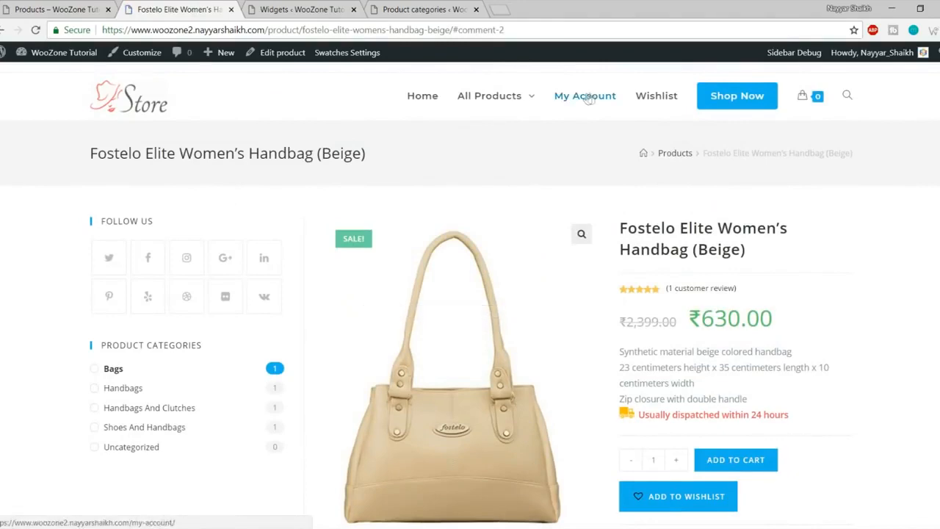
pyautogui.click(744, 96)
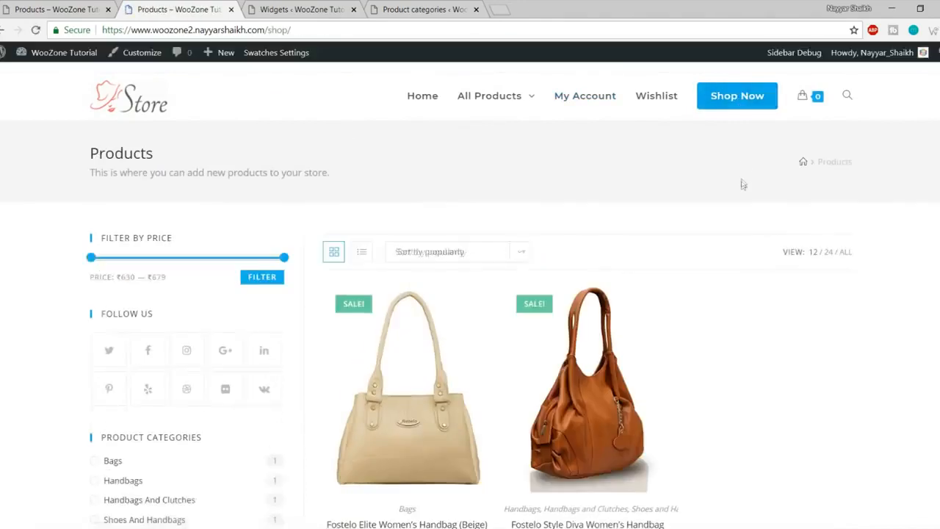
# Step: Replace the Filter Products by Rating widget with Products by Rating in the WooCommerce Sidebar
pyautogui.scroll(-3, 232, 282)
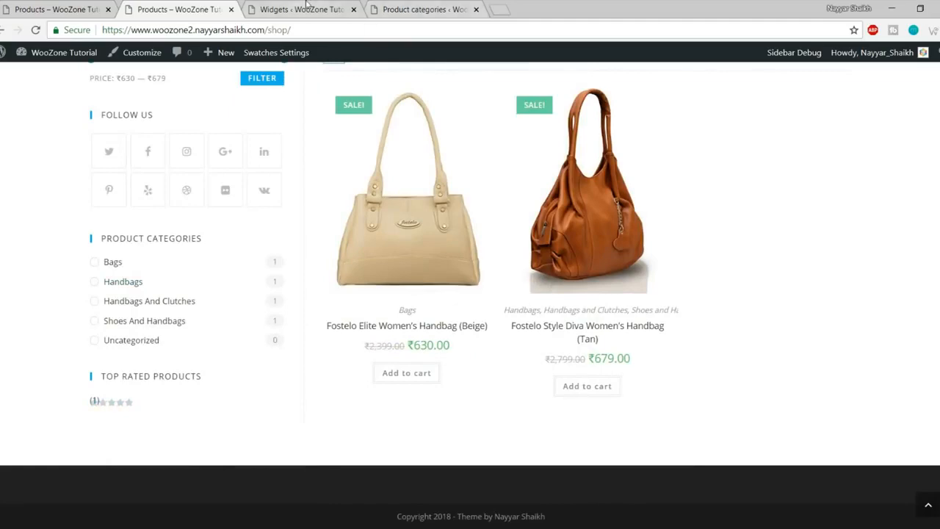
pyautogui.hotkey('ctrl', 'Tab')
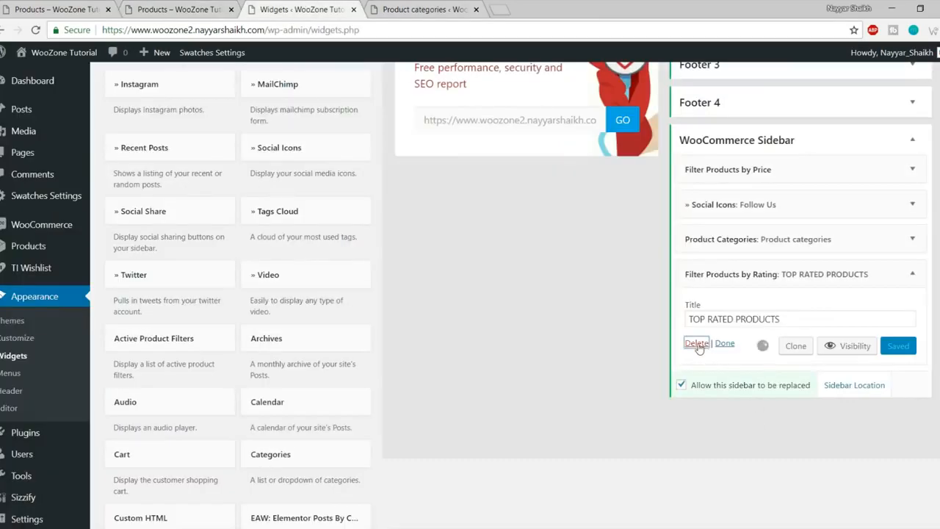
pyautogui.click(697, 343)
pyautogui.scroll(-6, 546, 361)
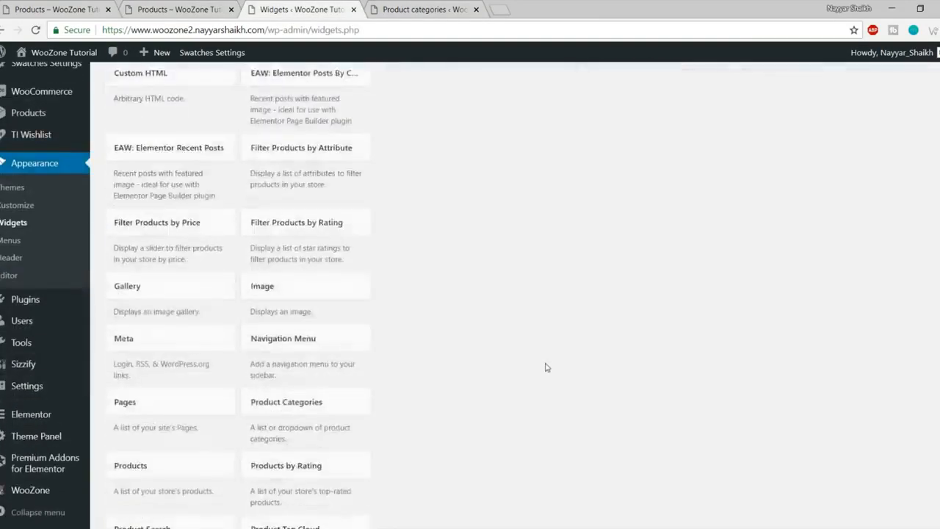
pyautogui.scroll(-3, 545, 367)
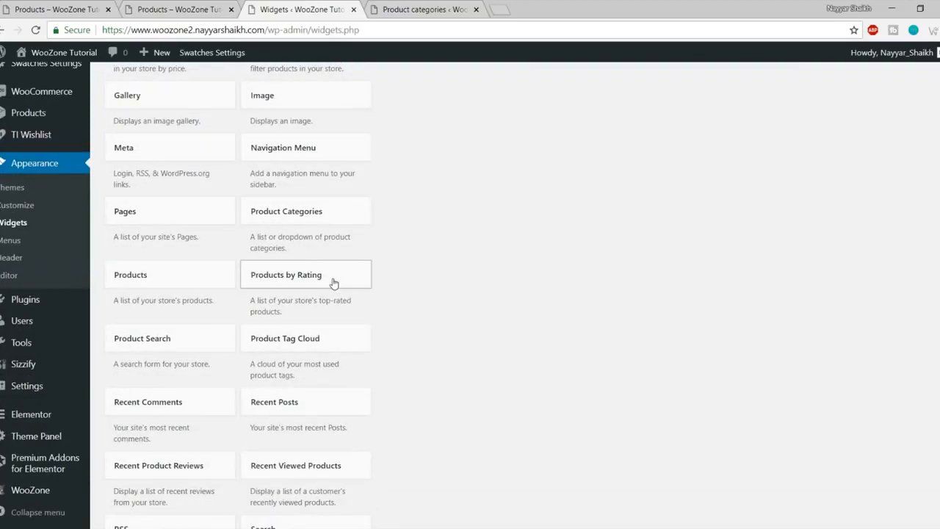
pyautogui.click(333, 284)
pyautogui.click(327, 403)
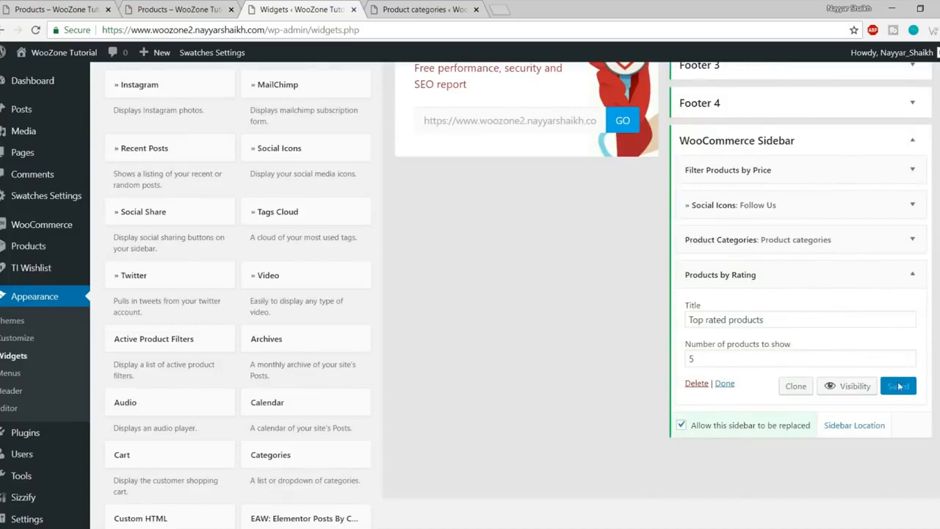
# Step: Reload the shop page and check the Top Rated Products list shows both handbags
pyautogui.click(176, 9)
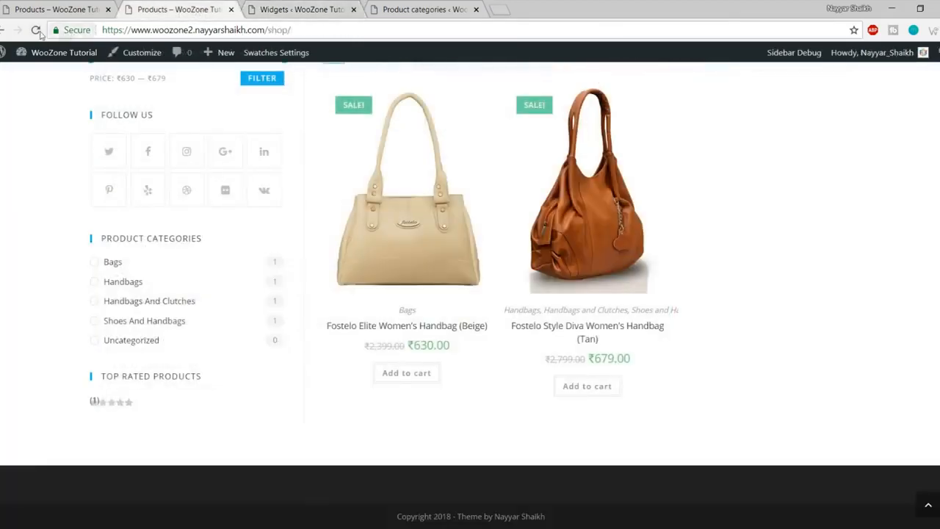
pyautogui.click(35, 29)
pyautogui.scroll(-2, 262, 272)
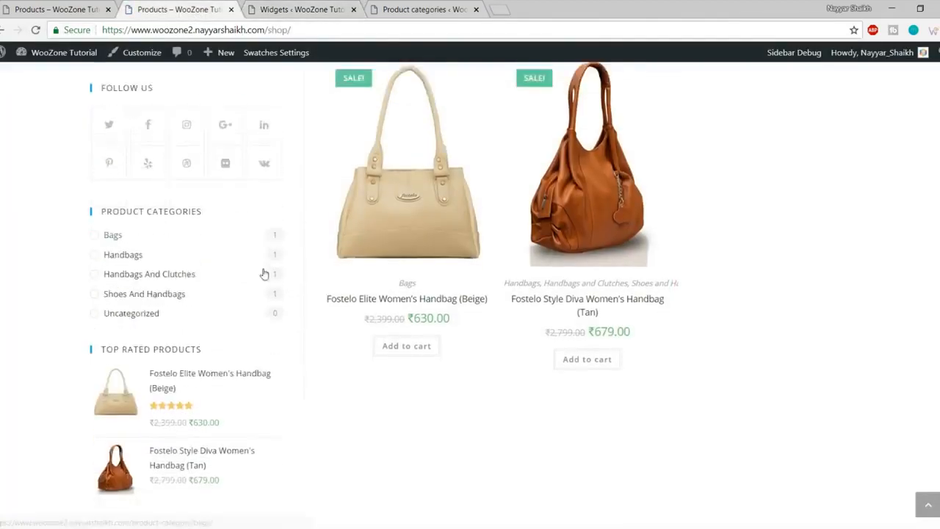
pyautogui.click(280, 6)
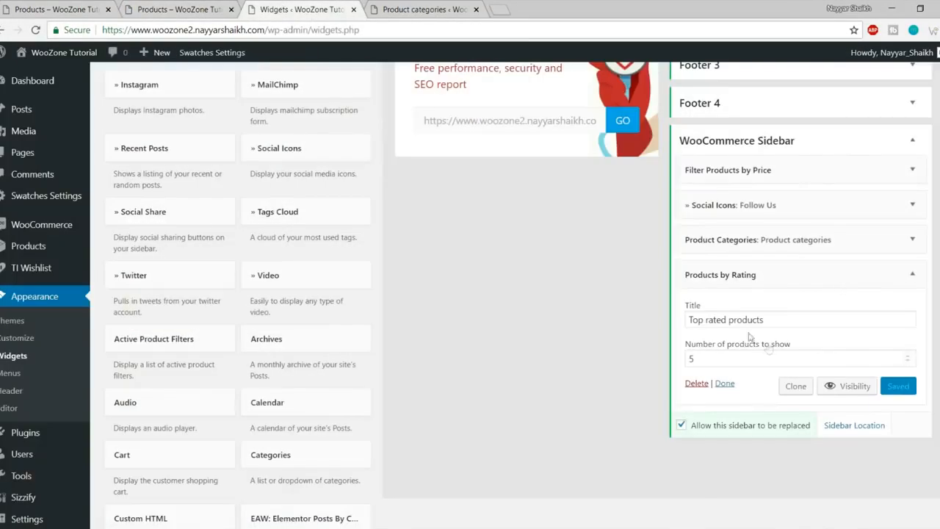
pyautogui.click(198, 7)
pyautogui.scroll(5, 688, 490)
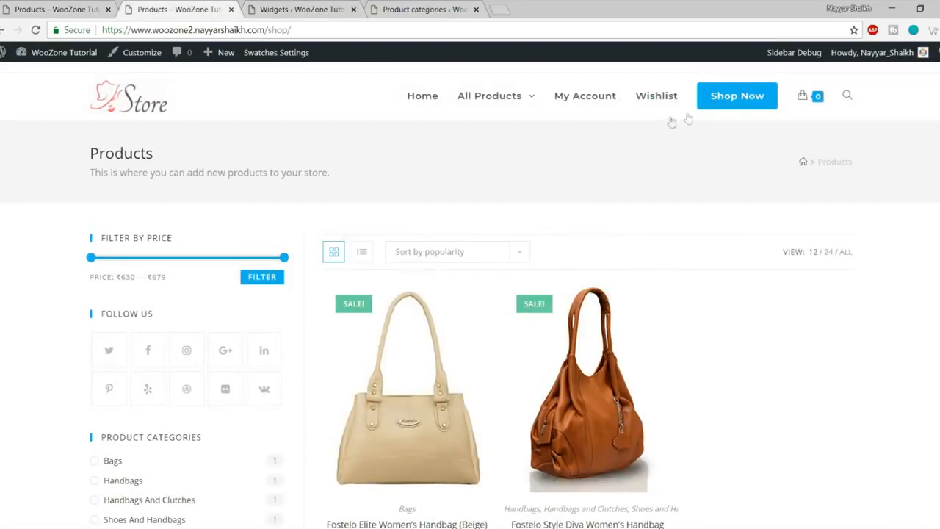
pyautogui.scroll(-3, 230, 411)
pyautogui.scroll(3, 230, 421)
pyautogui.scroll(-5, 233, 437)
pyautogui.scroll(3, 222, 367)
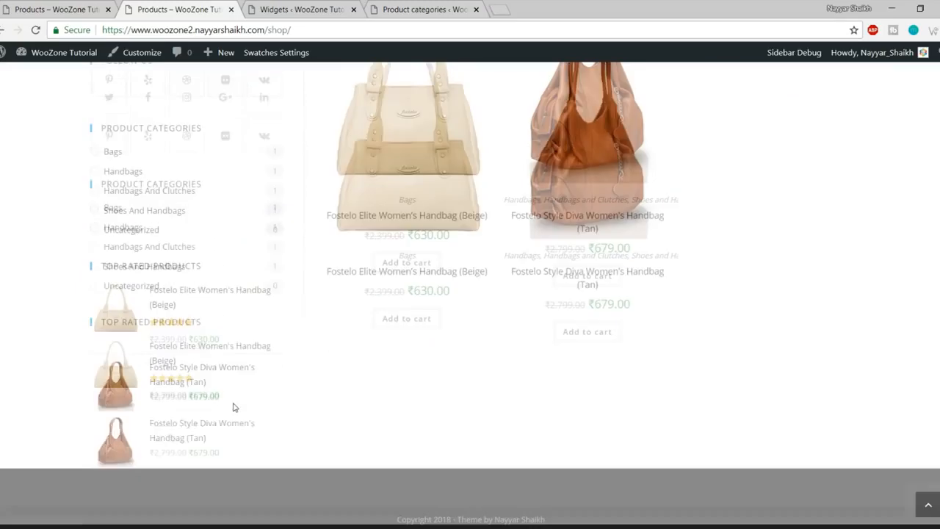
pyautogui.scroll(2, 266, 327)
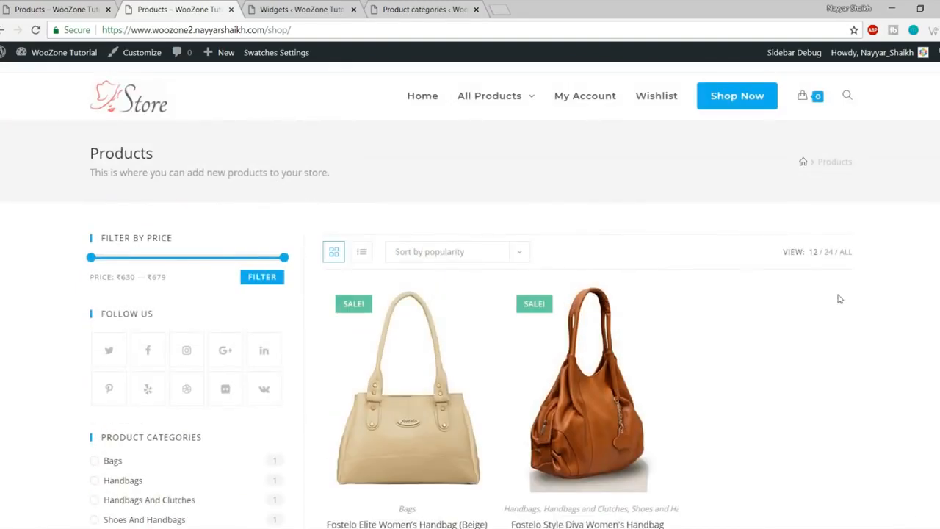
pyautogui.scroll(-4, 839, 302)
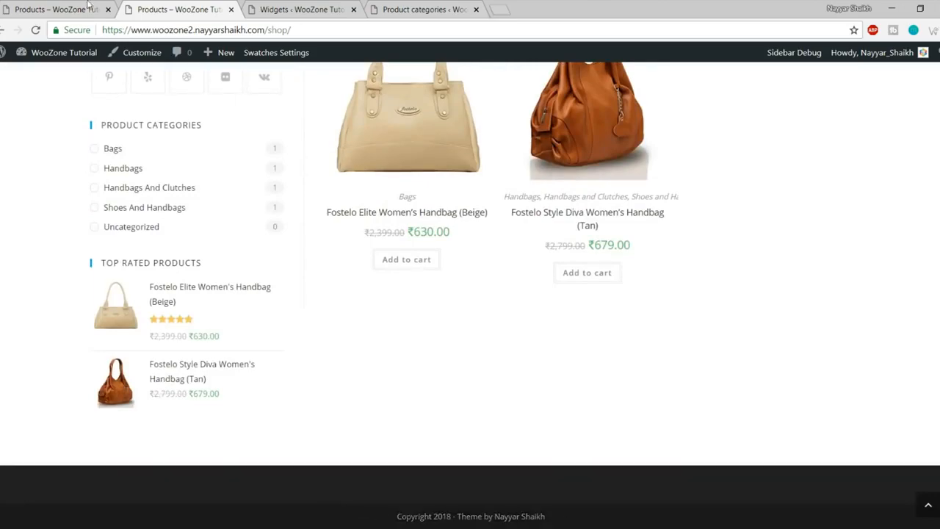
# Step: Switch to the reference store's shop page and scroll down to its four-column footer
pyautogui.hotkey('ctrl', 'pageup')
pyautogui.scroll(-3, 357, 334)
pyautogui.scroll(-4, 358, 334)
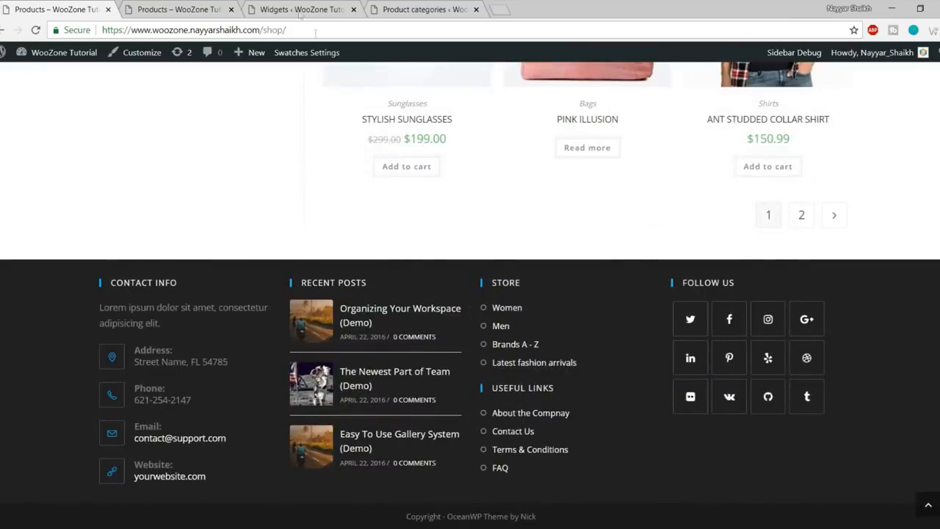
# Step: Add a Contact Info widget to the Footer 1 widget area after checking the reference footer
pyautogui.click(298, 10)
pyautogui.scroll(4, 671, 279)
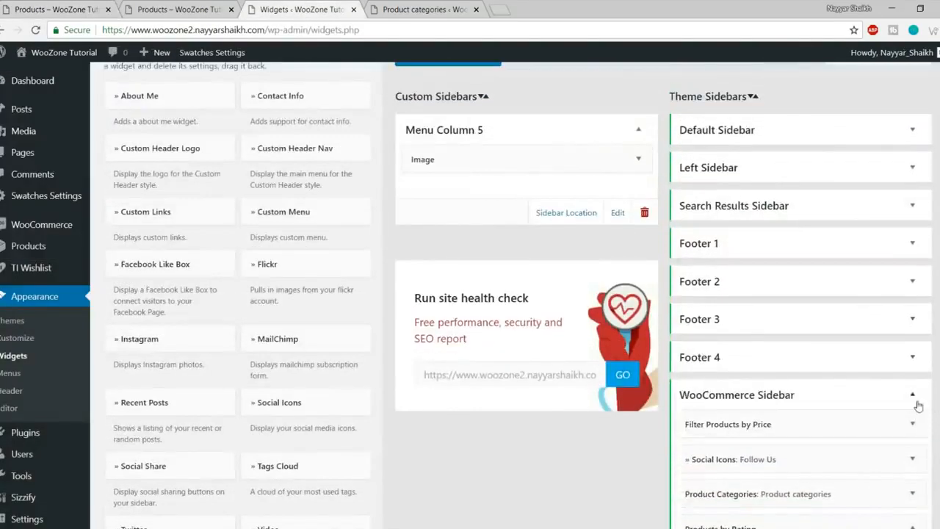
pyautogui.click(892, 396)
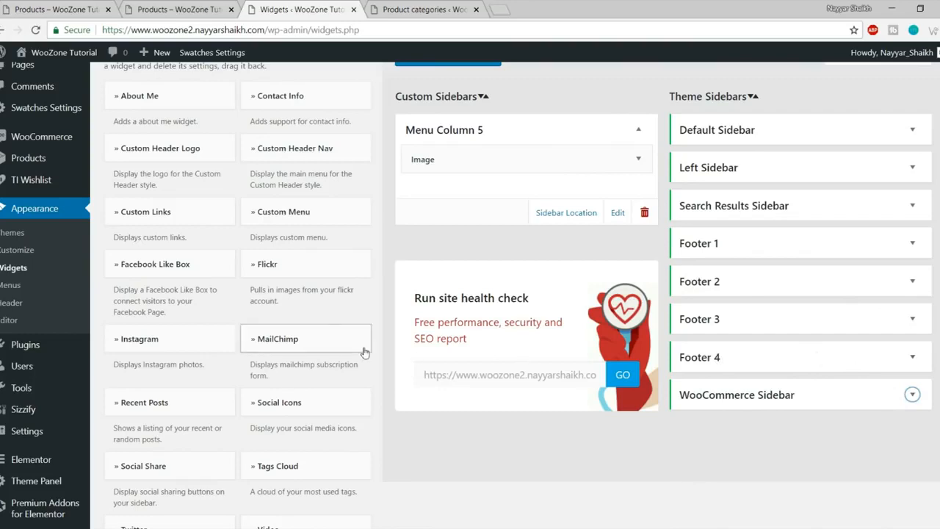
pyautogui.click(48, 7)
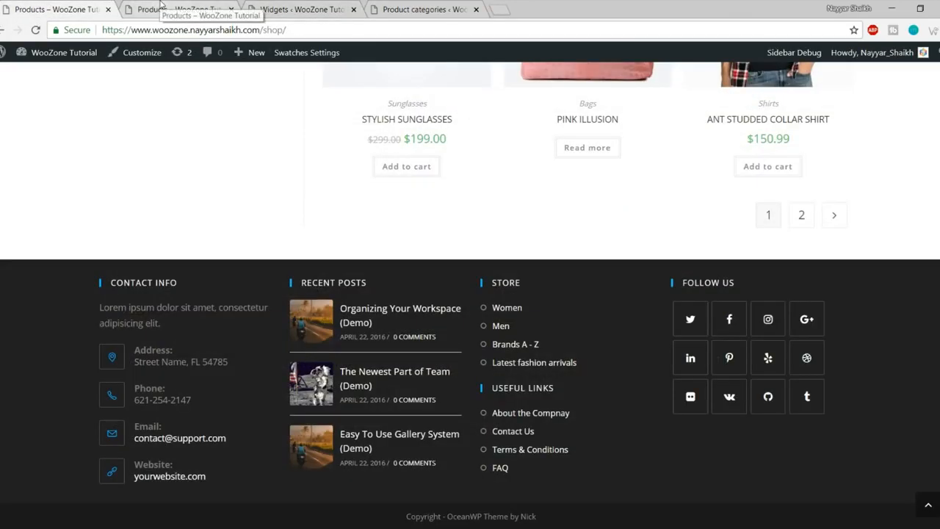
pyautogui.click(298, 10)
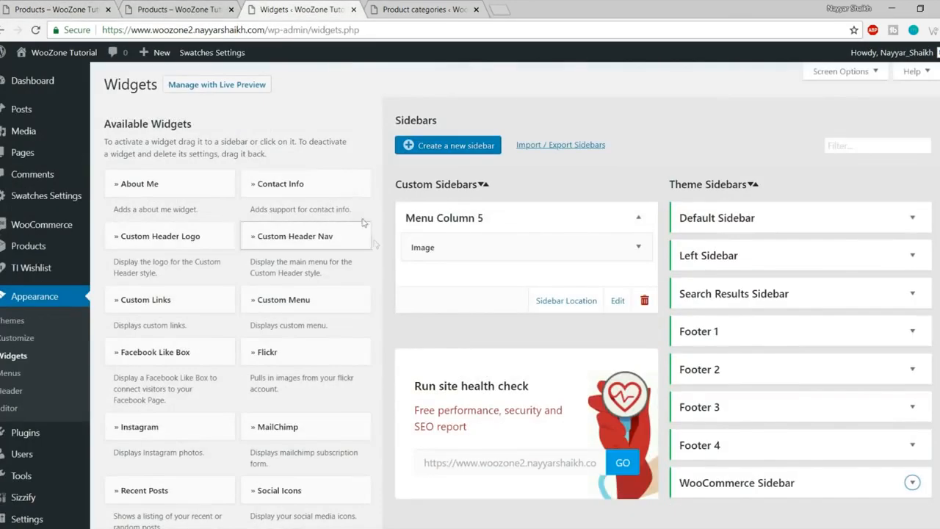
pyautogui.click(333, 192)
pyautogui.click(308, 303)
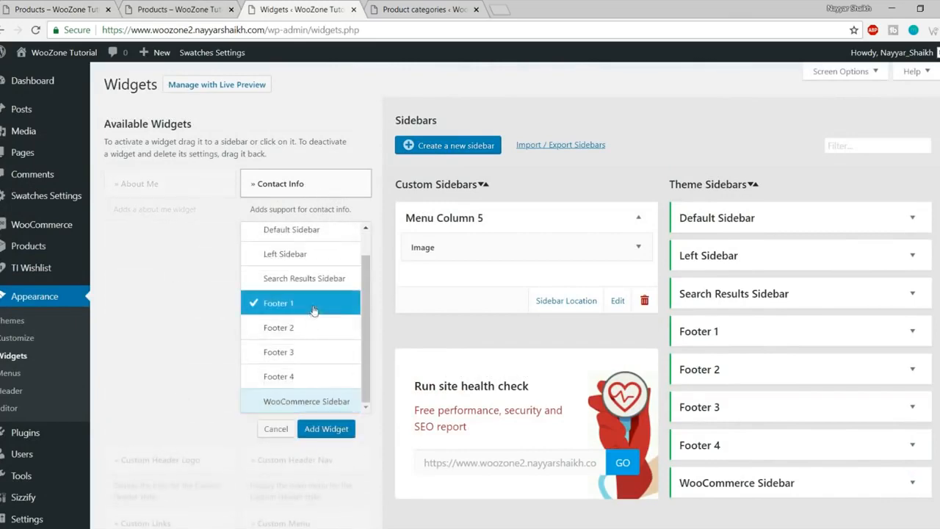
pyautogui.click(327, 428)
# Step: Delete the second placeholder sentence from the widget's description paragraph
pyautogui.scroll(-3, 780, 338)
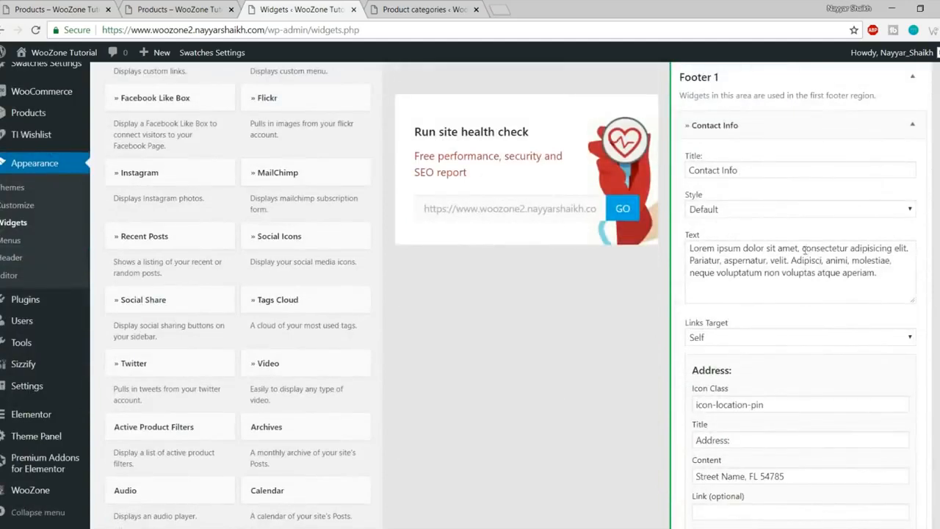
pyautogui.tripleClick(799, 250)
pyautogui.click(838, 285)
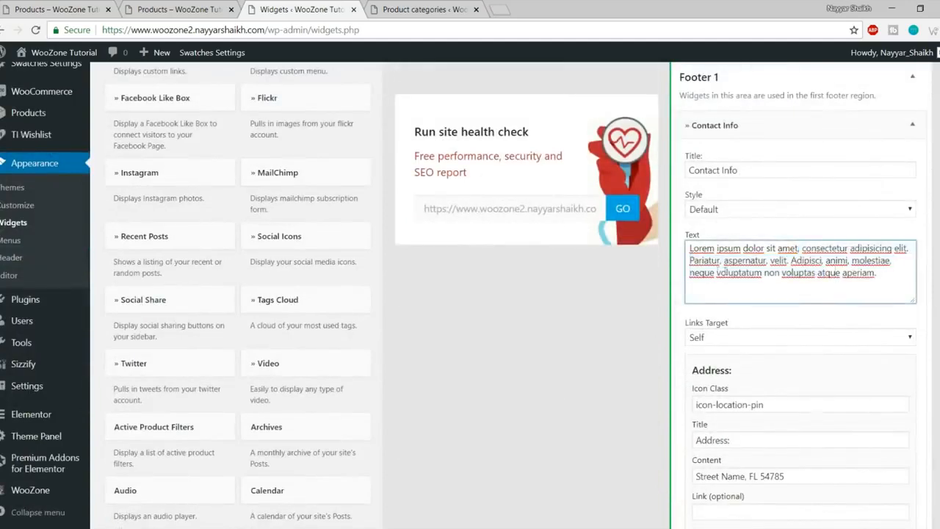
pyautogui.moveTo(688, 260); pyautogui.dragTo(907, 308)
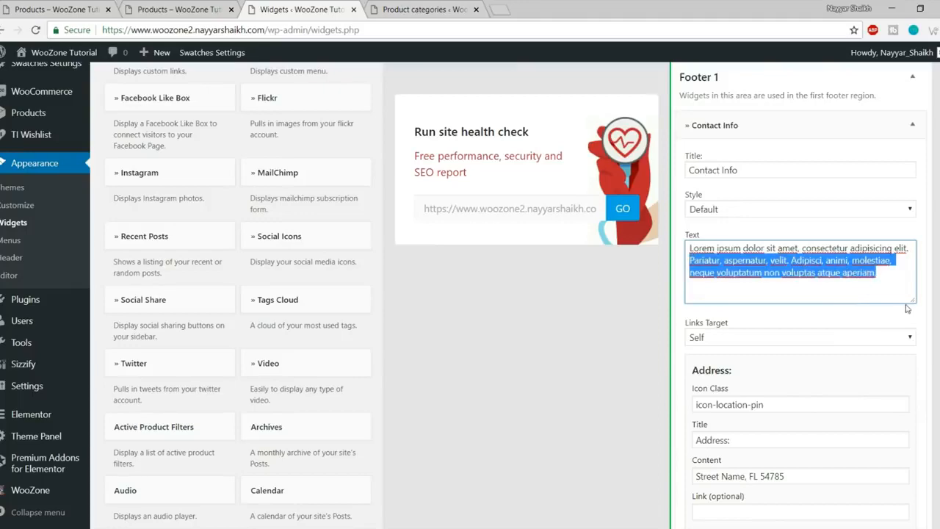
pyautogui.press('BackSpace')
# Step: Inspect the address entry's icon class, title and street address fields, leaving them unchanged
pyautogui.scroll(-3, 886, 306)
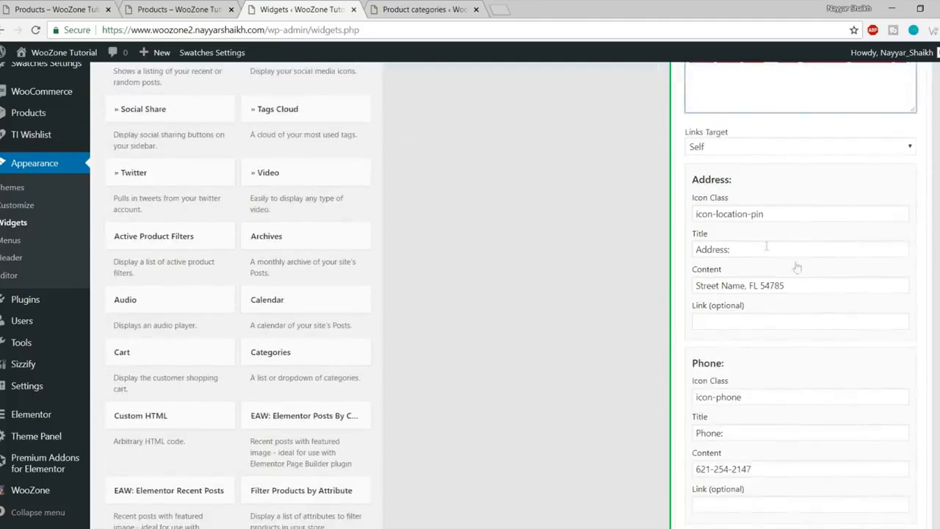
pyautogui.click(775, 215)
pyautogui.click(792, 202)
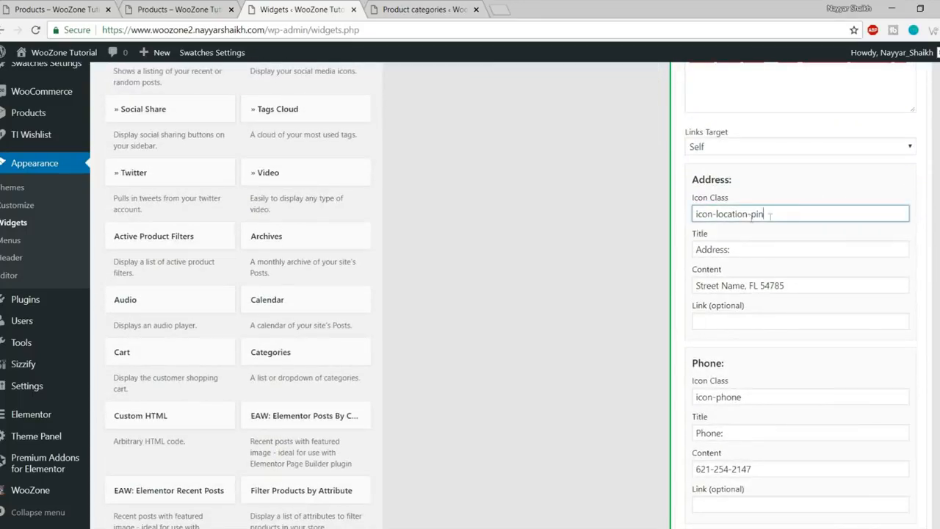
pyautogui.scroll(-1, 757, 213)
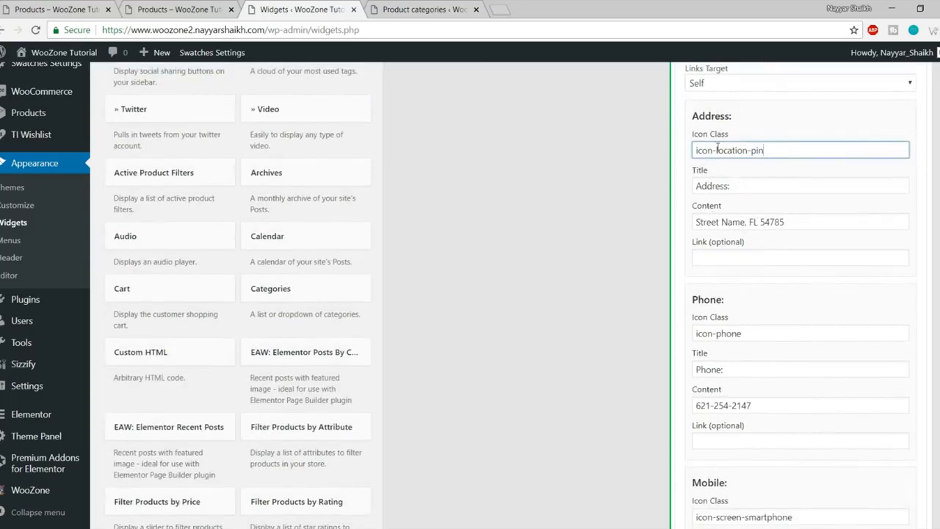
pyautogui.moveTo(742, 186); pyautogui.dragTo(689, 191)
pyautogui.click(760, 175)
pyautogui.click(783, 225)
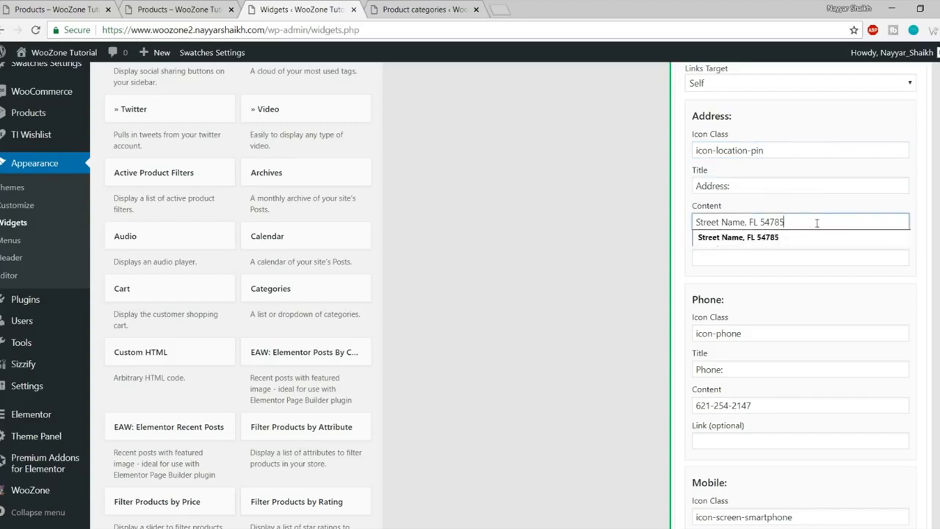
pyautogui.moveTo(815, 222); pyautogui.dragTo(701, 221)
pyautogui.click(728, 278)
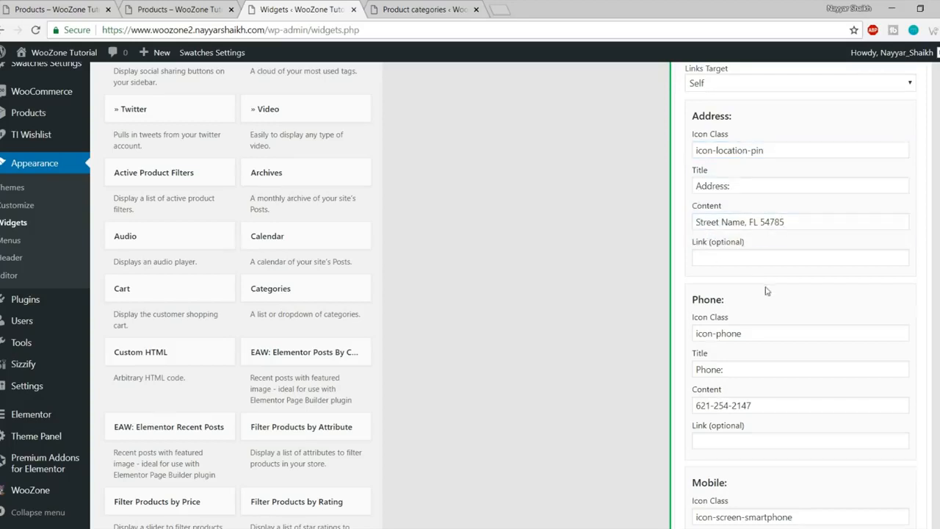
# Step: Clear the Mobile entry's icon class, title and phone number
pyautogui.scroll(-2, 764, 290)
pyautogui.scroll(-3, 763, 281)
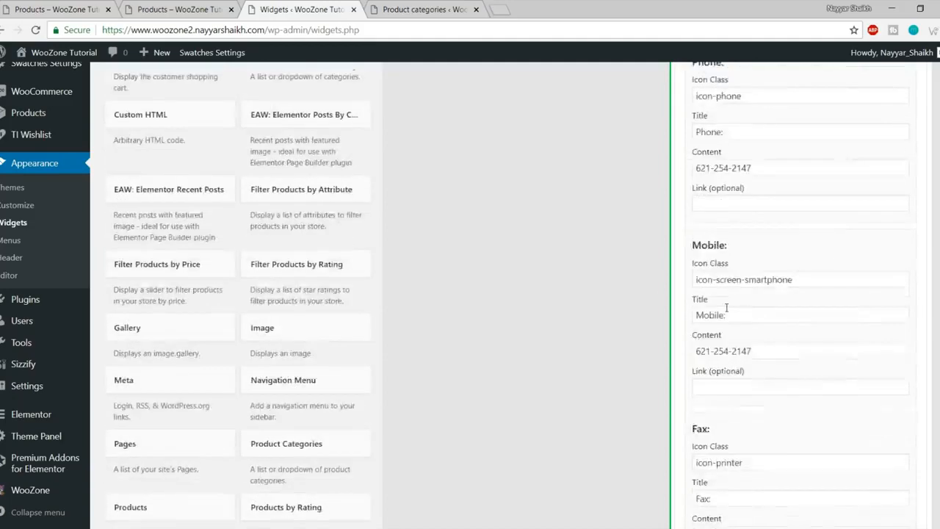
pyautogui.moveTo(808, 198); pyautogui.dragTo(678, 206)
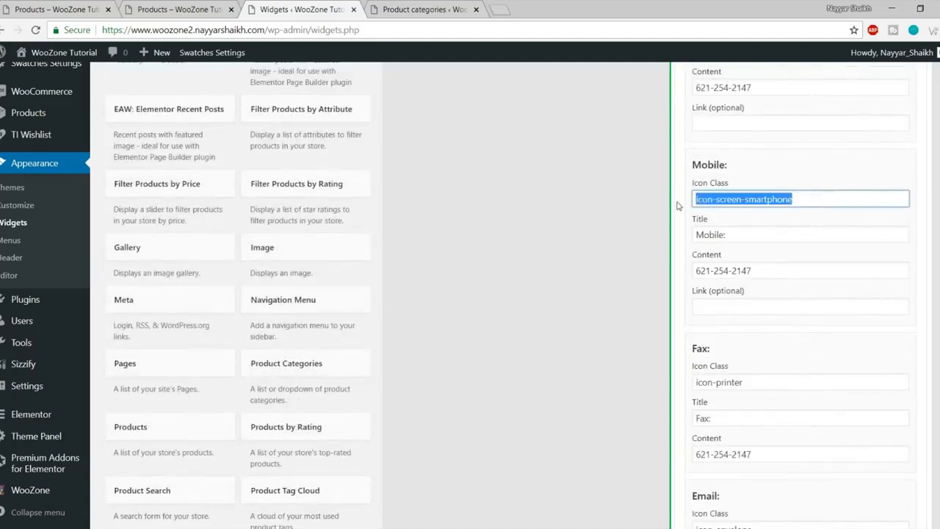
pyautogui.press('BackSpace')
pyautogui.tripleClick(759, 235)
pyautogui.press('BackSpace')
pyautogui.tripleClick(758, 271)
pyautogui.press('BackSpace')
# Step: Clear the Fax entry's icon class, title and number
pyautogui.scroll(-3, 741, 297)
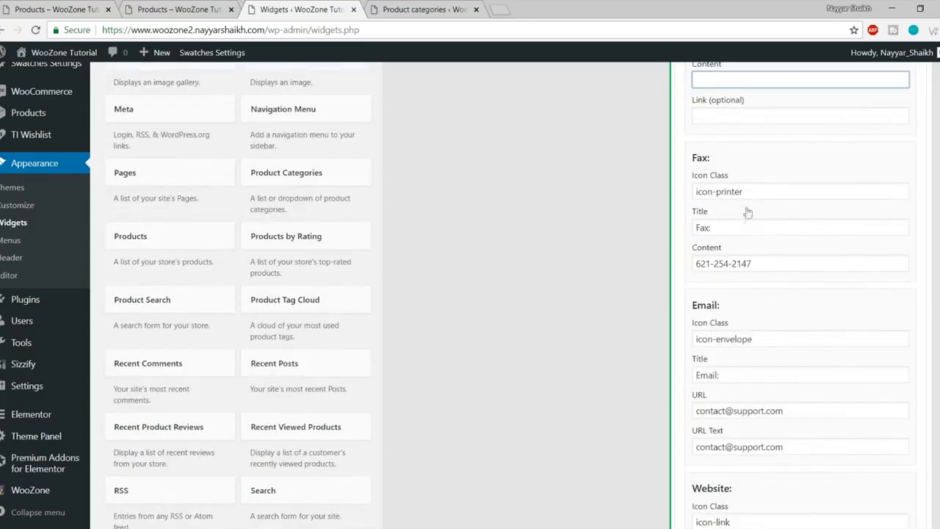
pyautogui.moveTo(752, 196); pyautogui.dragTo(689, 206)
pyautogui.press('BackSpace')
pyautogui.tripleClick(727, 226)
pyautogui.press('BackSpace')
pyautogui.moveTo(755, 265); pyautogui.dragTo(682, 266)
pyautogui.press('BackSpace')
# Step: Empty the Skype username and call text, then save the Contact Info widget
pyautogui.scroll(-2, 768, 319)
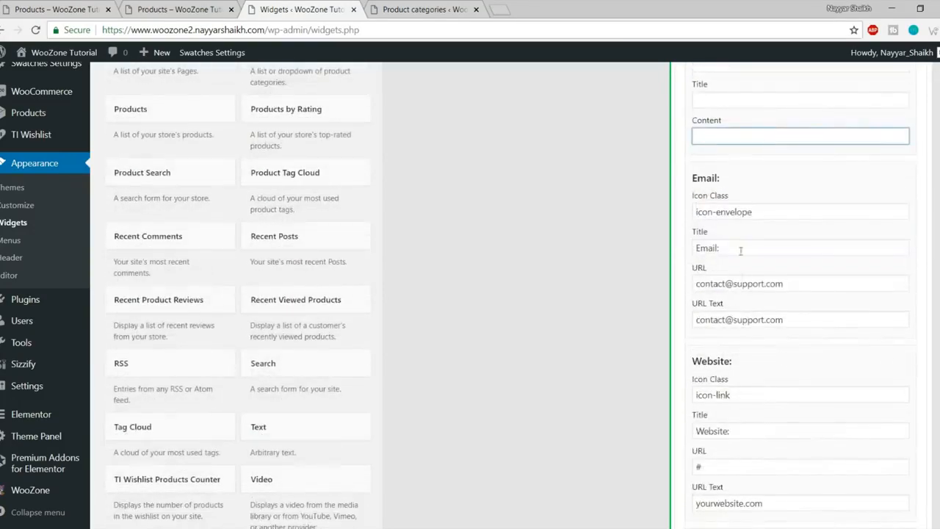
pyautogui.scroll(-6, 781, 218)
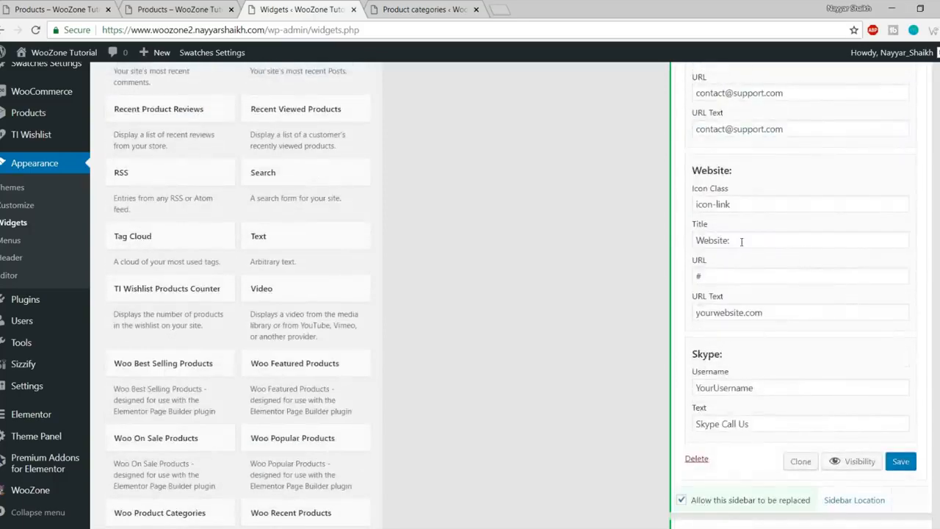
pyautogui.moveTo(767, 197); pyautogui.dragTo(689, 202)
pyautogui.press('BackSpace')
pyautogui.moveTo(773, 232); pyautogui.dragTo(650, 236)
pyautogui.press('BackSpace')
pyautogui.click(897, 270)
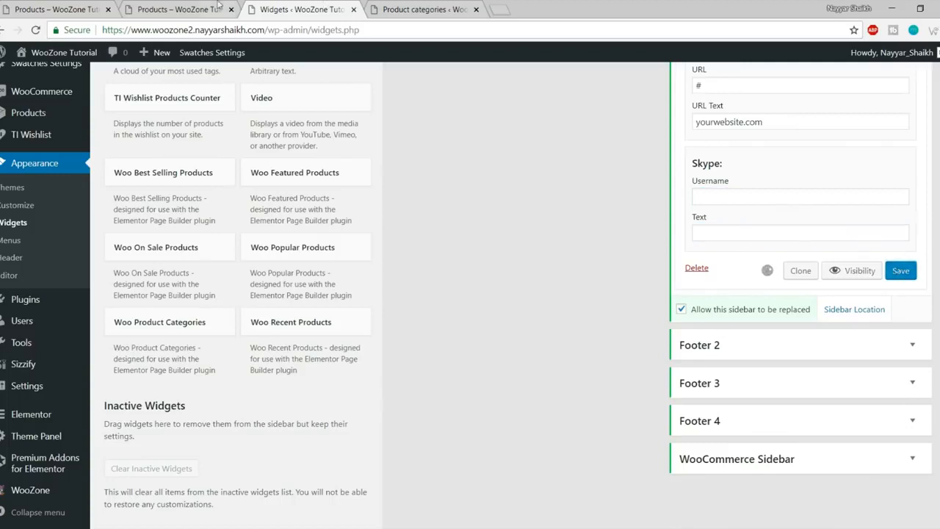
pyautogui.click(219, 9)
# Step: Check the new Contact Info column in the reloaded shop footer against the reference site
pyautogui.press('F5')
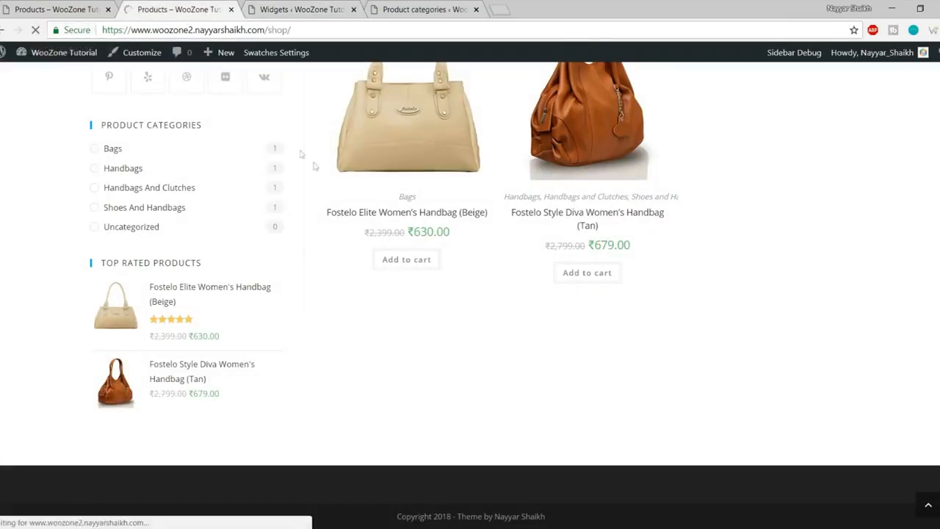
pyautogui.scroll(-3, 334, 234)
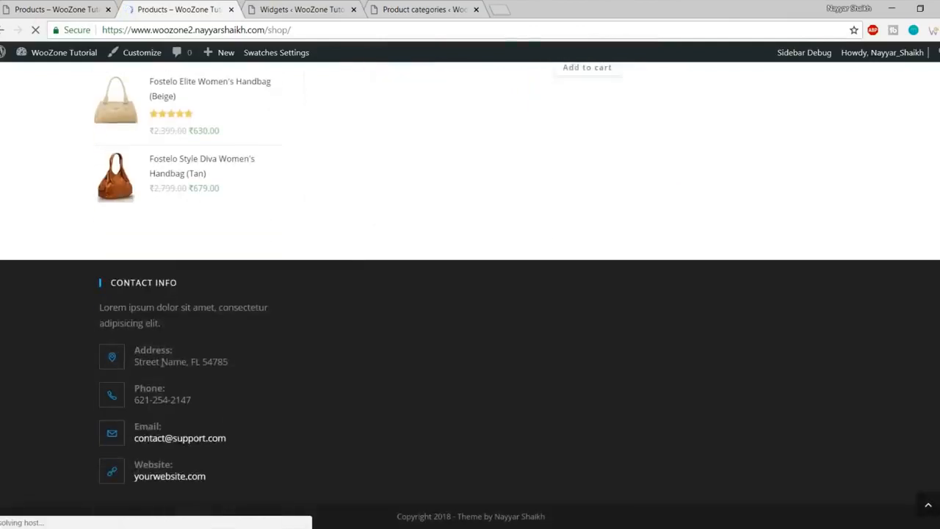
pyautogui.click(27, 11)
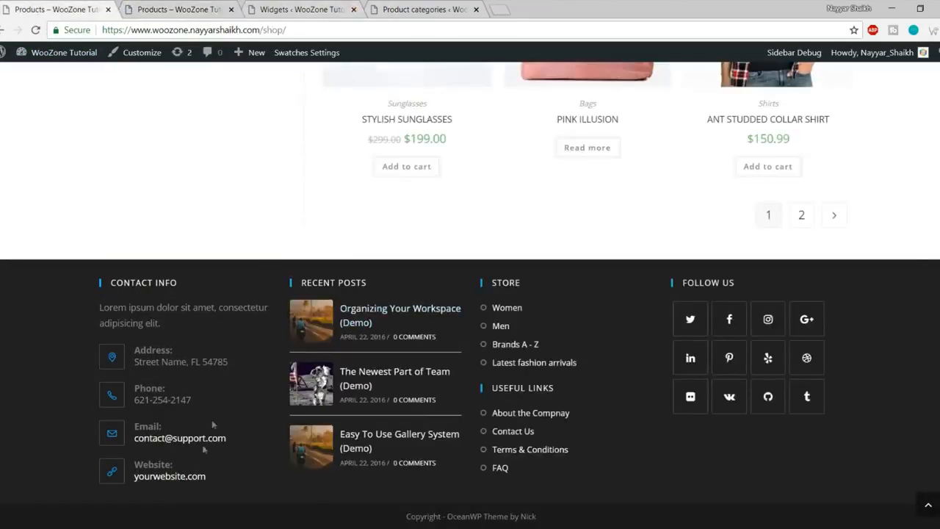
pyautogui.click(337, 8)
pyautogui.scroll(10, 409, 327)
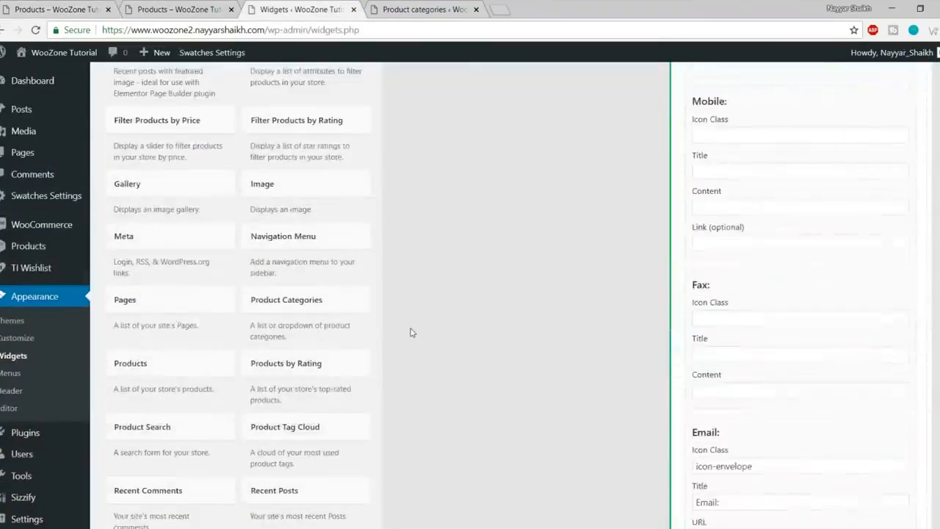
pyautogui.scroll(8, 410, 333)
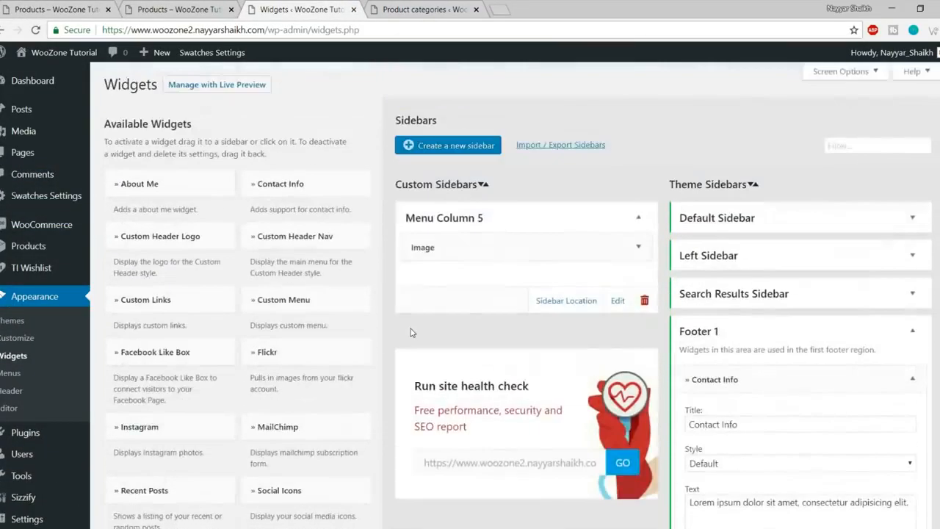
pyautogui.scroll(-3, 411, 332)
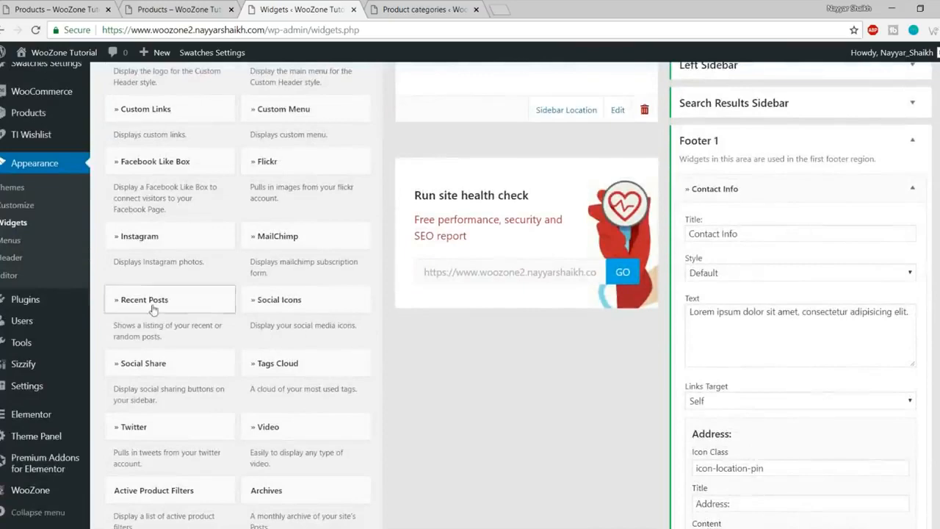
pyautogui.click(912, 141)
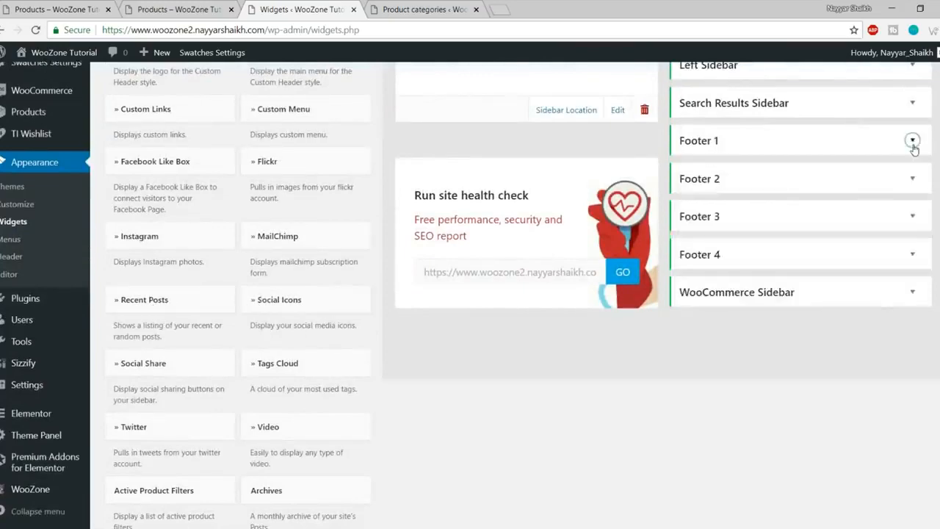
# Step: Add a Recent Posts widget to Footer 2, keeping its default settings
pyautogui.click(195, 299)
pyautogui.click(173, 359)
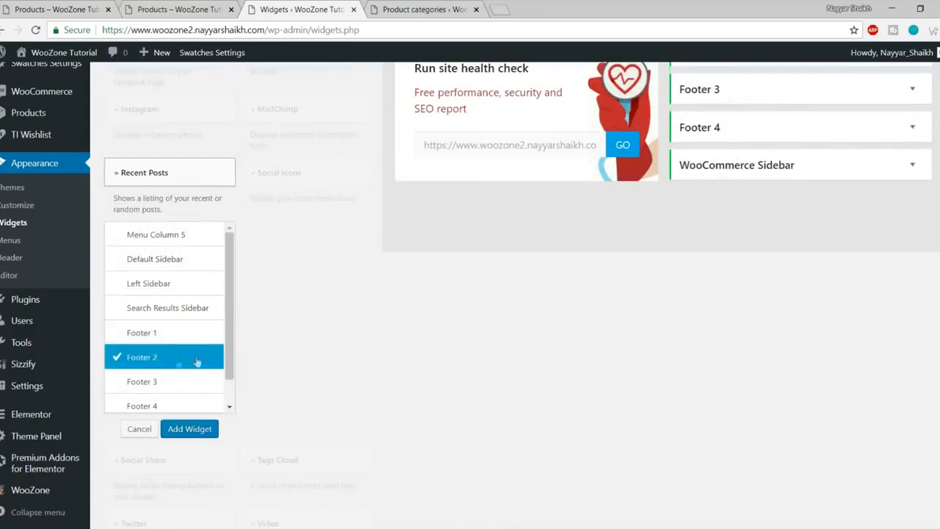
pyautogui.click(189, 429)
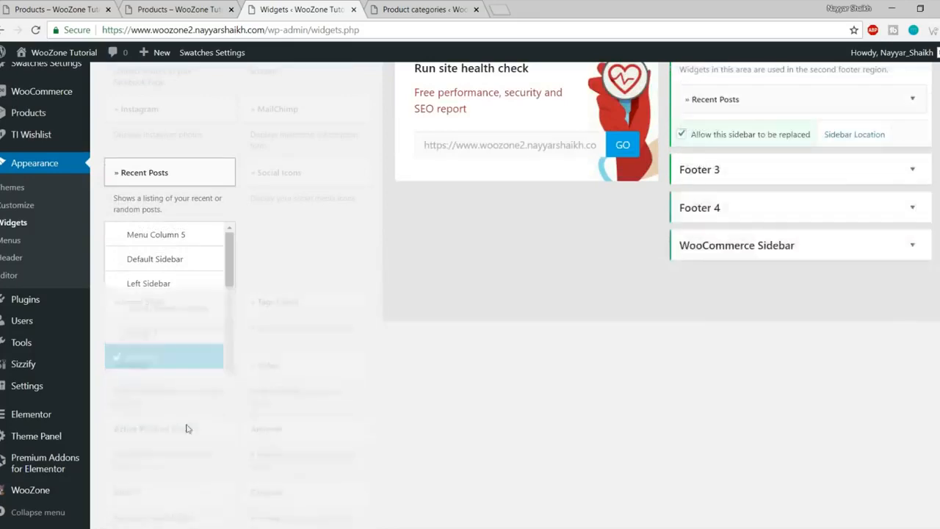
pyautogui.moveTo(718, 180); pyautogui.dragTo(668, 189)
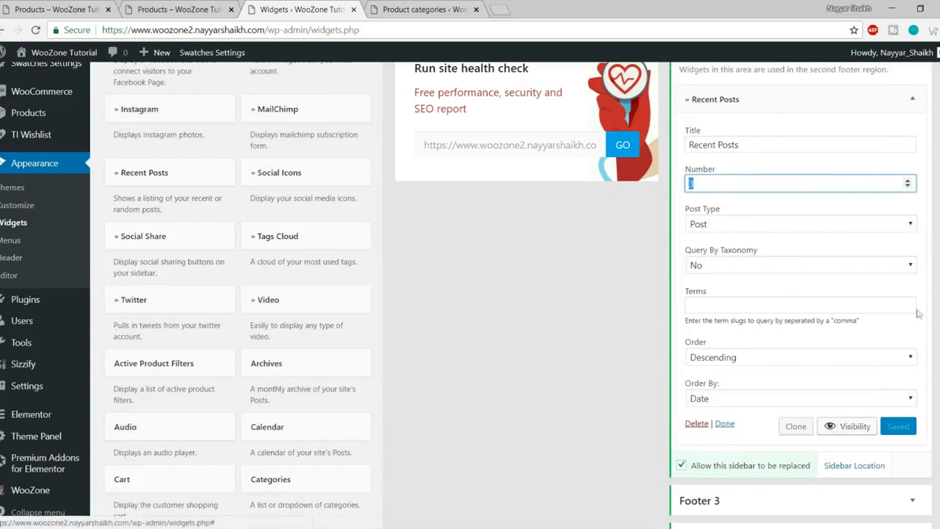
pyautogui.click(911, 99)
# Step: Confirm Recent Posts shows beside Contact Info in the shop footer, comparing with the reference
pyautogui.click(176, 9)
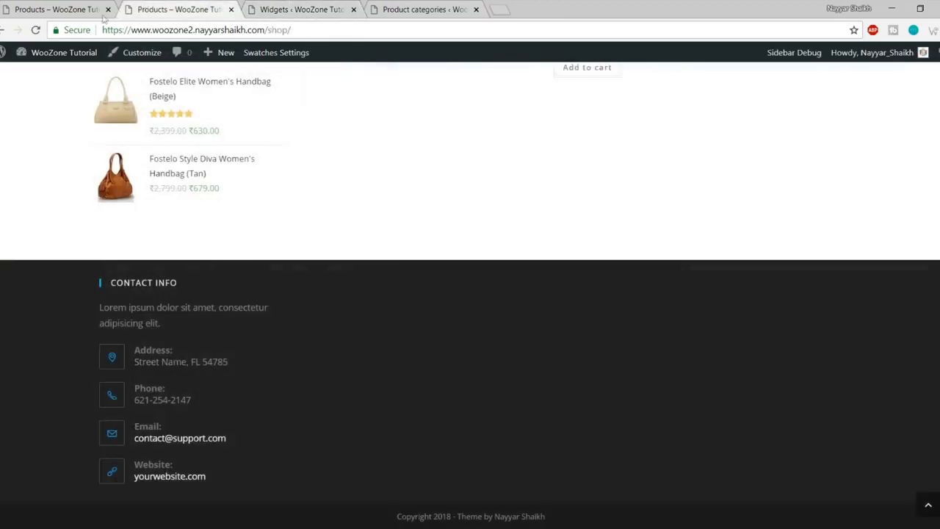
pyautogui.click(35, 30)
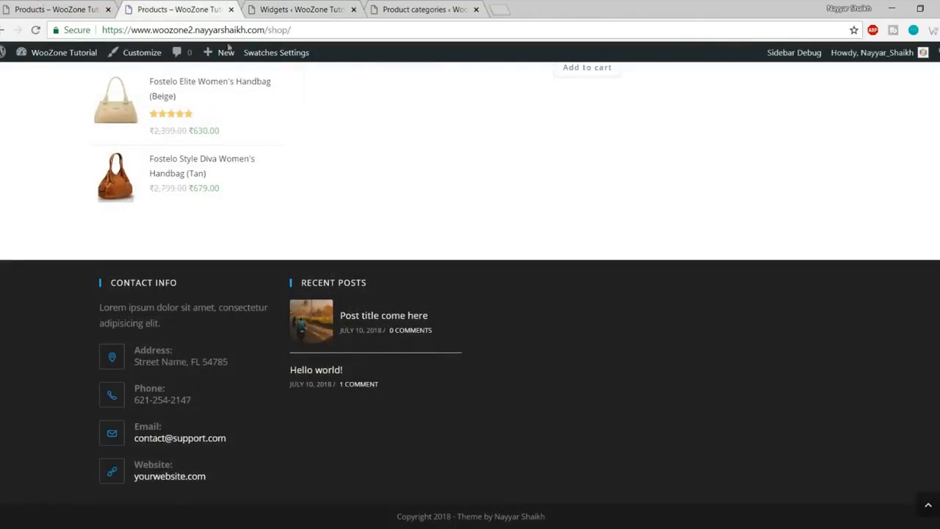
pyautogui.click(44, 9)
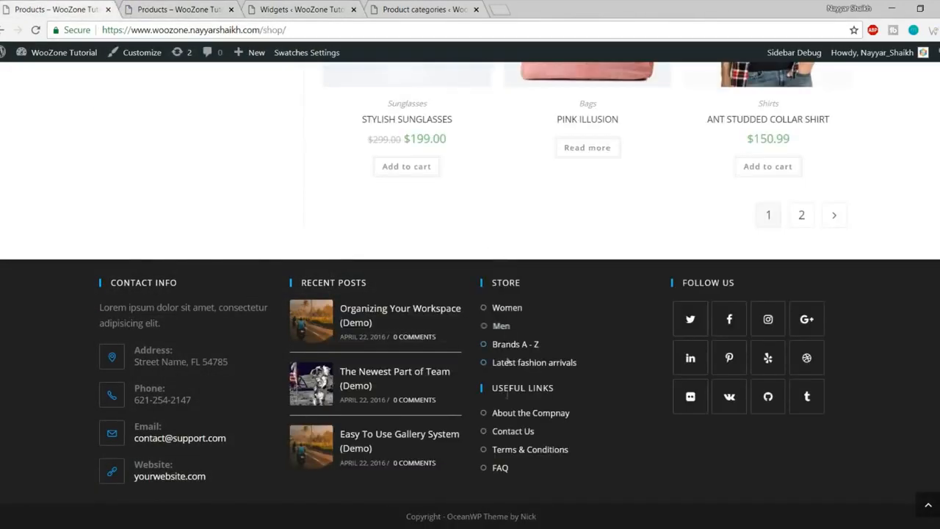
pyautogui.click(180, 8)
pyautogui.click(297, 9)
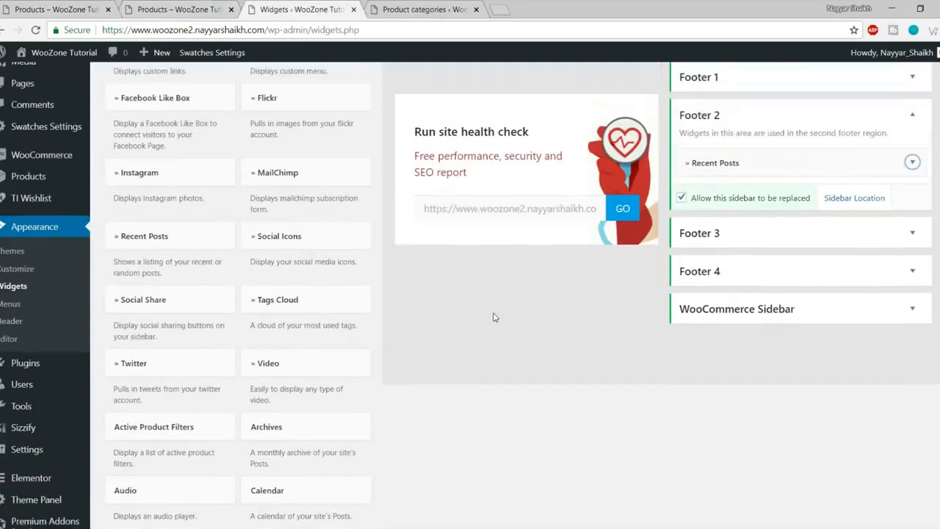
# Step: Add a Custom Links widget to Footer 3 with the number of links set to 4
pyautogui.scroll(1, 493, 317)
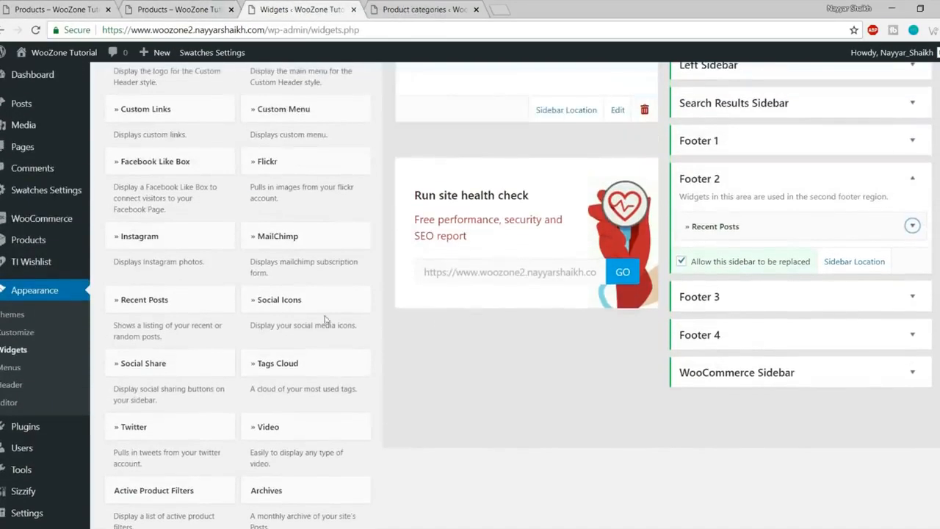
pyautogui.scroll(2, 338, 301)
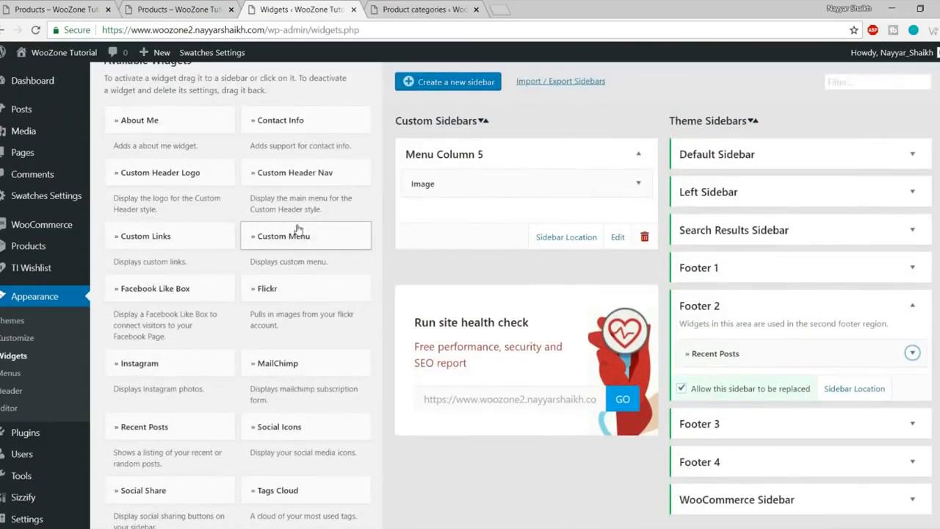
pyautogui.click(209, 237)
pyautogui.click(163, 435)
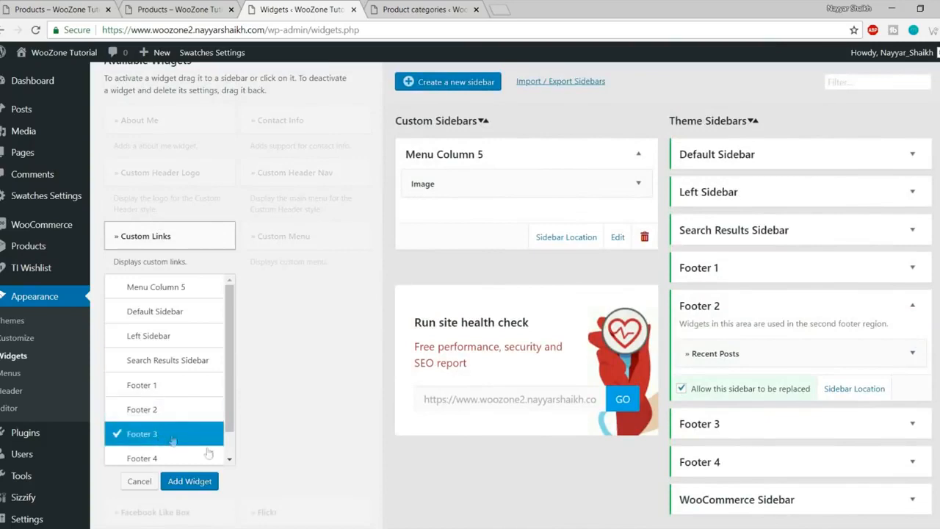
pyautogui.click(189, 481)
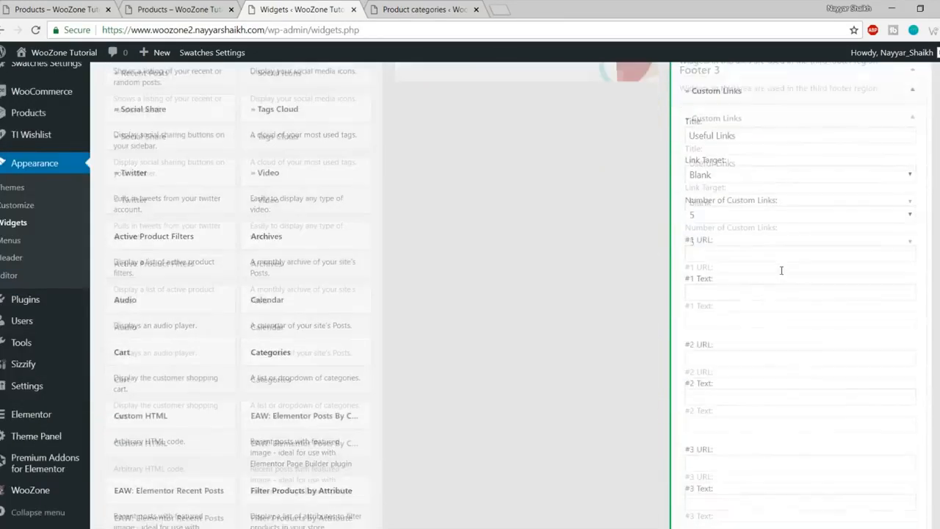
pyautogui.click(763, 216)
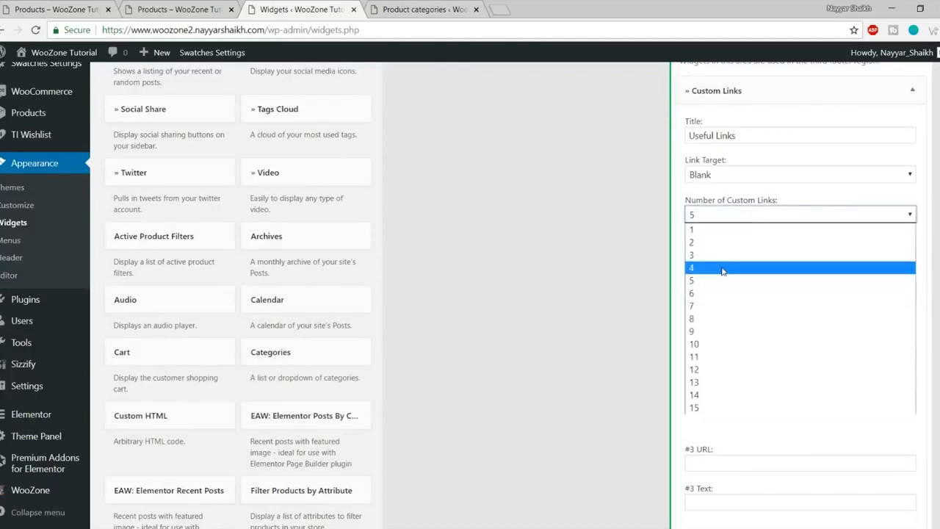
pyautogui.click(722, 269)
# Step: Fill link 1 with URL # and text 'Women', checking the reference footer's links
pyautogui.click(724, 252)
pyautogui.click(710, 273)
pyautogui.click(740, 289)
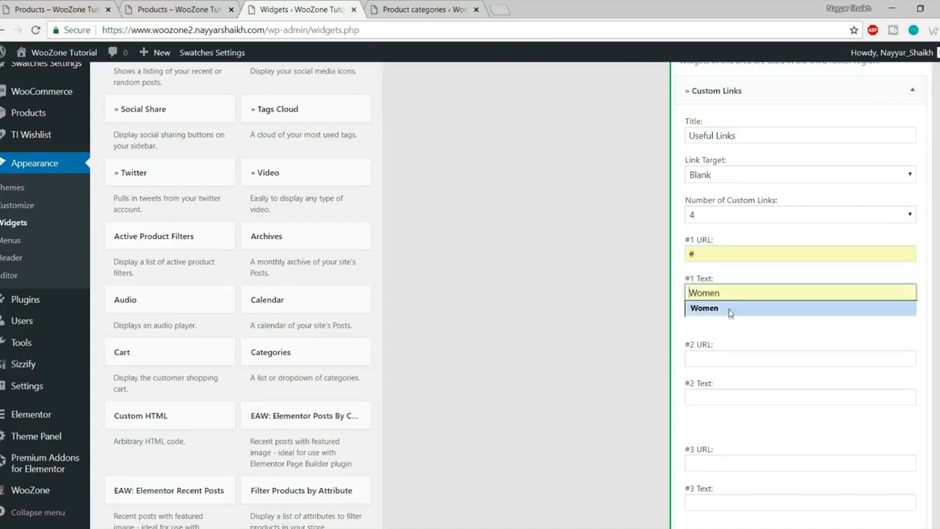
pyautogui.click(704, 307)
pyautogui.click(87, 6)
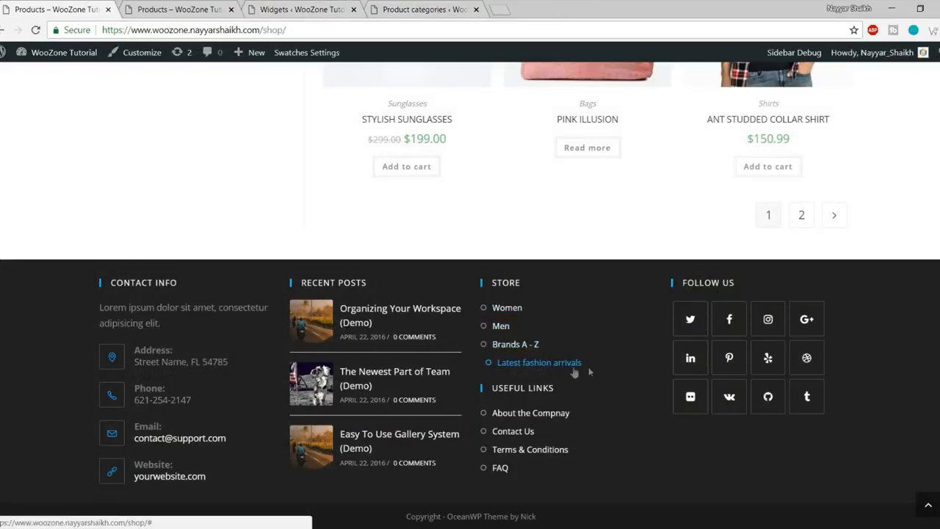
pyautogui.click(159, 8)
pyautogui.click(283, 8)
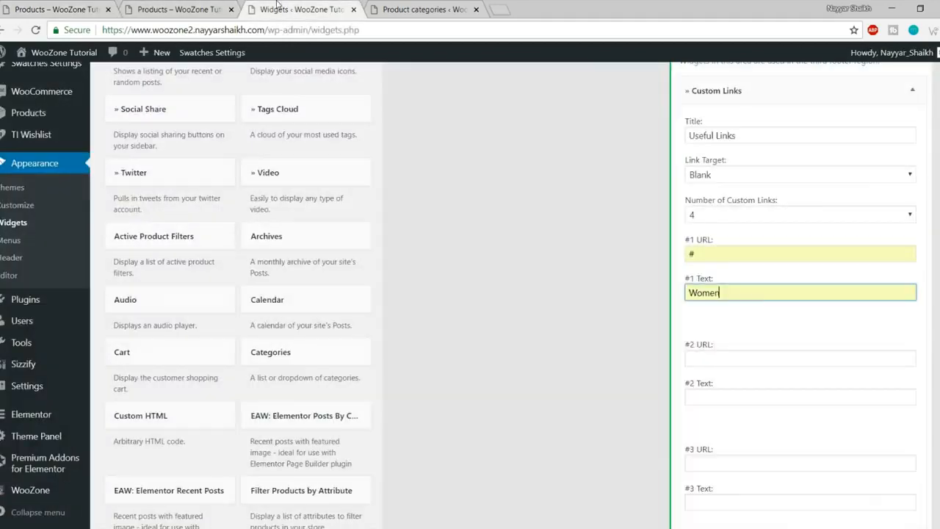
# Step: Fill link 2 with # and 'Men', and link 3 with # and 'Brands A - Z'
pyautogui.scroll(-2, 740, 243)
pyautogui.click(742, 229)
pyautogui.click(734, 246)
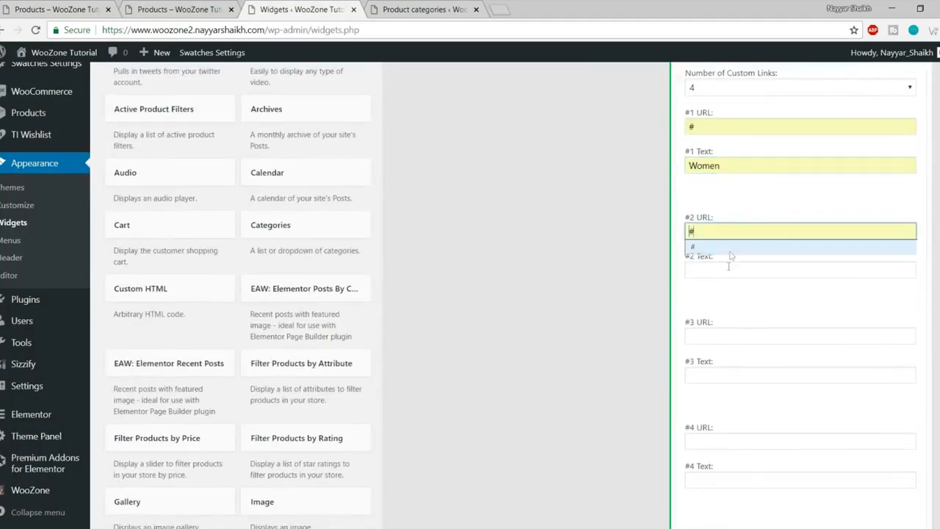
pyautogui.click(726, 270)
pyautogui.click(724, 286)
pyautogui.click(716, 335)
pyautogui.click(715, 355)
pyautogui.click(719, 374)
pyautogui.click(807, 386)
# Step: Fill link 4 with # and 'Latest fashion arrivals', then save the widget
pyautogui.scroll(-3, 793, 367)
pyautogui.click(704, 252)
pyautogui.click(706, 268)
pyautogui.click(710, 289)
pyautogui.click(721, 316)
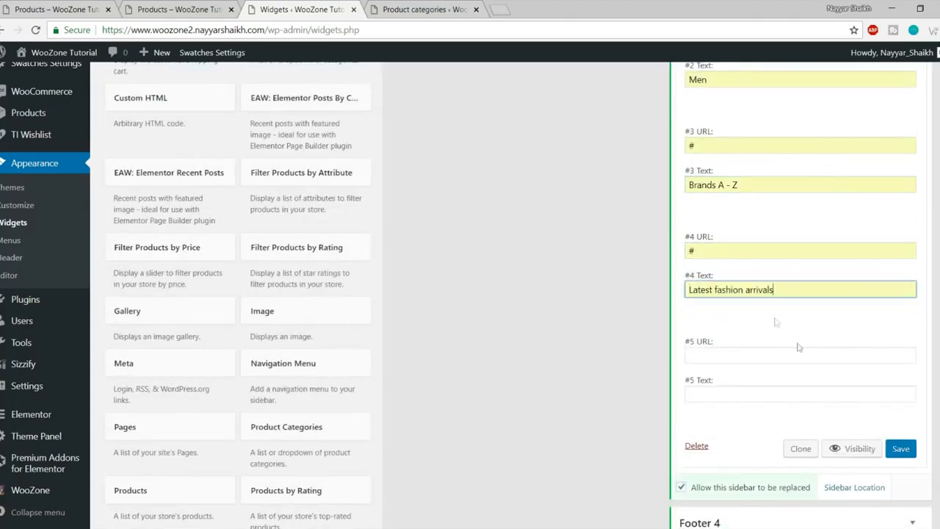
pyautogui.click(900, 448)
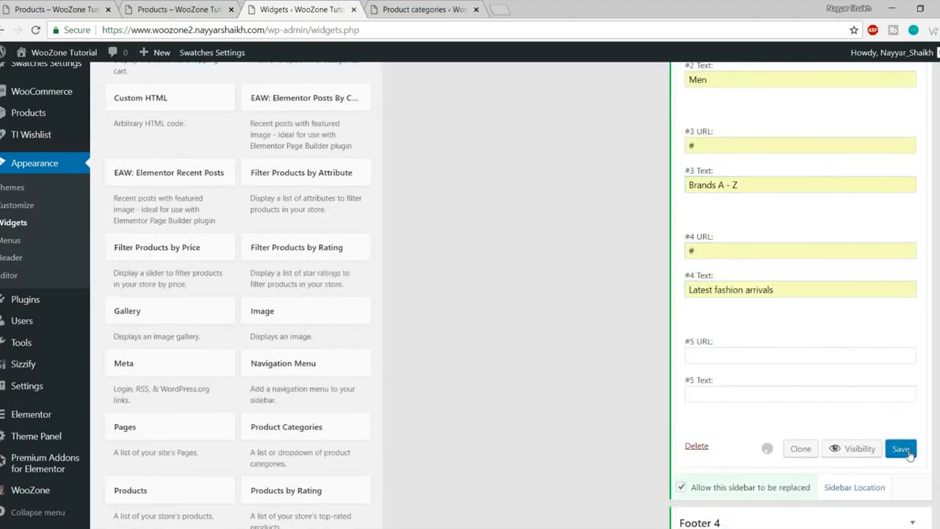
# Step: Reload the shop page to compare the Useful Links footer with the demo shop
pyautogui.click(179, 9)
pyautogui.press('F5')
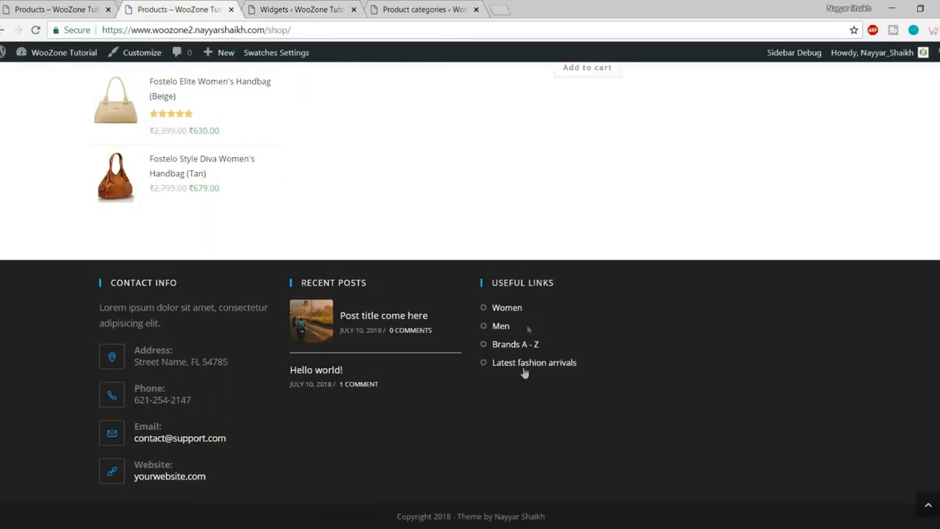
pyautogui.hotkey('ctrl', 'shift', 'Tab')
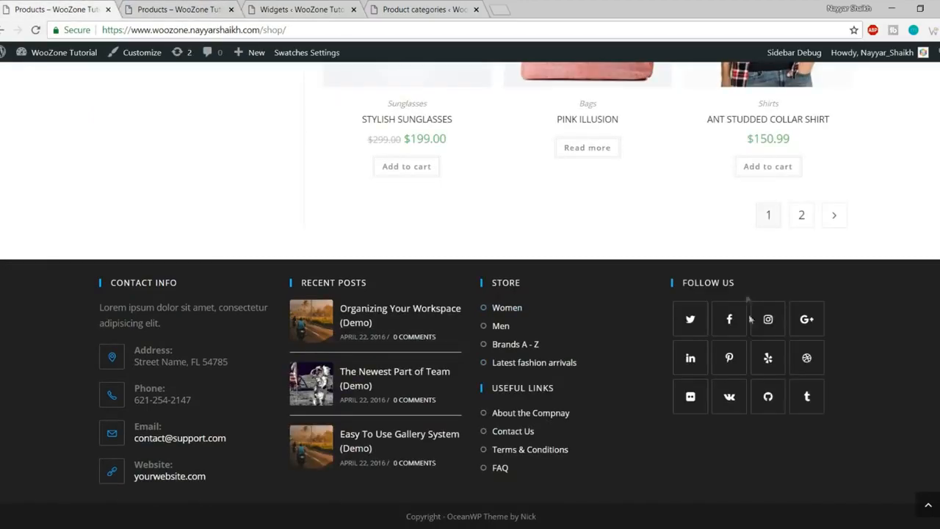
pyautogui.click(312, 9)
pyautogui.scroll(10, 208, 132)
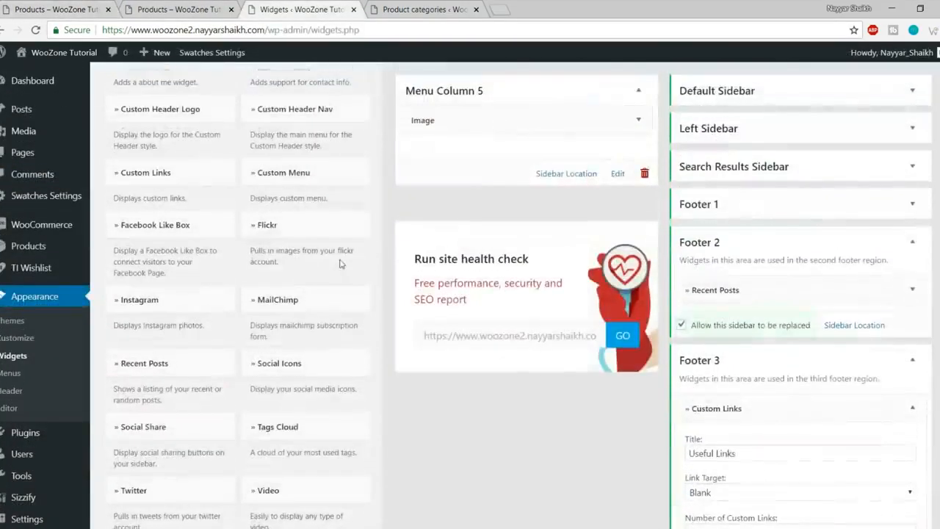
# Step: Add the Social Icons widget to Footer 4
pyautogui.scroll(-4, 342, 258)
pyautogui.scroll(4, 399, 279)
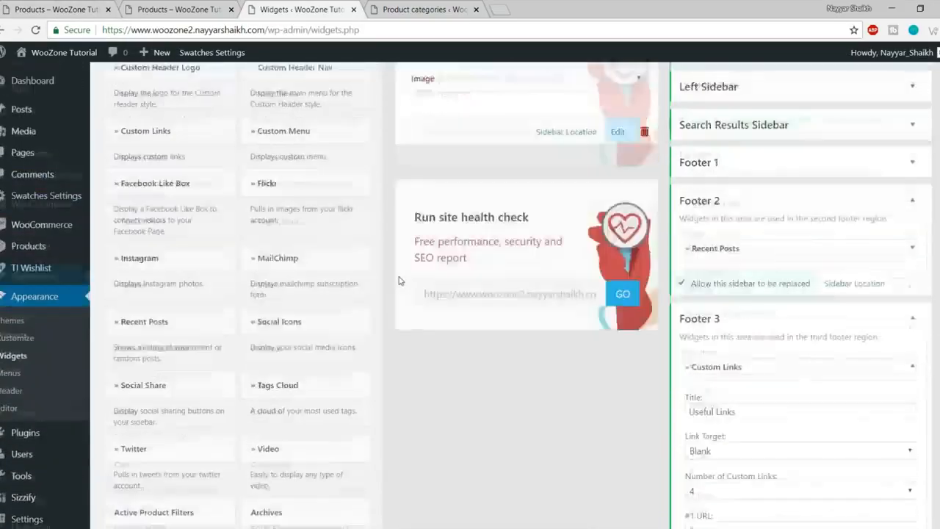
pyautogui.scroll(2, 399, 279)
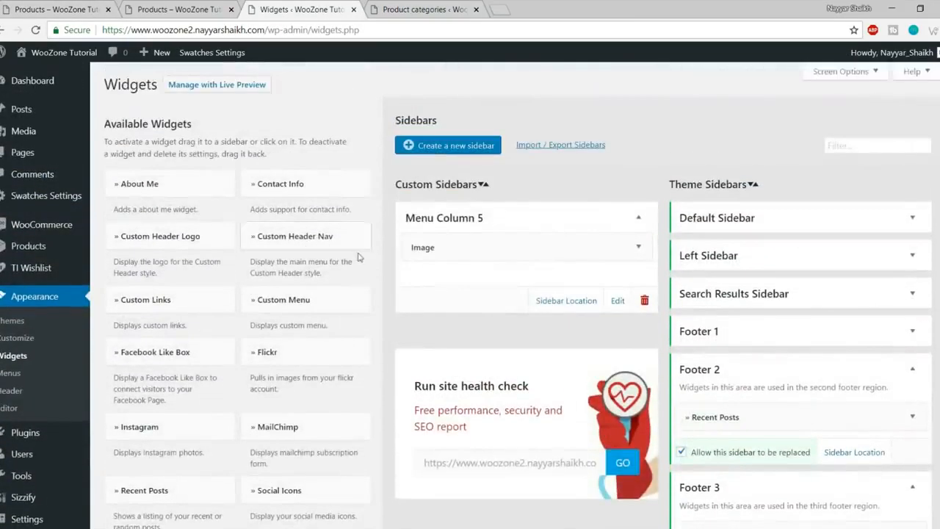
pyautogui.scroll(-1, 359, 257)
pyautogui.scroll(-2, 360, 257)
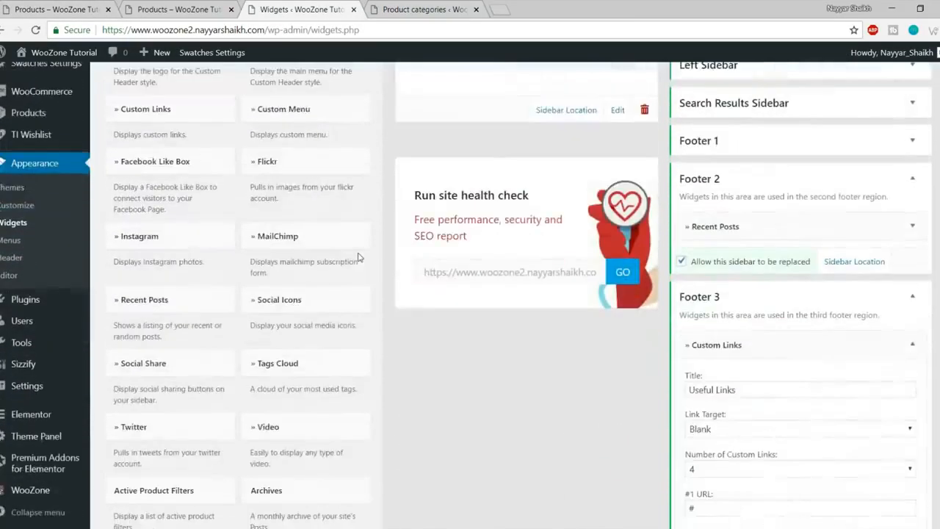
pyautogui.click(284, 316)
pyautogui.scroll(-3, 323, 345)
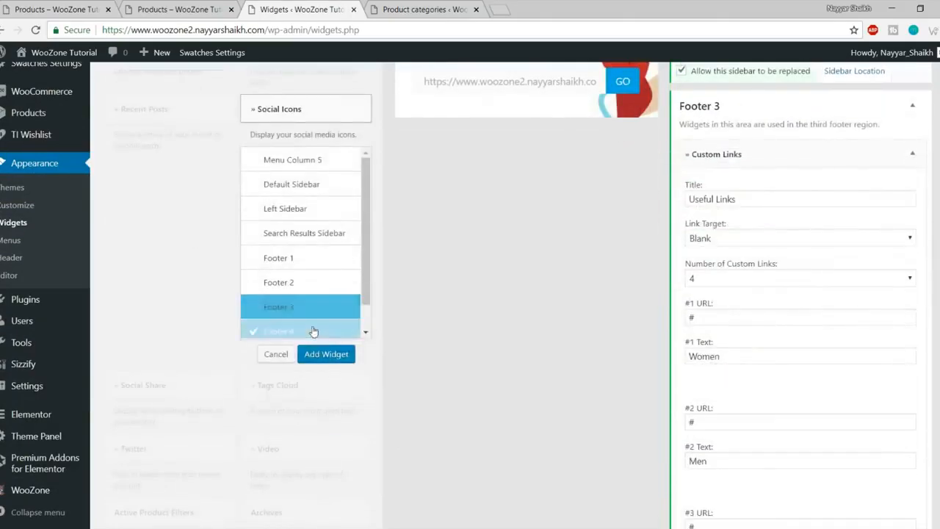
pyautogui.click(326, 354)
# Step: Enter # as the Twitter, Facebook, Instagram and GooglePlus links
pyautogui.scroll(-8, 631, 350)
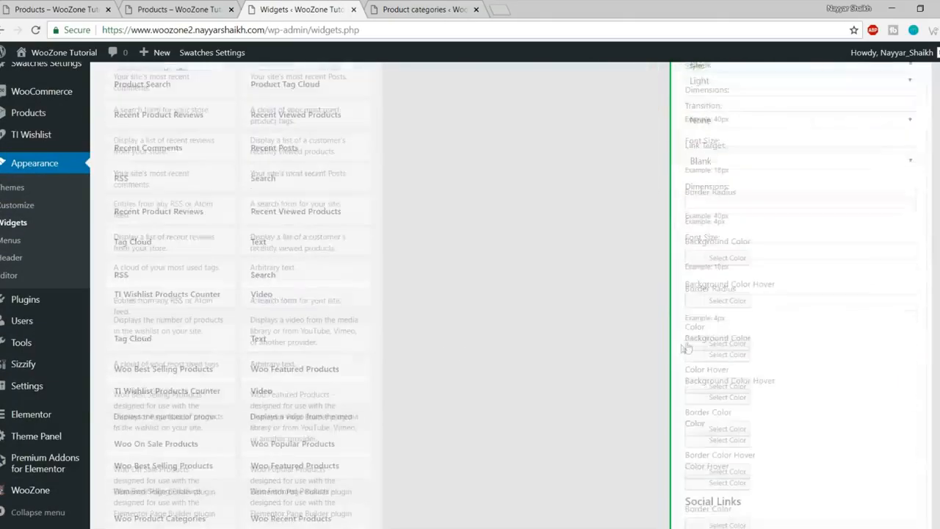
pyautogui.click(744, 233)
pyautogui.click(736, 243)
pyautogui.click(728, 279)
pyautogui.click(729, 295)
pyautogui.click(734, 331)
pyautogui.click(751, 345)
pyautogui.click(730, 382)
pyautogui.click(730, 396)
pyautogui.scroll(-3, 846, 363)
# Step: Enter # as the LinkedIn, Pinterest and Yelp links
pyautogui.click(746, 251)
pyautogui.write('#')
pyautogui.click(739, 301)
pyautogui.write('#')
pyautogui.click(734, 342)
pyautogui.write('#')
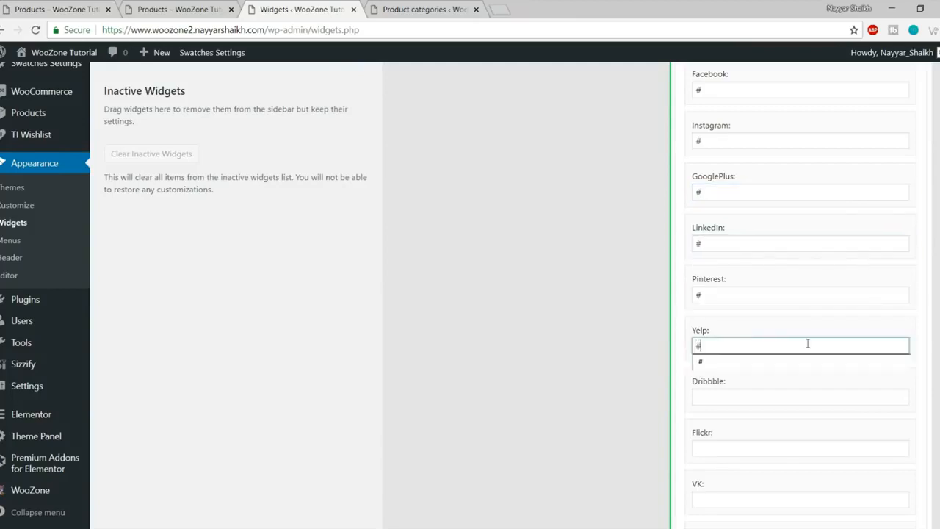
pyautogui.scroll(-3, 740, 304)
# Step: Enter # in the remaining social link fields, including Dribbble, Flickr, VK and Tumblr
pyautogui.click(743, 209)
pyautogui.write('#')
pyautogui.click(727, 257)
pyautogui.write('#')
pyautogui.click(731, 307)
pyautogui.write('#')
pyautogui.click(736, 353)
pyautogui.write('#')
pyautogui.click(736, 410)
pyautogui.write('#')
pyautogui.scroll(-10, 807, 419)
# Step: Save the Social Icons widget, check the reloaded shop footer, and go to the homepage
pyautogui.click(900, 410)
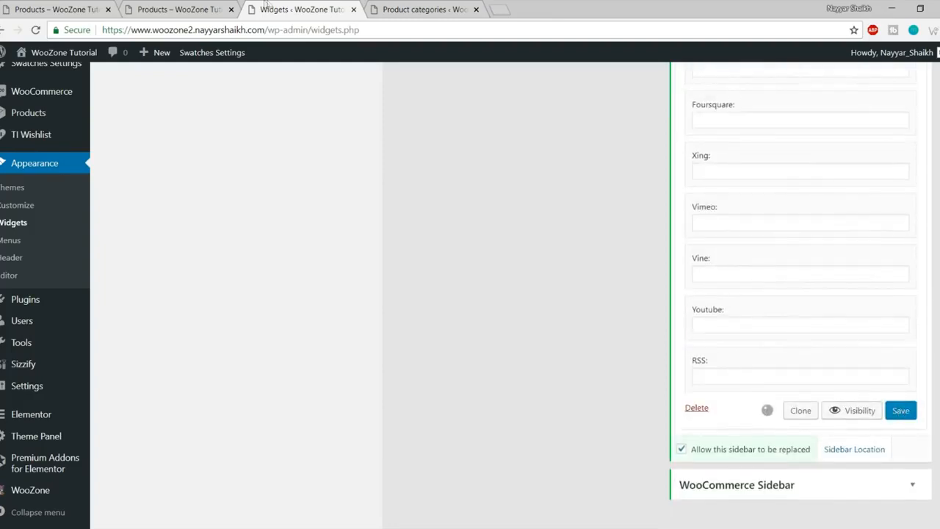
pyautogui.click(177, 9)
pyautogui.click(34, 31)
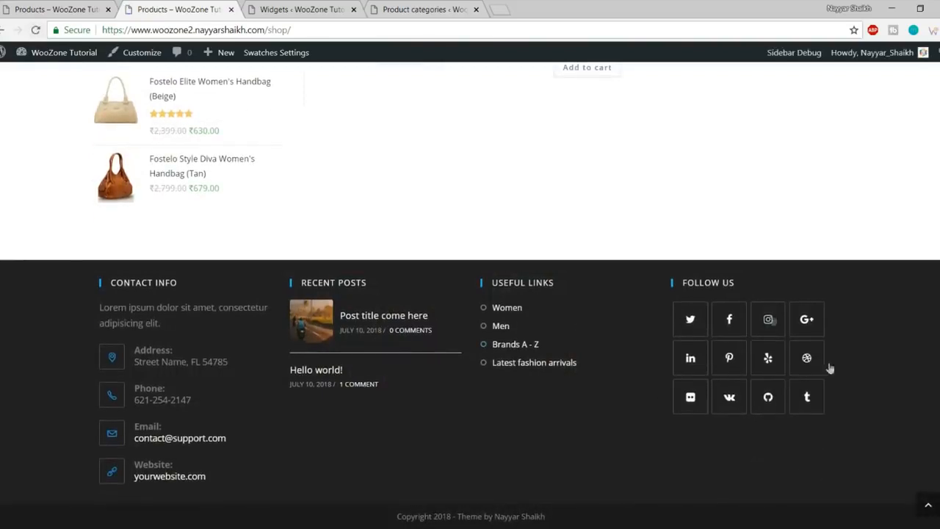
pyautogui.click(927, 507)
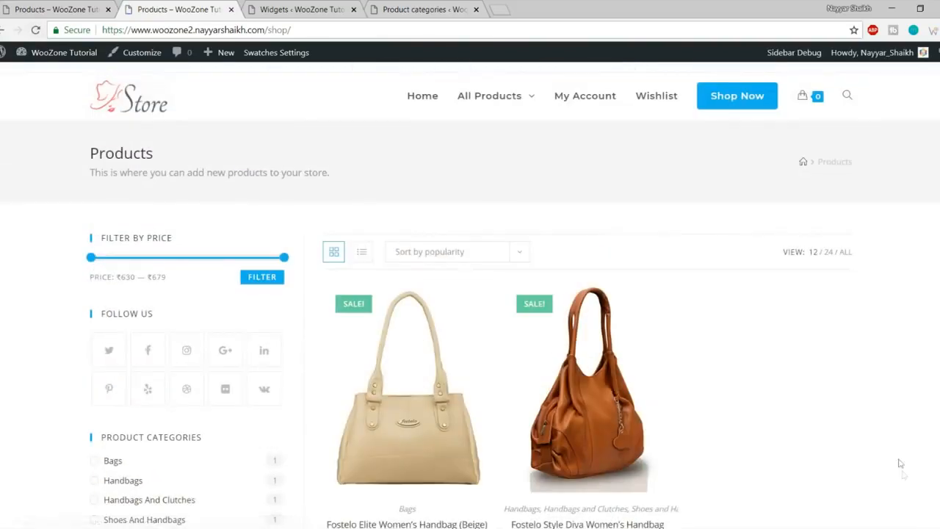
pyautogui.click(138, 114)
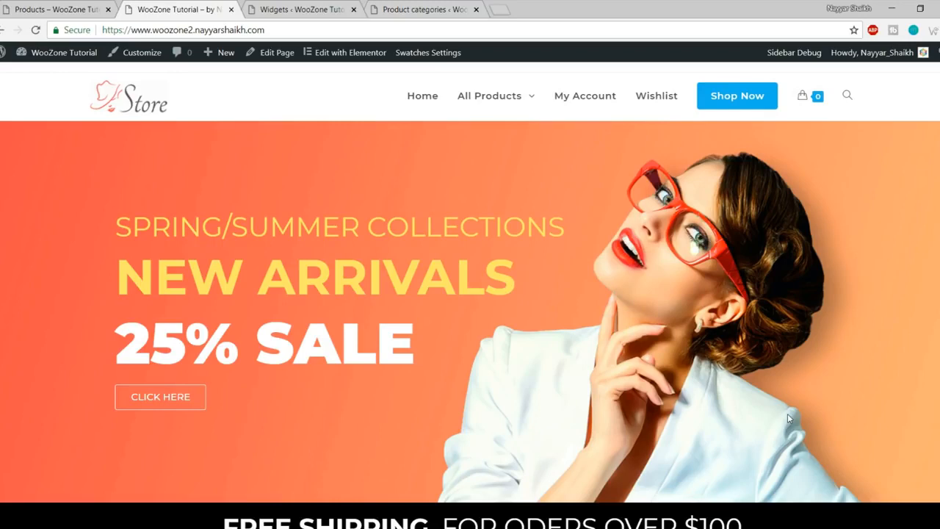
# Step: Open a new tab for YouTube, then look over the store homepage again
pyautogui.click(500, 9)
pyautogui.write('y')
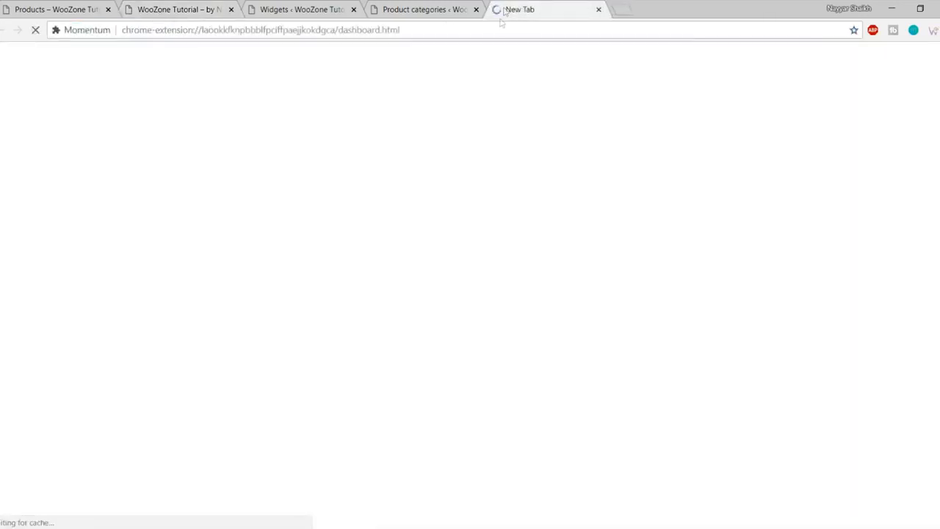
pyautogui.click(184, 9)
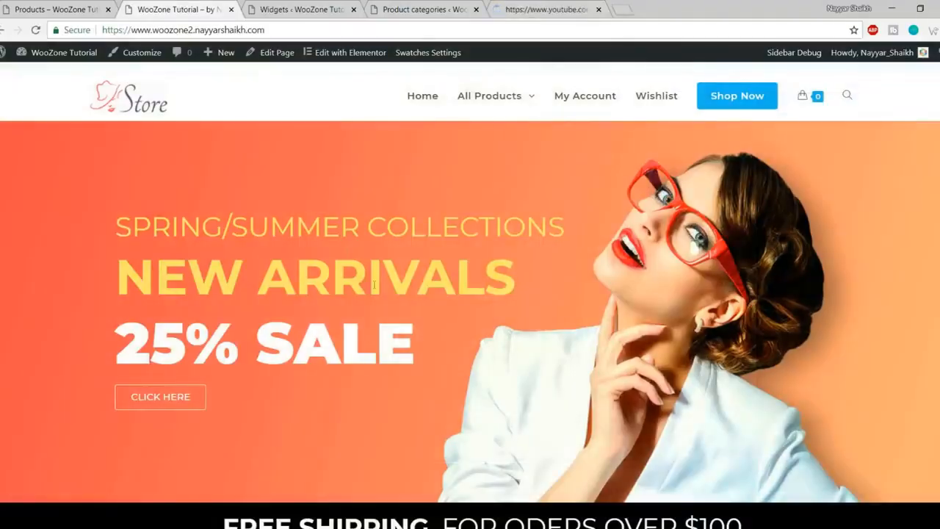
pyautogui.scroll(-8, 702, 337)
pyautogui.scroll(-4, 701, 336)
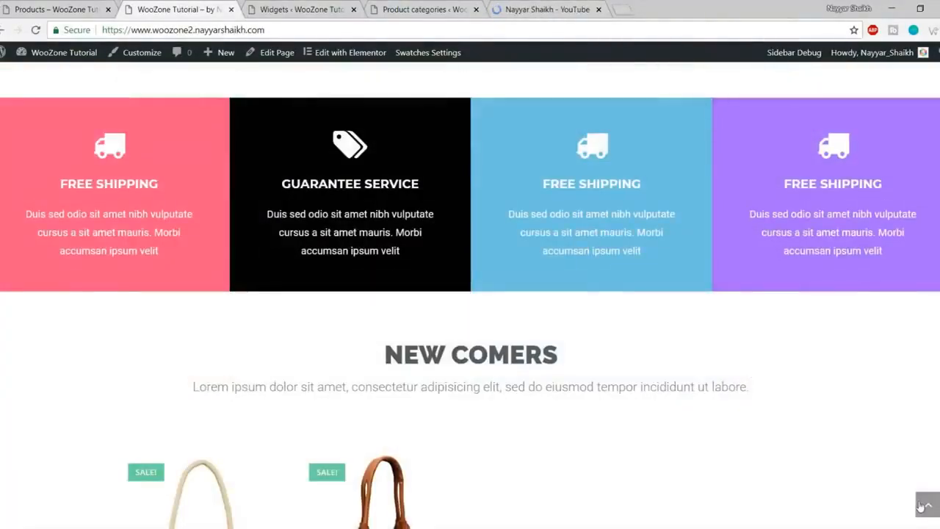
pyautogui.scroll(12, 798, 446)
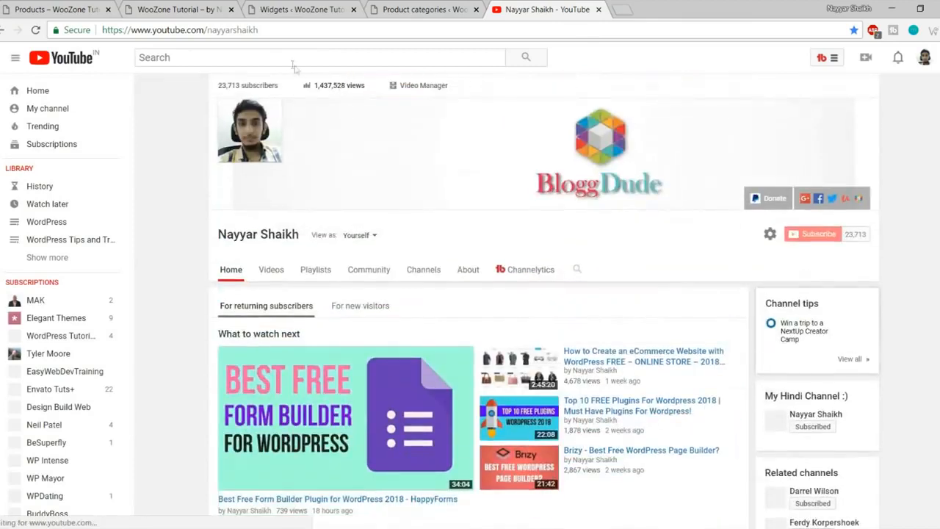
# Step: Search YouTube for the presenter's Elementor tutorials and browse the results
pyautogui.click(294, 57)
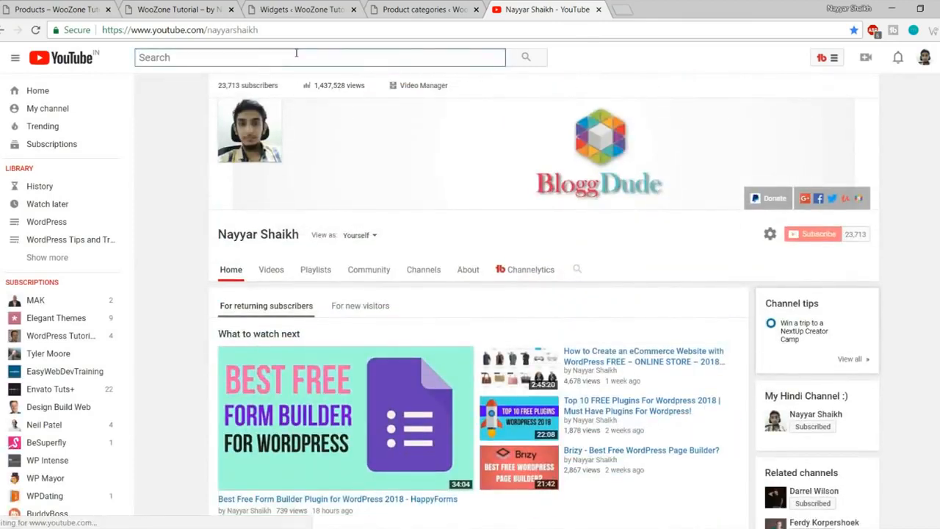
pyautogui.write('nayyar shaikh elementor')
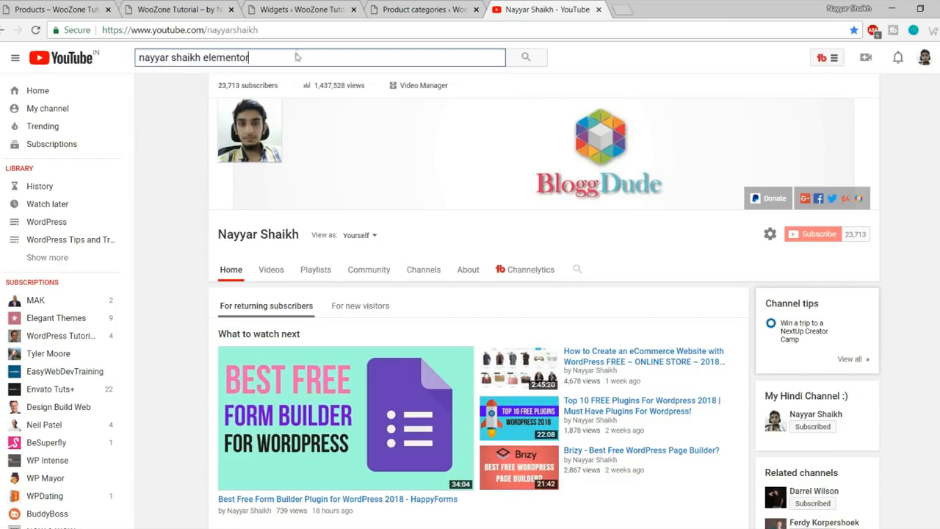
pyautogui.press('Return')
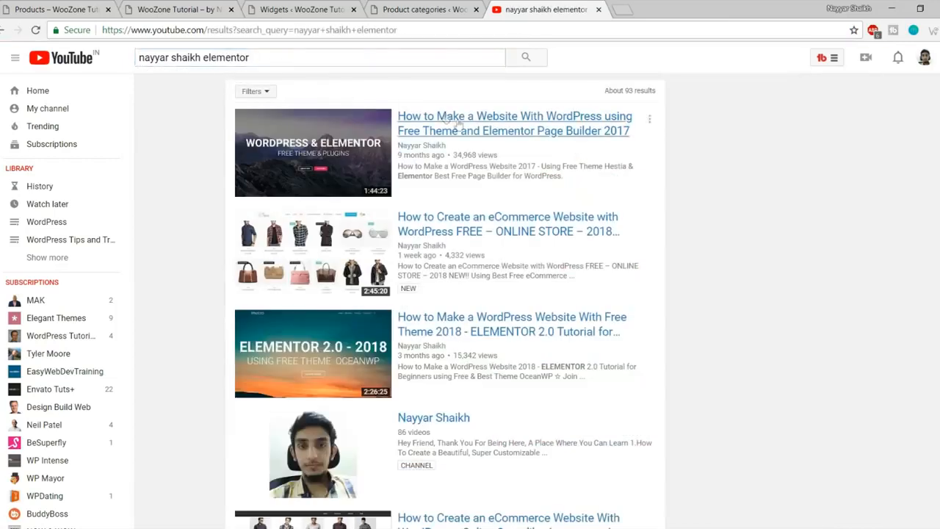
pyautogui.scroll(-2, 697, 193)
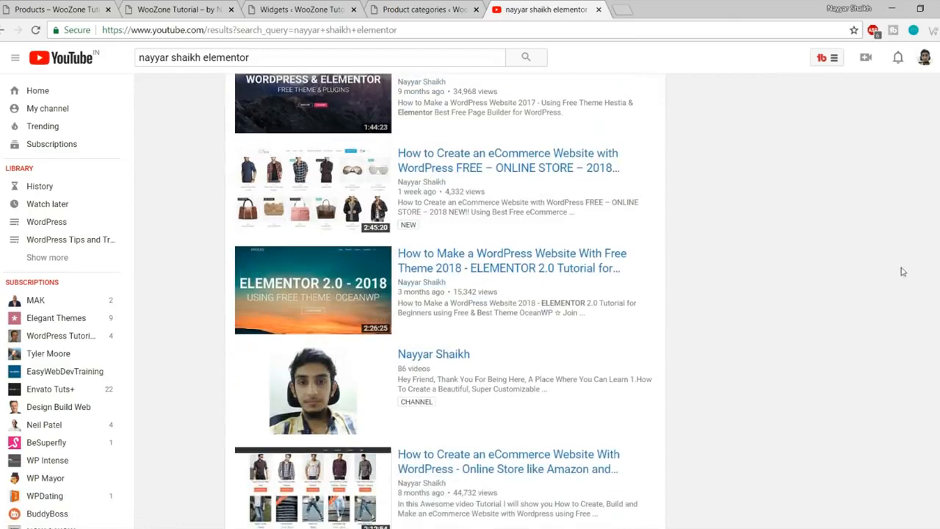
pyautogui.scroll(2, 902, 272)
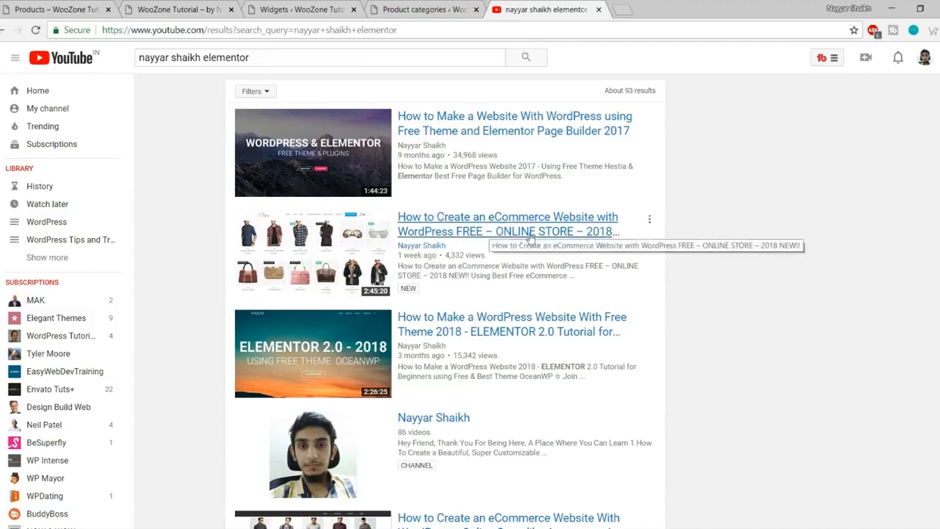
pyautogui.scroll(-2, 815, 233)
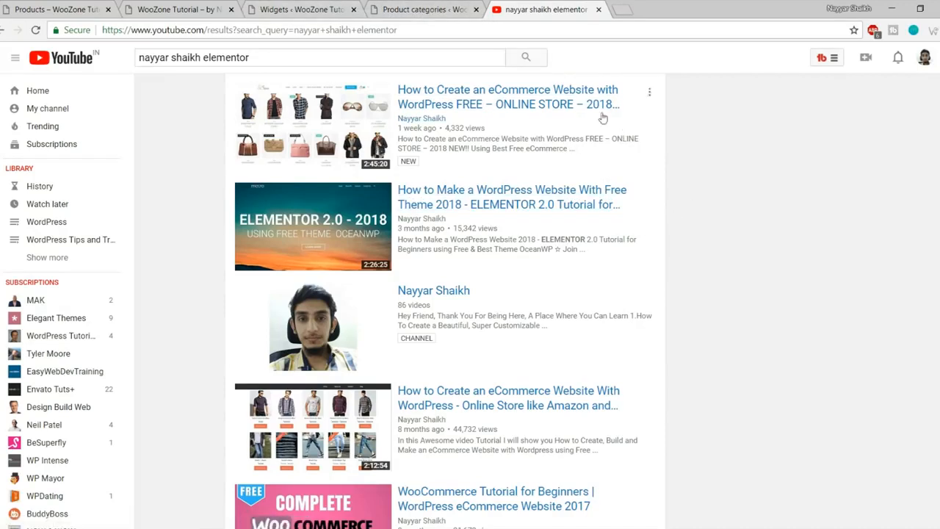
# Step: Go back to the store homepage, scroll down, then return to the top
pyautogui.click(316, 7)
pyautogui.click(153, 6)
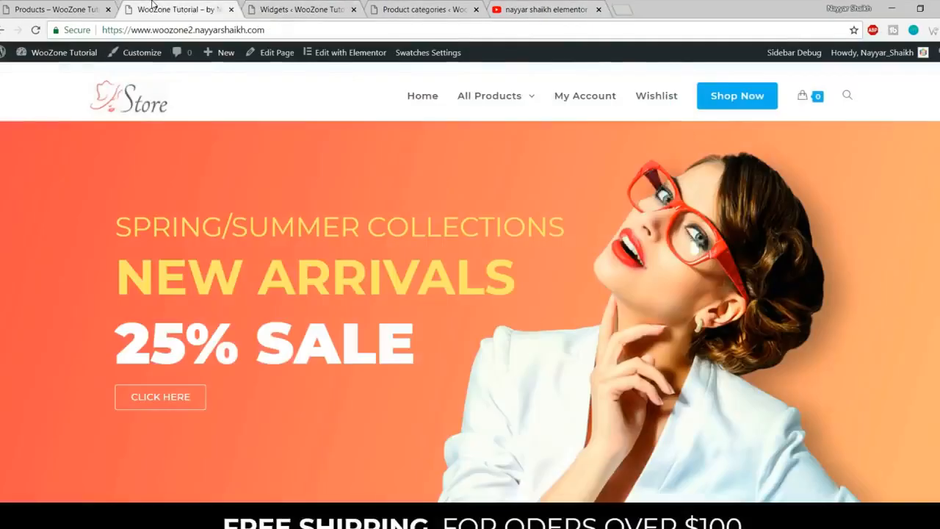
pyautogui.scroll(-8, 537, 330)
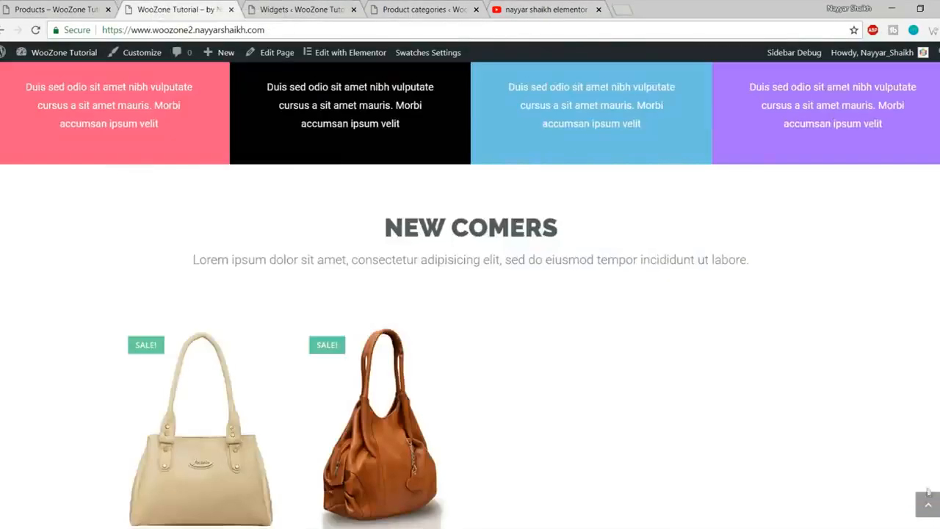
pyautogui.click(928, 501)
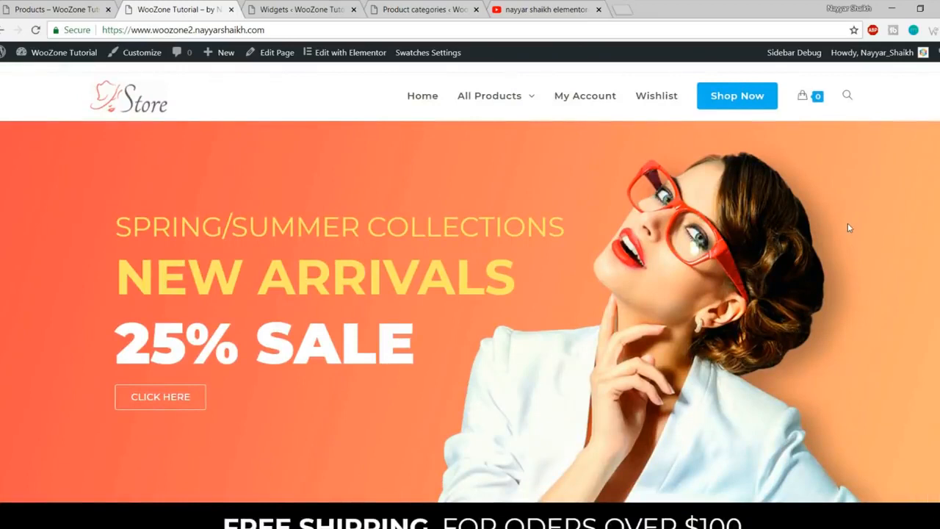